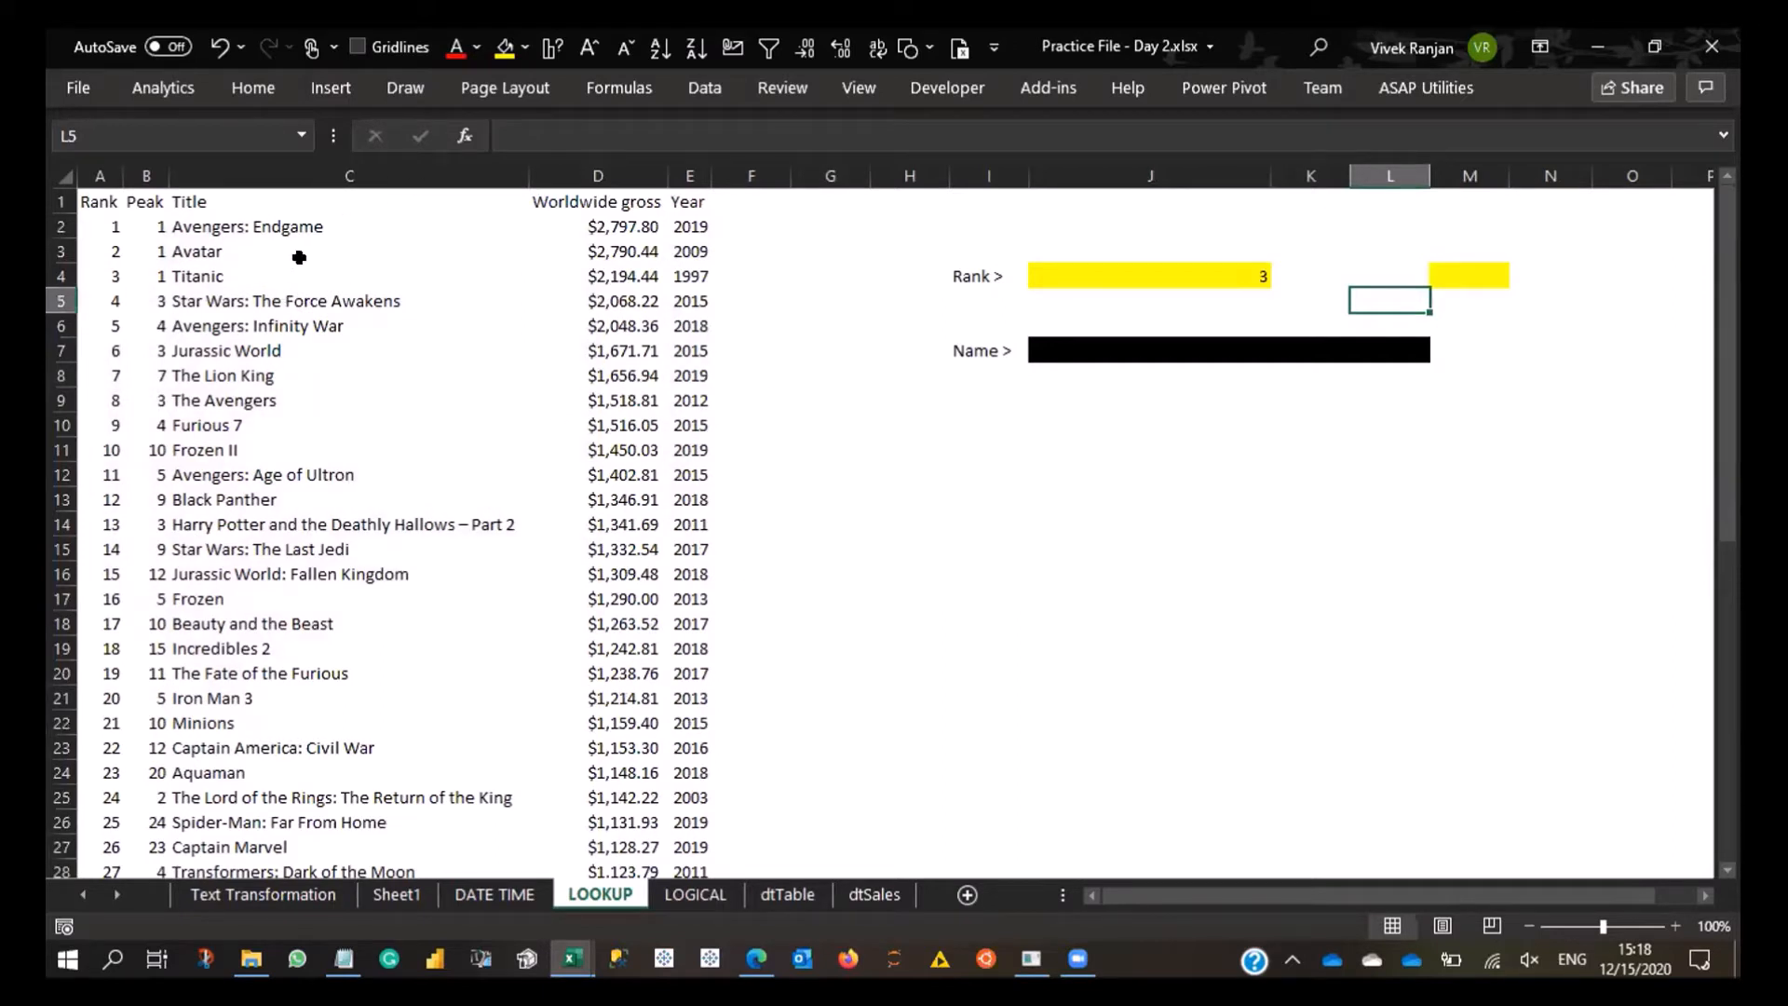
- Enter 5 as the rank in cell J4
left_click(1235, 277)
type("5")
left_click(1188, 517)
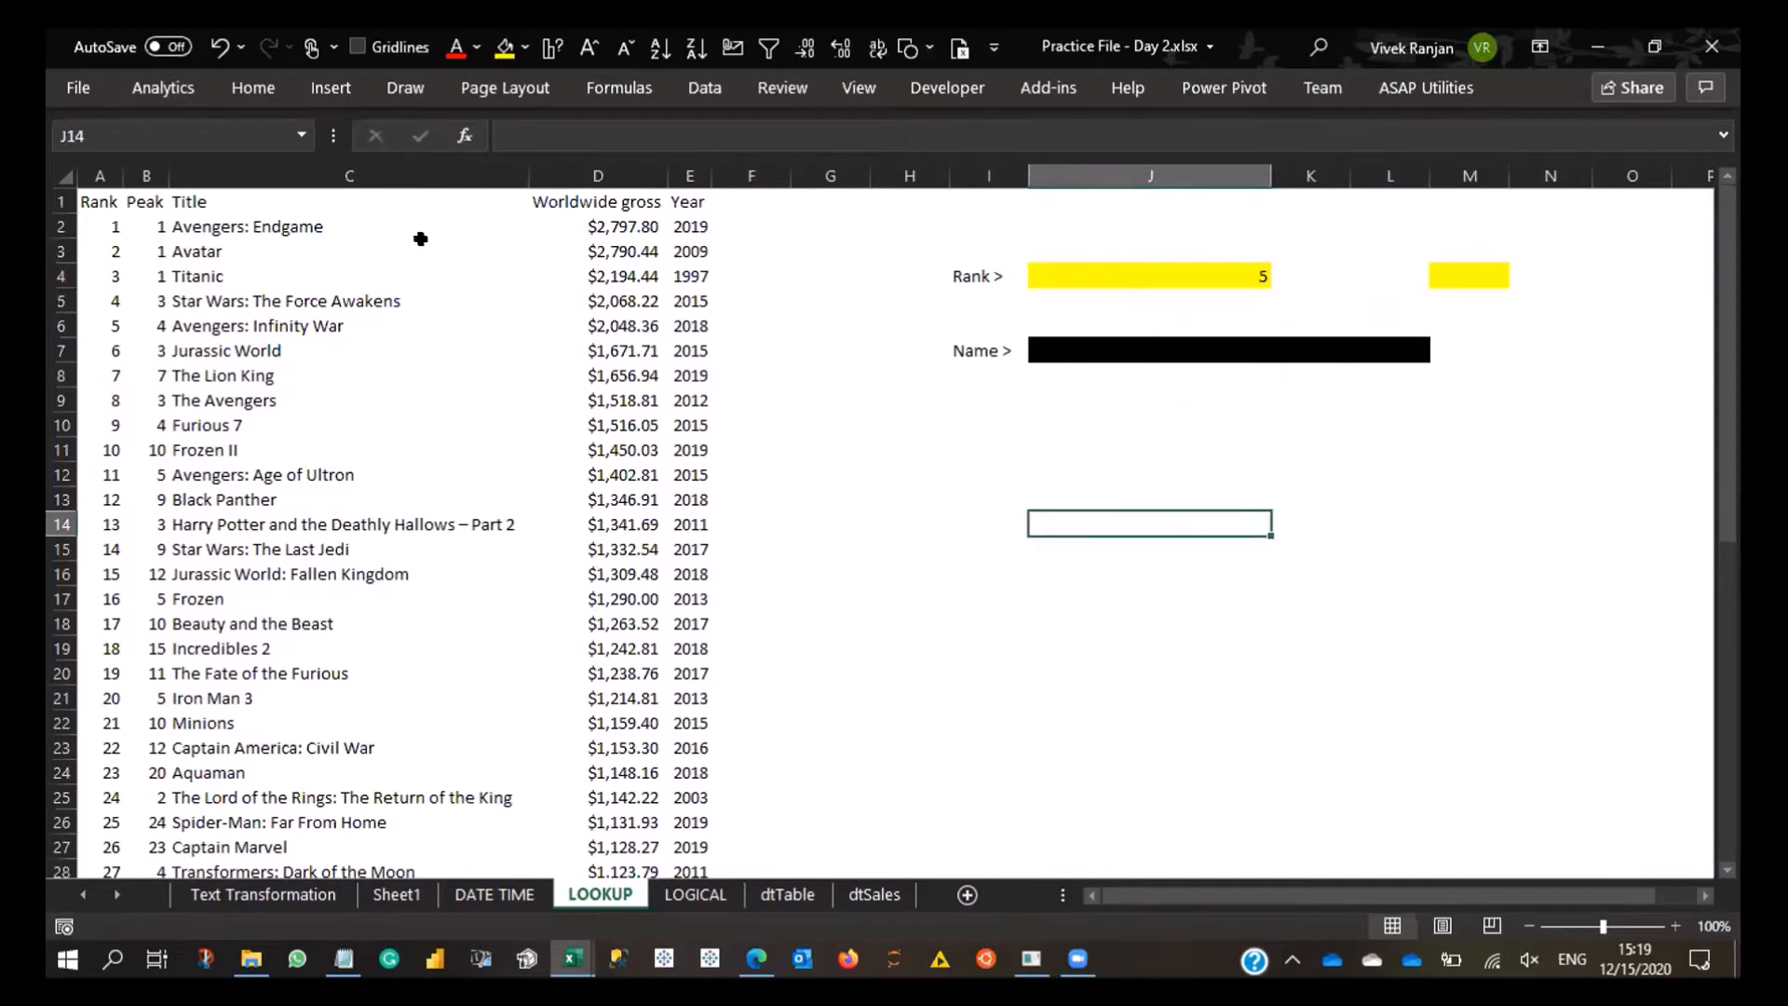
- Examine the Rank to Title columns and the table row for rank 5, from A6 to E6
left_click_drag(108, 175, 476, 171)
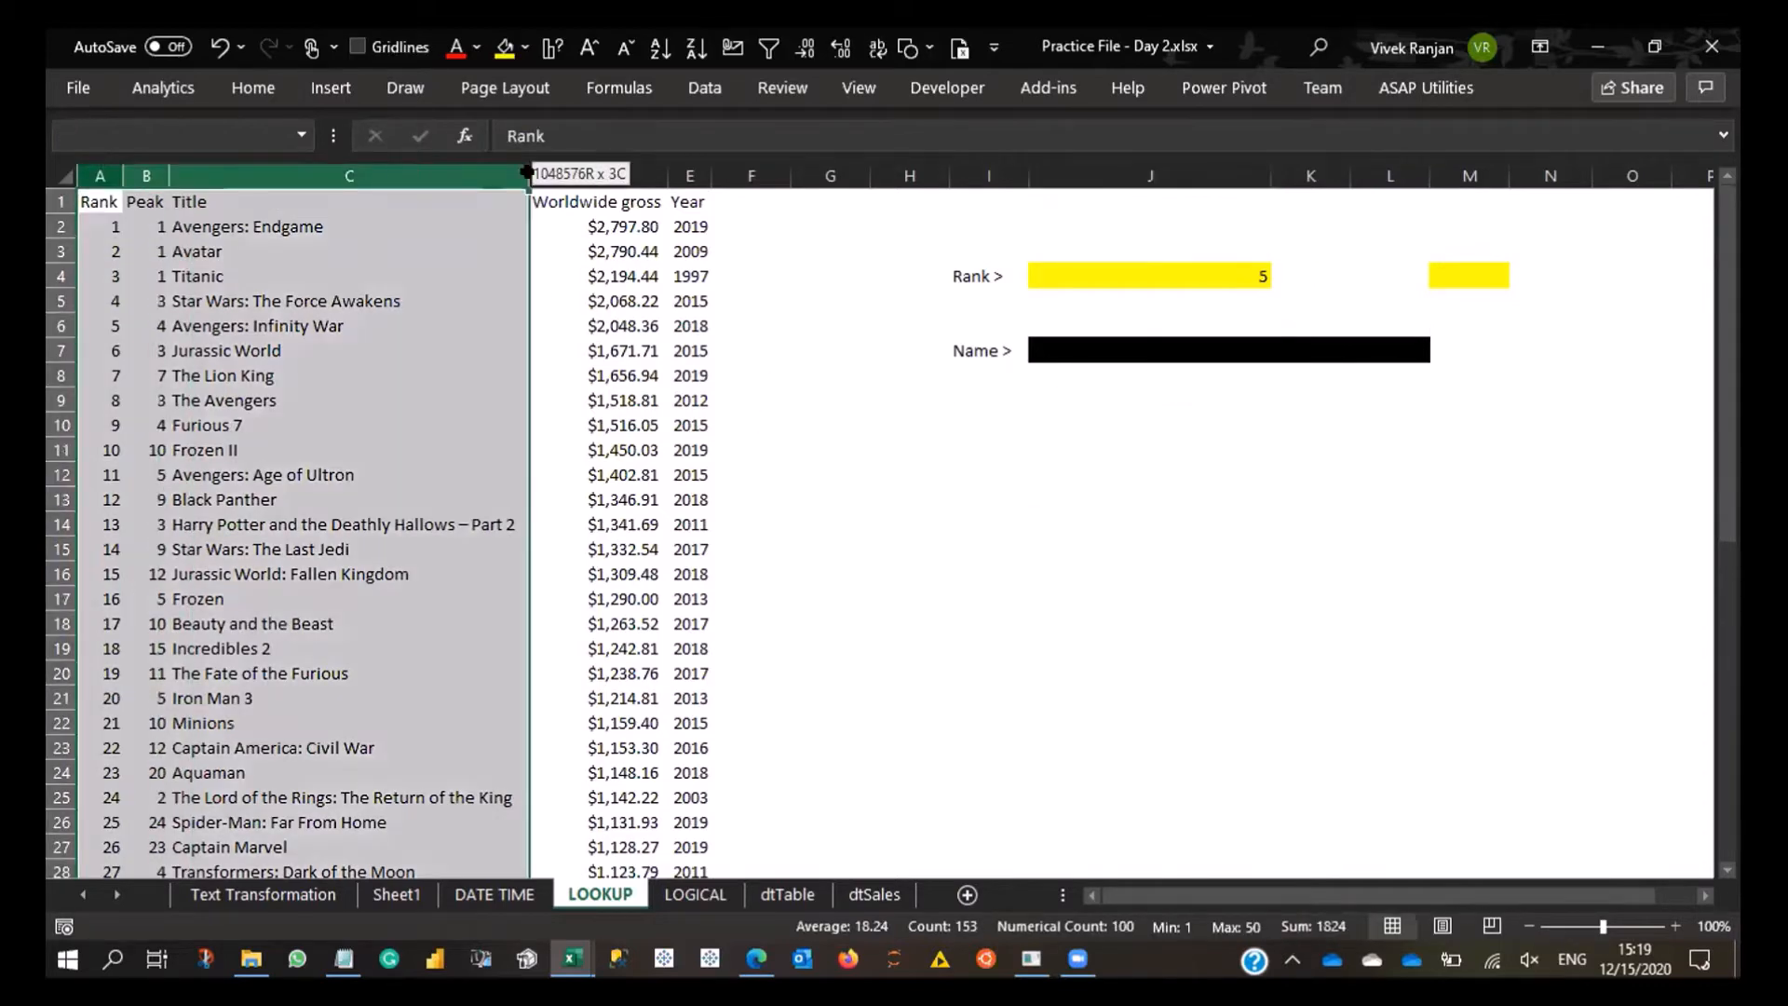
left_click(105, 328)
left_click_drag(105, 328, 669, 319)
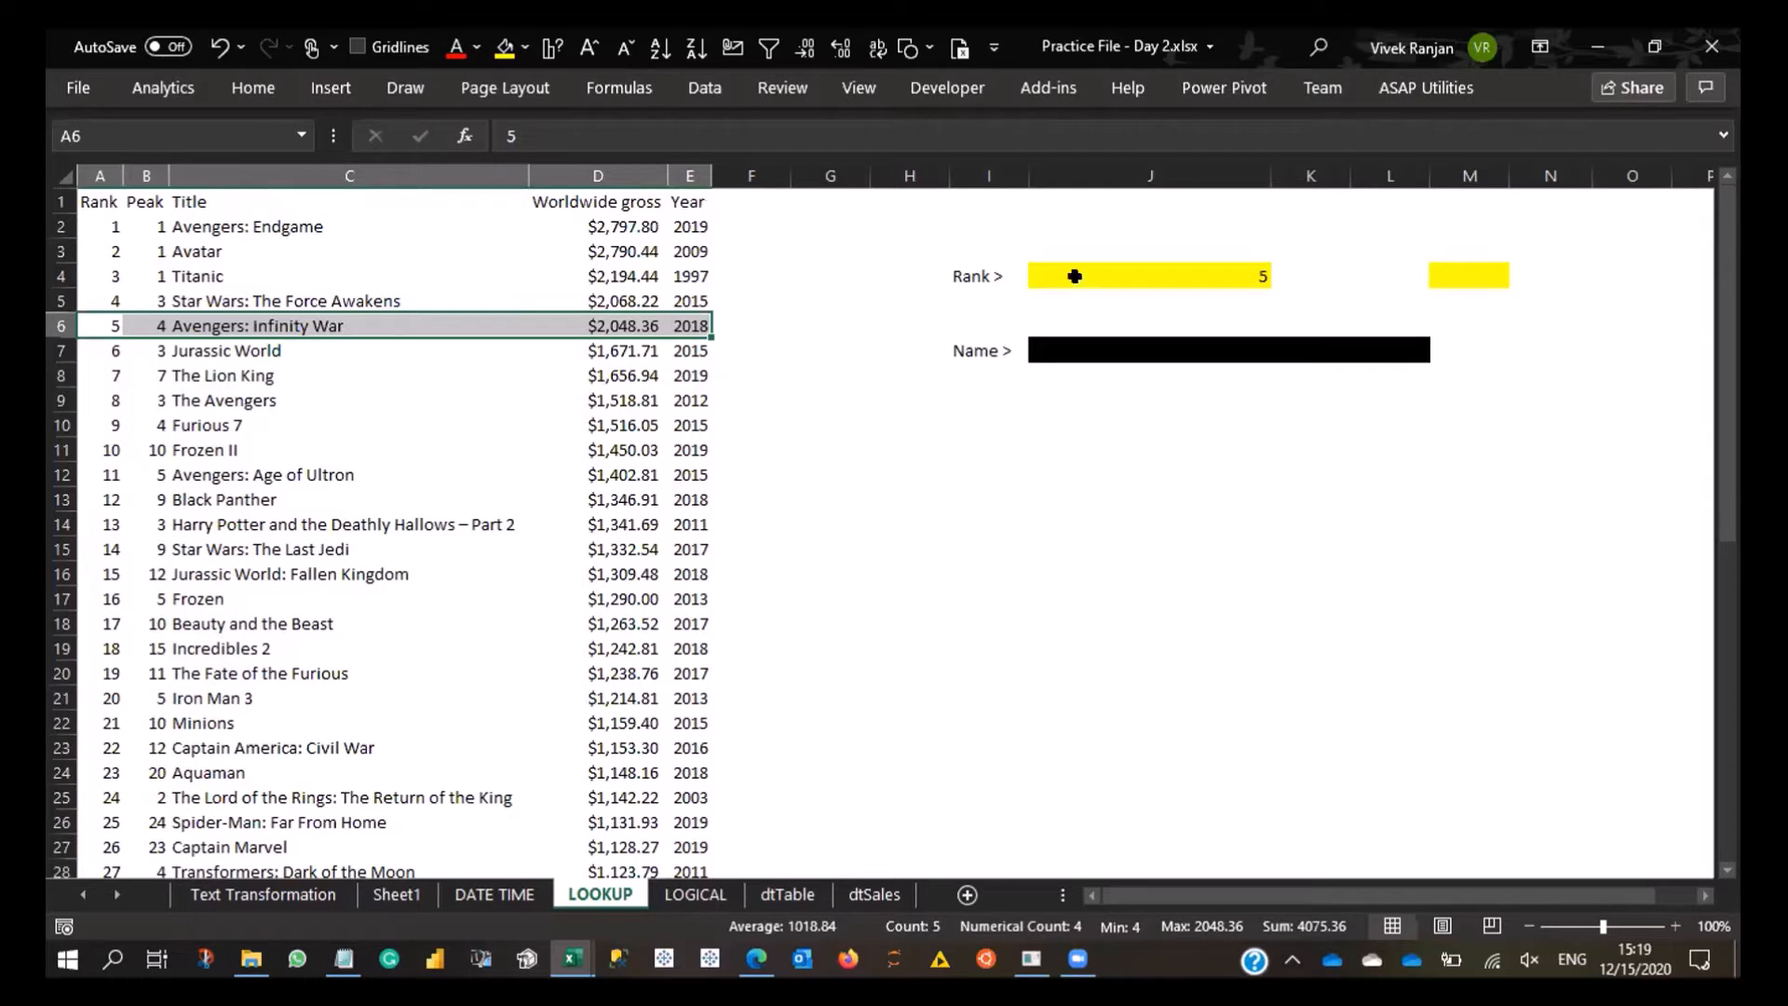
left_click(1481, 265)
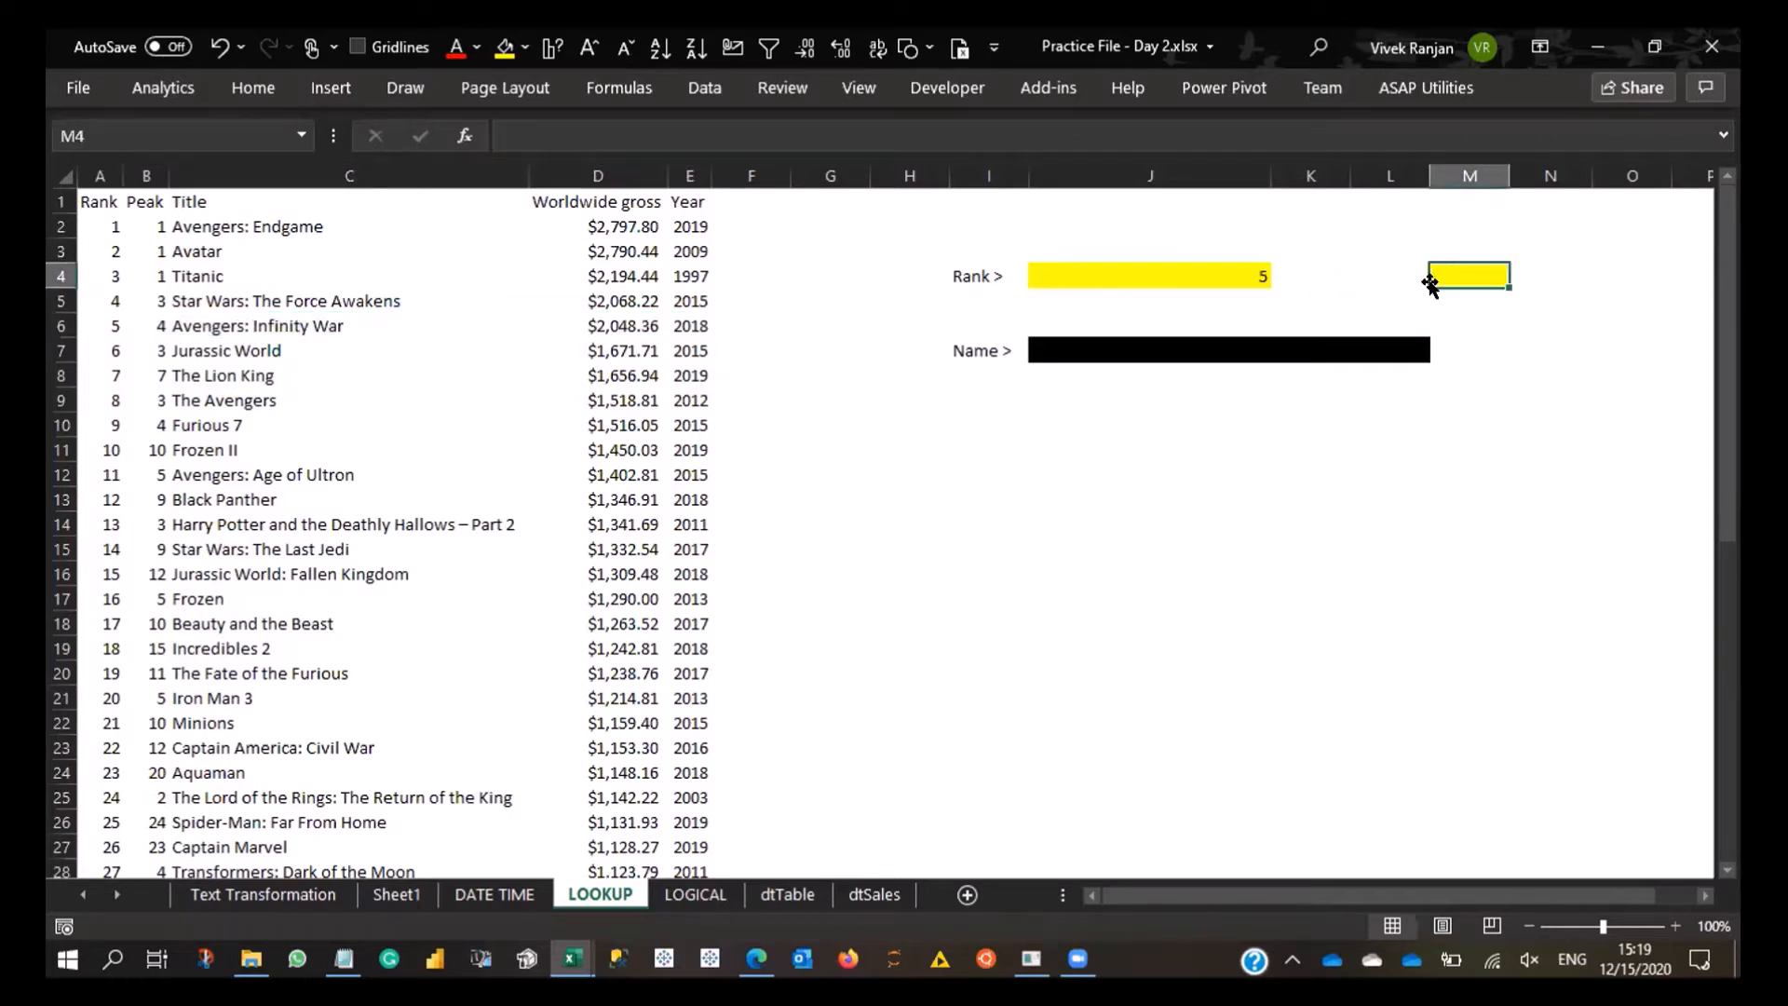
- Set the rank in J4 to 10, and replace it with 48
left_click(1255, 270)
type("10")
key("Return")
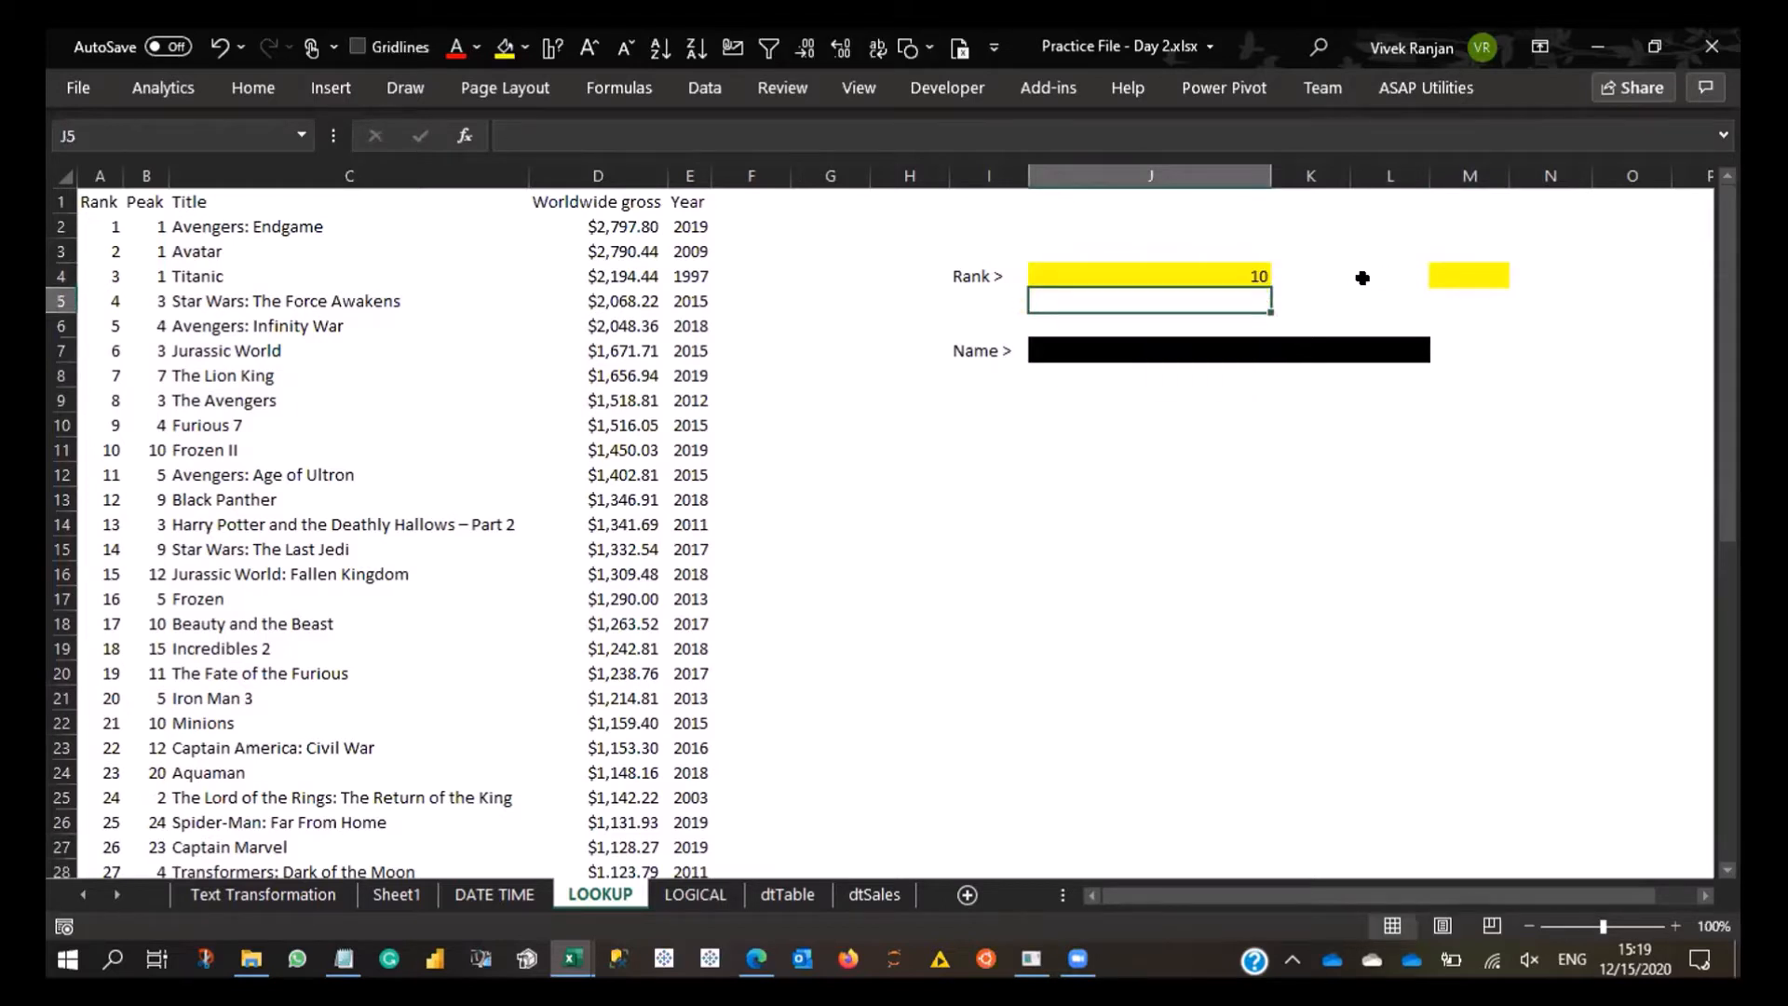
left_click(1234, 275)
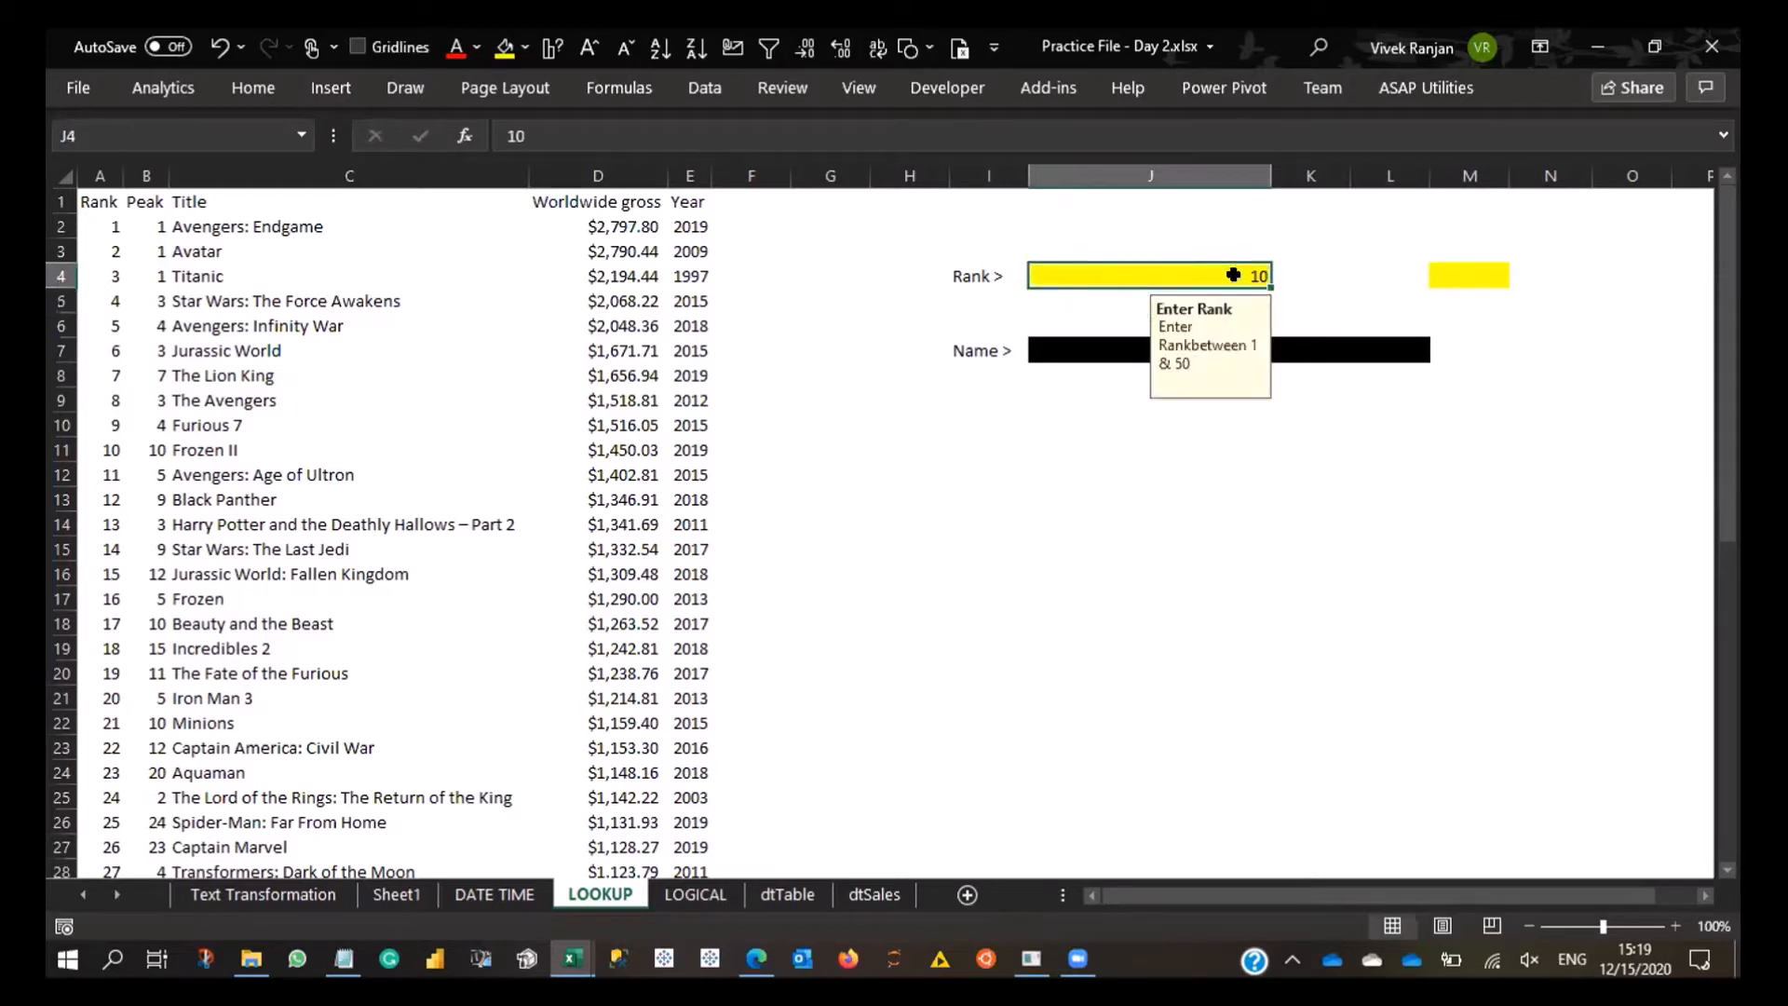
type("48")
key("Return")
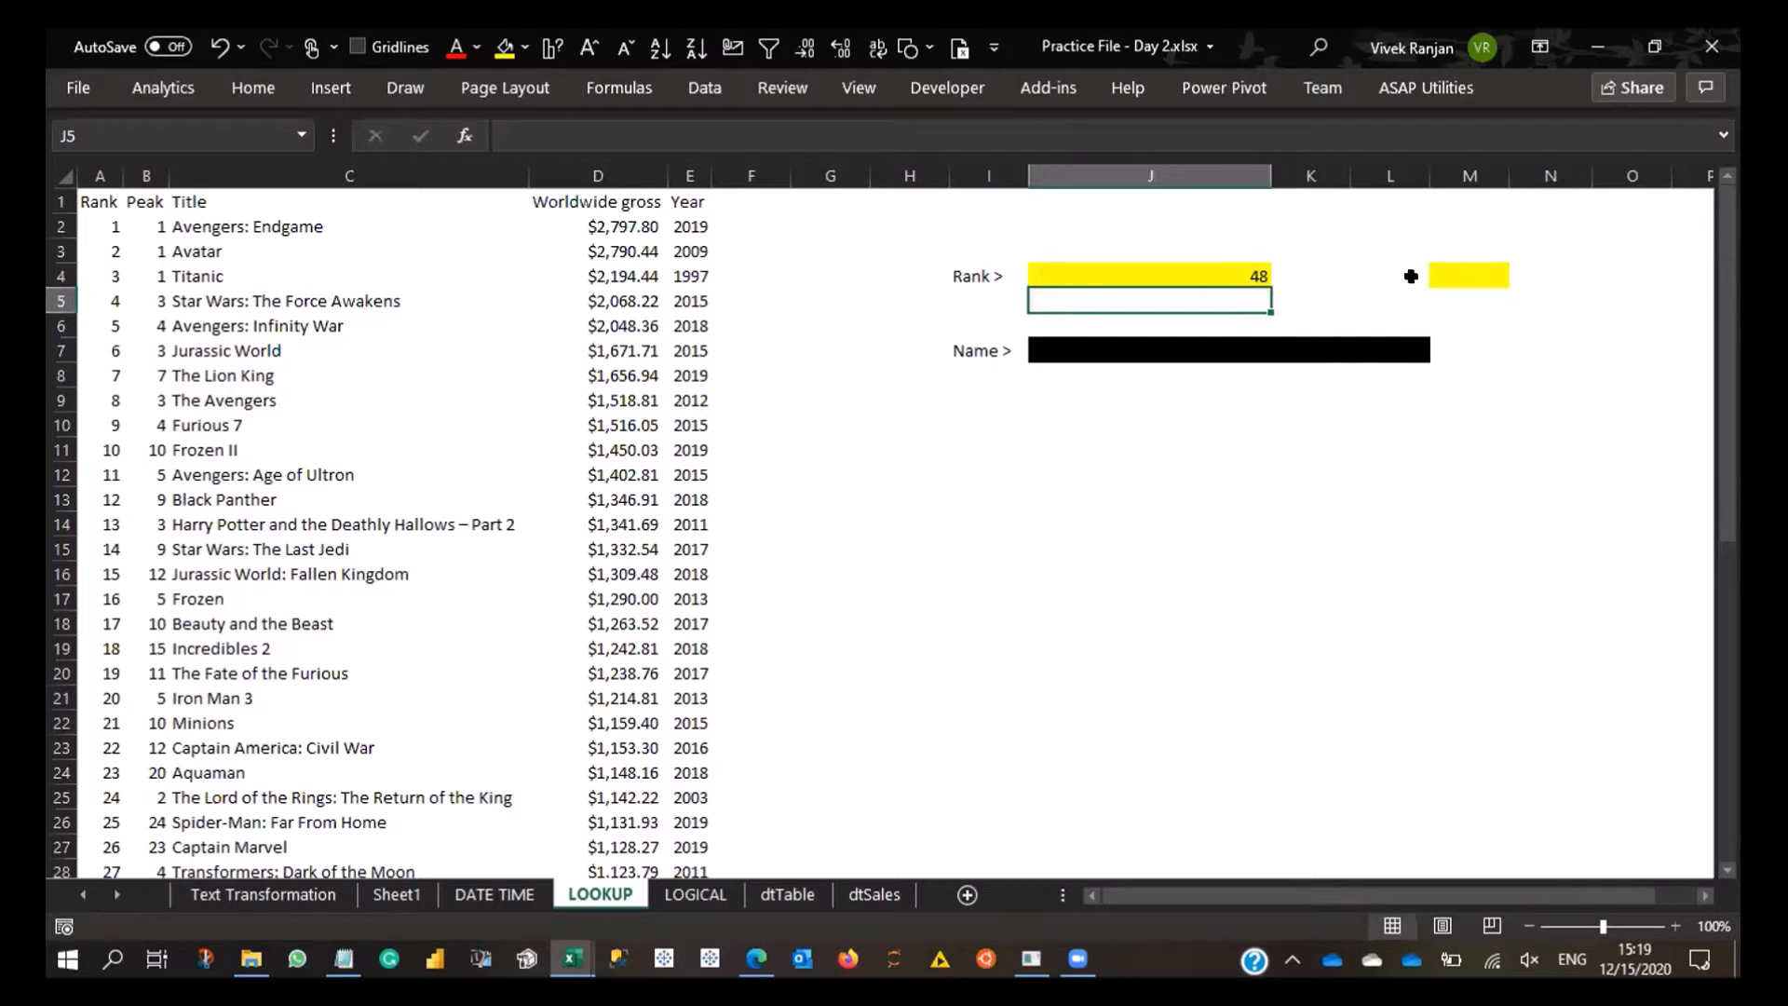
left_click(1445, 272)
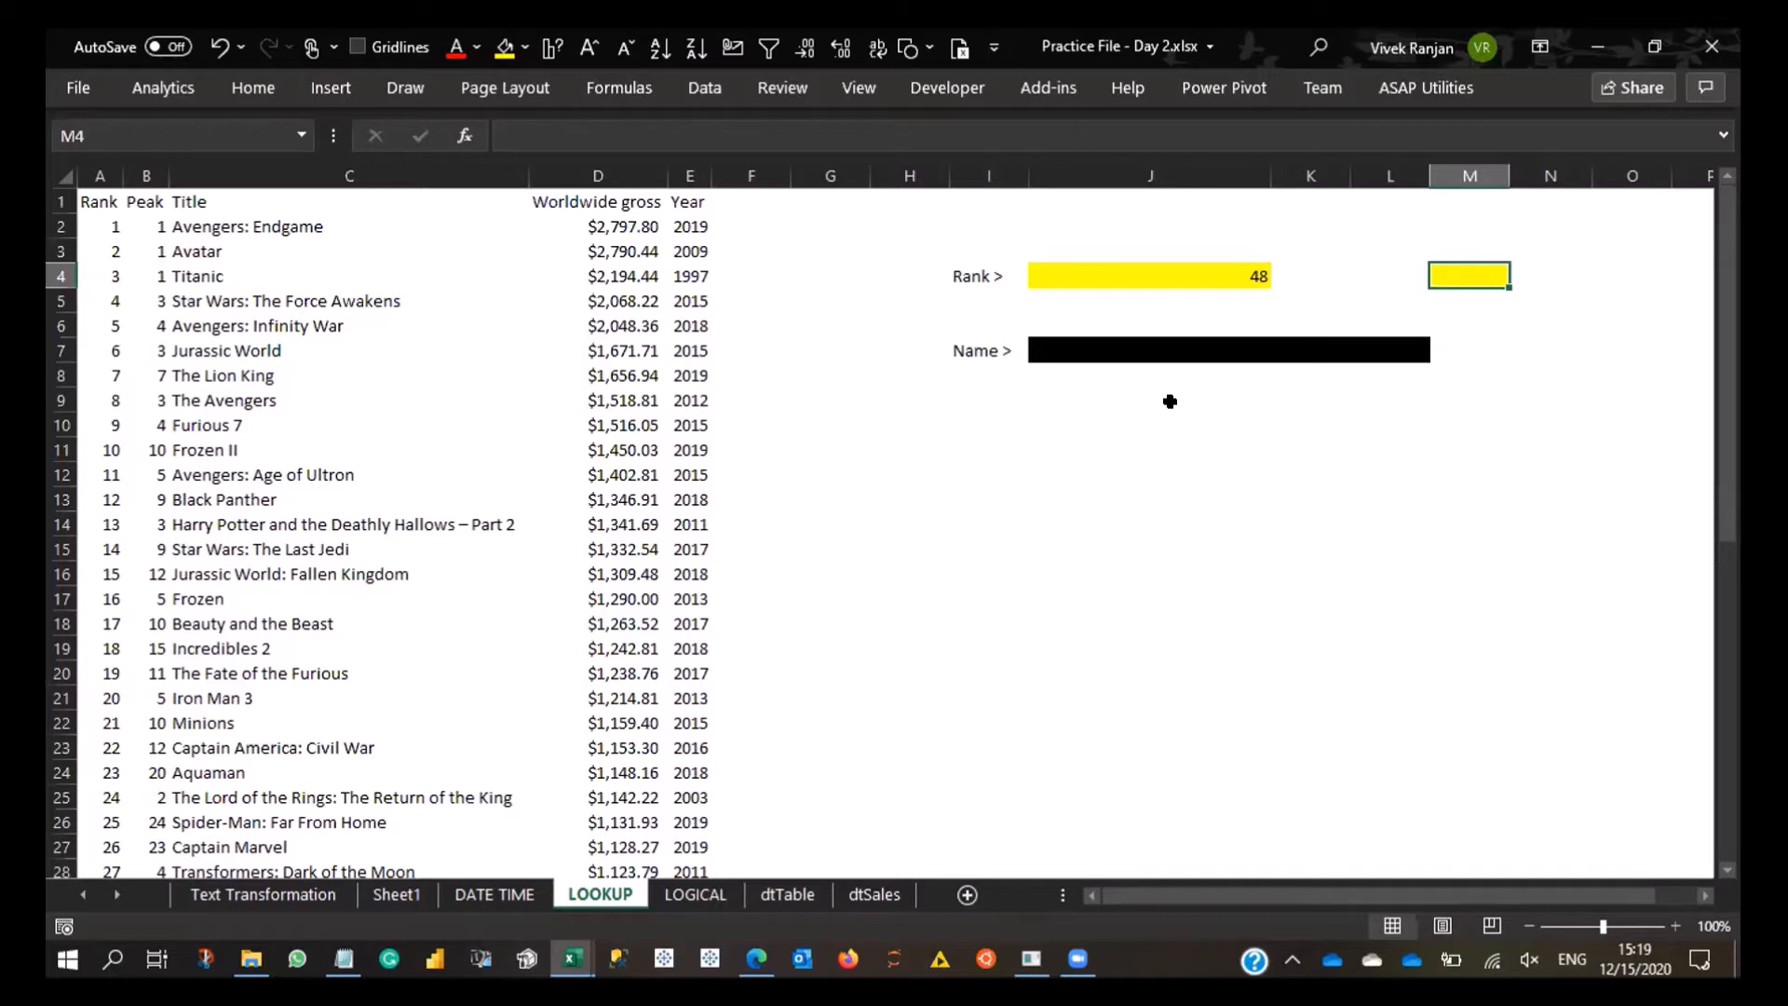
key("Left")
key("Left")
key("Left")
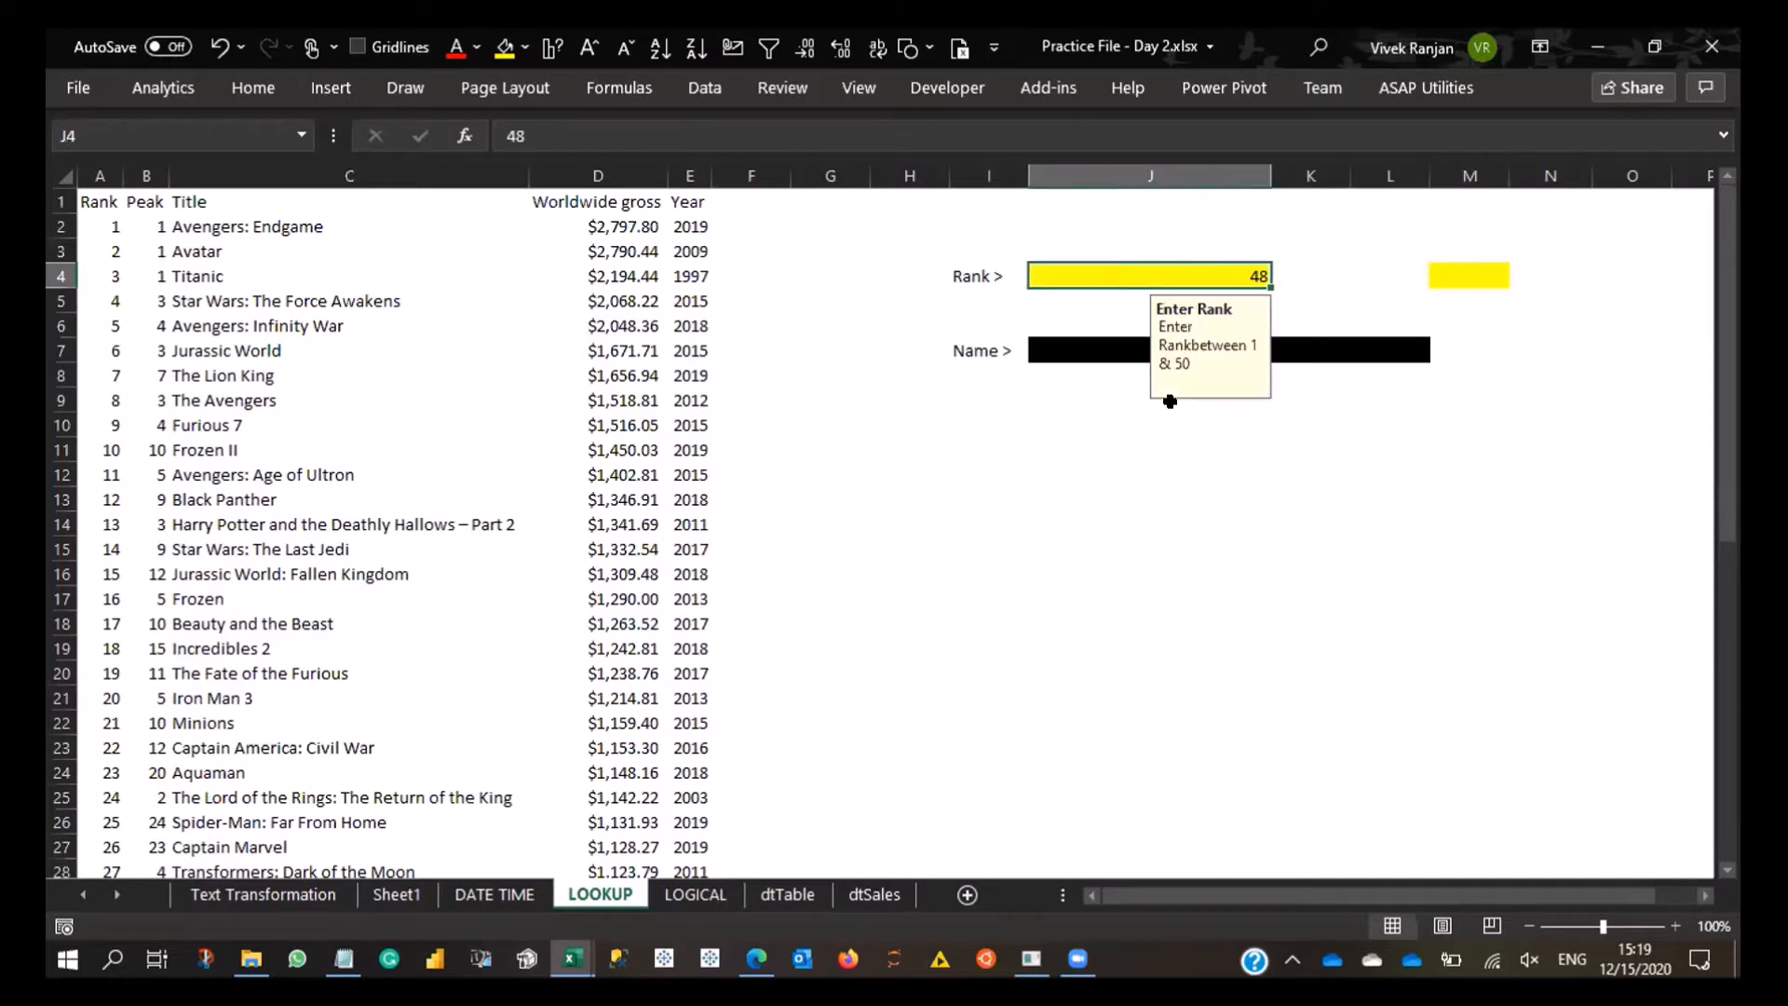
key("Left")
key("Left")
key("Left")
key("Left")
key("Left")
key("Right")
key("Right")
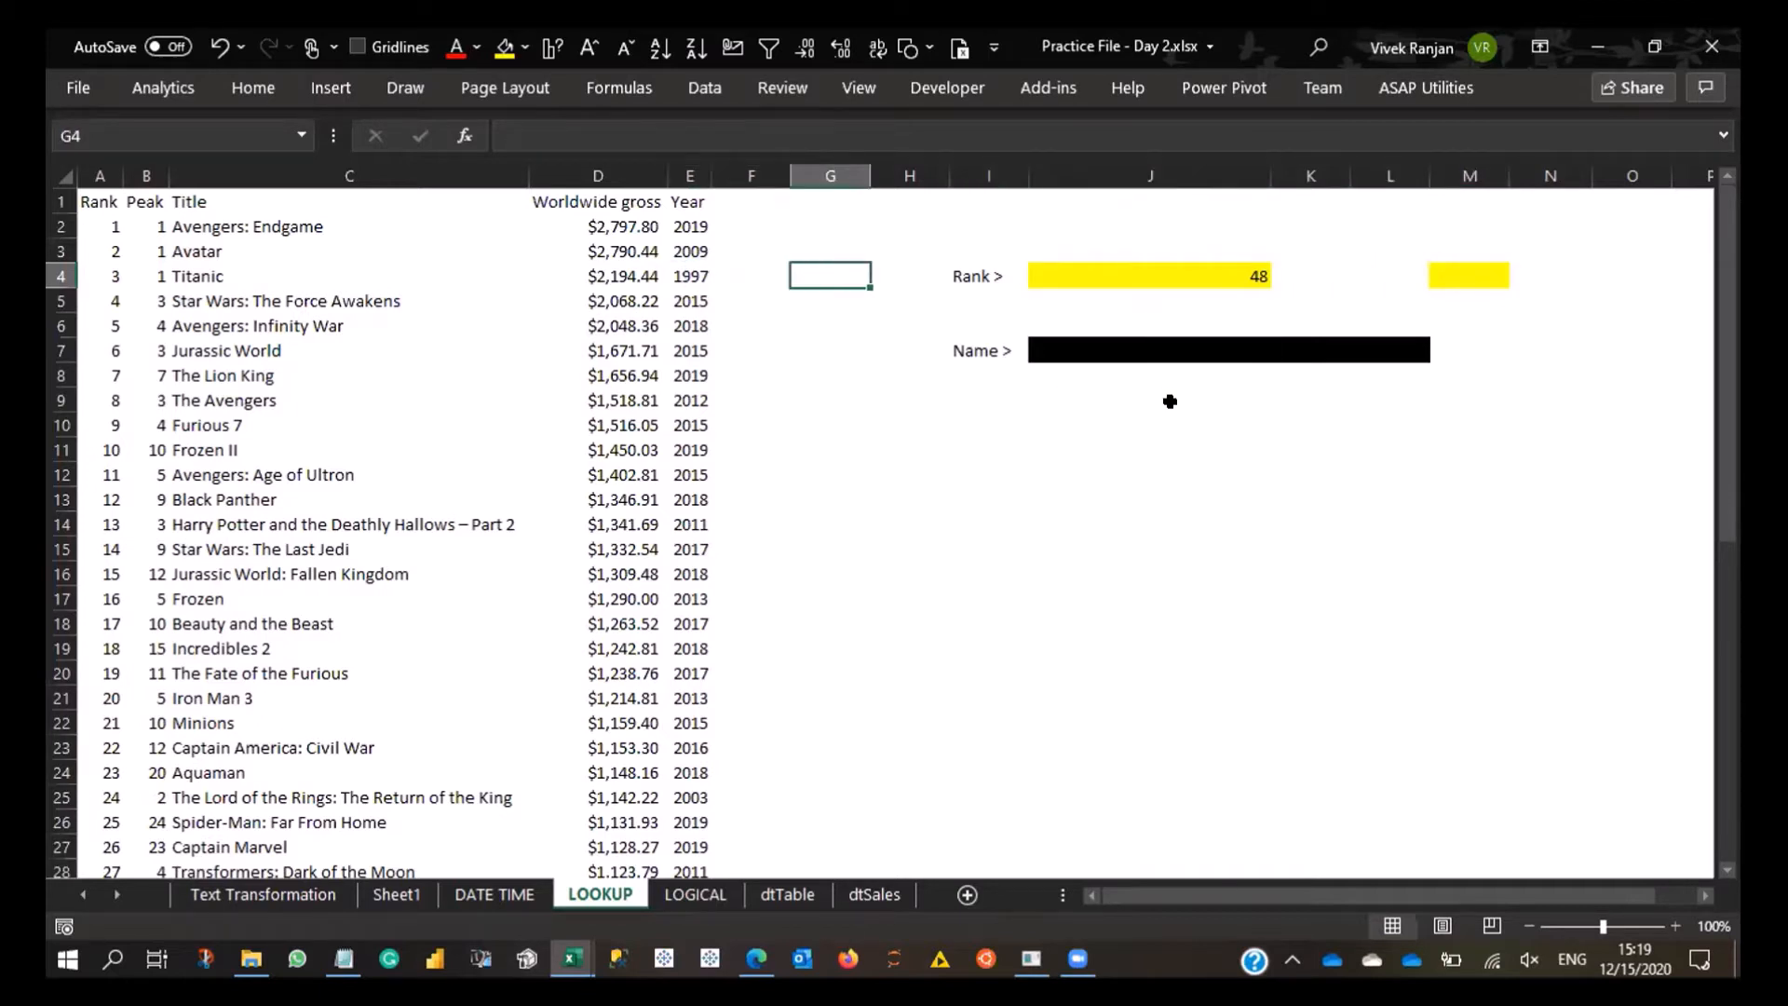
key("Down")
key("Right")
key("Right")
key("Right")
key("Up")
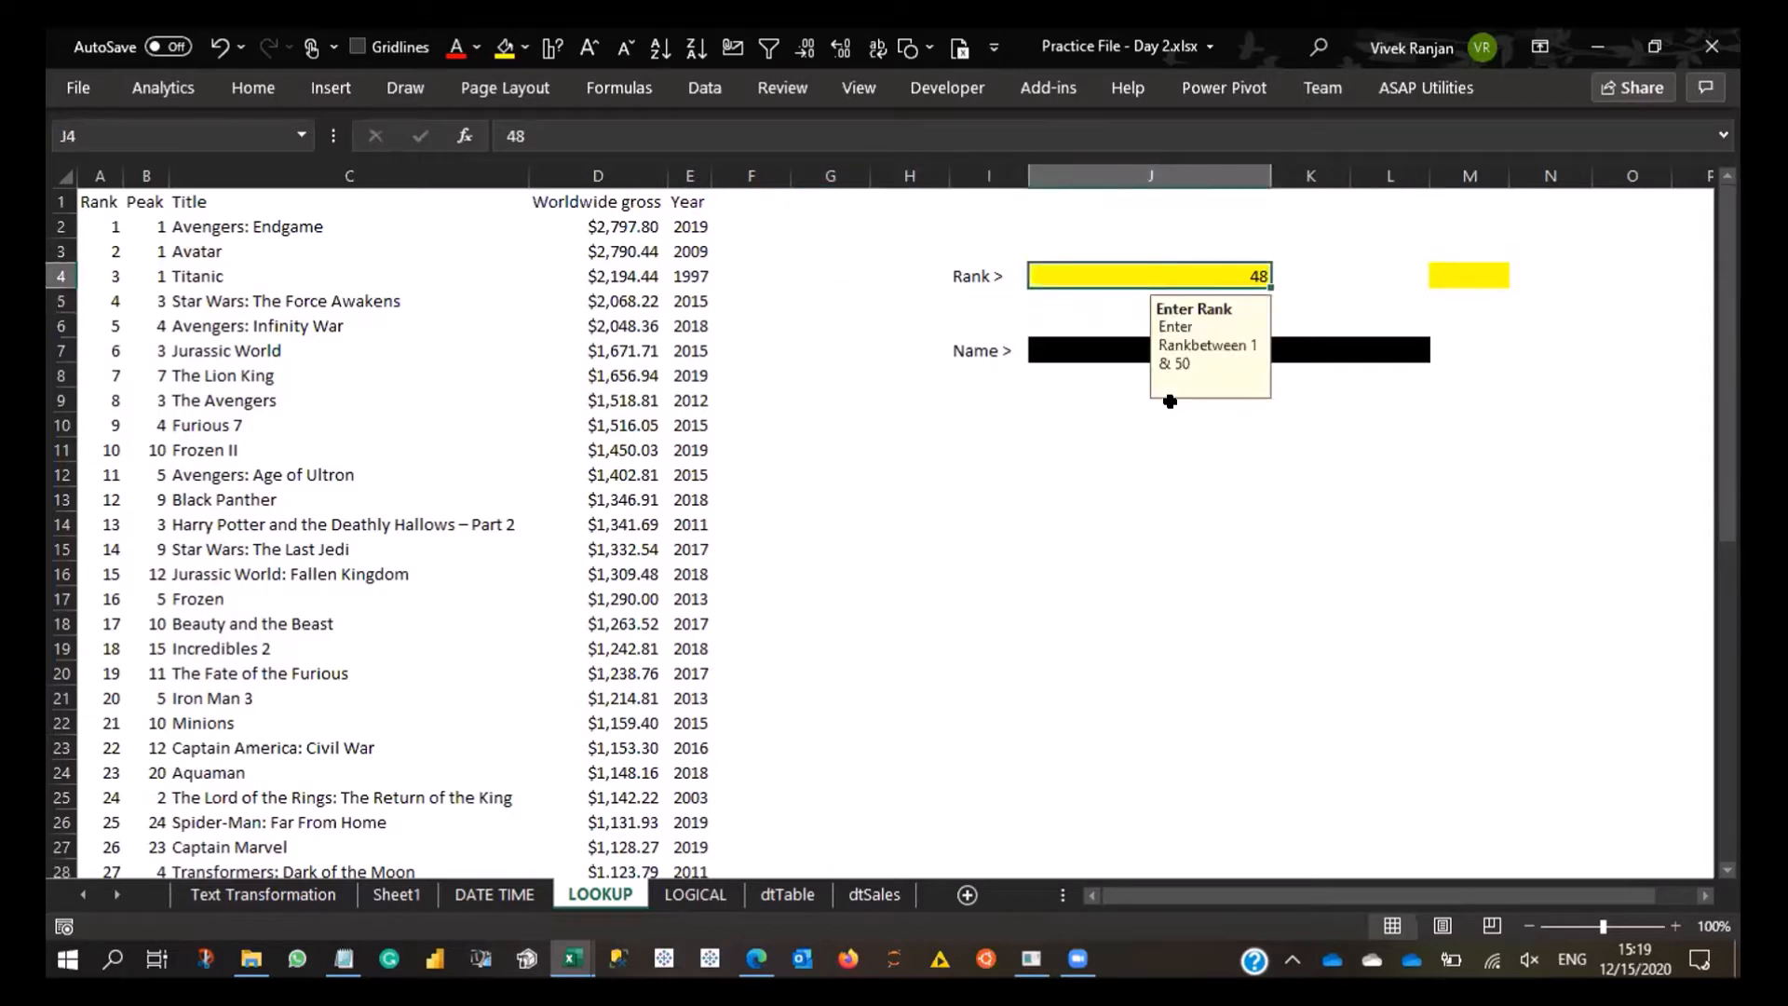
- Clear the rank in J4 and enter 45 in its place
key("Left")
key("Left")
key("Left")
key("Left")
key("Left")
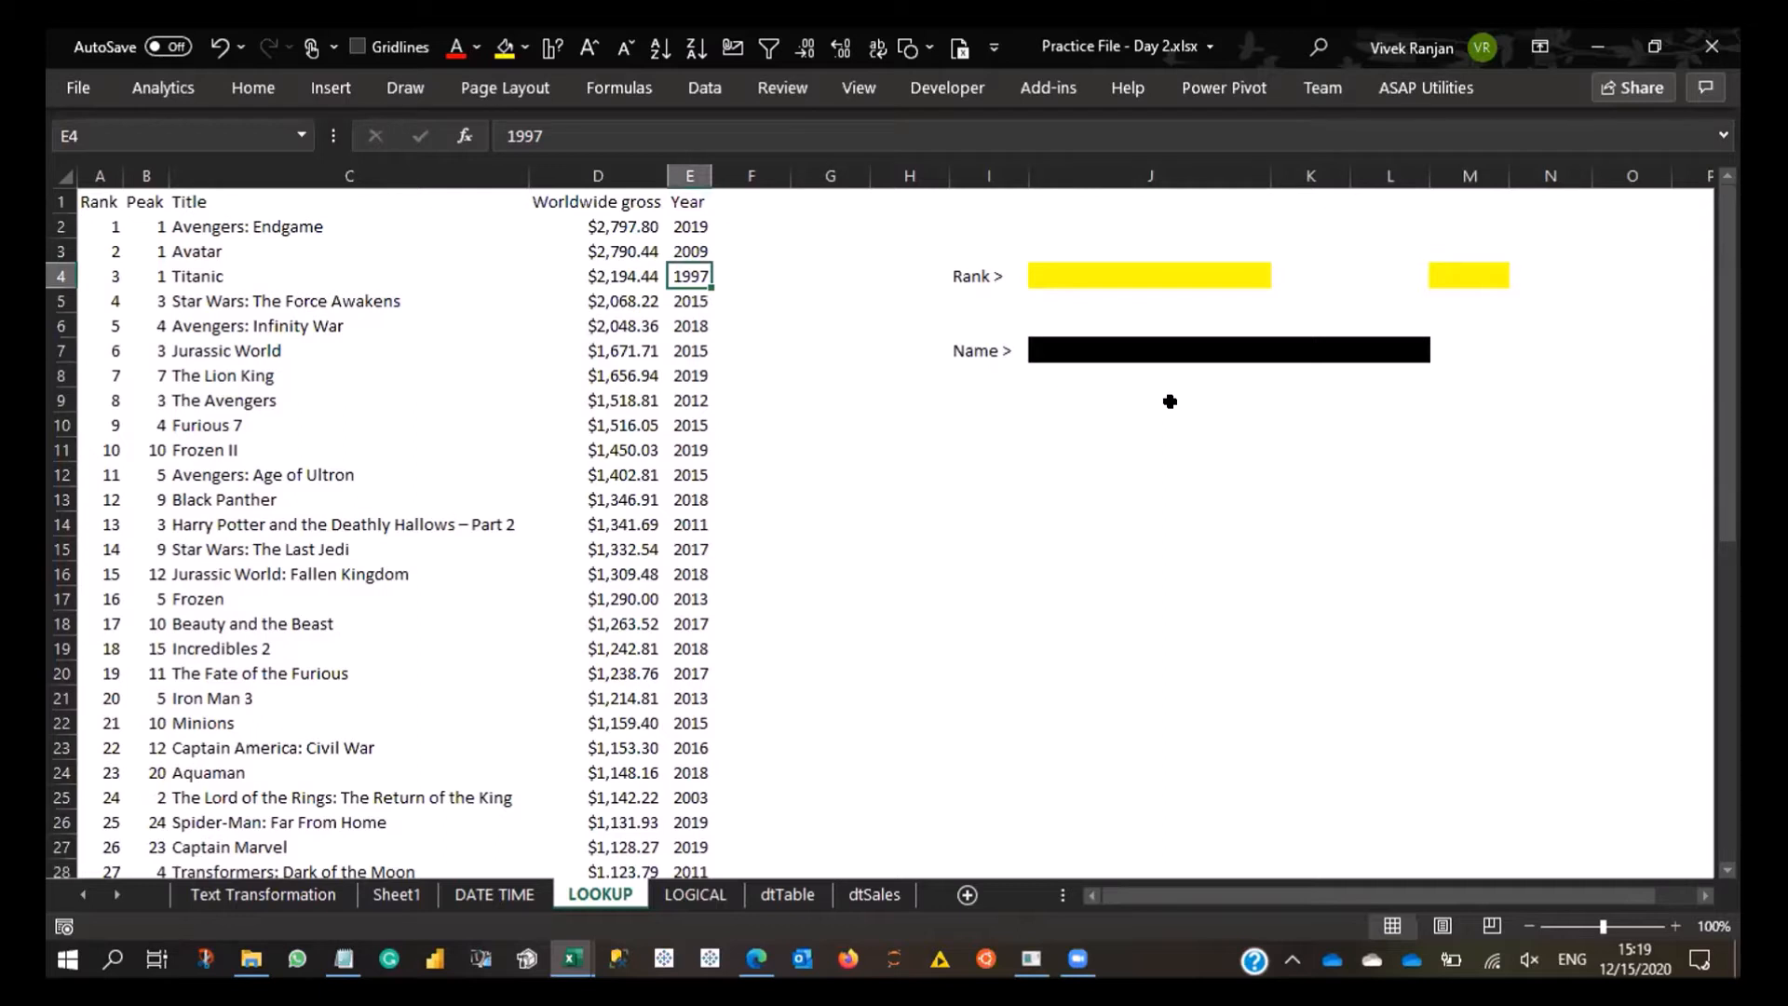
key("Right")
key("Right")
key("Right")
key("Right")
key("Right")
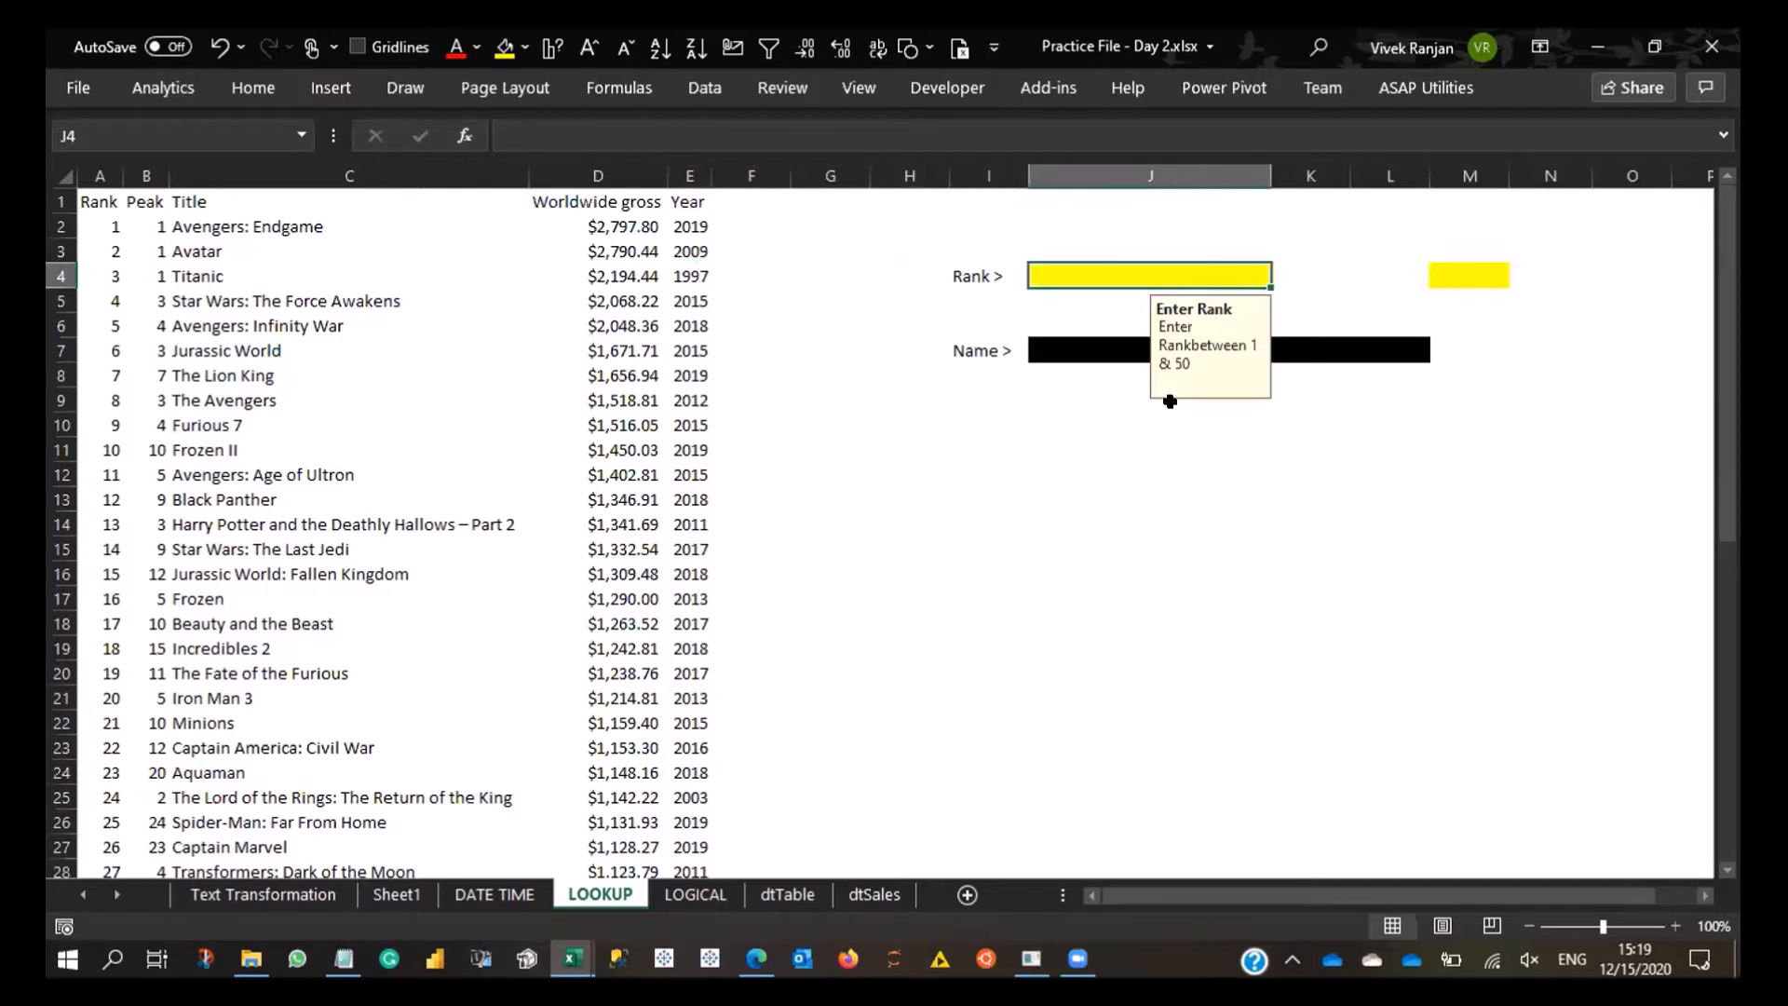
type("45")
key("Return")
key("Up")
- Examine the extent of the film table, from its header row through the rank values in A2:A51
left_click(1169, 400)
key("Left")
key("Left")
key("Left")
key("Left")
key("Left")
key("Left")
key("Left")
key("Left")
key("Left")
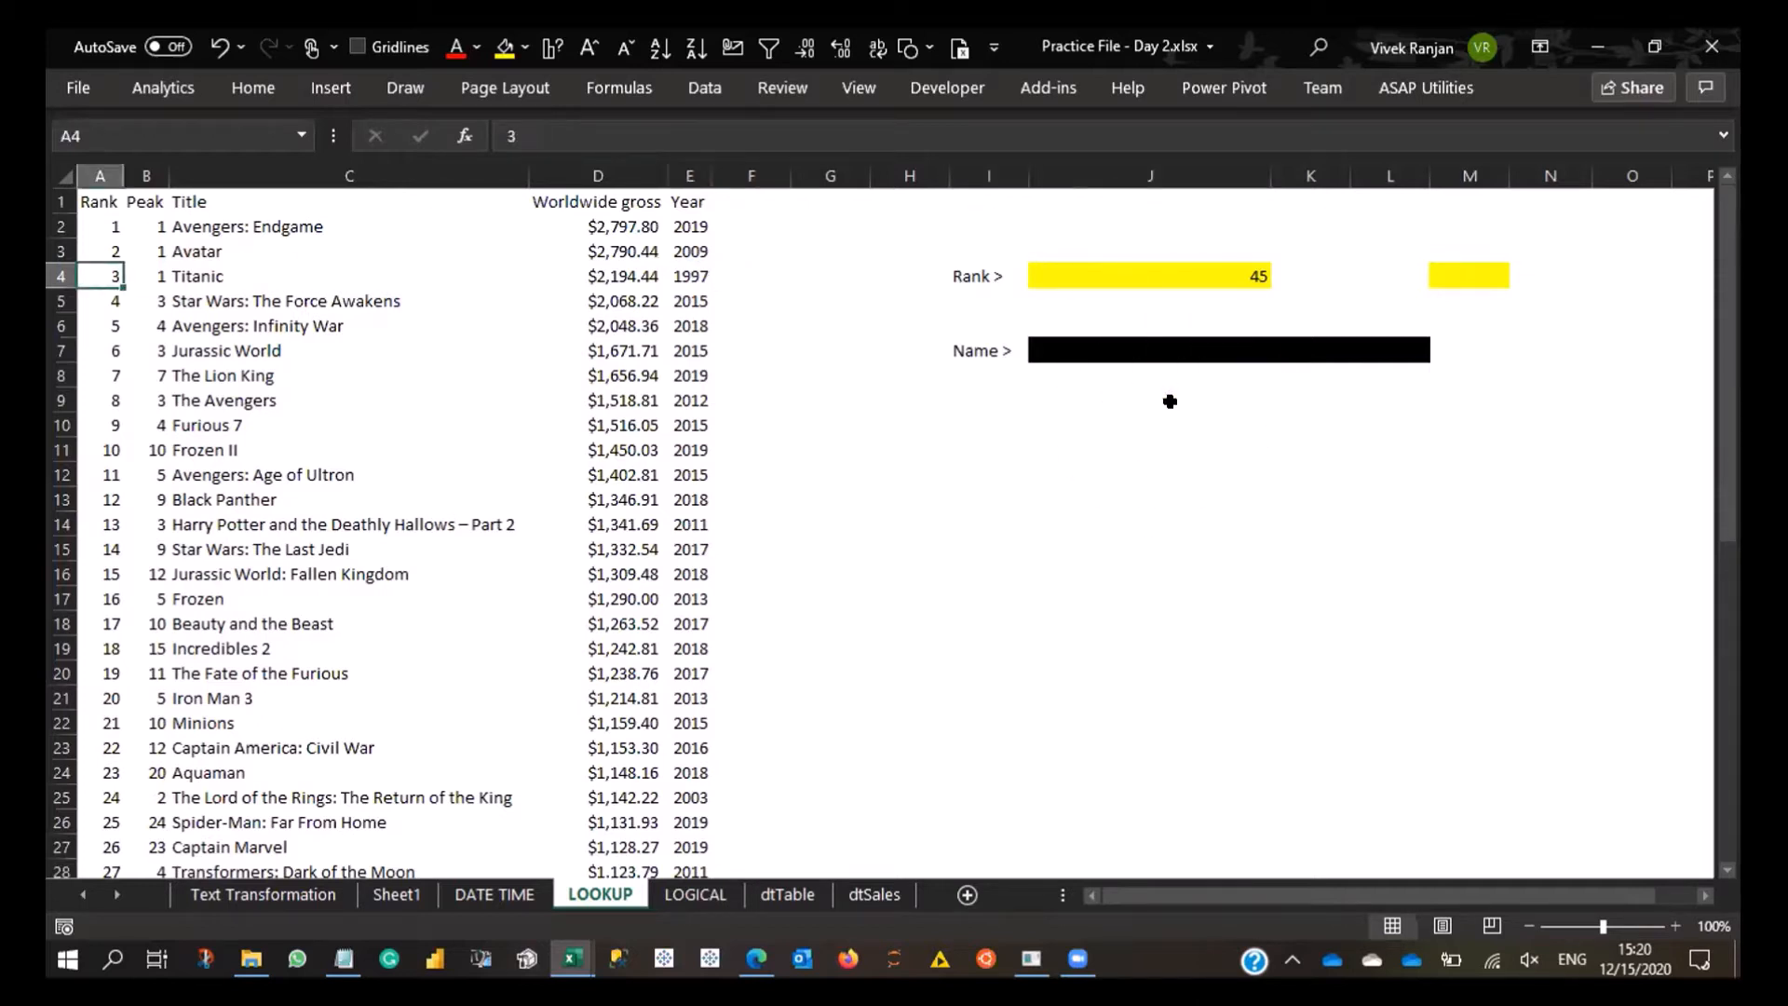
key("Up")
key("Up")
key("Up")
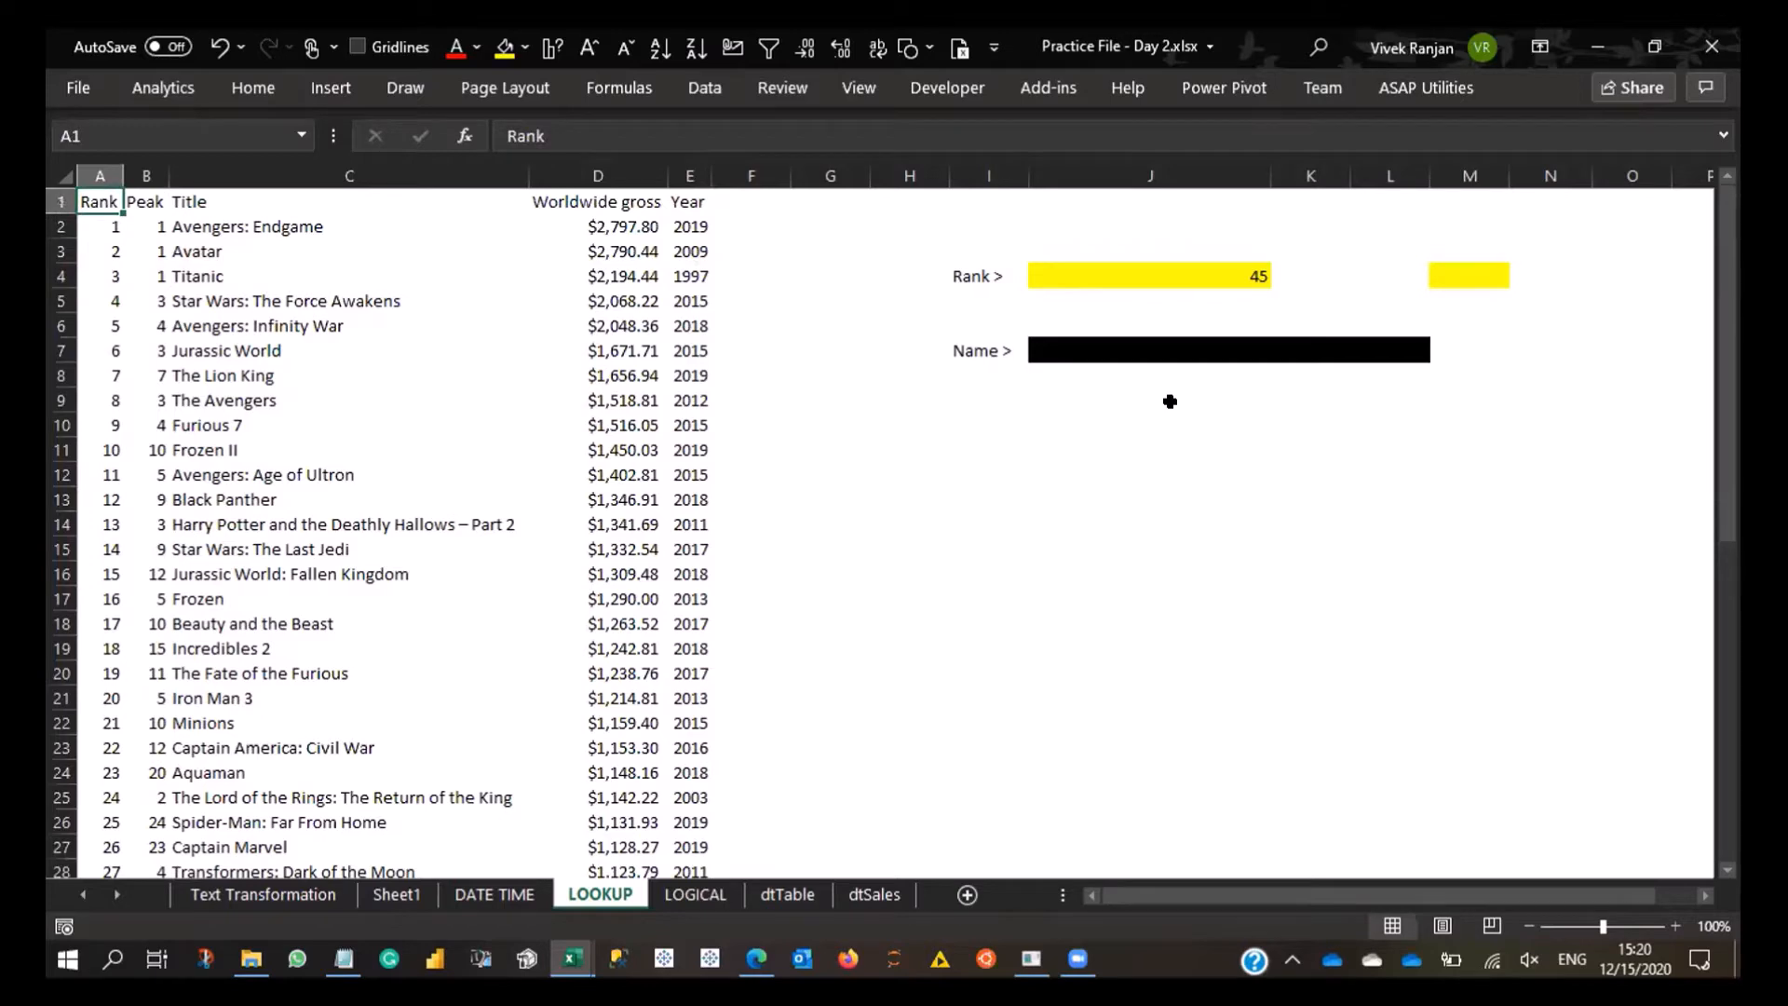
key("ctrl+shift+Right")
key("Down")
key("Up")
key("ctrl+shift+Down")
key("ctrl+shift+Right")
key("ctrl+Home")
key("Right")
key("Right")
key("Right")
key("ctrl+Home")
key("ctrl+shift+Down")
key("ctrl+shift+Right")
key("ctrl+Home")
key("Right")
key("Right")
key("Right")
key("ctrl+Home")
key("Down")
key("ctrl+shift+Down")
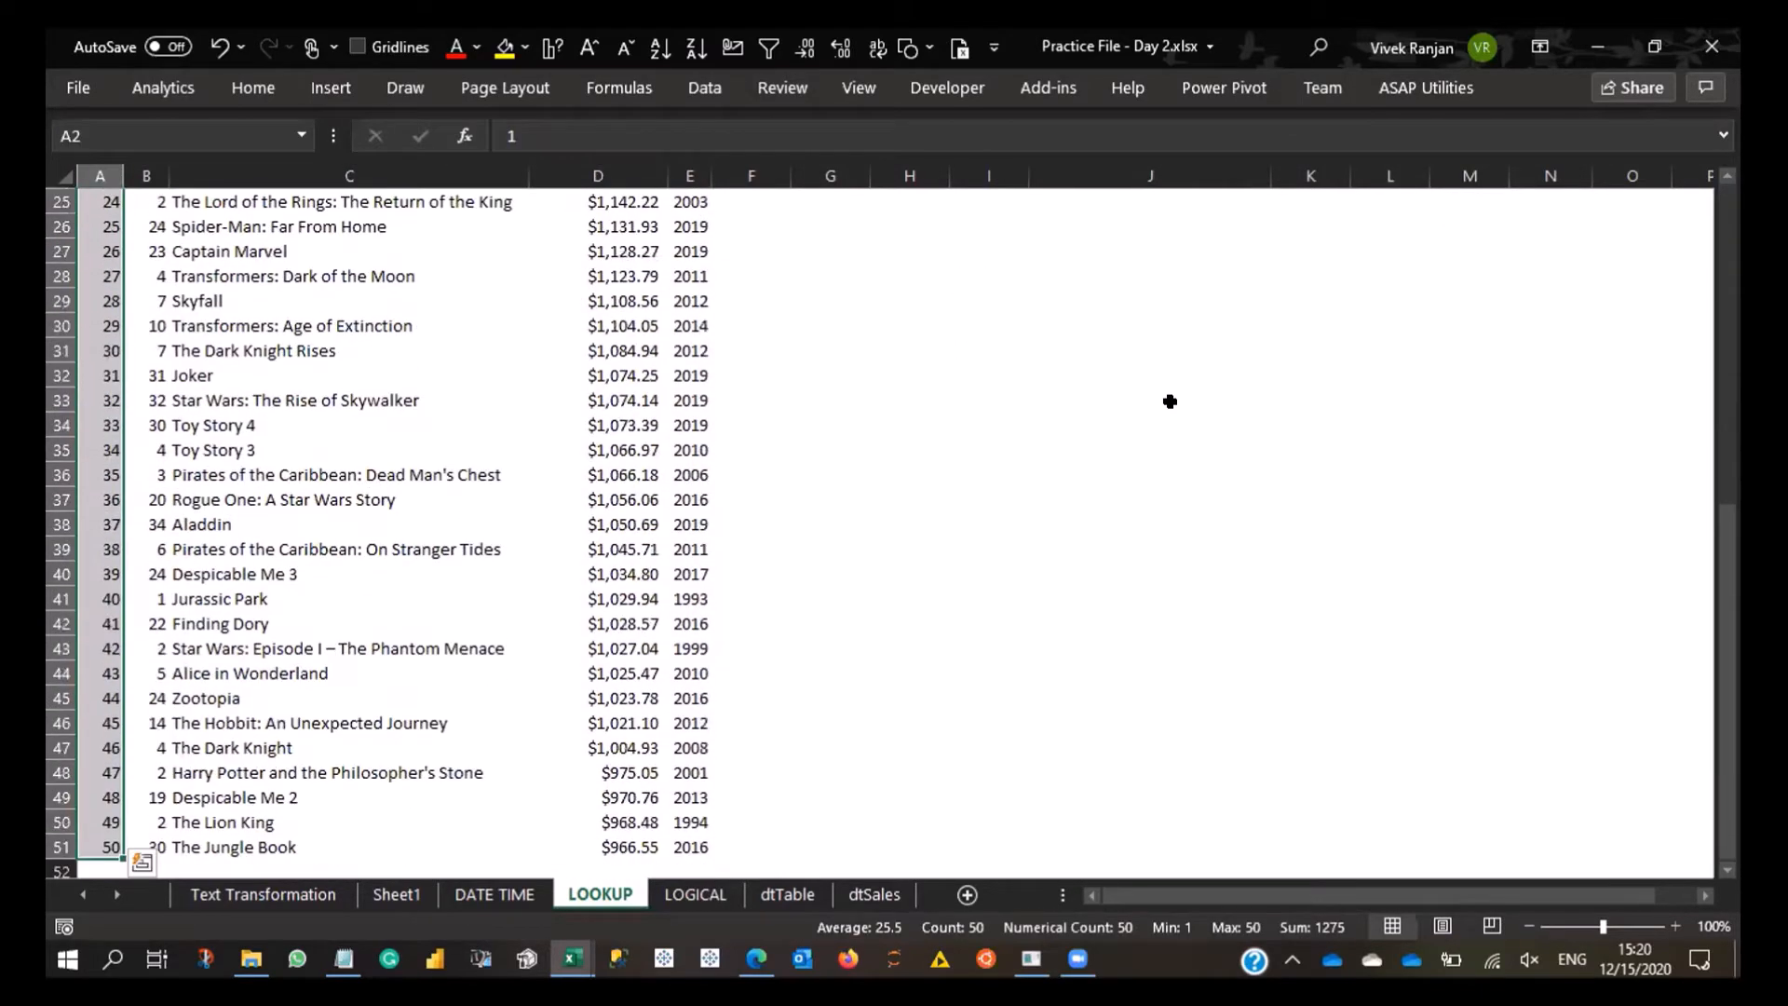
- Turn on filters for the film table's header row
key("ctrl+Home")
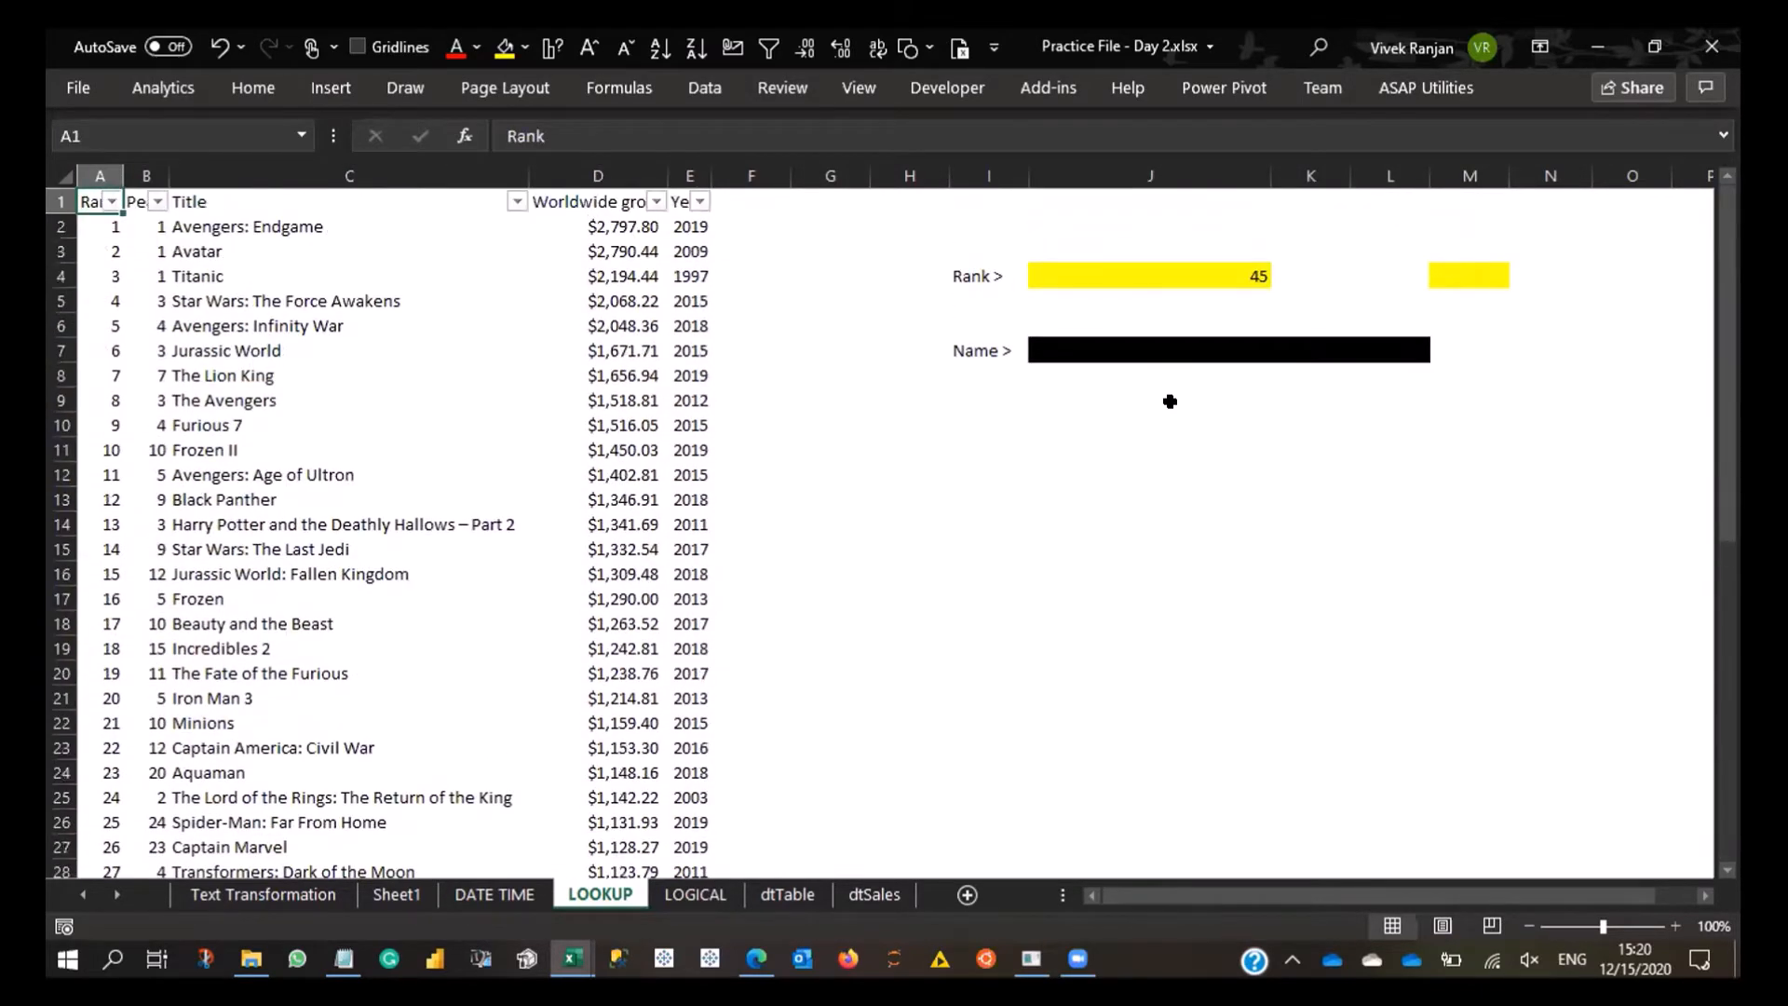
key("Down")
key("Up")
- Look down the Rank column for rank 45 and find the matching film title in column C
key("Down")
key("Down")
key("Down")
key("Down")
key("Down")
key("Down")
key("Down")
key("Down")
key("Down")
key("Down")
key("Down")
key("Down")
key("Down")
key("Down")
key("Down")
key("Down")
key("Down")
key("Down")
key("Down")
key("Down")
key("Down")
key("Down")
key("Down")
key("Down")
key("Down")
key("Down")
key("Down")
key("Down")
key("Down")
key("Down")
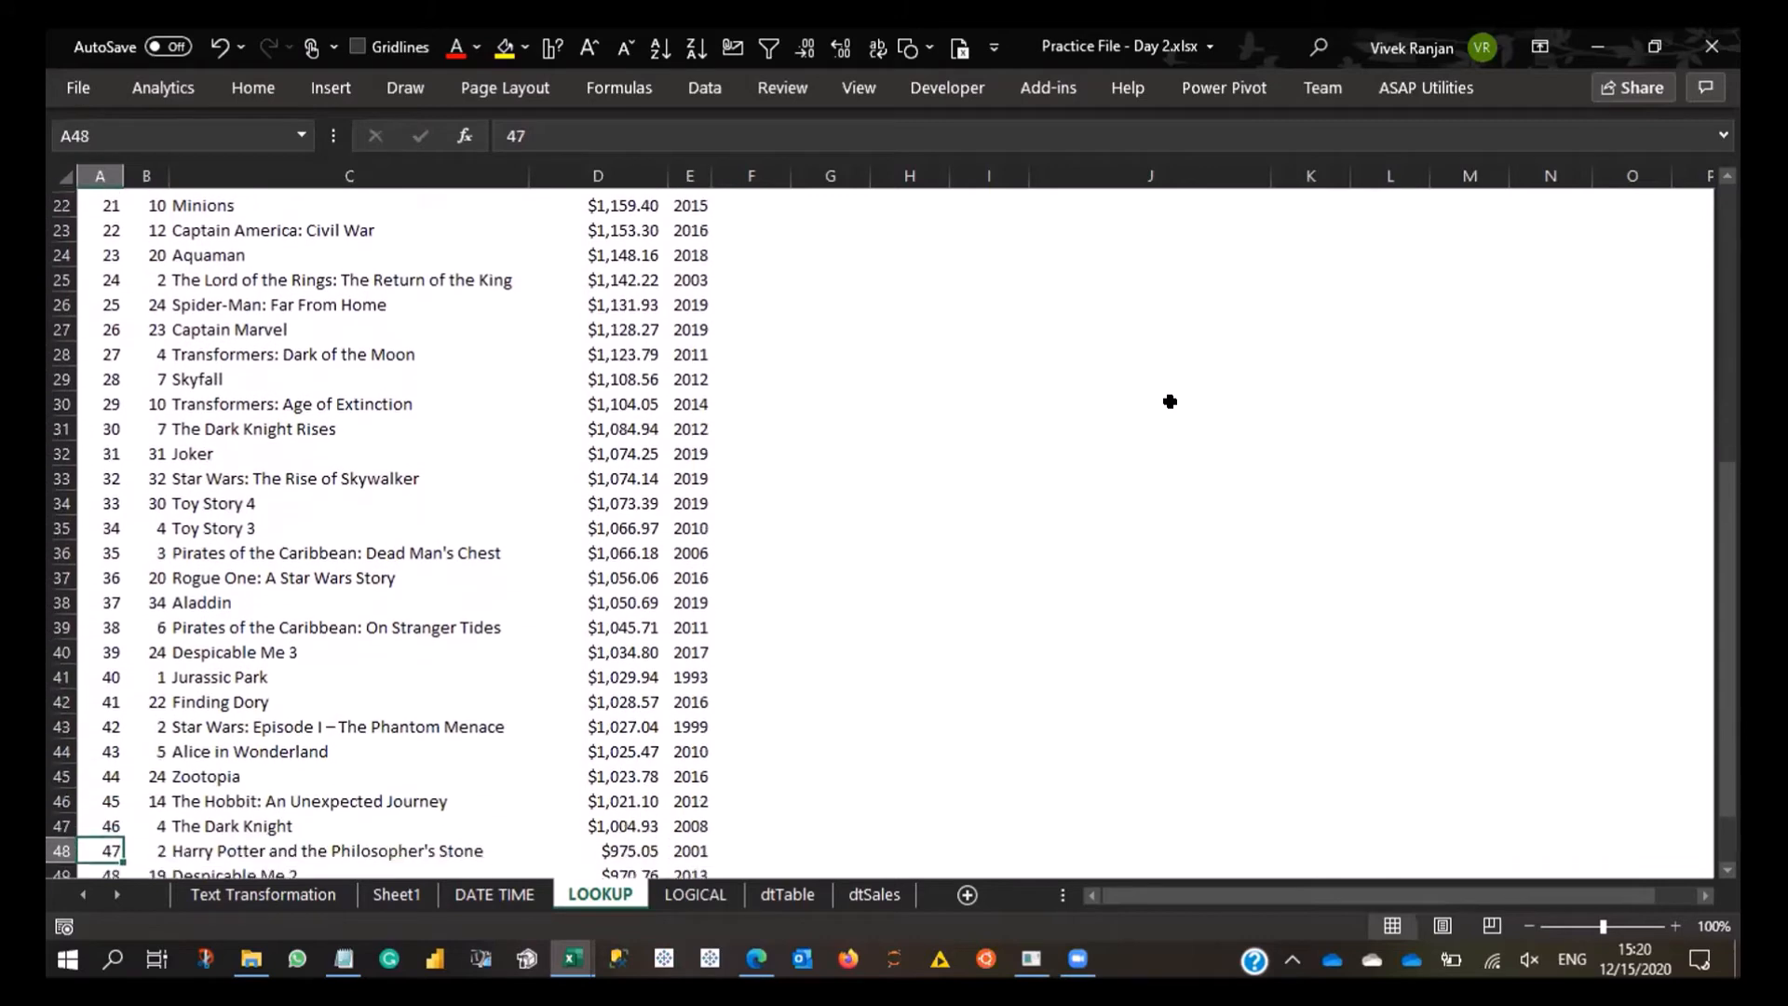
key("Up")
key("Up")
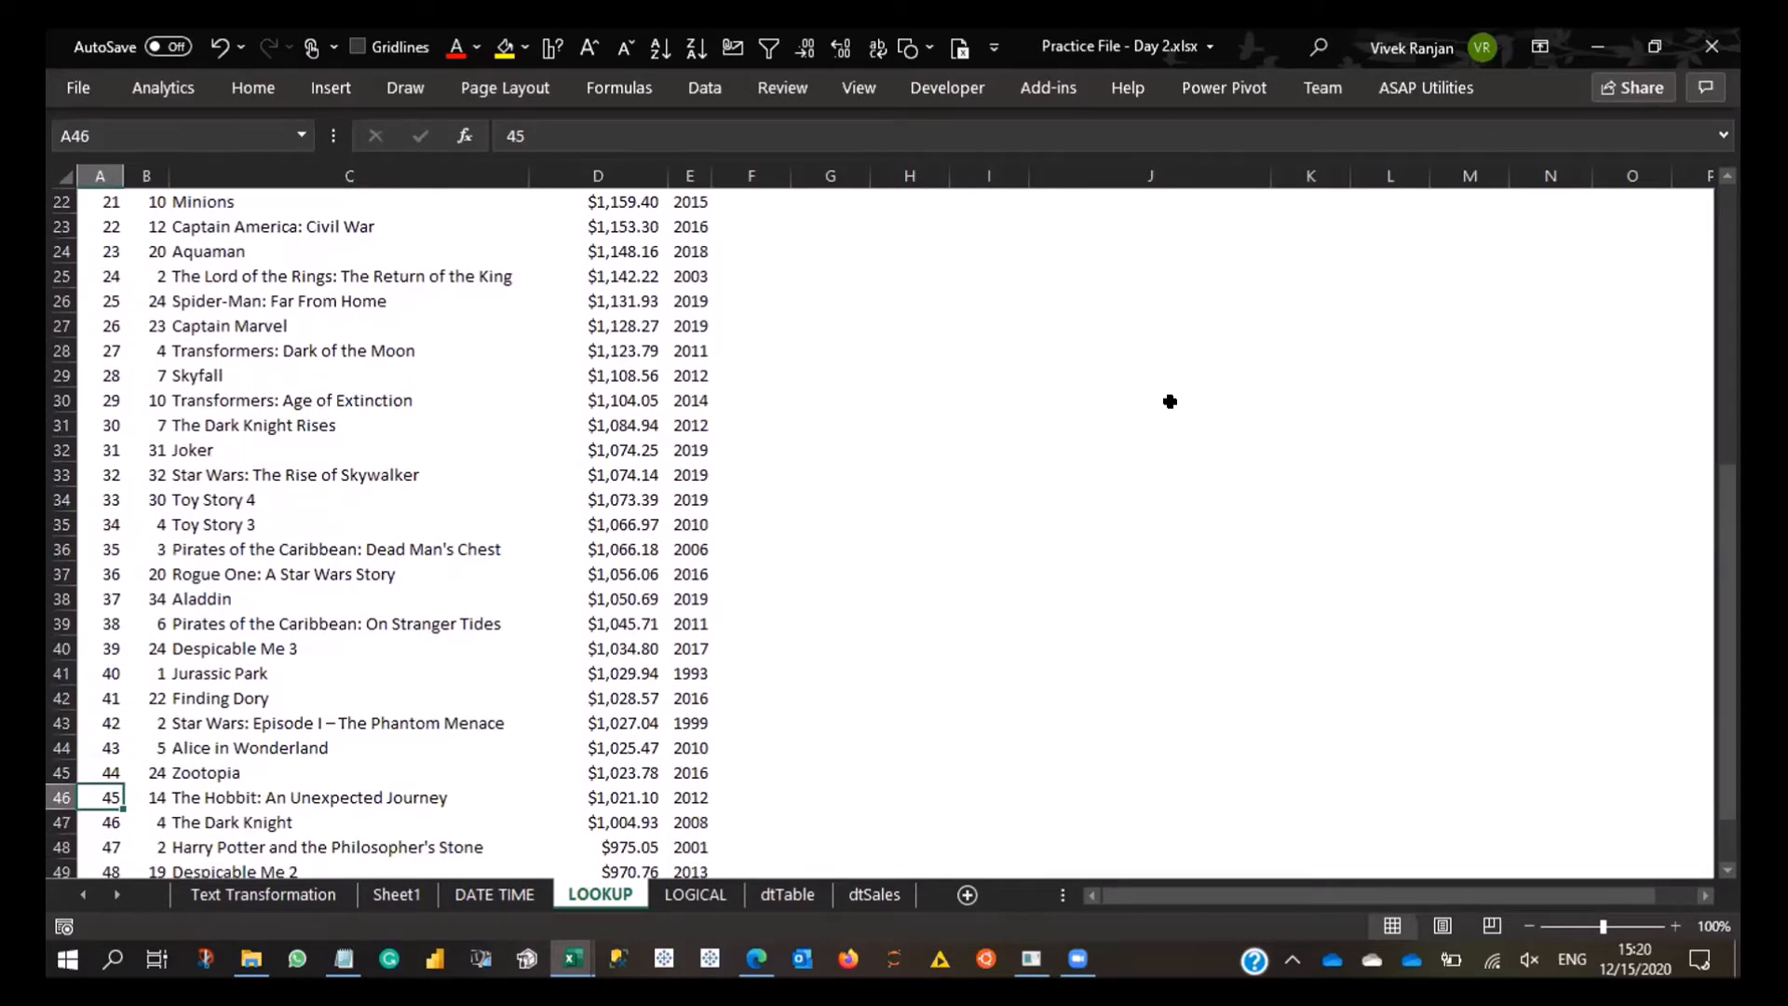
key("Right")
key("Right")
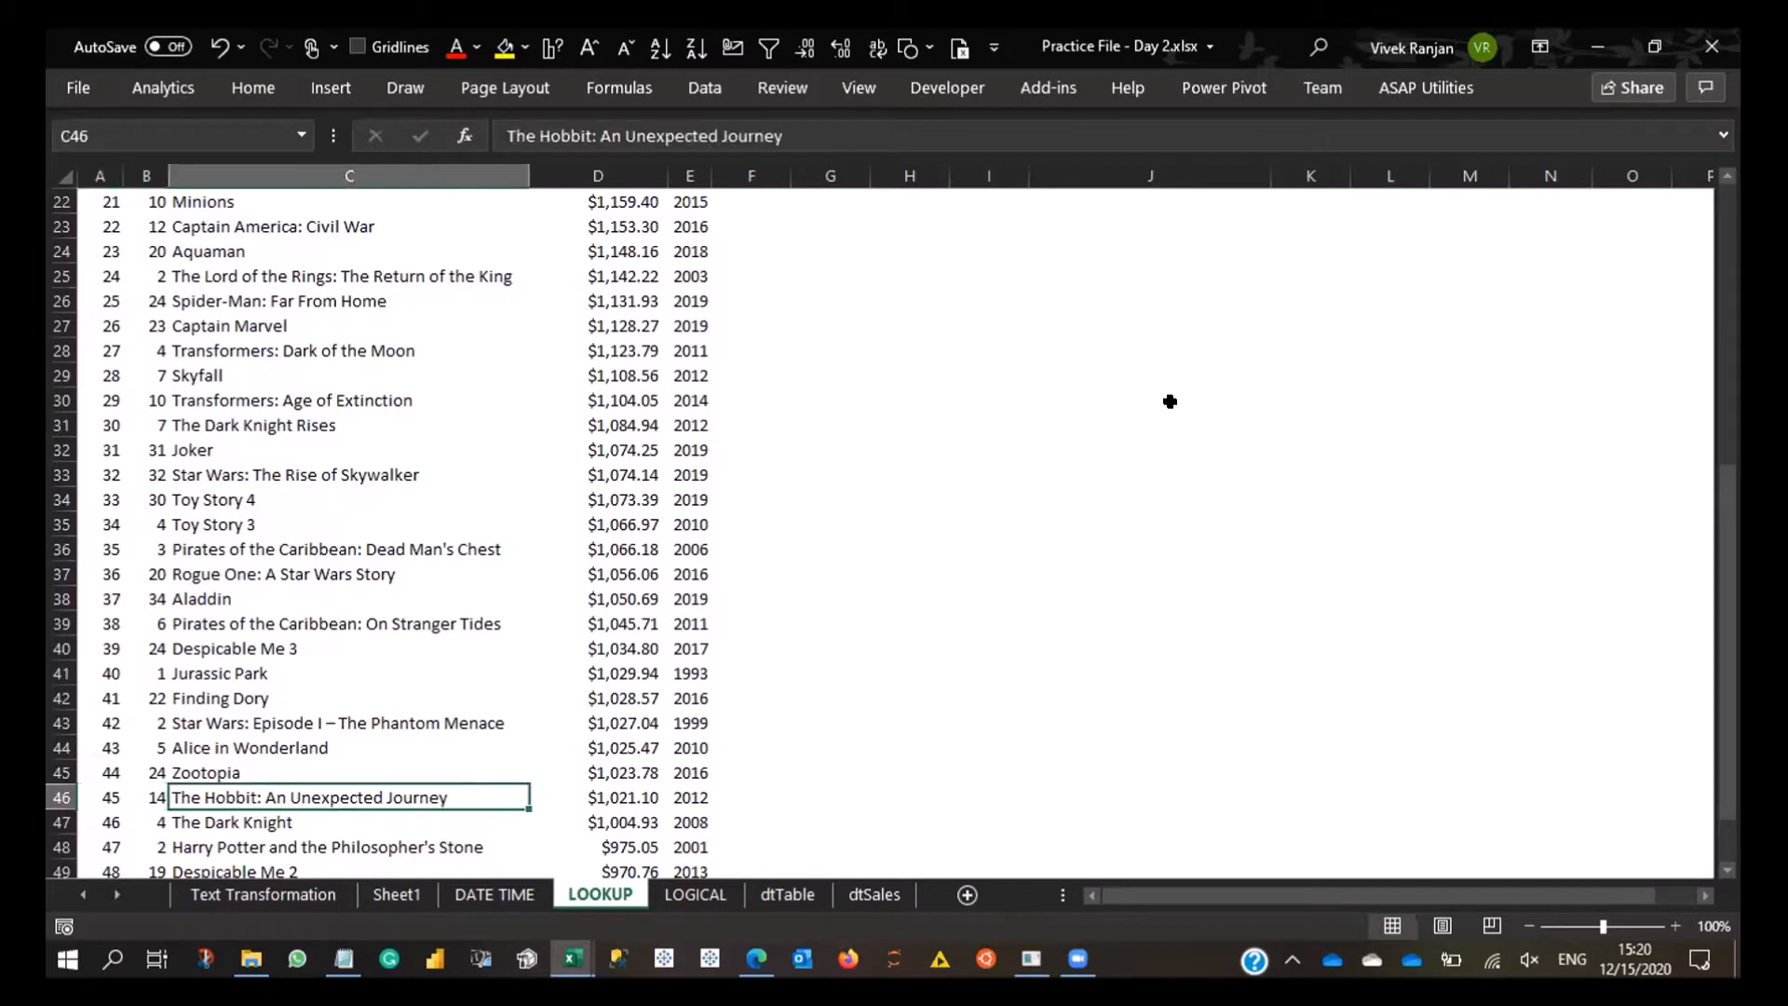
- Review the Rank input area beside the table and the full Title range C1:C51
key("ctrl+Up")
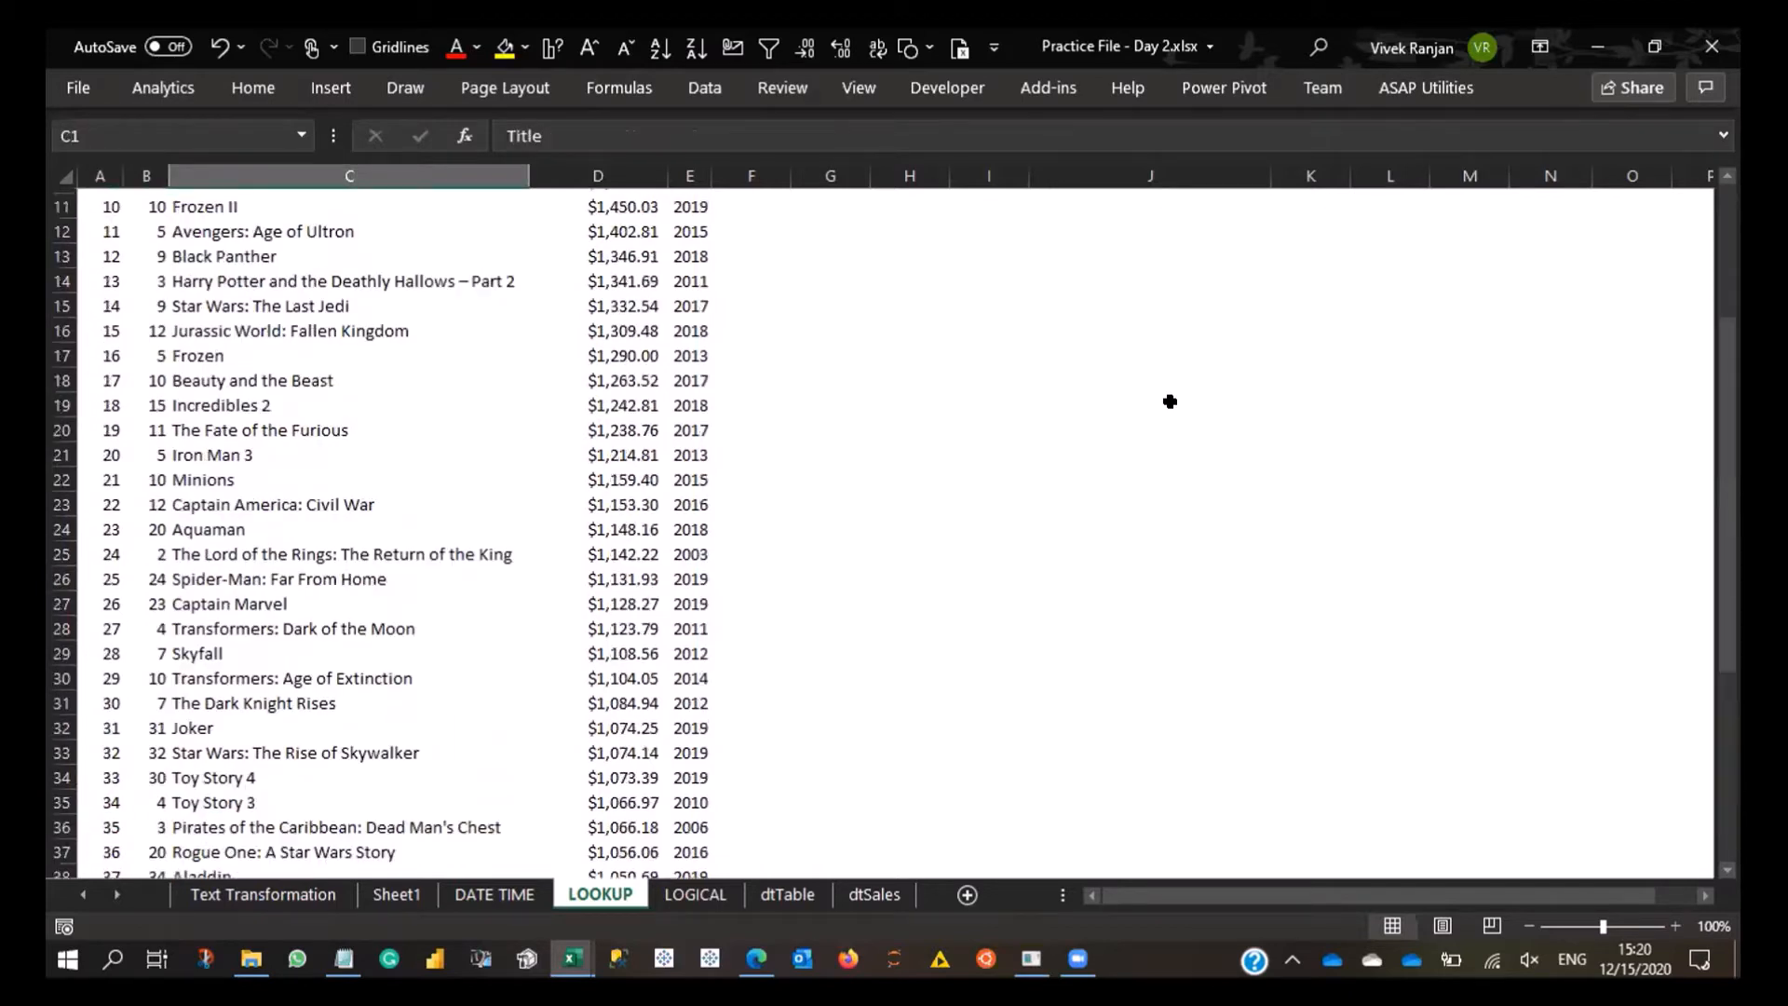
key("Right")
key("Right")
key("Right")
key("Right")
key("Down")
key("Down")
key("Right")
key("Right")
key("Right")
key("Down")
key("ctrl+Left")
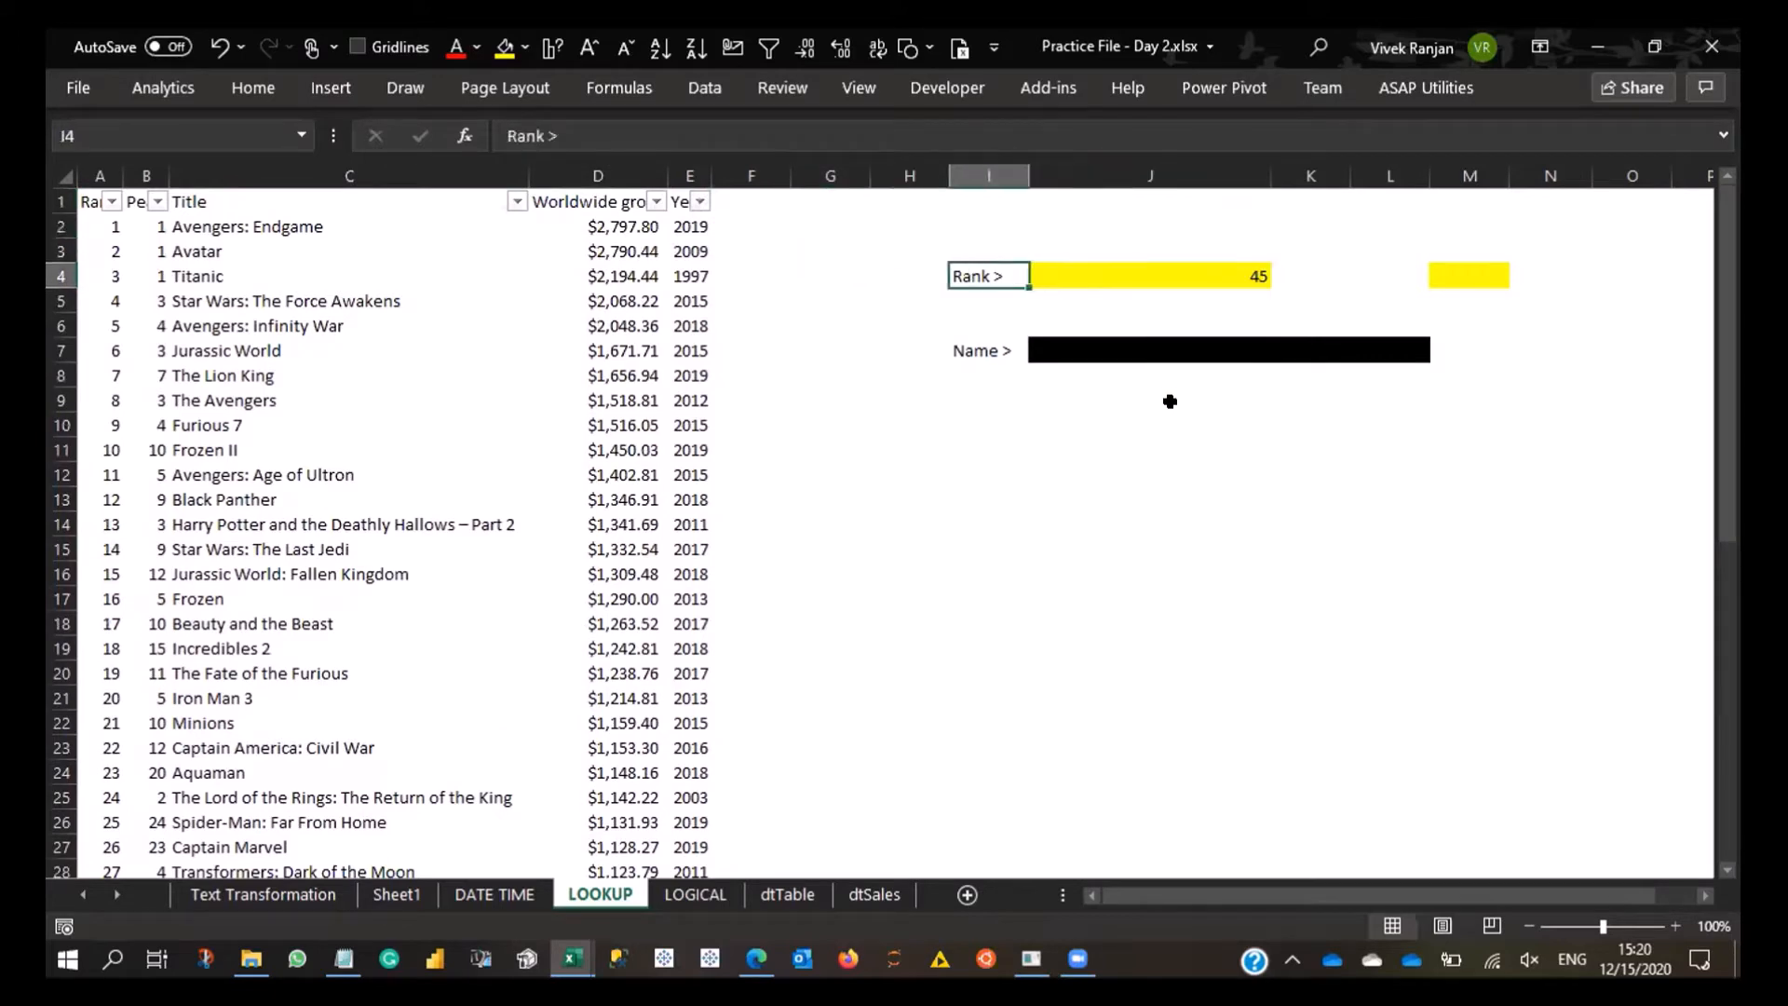
key("ctrl+Left")
key("ctrl+Home")
key("ctrl+shift+Down")
key("Right")
key("Right")
key("Right")
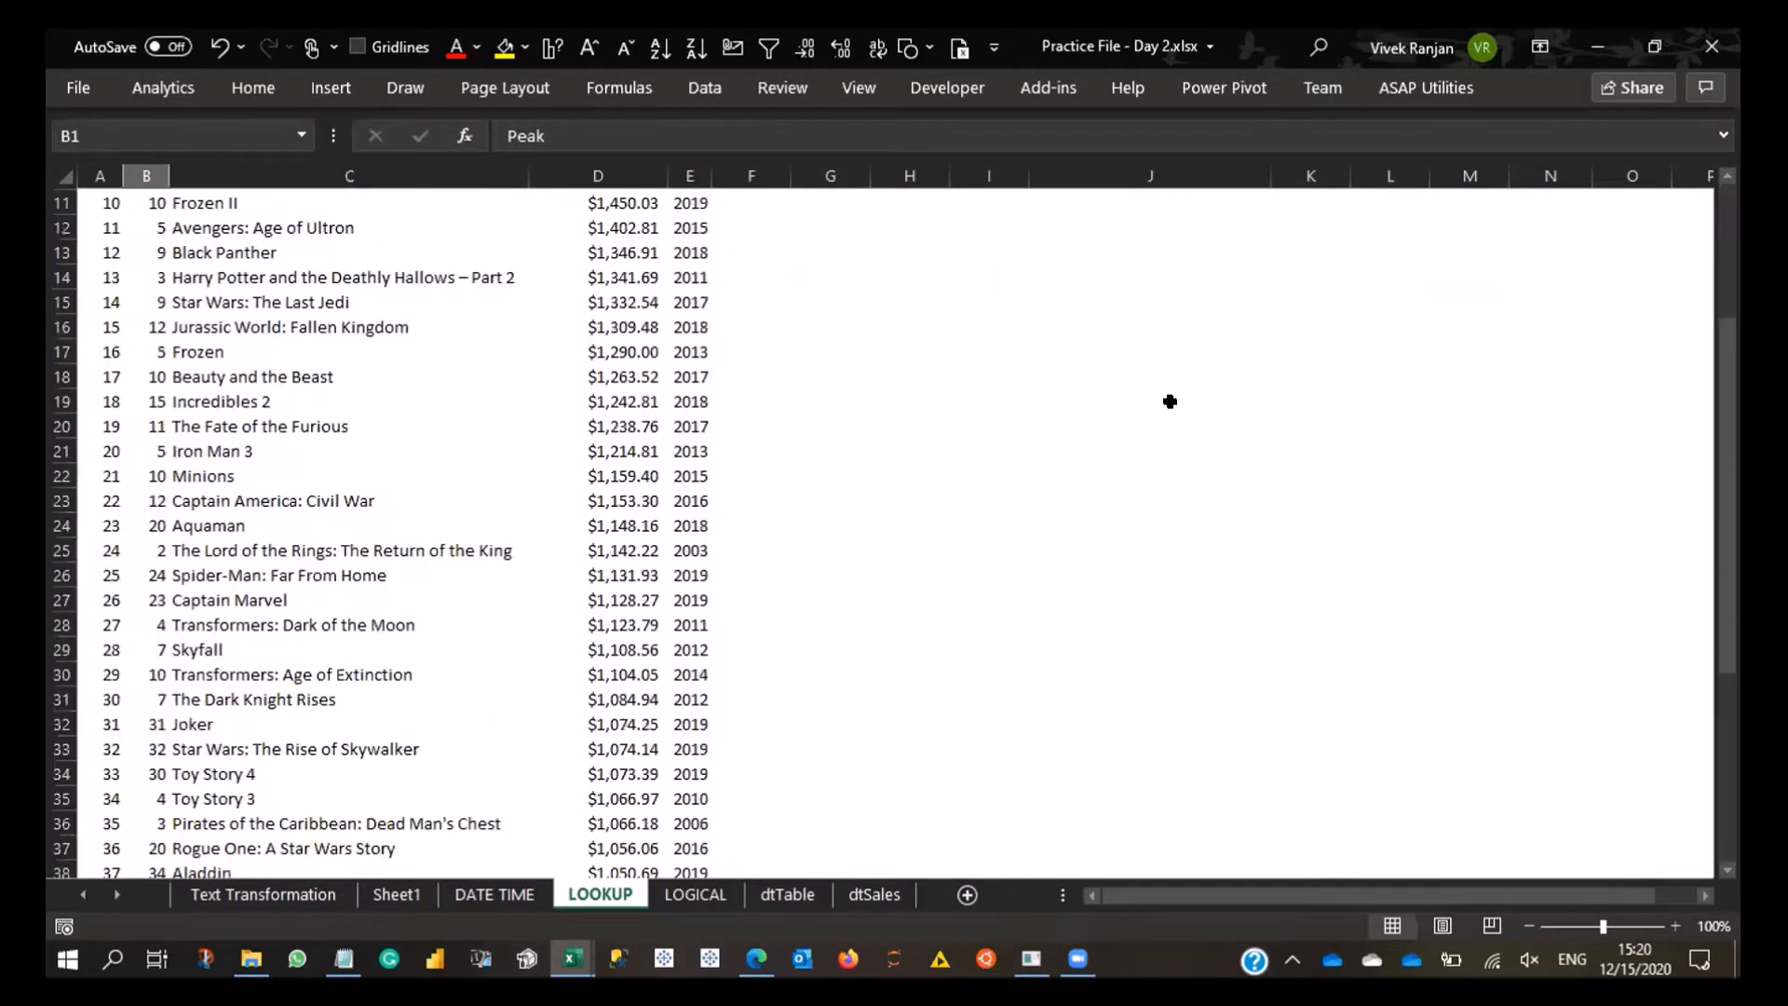
key("Left")
key("ctrl+shift+Down")
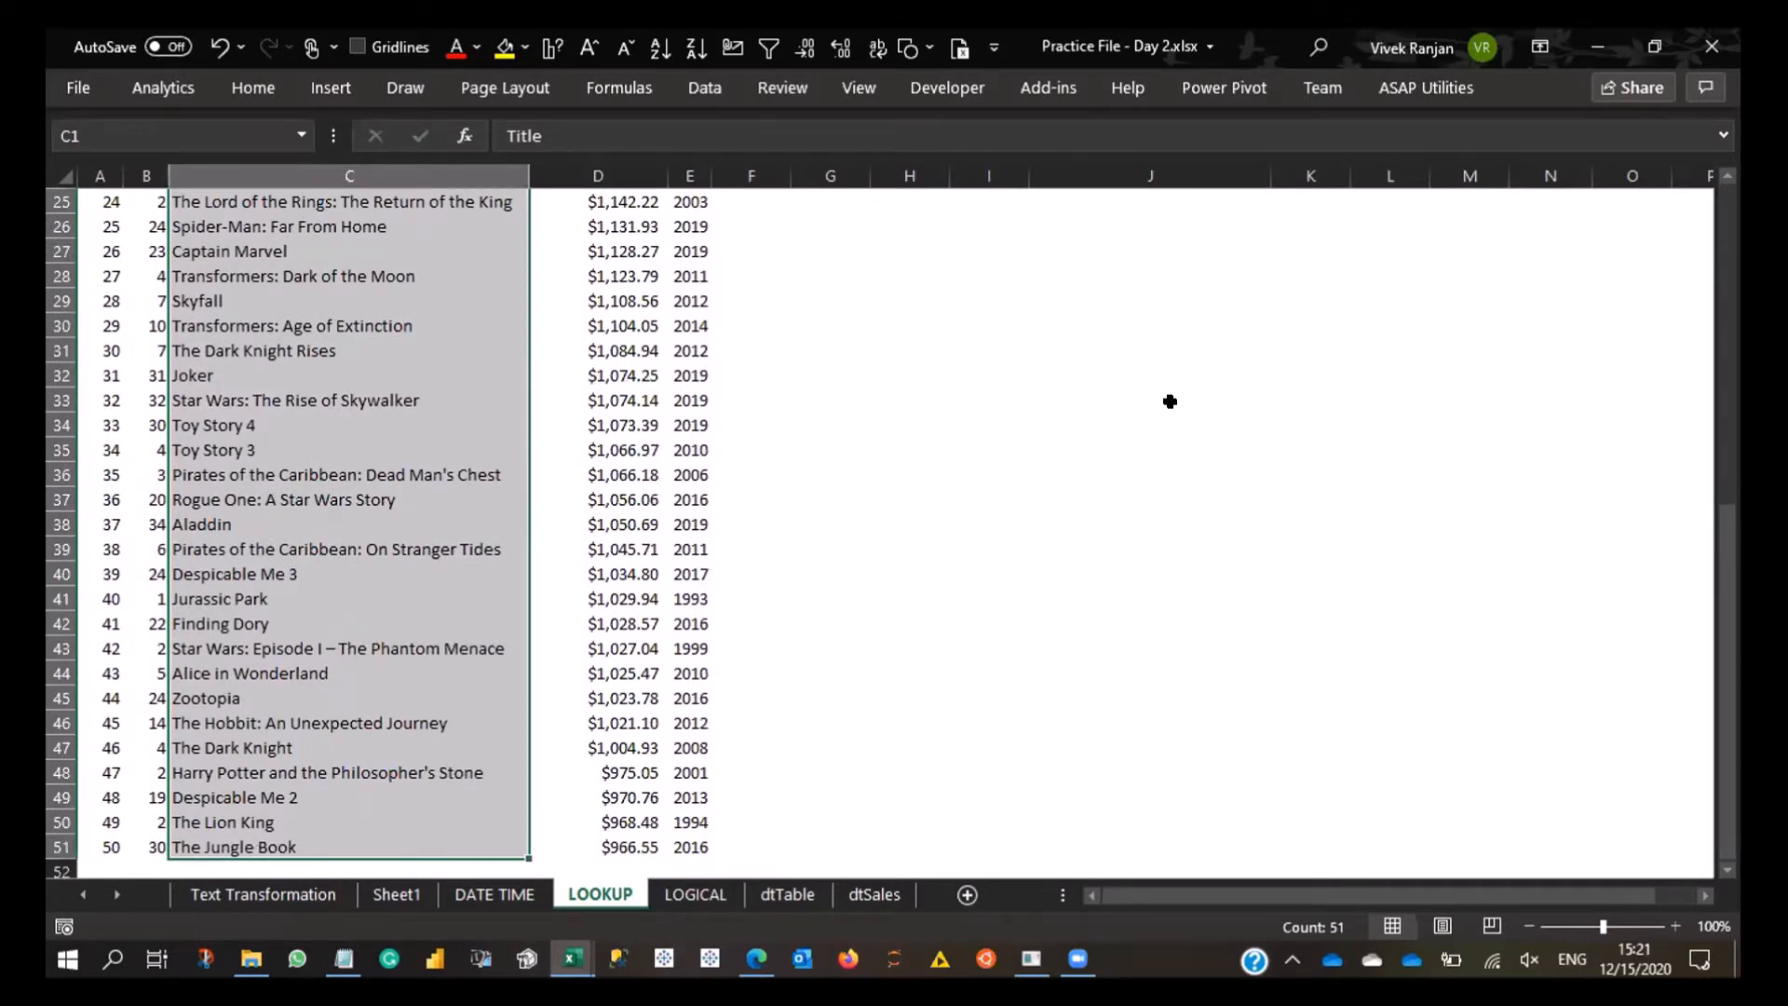
- Start an XLOOKUP formula in M4 with the rank in J4 as the lookup value
key("Up")
key("Right")
key("Right")
key("Right")
key("Right")
key("Right")
key("Right")
key("Right")
key("Right")
key("Right")
key("Right")
key("Down")
key("Down")
key("Down")
type("=")
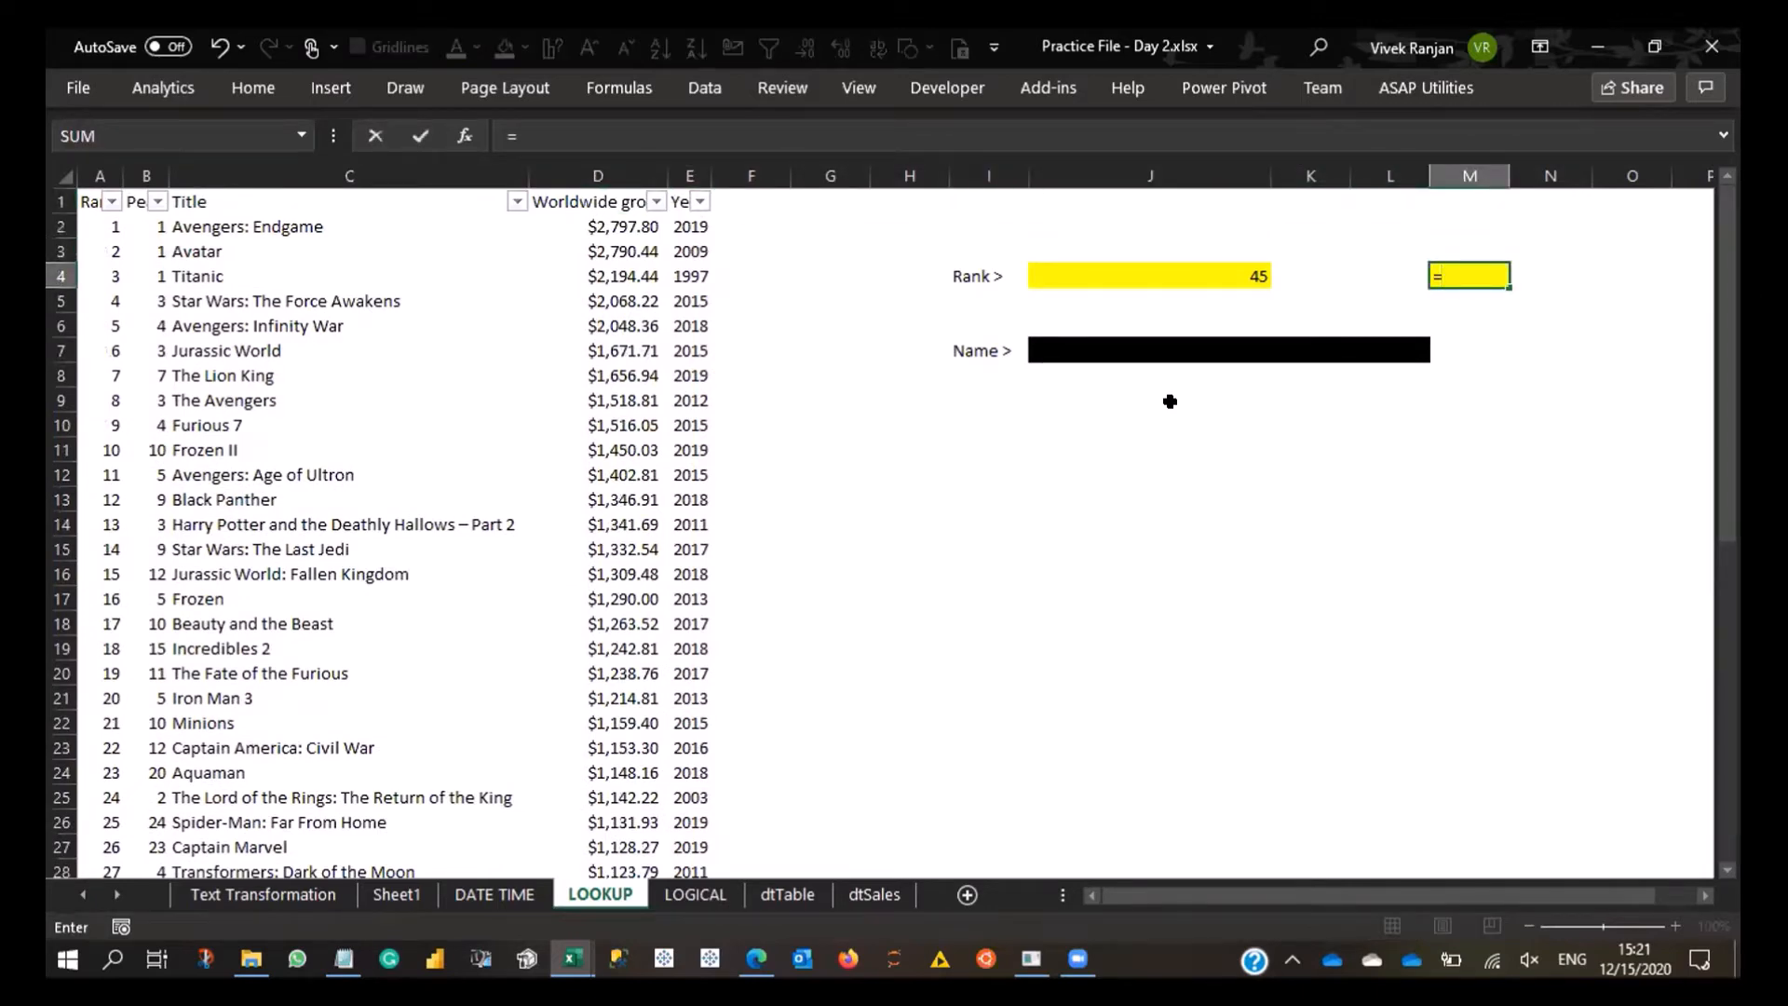
type("xl")
key("Tab")
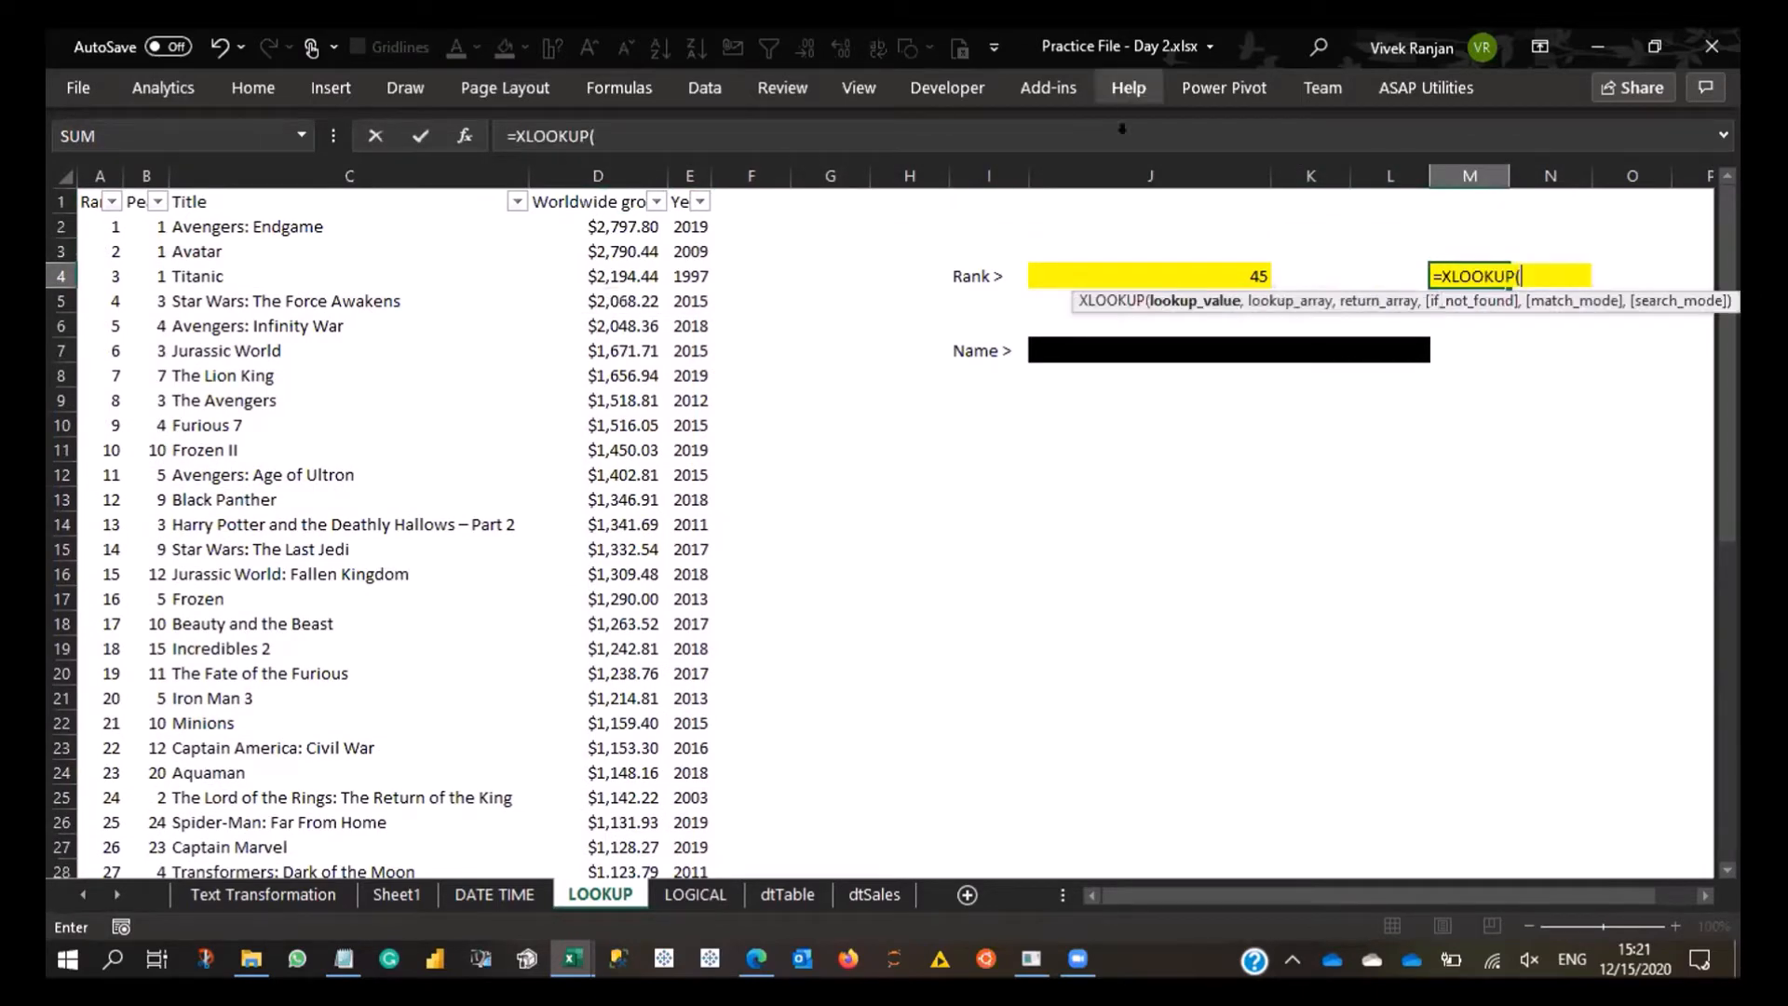
key("Left")
key("Left")
key("Left")
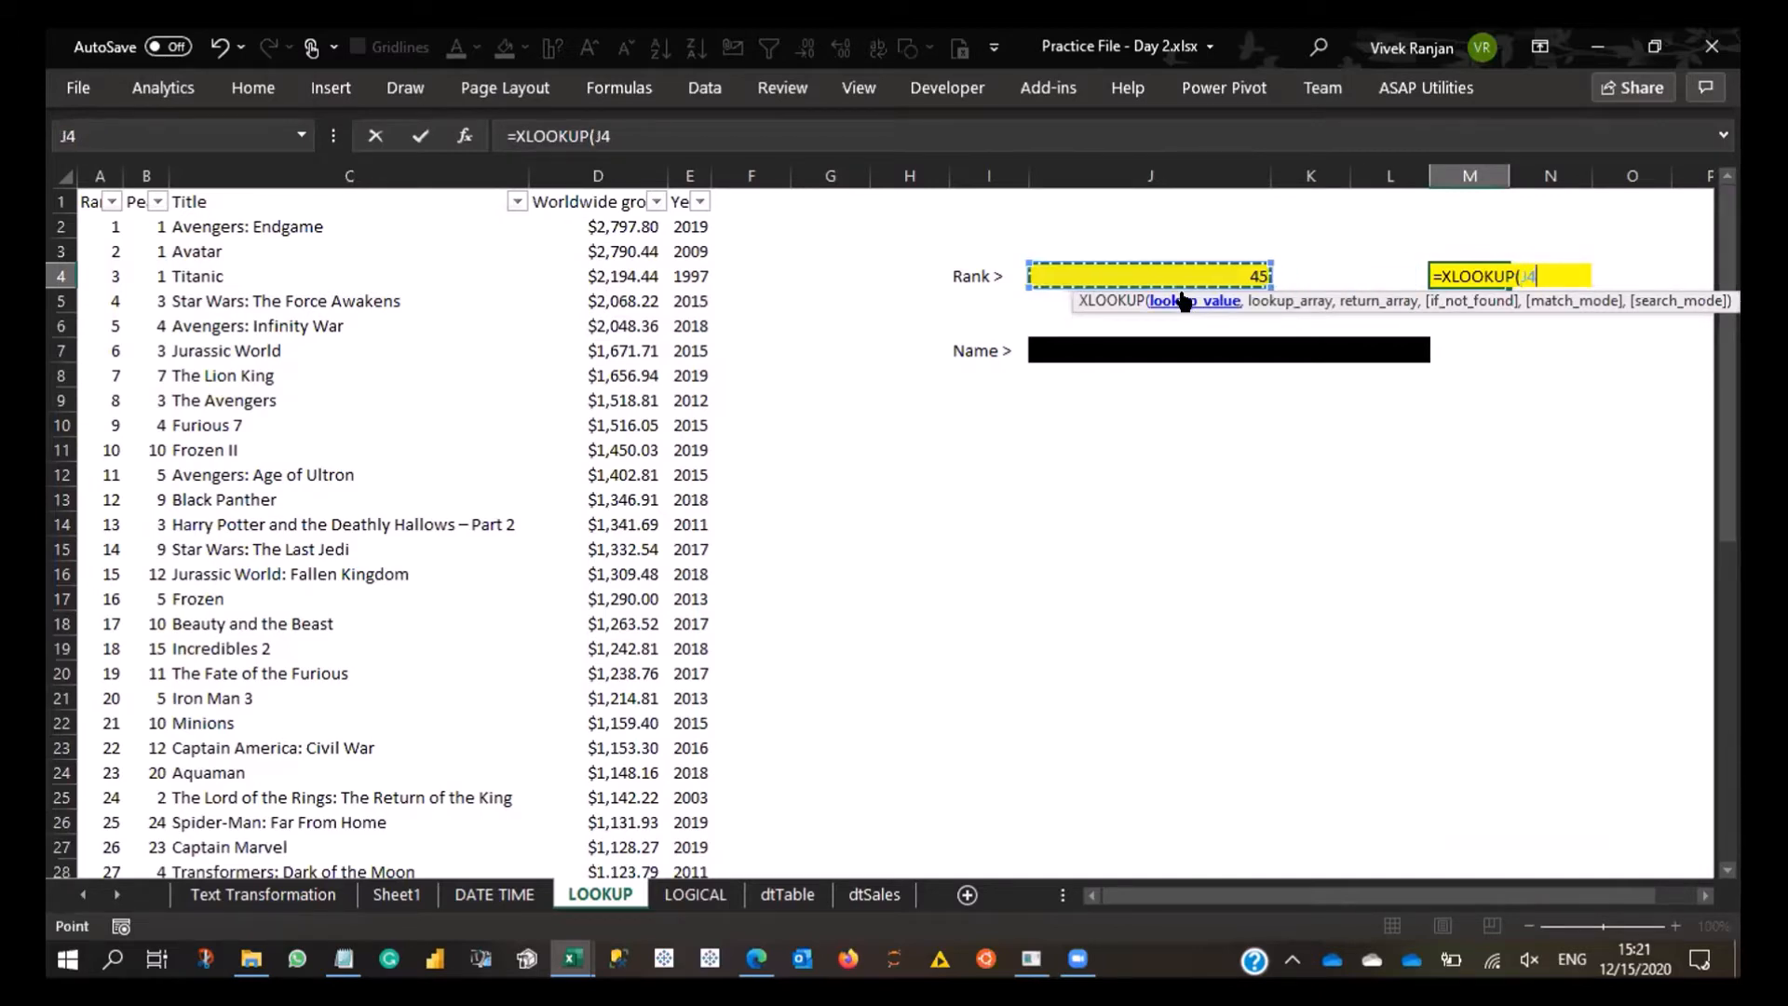
type(",")
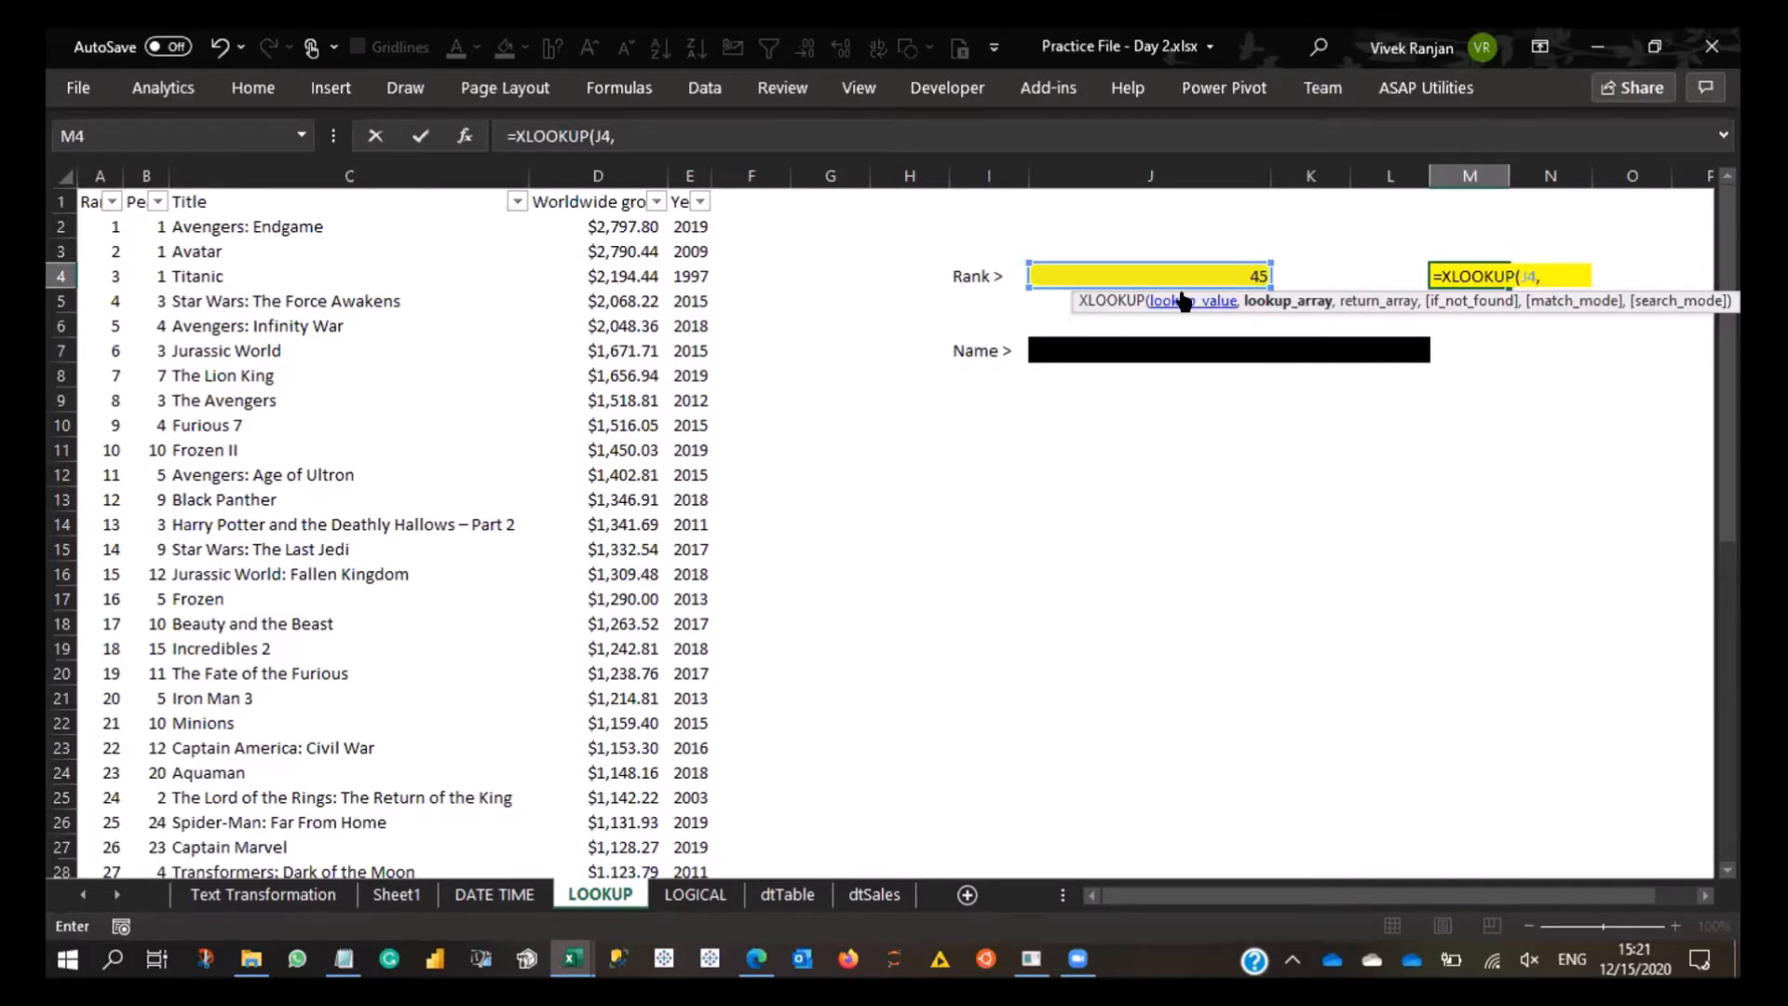
- Set the XLOOKUP lookup array to the Rank column range A1:A51
key("ctrl+Left")
key("ctrl+Left")
key("ctrl+Left")
key("ctrl+Left")
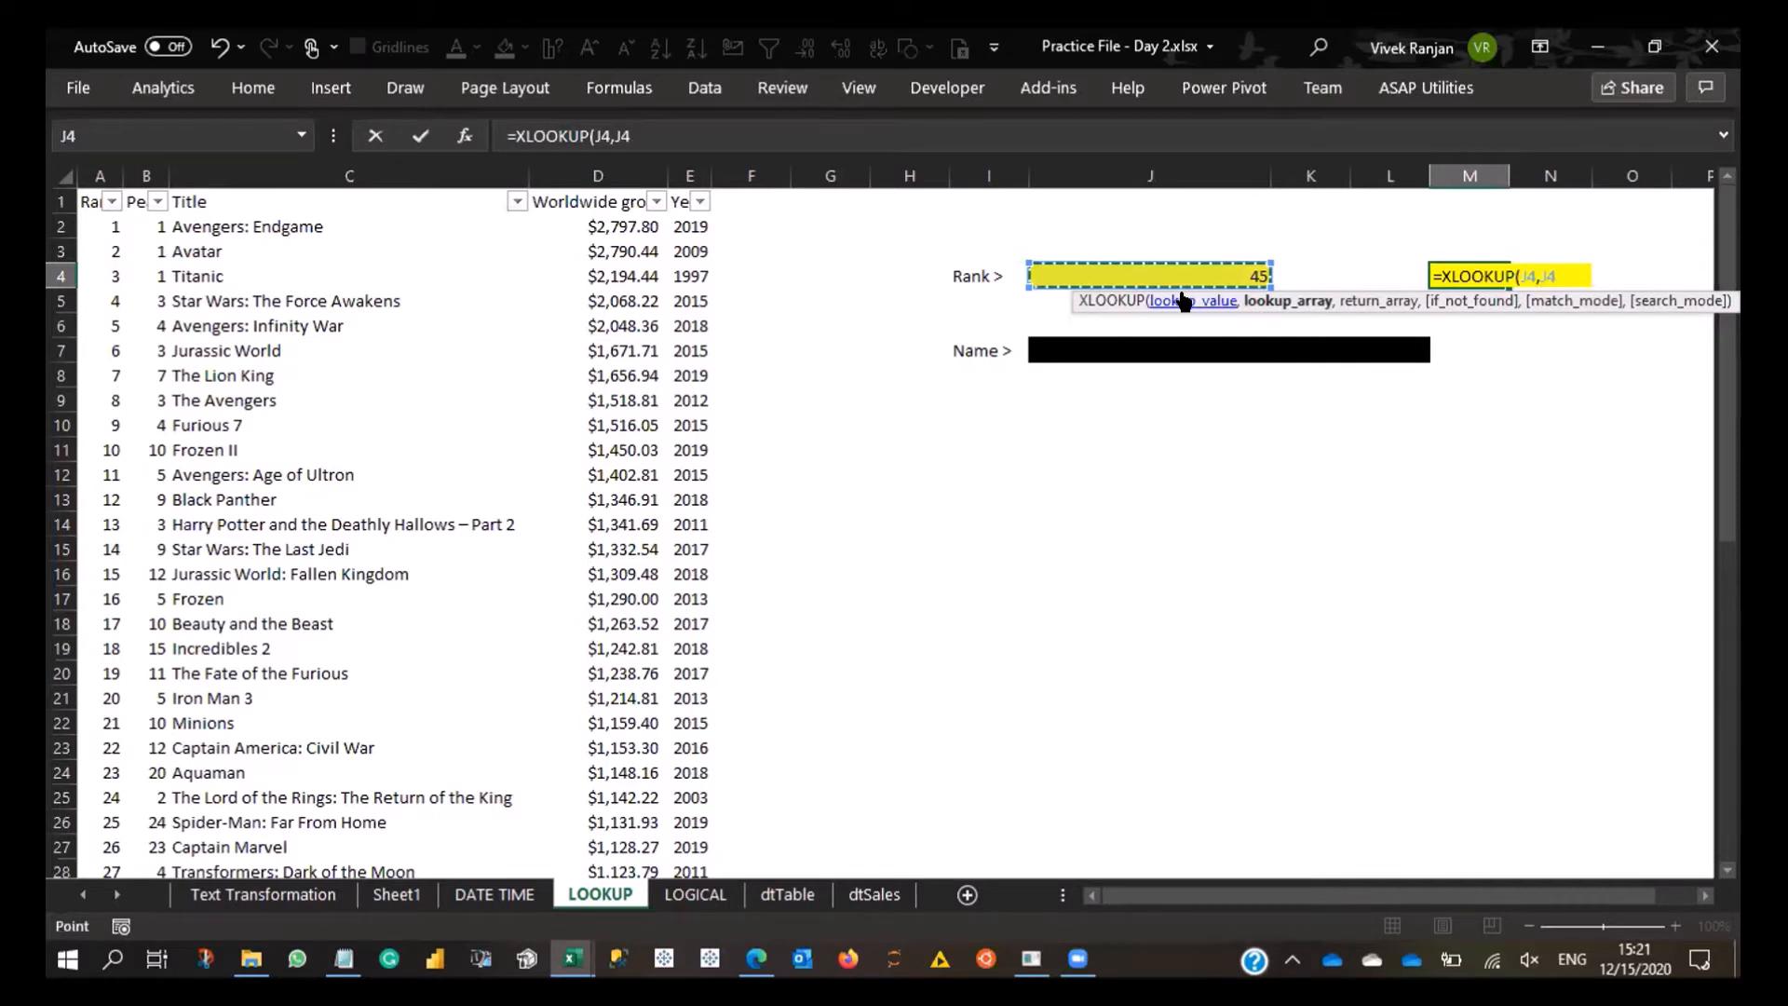
key("Up")
key("Up")
key("Up")
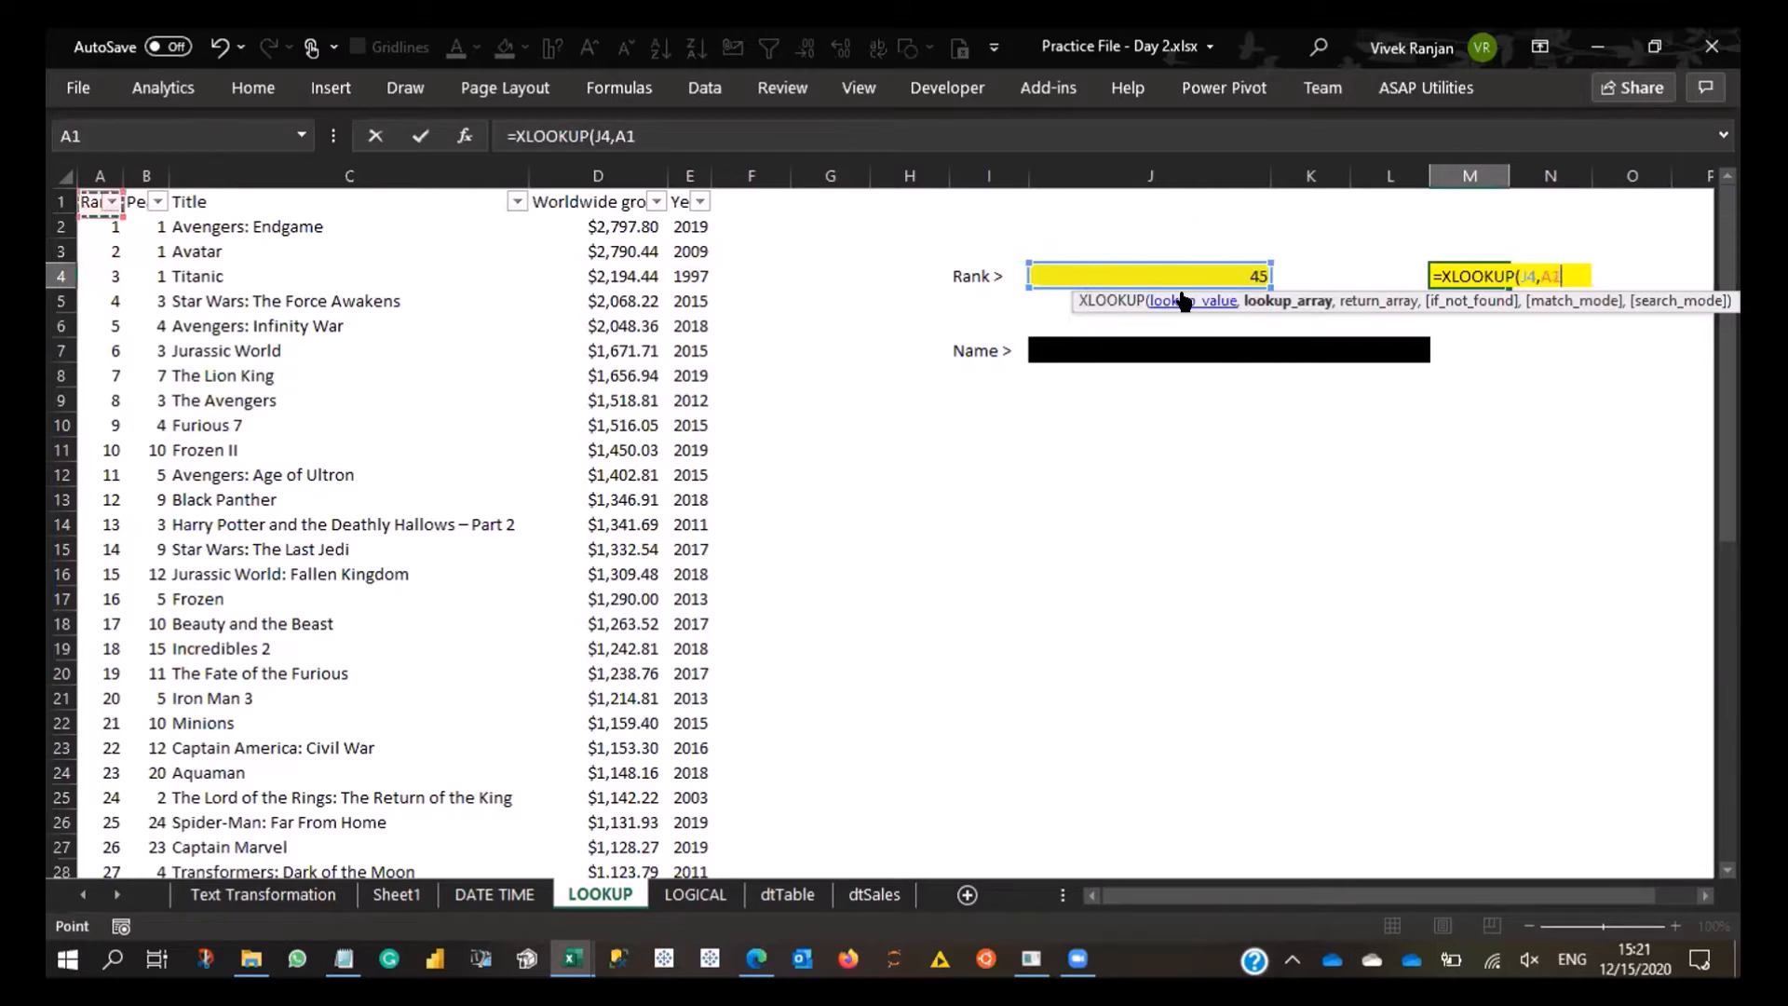
key("ctrl+shift+Down")
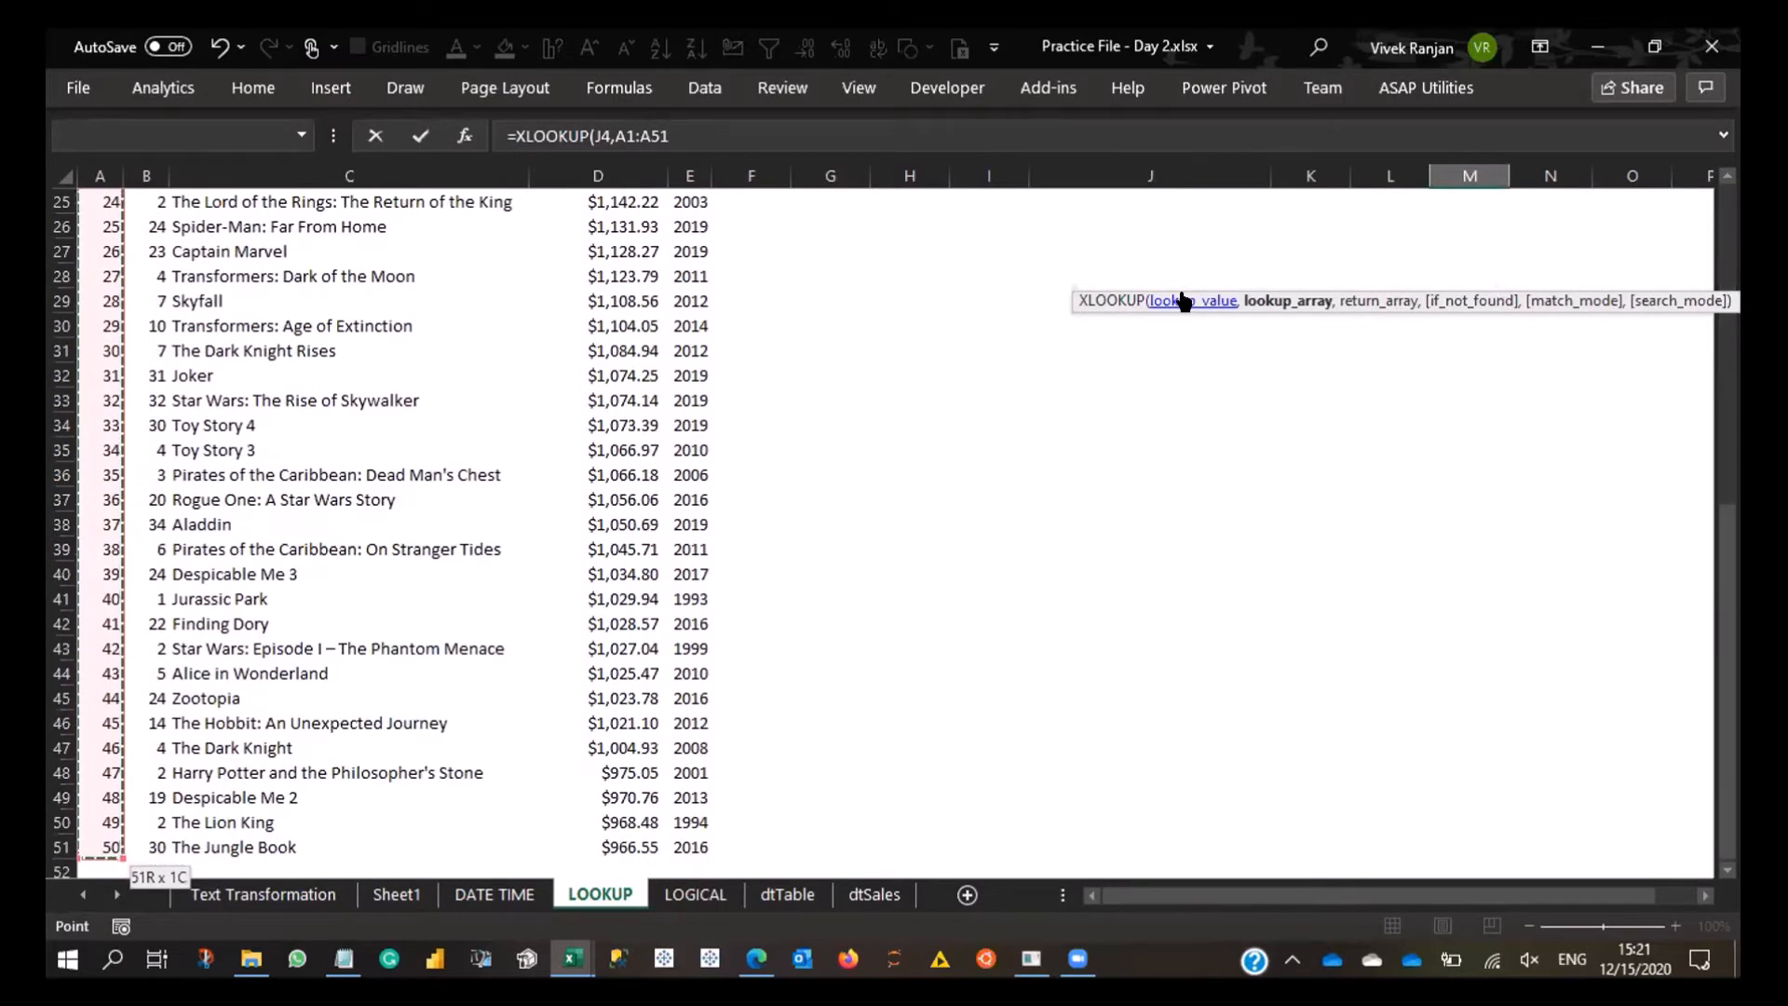
type(",")
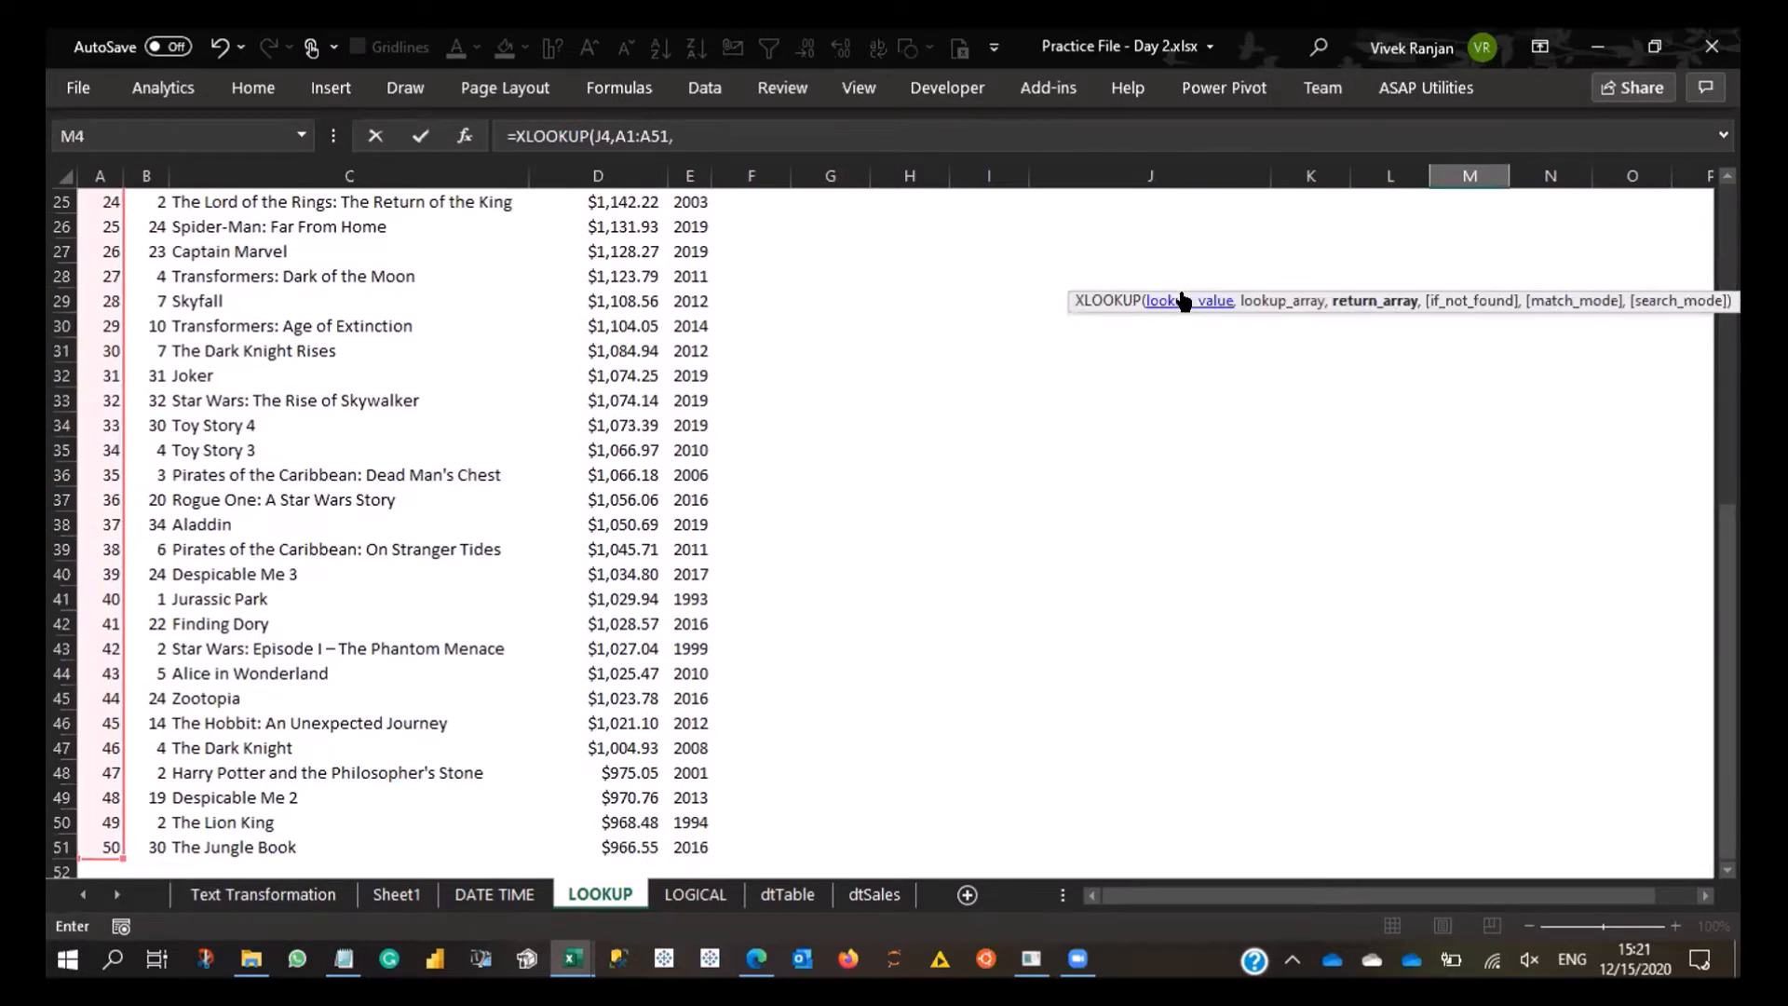
- Set the XLOOKUP return array to the Title range C1:C51 and complete the formula in M4
key("Up")
key("Up")
key("Up")
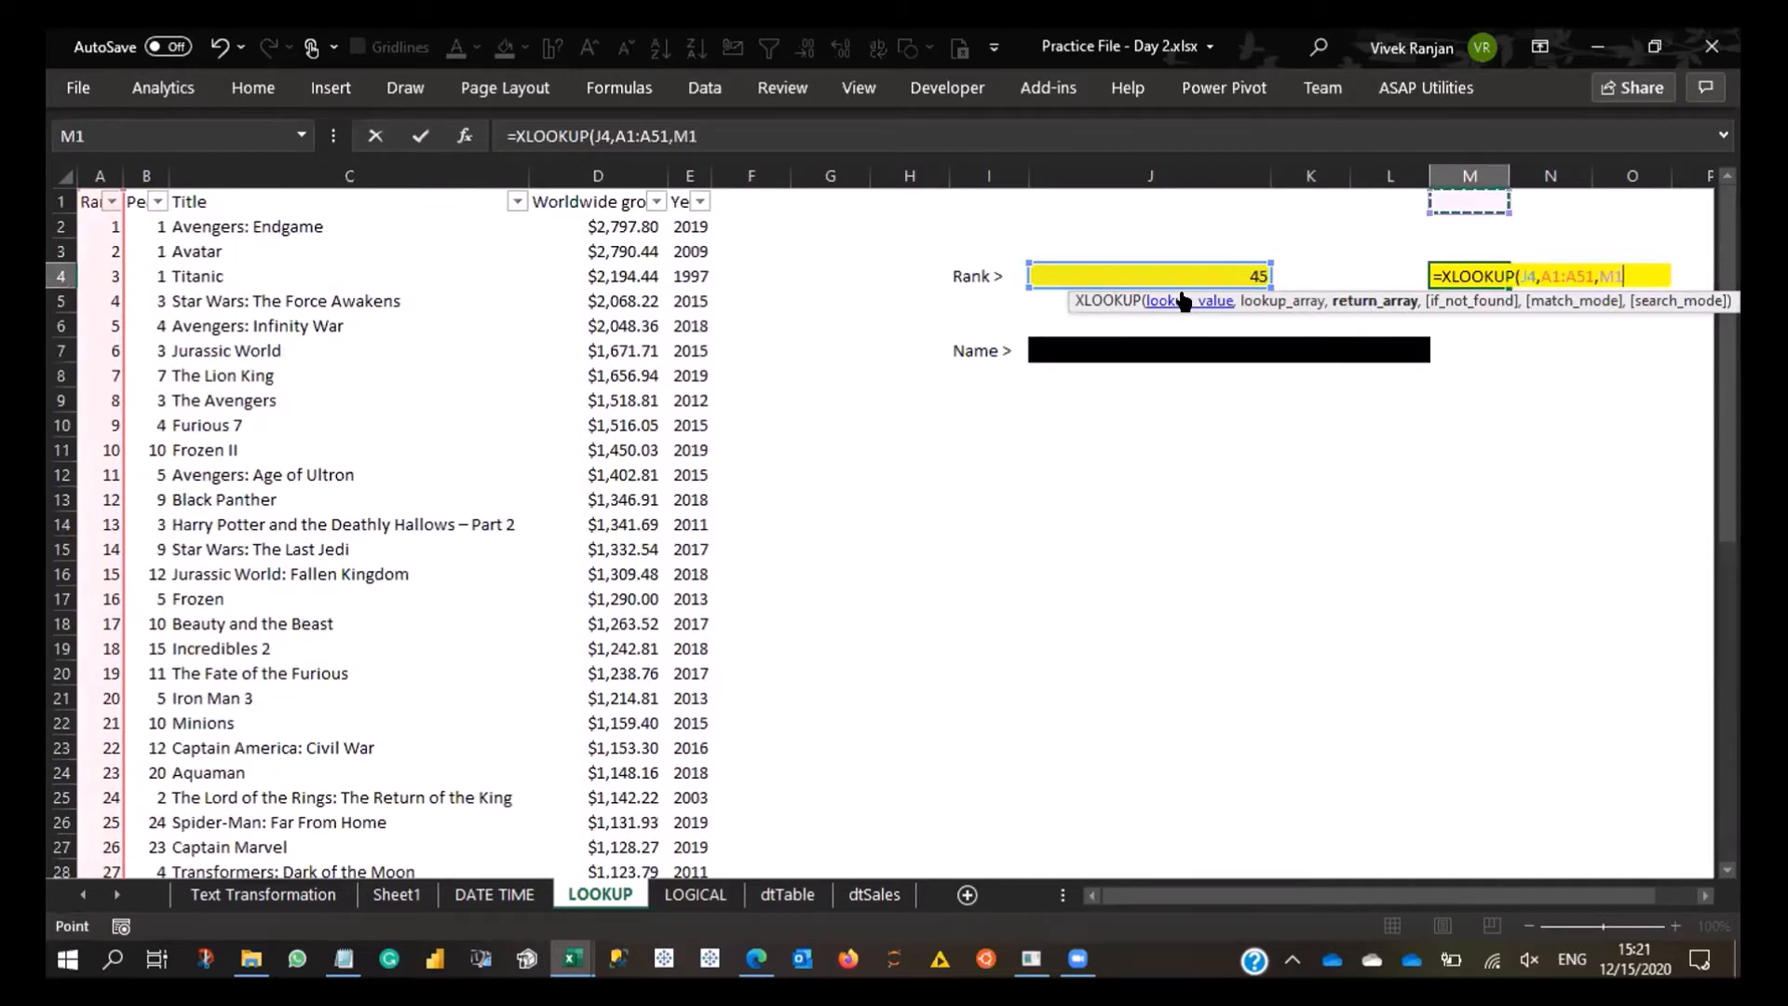
key("Home")
key("Right")
key("Right")
key("ctrl+shift+Down")
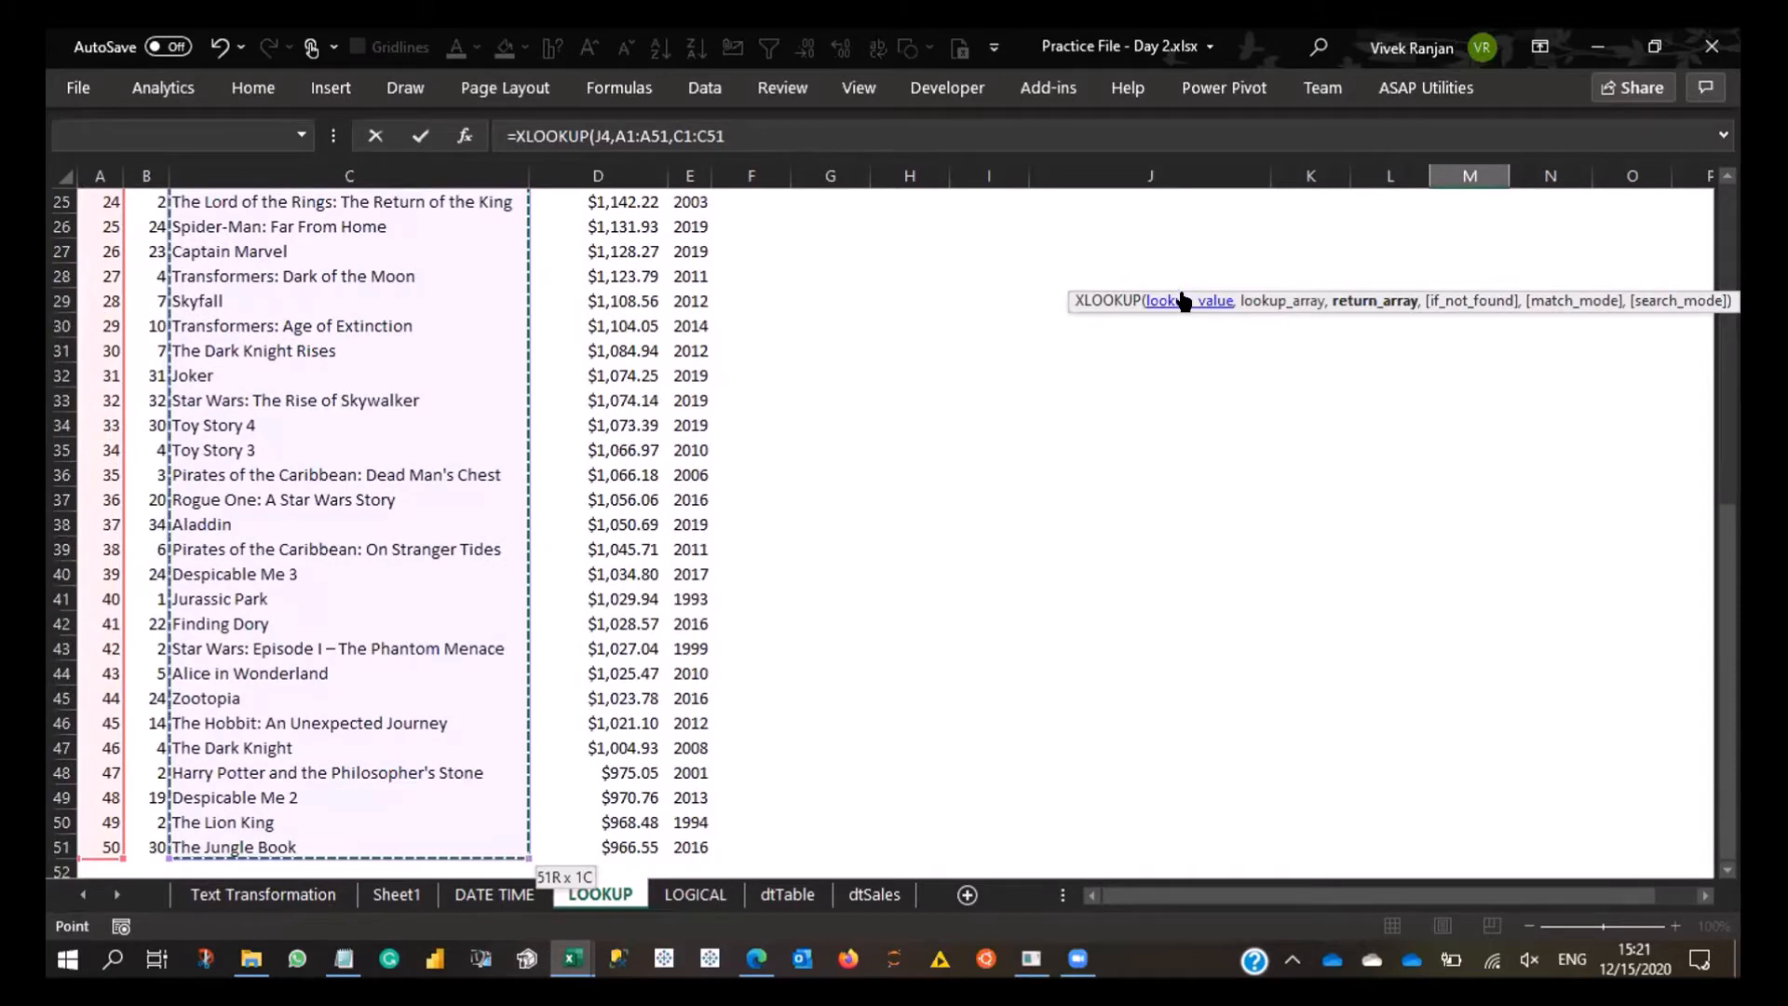
type(")")
key("Return")
key("Up")
key("Up")
key("Up")
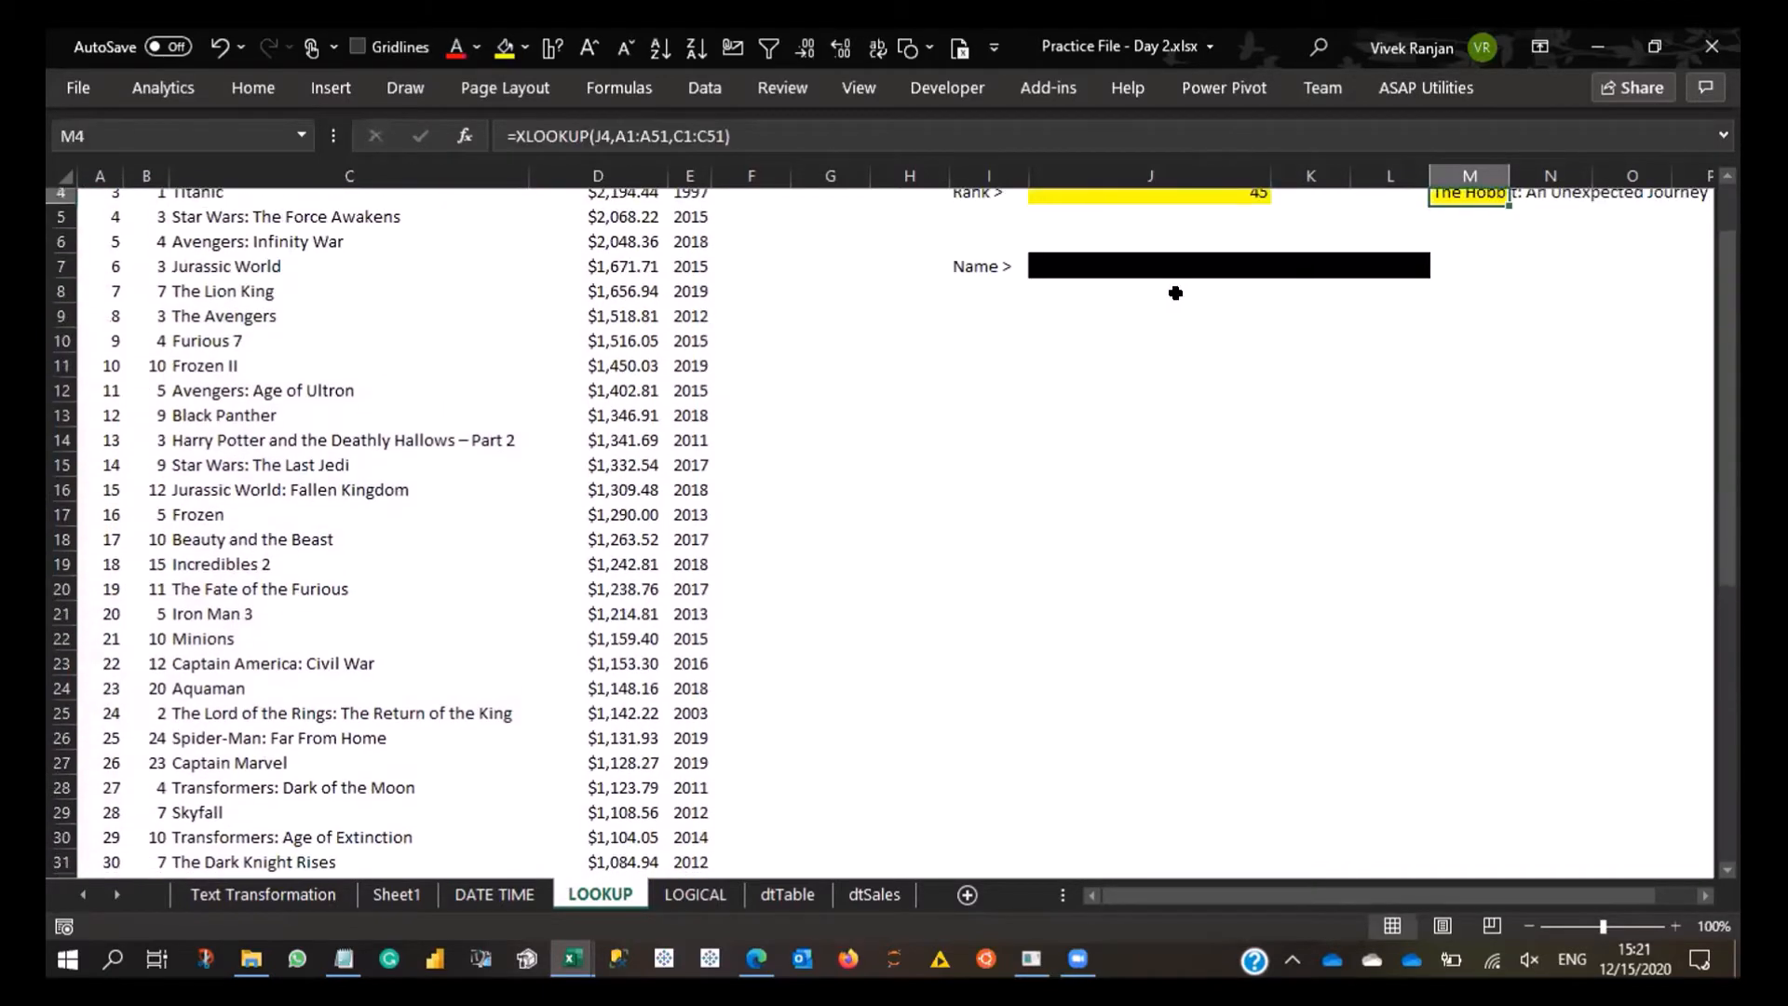
- Enter rank 4 in J4 and check the film title returned in M4
key("Down")
key("Down")
key("Right")
key("Right")
key("Right")
key("Left")
key("Left")
key("Left")
key("Left")
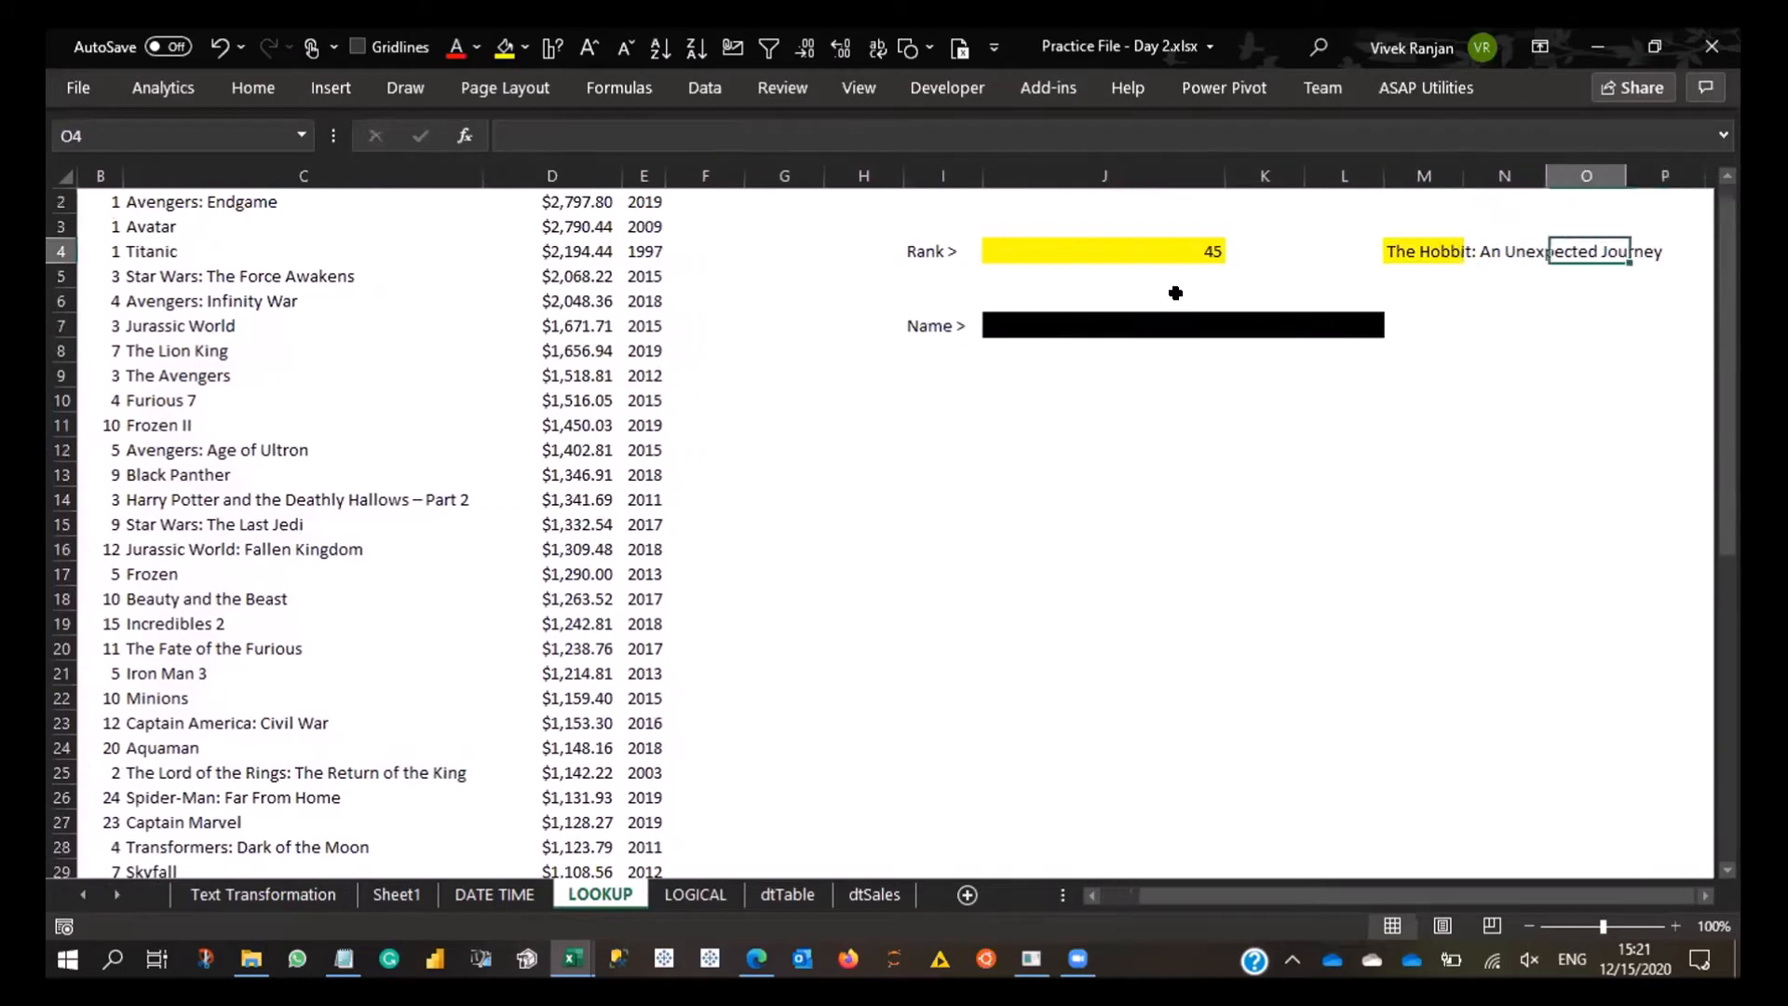
key("Left")
key("Left")
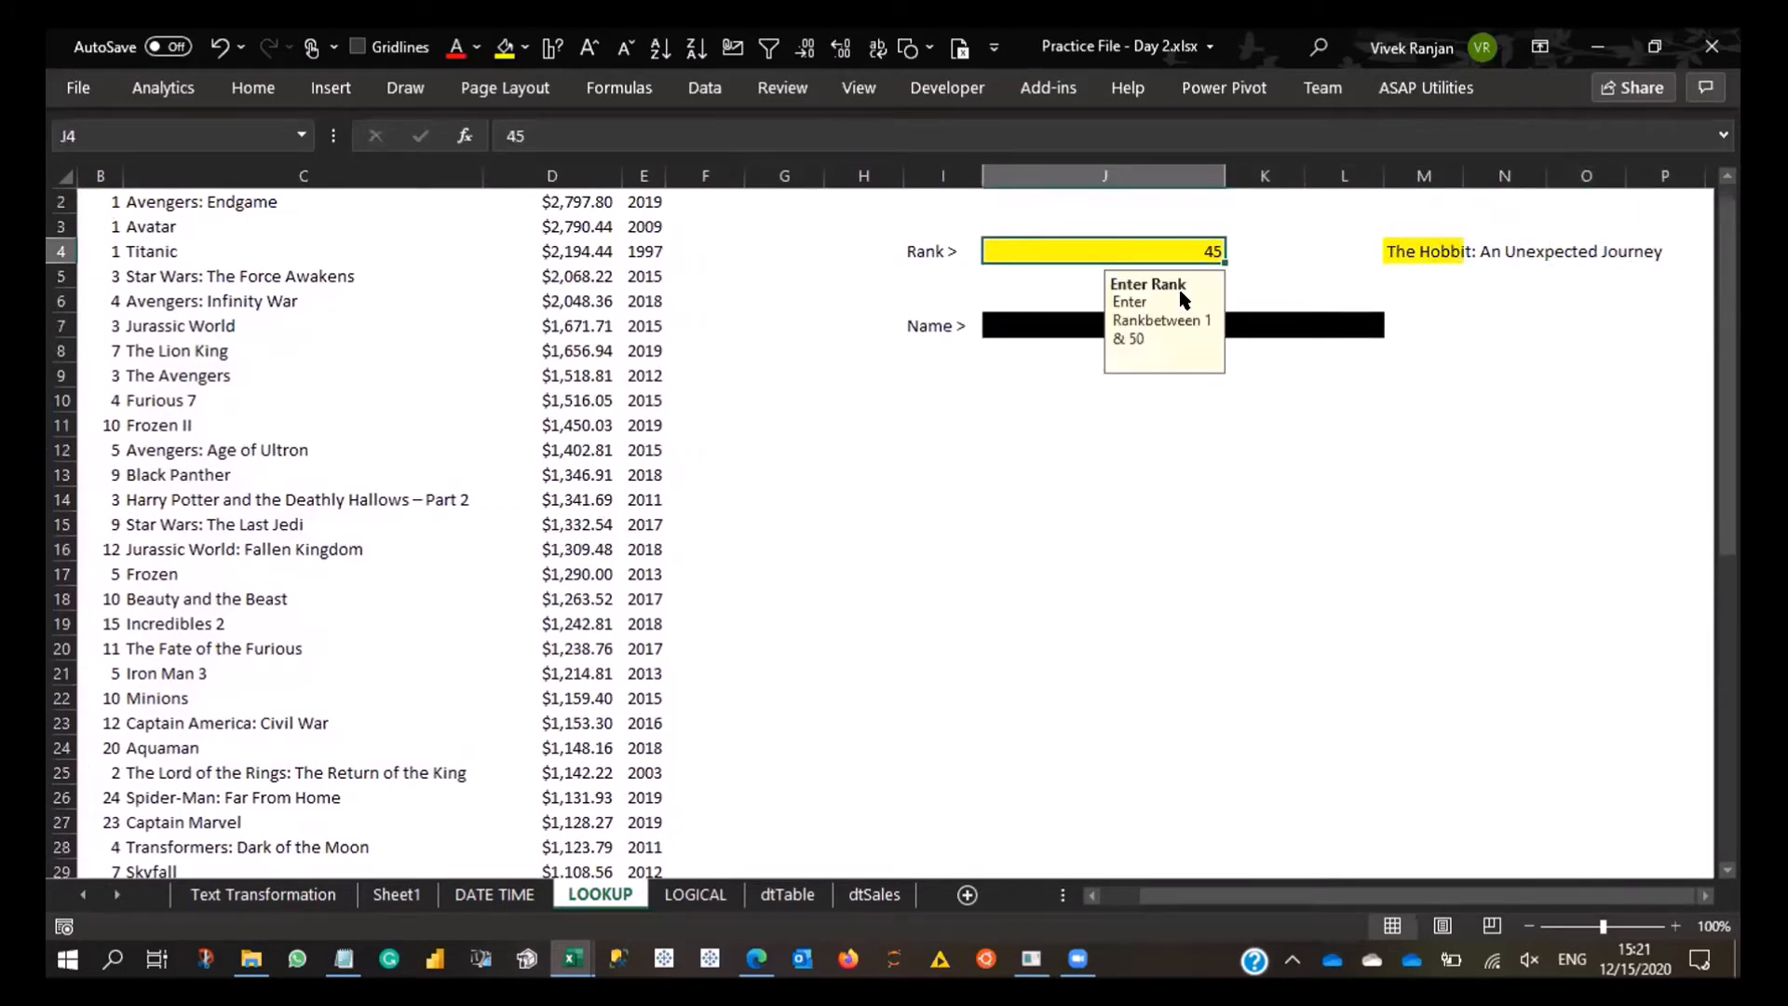
type("4")
key("Return")
key("Up")
key("Right")
key("Right")
key("Right")
- Test the title lookup with rank 2 and then rank 1 in J4
key("Left")
key("Left")
key("Left")
type("2")
key("Return")
key("Up")
key("Up")
key("Down")
type("1")
key("Return")
key("Up")
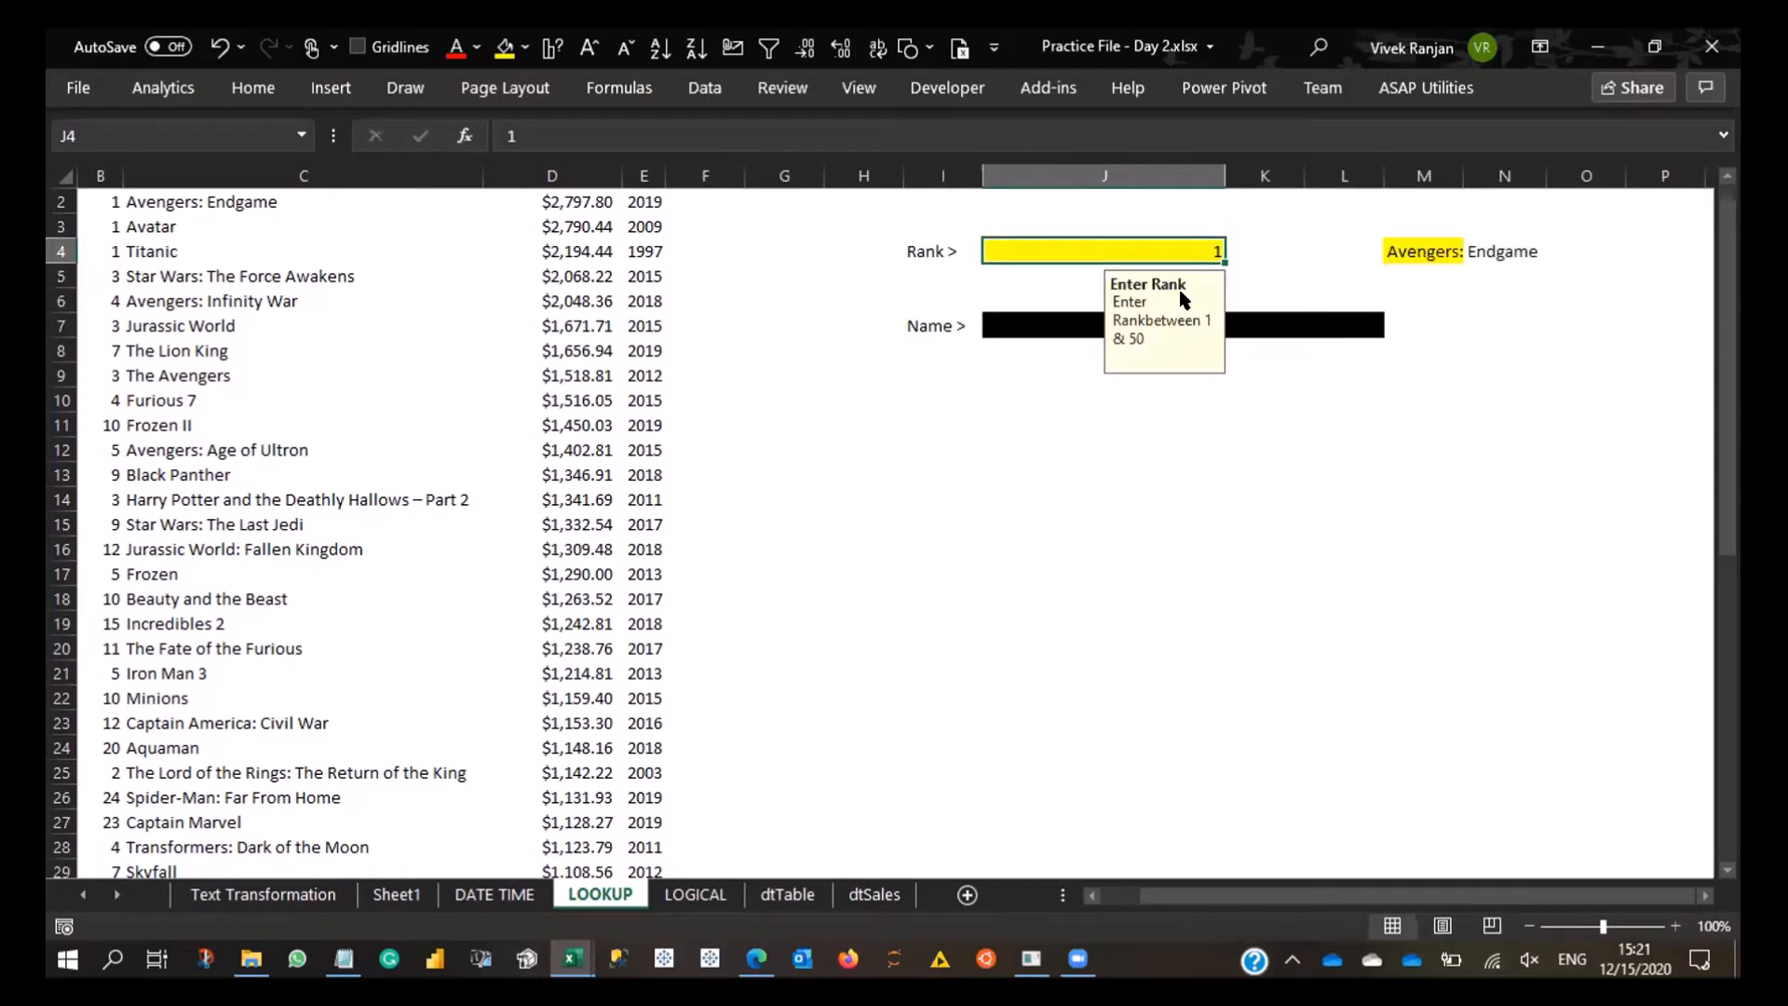
- Set the rank in J4 to 19 and inspect the XLOOKUP result in M4
type("19")
key("Return")
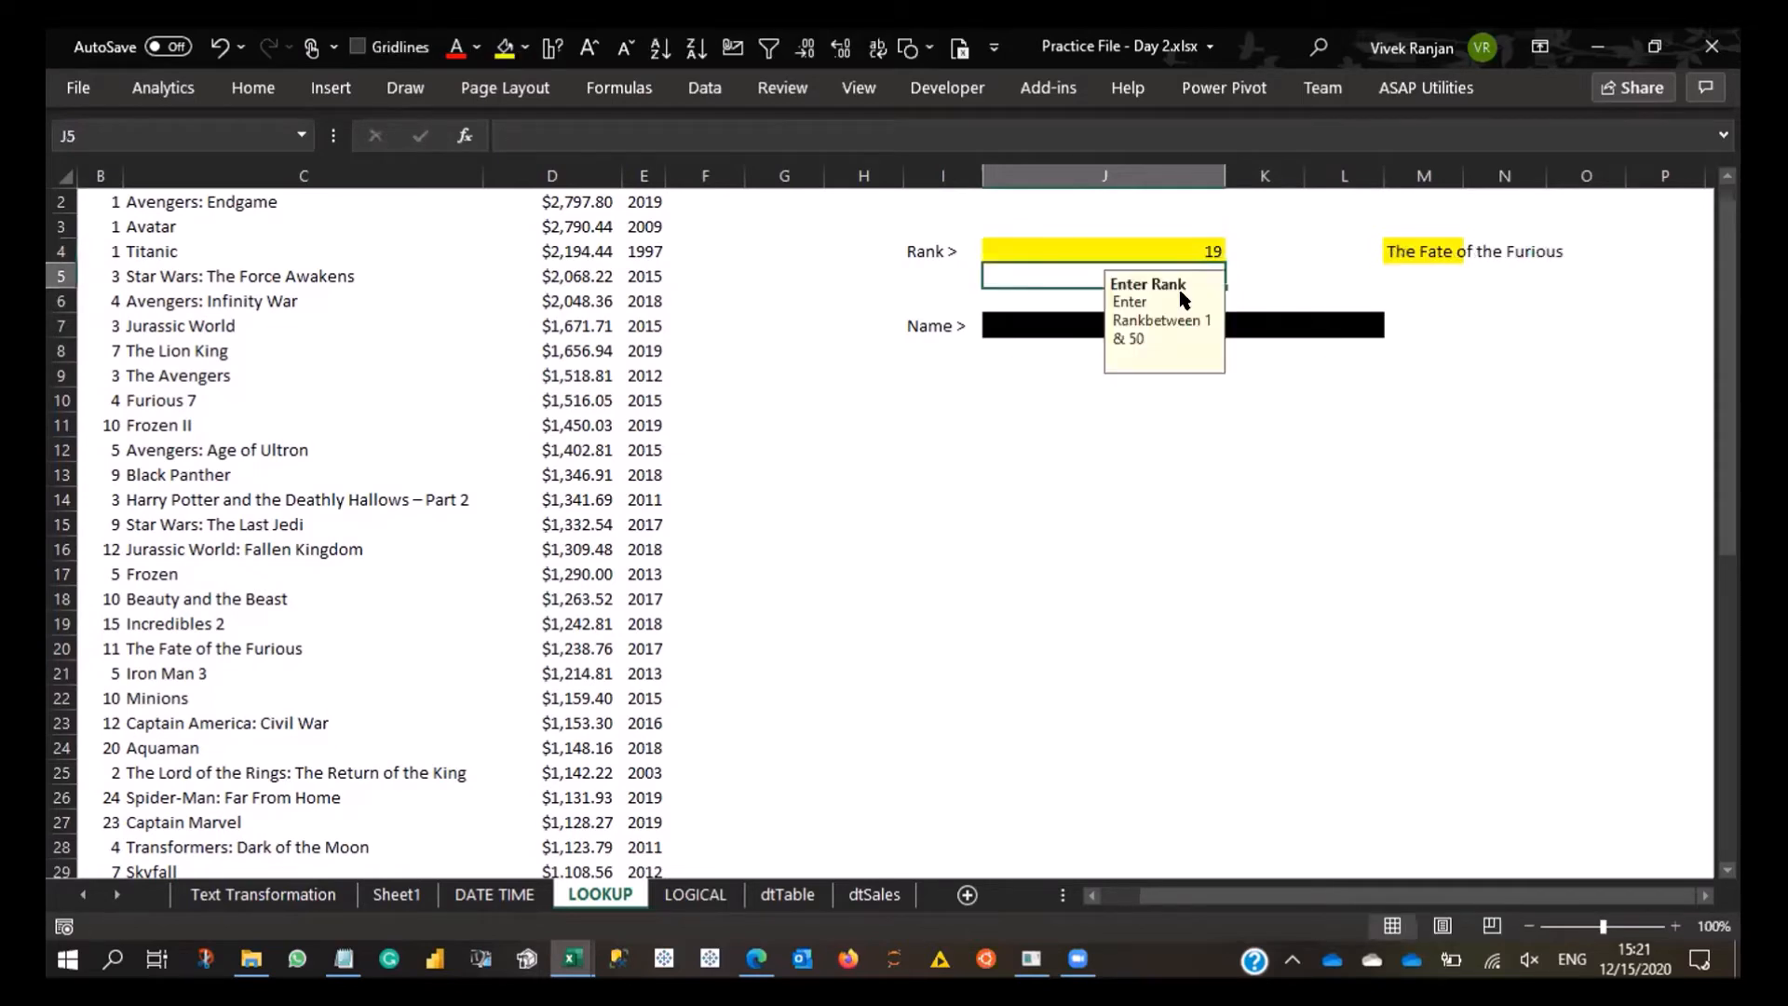
key("Up")
key("Right")
key("Right")
key("Right")
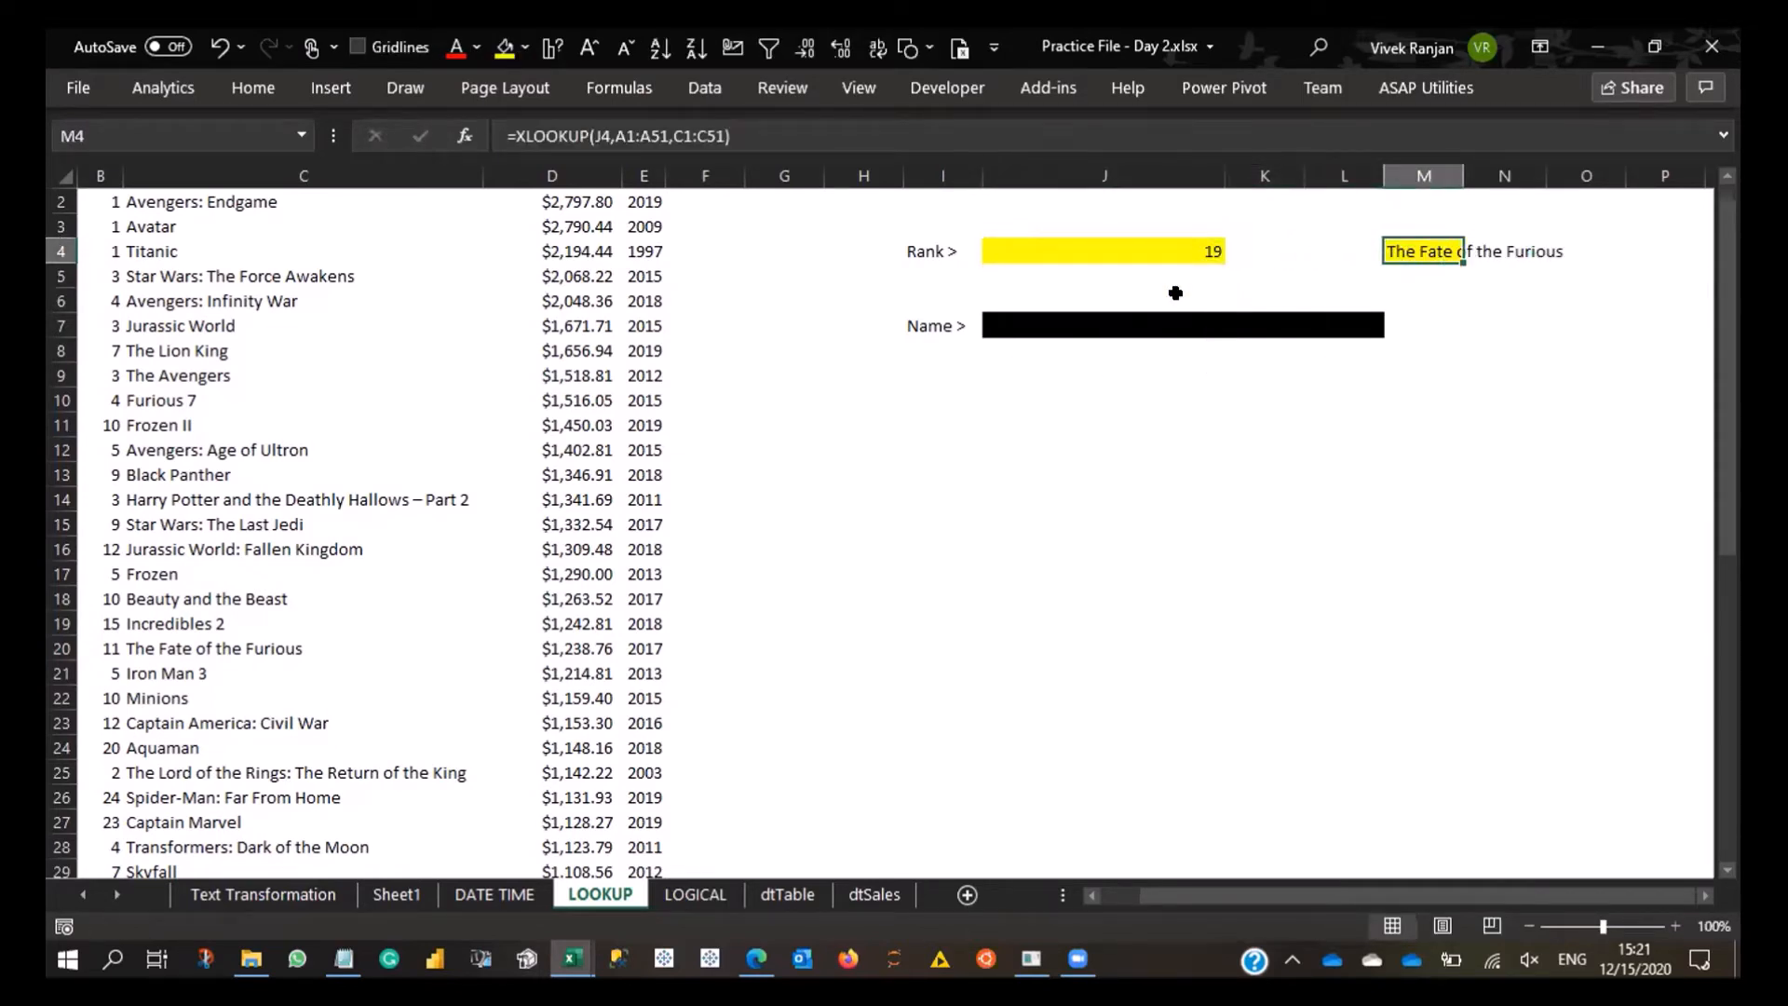
- Set the rank in J4 to 50, the last rank in the table, and check M4
key("Left")
key("Left")
key("Left")
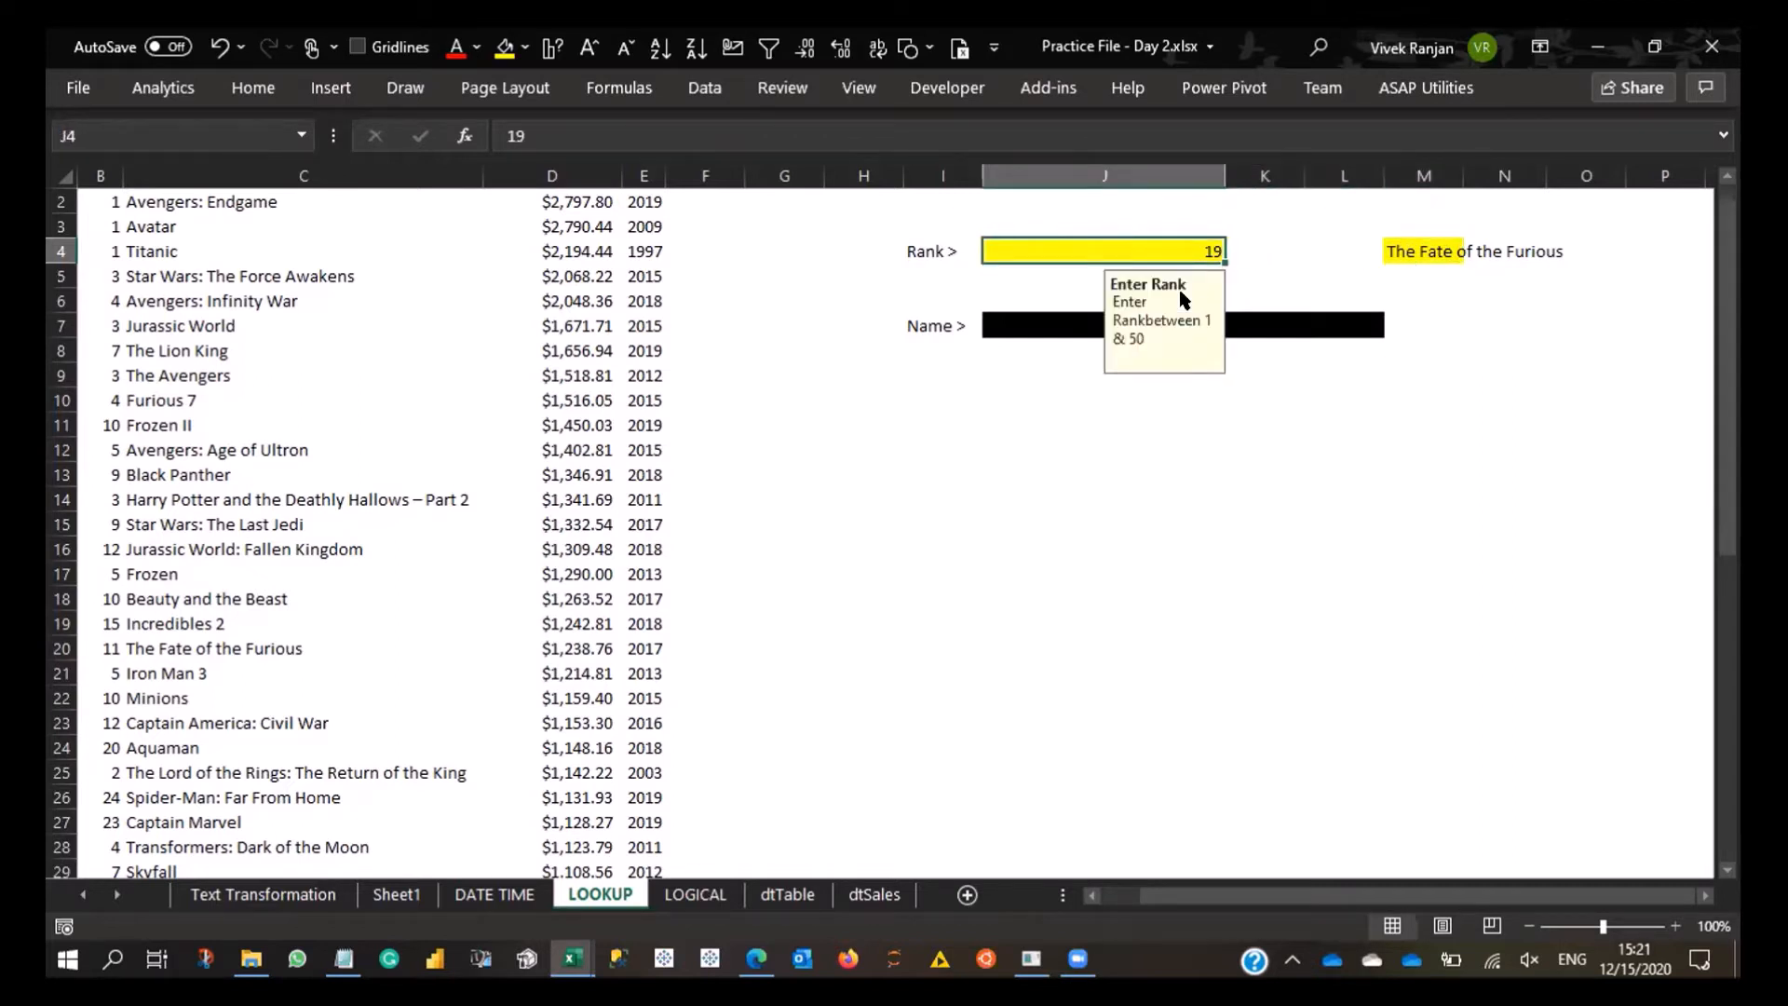
type("50")
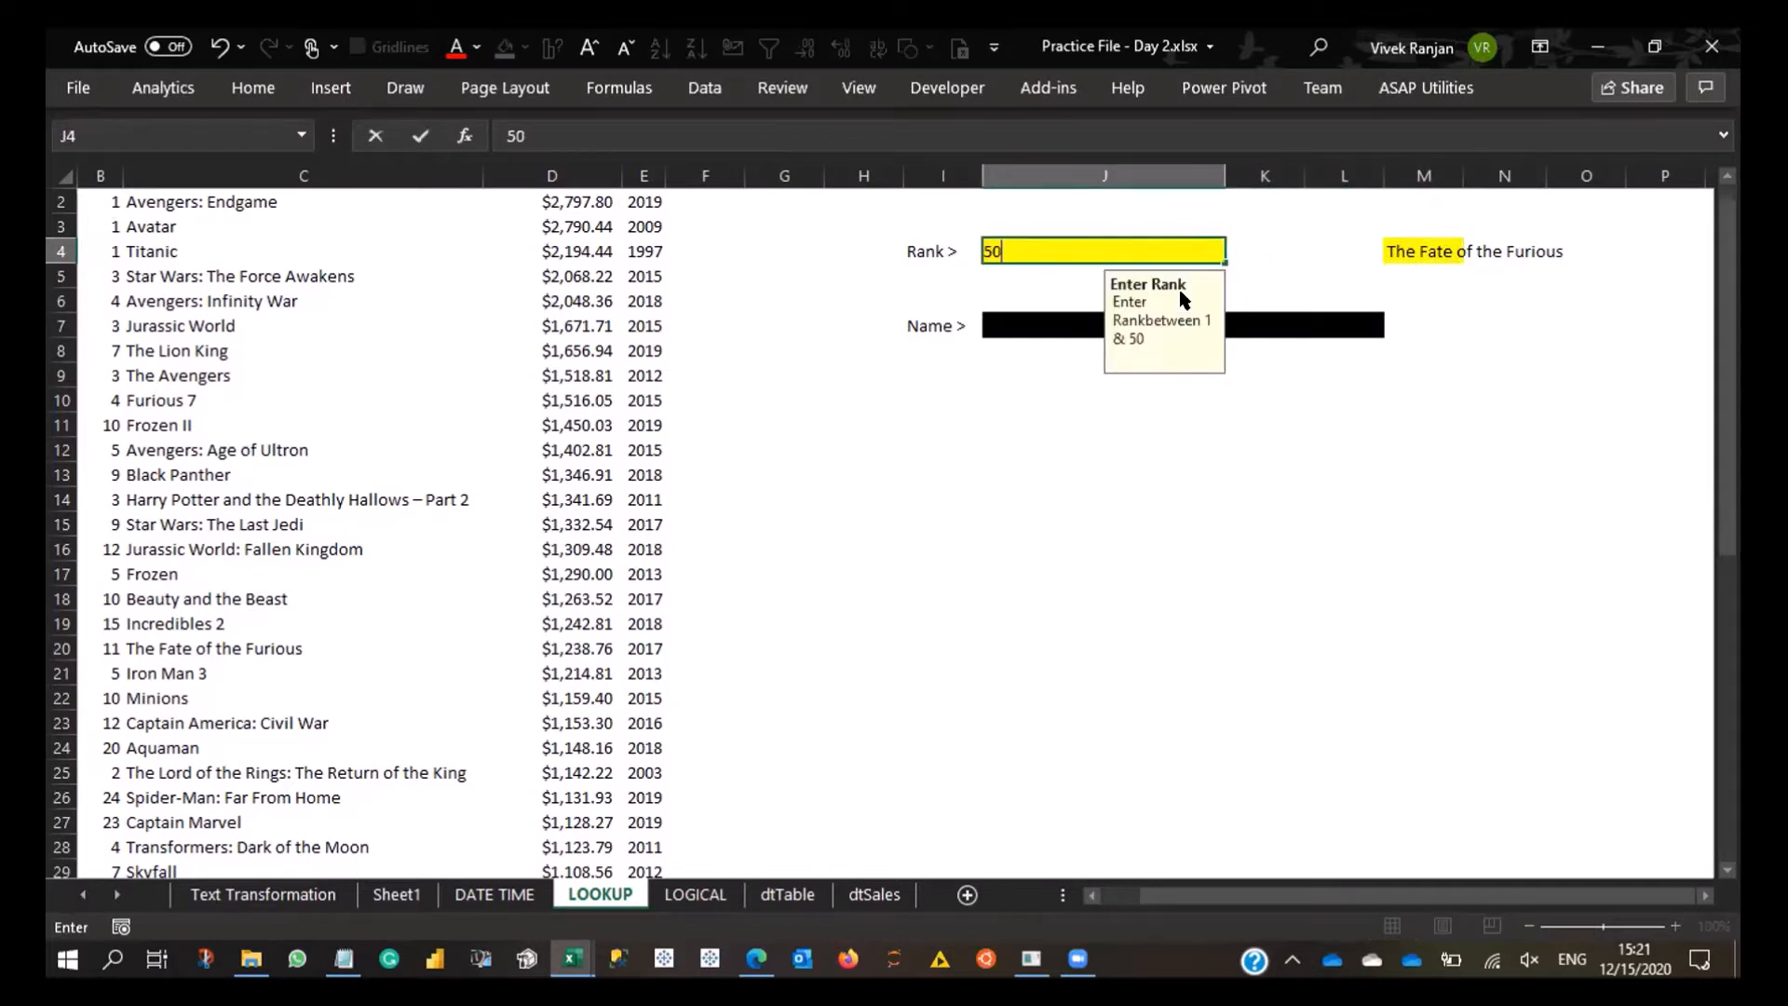
key("Return")
key("Up")
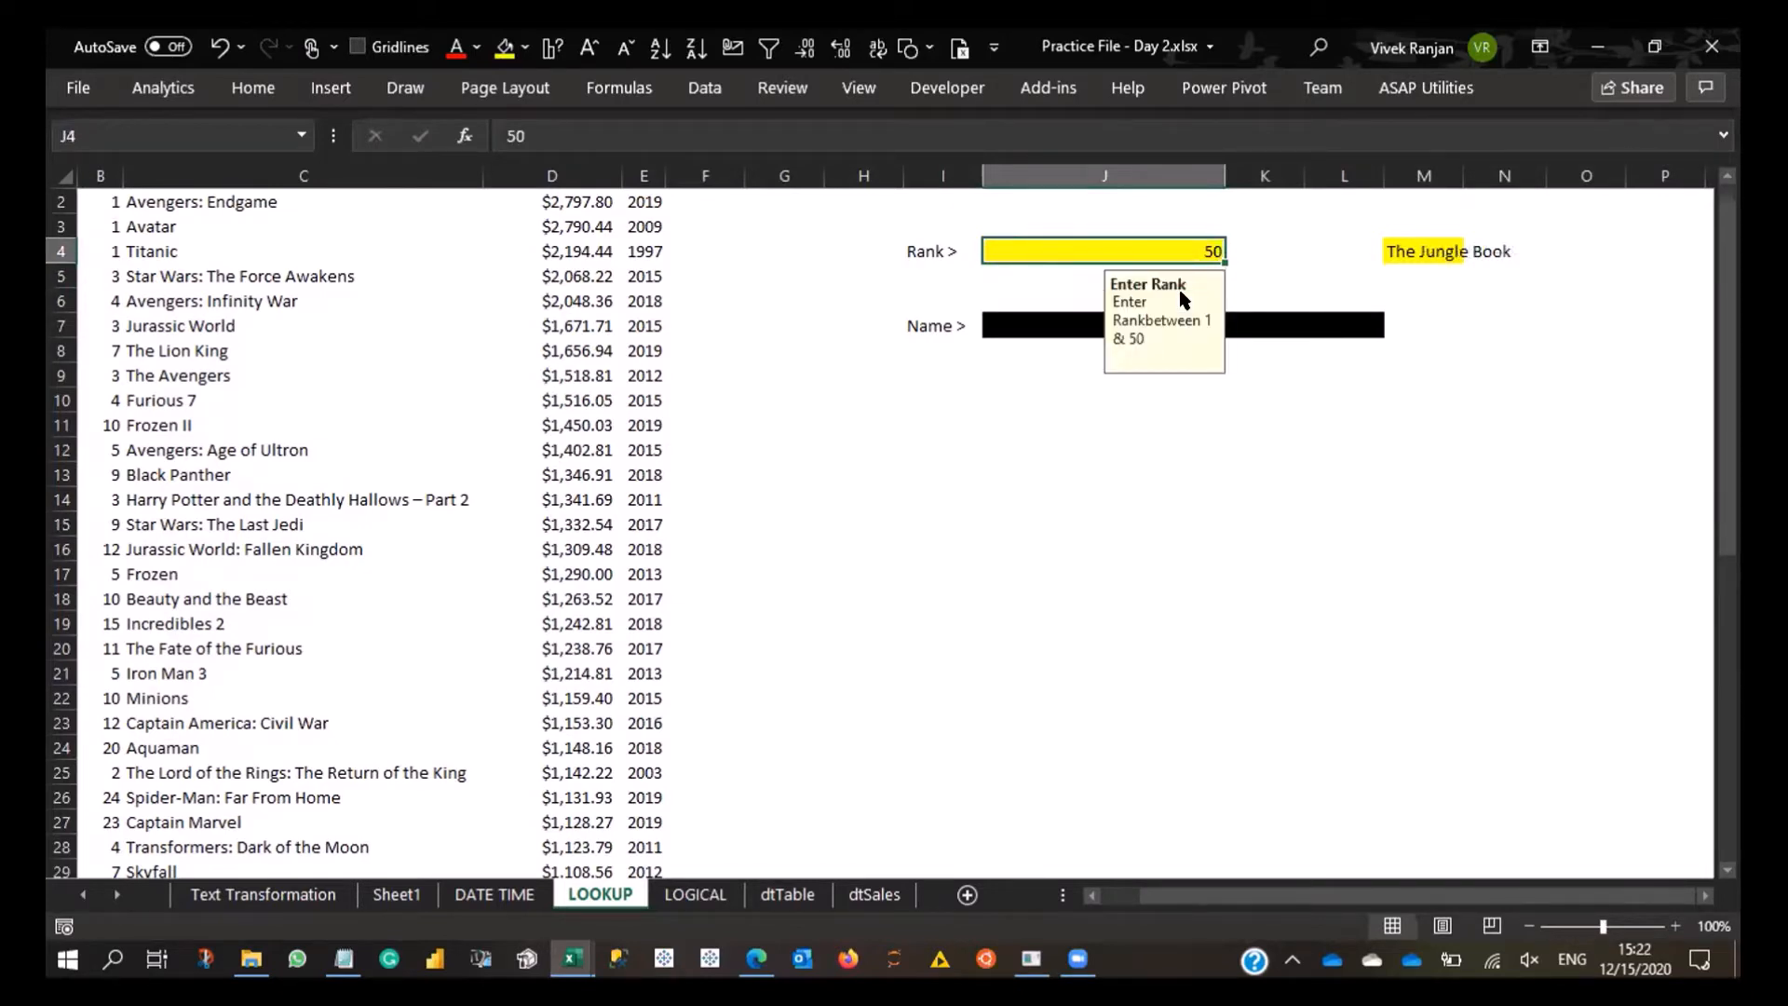
key("Right")
key("Right")
key("Right")
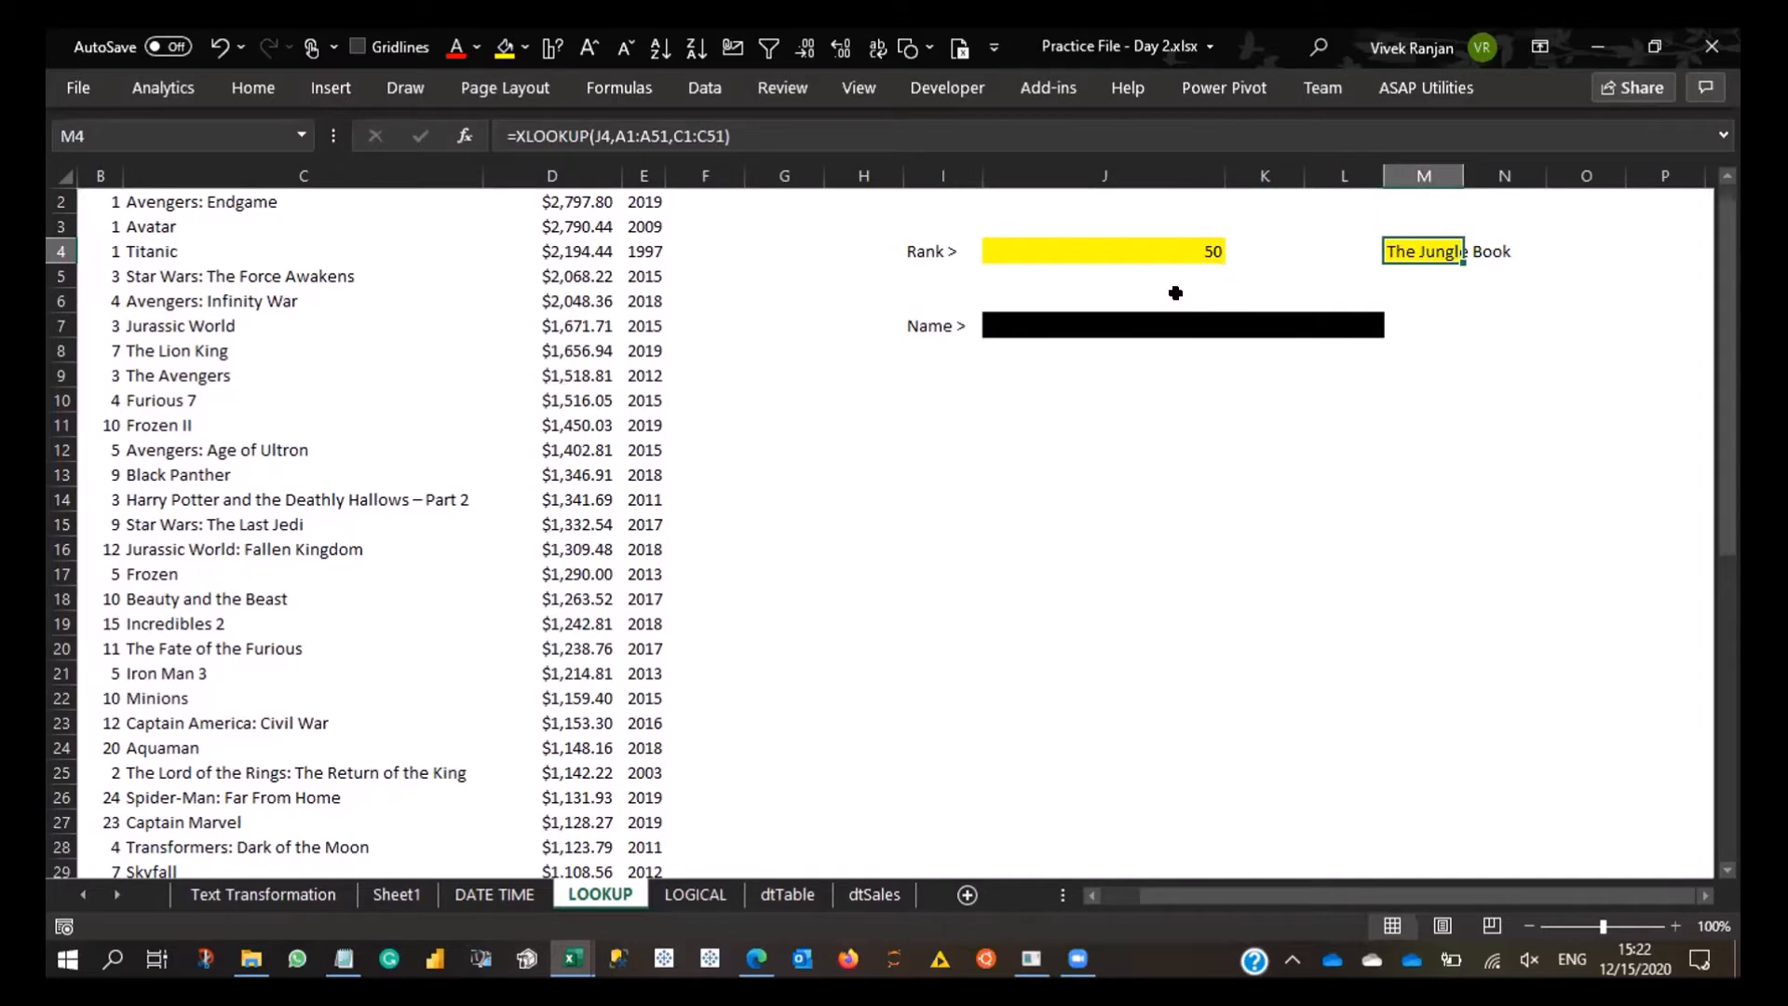
- Clear M4 and begin a fresh XLOOKUP formula there with J4 as the lookup value
key("Delete")
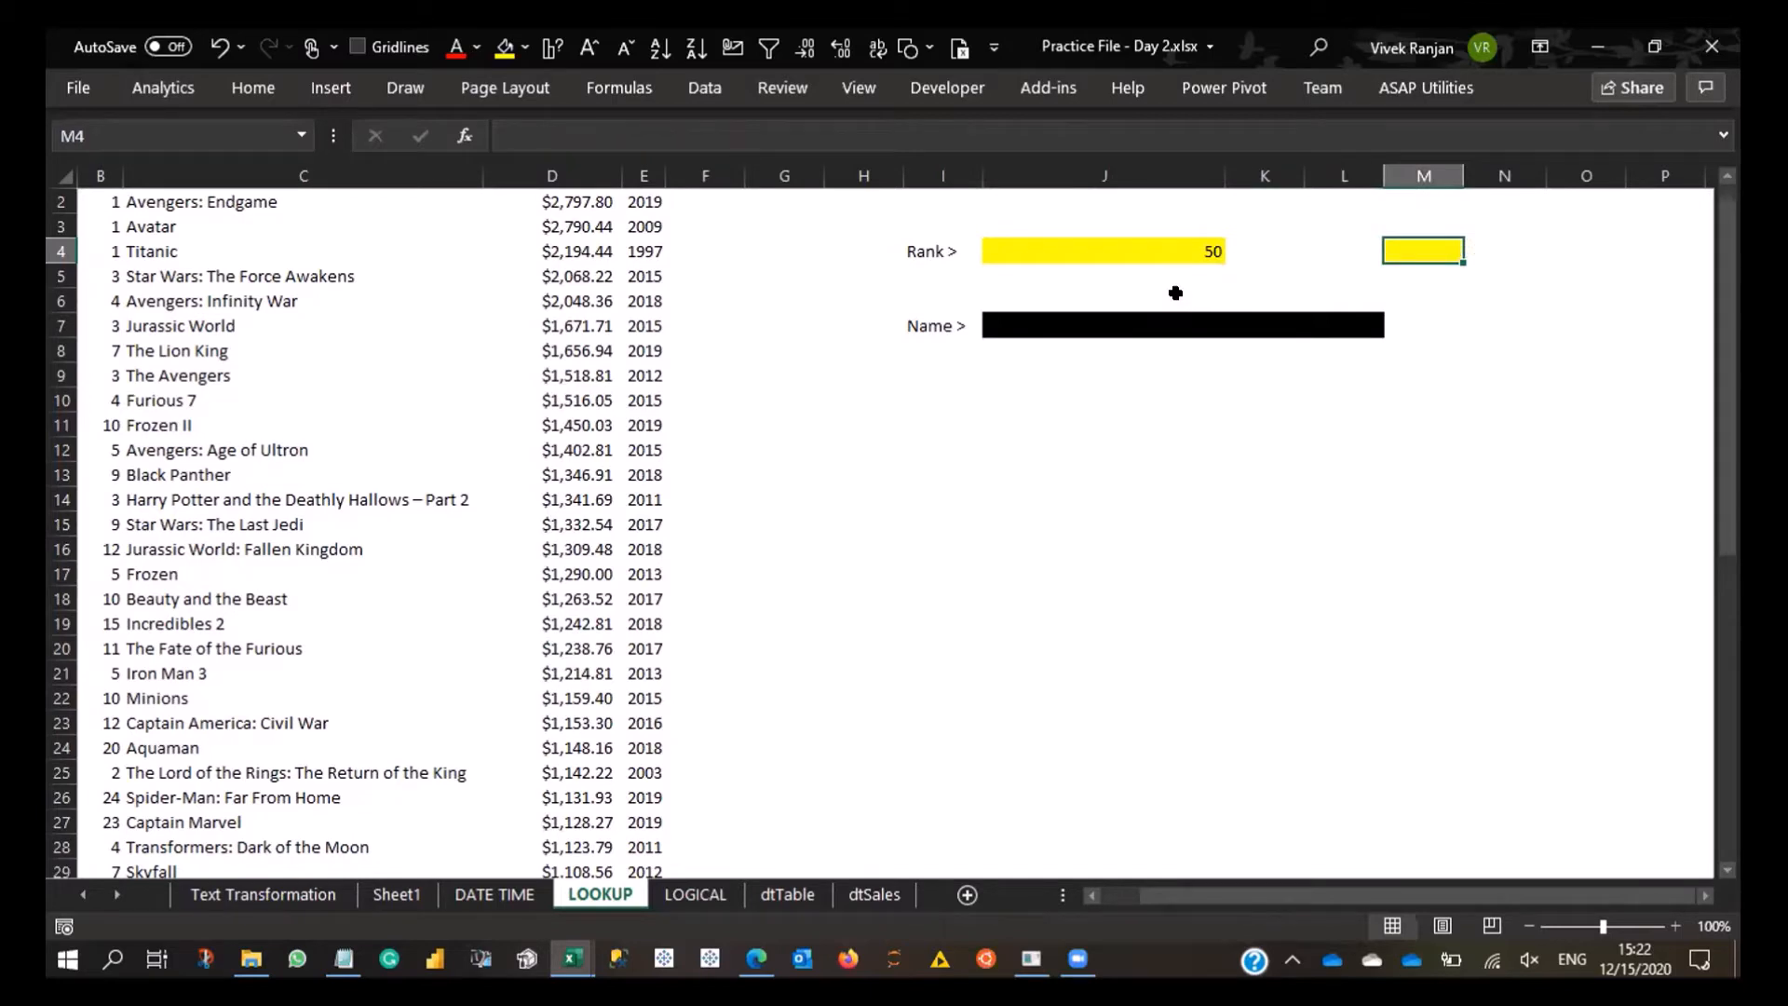
type("=xl")
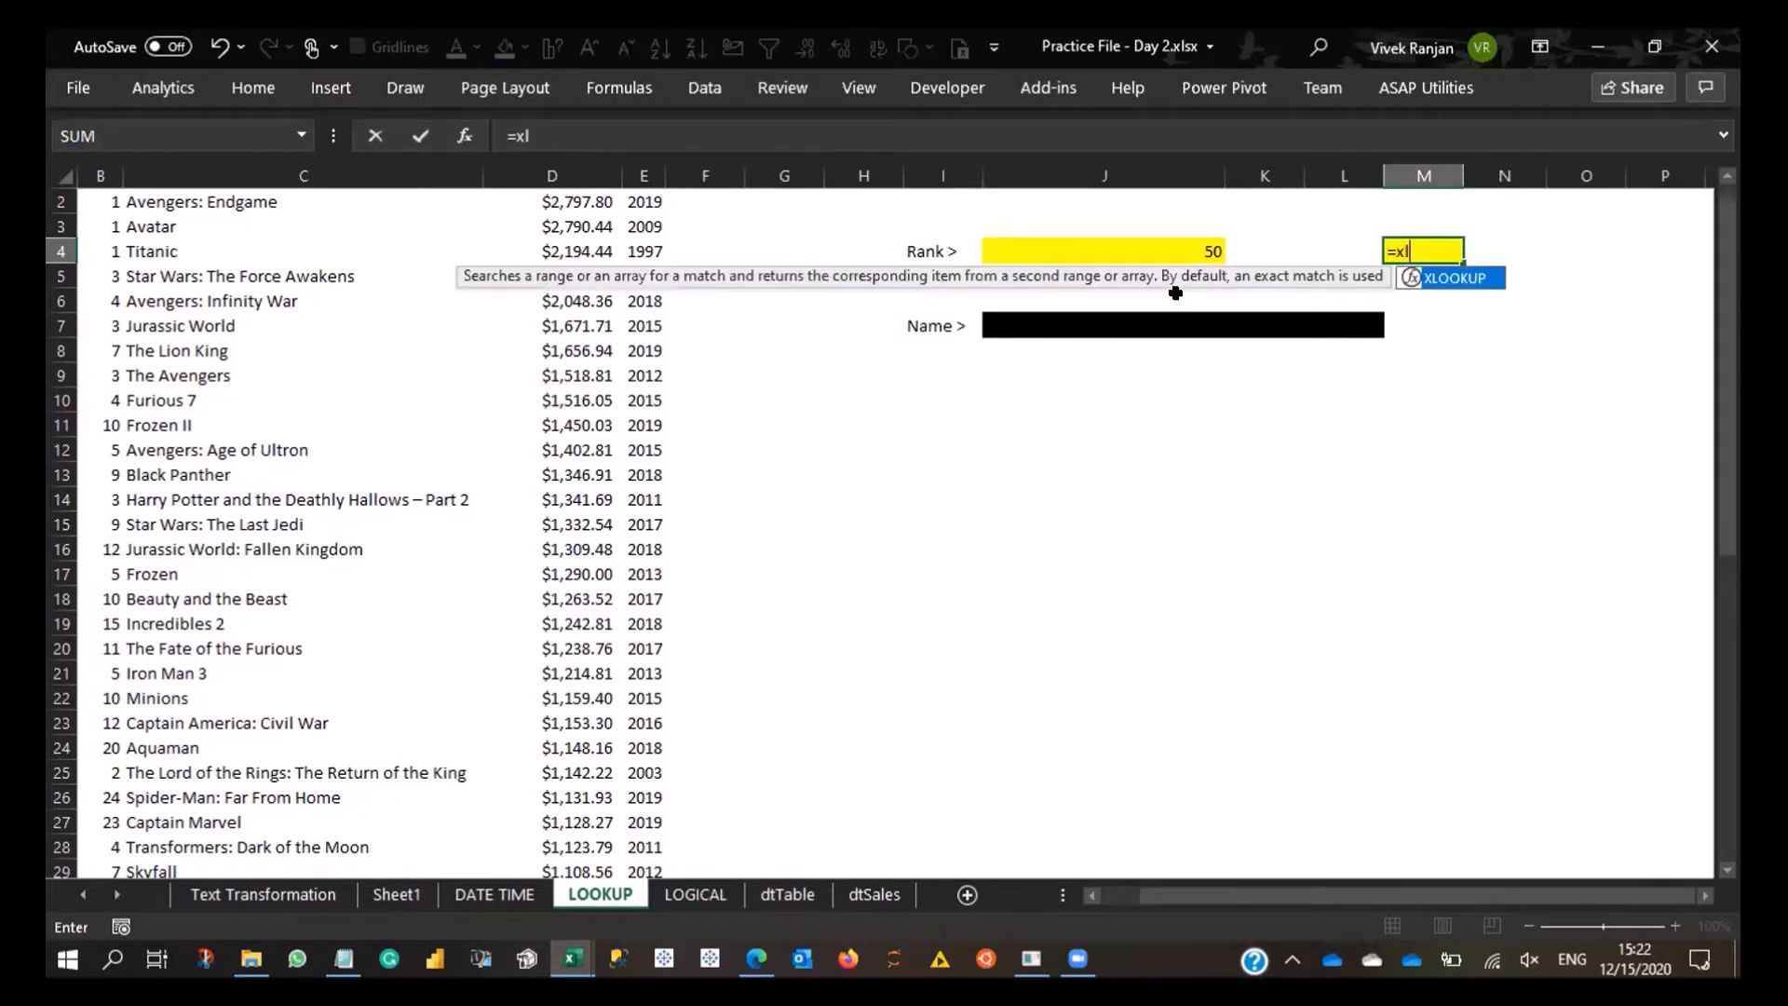
key("Tab")
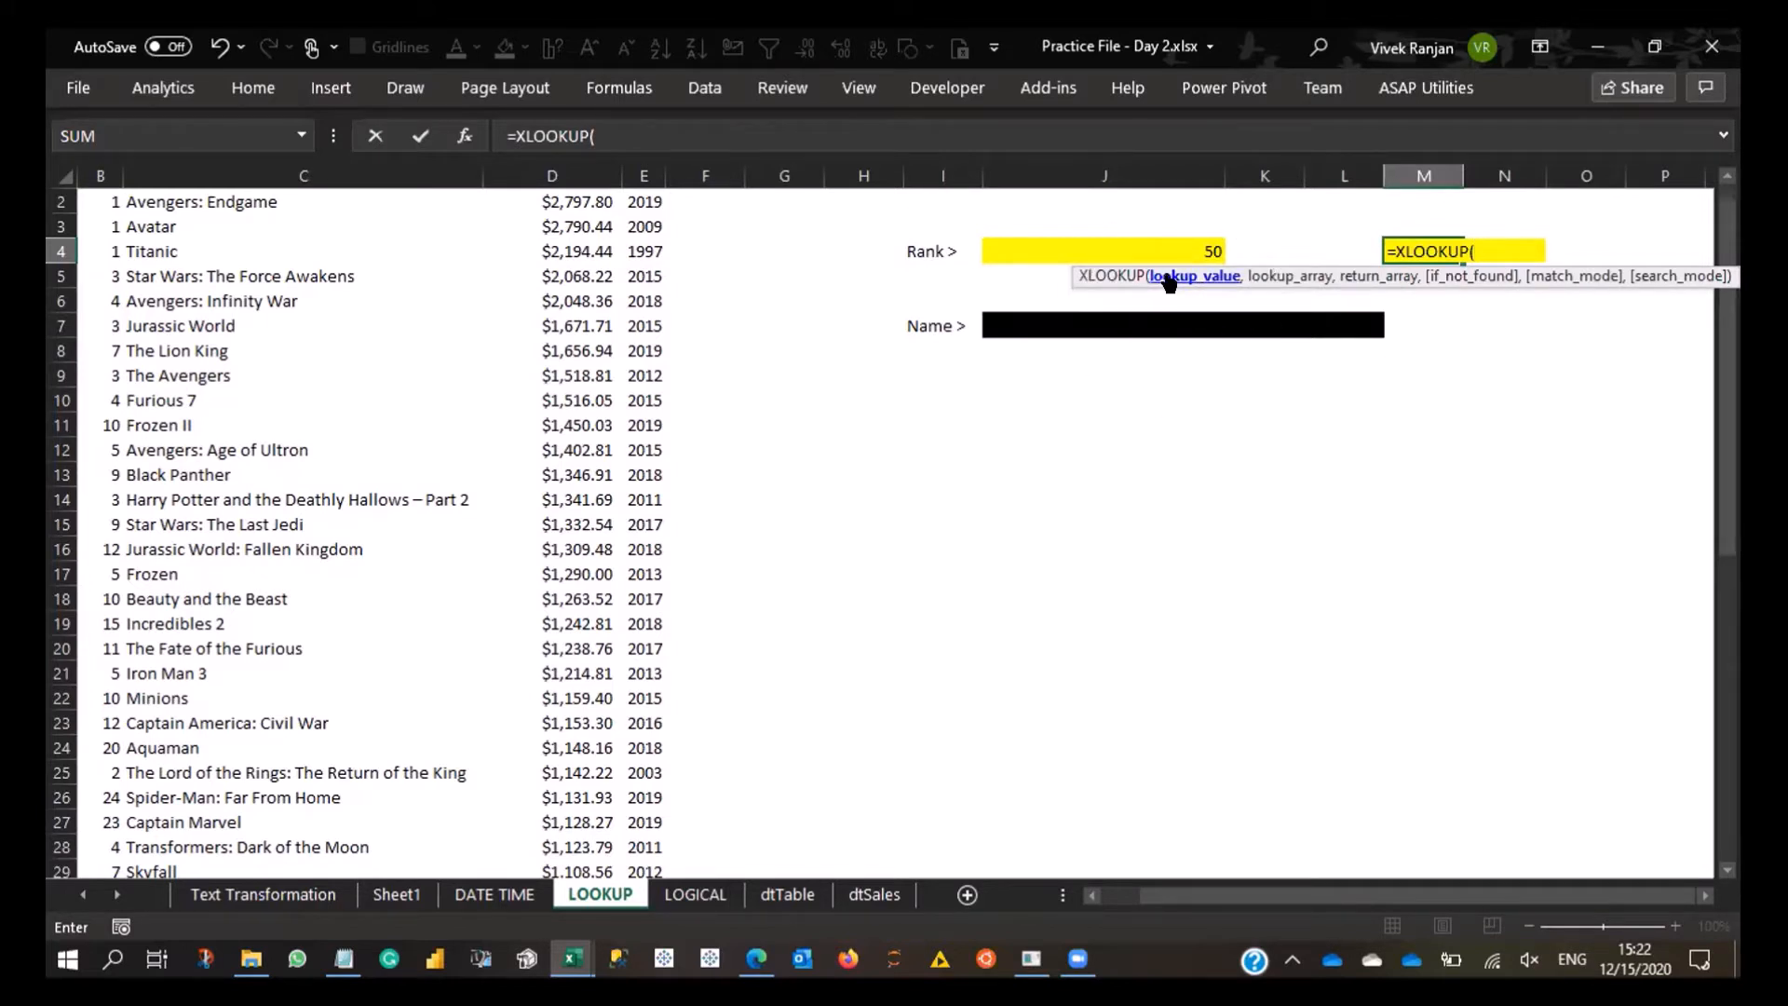
left_click(1164, 254)
type(",")
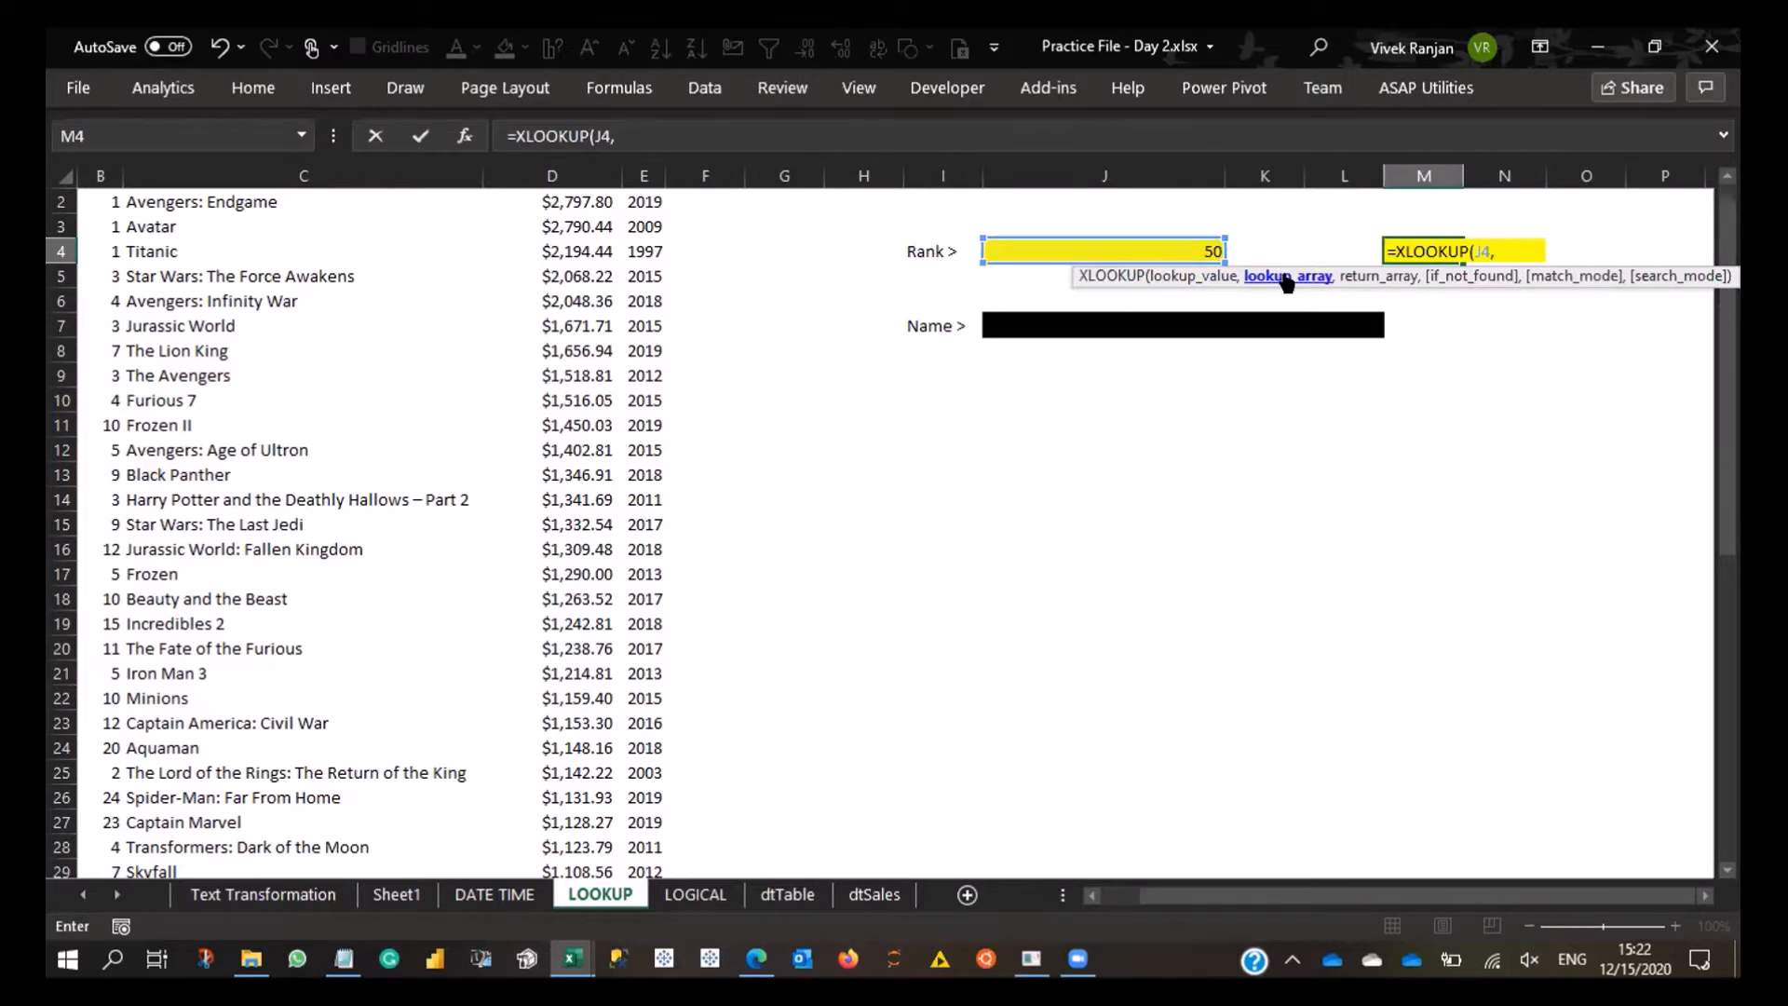
- Give the new XLOOKUP the Rank column A1:A51 as its lookup array
key("ctrl+Left")
key("ctrl+Left")
key("ctrl+Left")
key("ctrl+Left")
key("ctrl+Up")
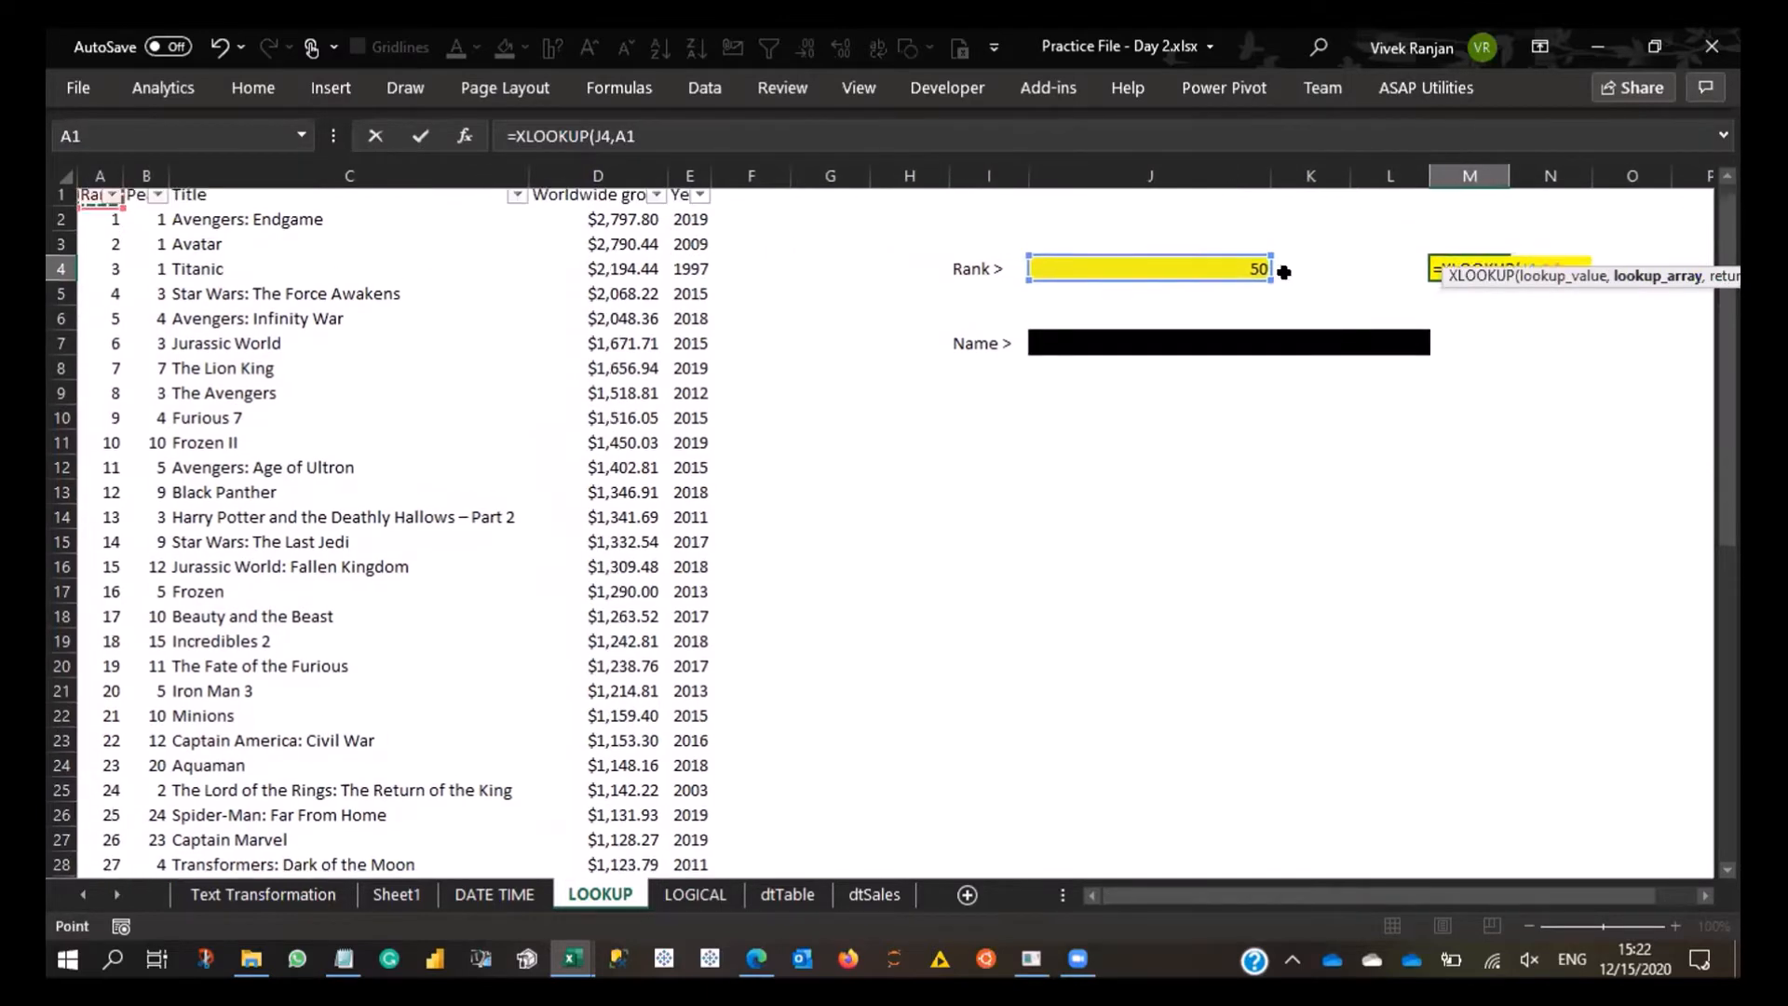
key("ctrl+shift+Down")
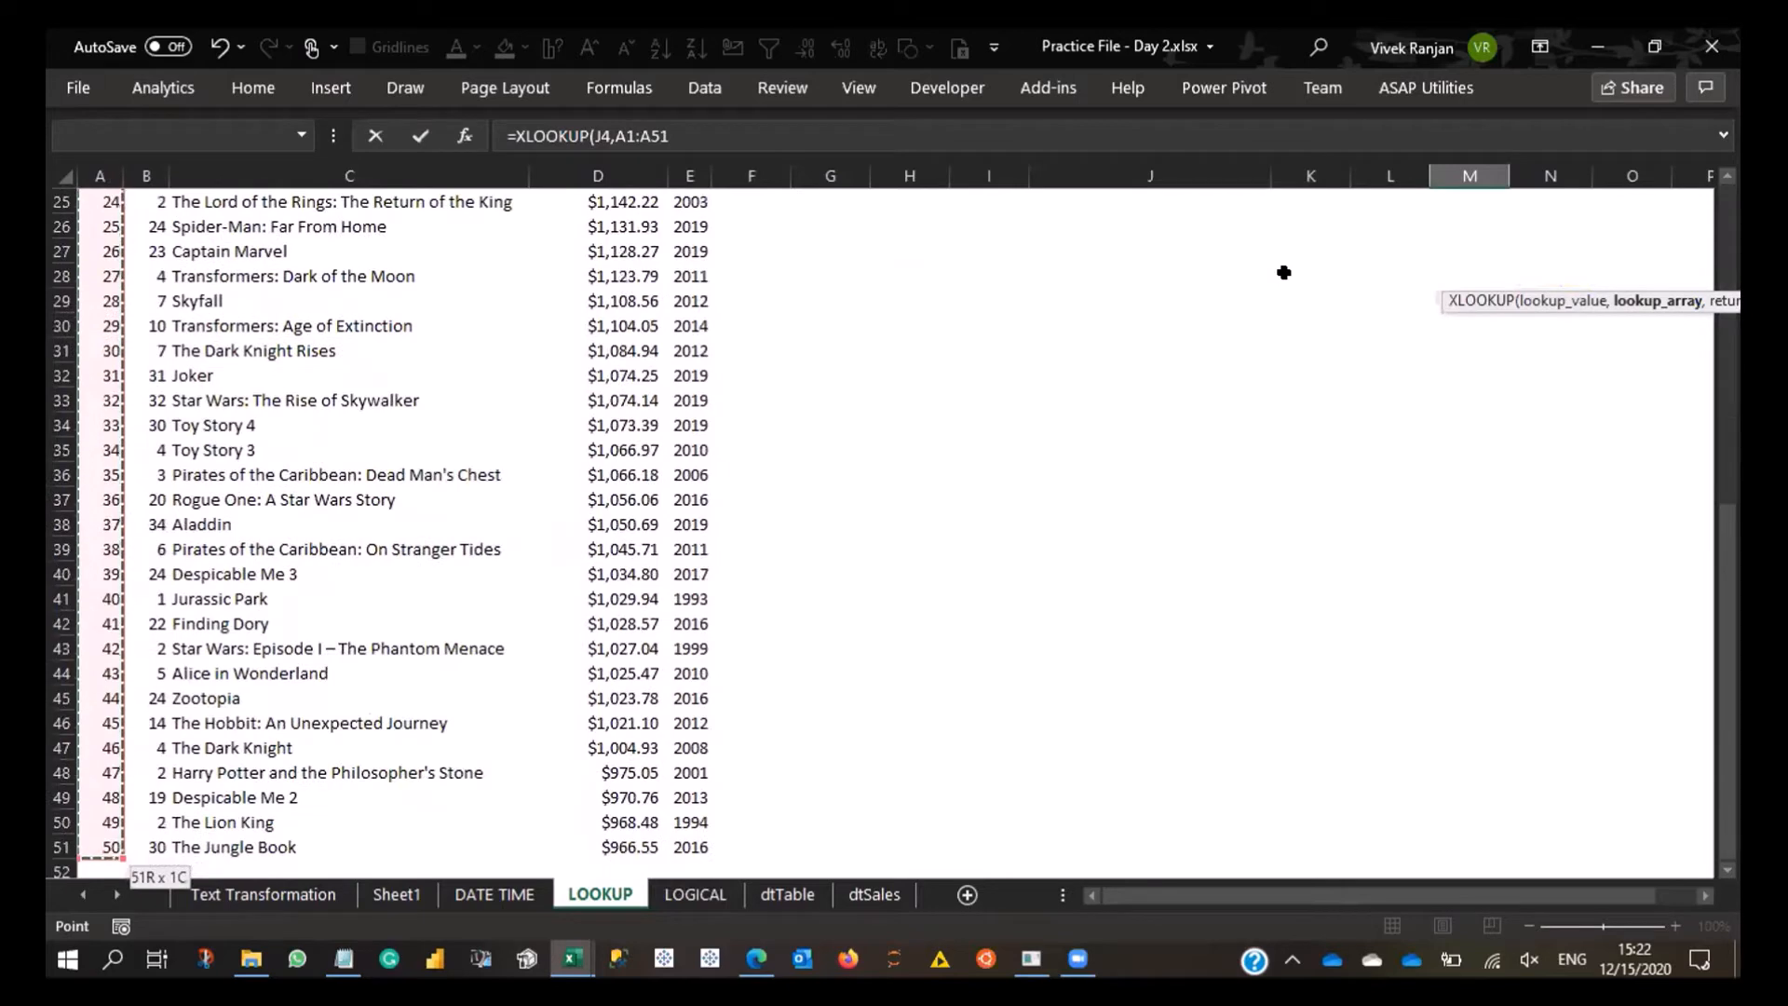
type(",")
- Use the Title column C1:C51 as the return array and finish the rebuilt formula in M4
scroll(1276, 326, "up", 8)
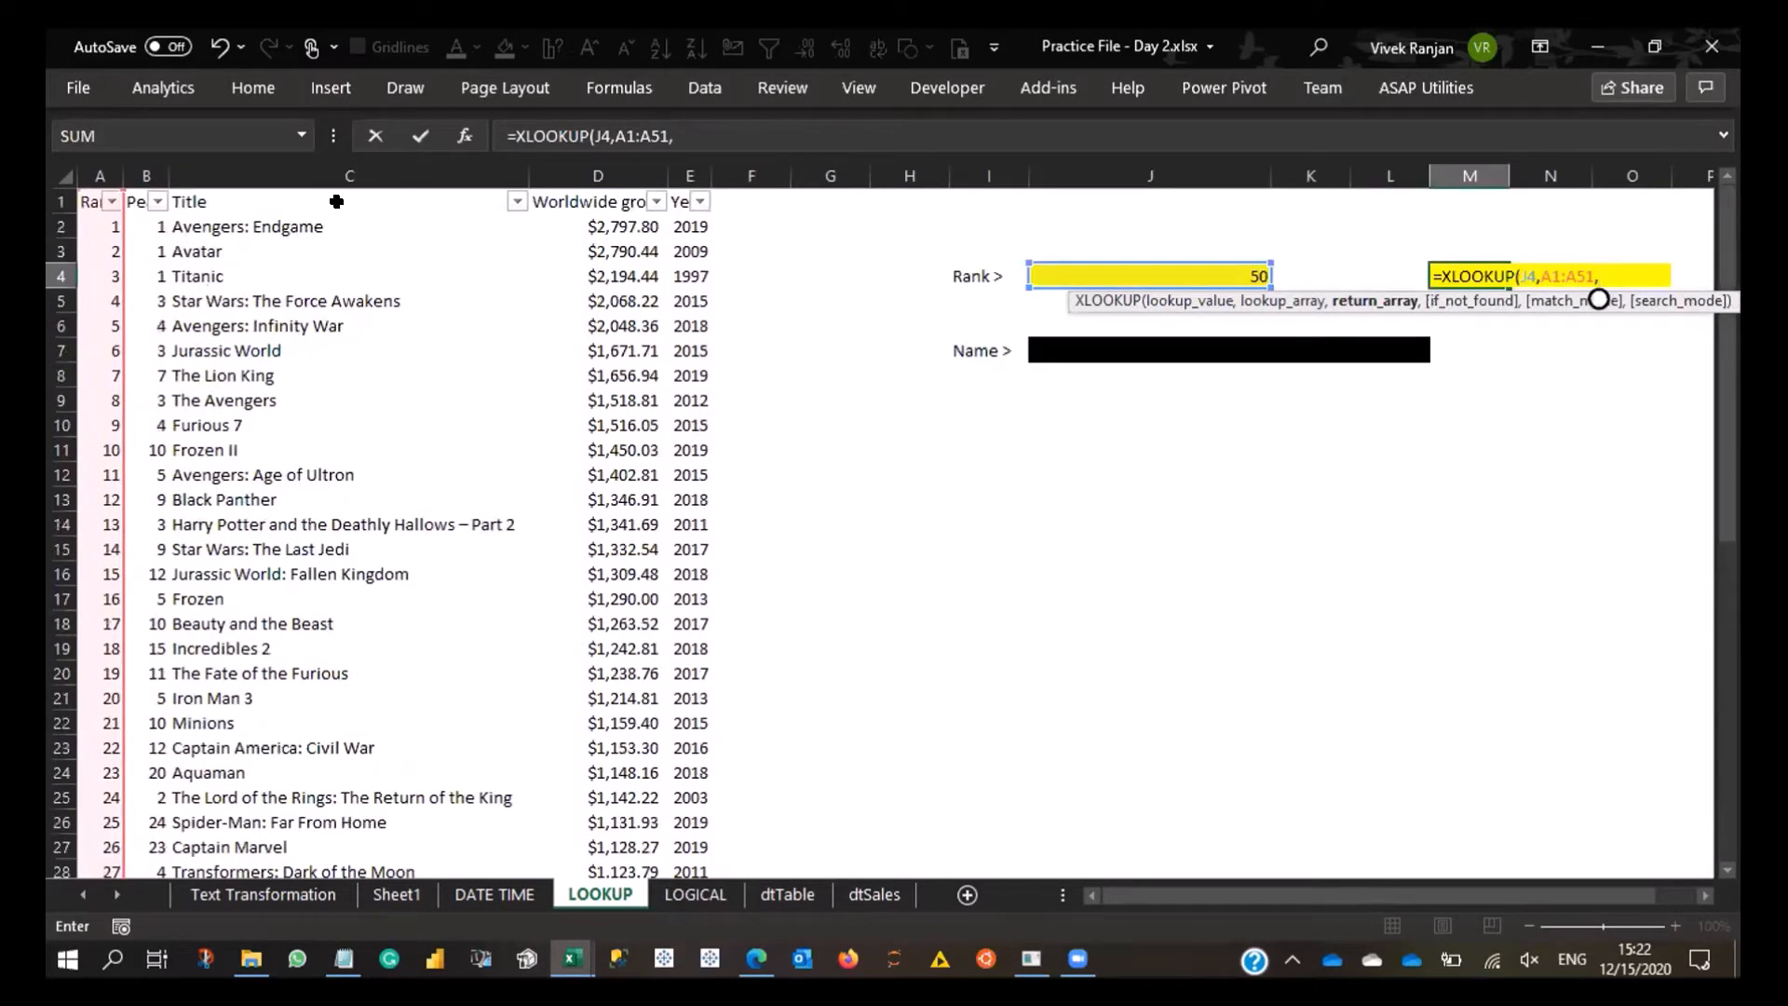
left_click(336, 202)
key("ctrl+shift+Down")
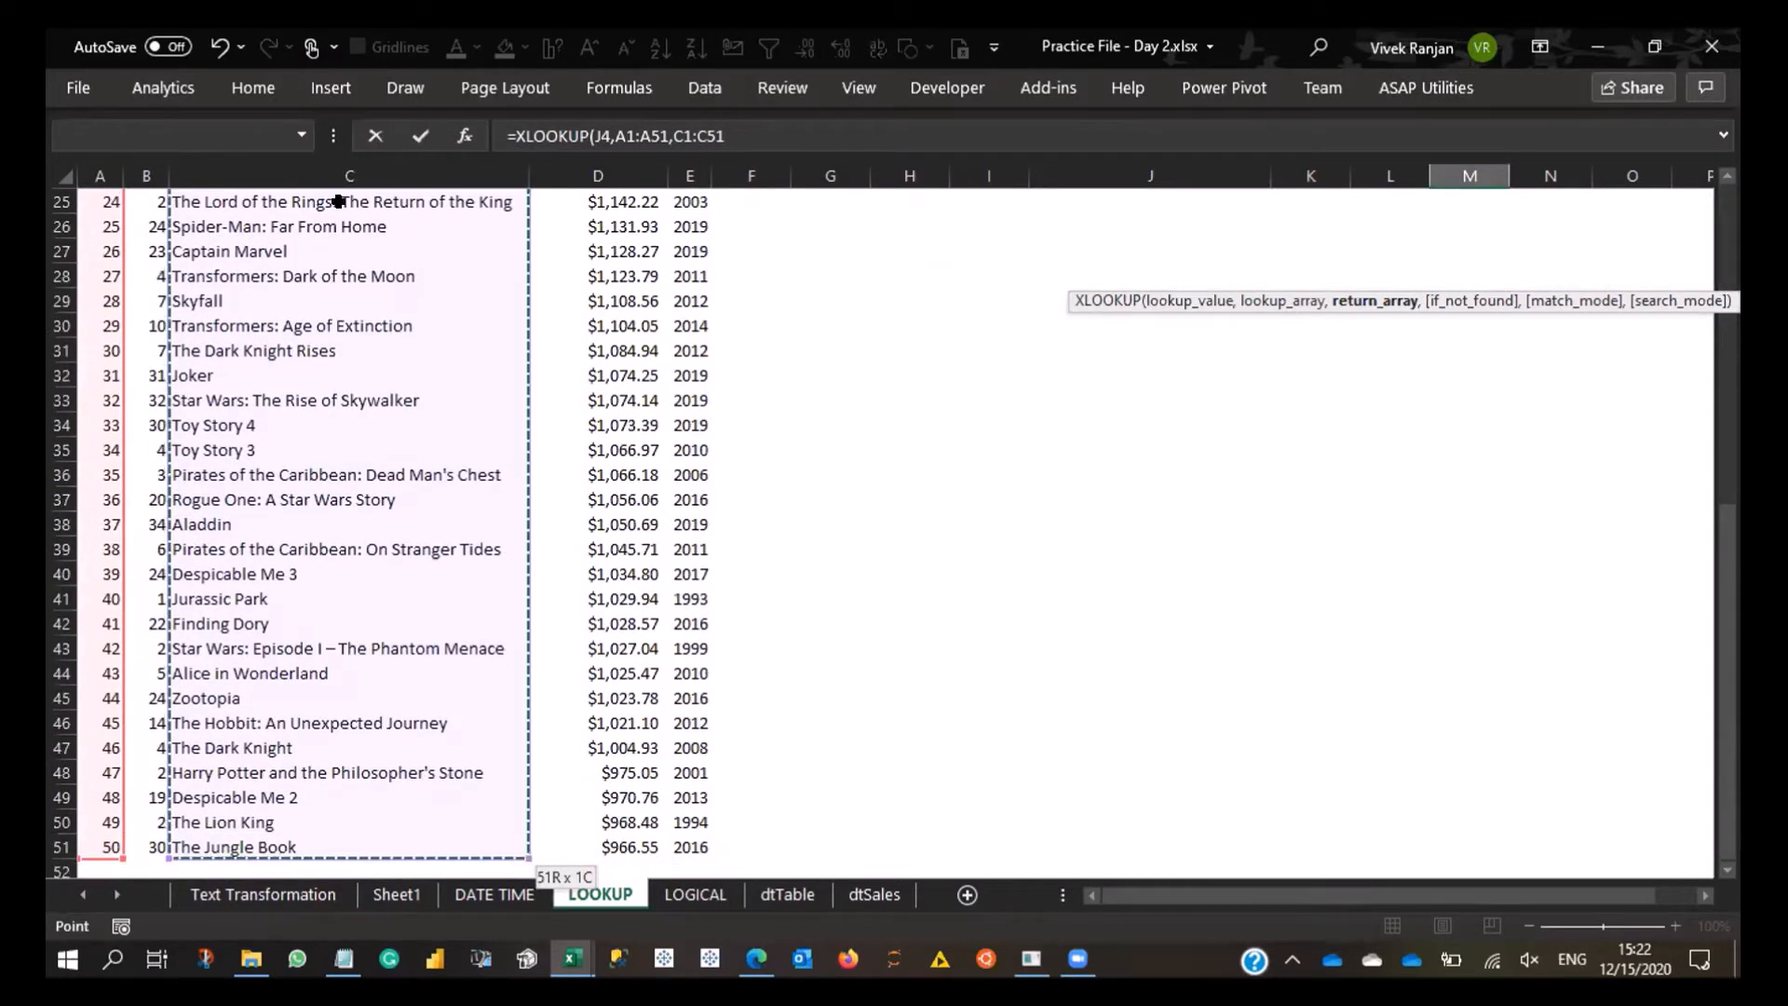
key("Return")
- Test the rebuilt formula by entering ranks 1, 2 and finally 3 in J4
key("Left")
key("Left")
key("Left")
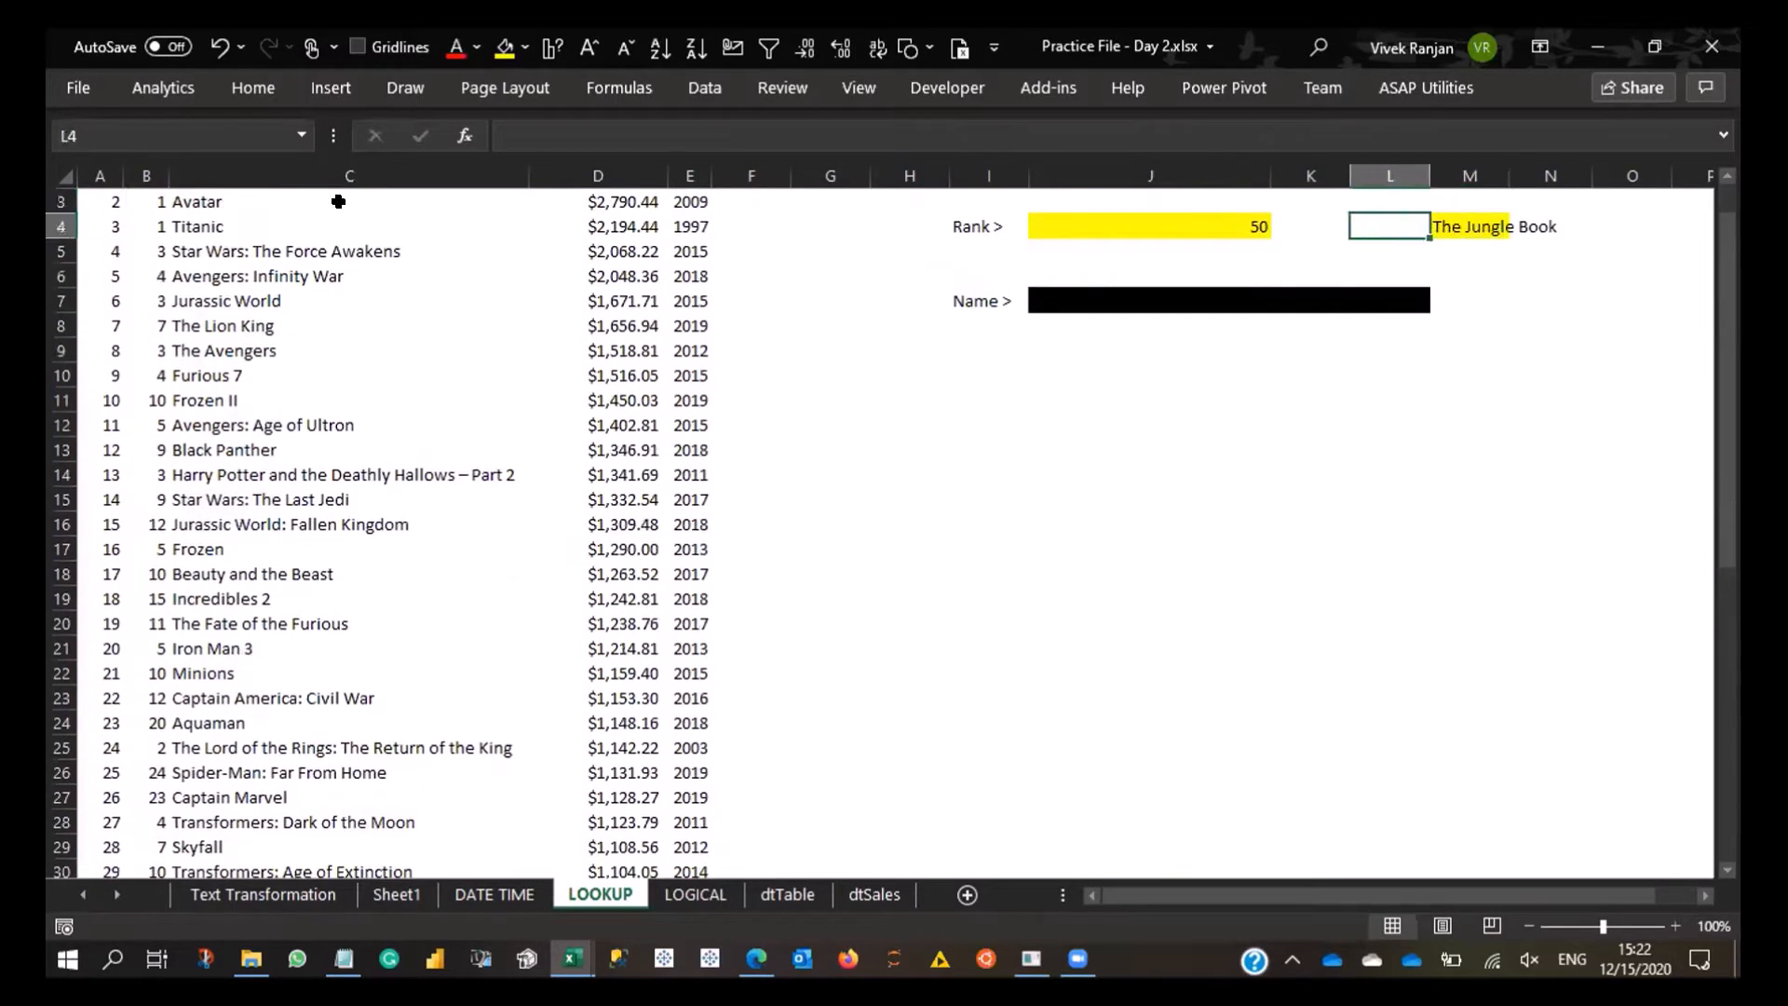
type("1")
key("Return")
key("Up")
type("2")
key("Return")
key("Up")
type("3")
key("Return")
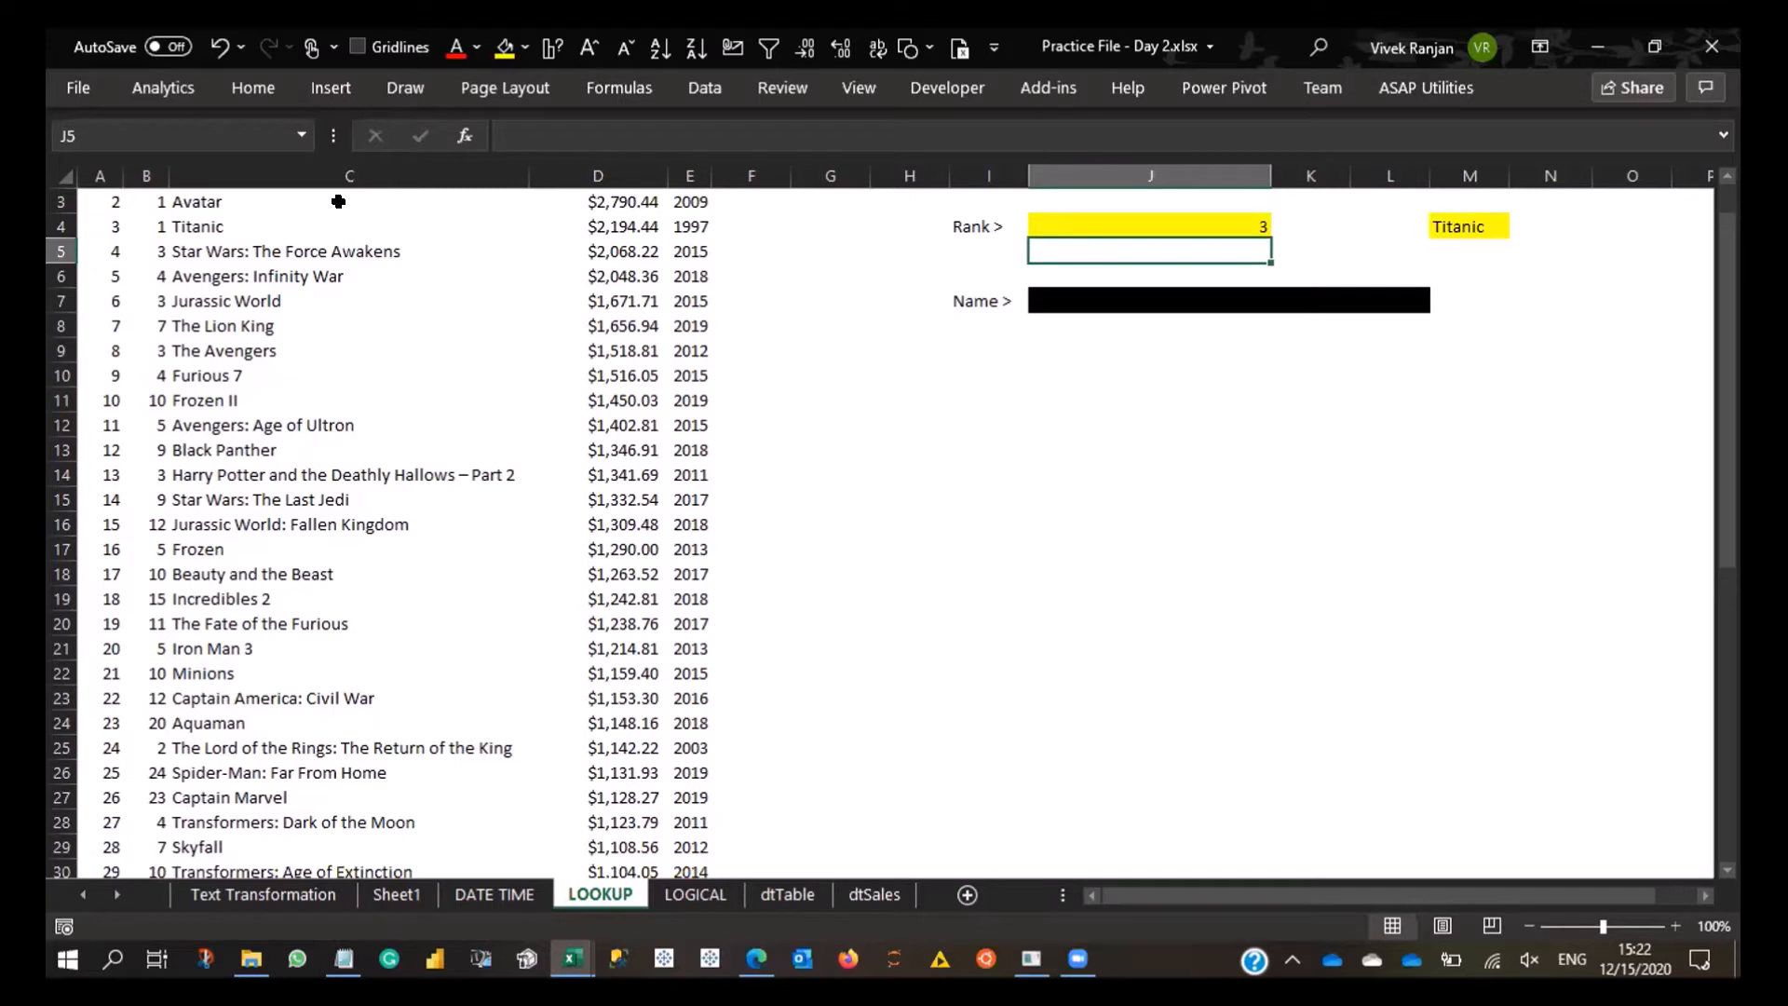
- Inspect the arguments and referenced ranges of the XLOOKUP formula in M4 without changing it
key("Up")
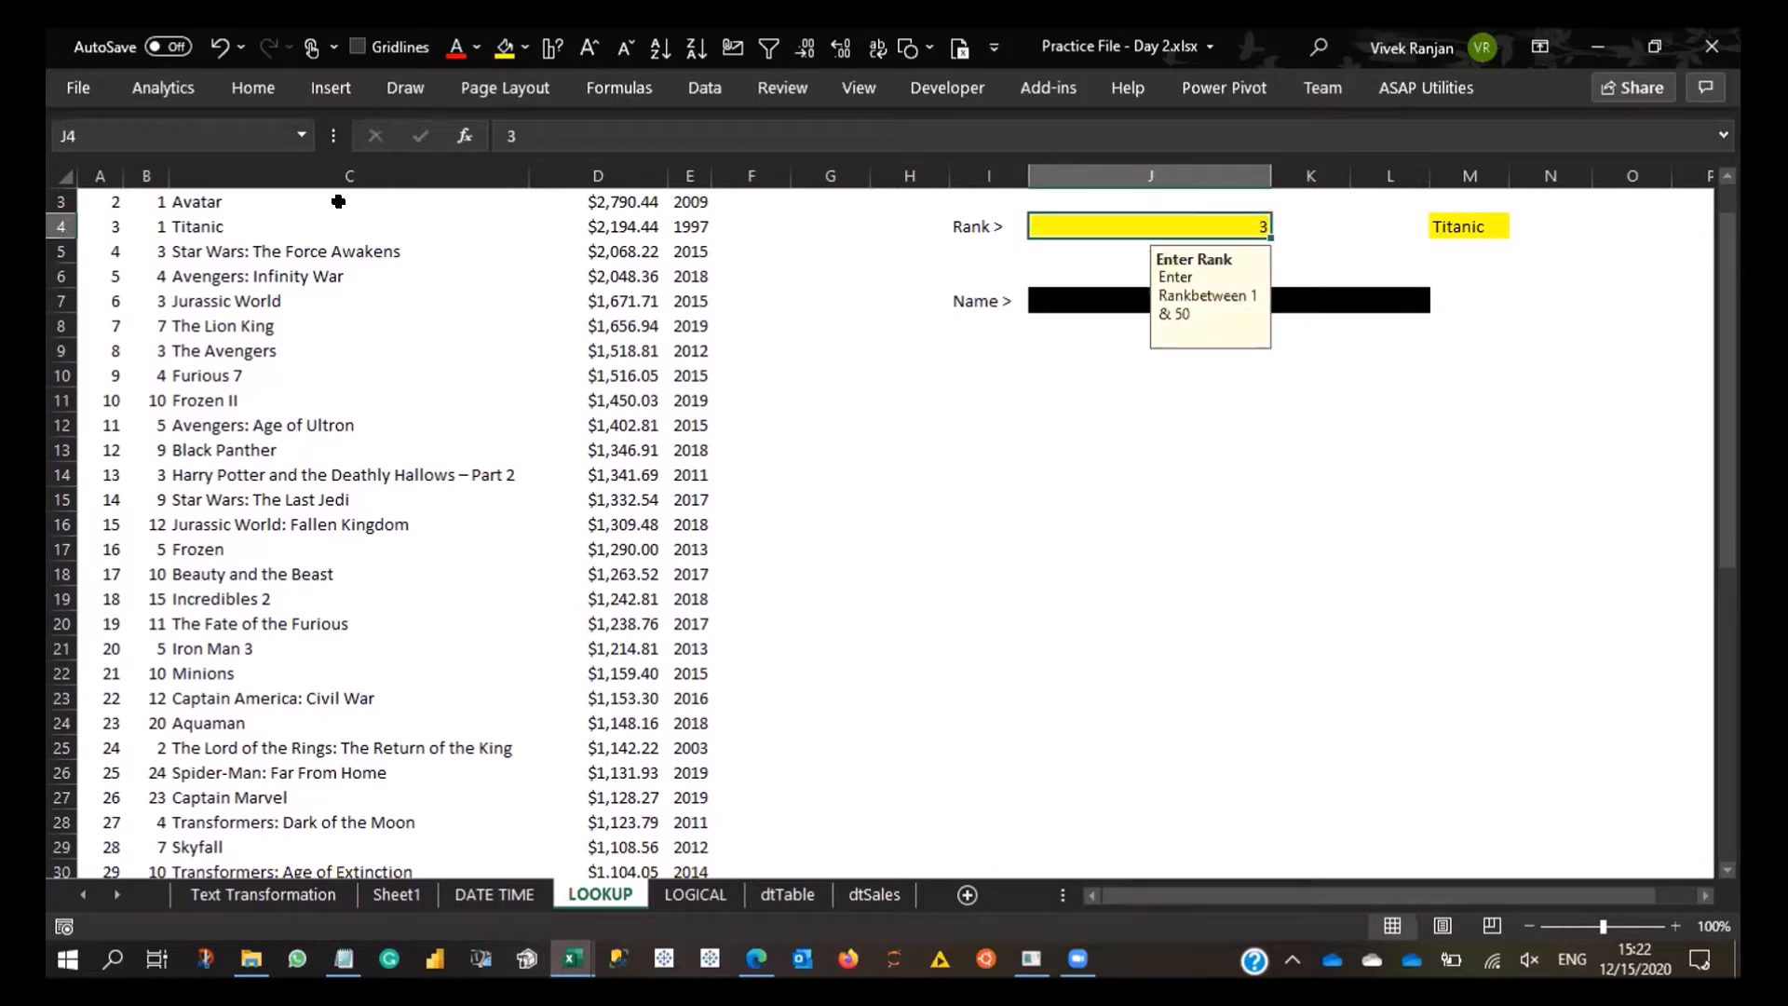
key("Right")
key("Right")
key("Left")
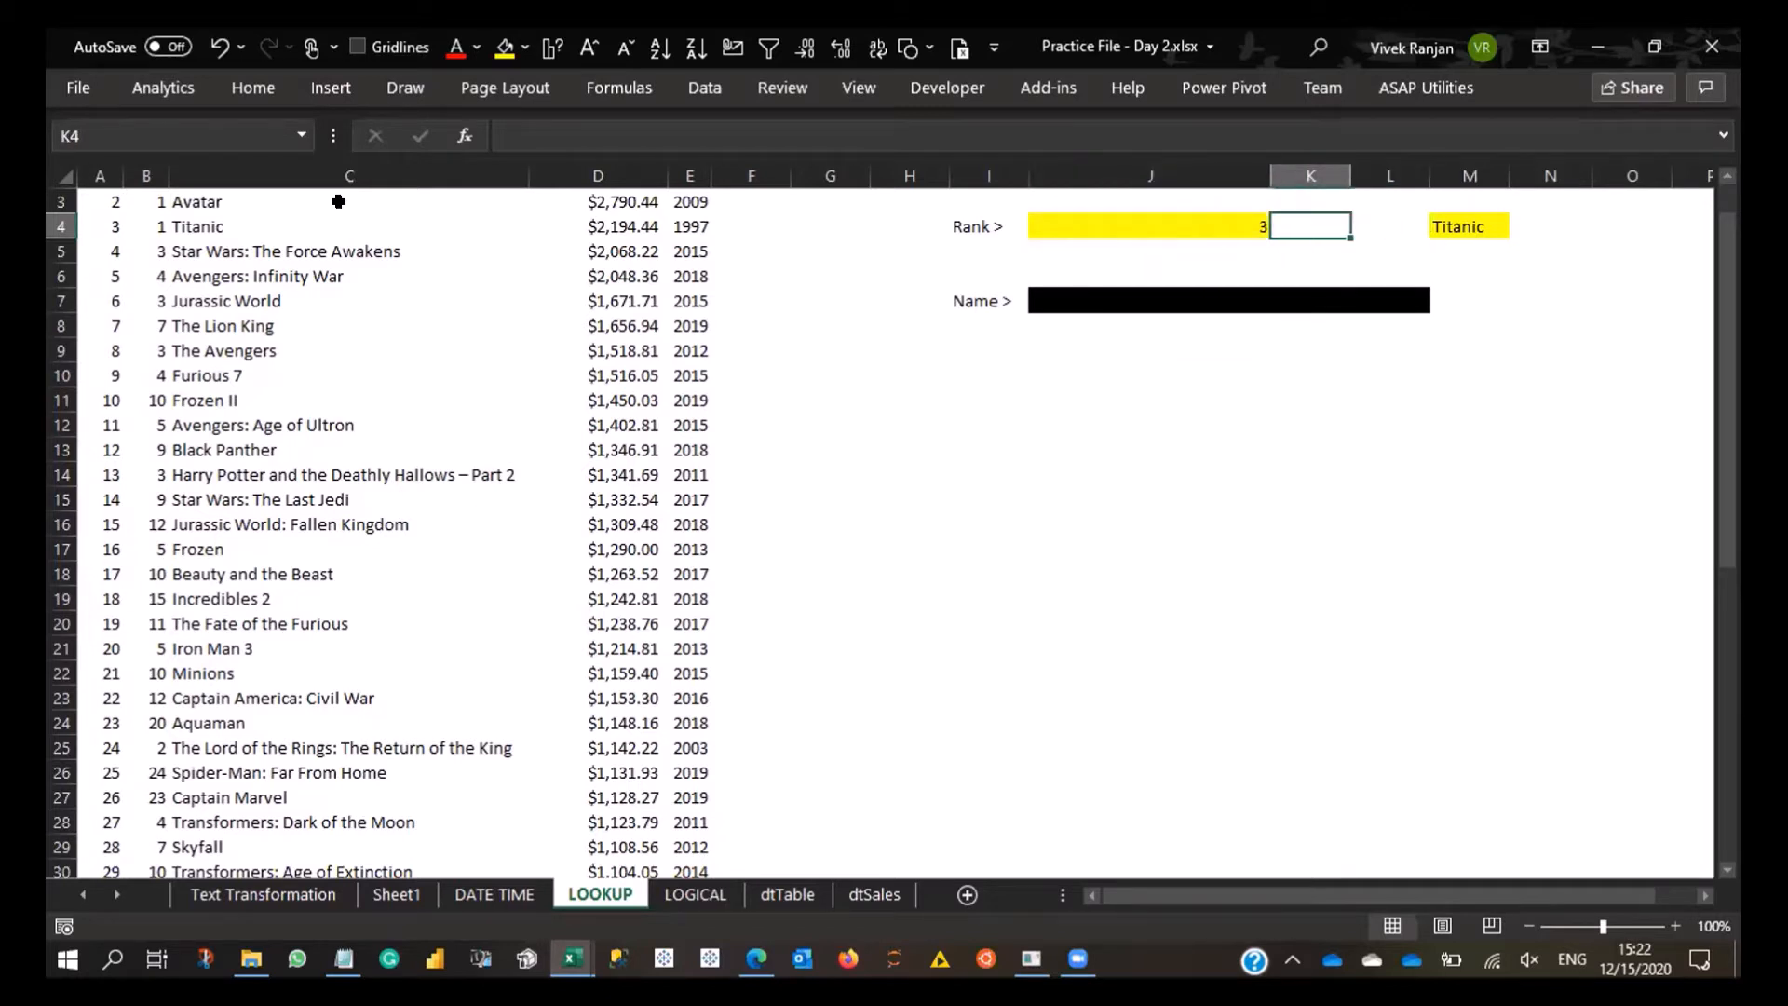
key("Right")
key("Right")
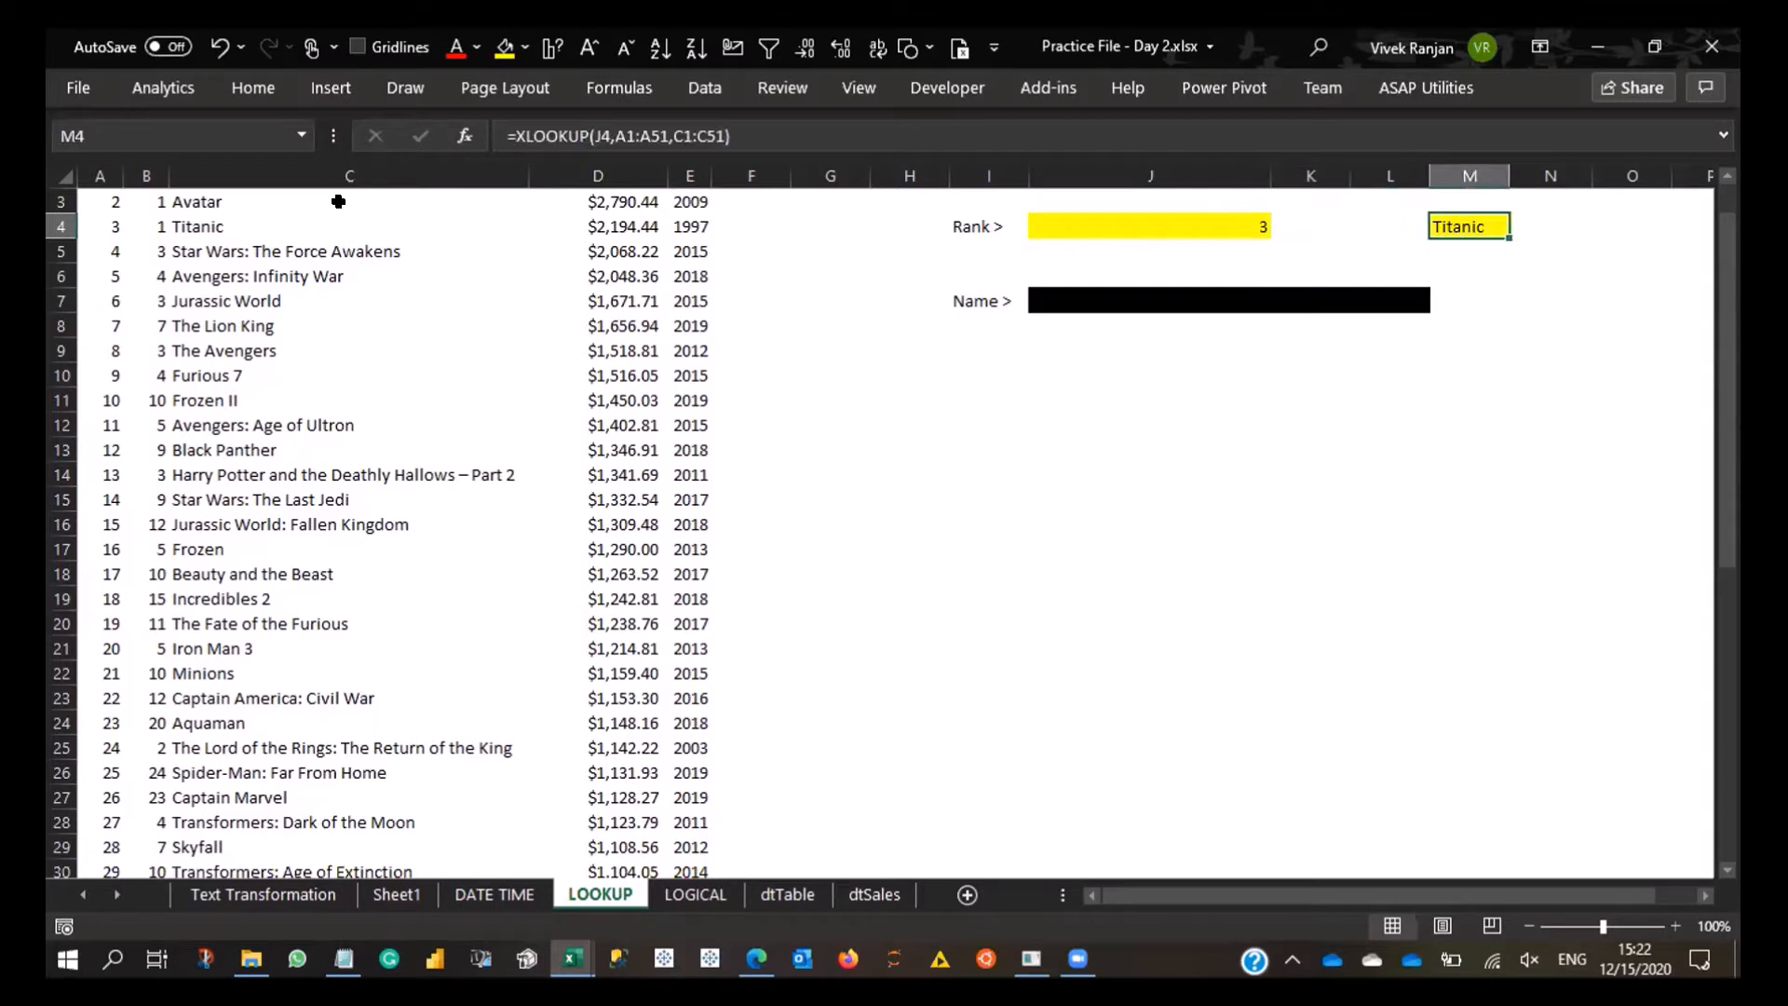
key("F2")
key("Left")
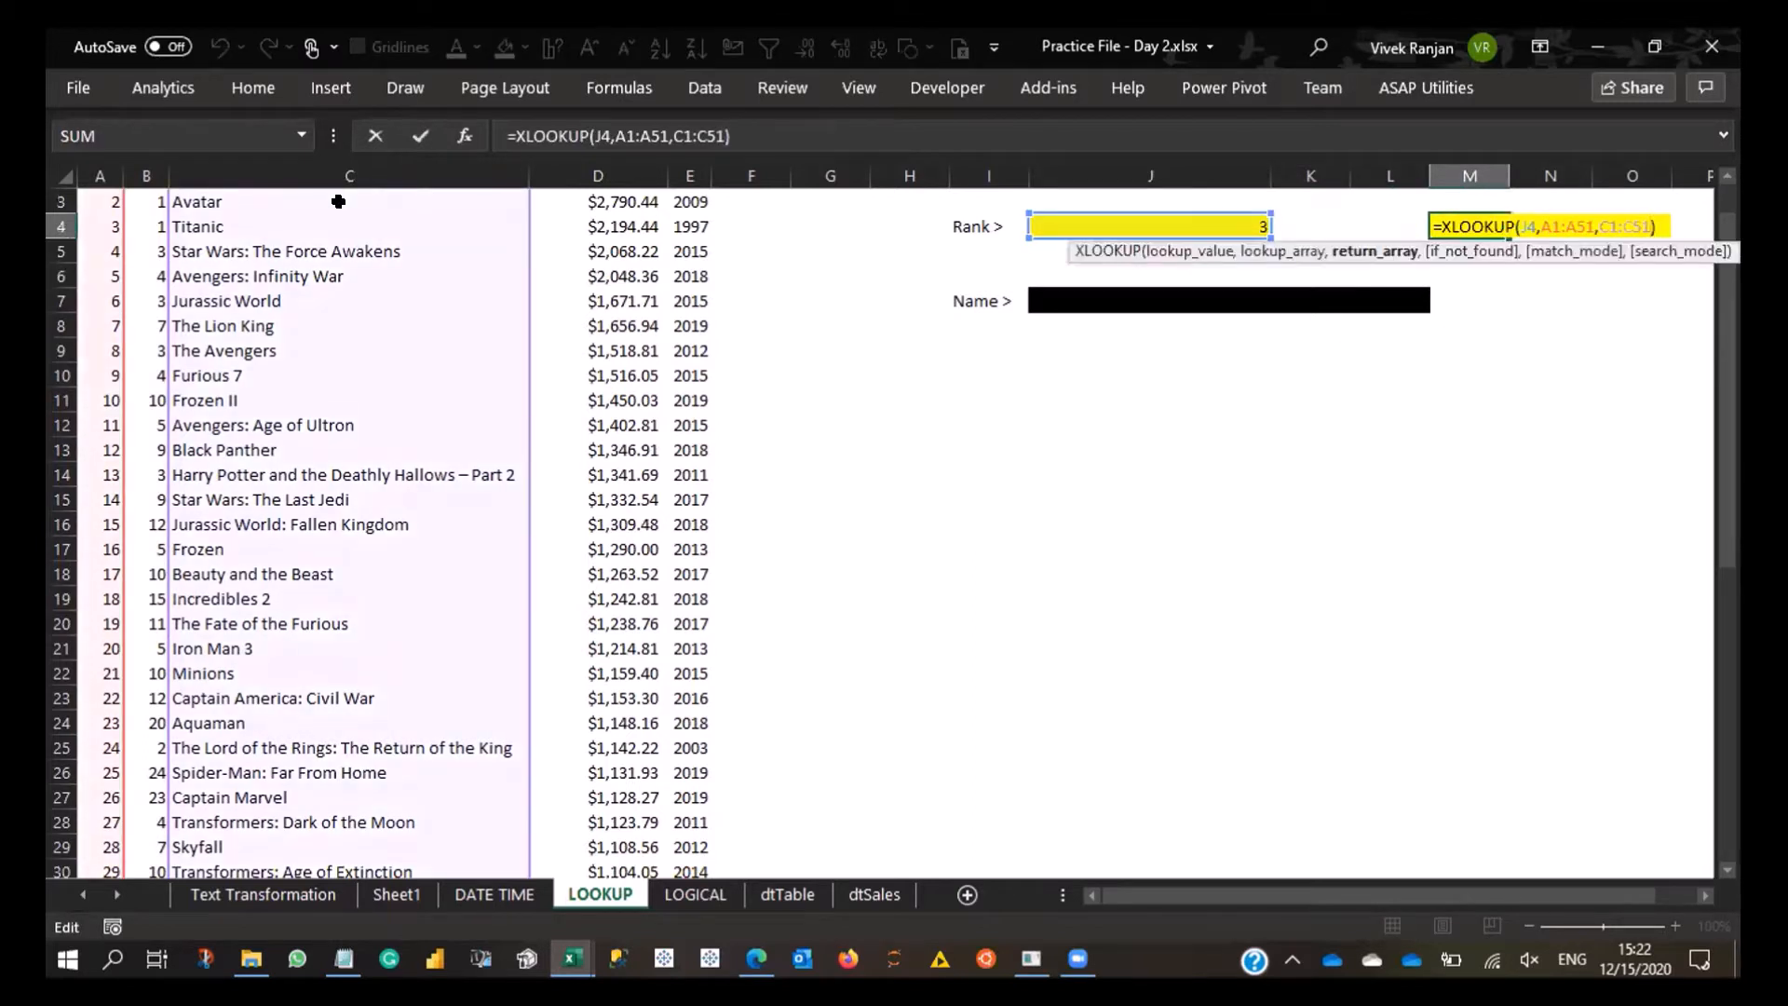
key("Escape")
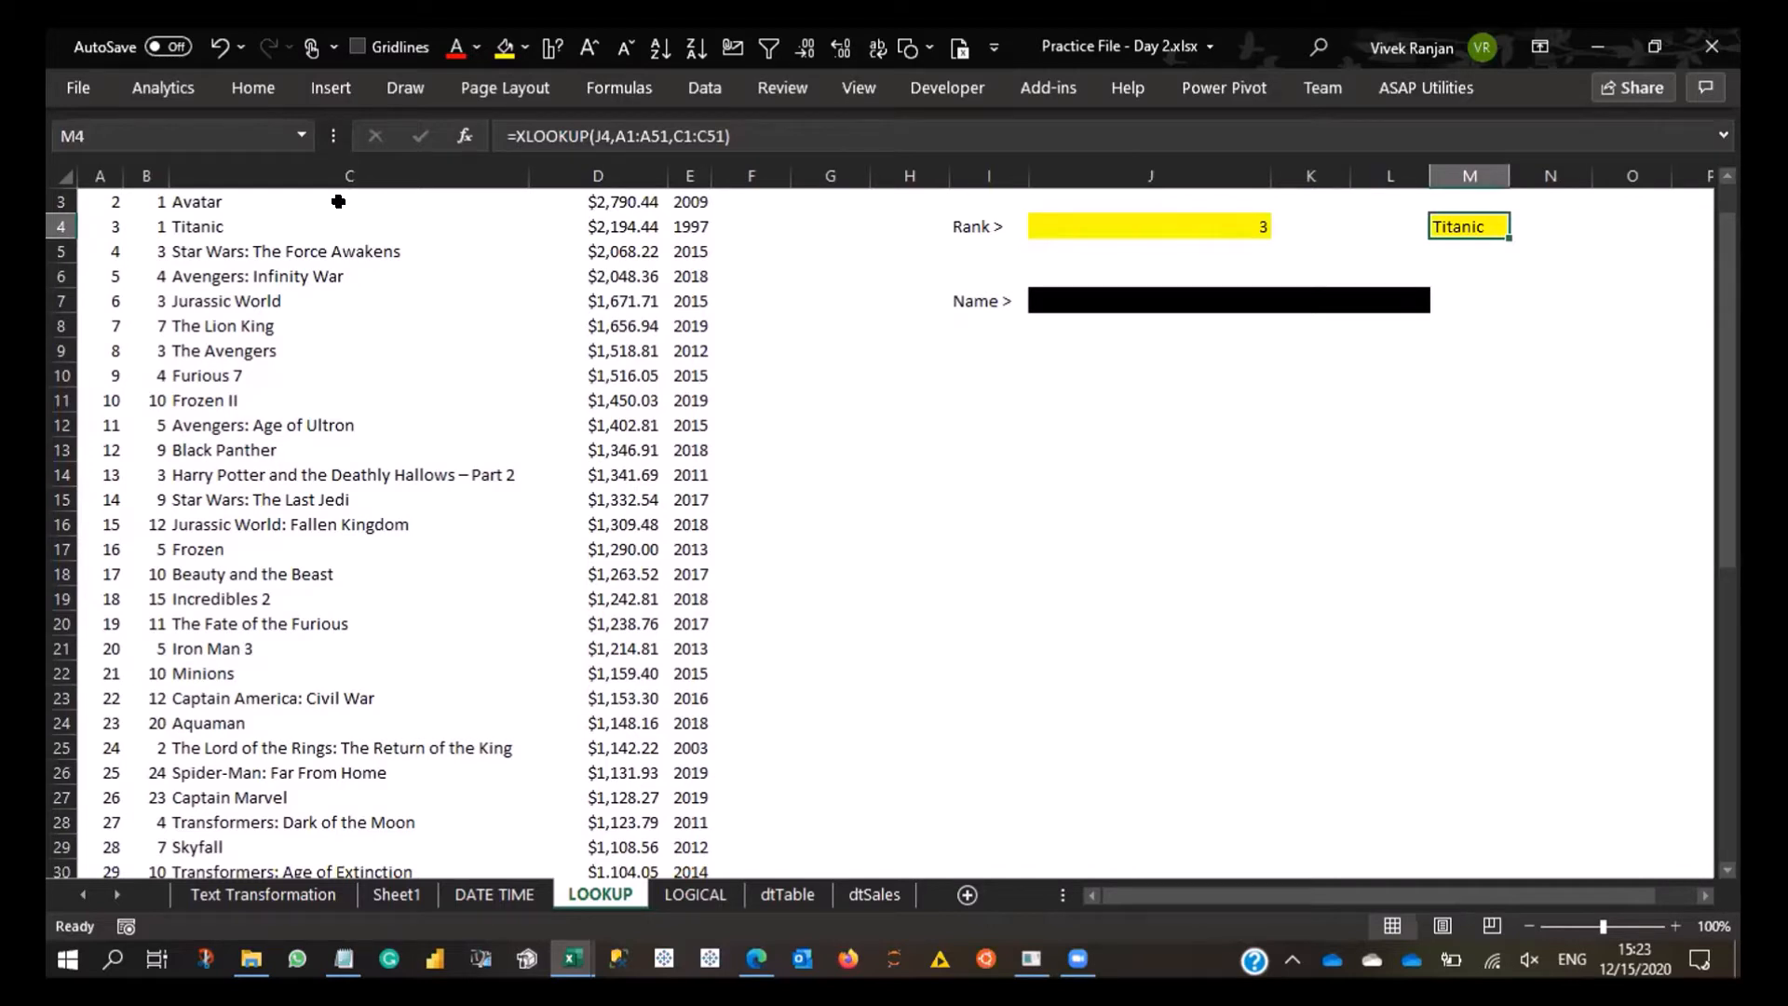
- Review the rank input, the table's header row and the title lookup cell M4
key("Right")
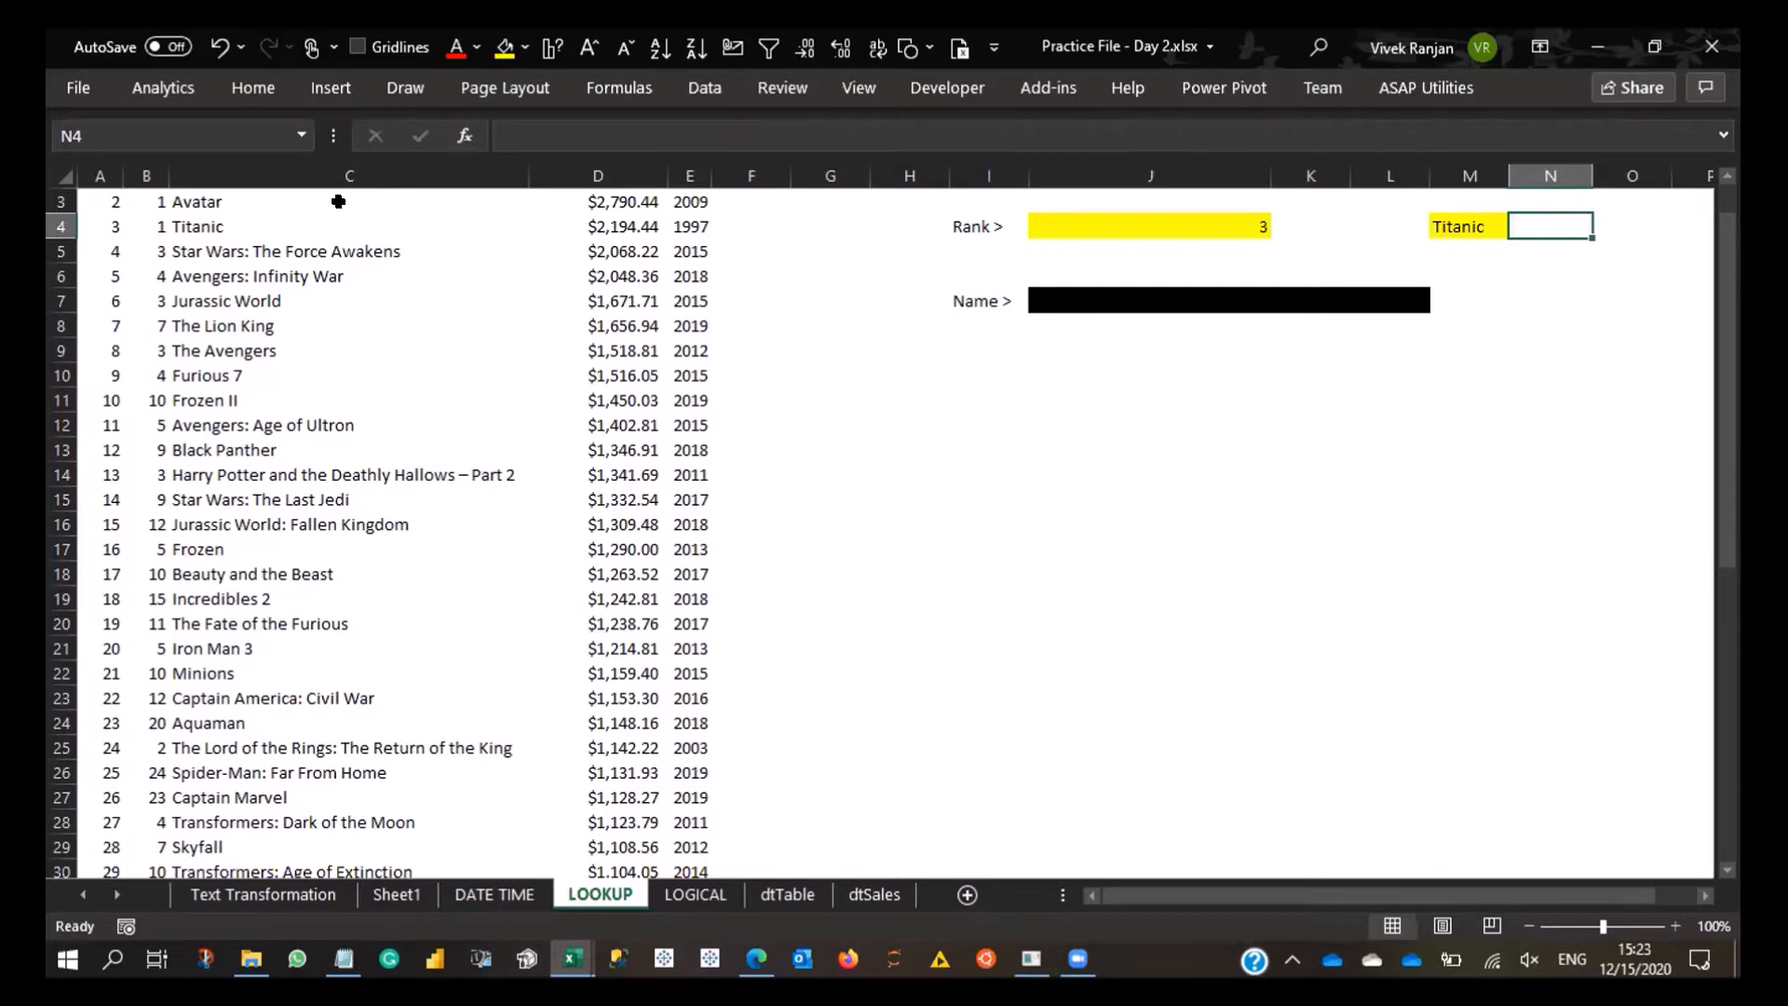
key("Left")
key("Left")
key("Left")
key("Left")
key("Left")
key("Left")
key("Left")
key("Left")
key("Left")
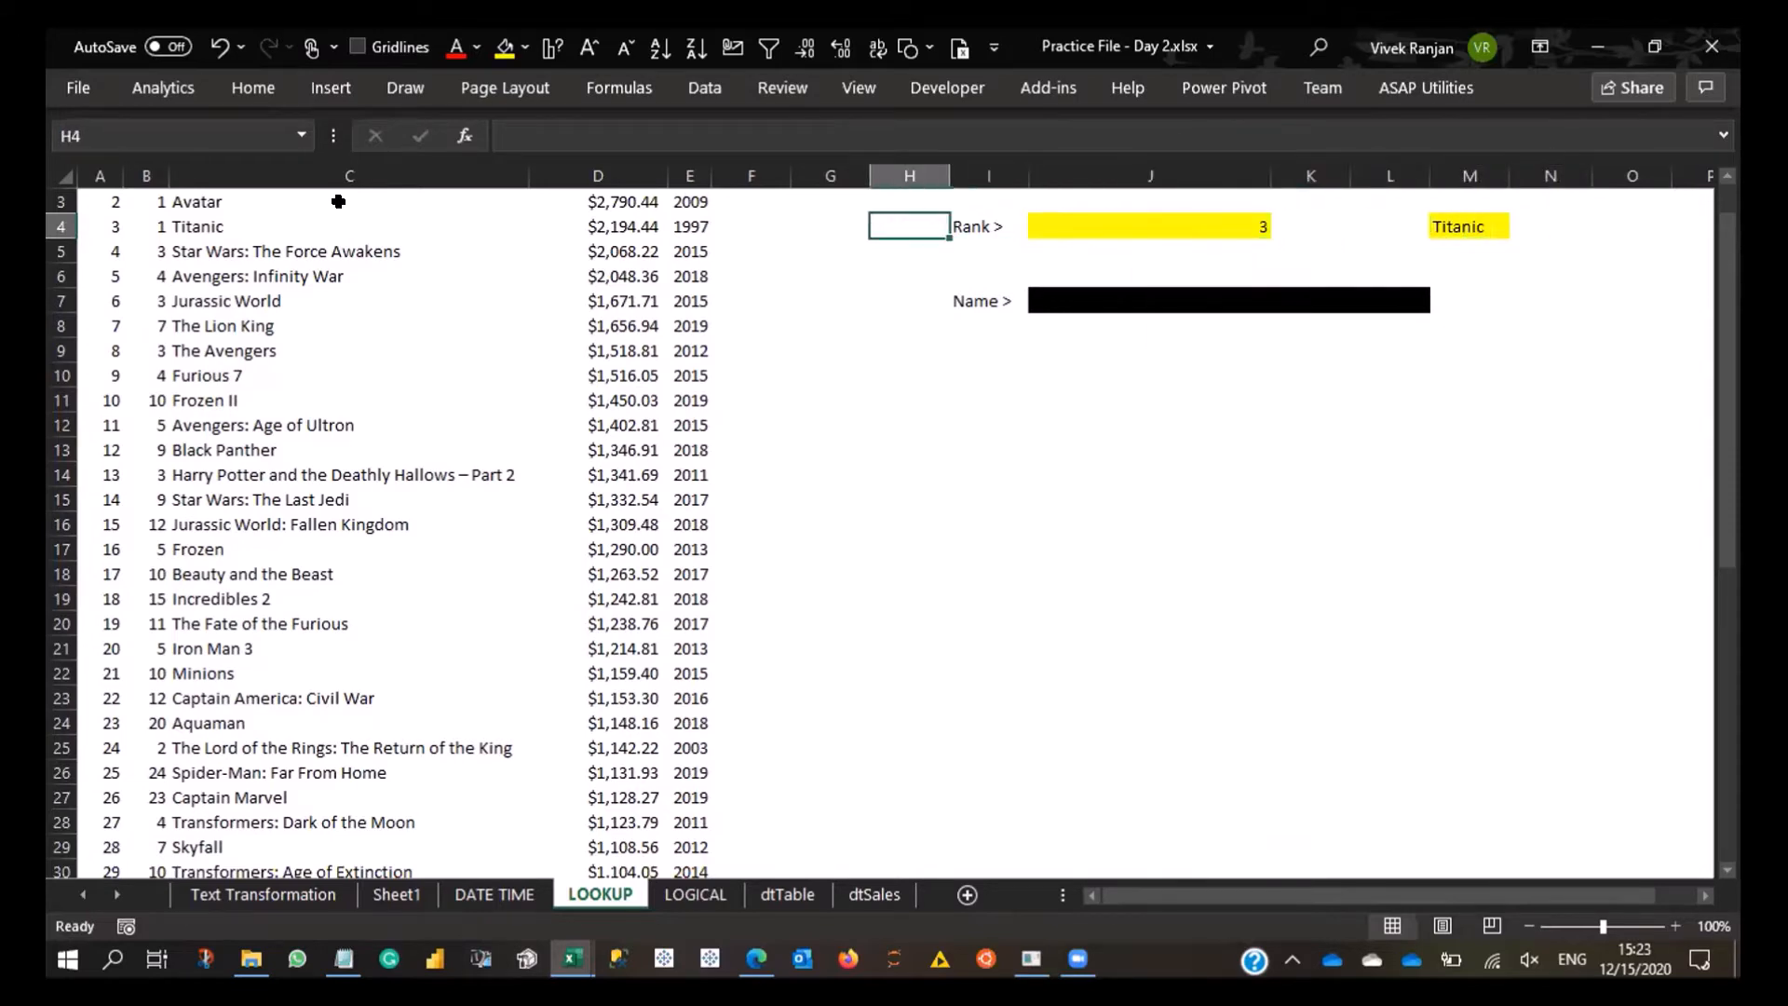
key("Left")
key("Left")
key("Up")
key("Up")
key("Up")
key("Right")
key("Right")
key("Right")
key("Right")
key("Right")
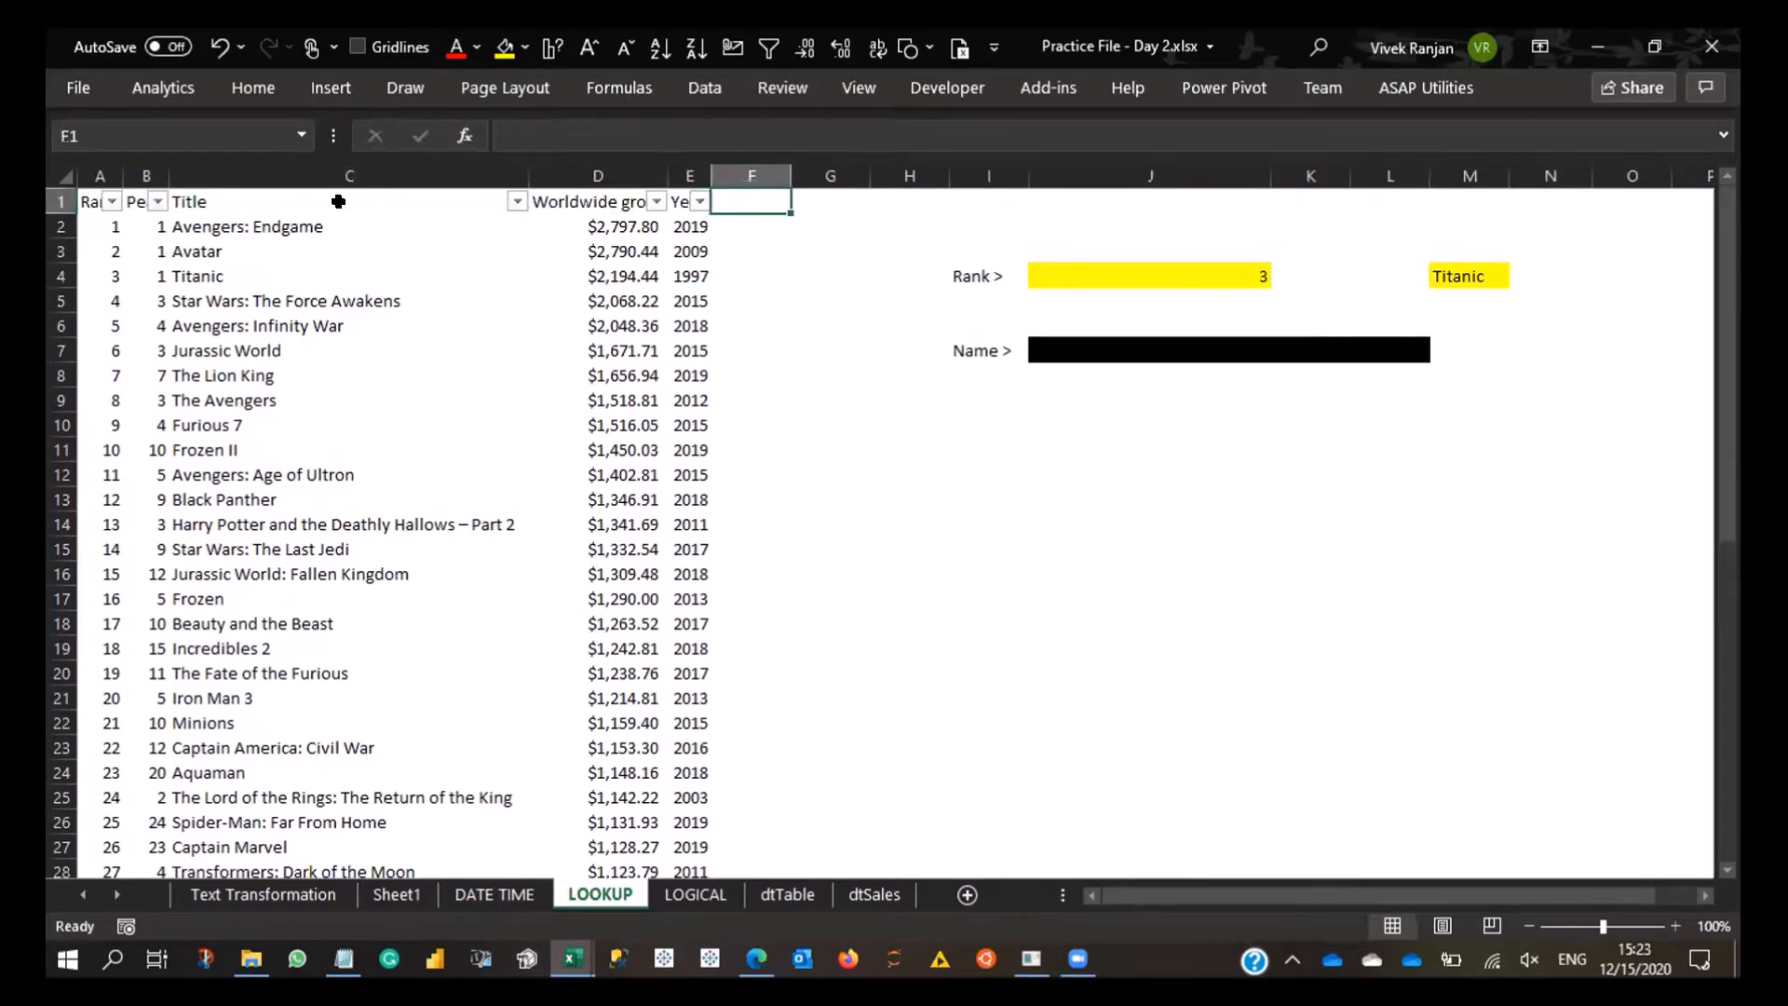
key("Right")
key("Right")
key("Right")
key("Right")
key("Right")
key("Down")
key("Down")
key("Down")
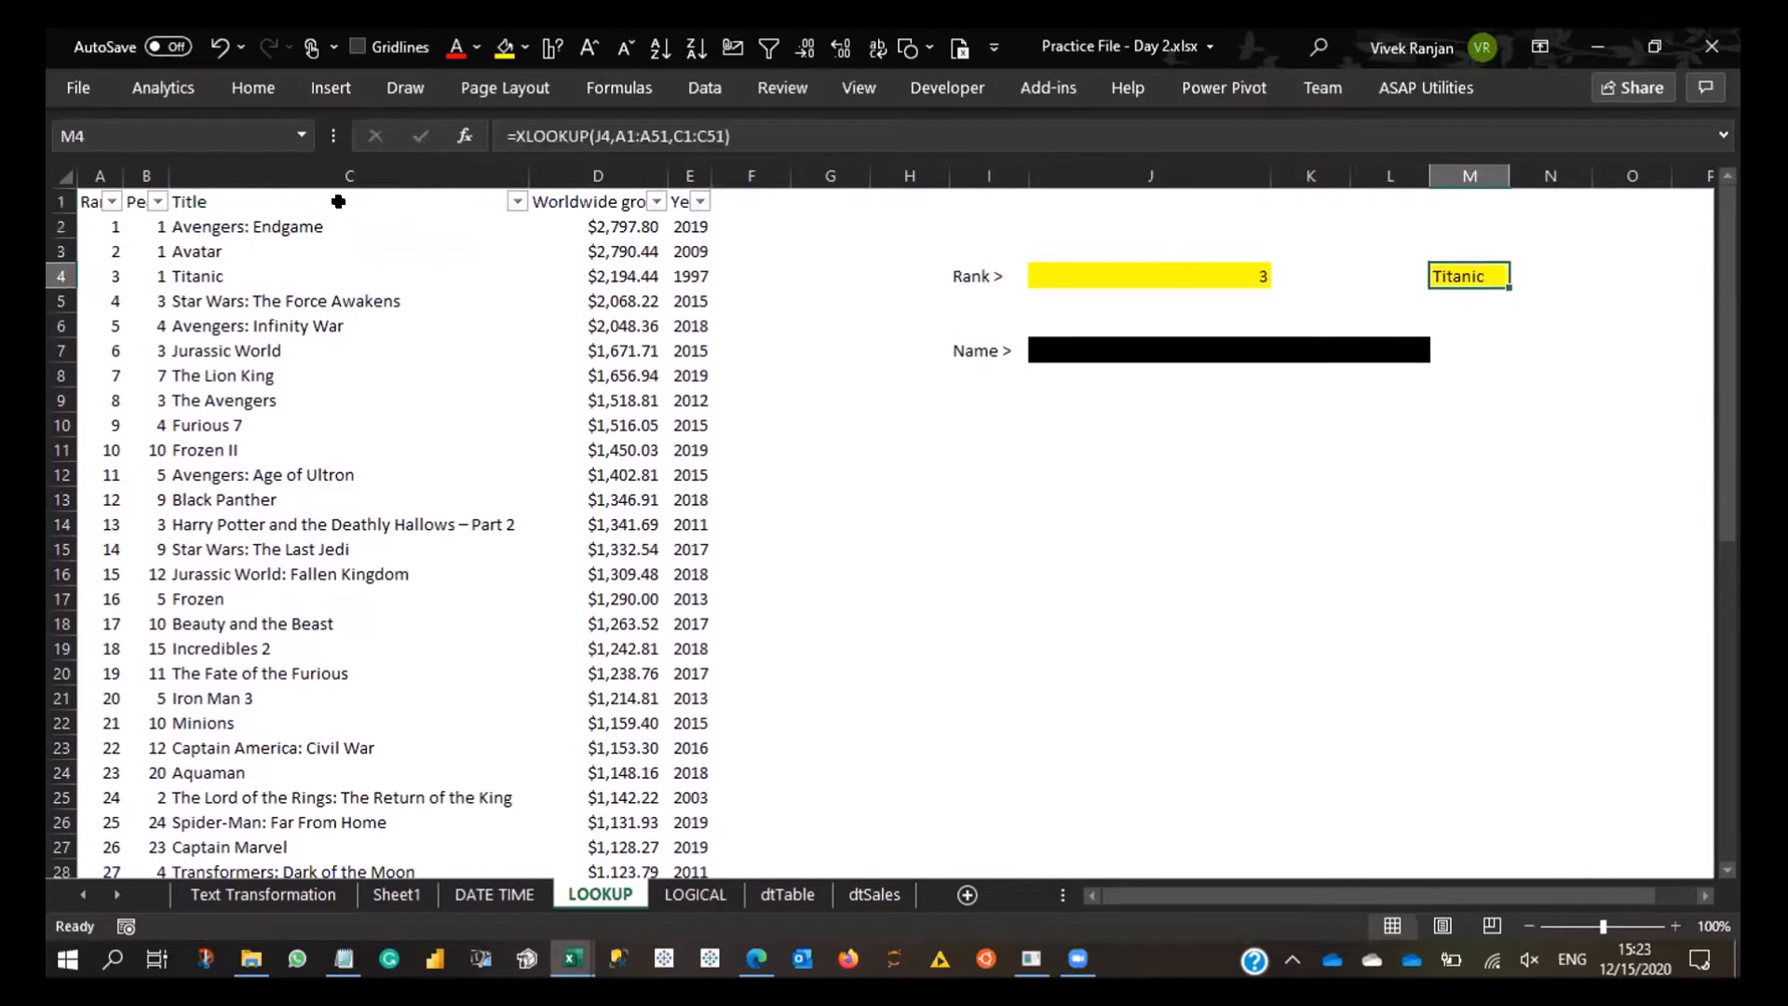
key("Right")
key("Up")
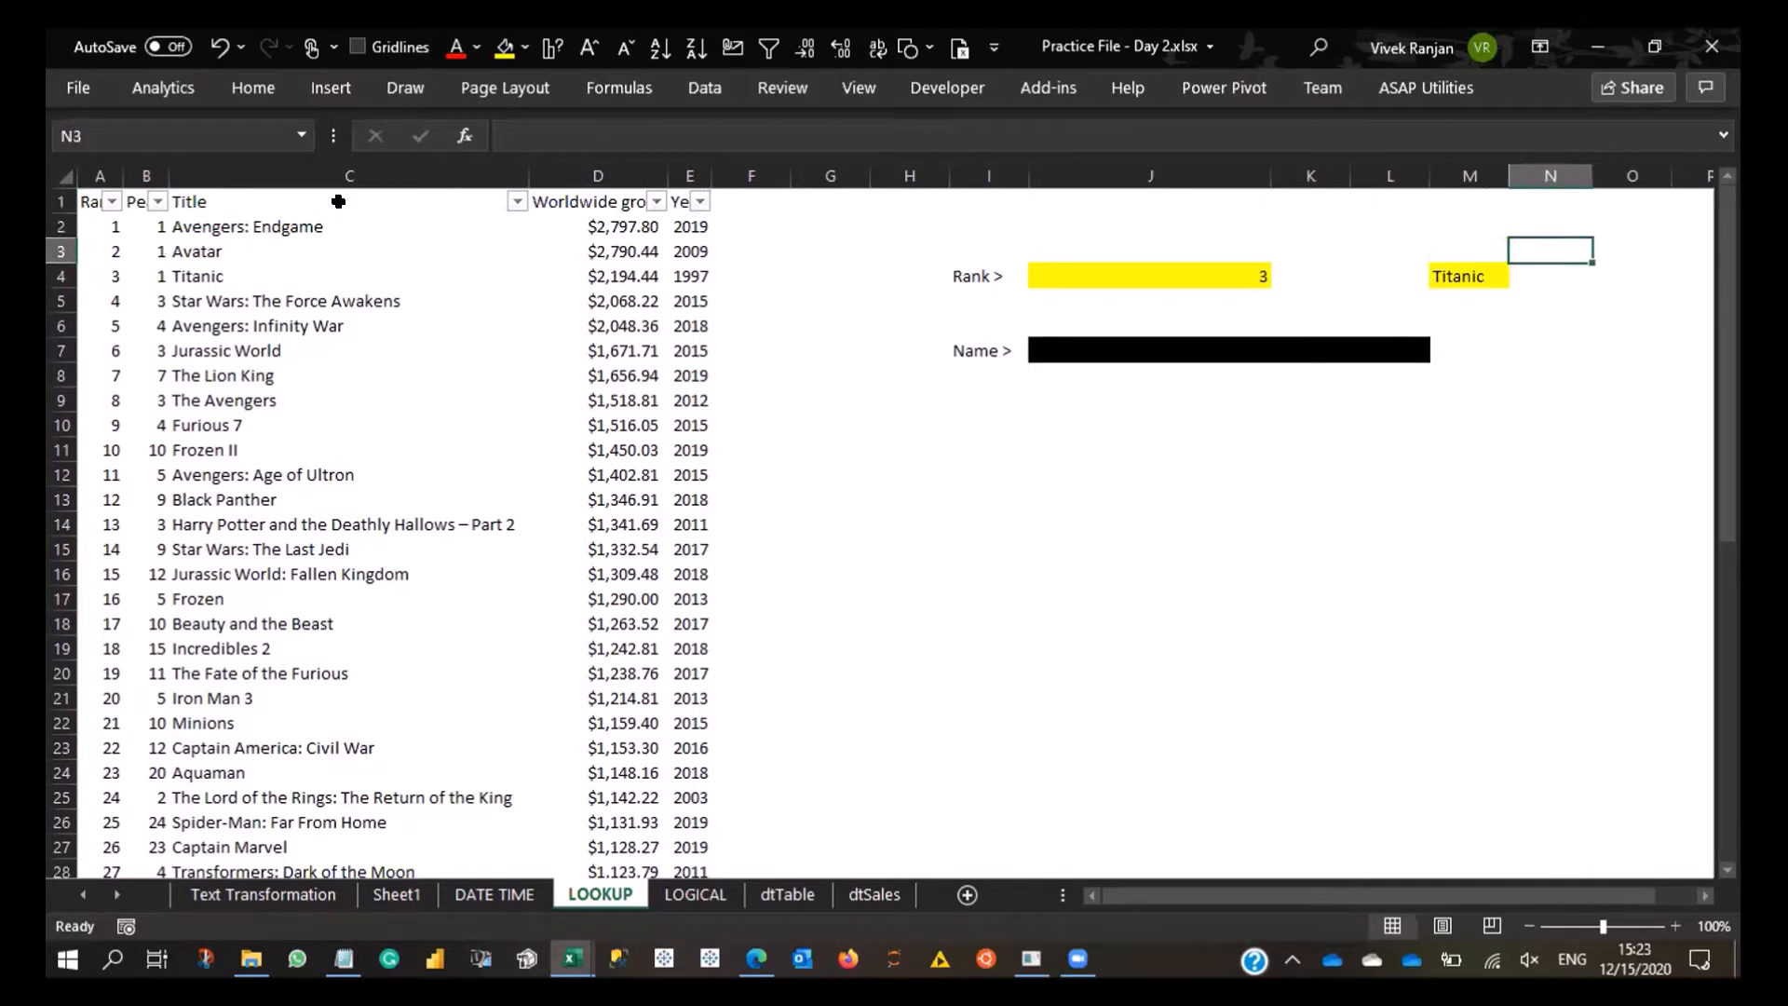
key("Down")
key("Right")
key("Left")
key("shift+Right")
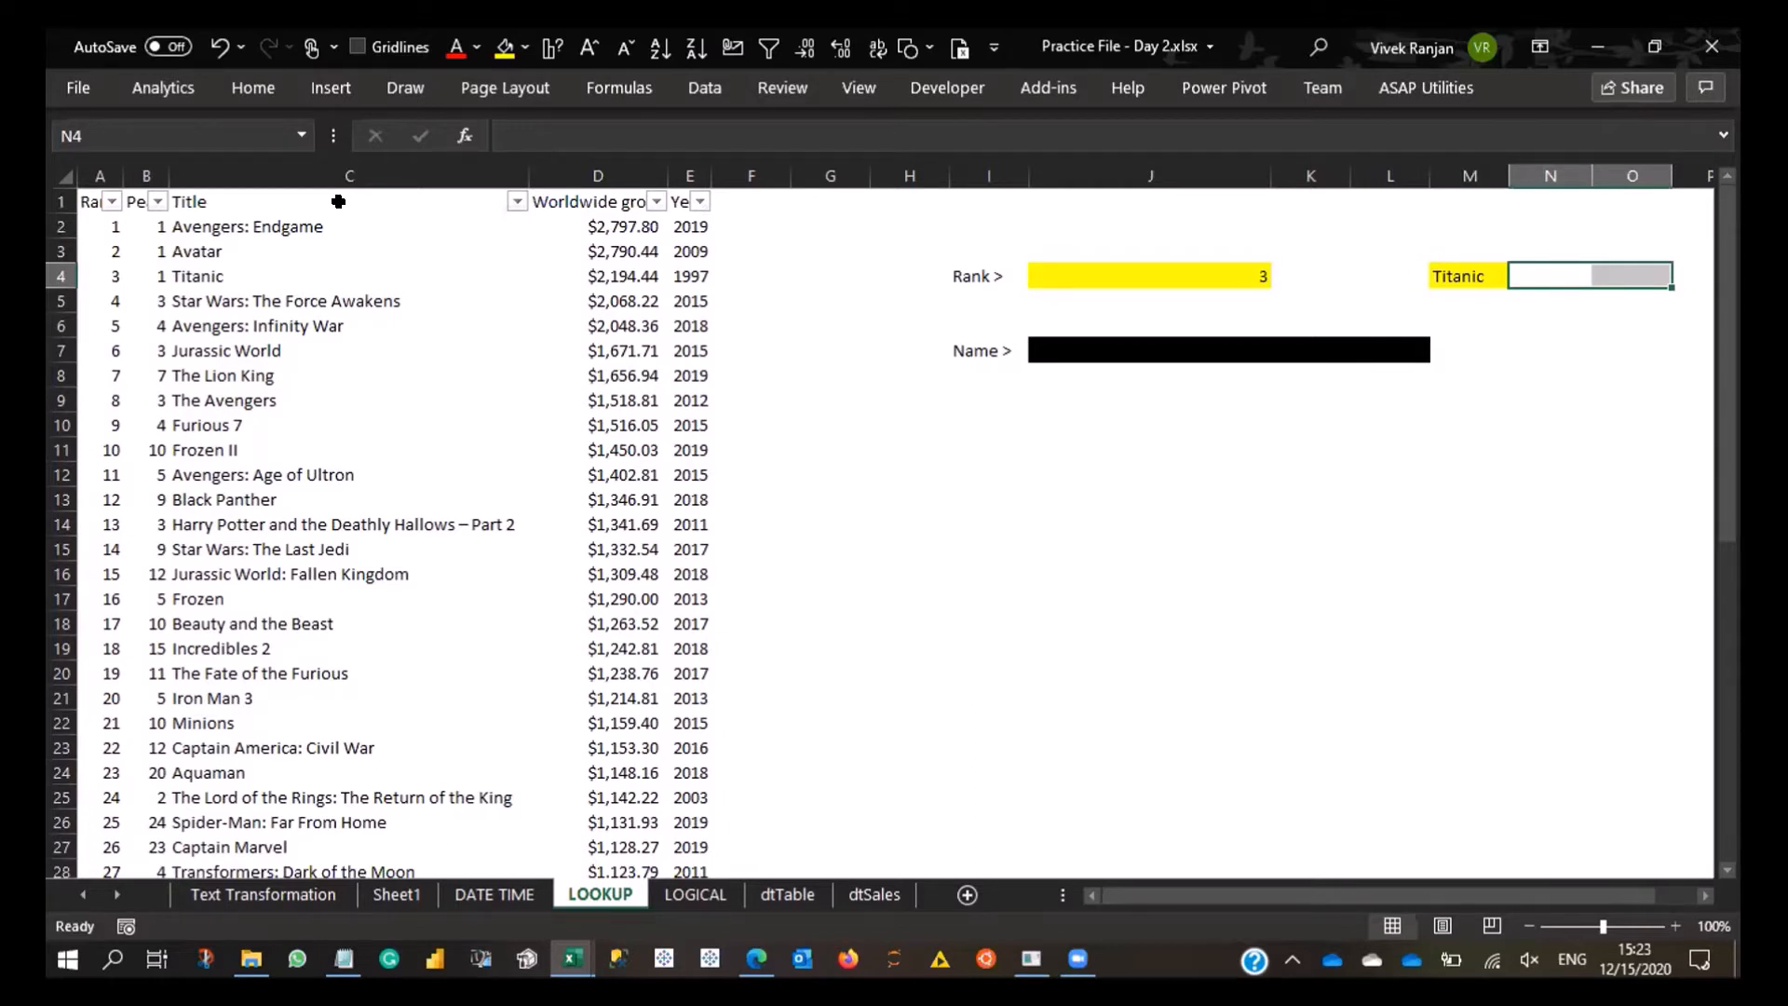
- Choose Star Wars: The Force Awakens as the film name in J7
left_click(1138, 362)
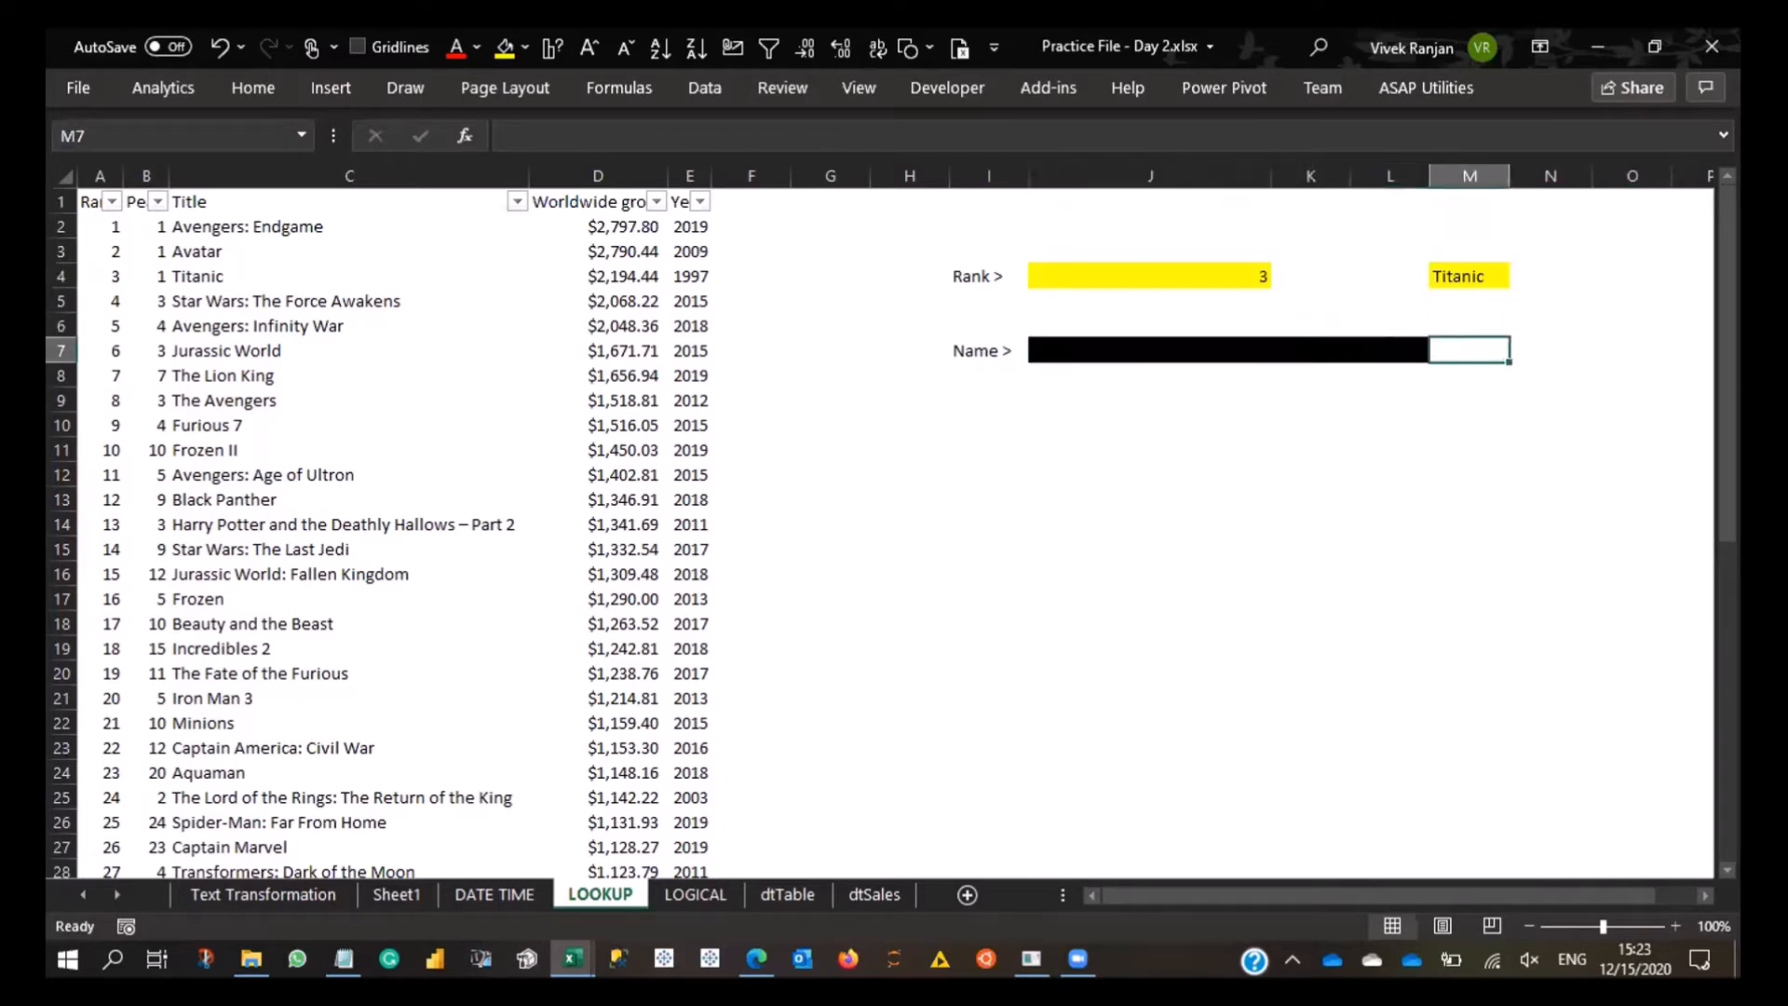
left_click(1435, 352)
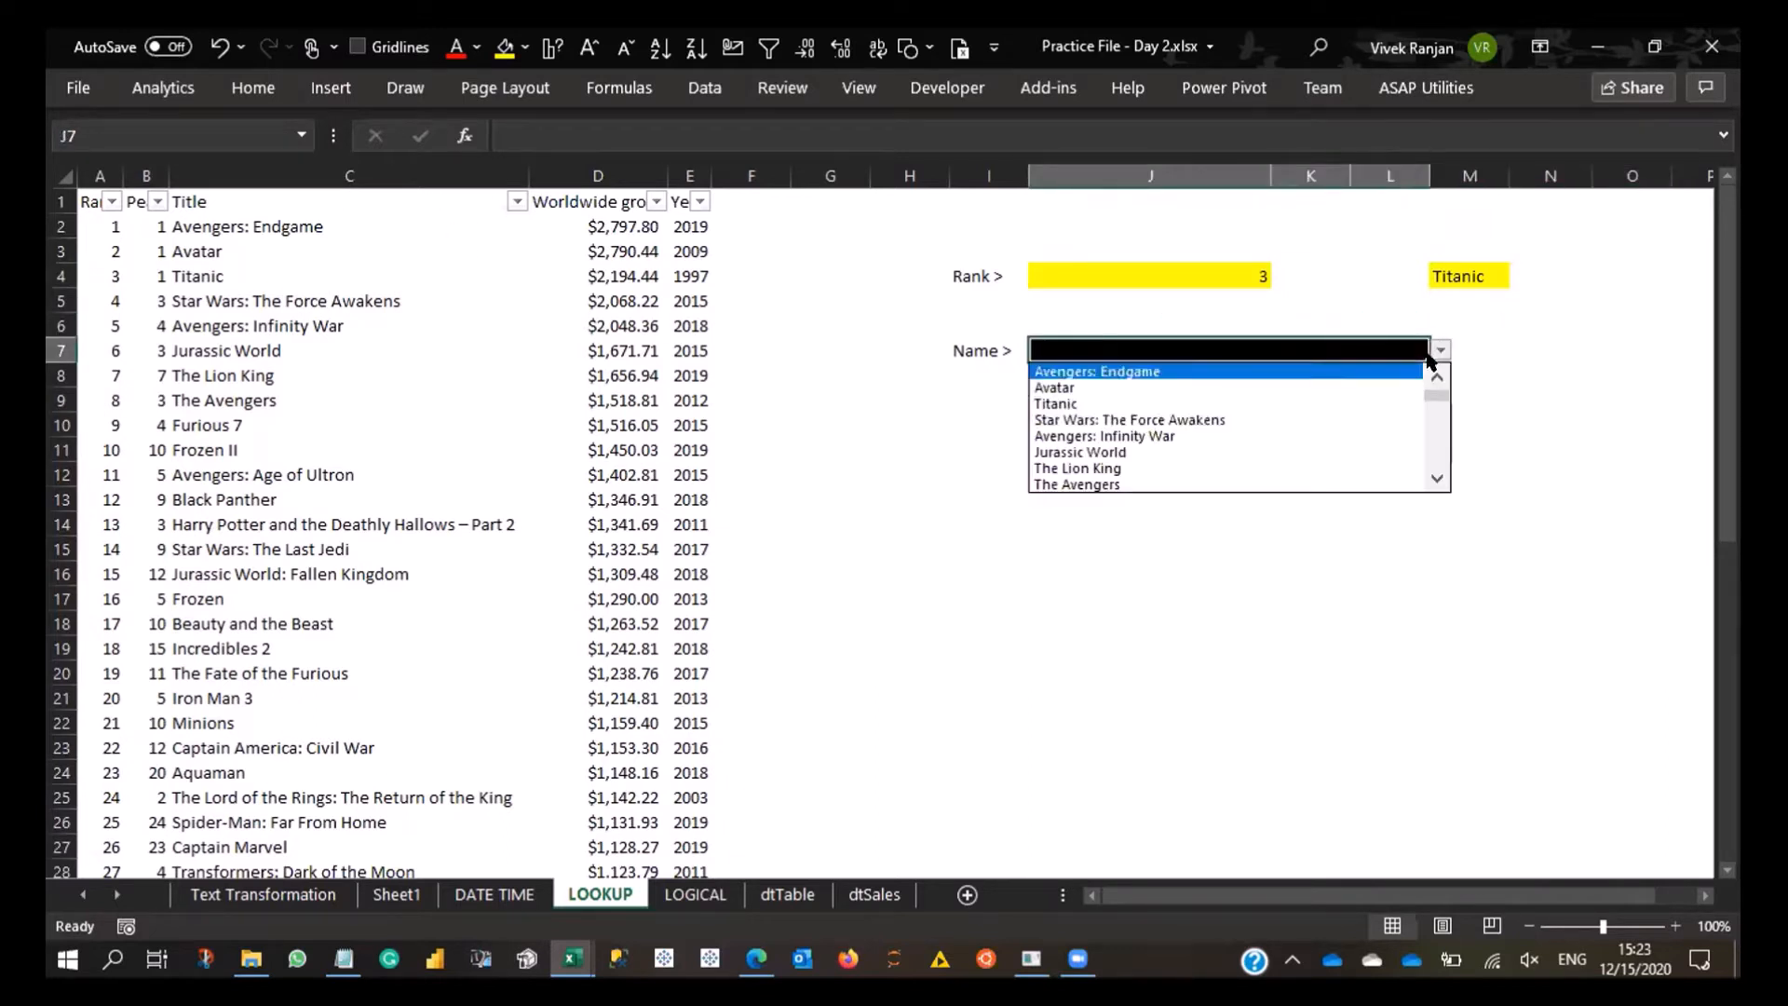
left_click(1243, 421)
left_click(1511, 342)
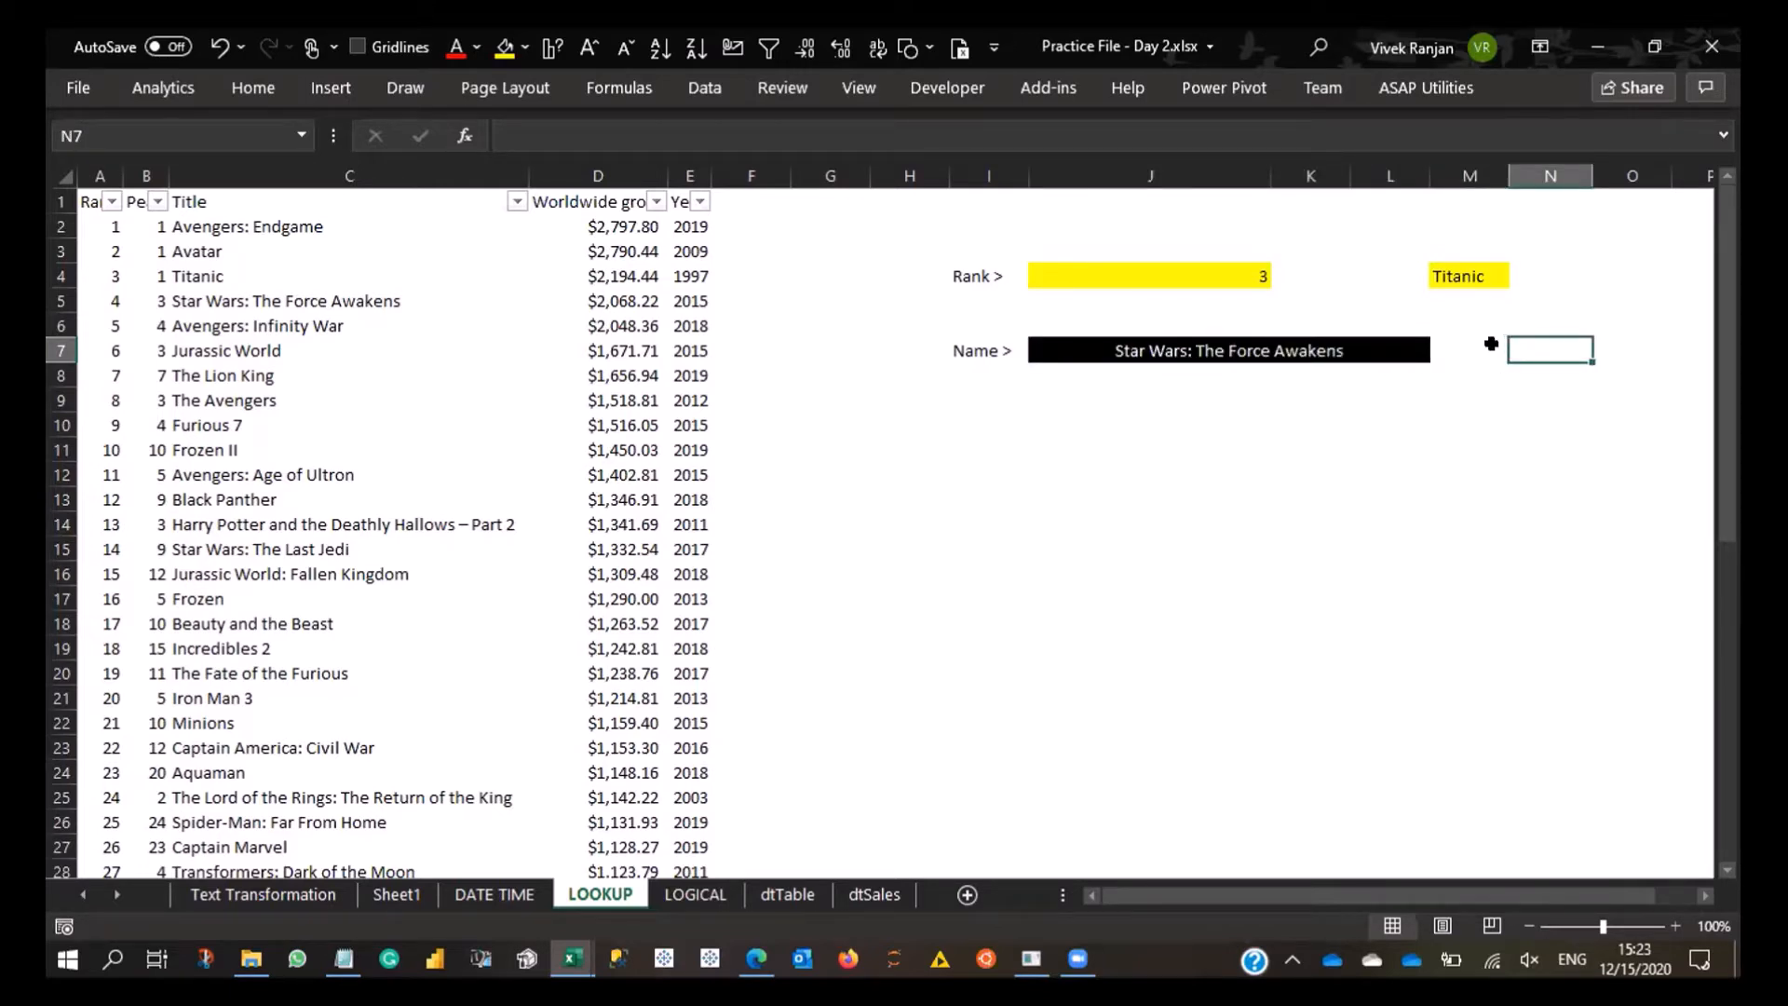
- Set the film name in J7 to Frozen II and leave the cell
left_click(1490, 342)
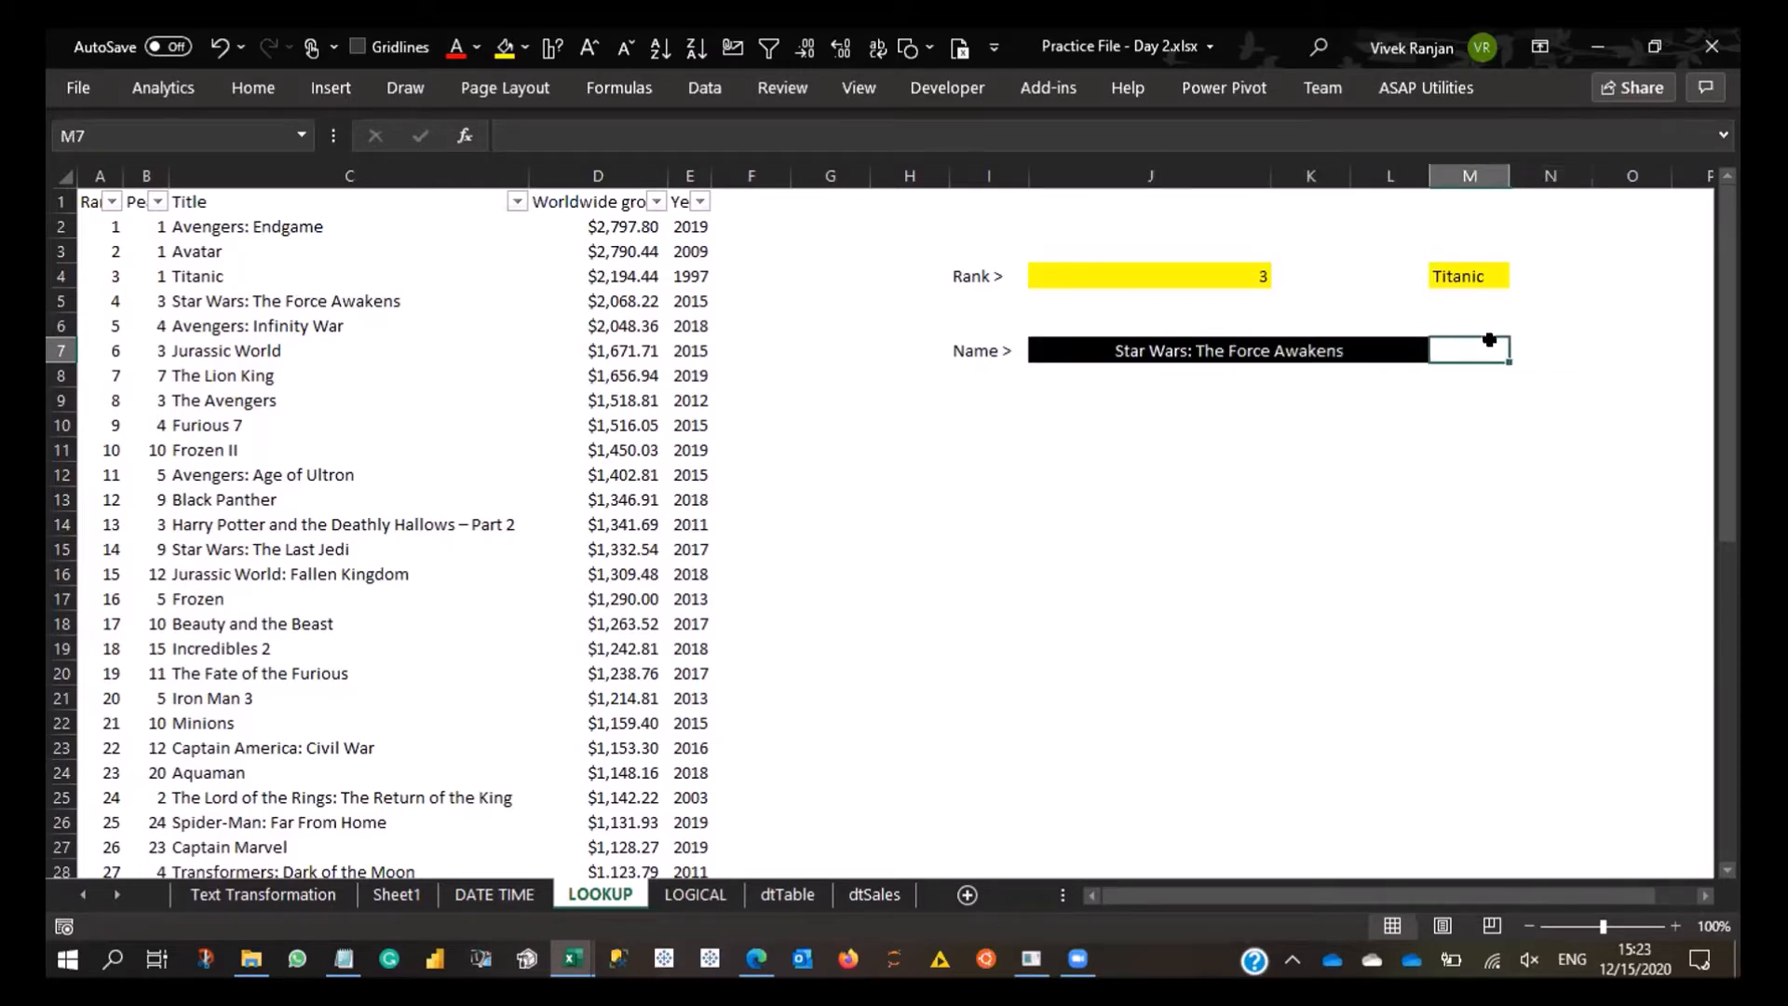
left_click(1427, 354)
left_click(1439, 352)
left_click(1311, 473)
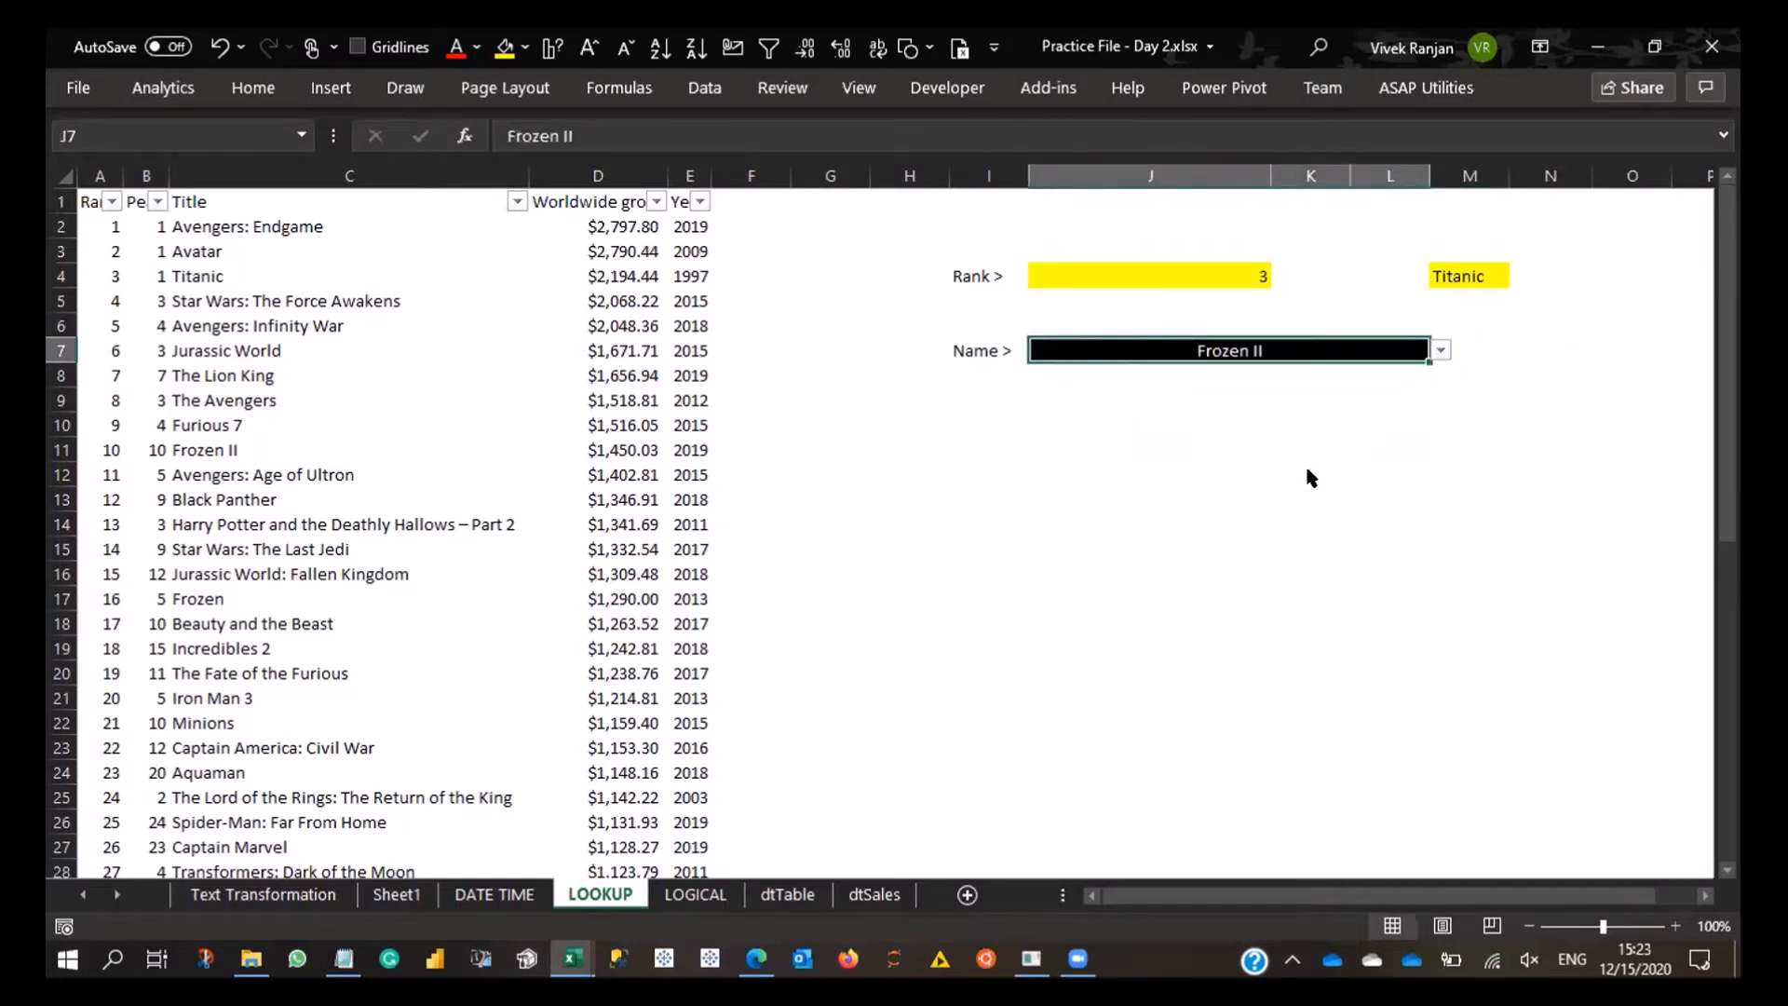
left_click(1510, 343)
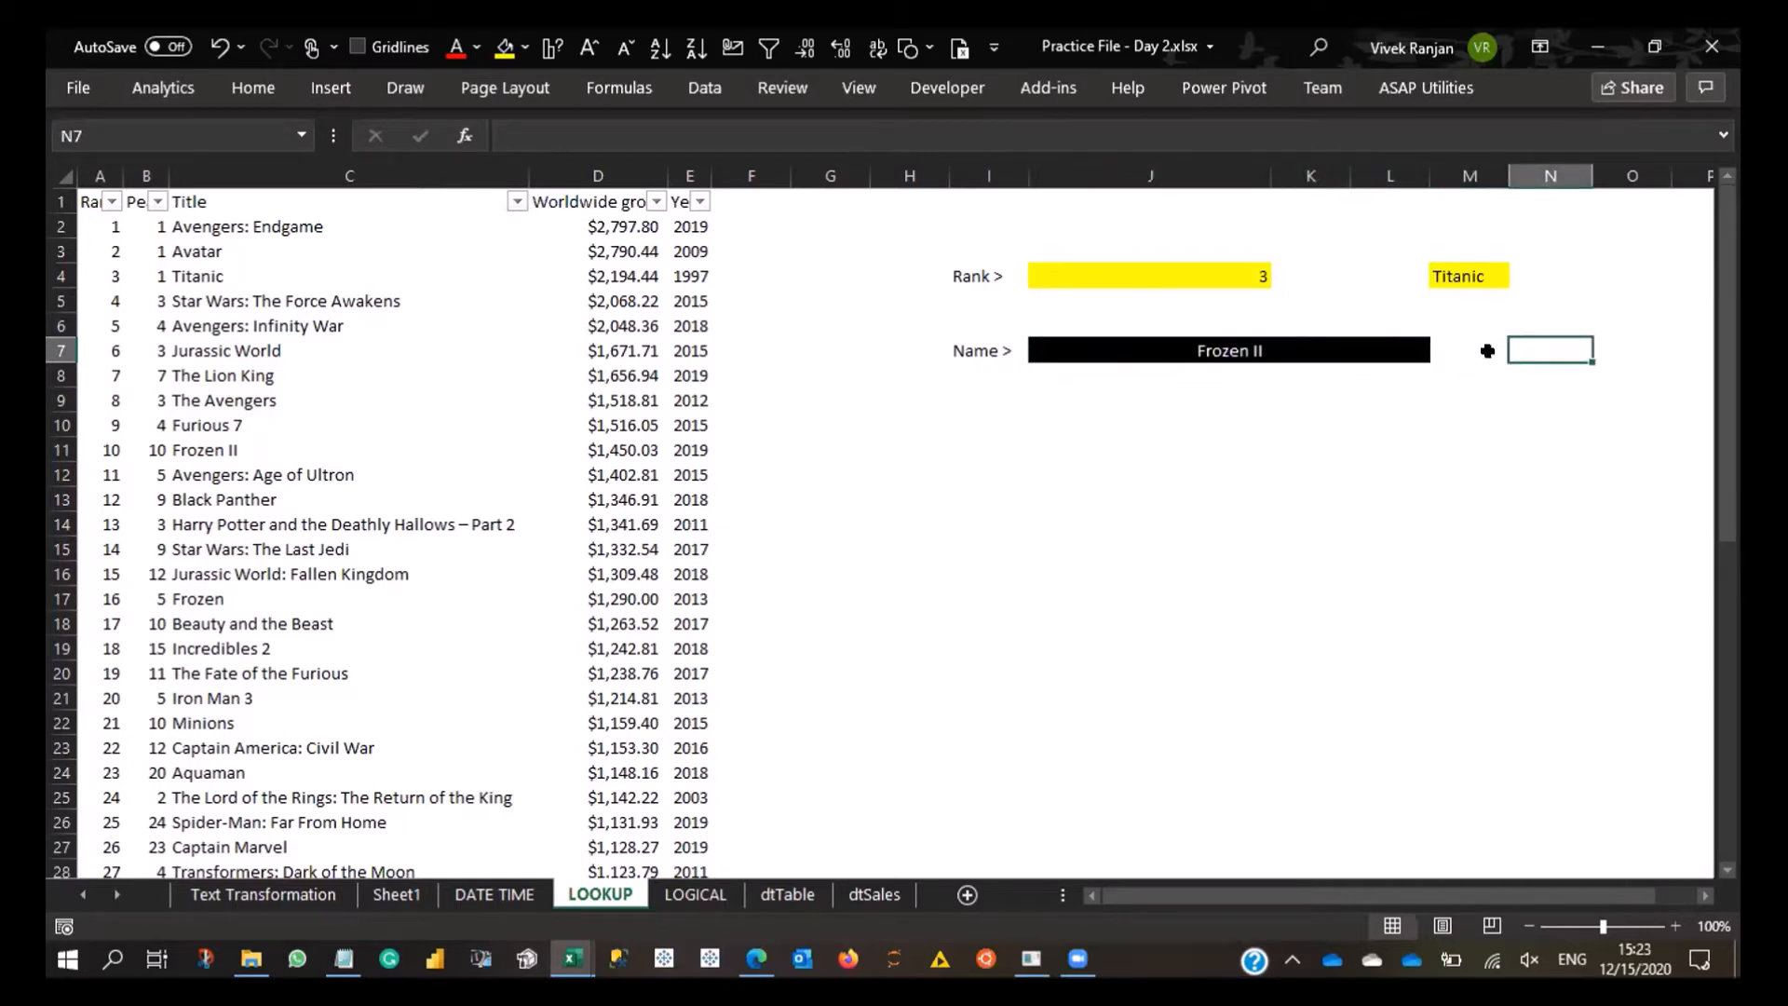
- Enter 10 in N7 as the rank for Frozen II
left_click(108, 454)
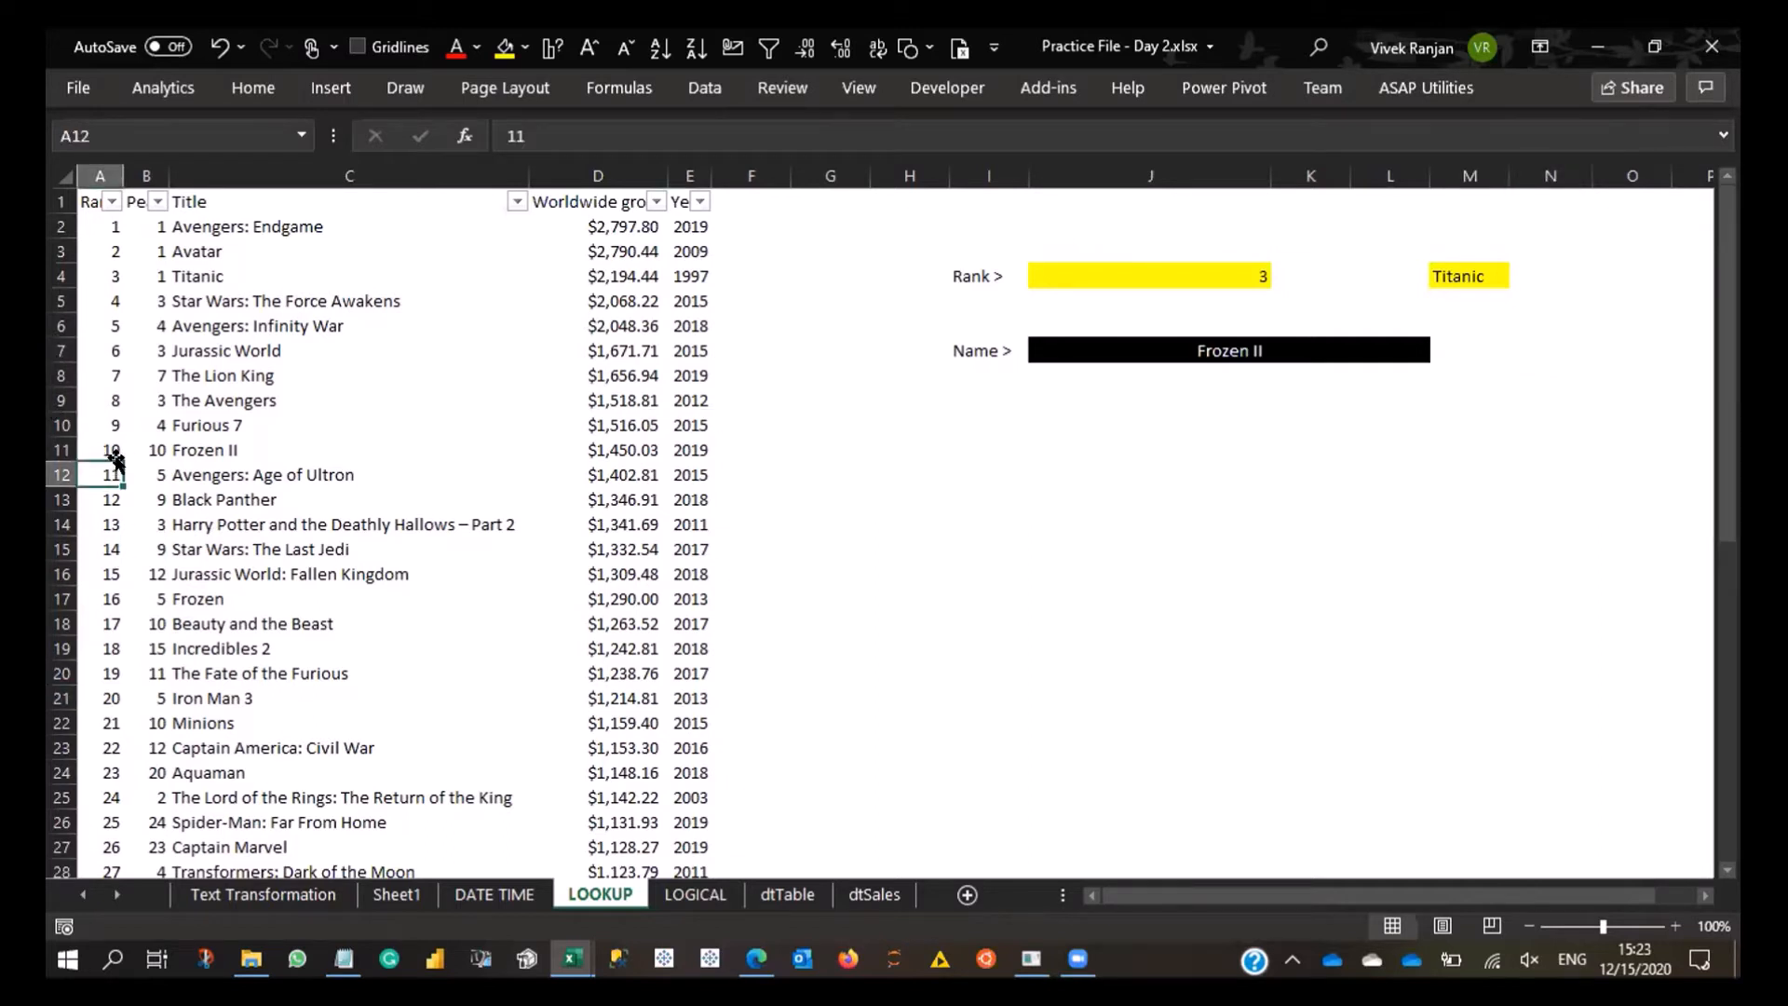
left_click(1527, 352)
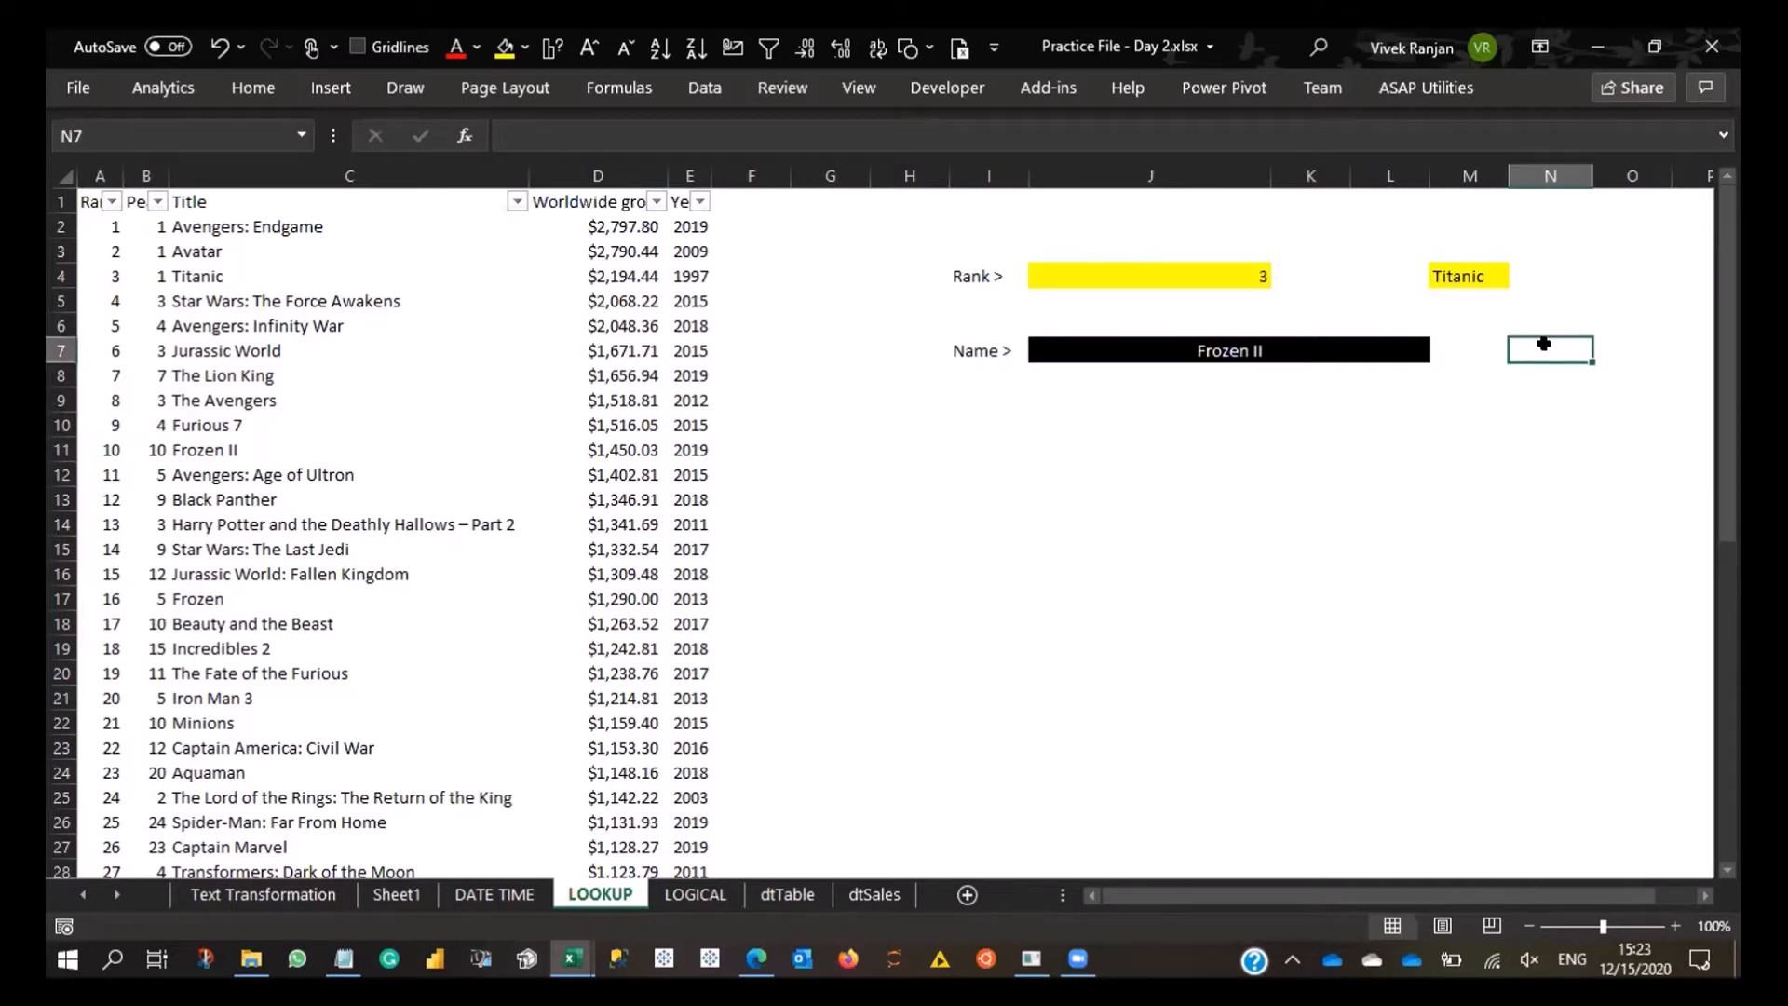
type("10")
key("Return")
key("Up")
- Clear the XLOOKUP title formula in M4
key("Up")
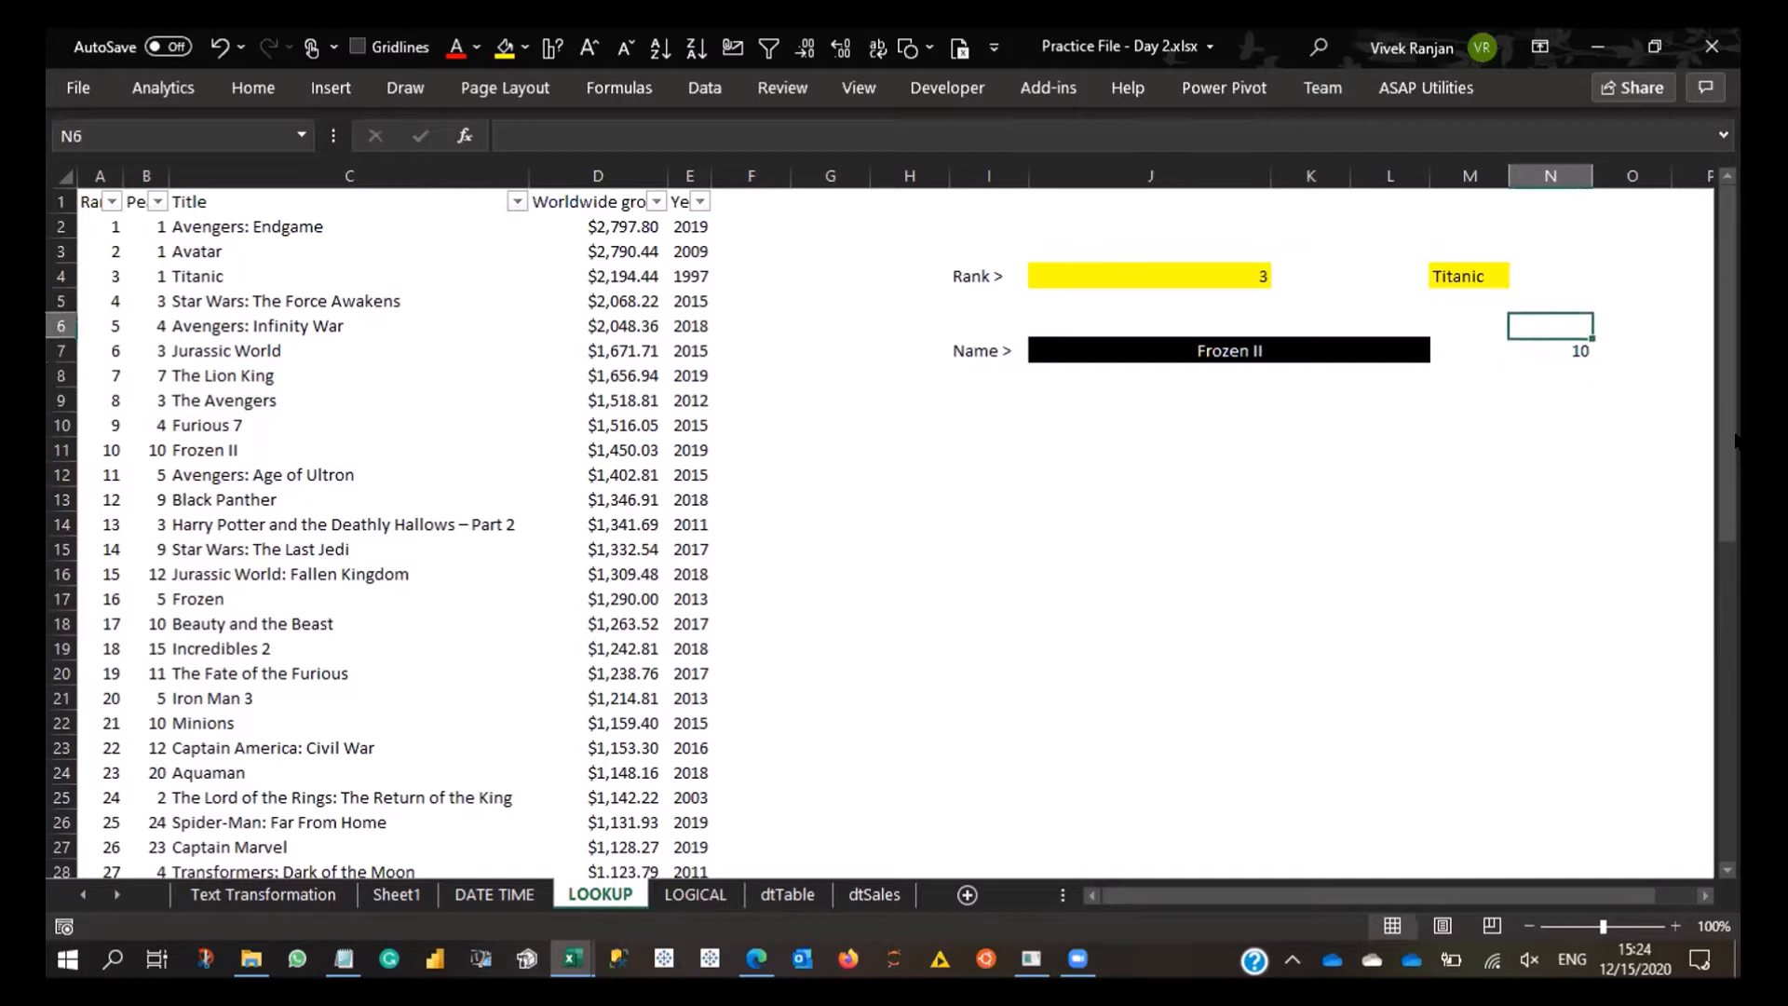
key("Up")
key("Left")
key("Up")
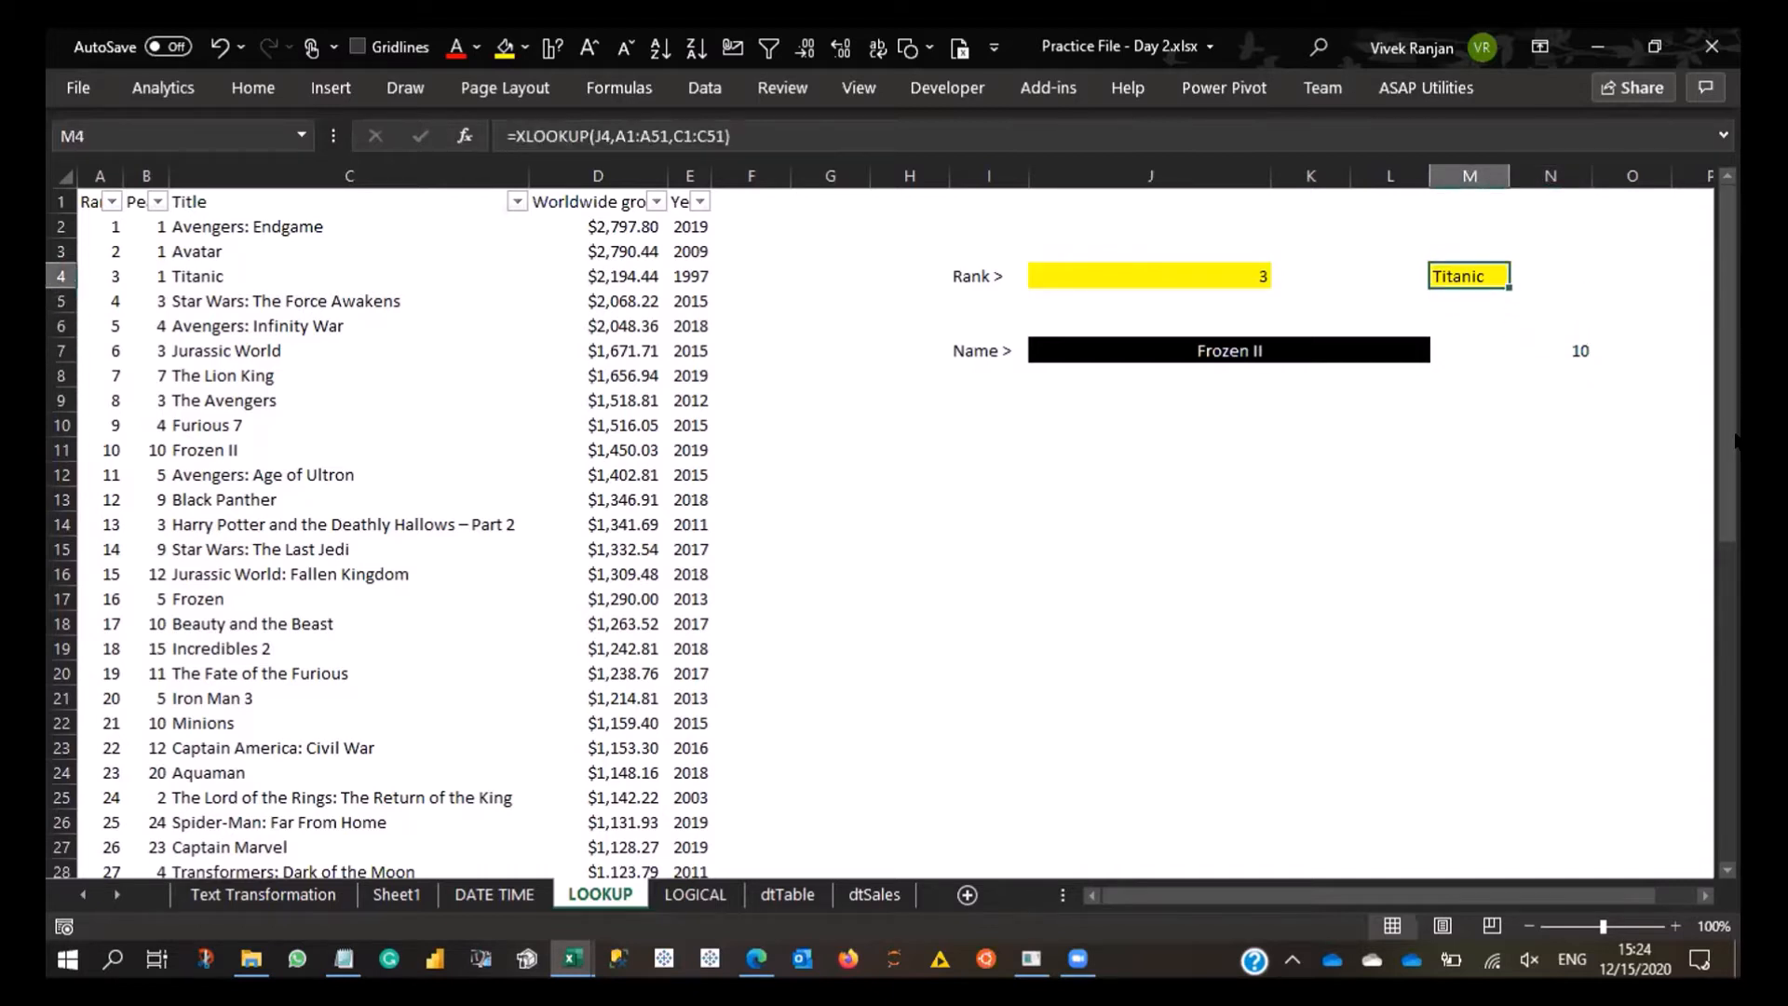
key("Delete")
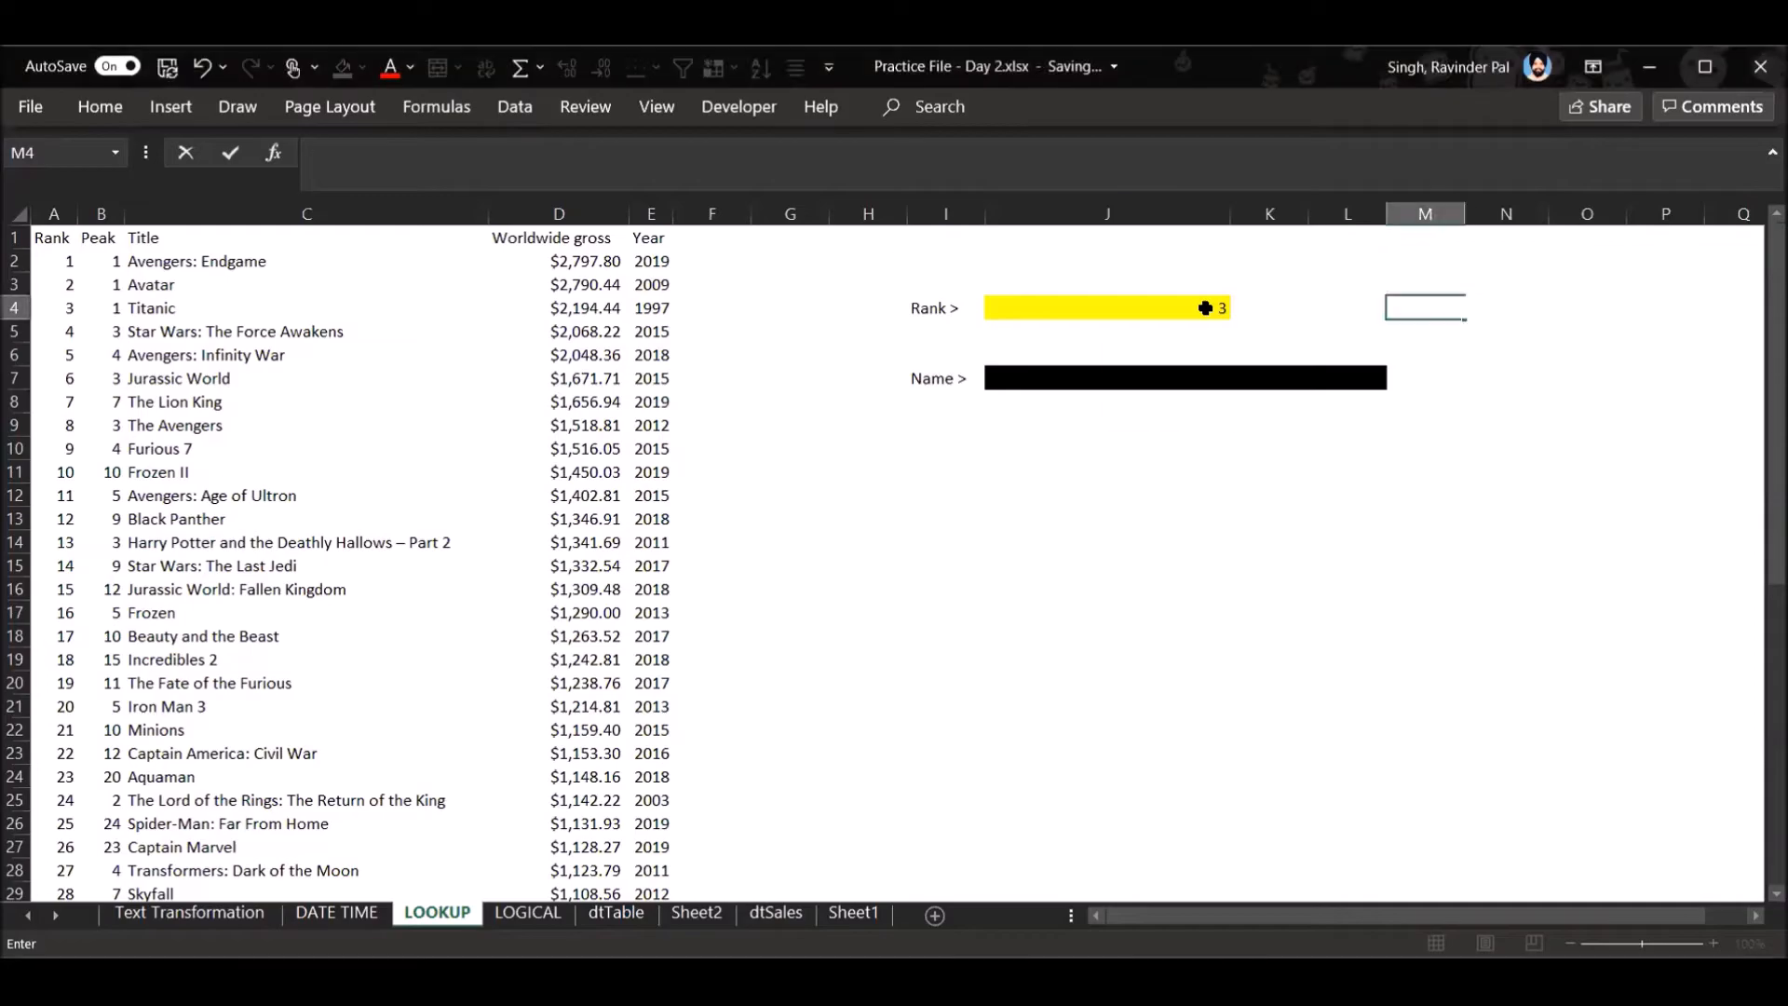
- Clear the rank input in J4 and leave the cell
left_click(1206, 307)
key("Delete")
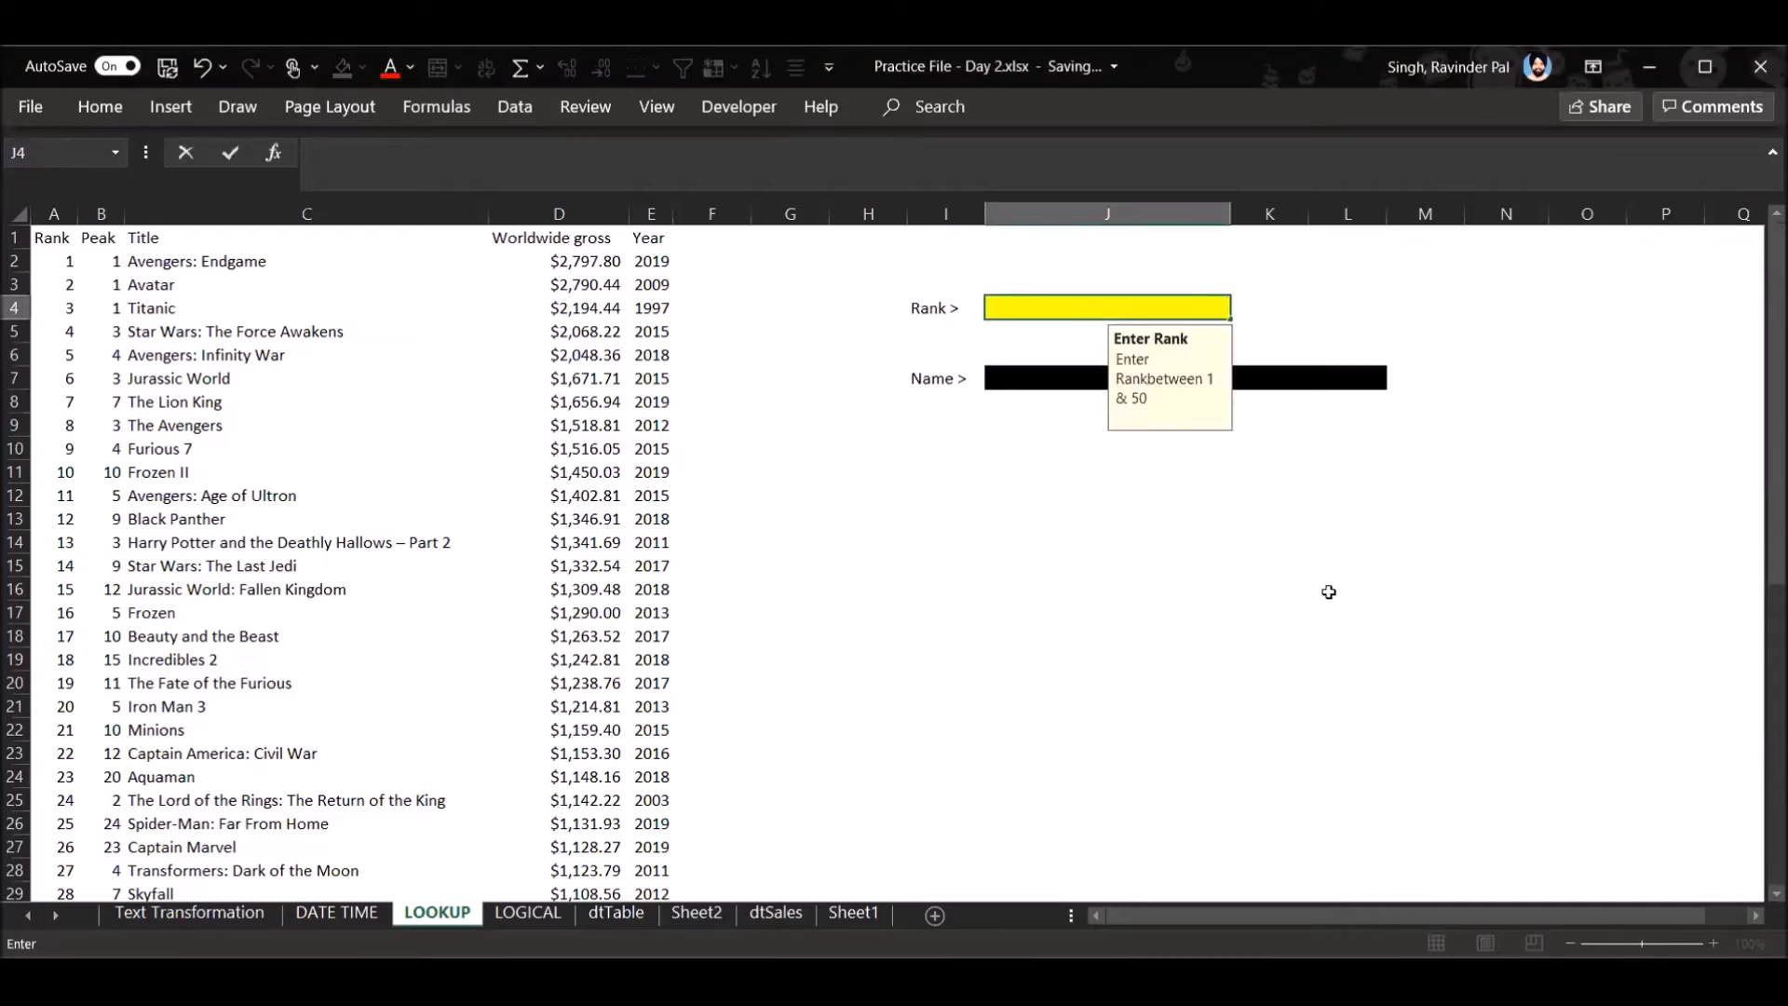
left_click(1329, 591)
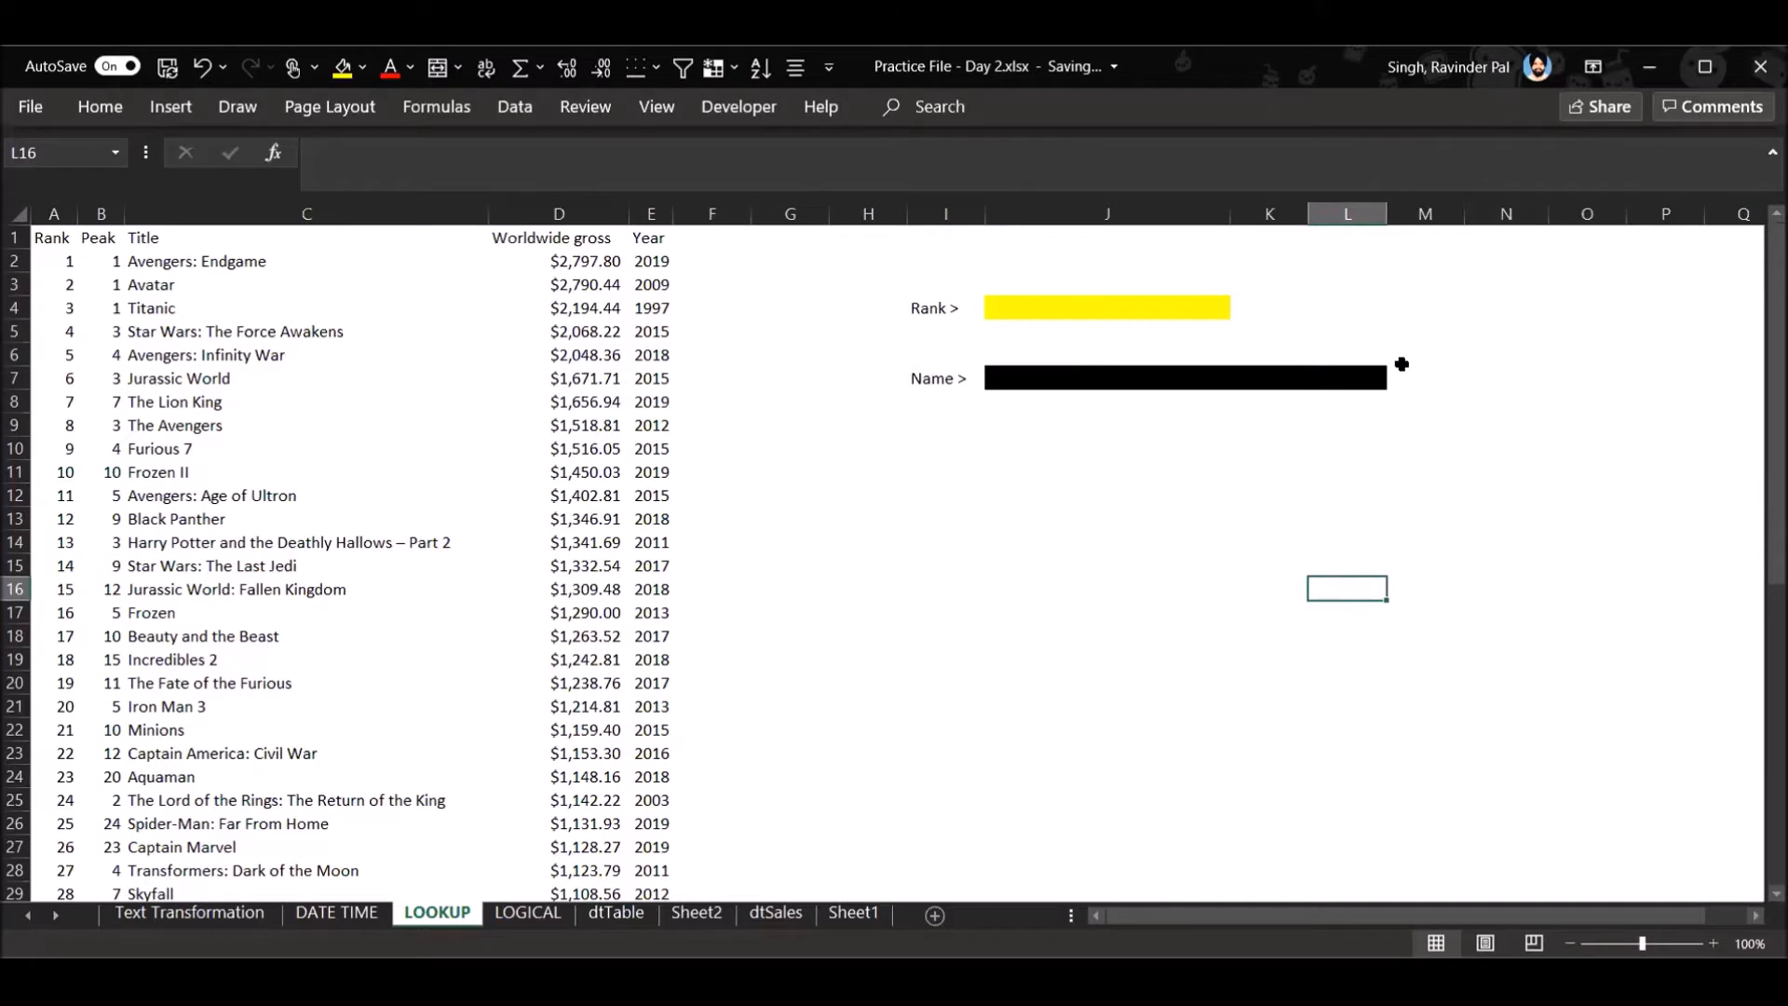
left_click(1467, 304)
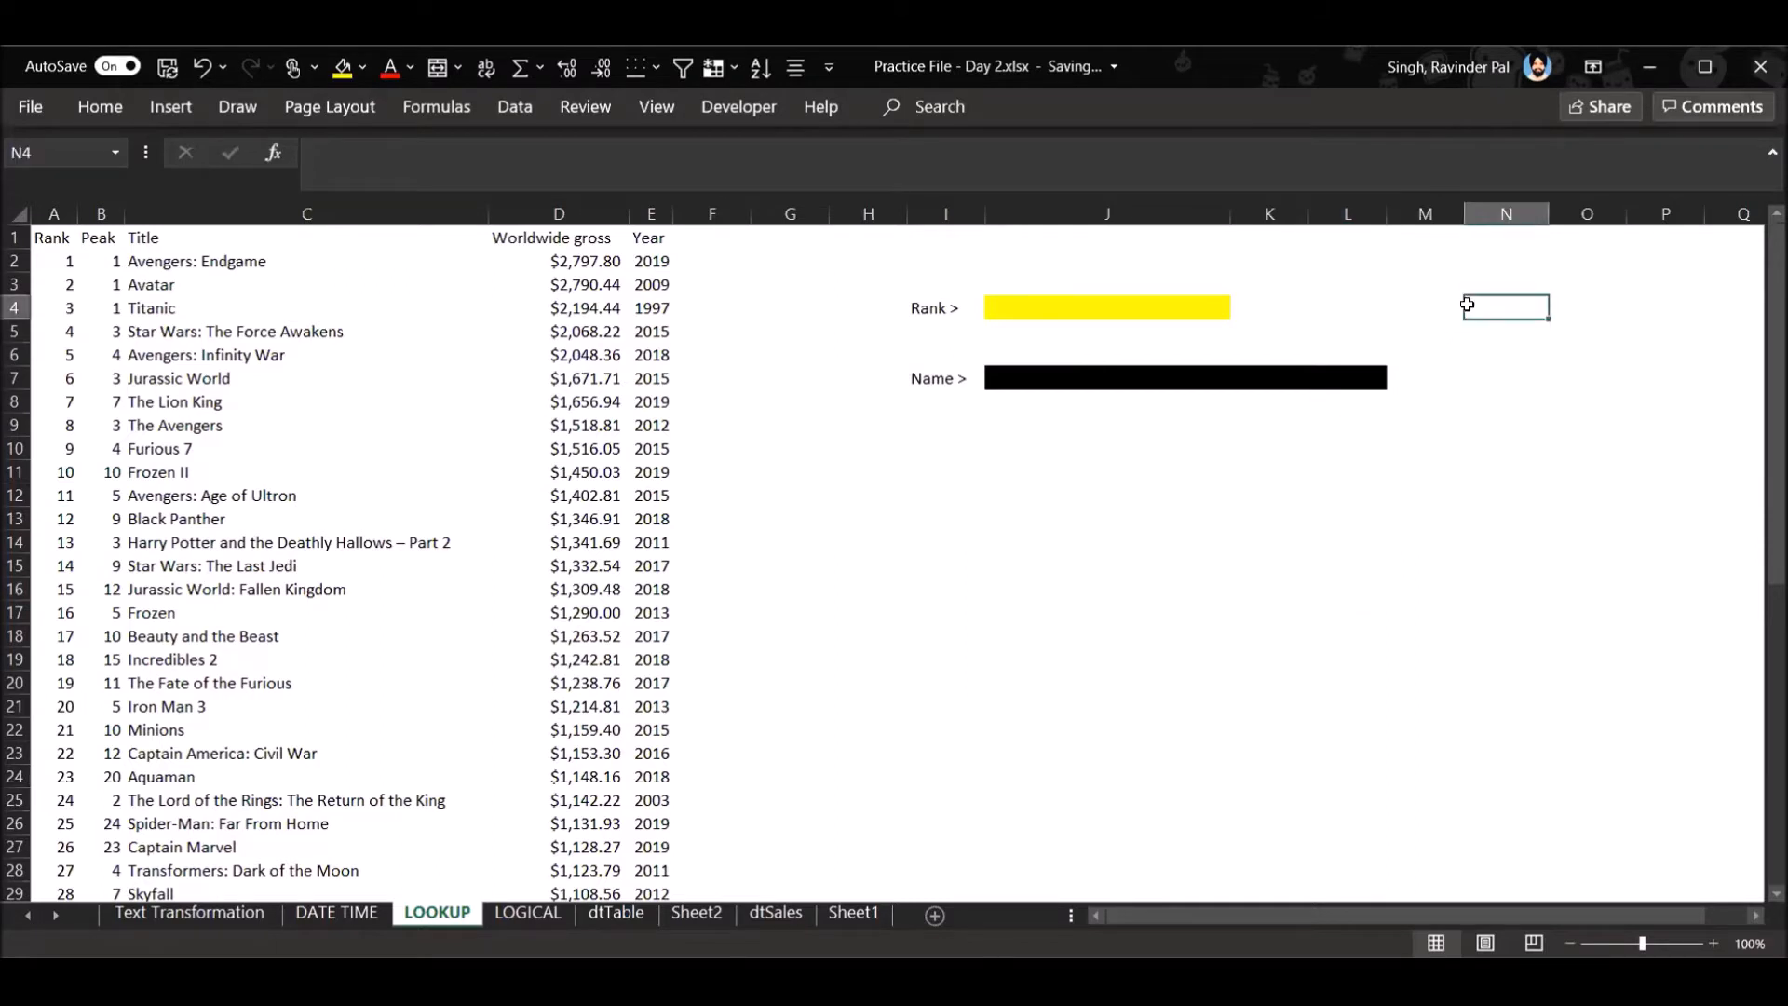
type("=")
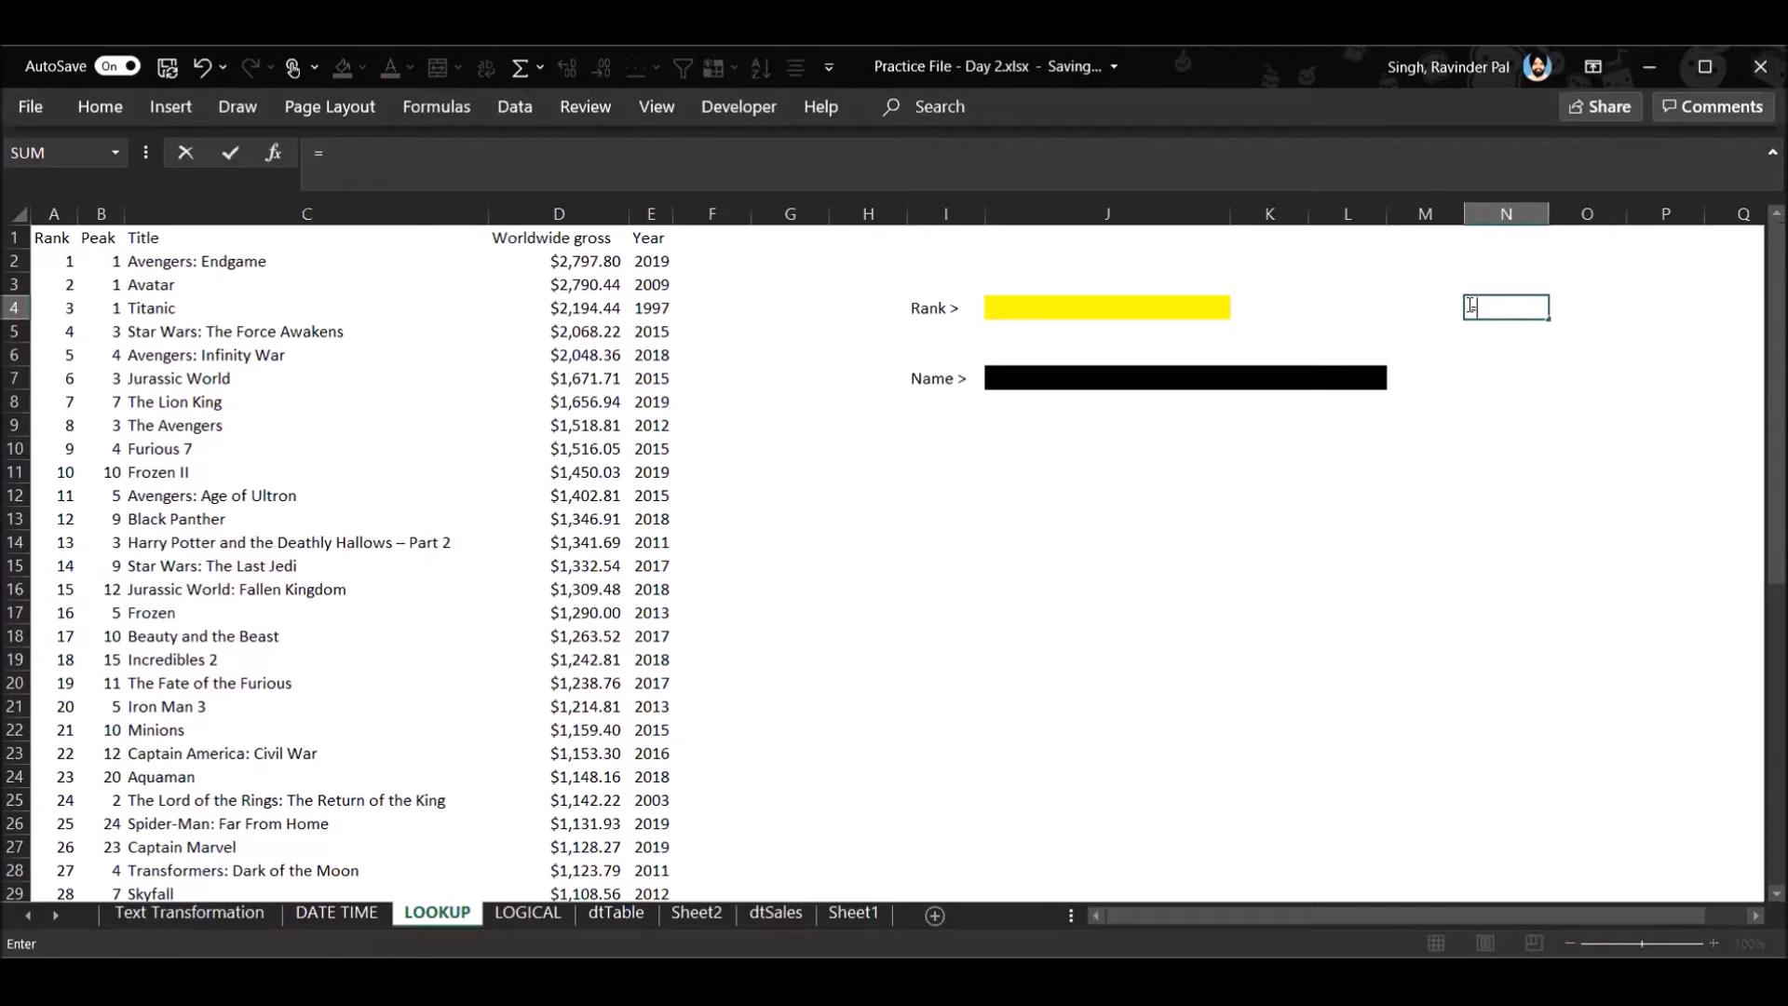
type("xl")
key("Tab")
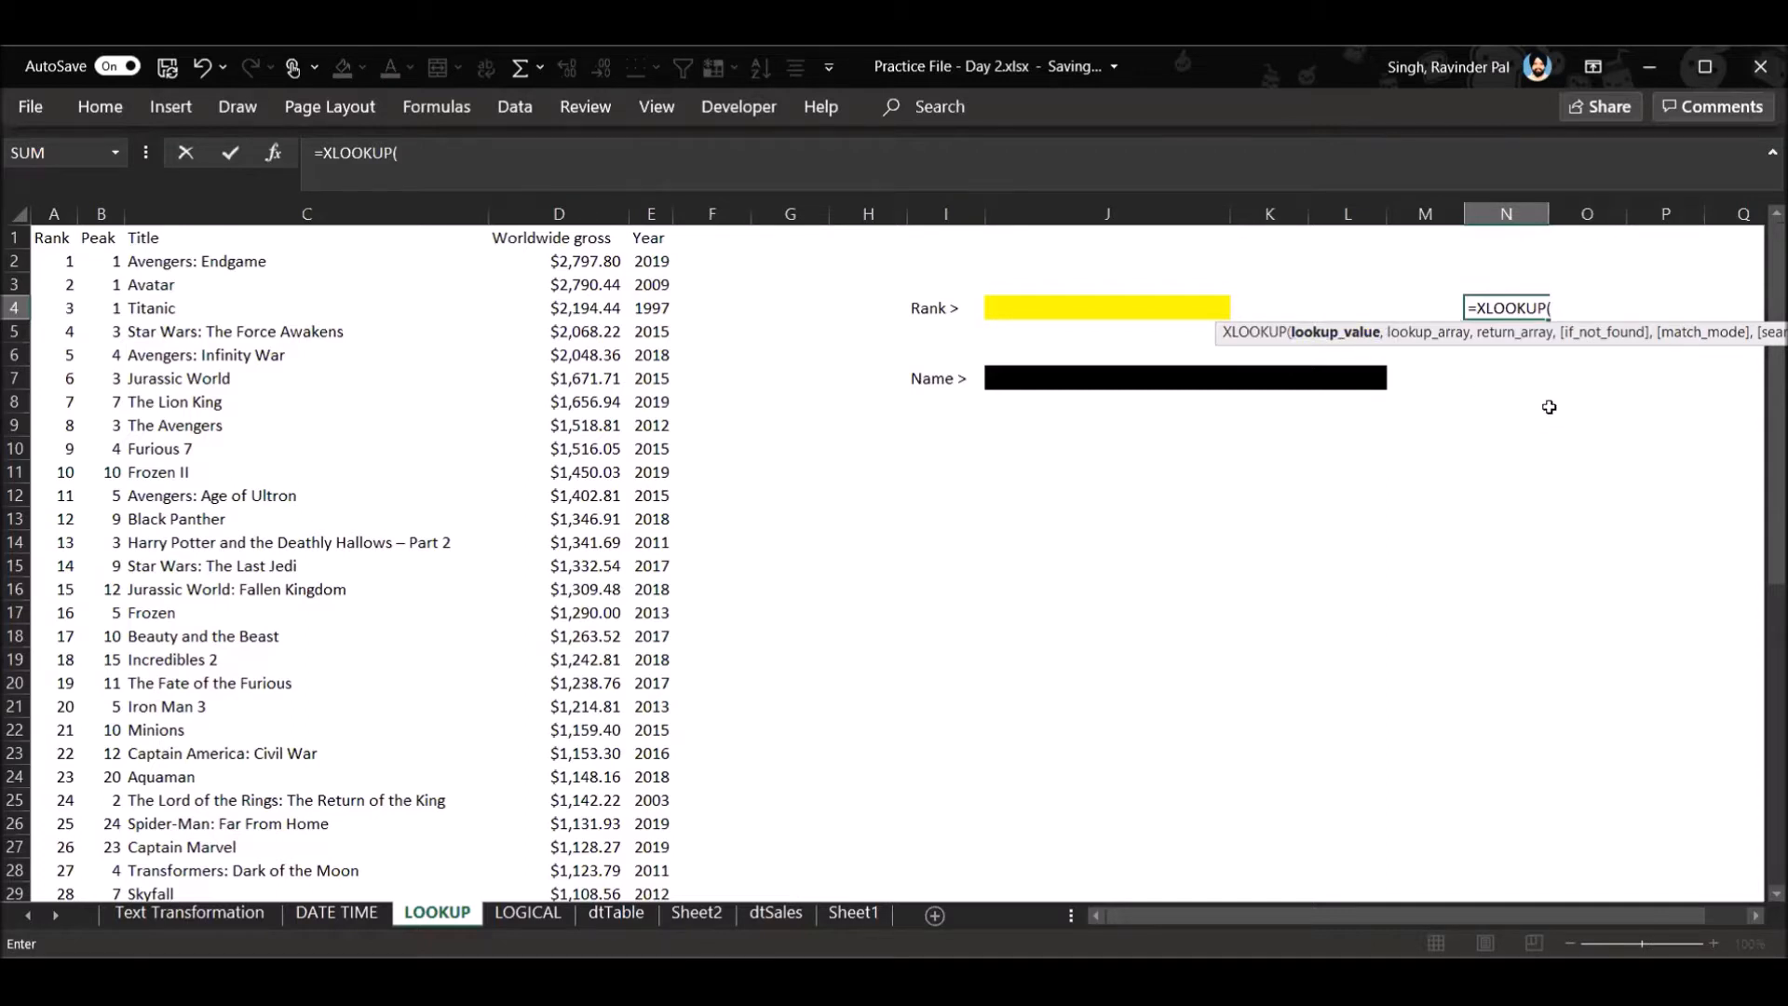
key("Escape")
- Set the rank in J4 to 45
left_click(1207, 326)
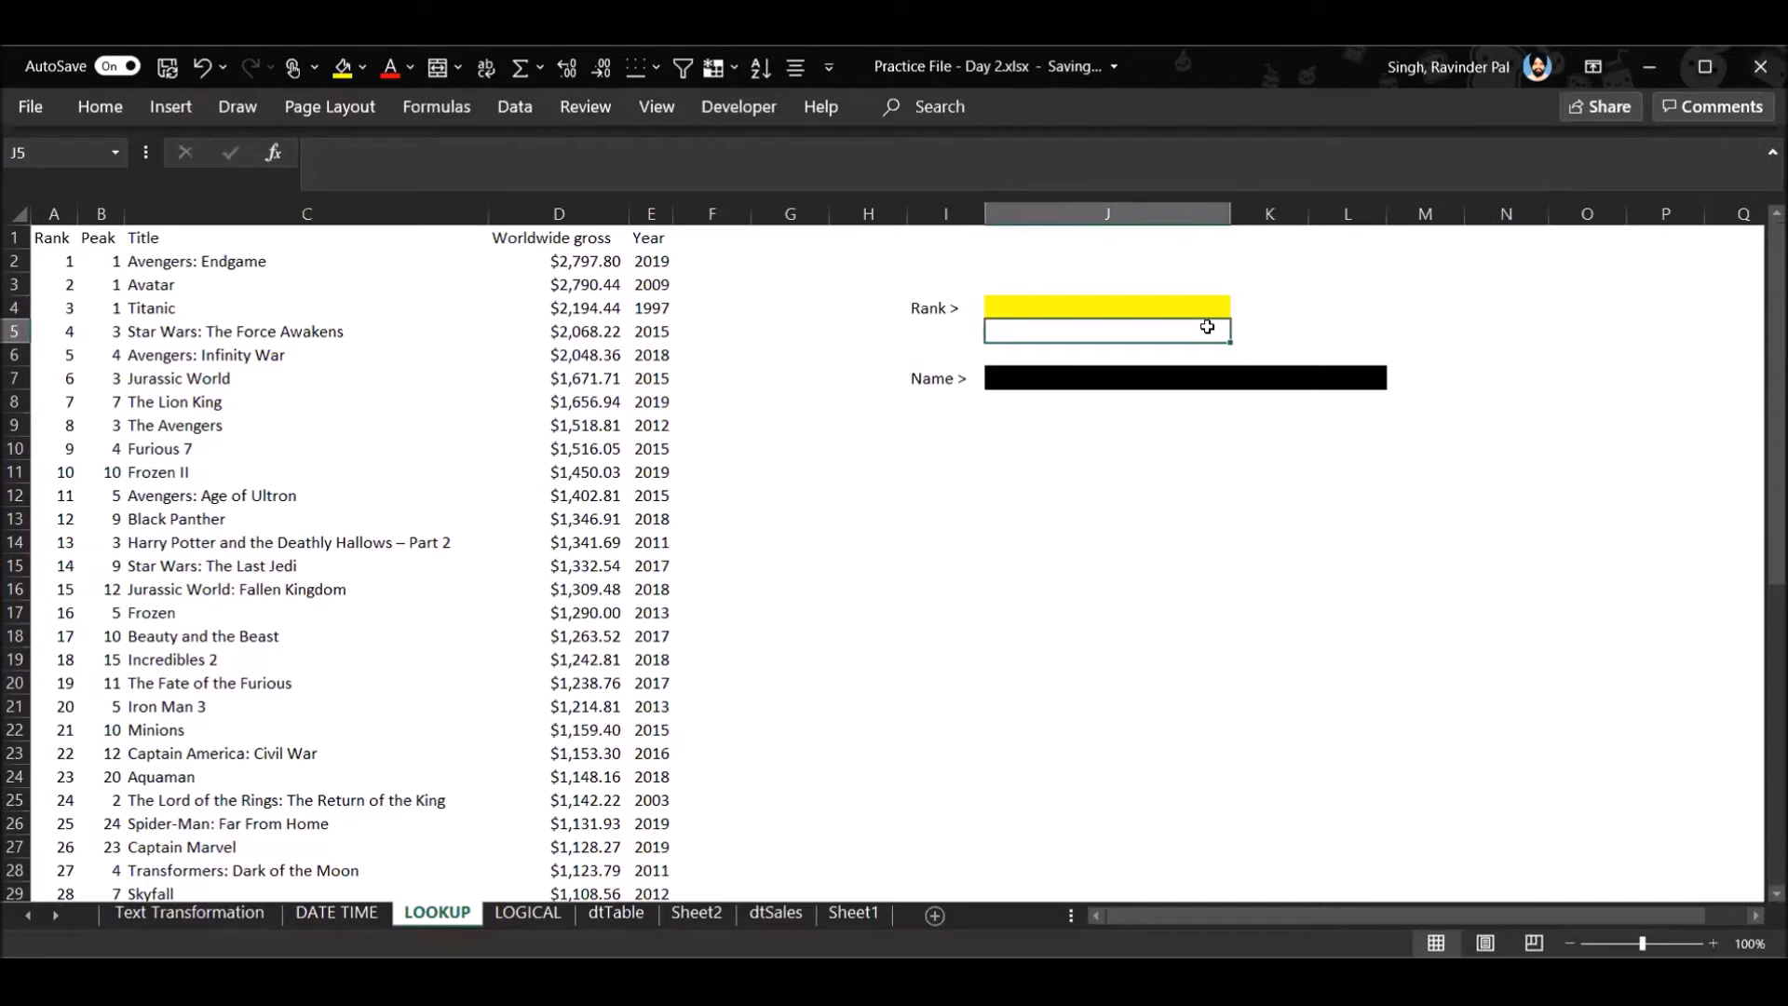
left_click(1200, 306)
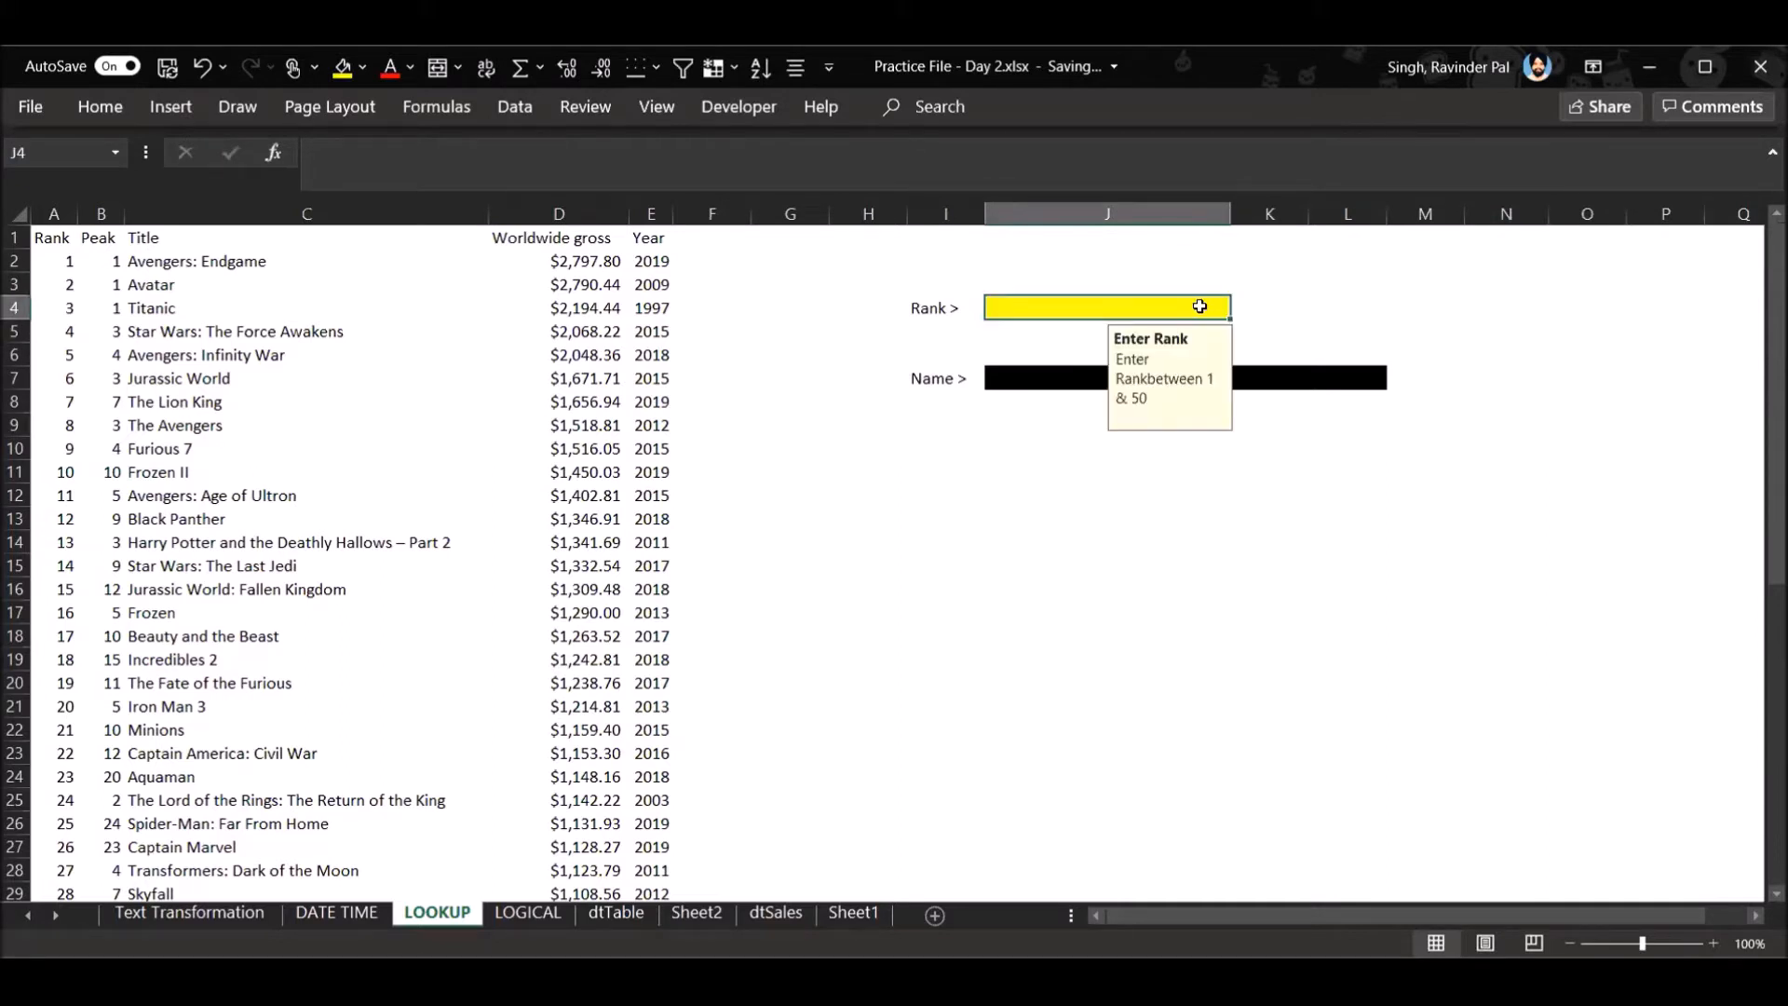
type("45")
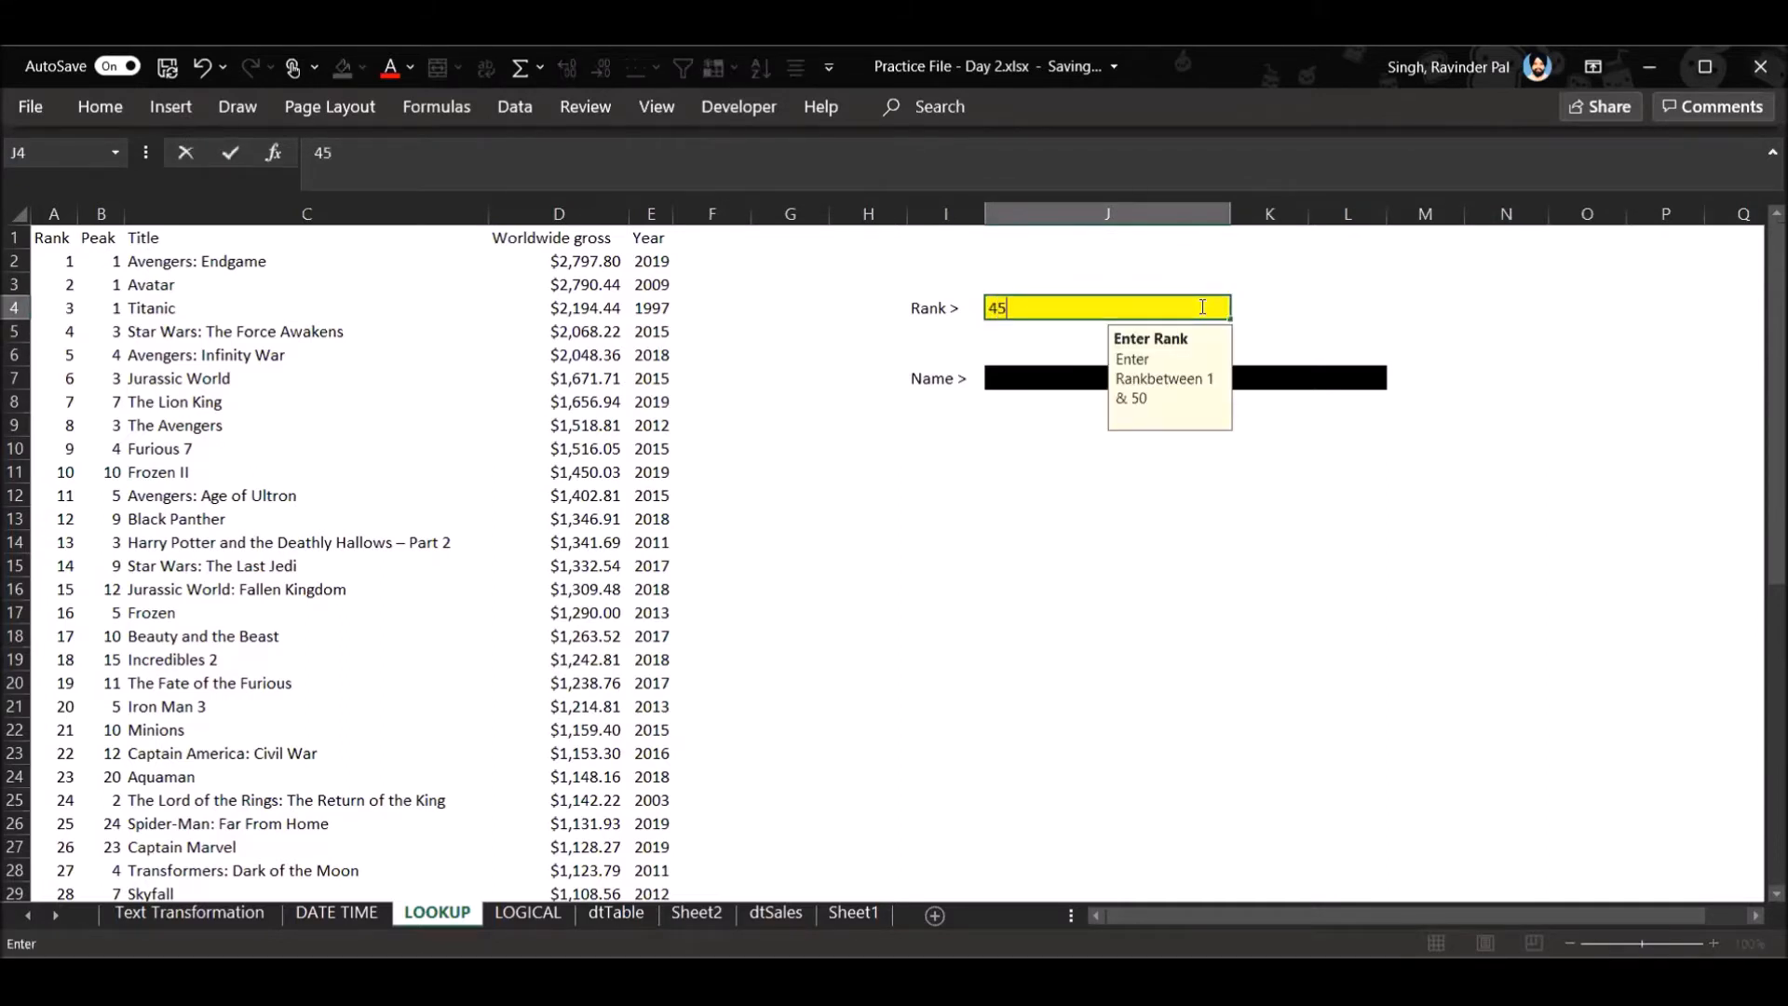
left_click(1532, 517)
- Enter =XLOOKUP(J4,A:A,C:C) in N4 to return the film title for the rank in J4
left_click(1519, 305)
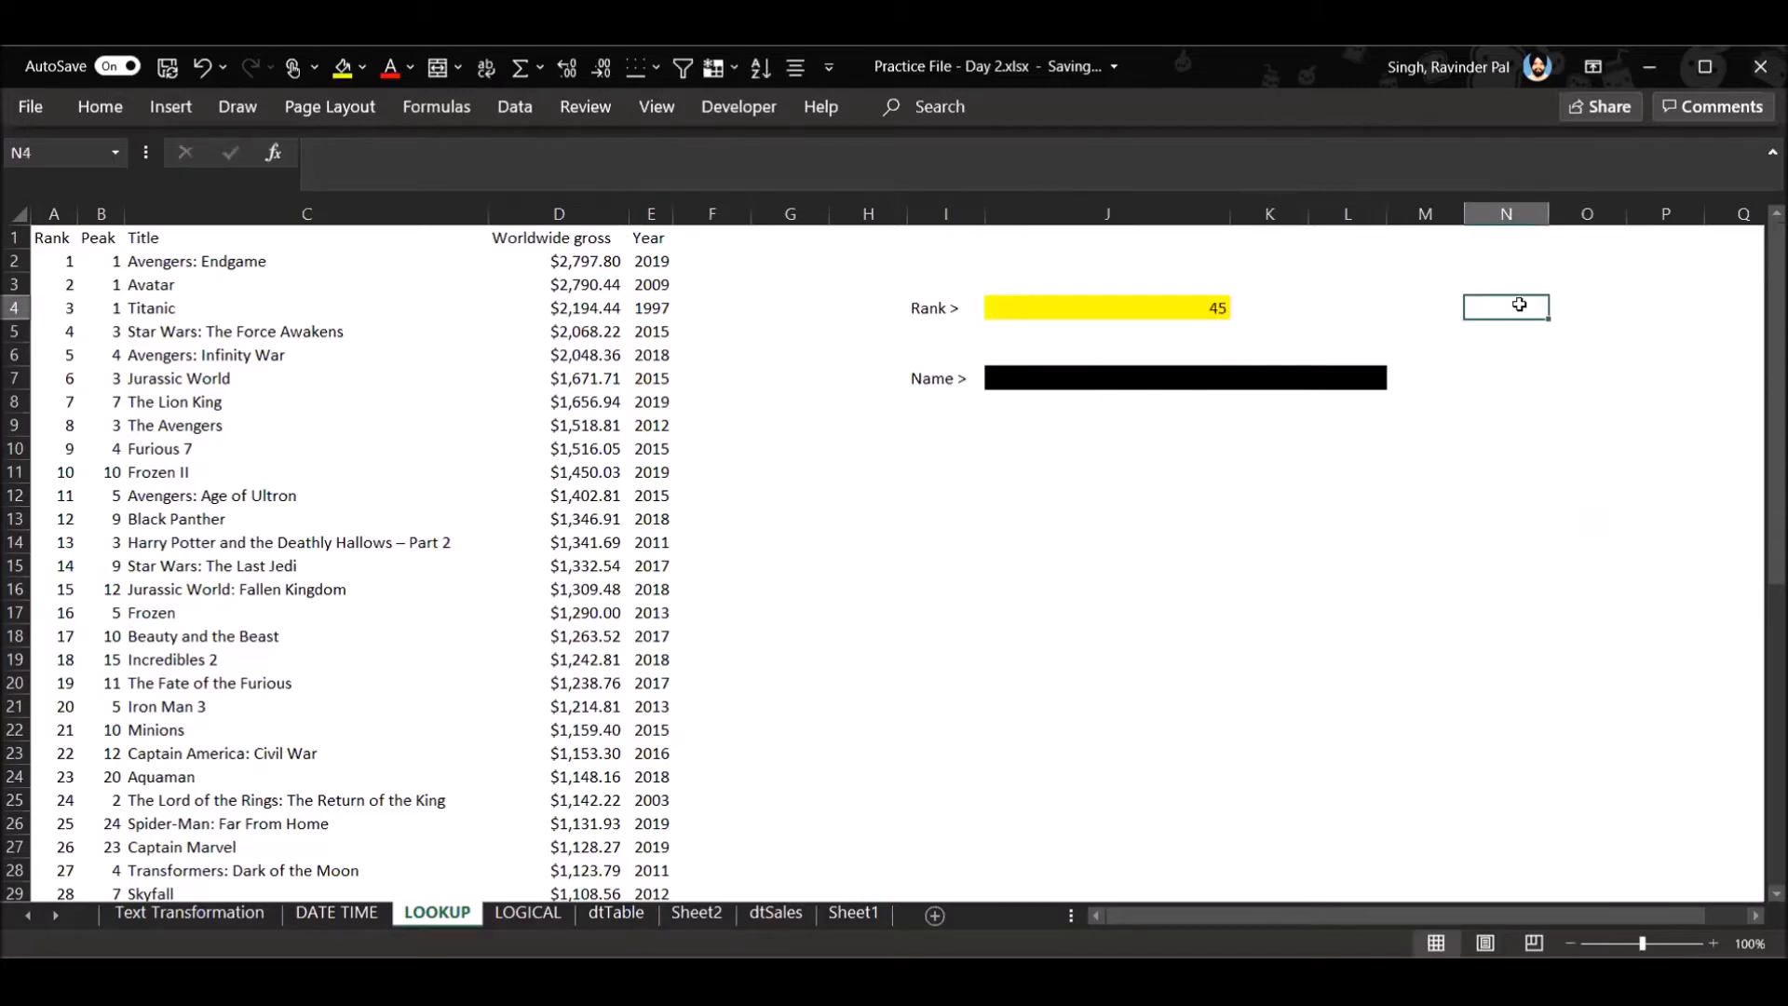
type("=")
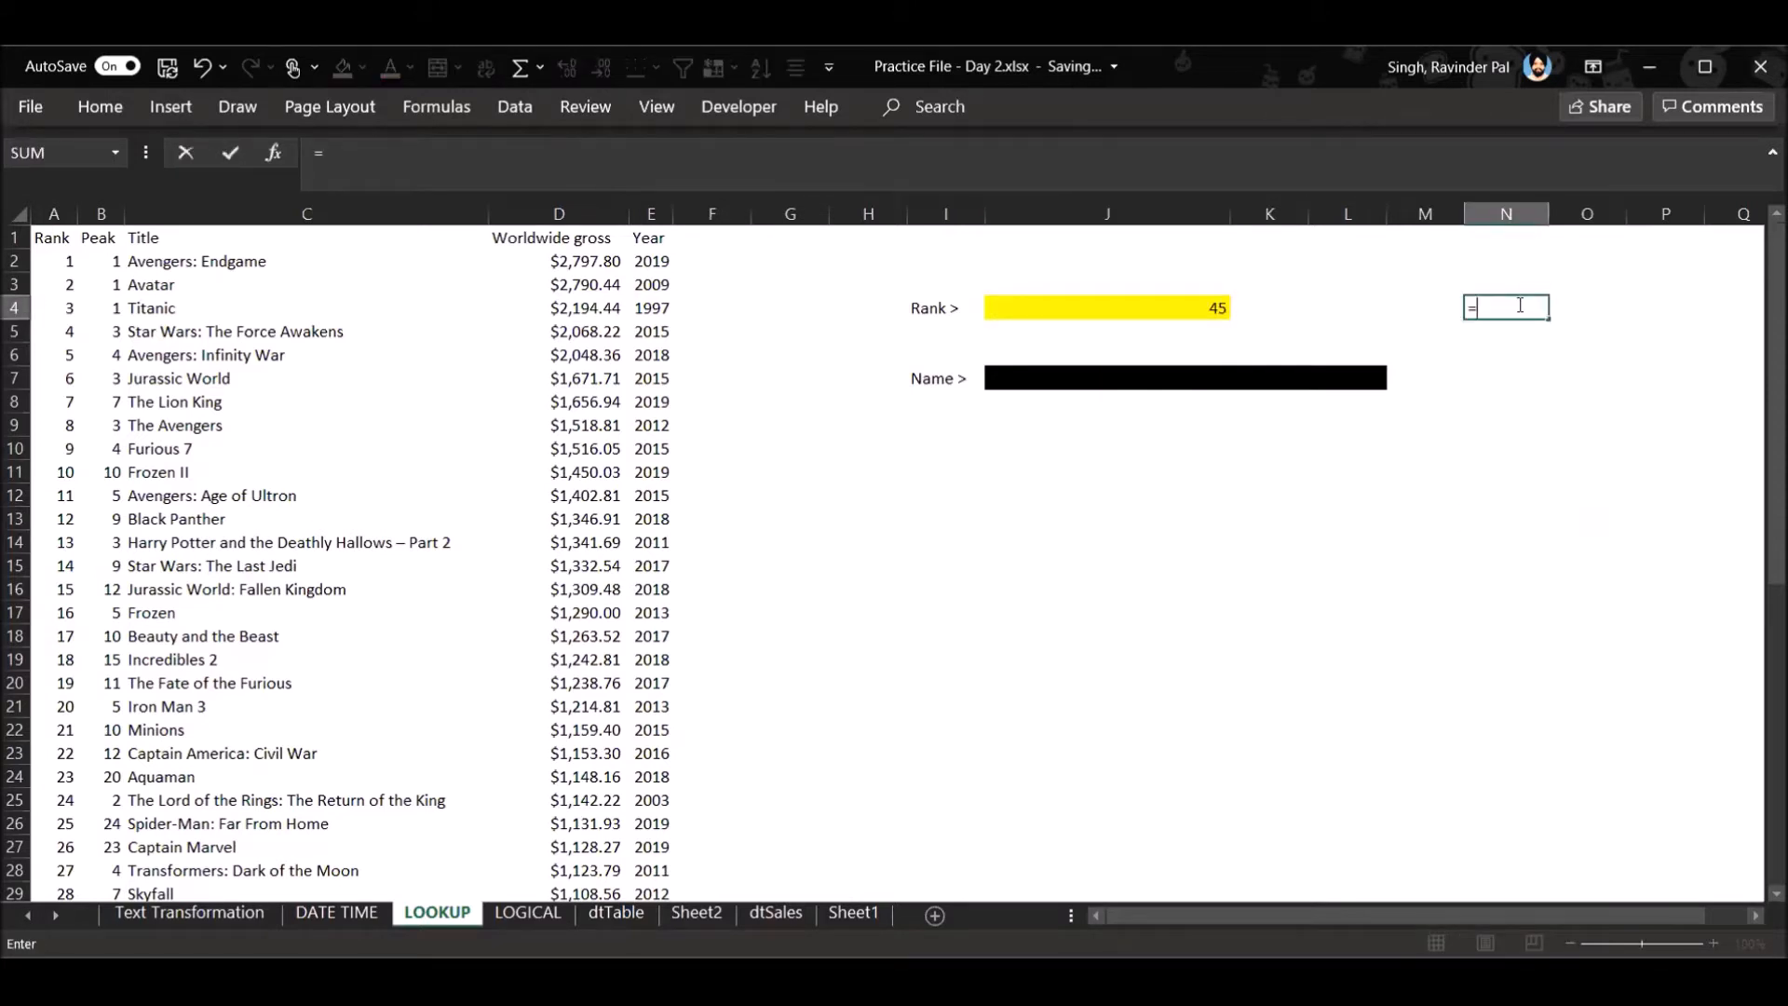
type("xl")
key("Tab")
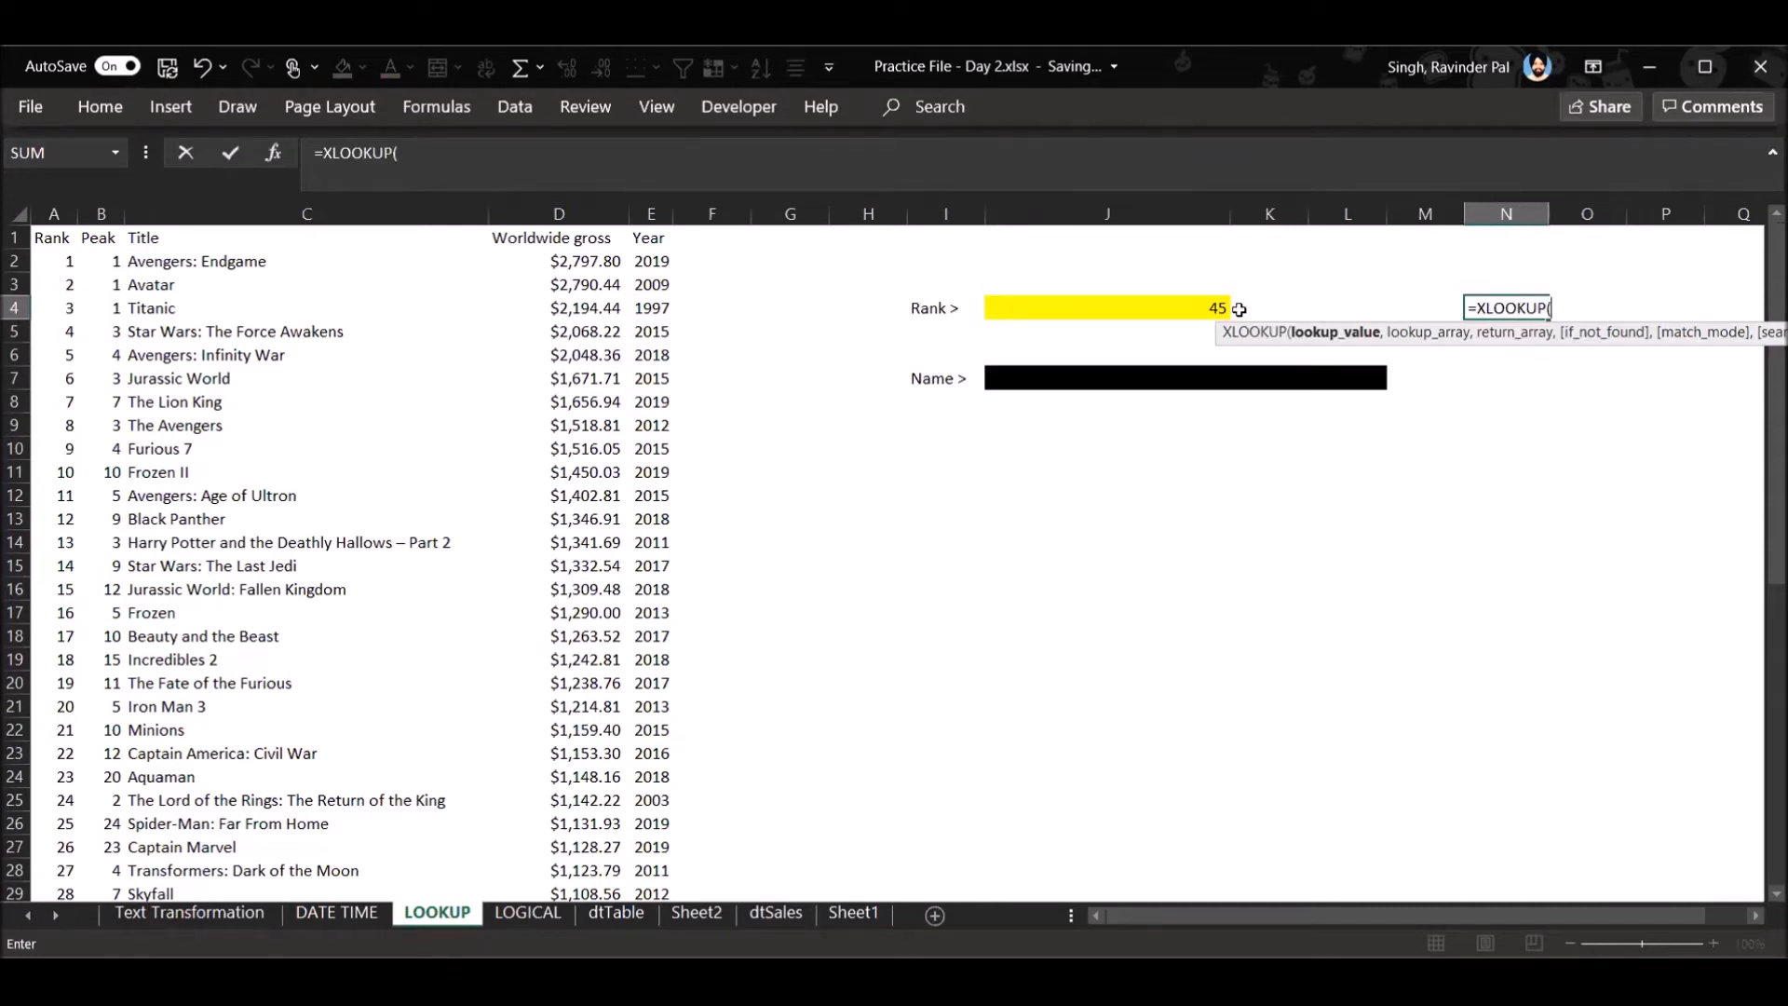
left_click(1199, 308)
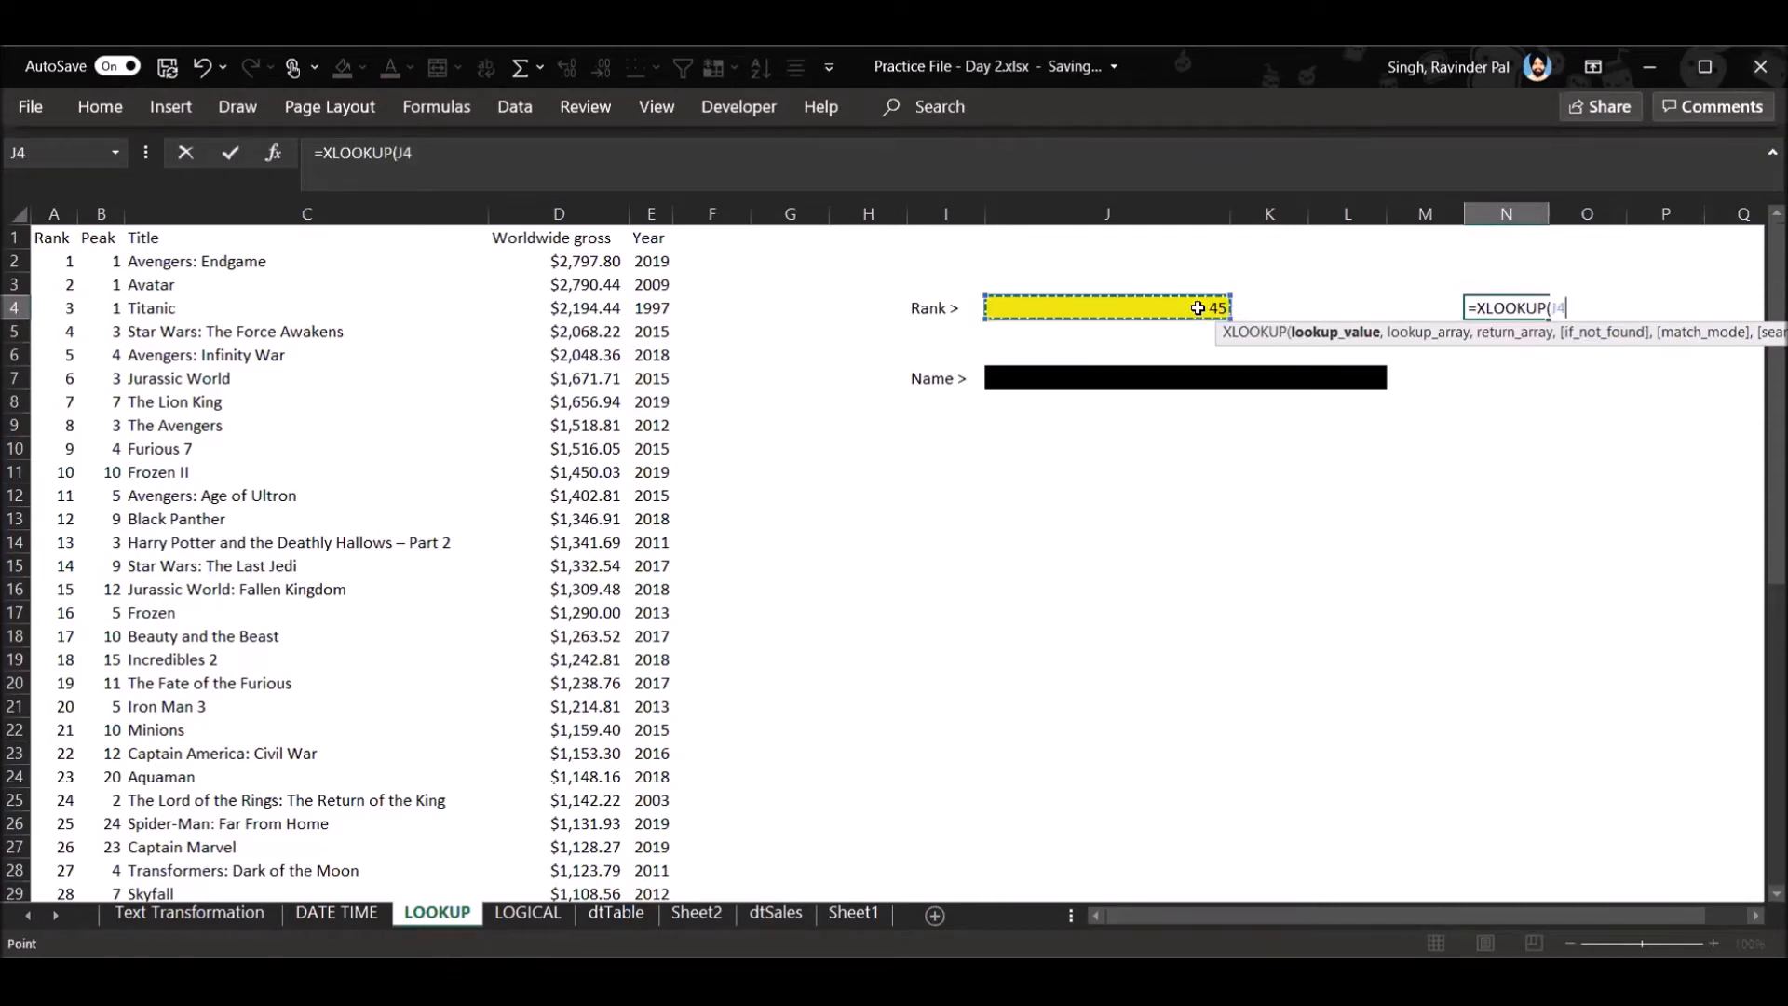
type(",")
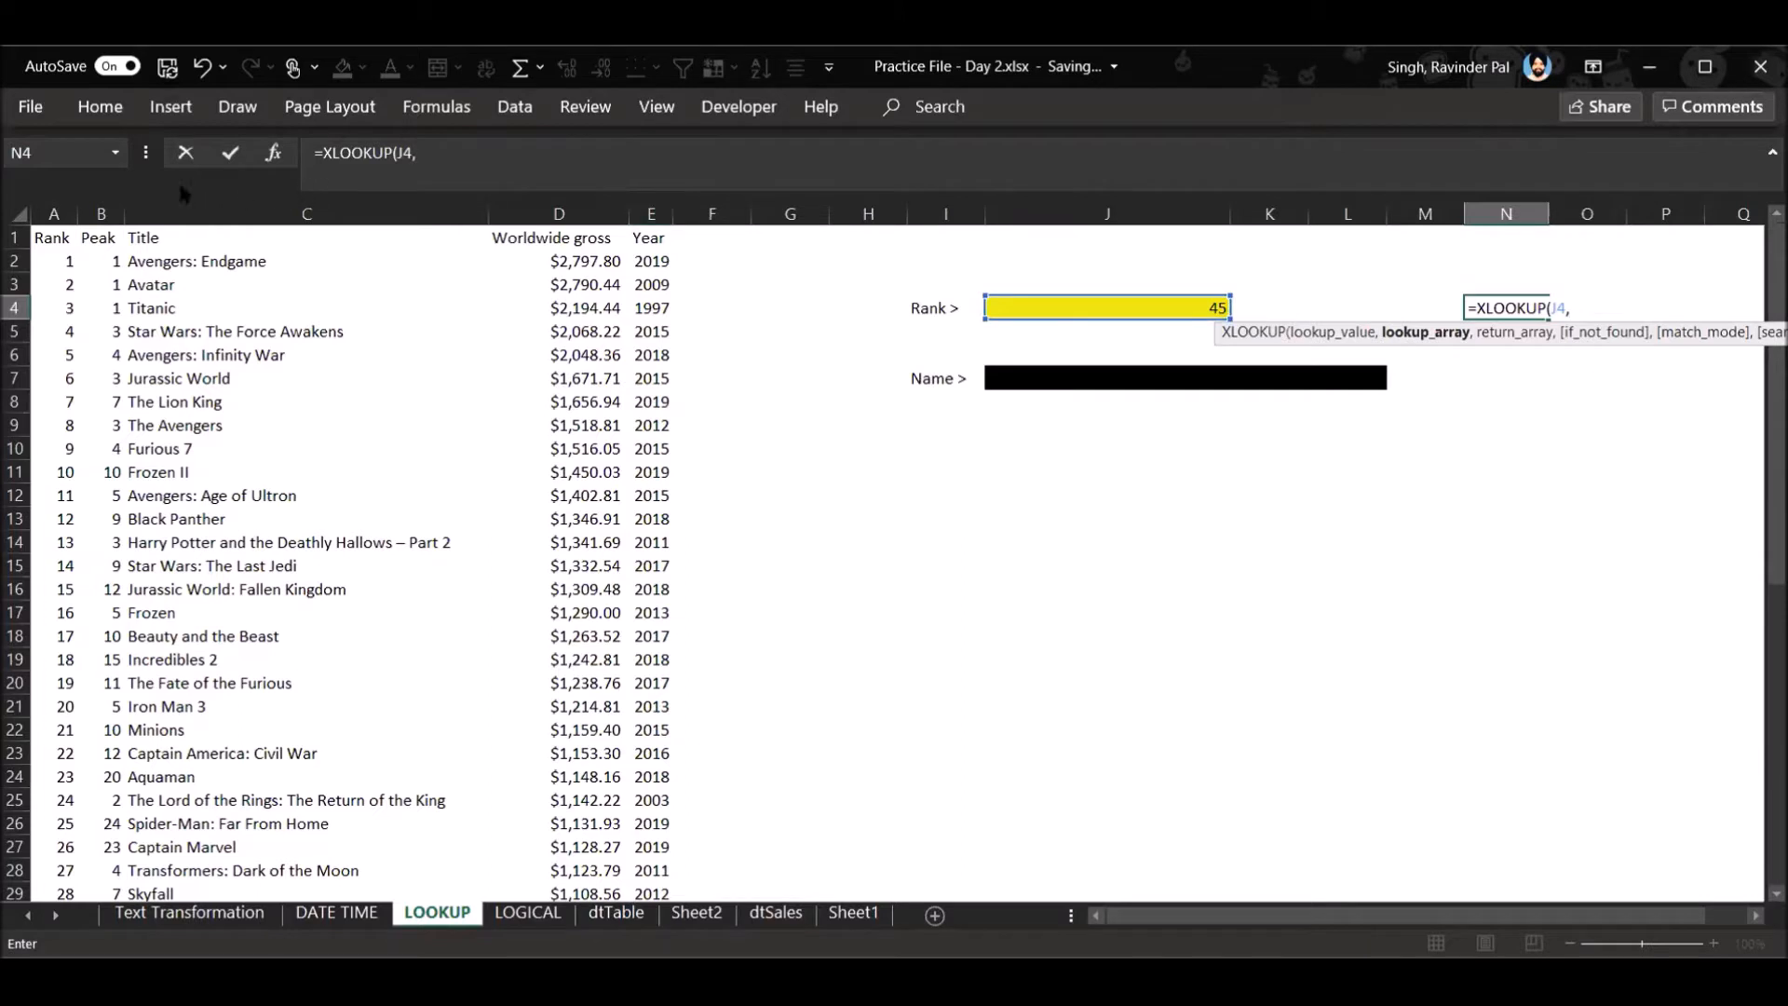
left_click(51, 207)
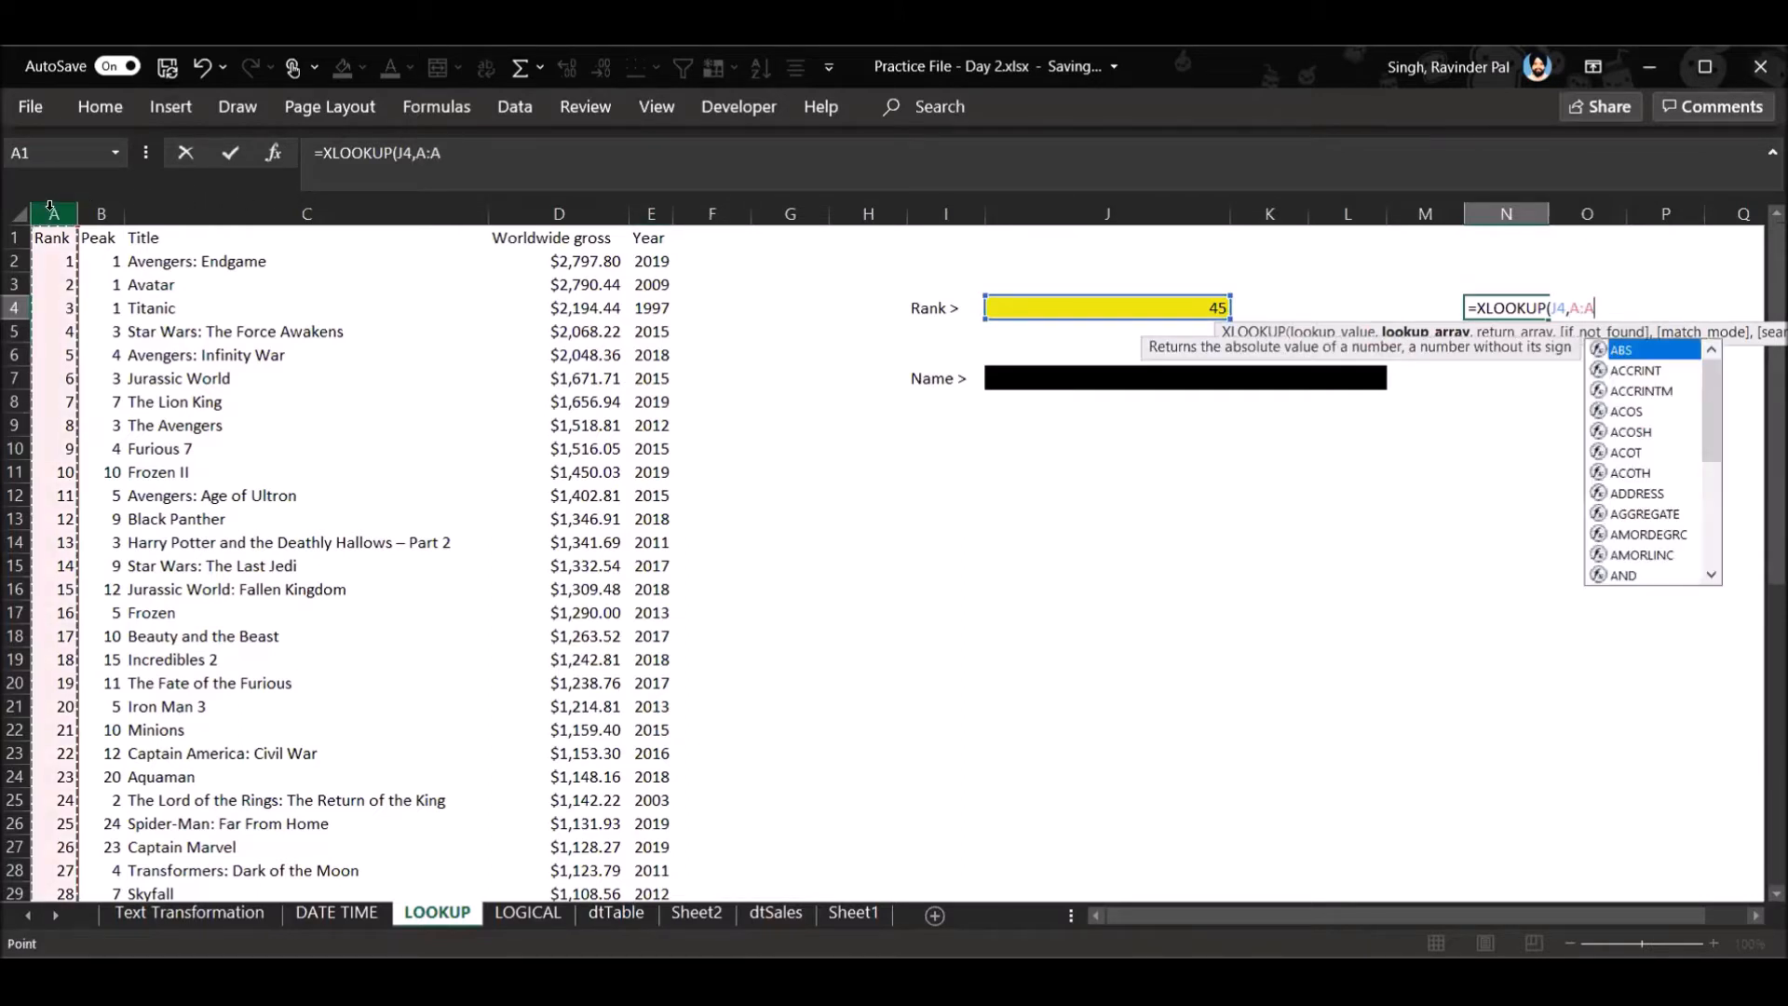
type(",")
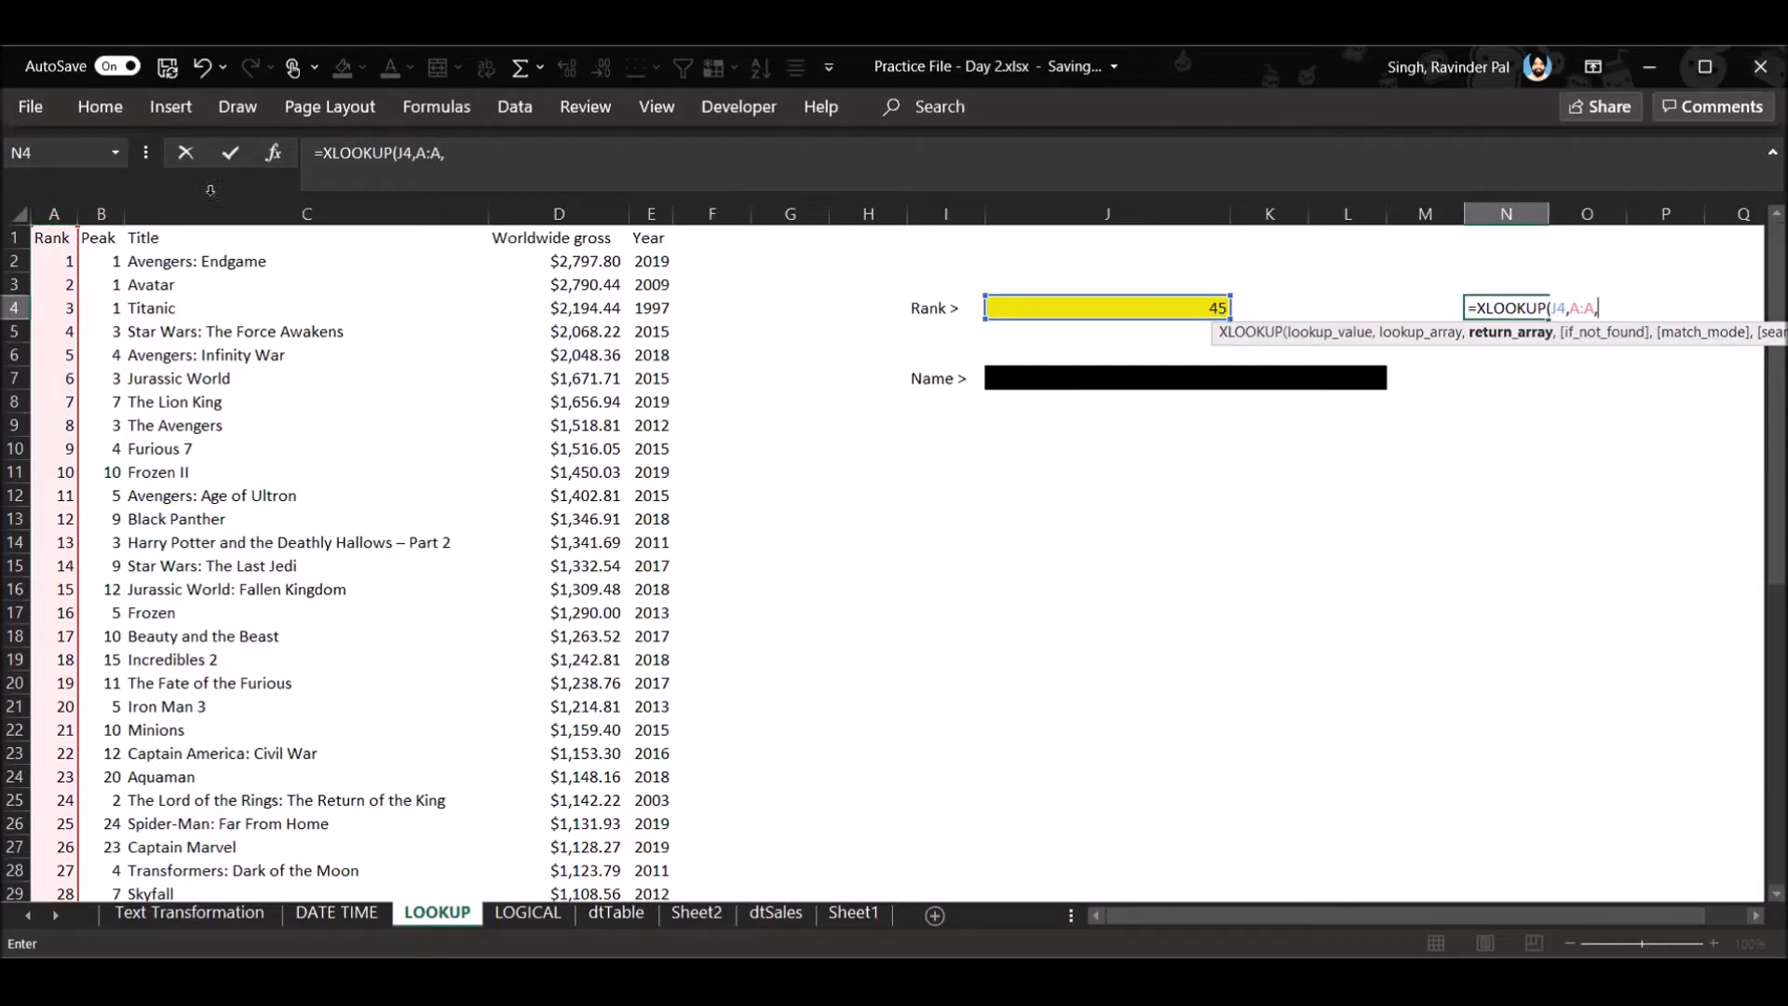
left_click(290, 207)
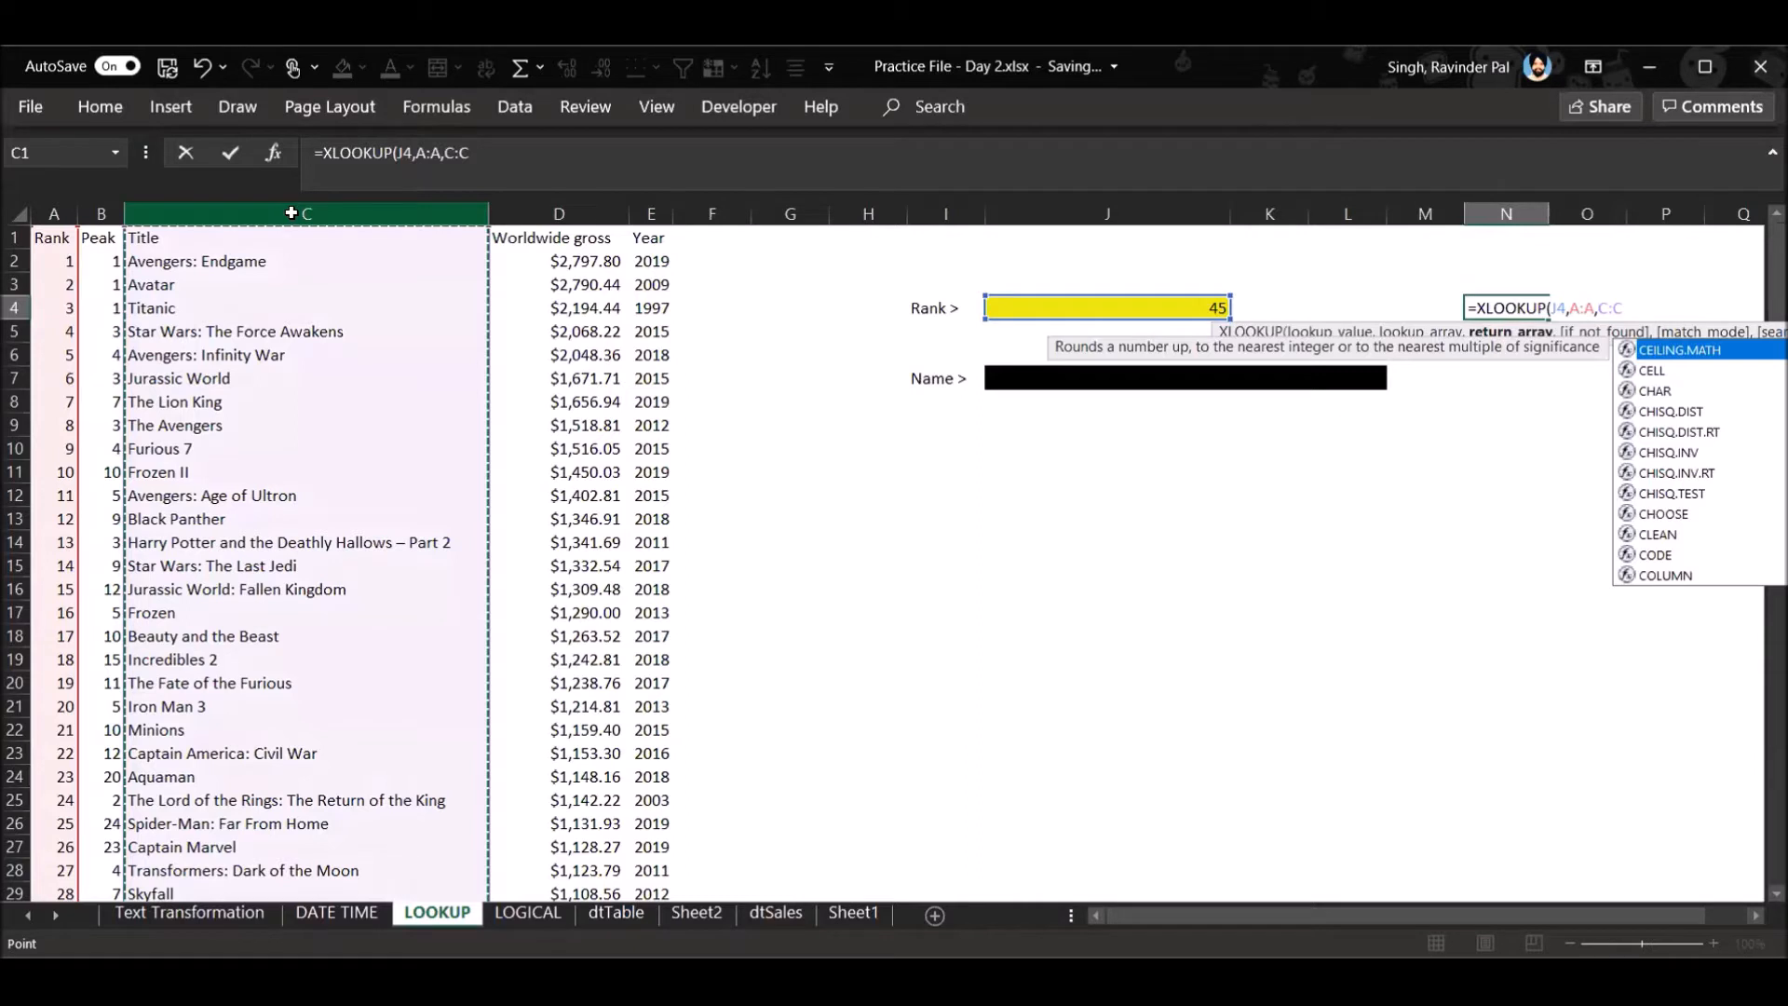
key("Return")
left_click(1631, 316)
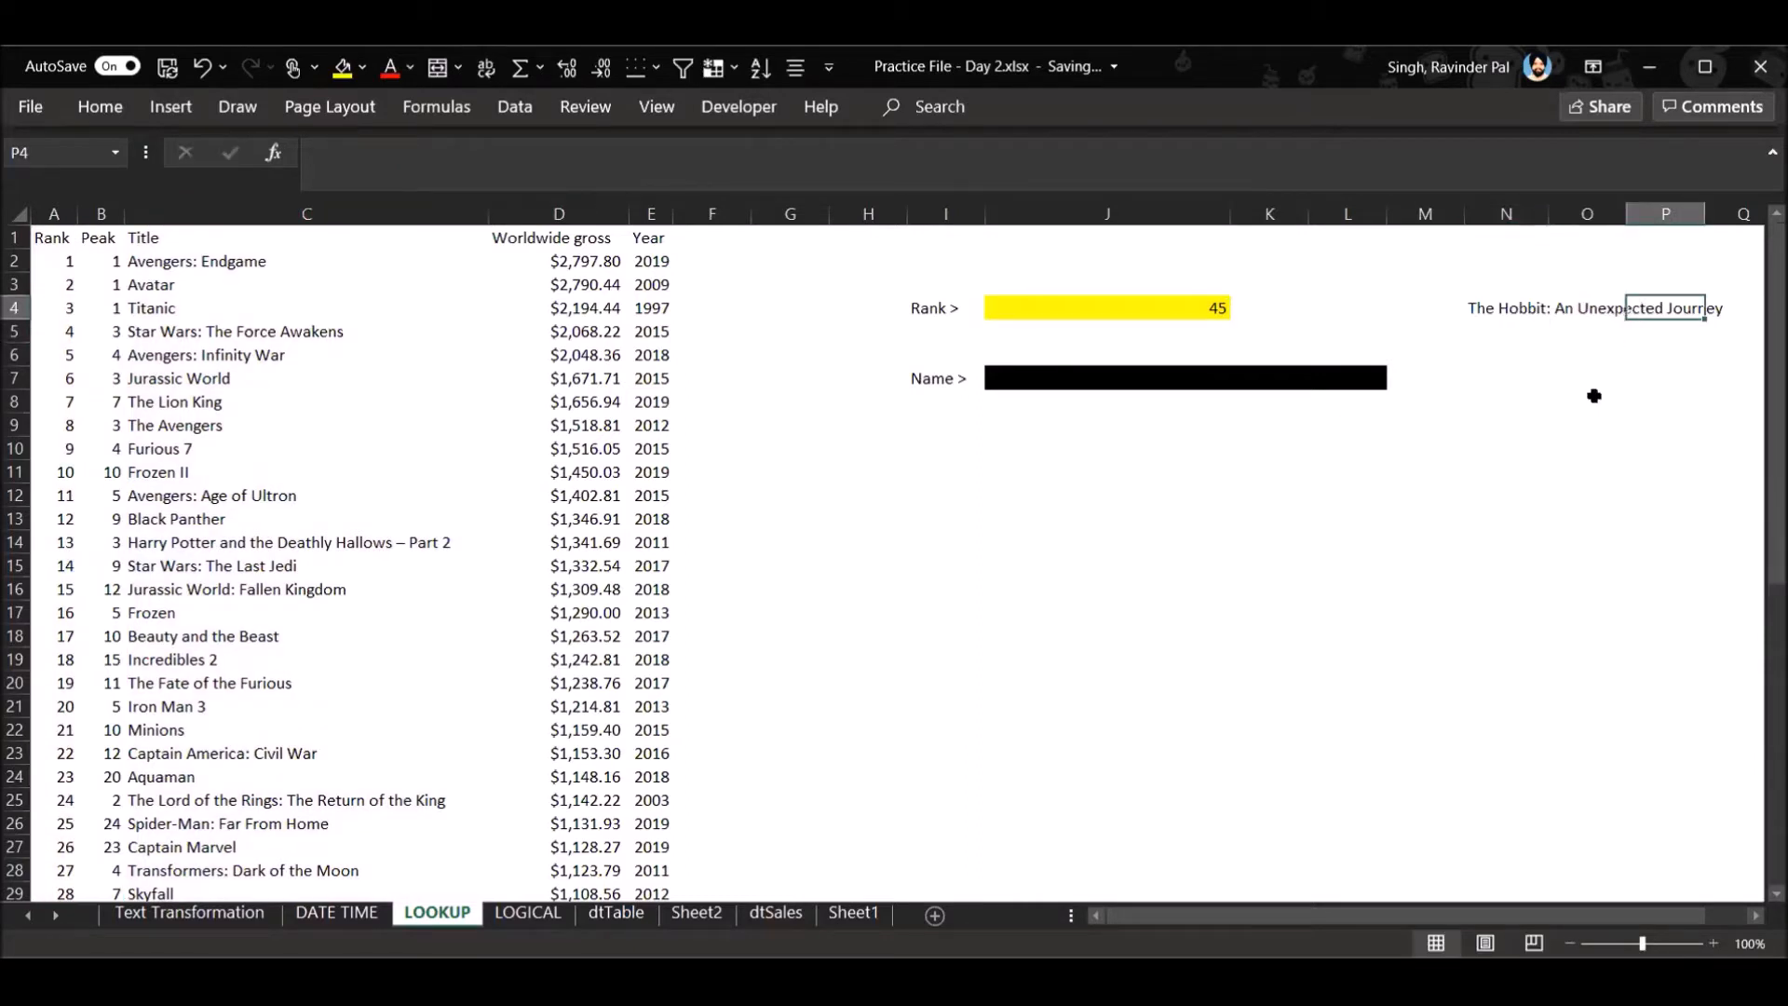
- Test the title lookup by setting the rank in J4 to 5
left_click(1209, 310)
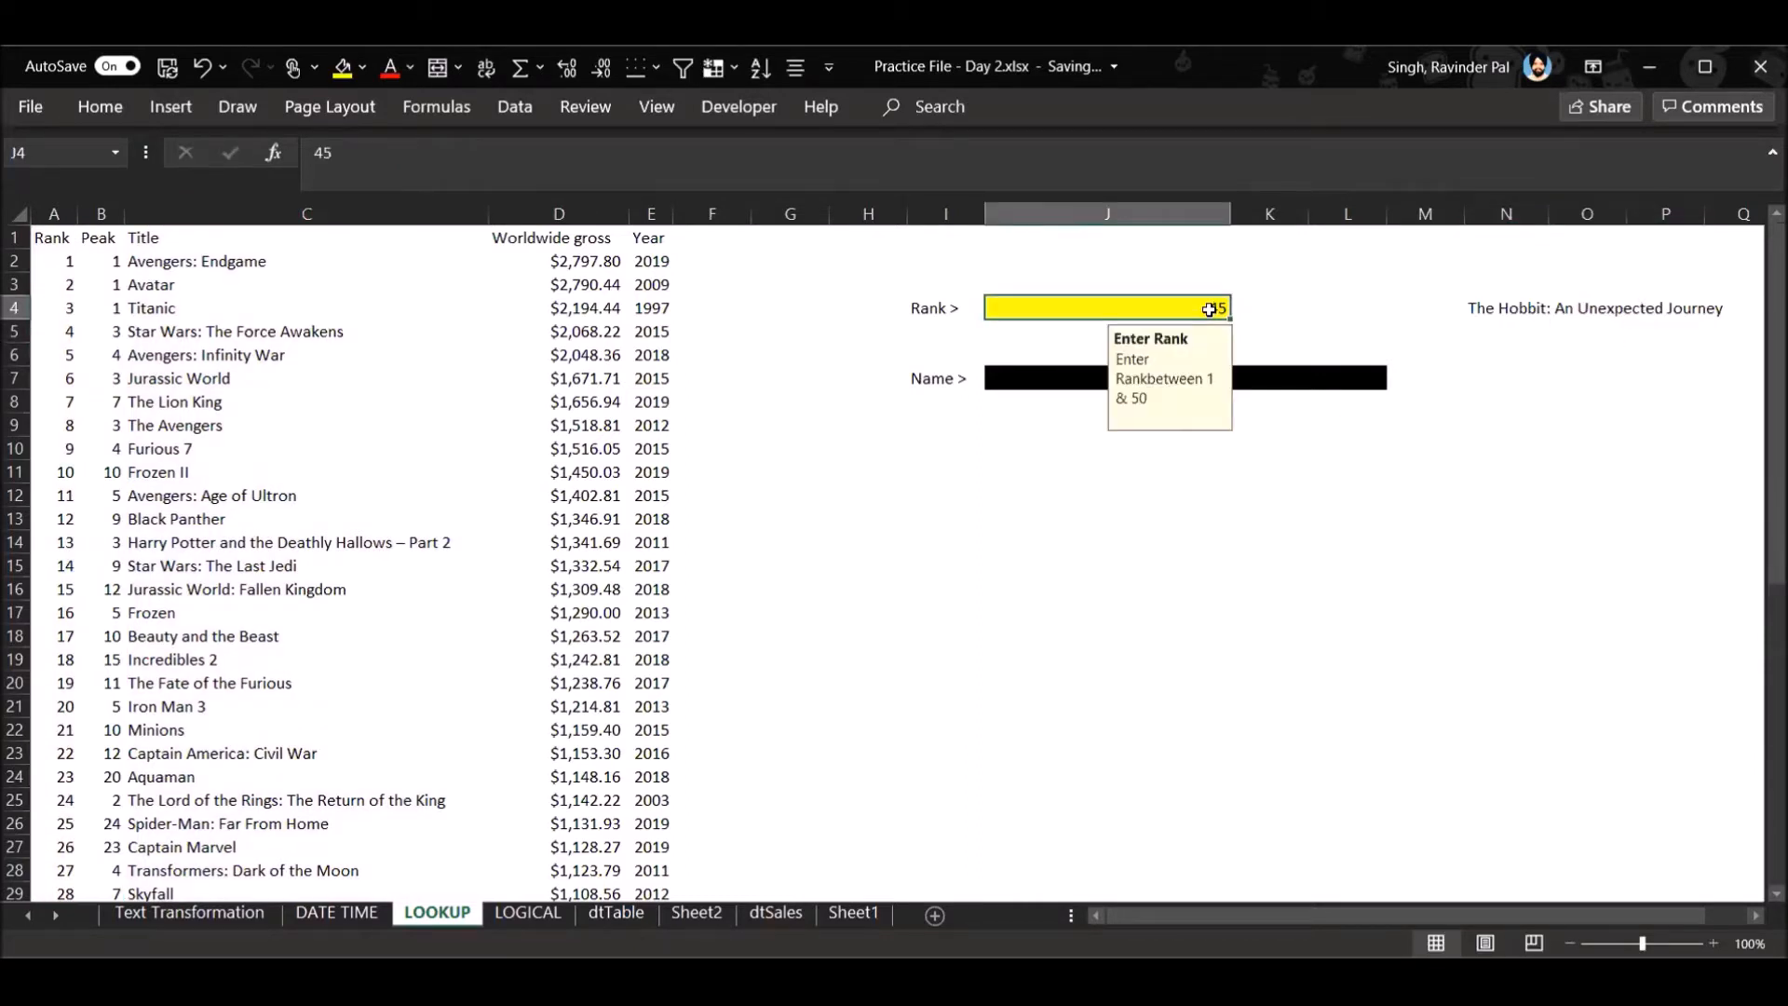
type("5")
left_click(1237, 537)
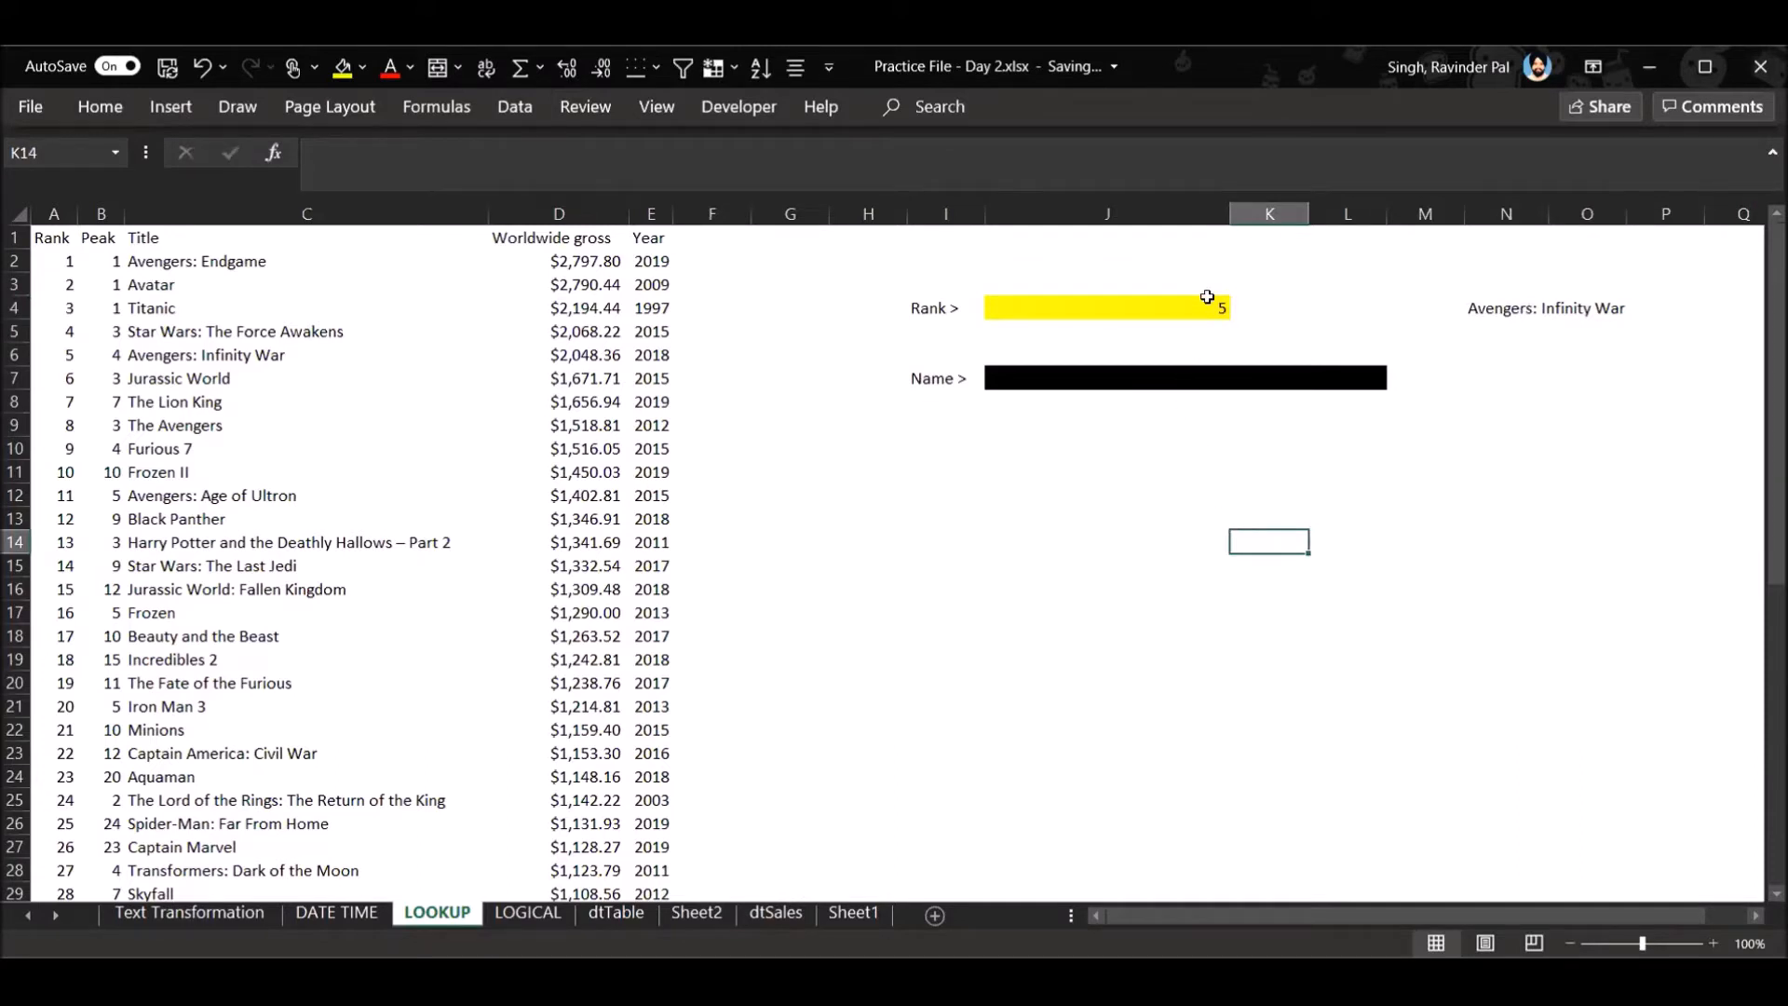
left_click(1583, 308)
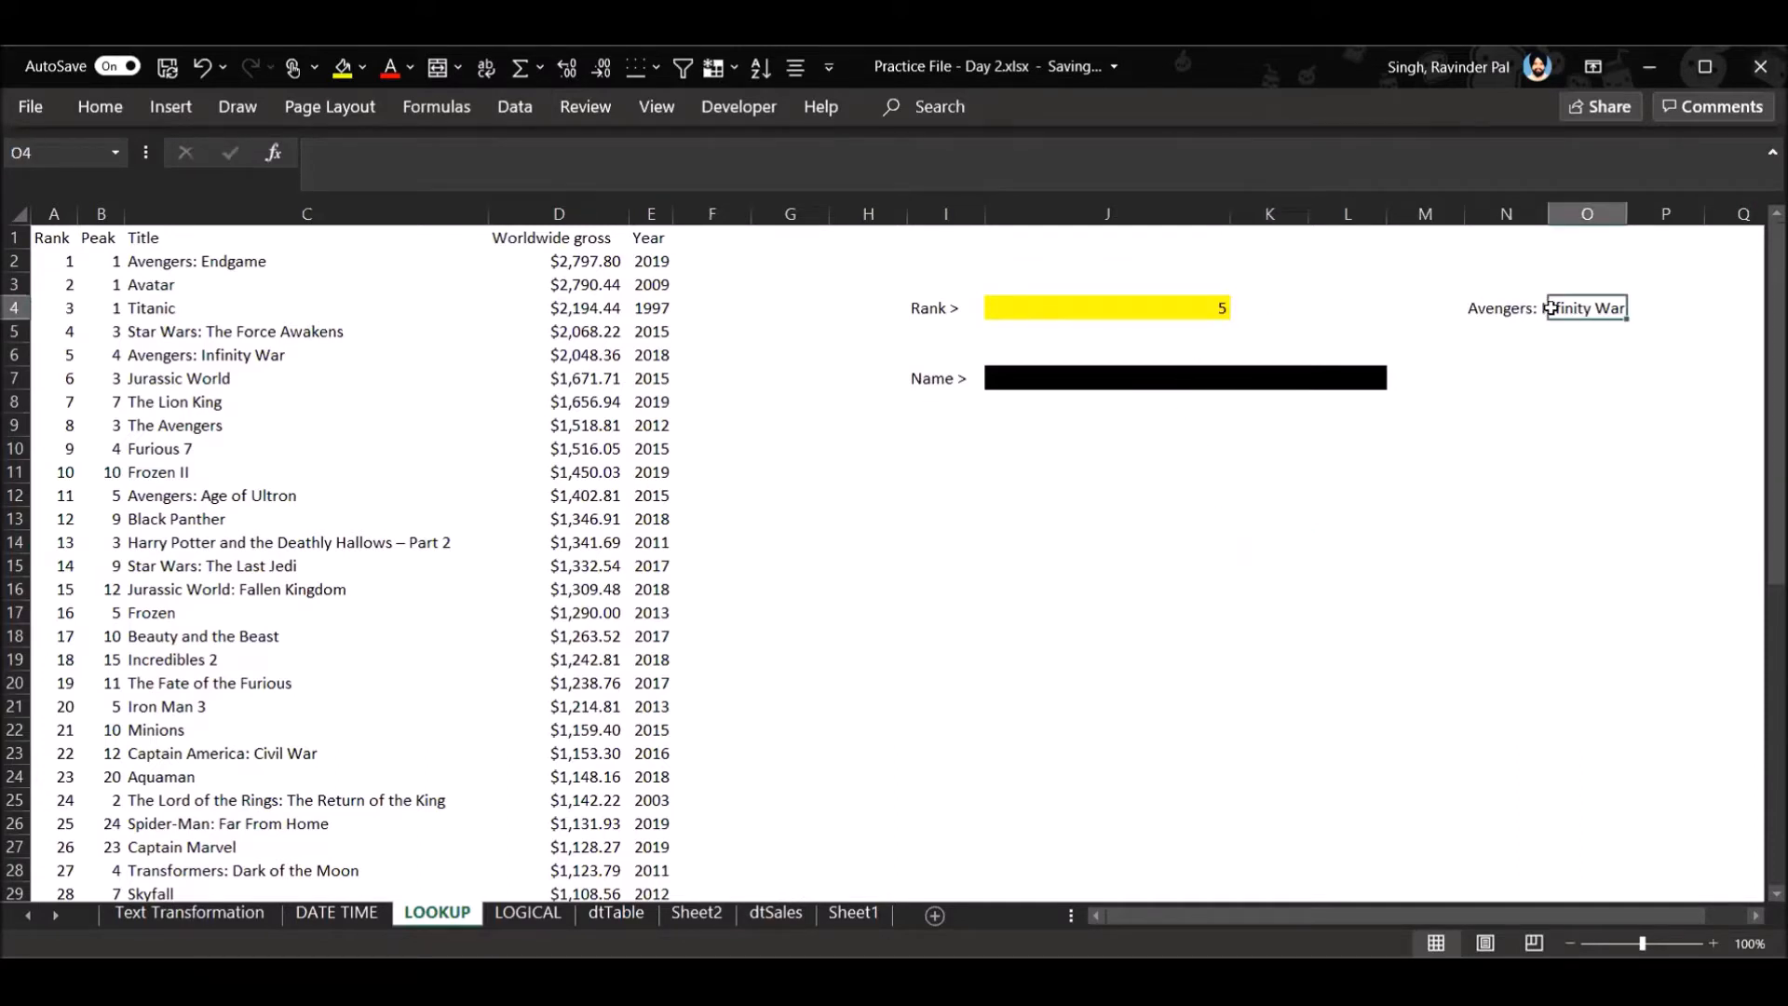
- Select Q4 and zoom the sheet out to 80%
left_click(1704, 308)
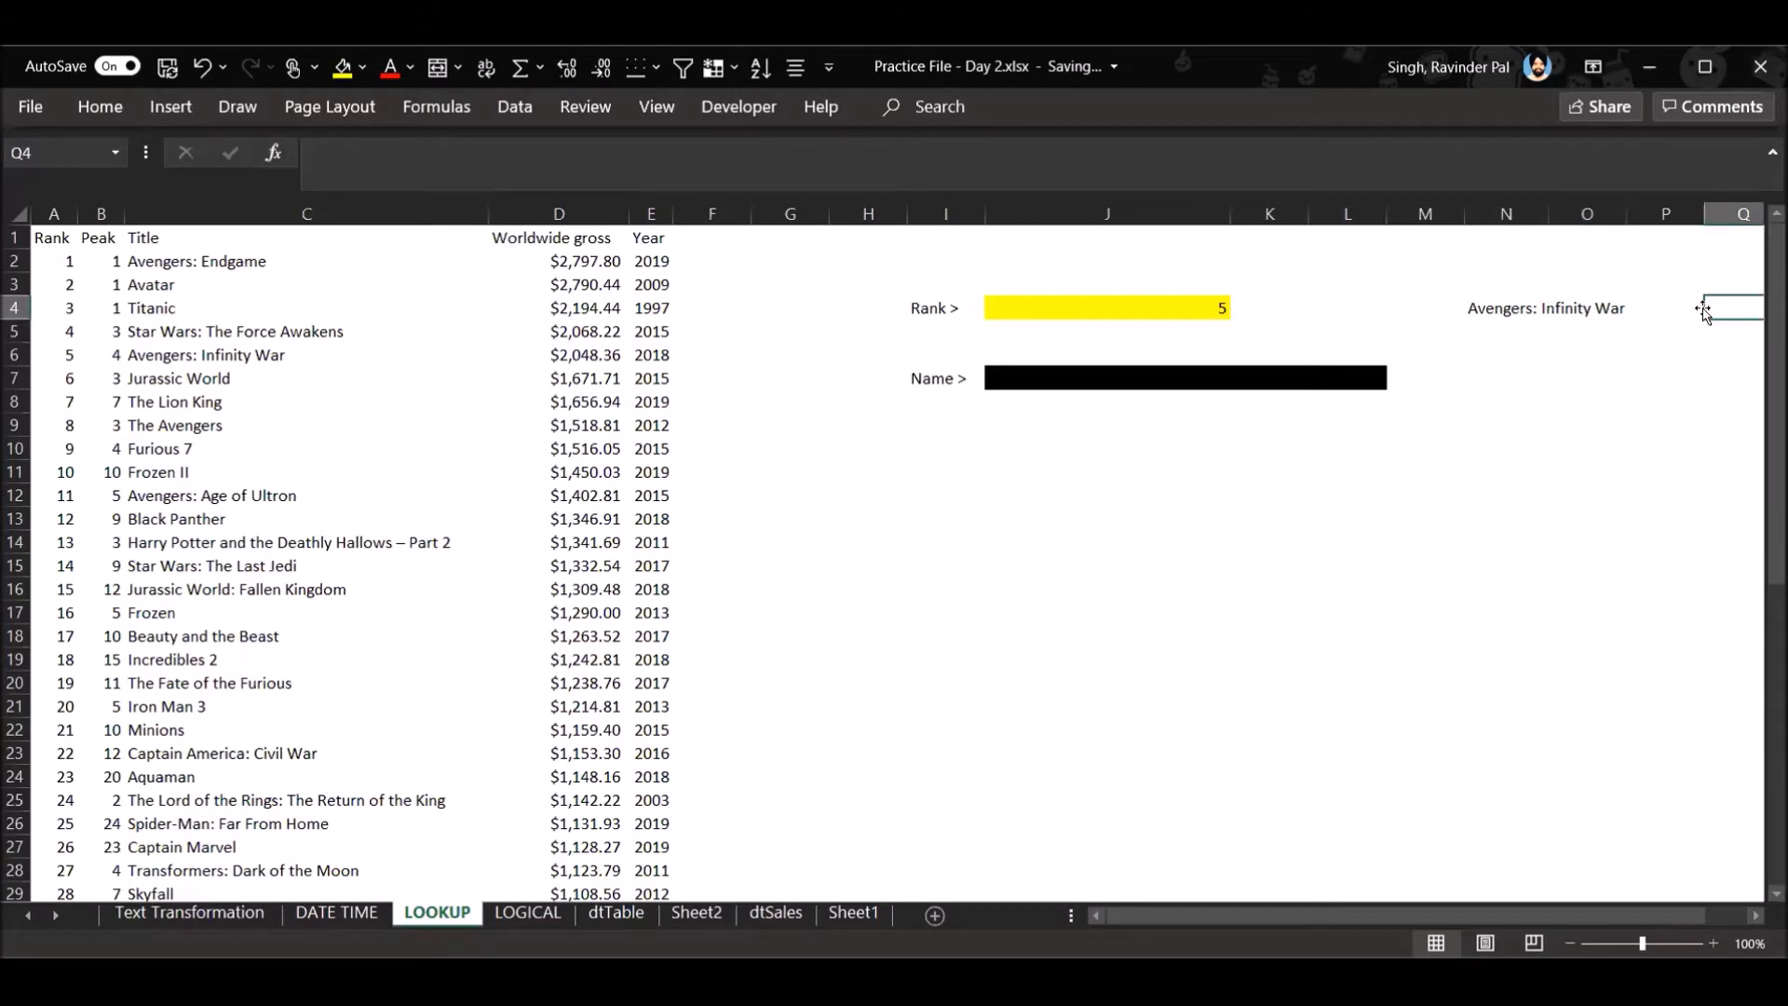
scroll(1704, 311, "right", 1)
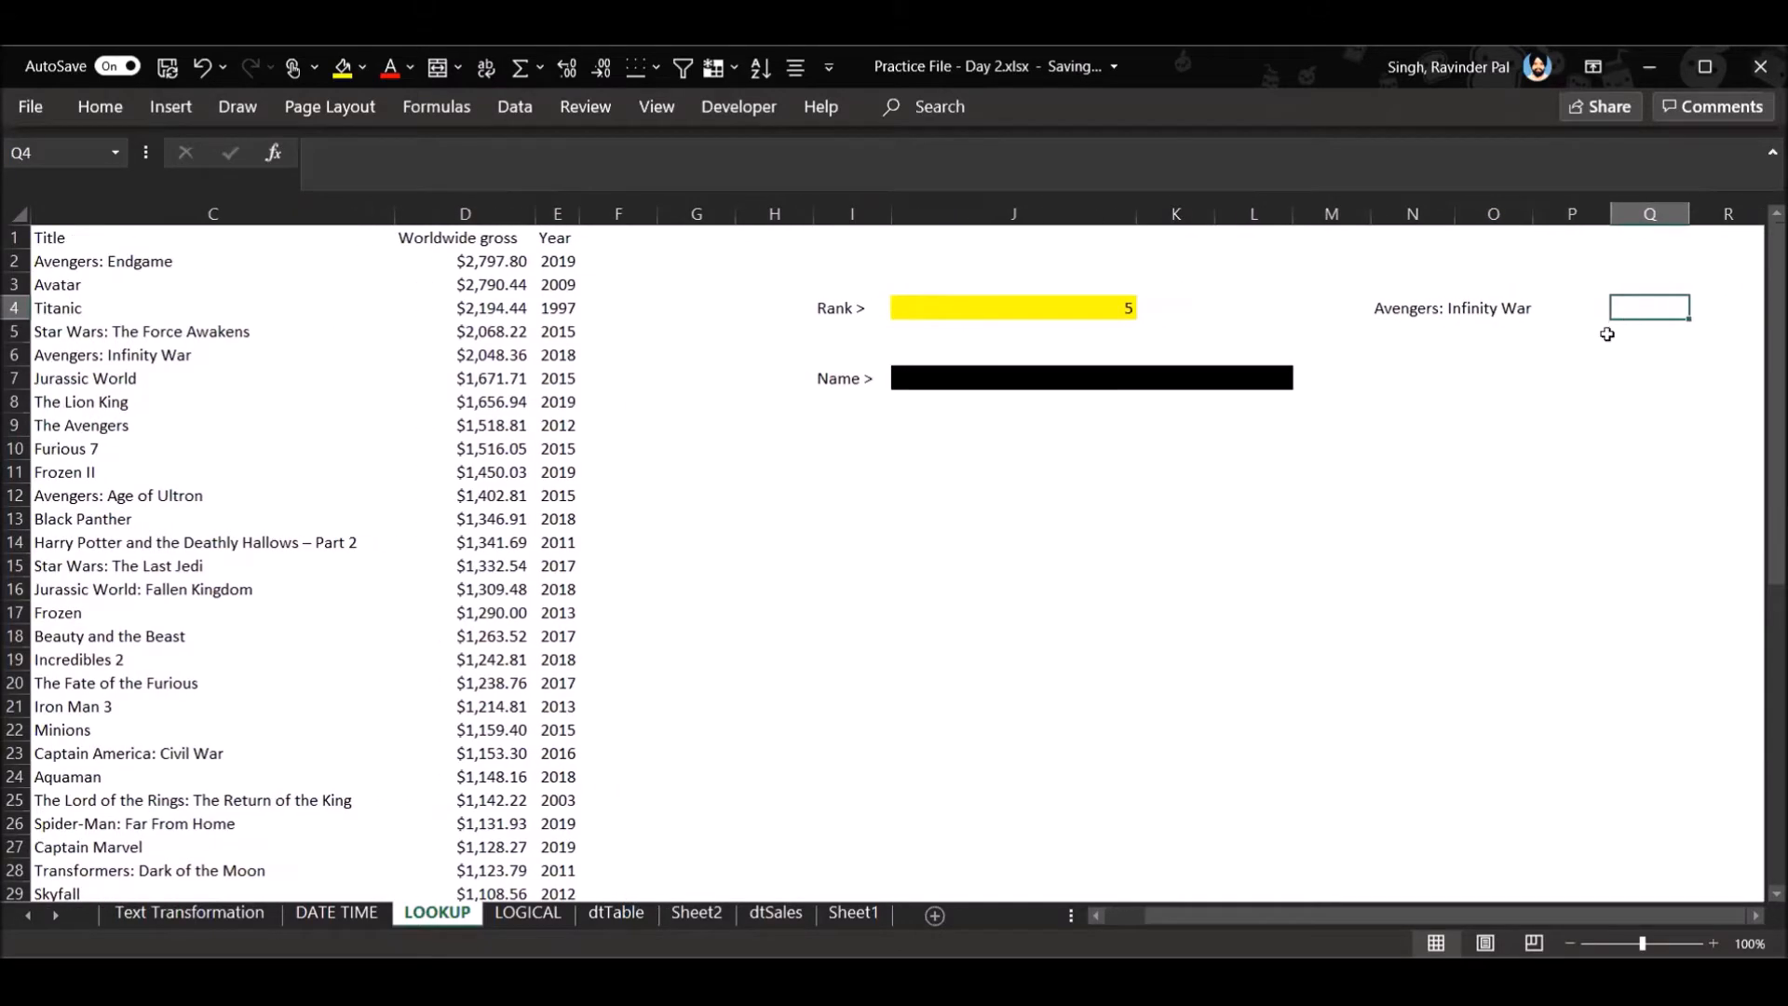
left_click(1564, 944)
left_click(1567, 944)
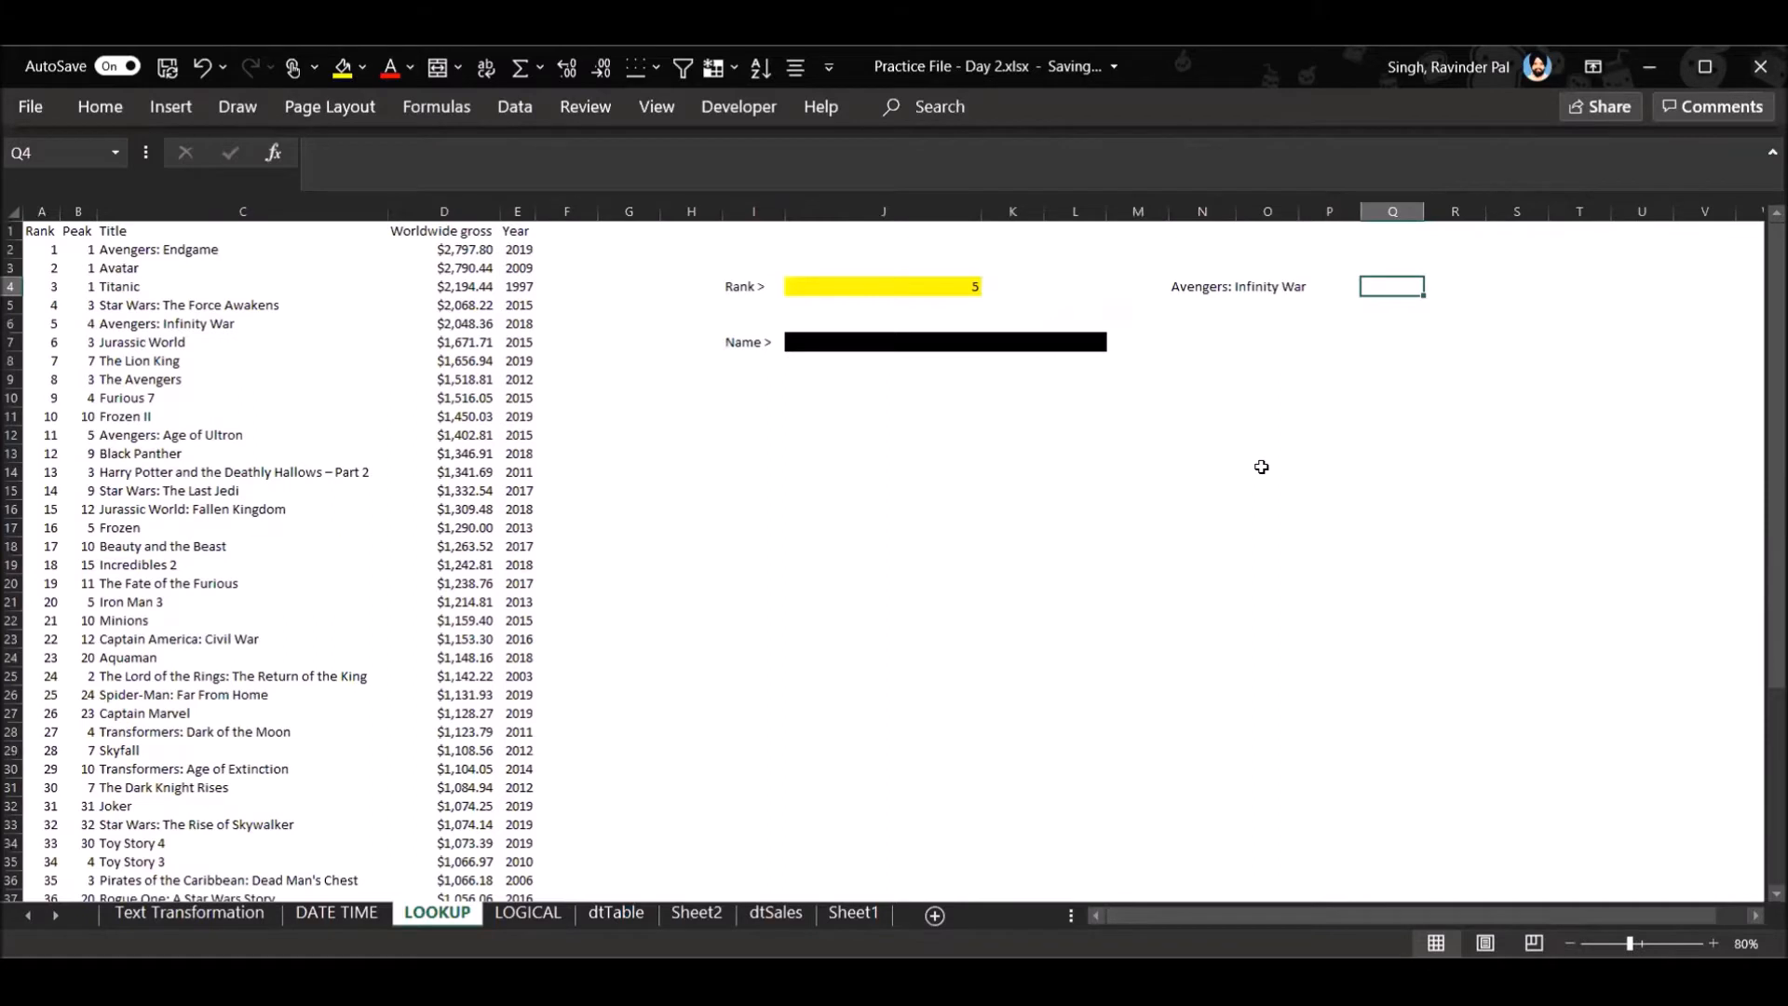
type("=")
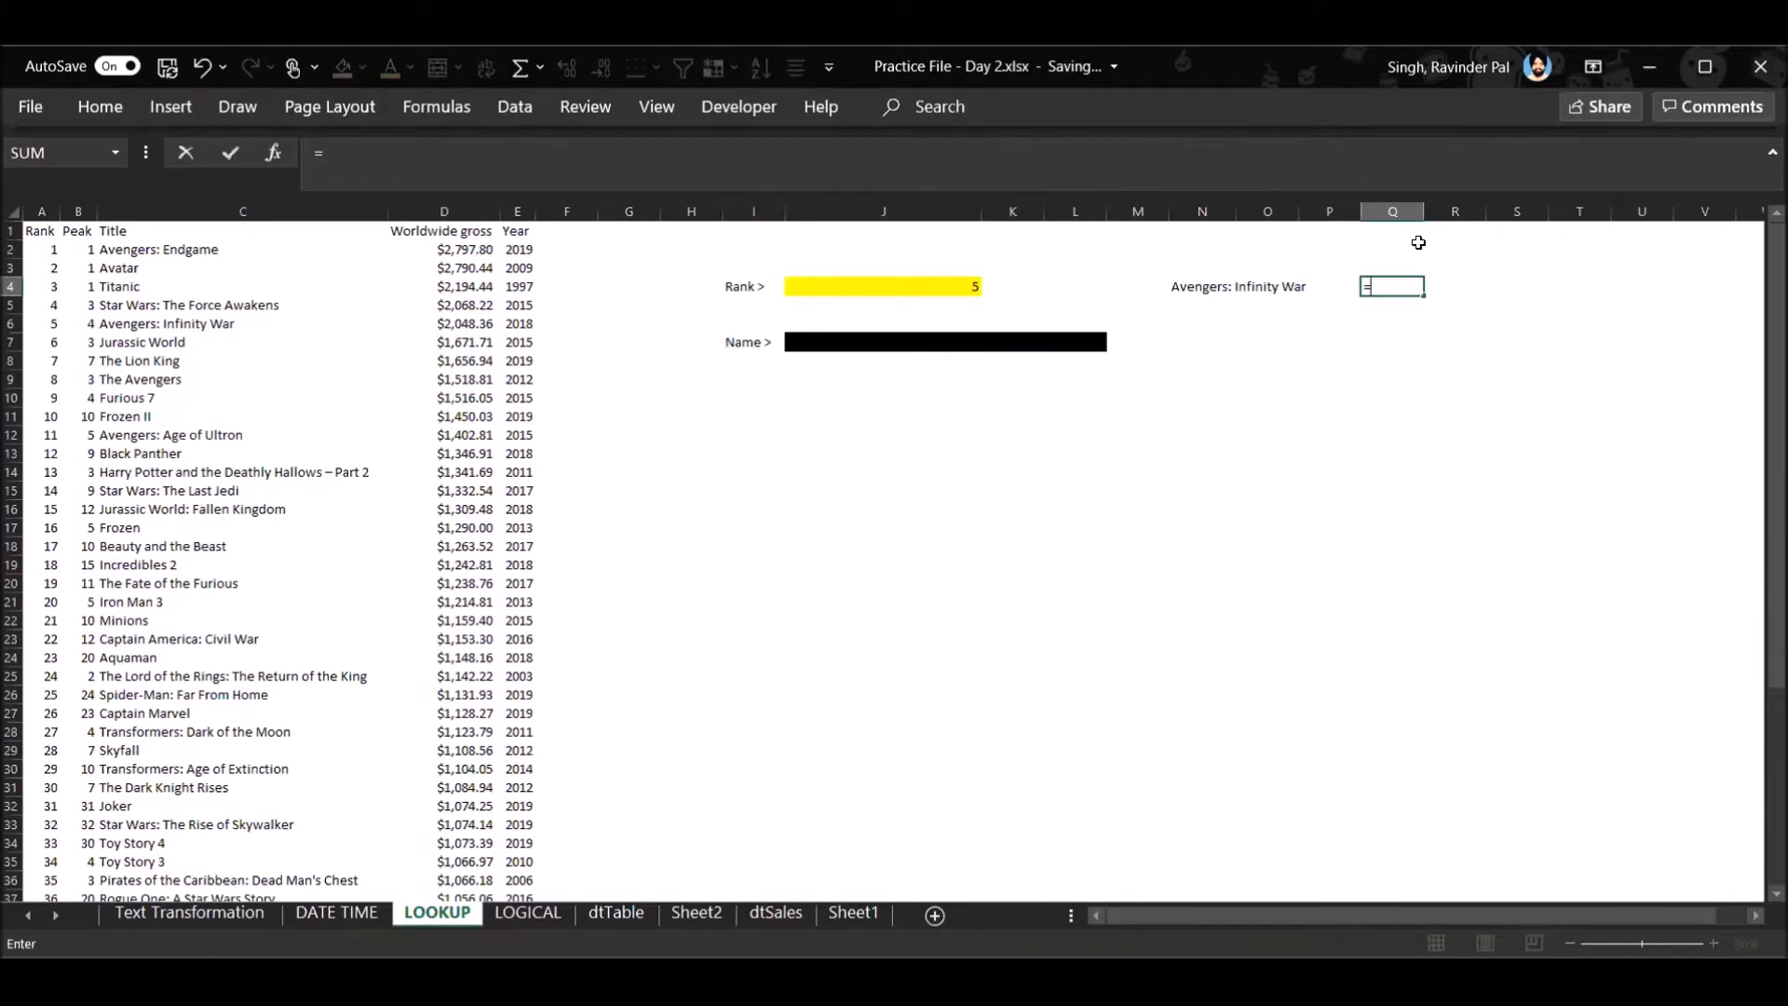
type("xl")
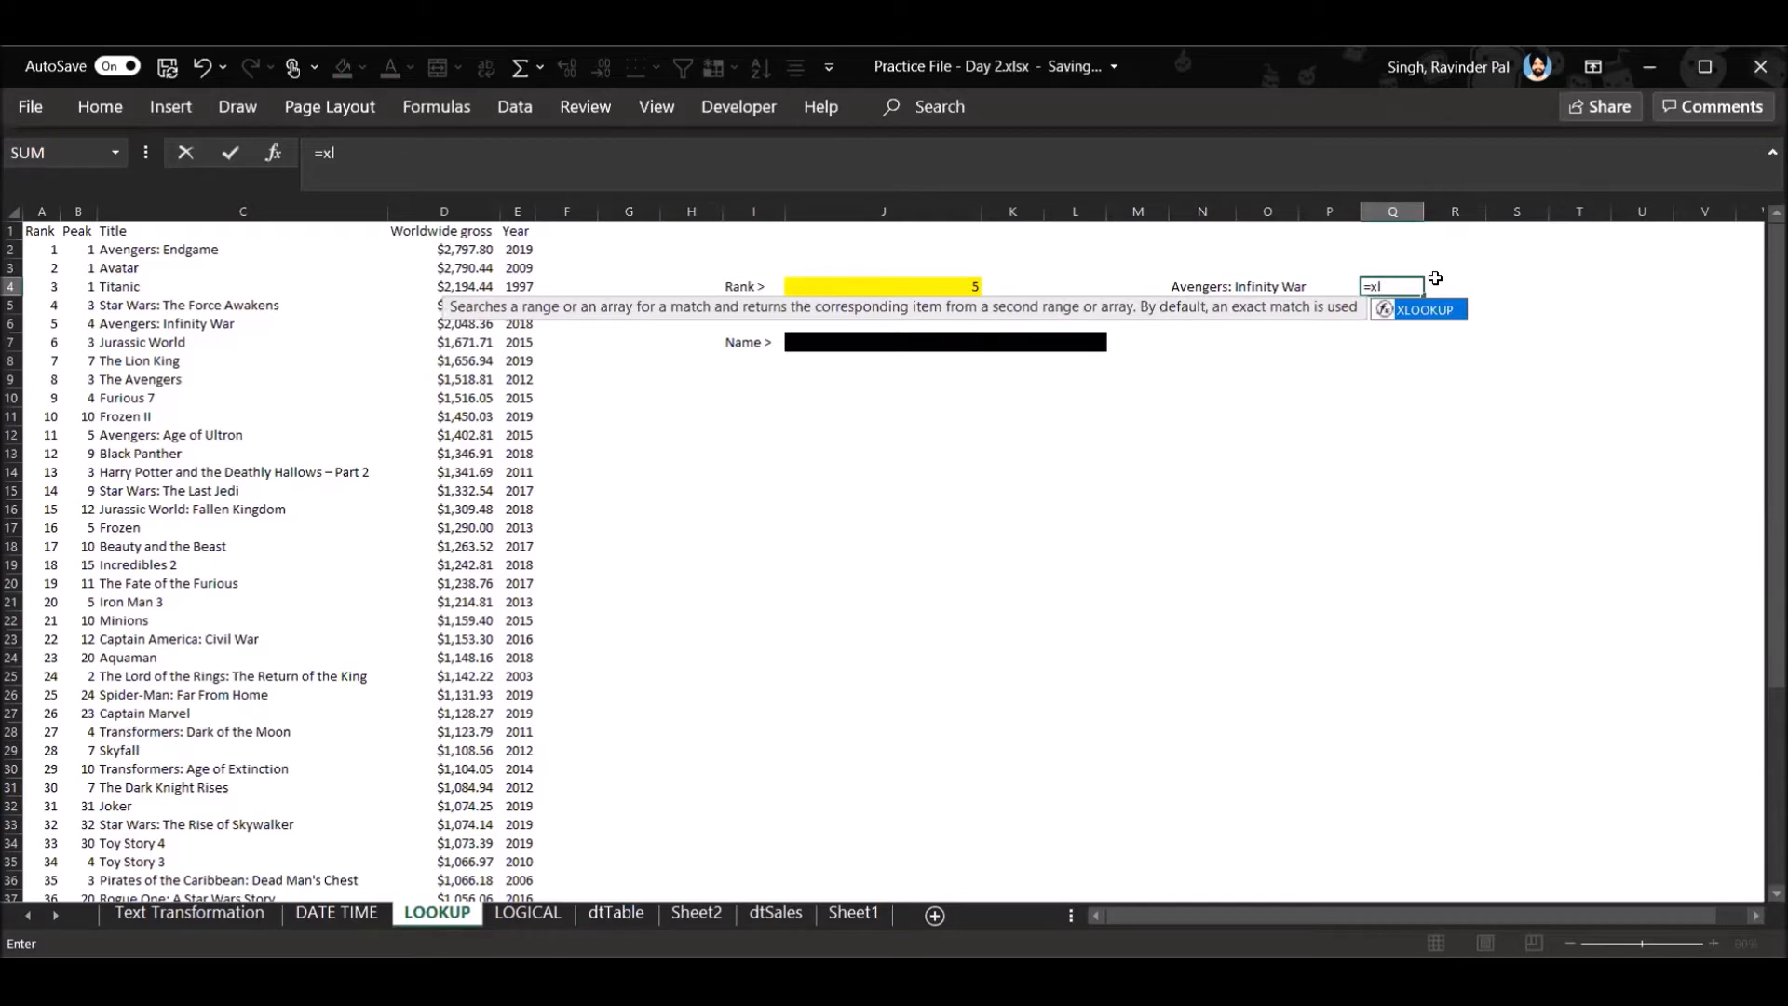
key("Tab")
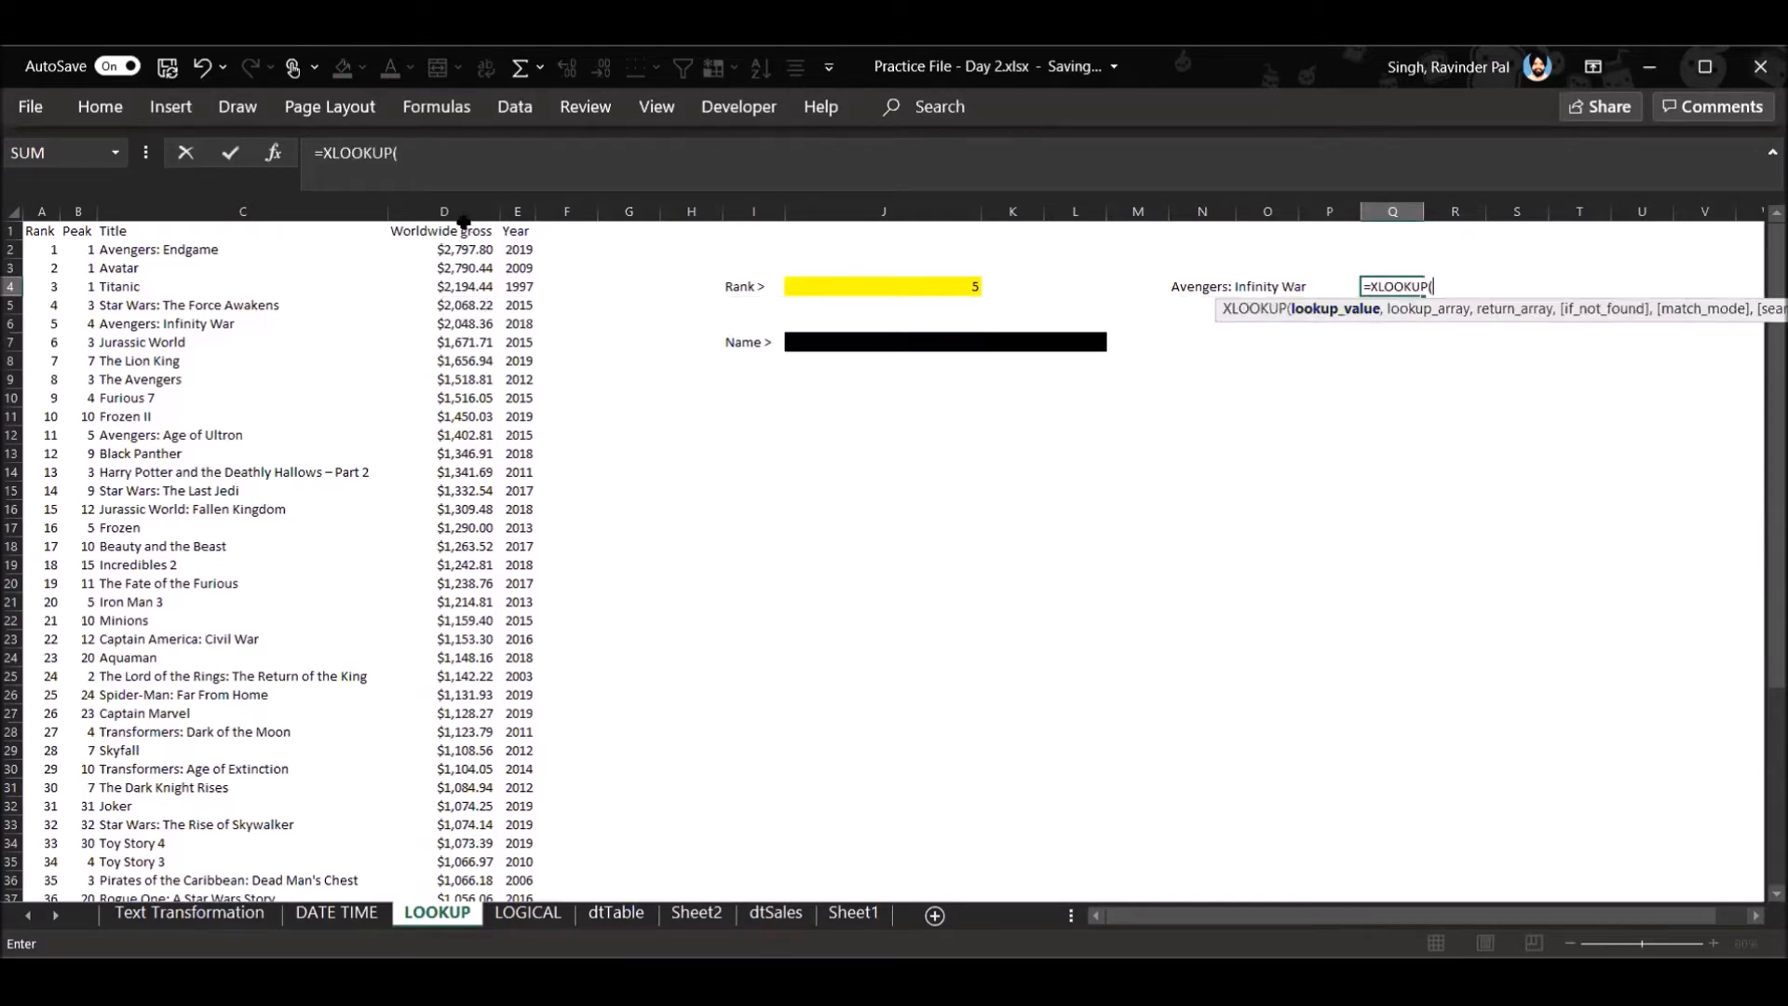
left_click(943, 281)
left_click(447, 203)
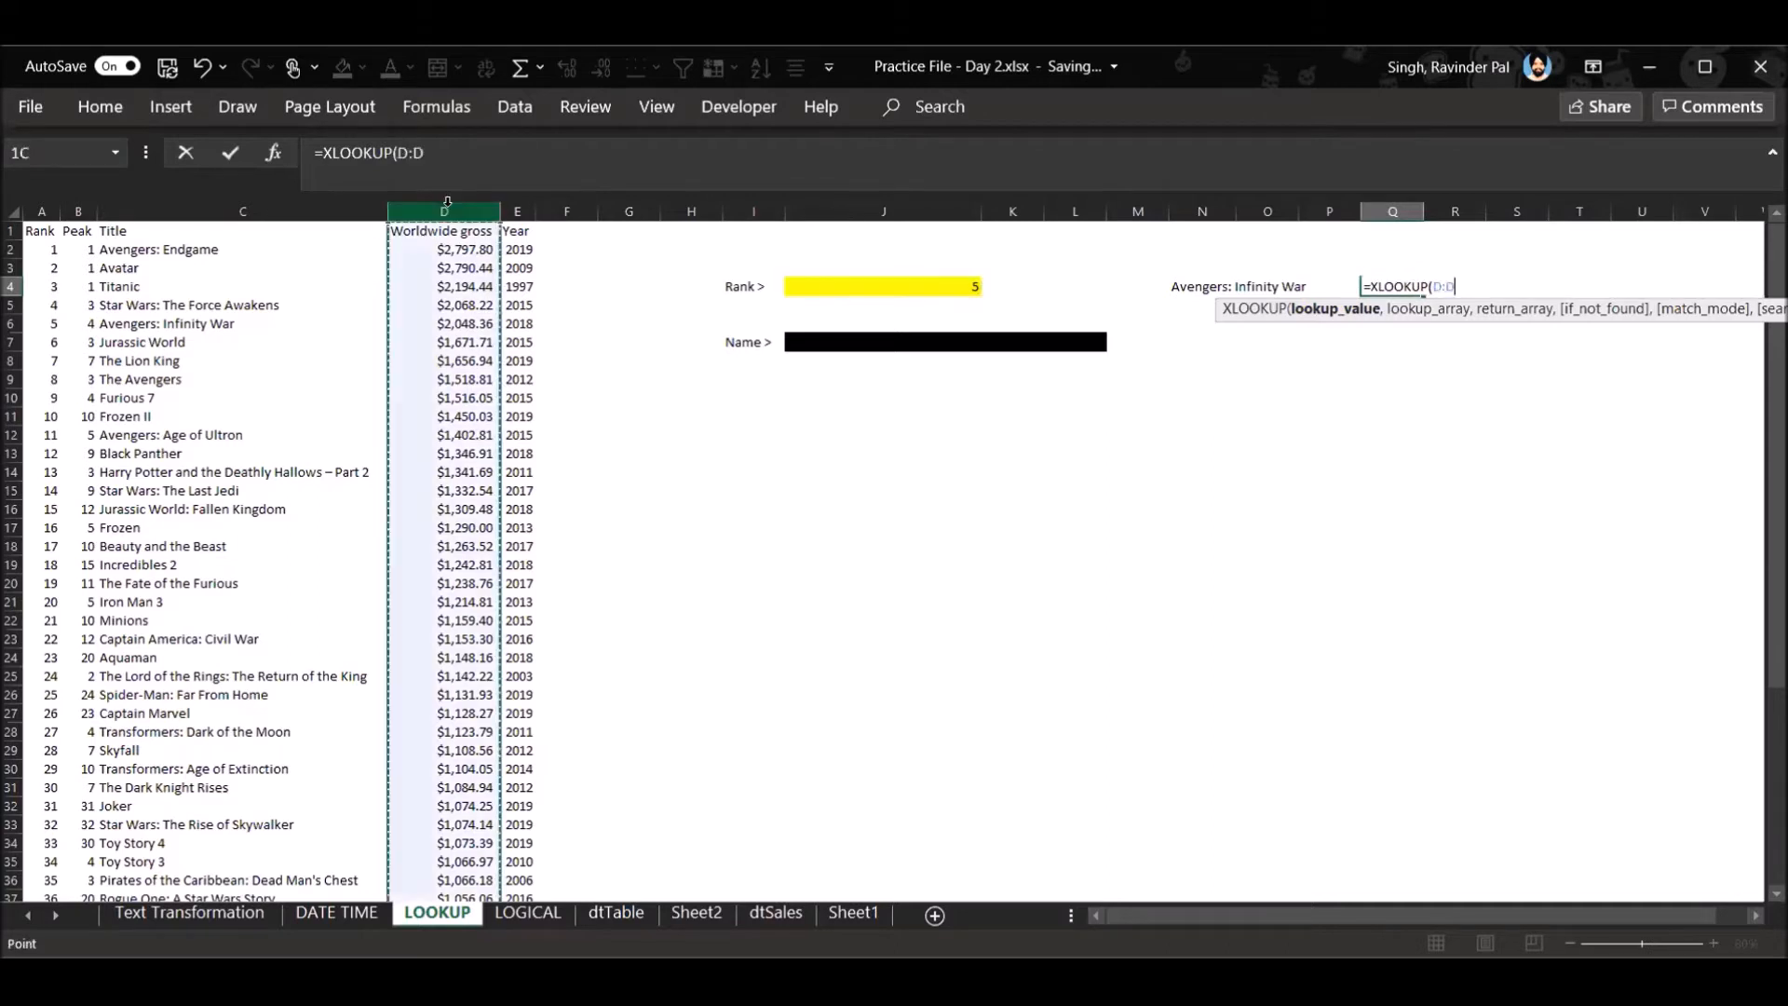
key("Return")
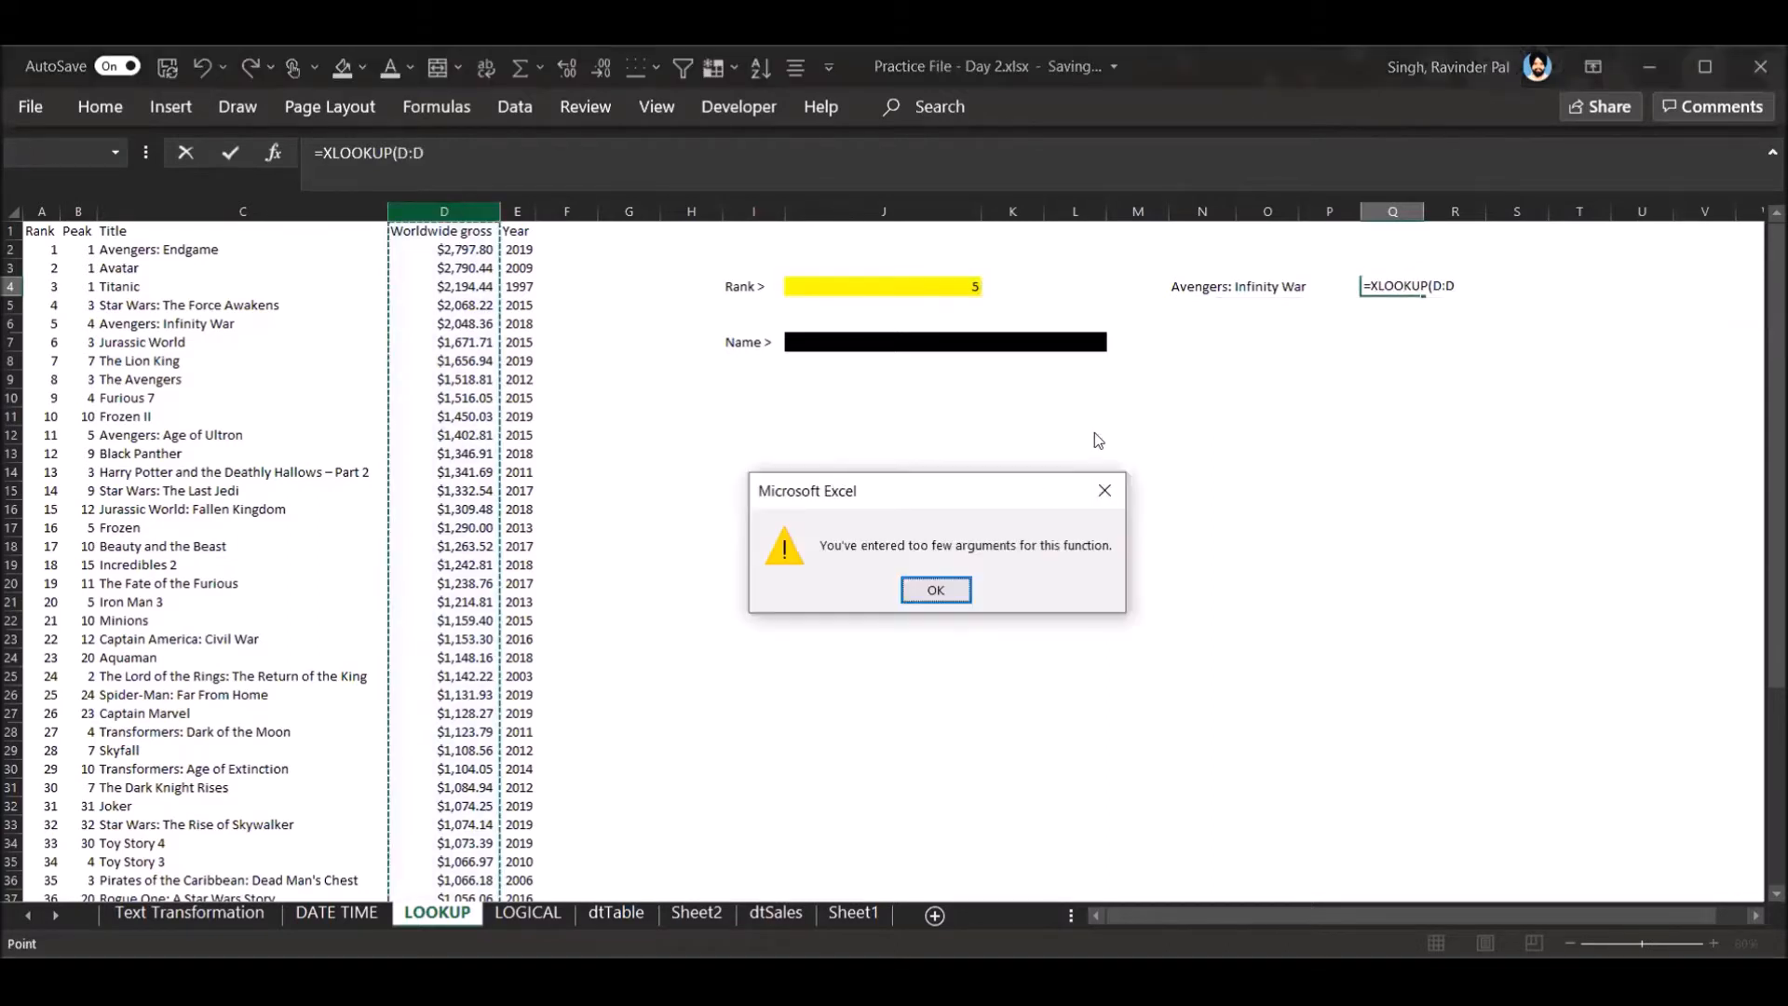
left_click(1104, 486)
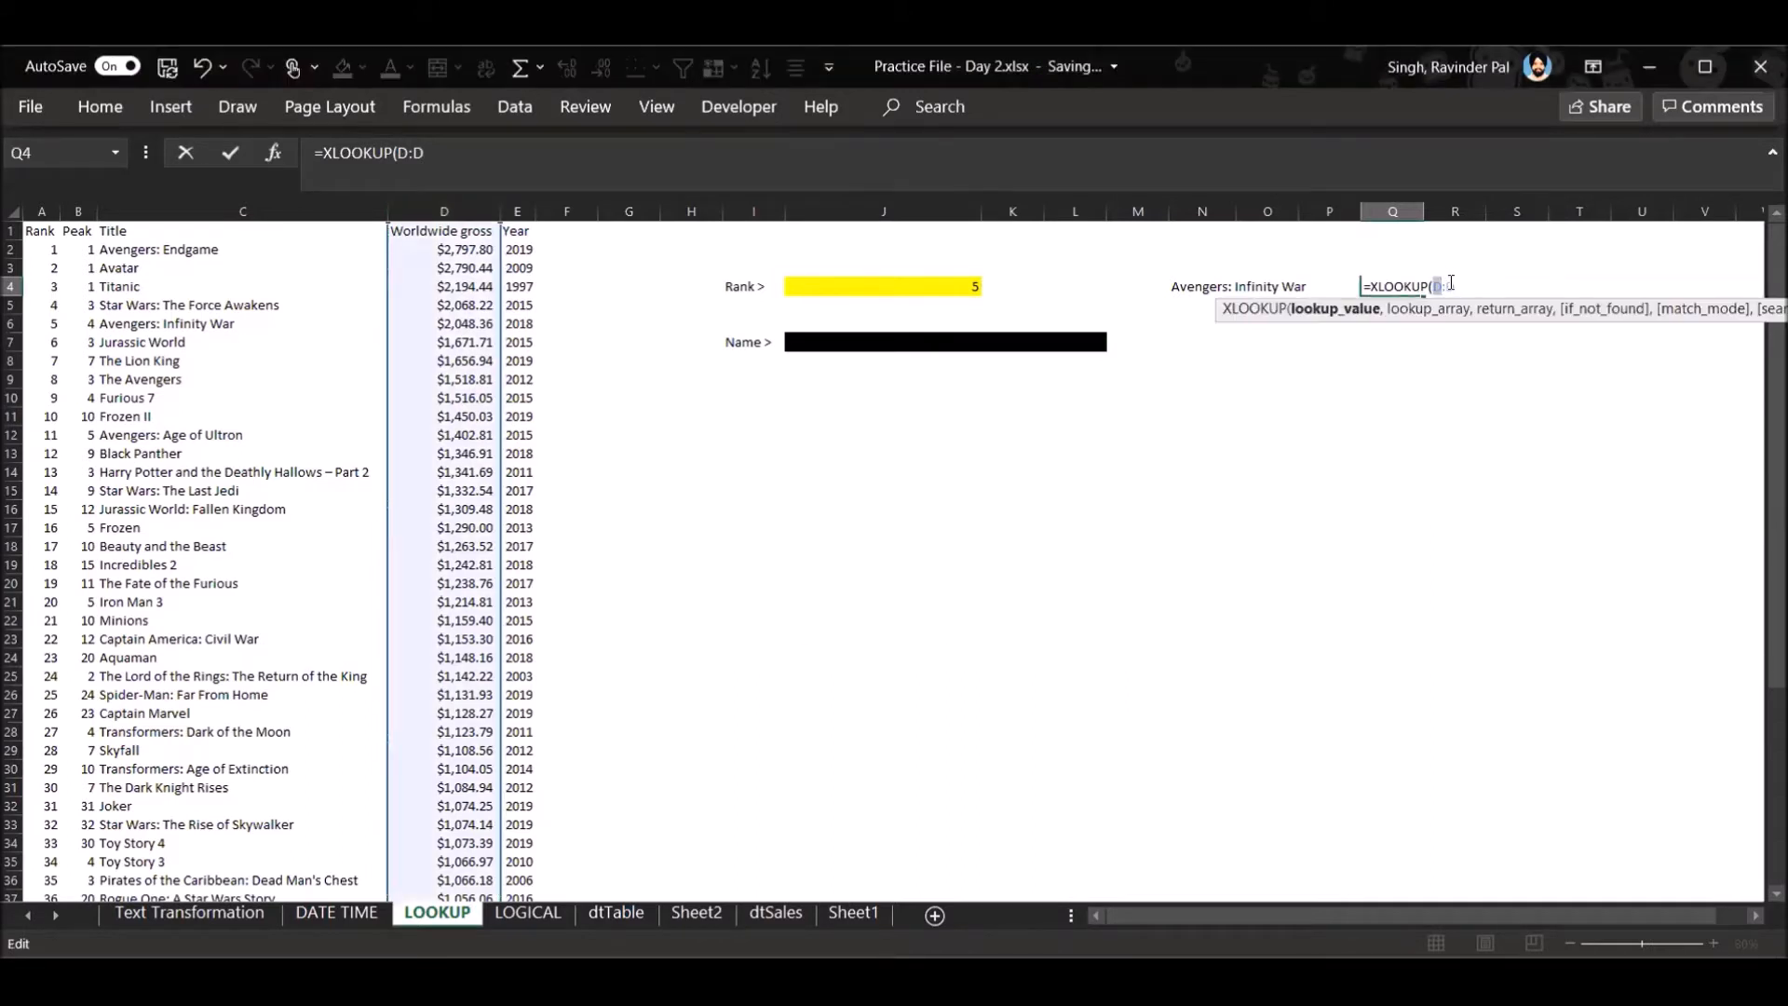
left_click(1455, 284)
key("Escape")
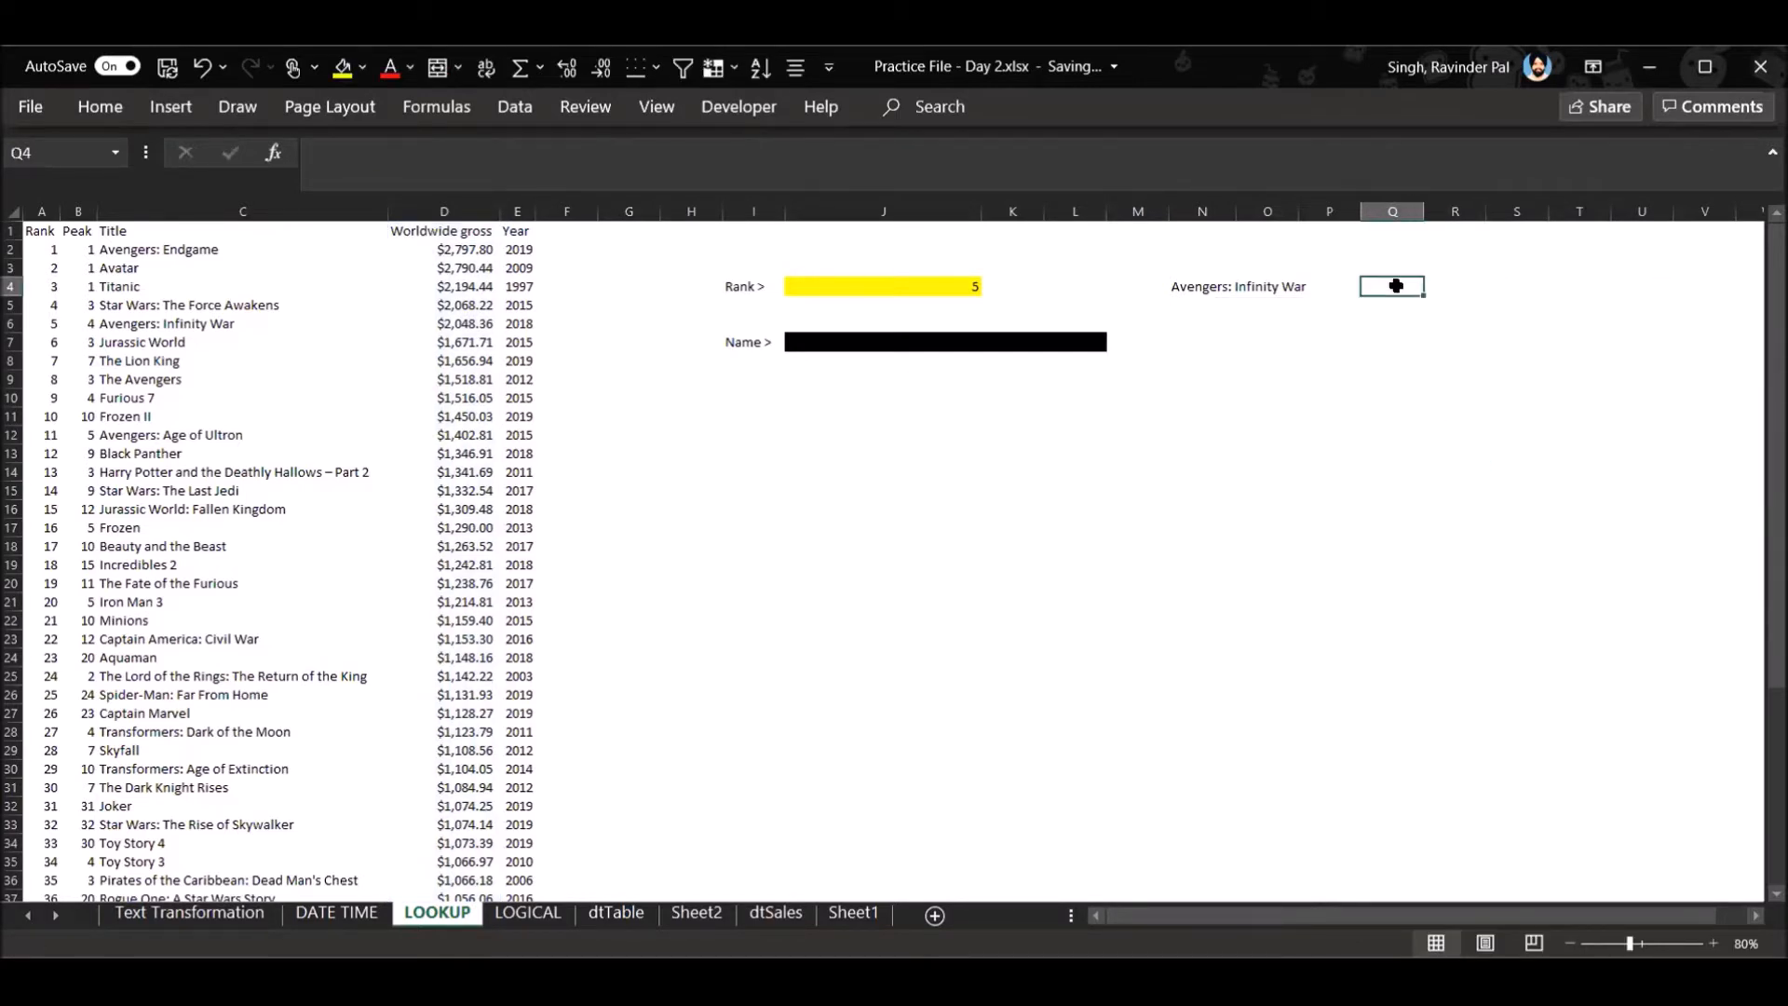
type("=")
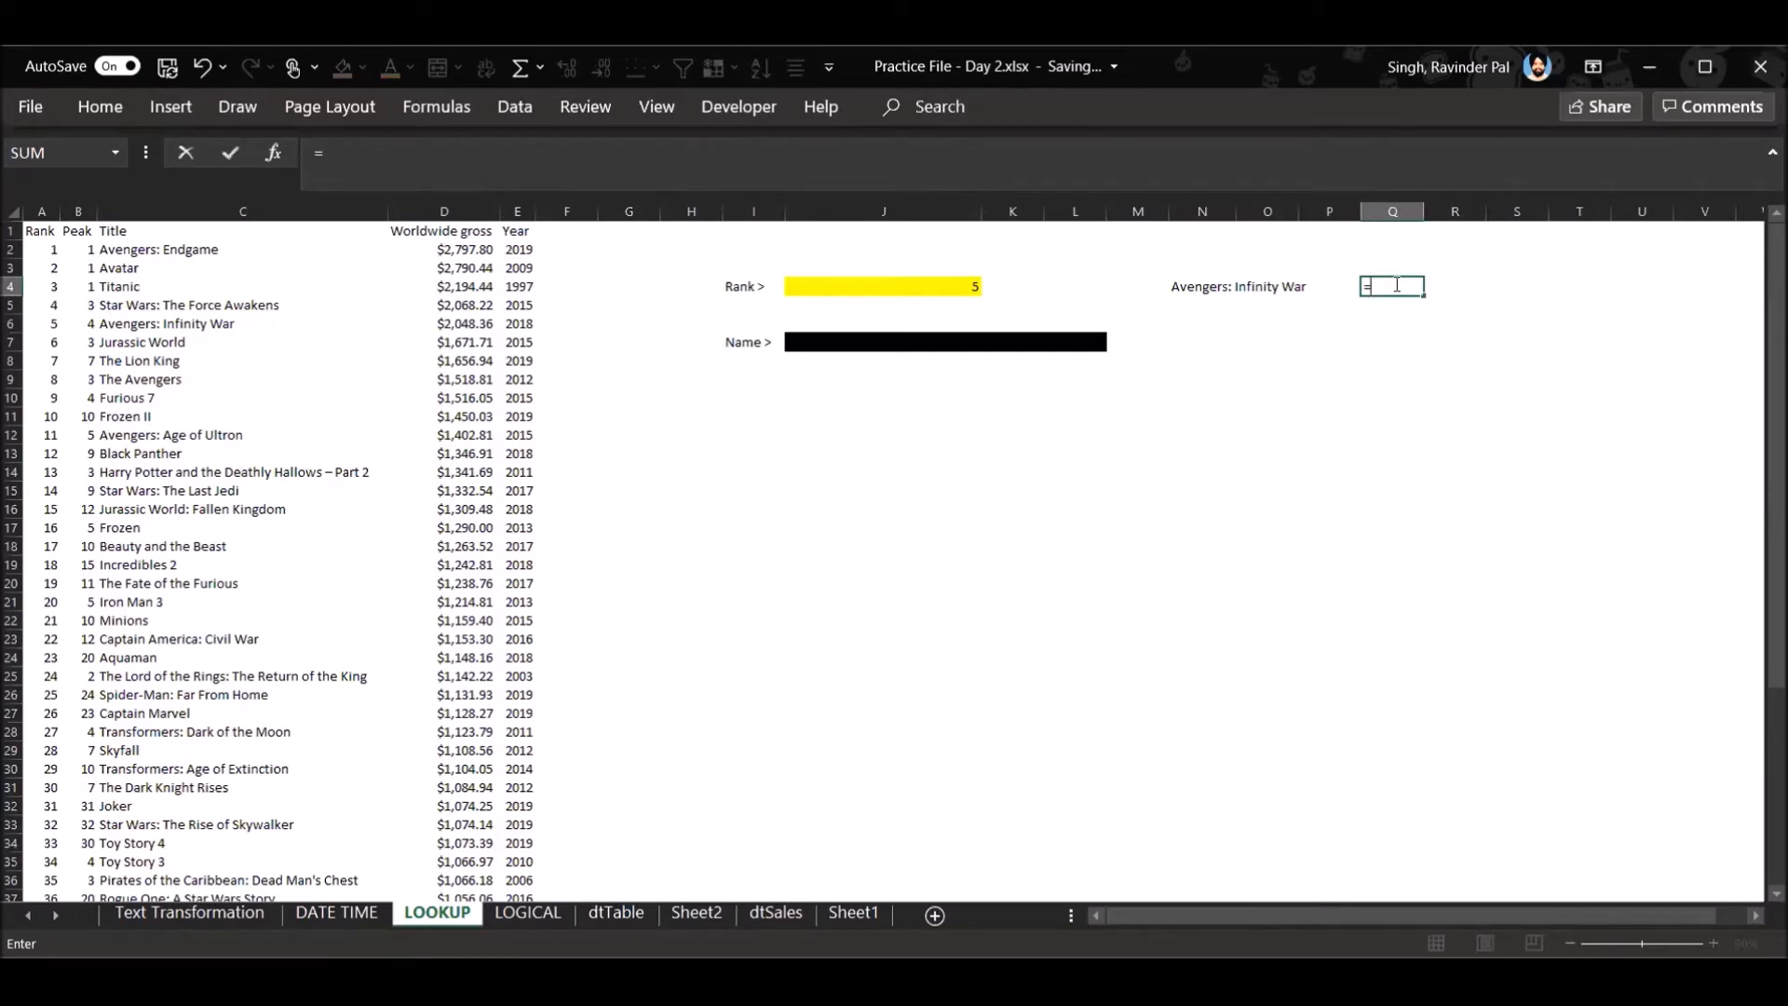
type("XLOOKUP(")
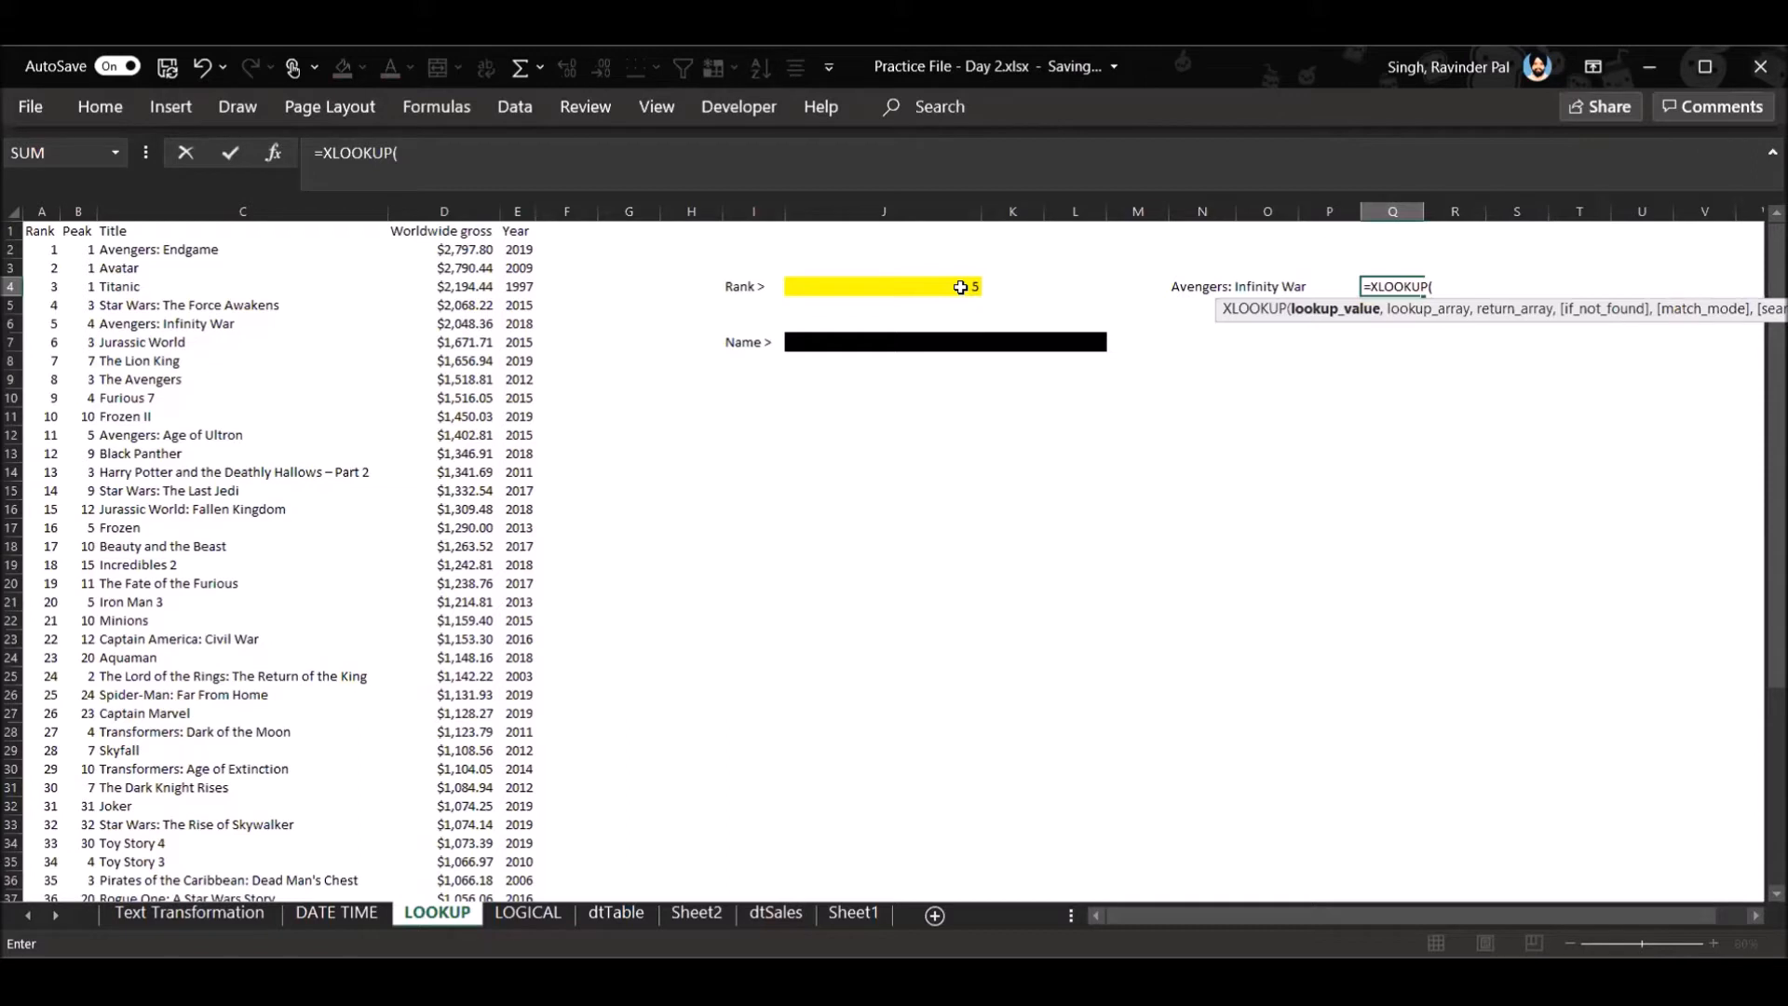
left_click(961, 287)
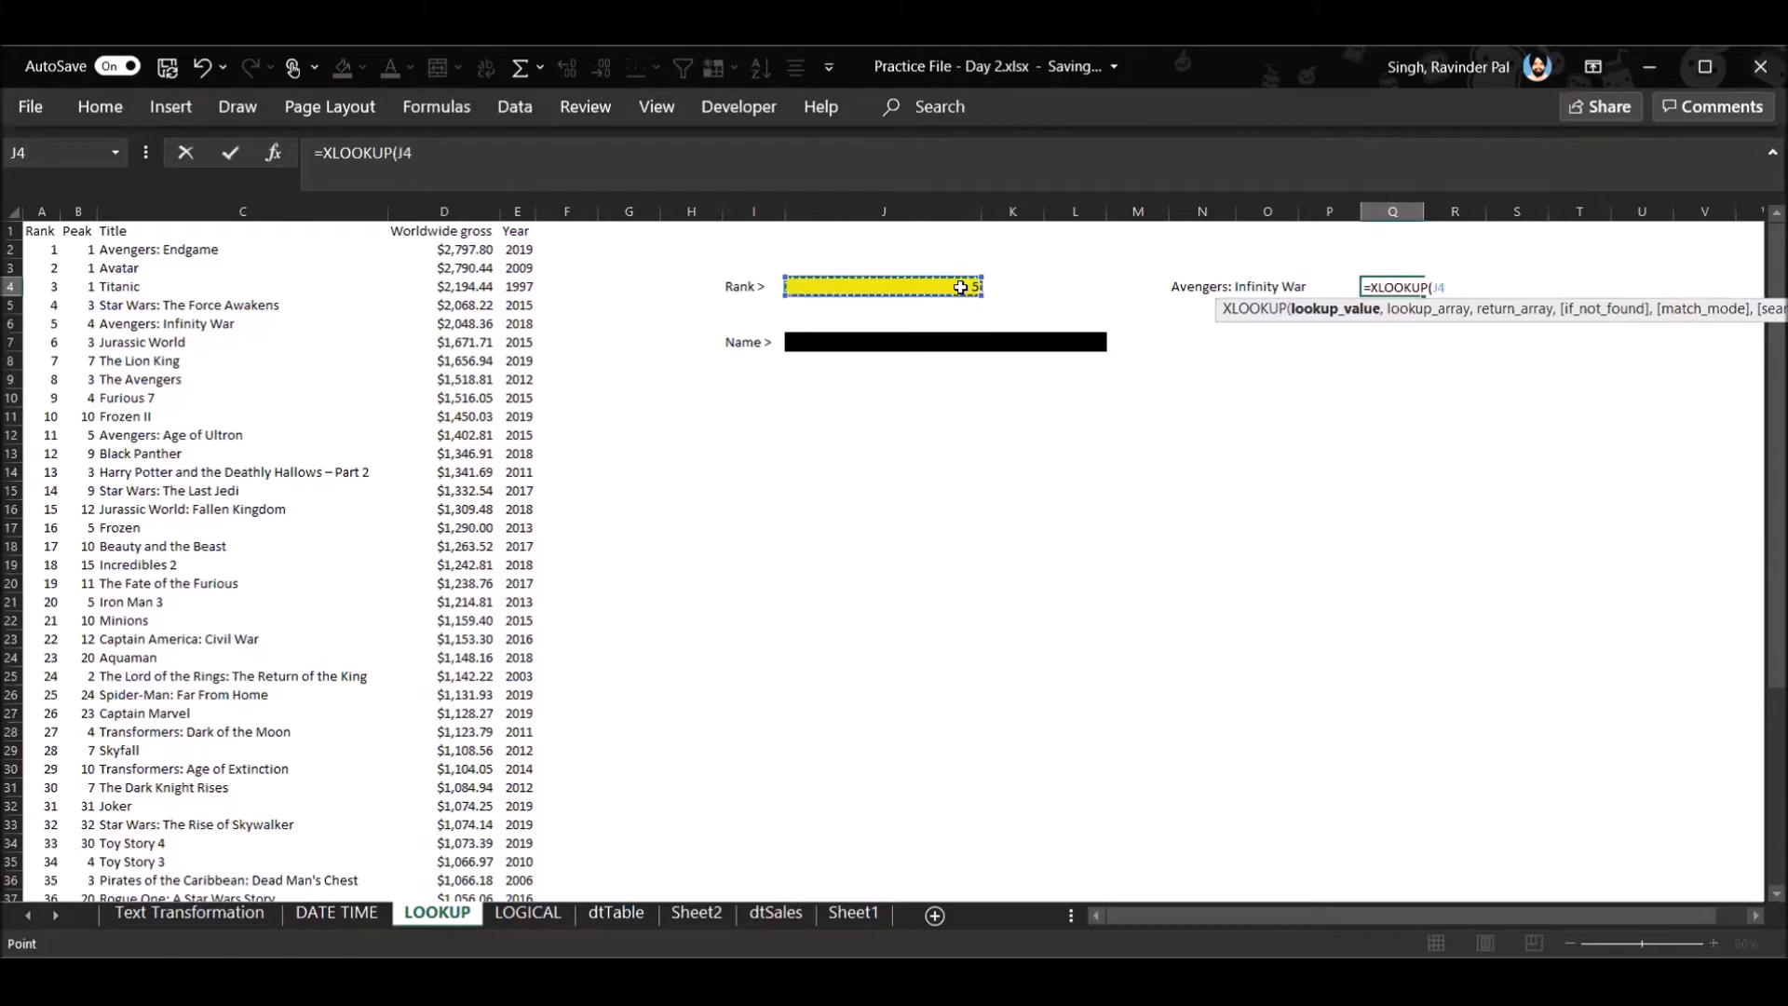
type(",")
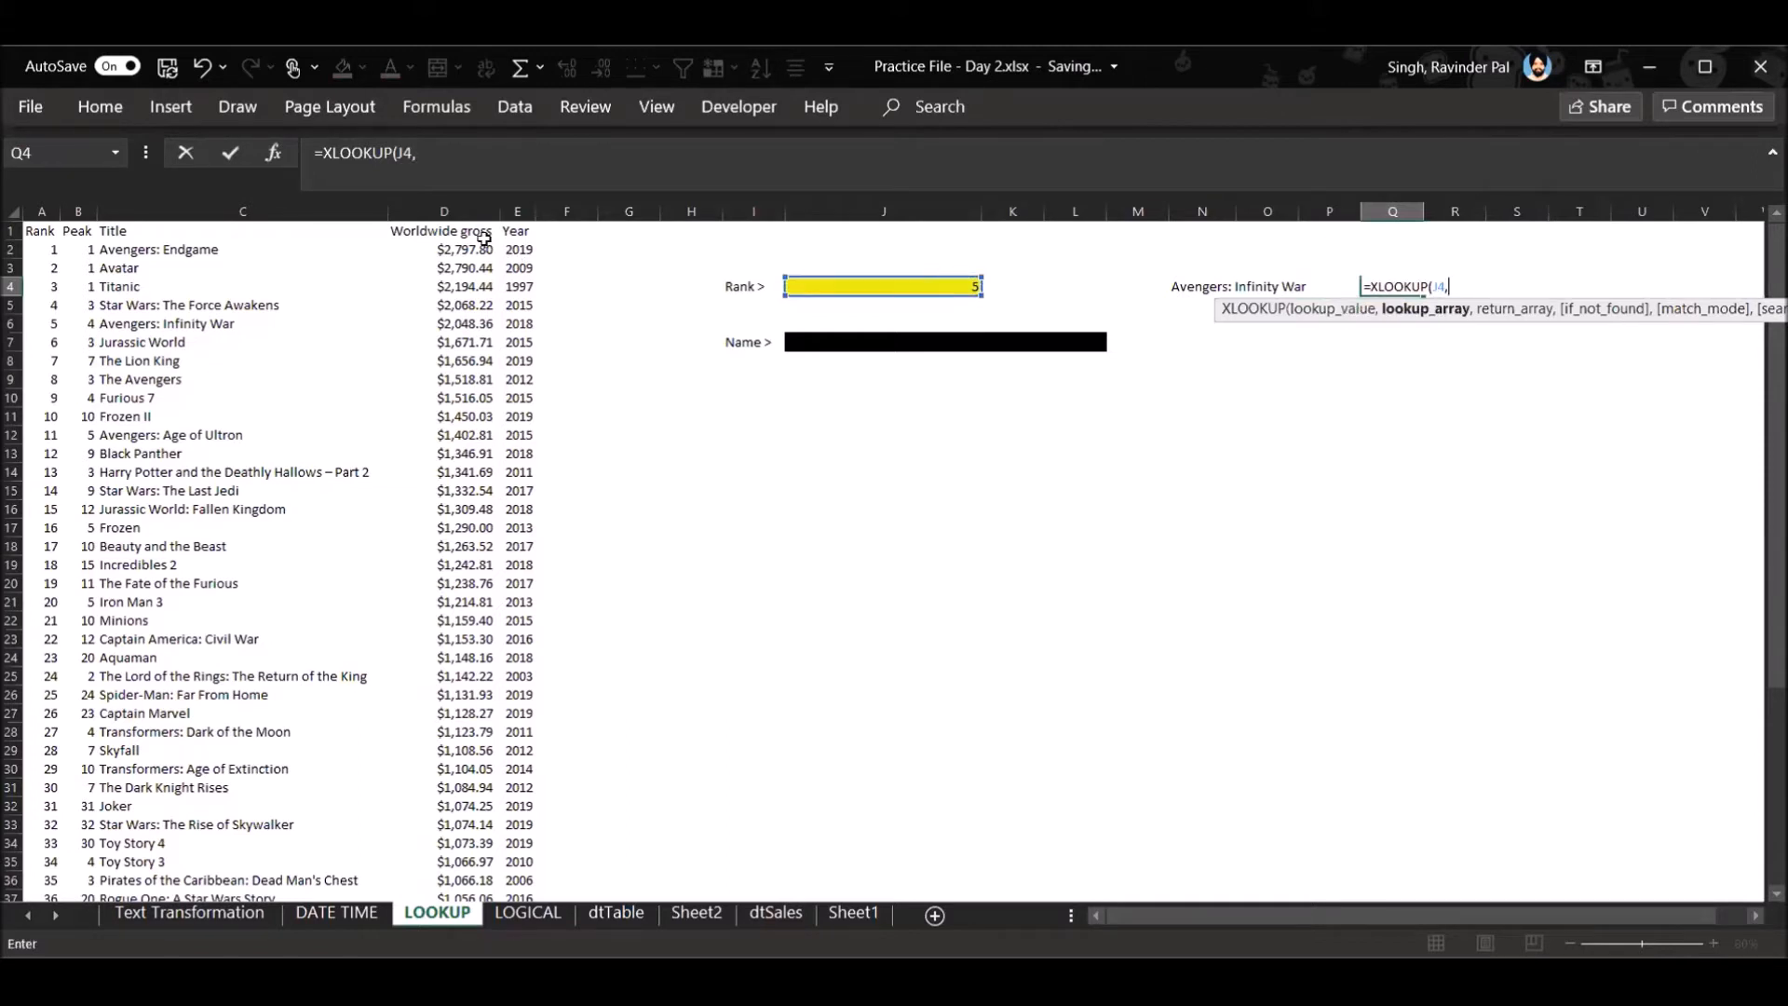
left_click(466, 210)
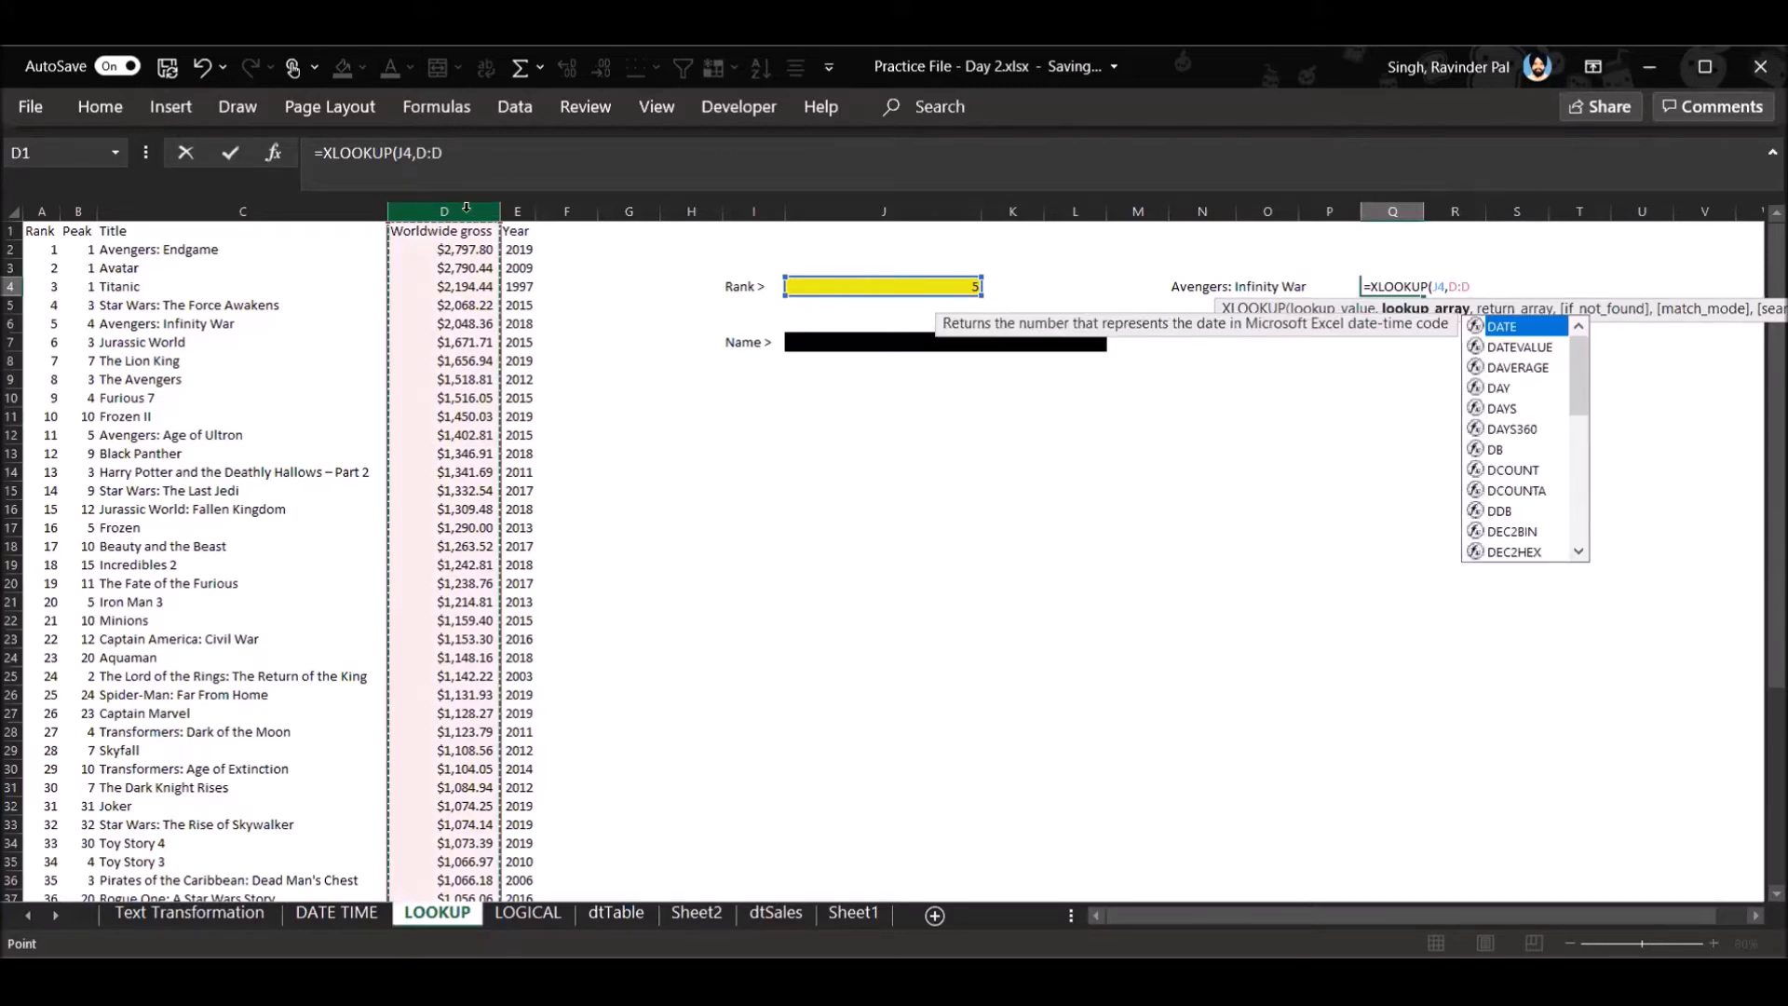
key("BackSpace")
key("BackSpace")
key("BackSpace")
key("BackSpace")
key("BackSpace")
key("BackSpace")
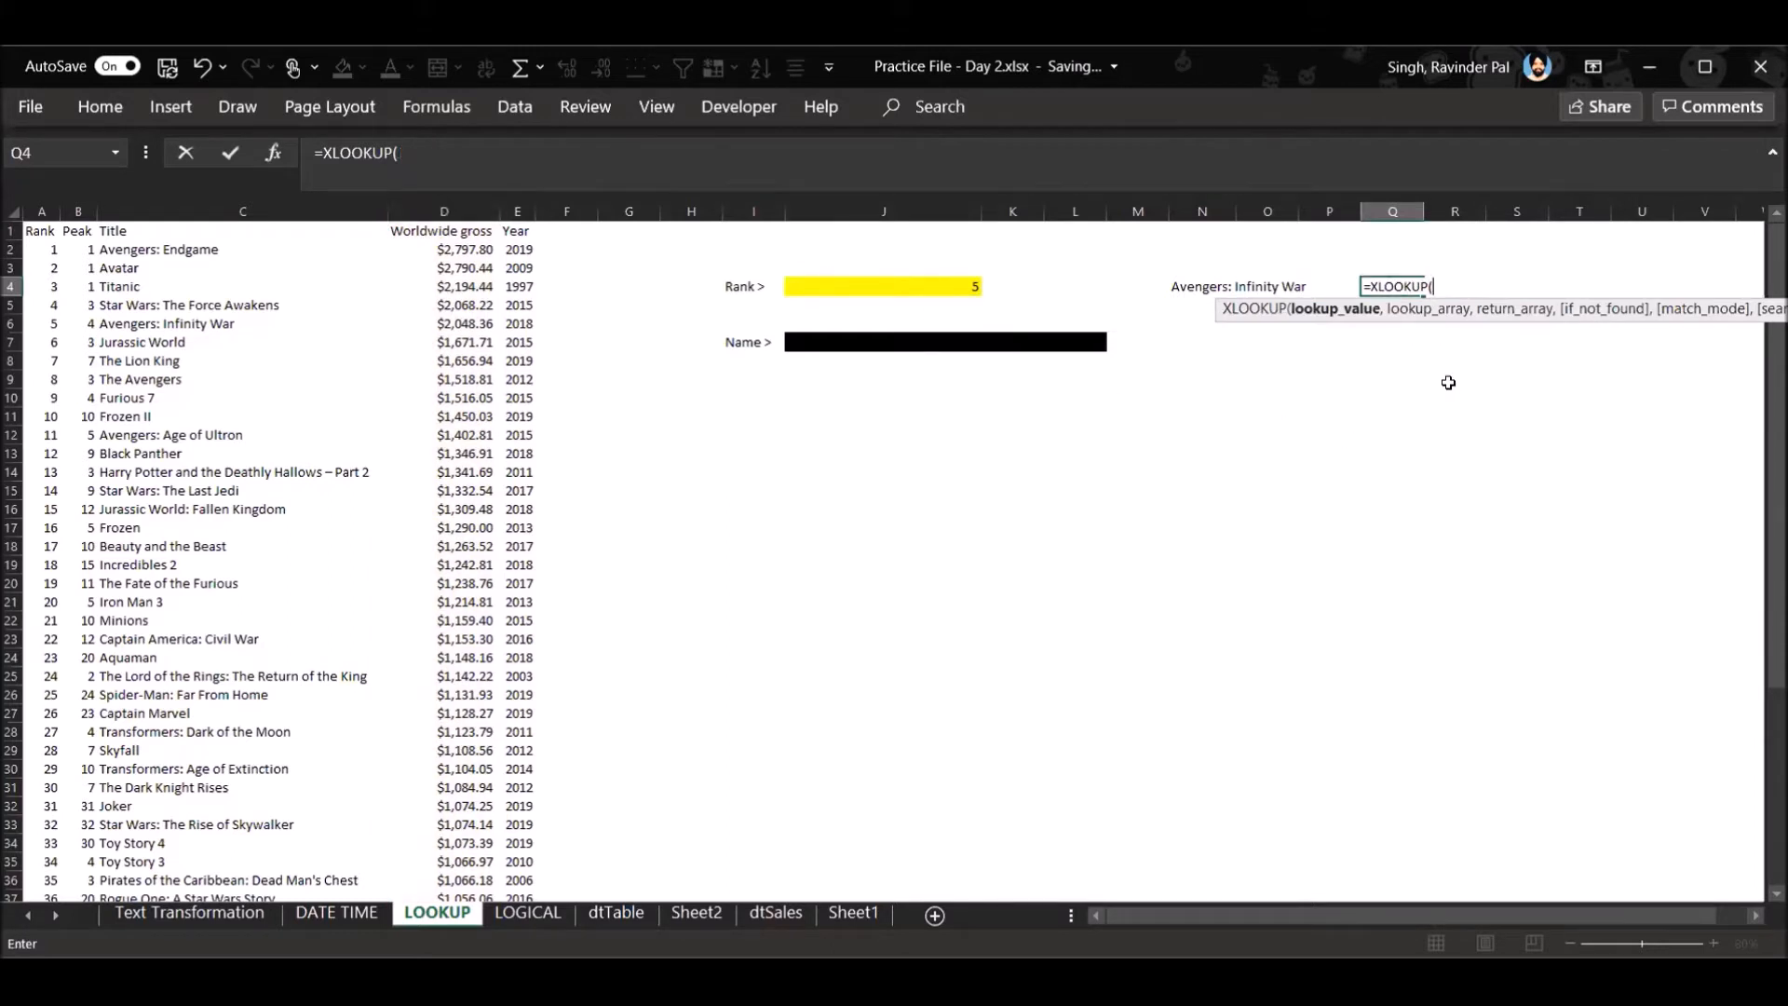
key("Escape")
- Try to enter an XLOOKUP formula in Q4 with only columns D:D and C:C as arguments
type("=")
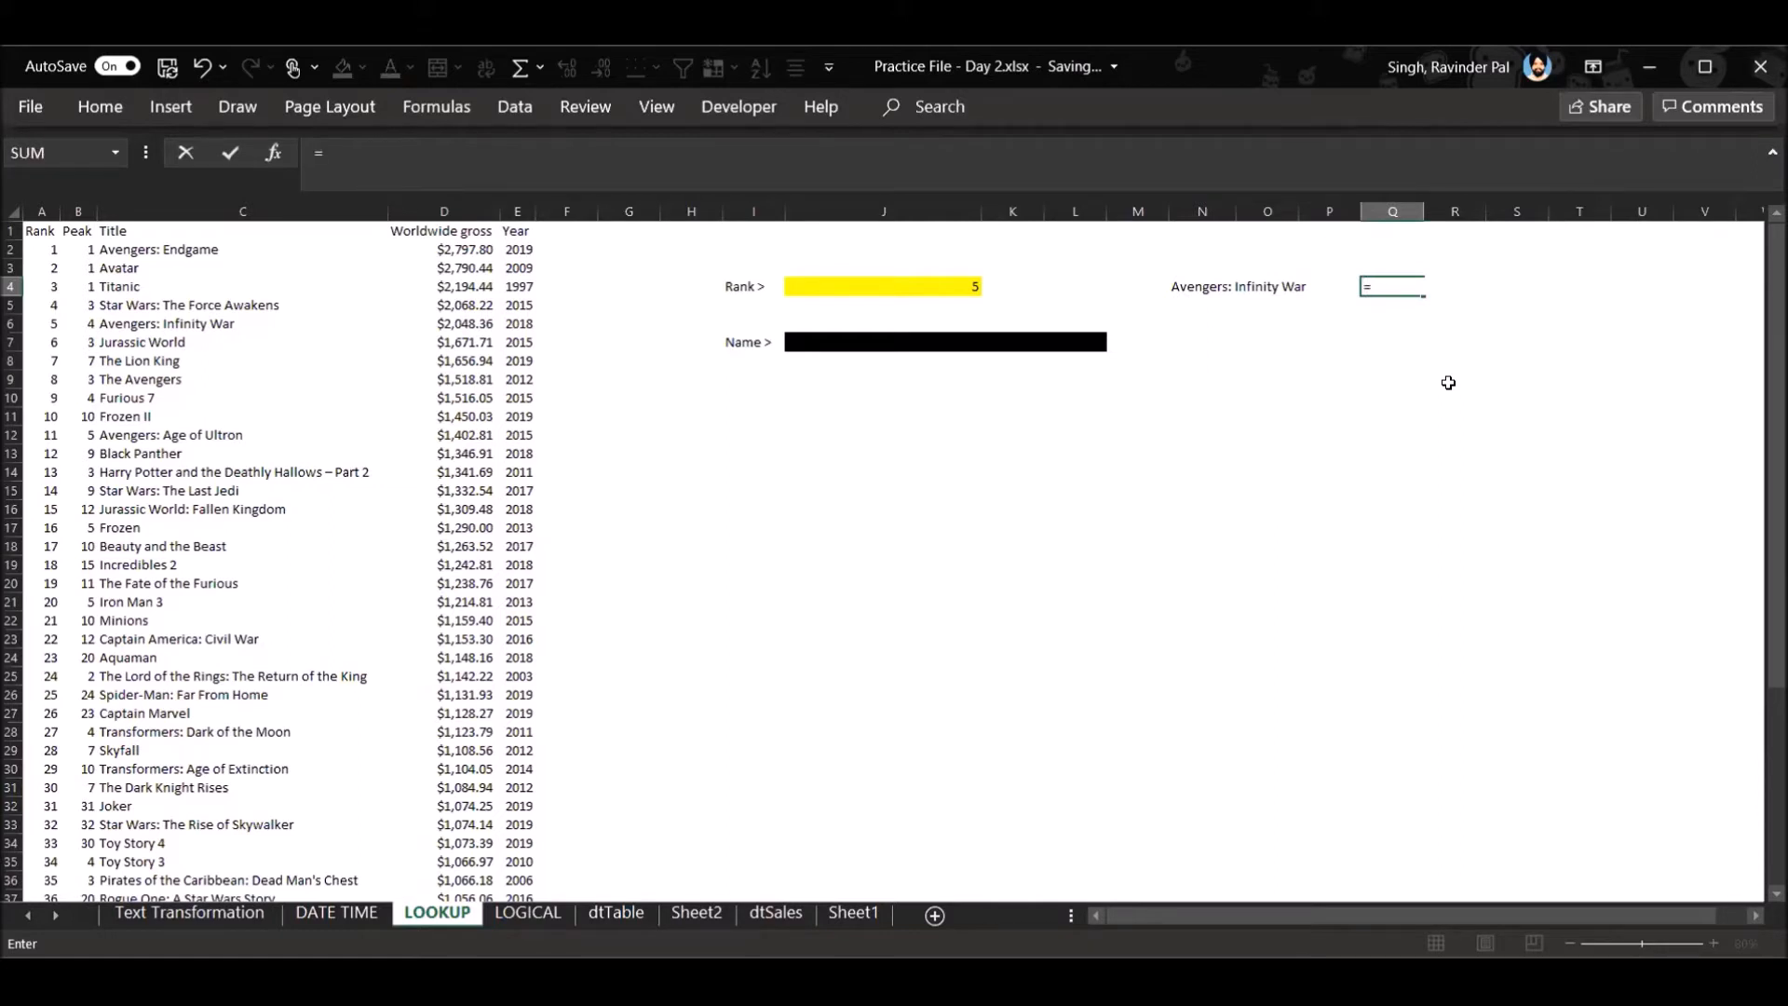
type("XLOOKUP(")
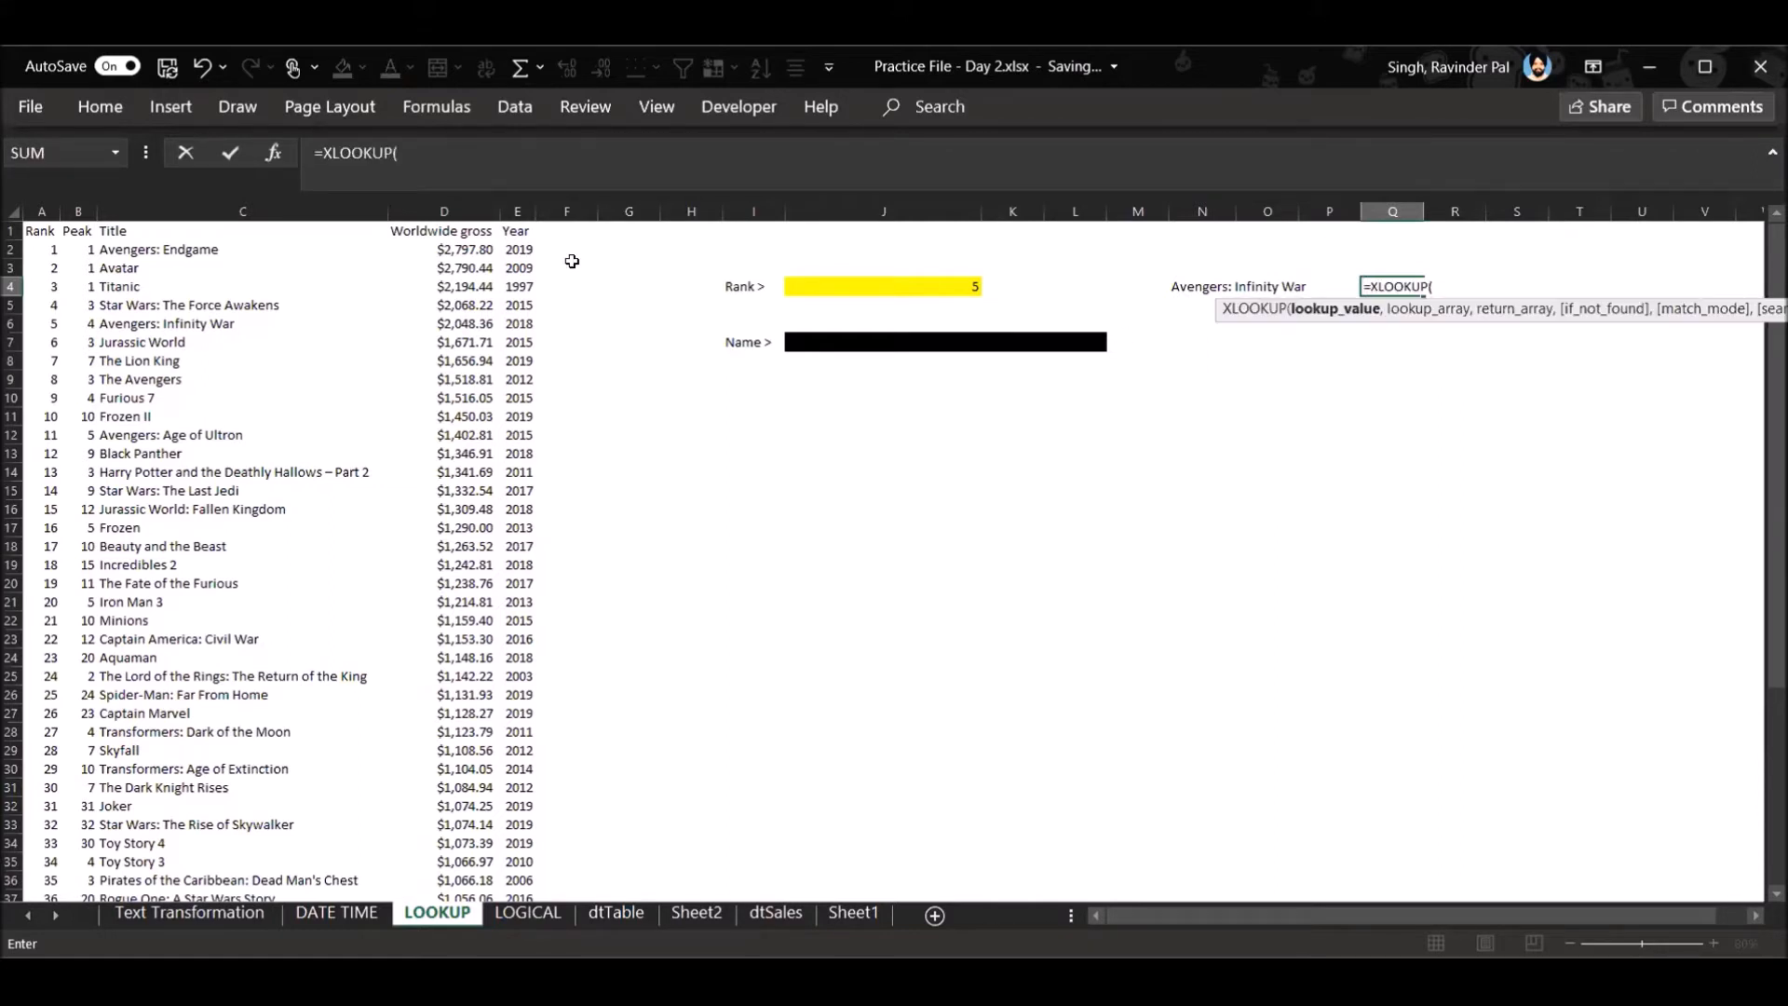
left_click(460, 211)
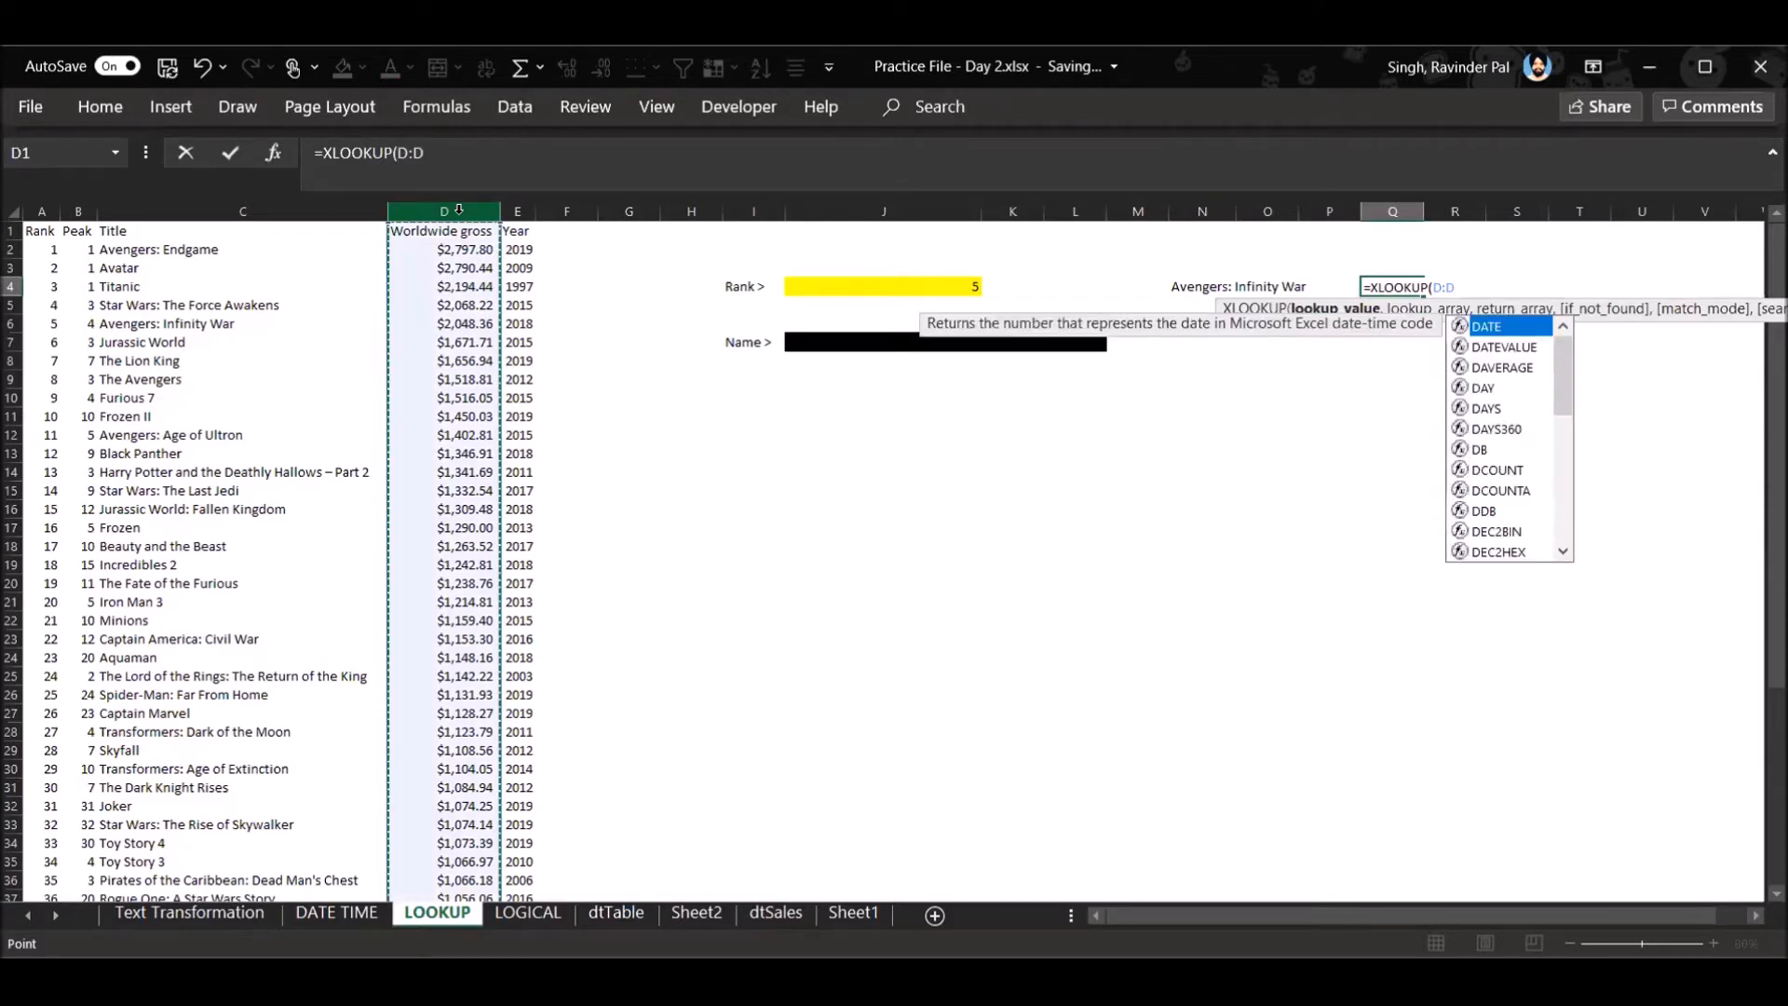
type(",")
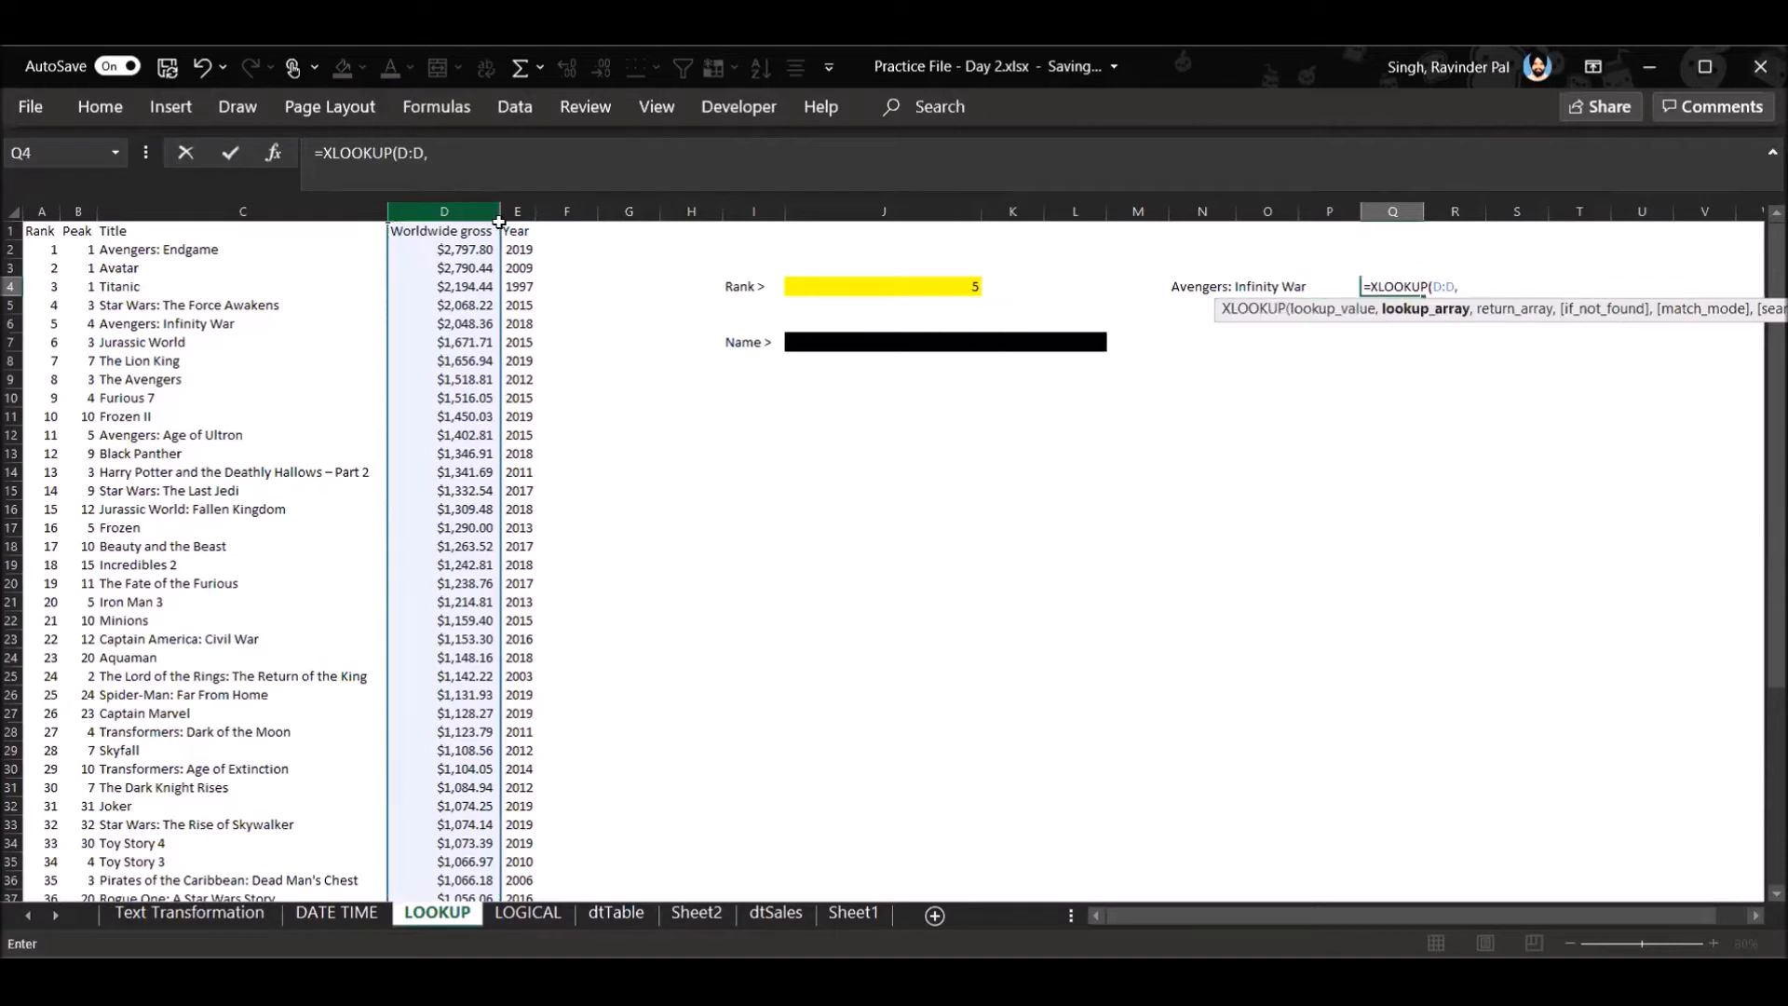
left_click(951, 283)
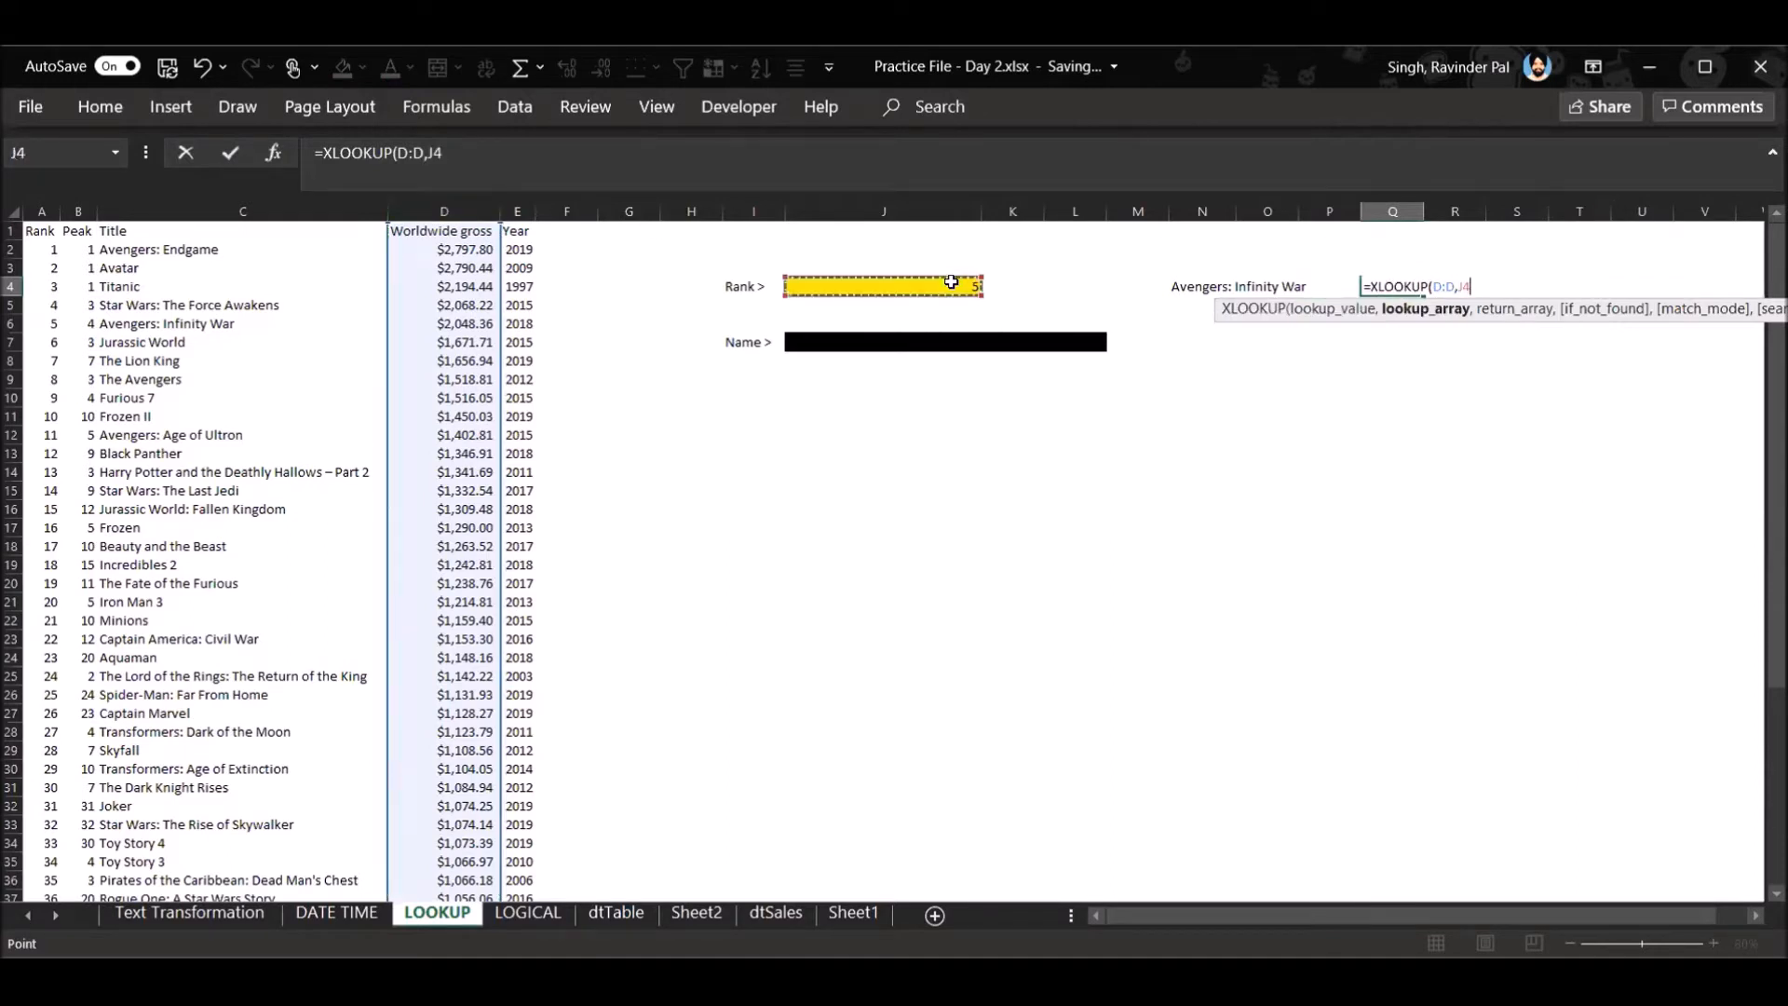
key("BackSpace")
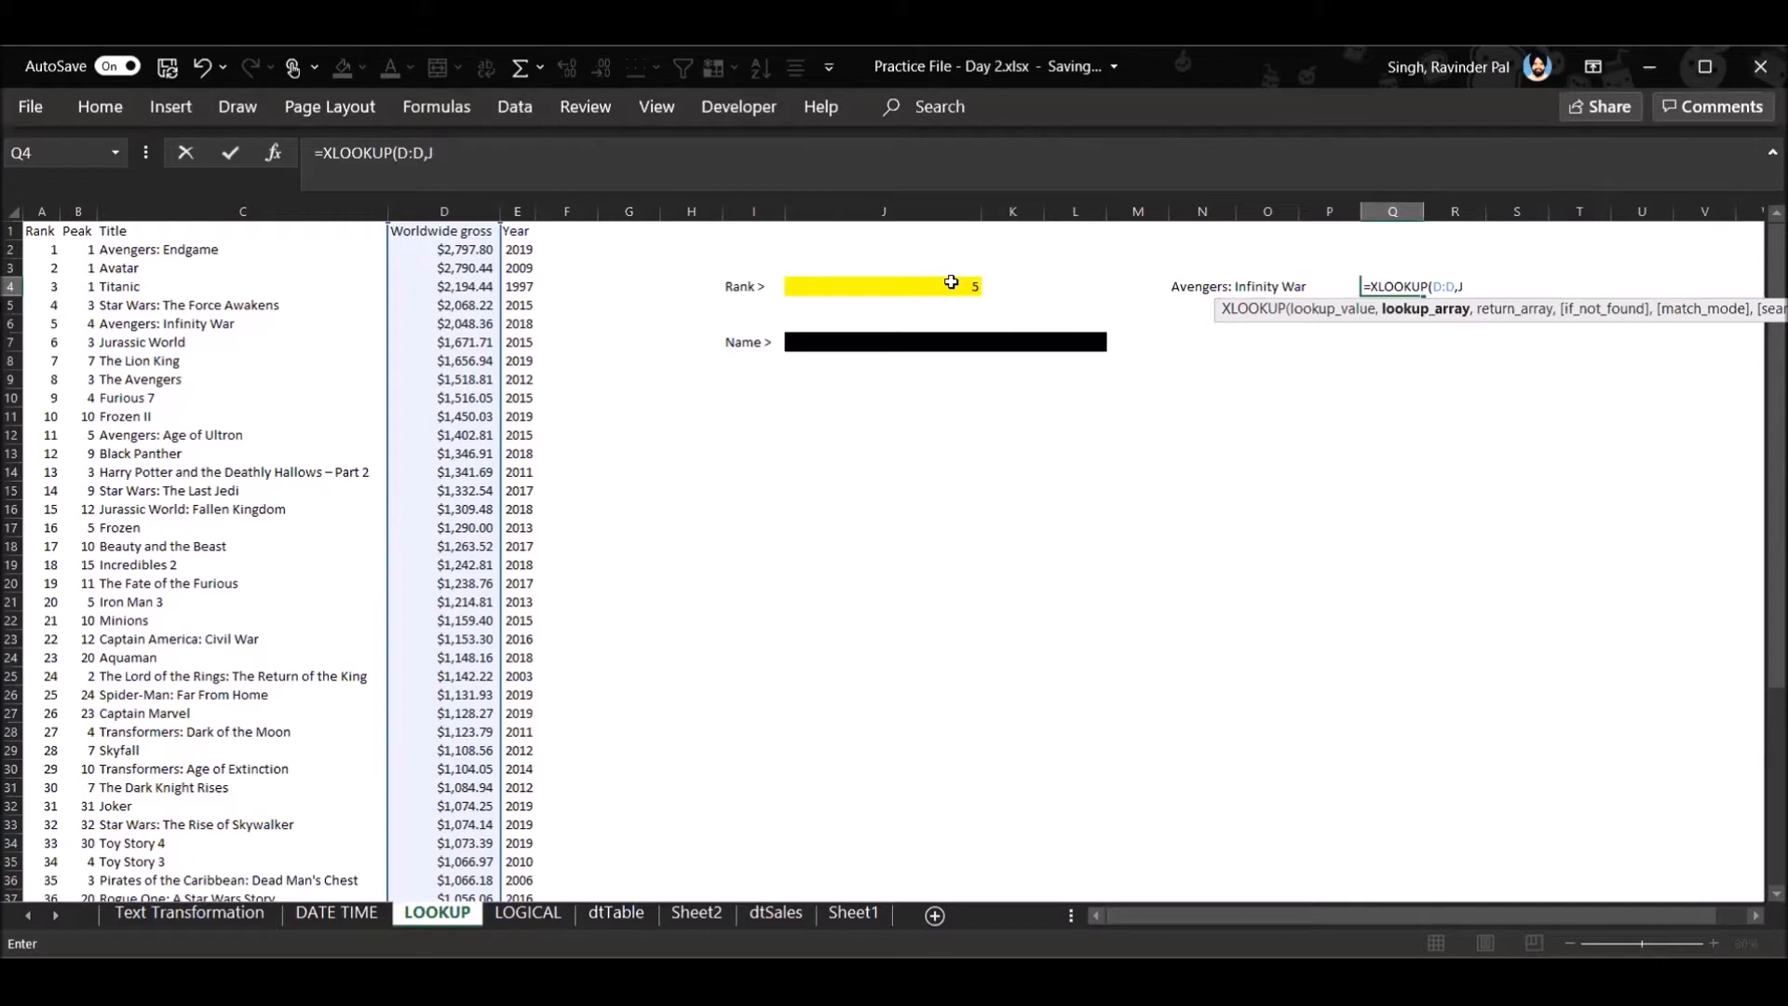
key("BackSpace")
left_click(228, 209)
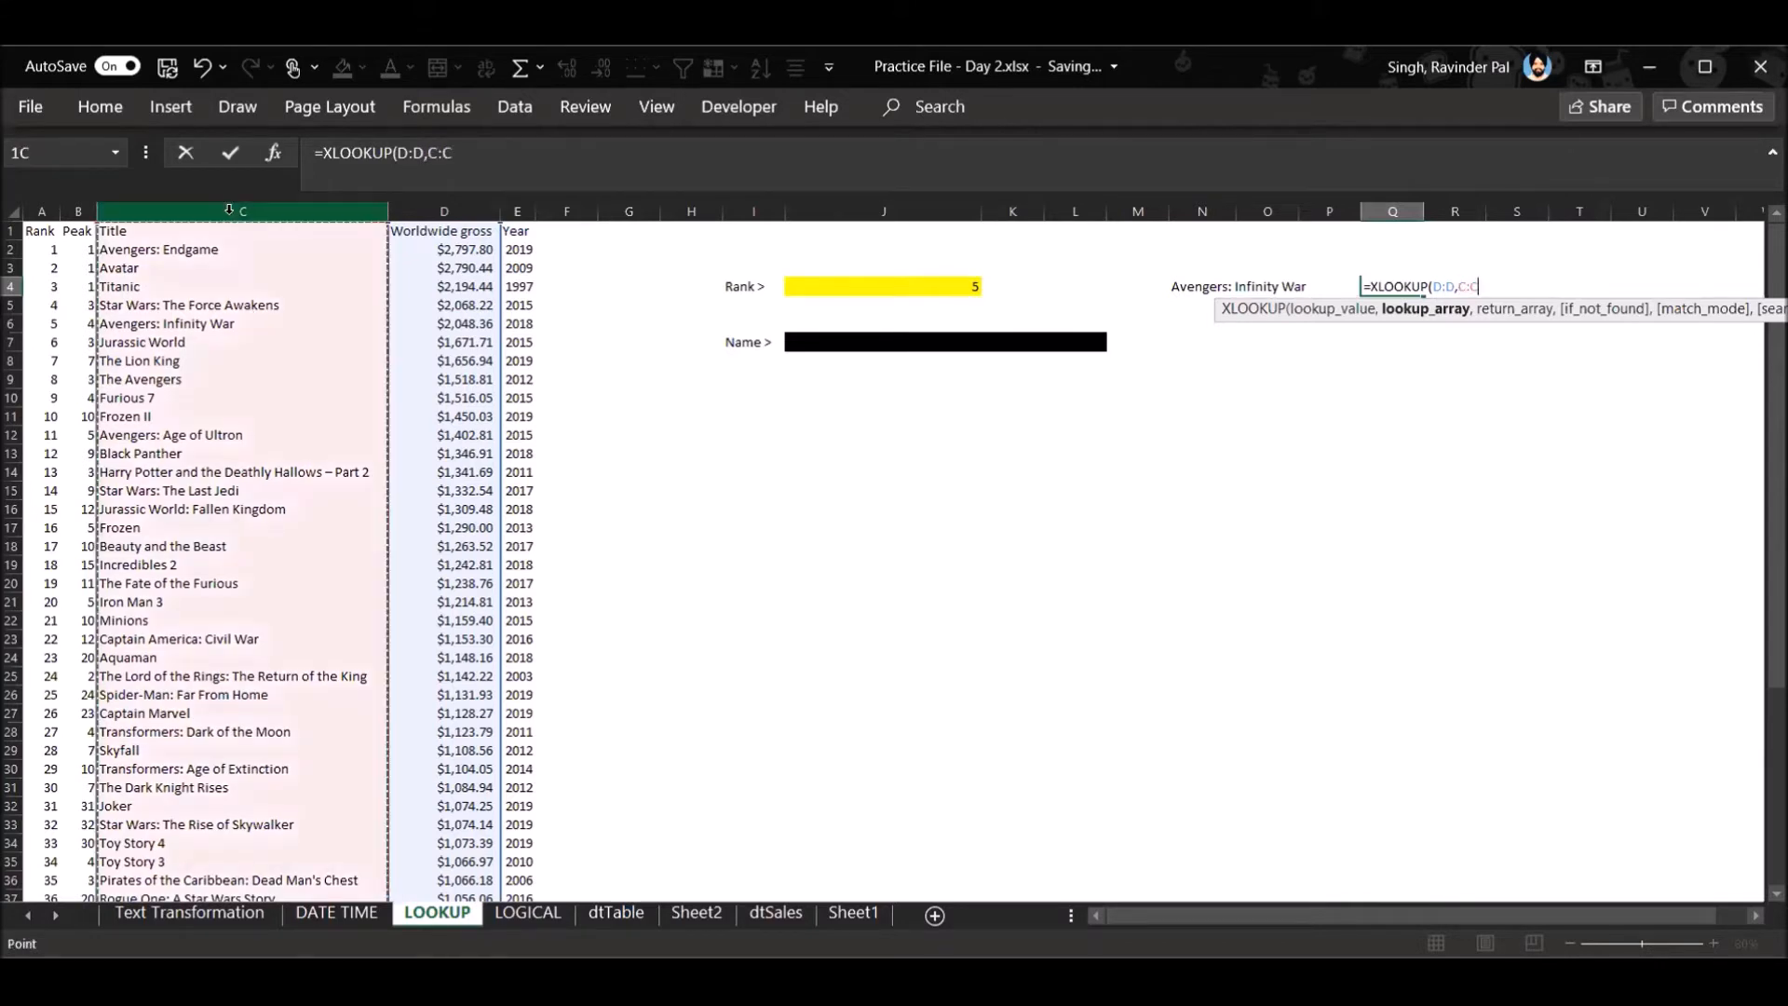
key("Return")
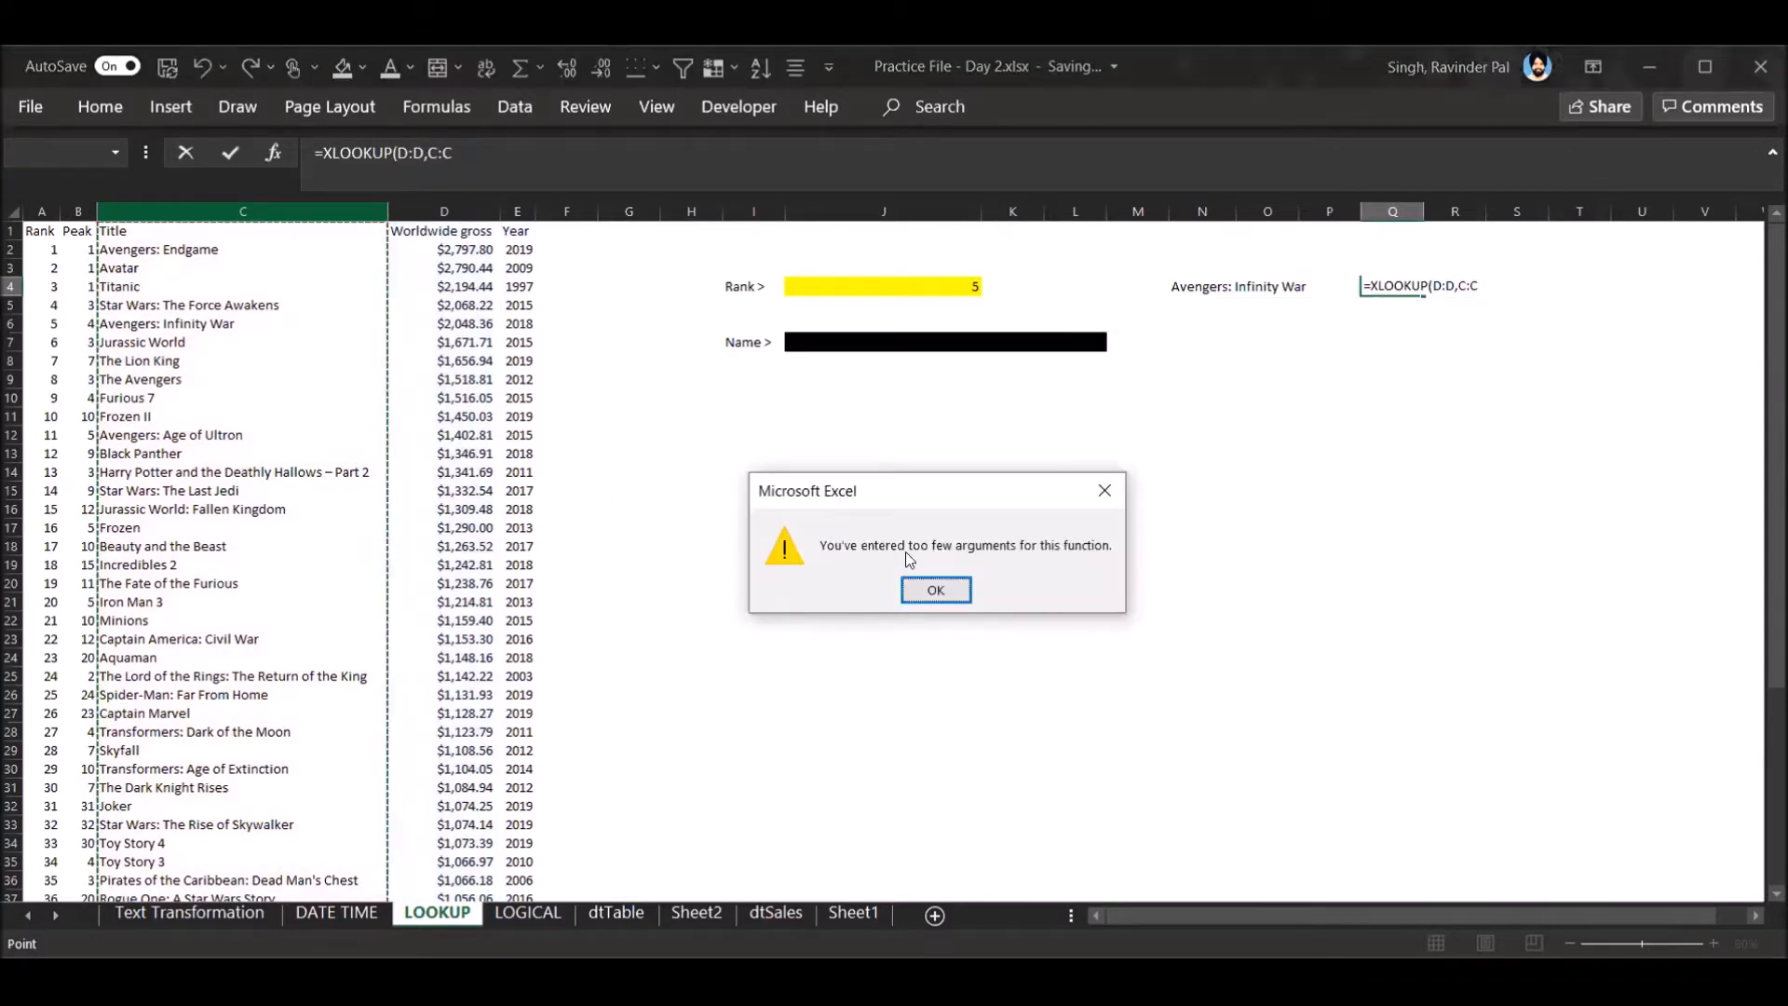
left_click(935, 590)
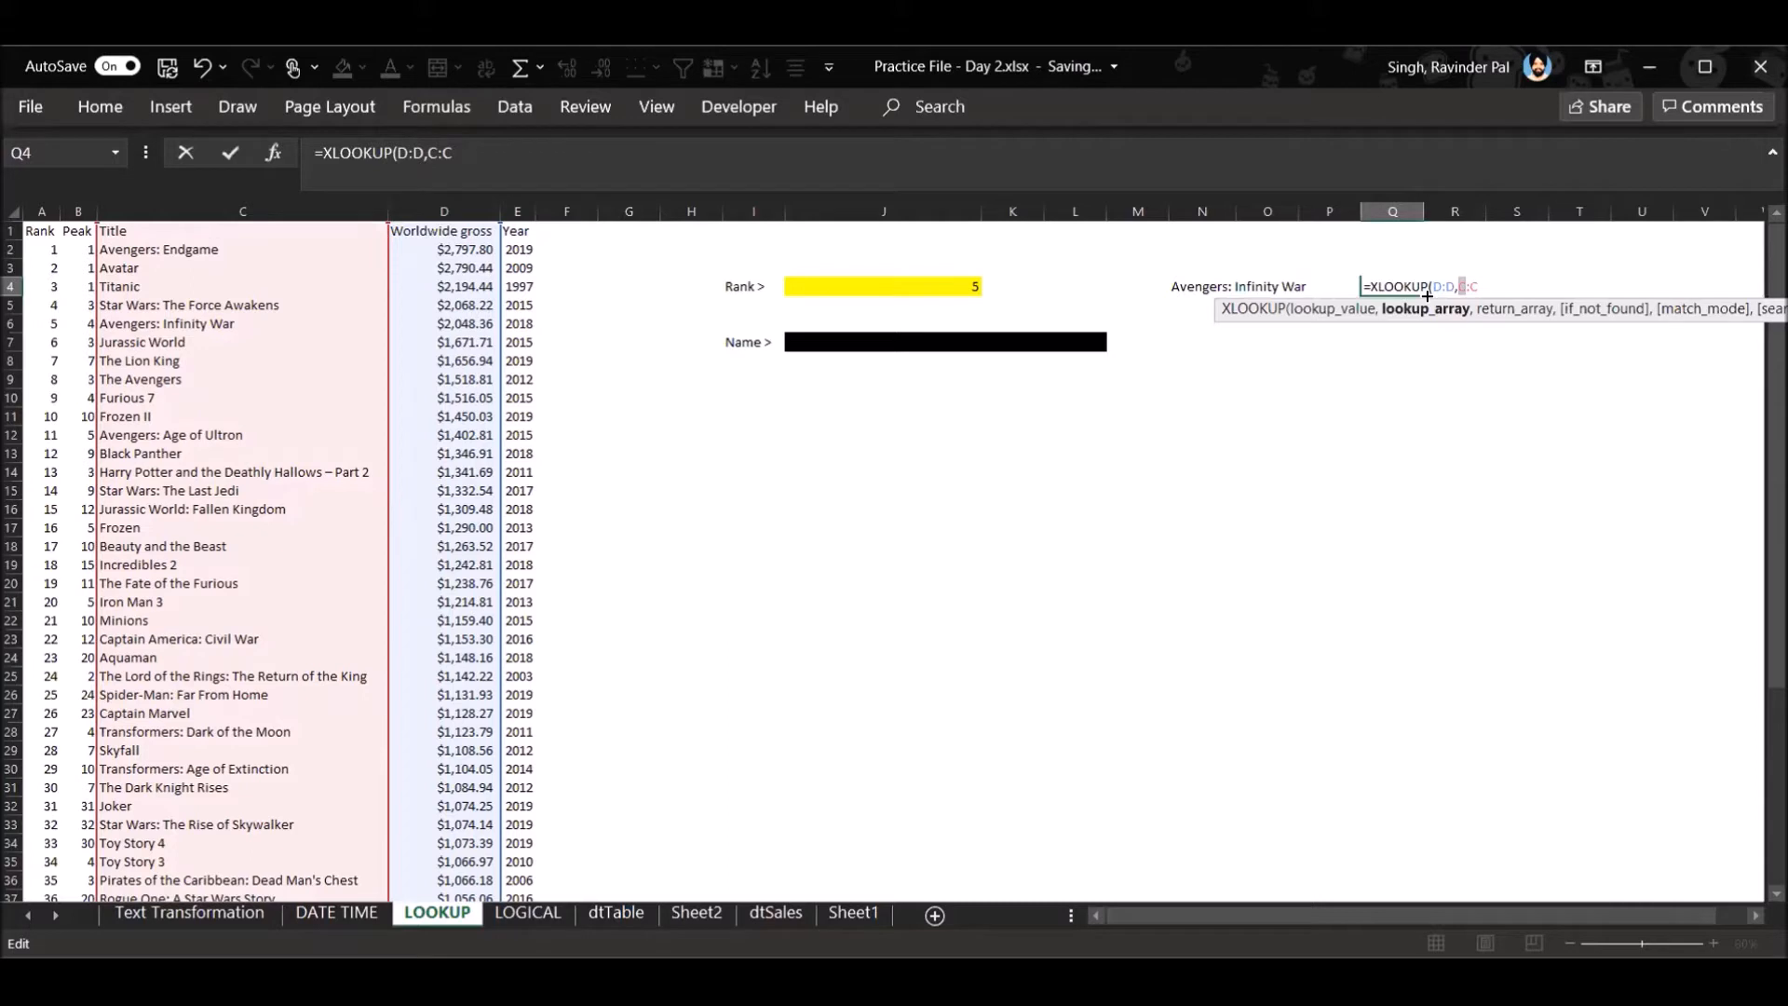
- Clear the incomplete XLOOKUP formula from Q4
left_click(940, 287)
key("BackSpace")
key("BackSpace")
key("BackSpace")
key("BackSpace")
key("BackSpace")
key("BackSpace")
key("BackSpace")
key("BackSpace")
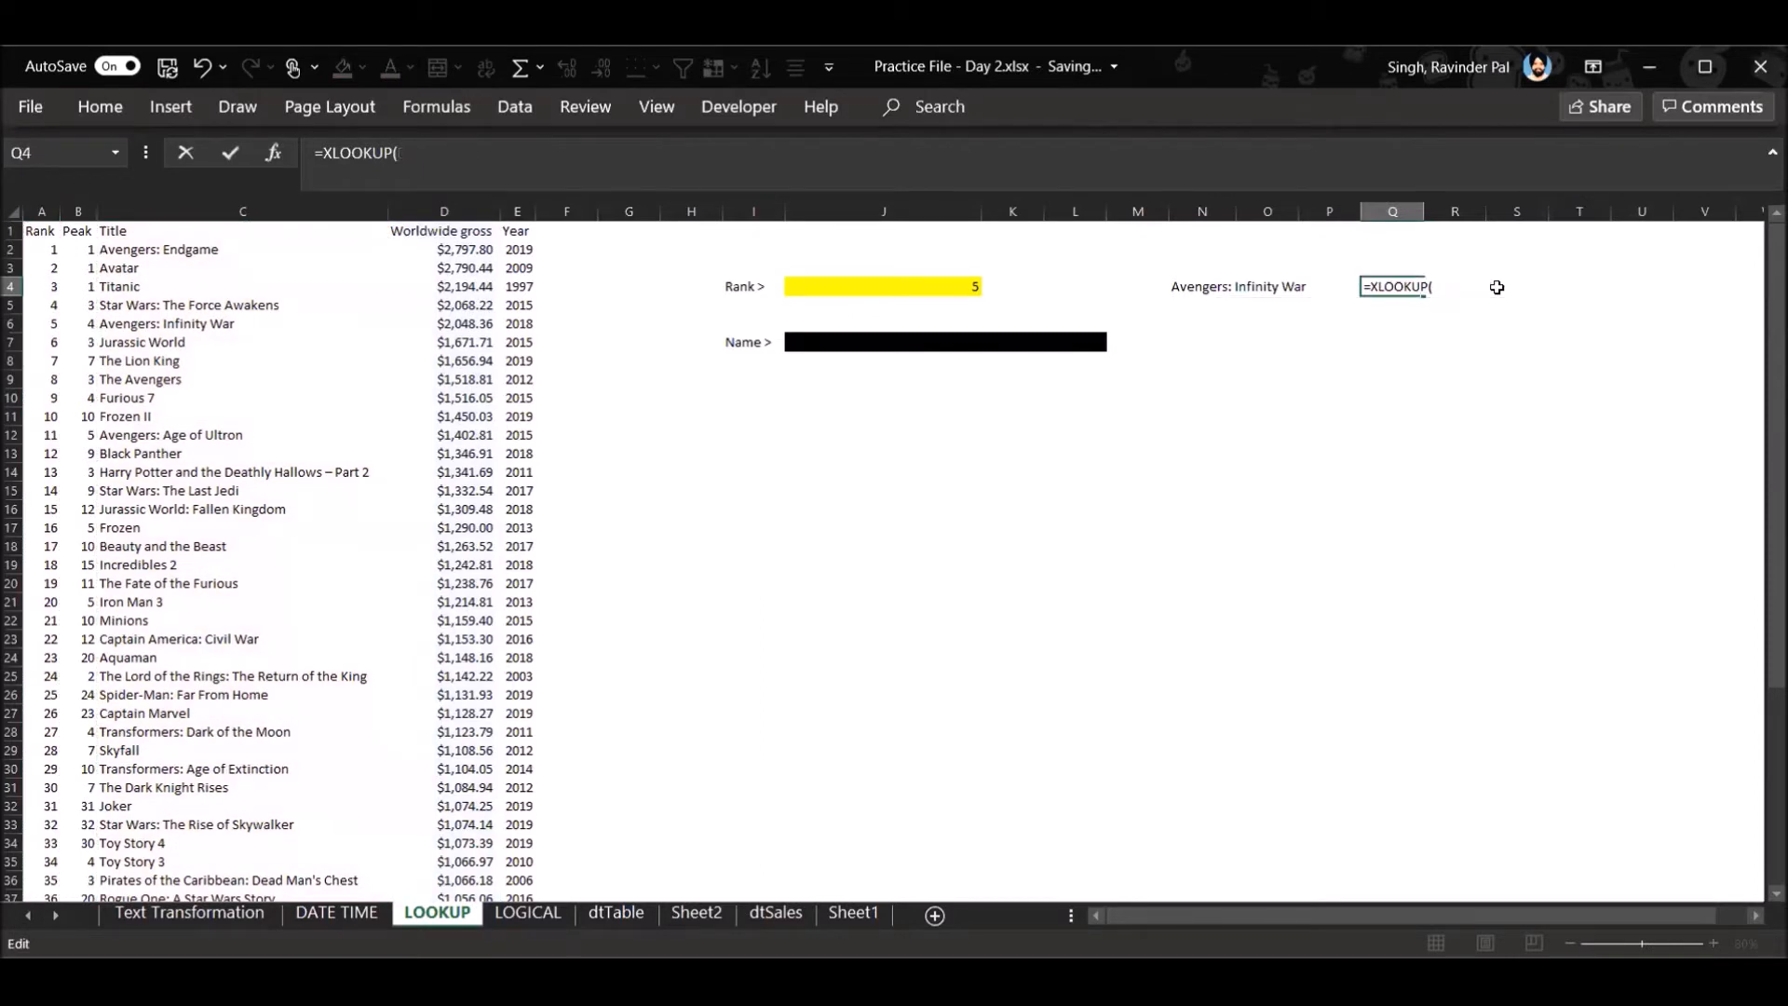
key("BackSpace")
key("BackSpace")
key("BackSpace")
key("BackSpace")
key("BackSpace")
key("BackSpace")
key("BackSpace")
key("BackSpace")
key("BackSpace")
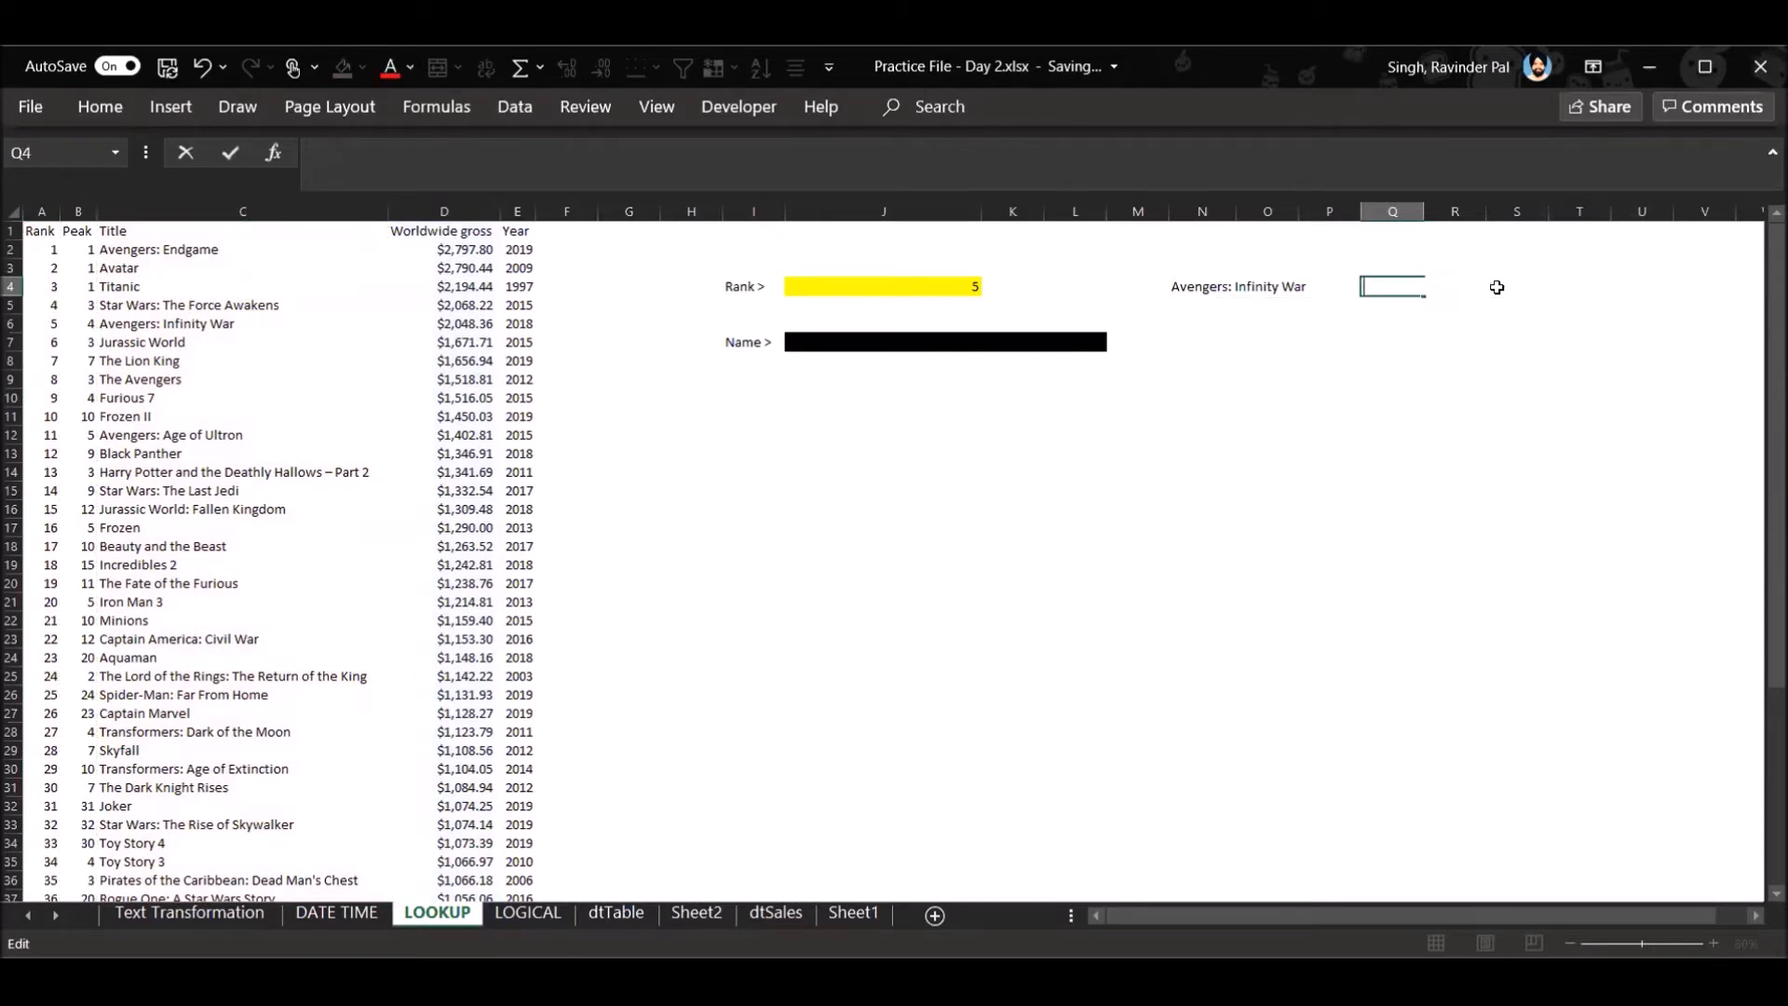
- Enter =XLOOKUP(J4,A:A,D:D) in Q4 to return the worldwide gross for the rank in J4
type("=XLOOKUP(")
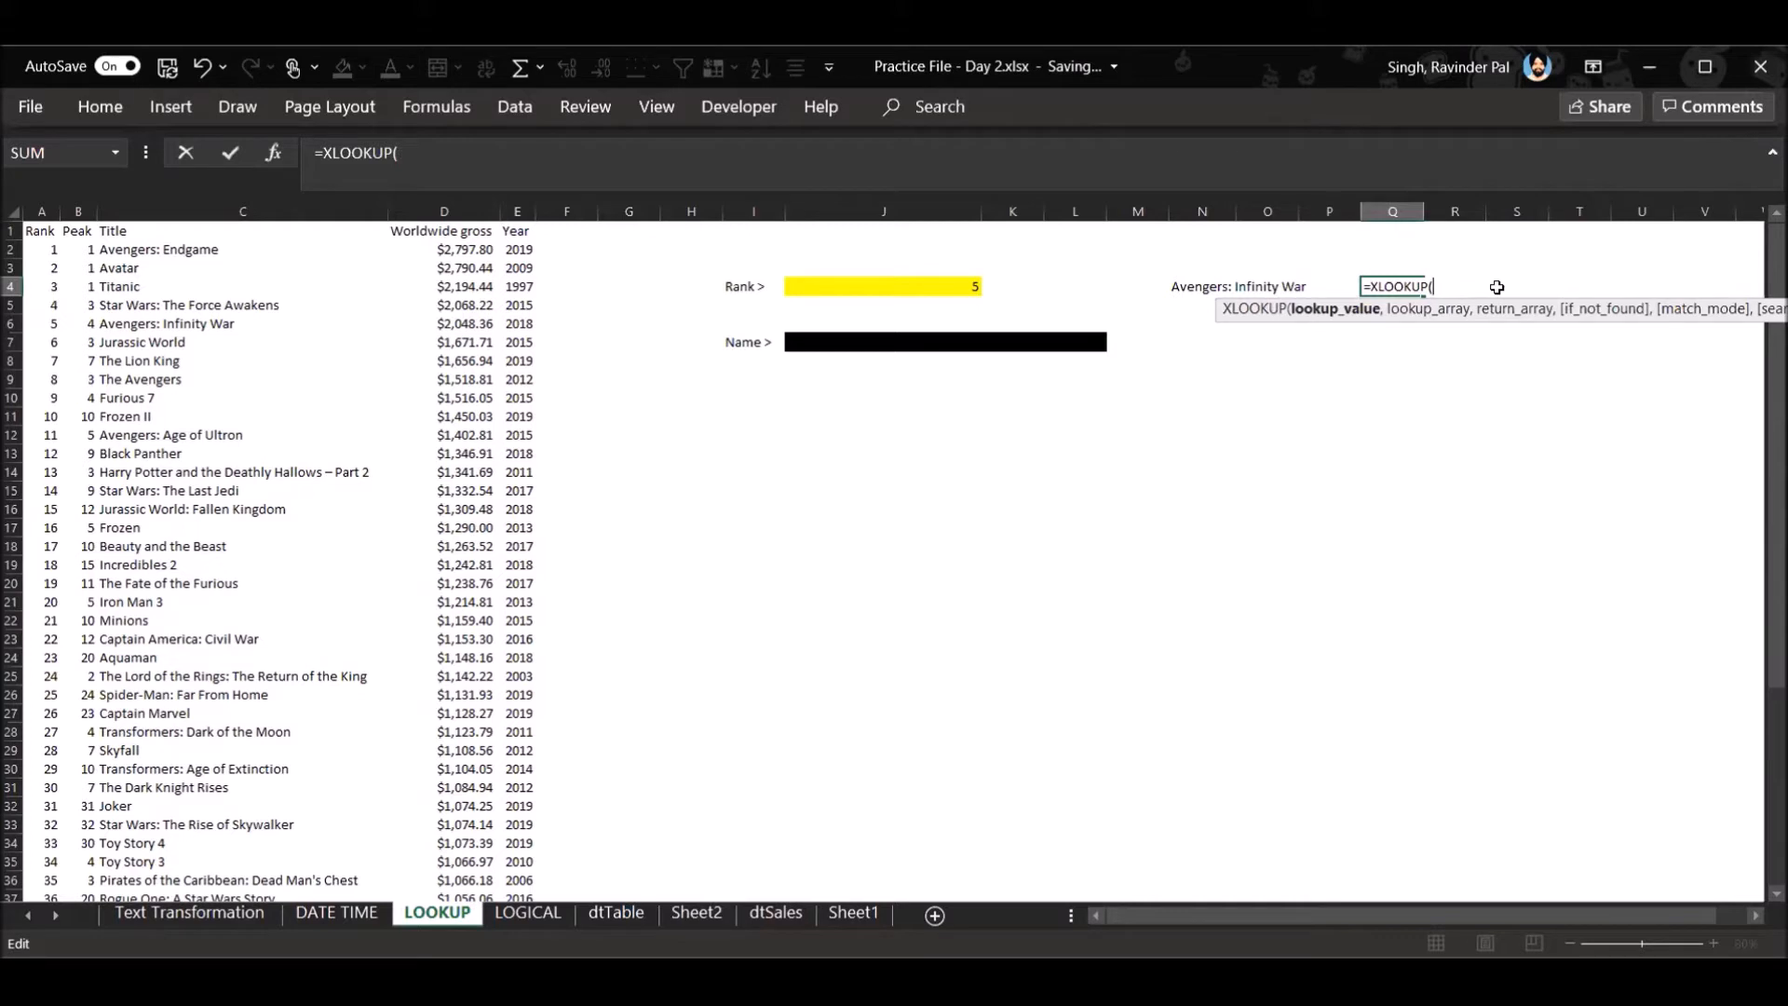
left_click(955, 291)
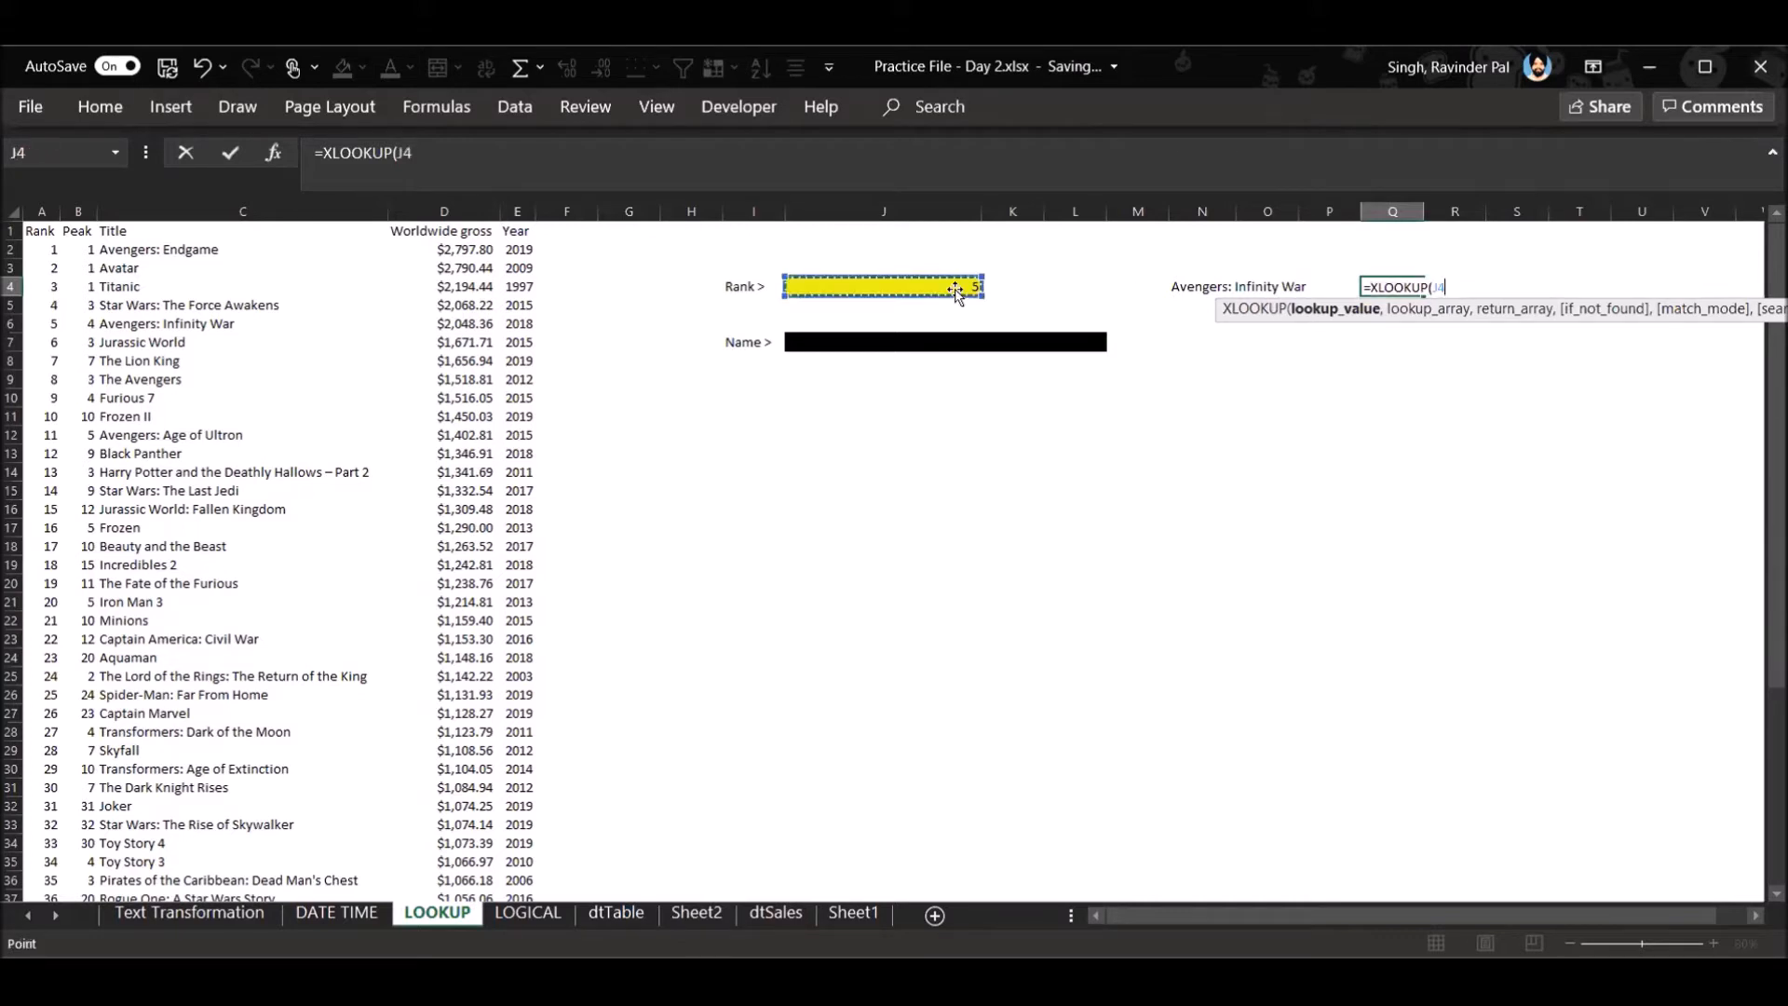
type(",")
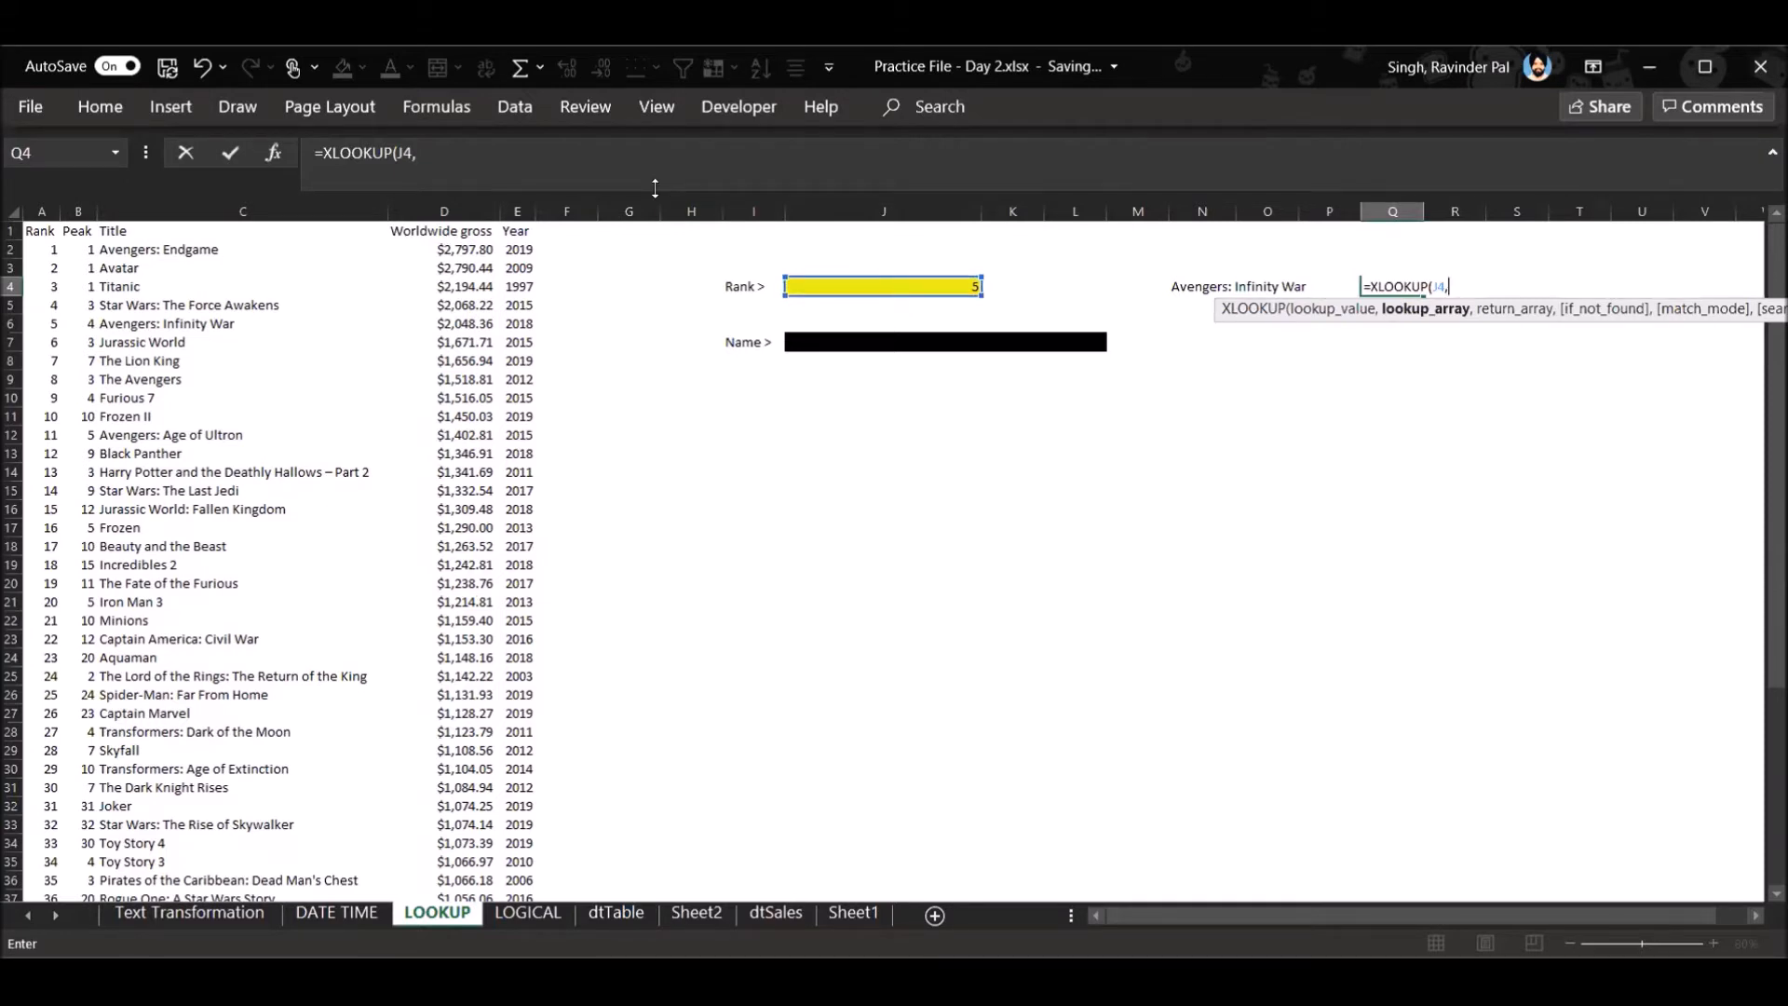
left_click(39, 208)
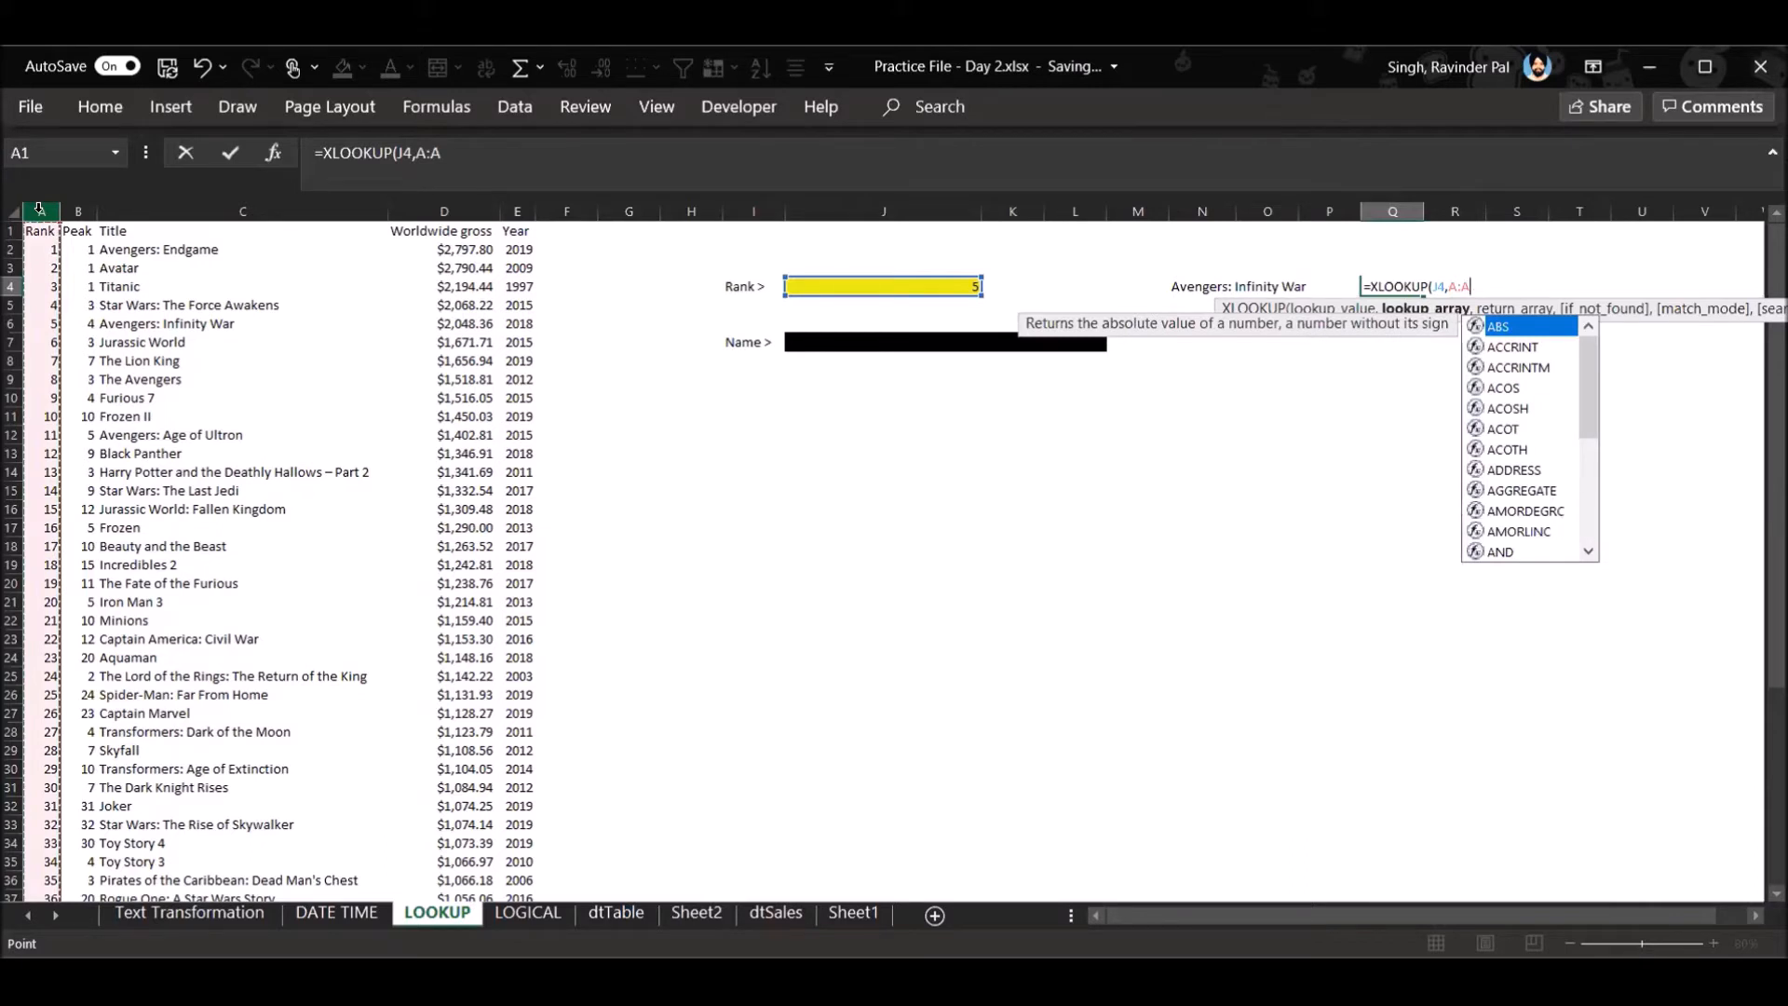
type(",")
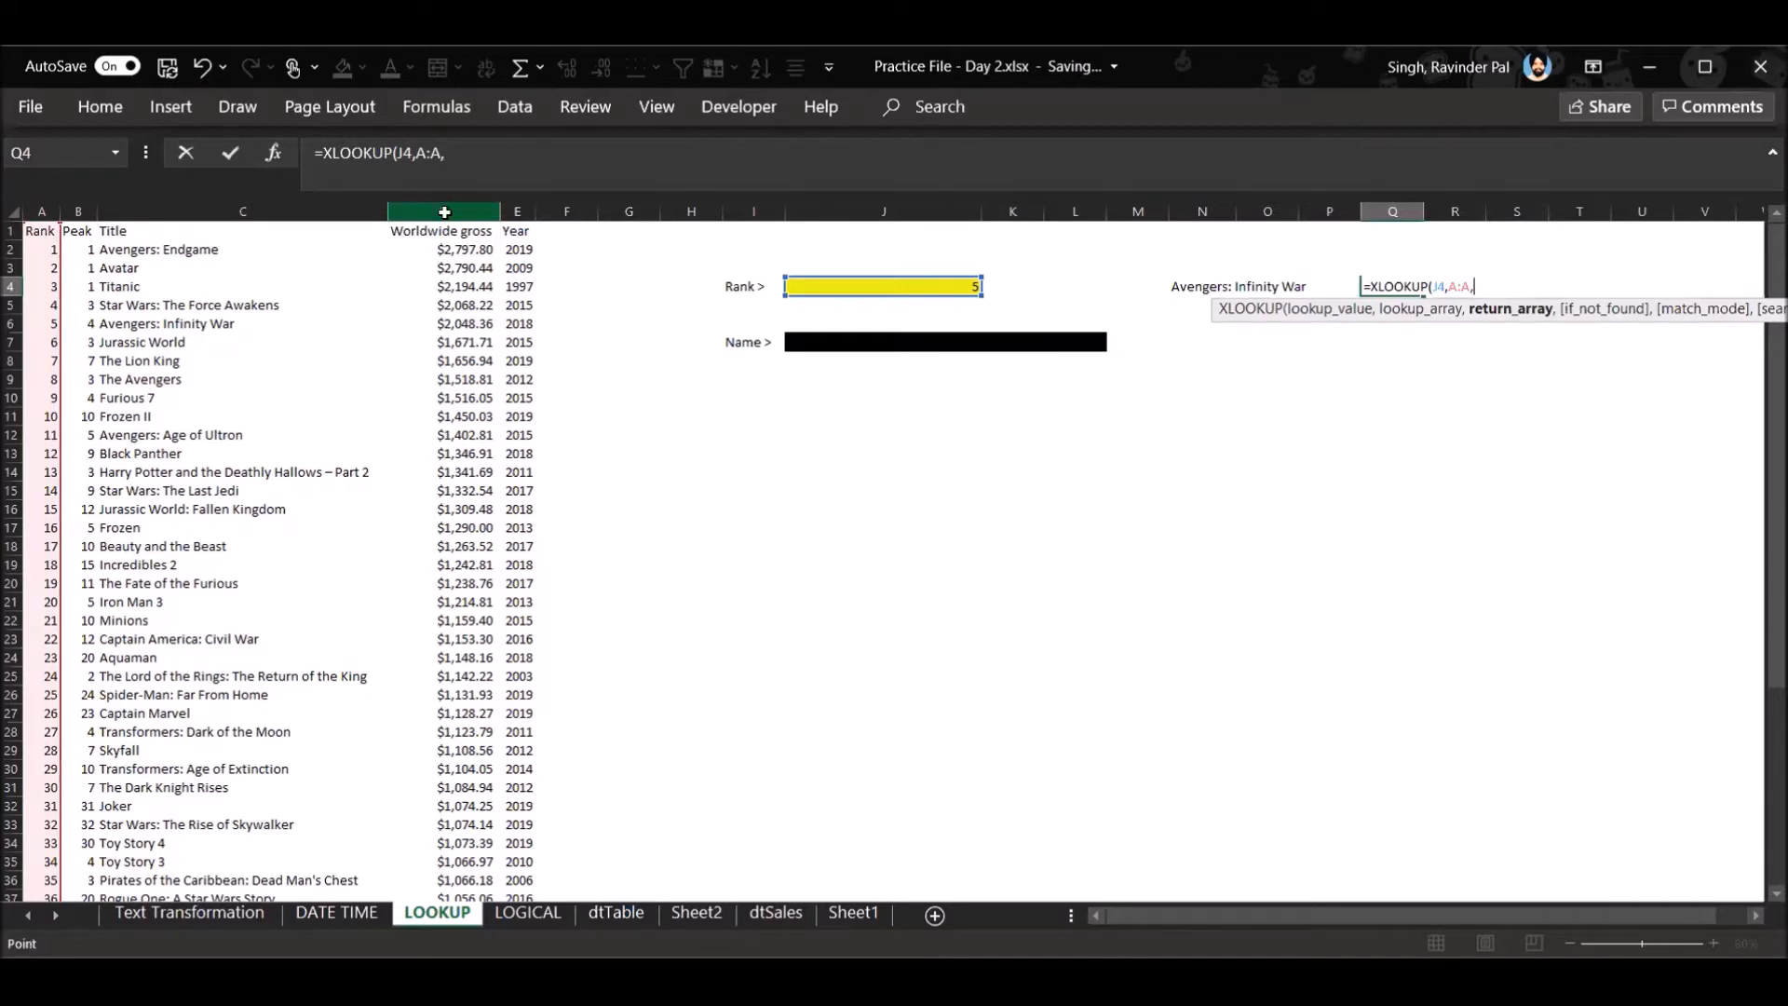
left_click(444, 208)
key("Return")
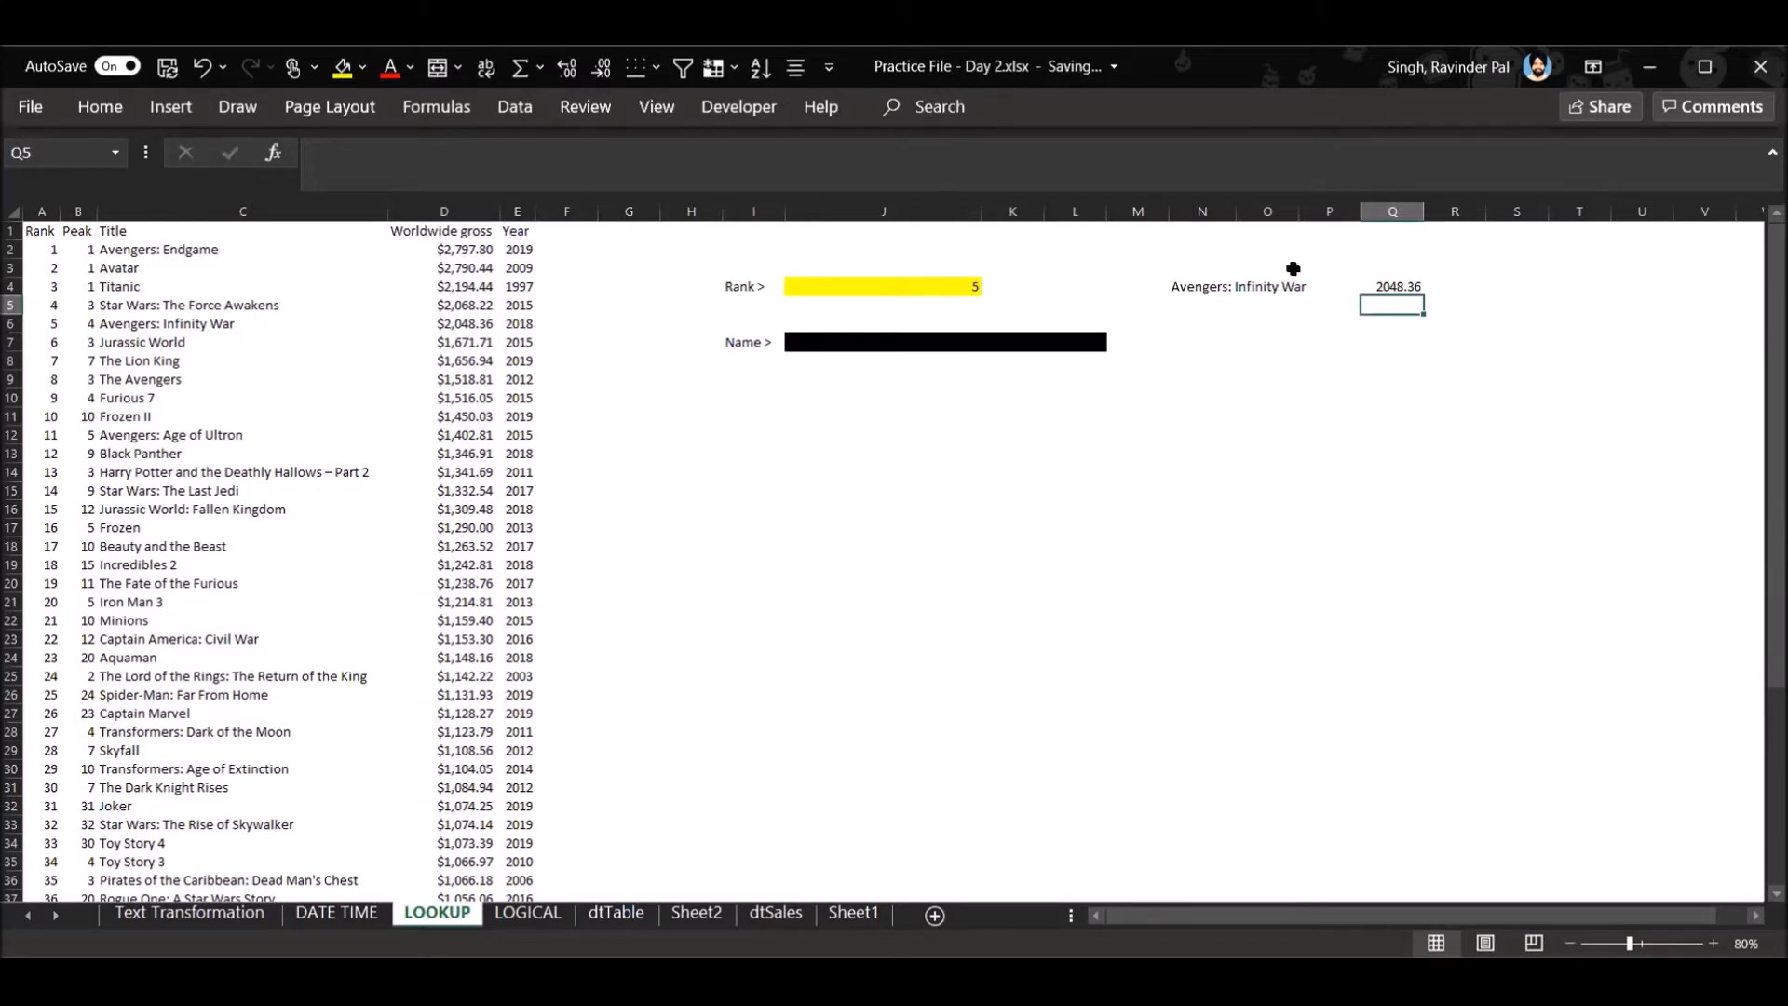
left_click(1219, 280)
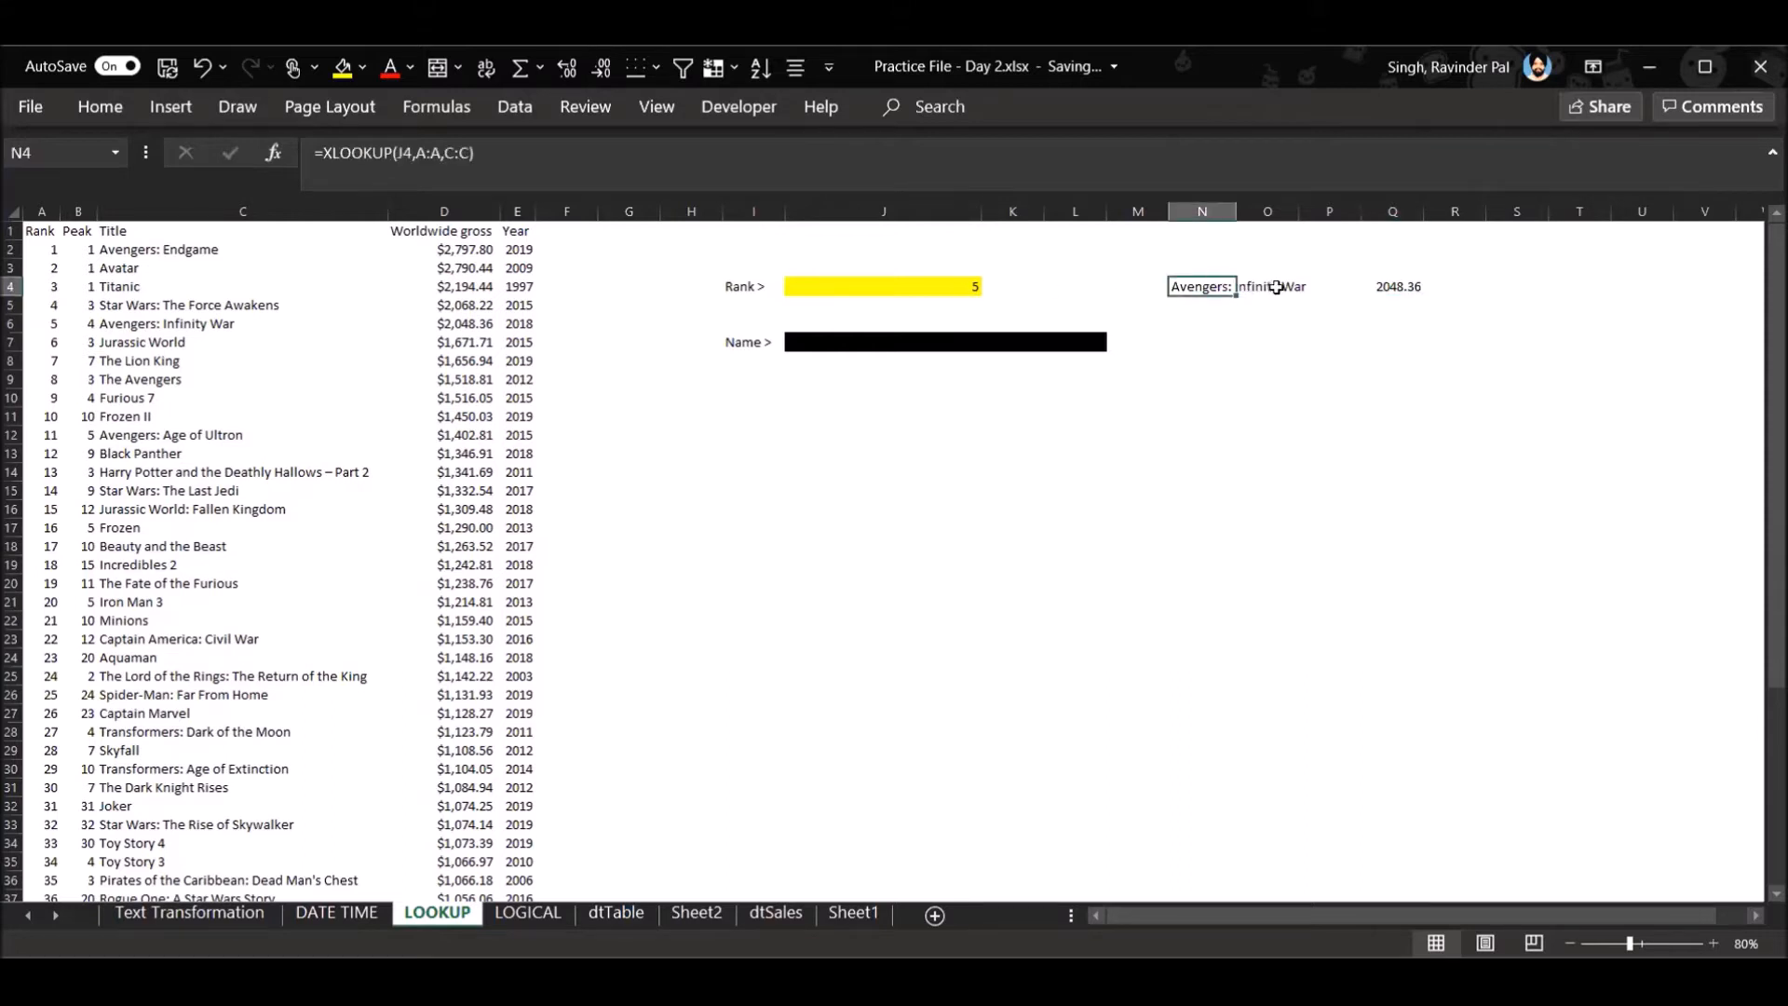
left_click(1377, 341)
left_click(1246, 283)
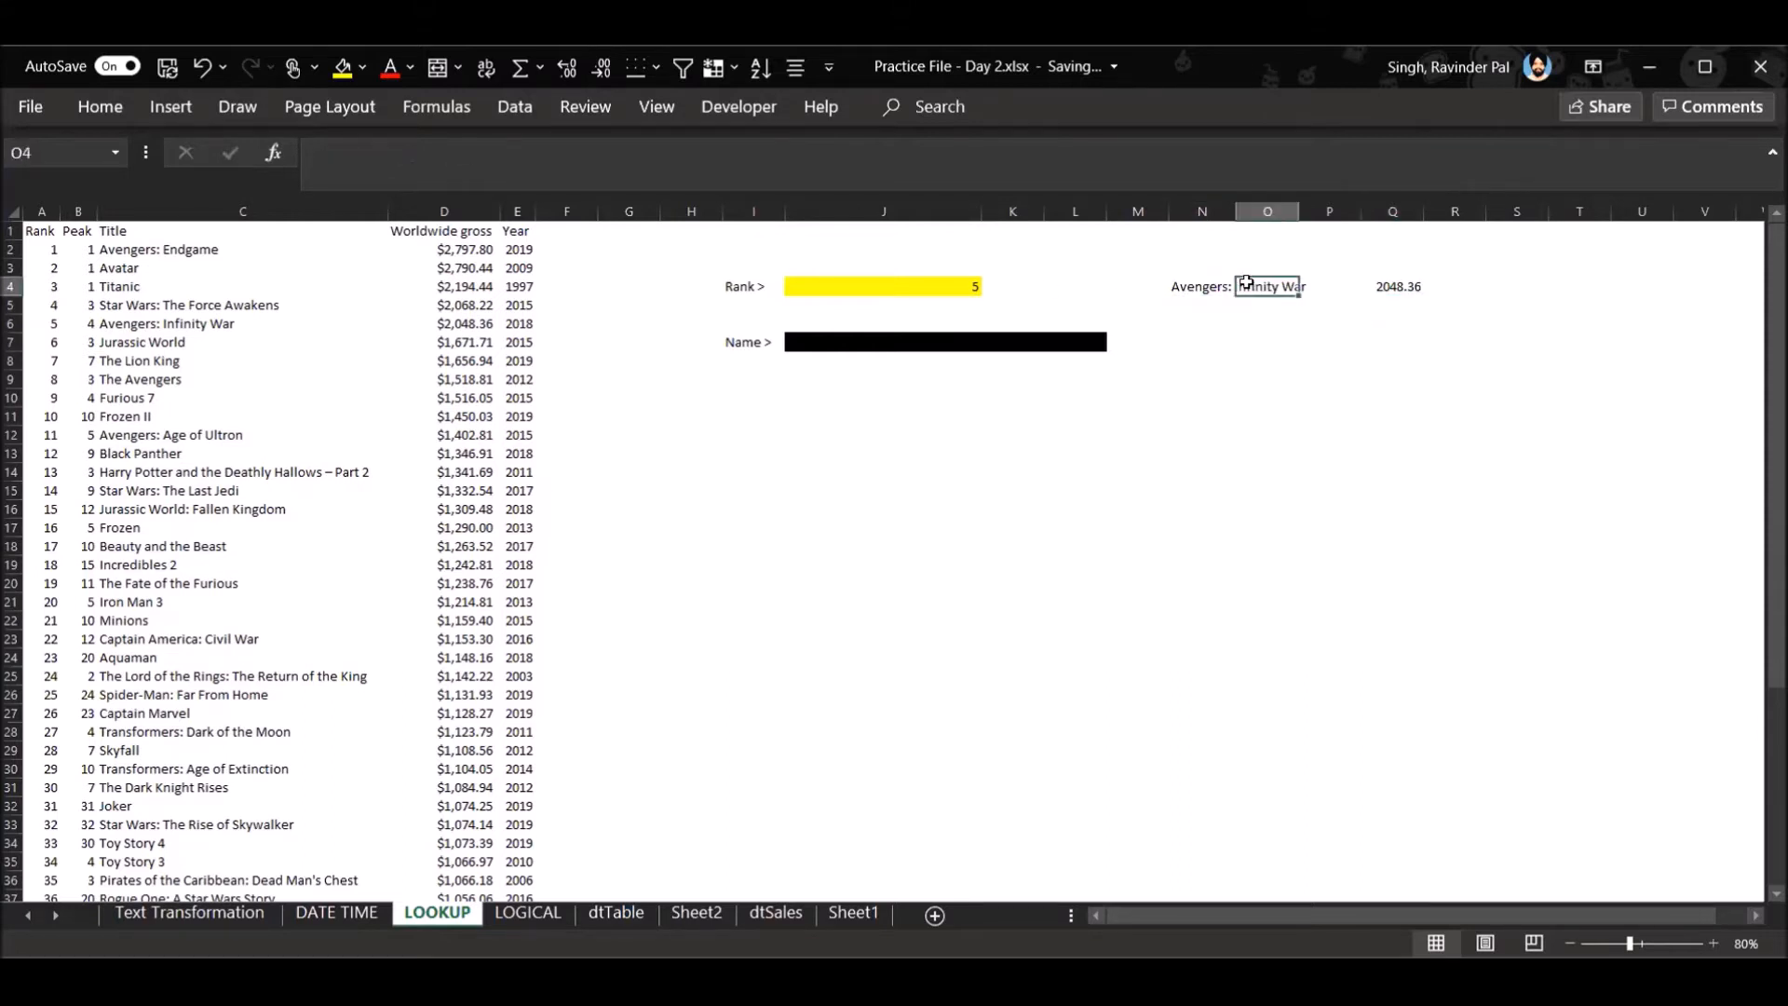
- Begin an XLOOKUP formula in R4, beside the worldwide gross lookup
left_click(1476, 288)
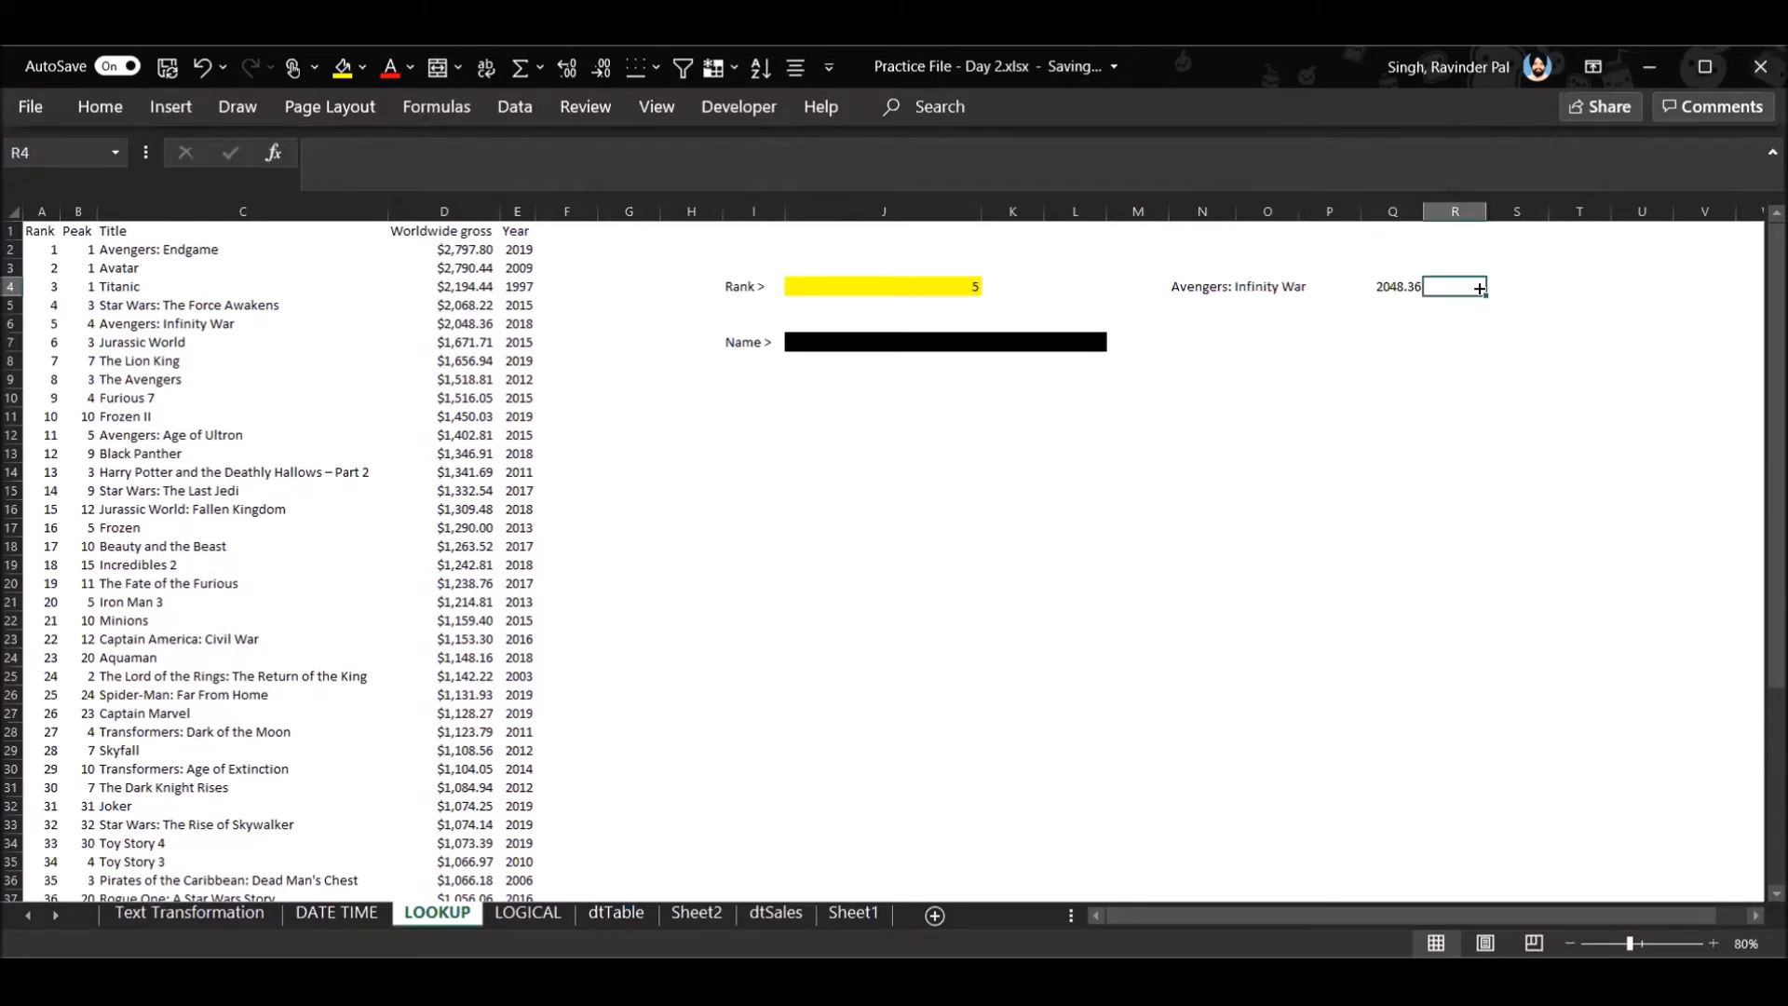
type("=")
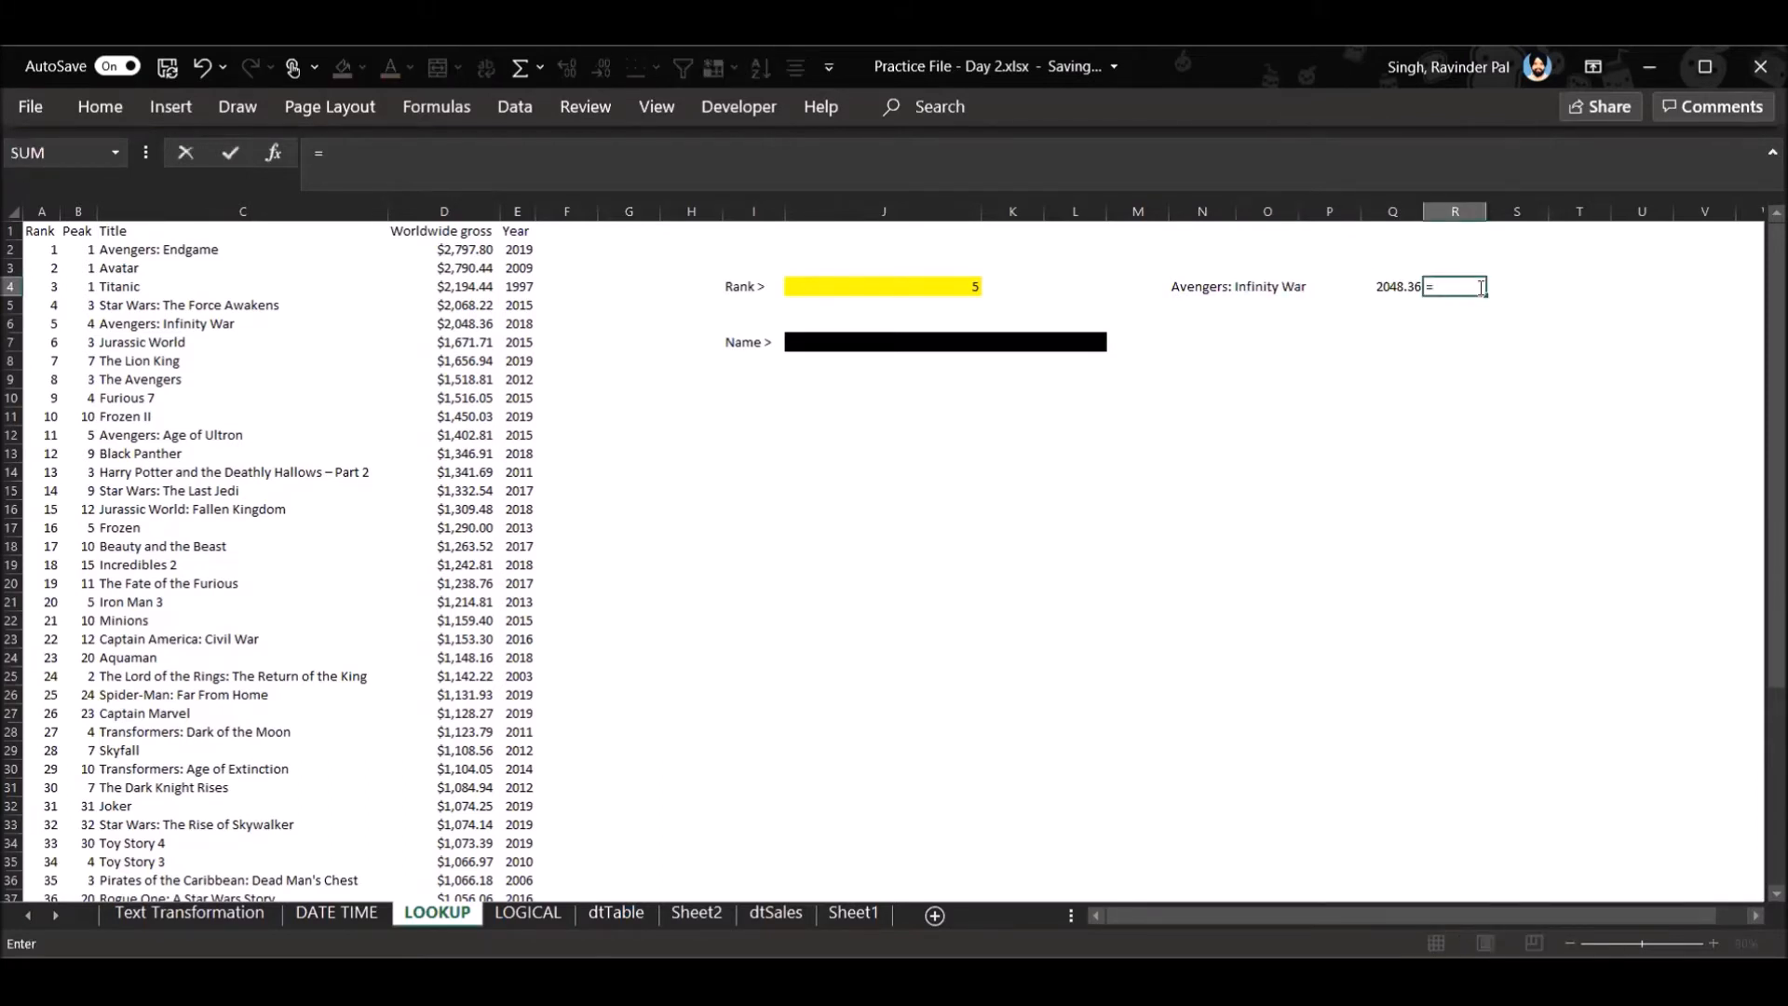
type("xl")
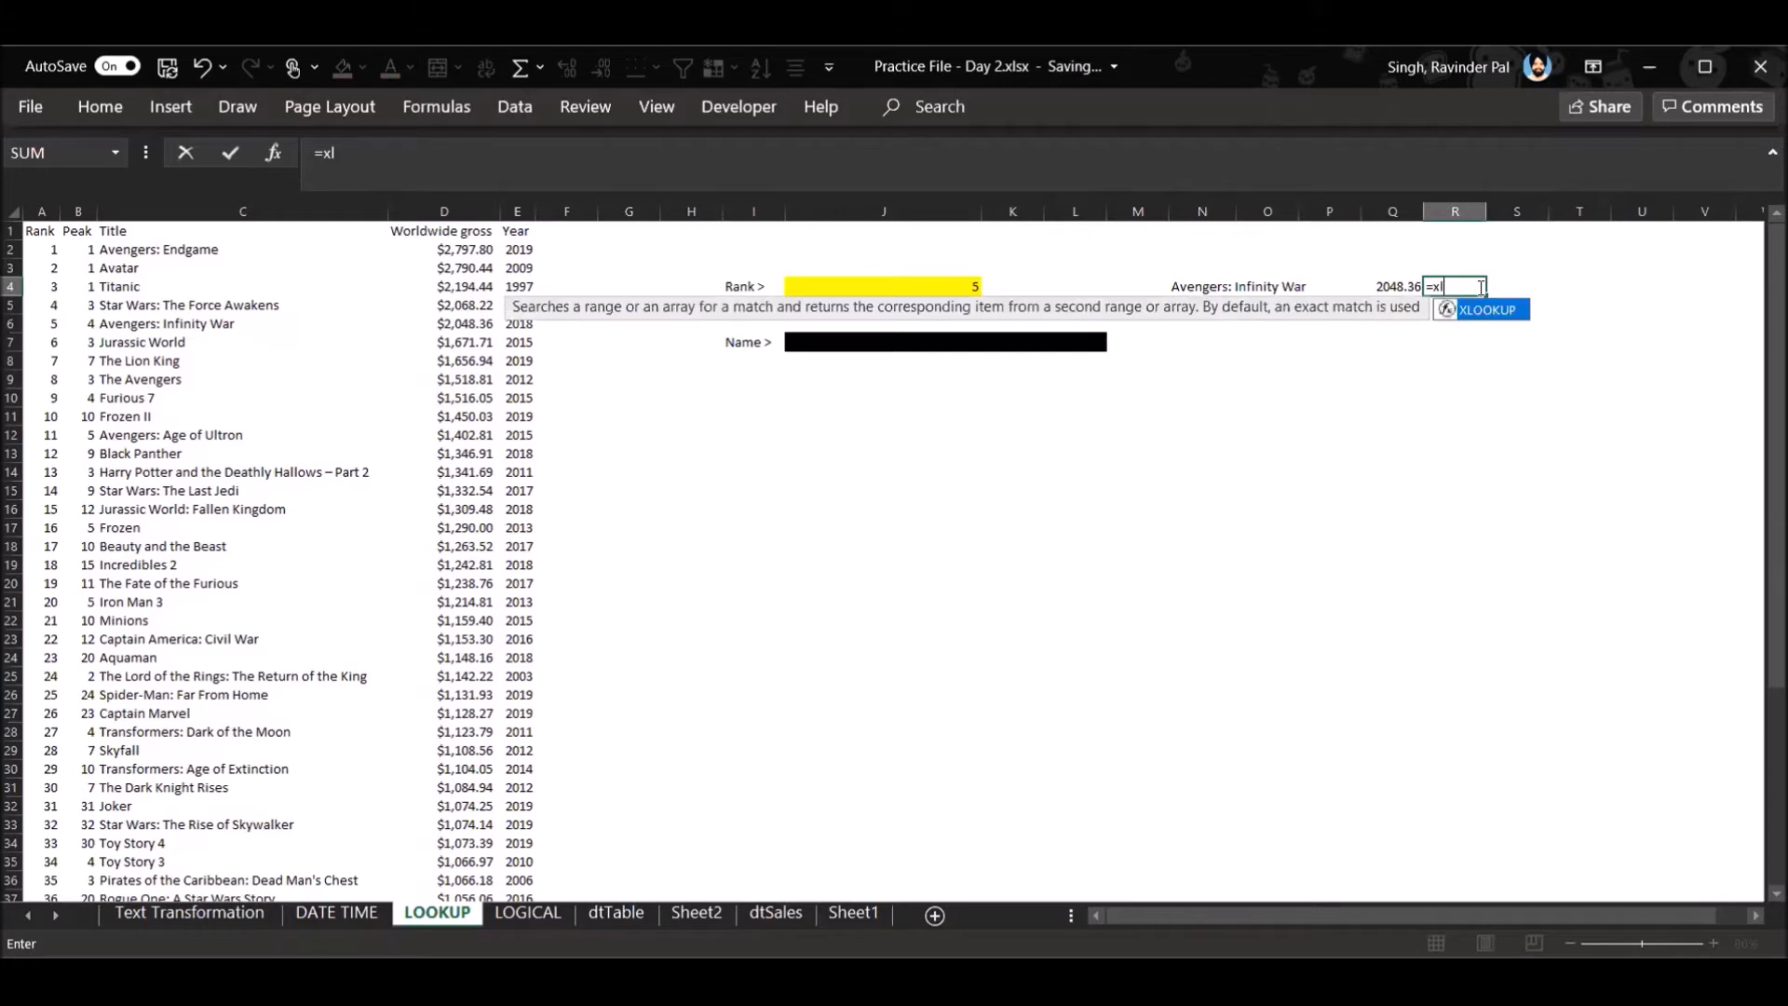
key("Tab")
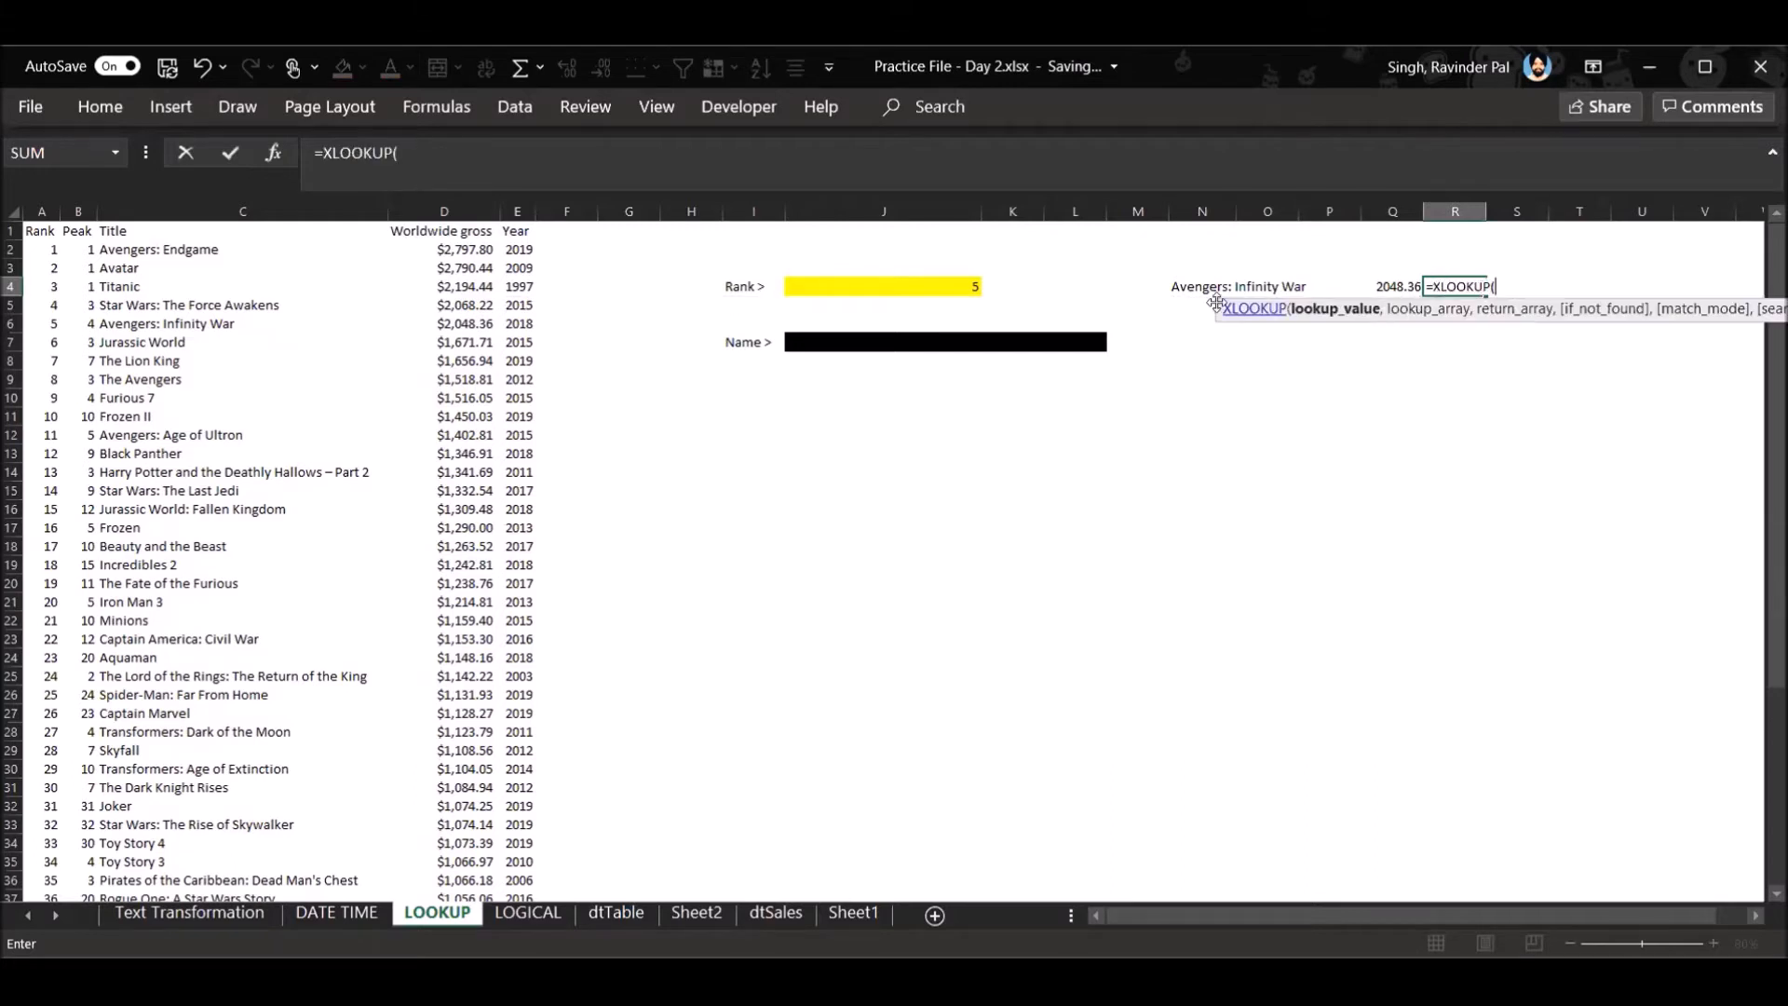
left_click(37, 211)
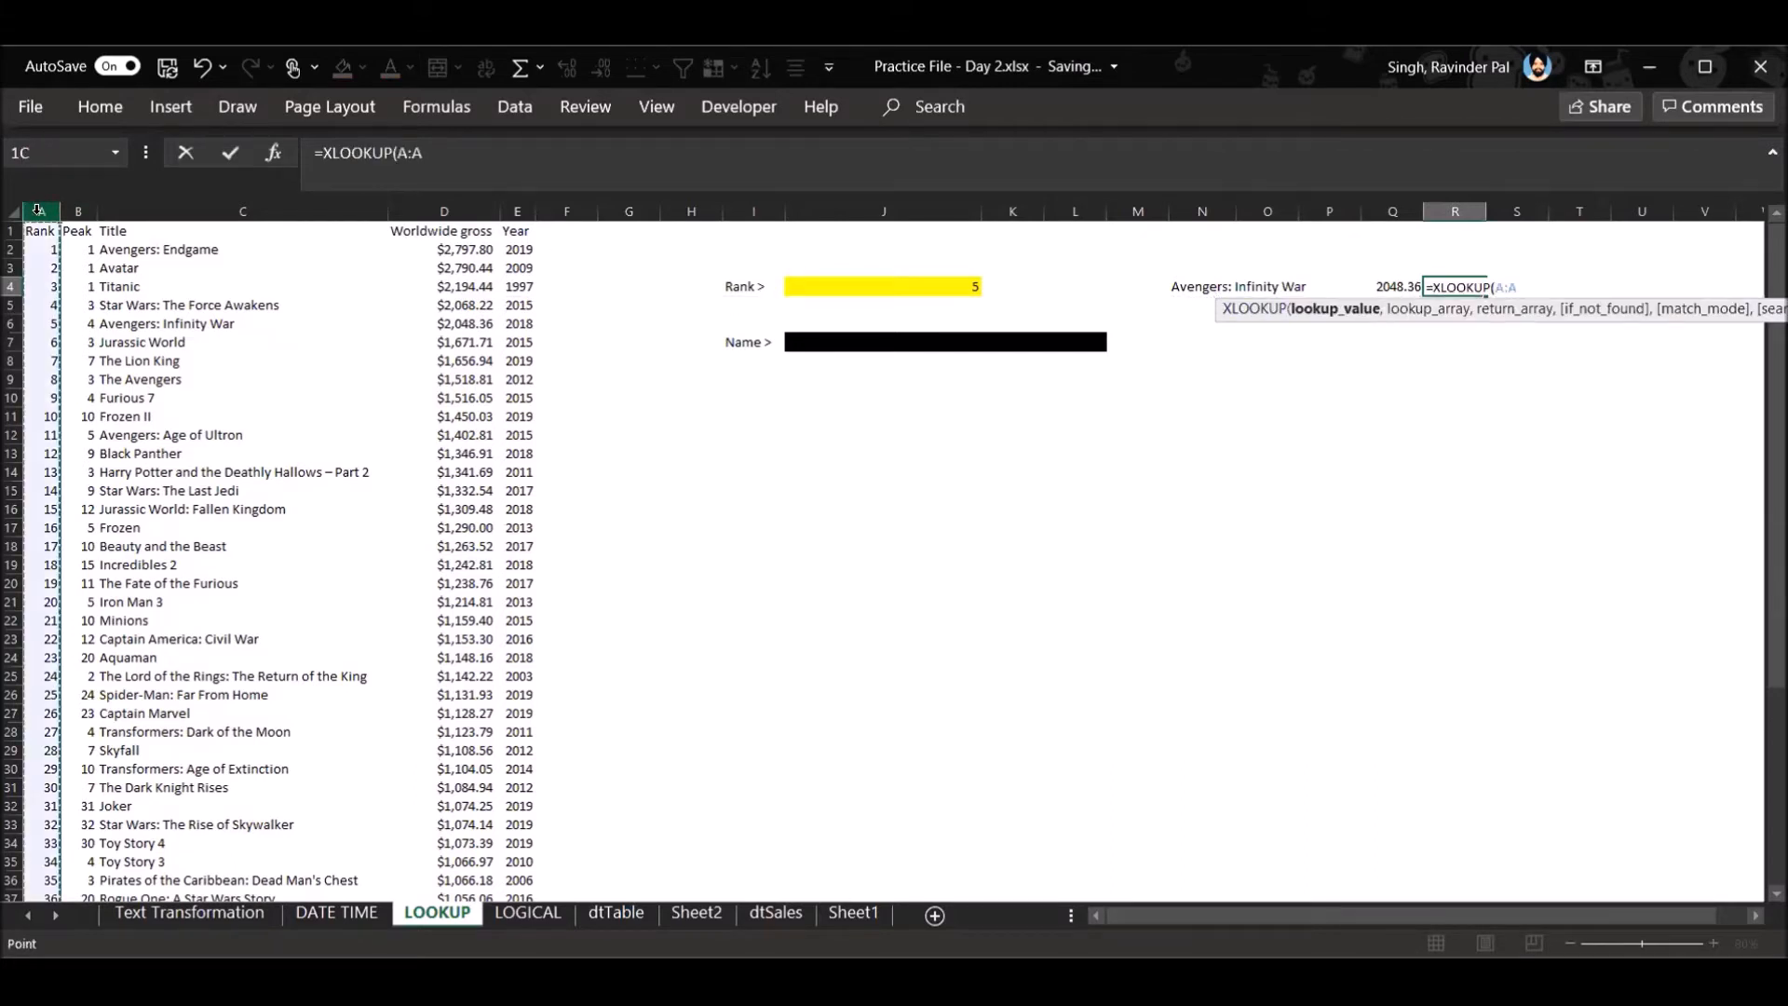
type(",")
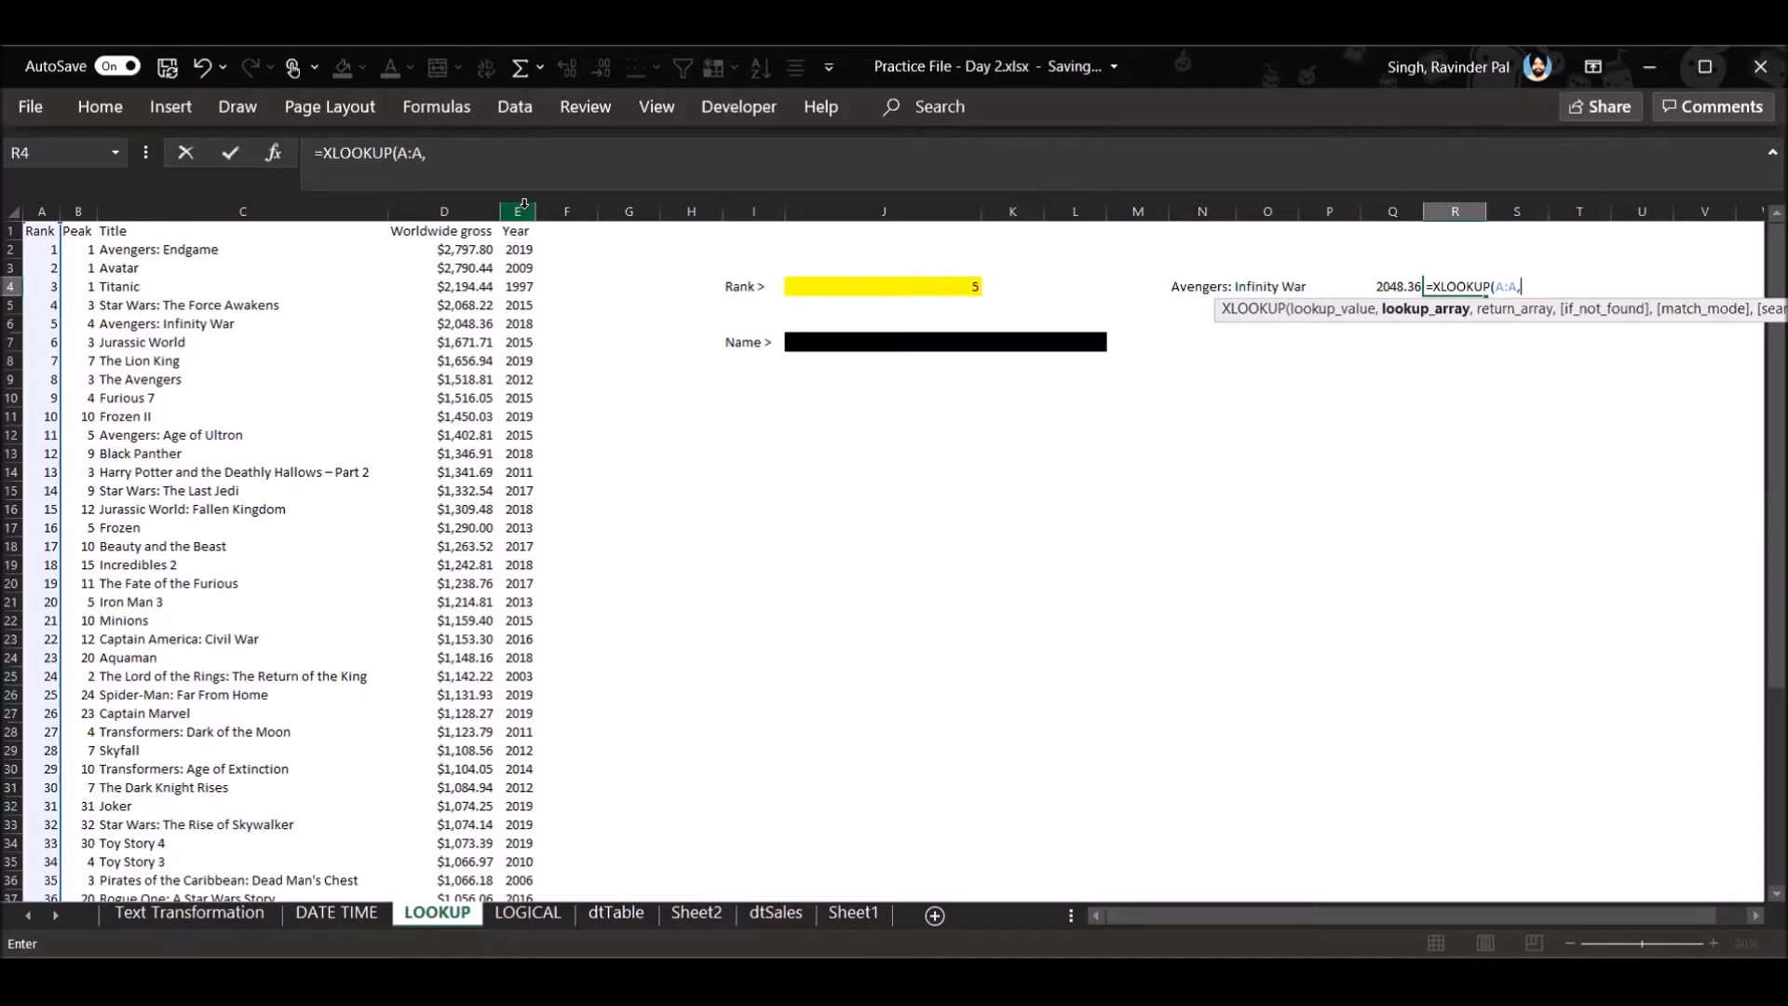
key("BackSpace")
key("BackSpace")
key("BackSpace")
key("BackSpace")
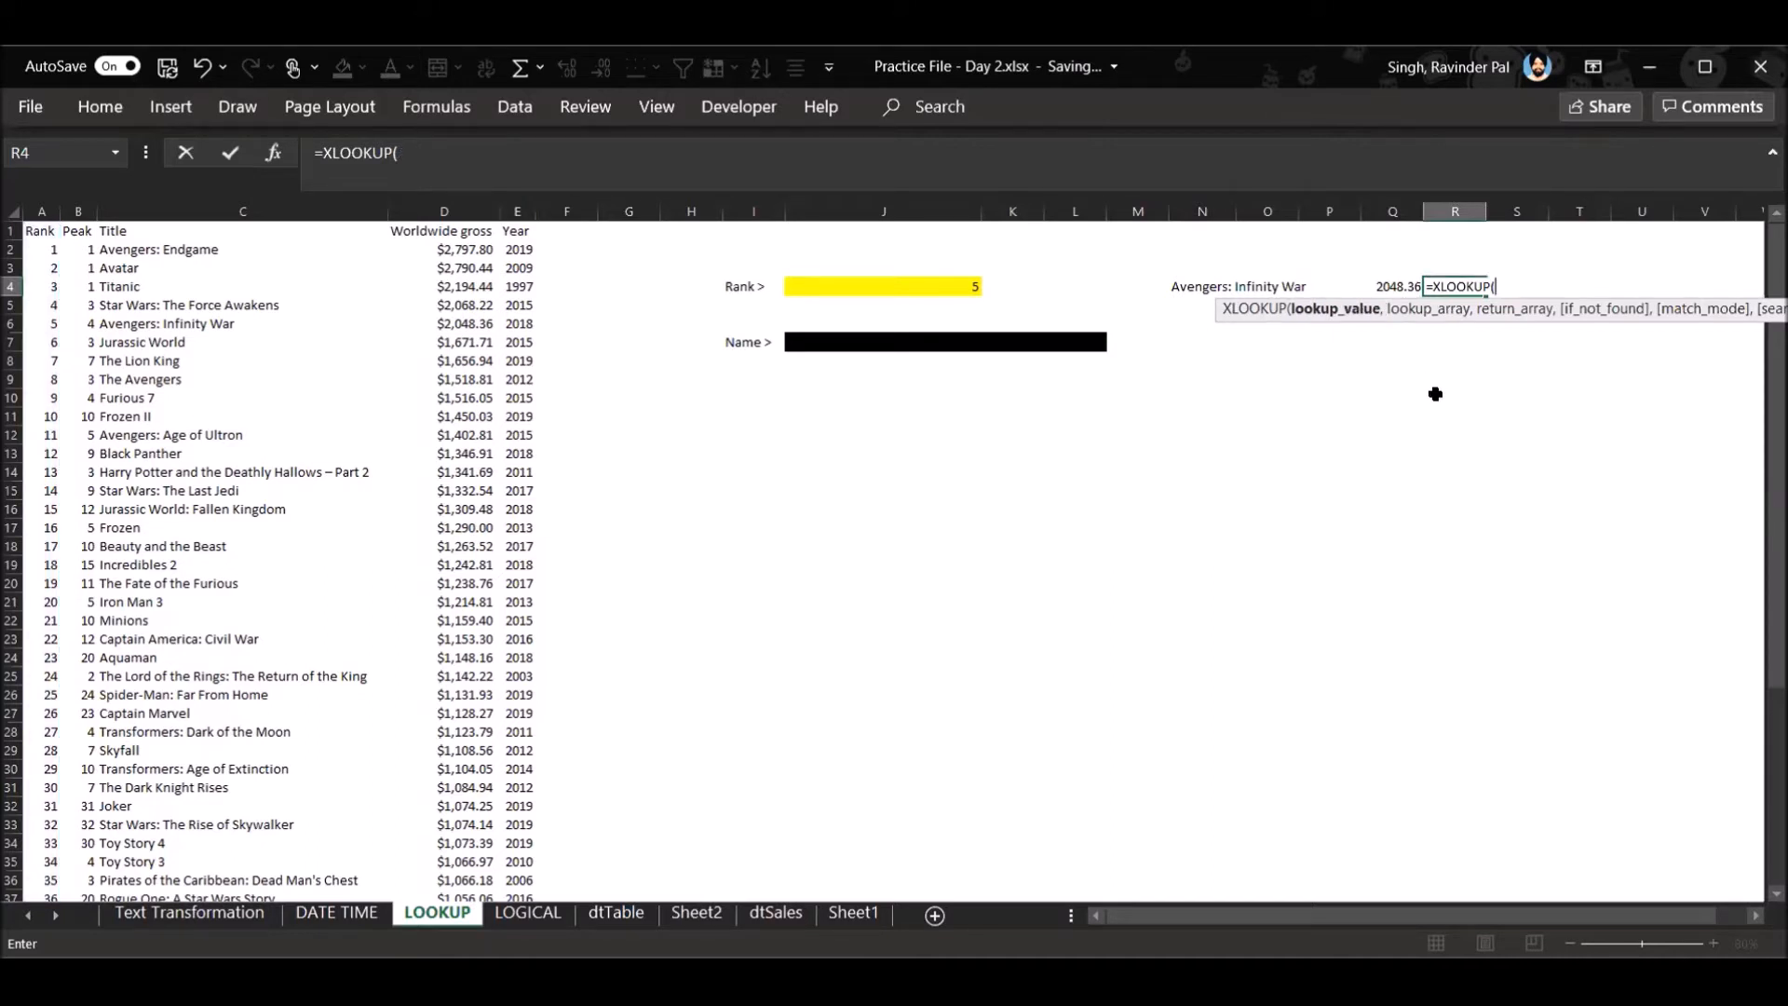
left_click(1271, 284)
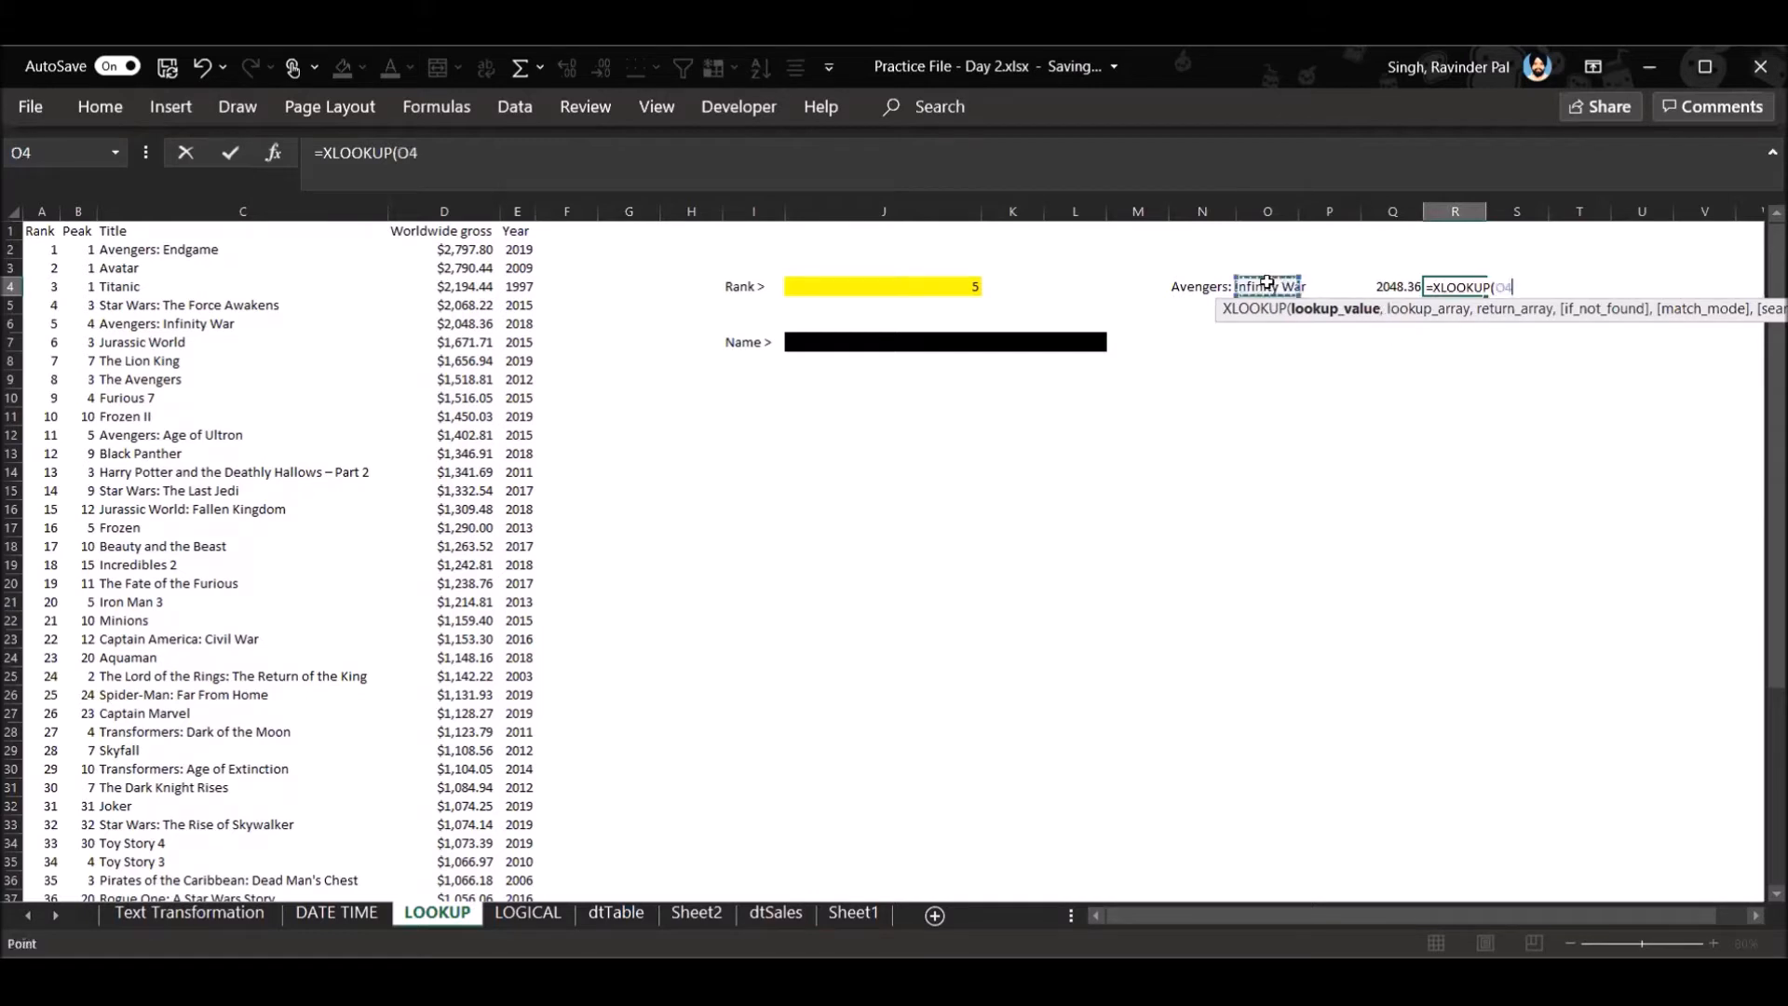
left_click(1432, 462)
key("ctrl+z")
left_click(1392, 435)
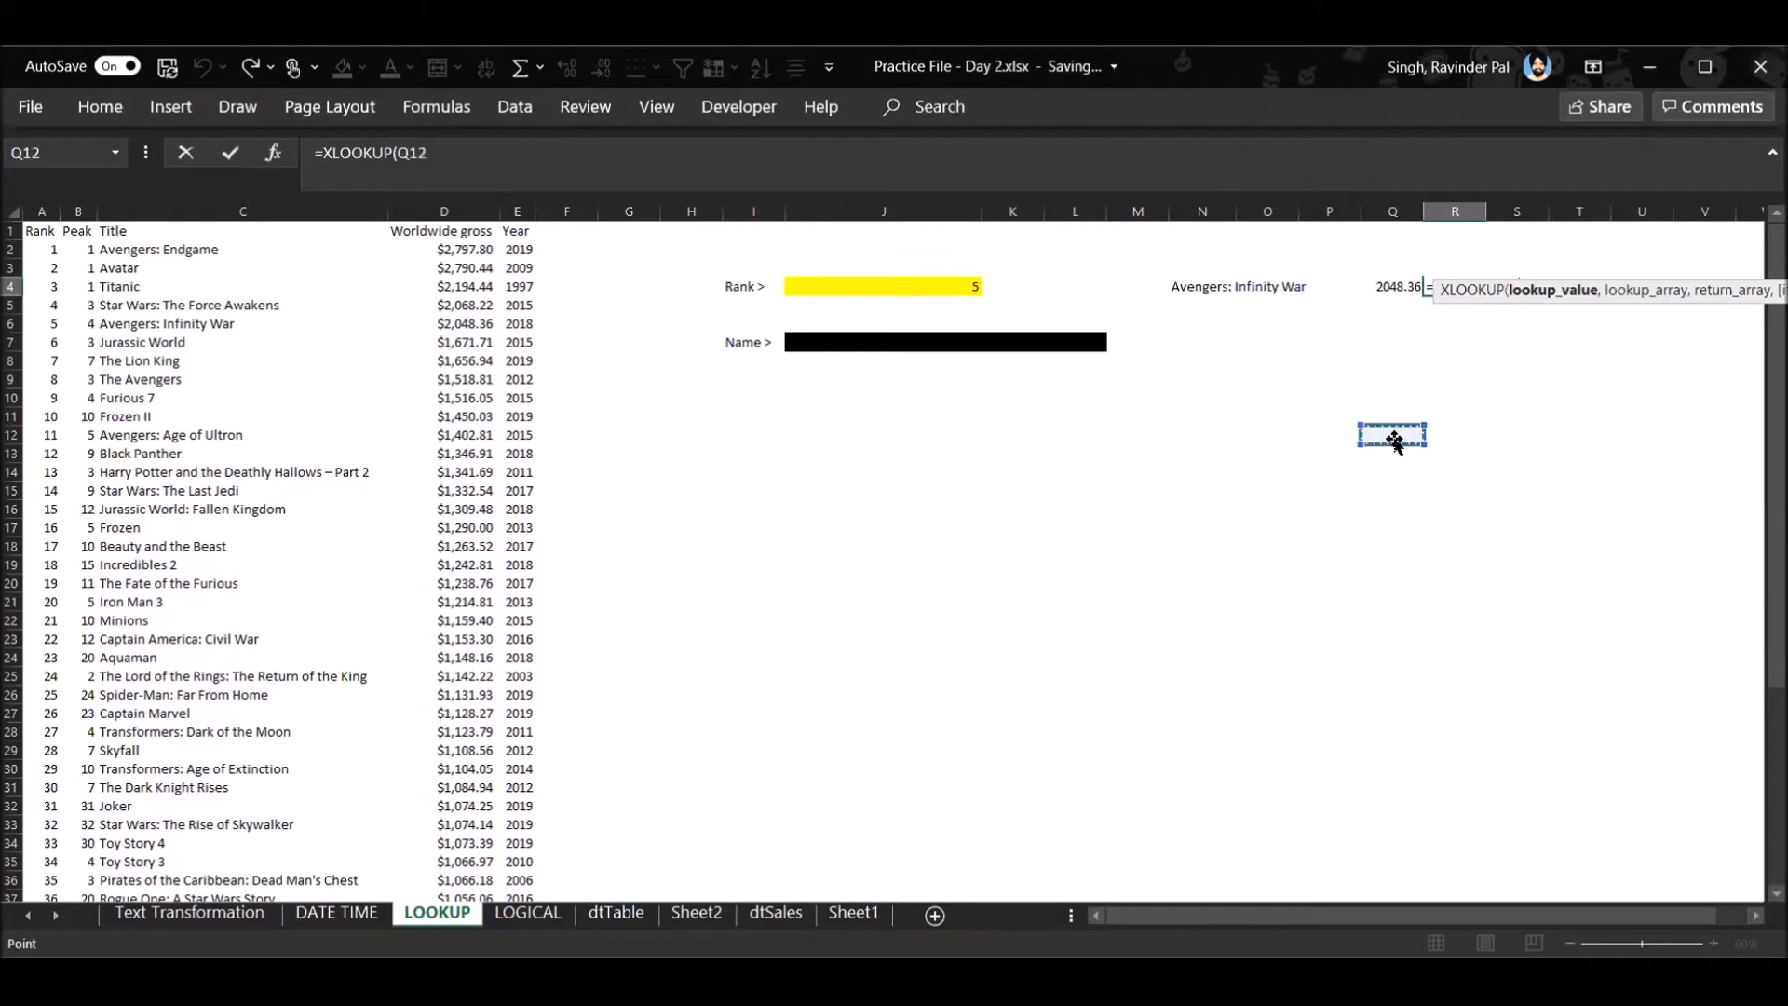
left_click(1505, 283)
key("BackSpace")
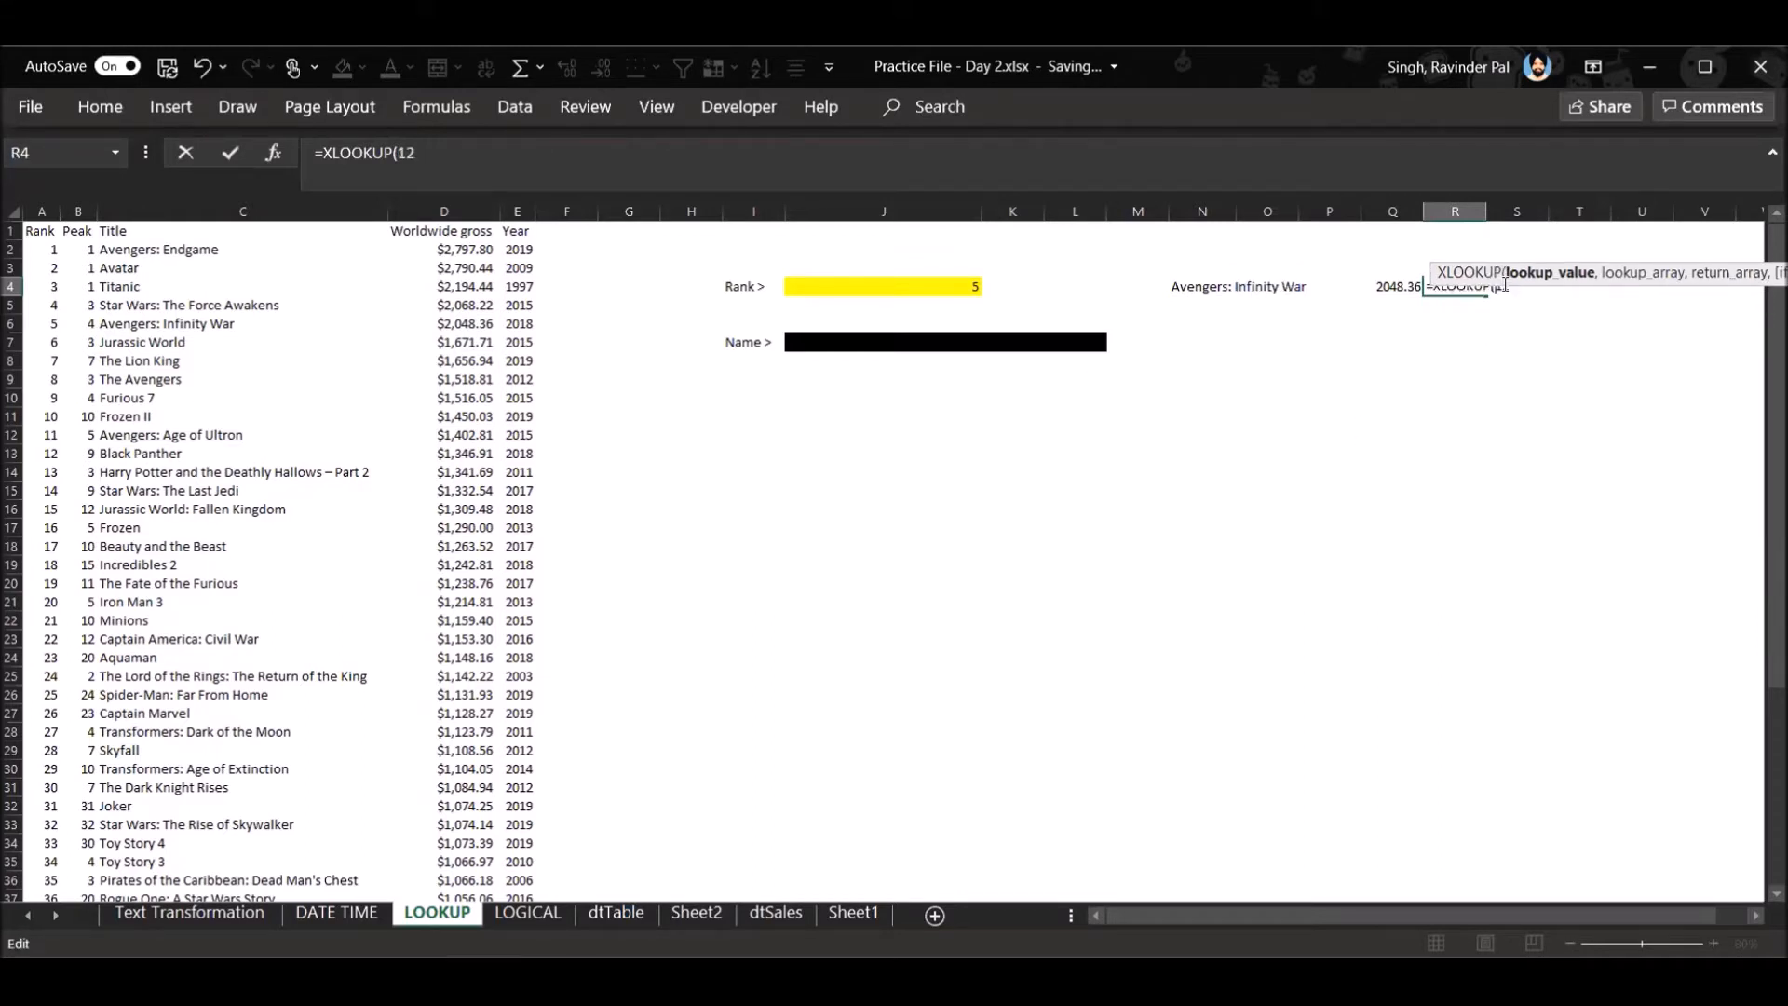
key("BackSpace")
key("BackSpace")
key("BackSpace")
key("BackSpace")
key("BackSpace")
key("BackSpace")
key("BackSpace")
key("BackSpace")
key("BackSpace")
left_click(1467, 343)
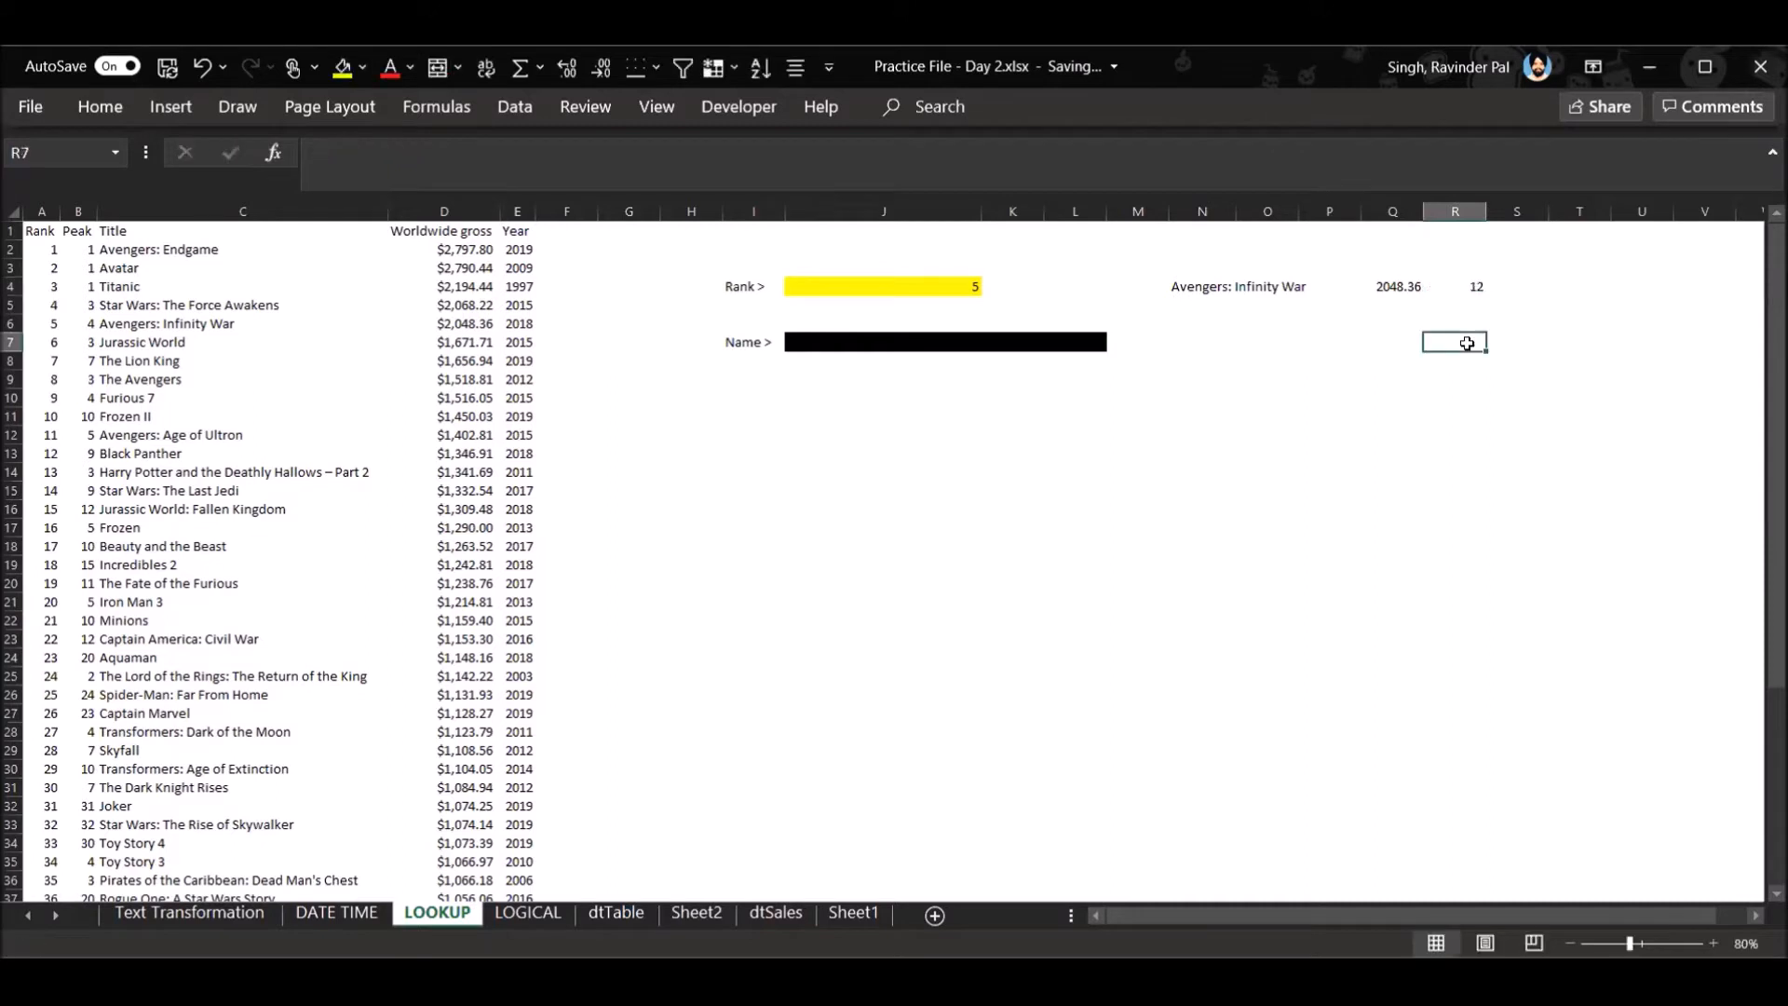
left_click(1477, 280)
key("Delete")
left_click(1481, 447)
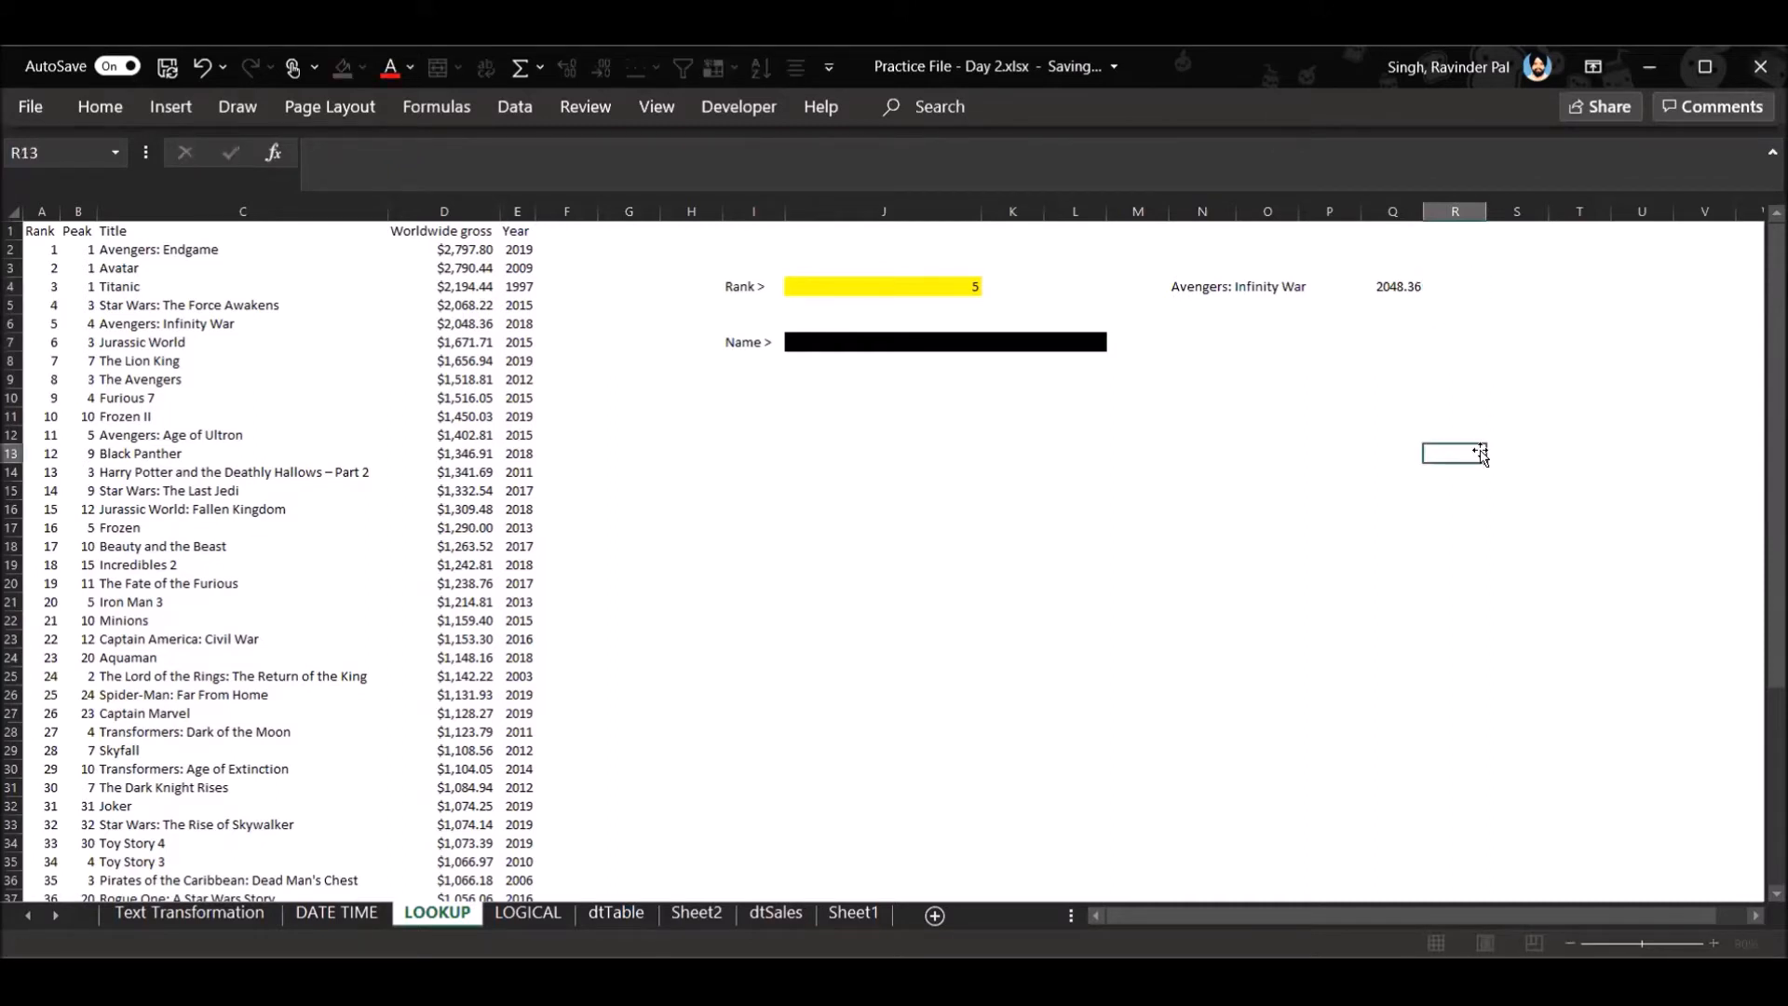
- Enter =XLOOKUP(J4,A:A,E:E) in R4 to return the year for the rank in J4
left_click(1474, 287)
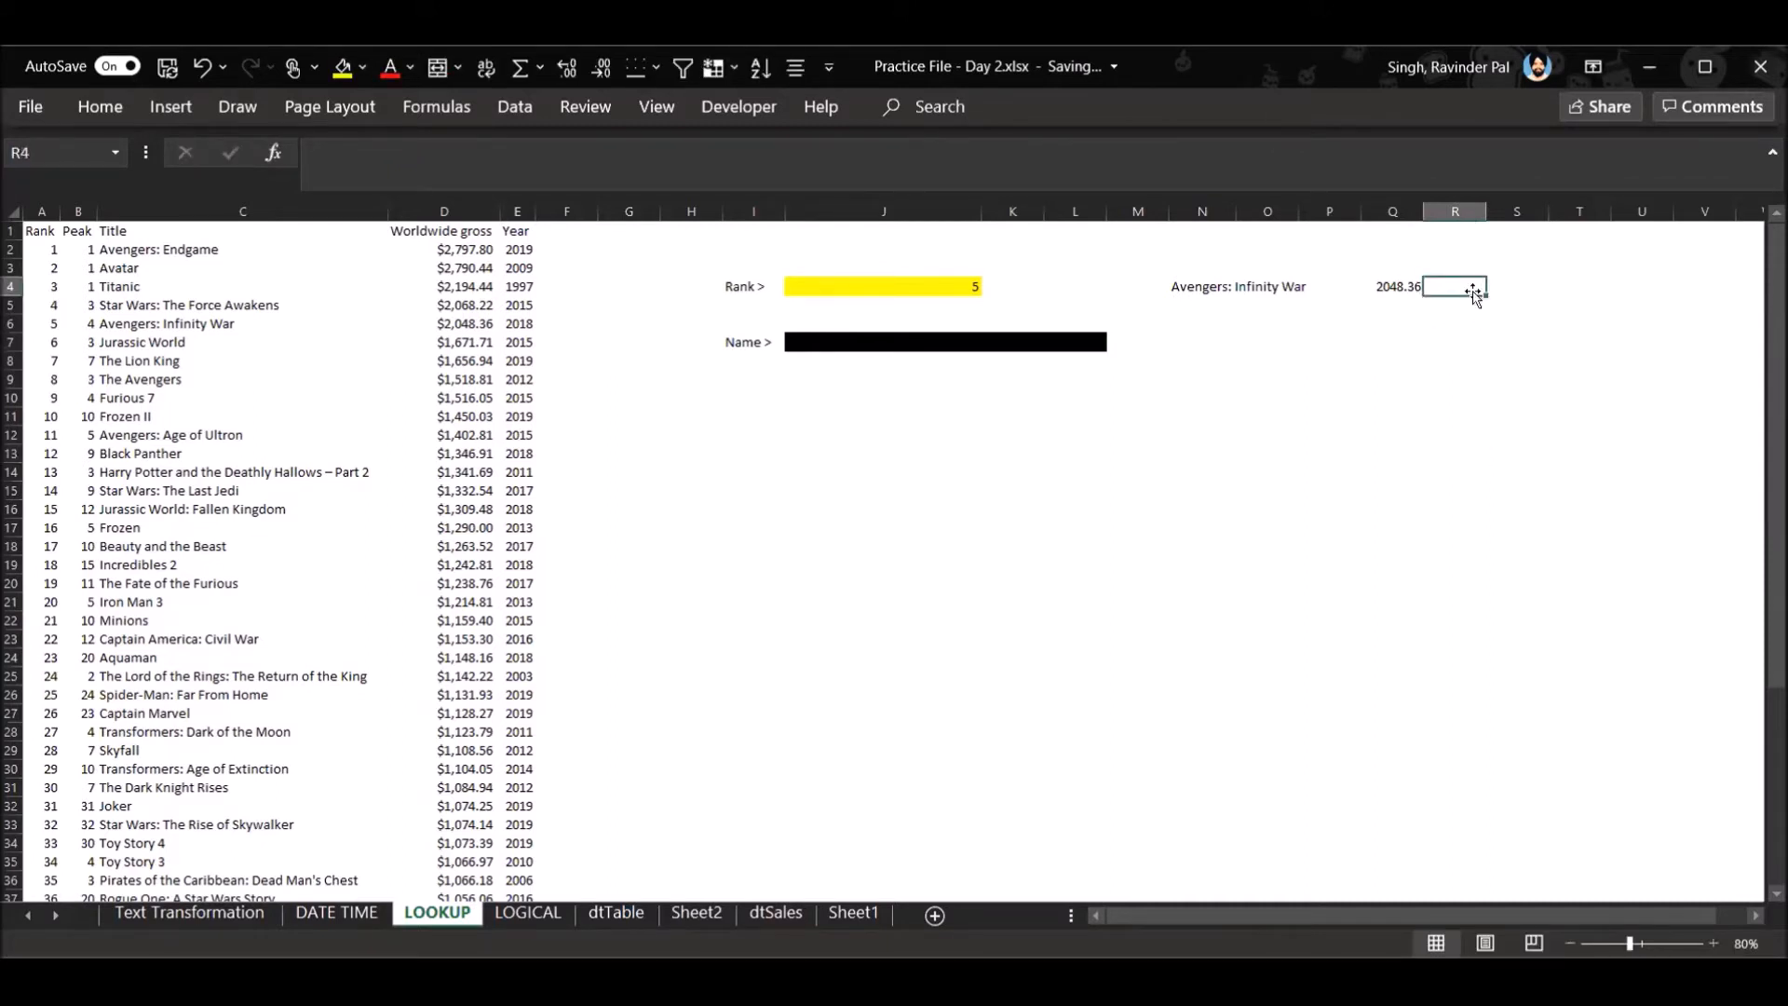
type("=")
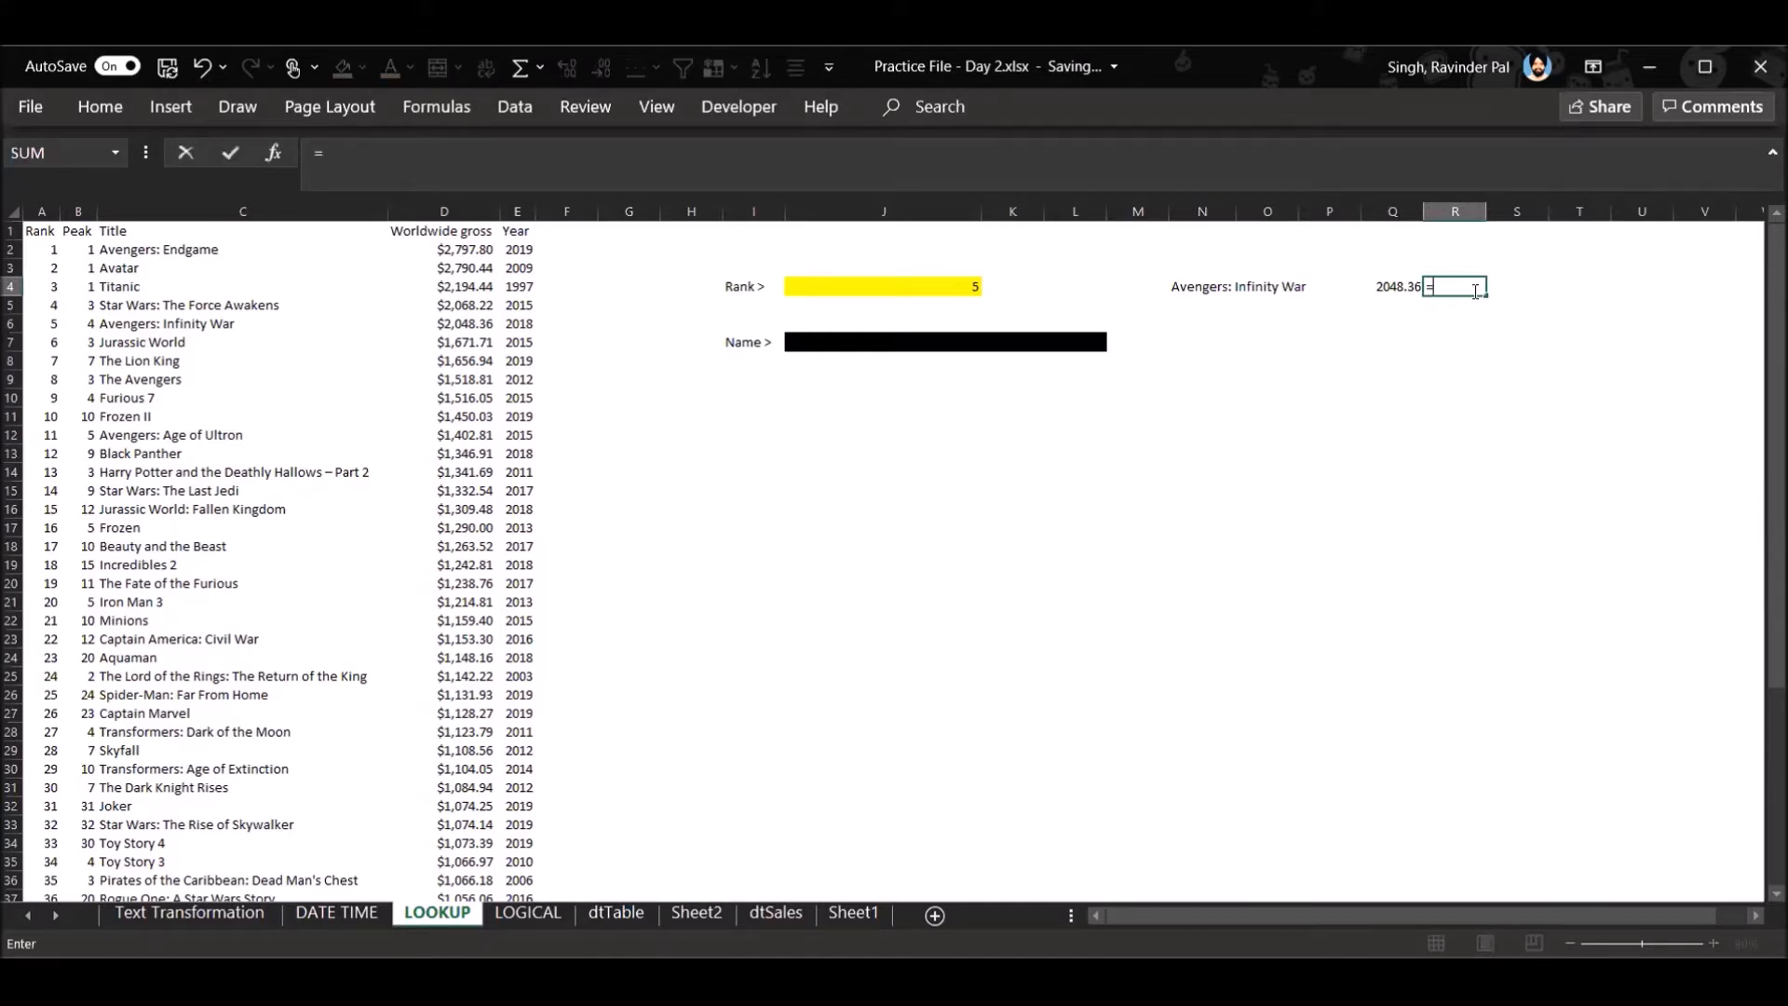
type("XLOOKUP(")
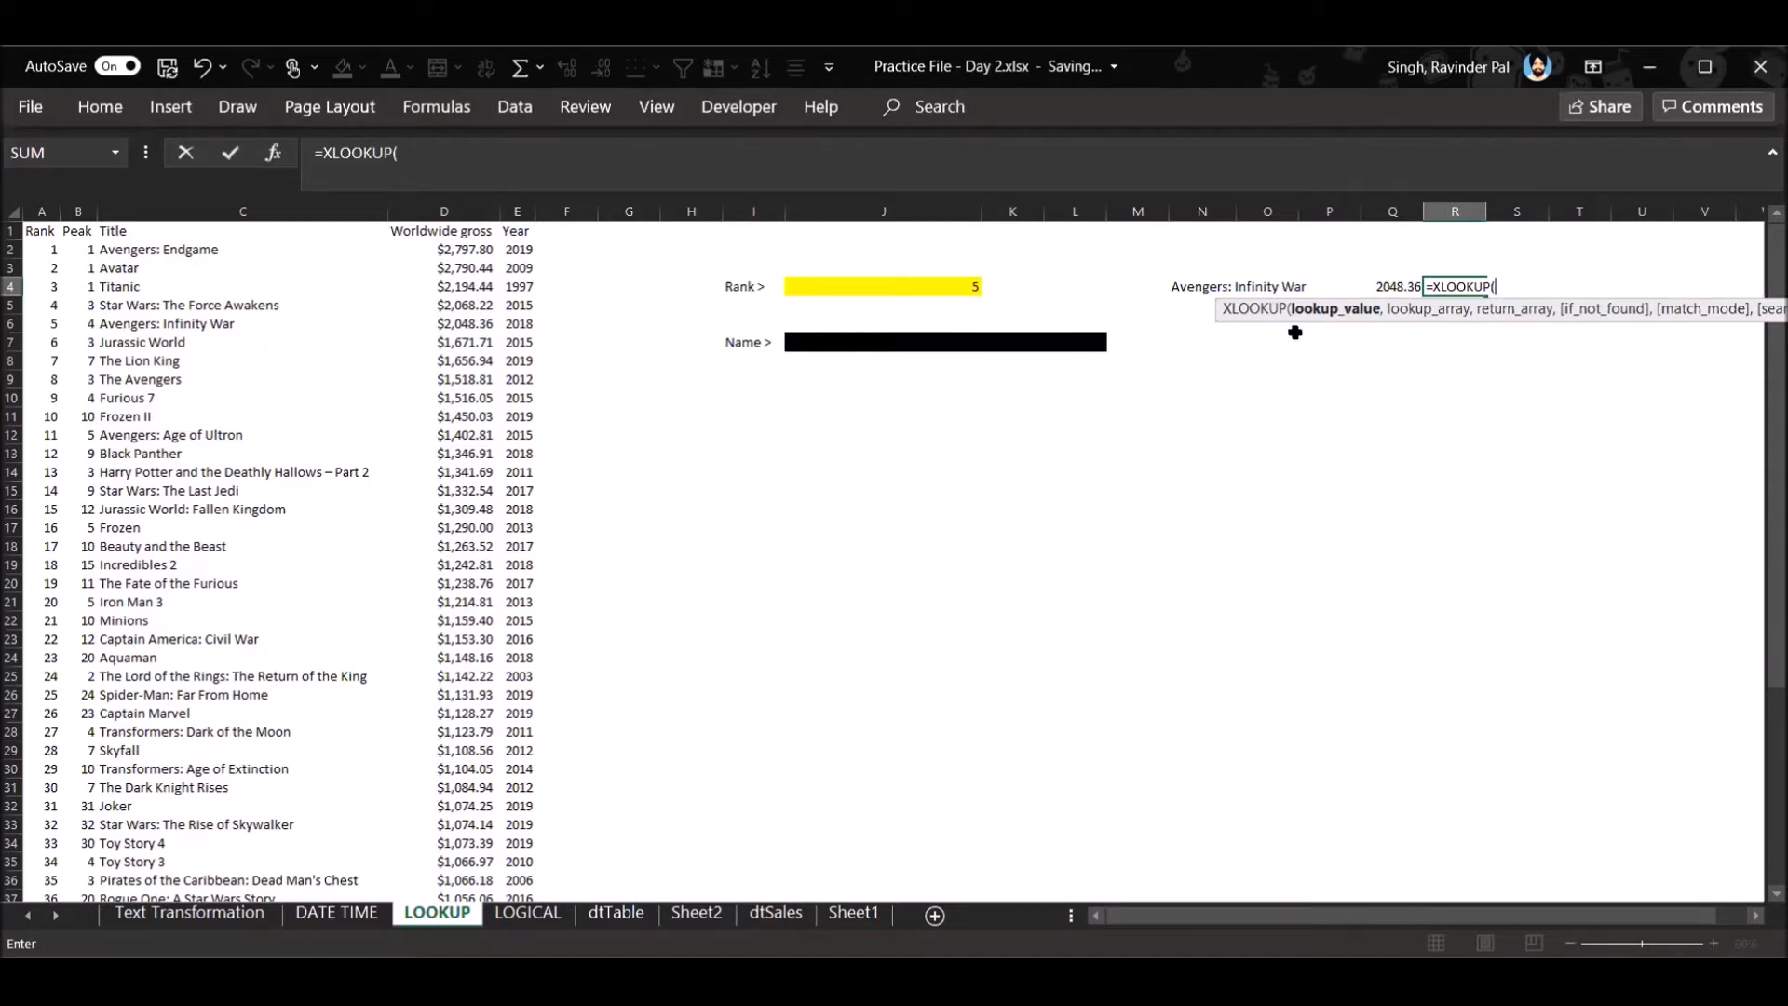
left_click(887, 281)
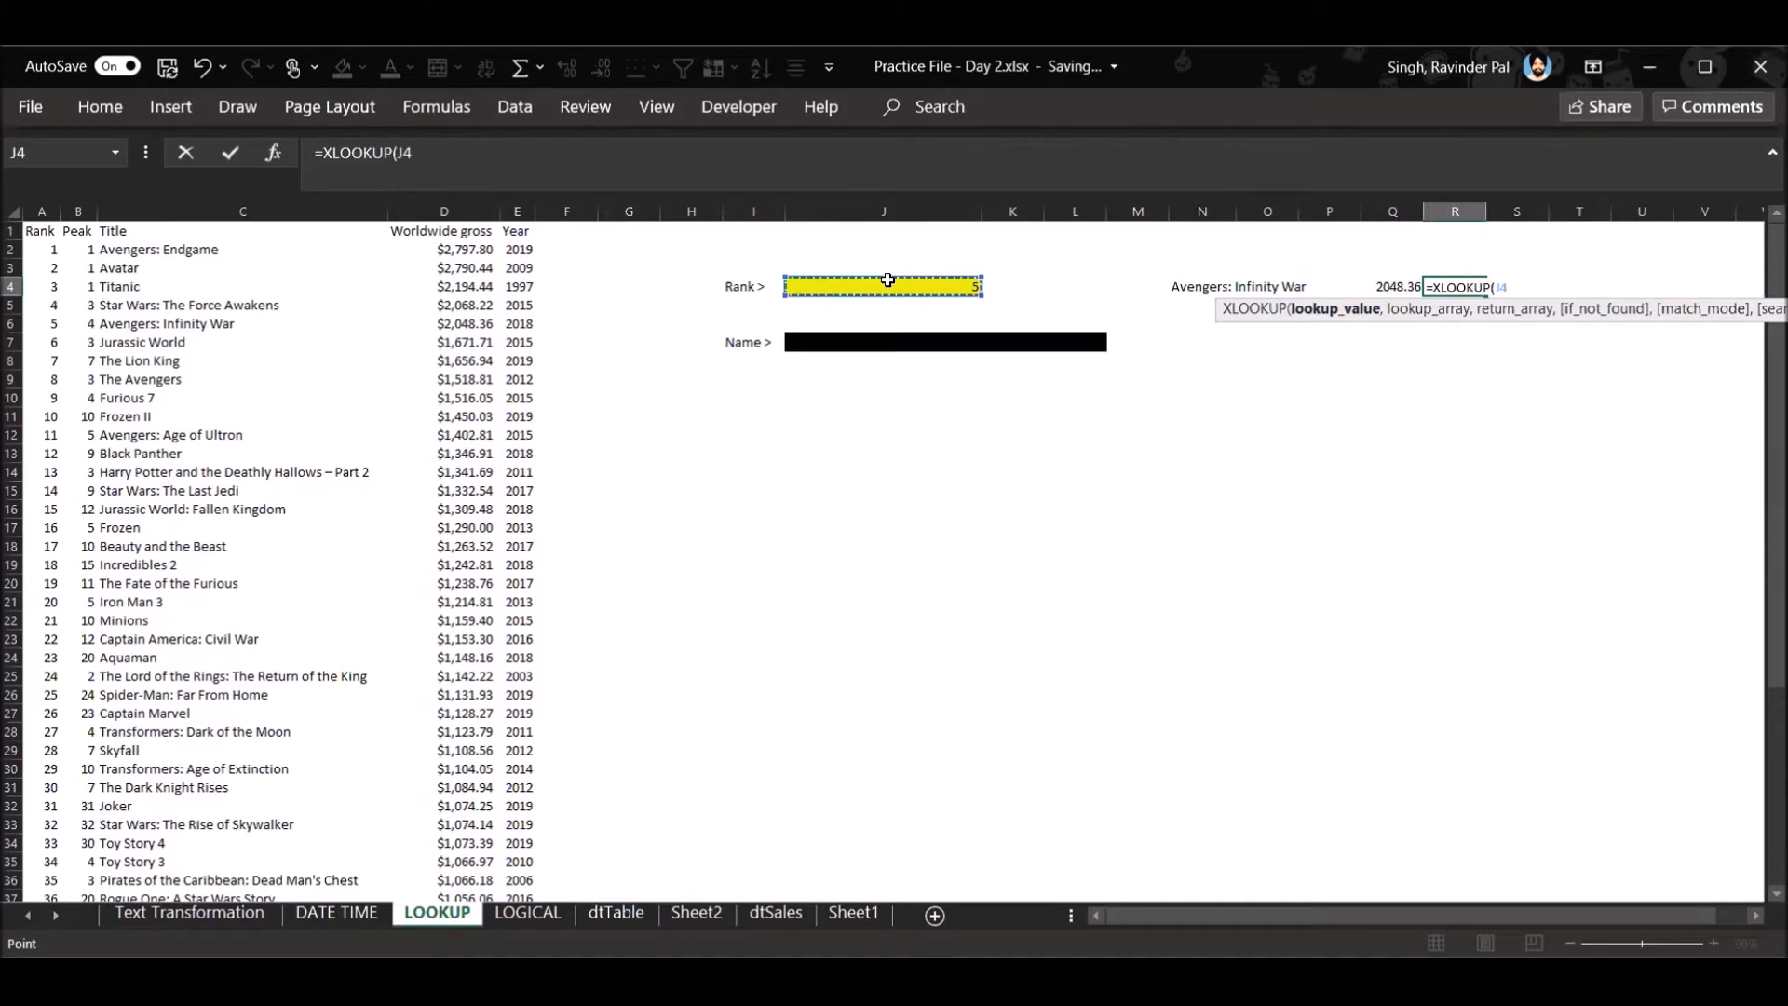
type(",")
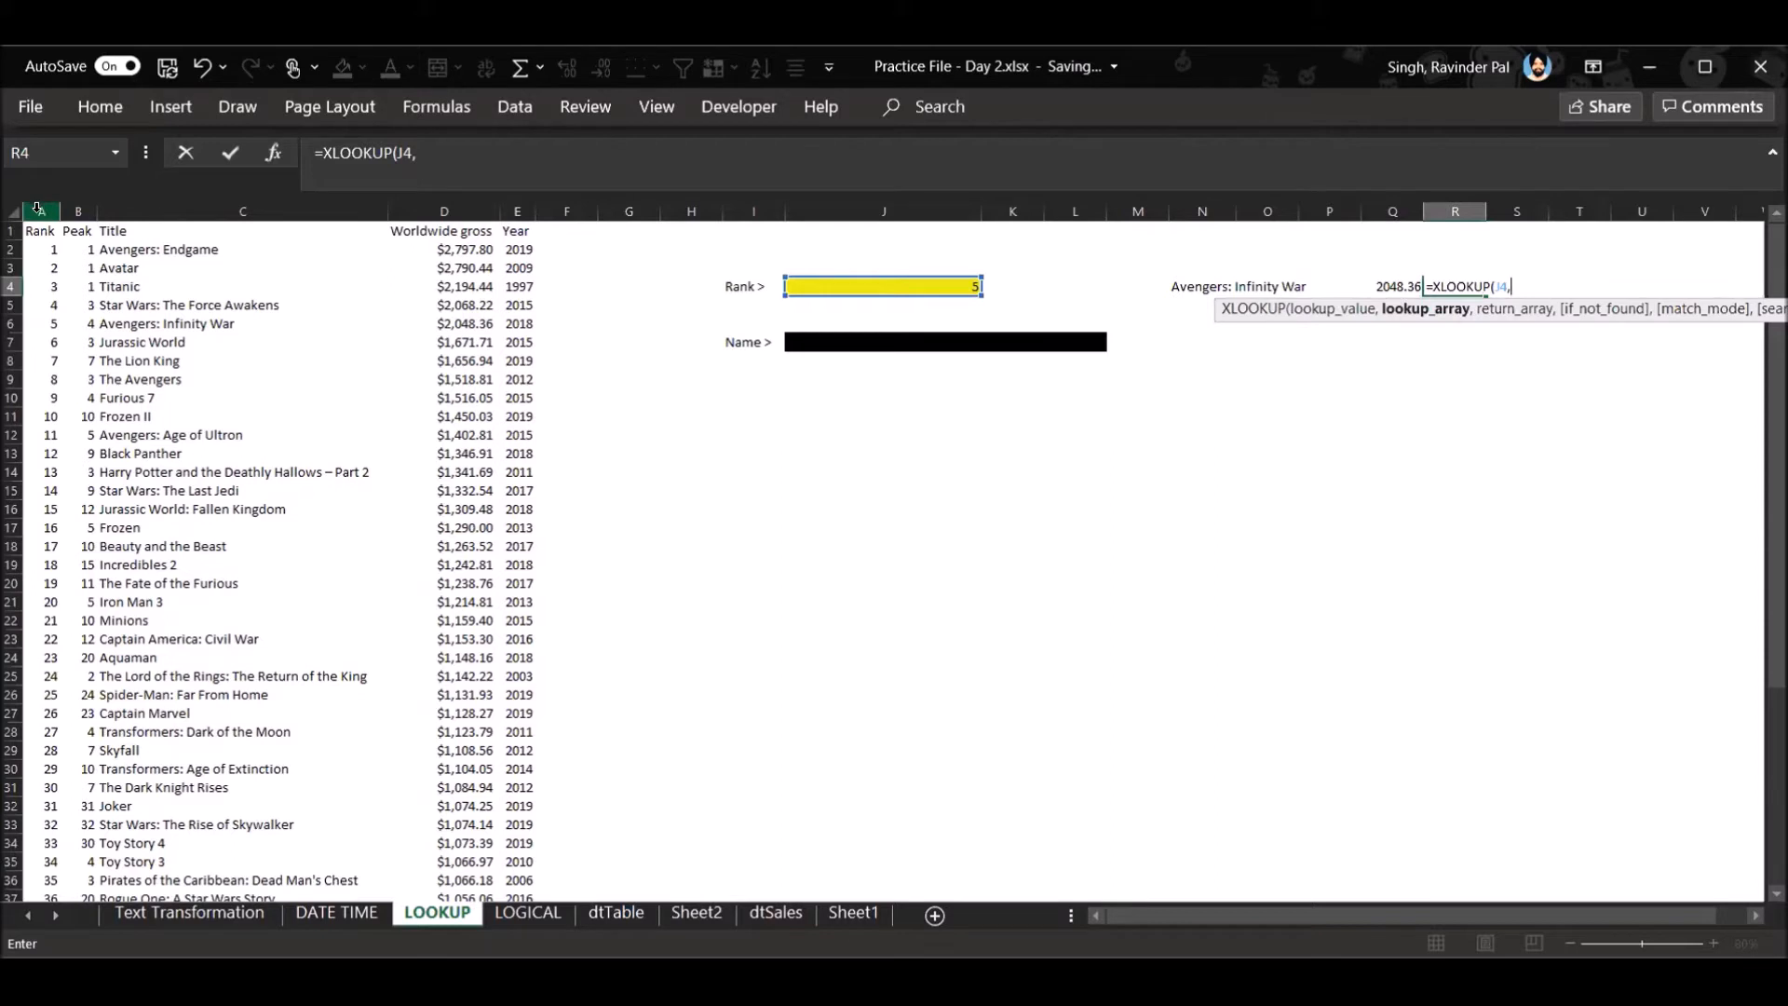
left_click(37, 209)
type(",")
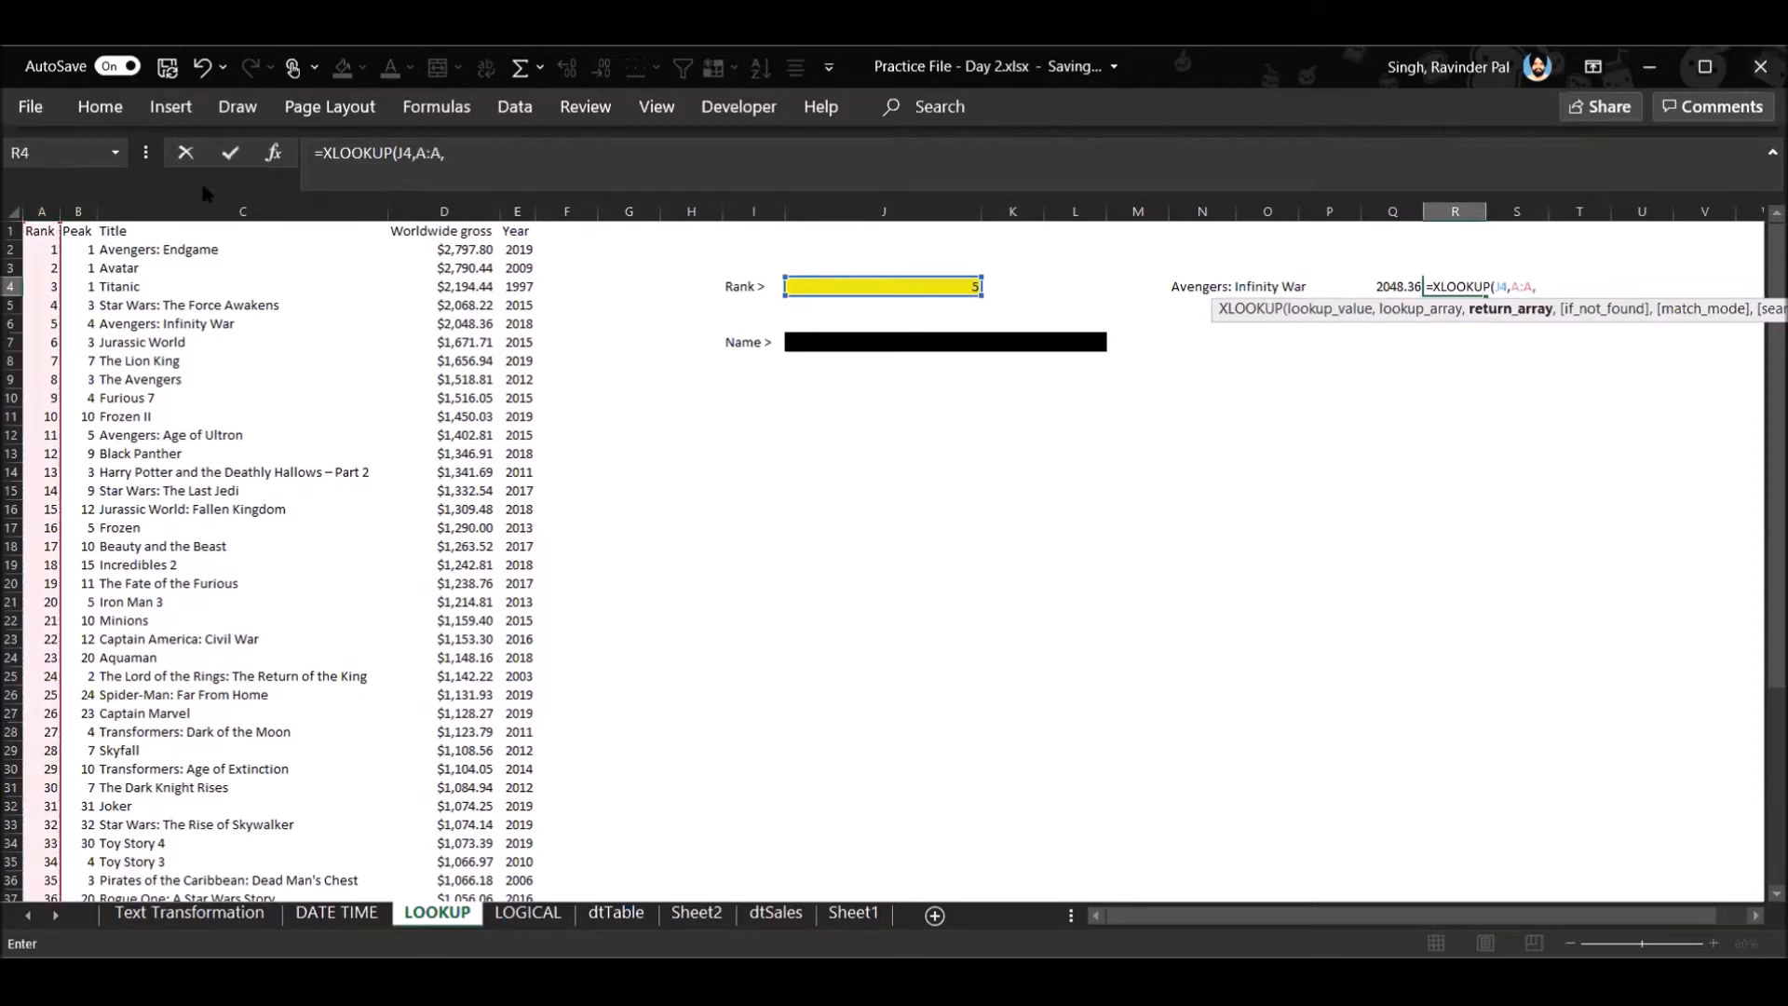
left_click(521, 209)
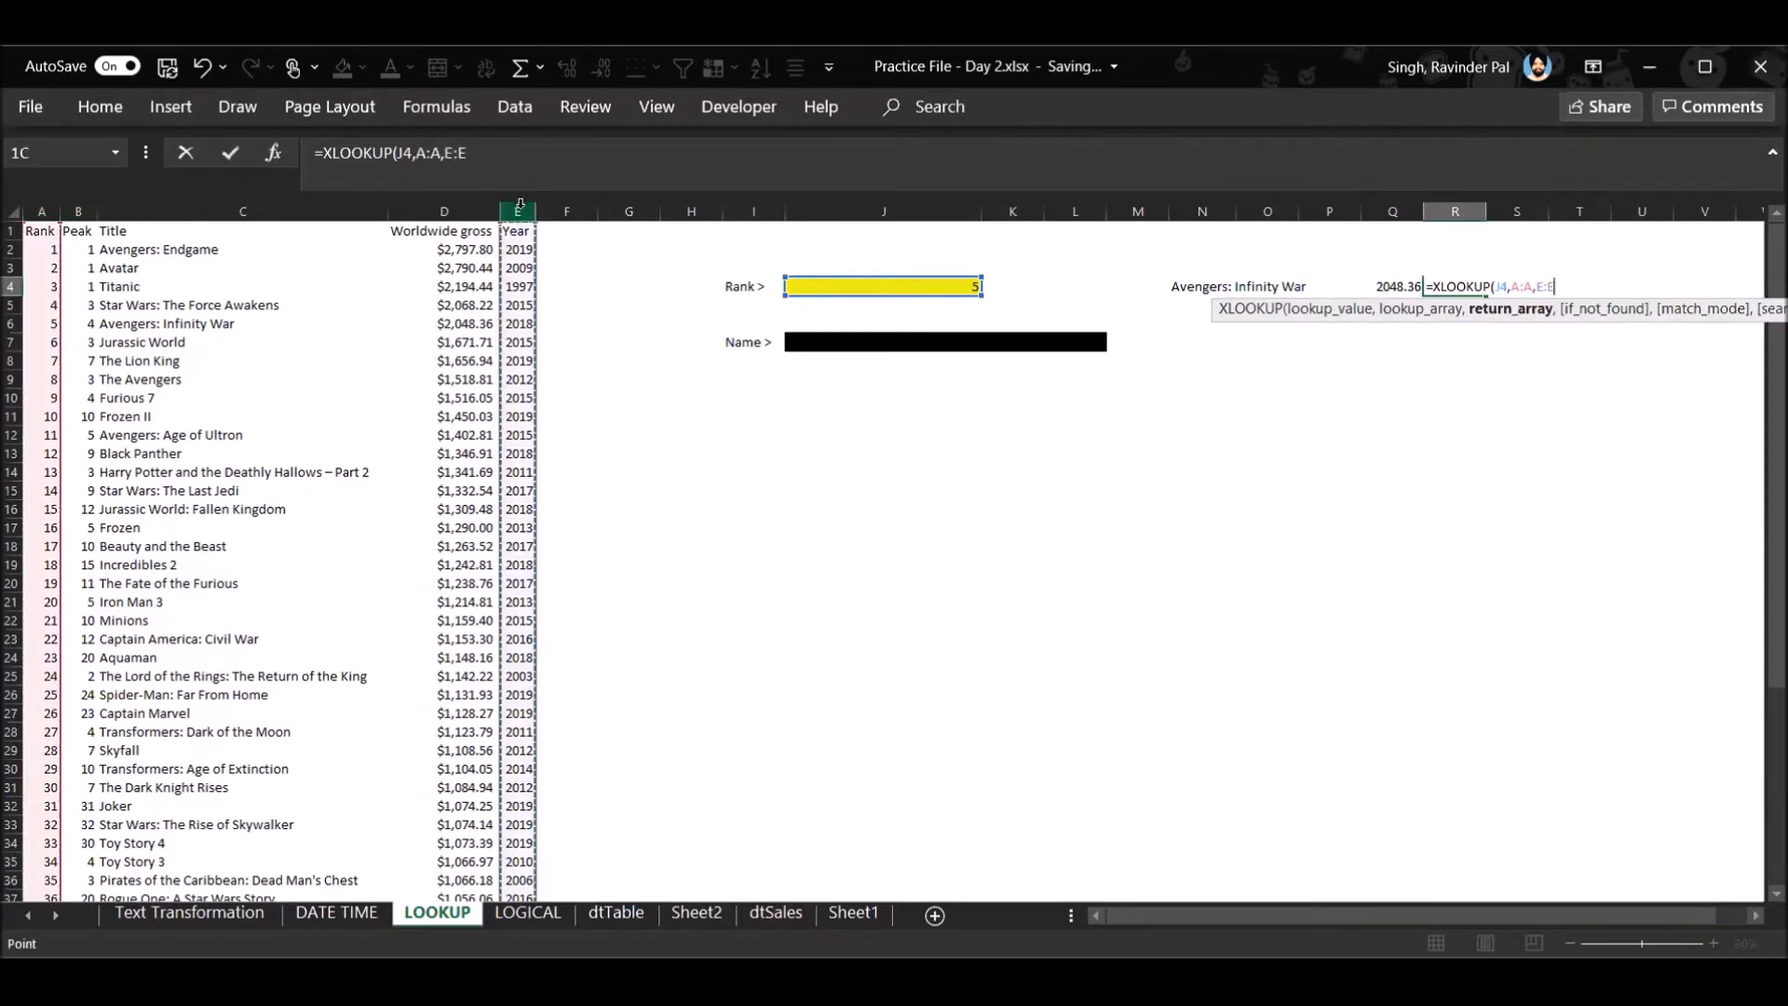
key("Return")
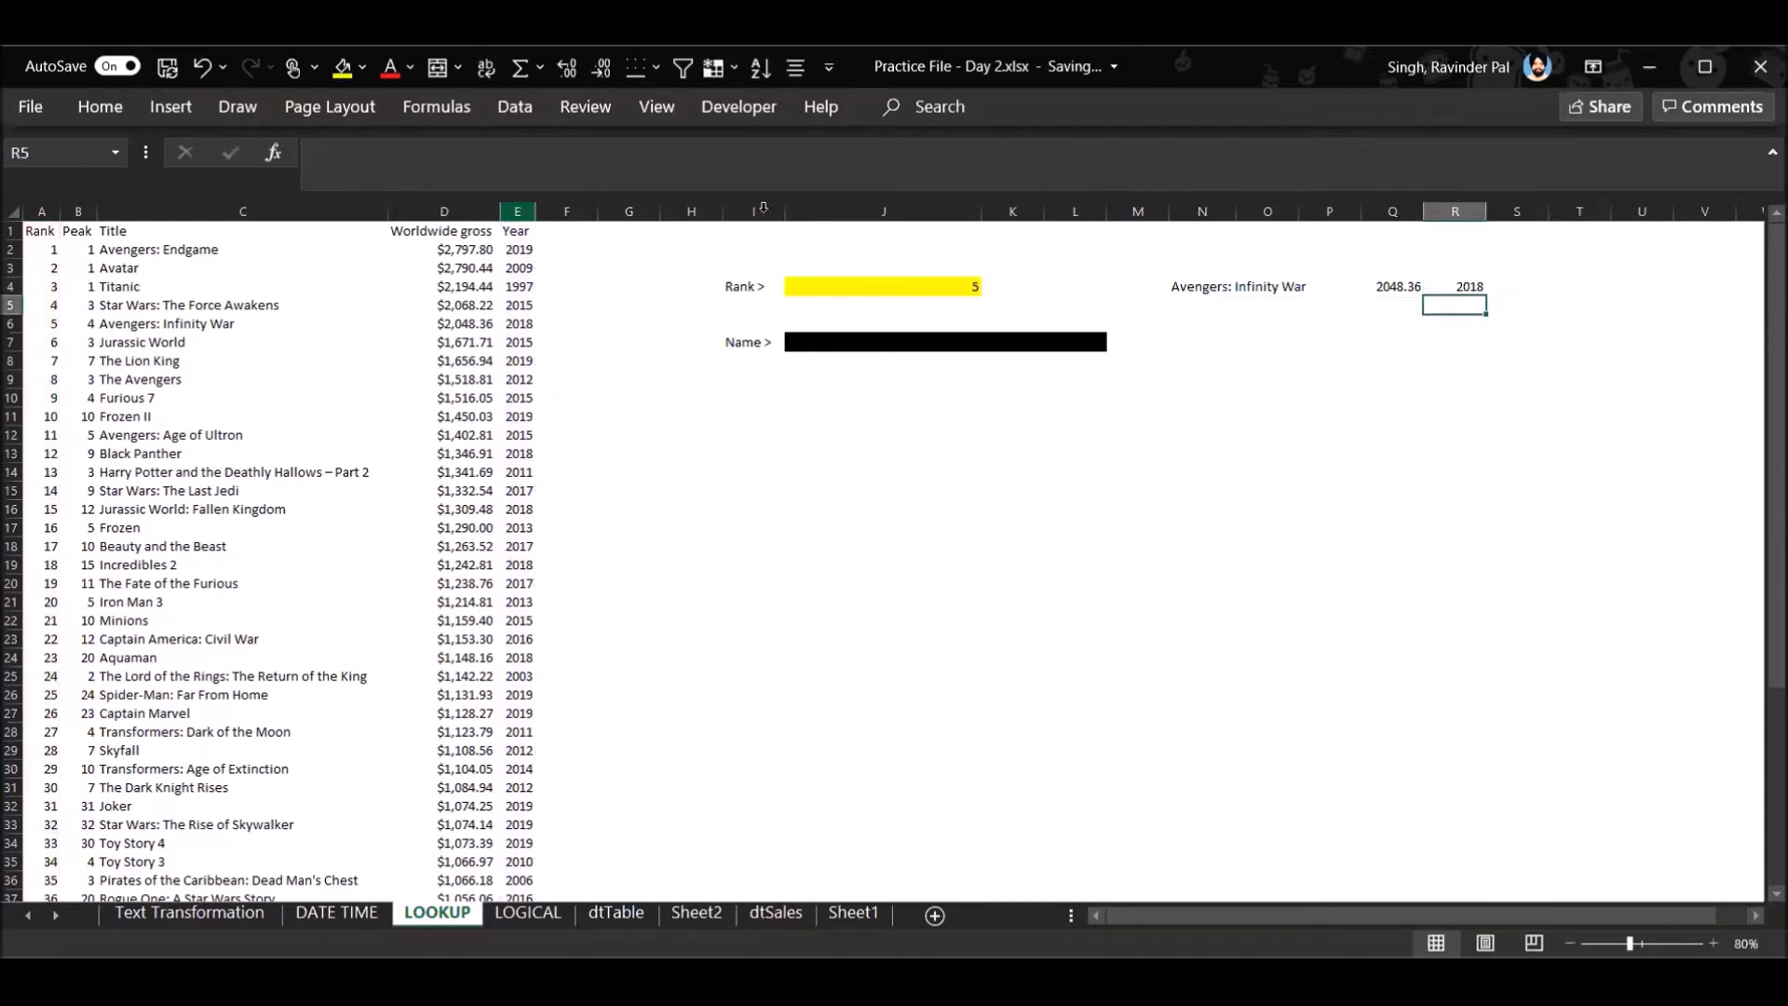
left_click(941, 289)
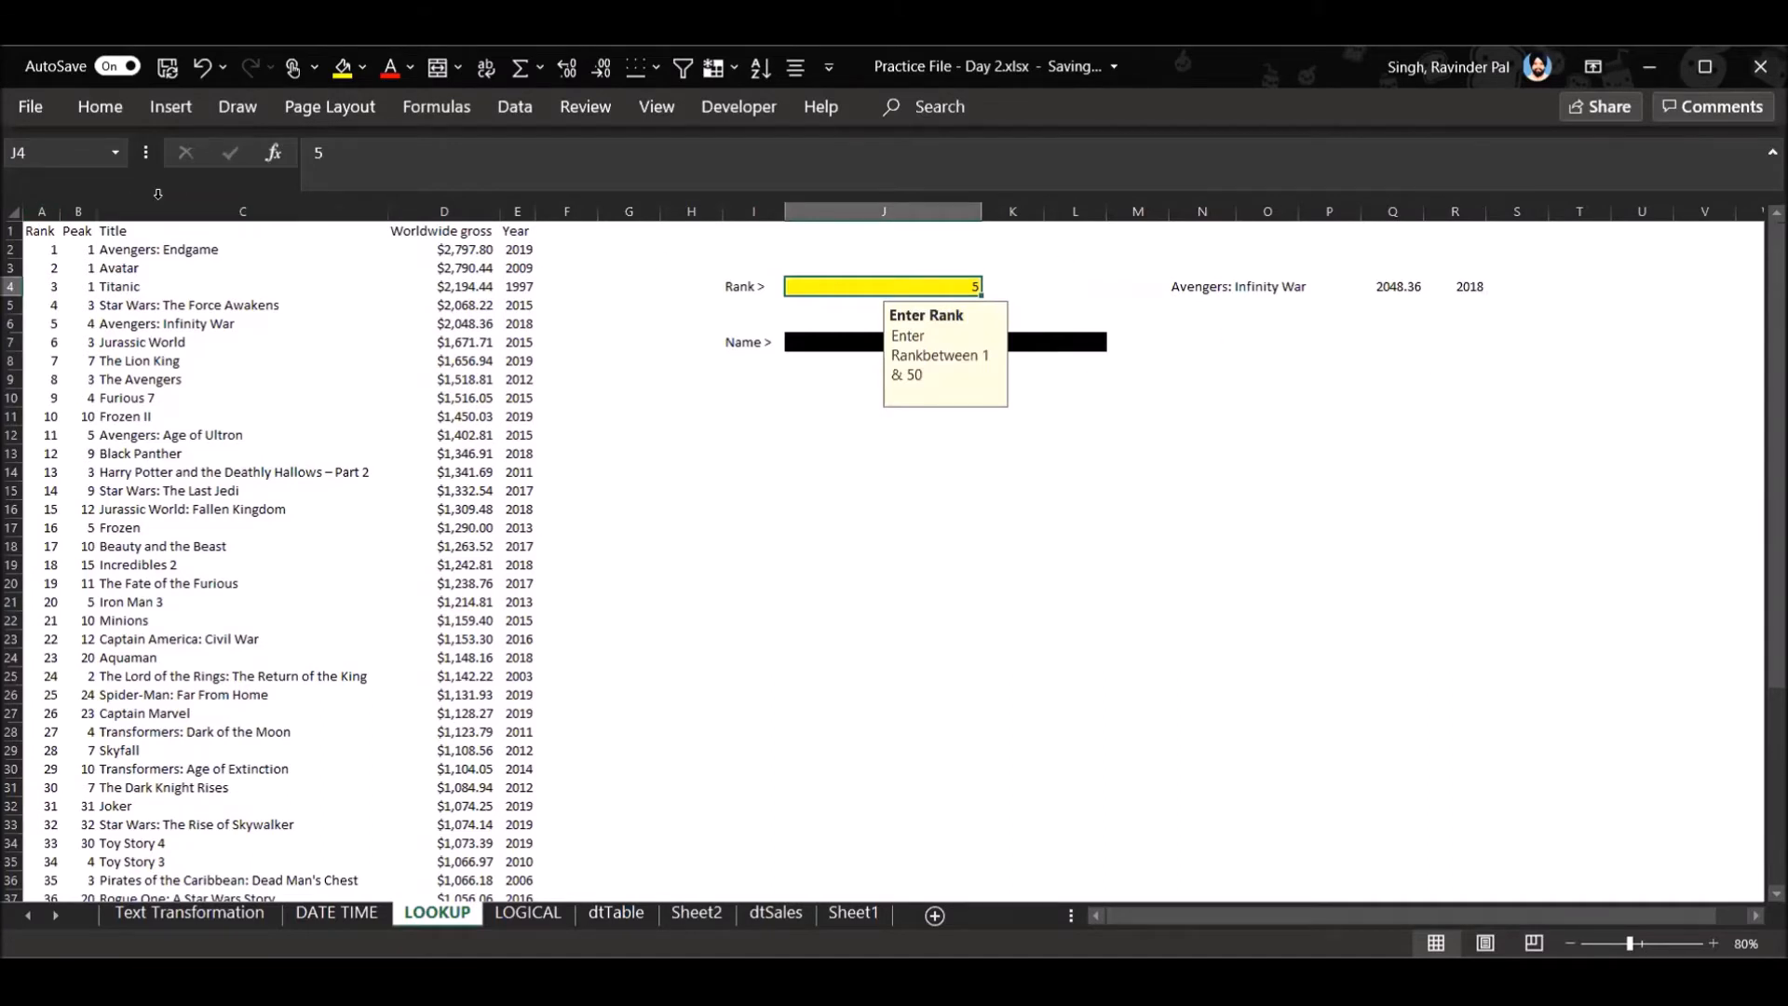
left_click(1329, 547)
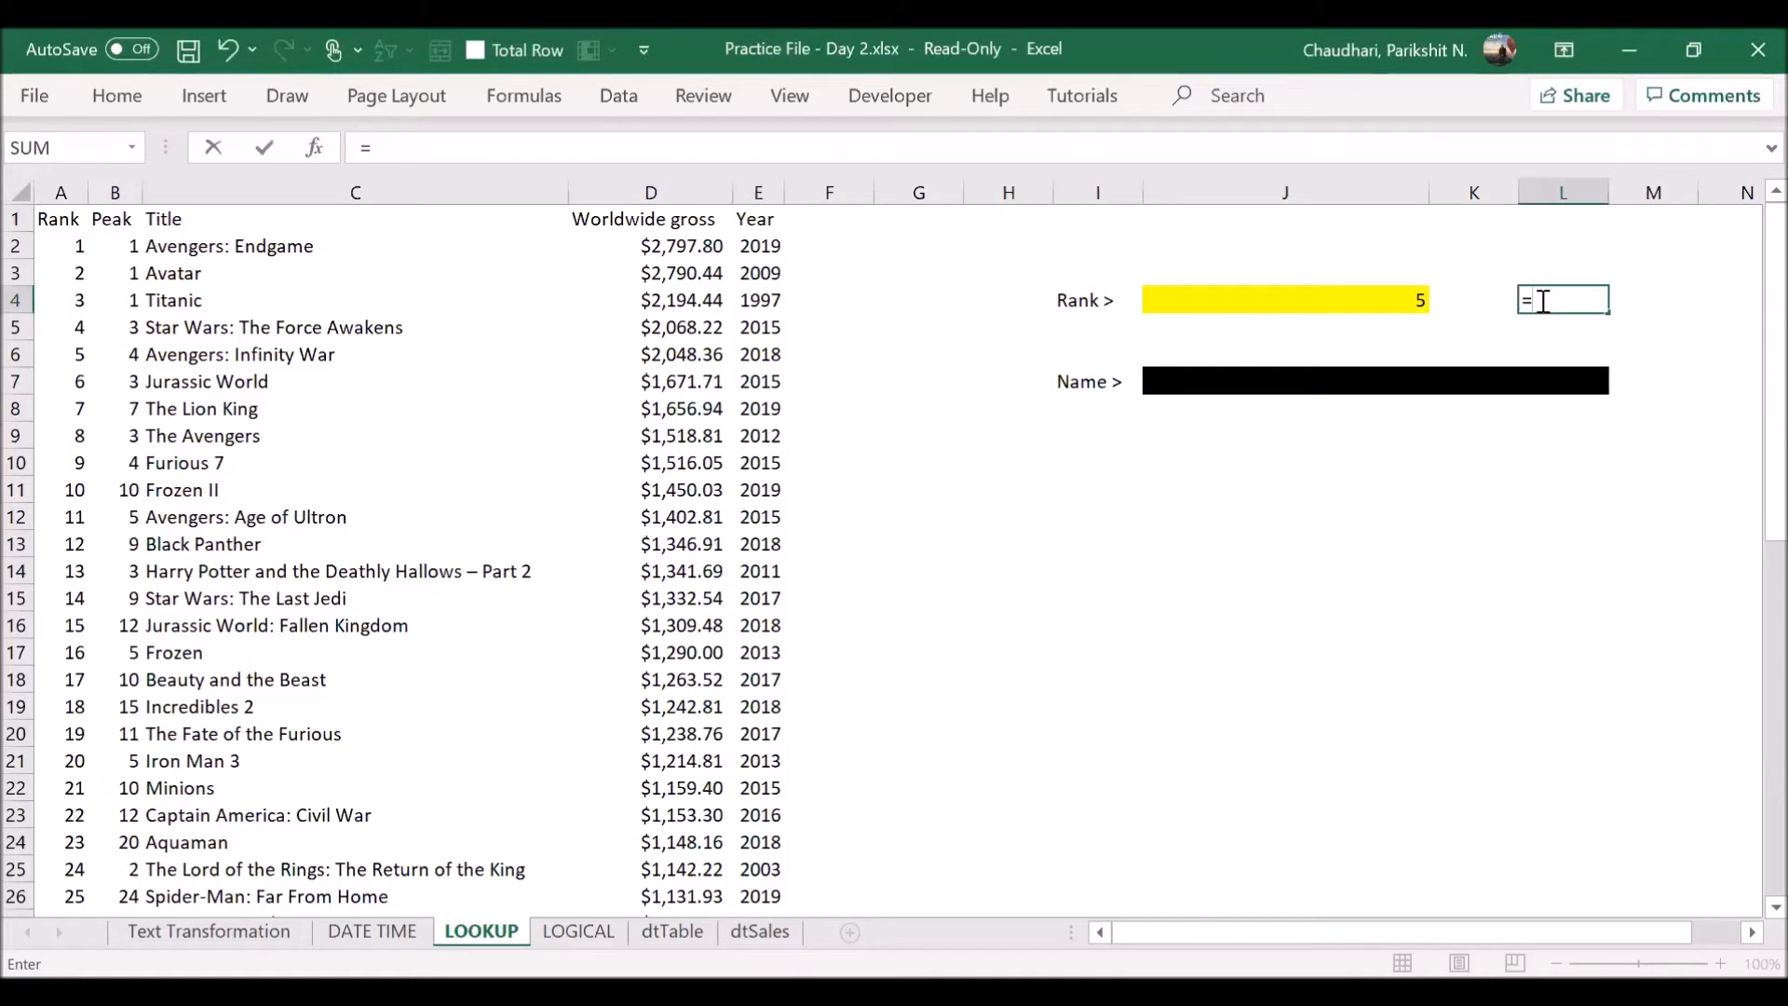
type("xl")
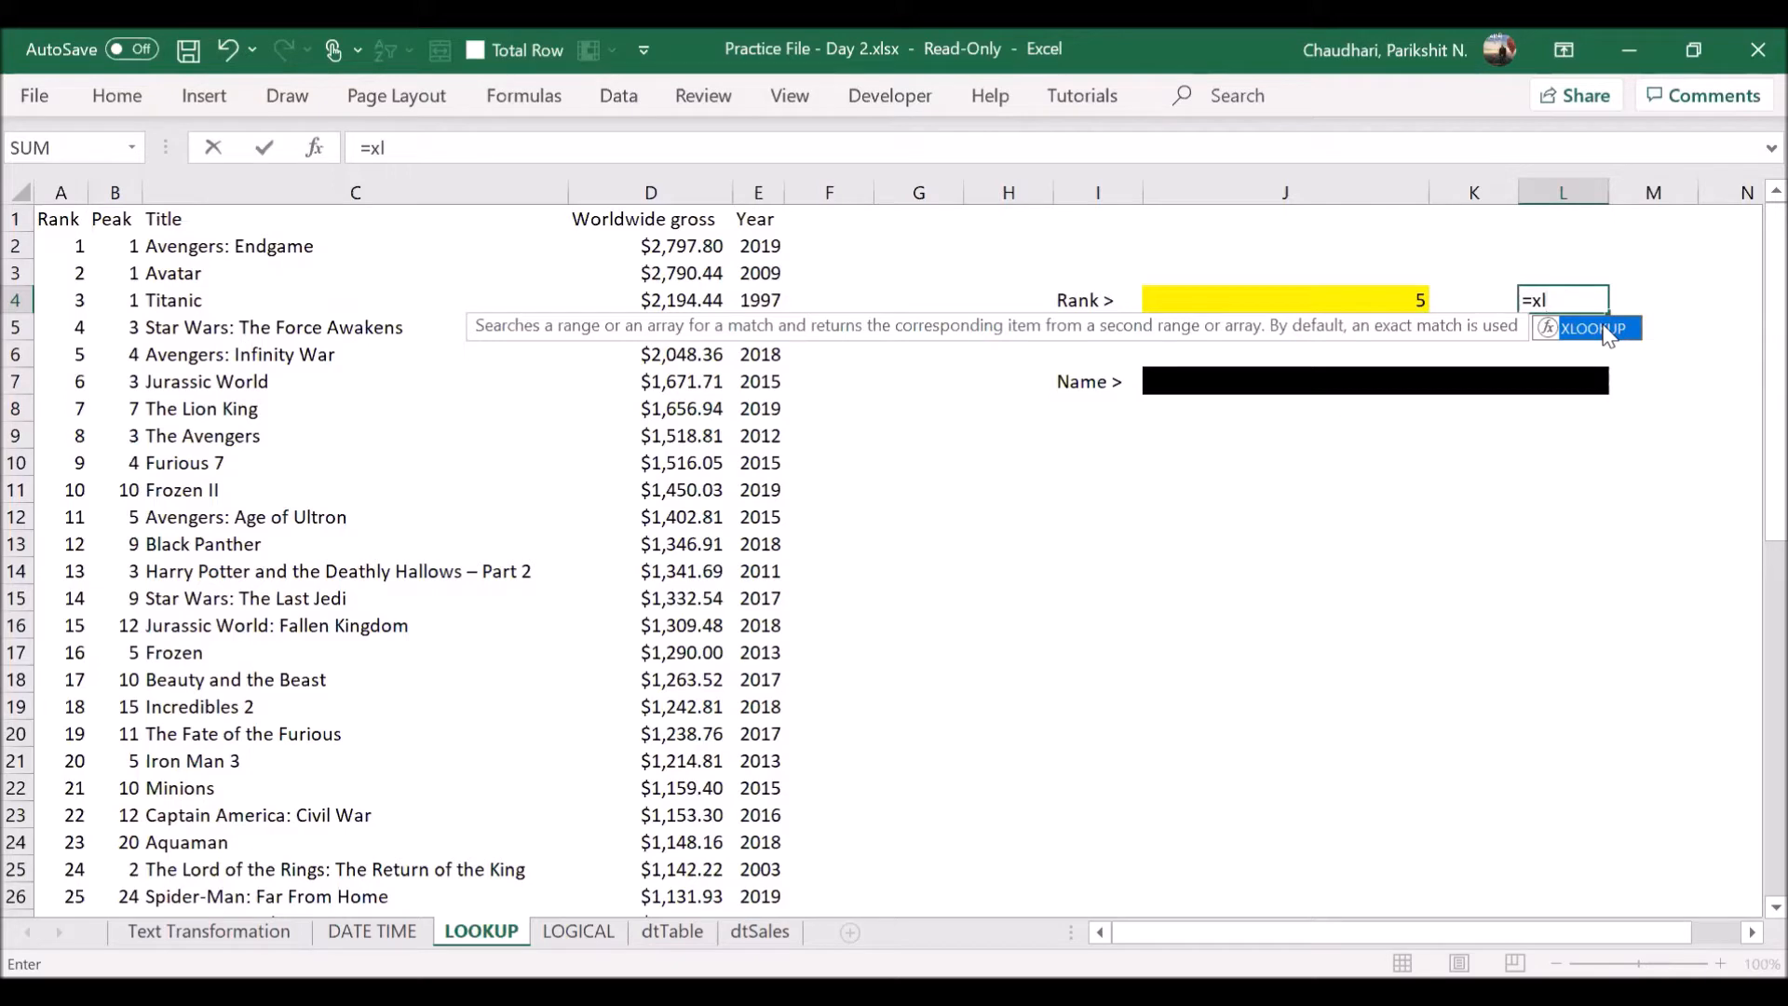
key("Return")
left_click(1583, 299)
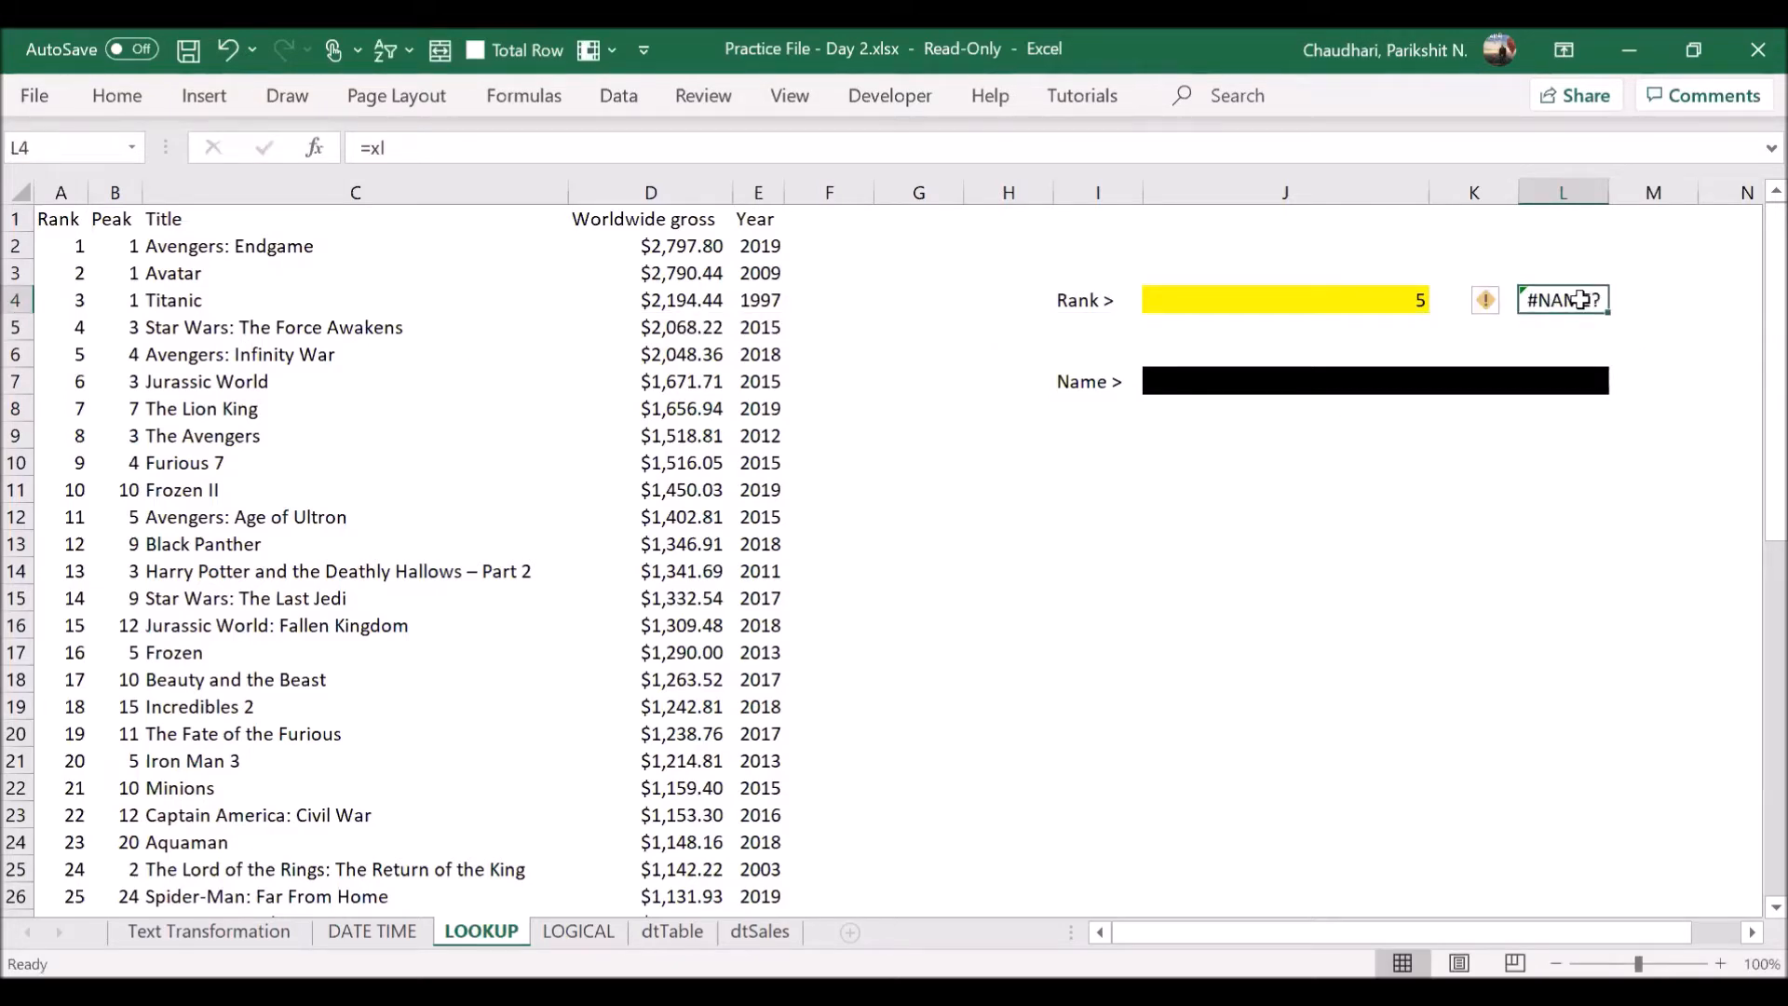
type("+")
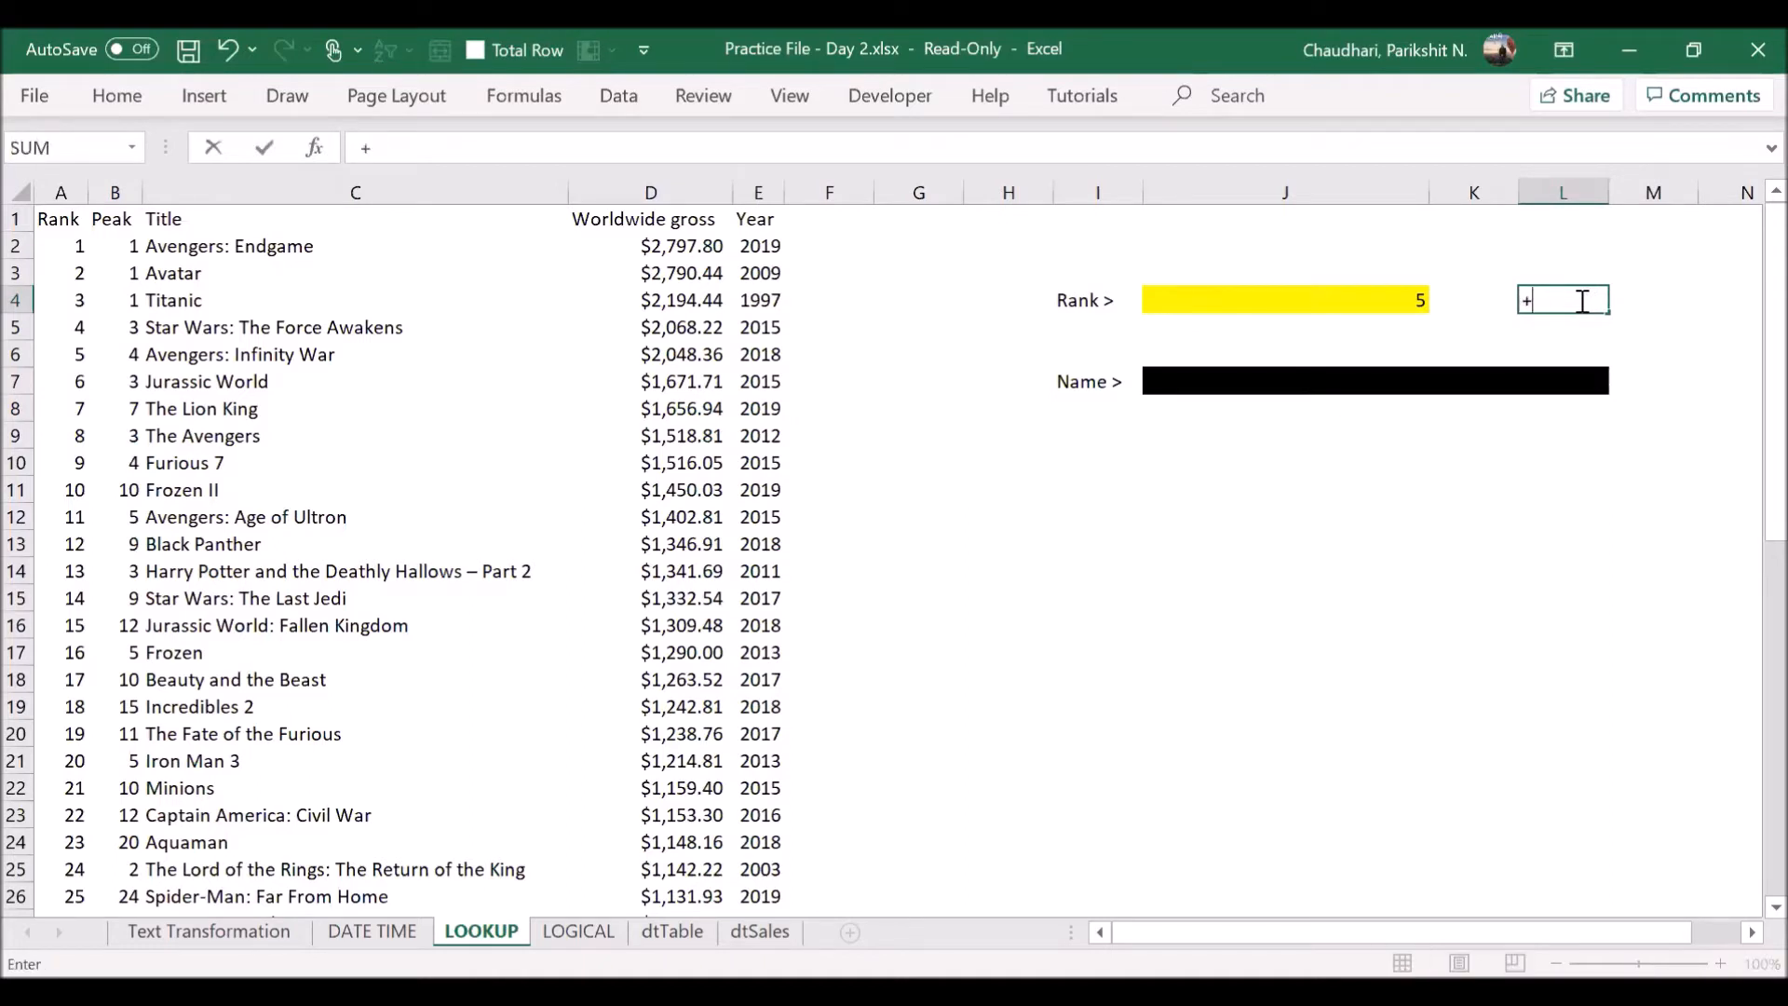
key("BackSpace")
- Enter =XLOOKUP(J4,A:A,C:C) in L4 to return the film title for the rank in J4
type("=xl")
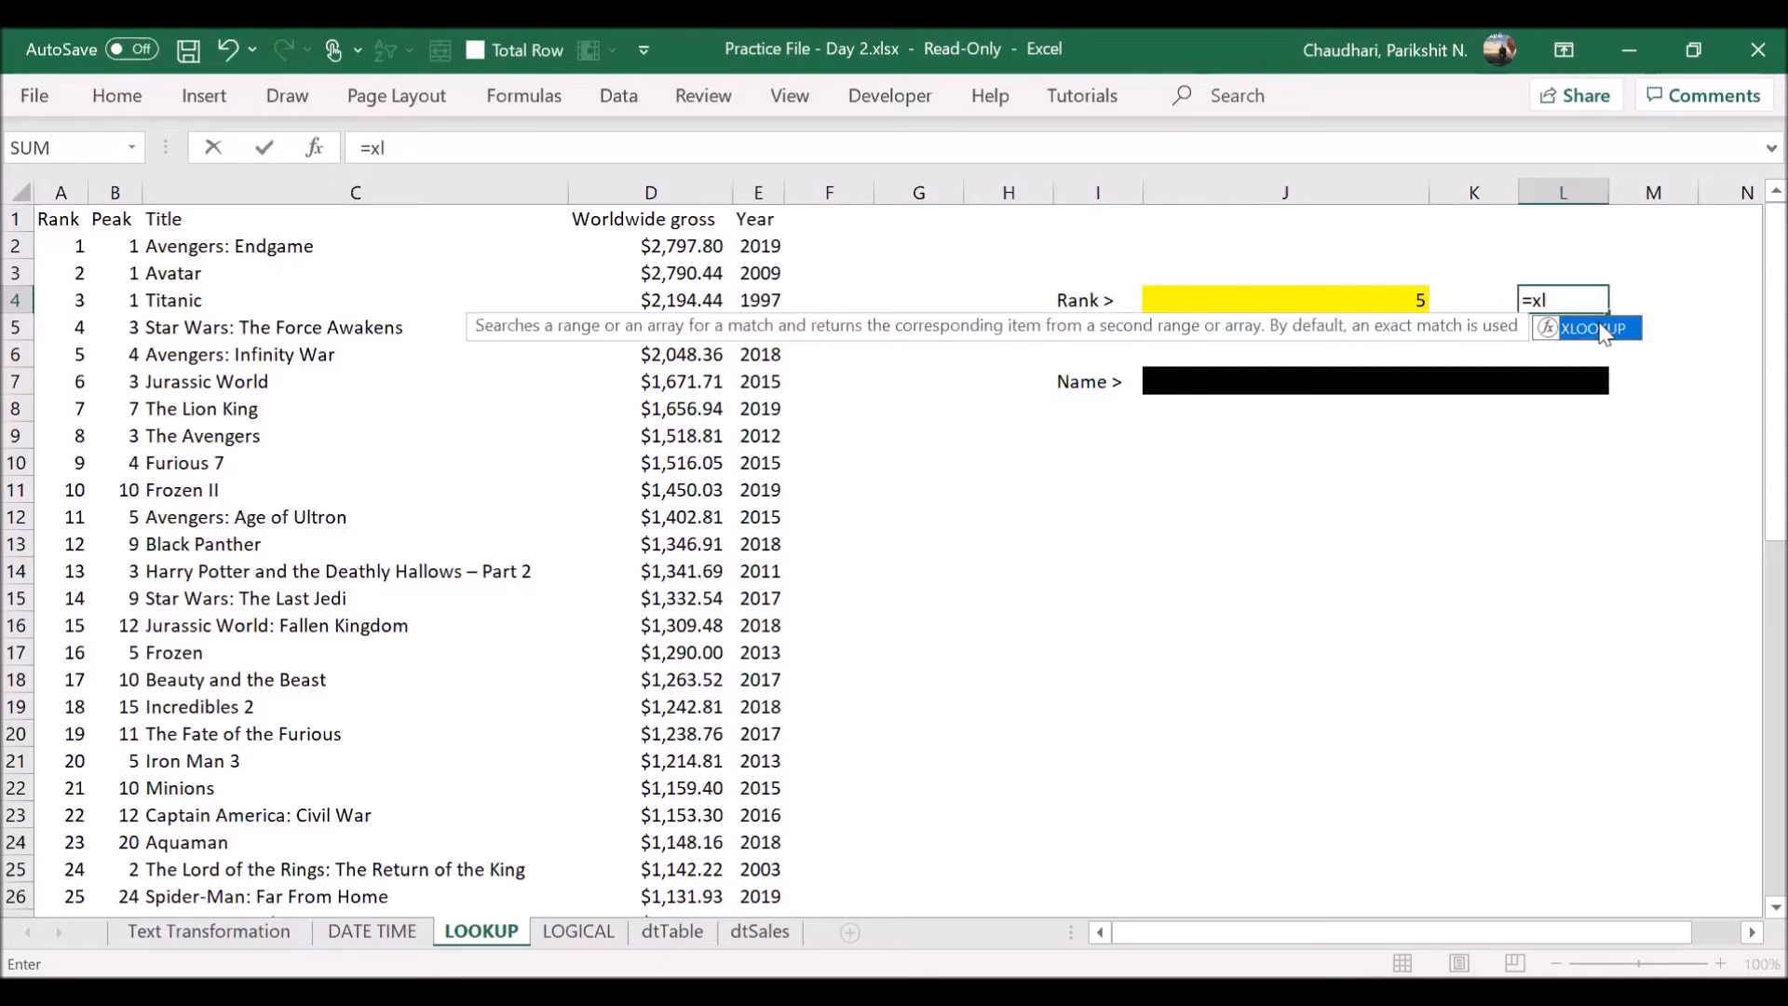
double_click(1595, 328)
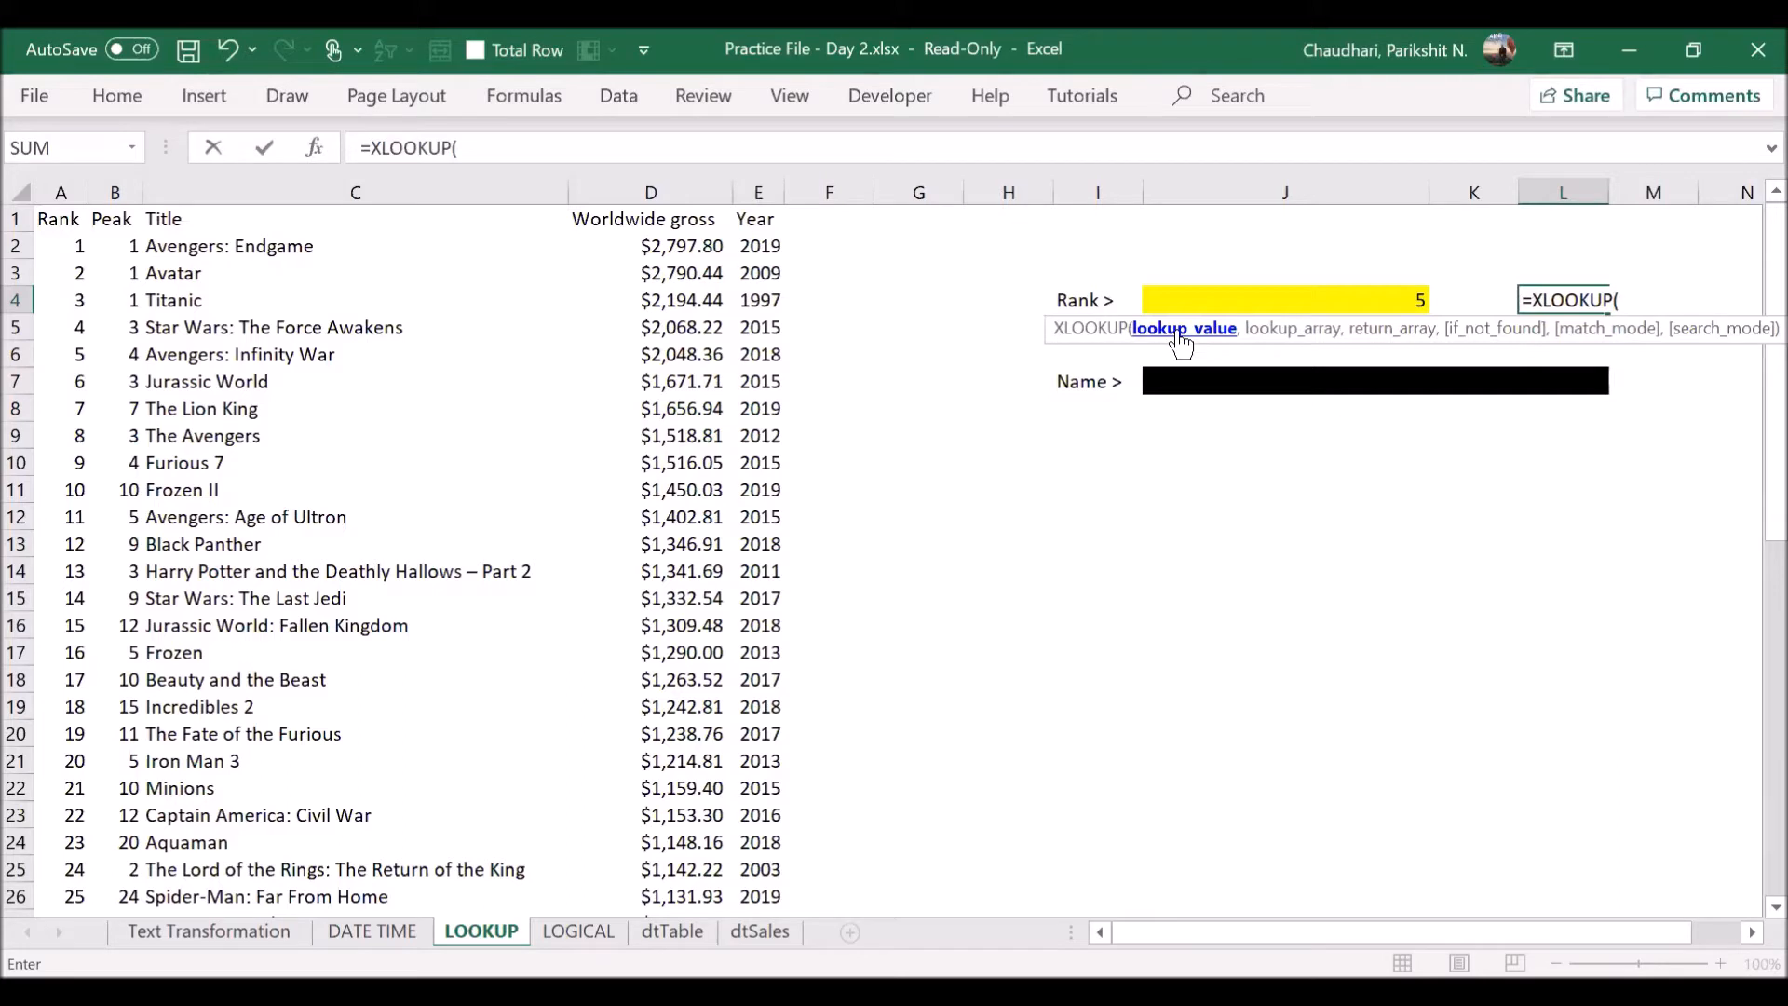
left_click(1232, 300)
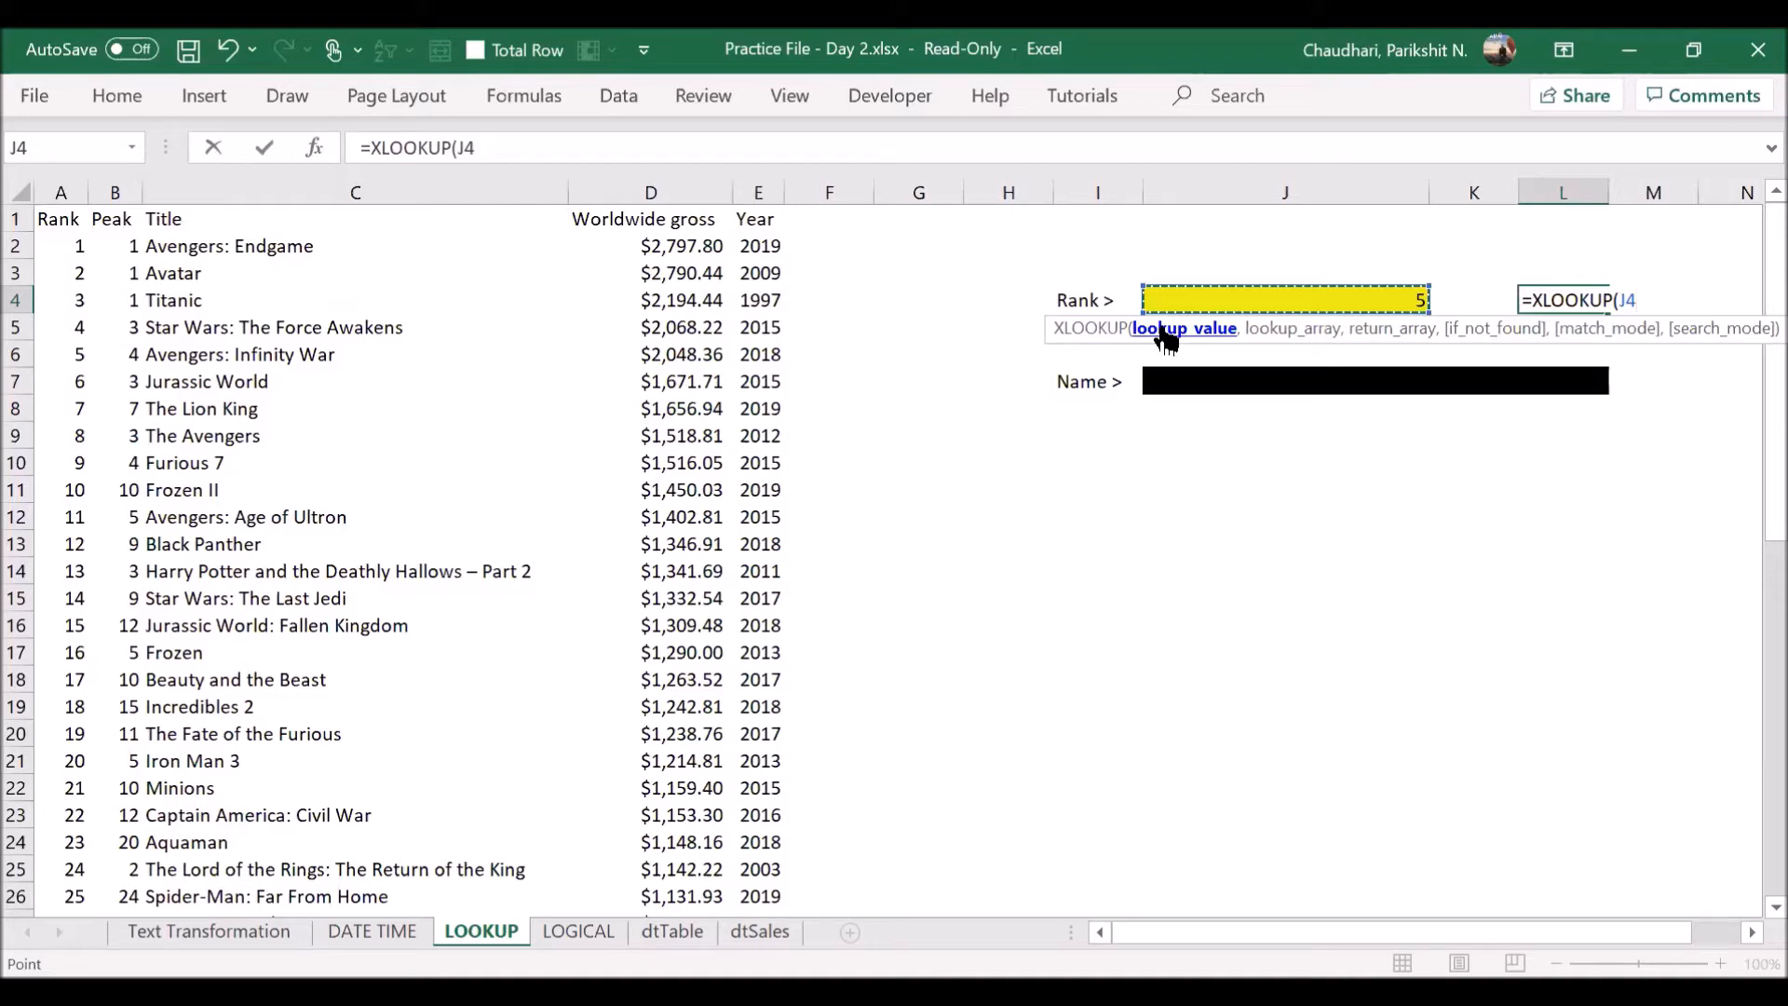
type(",")
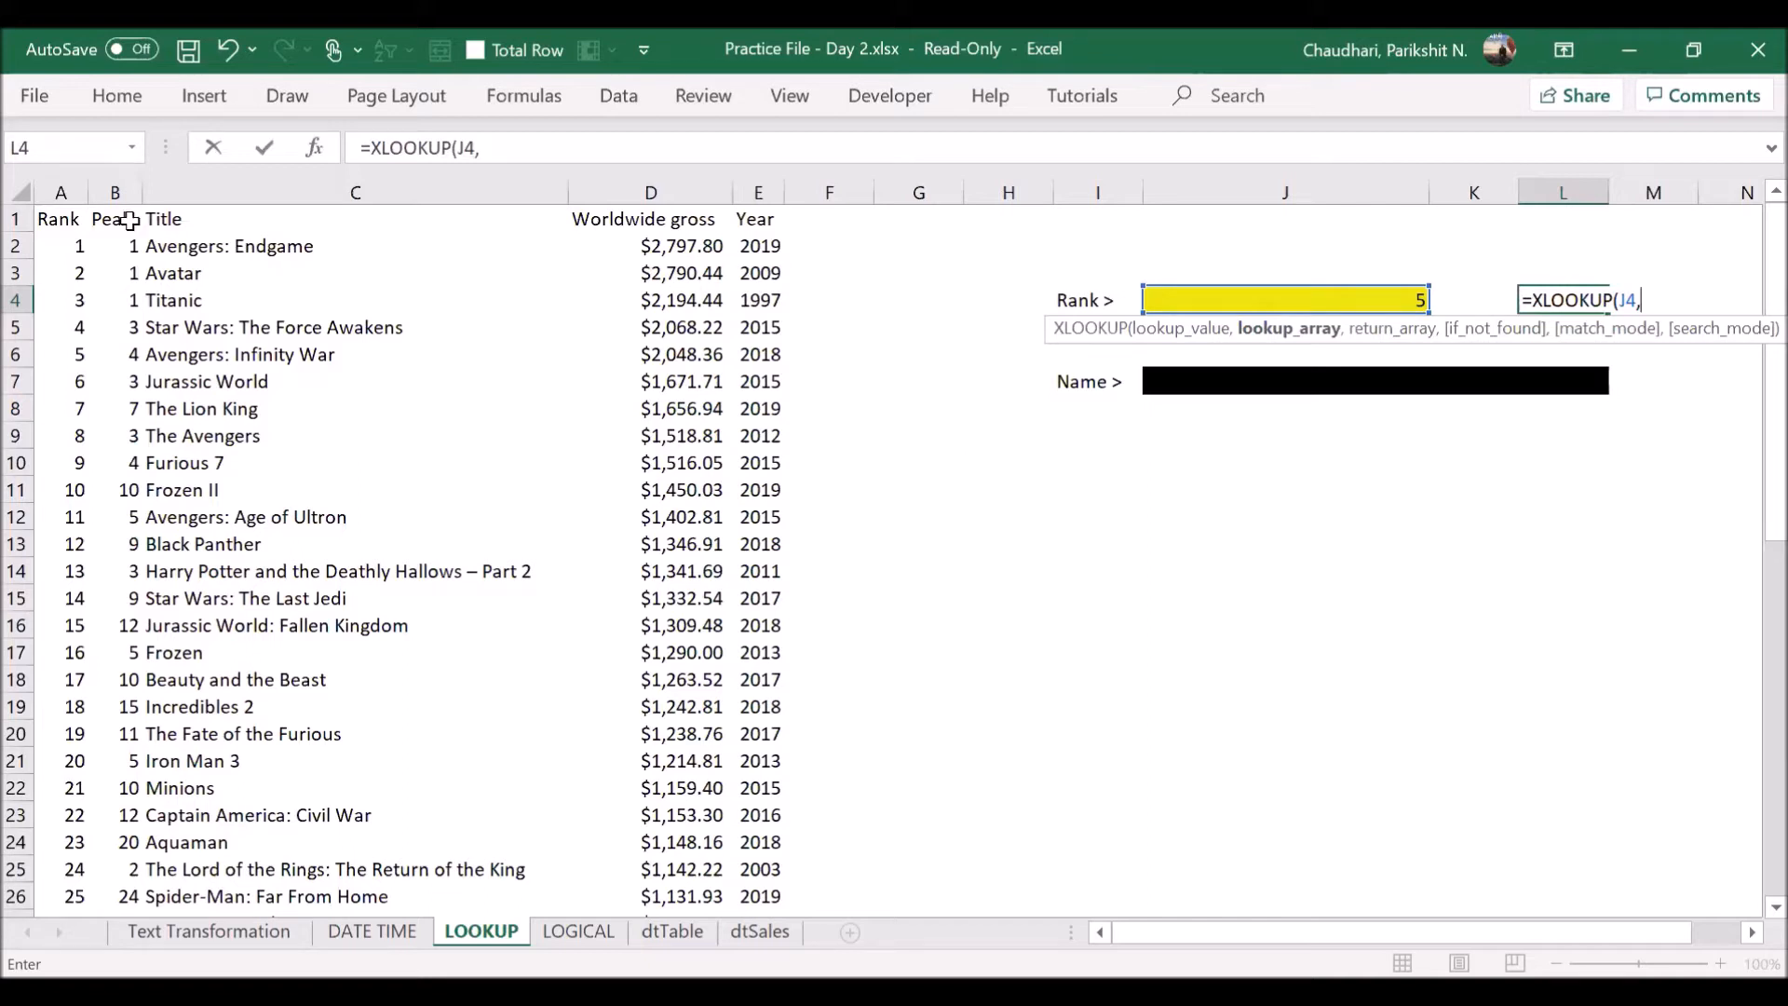
left_click(62, 192)
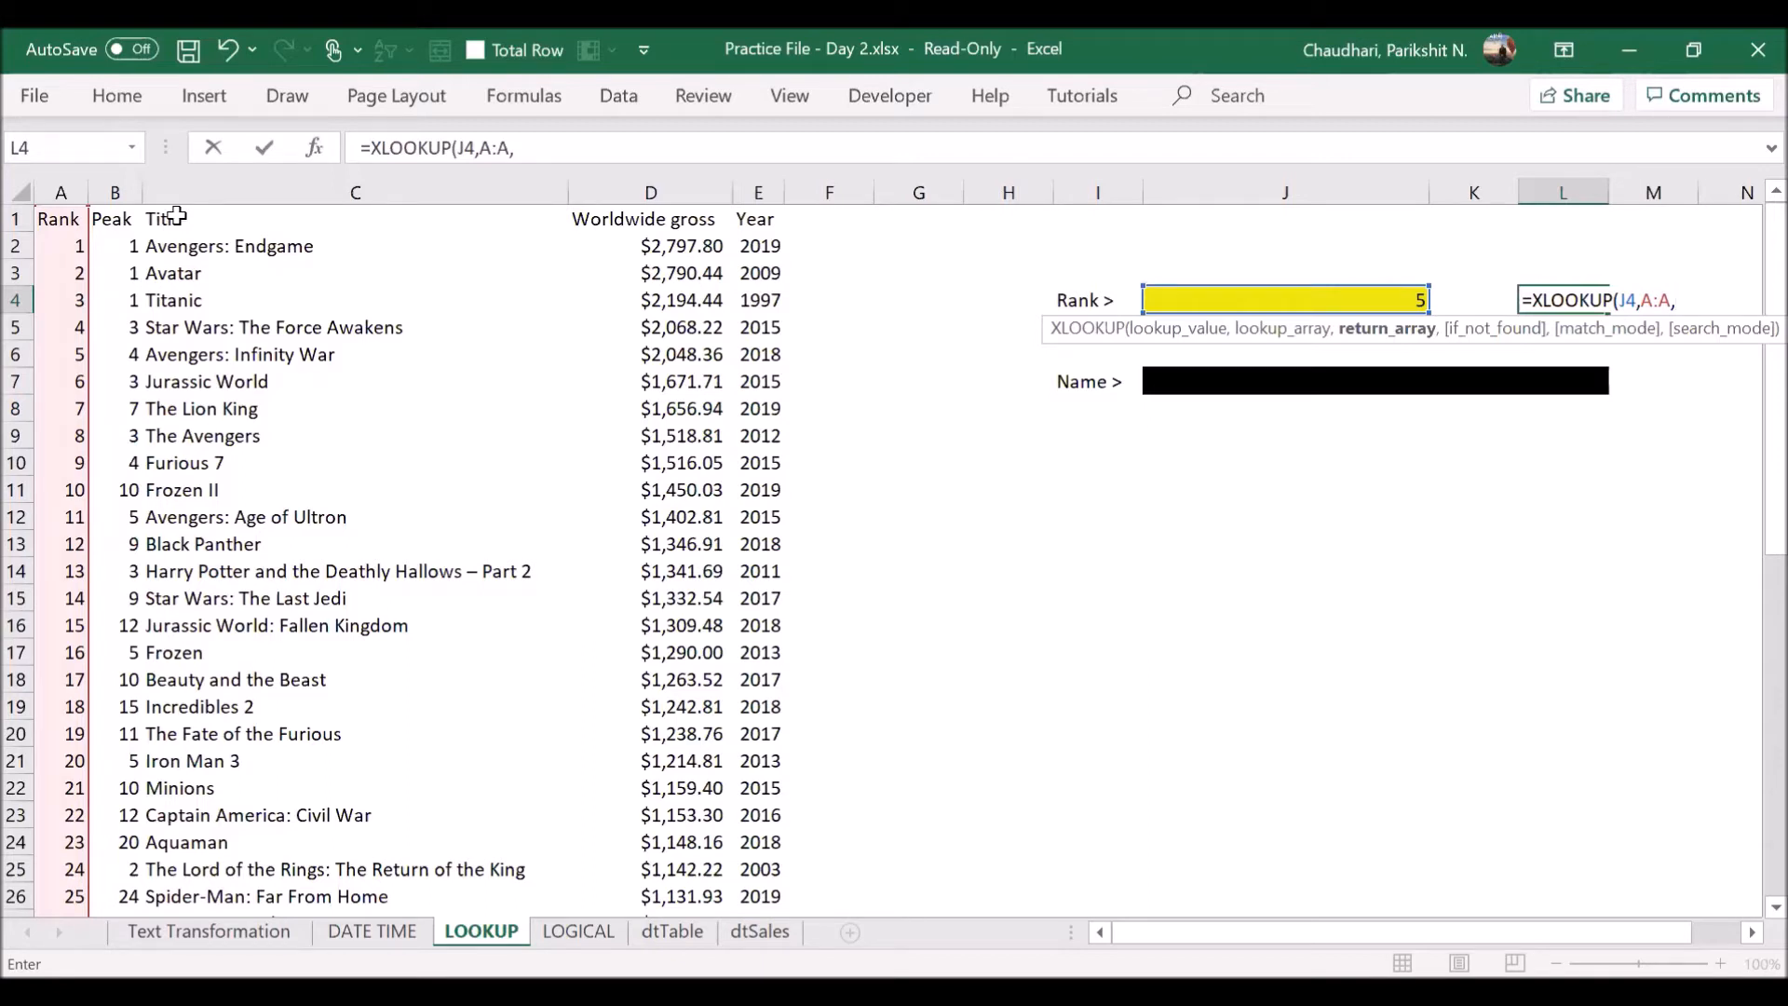
left_click(177, 217)
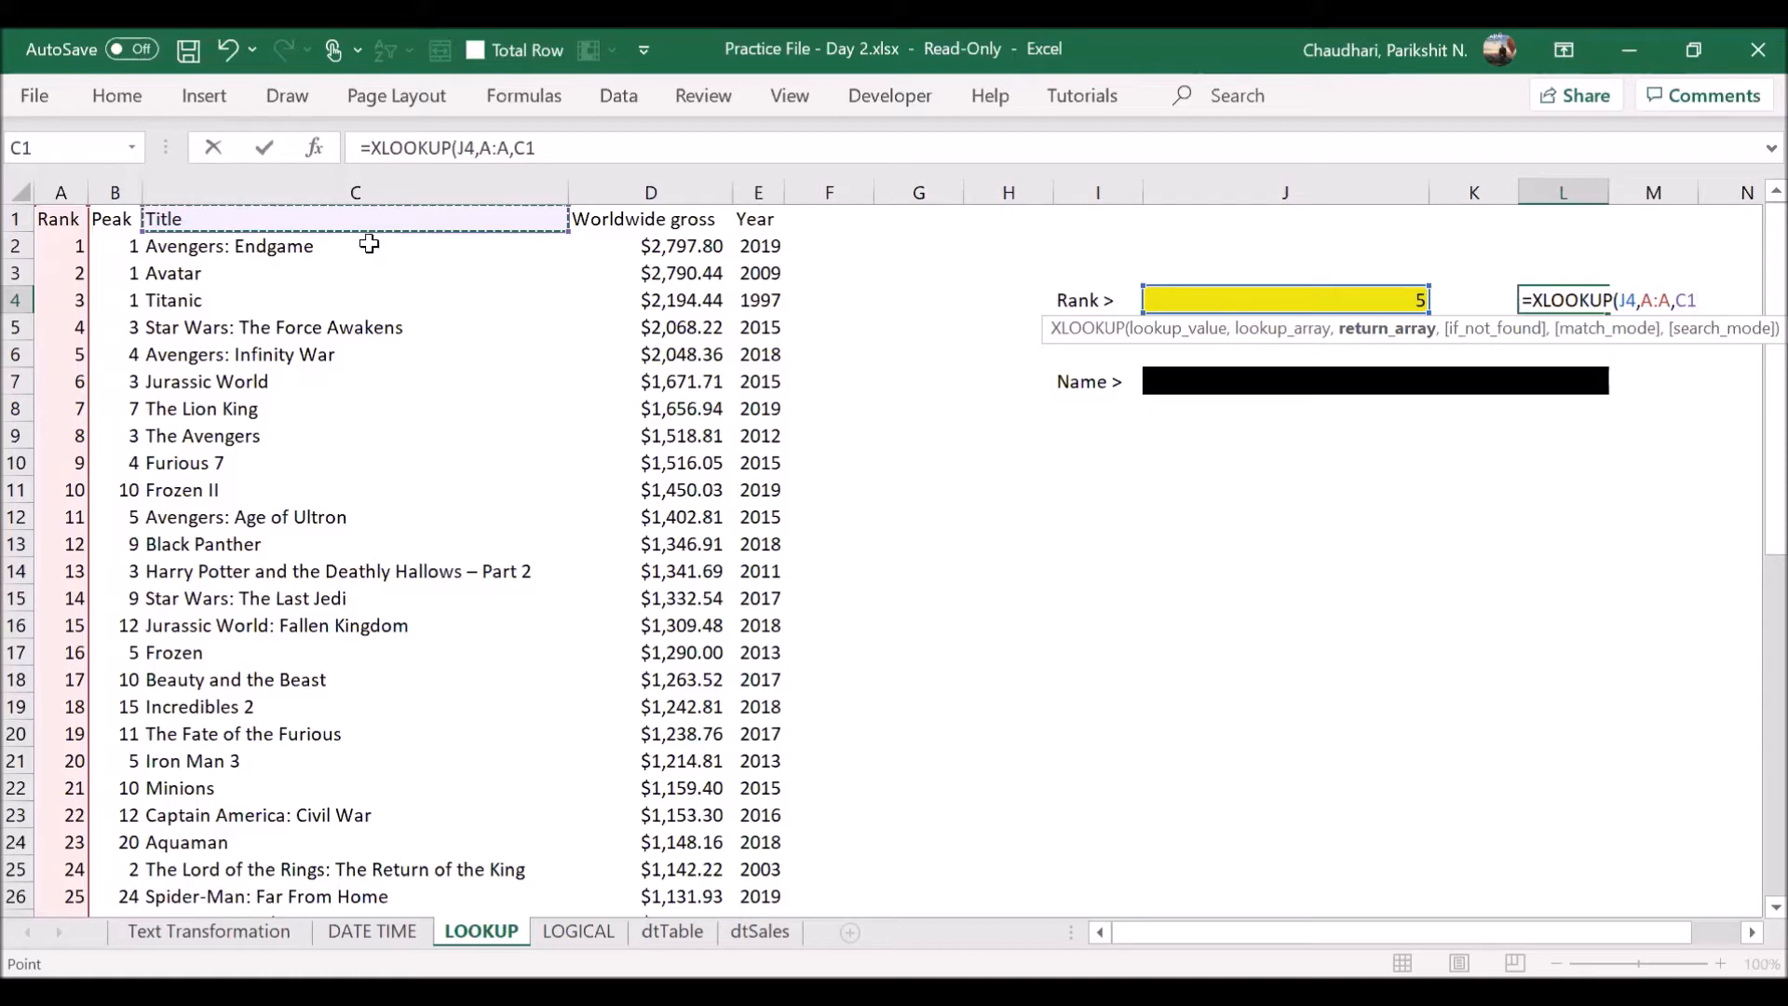
left_click_drag(397, 914, 295, 220)
left_click(359, 184)
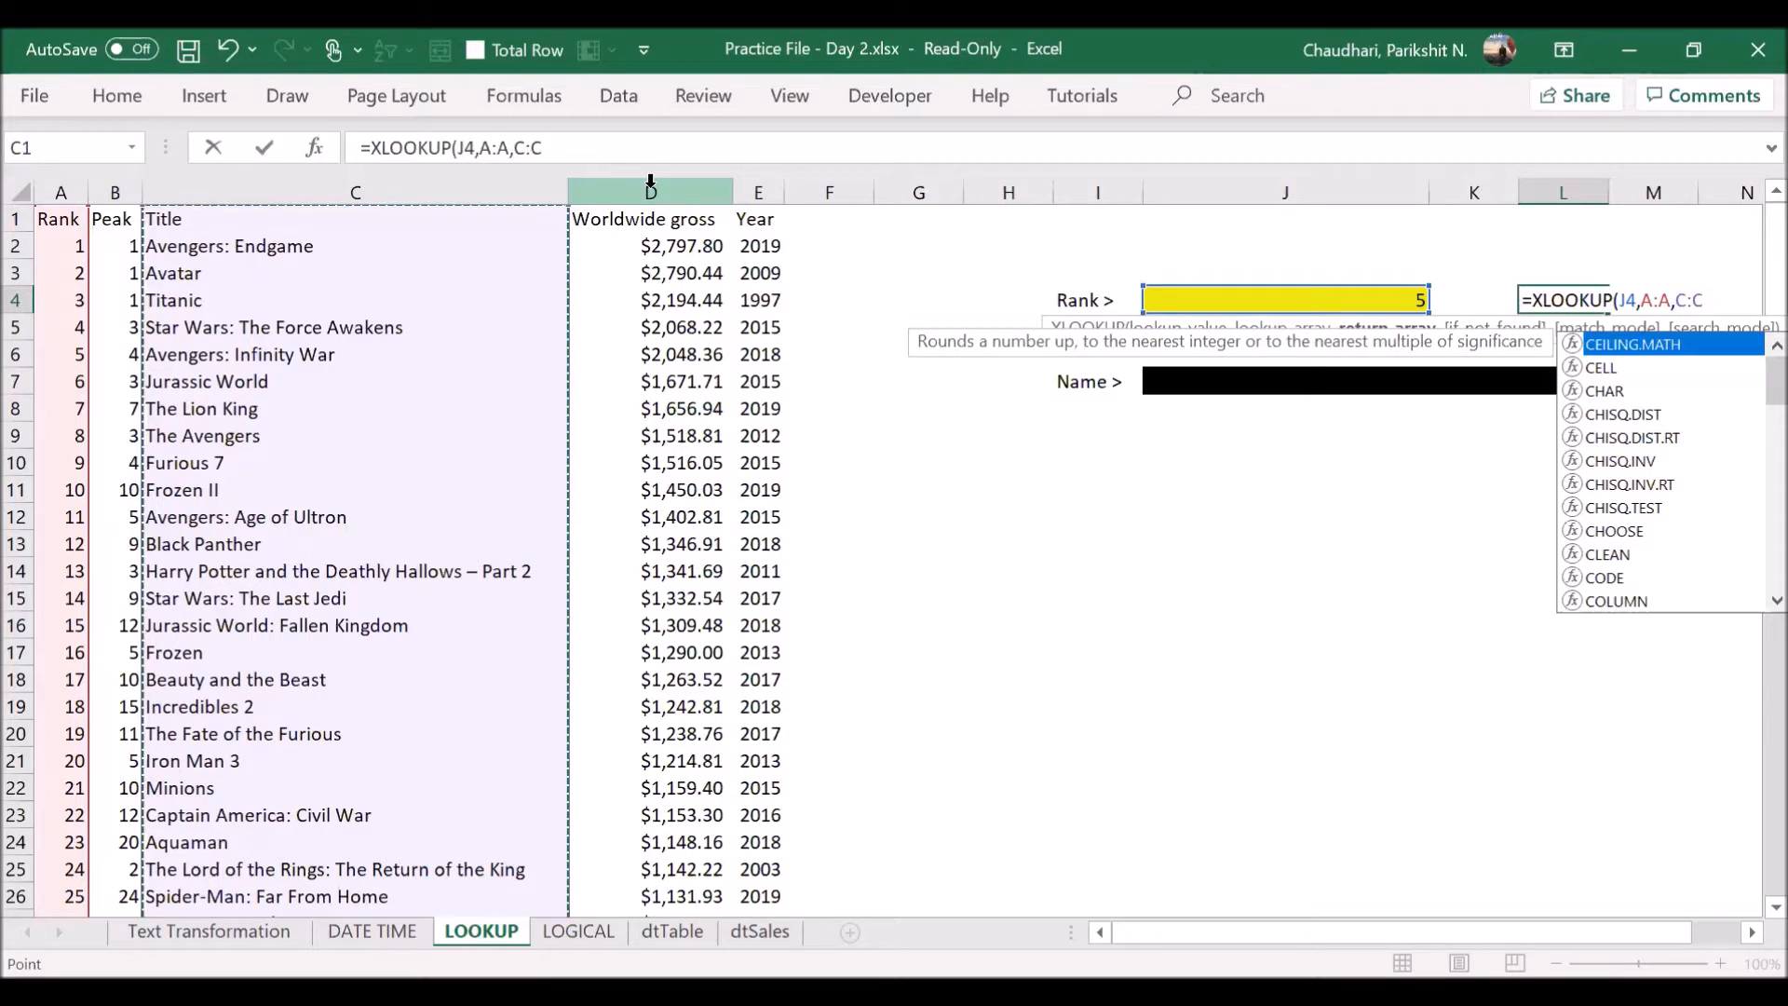
type(")")
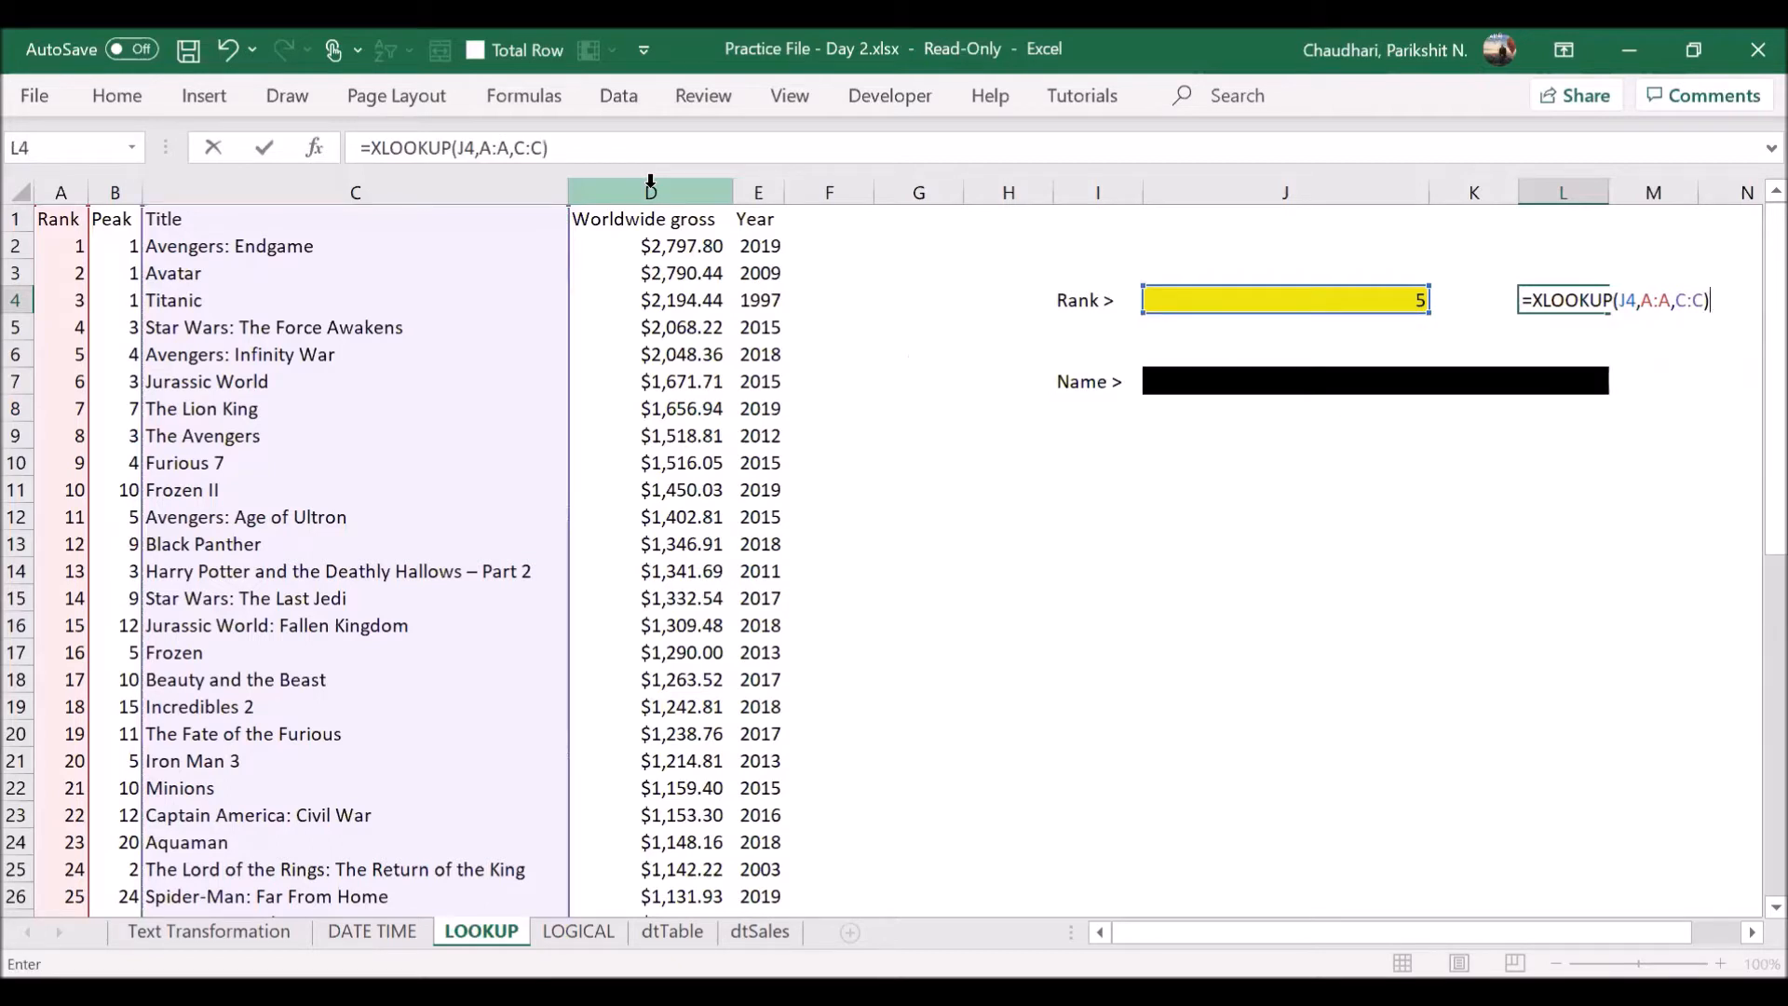
key("Return")
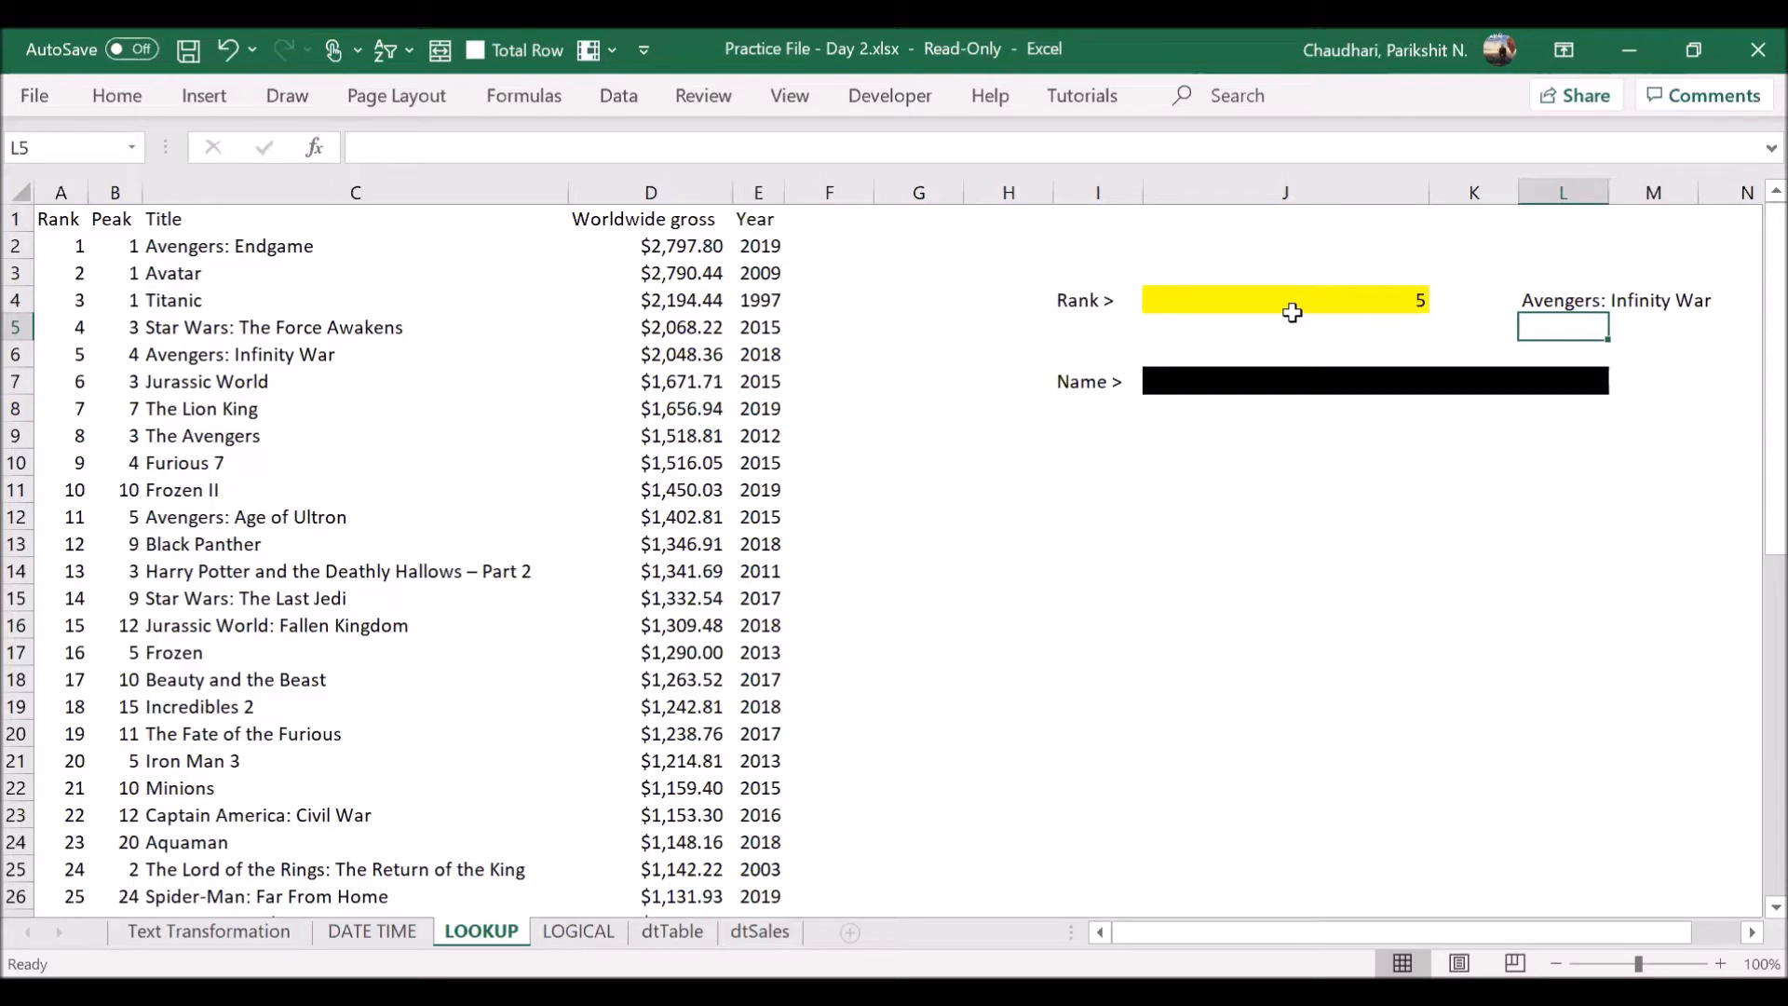
- Test the title lookup by setting the rank in J4 first to 33 and finally to 44
left_click(1319, 332)
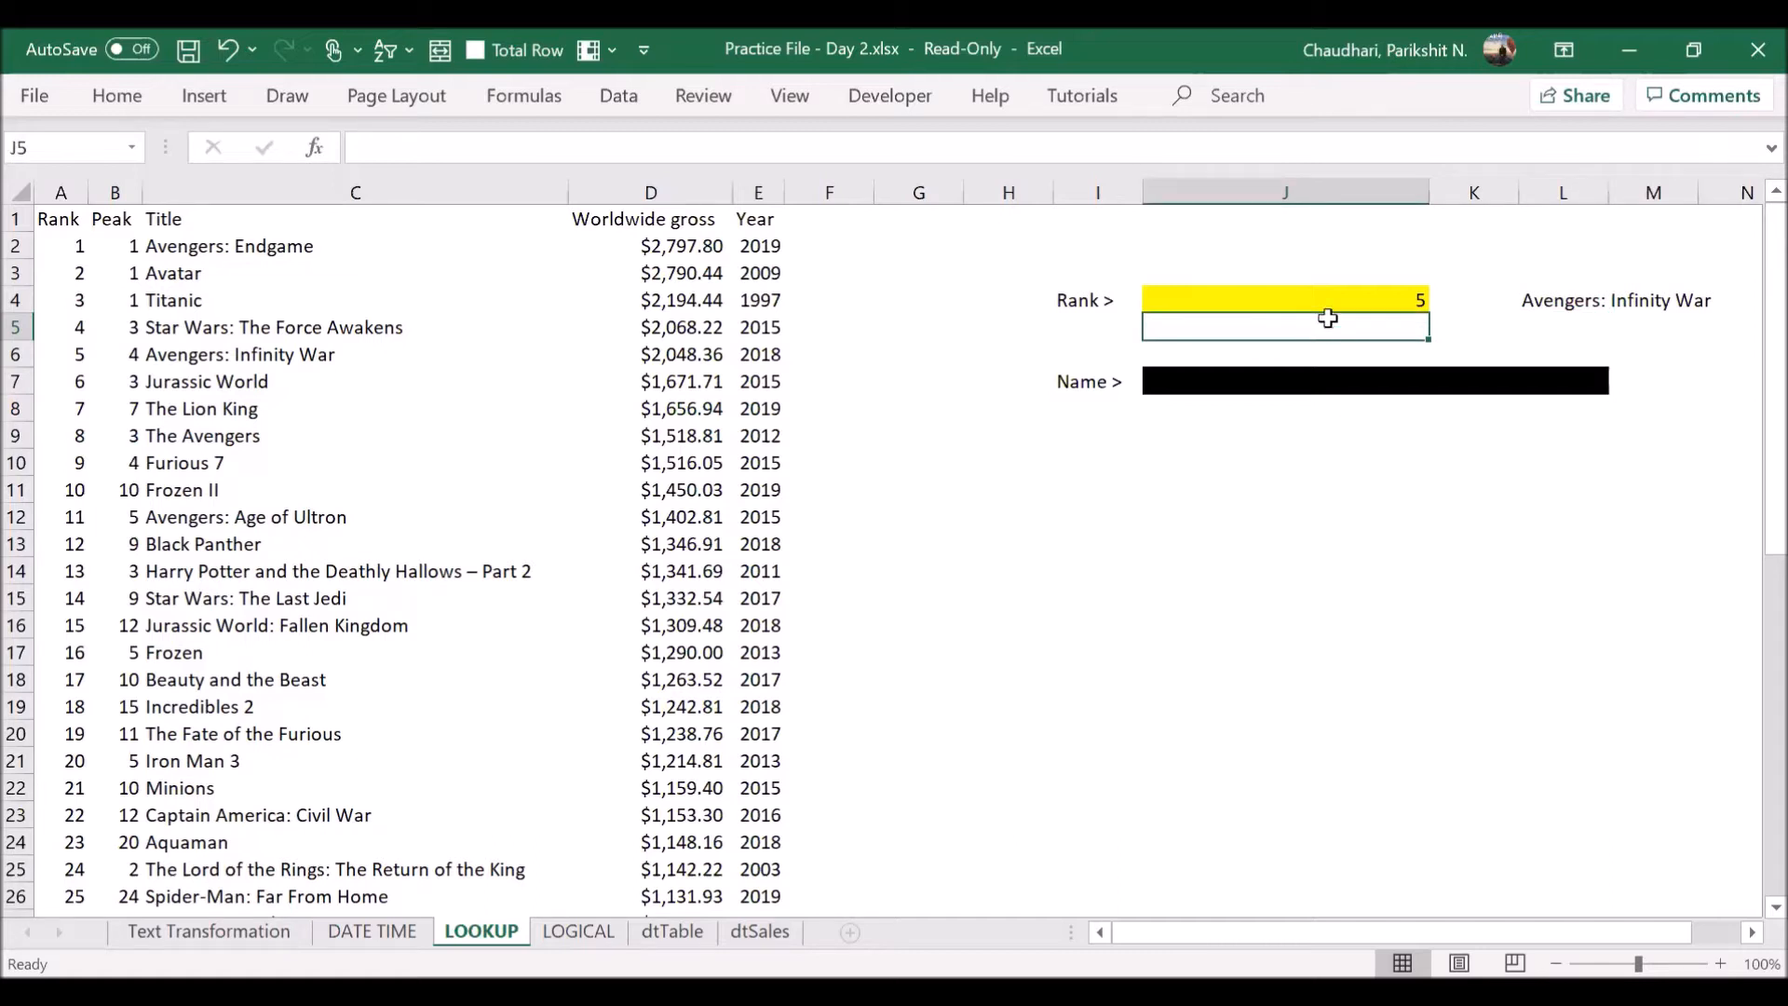
left_click(1336, 305)
type("33")
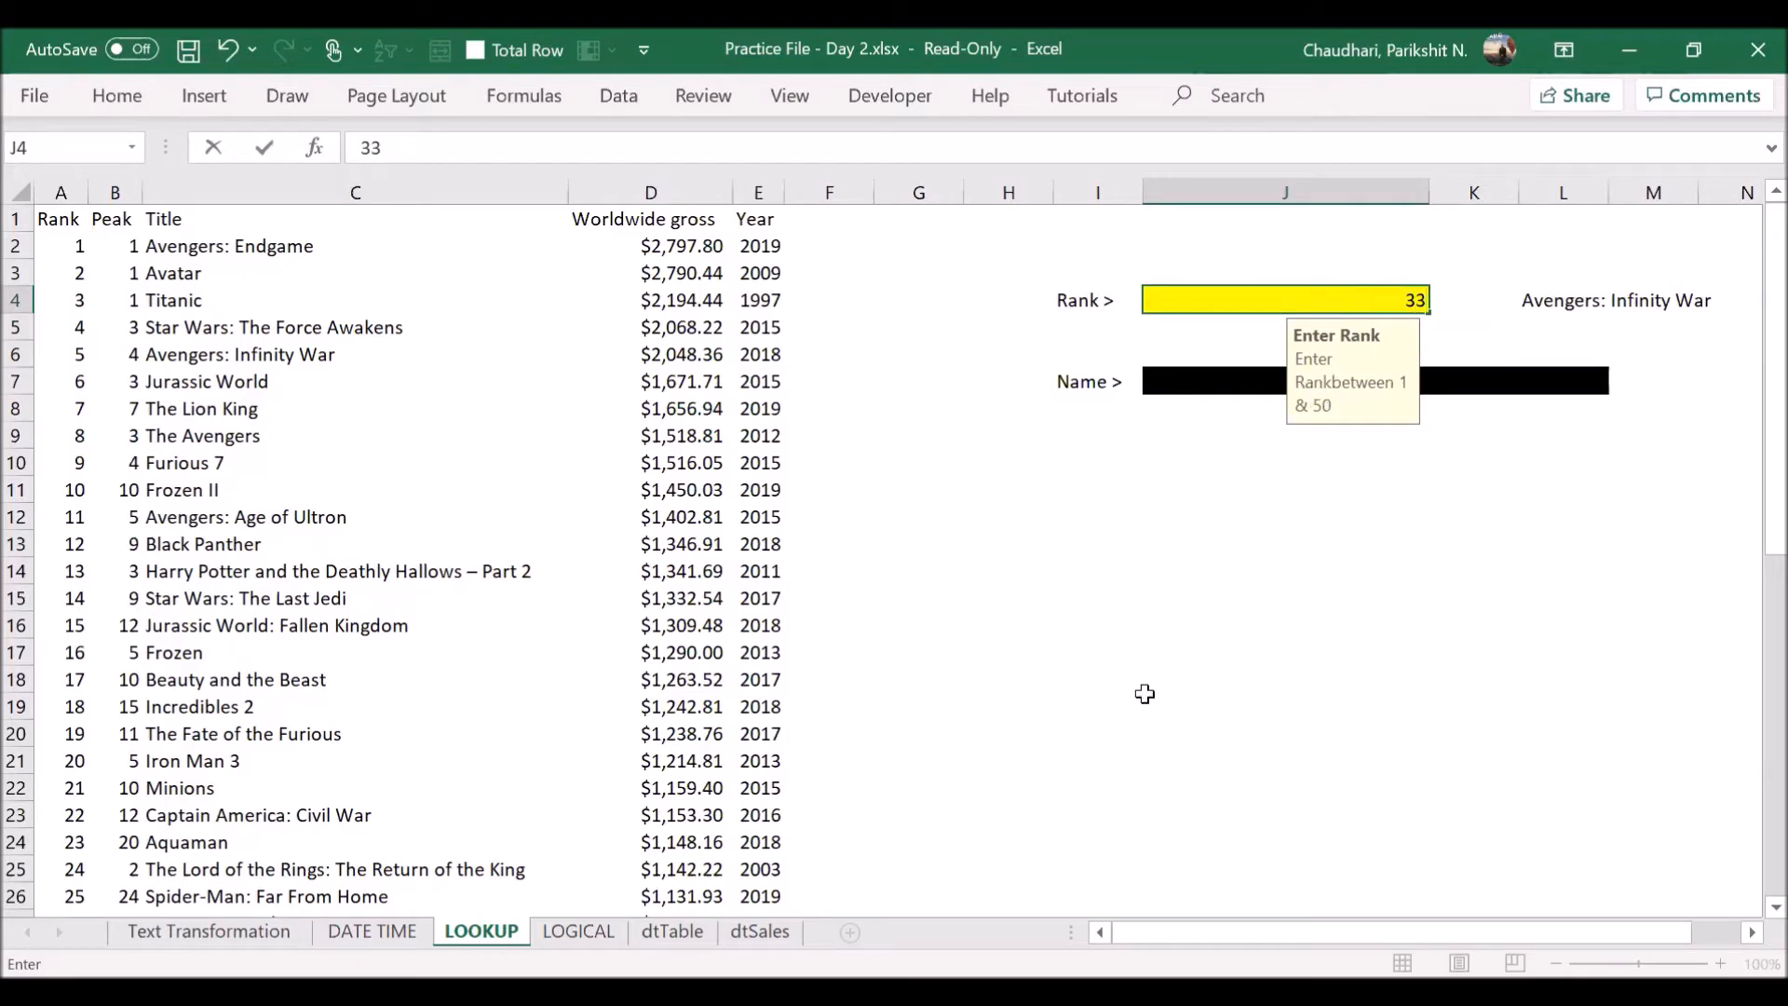
left_click(1148, 698)
left_click(1349, 299)
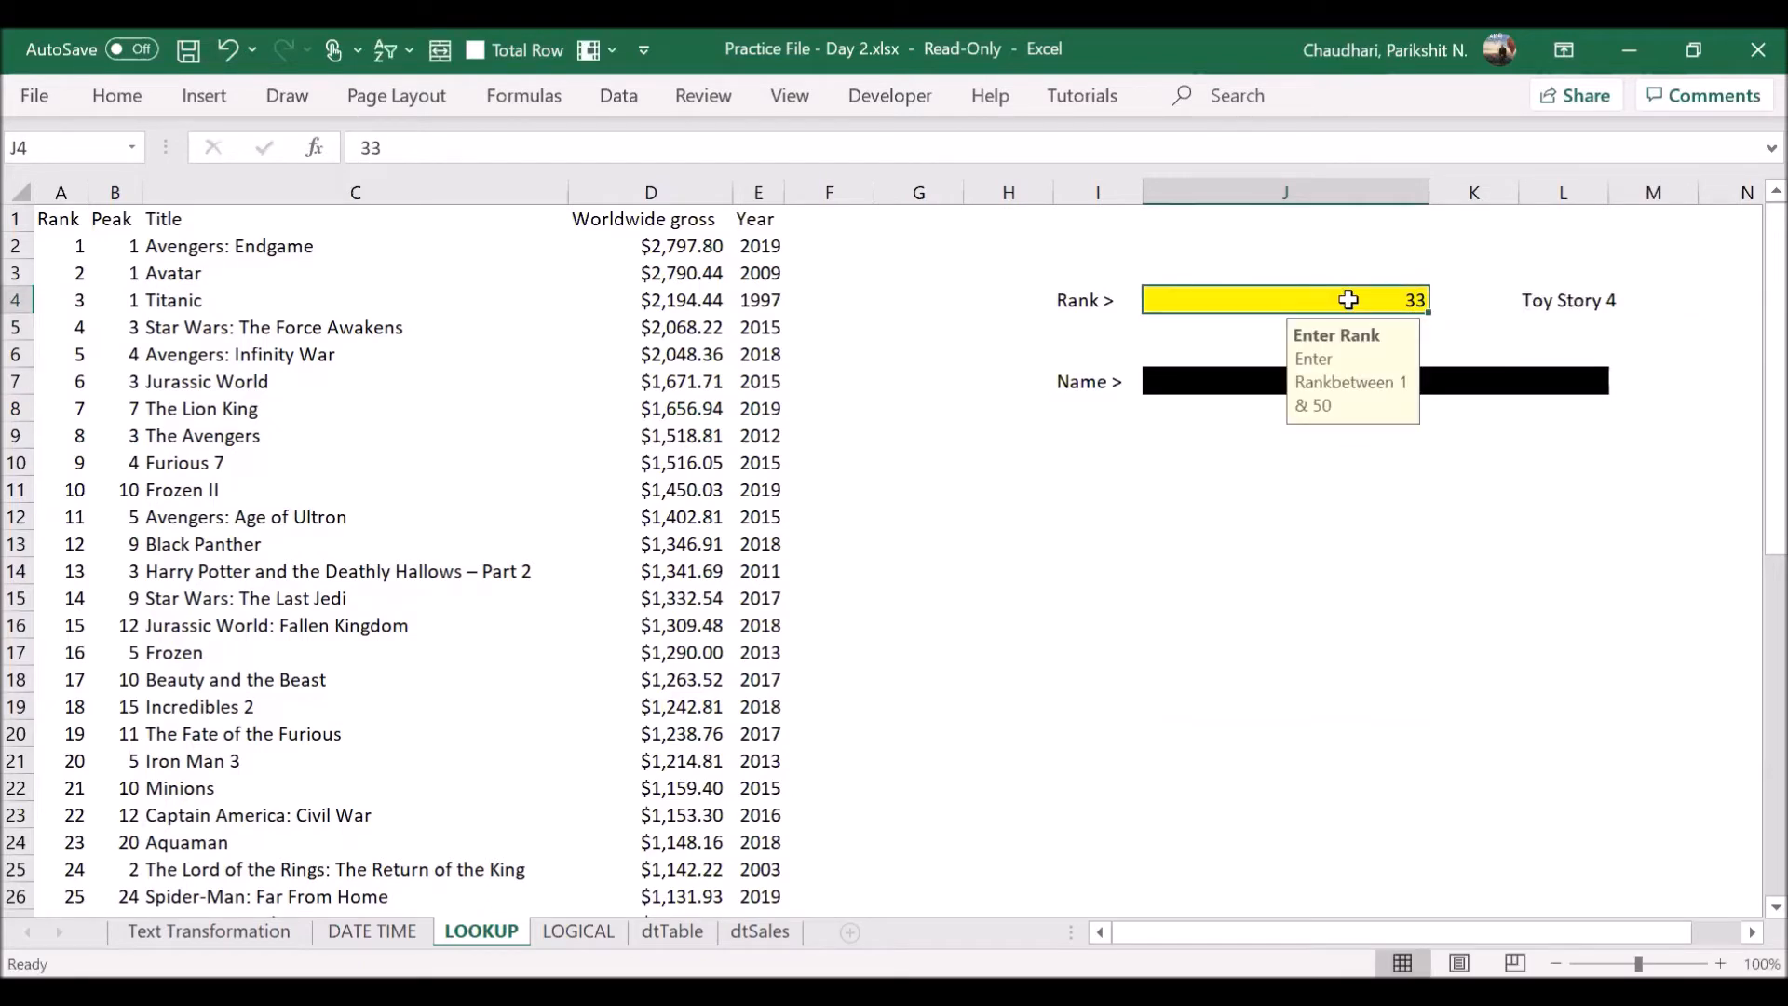
type("44")
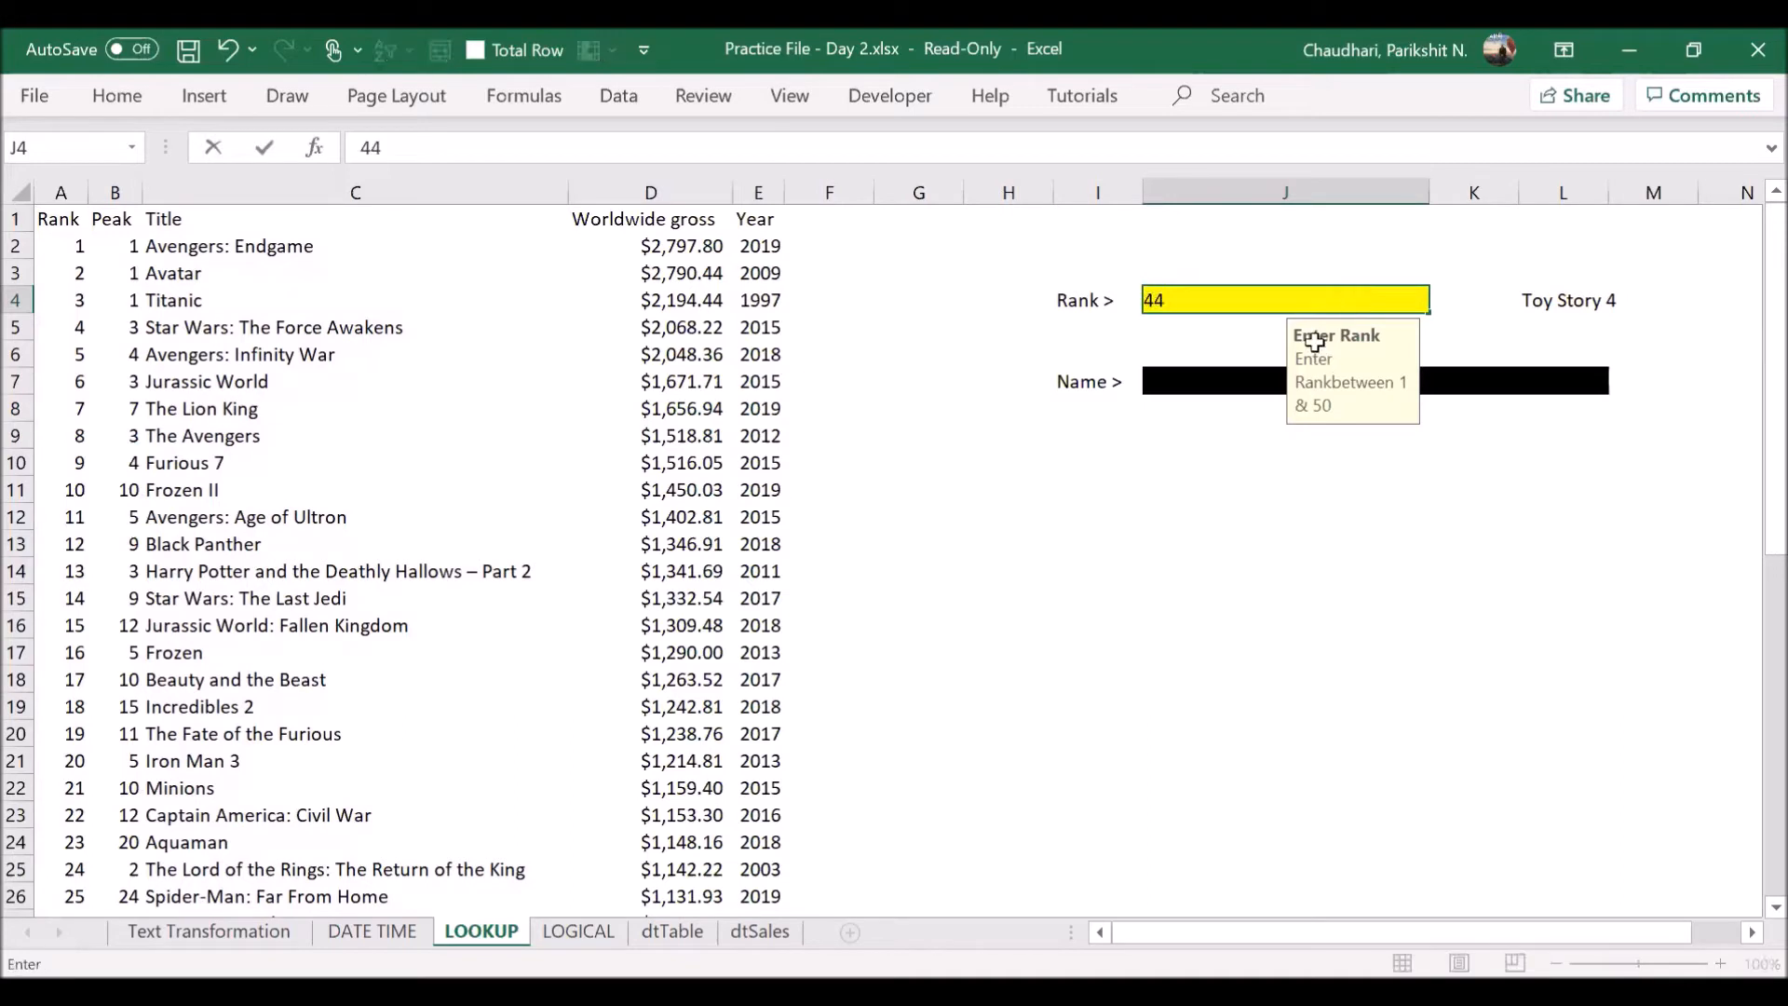
key("Return")
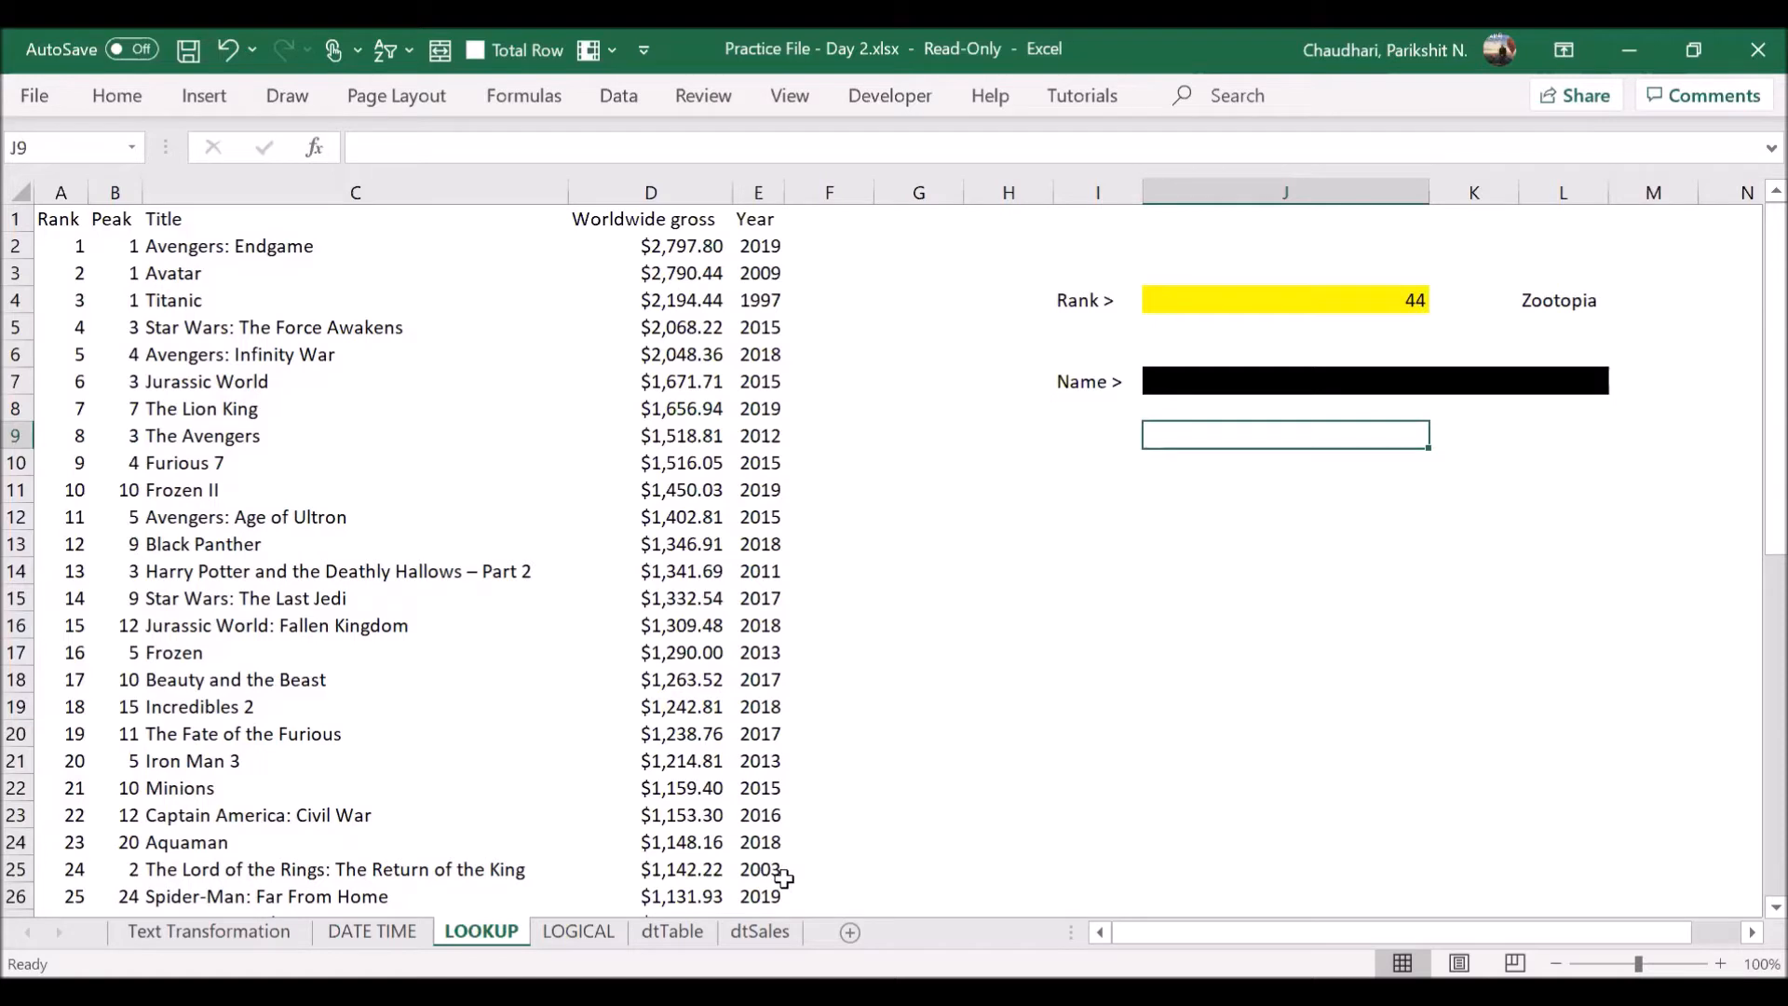
- Begin an XLOOKUP formula in M4, beside the existing title lookup
left_click(1667, 299)
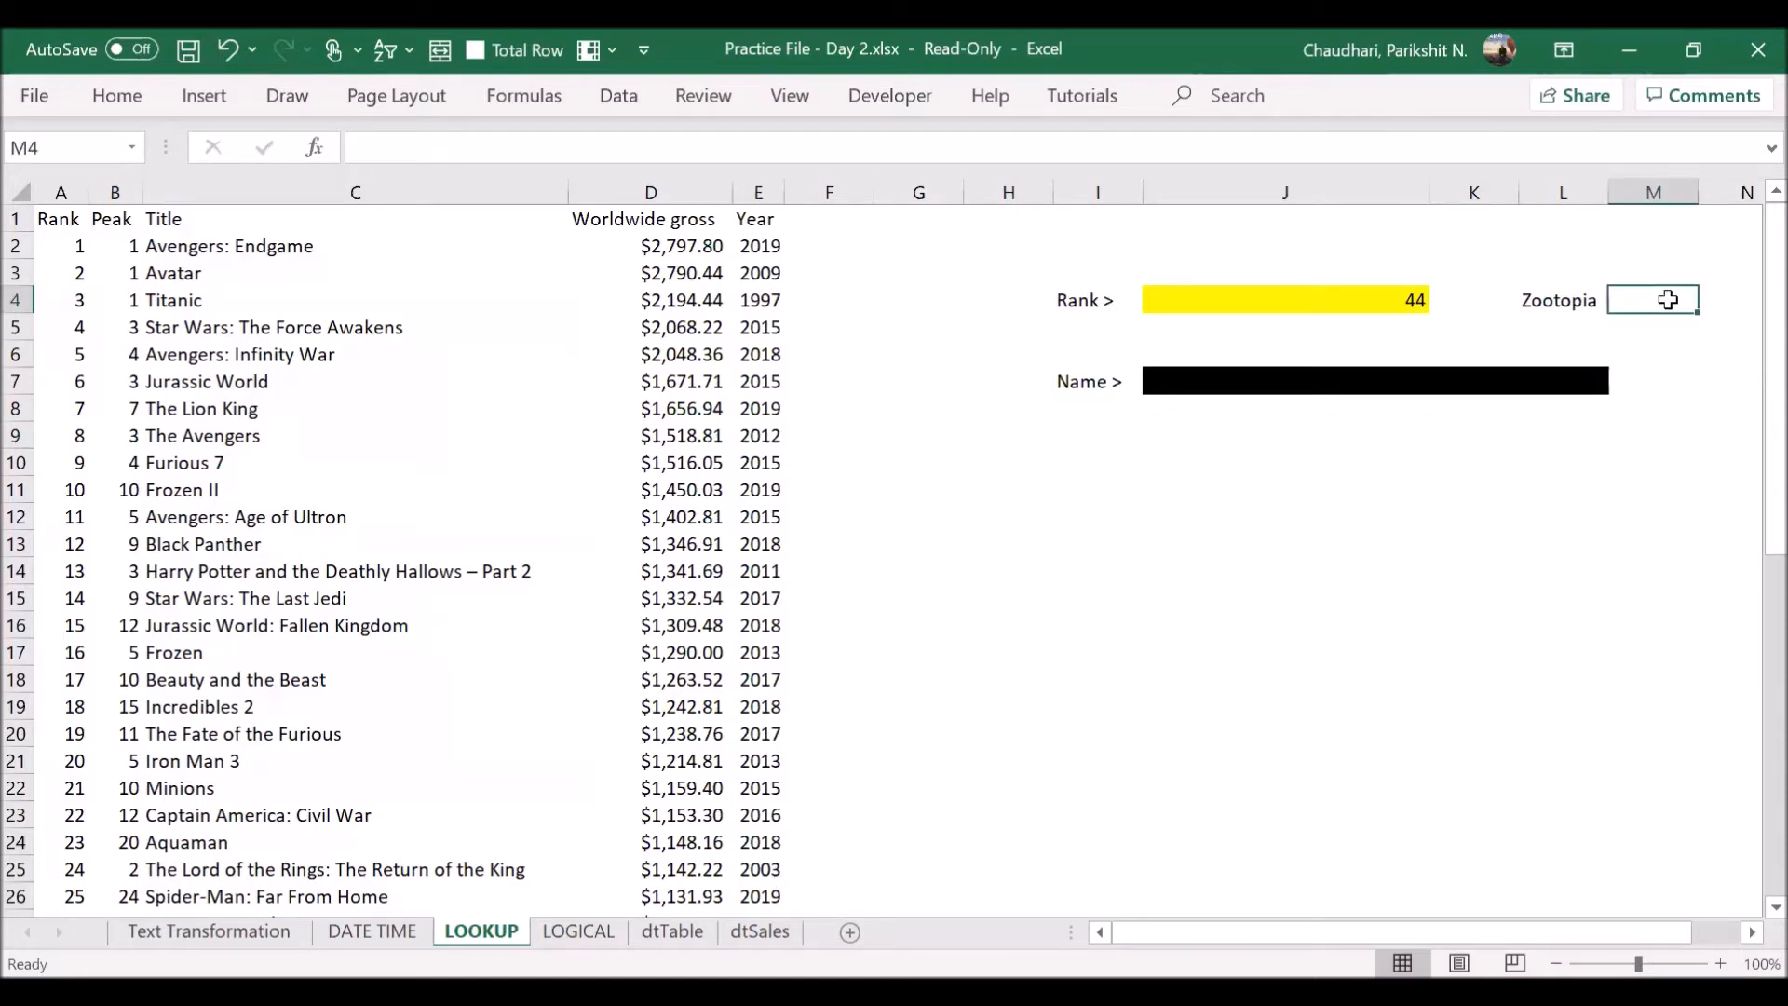
type("+")
key("Escape")
type("=")
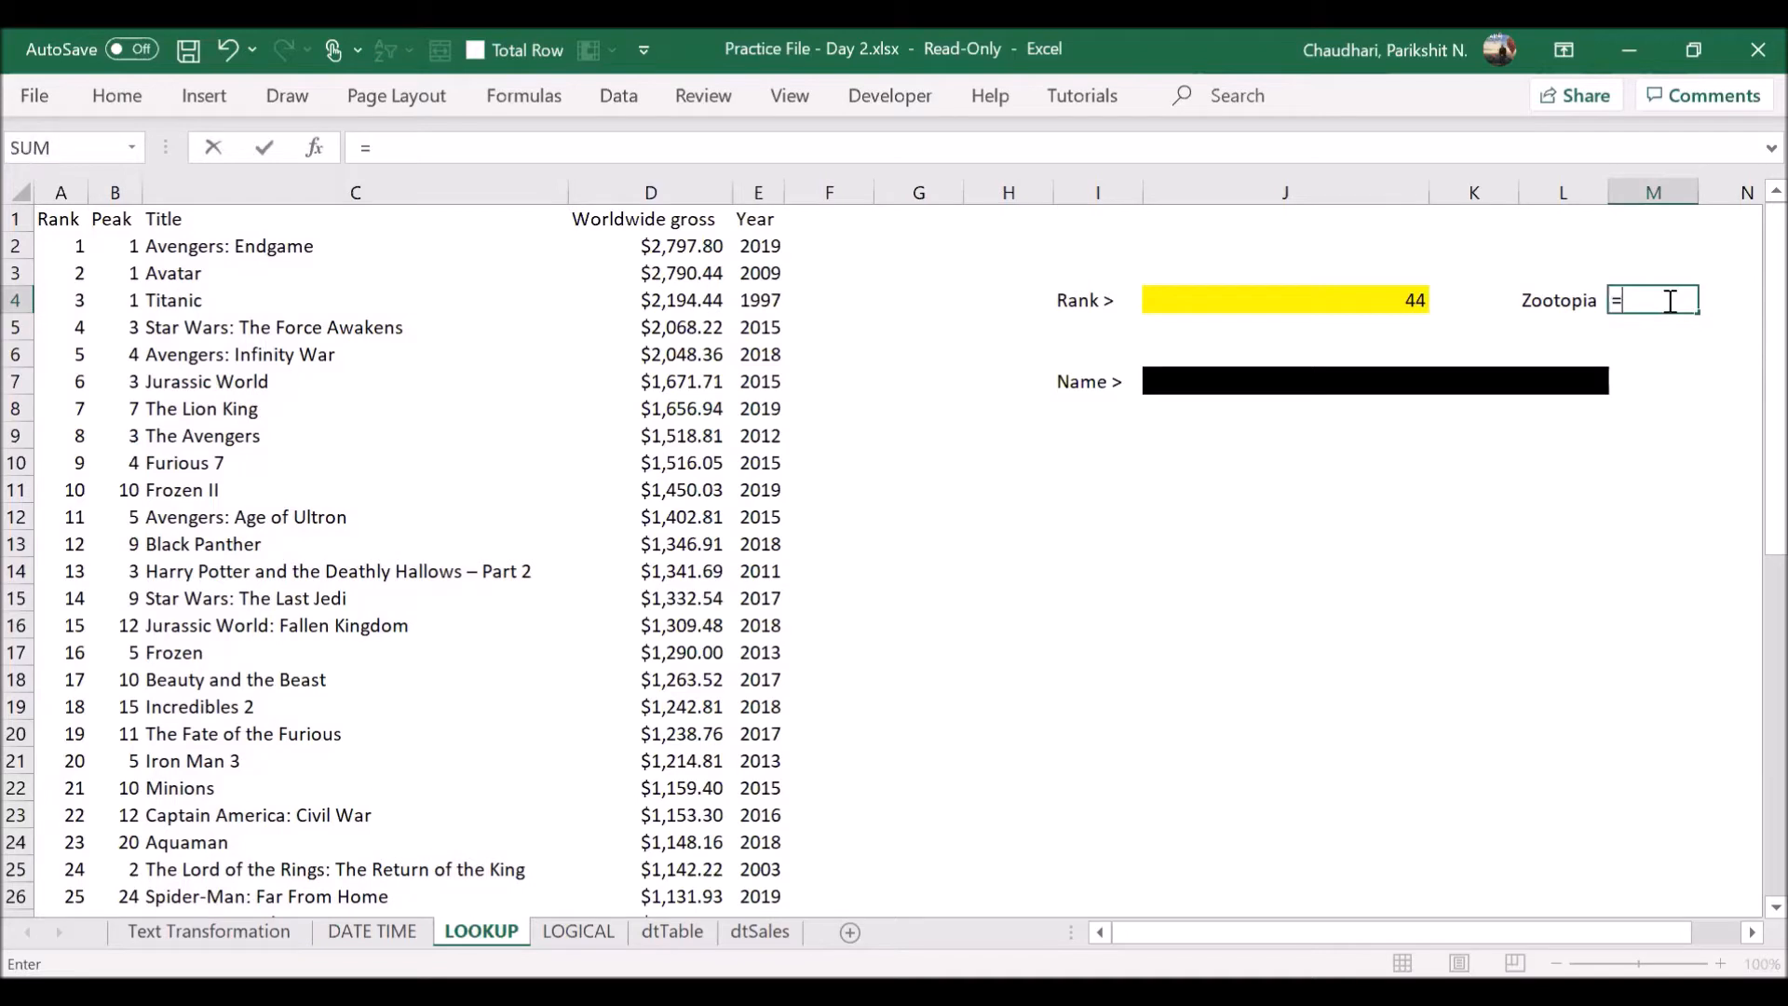
type("x")
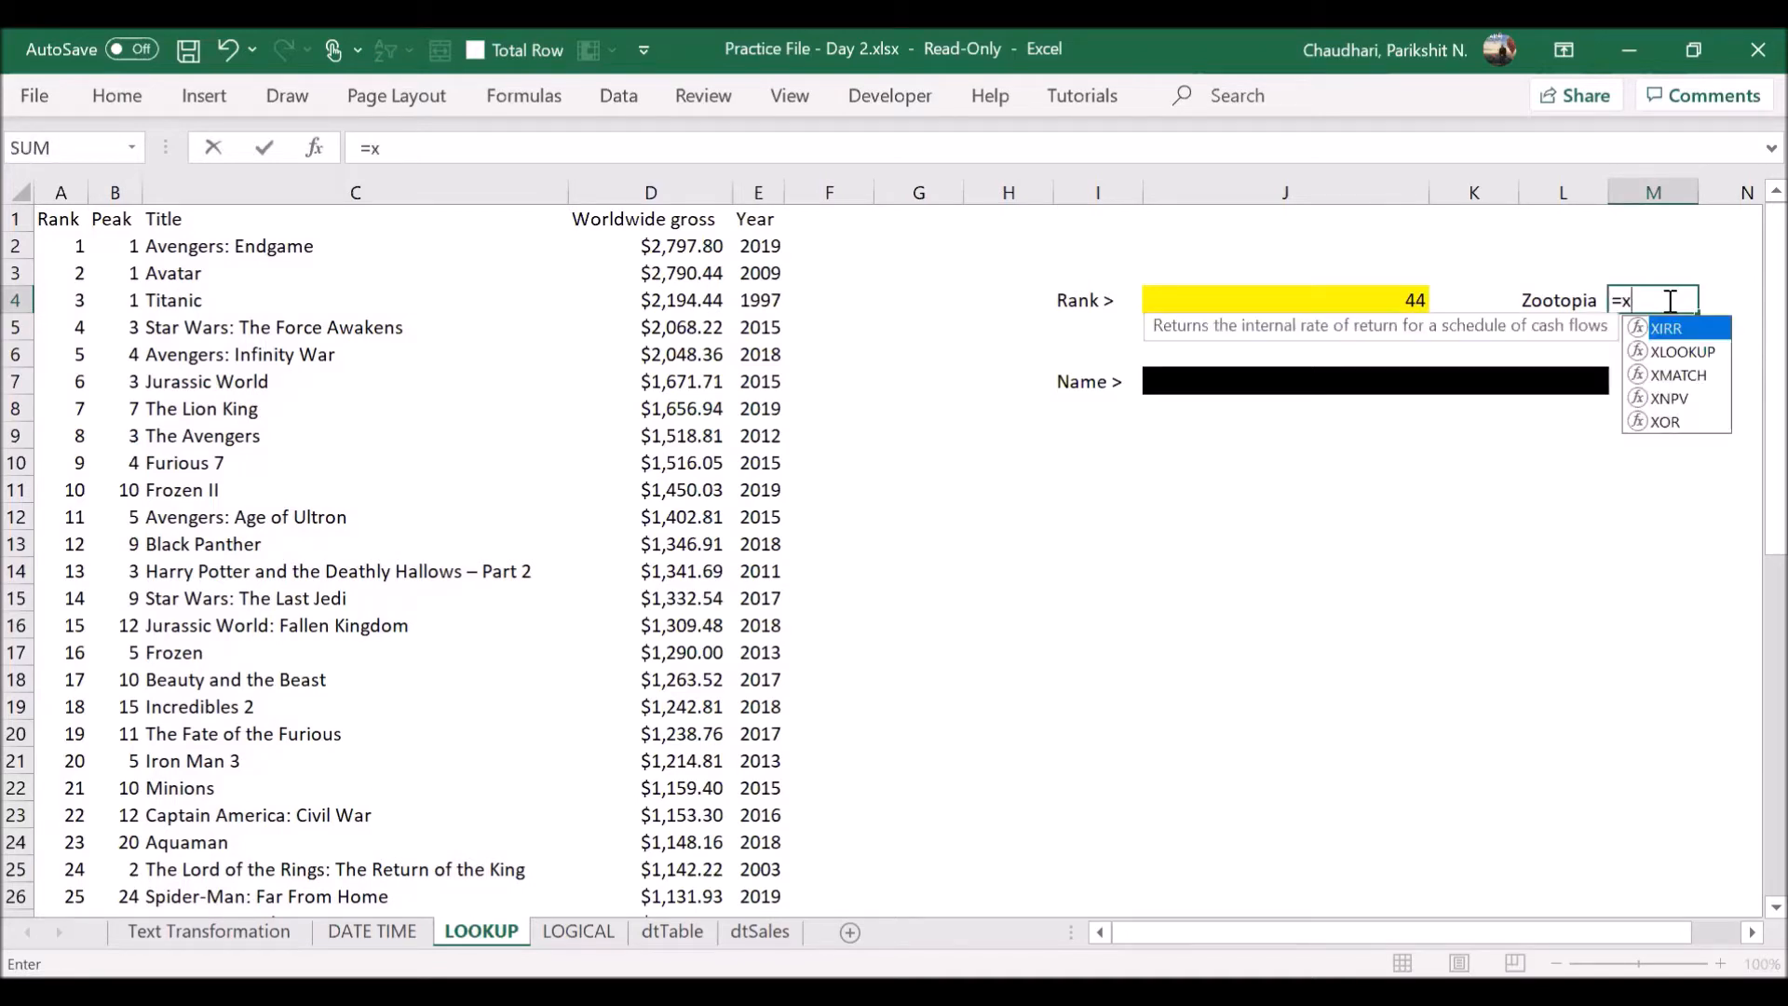
key("Tab")
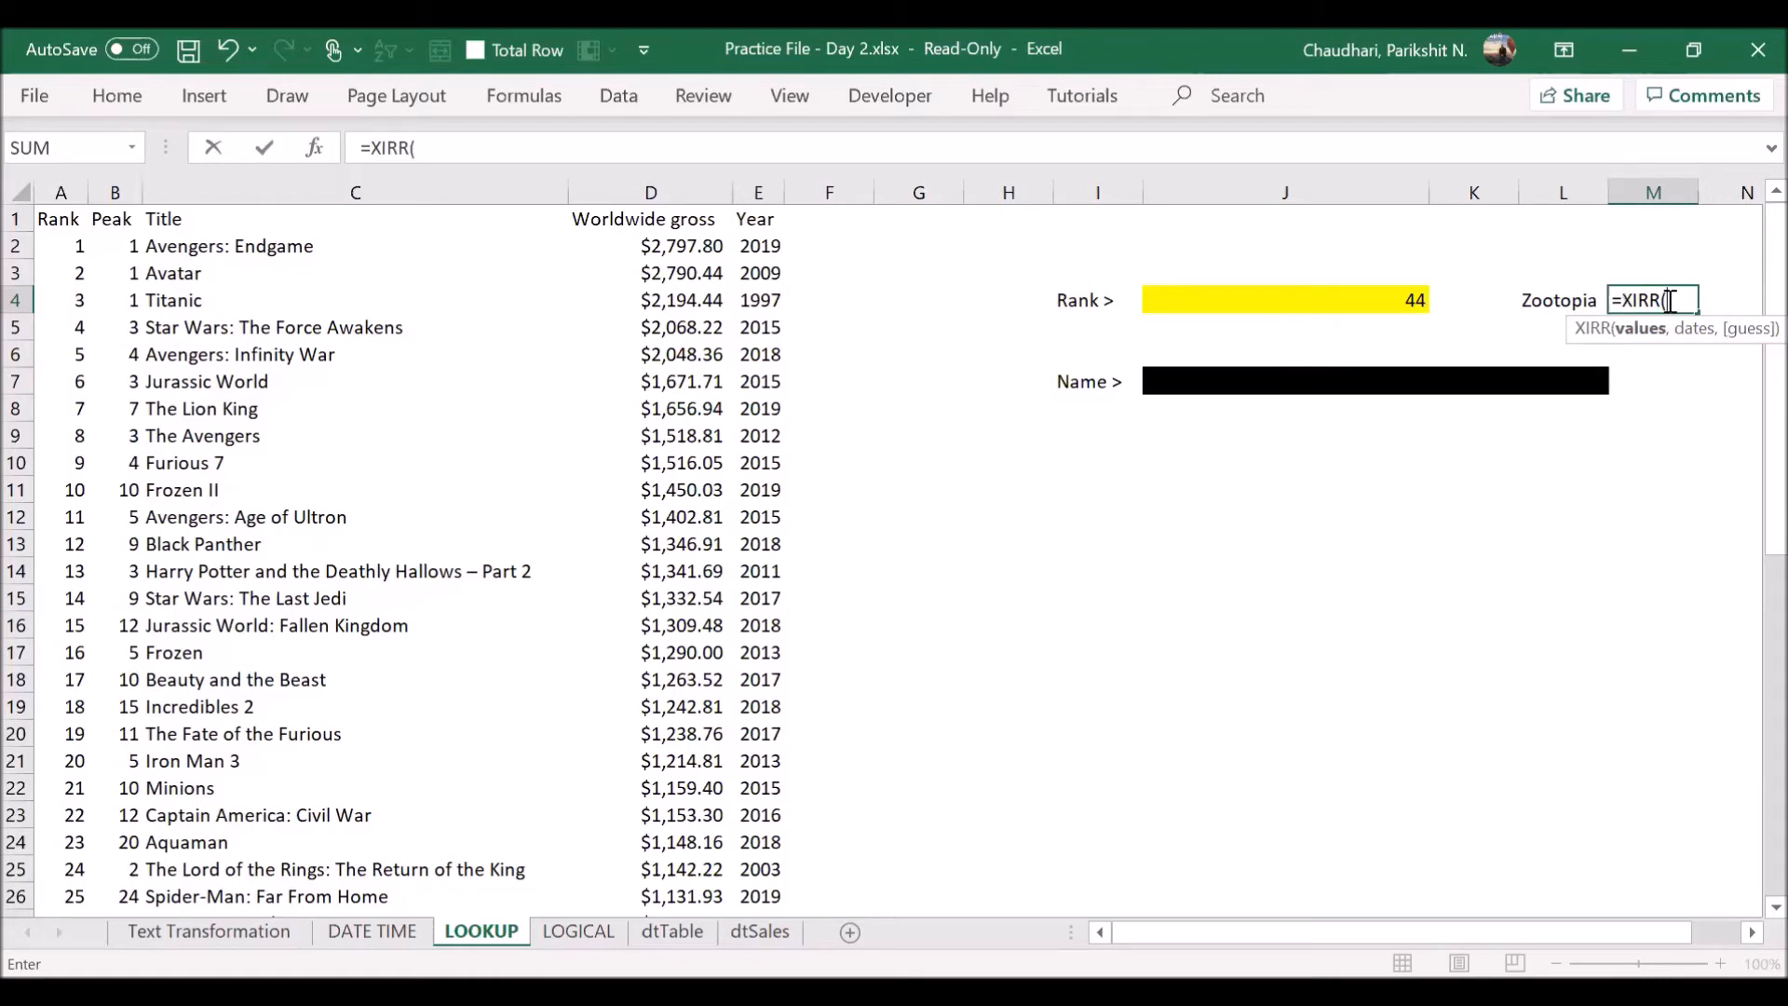
key("BackSpace")
key("BackSpace")
key("BackSpace")
key("BackSpace")
type("l")
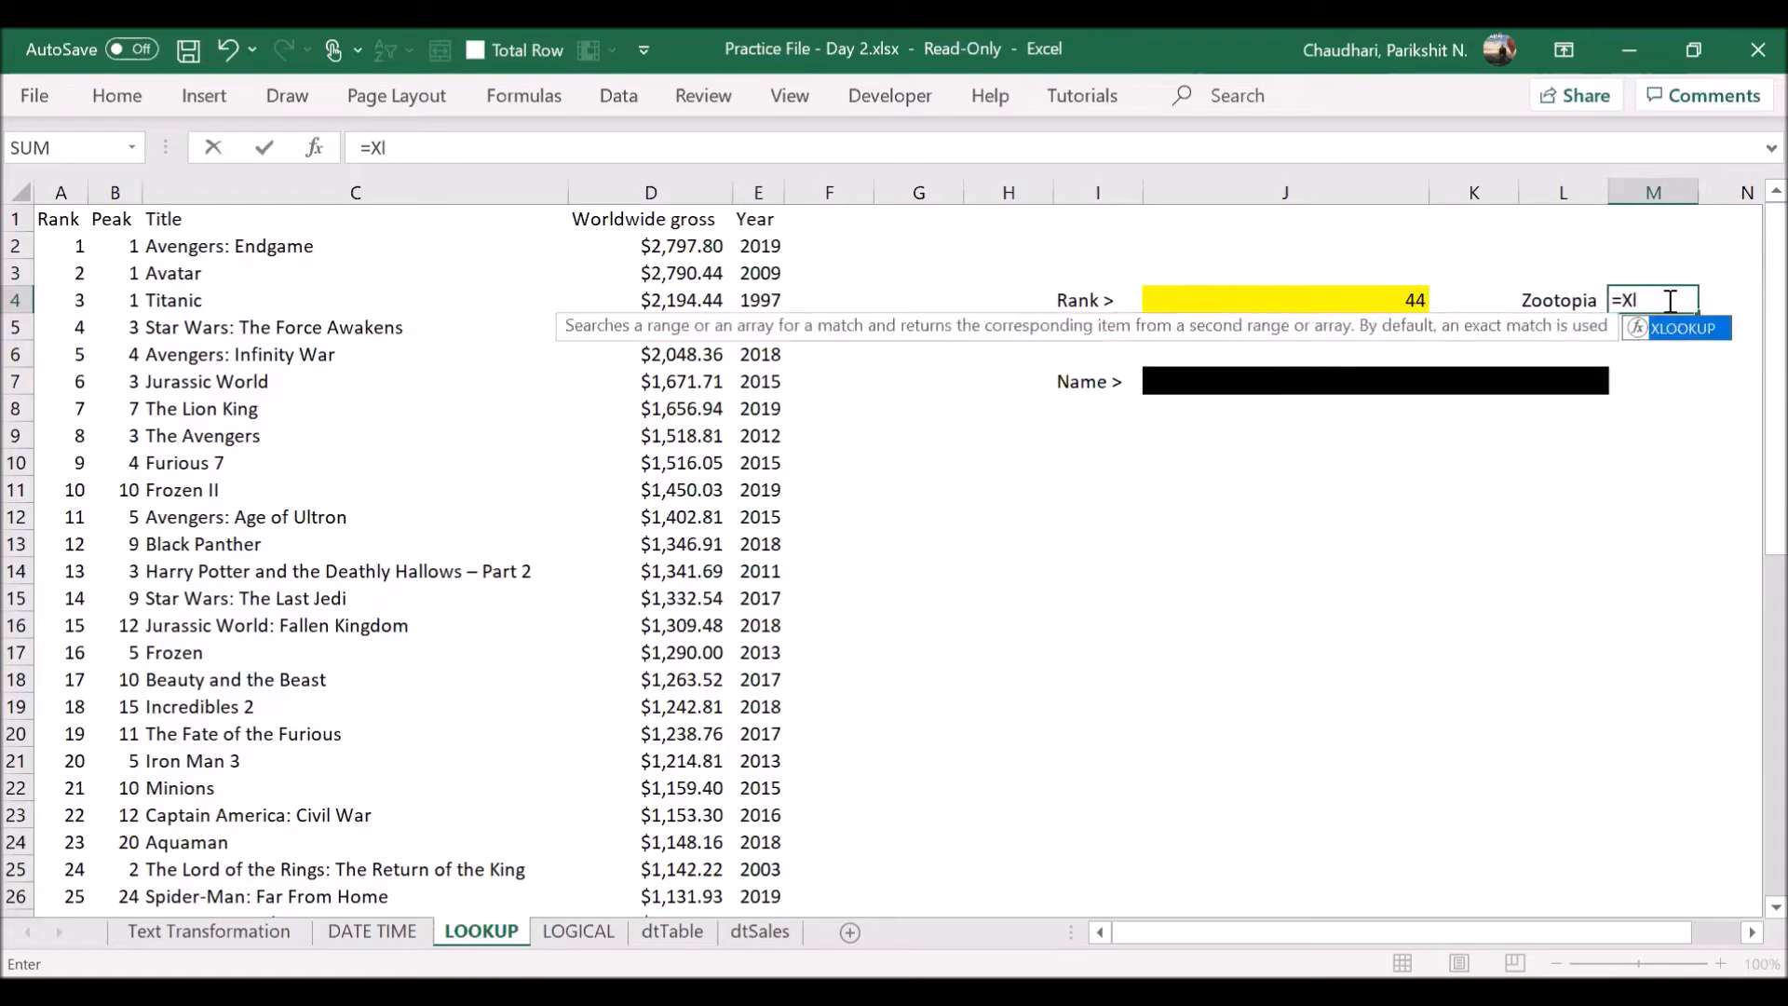
key("Tab")
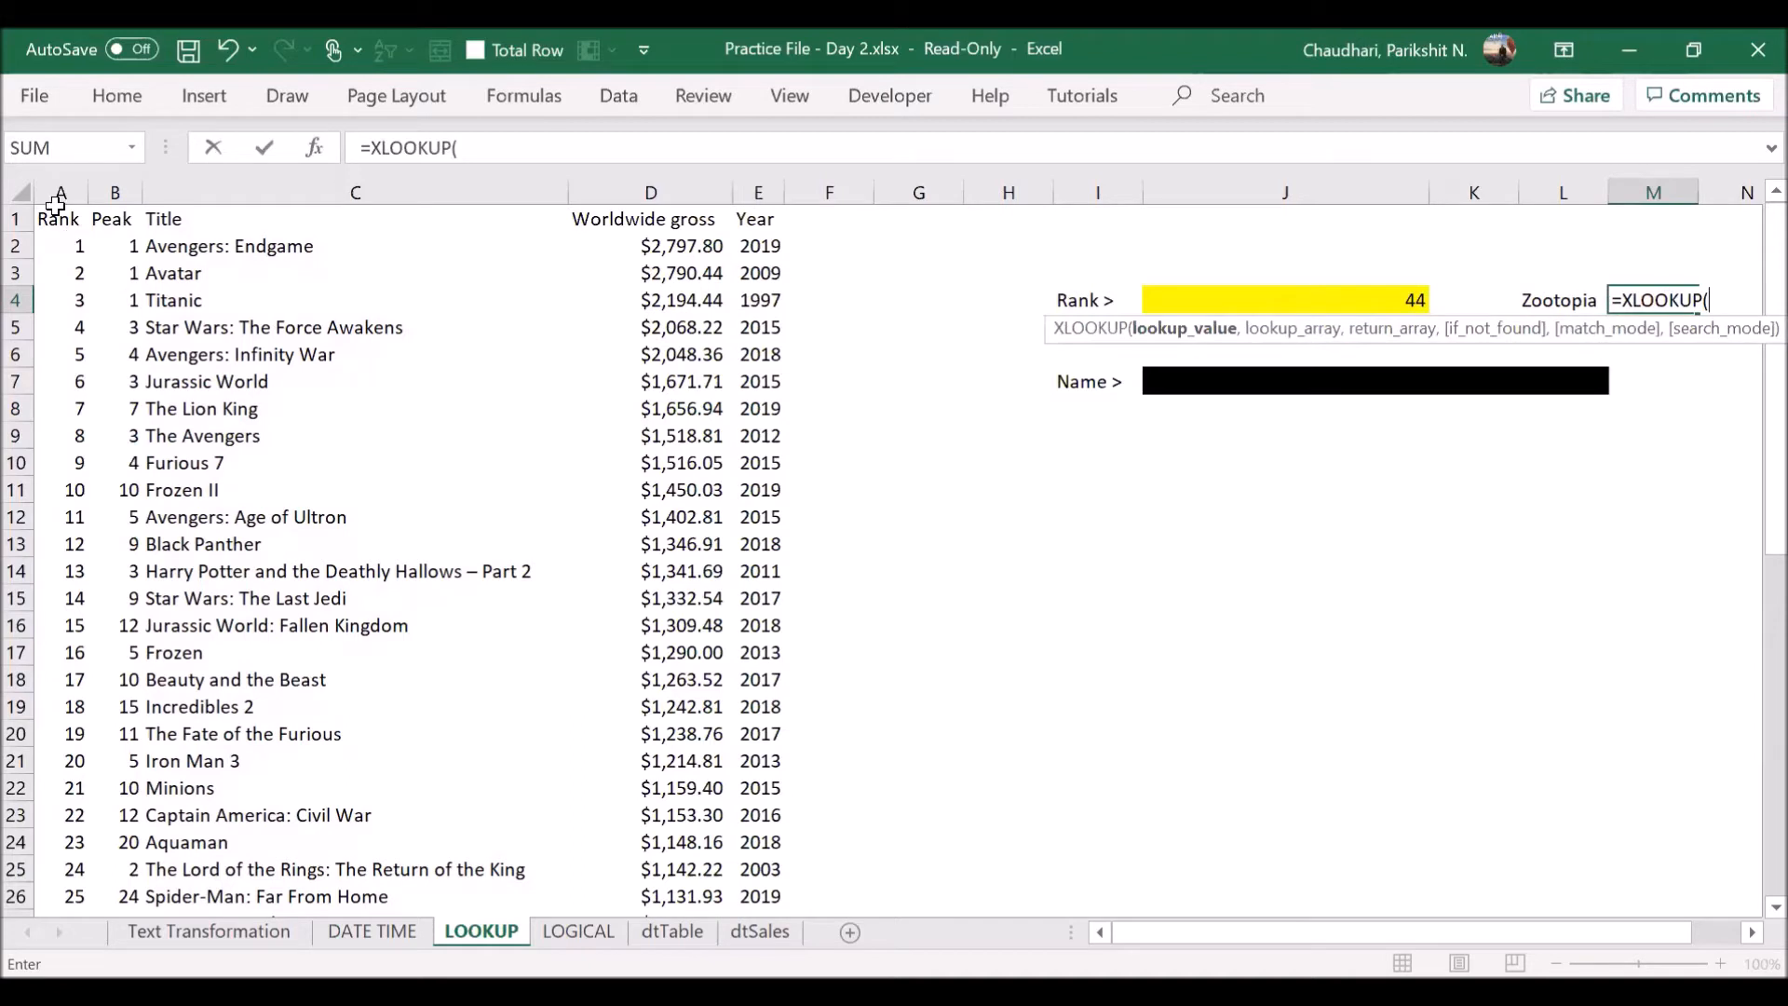
left_click(57, 194)
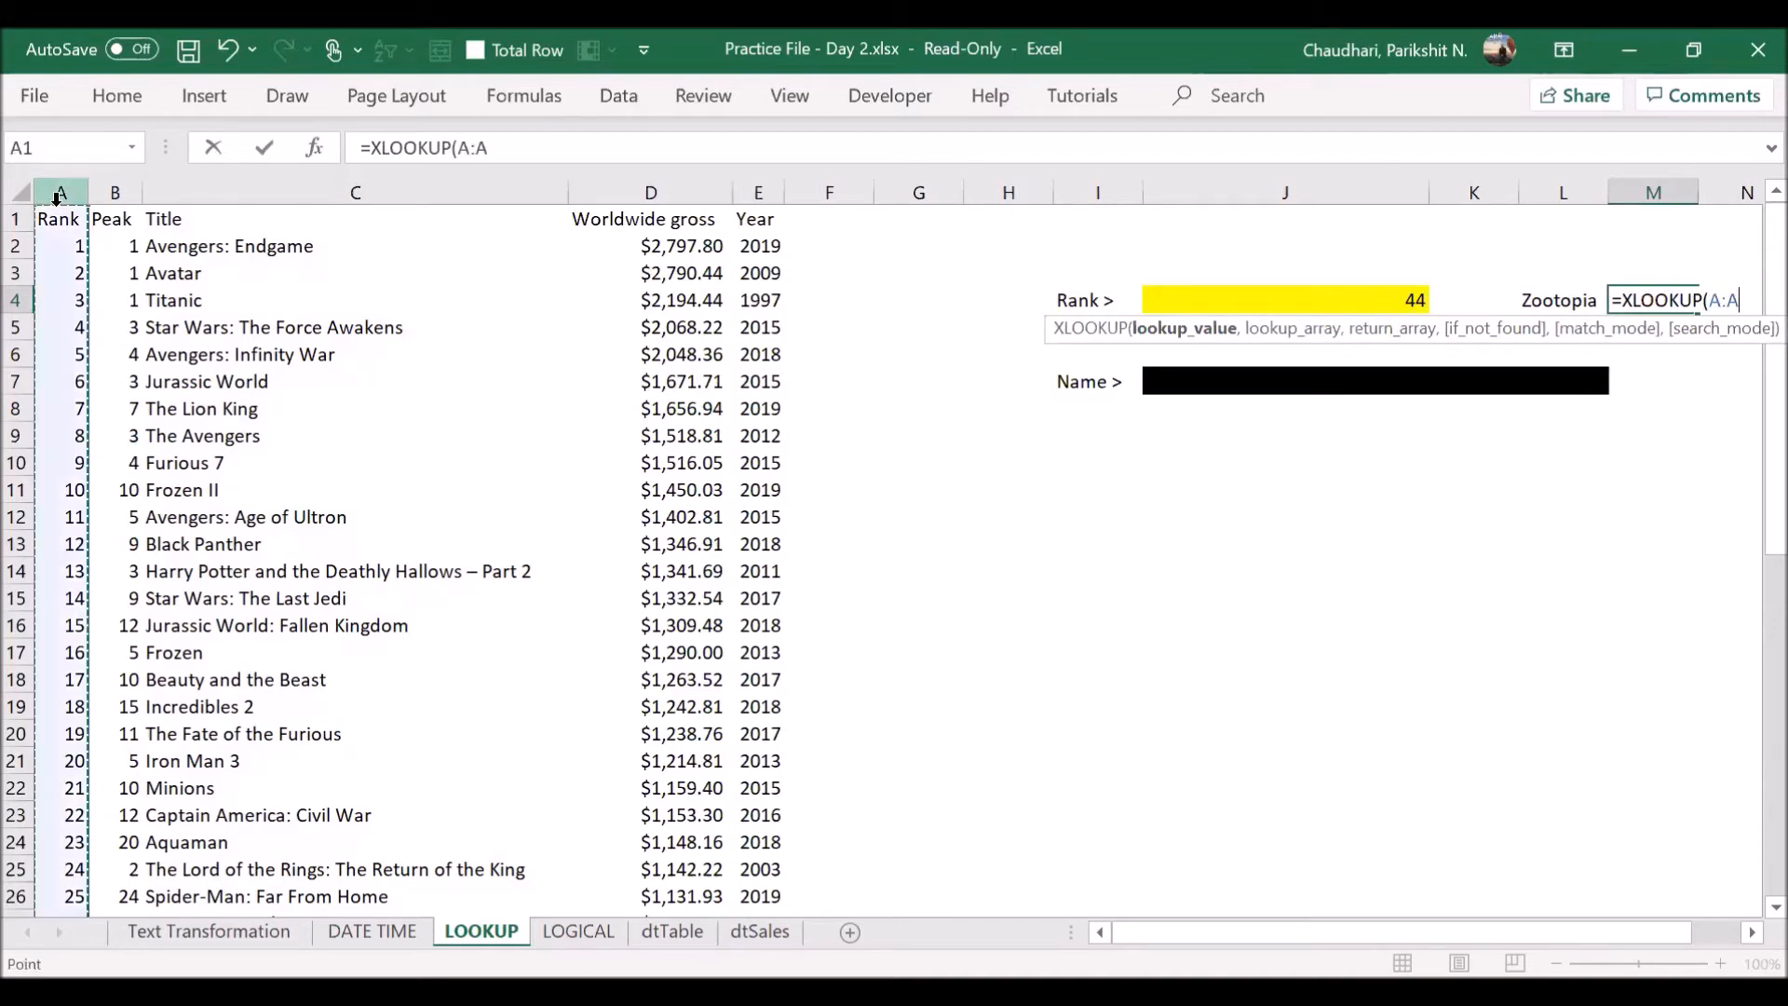
left_click(338, 191)
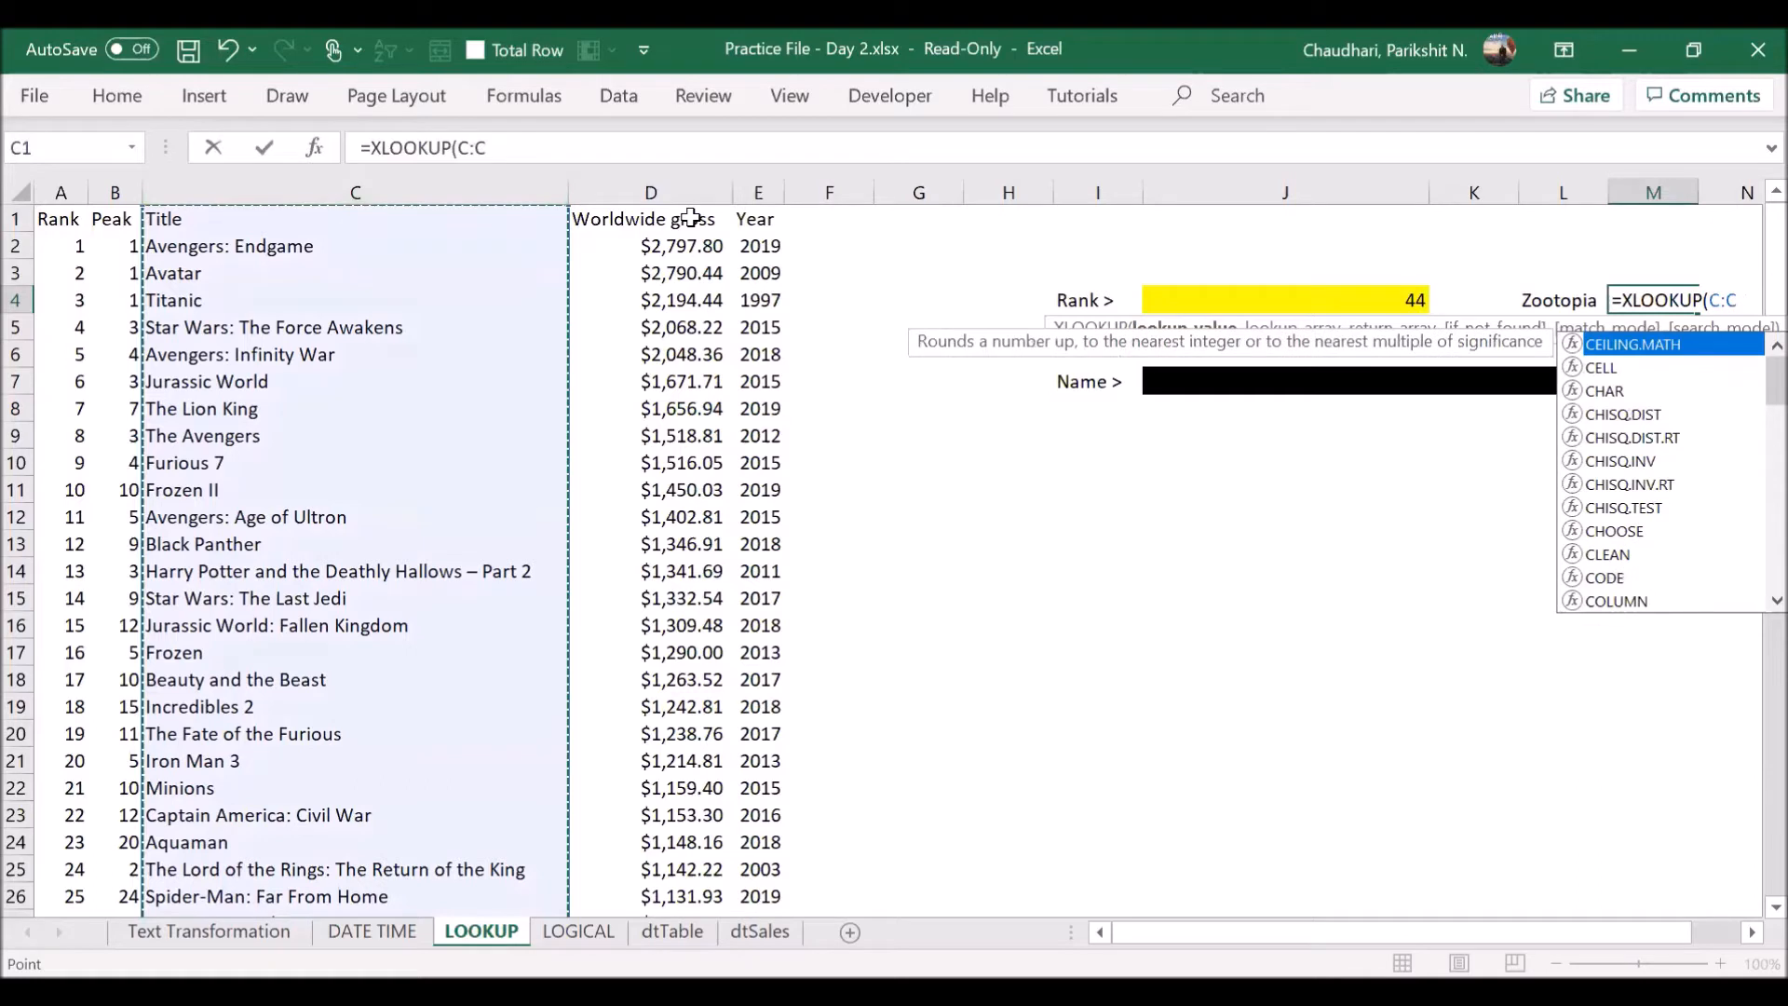
key("BackSpace")
key("BackSpace")
key("BackSpace")
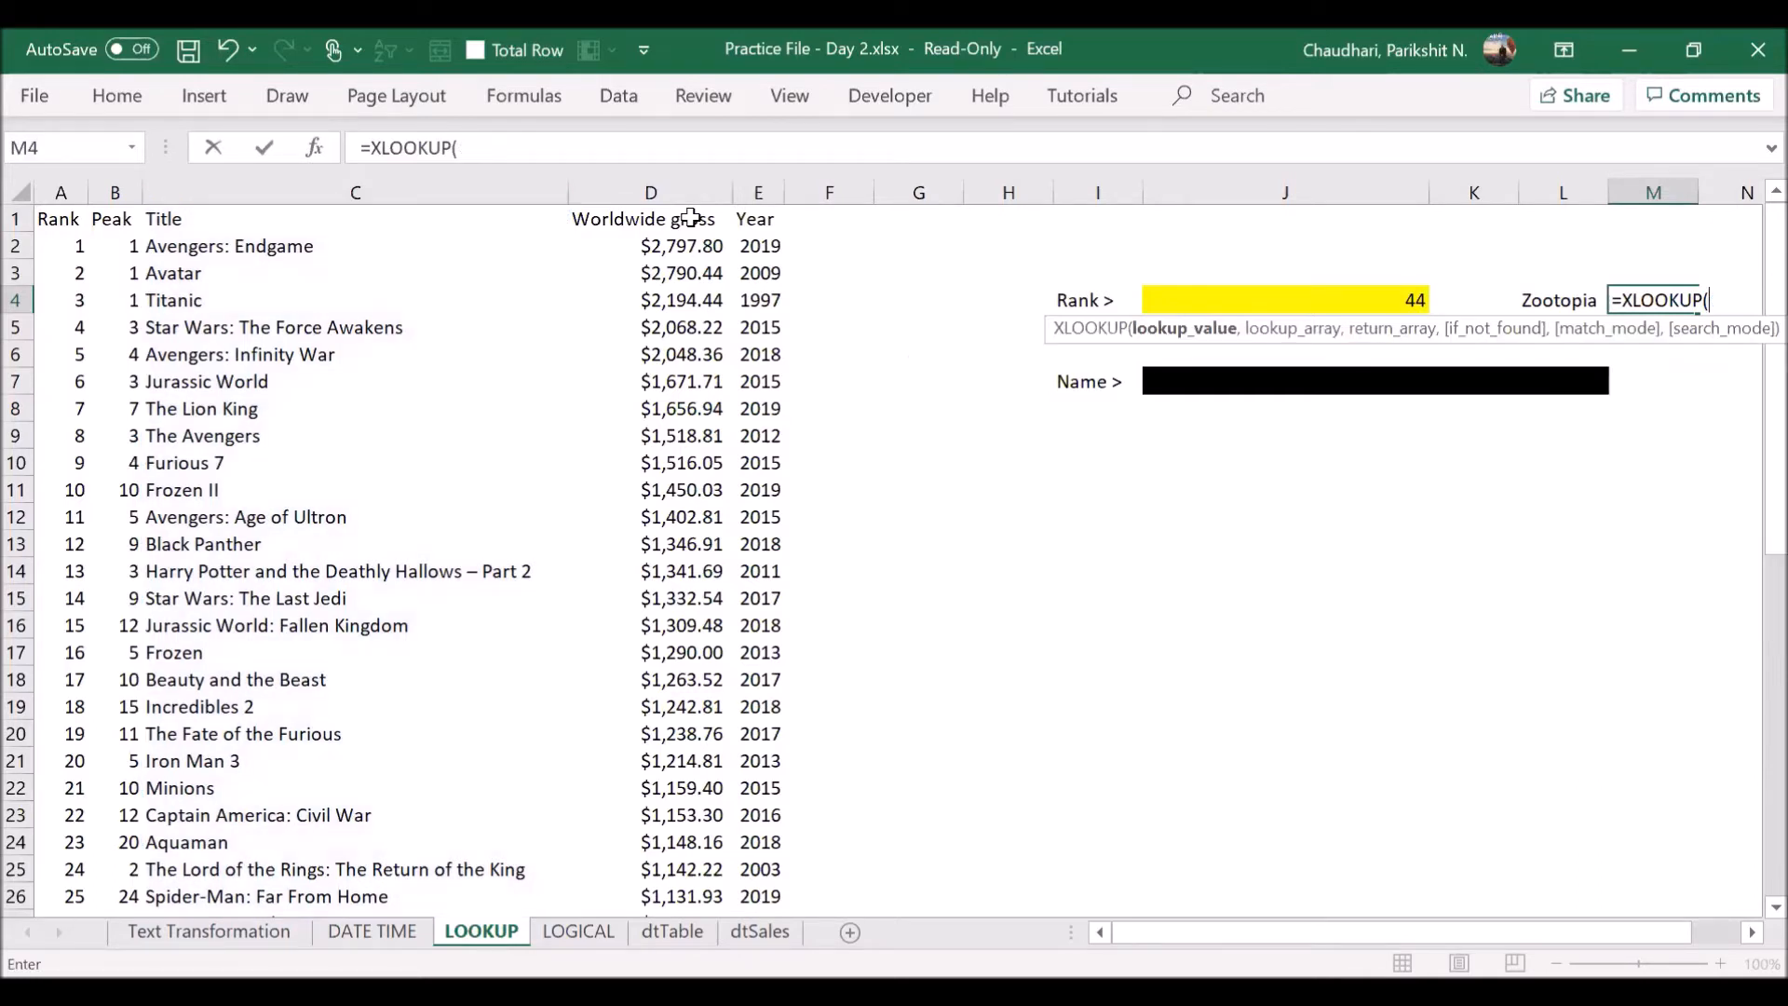
- Try to enter an XLOOKUP in M4 that finds the rank from J4 in column A and returns the title from column C
left_click(60, 191)
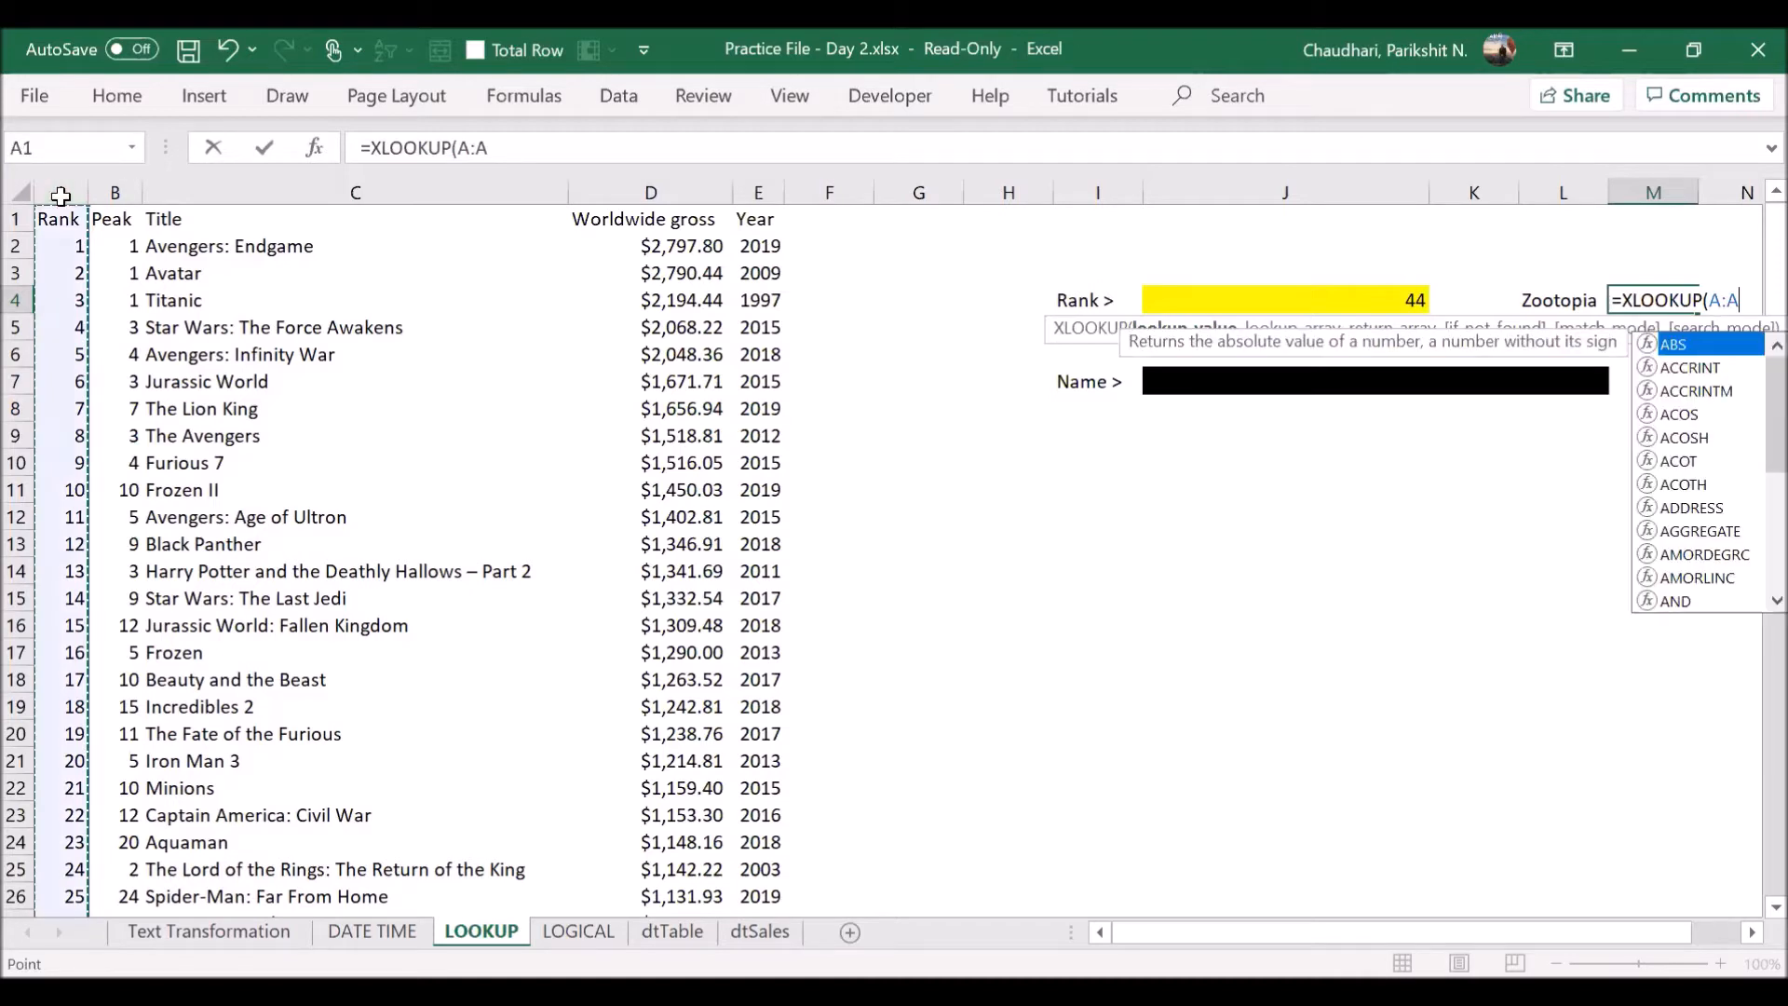
type(",")
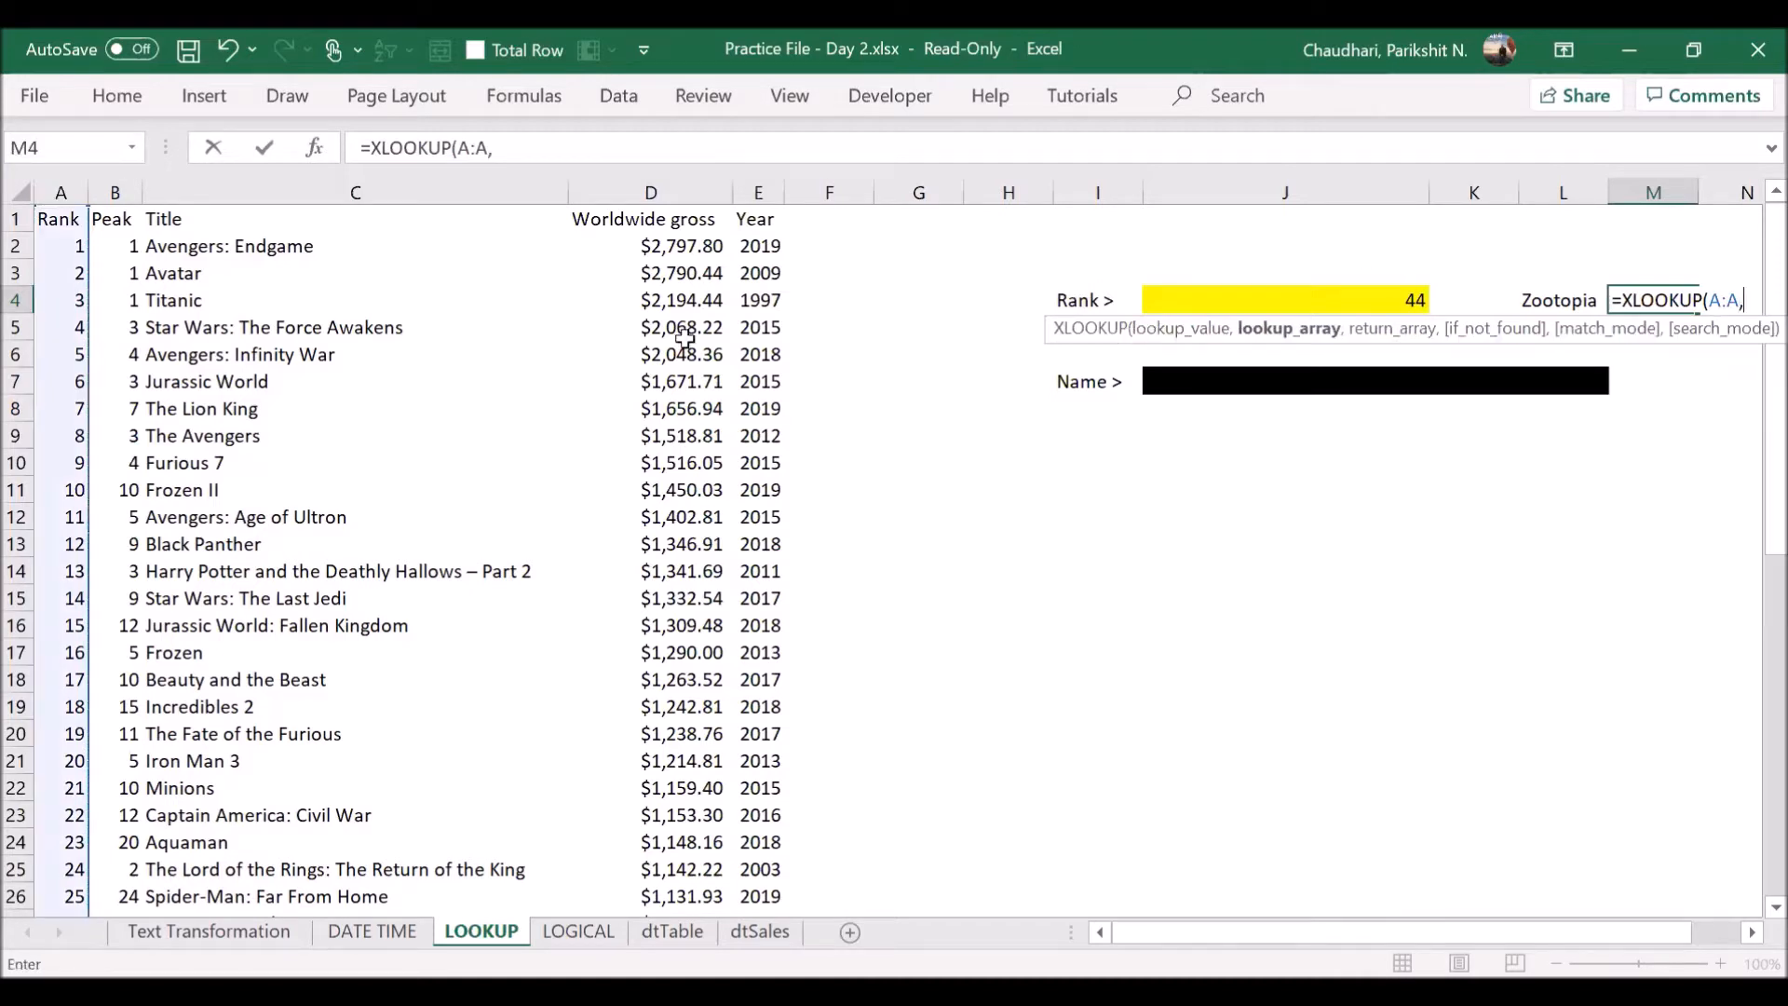
left_click(359, 191)
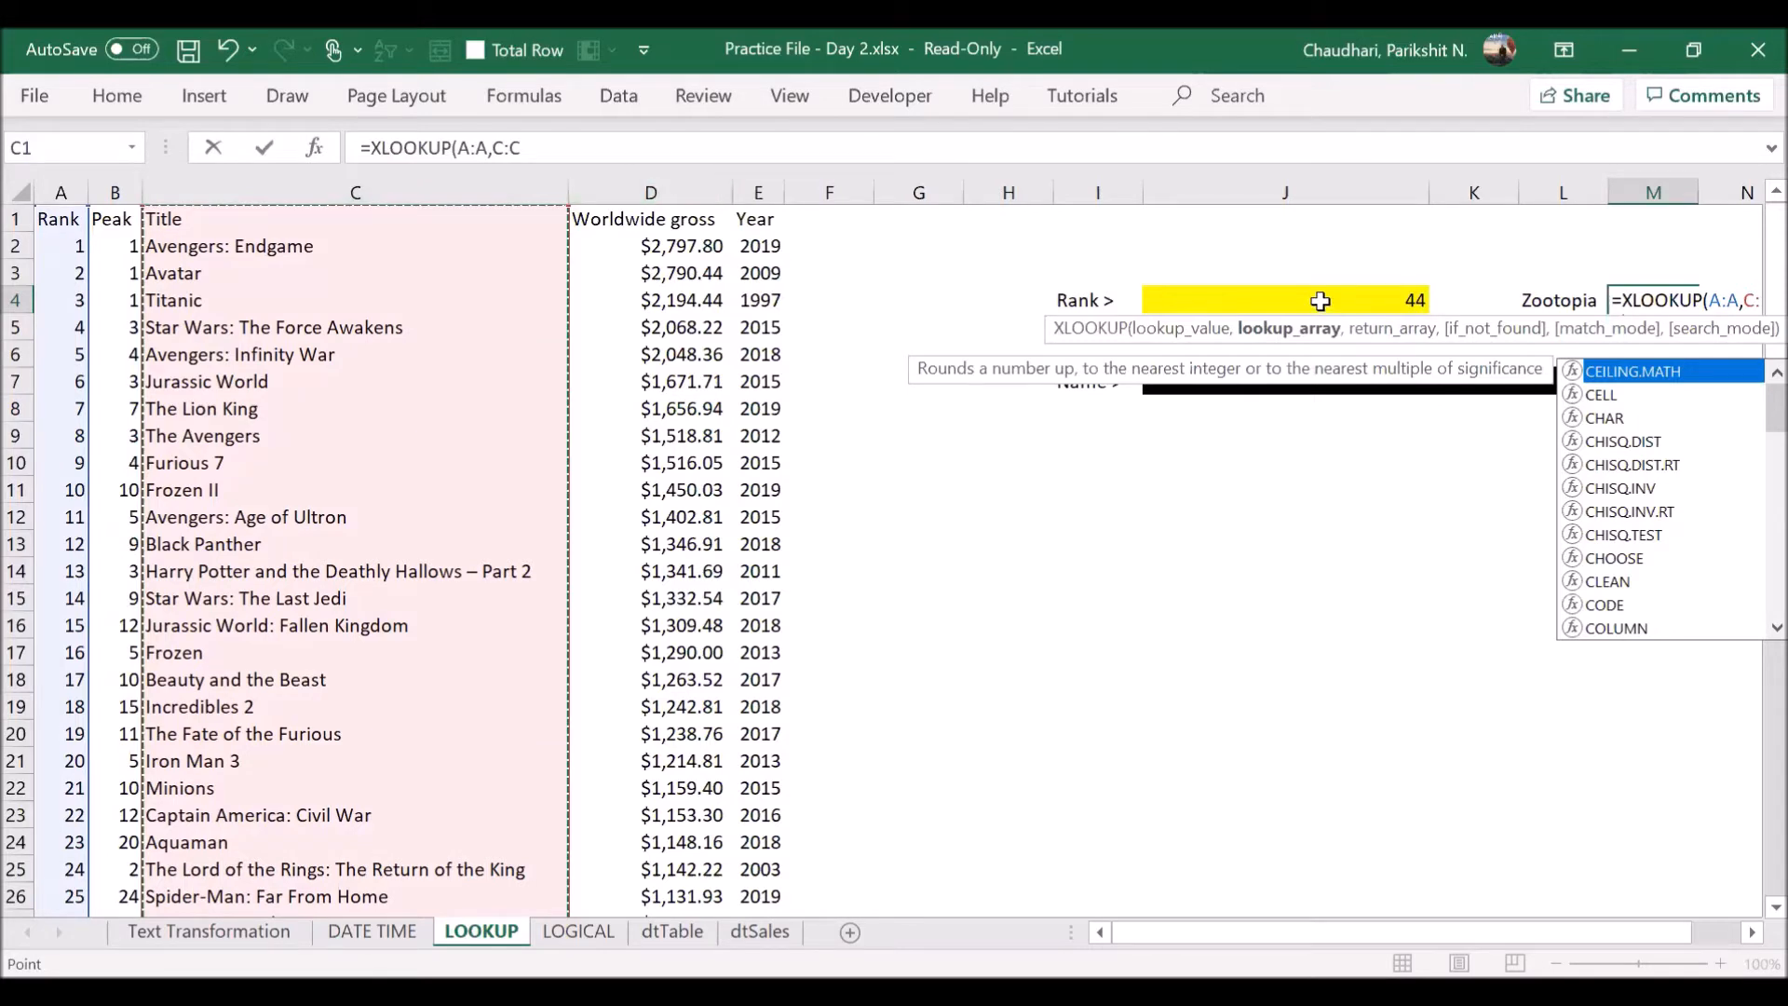
left_click(1707, 299)
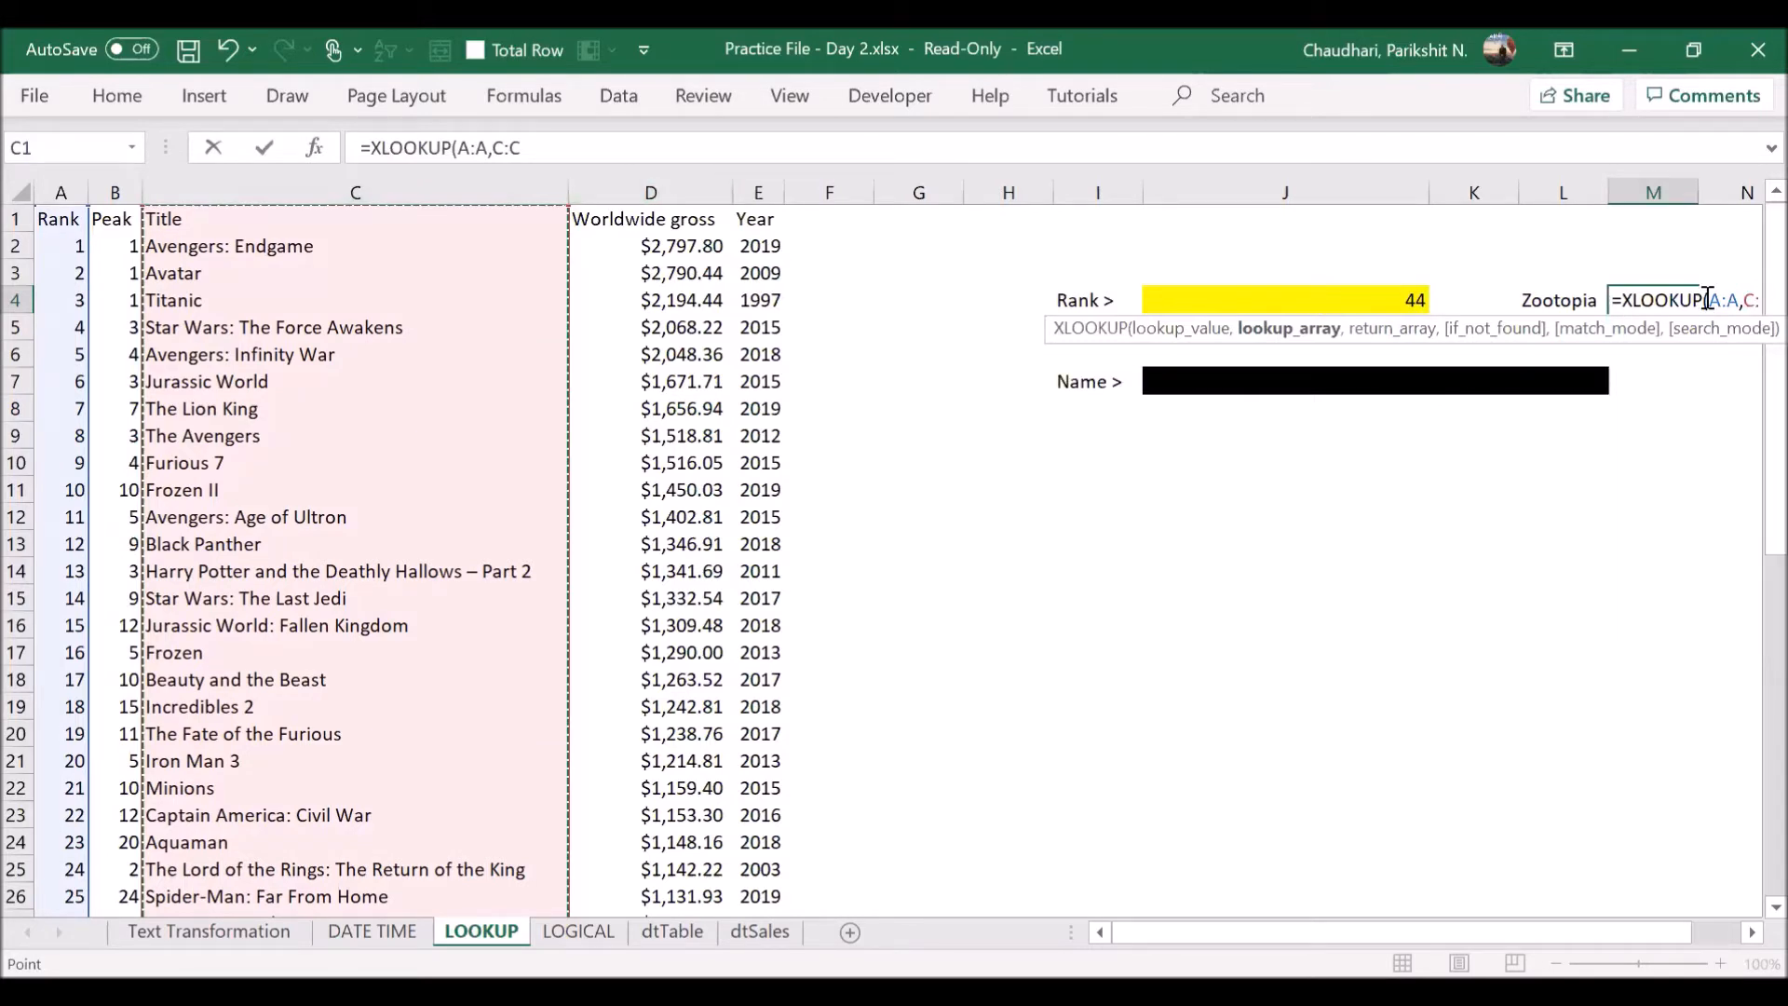
left_click(1402, 299)
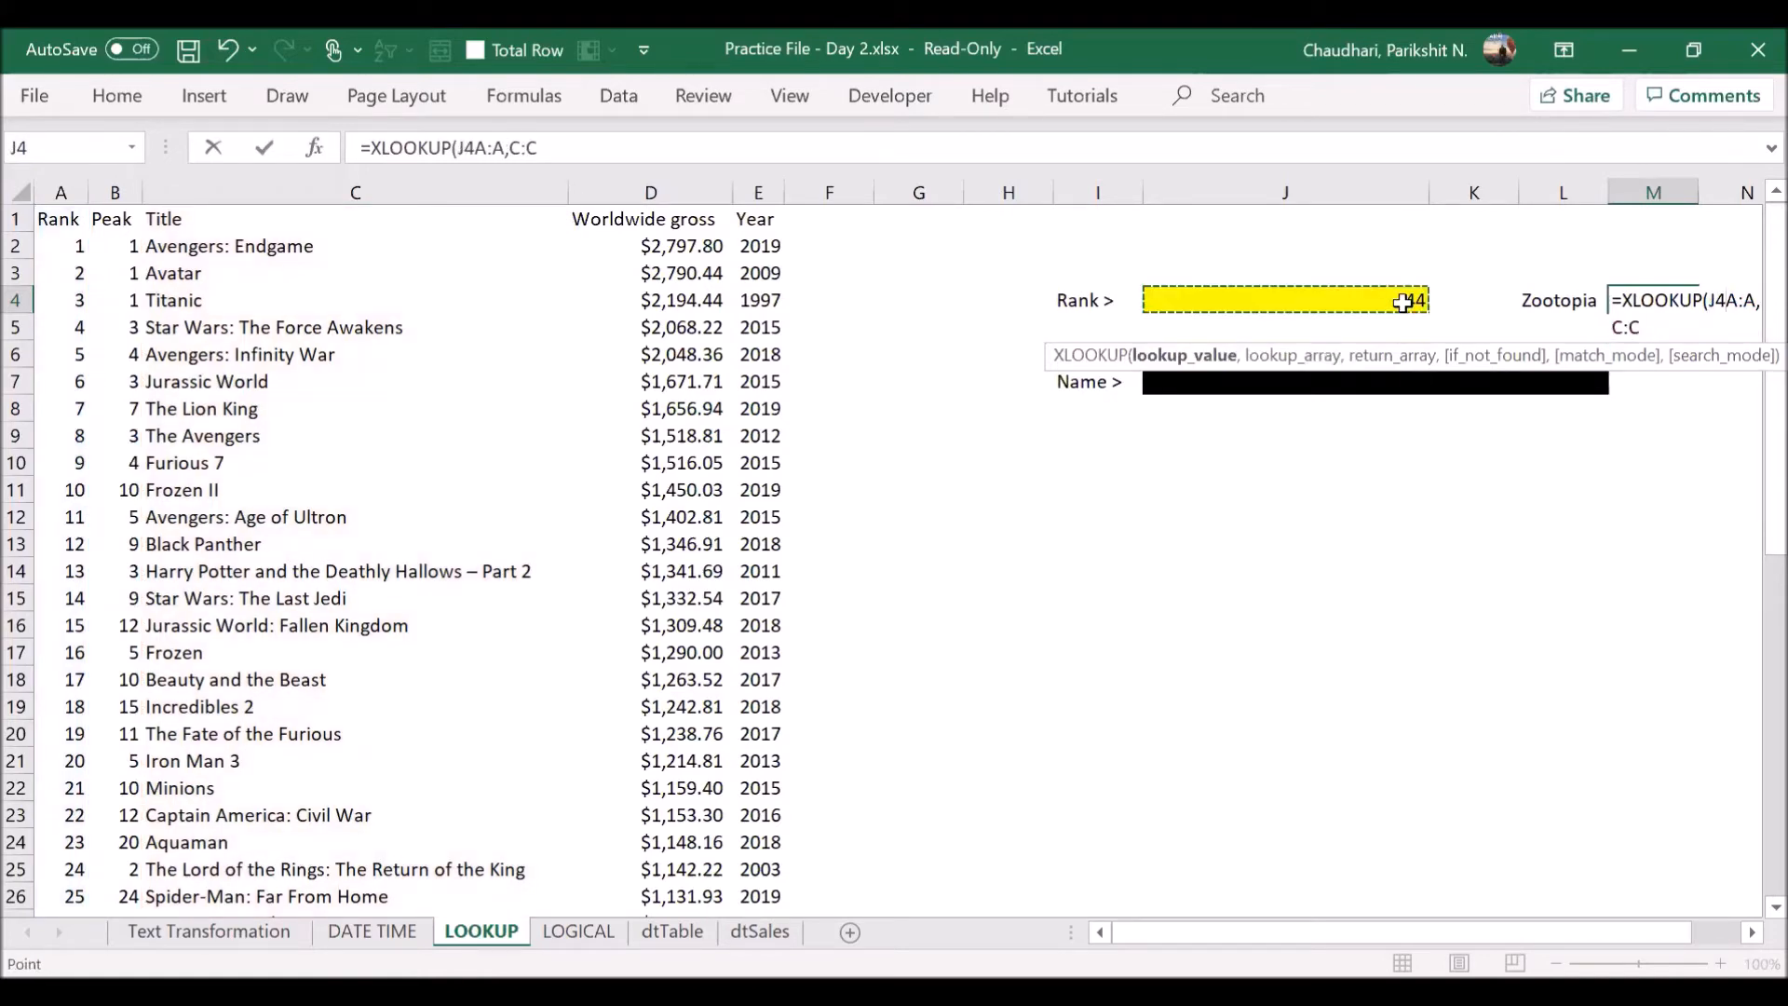
type(",")
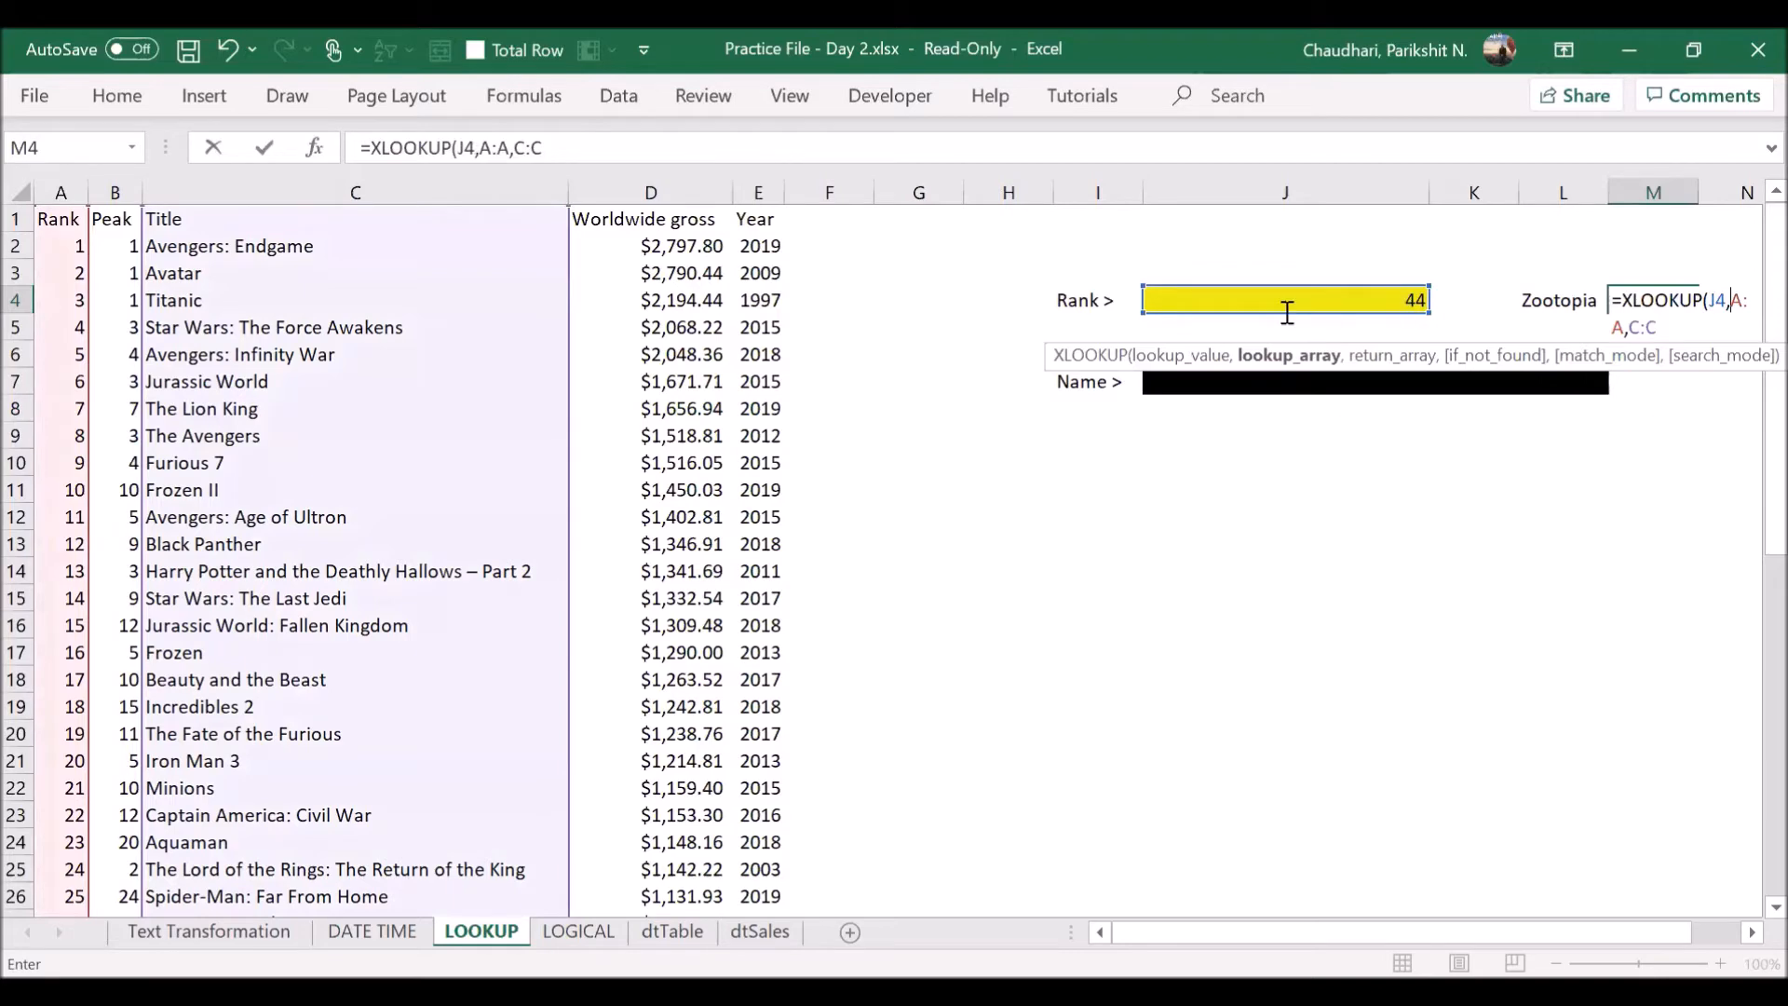
key("Right")
key("Right")
type(")")
key("Return")
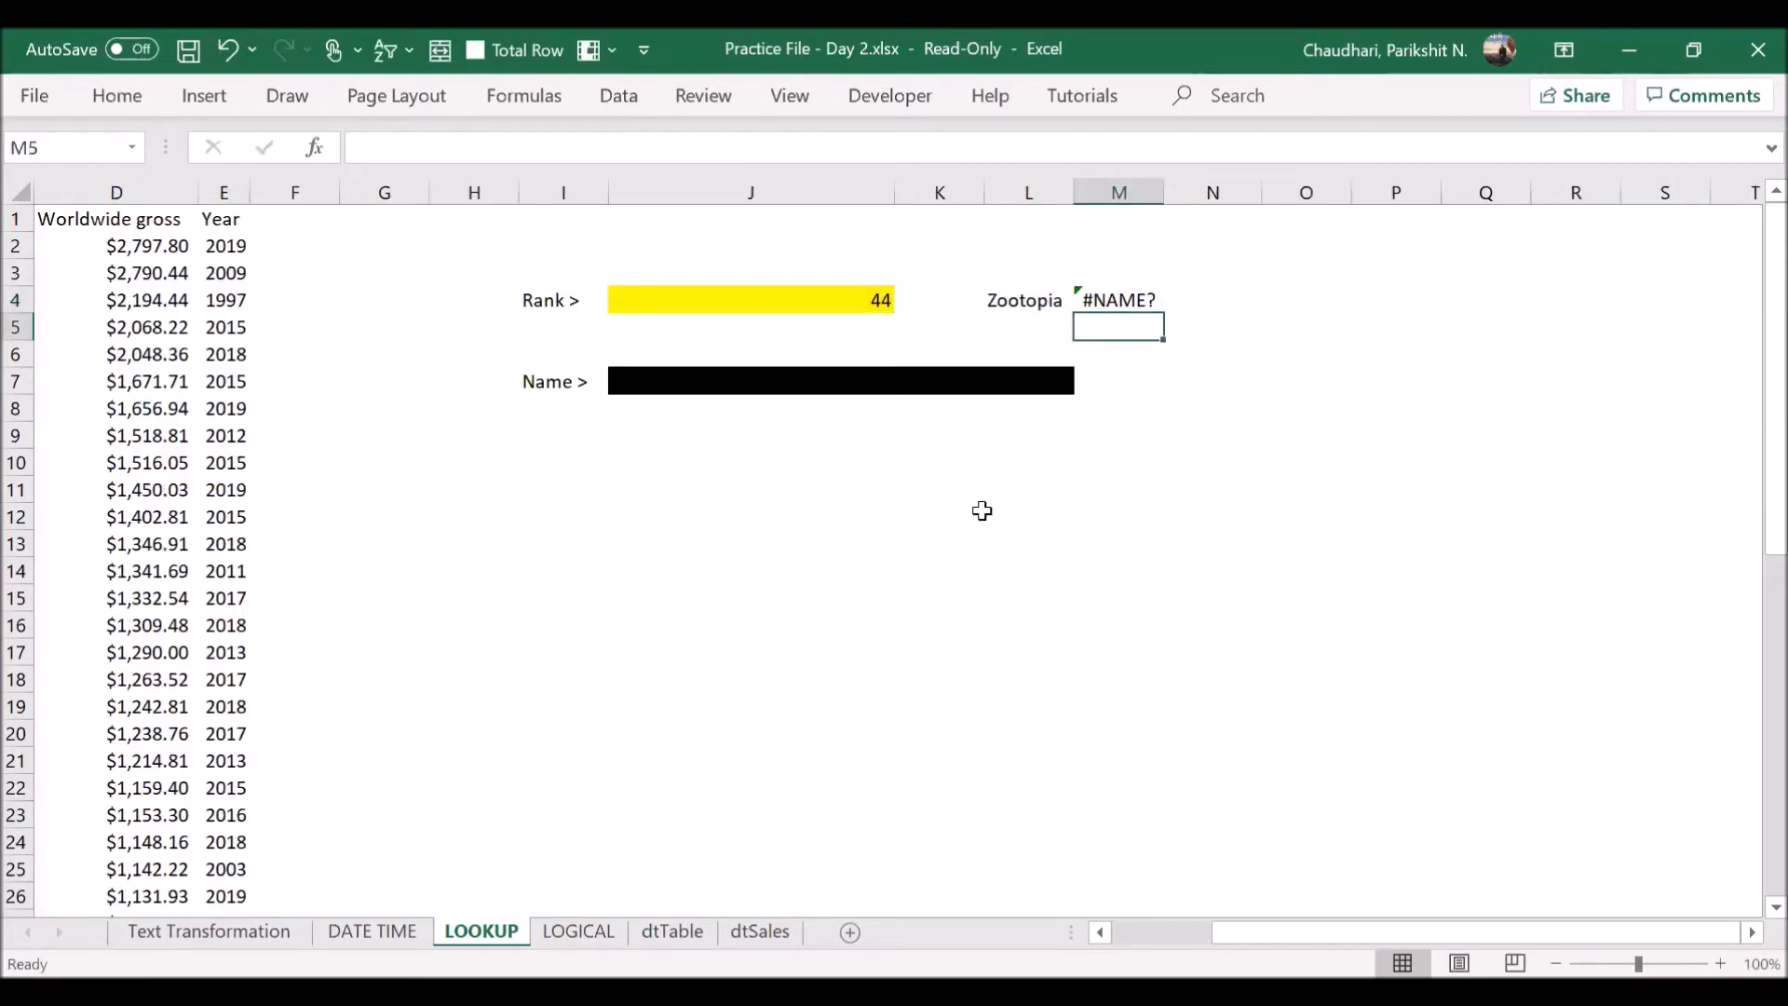
- Start a new XLOOKUP formula in M4, replacing the faulty one
left_click(1113, 297)
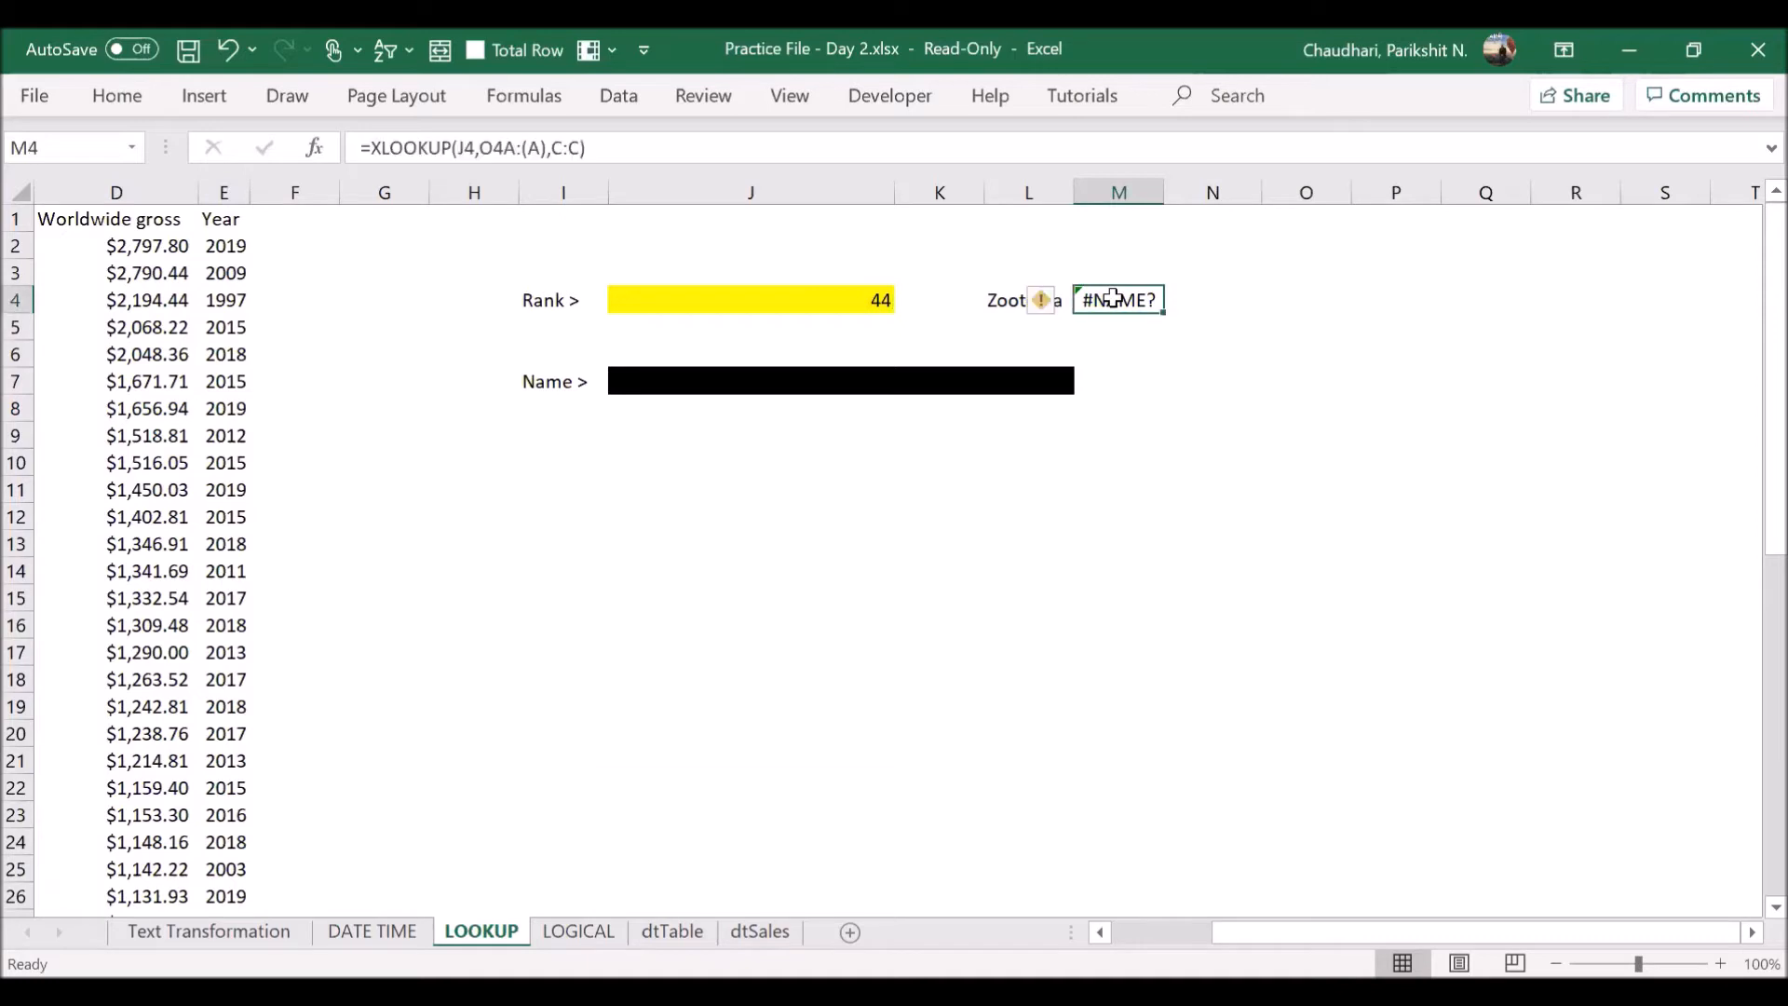
type("=")
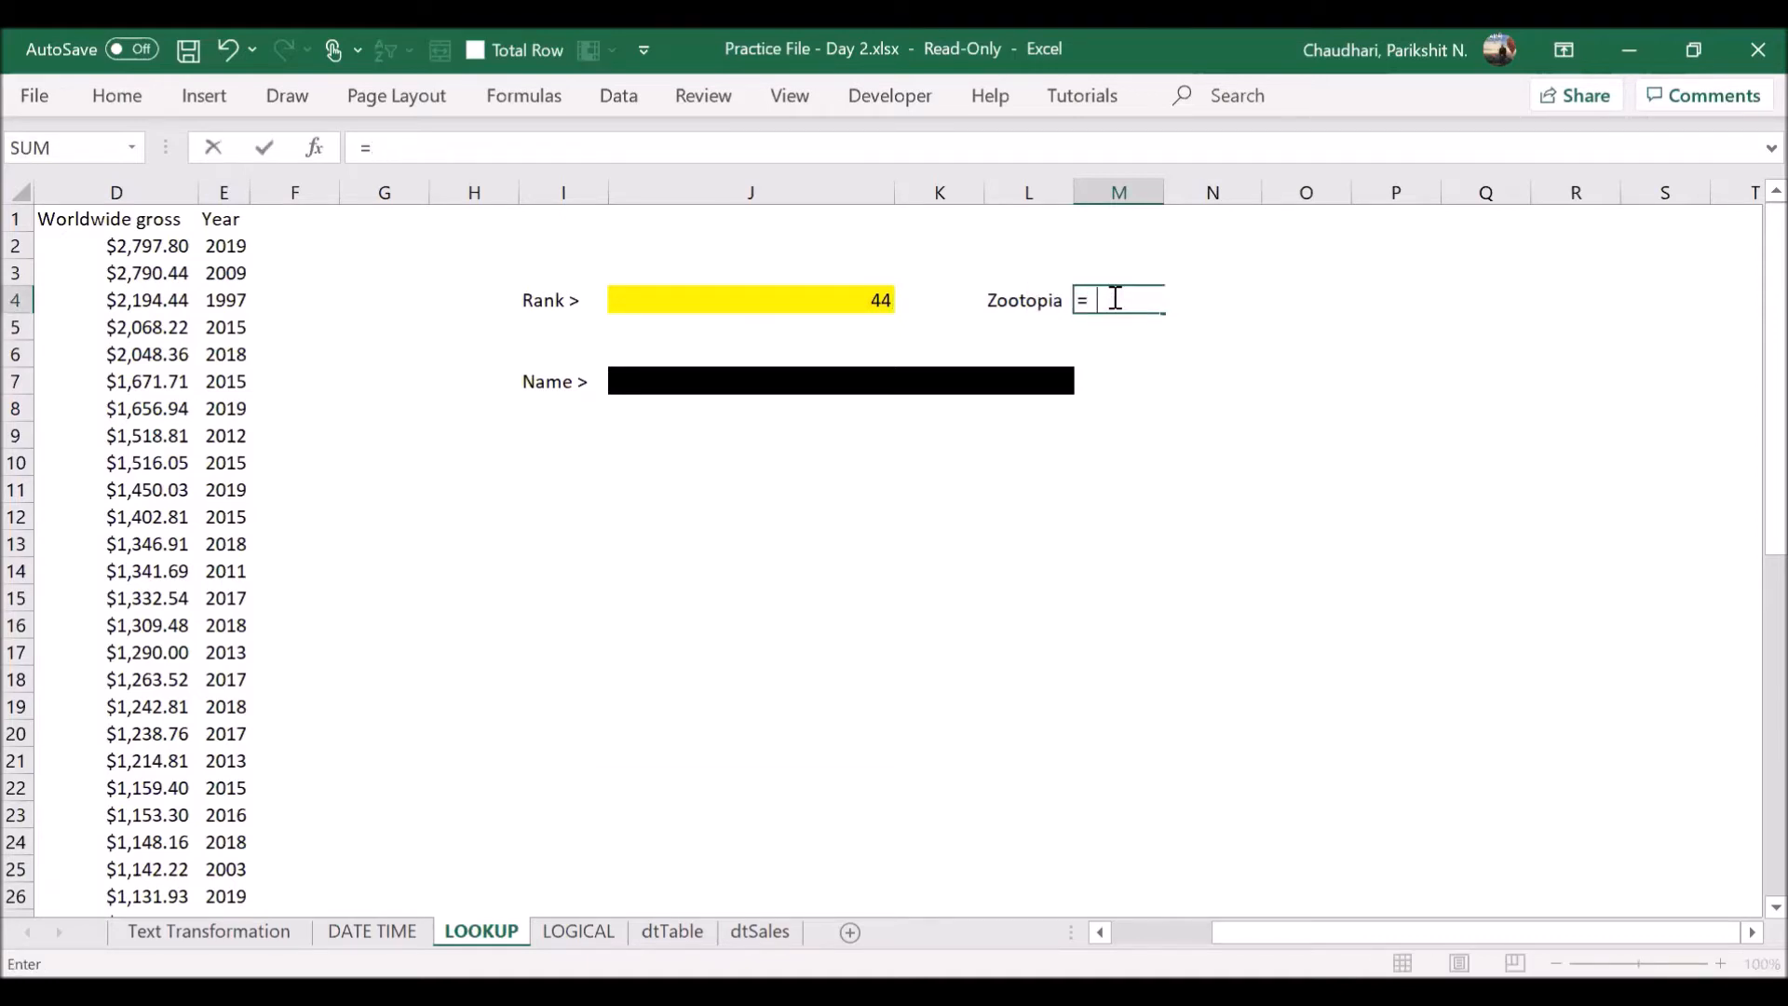
type("xl")
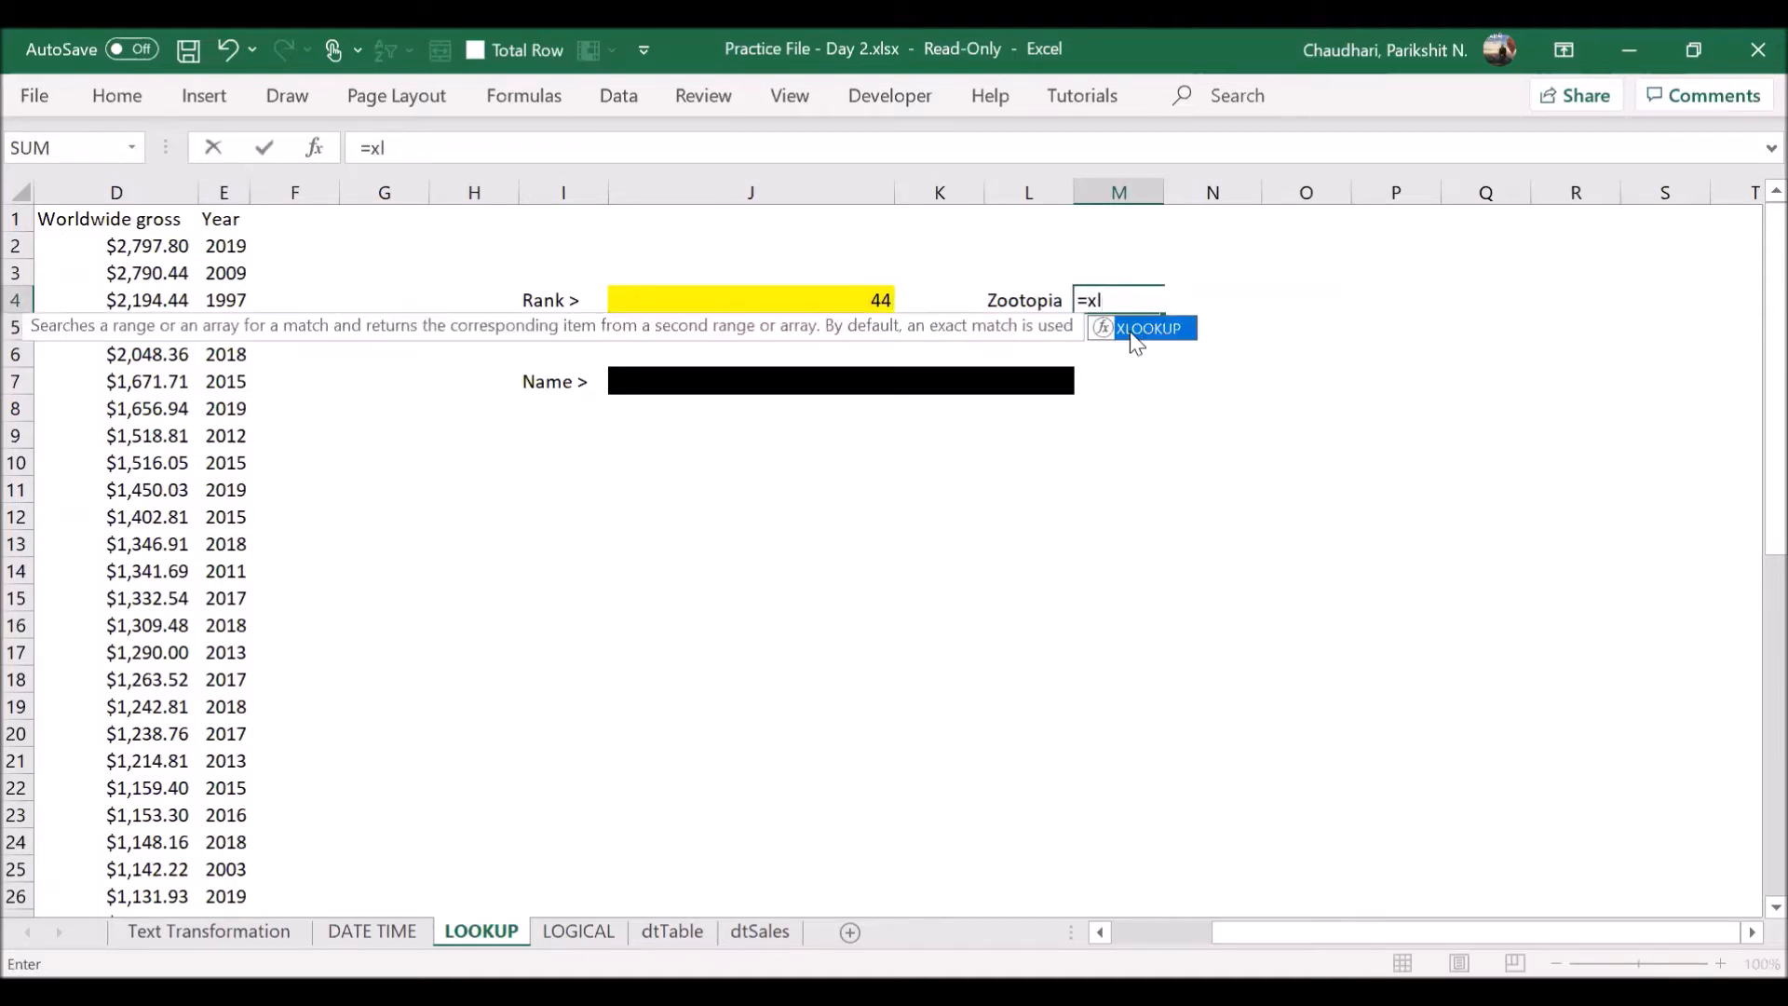
key("Tab")
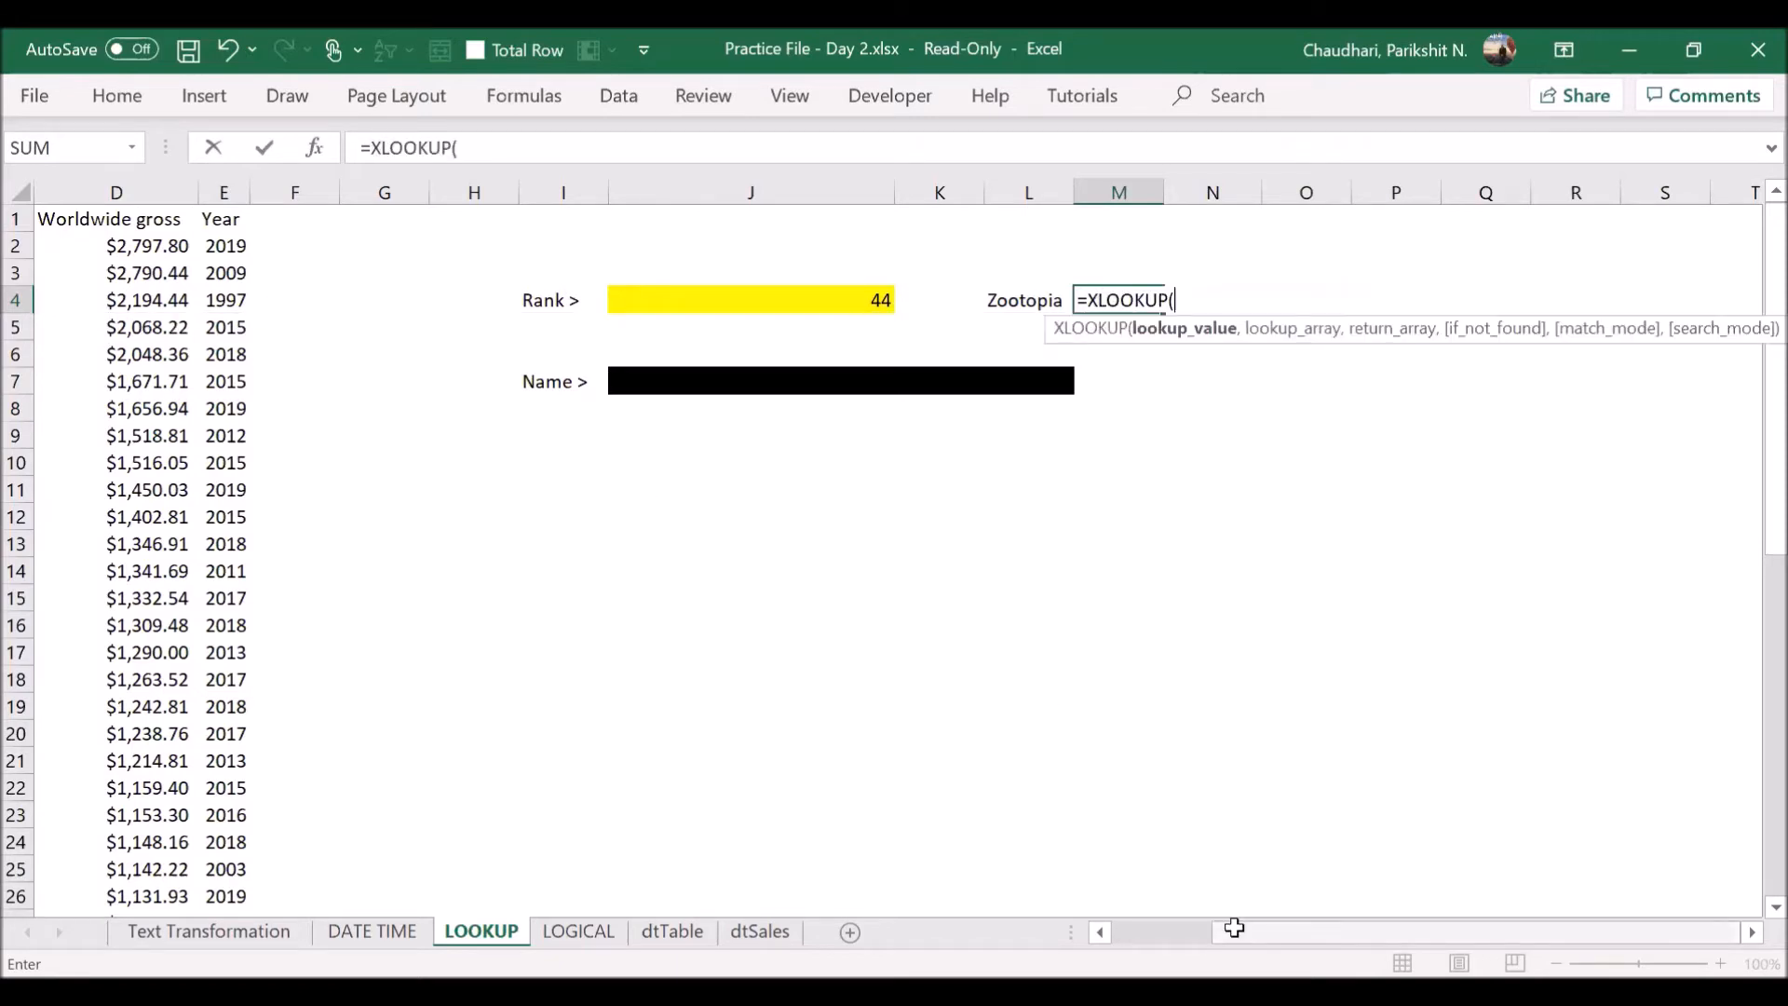
left_click_drag(1227, 917, 1174, 917)
left_click(1180, 303)
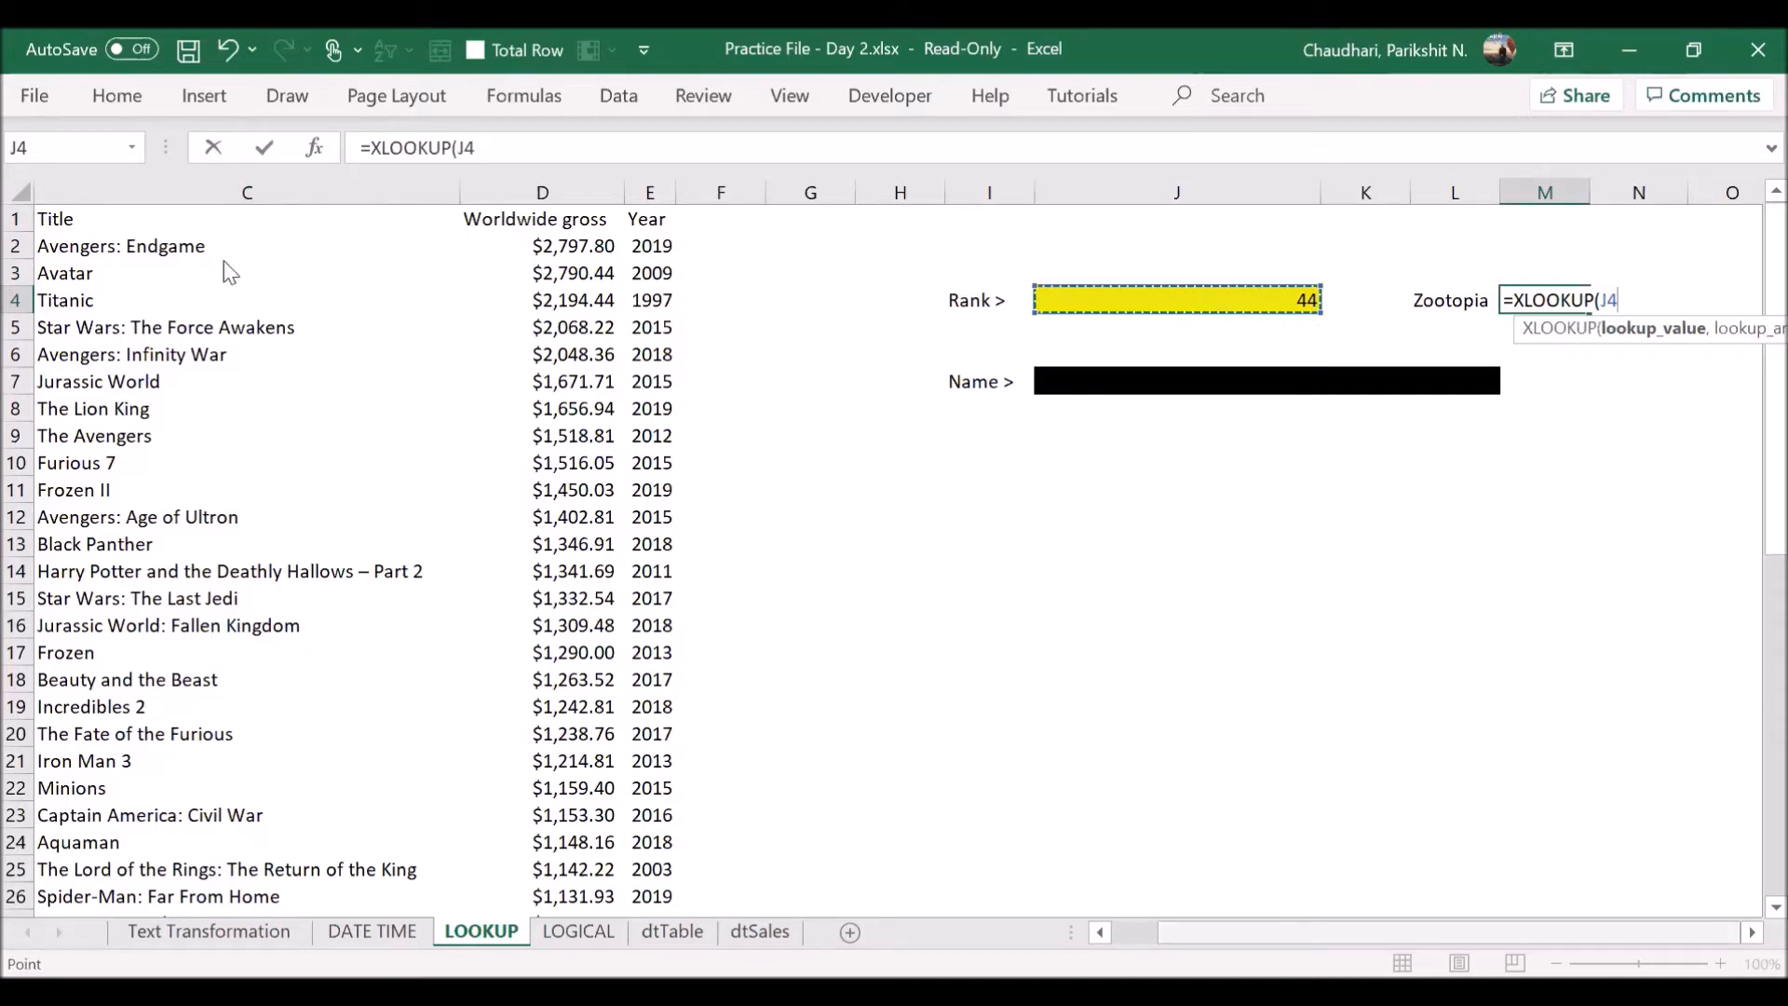
scroll(223, 261, "left", 2)
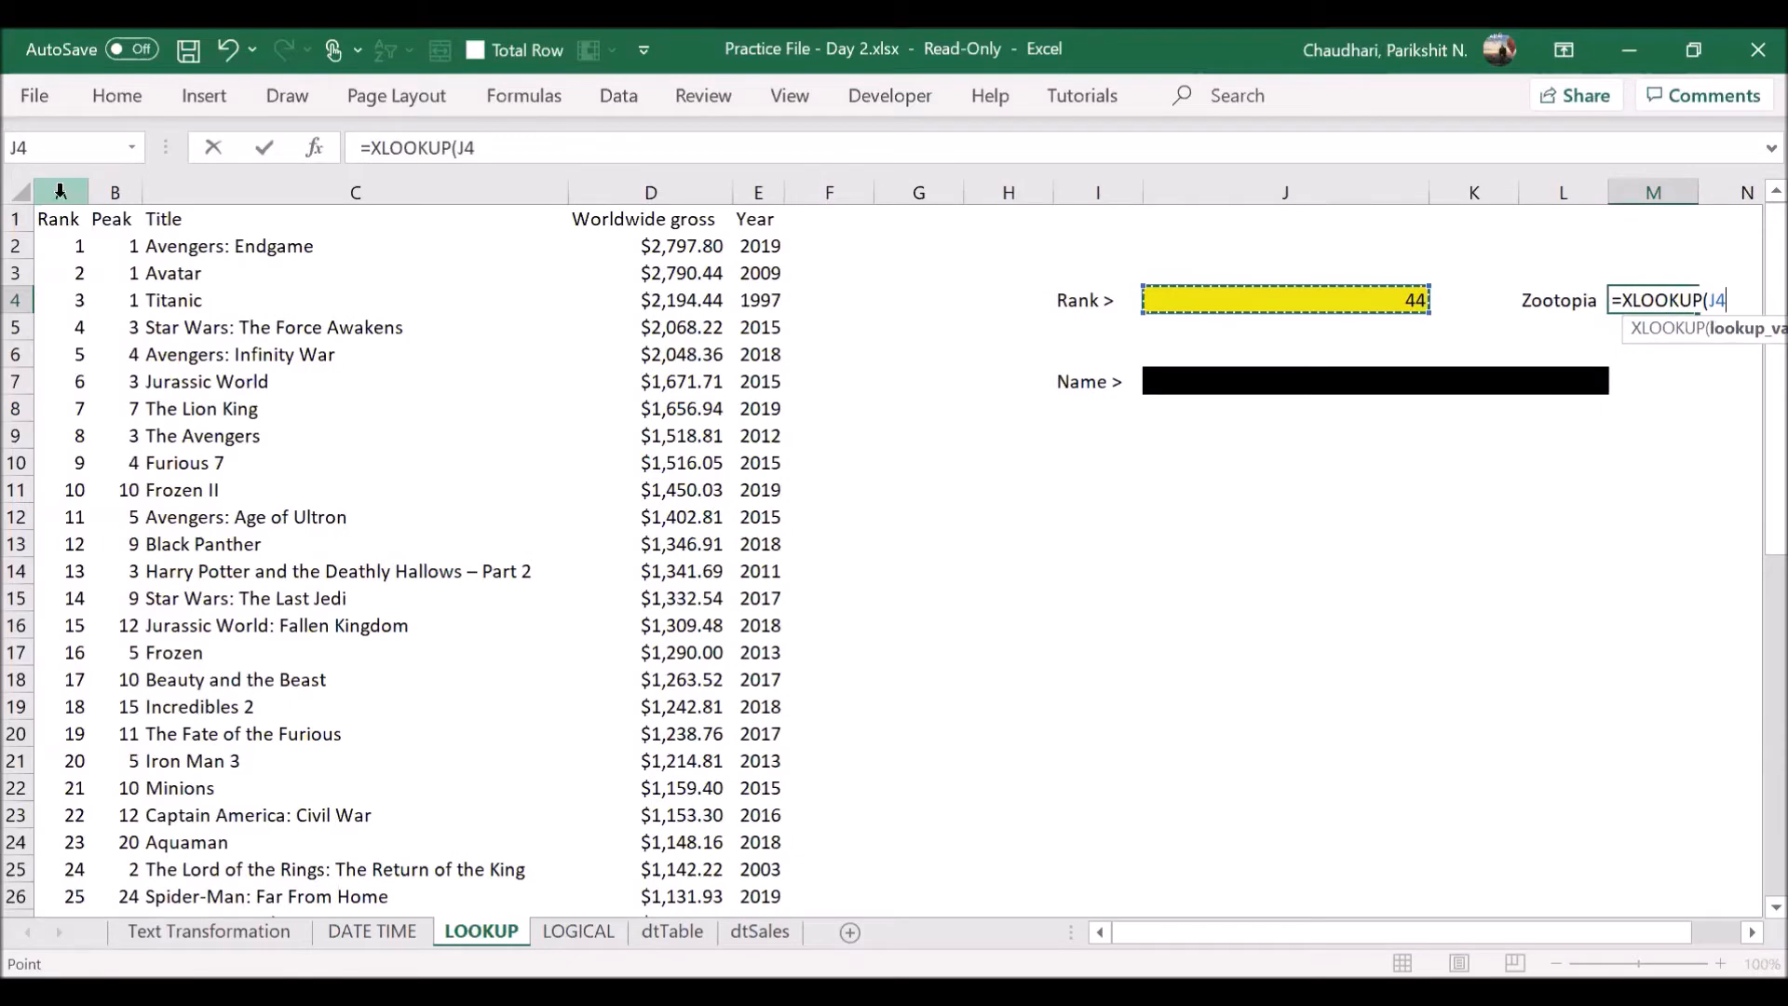
left_click(60, 193)
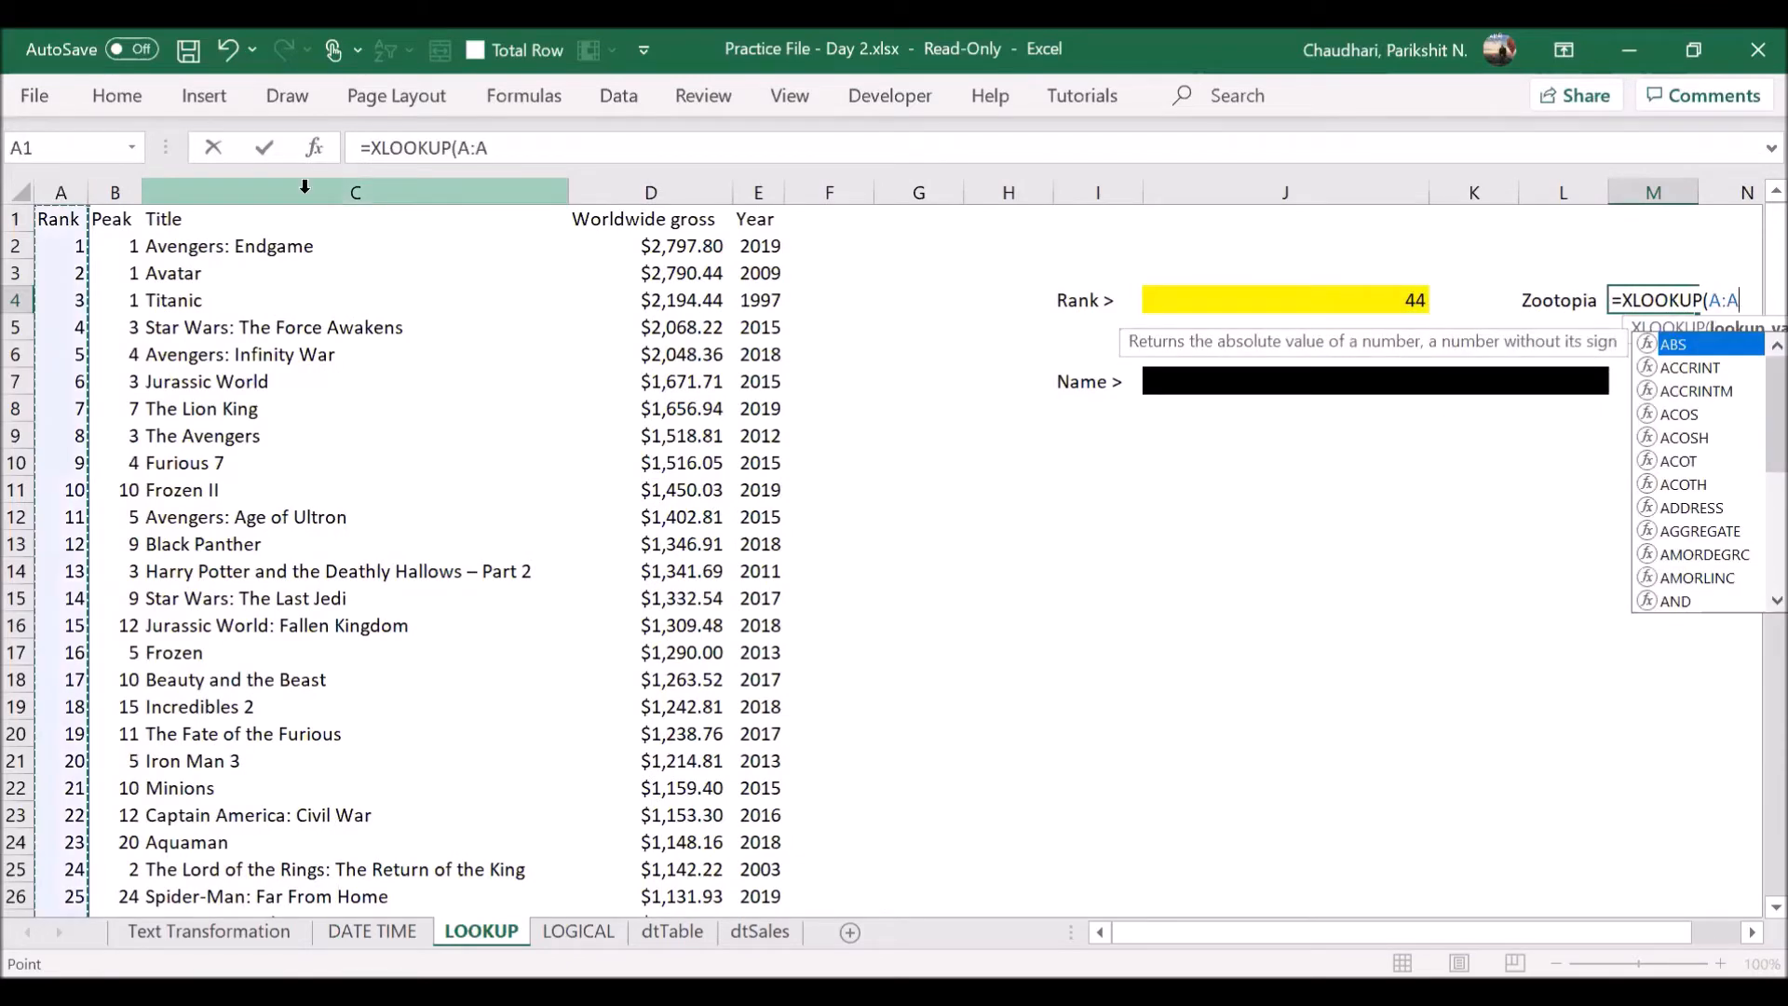
key("BackSpace")
key("BackSpace")
key("BackSpace")
key("BackSpace")
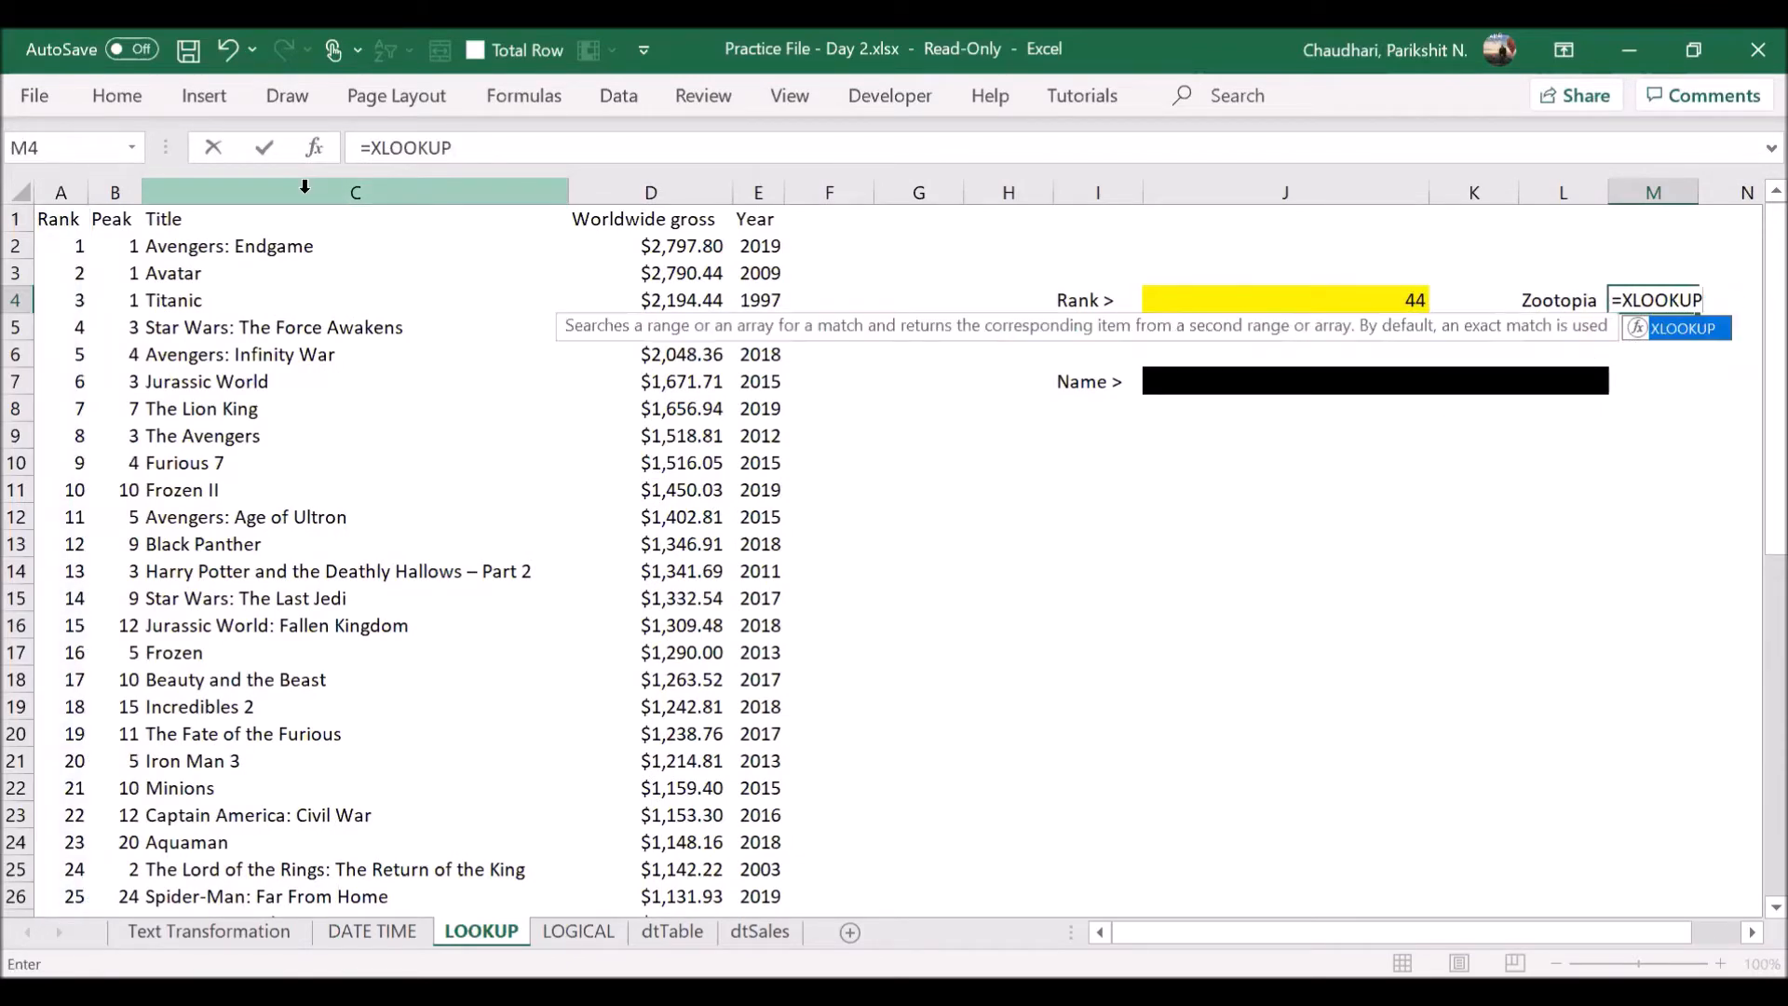
type("(")
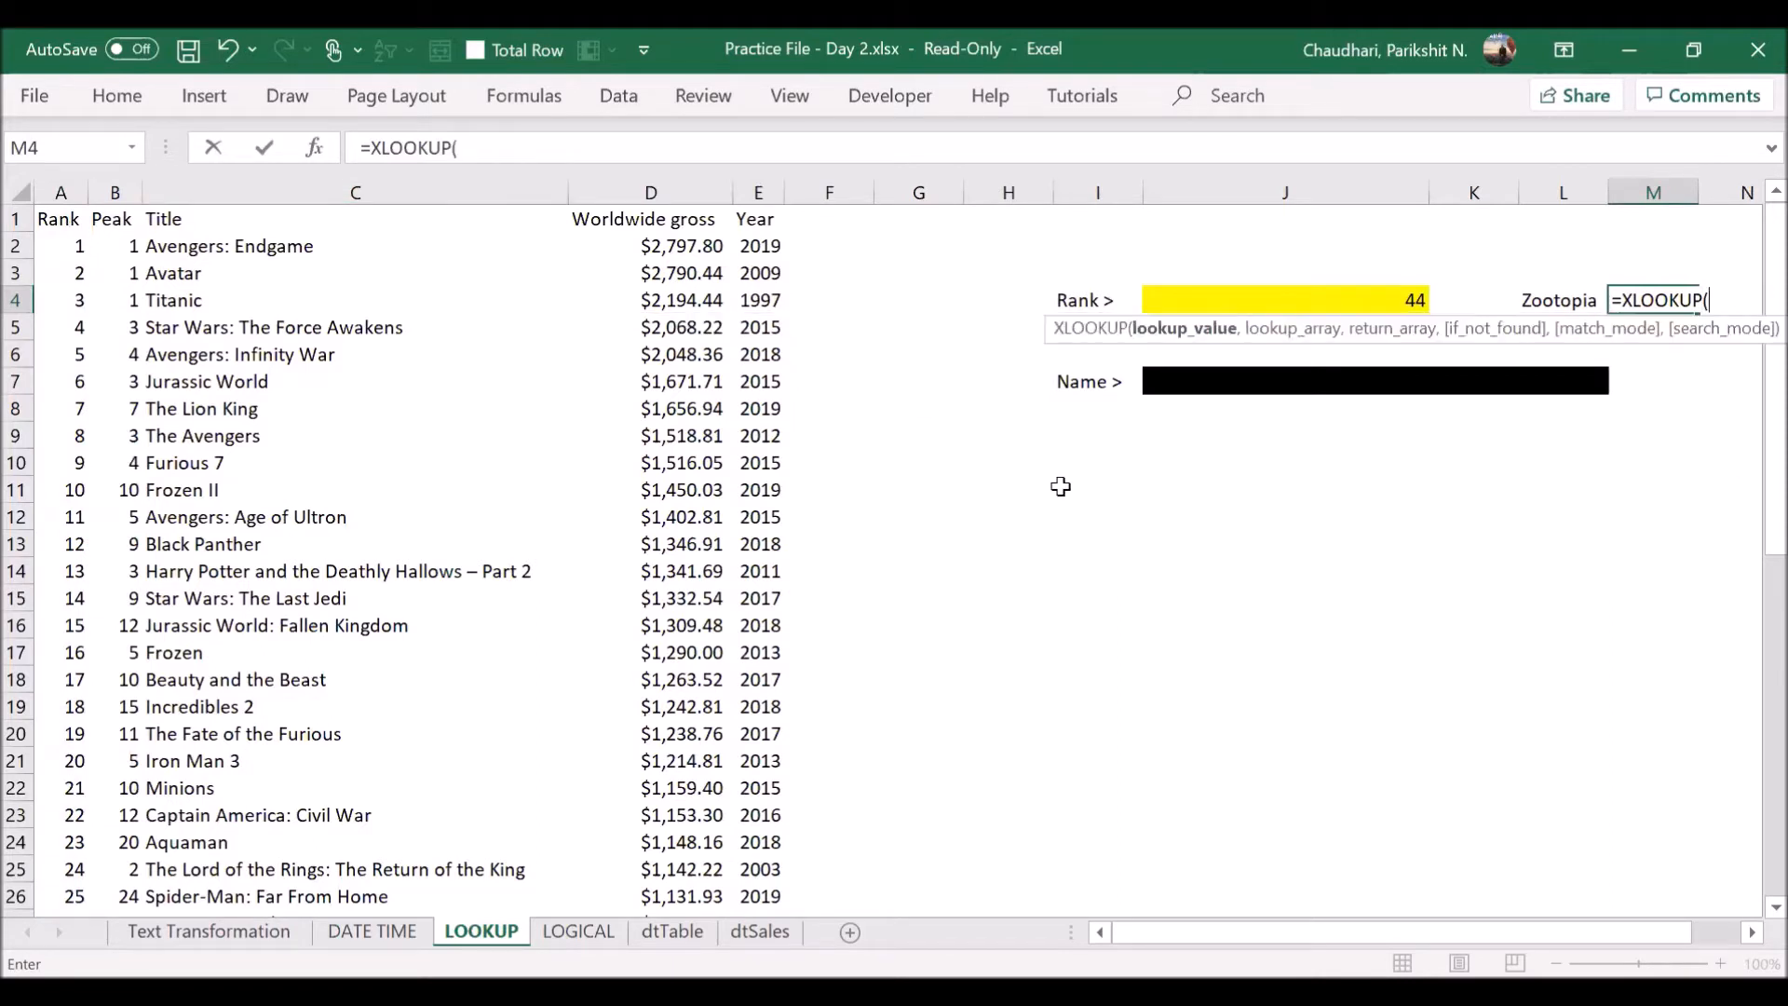
- Complete the formula in M4 as =XLOOKUP(J4,A:A,C:C) to return the film title for the rank in J4
left_click(1355, 294)
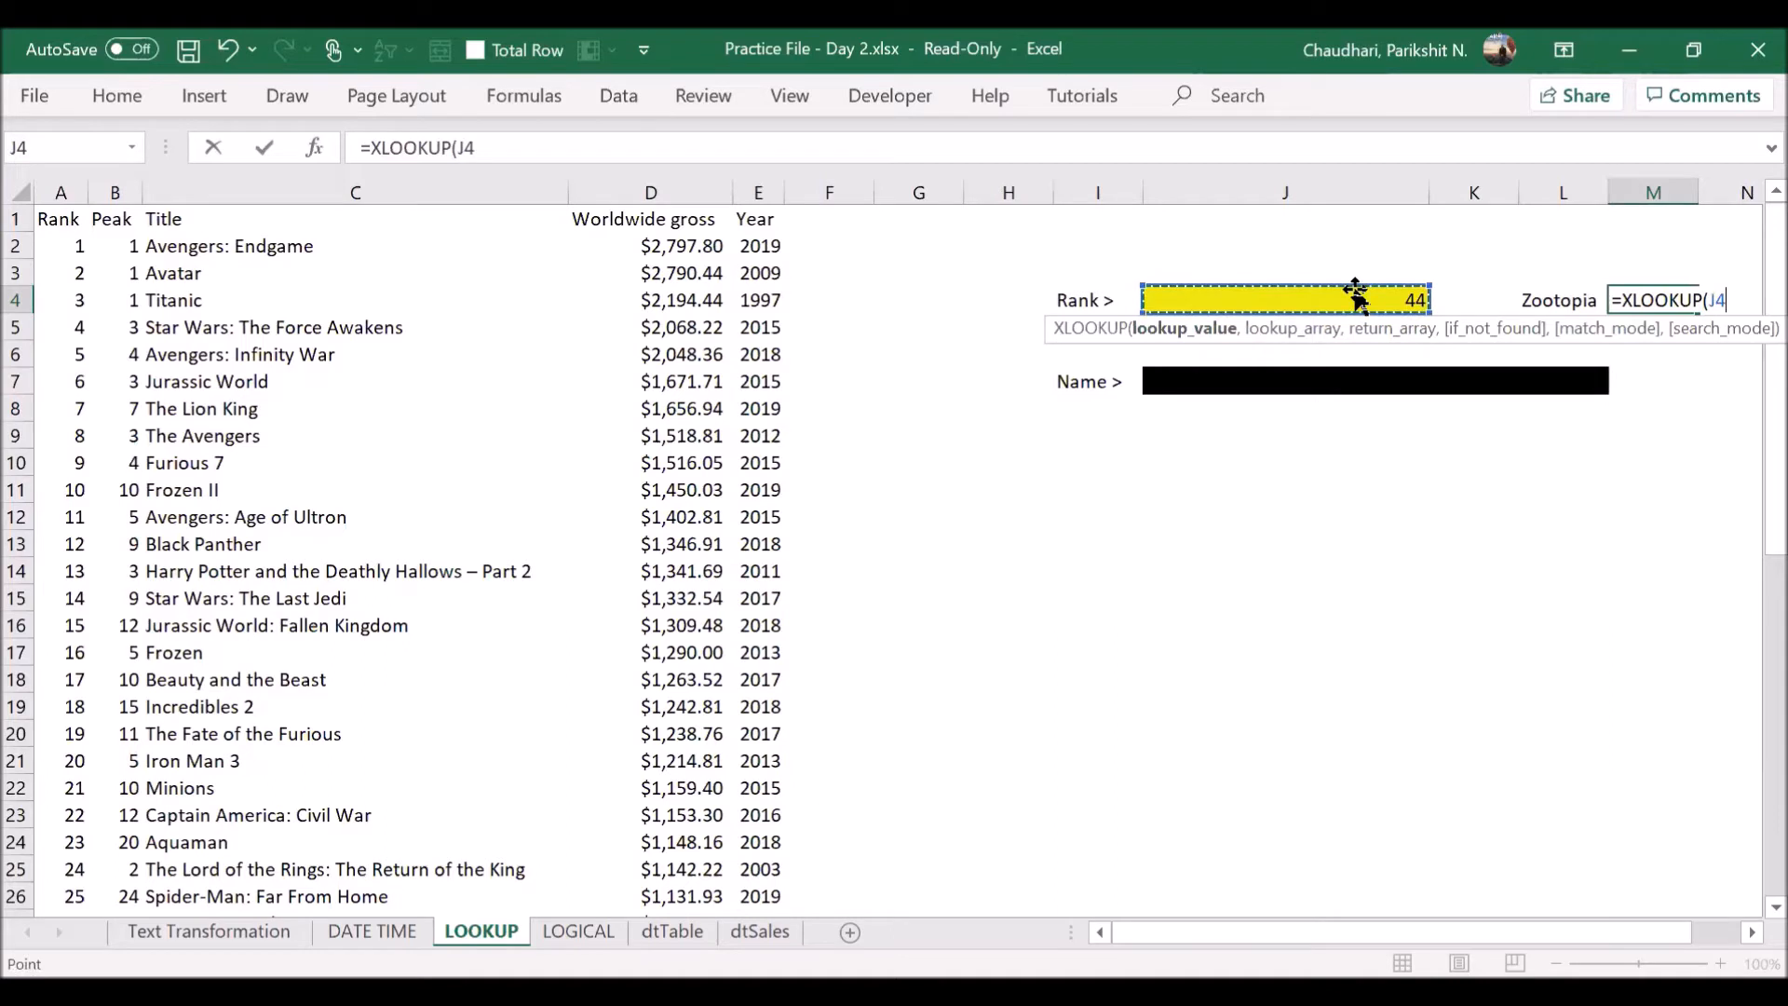
type(",")
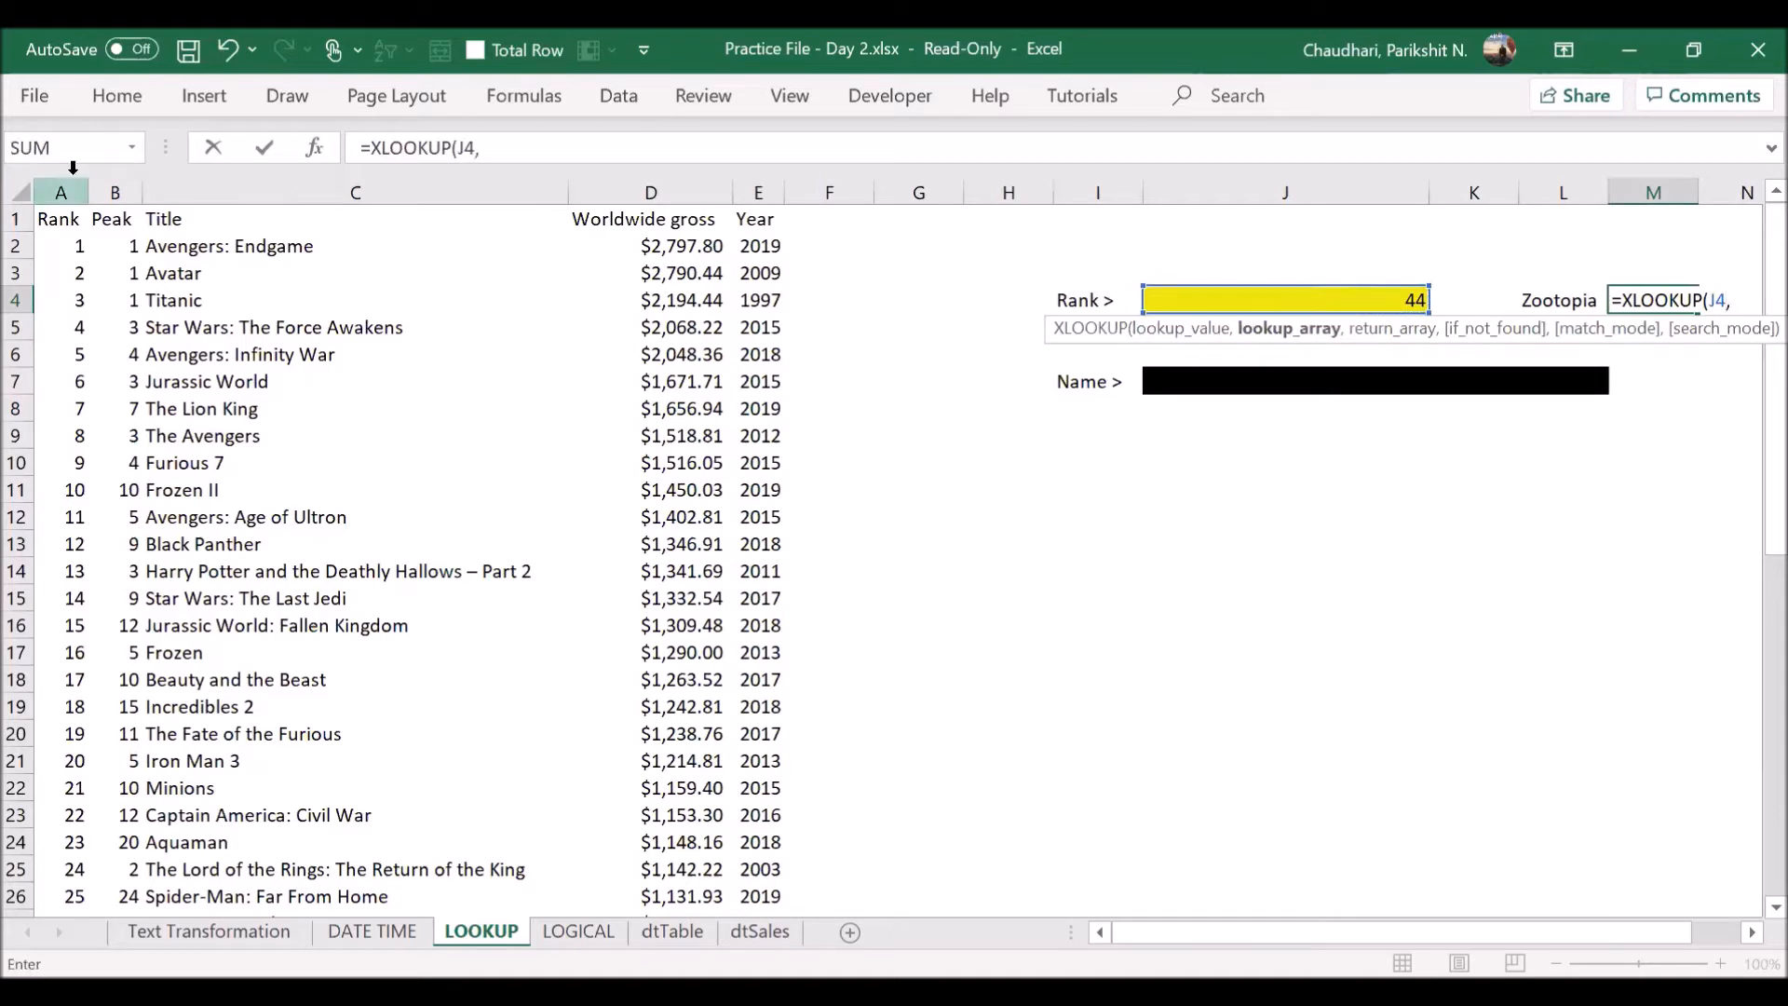
left_click(63, 182)
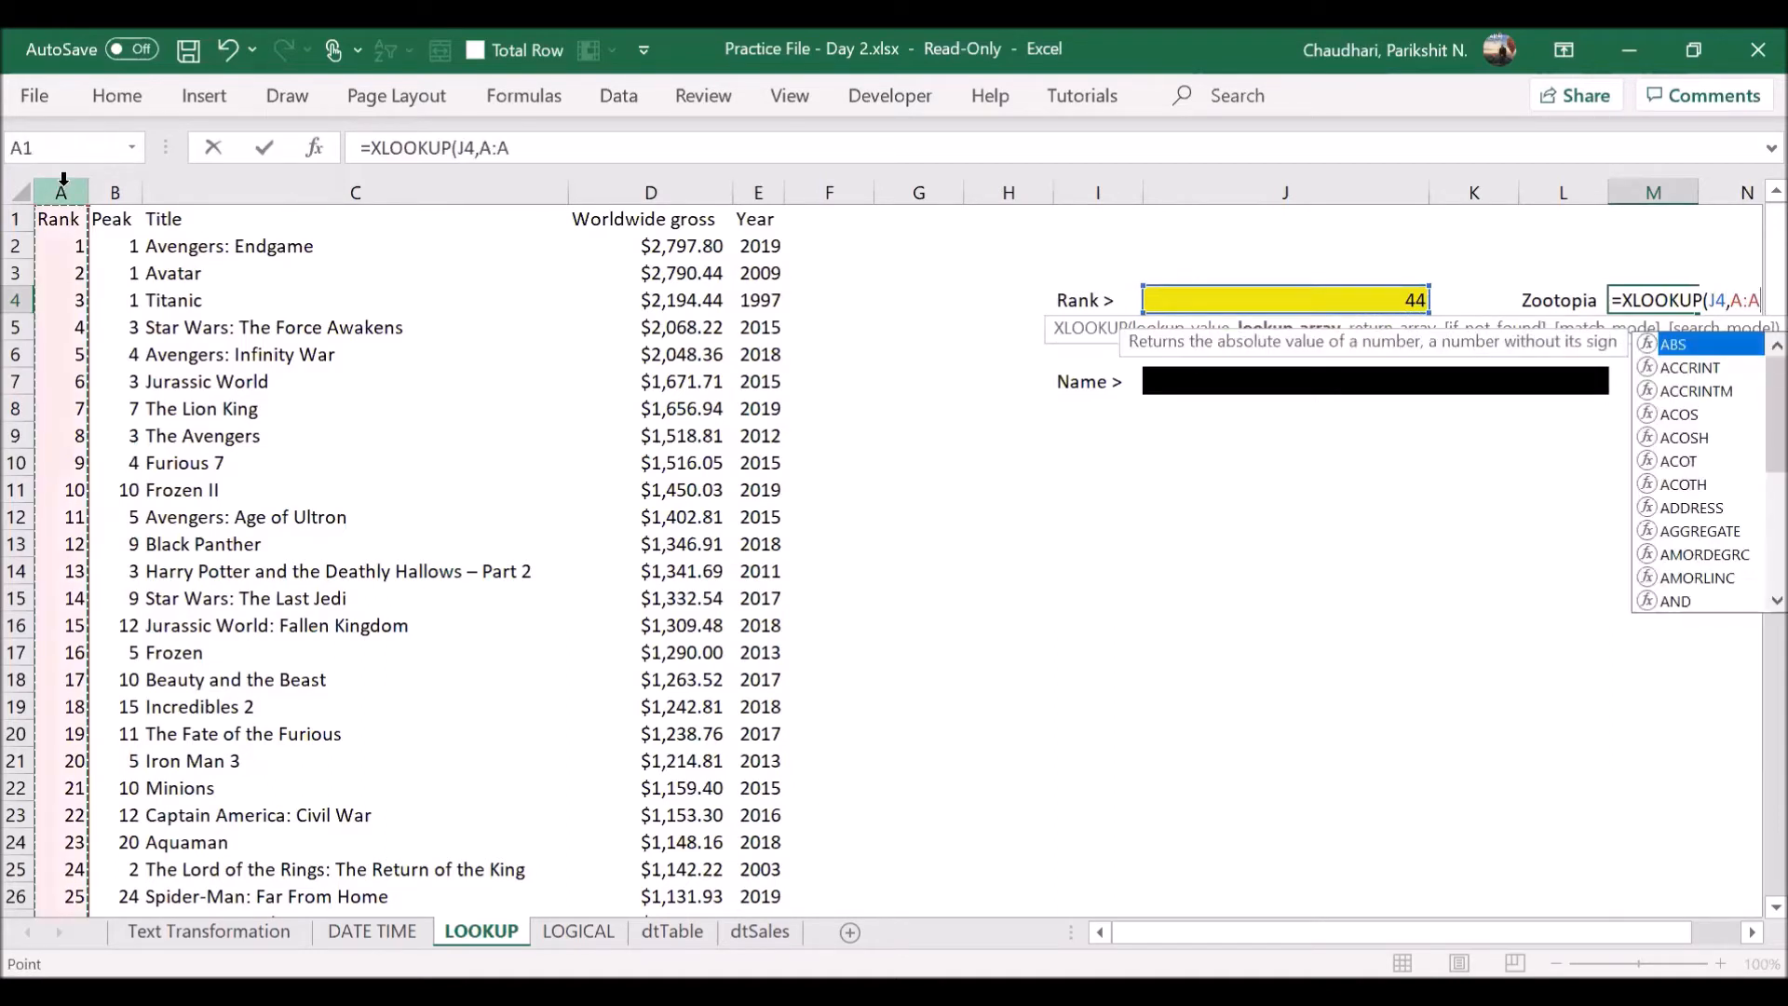
type(",")
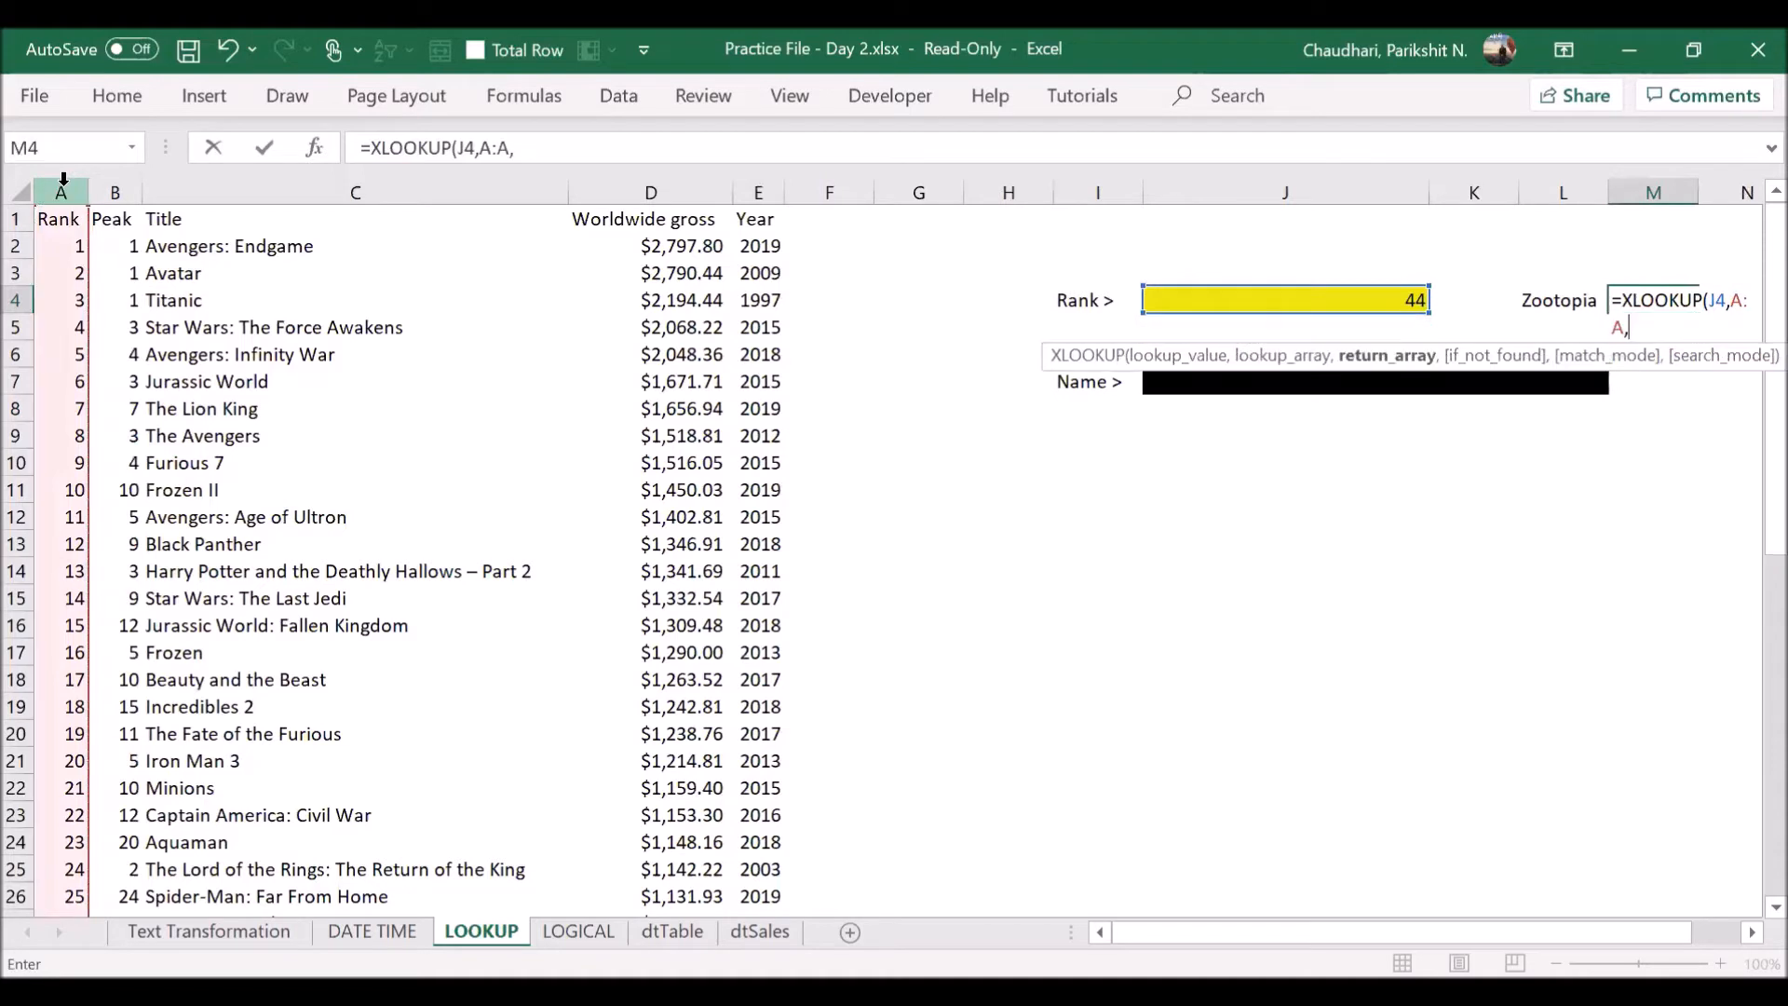
left_click(362, 179)
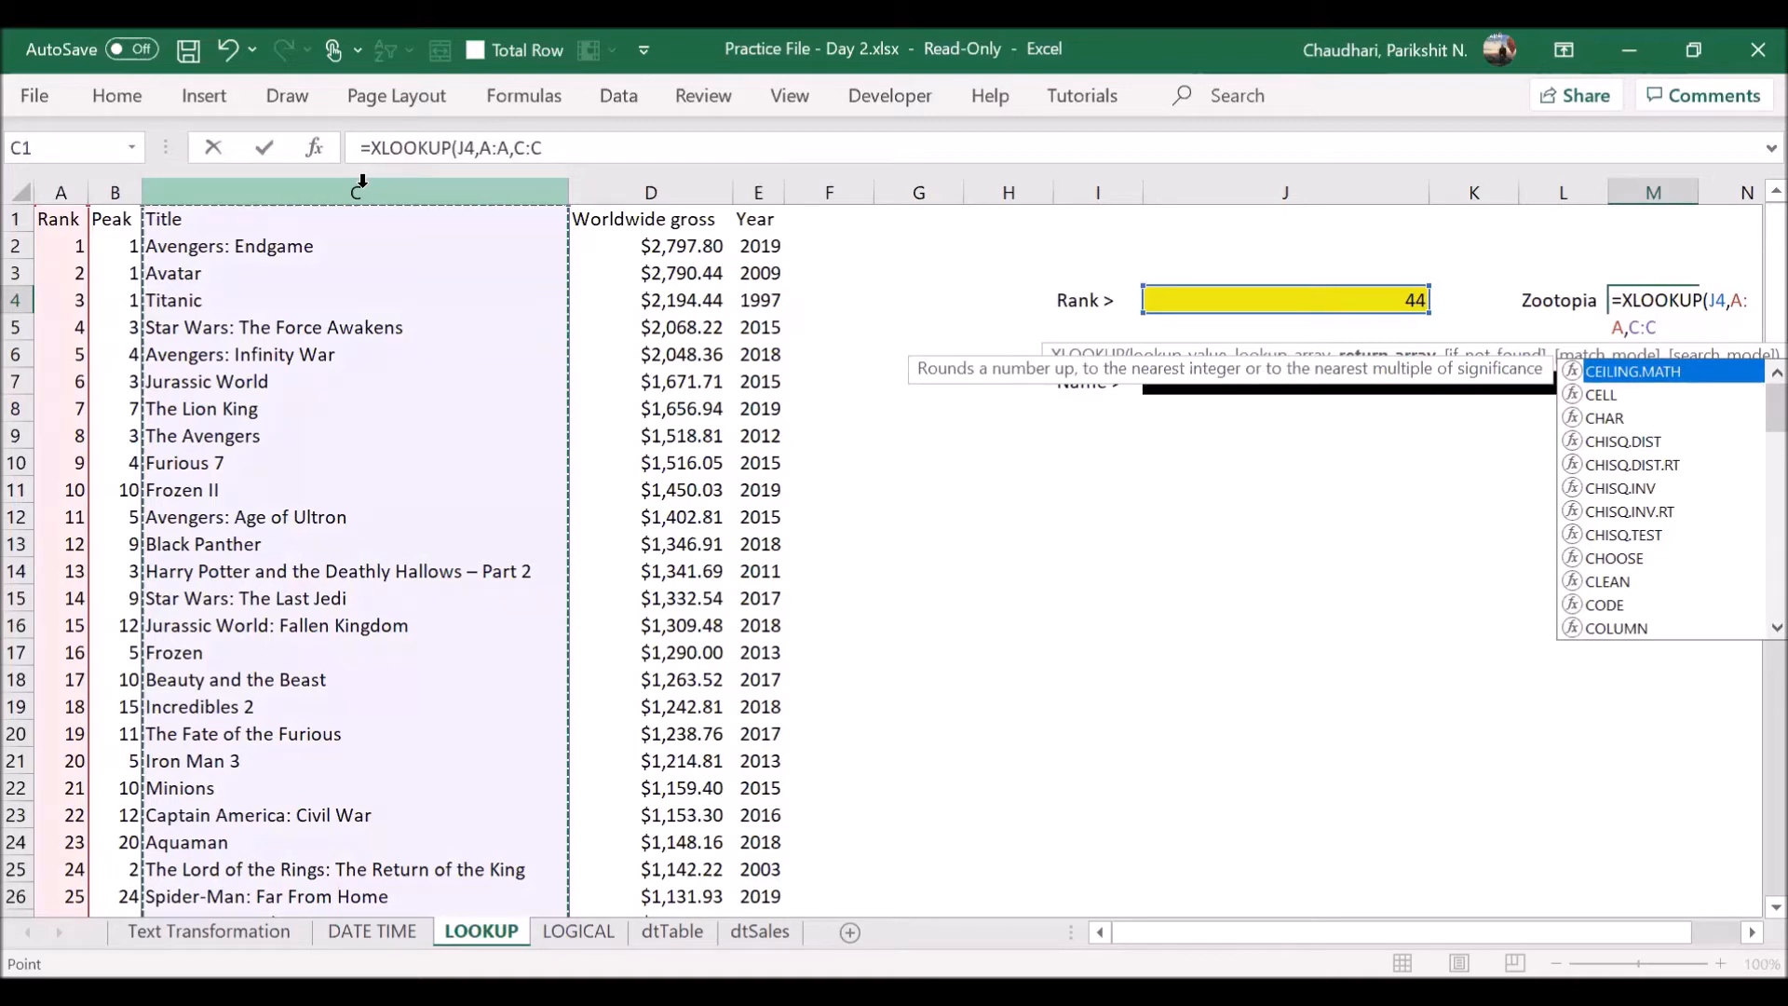
key("Return")
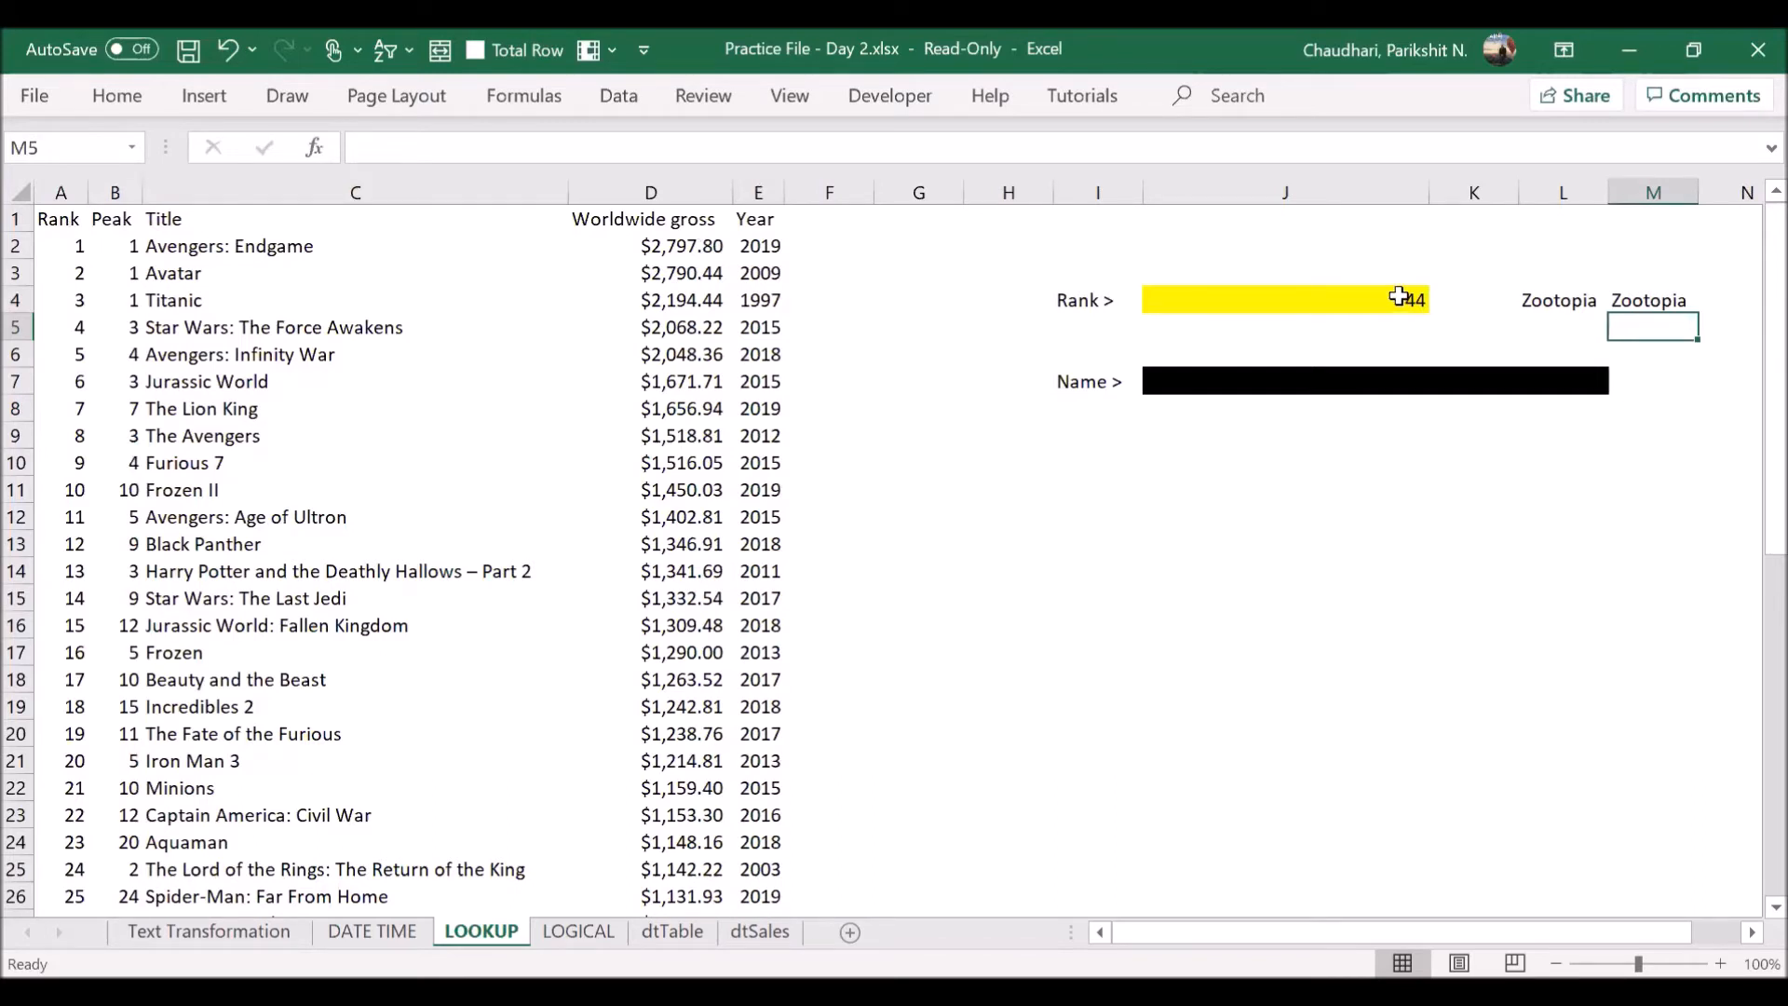
- Clear the two trial title-lookup formulas from L4 and M4
left_click(1536, 300)
double_click(1534, 301)
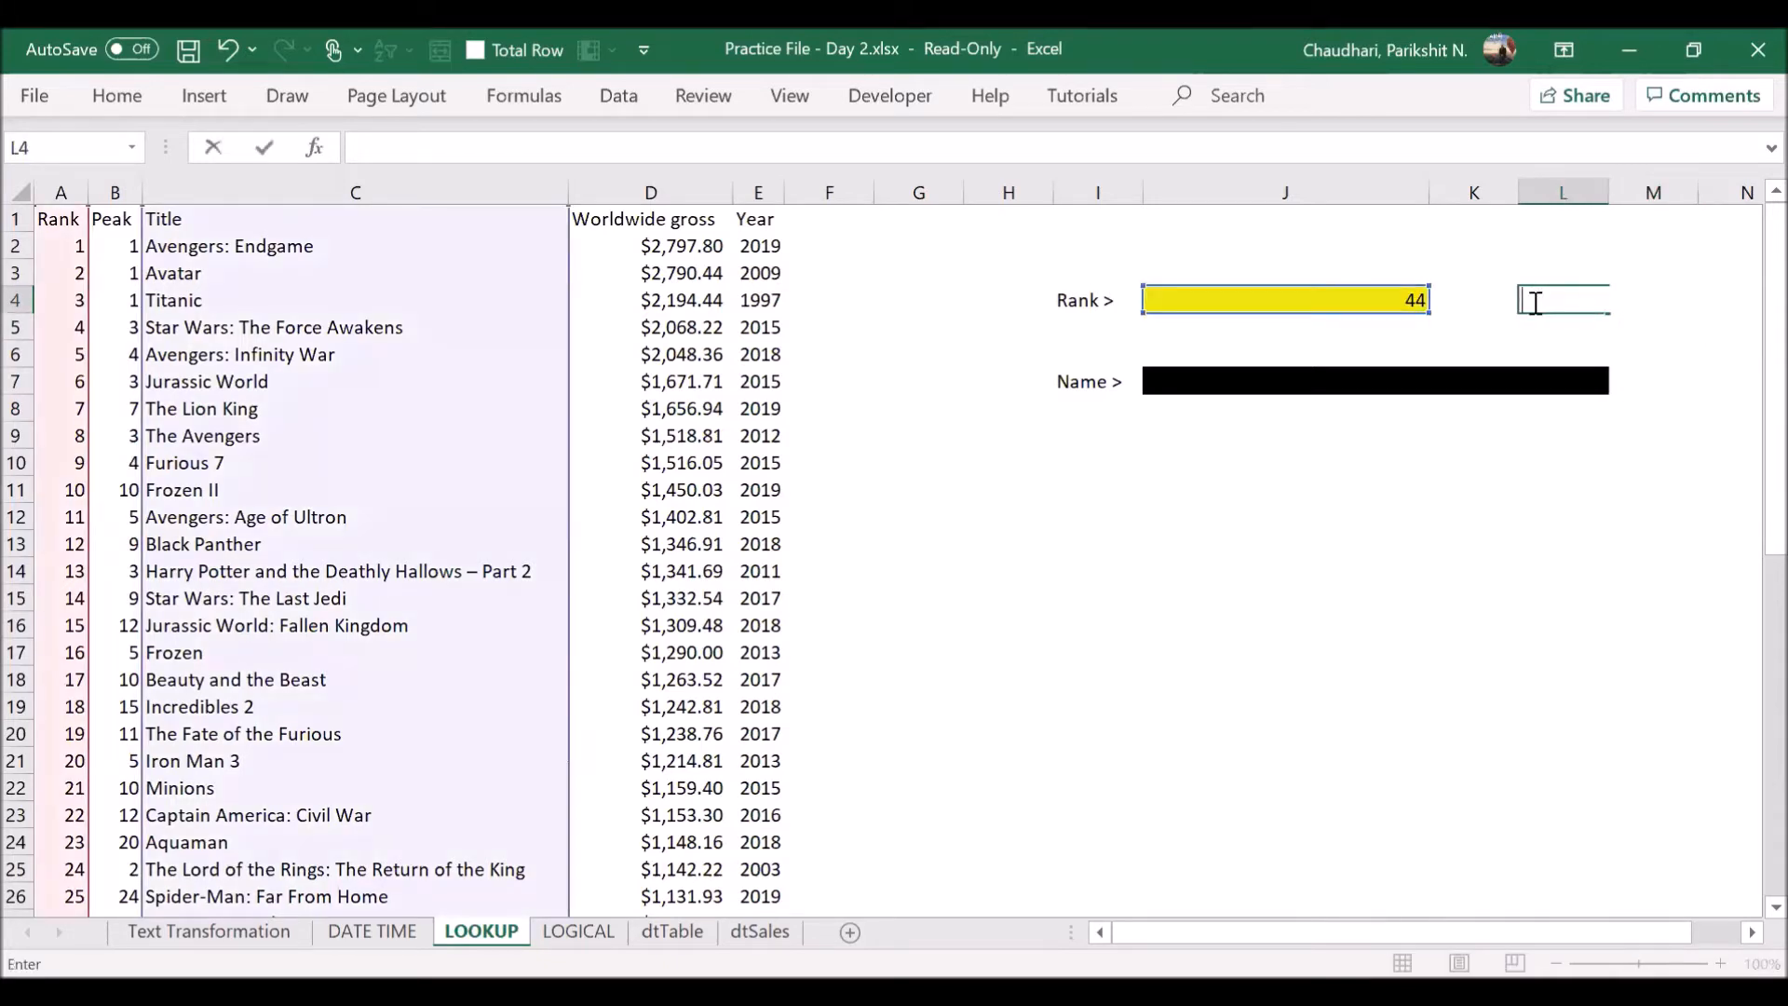
left_click(1416, 494)
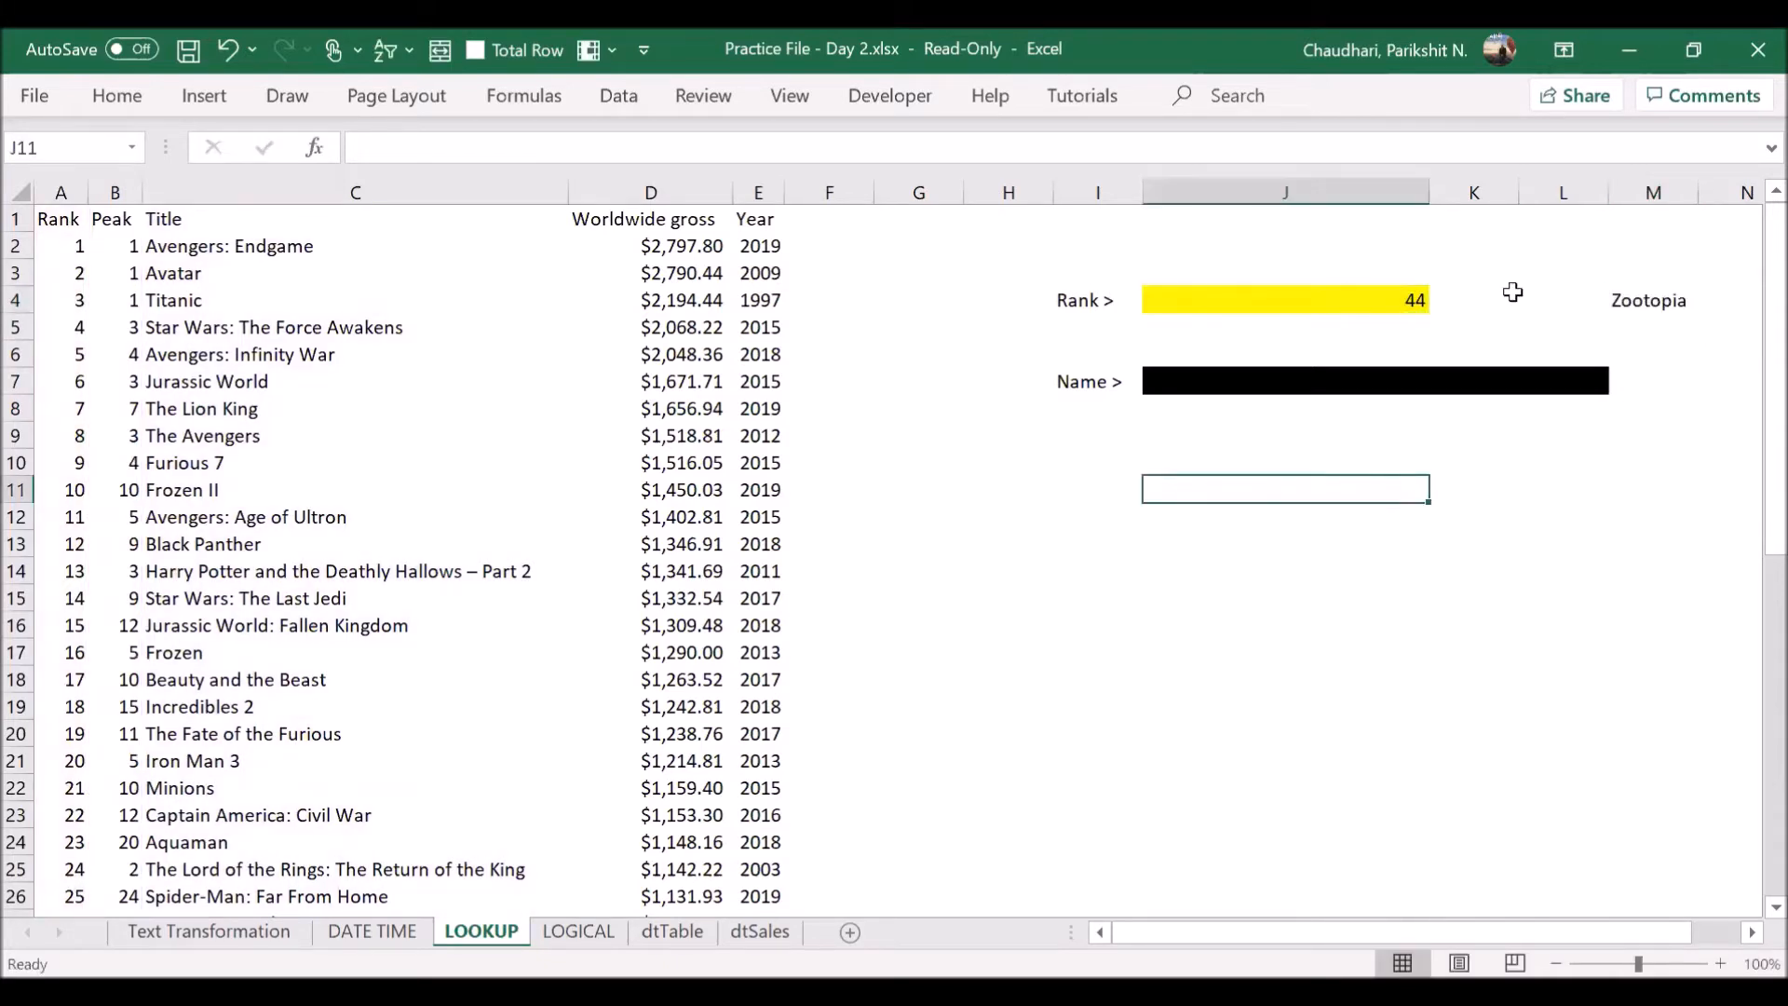
left_click(1664, 296)
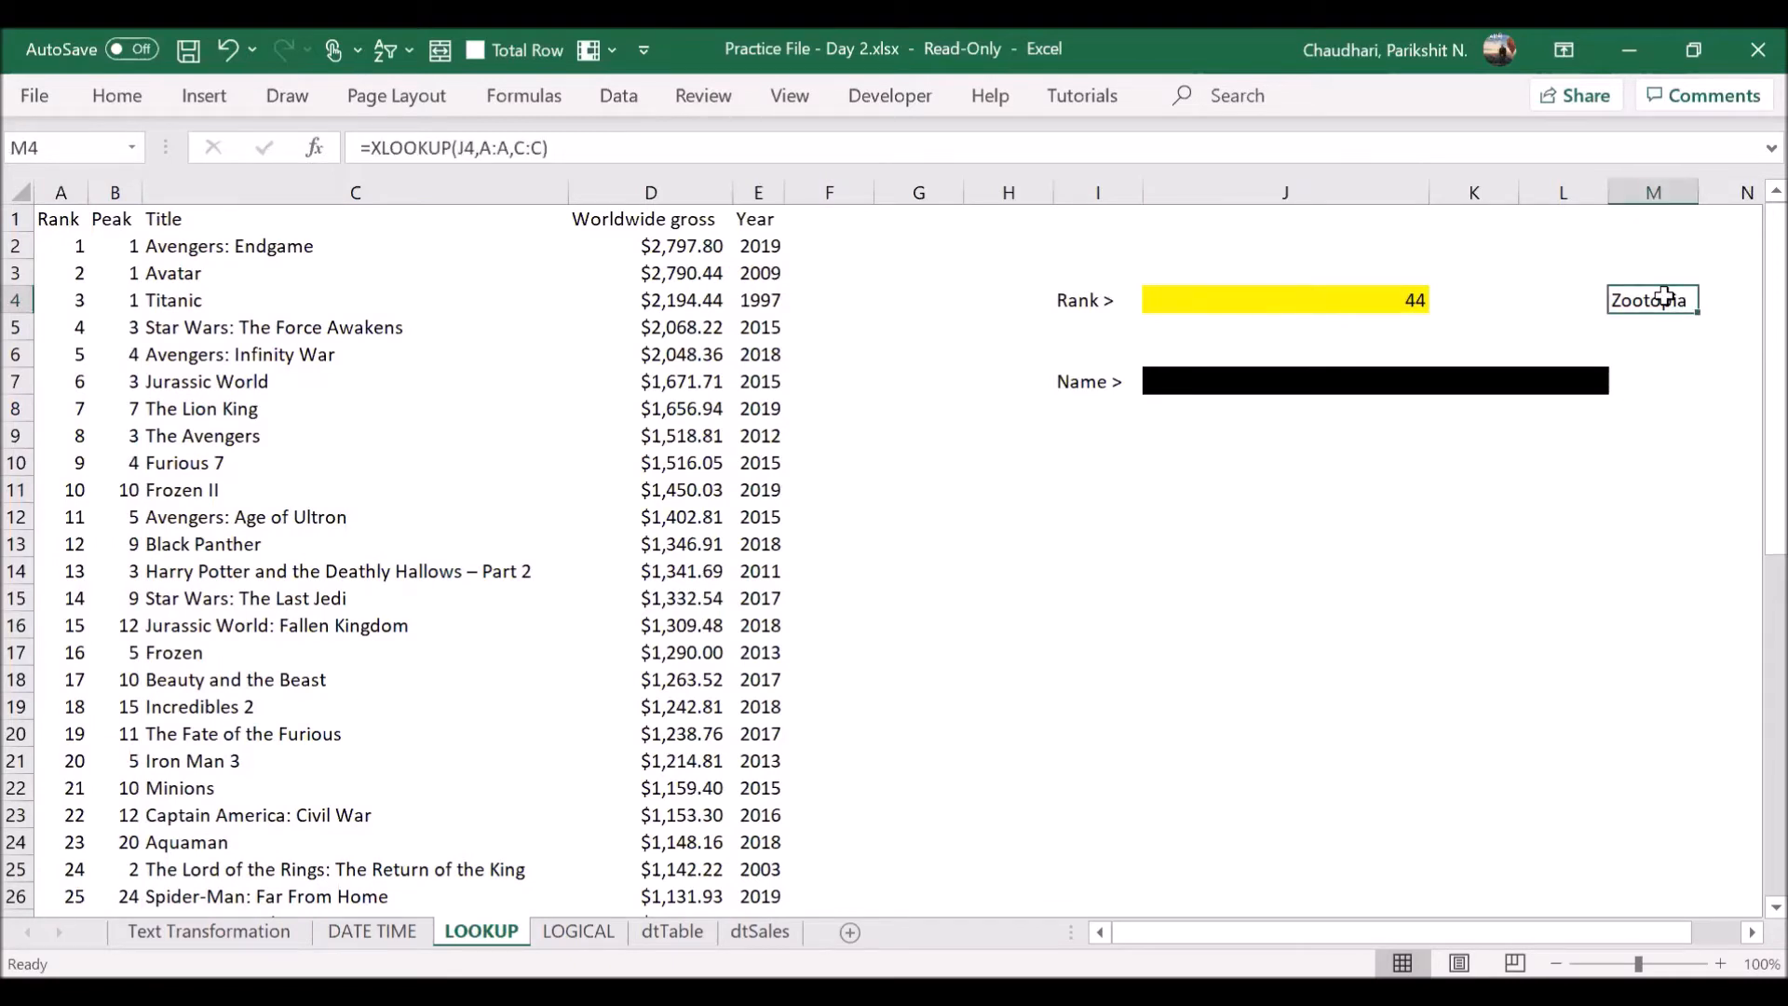
double_click(1664, 297)
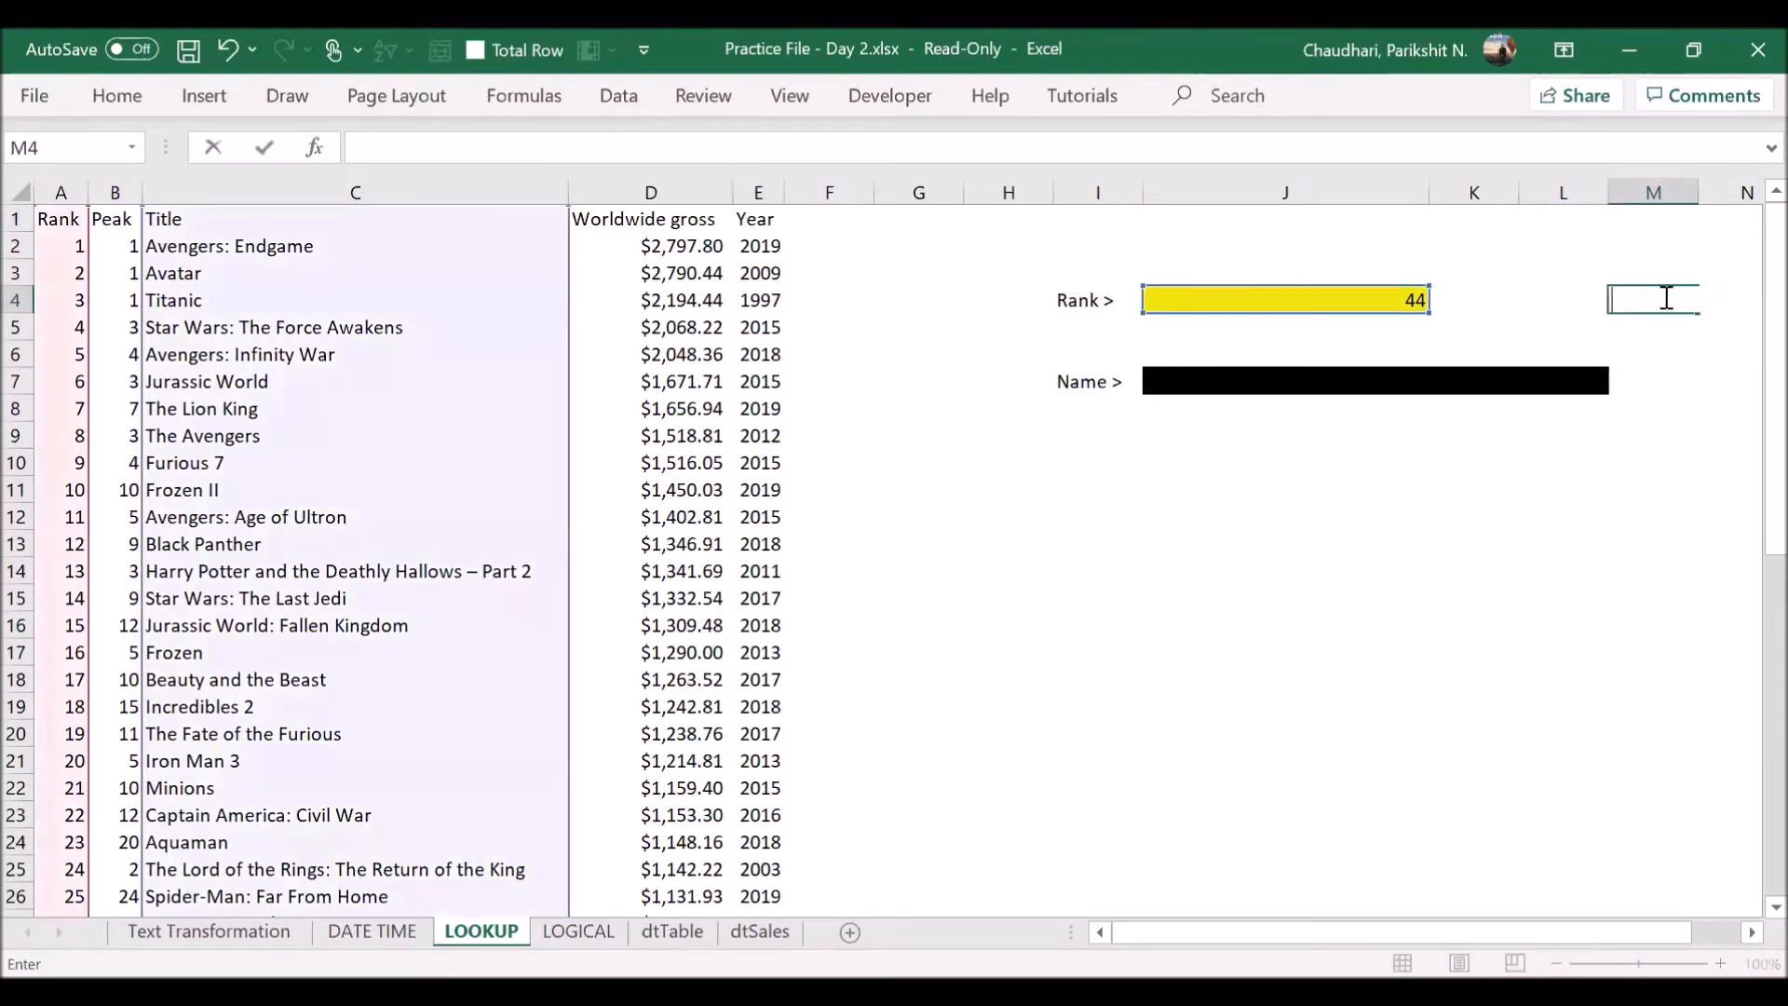
- Enter =XLOOKUP(J4,A:A,D:D) in K4 to return the worldwide gross for the rank in J4
left_click(1505, 300)
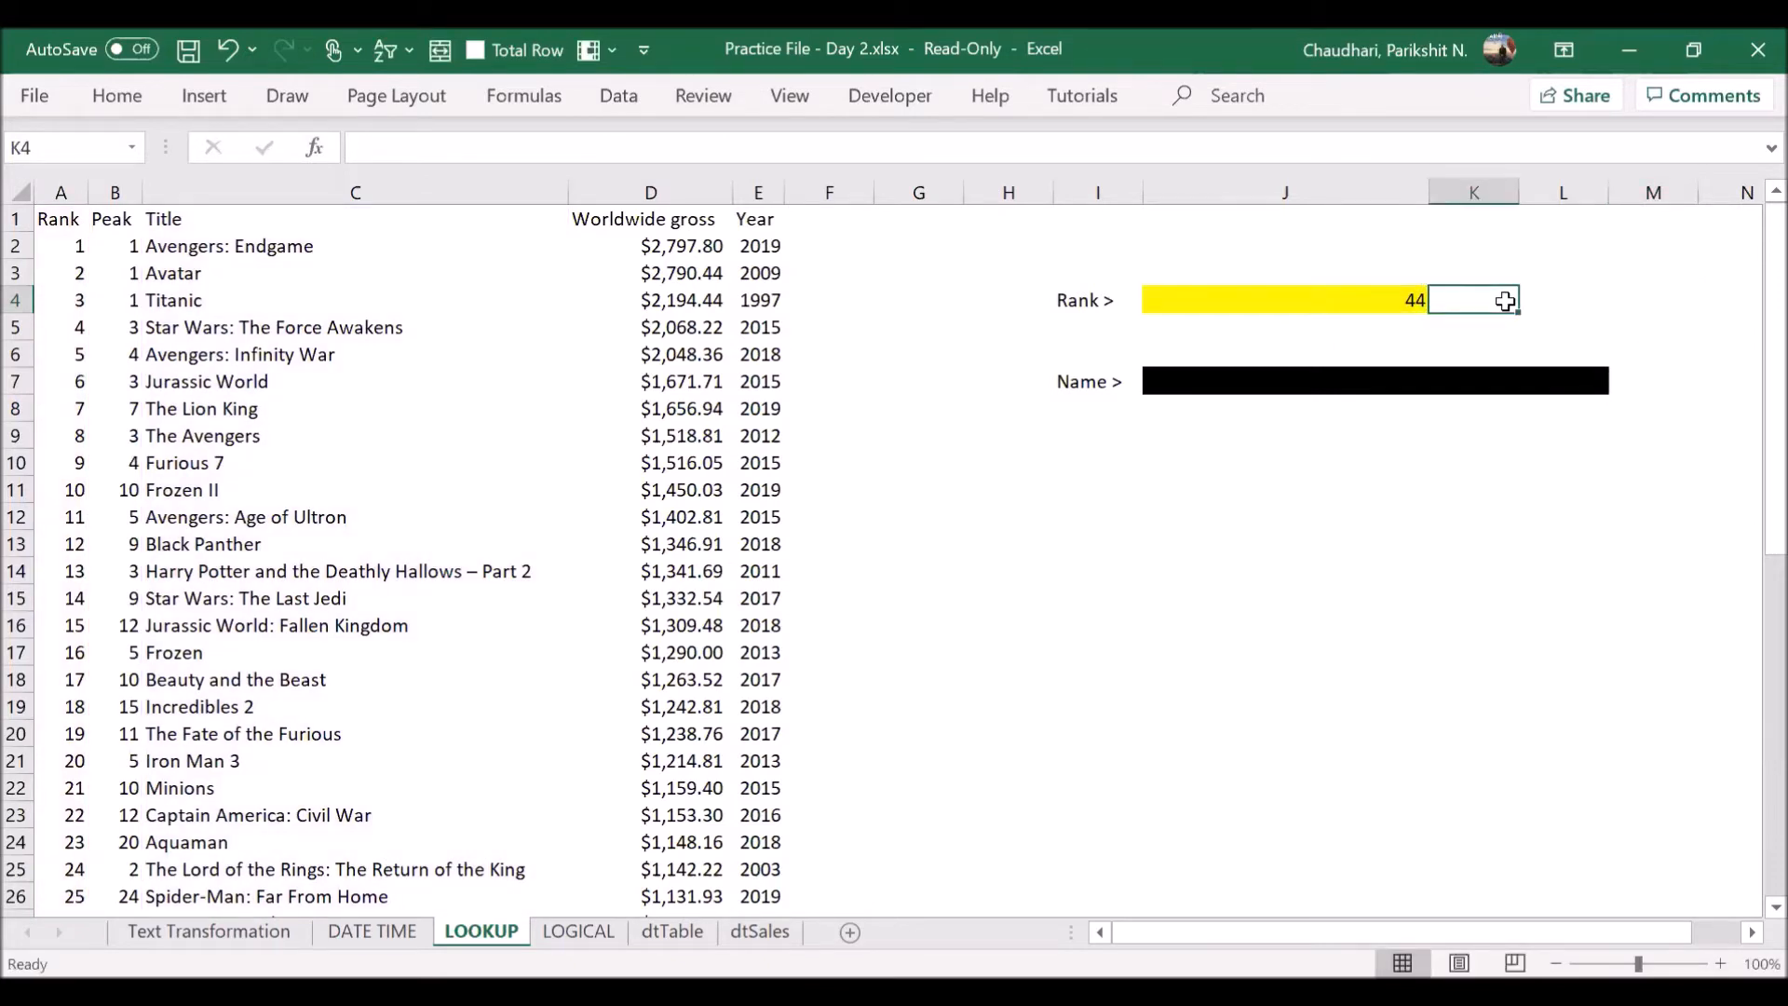
type("=")
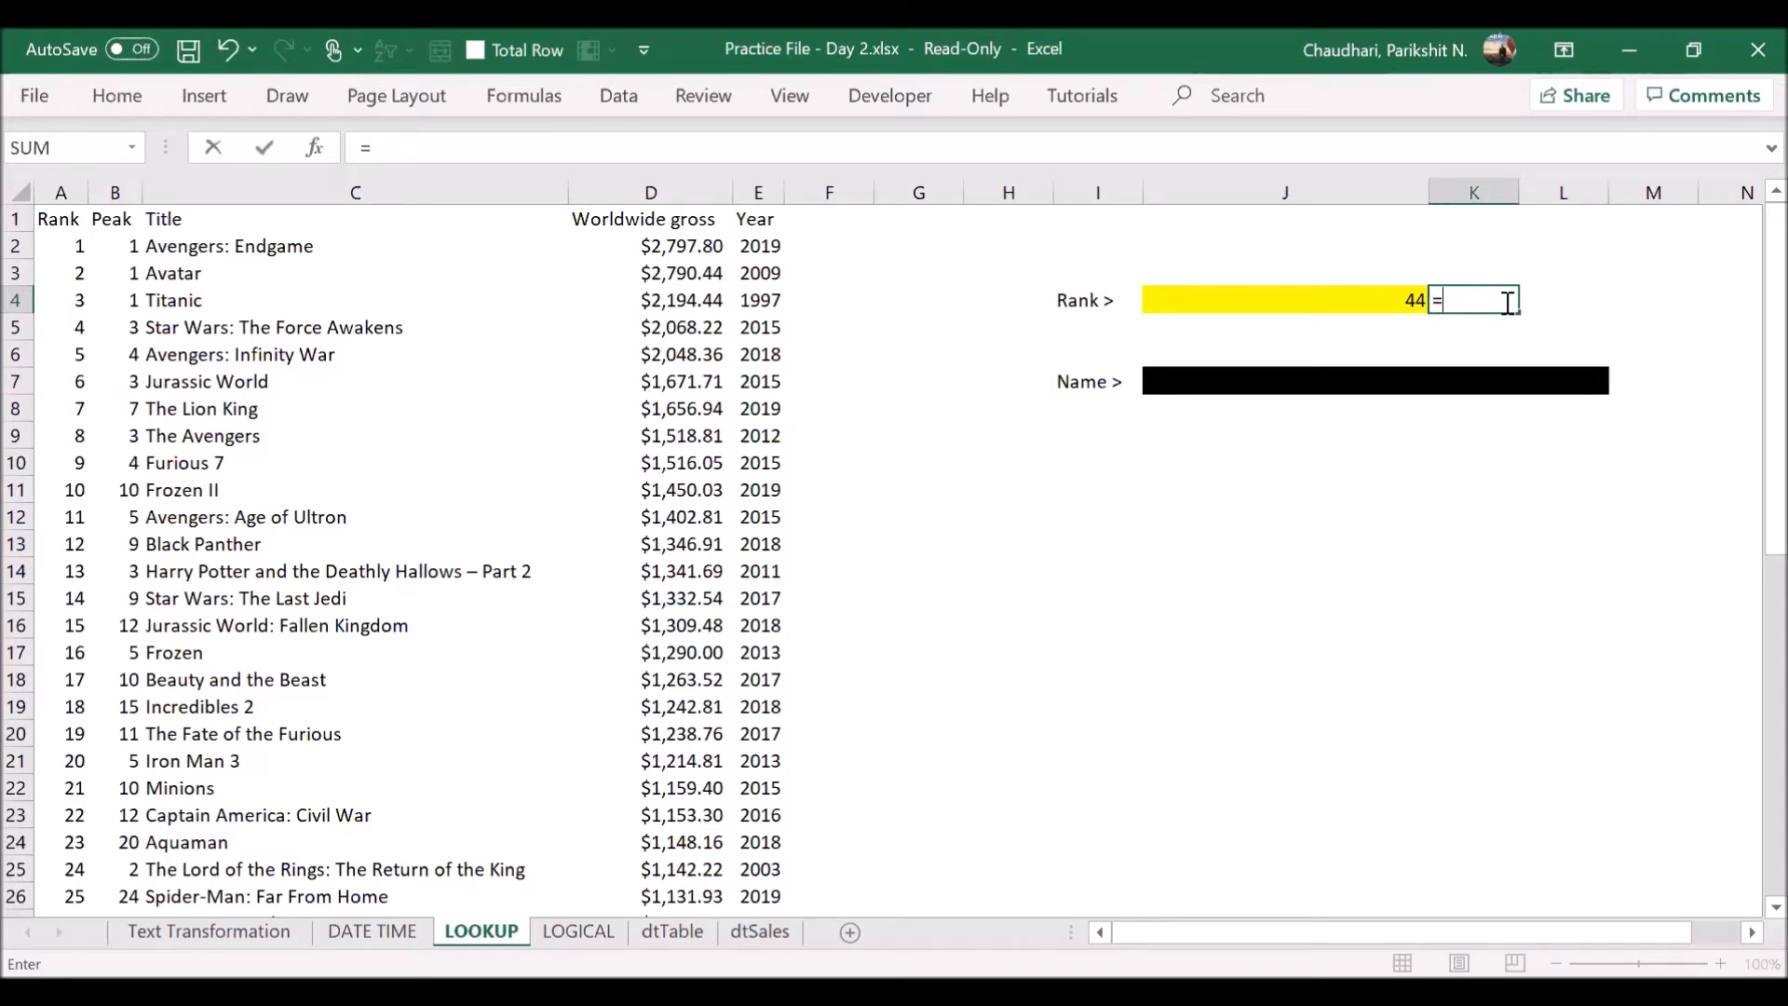
type("xl")
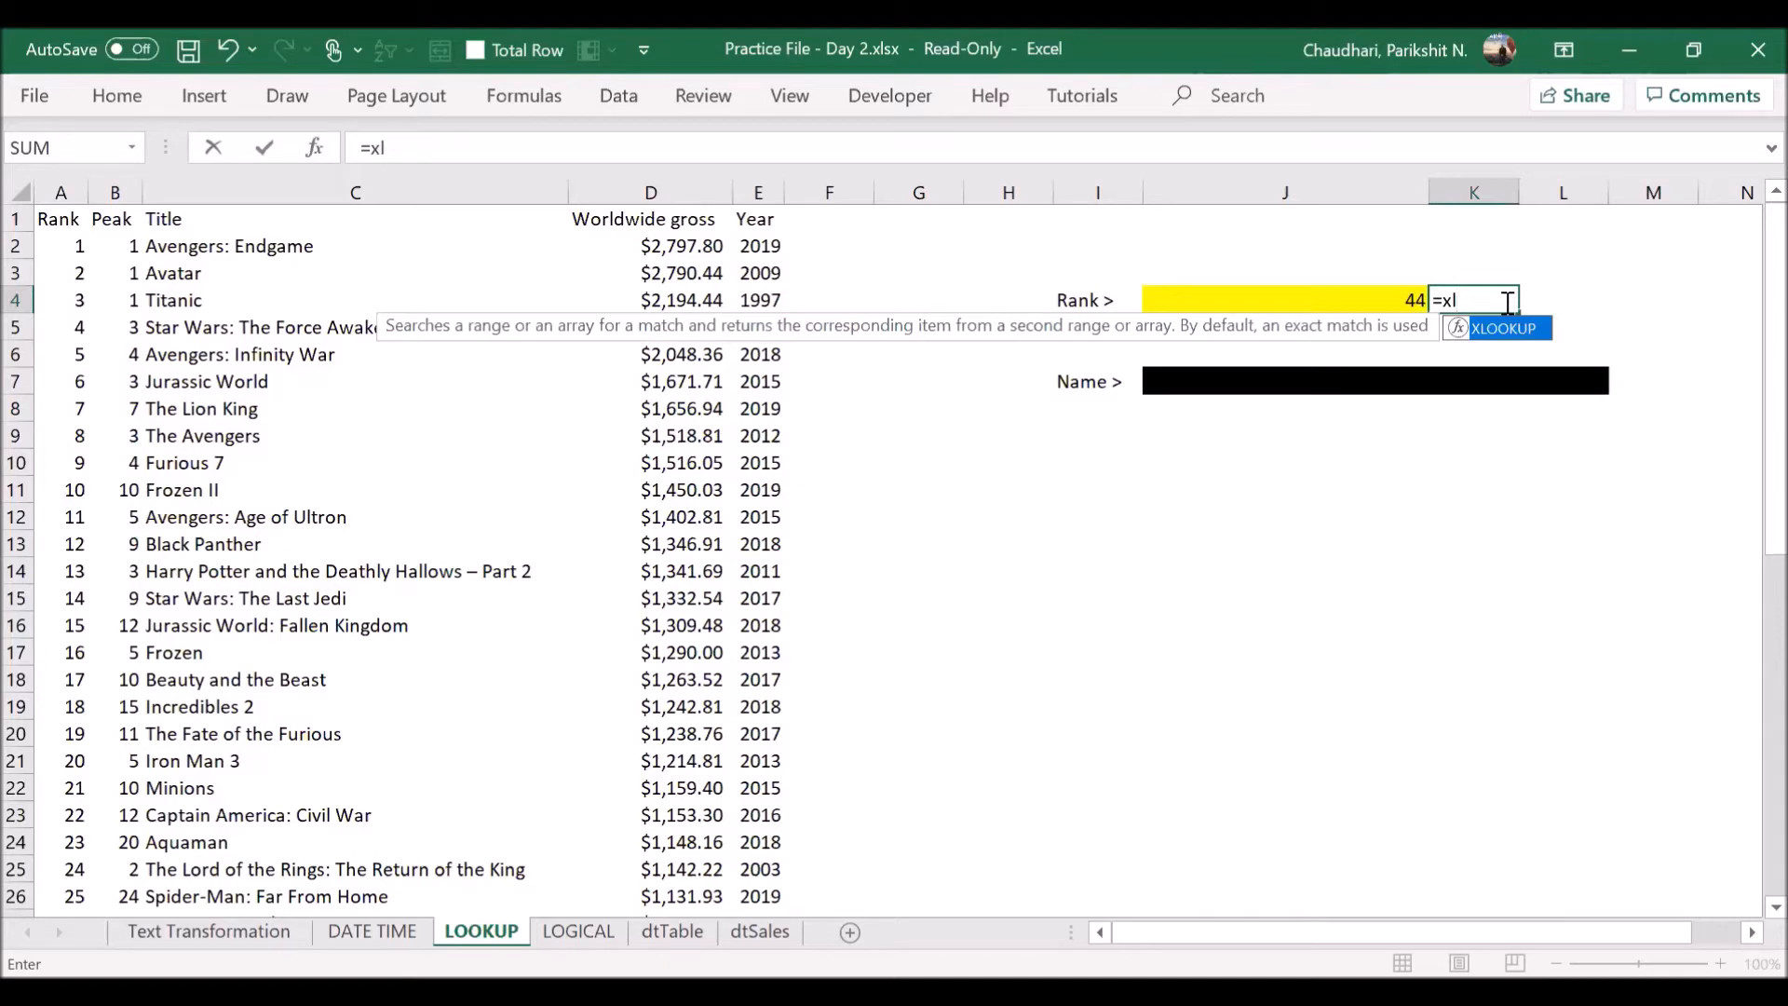
key("Tab")
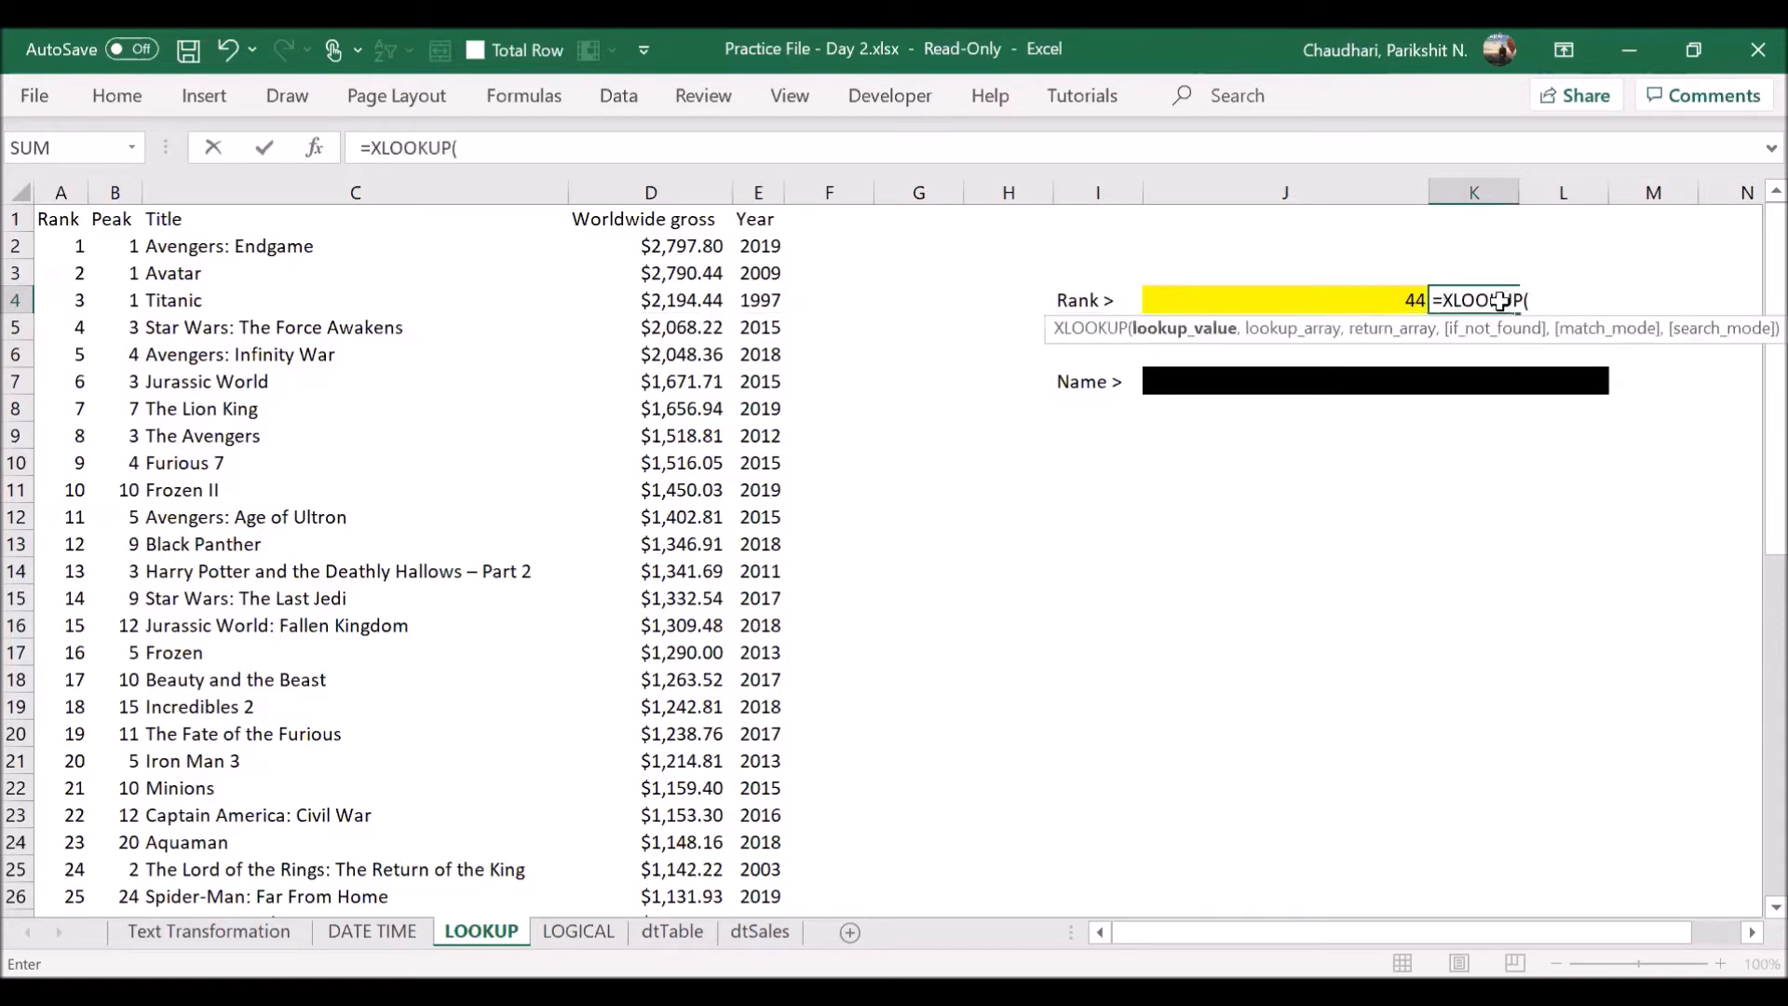
left_click(1278, 292)
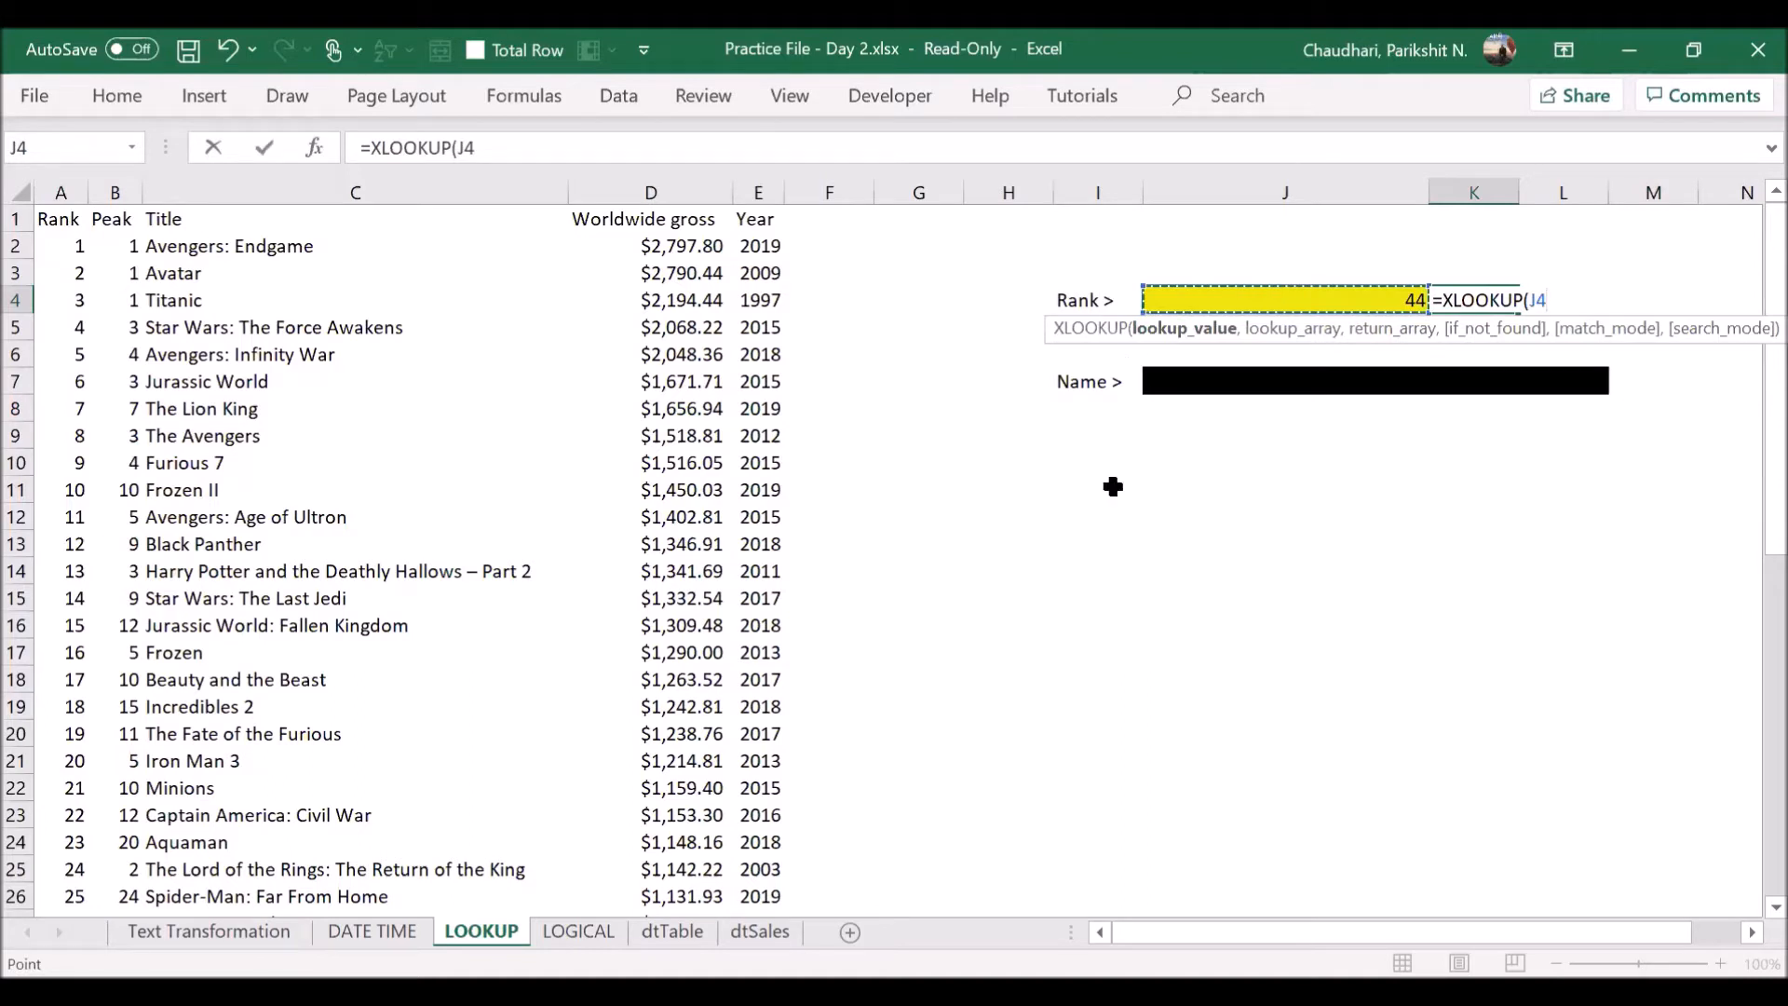
type(",")
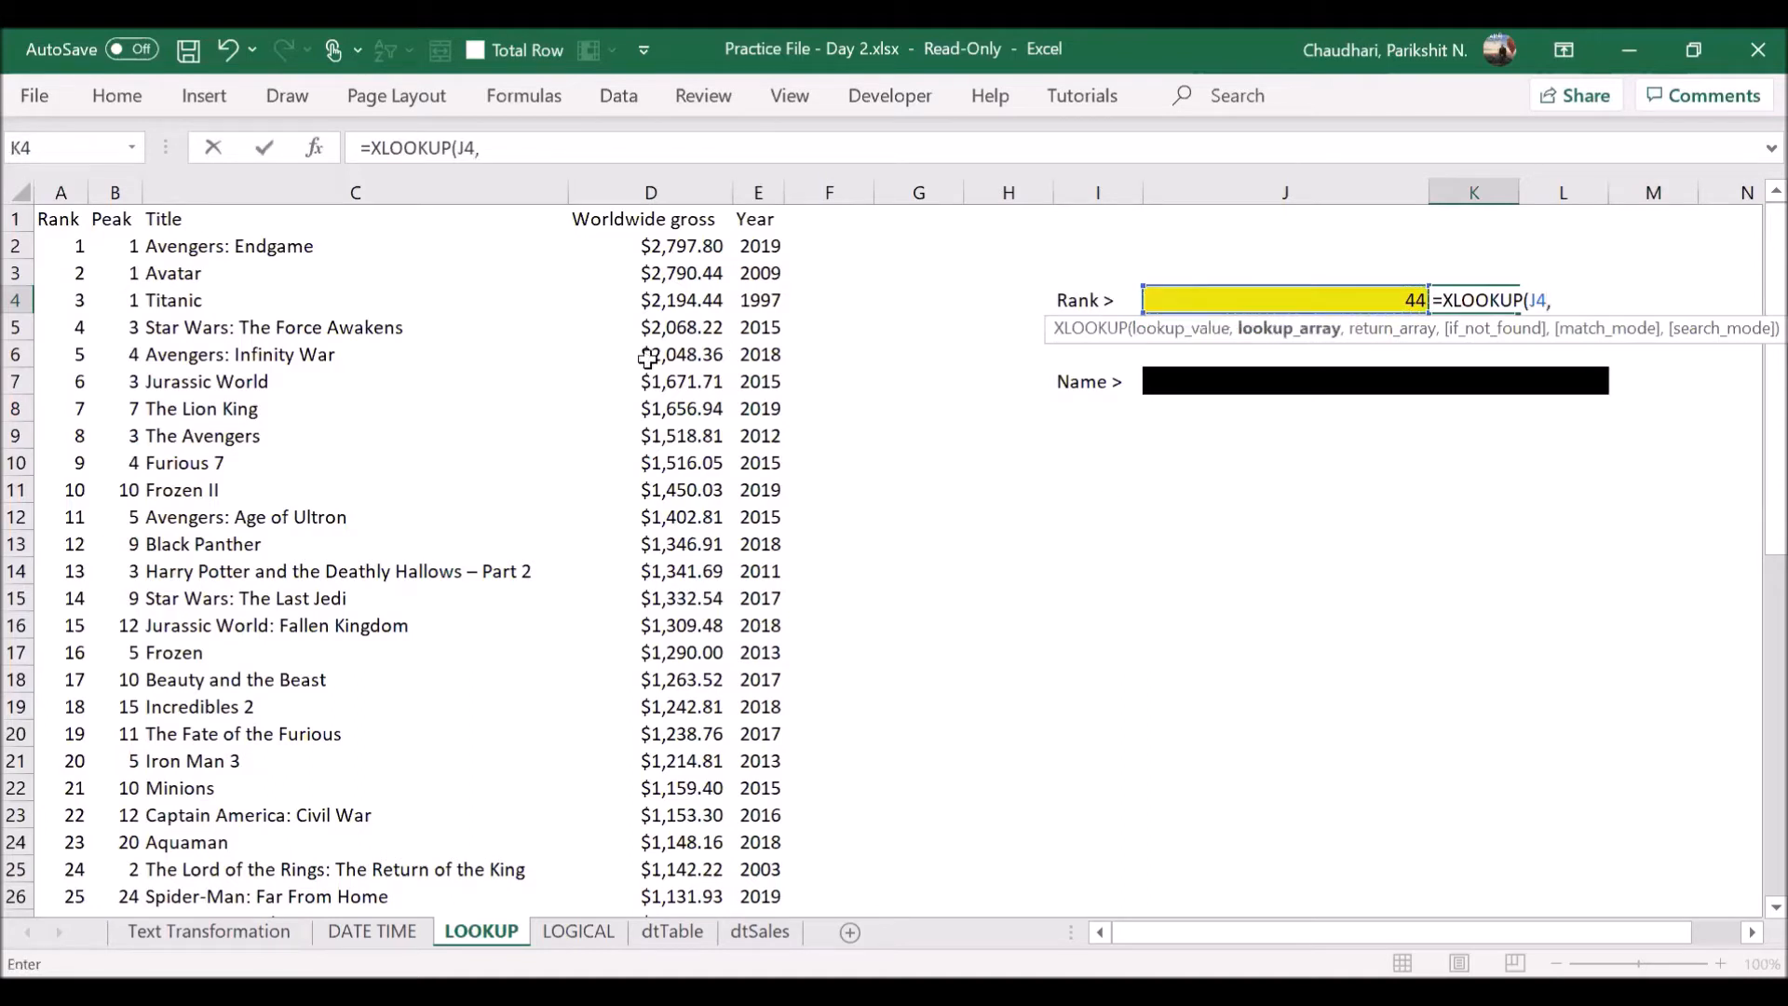
left_click(61, 197)
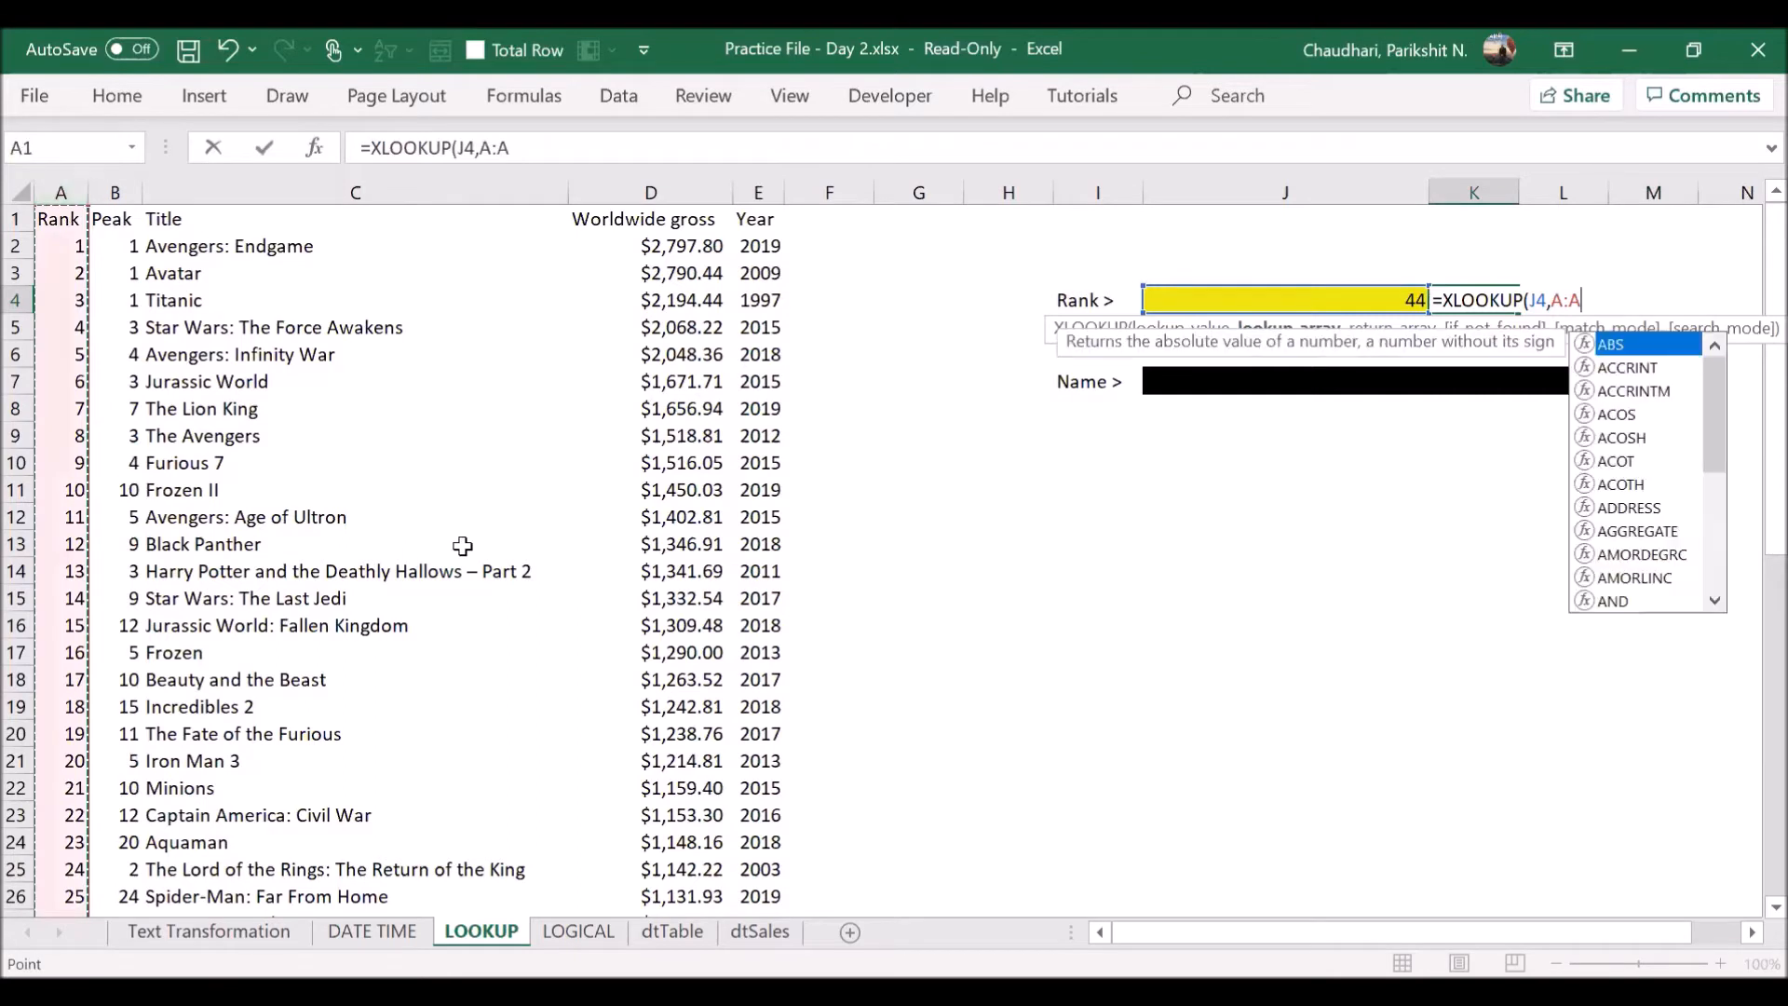
type(",")
left_click(623, 192)
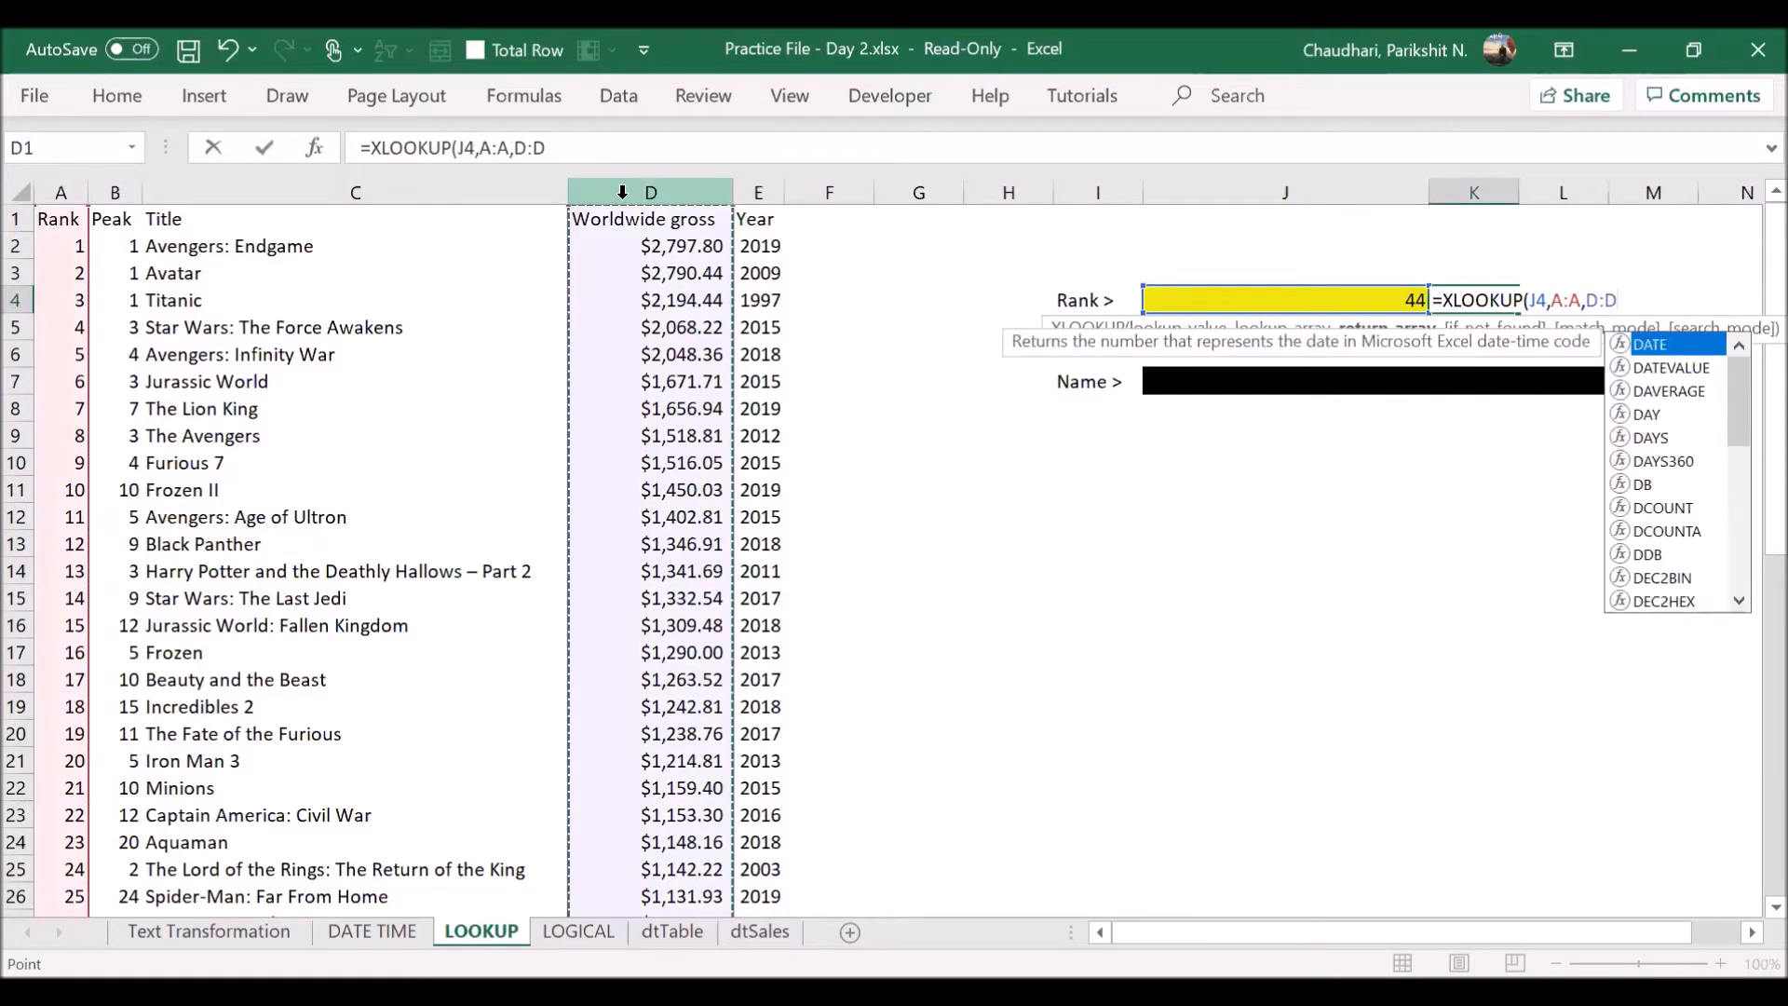
type(")")
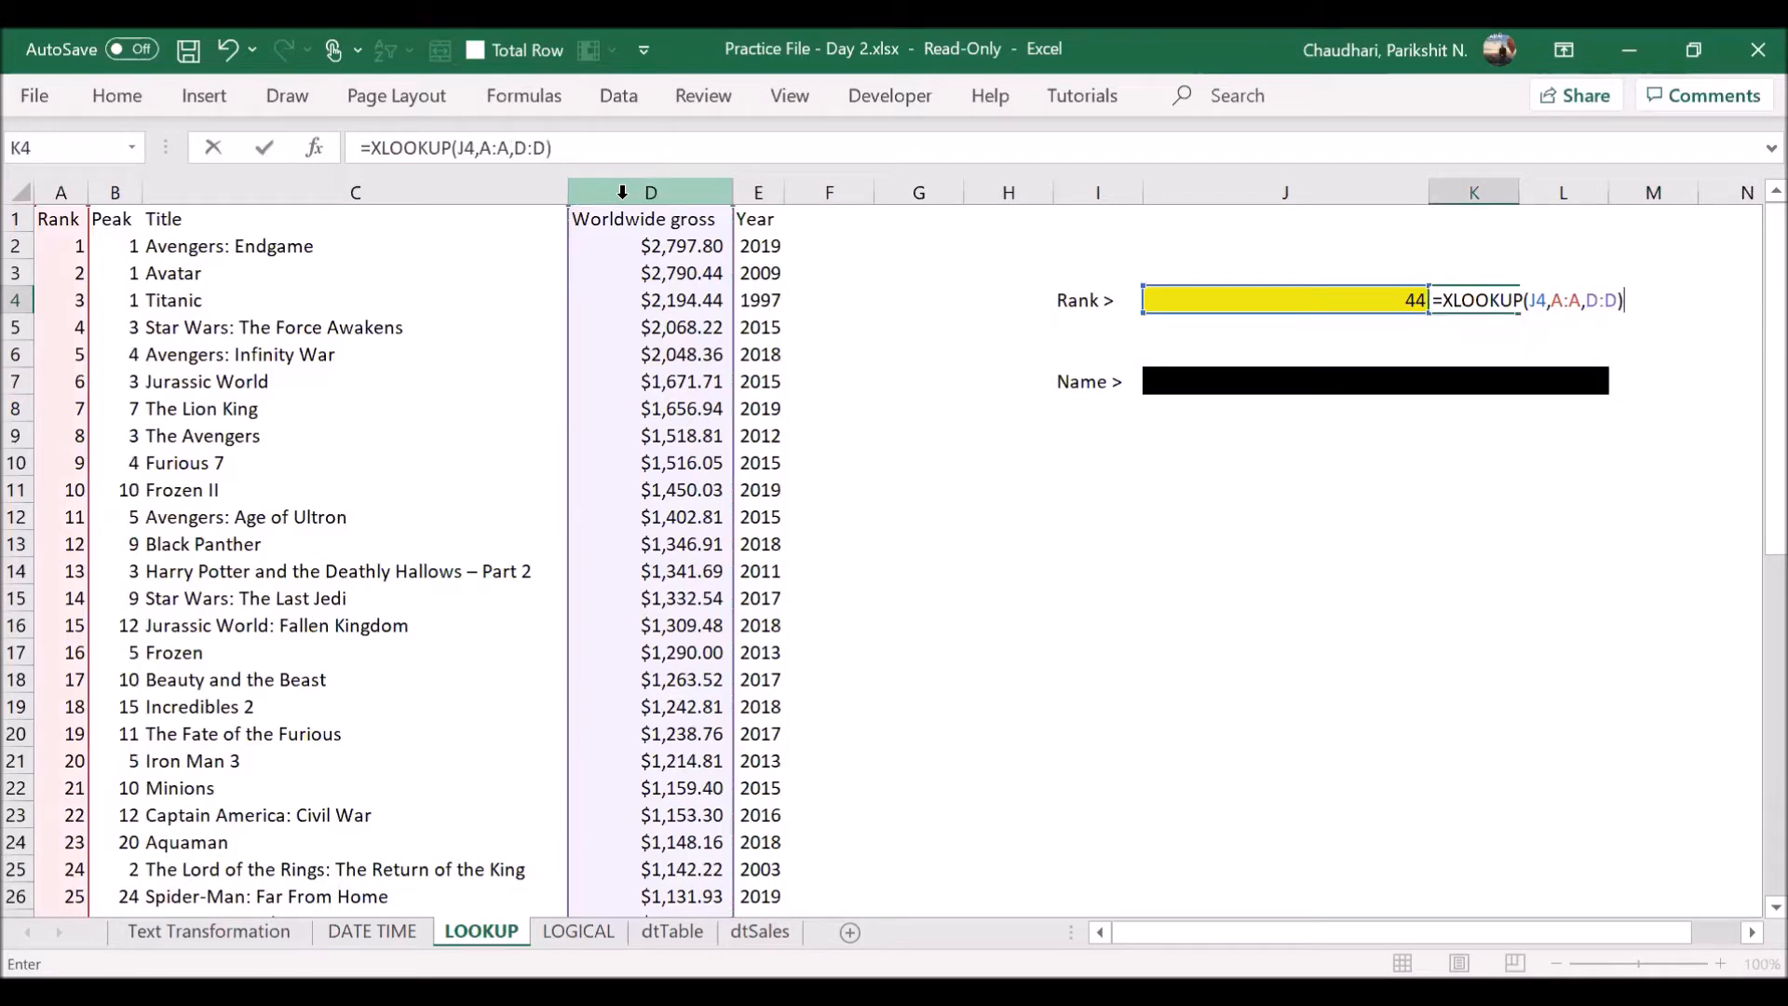
key("Return")
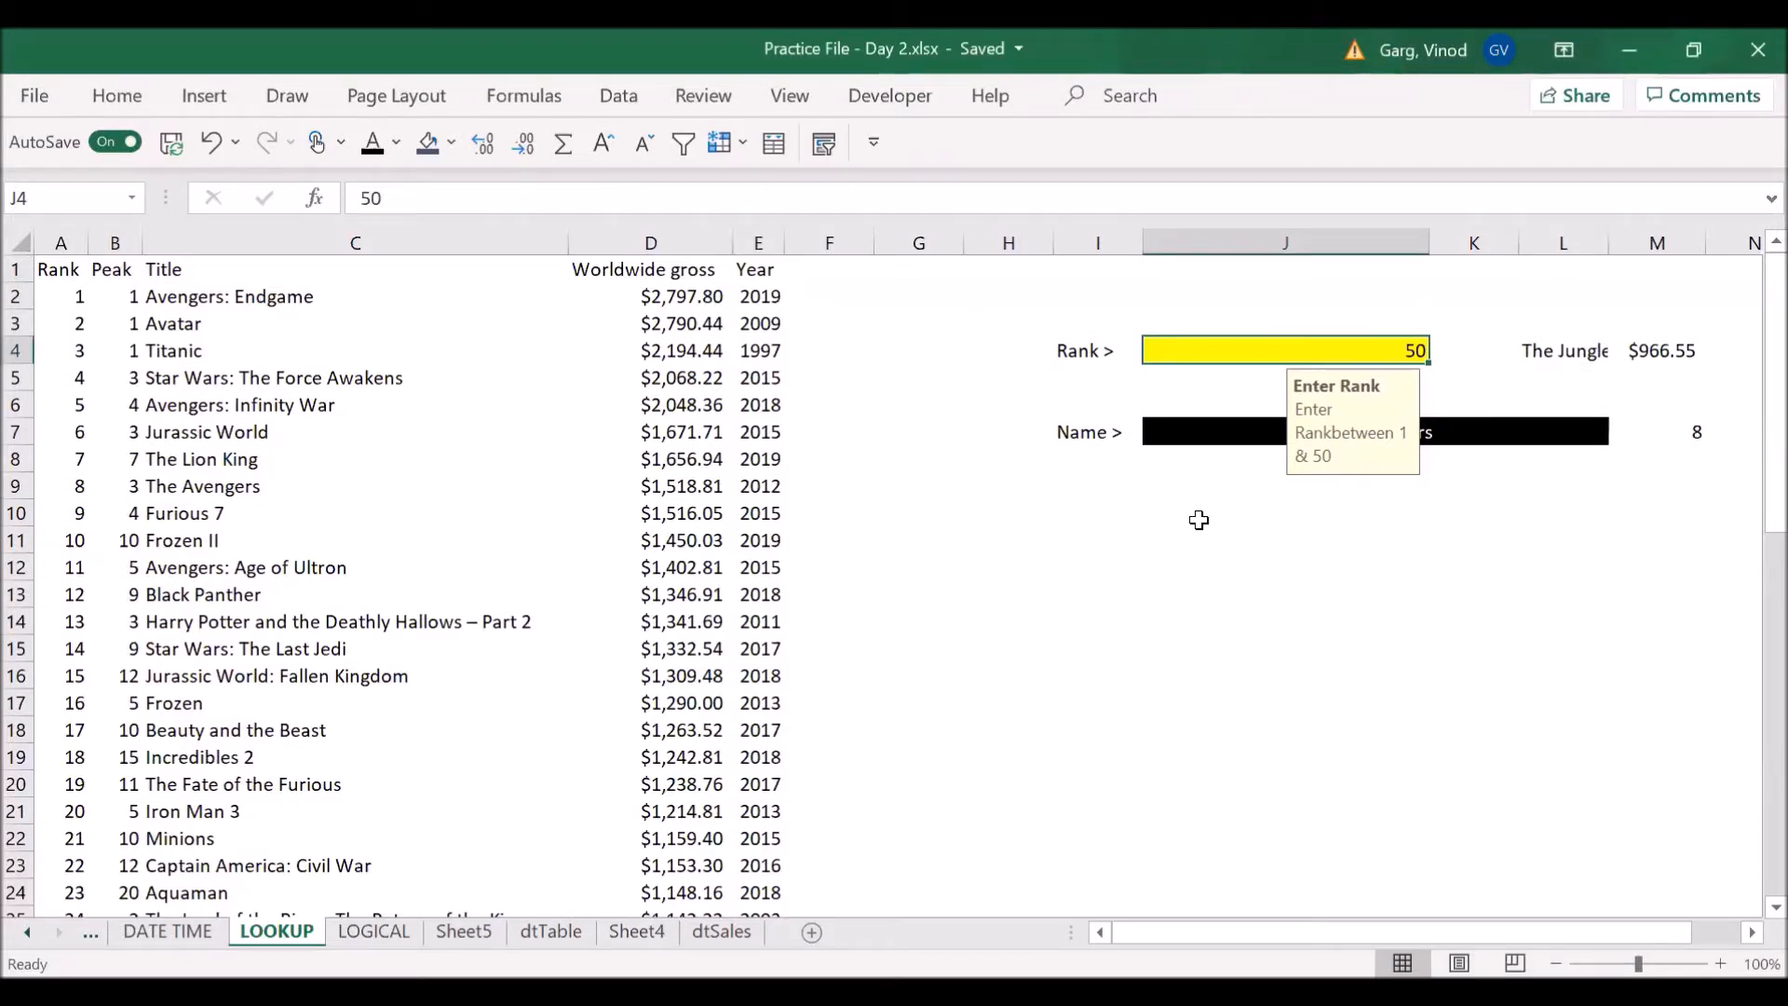
- Start a new XLOOKUP formula in M7, beside the film name in J7, replacing the existing one
key("Up")
key("Up")
key("Up")
key("Down")
key("Down")
key("Down")
key("Down")
key("Down")
key("Down")
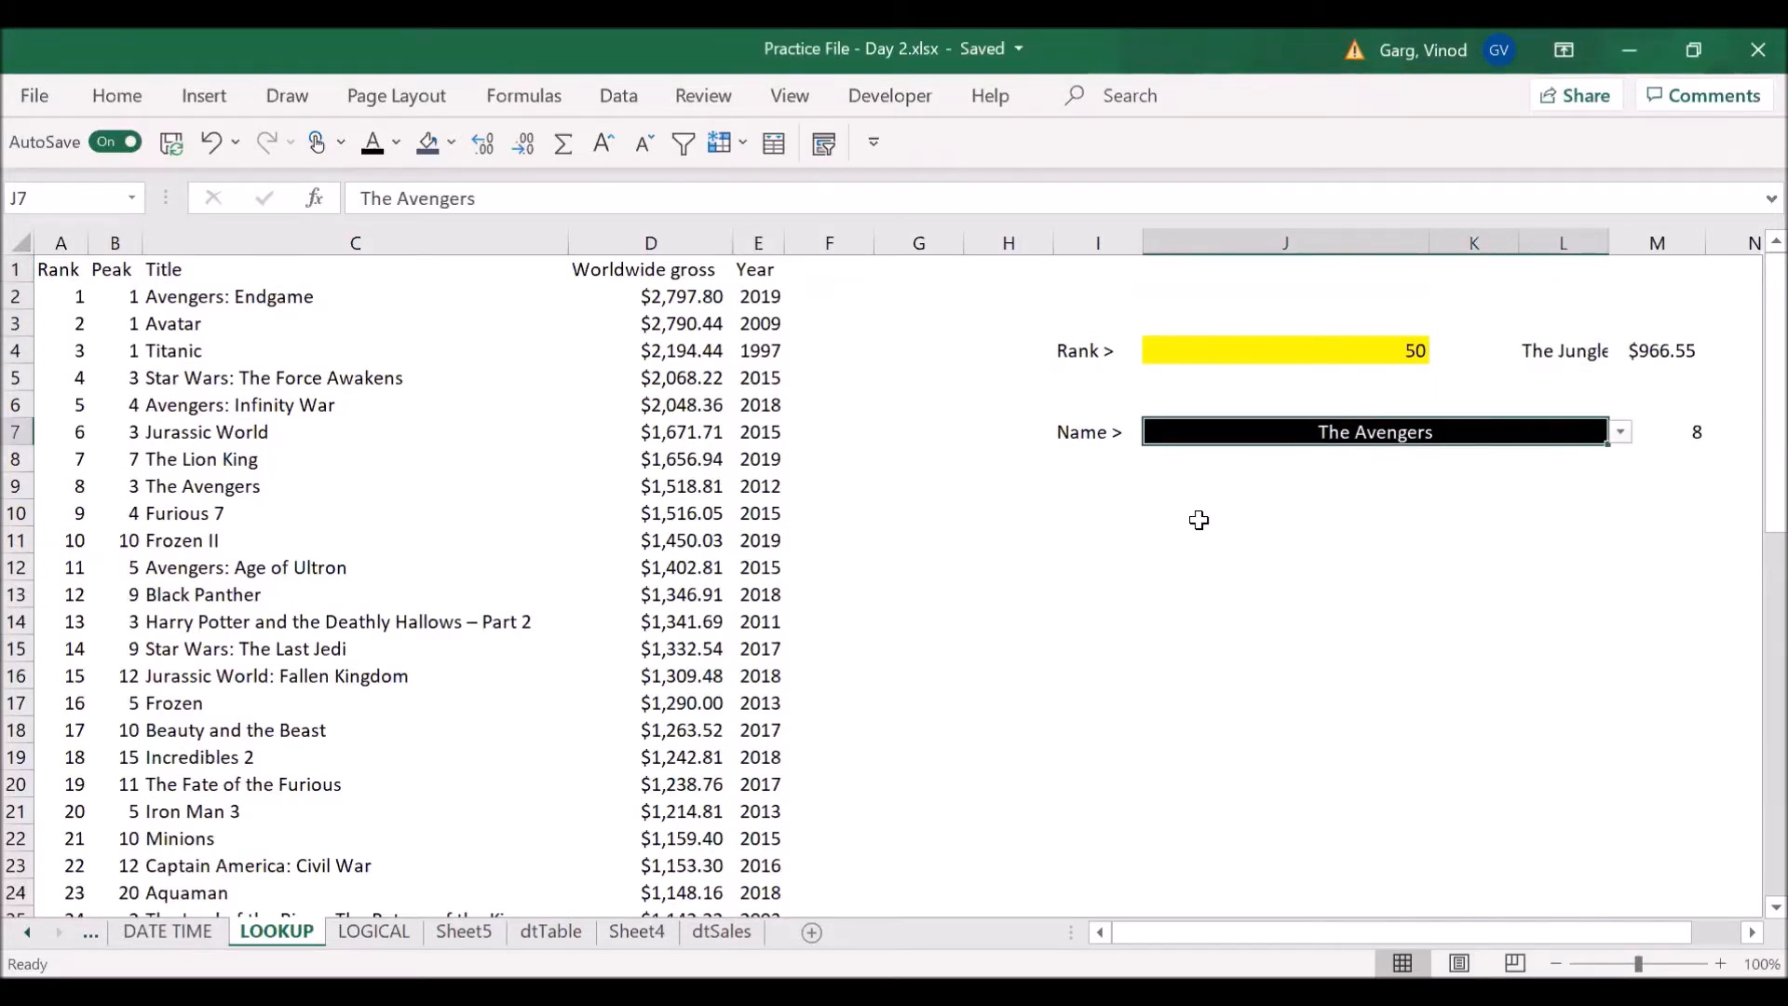
key("Right")
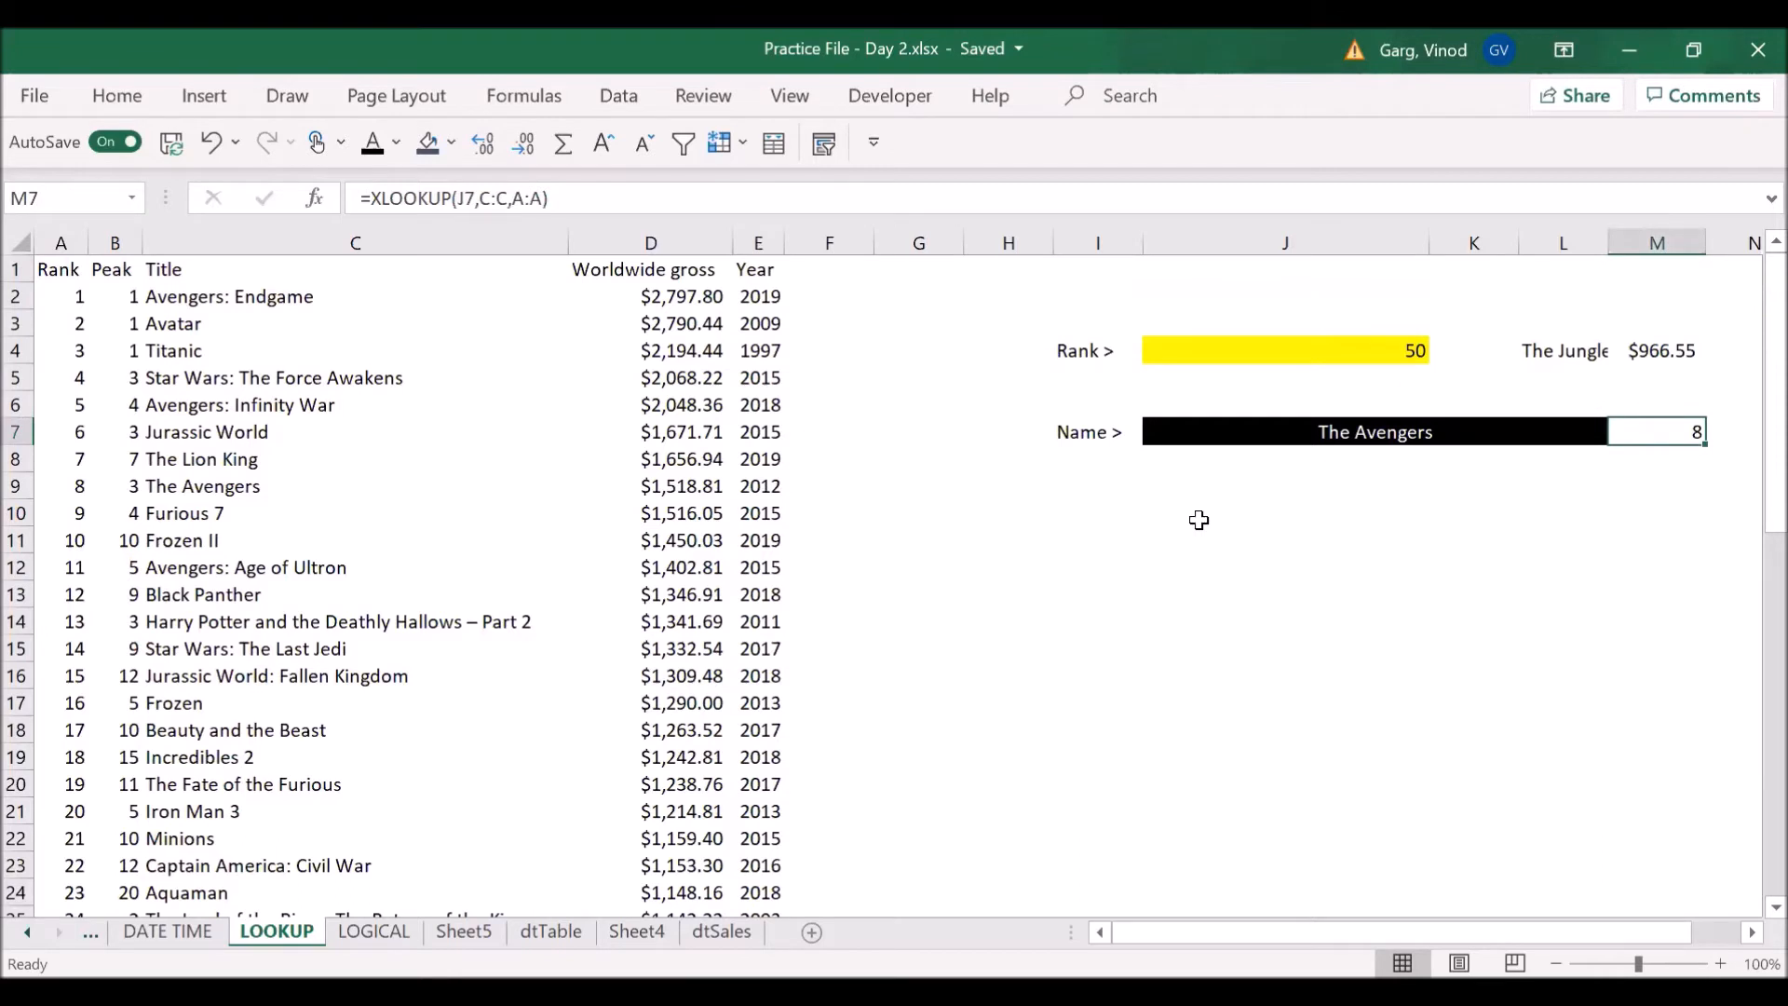
type("=")
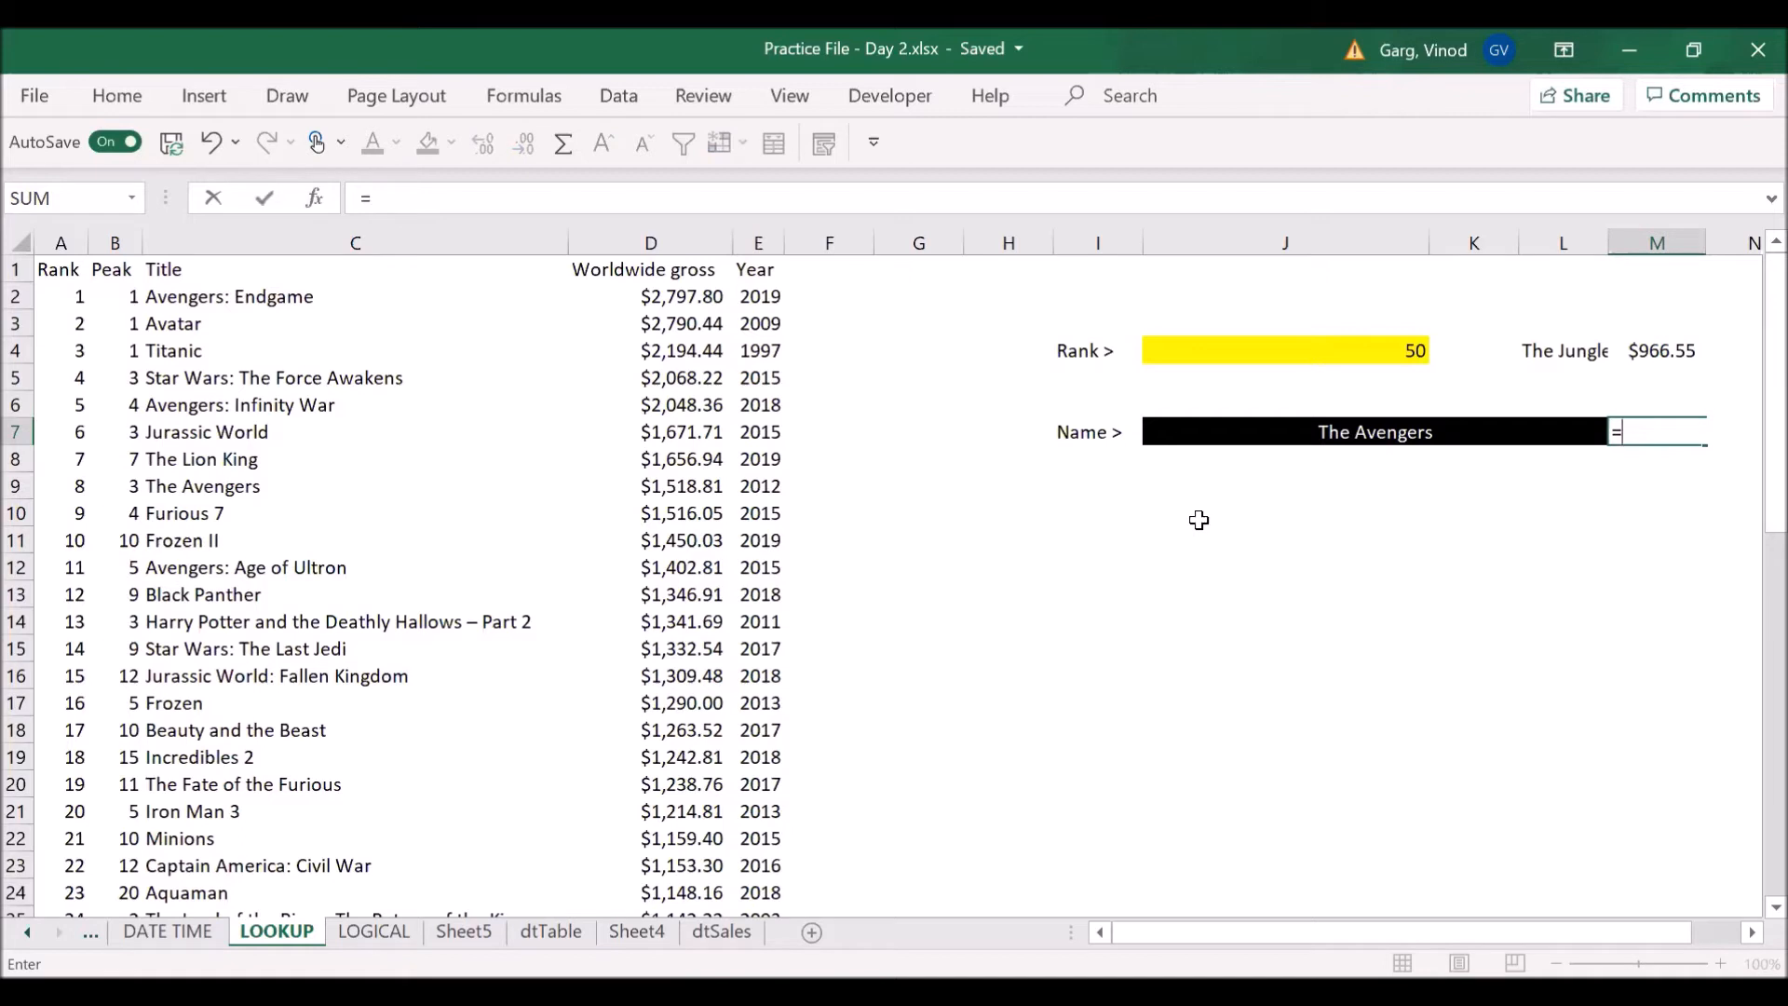
type("xlookup")
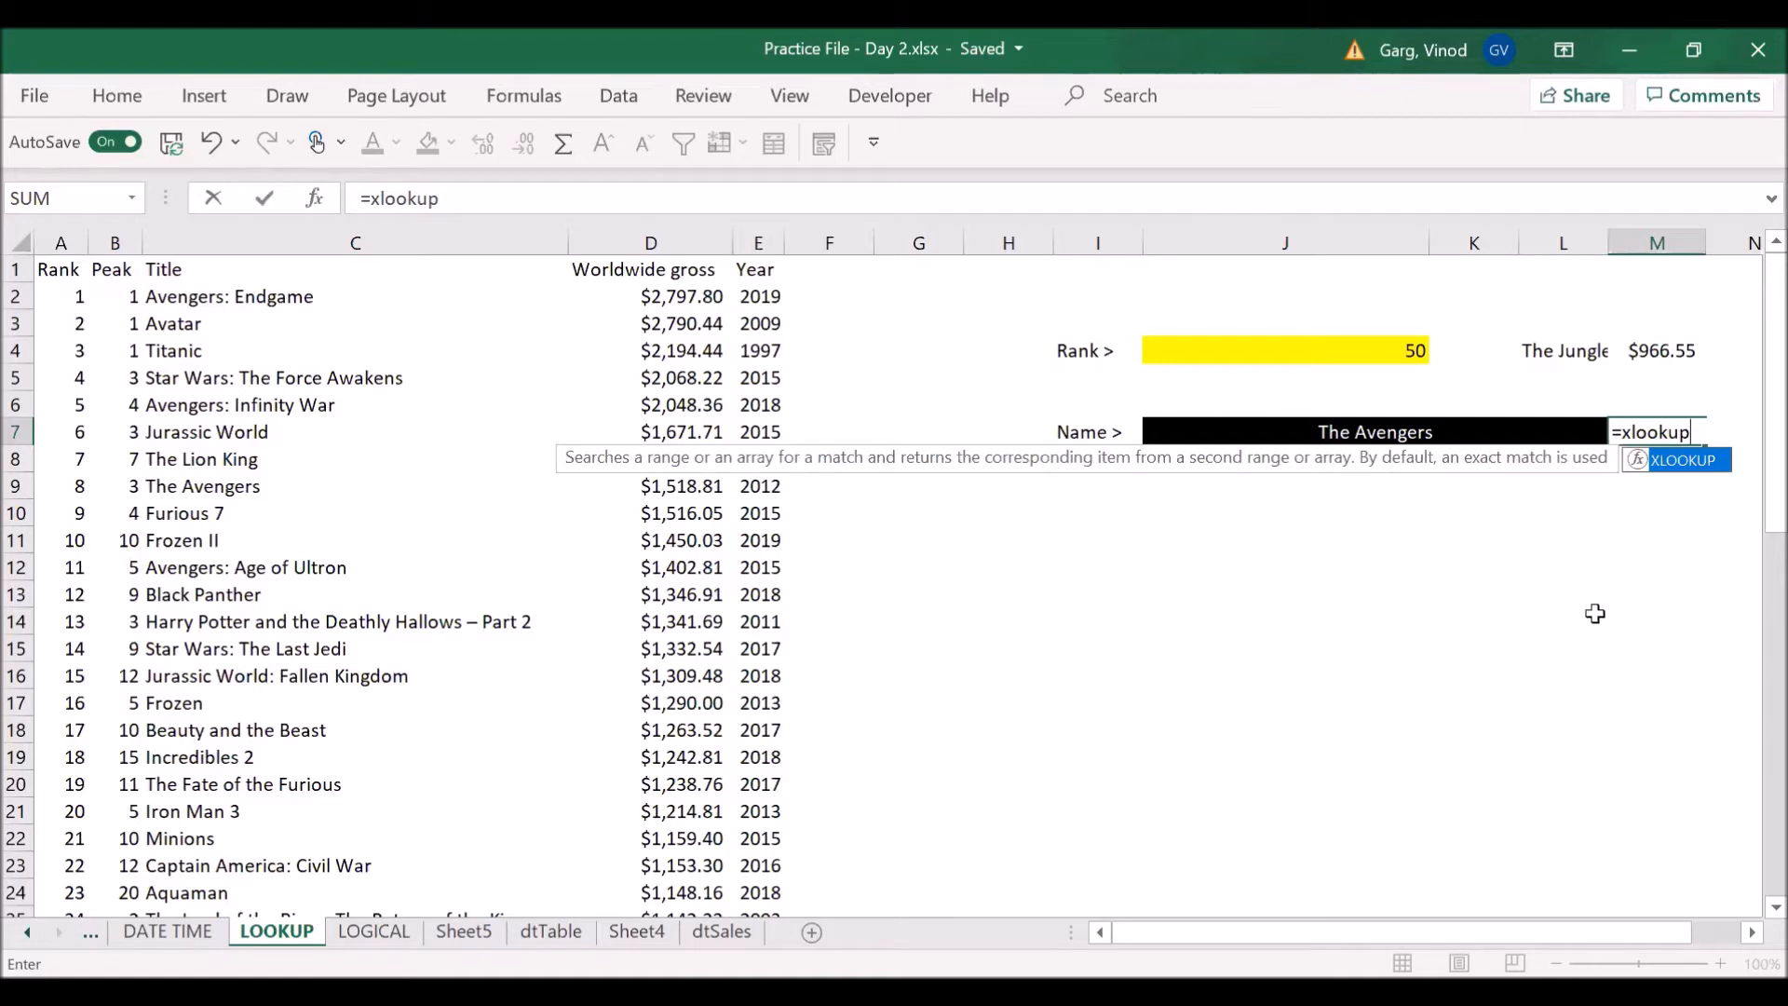
key("Escape")
left_click(284, 593)
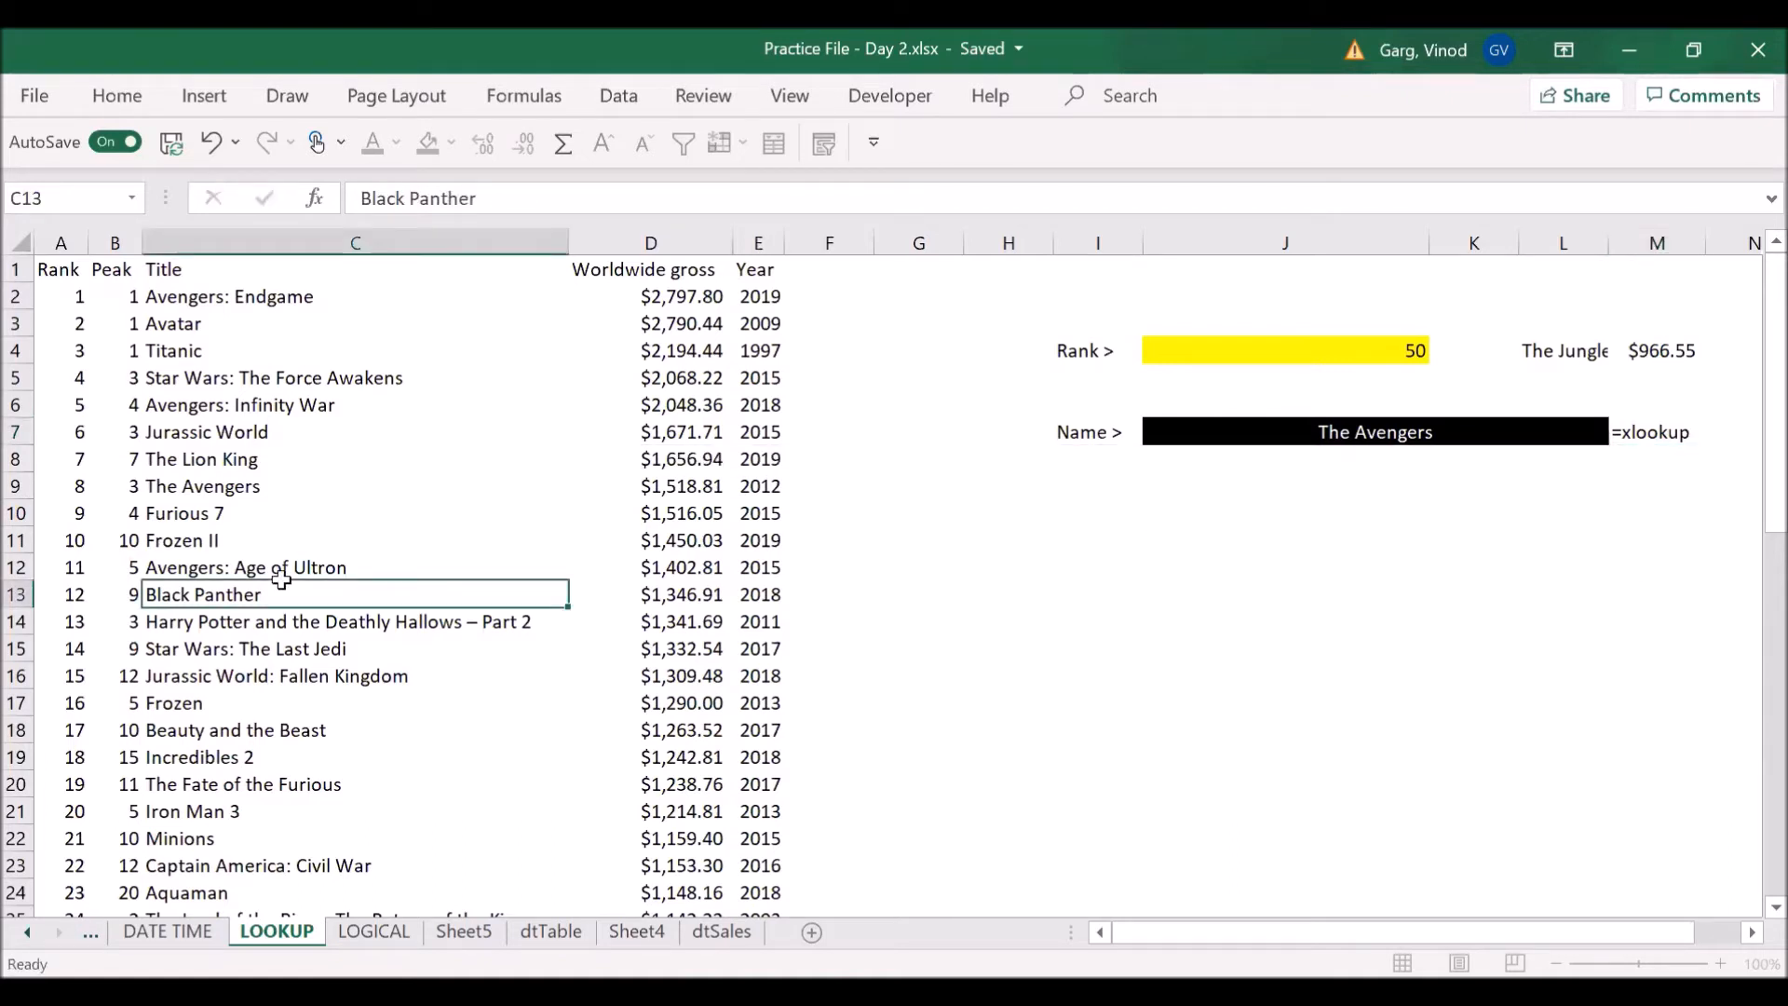
- Convert the film list in A1:E51 into a table with headers
key("ctrl+t")
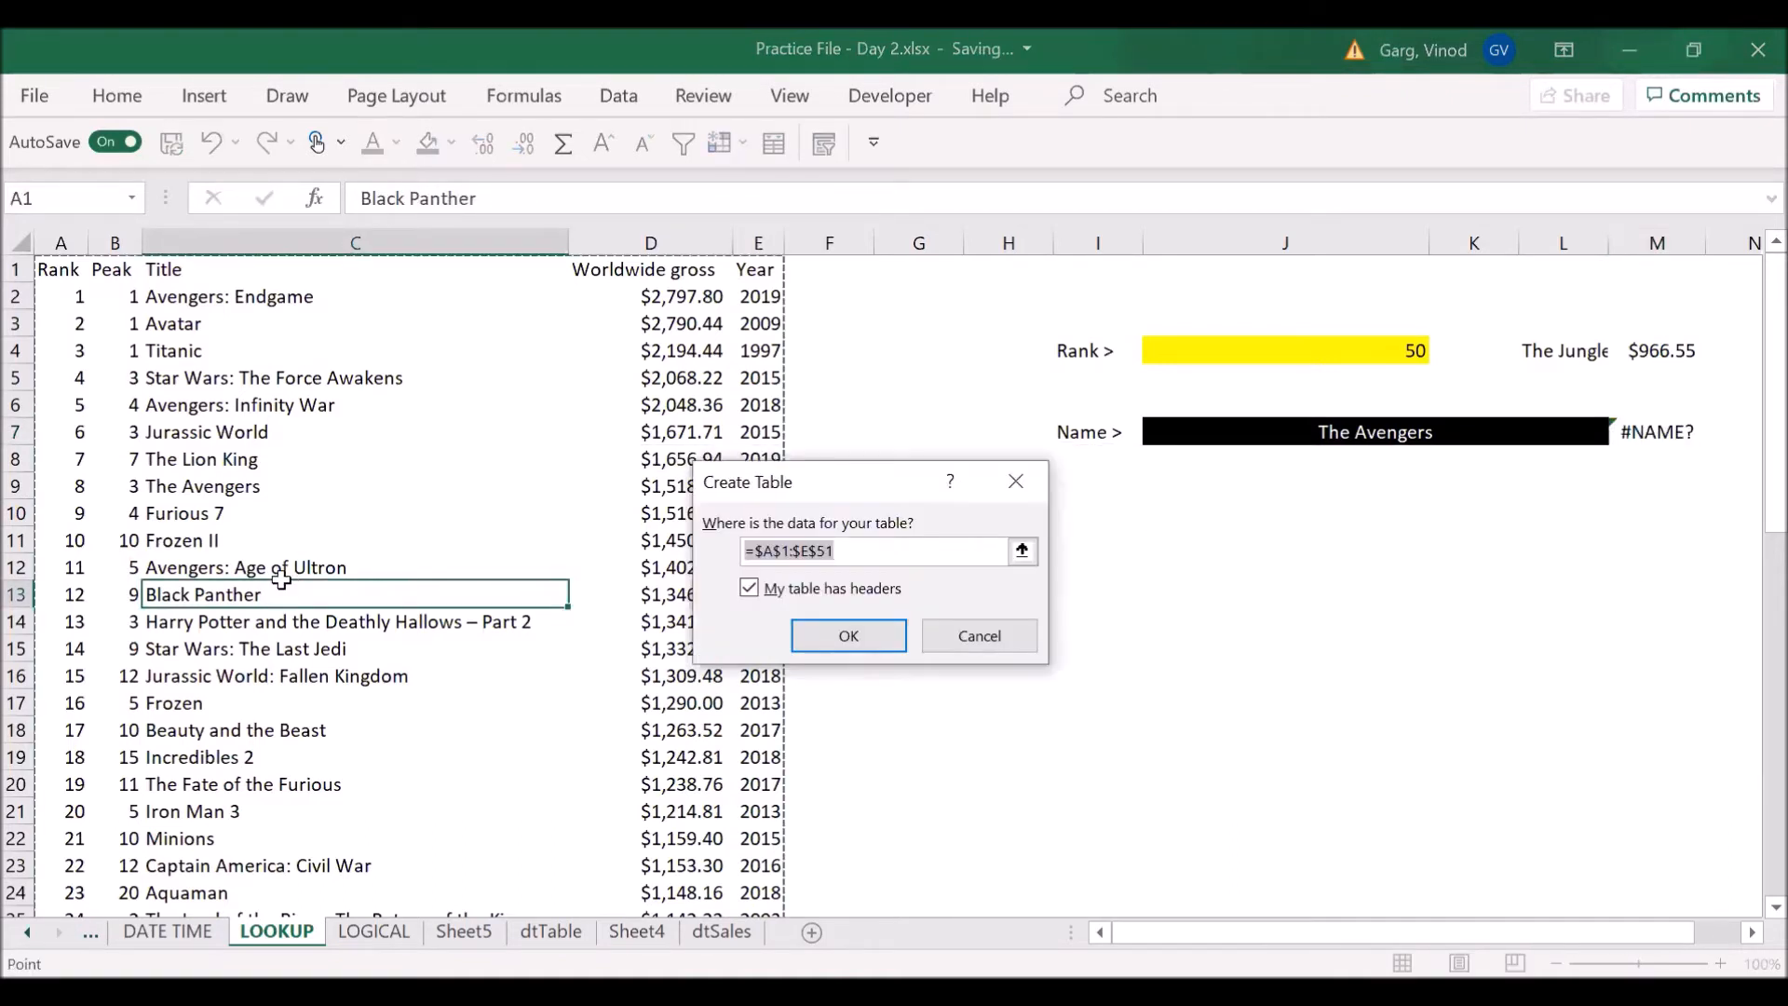
key("Escape")
left_click(217, 349)
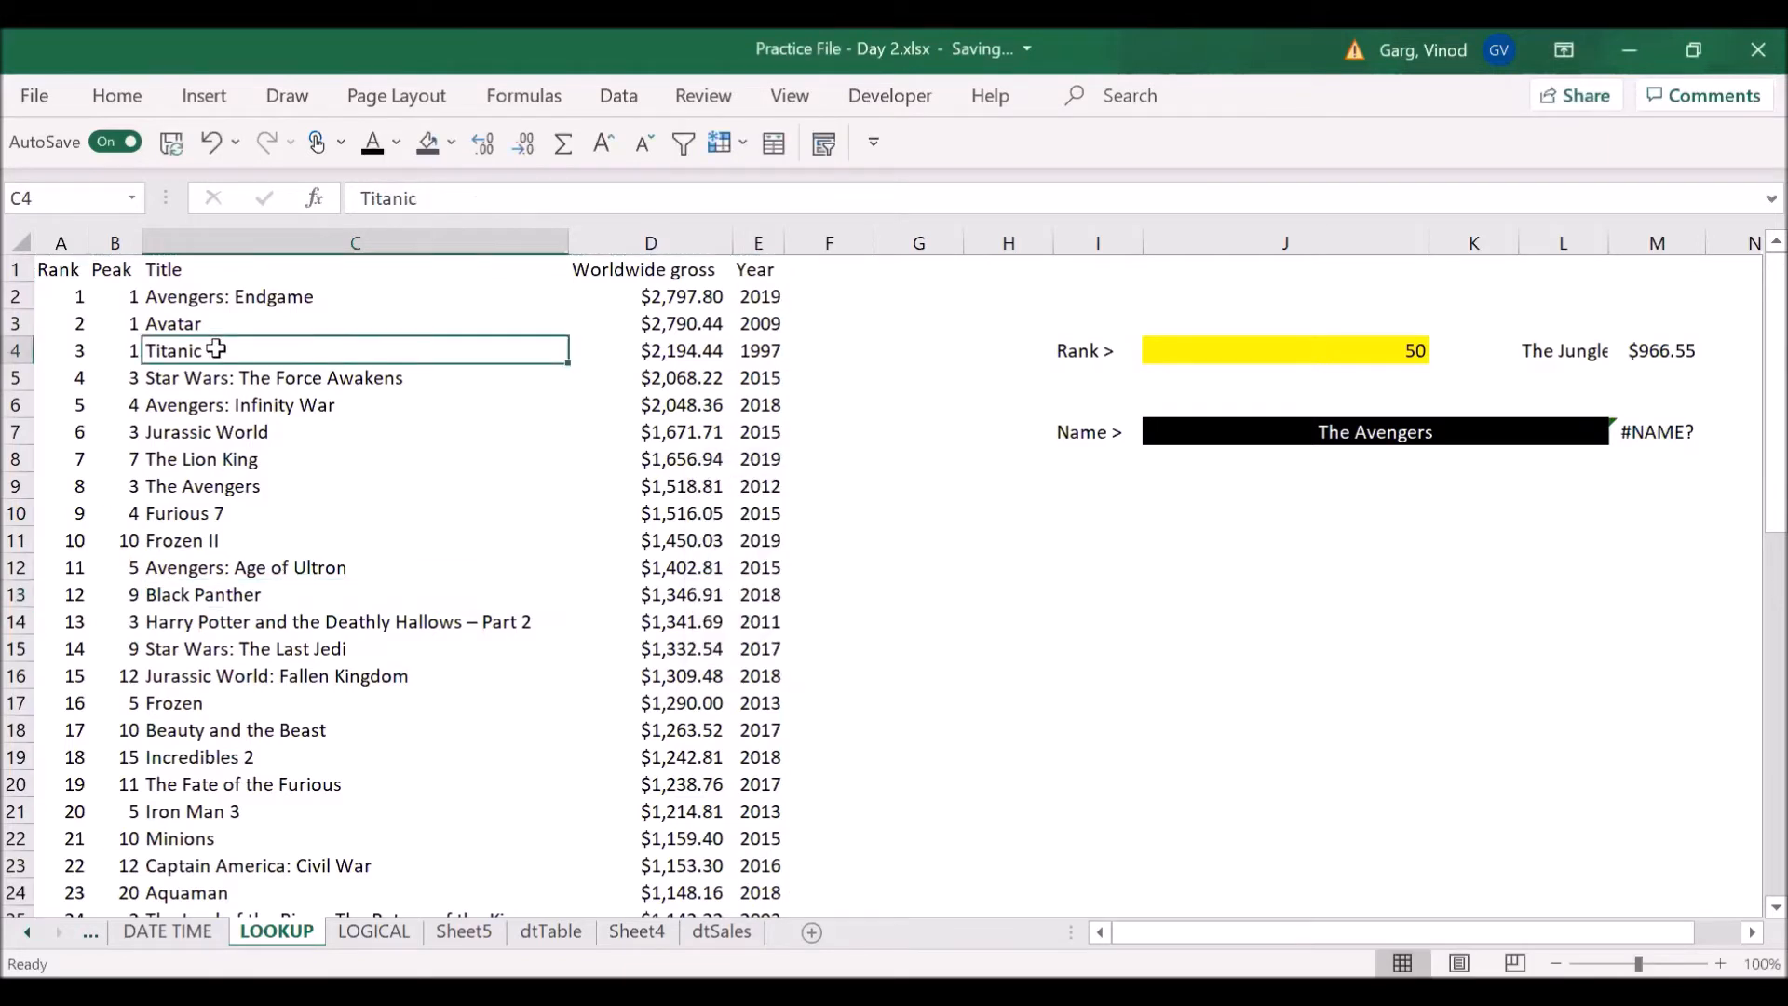
key("ctrl+t")
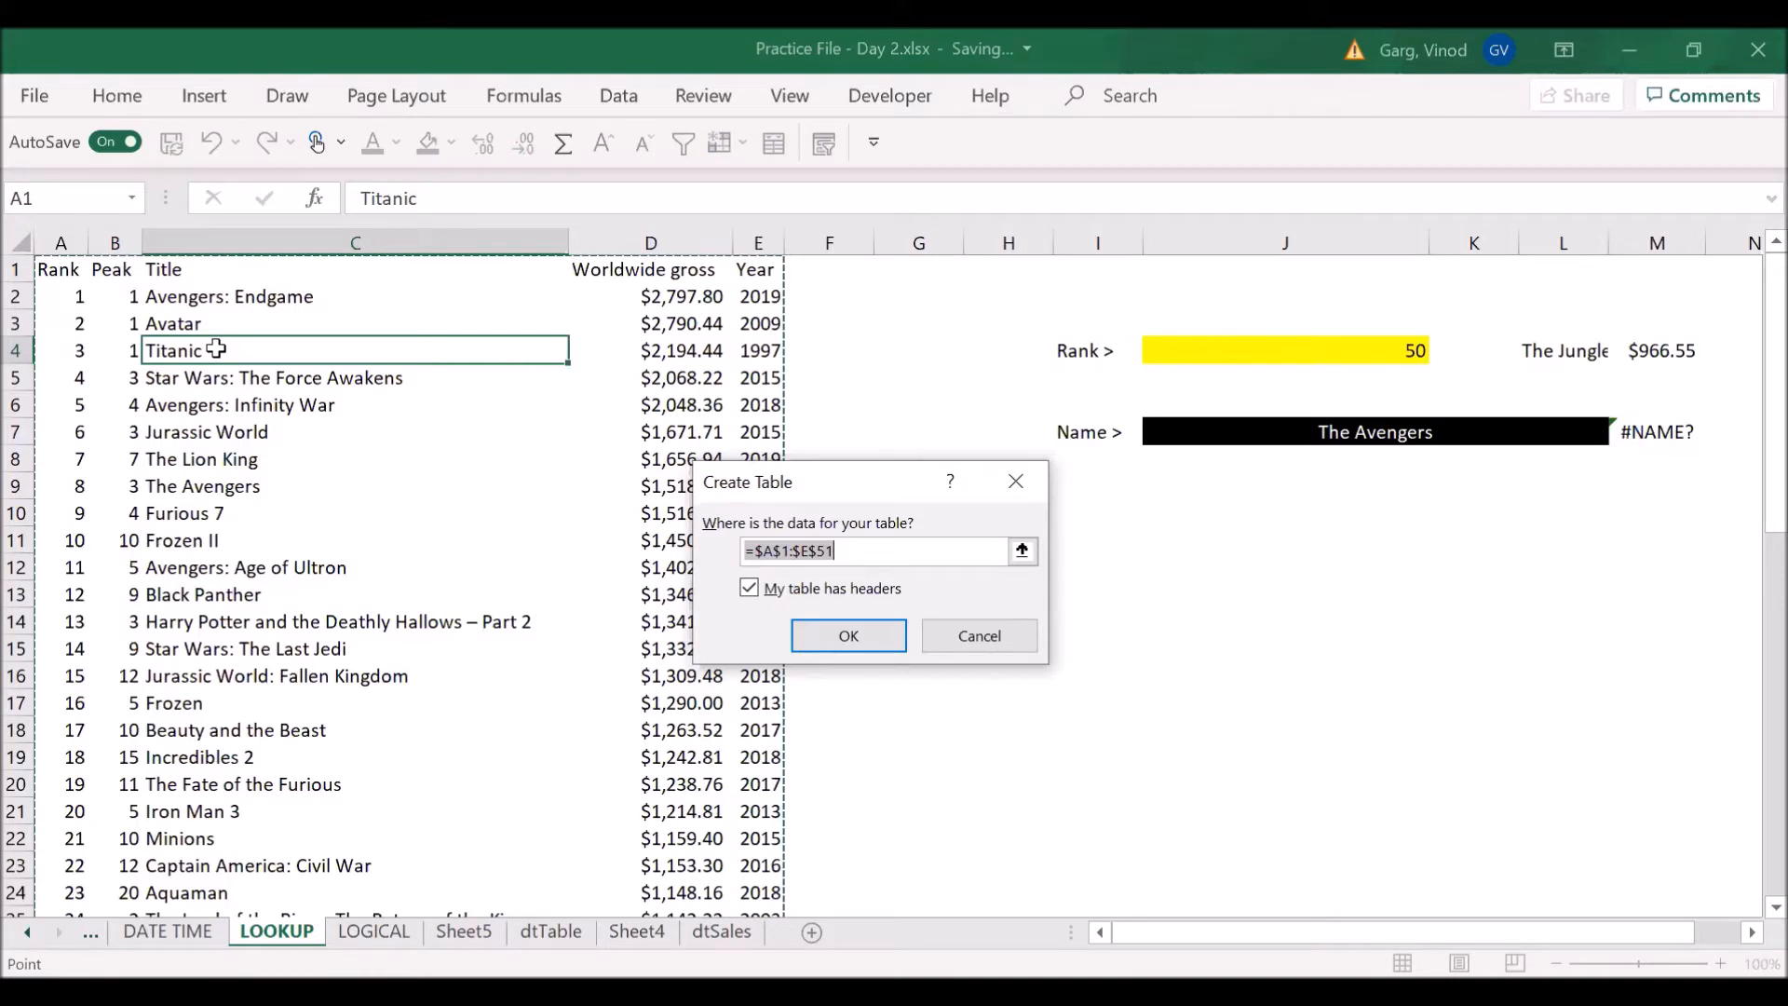
key("Return")
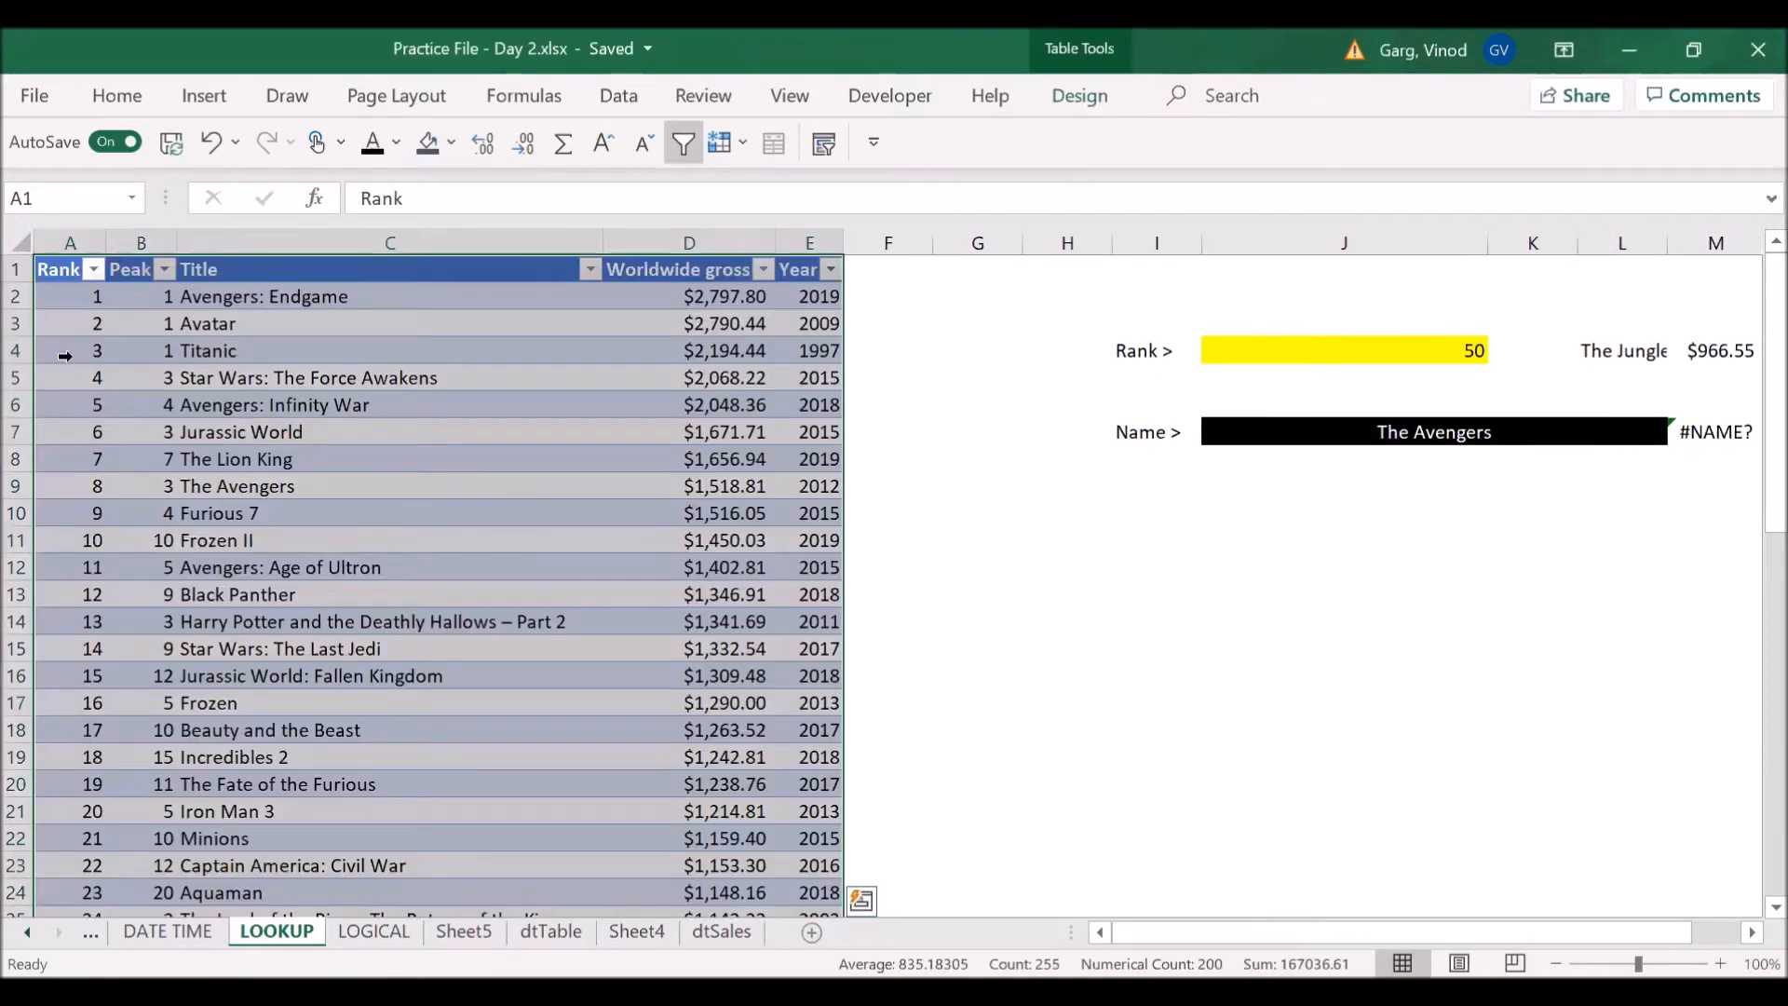
- Try to name the selected film list "movie"
left_click(97, 196)
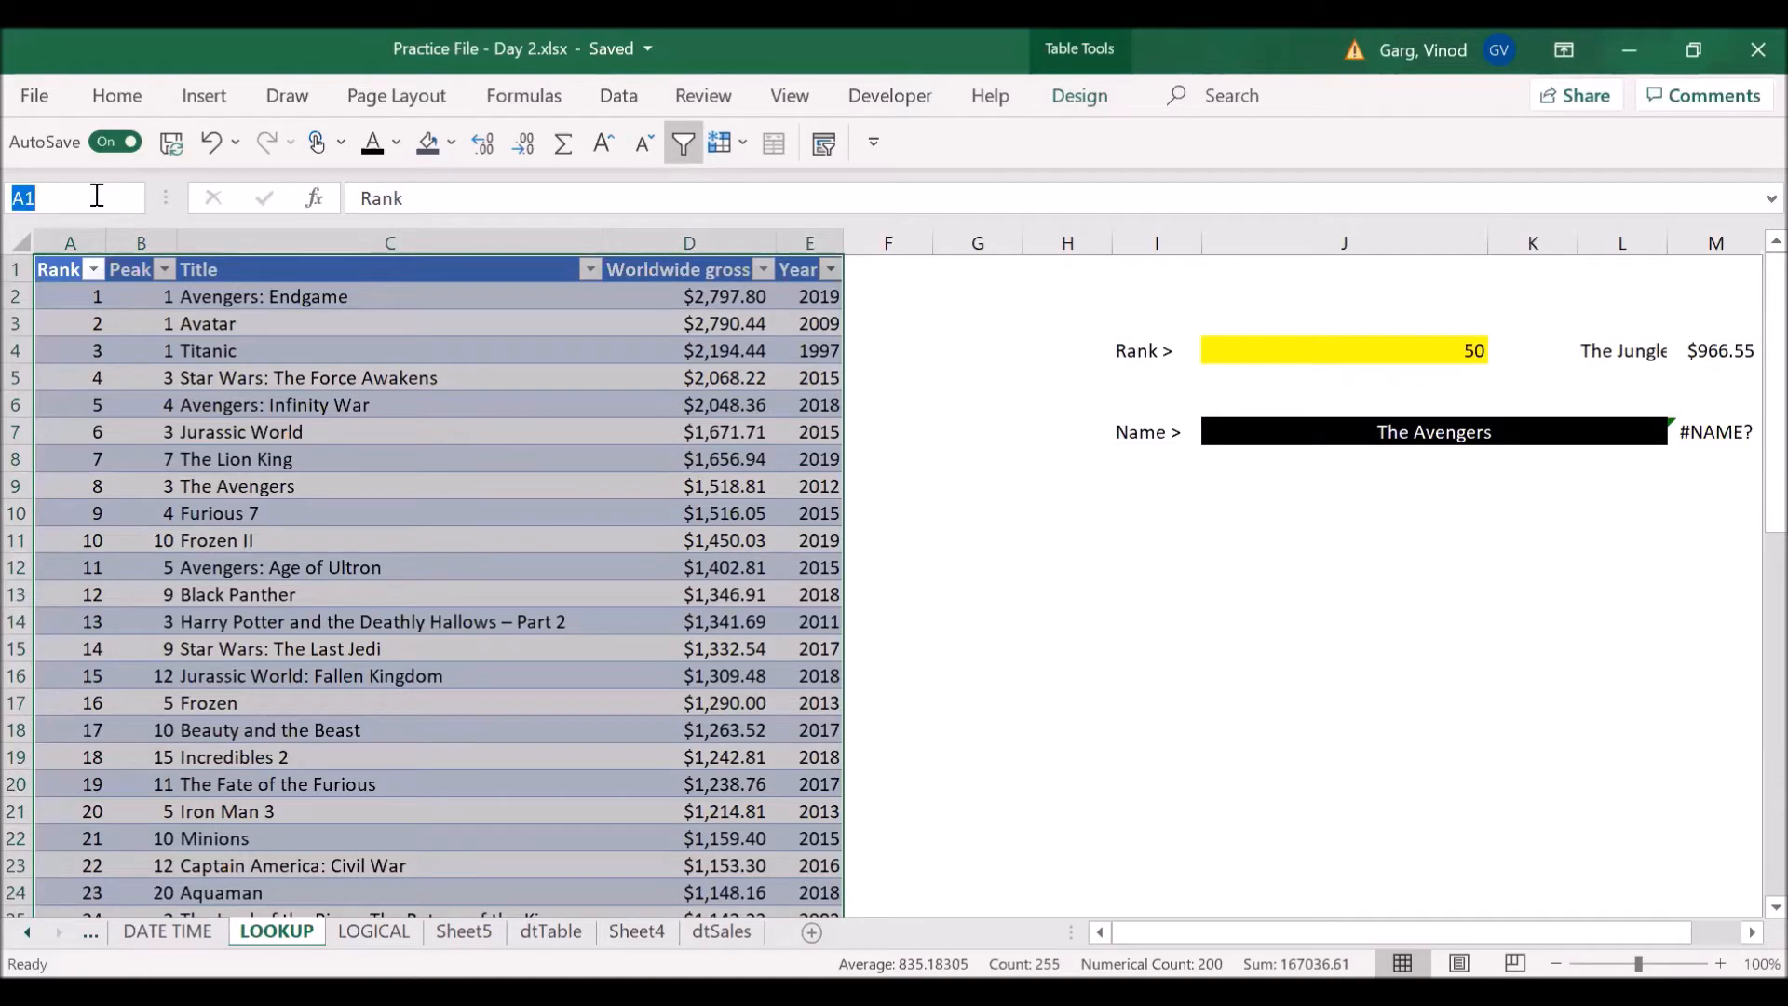
type("movie")
key("Return")
- Rename the film table as Movies in its table properties
left_click(1076, 96)
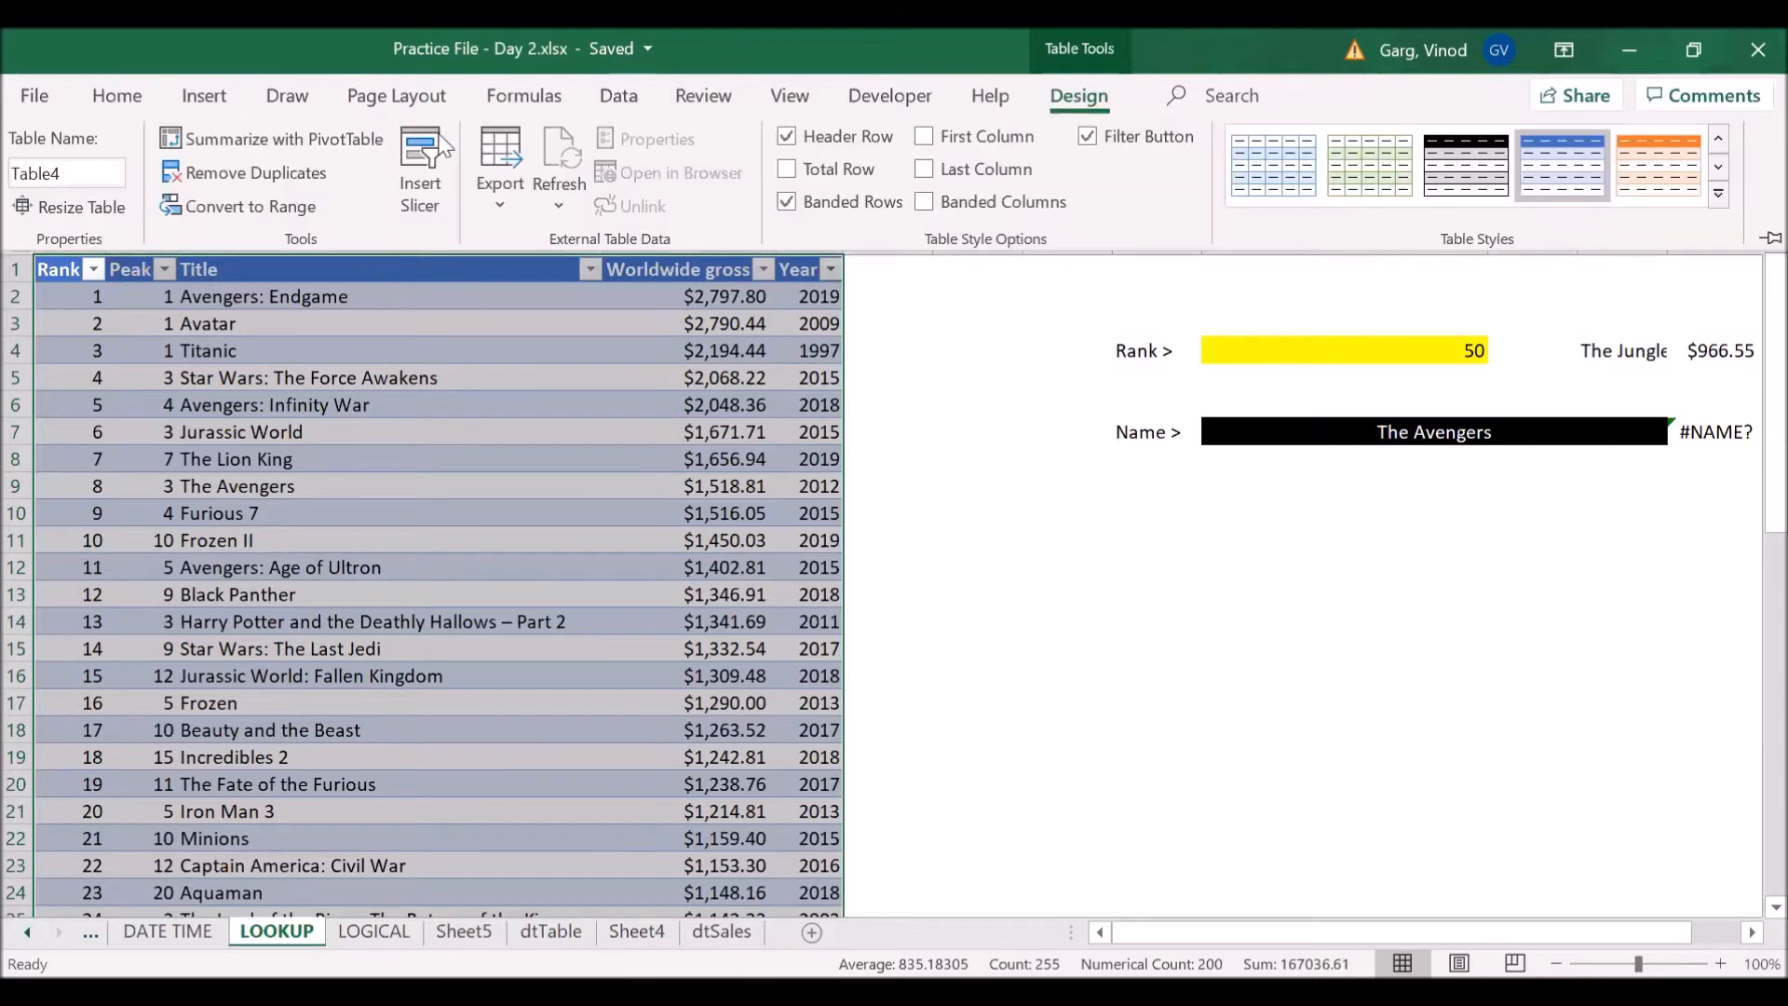
left_click(73, 181)
type("Movies")
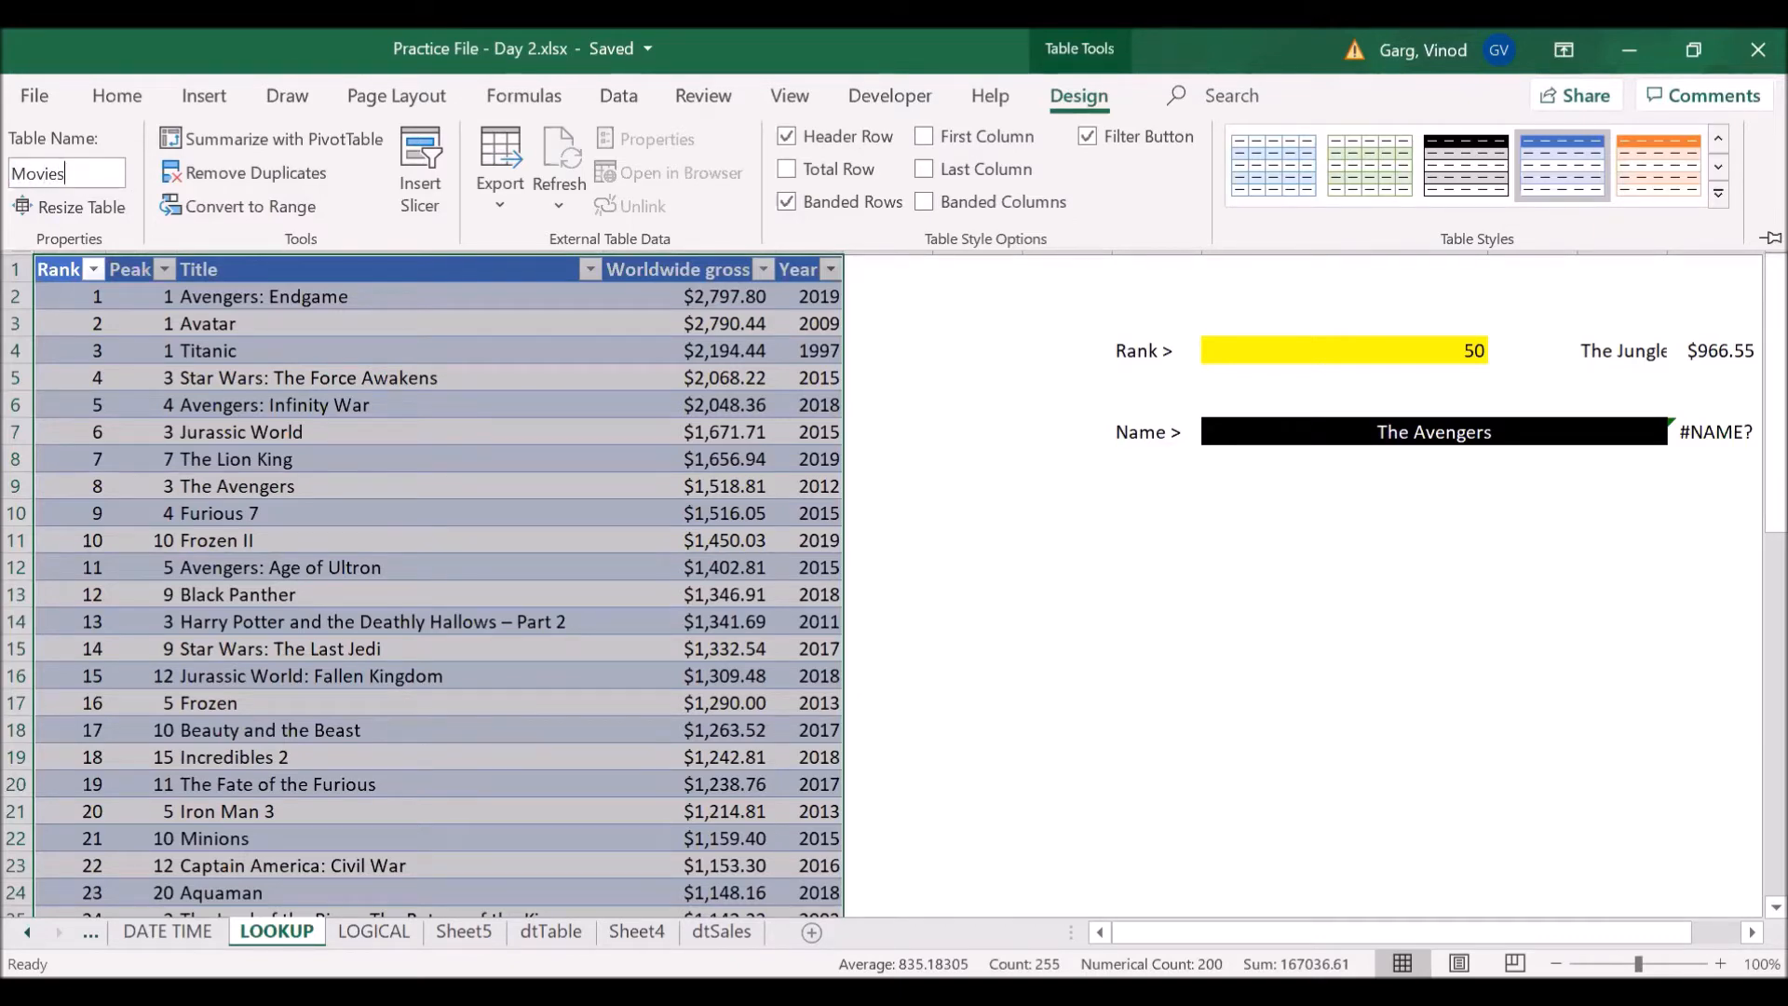
key("Return")
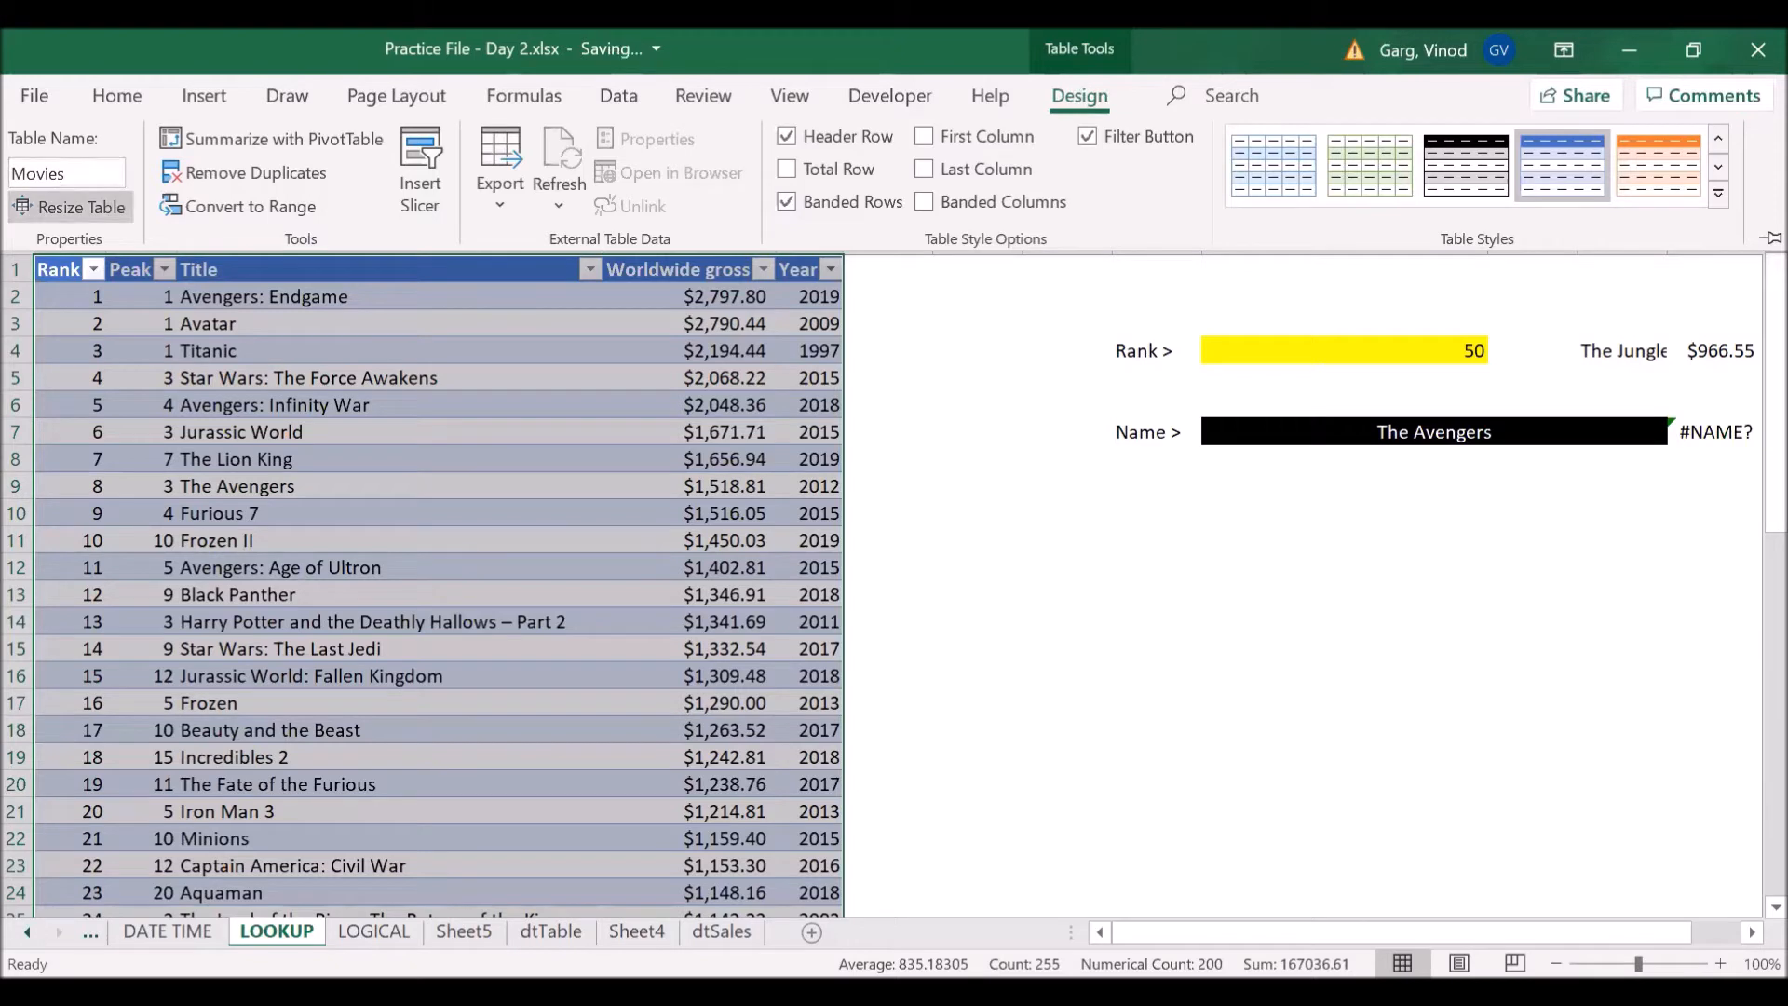
left_click(528, 447)
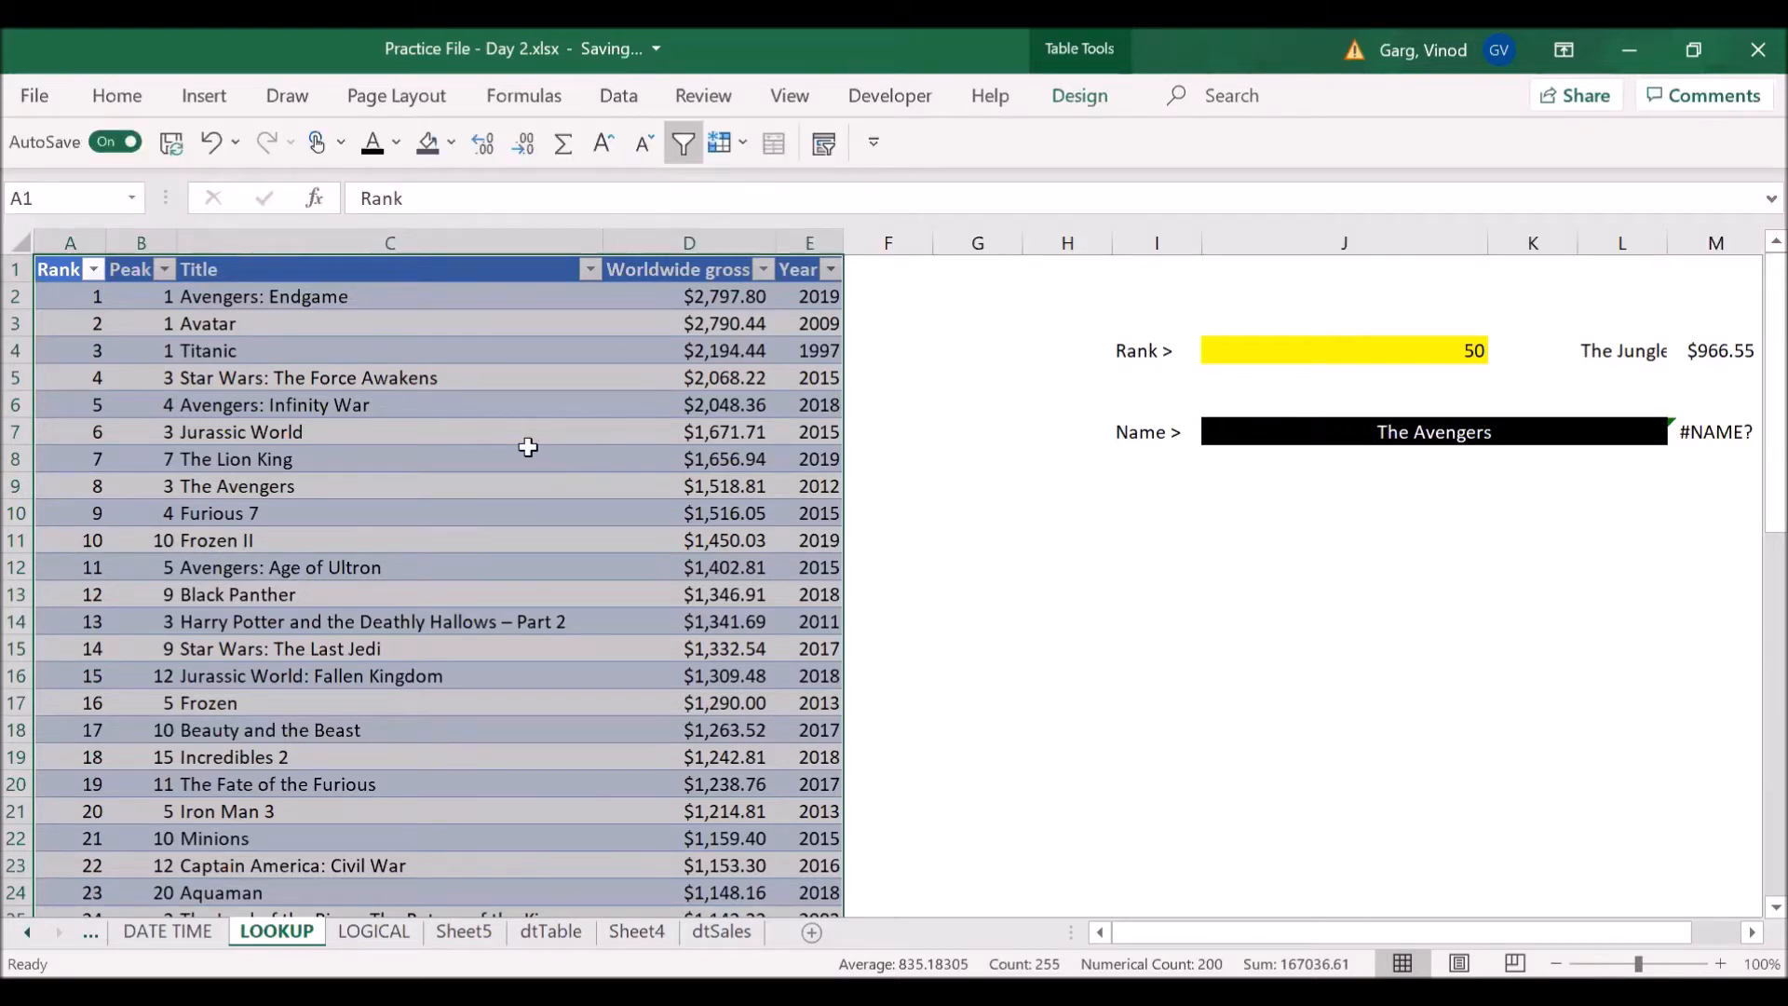
- Start an XLOOKUP formula in M7 with the film name in J7 as the lookup value
left_click(1721, 433)
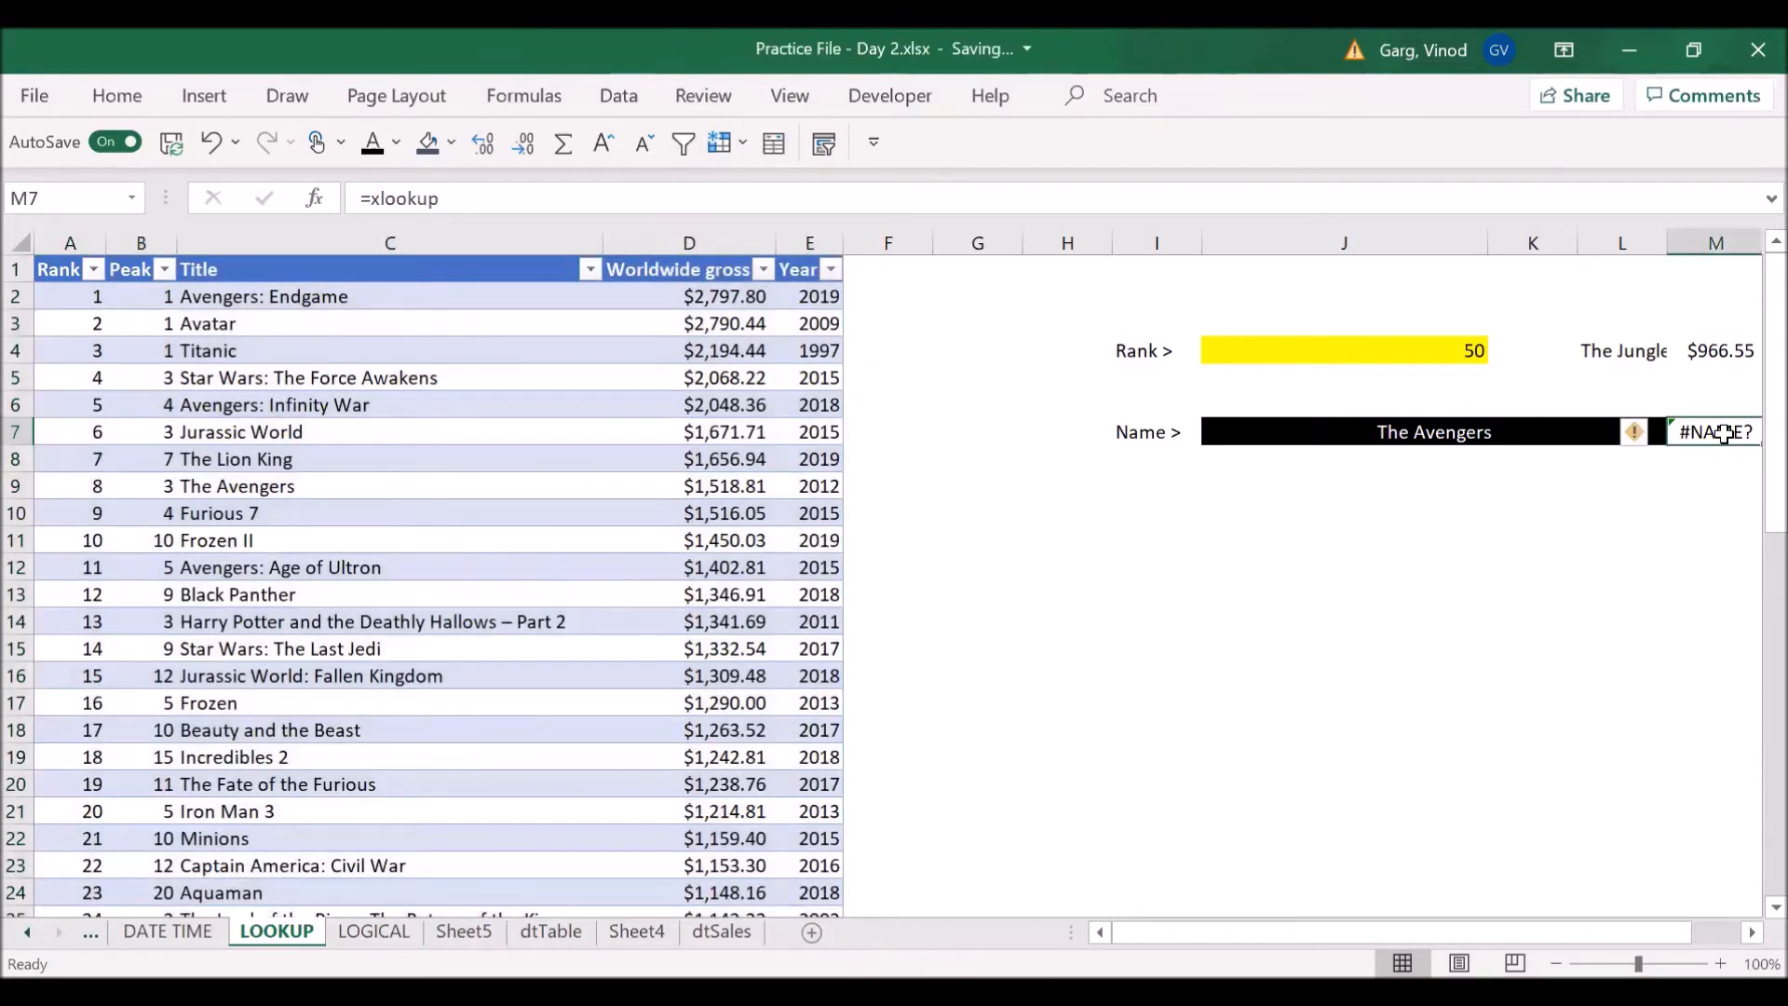
type("=")
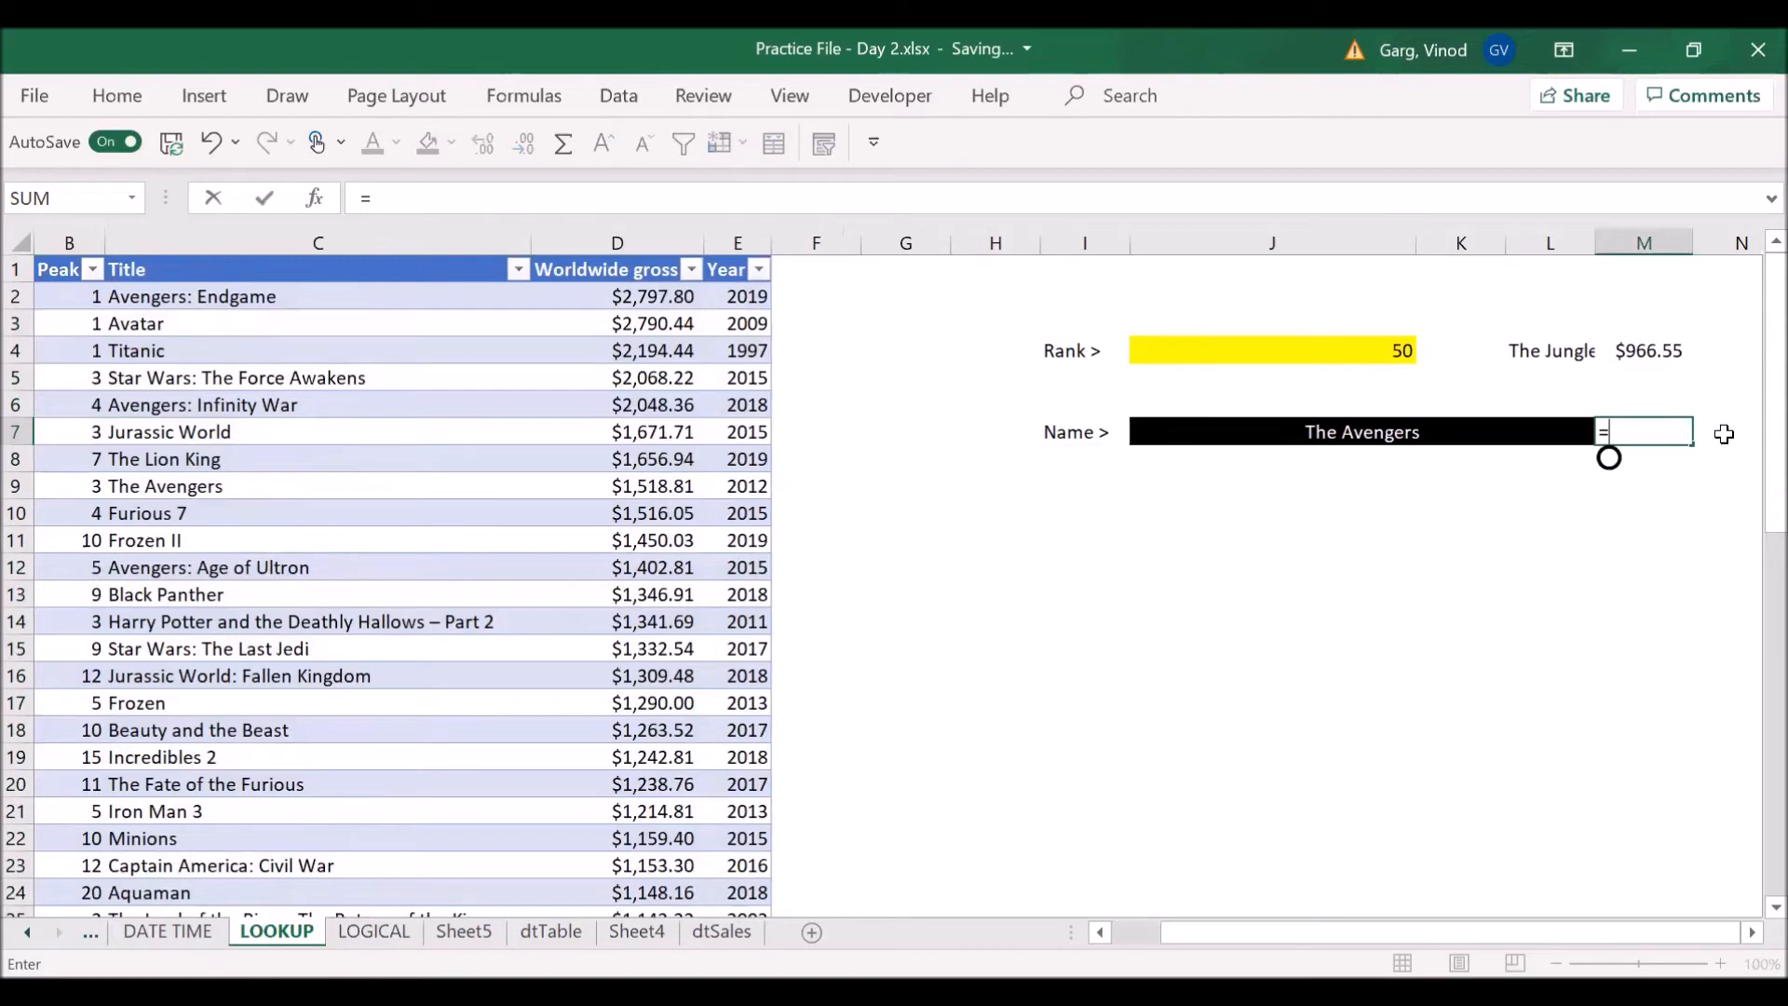
type("xloo")
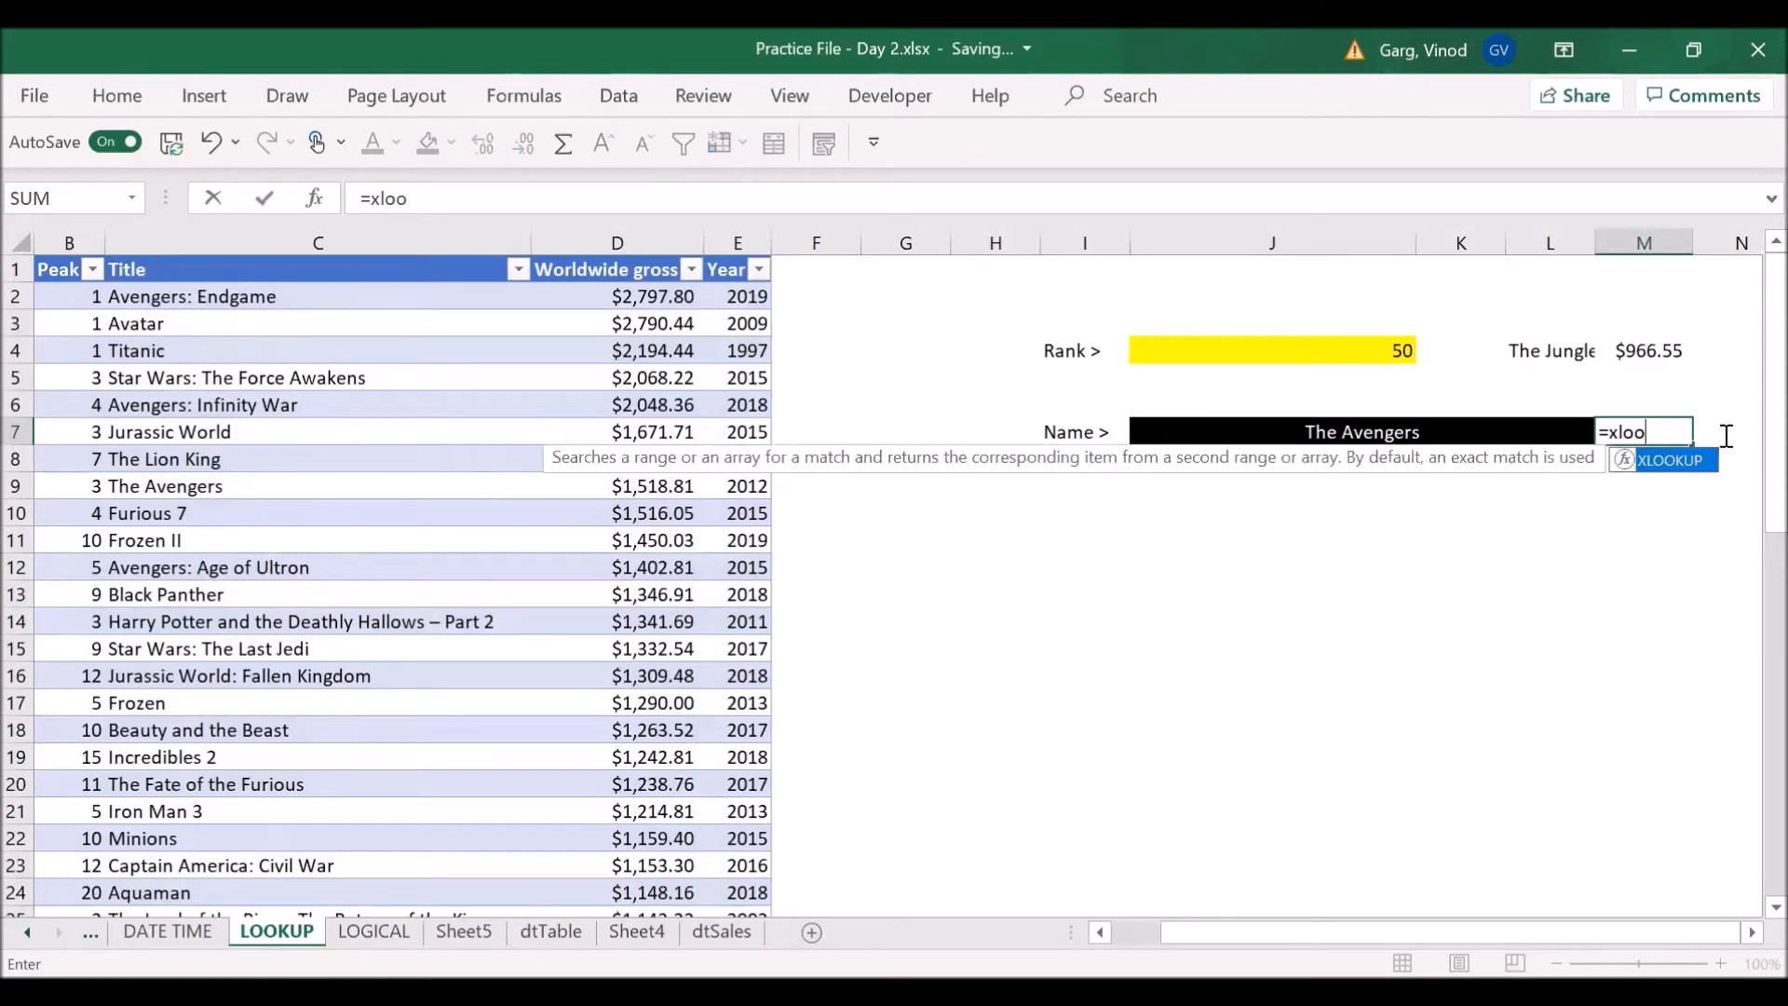
key("Tab")
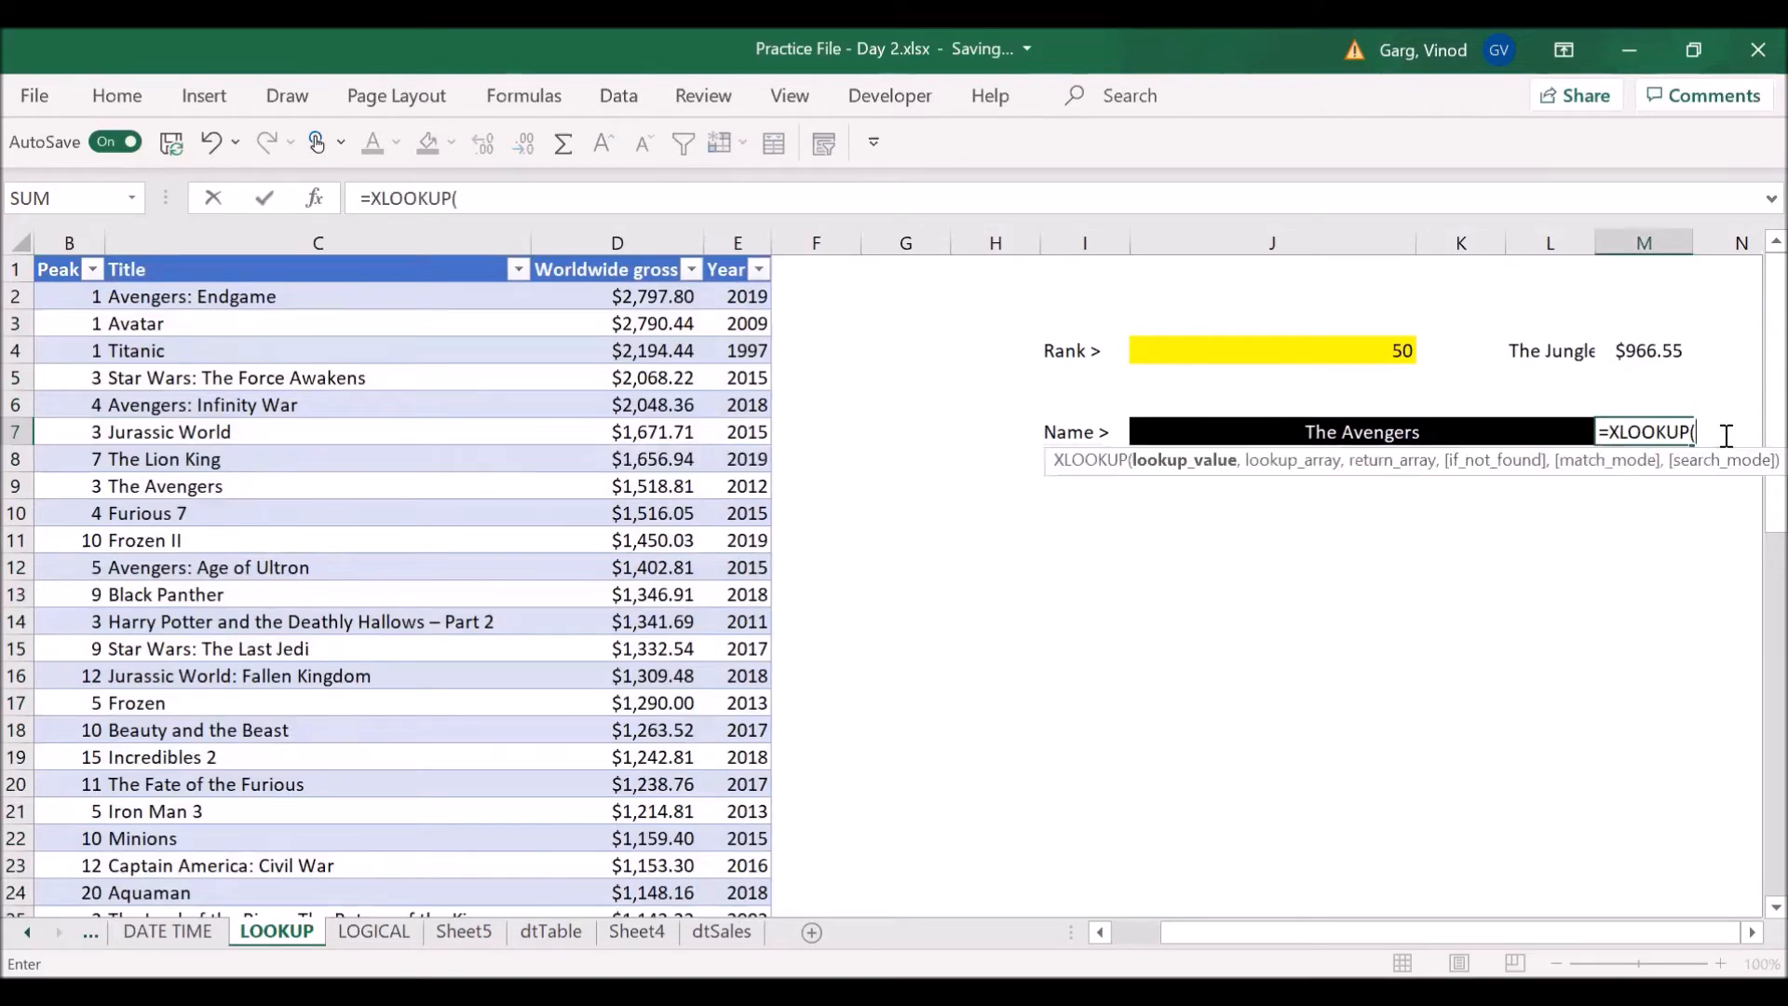
left_click(1406, 432)
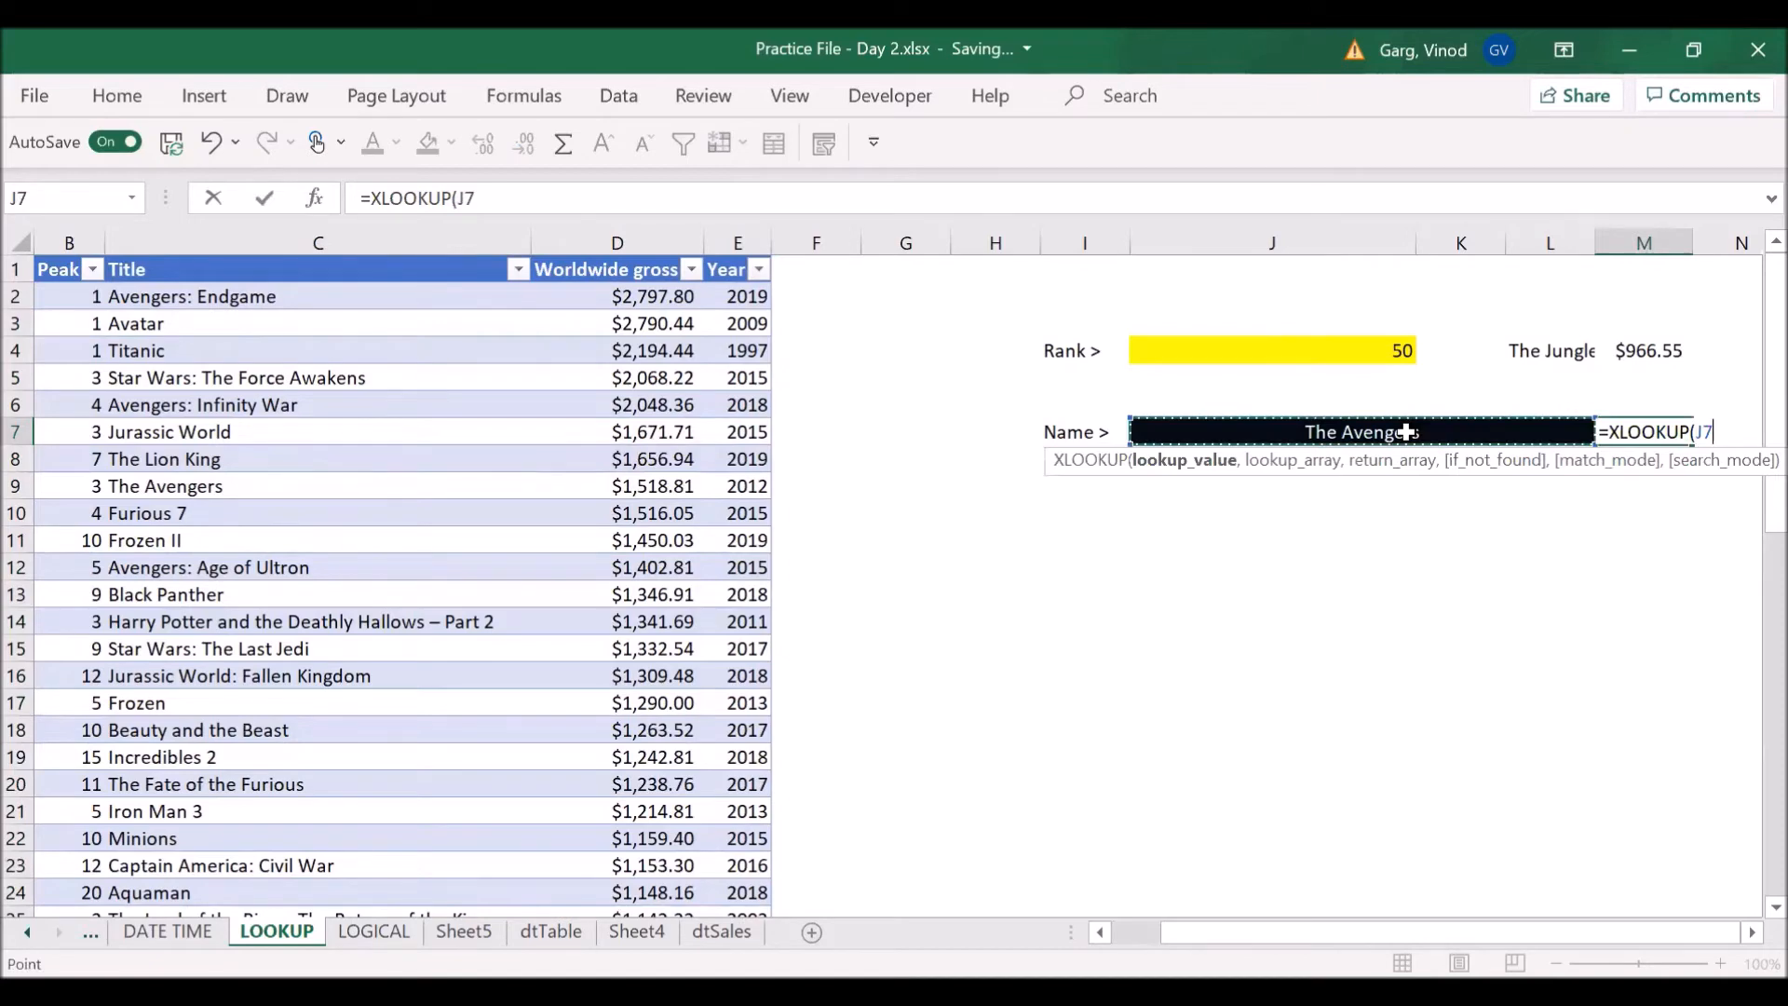
type(",")
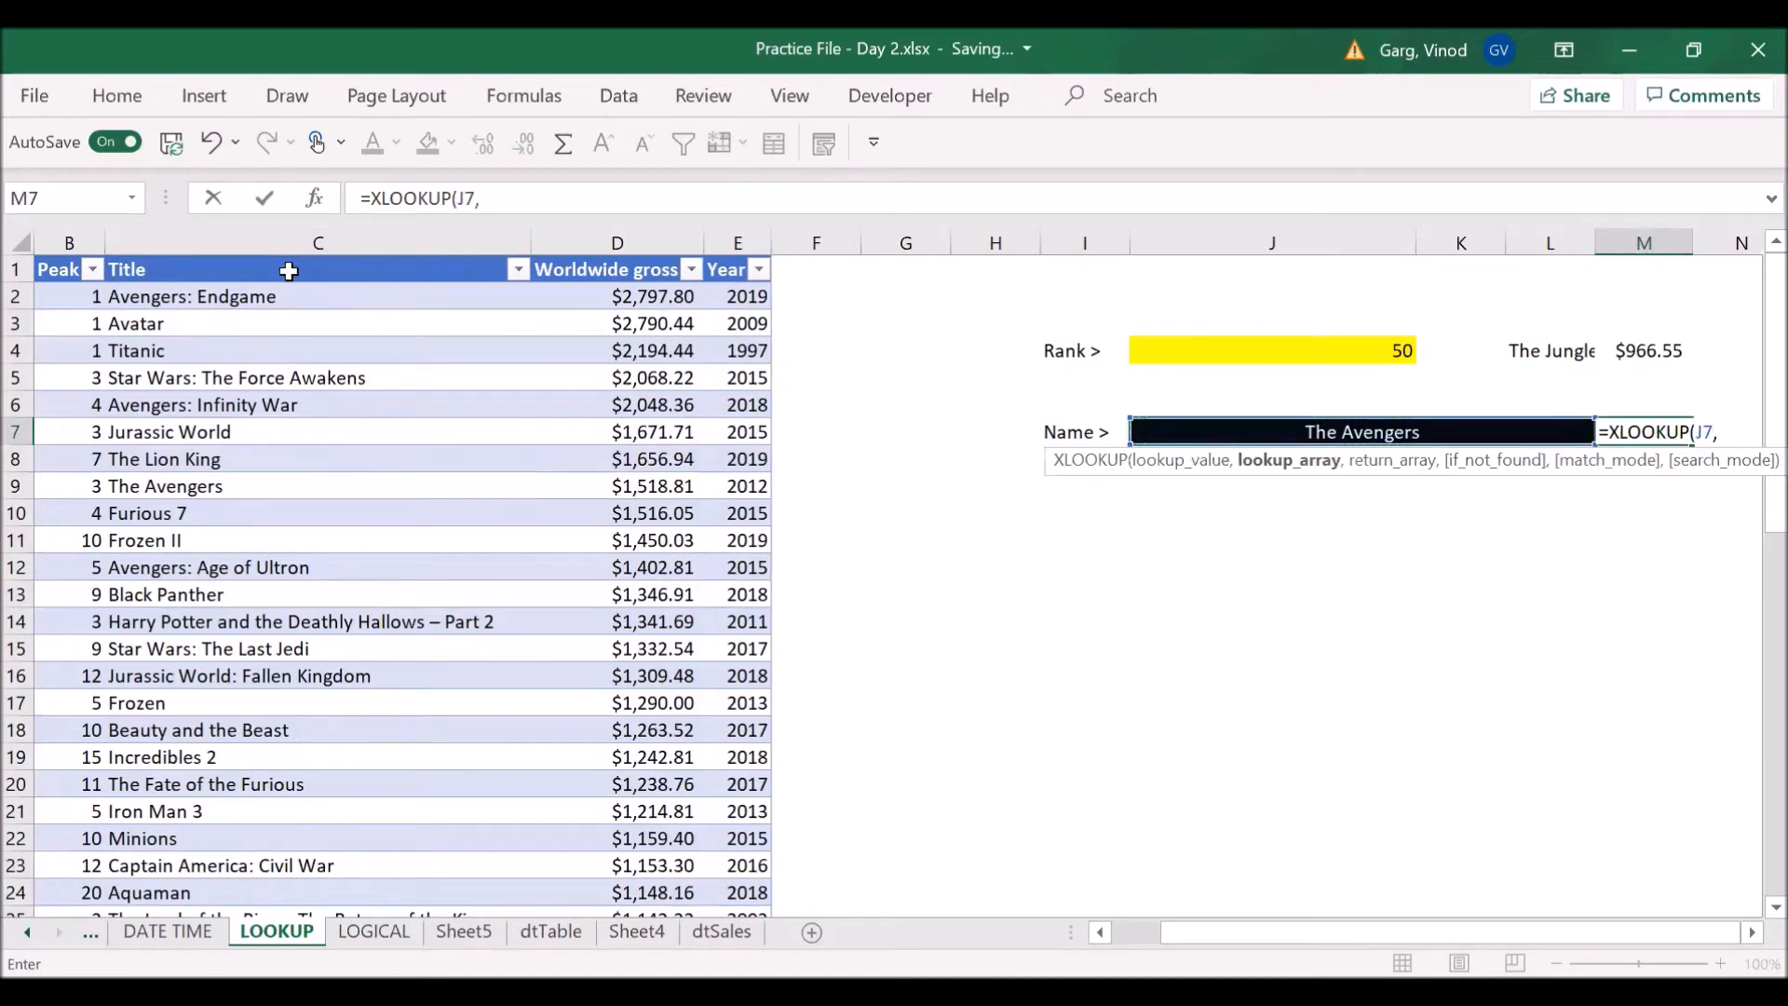
left_click(310, 239)
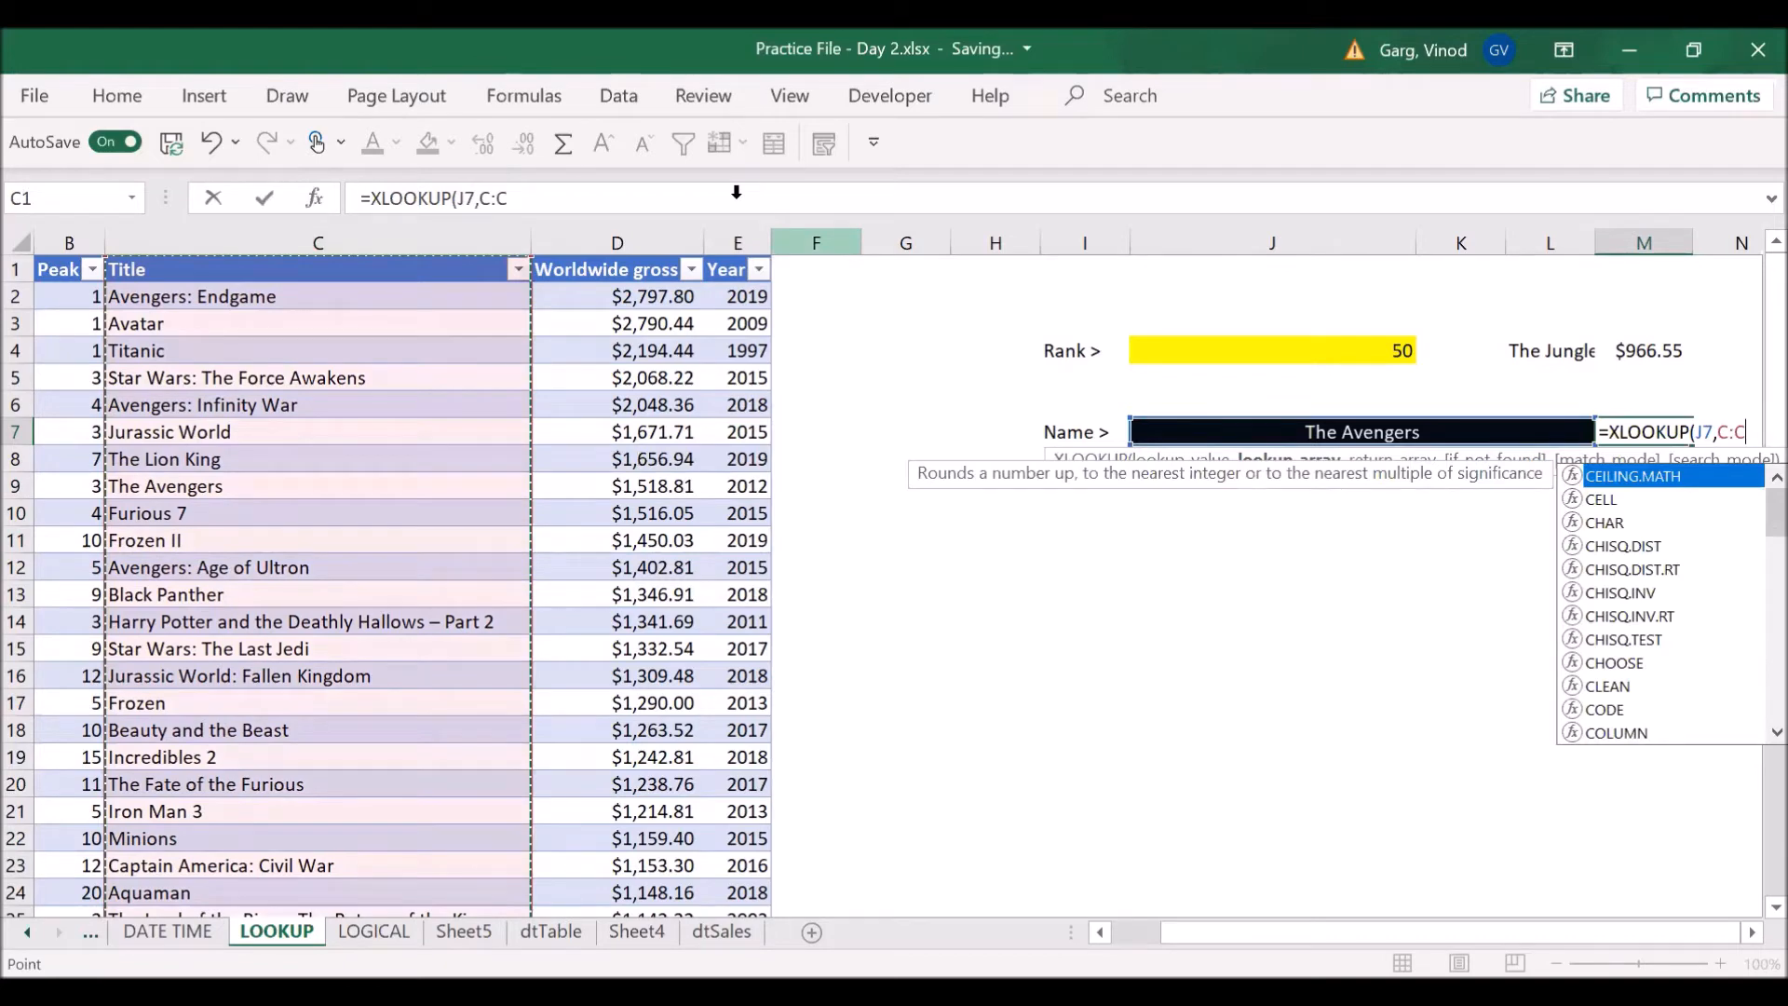
type(",")
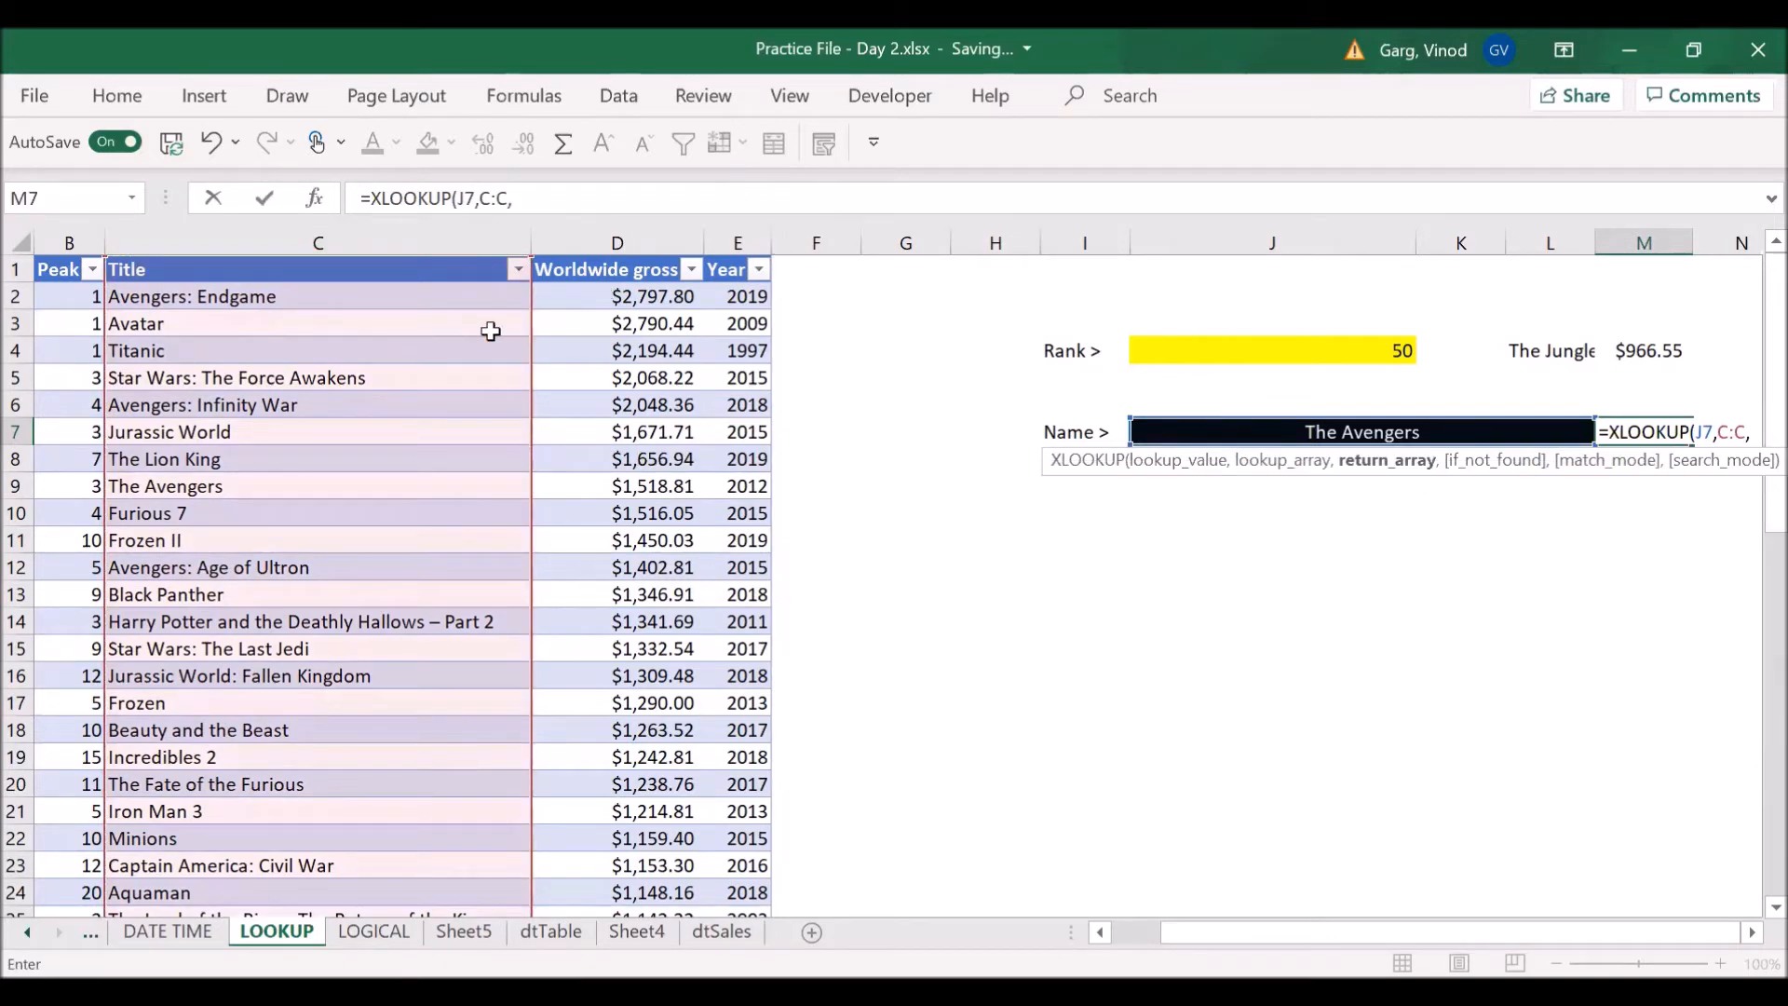
left_click(403, 269)
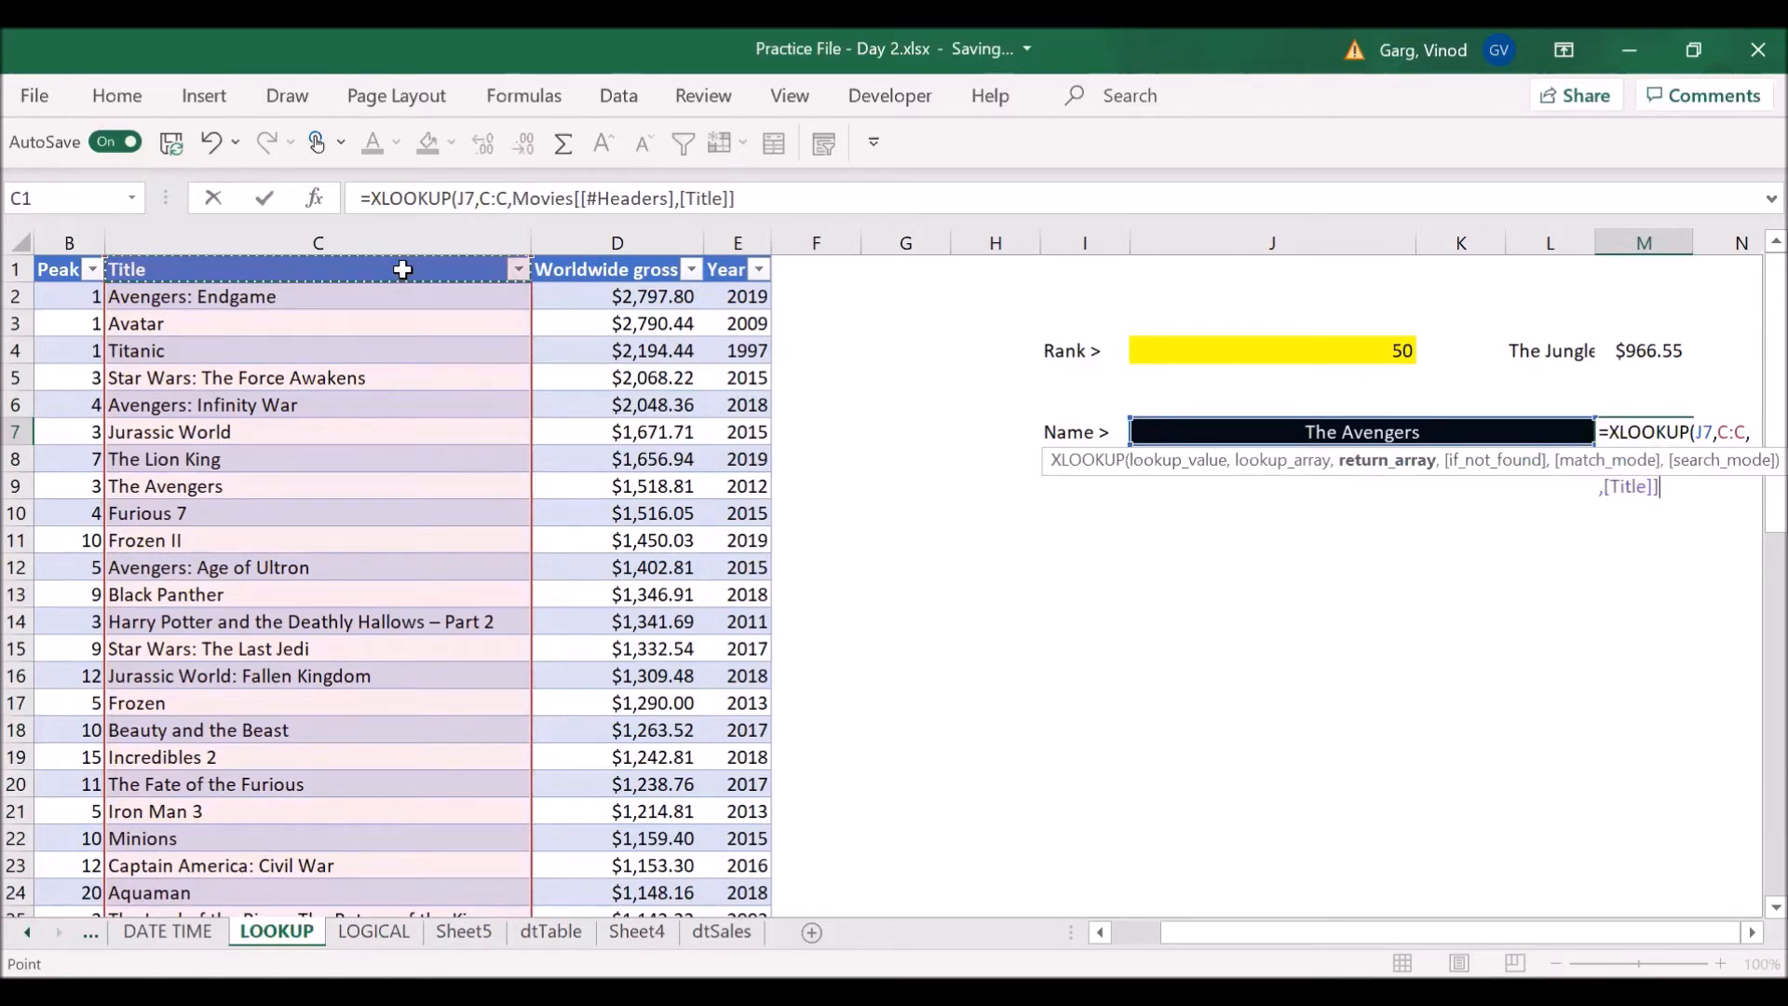
key("BackSpace")
key("BackSpace")
key("BackSpace")
key("BackSpace")
key("BackSpace")
- Set the lookup array to the Title column including its header, Movies[[#All],[Title]]
left_click(270, 271)
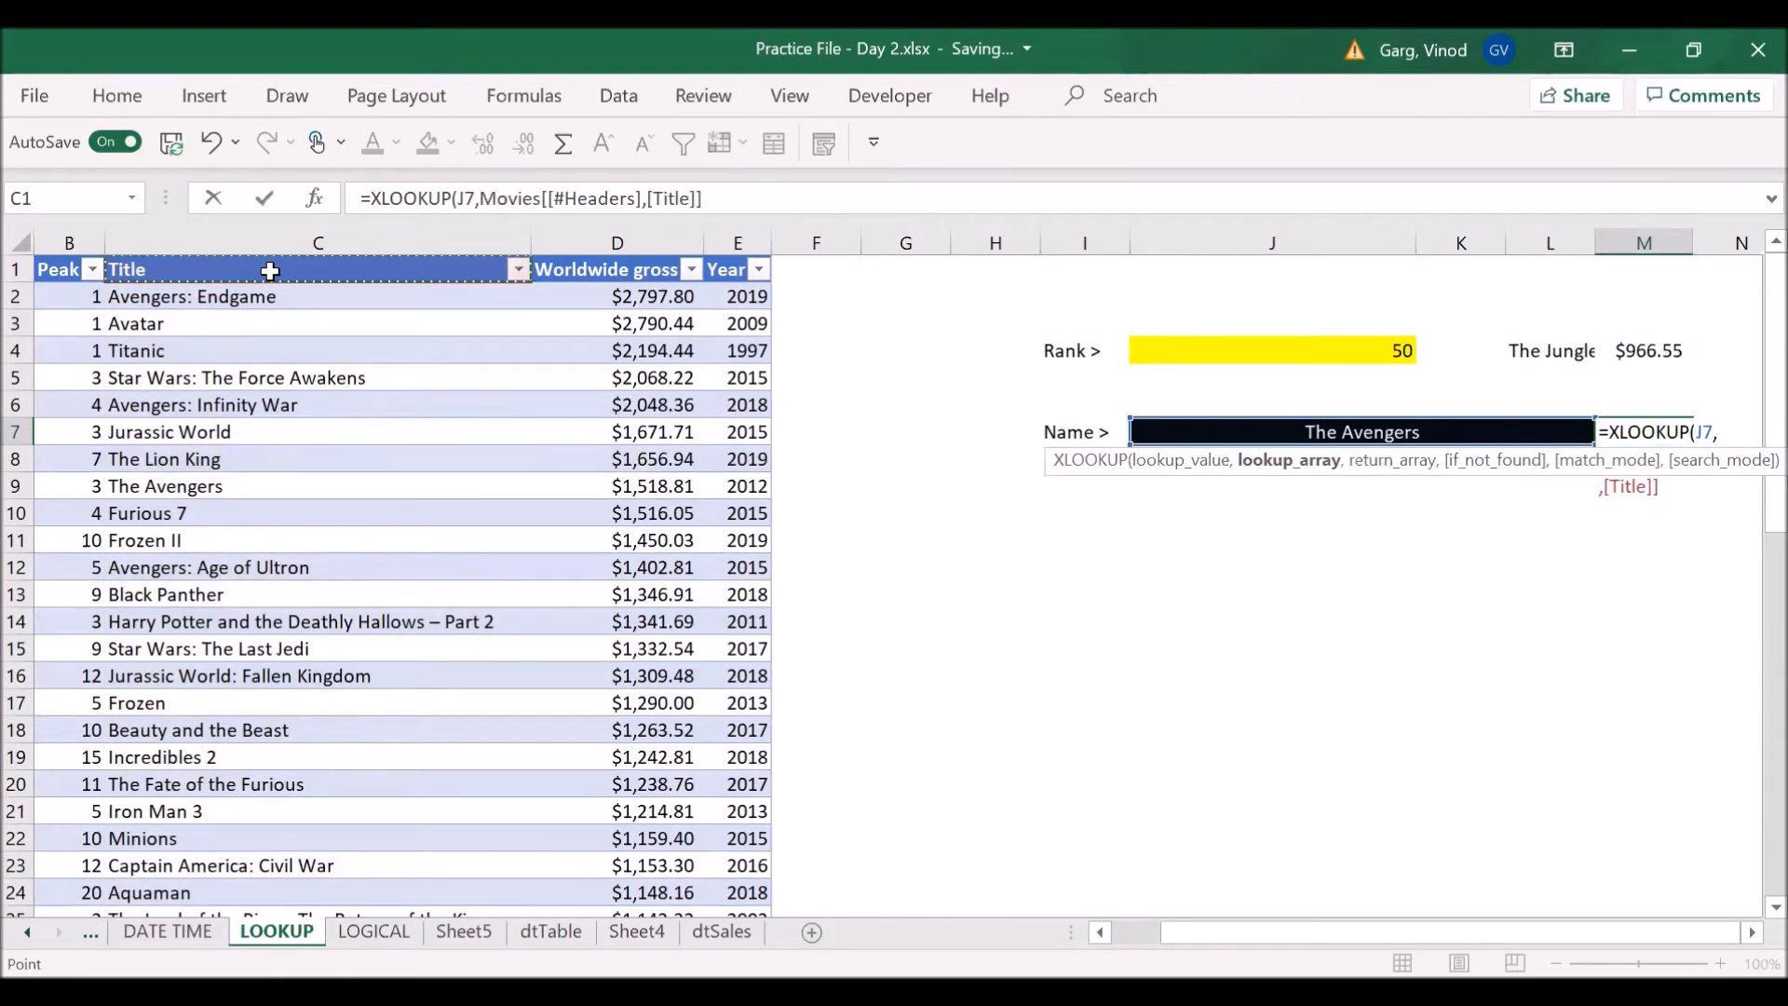
key("shift+Down")
key("shift+Down")
key("shift+Down")
key("shift+Down")
key("shift+Down")
key("shift+Down")
key("shift+Down")
key("shift+Down")
key("shift+Down")
key("shift+Down")
key("shift+Down")
key("shift+Down")
key("shift+Down")
key("shift+Down")
key("shift+Down")
key("shift+Down")
key("shift+Down")
key("shift+Down")
key("shift+Down")
key("shift+Down")
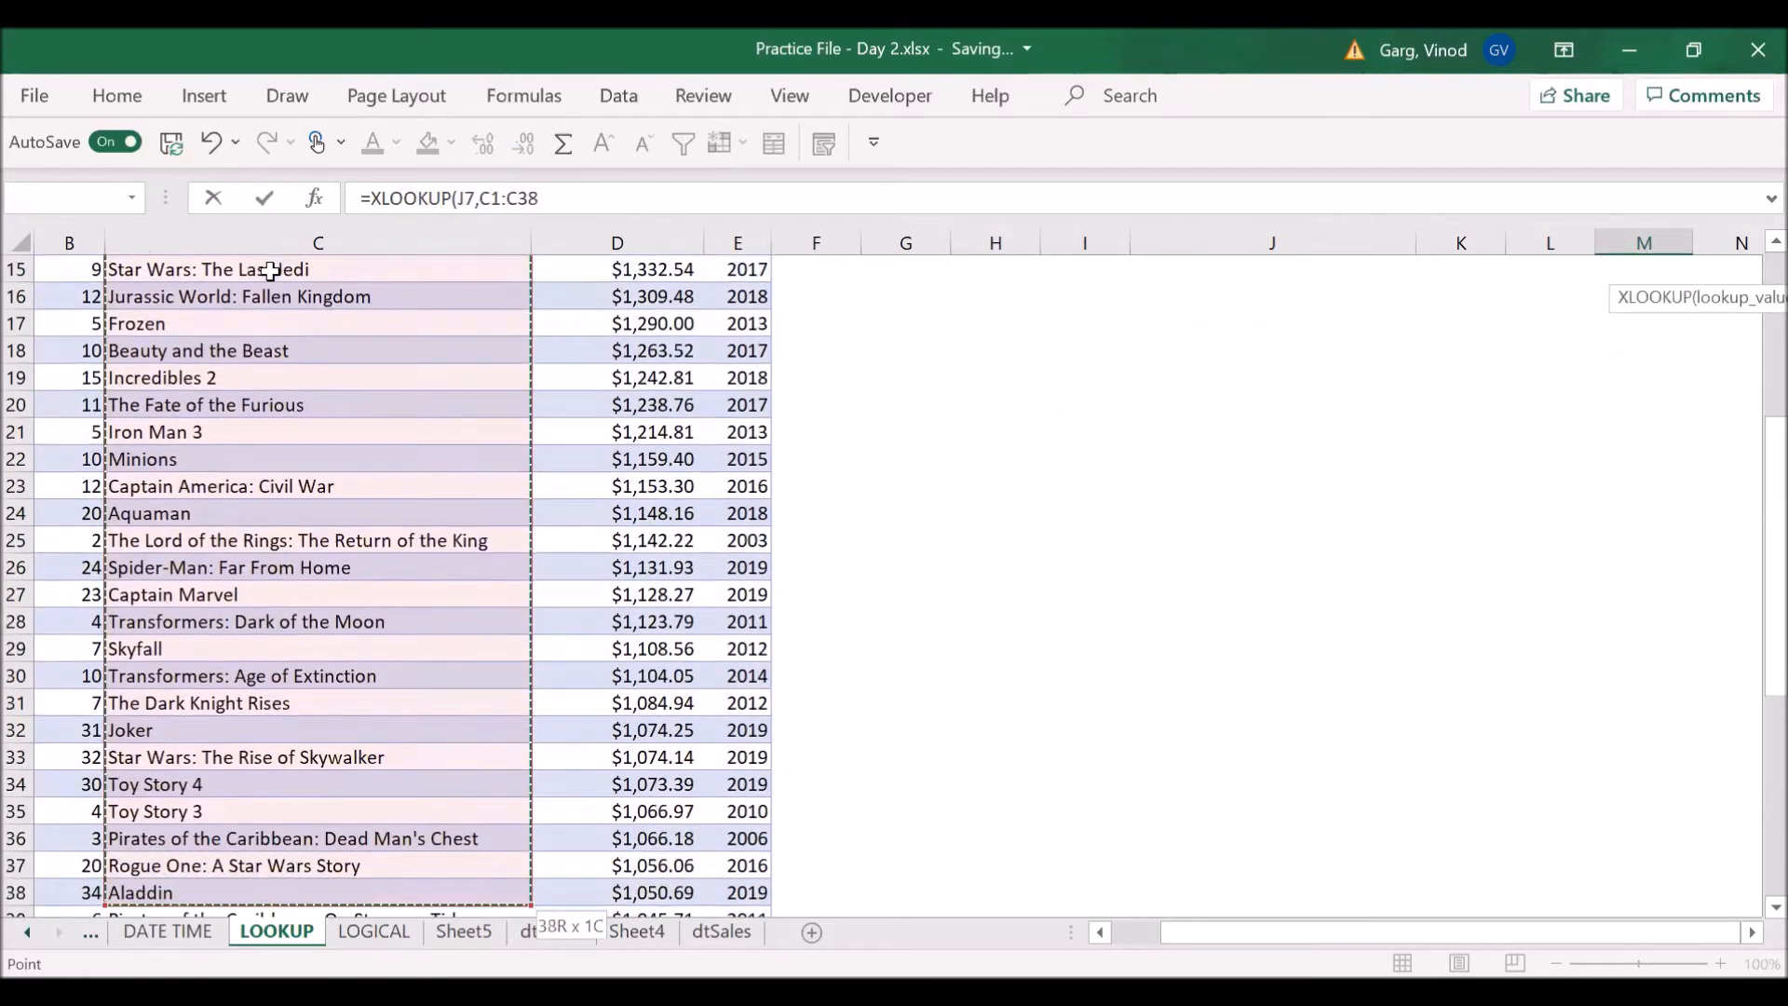
key("shift+Down")
key("shift+Down")
key("shift+Down")
key("shift+Down")
key("shift+Down")
key("shift+Down")
key("shift+Down")
key("shift+Down")
key("shift+Down")
key("shift+Down")
key("shift+Down")
key("shift+Down")
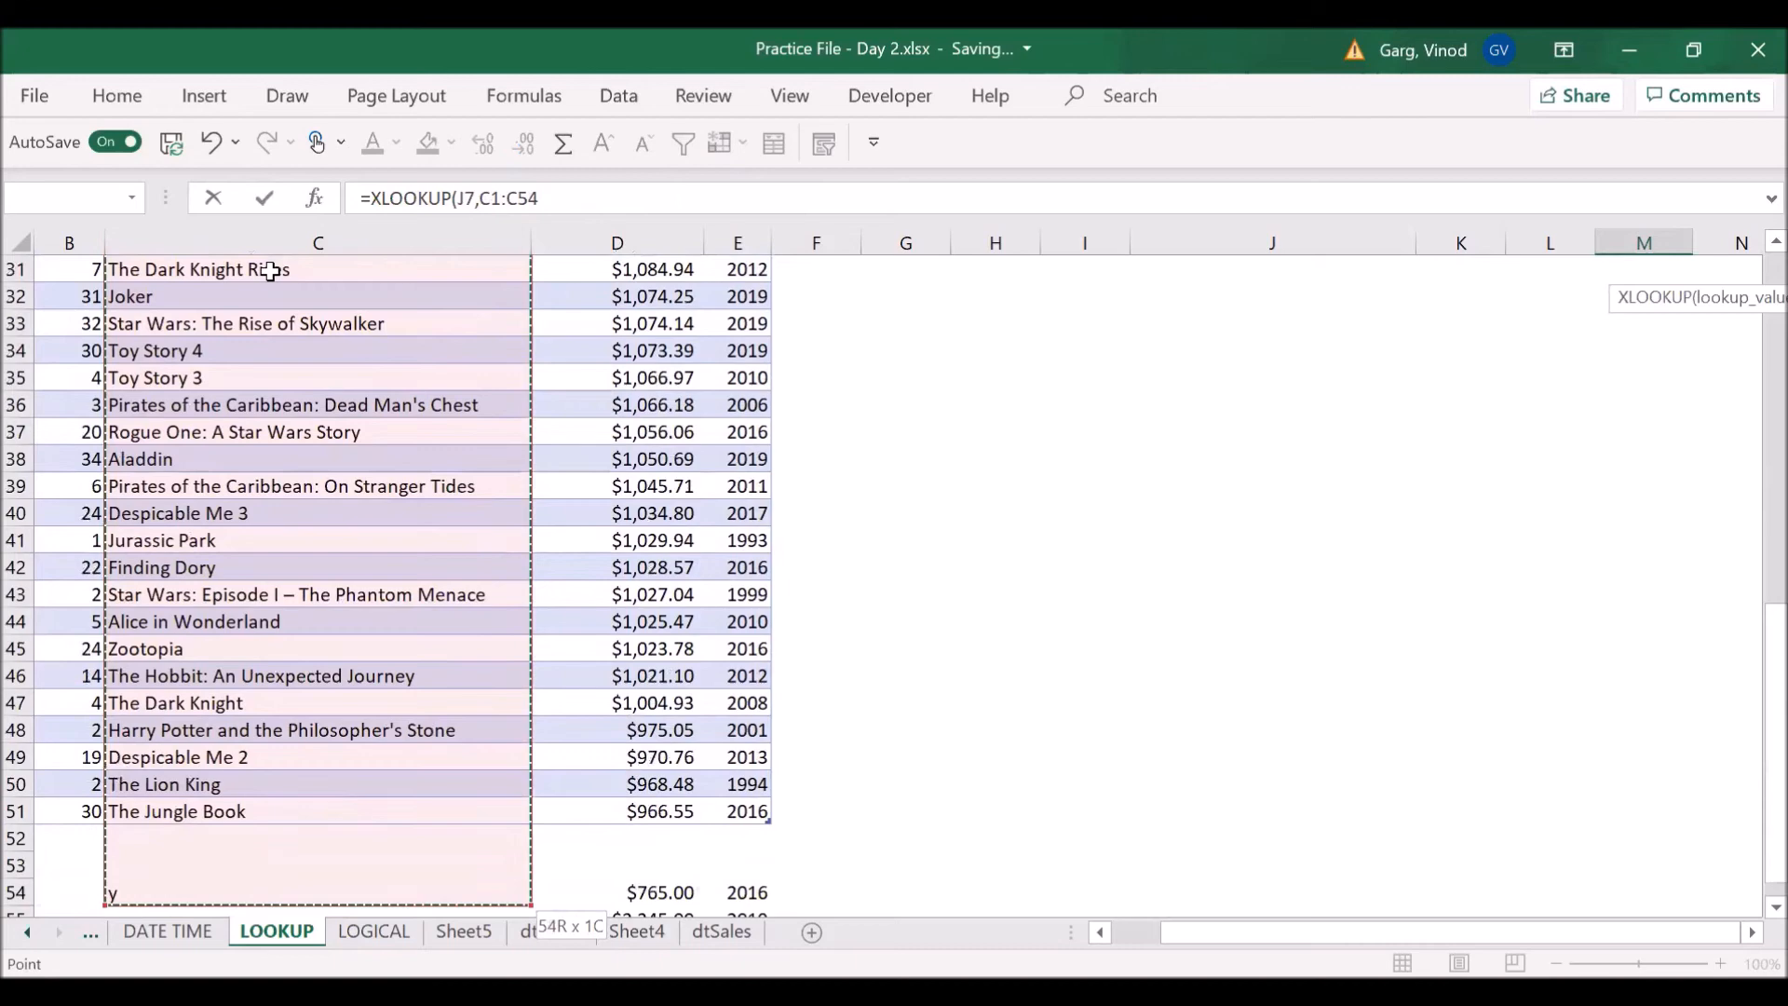
key("shift+Up")
key("shift+Up")
key("shift+Up")
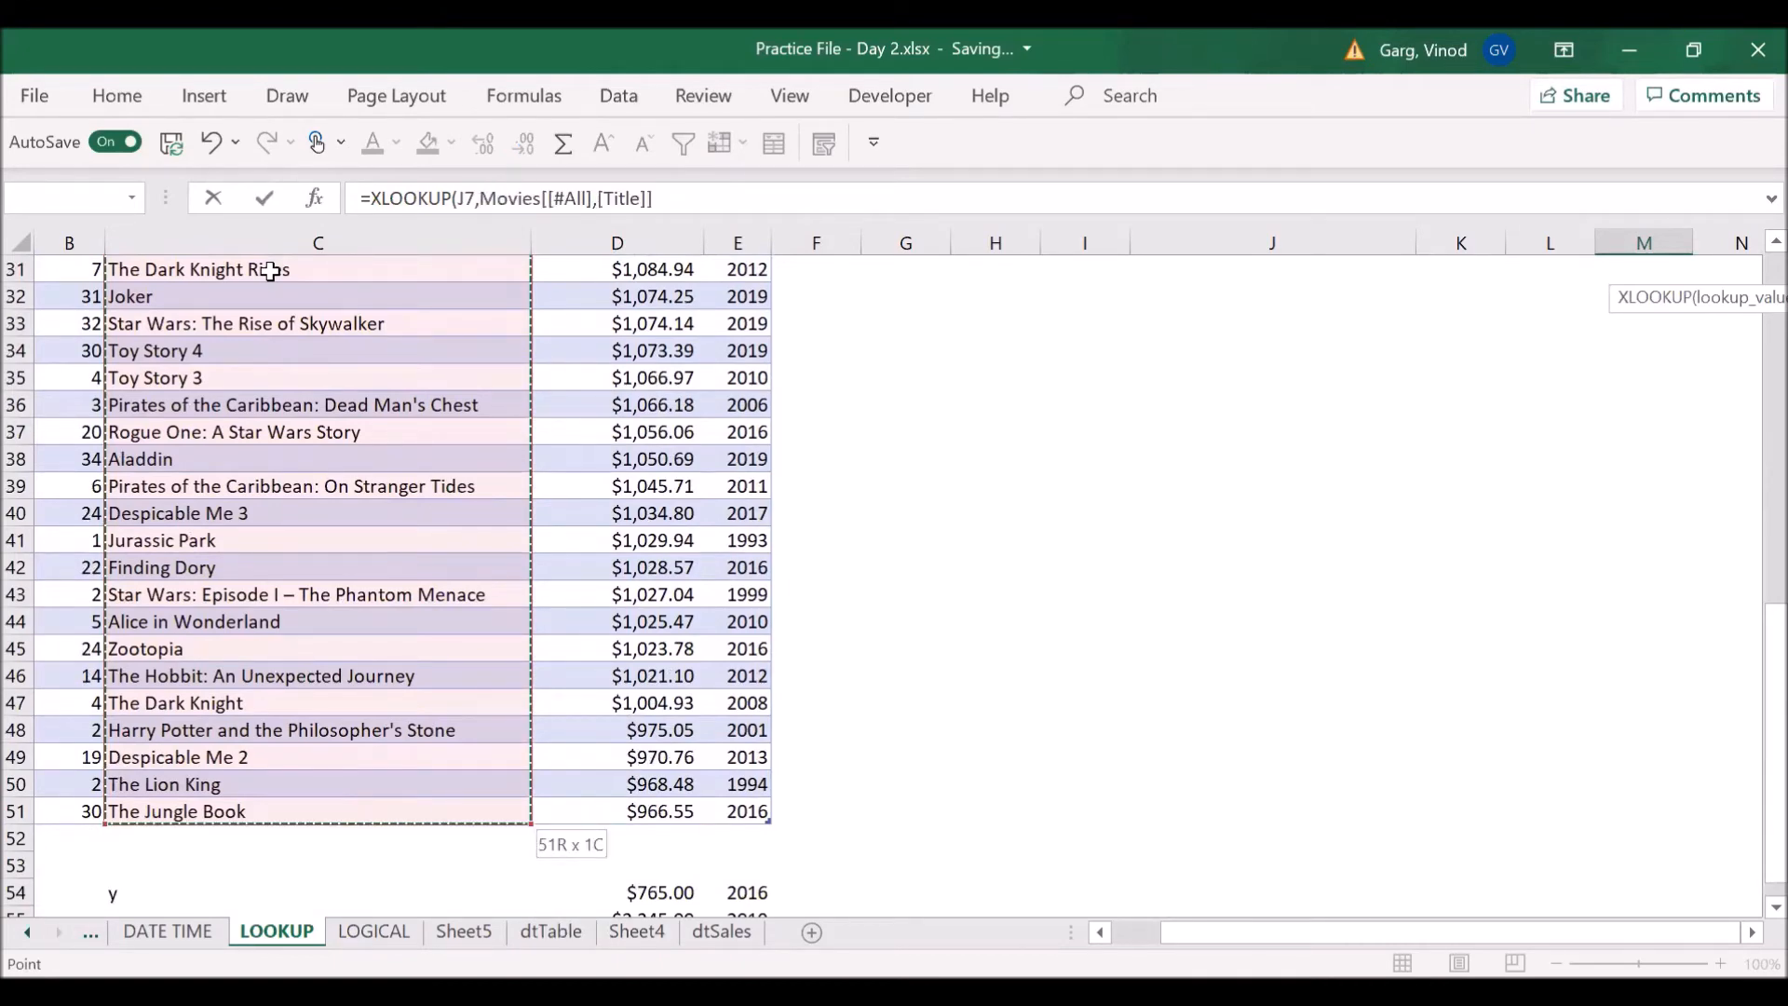
type(",")
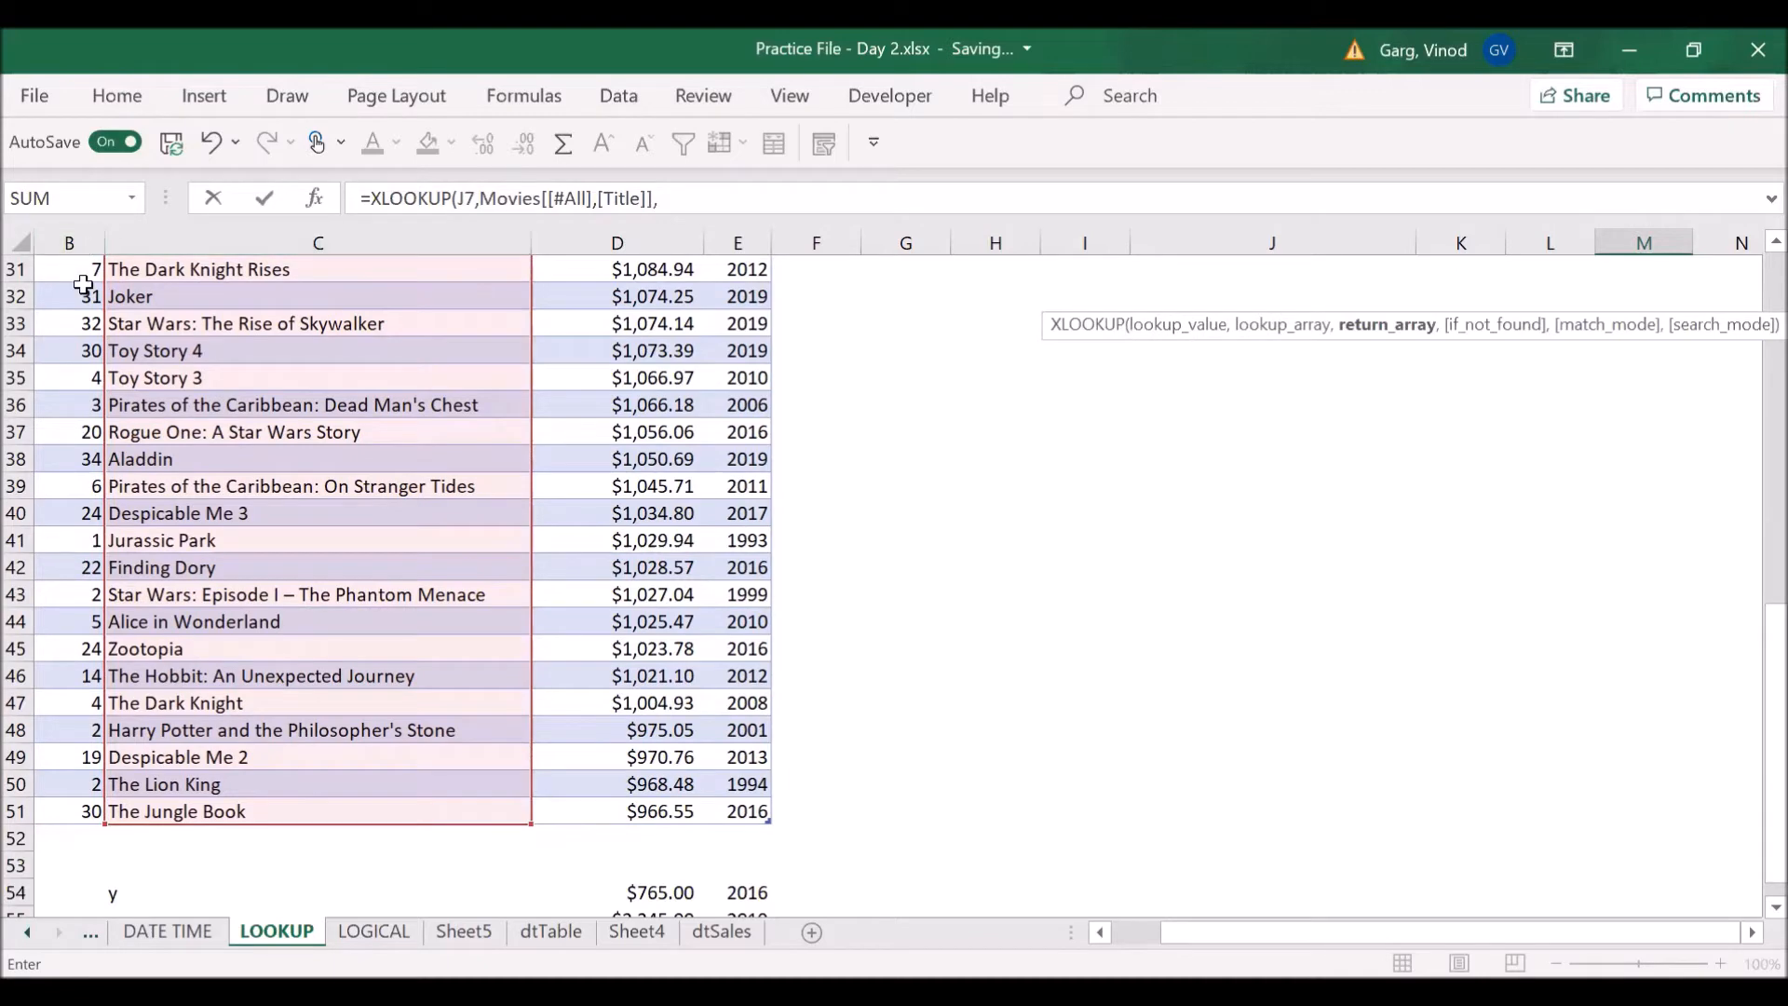
- Try to complete the M7 formula with the table's Peak data, Movies[Peak], as the return array
left_click(82, 284)
key("ctrl+Up")
key("Up")
key("Up")
key("Up")
key("Up")
key("Up")
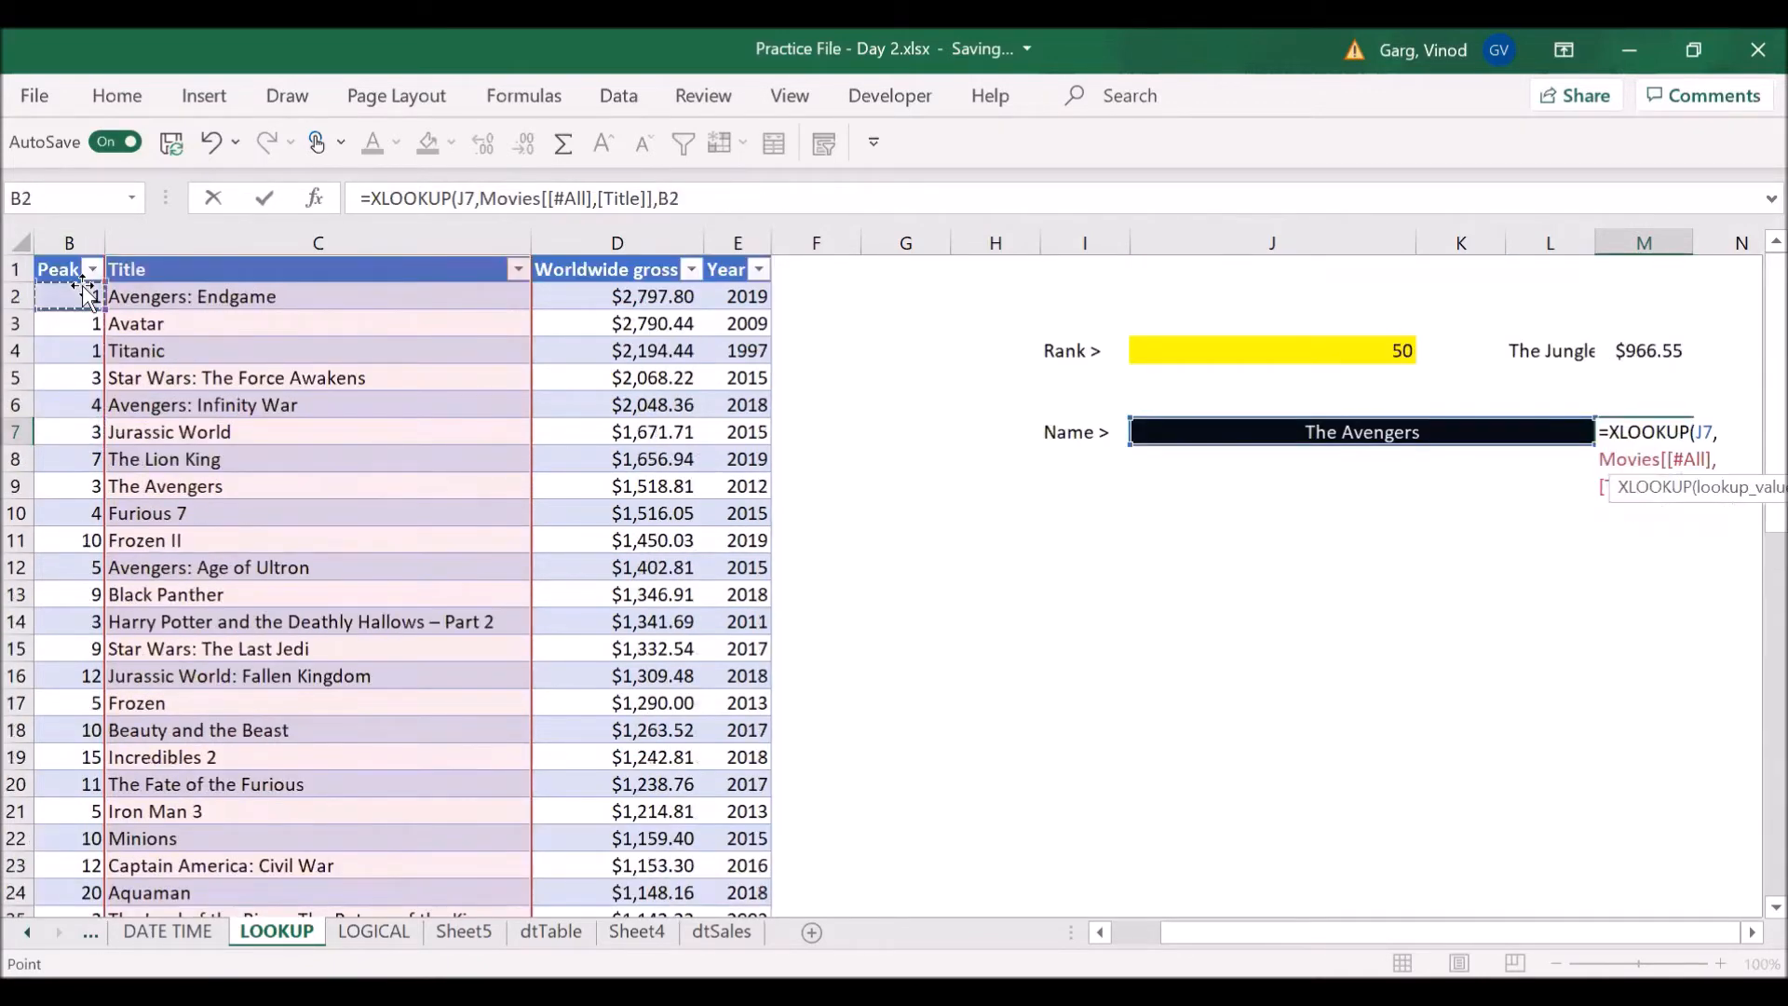
key("ctrl+shift+Down")
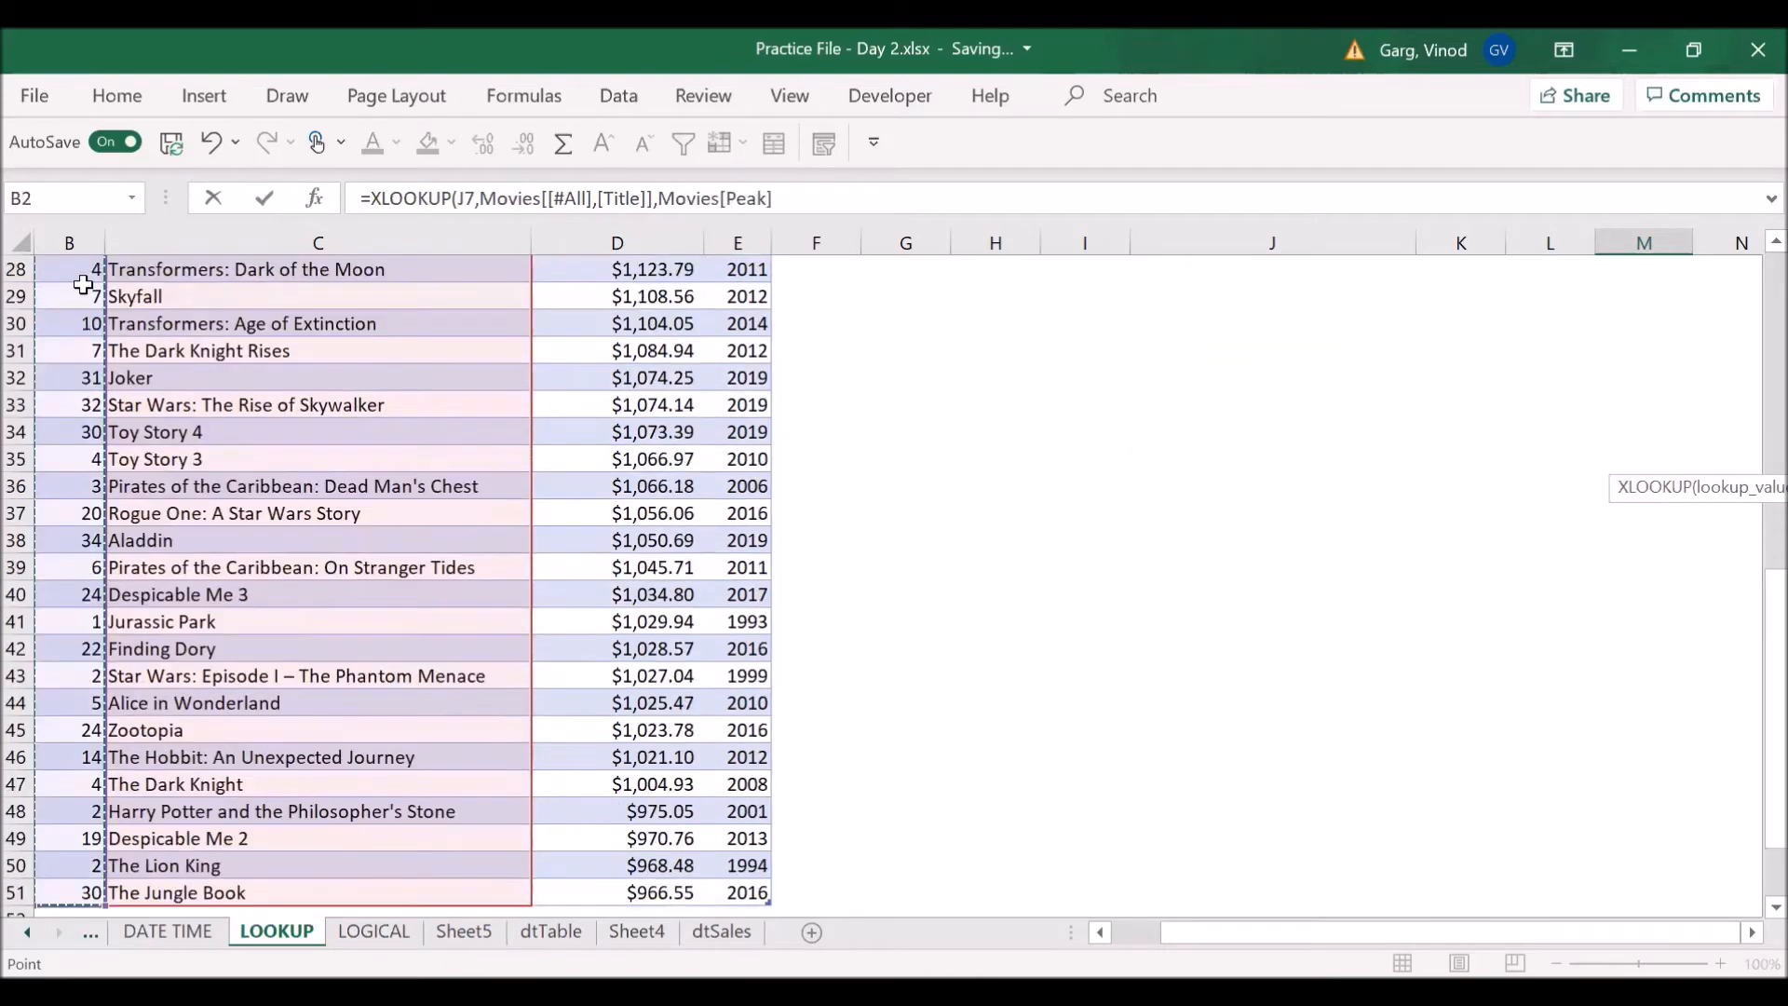
type(")")
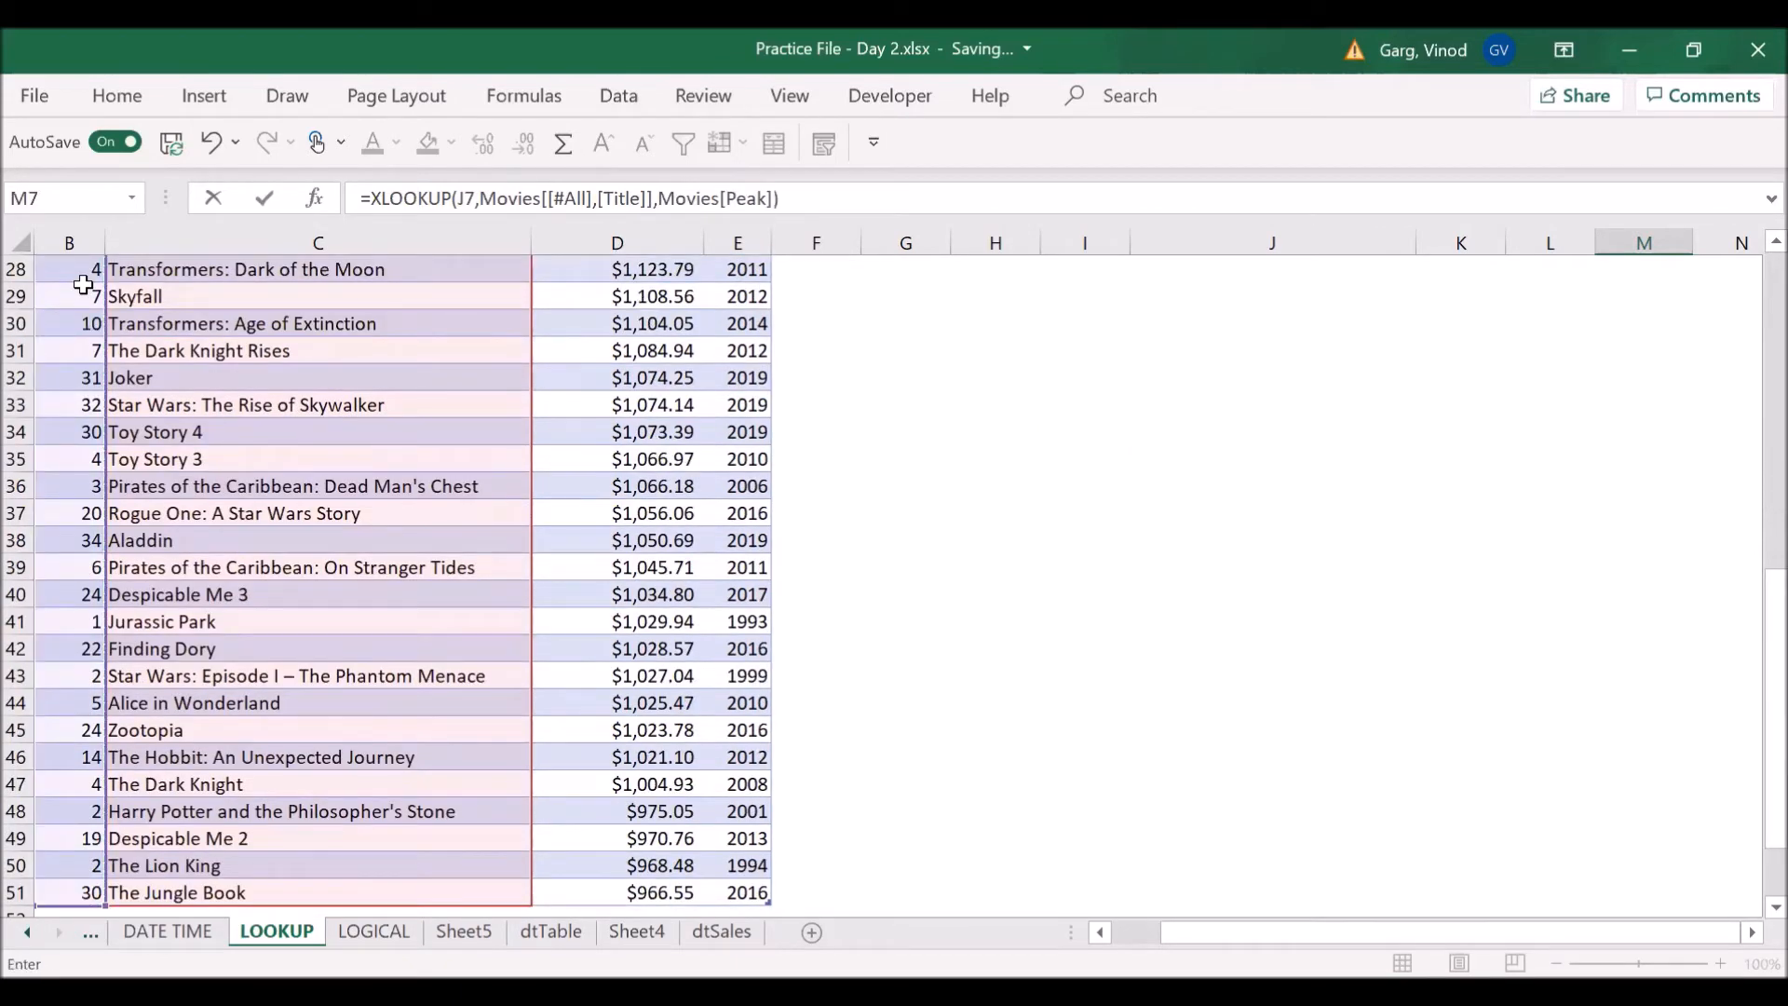
key("Return")
scroll(83, 284, "up", 3)
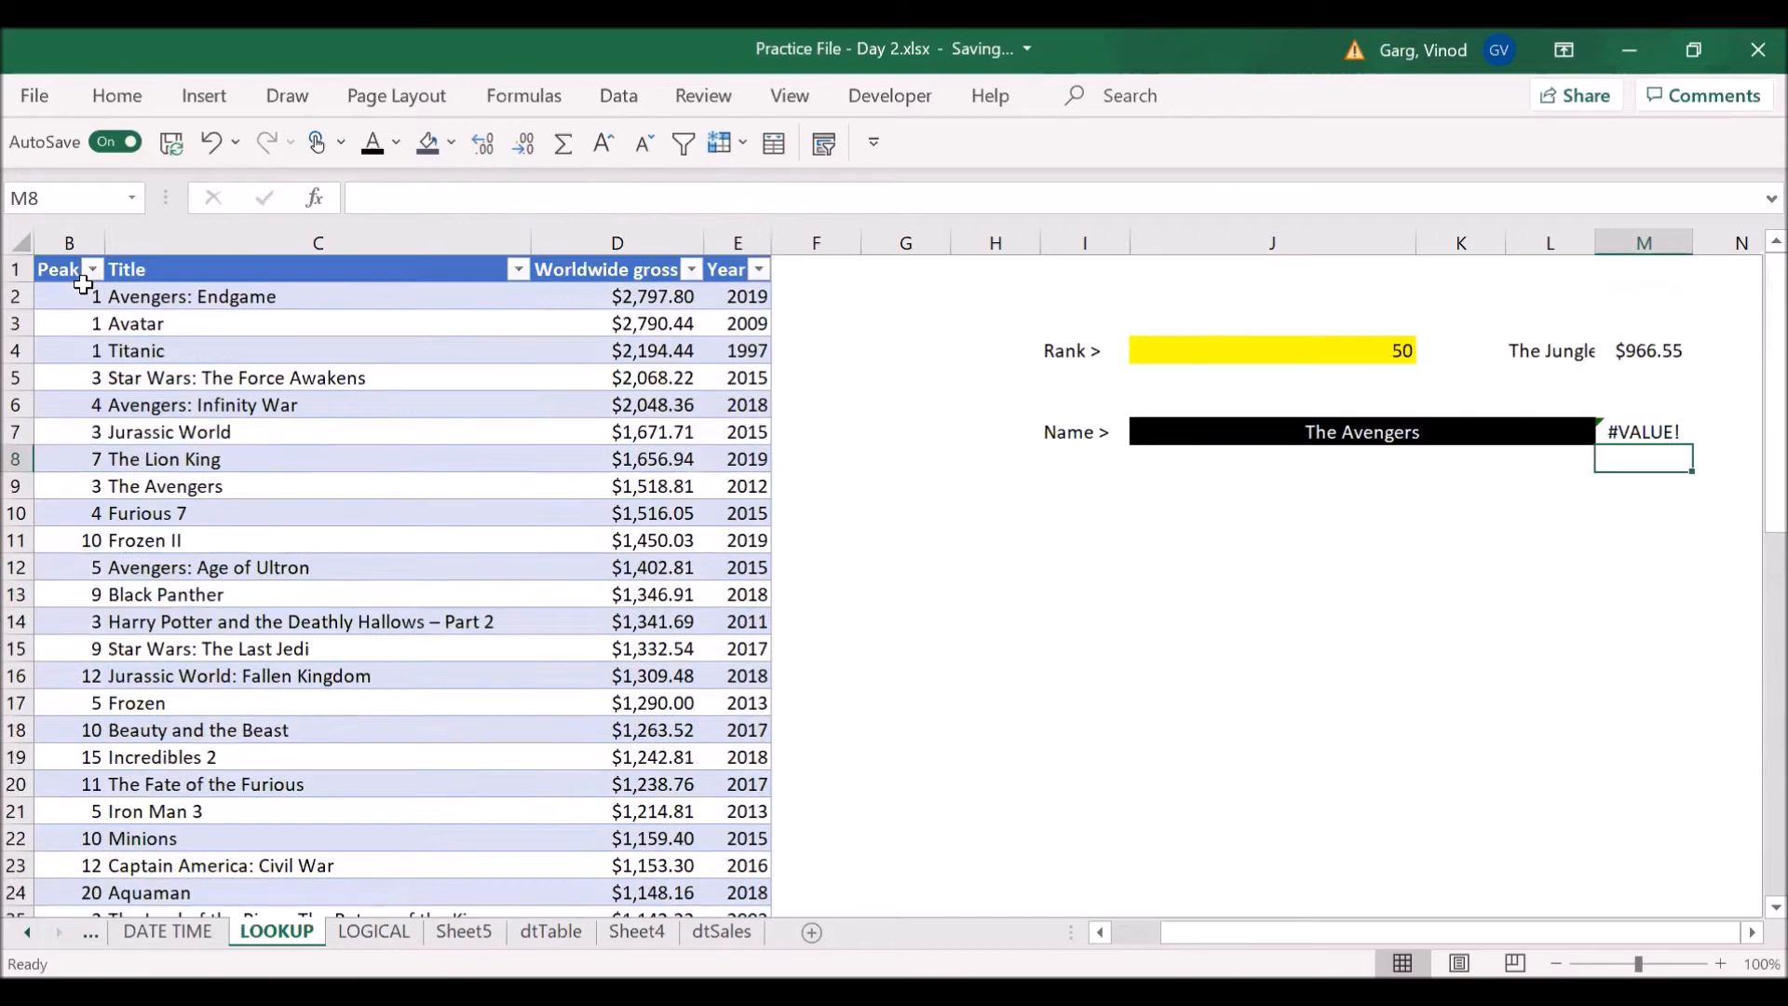
- Replace the formula in M7 with a new XLOOKUP that uses J7 as its lookup value
key("Up")
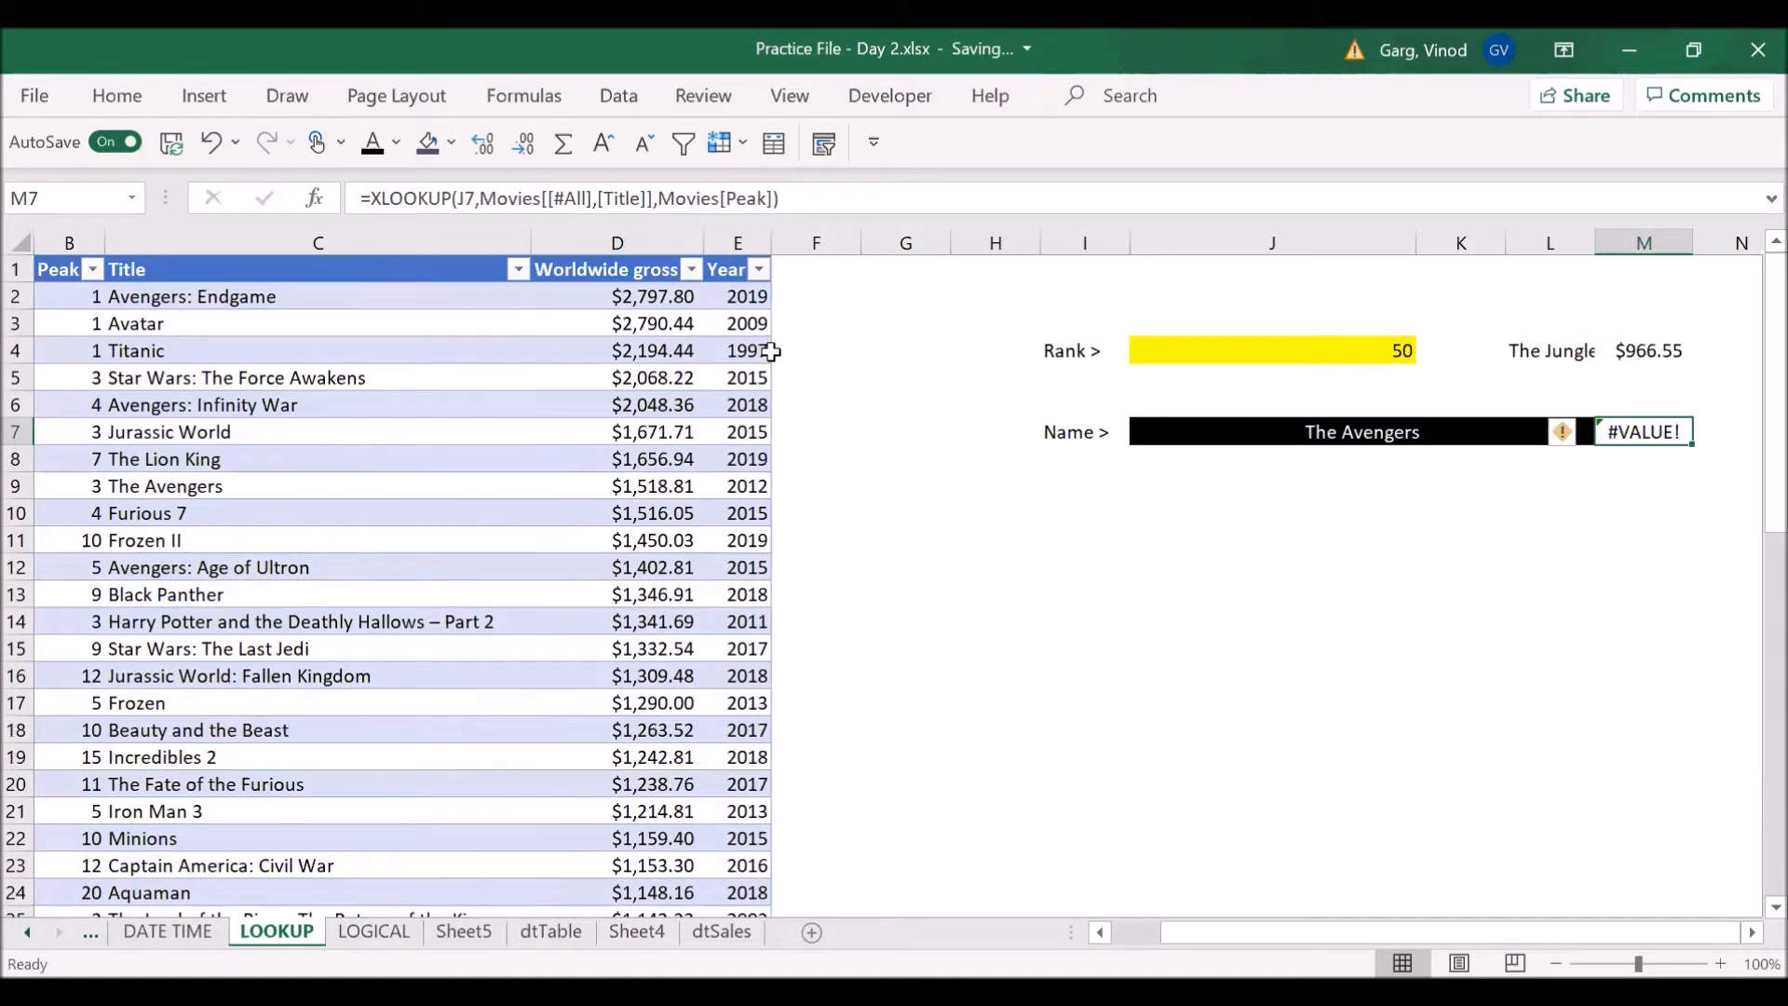
type("=")
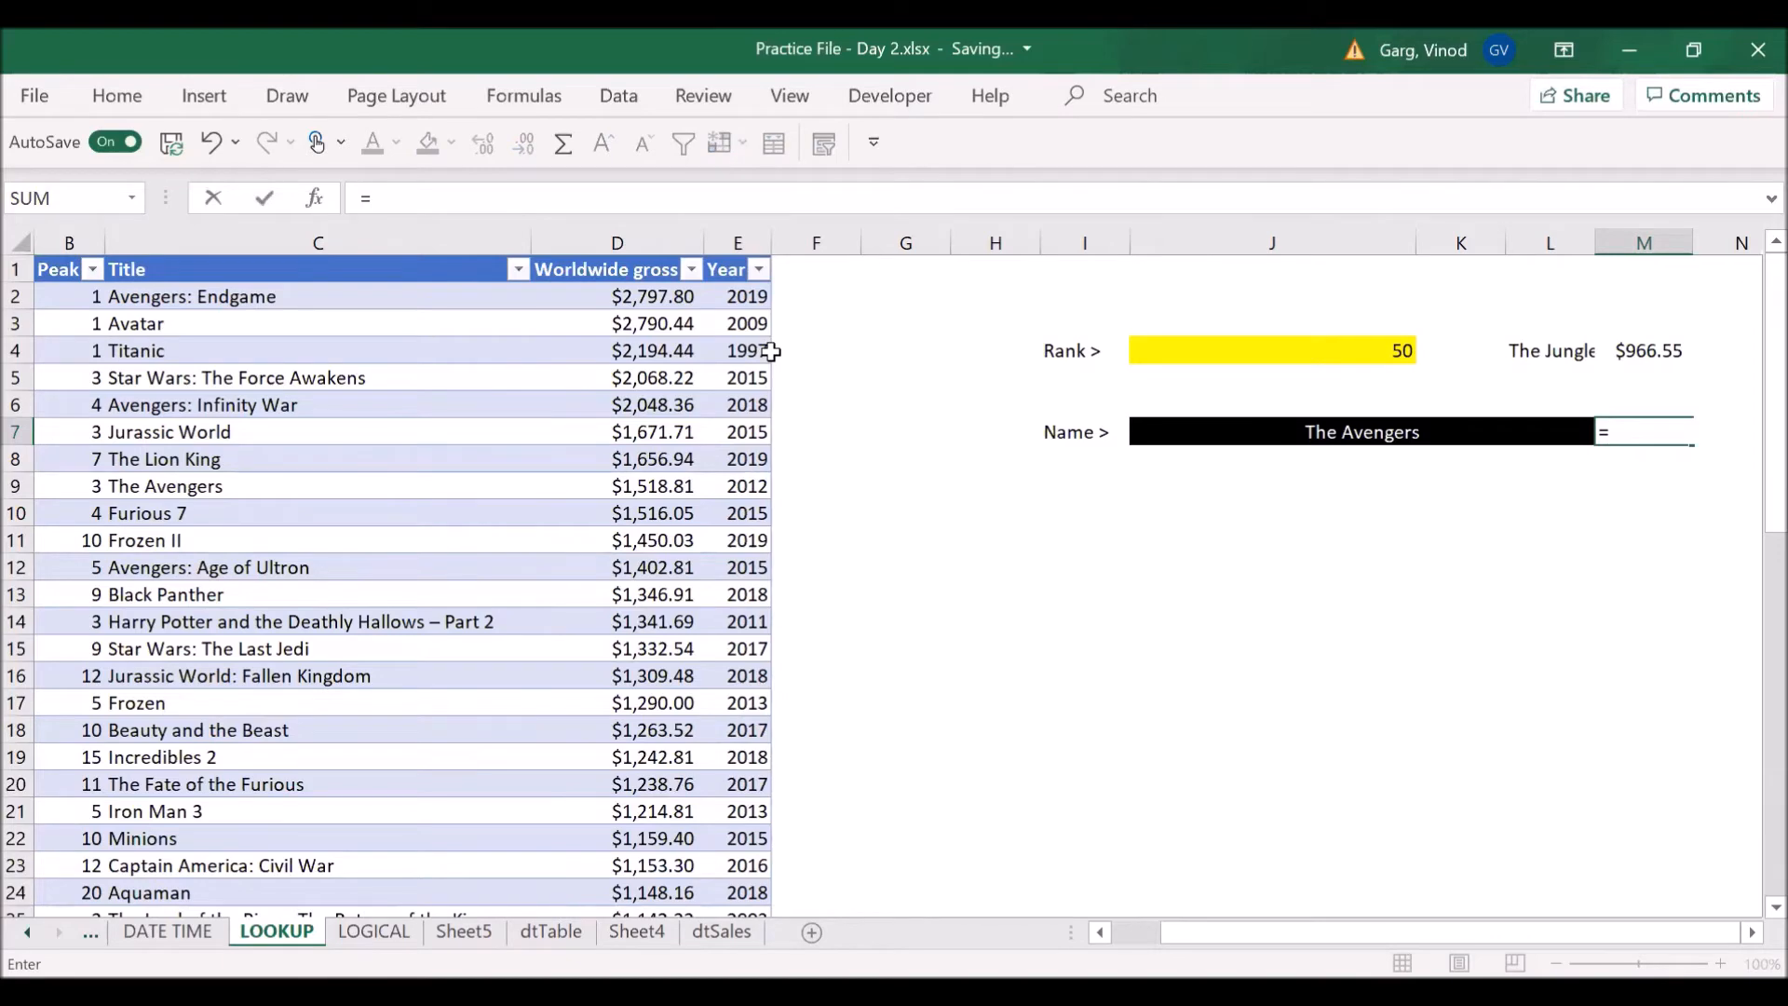
type("xloo")
key("Tab")
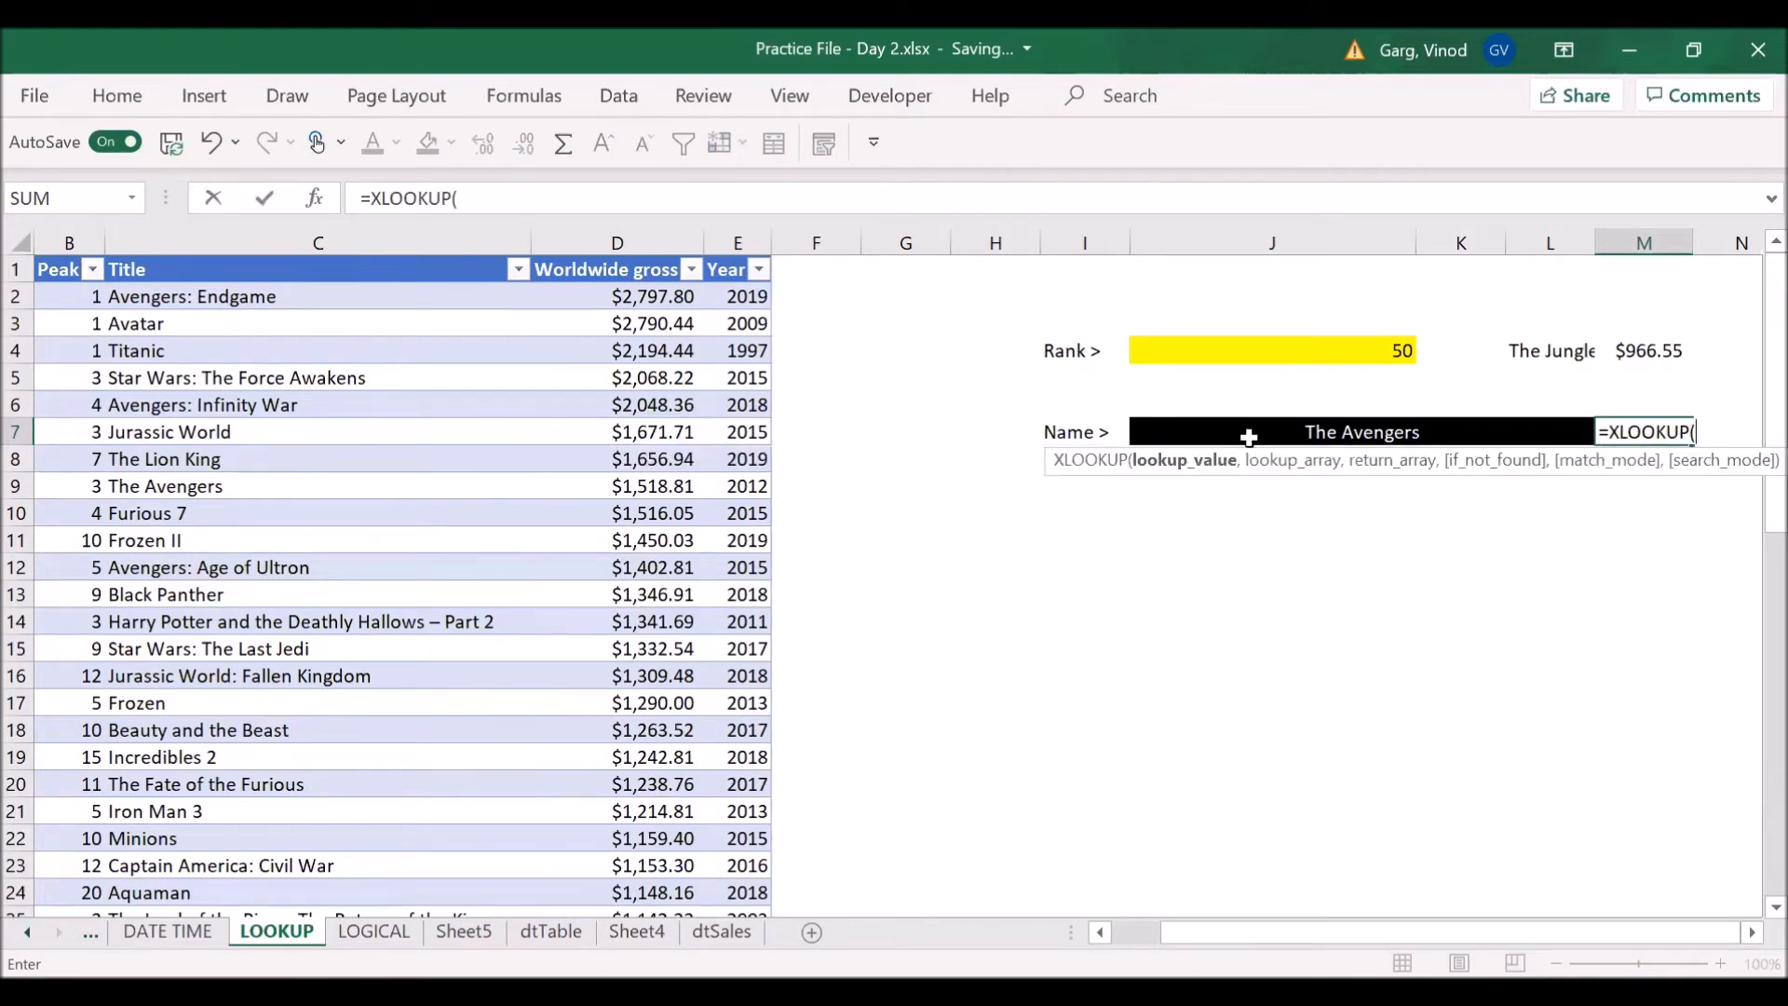
left_click(1384, 433)
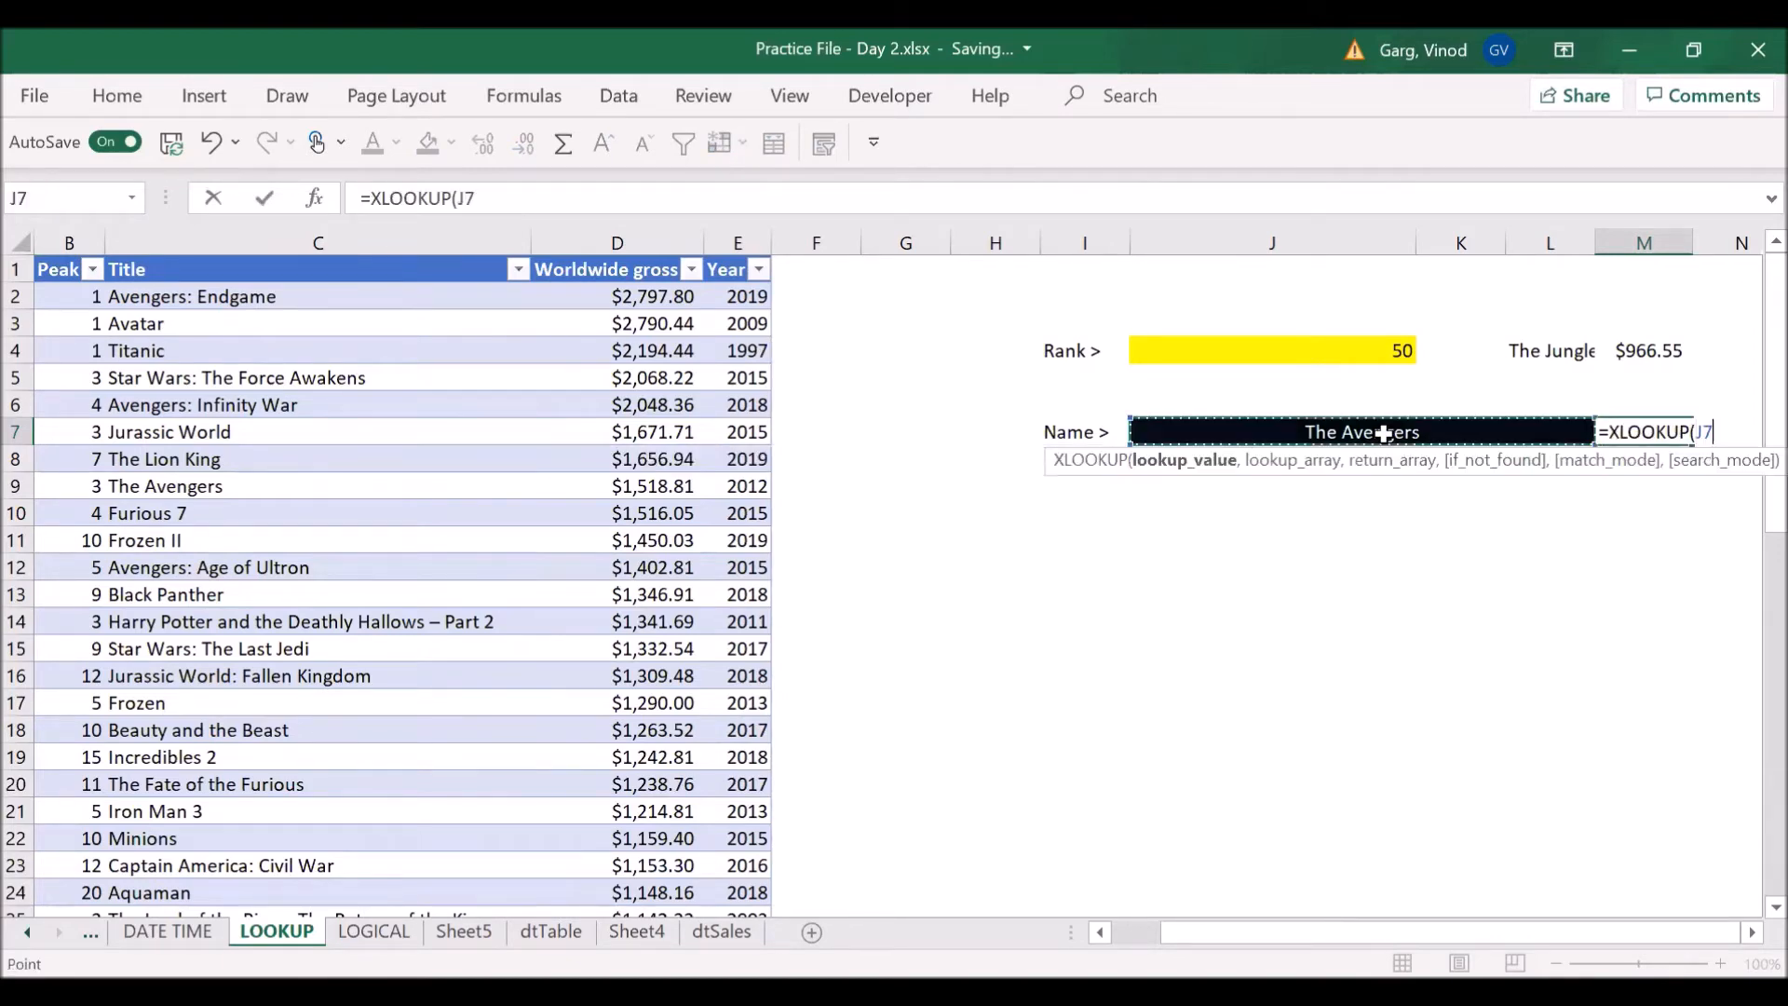
type(",")
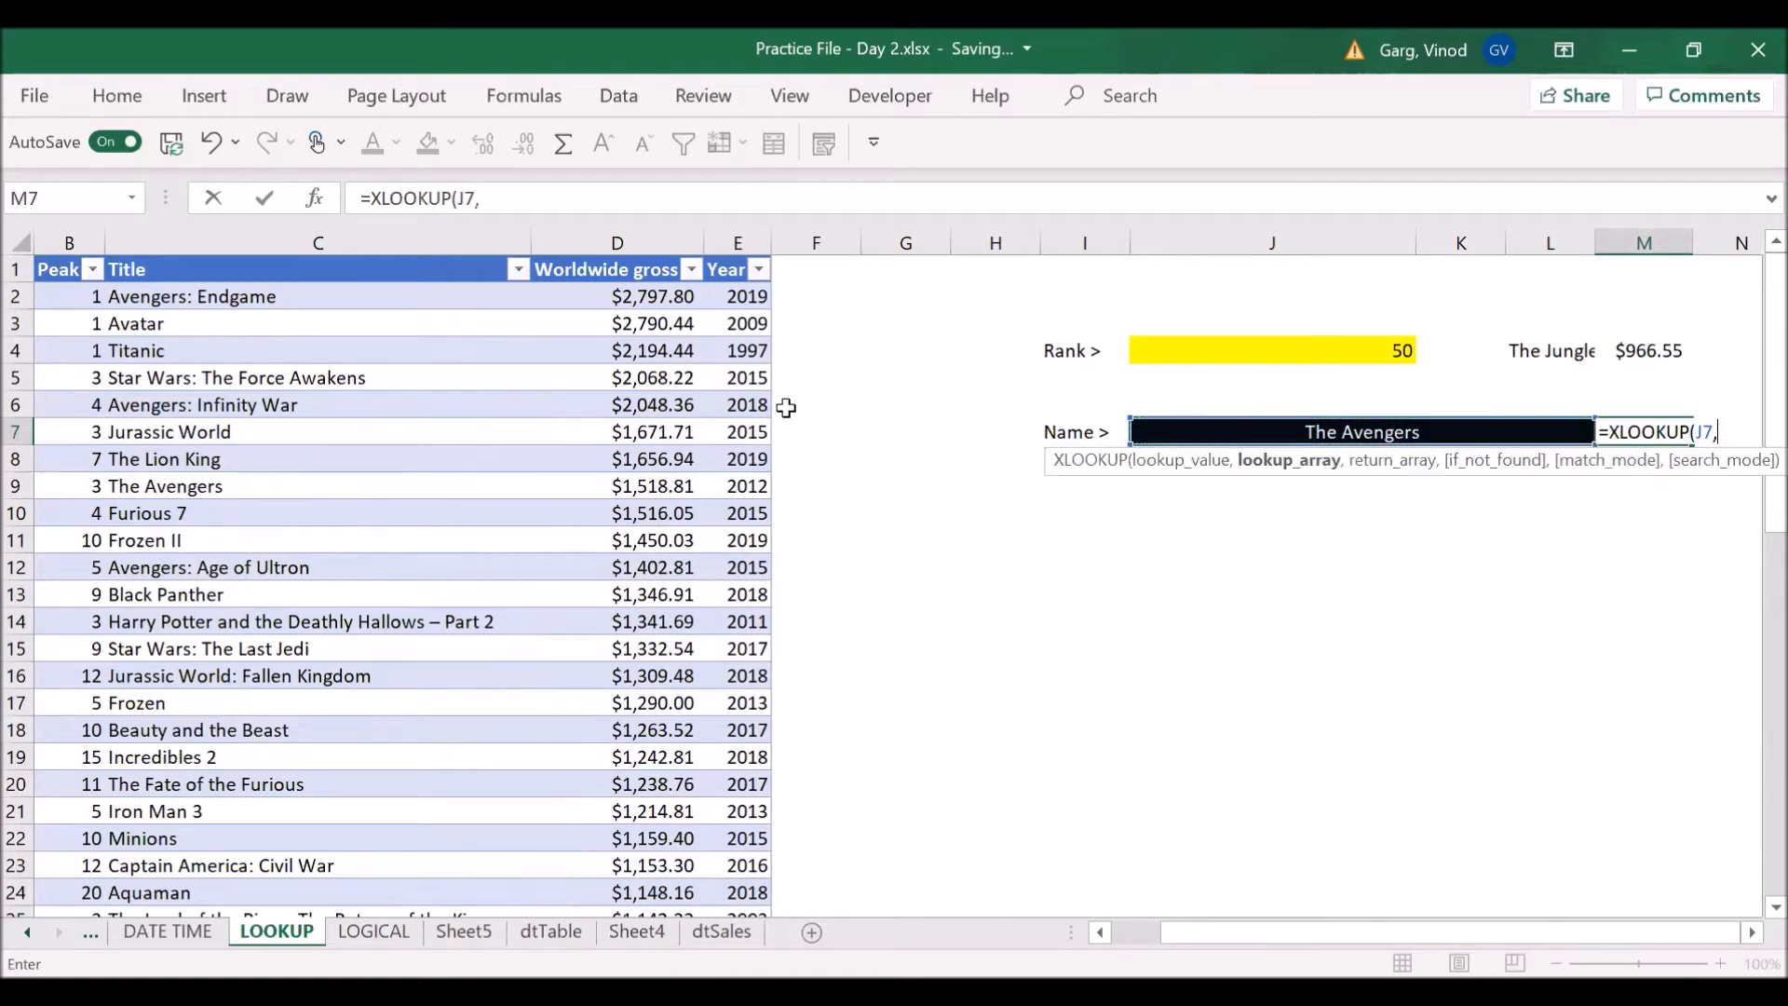
- Set the lookup array to the Title column's data without its header, Movies[Title]
left_click(373, 268)
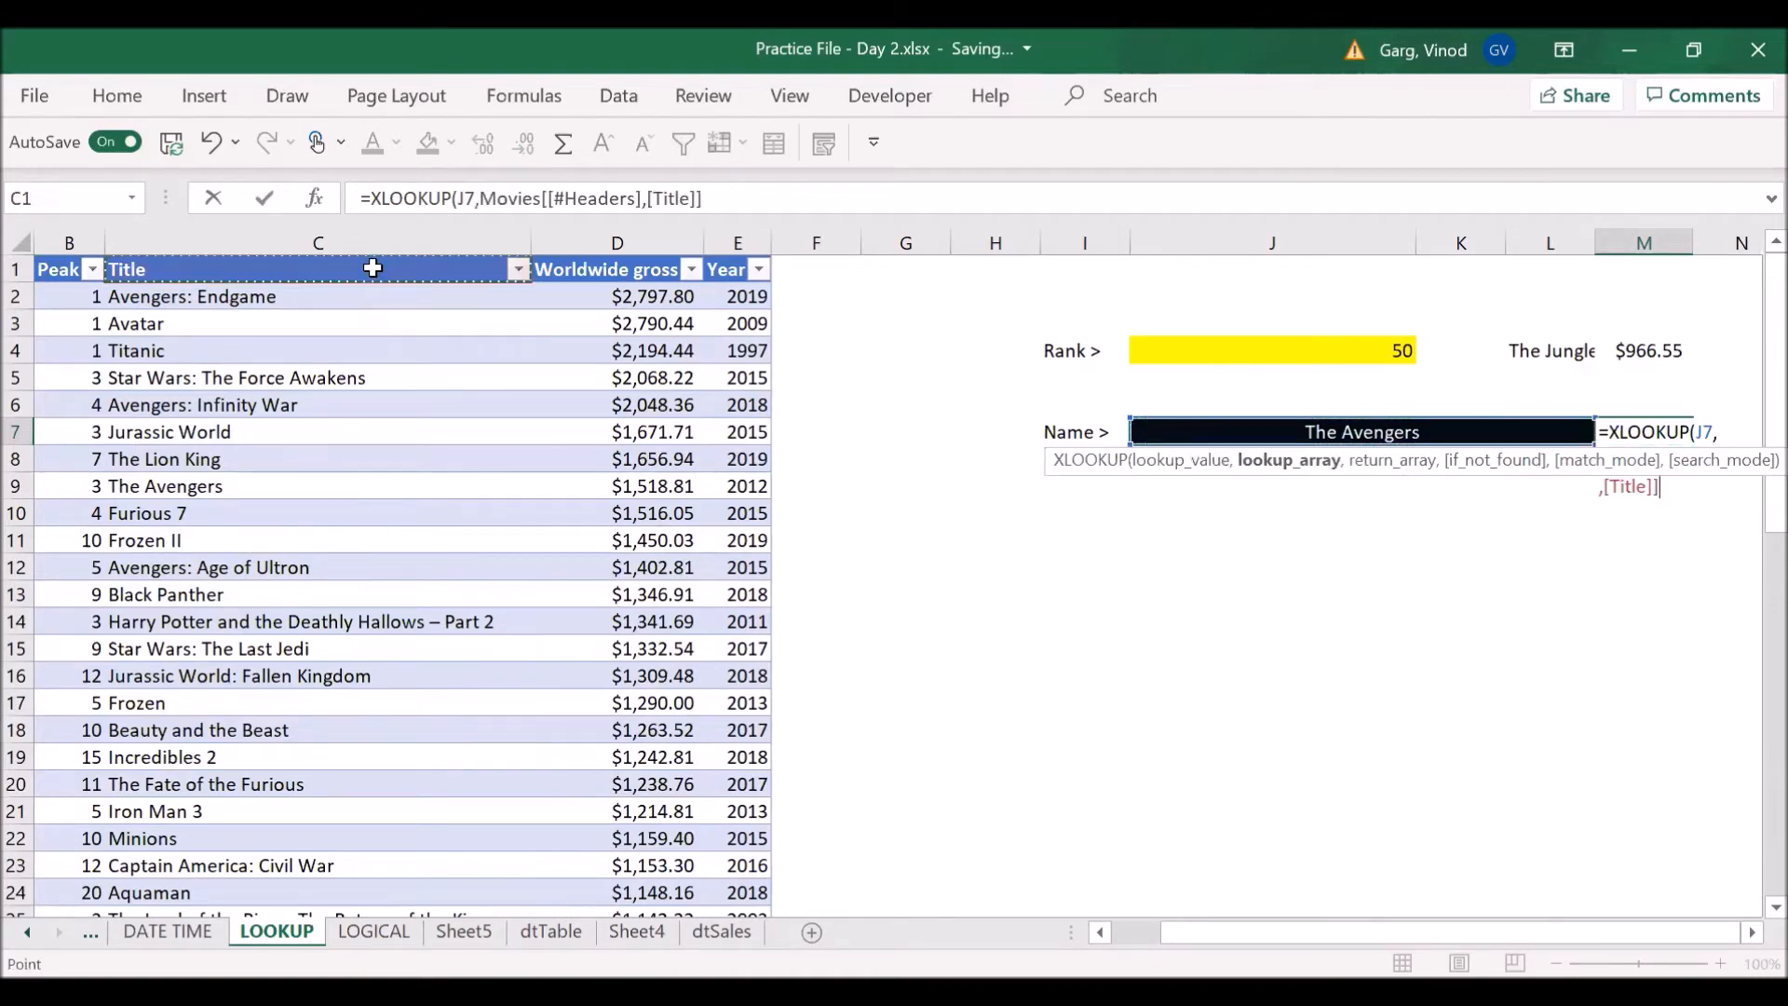
key("Down")
key("Down")
key("Down")
key("Down")
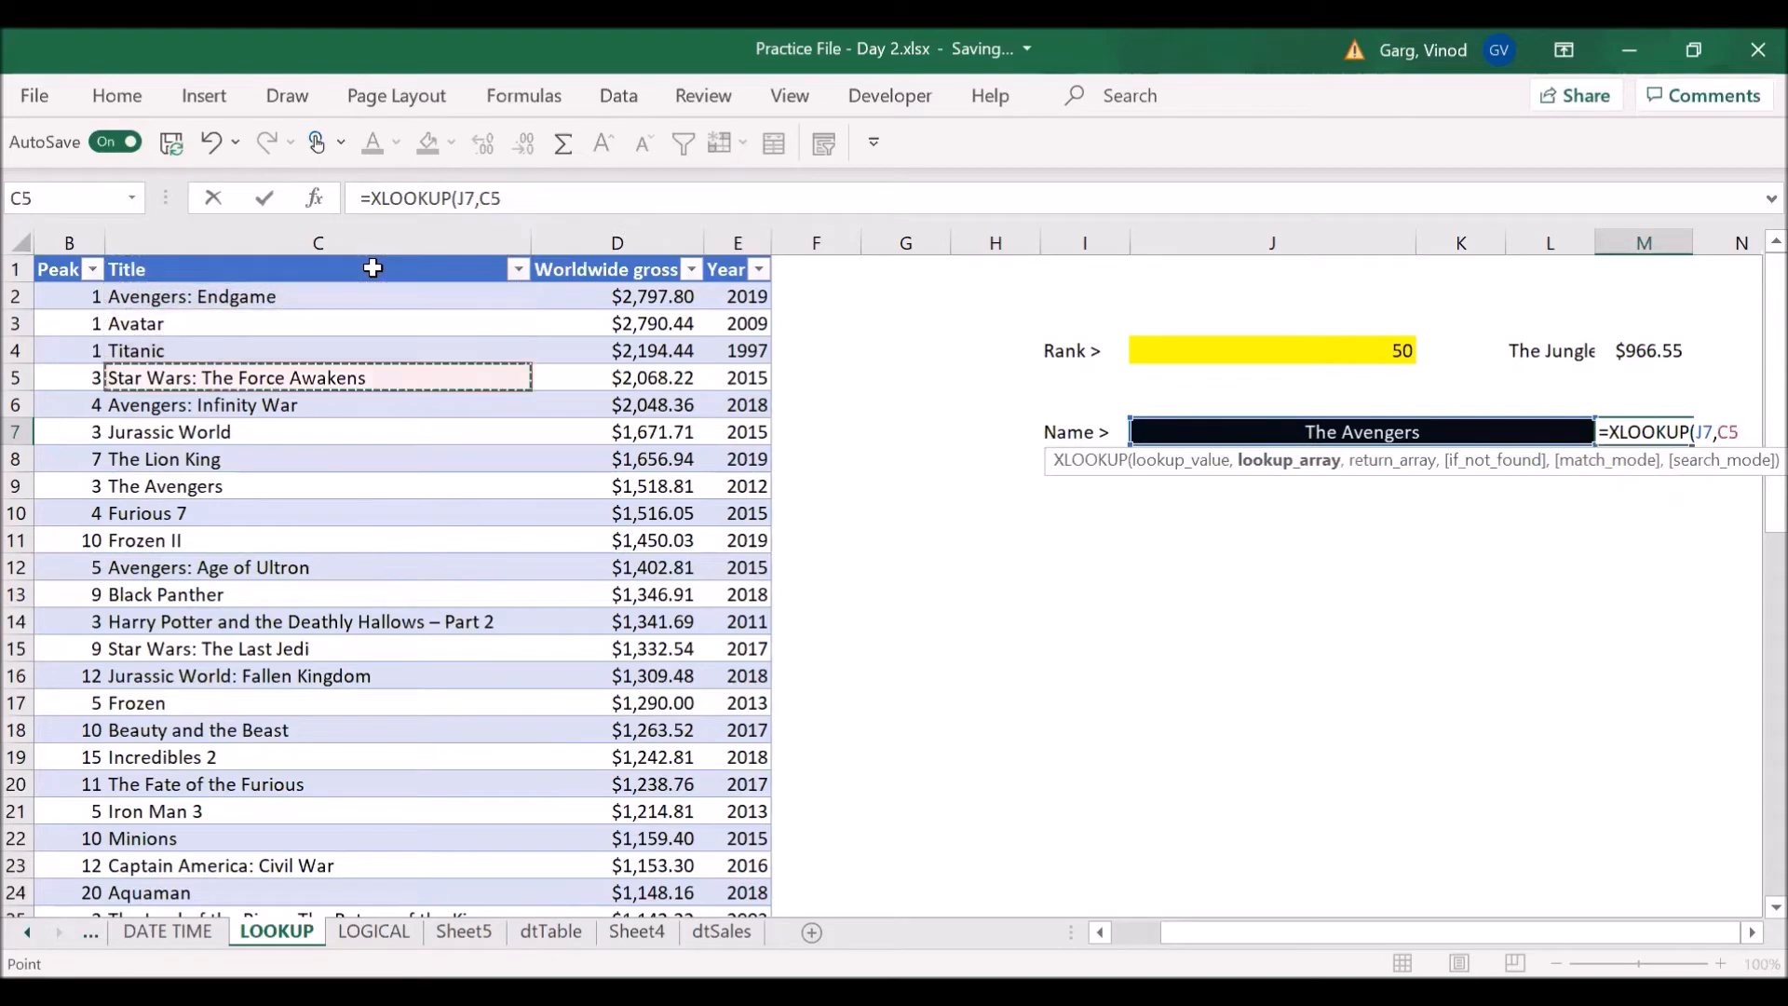
key("ctrl+space")
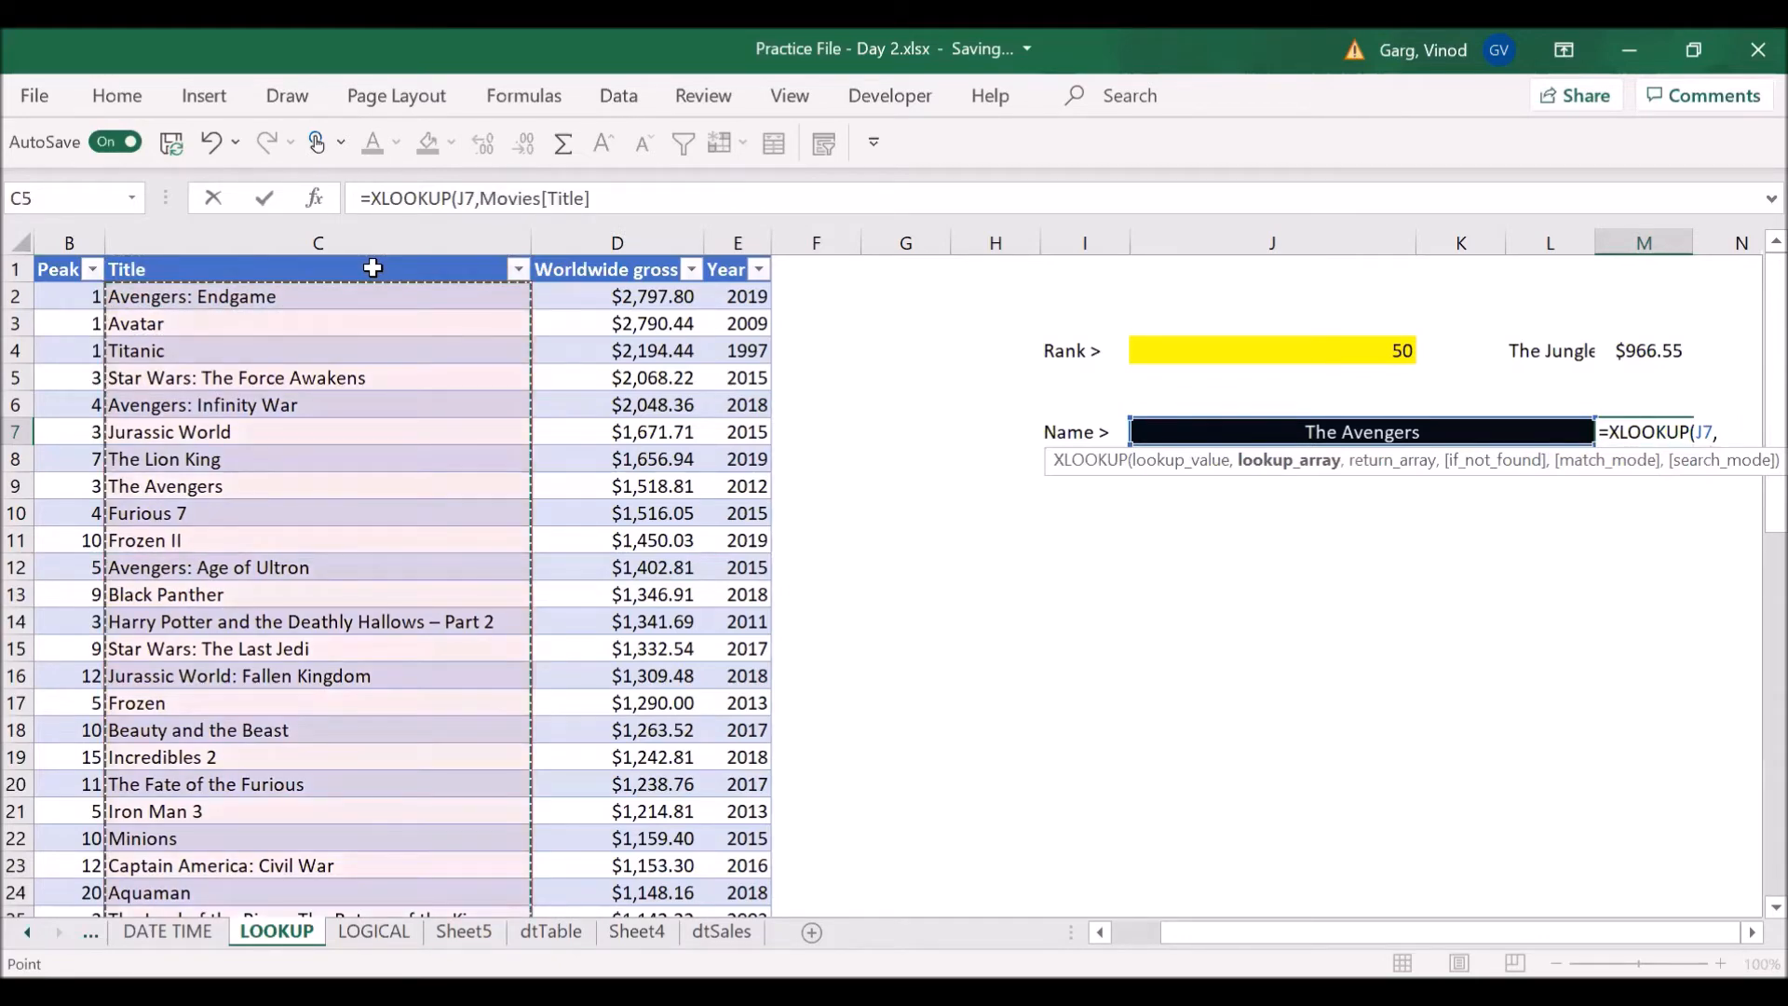
type(",")
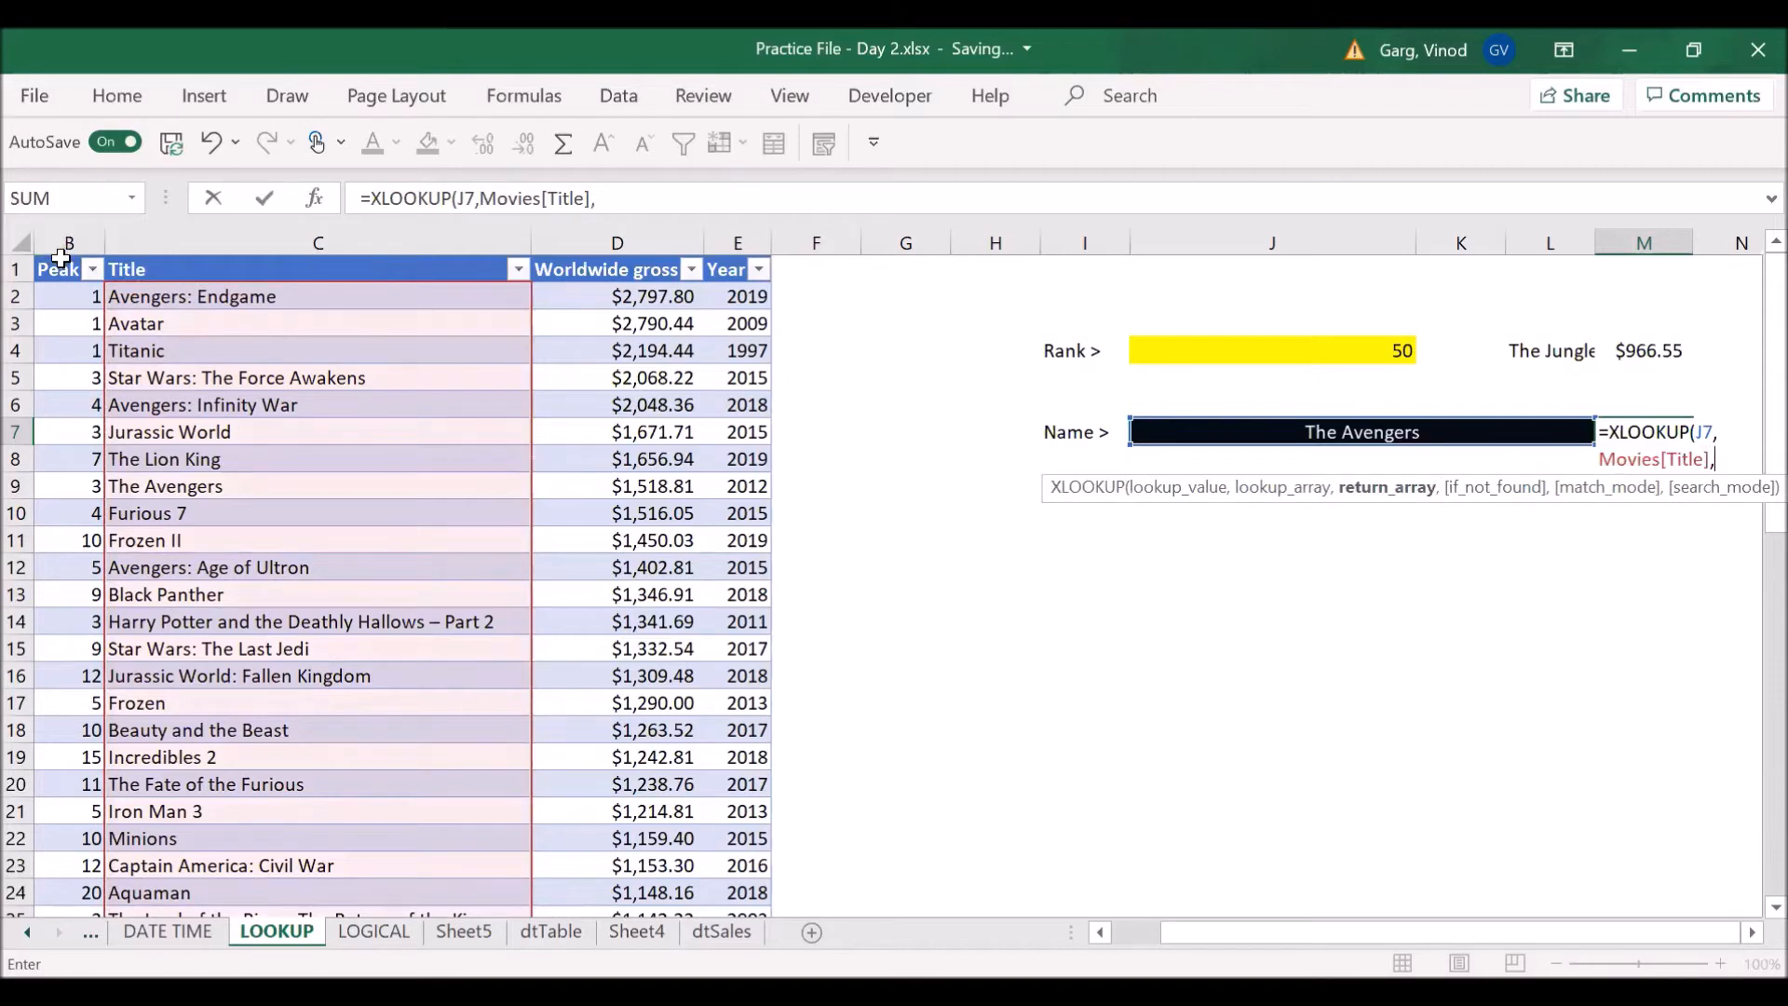
- Use Movies[Peak] as the return array and complete the XLOOKUP formula in M7
left_click(57, 314)
key("ctrl+shift+Down")
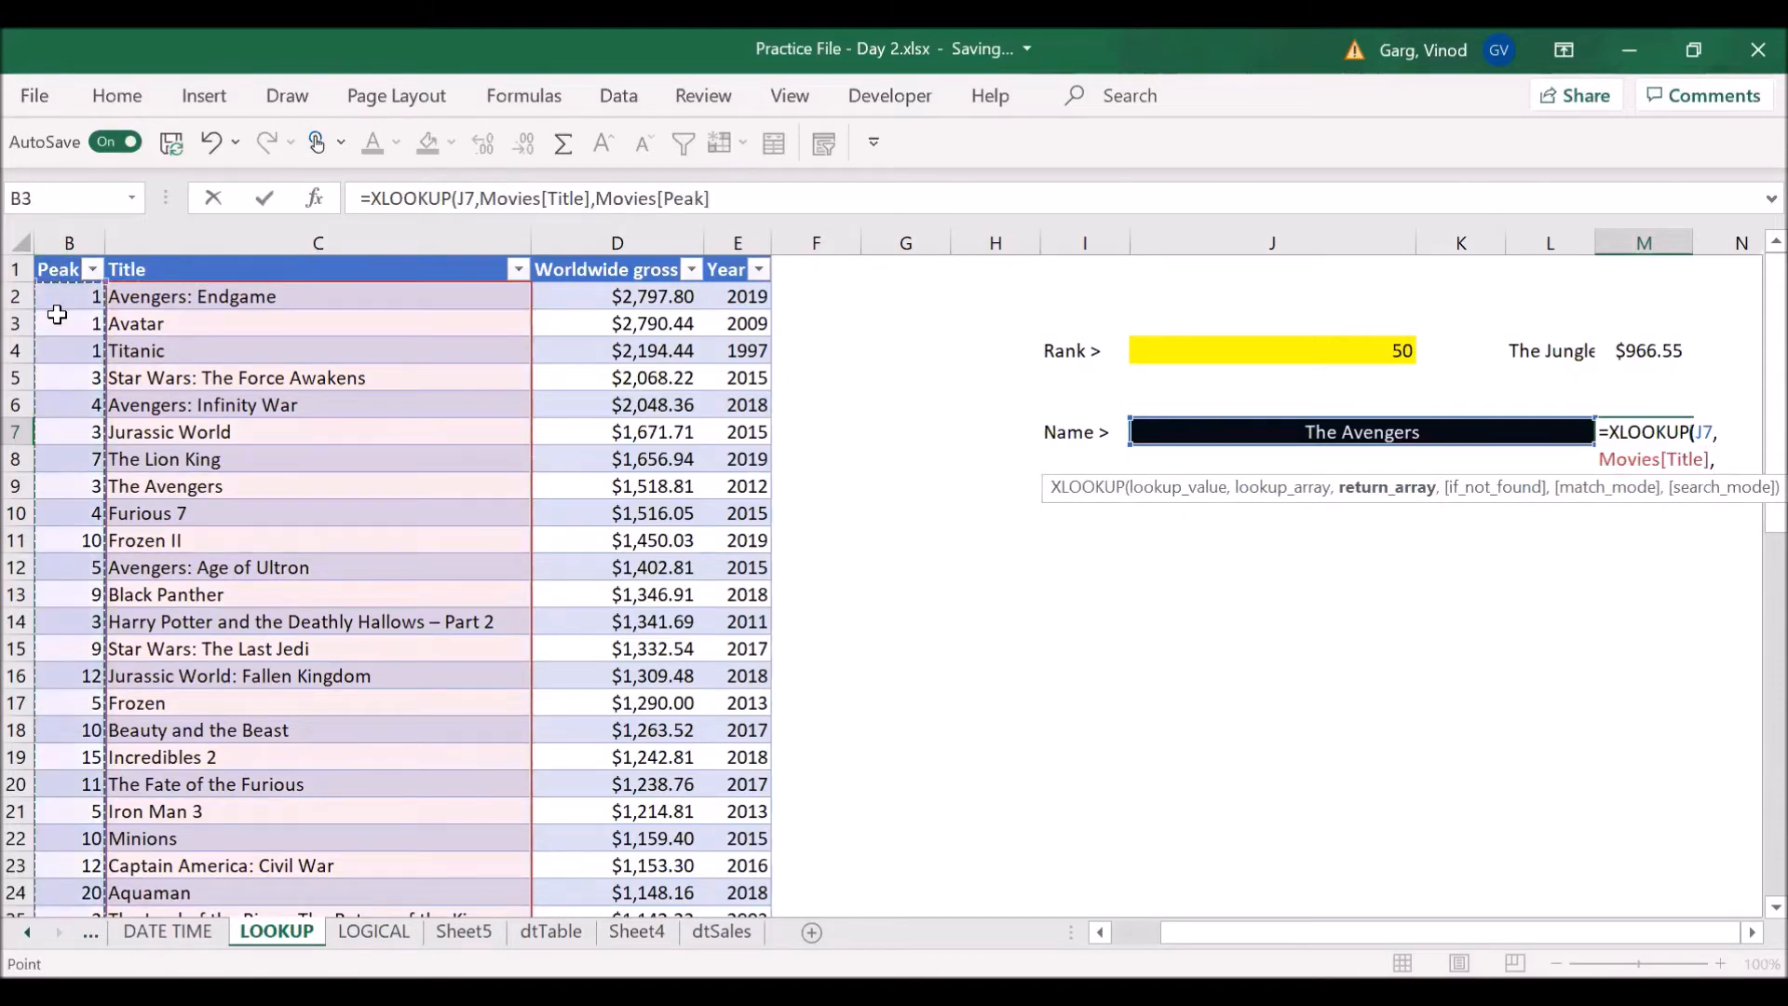
type(")")
key("Return")
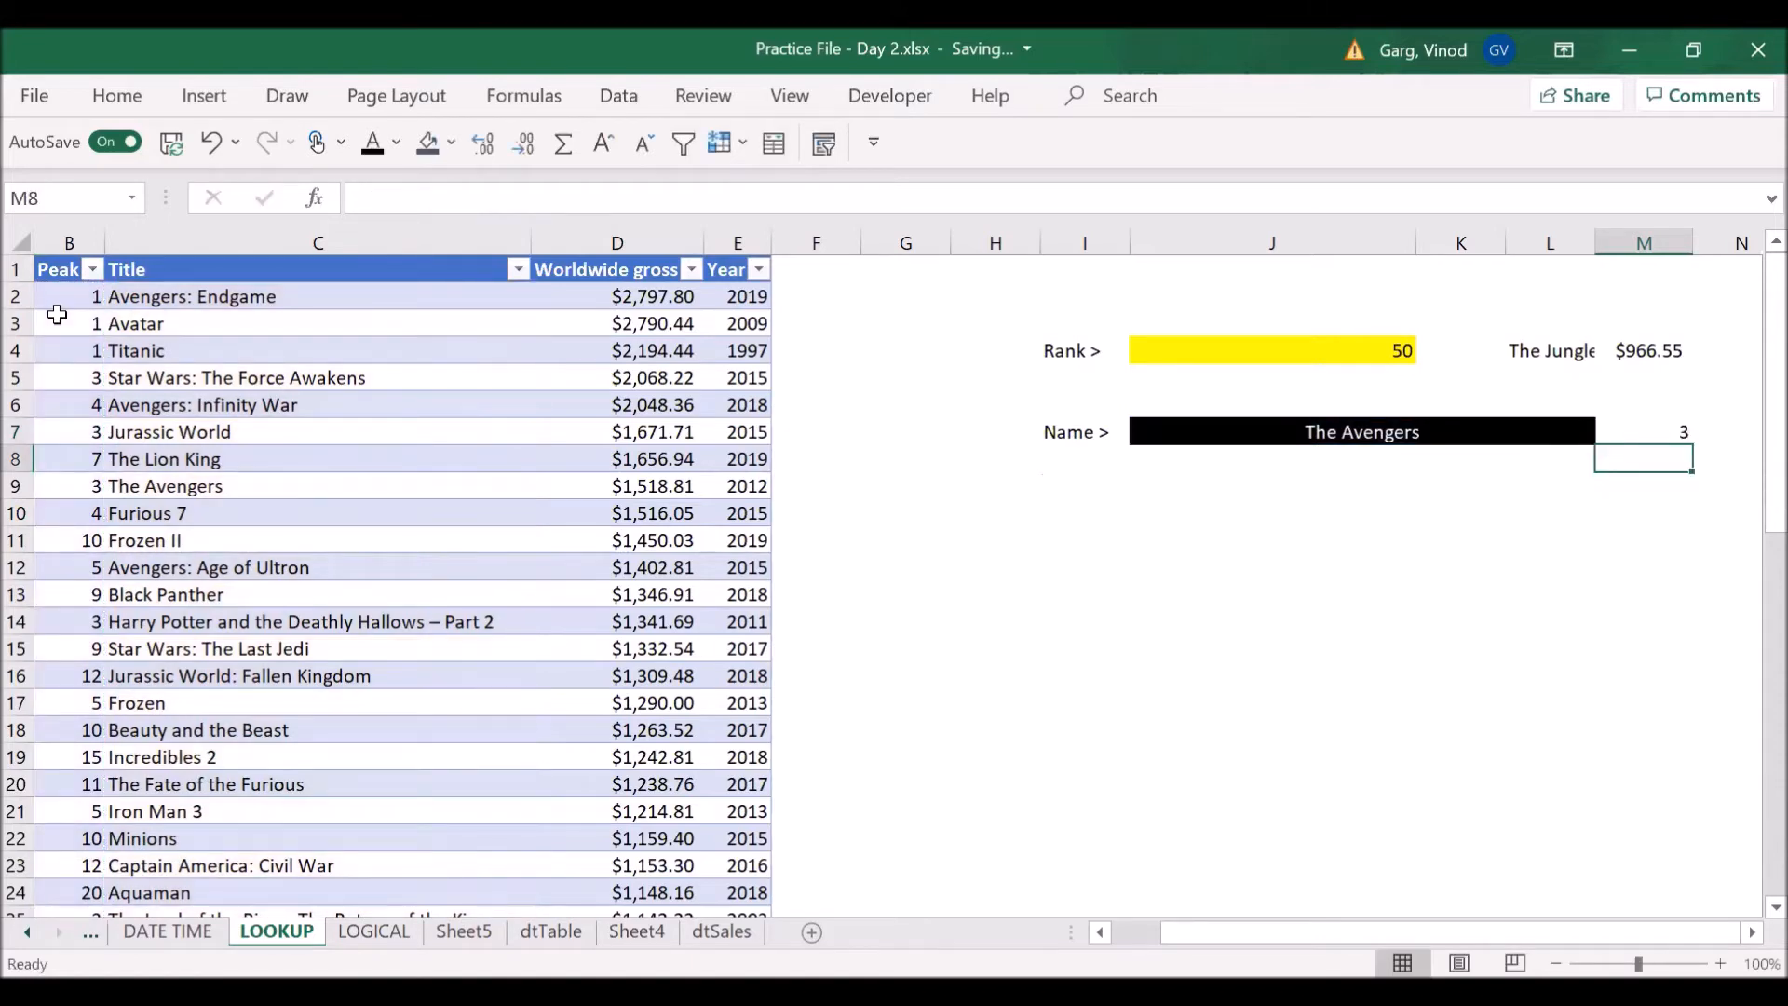
- Change the film name in J7 to Furious 7
key("Up")
key("Left")
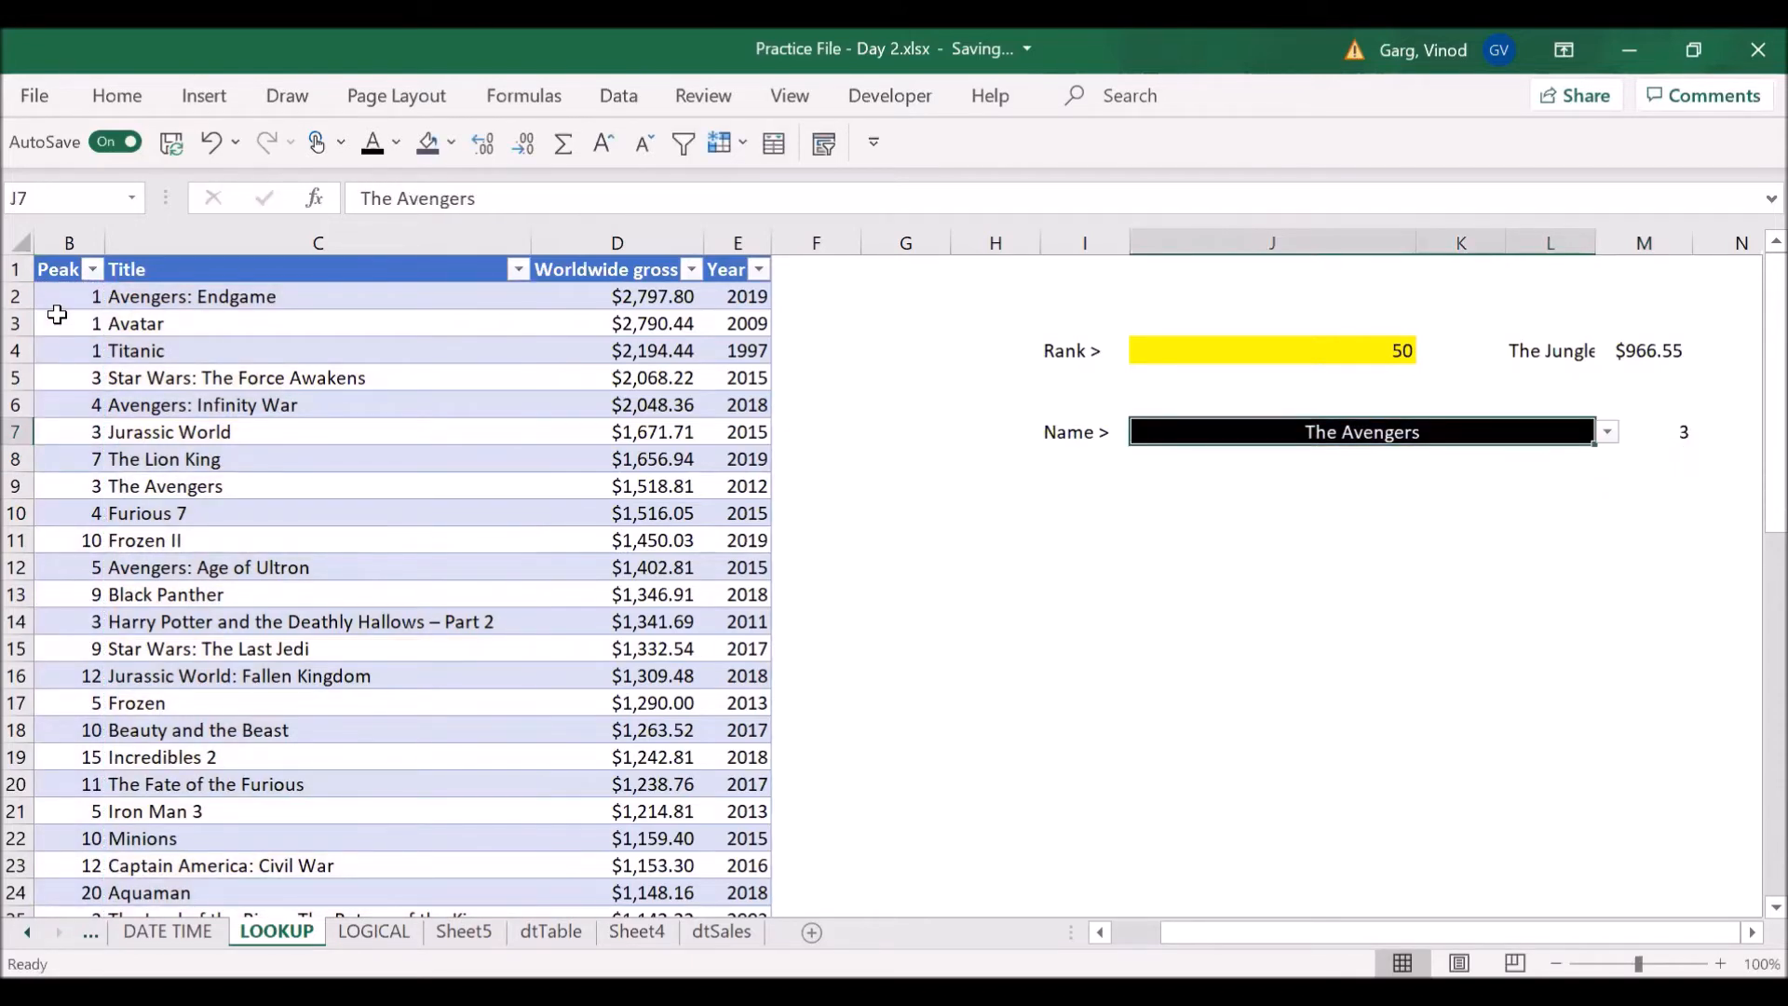
type("Fu")
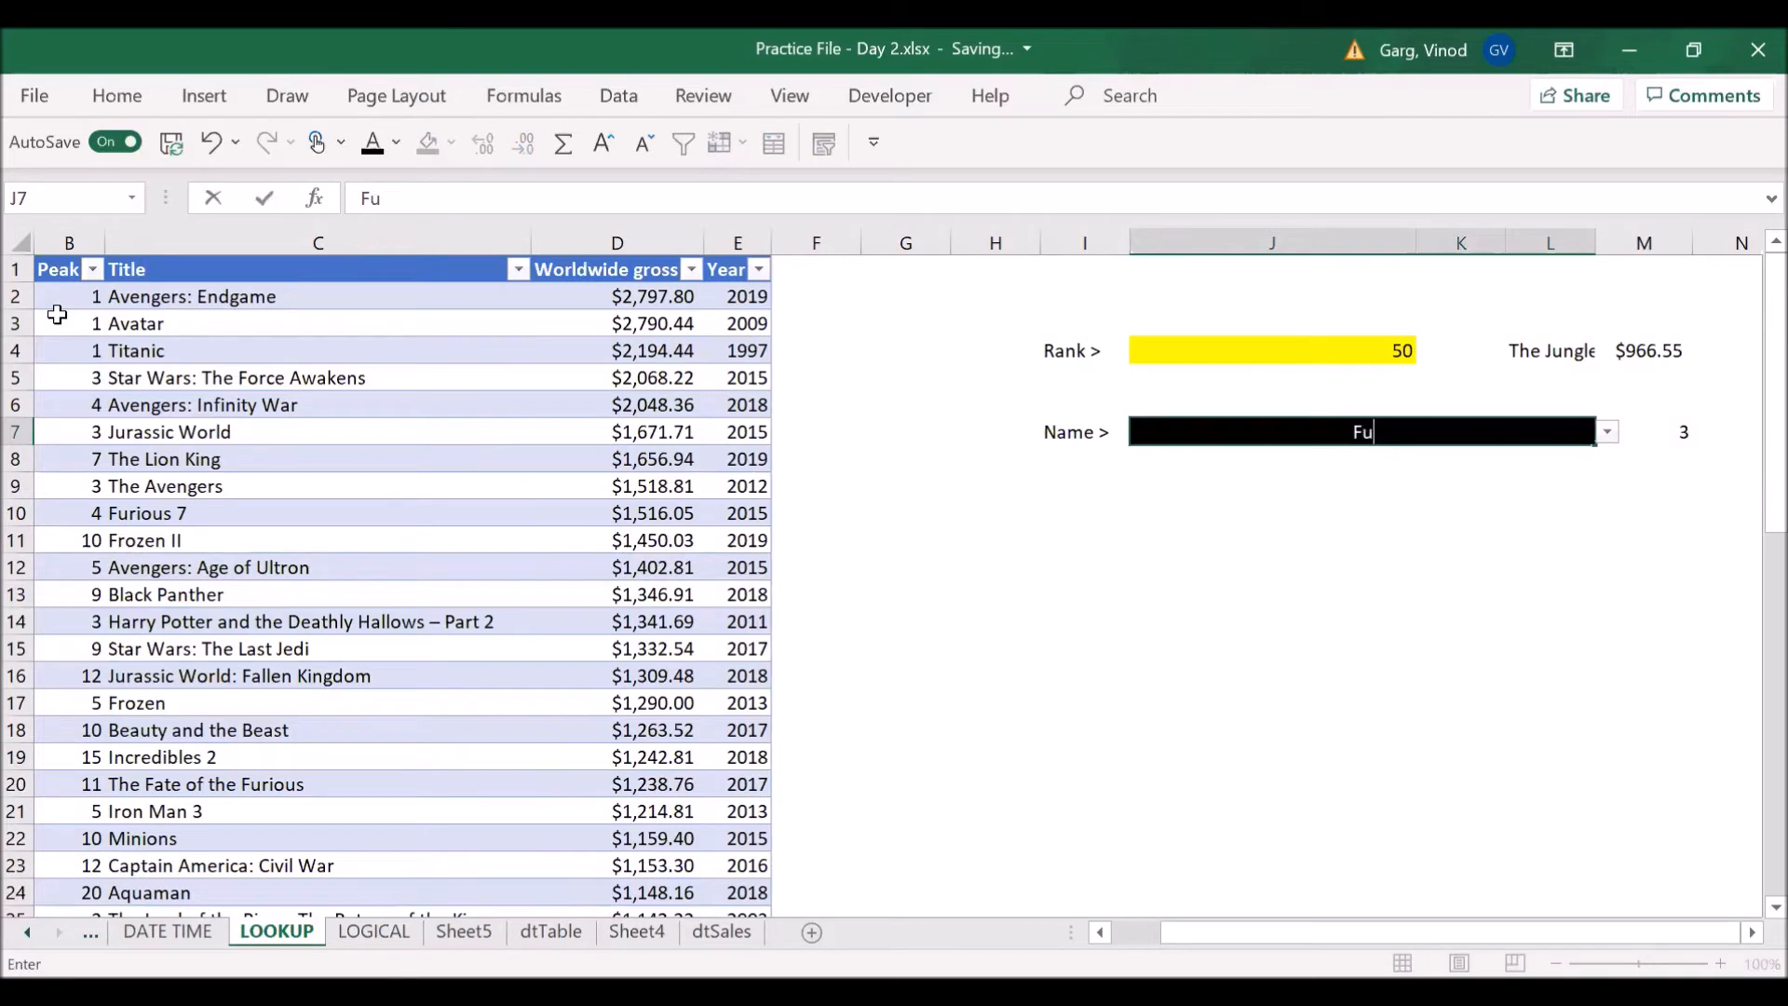
type("rious 7")
key("Tab")
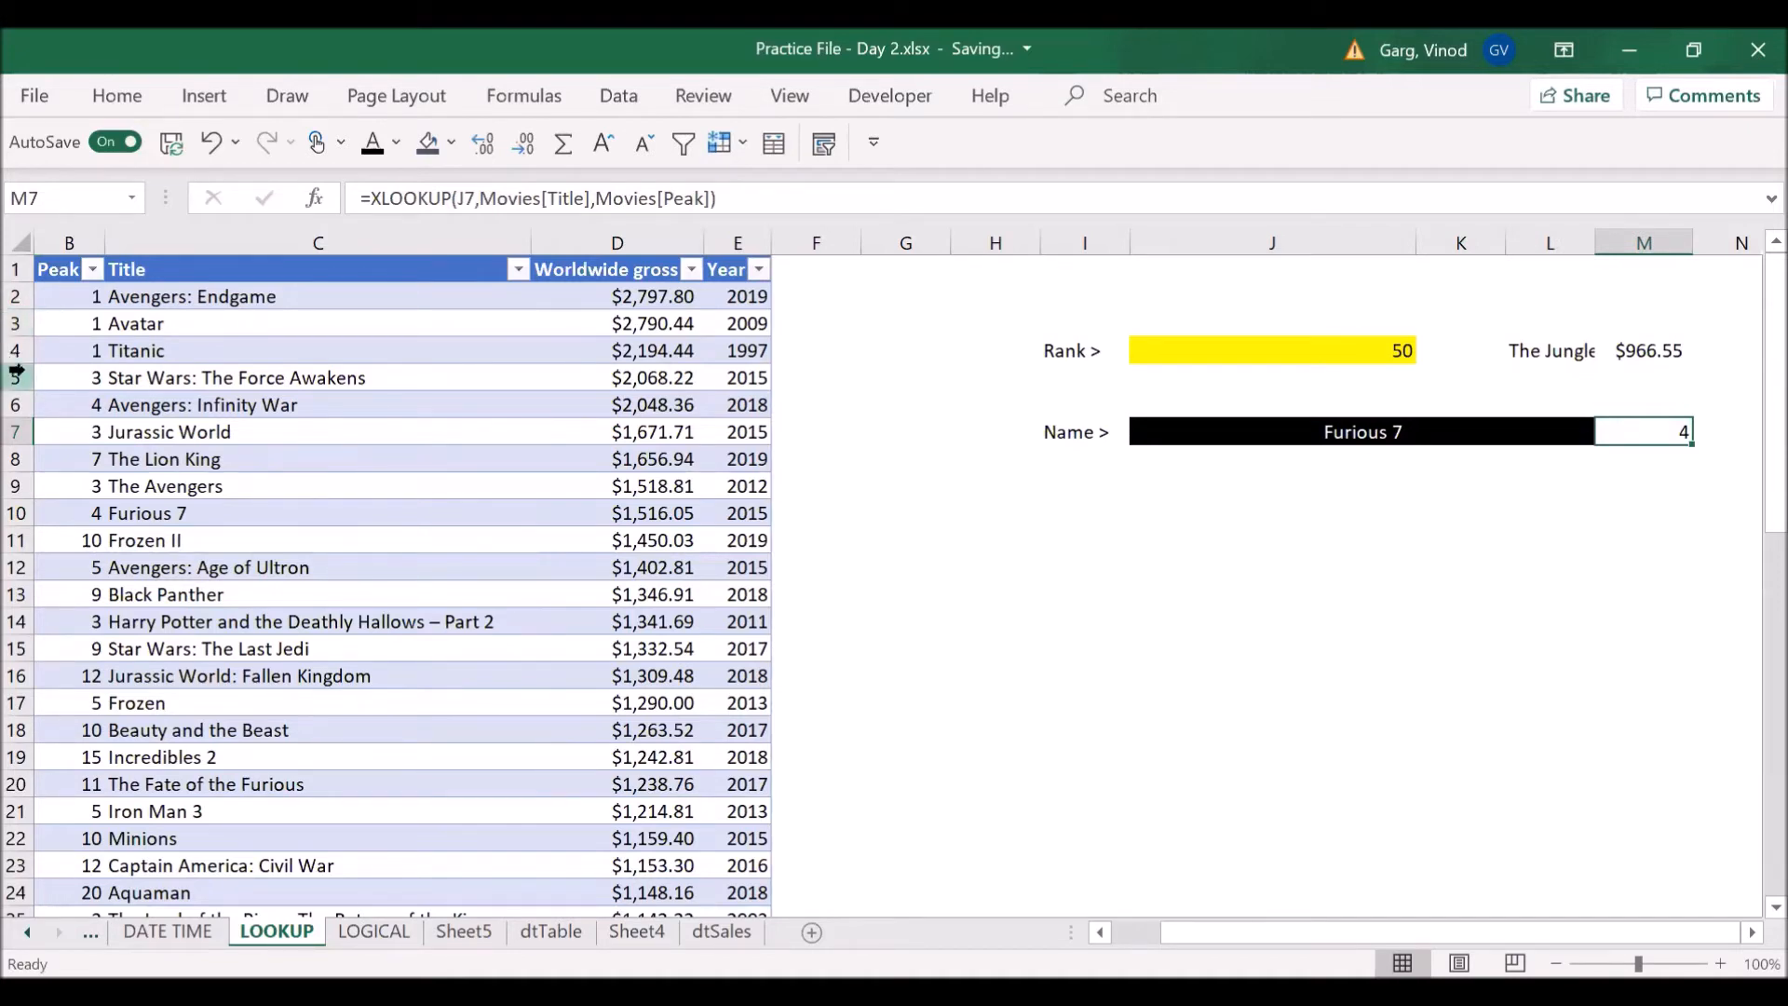
- Check the rank, peak and gross values in the rows for The Avengers and Furious 7
left_click(268, 488)
key("Home")
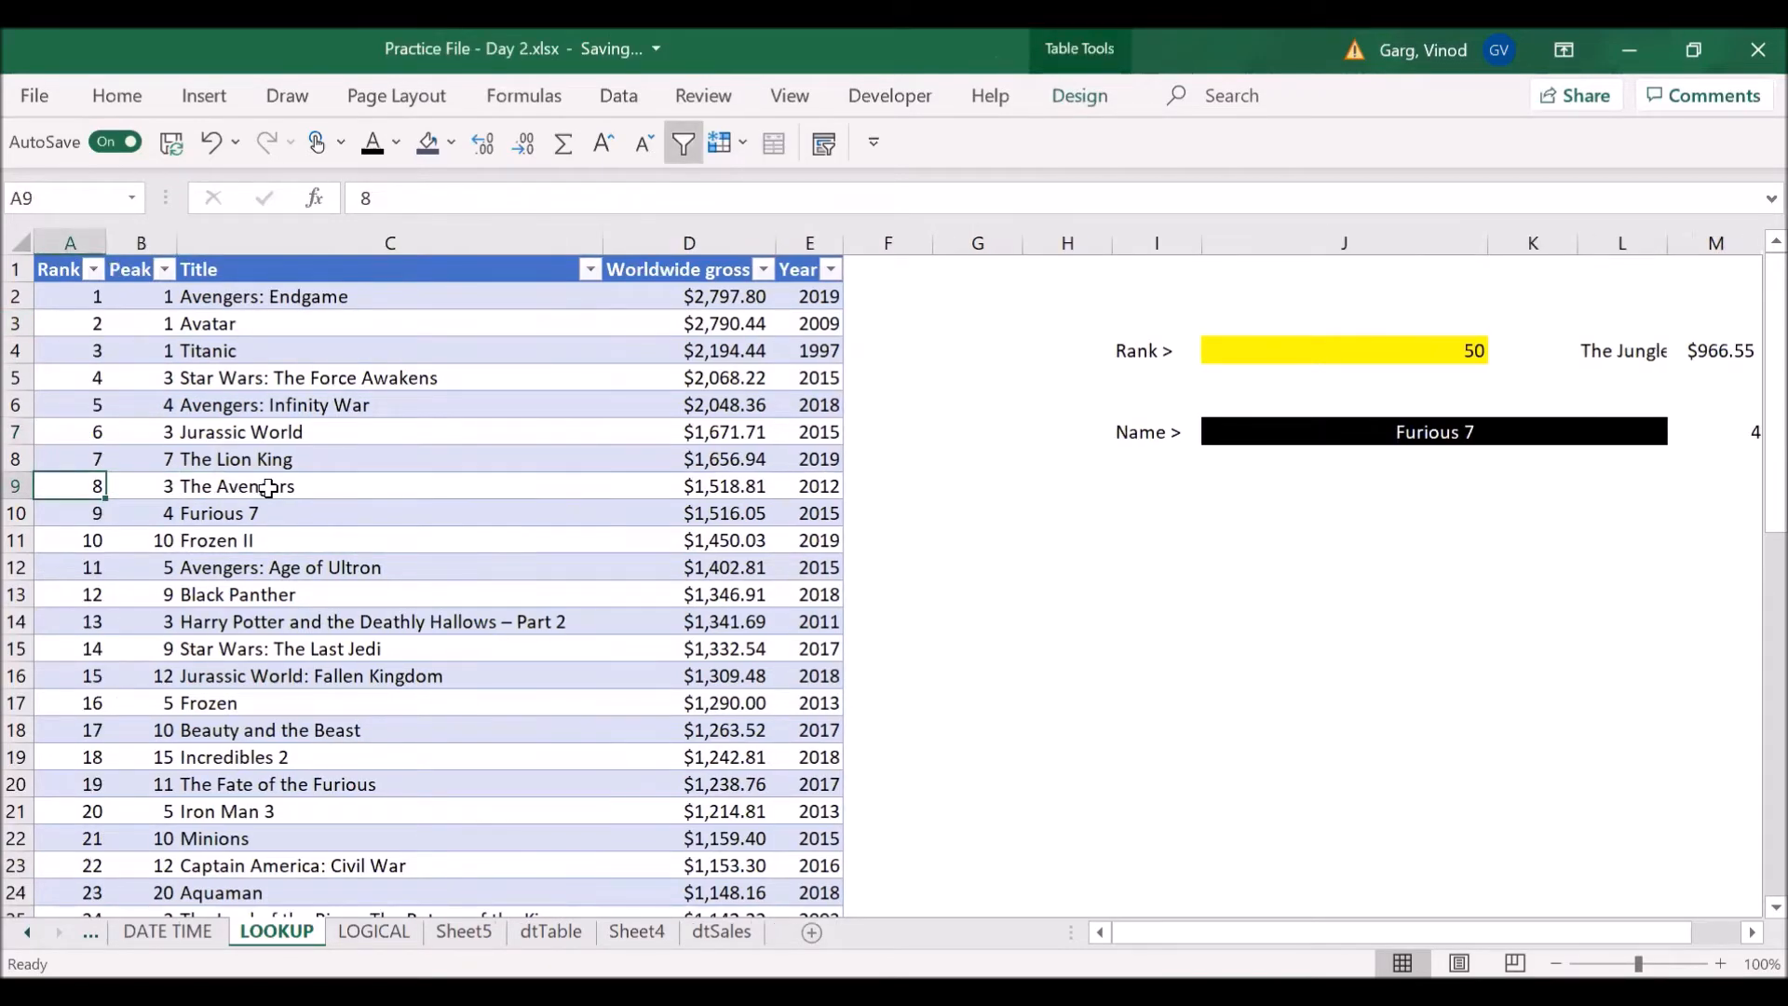
key("Right")
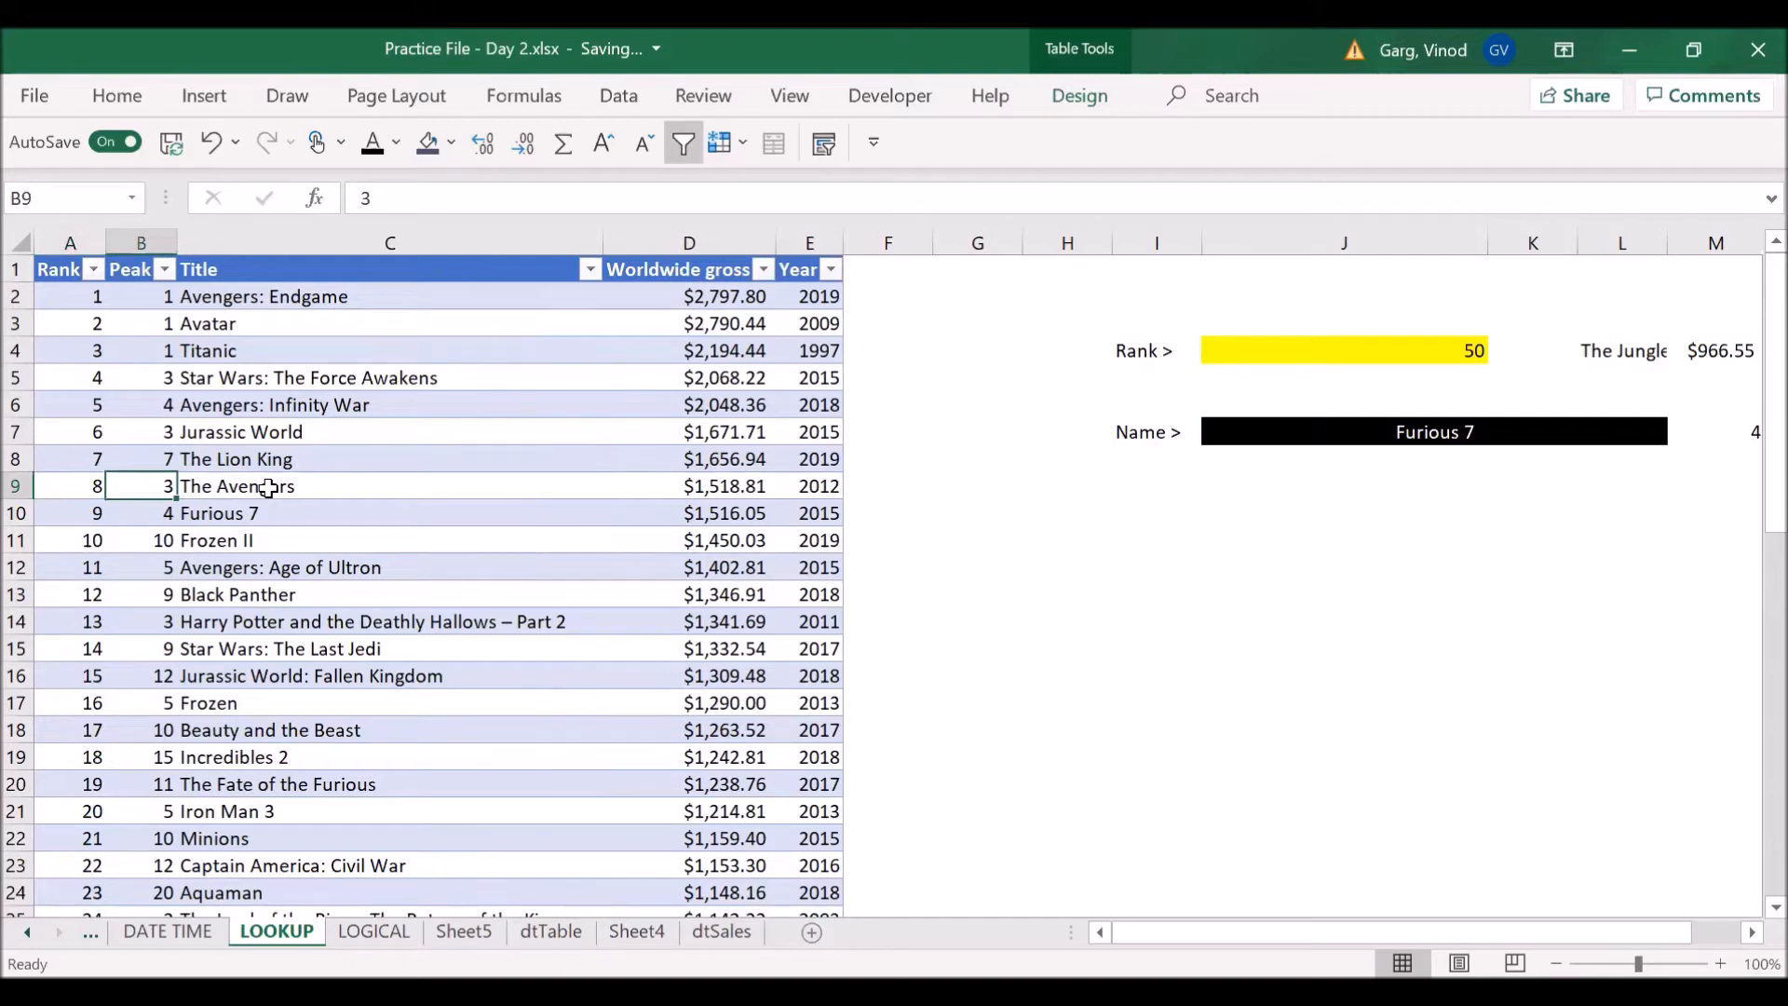
key("Down")
key("Right")
key("Right")
key("Right")
key("Right")
key("Right")
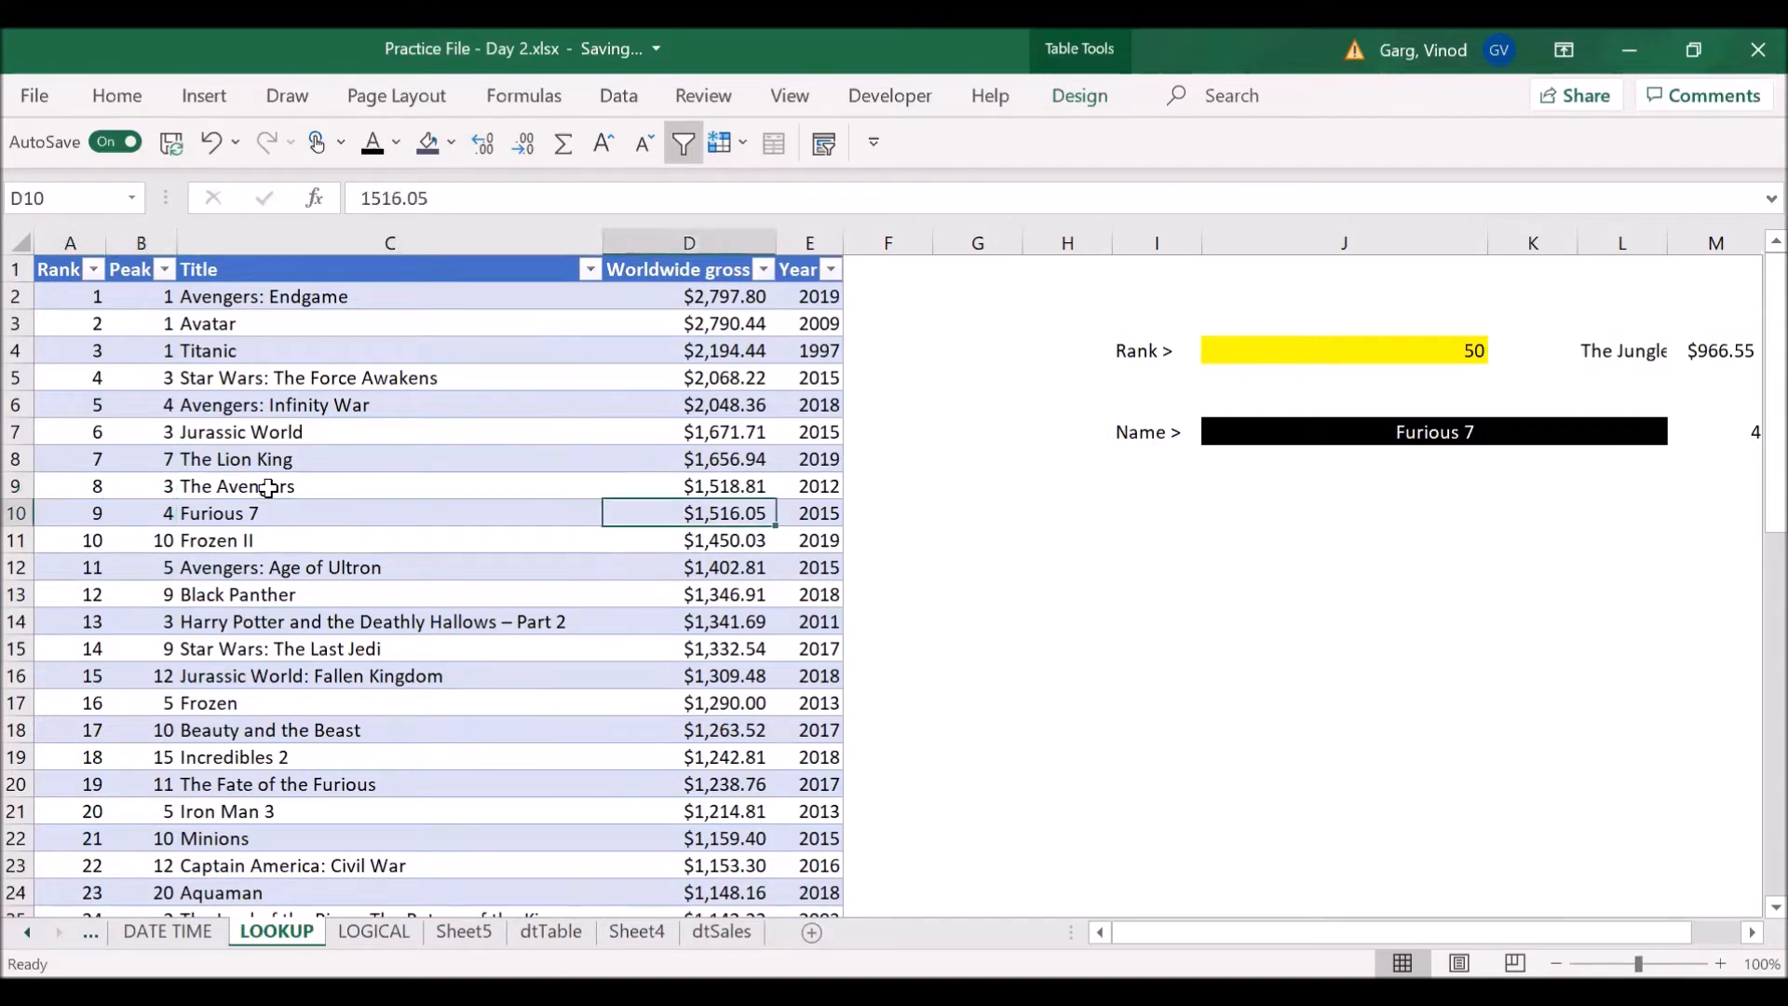
- Remove the Movies[Peak] return array from the XLOOKUP formula in M7, keeping the lookup value and Movies[Title]
key("Right")
key("Right")
key("Right")
key("Up")
key("Up")
key("Up")
key("Right")
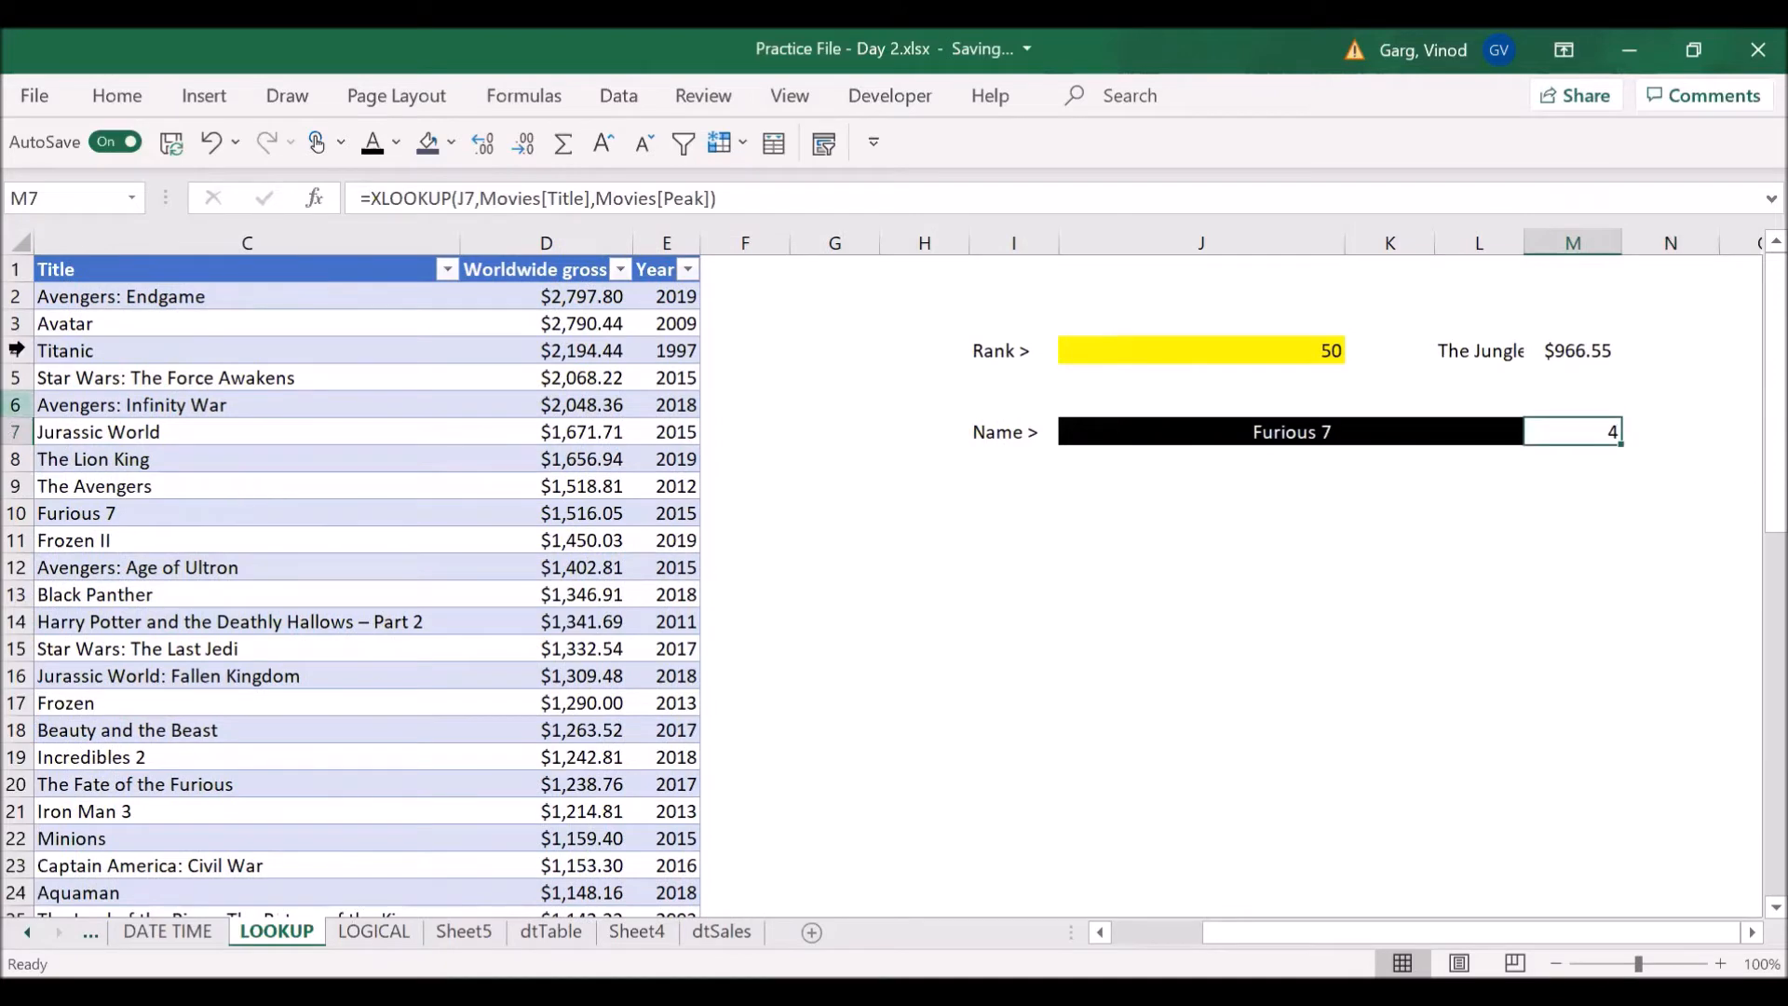
left_click(707, 199)
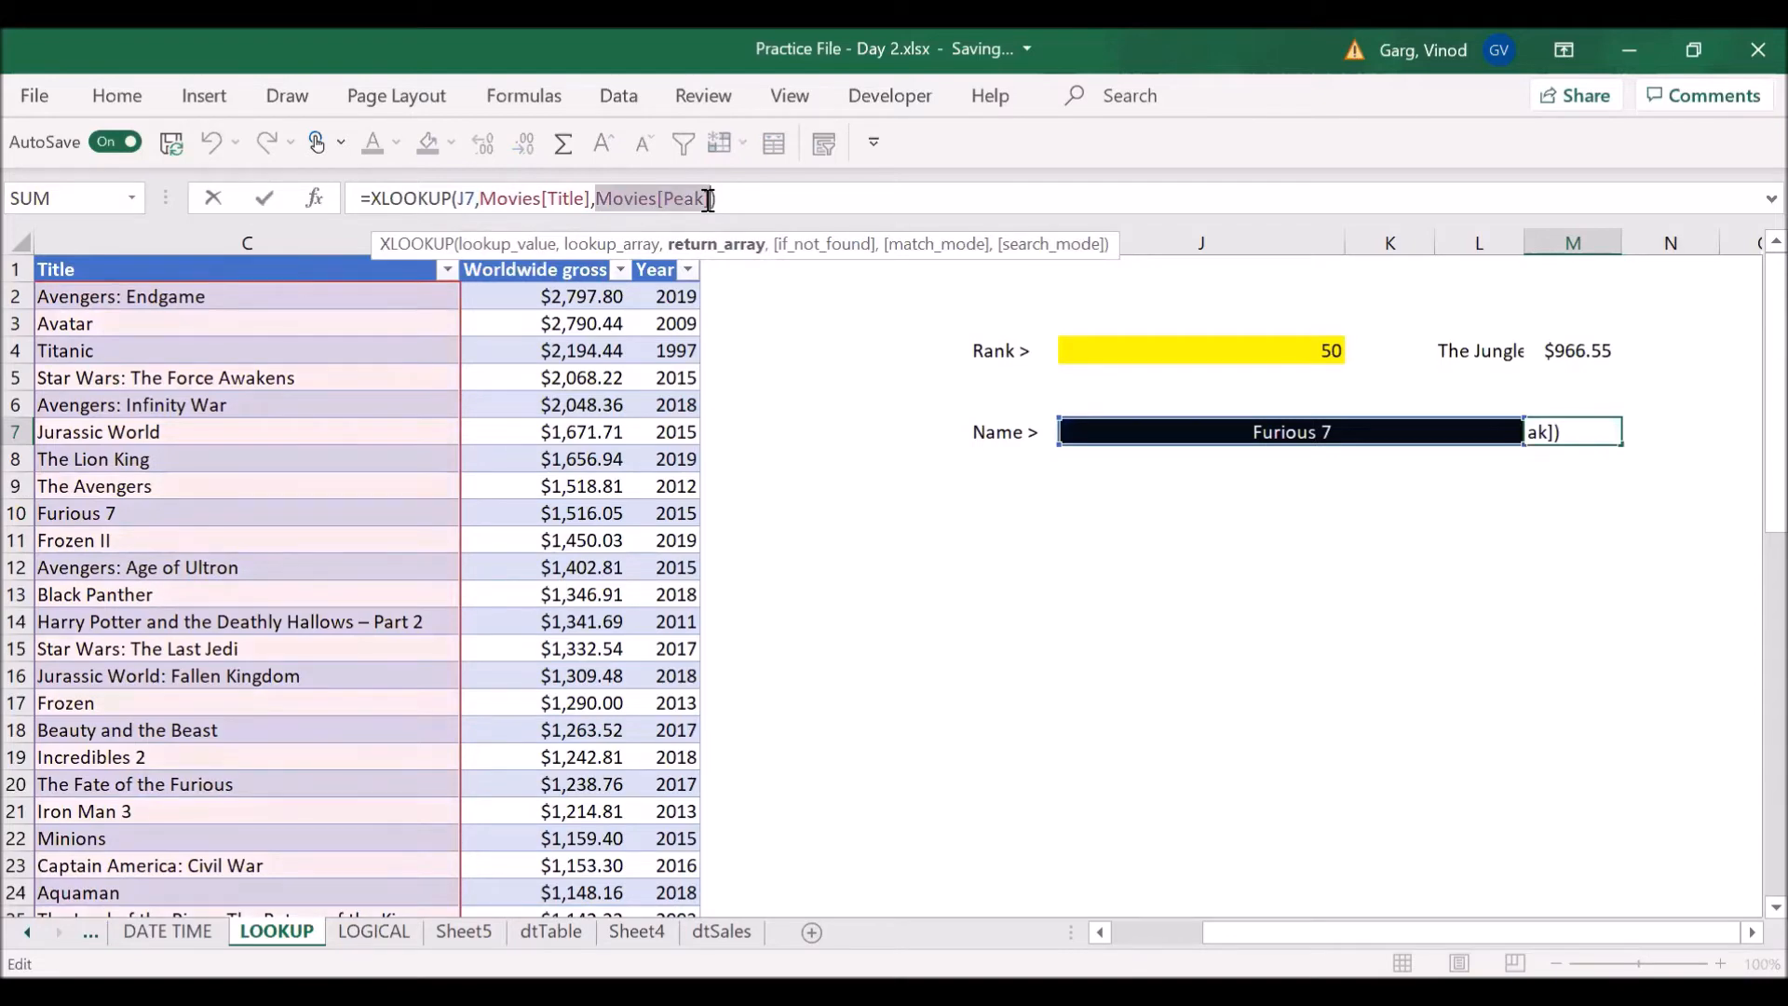
key("BackSpace")
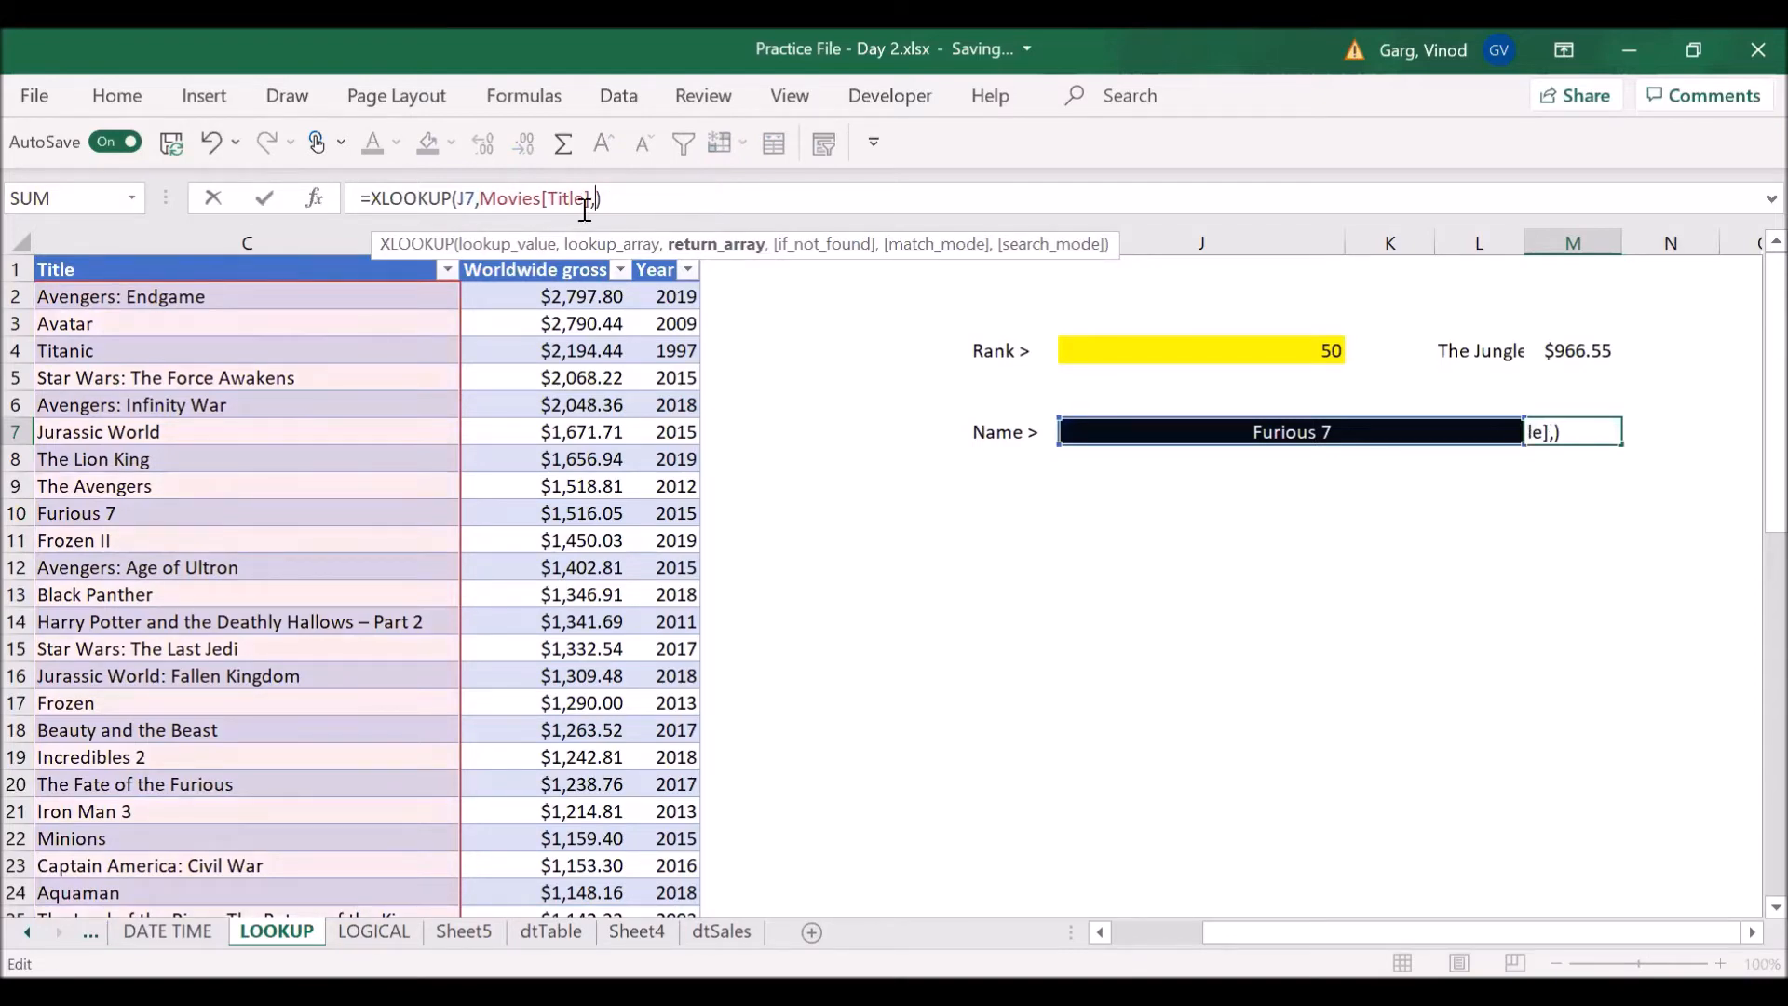
- Use the Rank column's data, Movies[Rank], as the return array and complete the XLOOKUP formula in M7
left_click(115, 353)
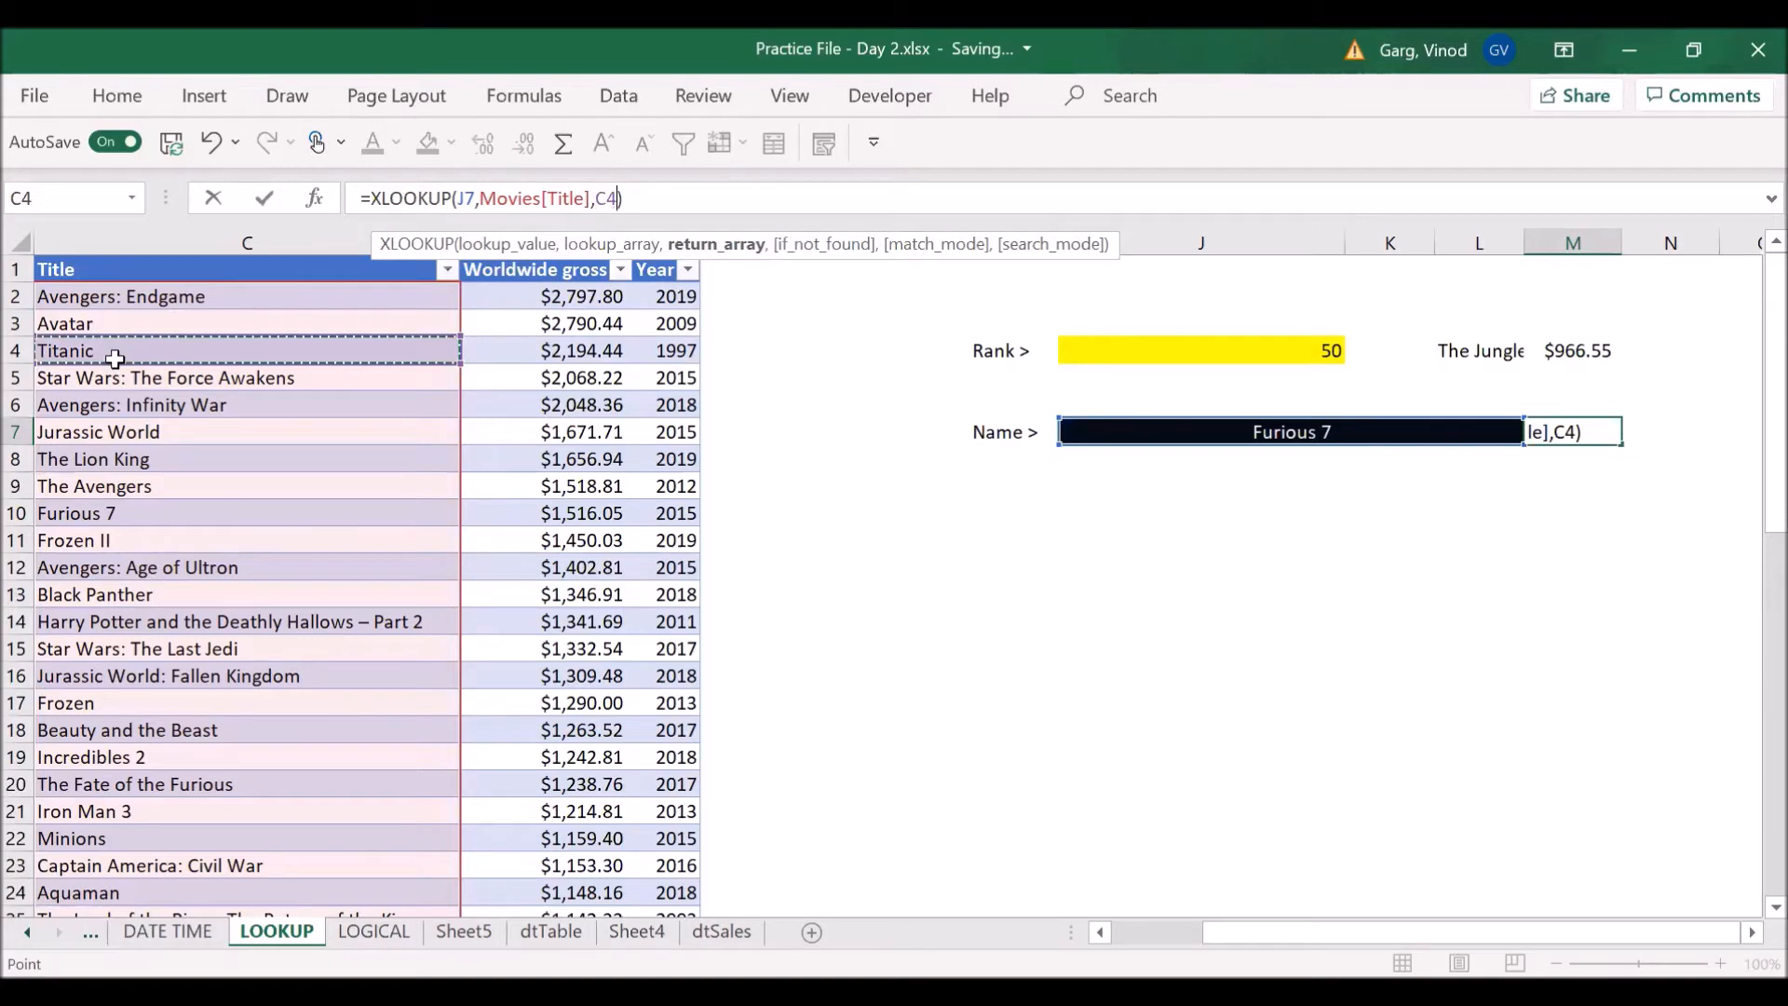
key("Left")
key("Left")
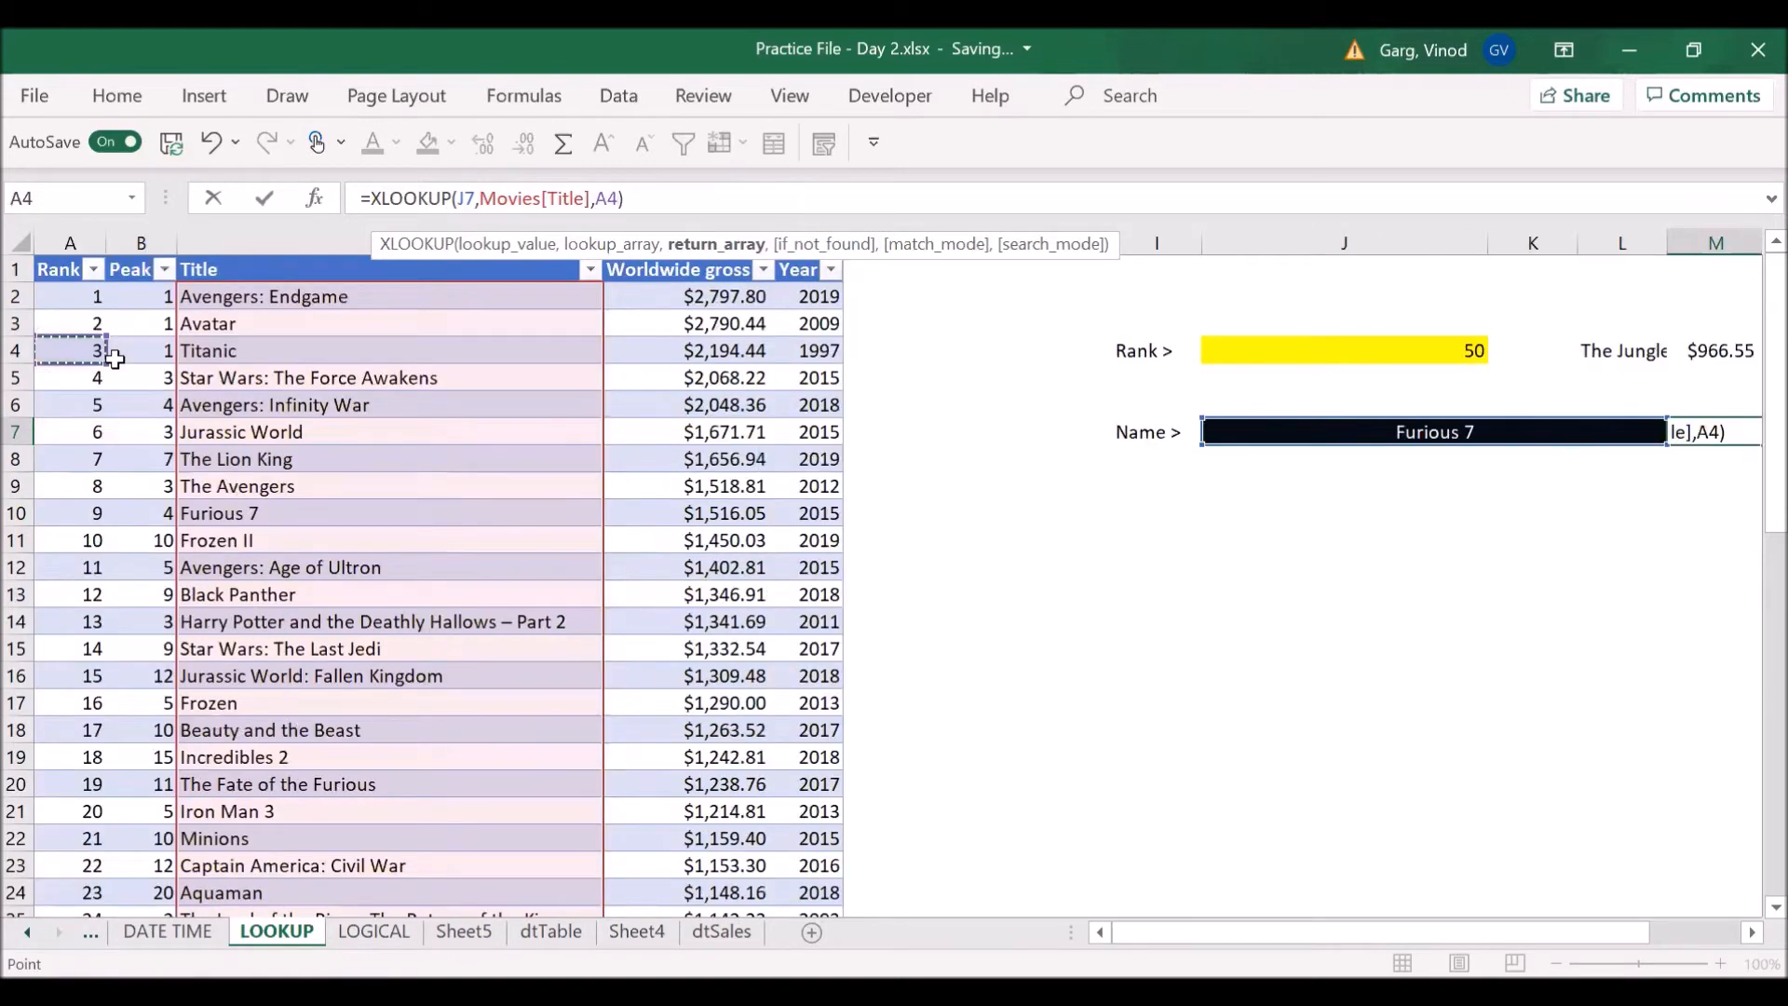
key("ctrl+space")
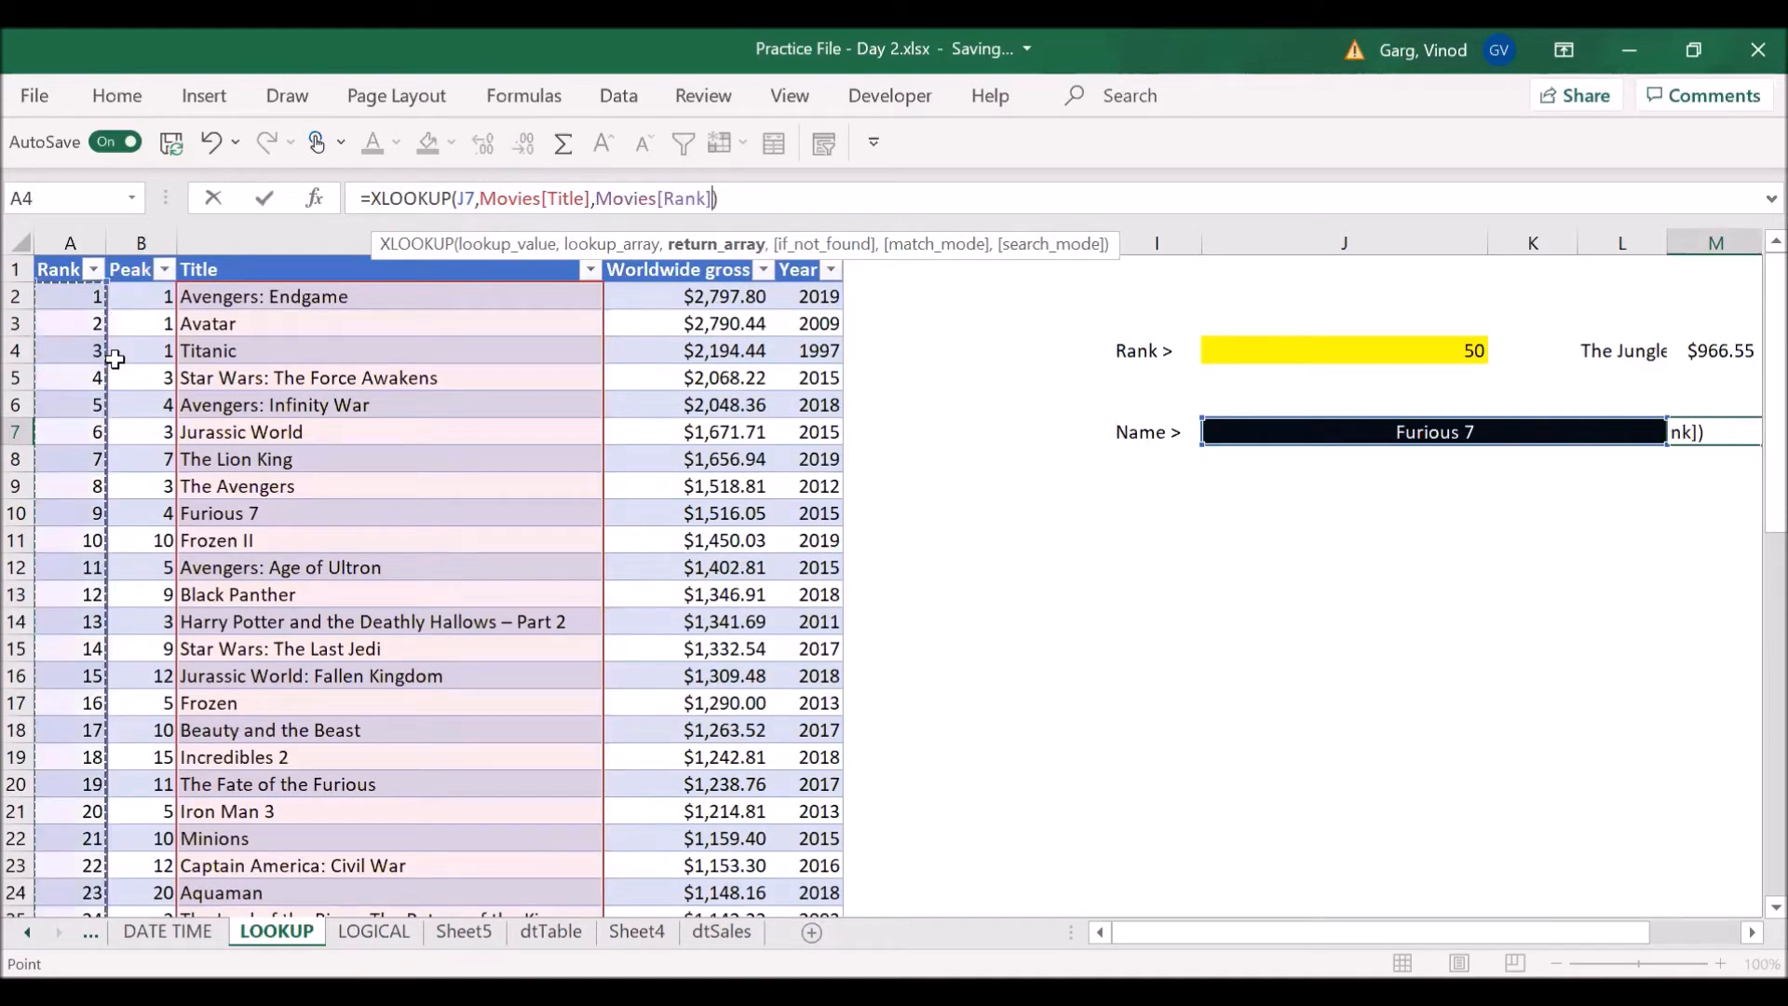
type(")")
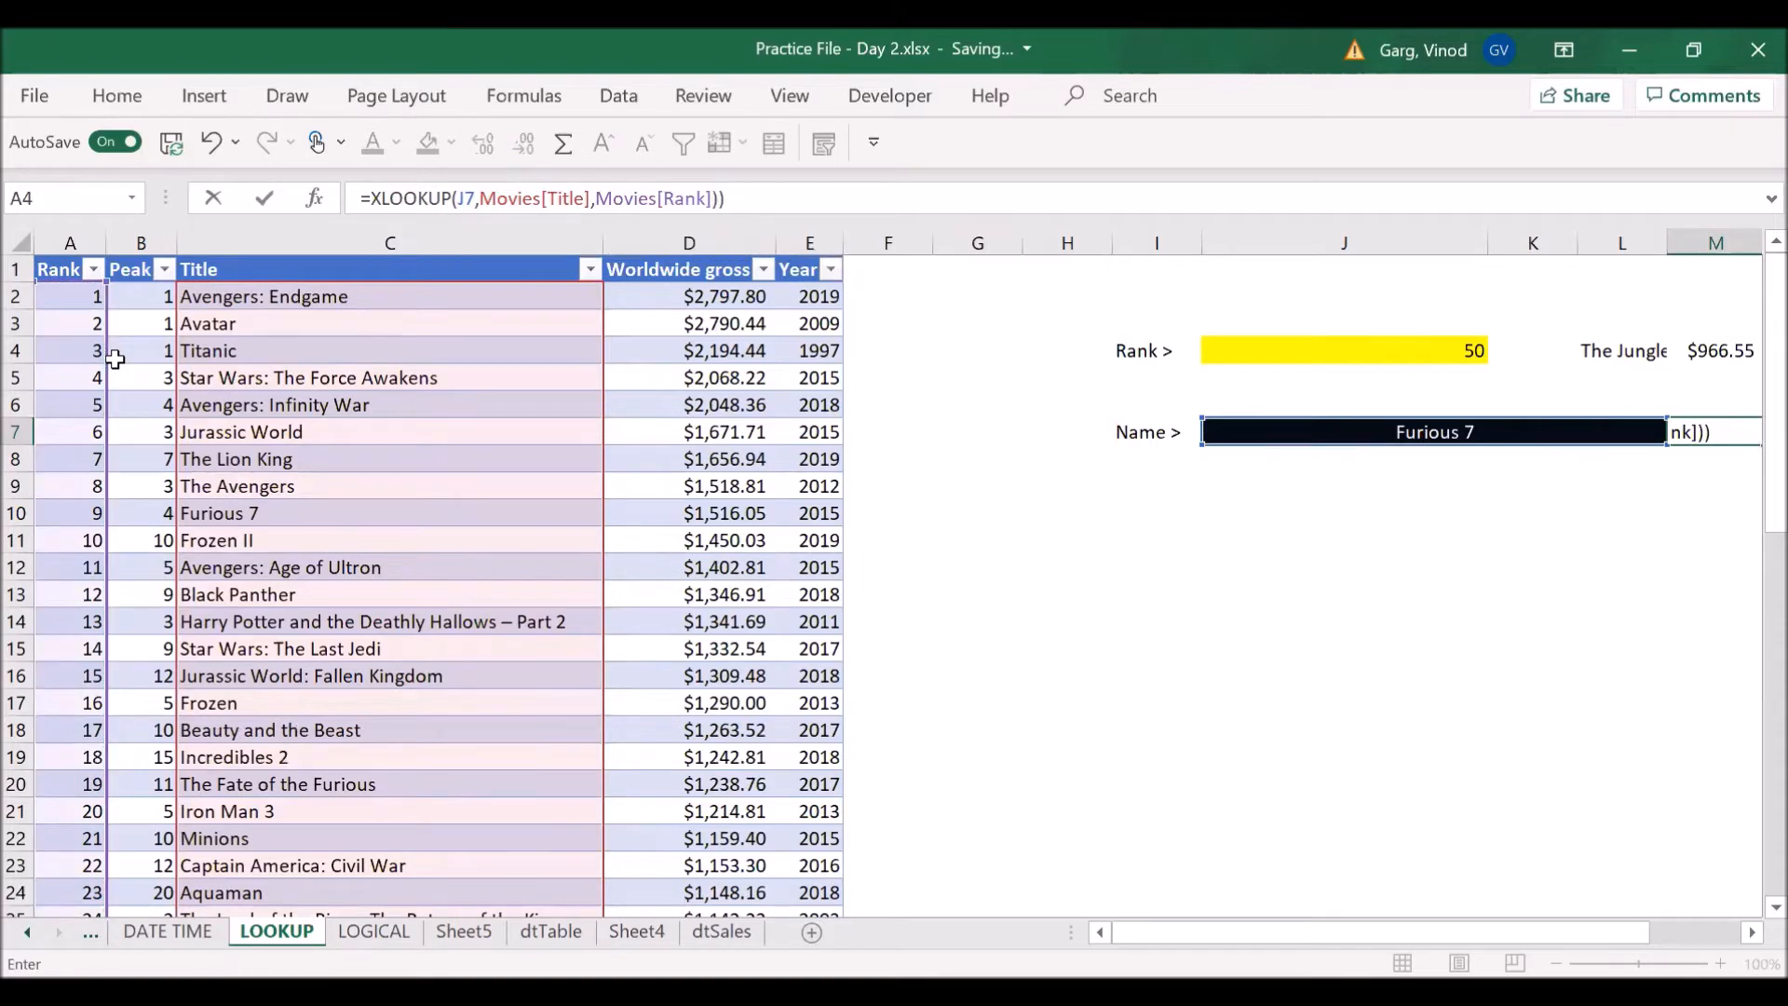
key("Return")
key("Return")
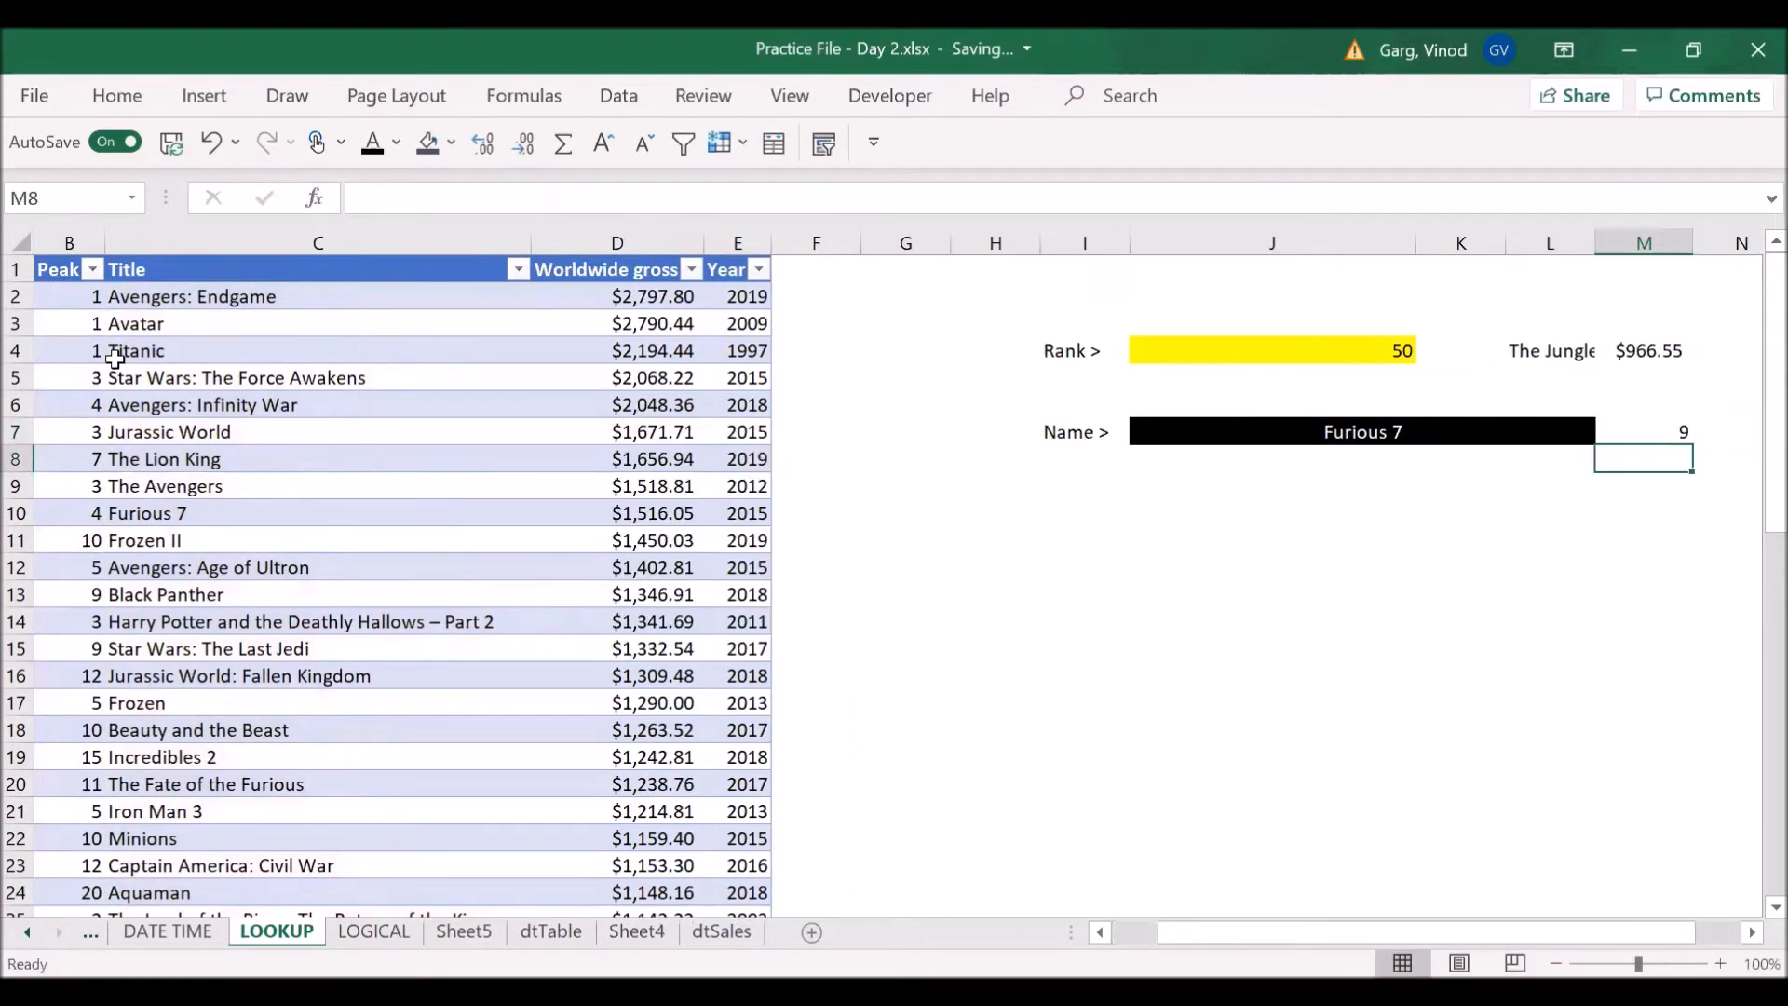
- Review the formula in M7 and compare its result with the Rank column entry for Furious 7
key("Up")
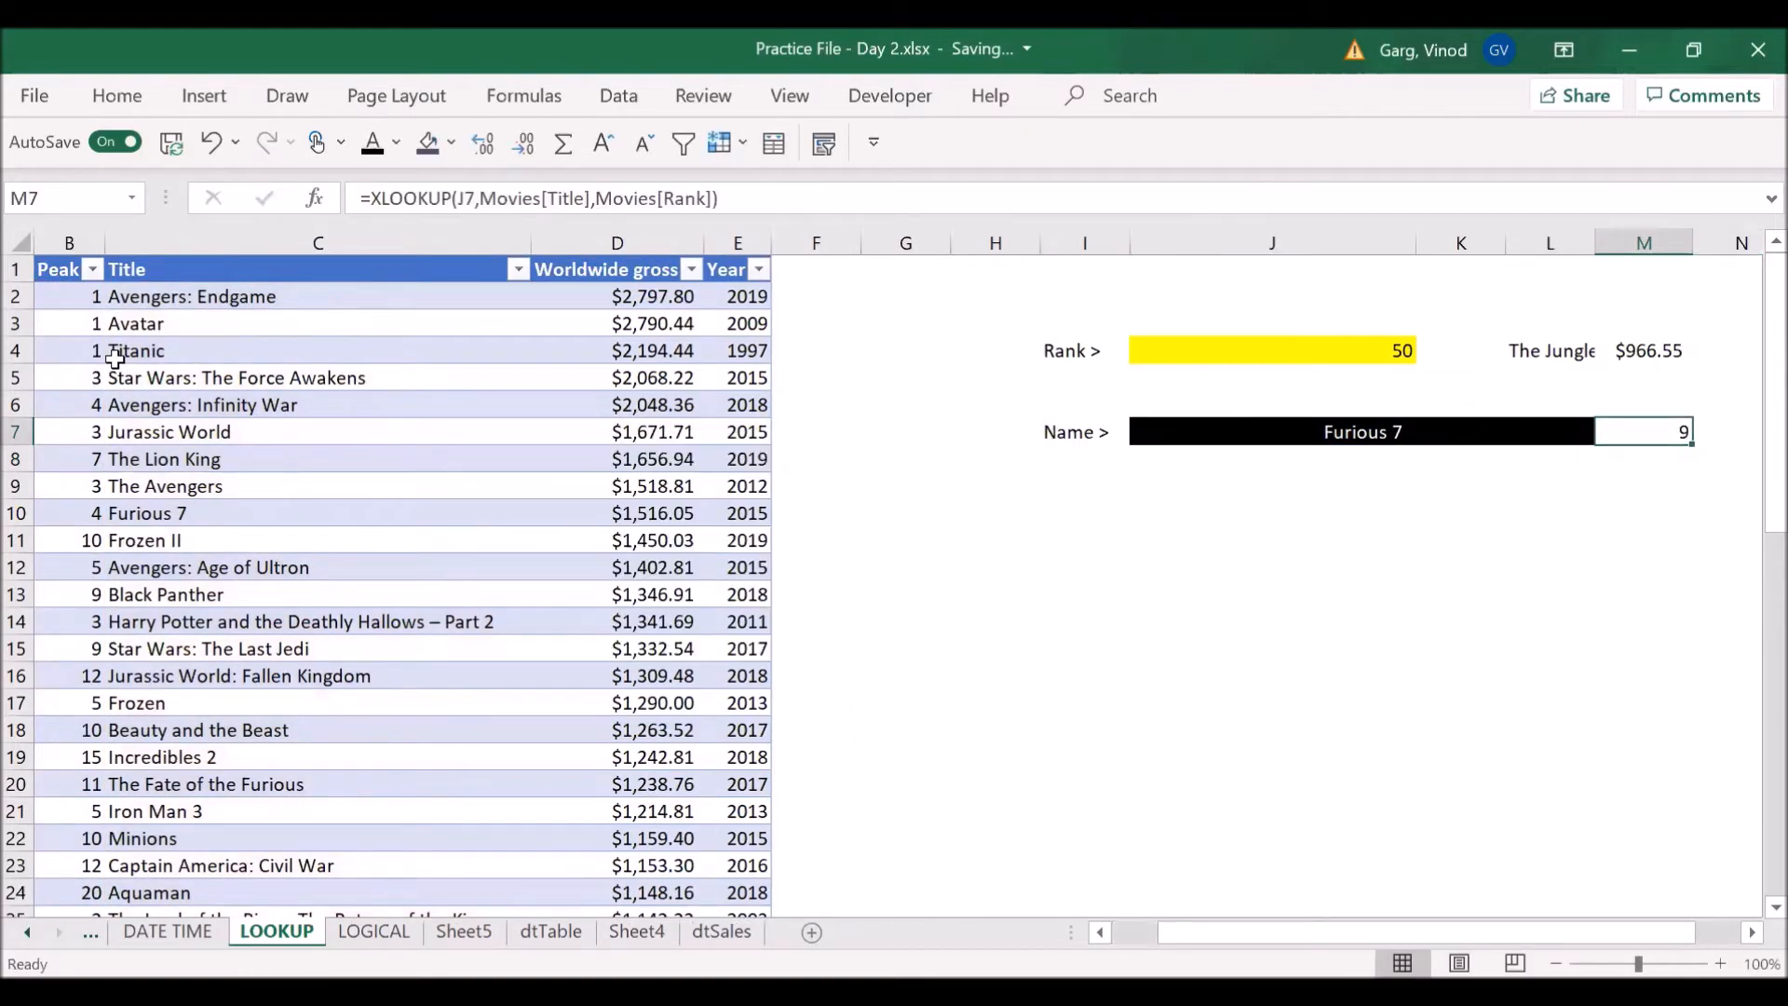
key("Down")
key("Left")
key("Home")
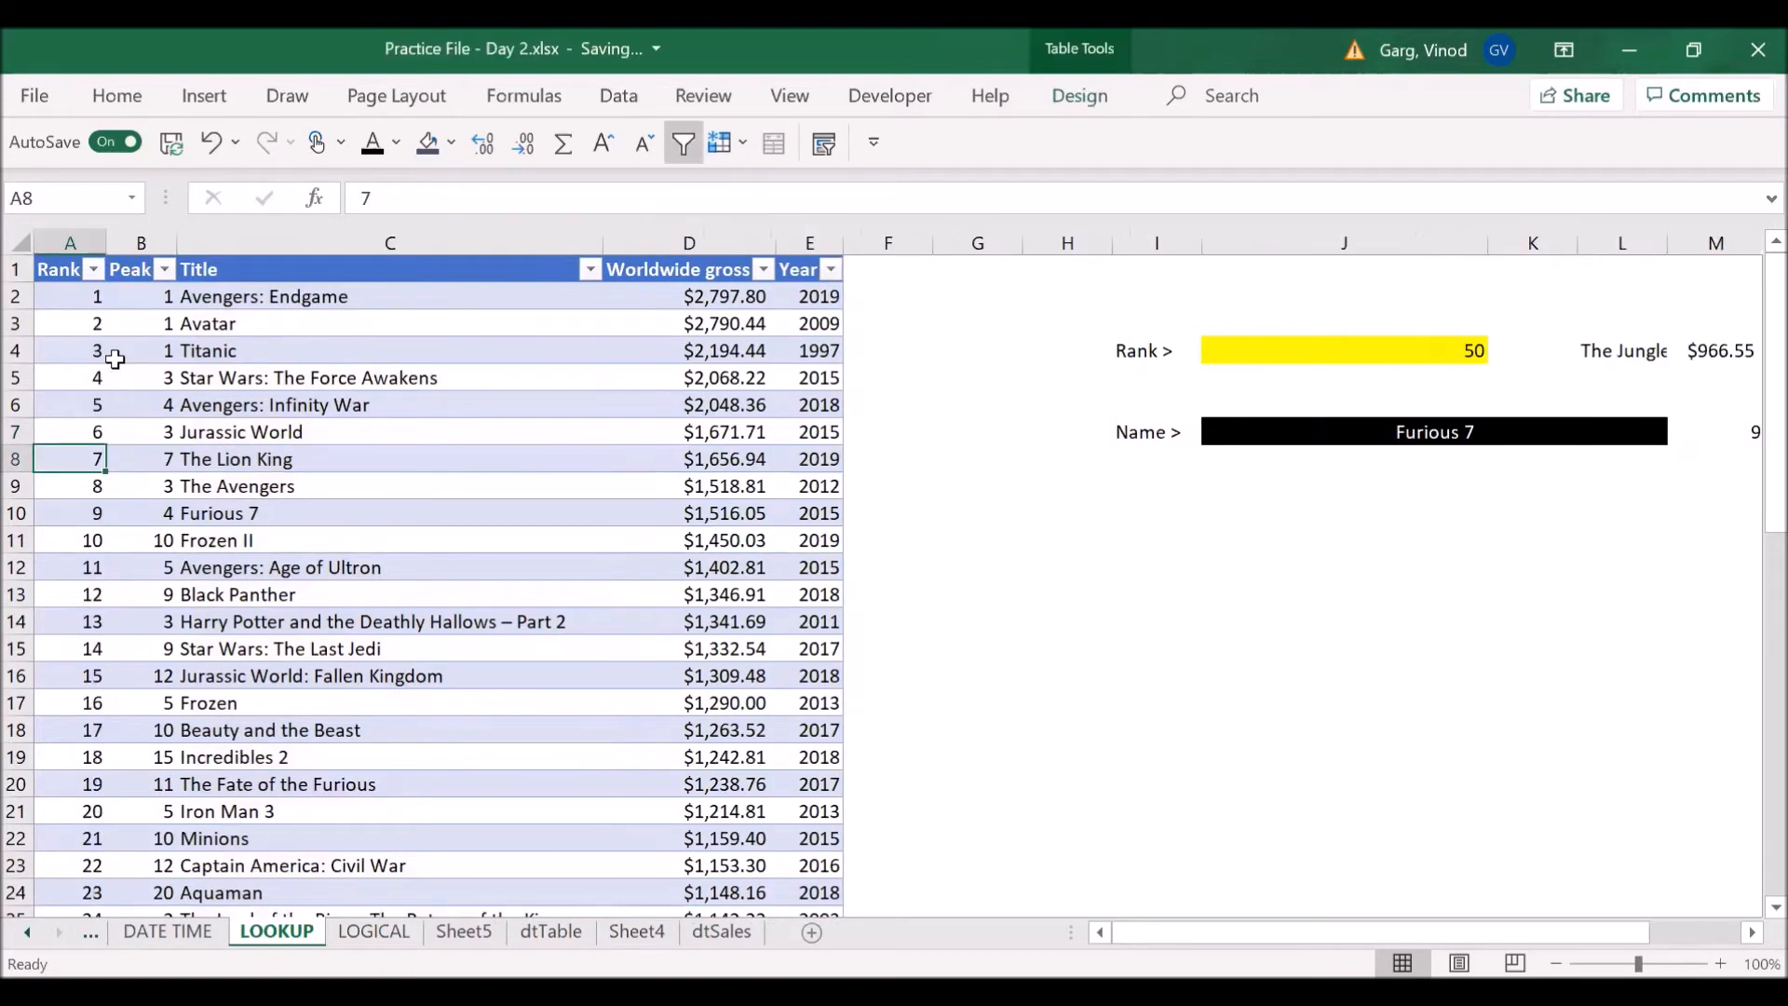
key("Down")
key("Down")
key("Down")
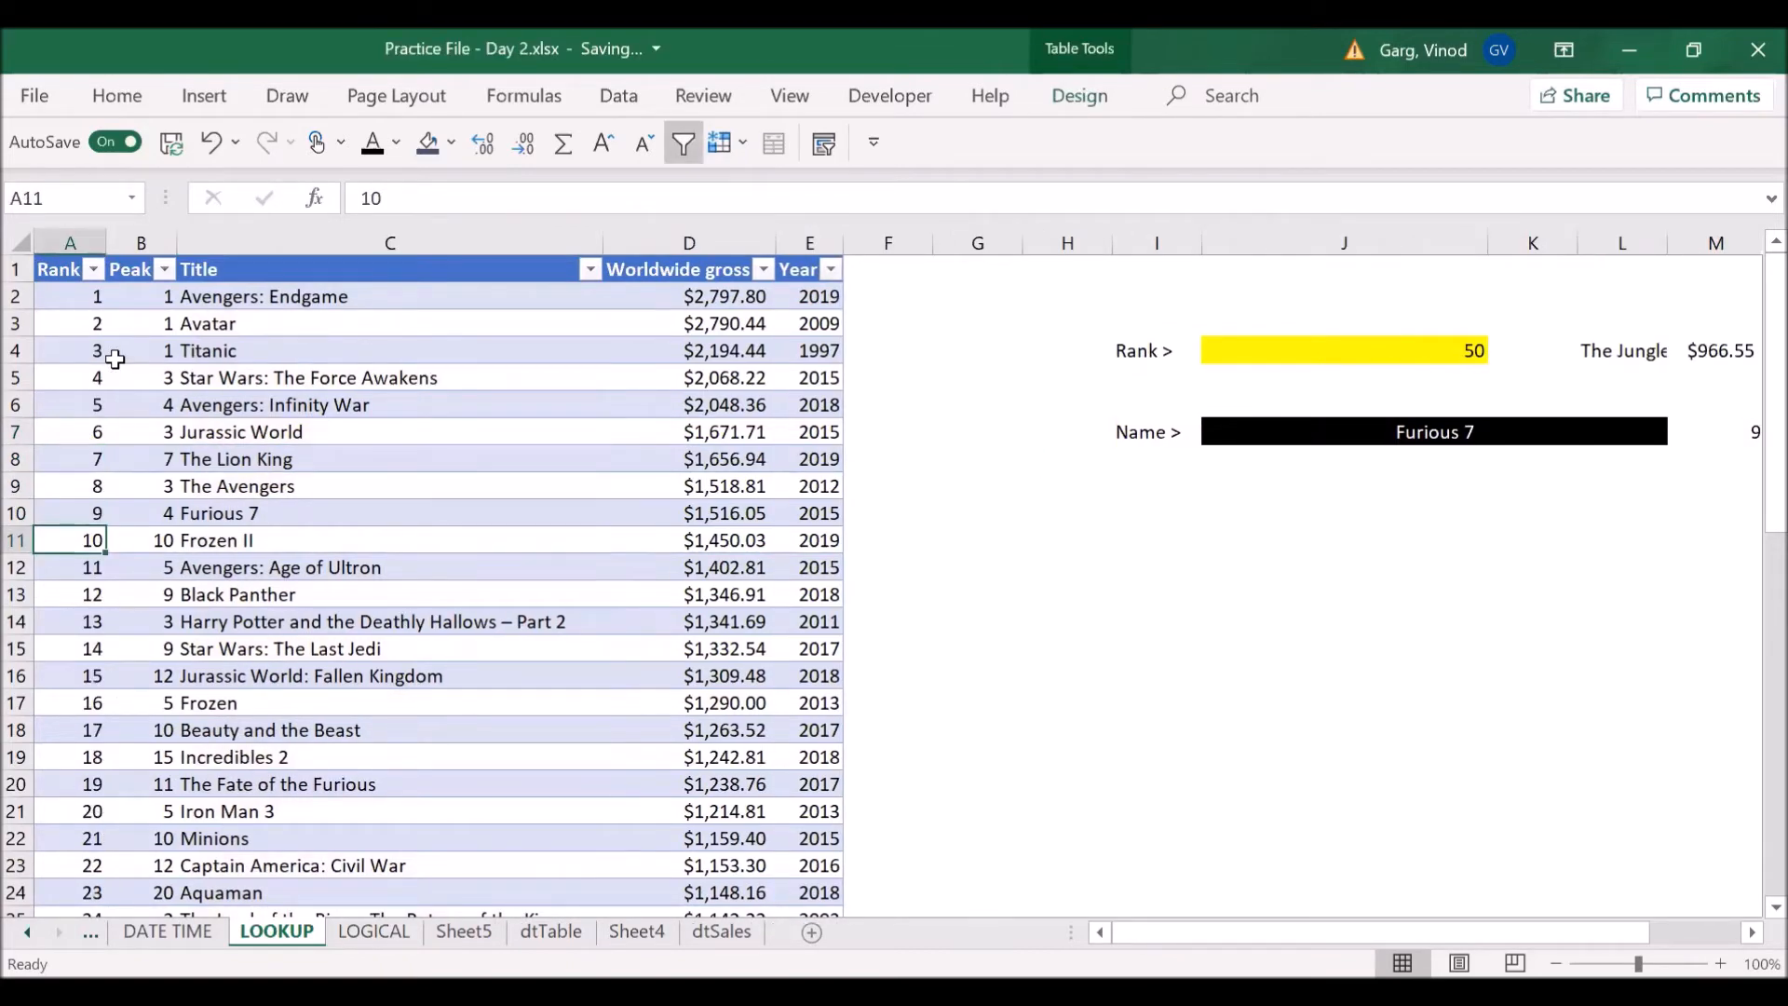
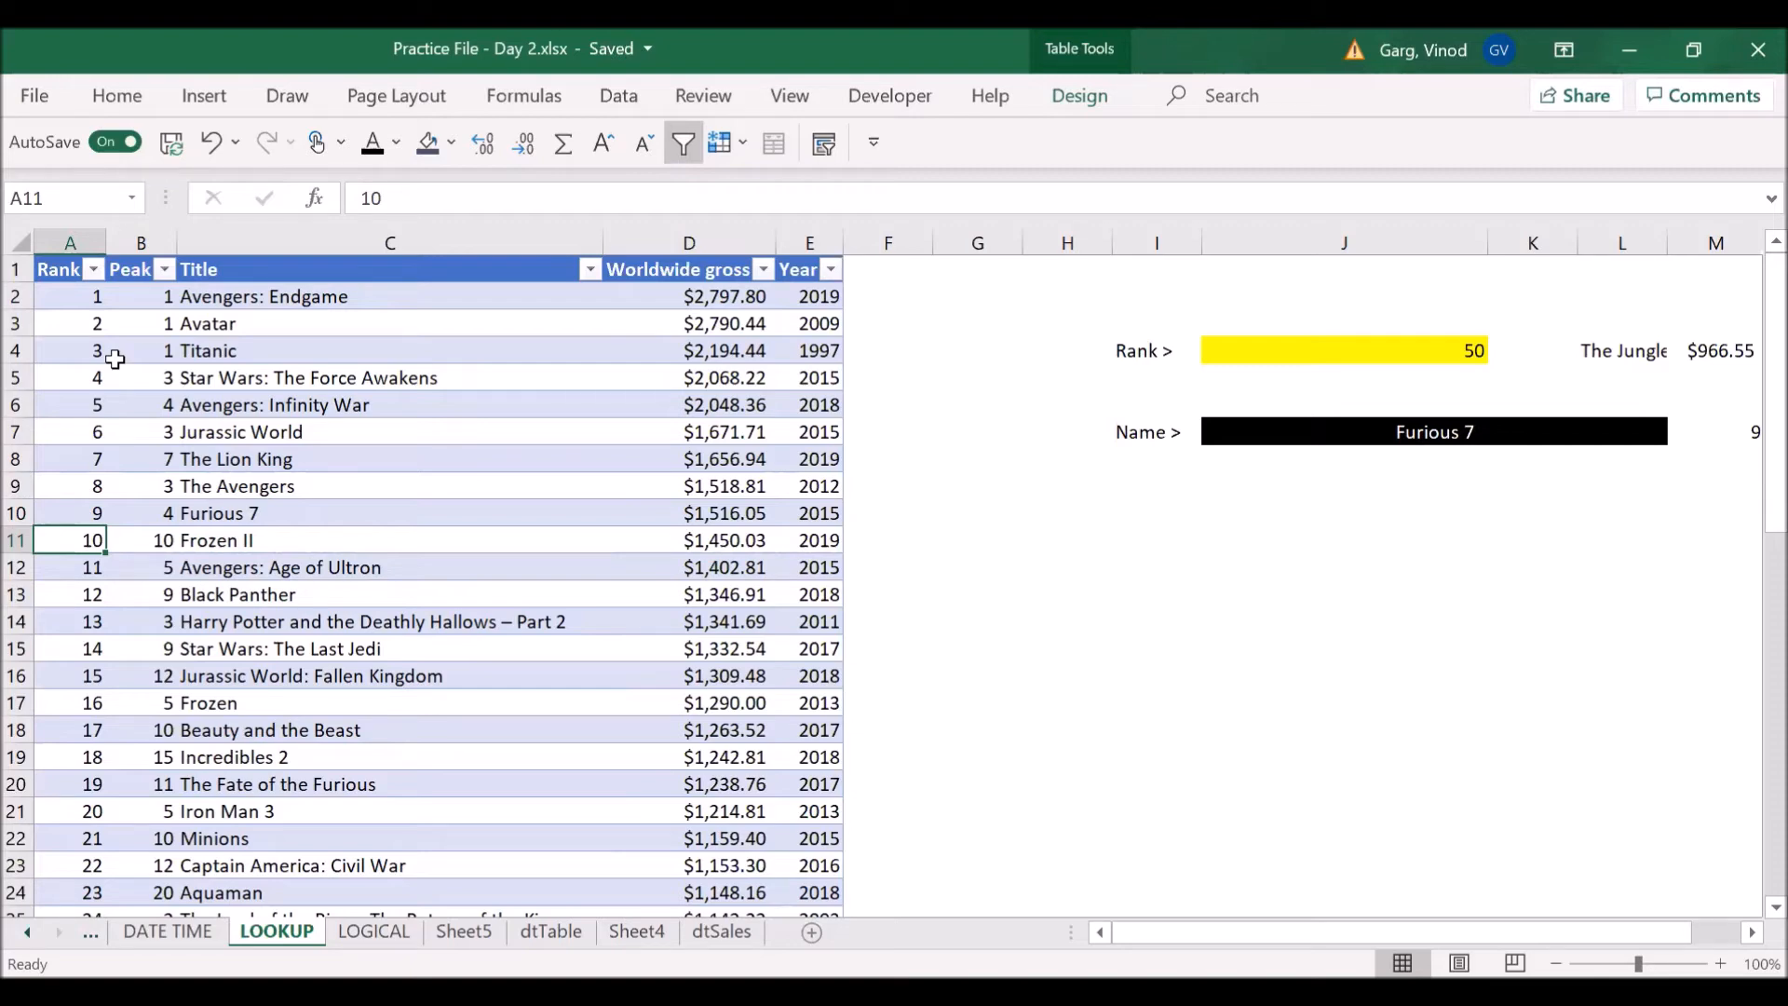
- Examine the Avatar, Titanic and Star Wars: The Force Awakens rows across the film table, and check the Frozen II rank result in N7
key("ctrl+z")
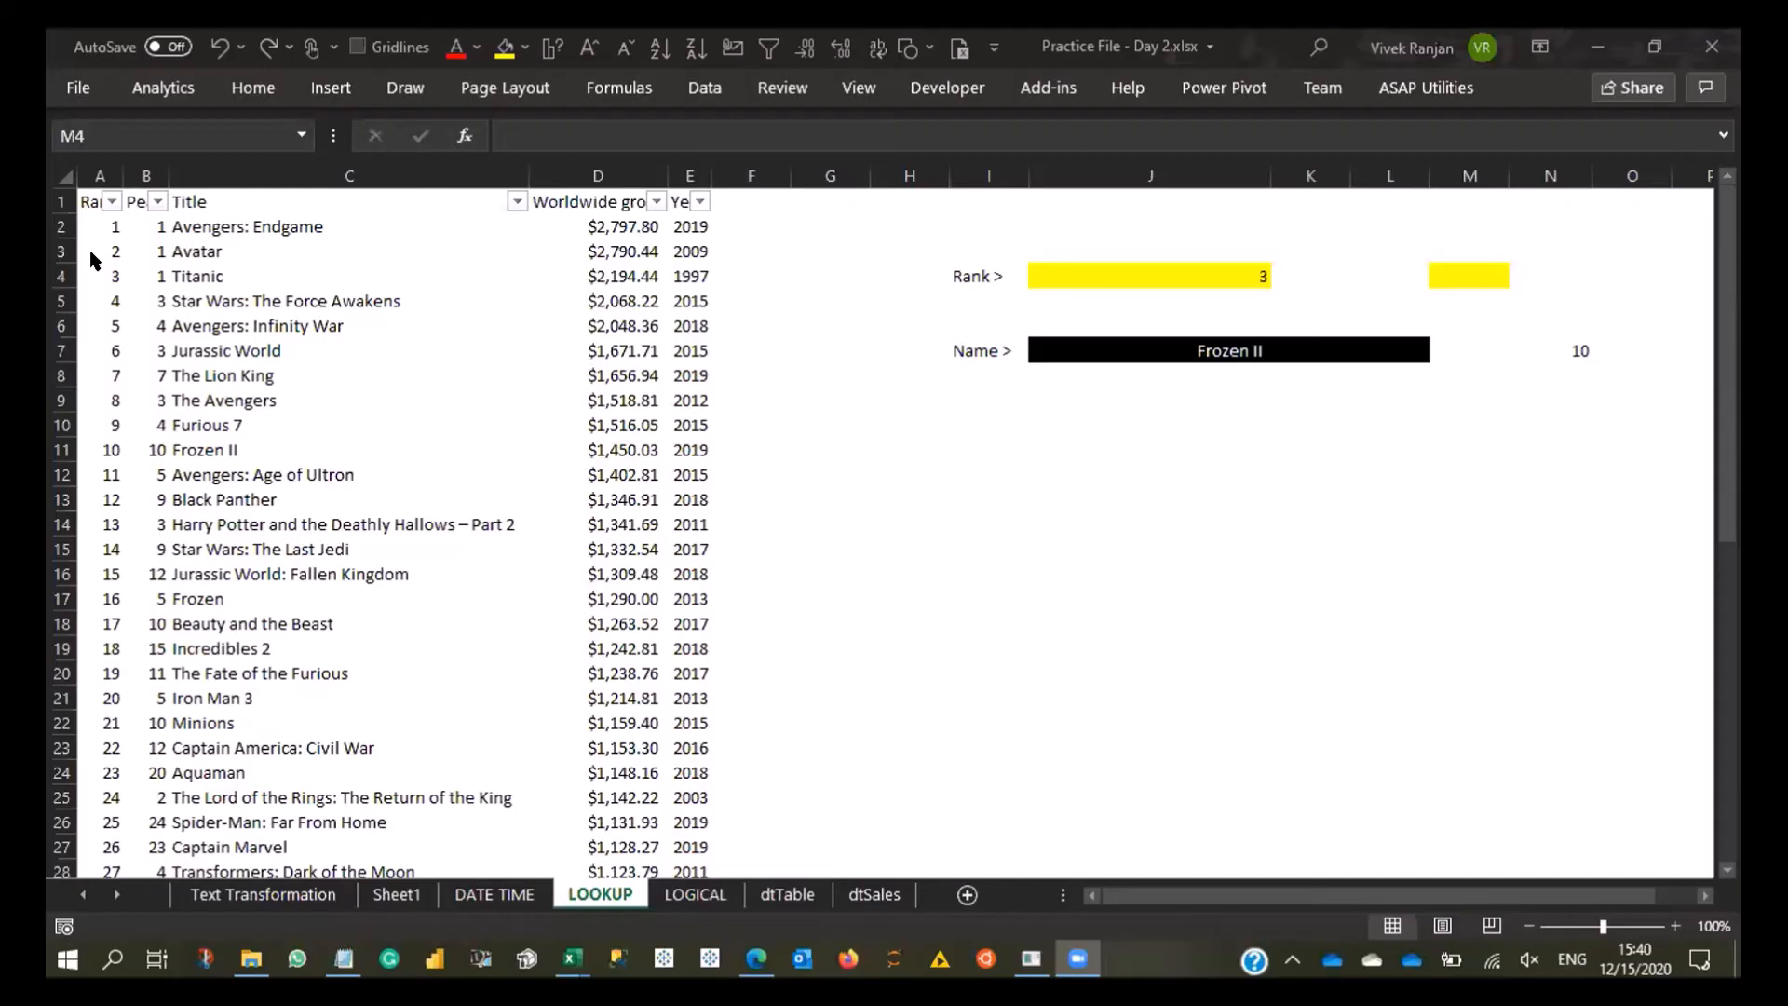
left_click_drag(93, 251, 670, 257)
left_click(97, 248)
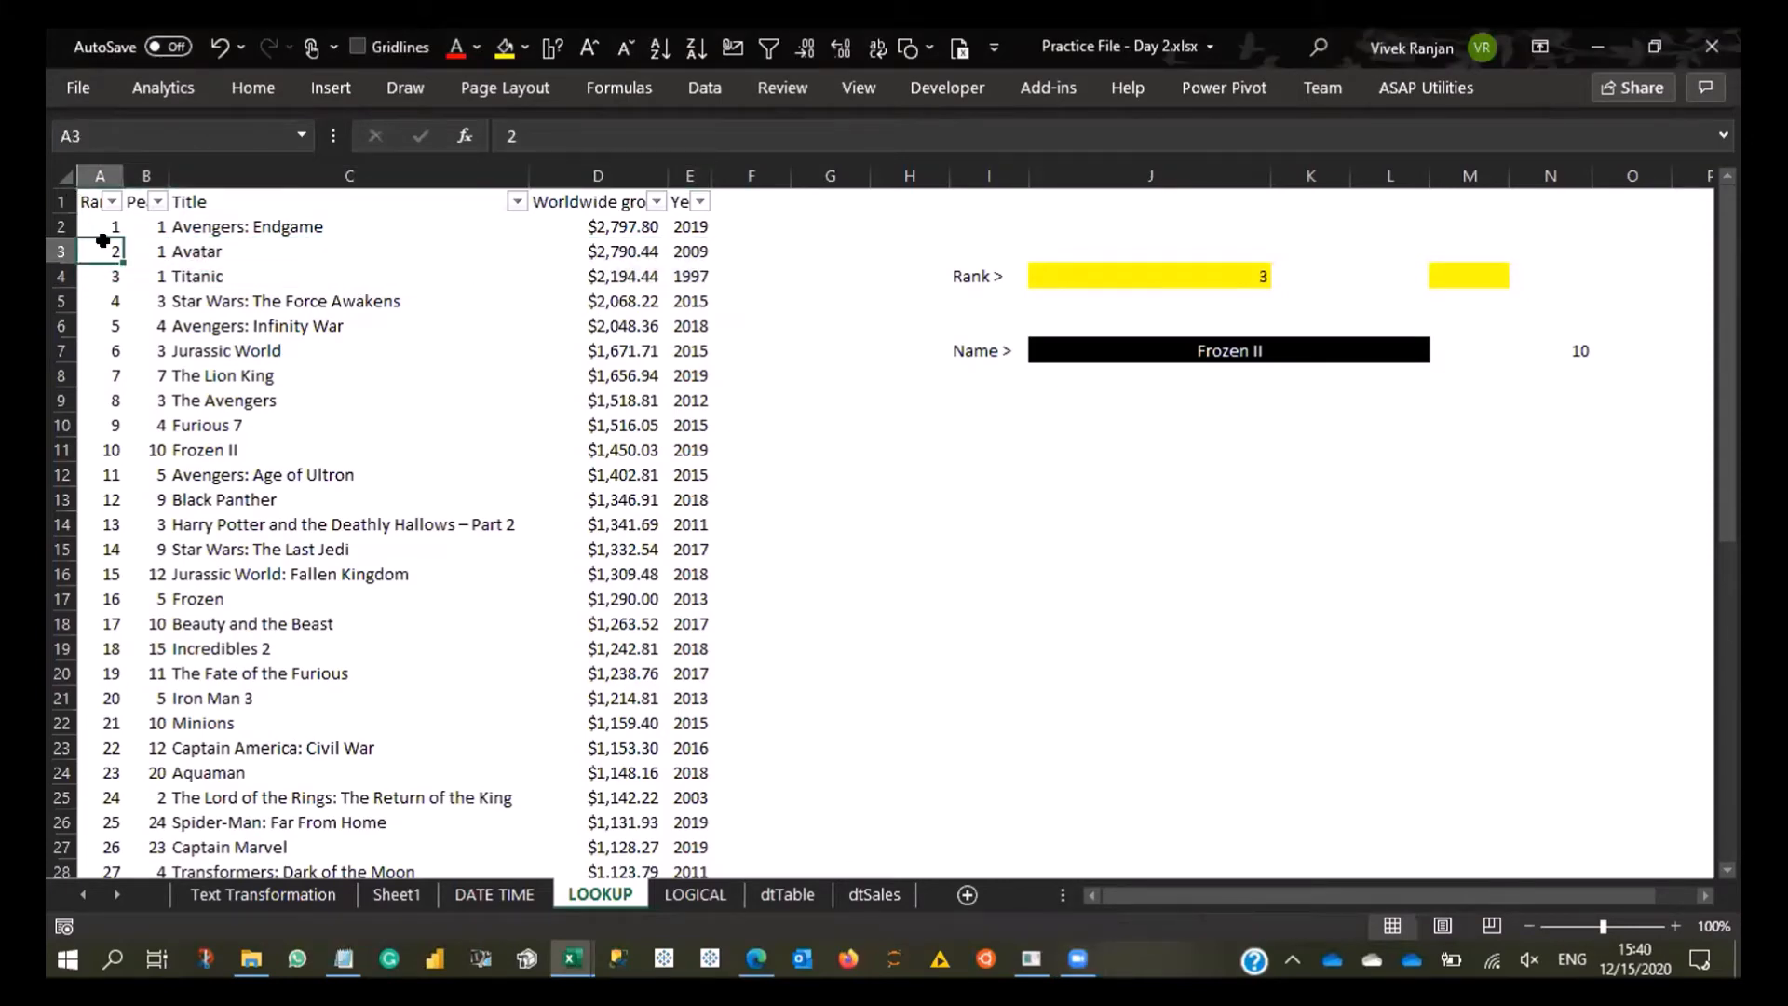
left_click(183, 244)
left_click(594, 250)
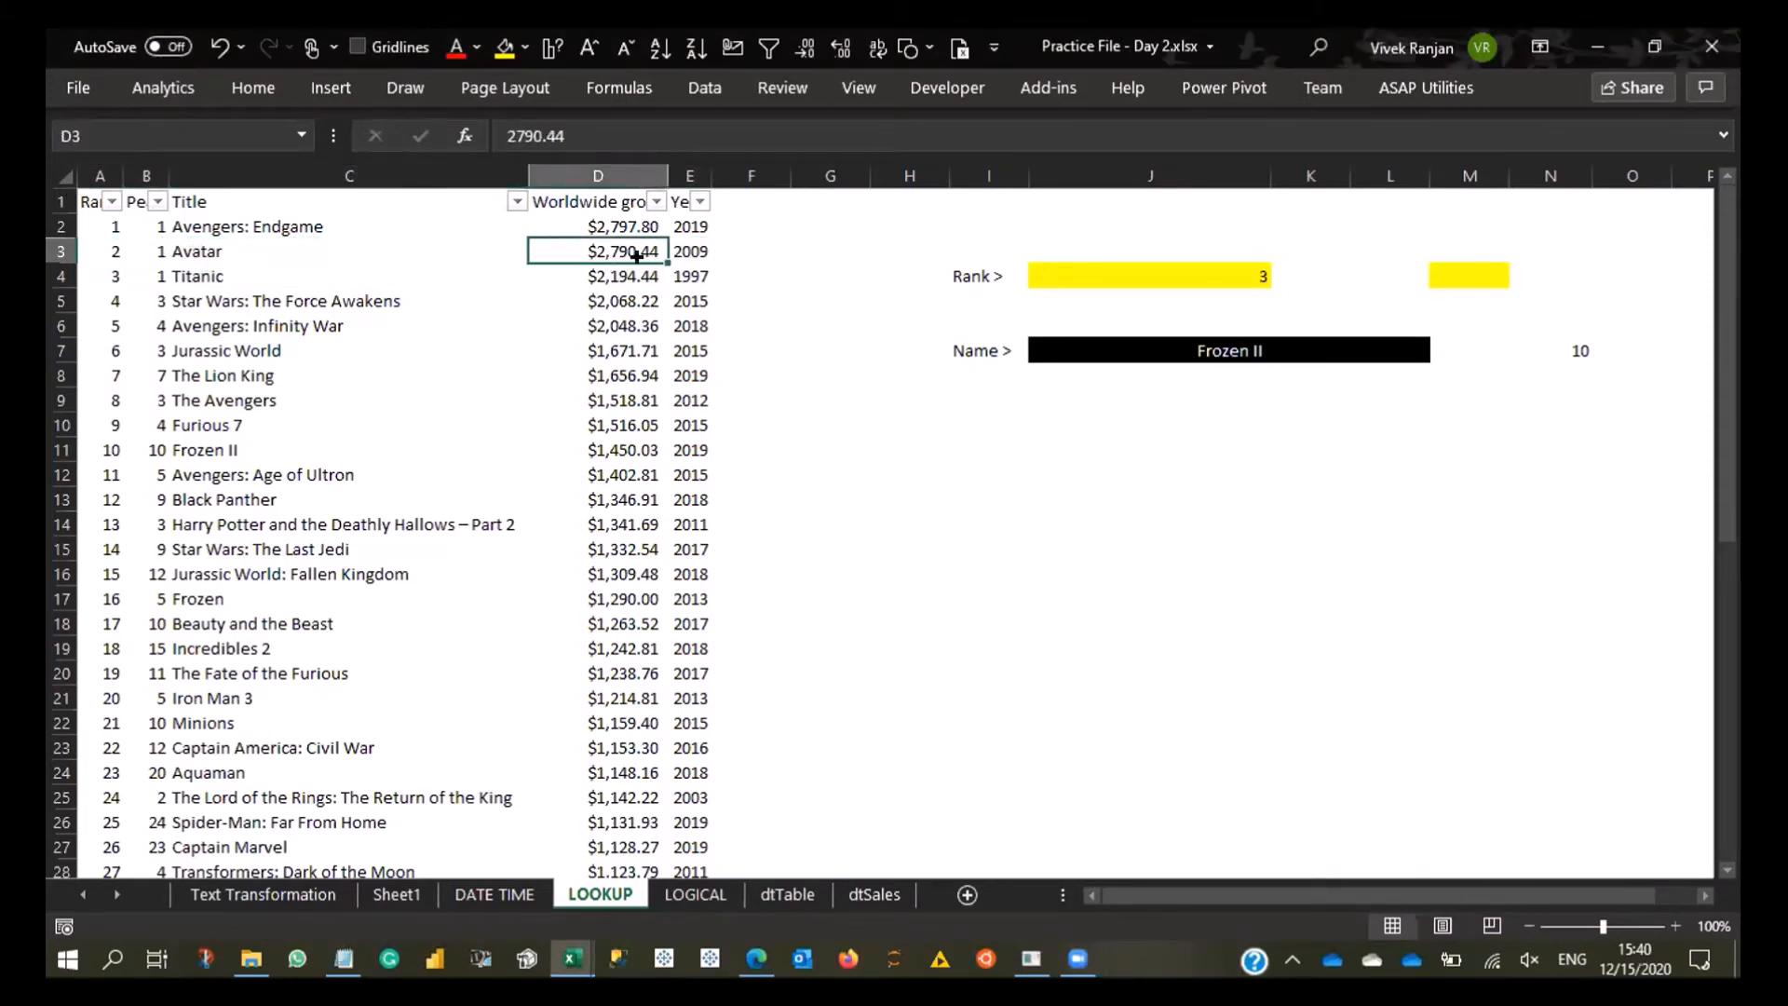
left_click(713, 252)
left_click(279, 296)
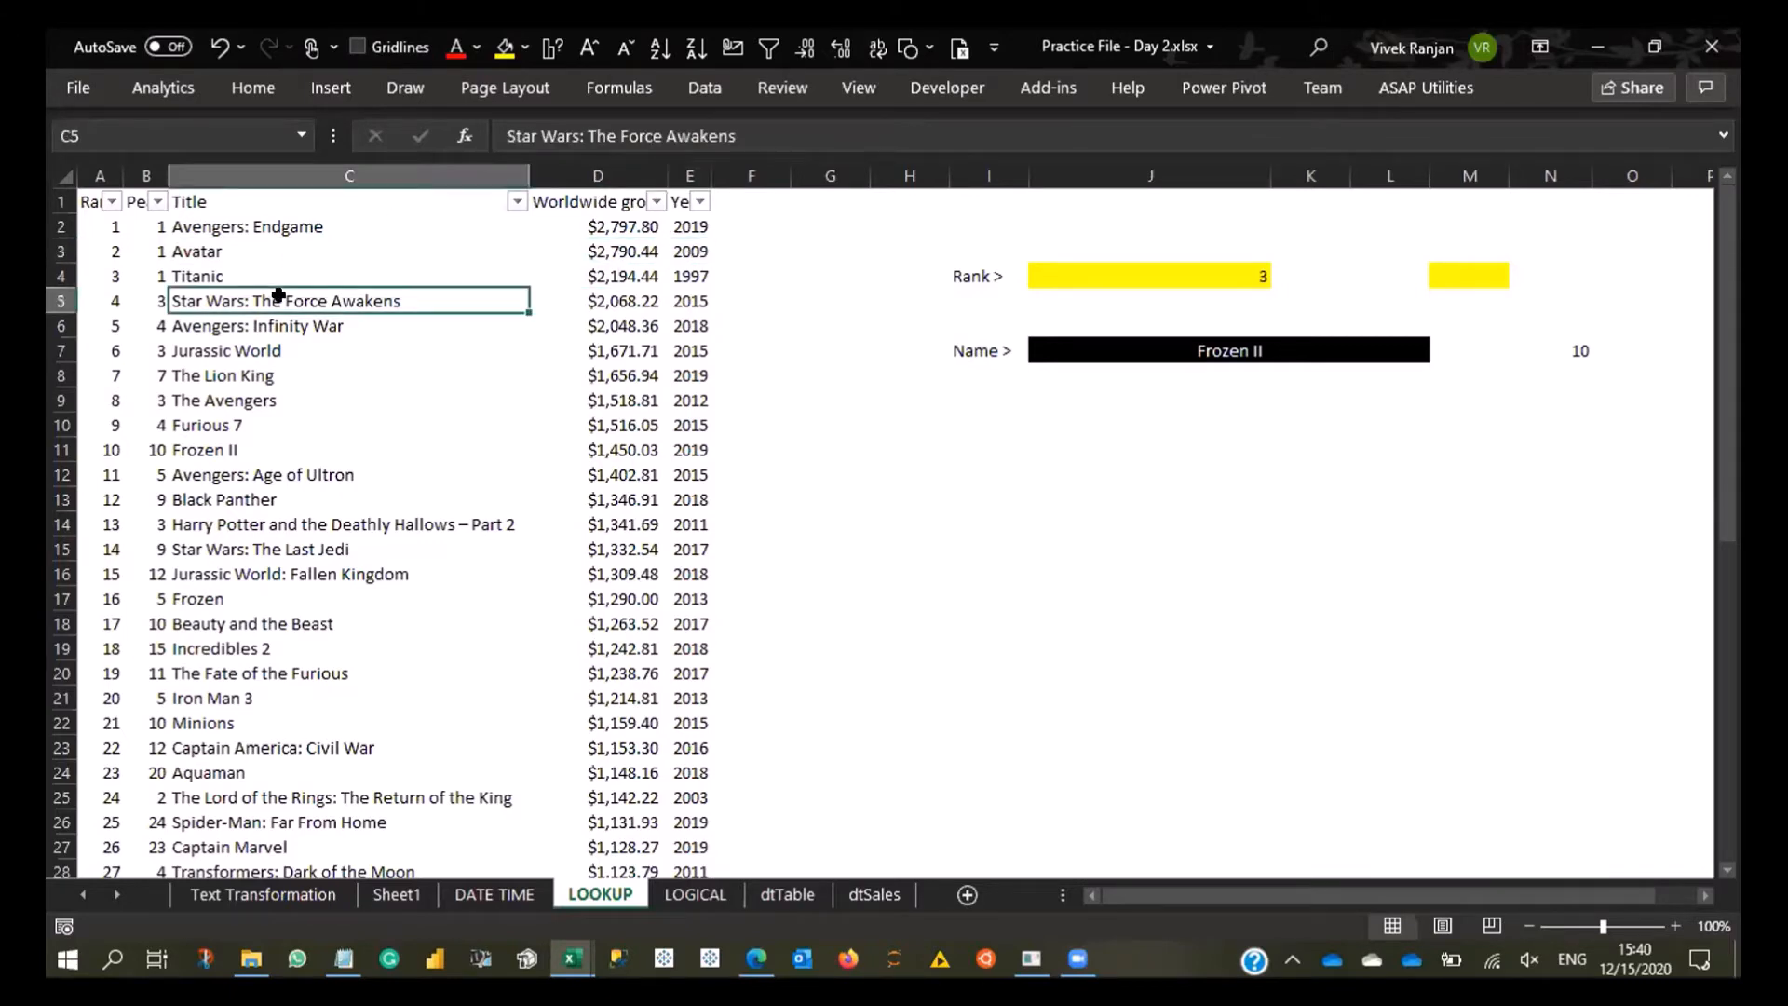
left_click(110, 296)
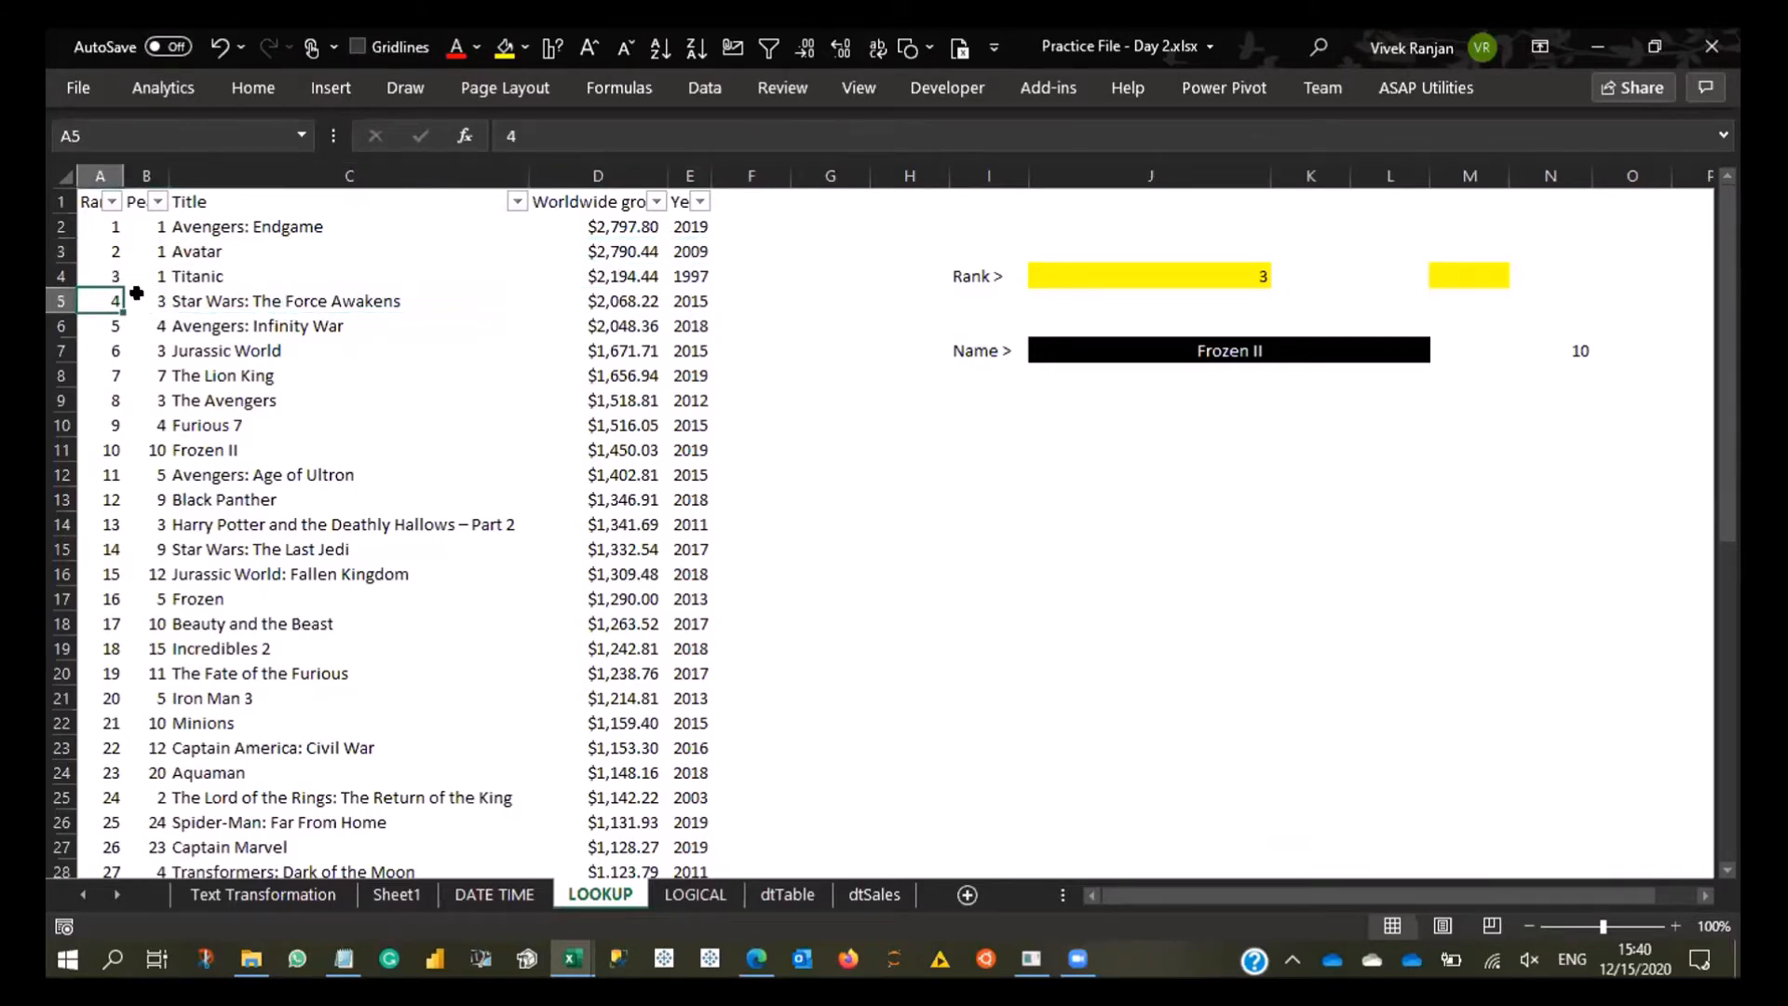
left_click(138, 294)
left_click(97, 278)
left_click(139, 296)
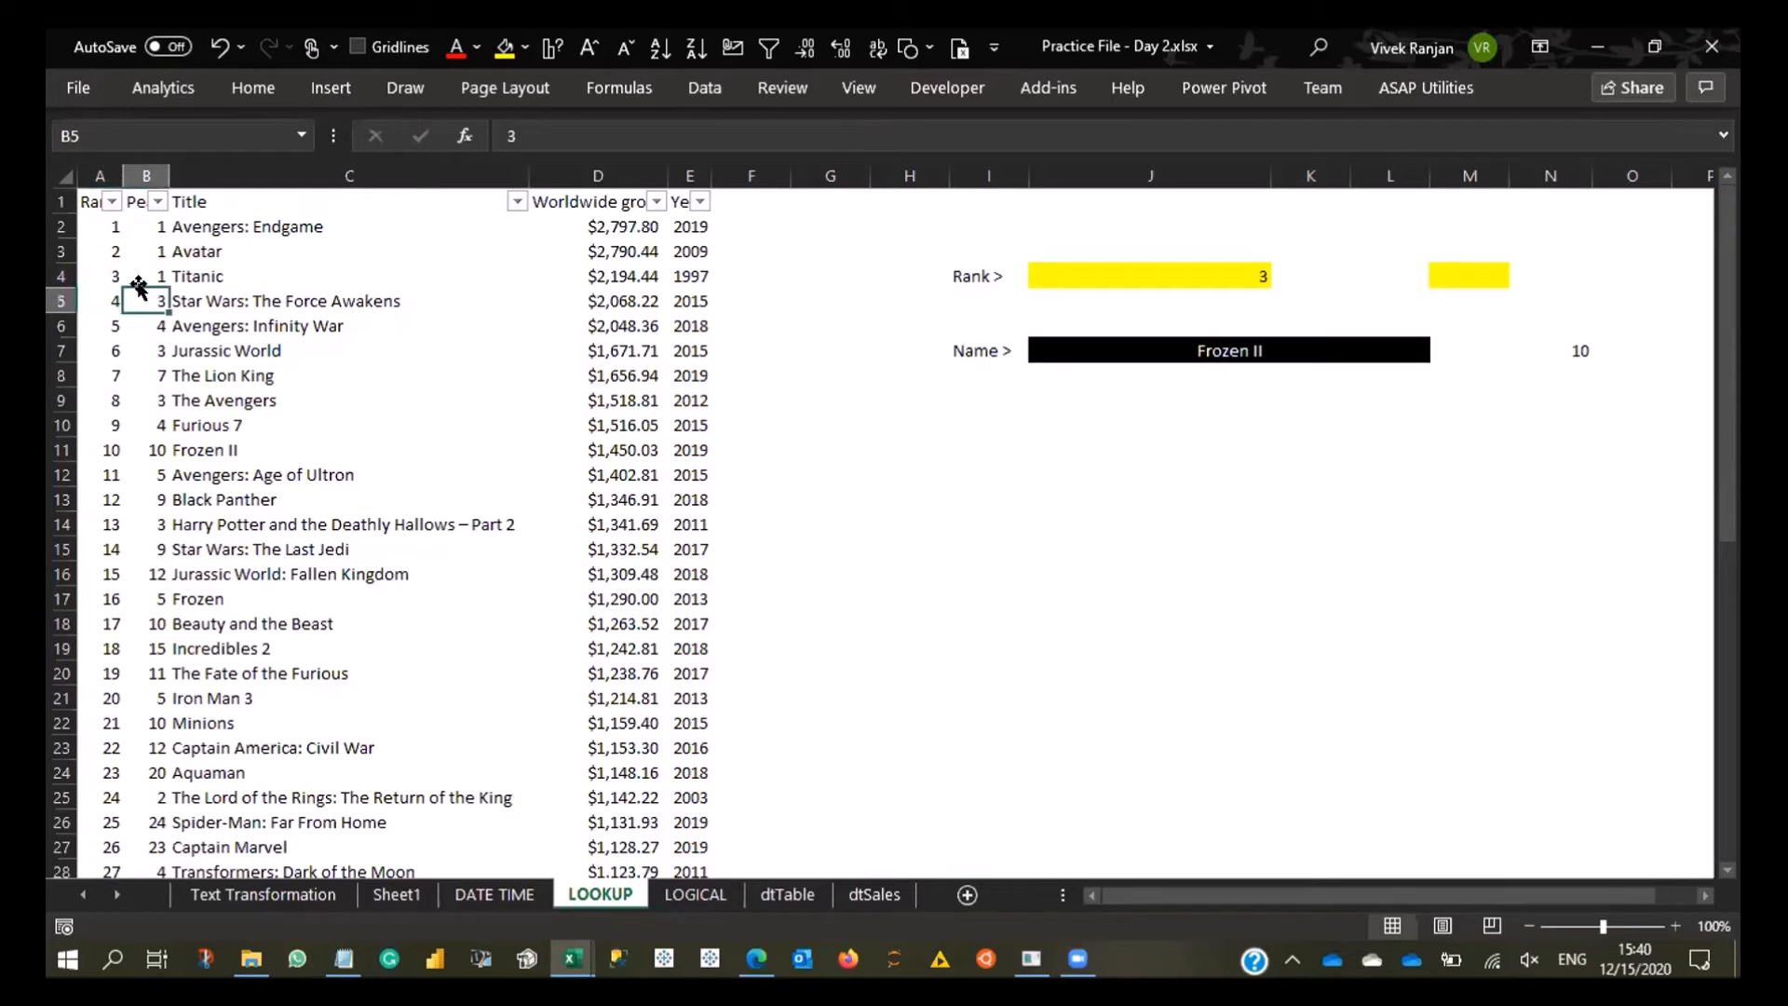
left_click(1367, 374)
left_click(1553, 352)
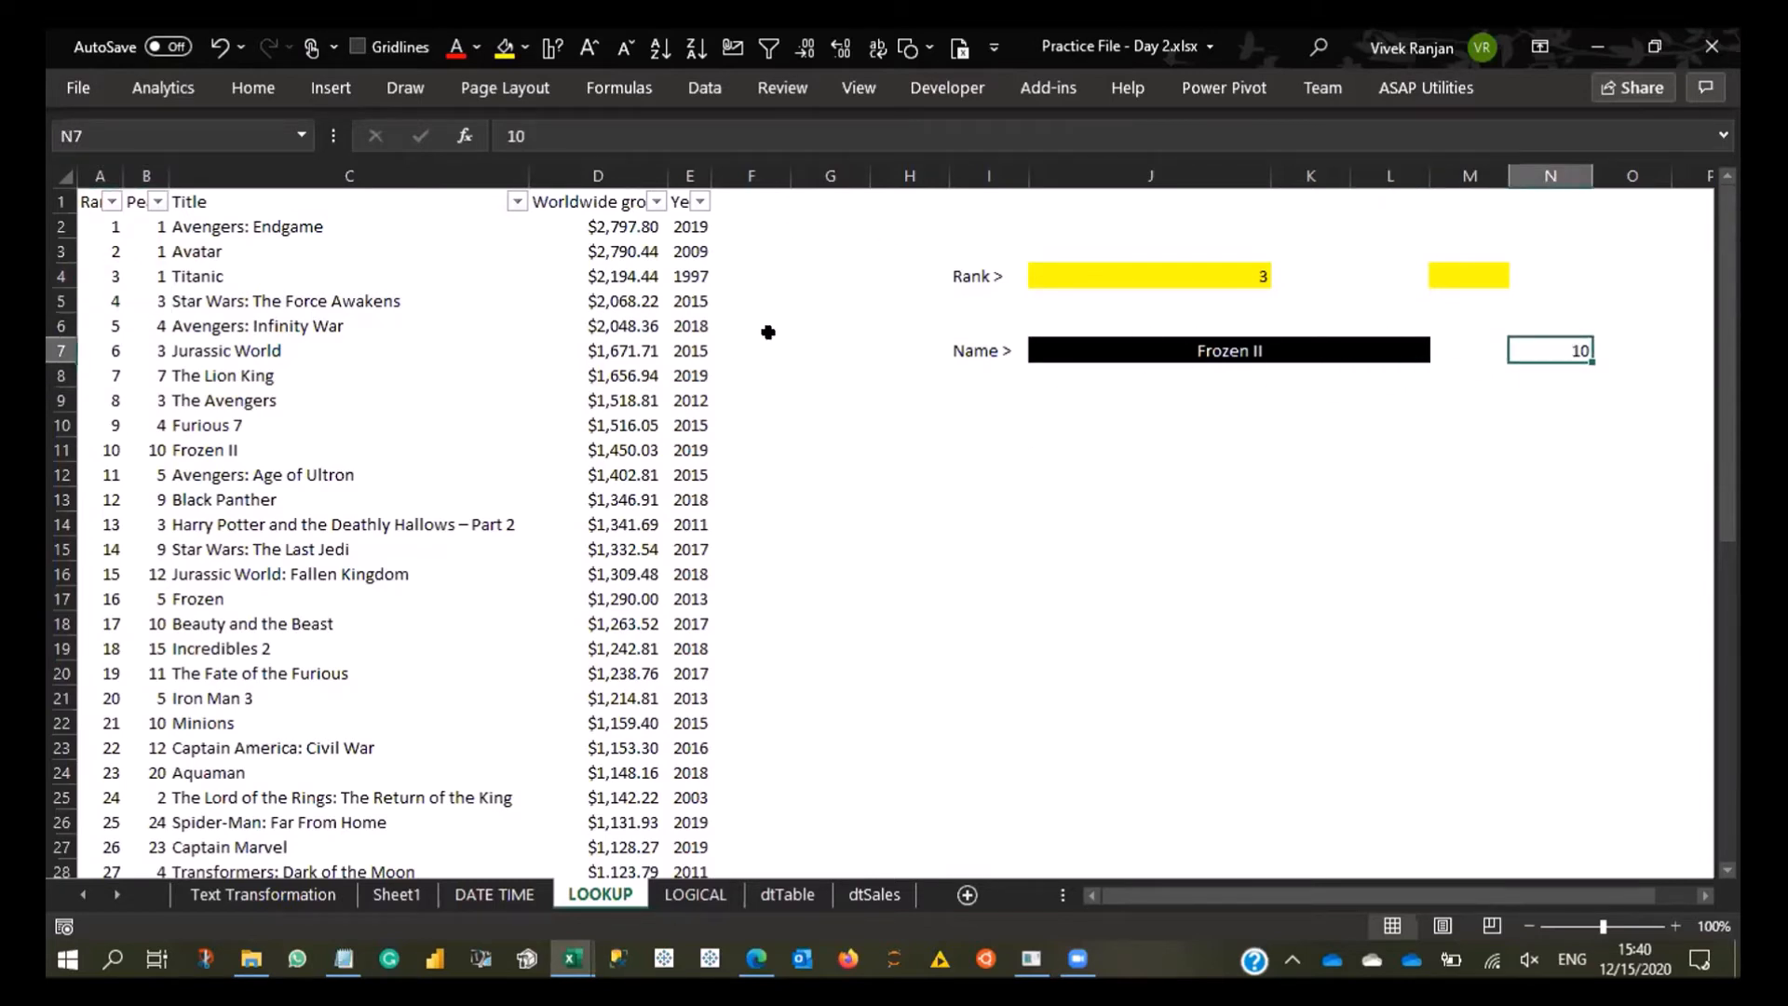
left_click_drag(97, 276, 53, 276)
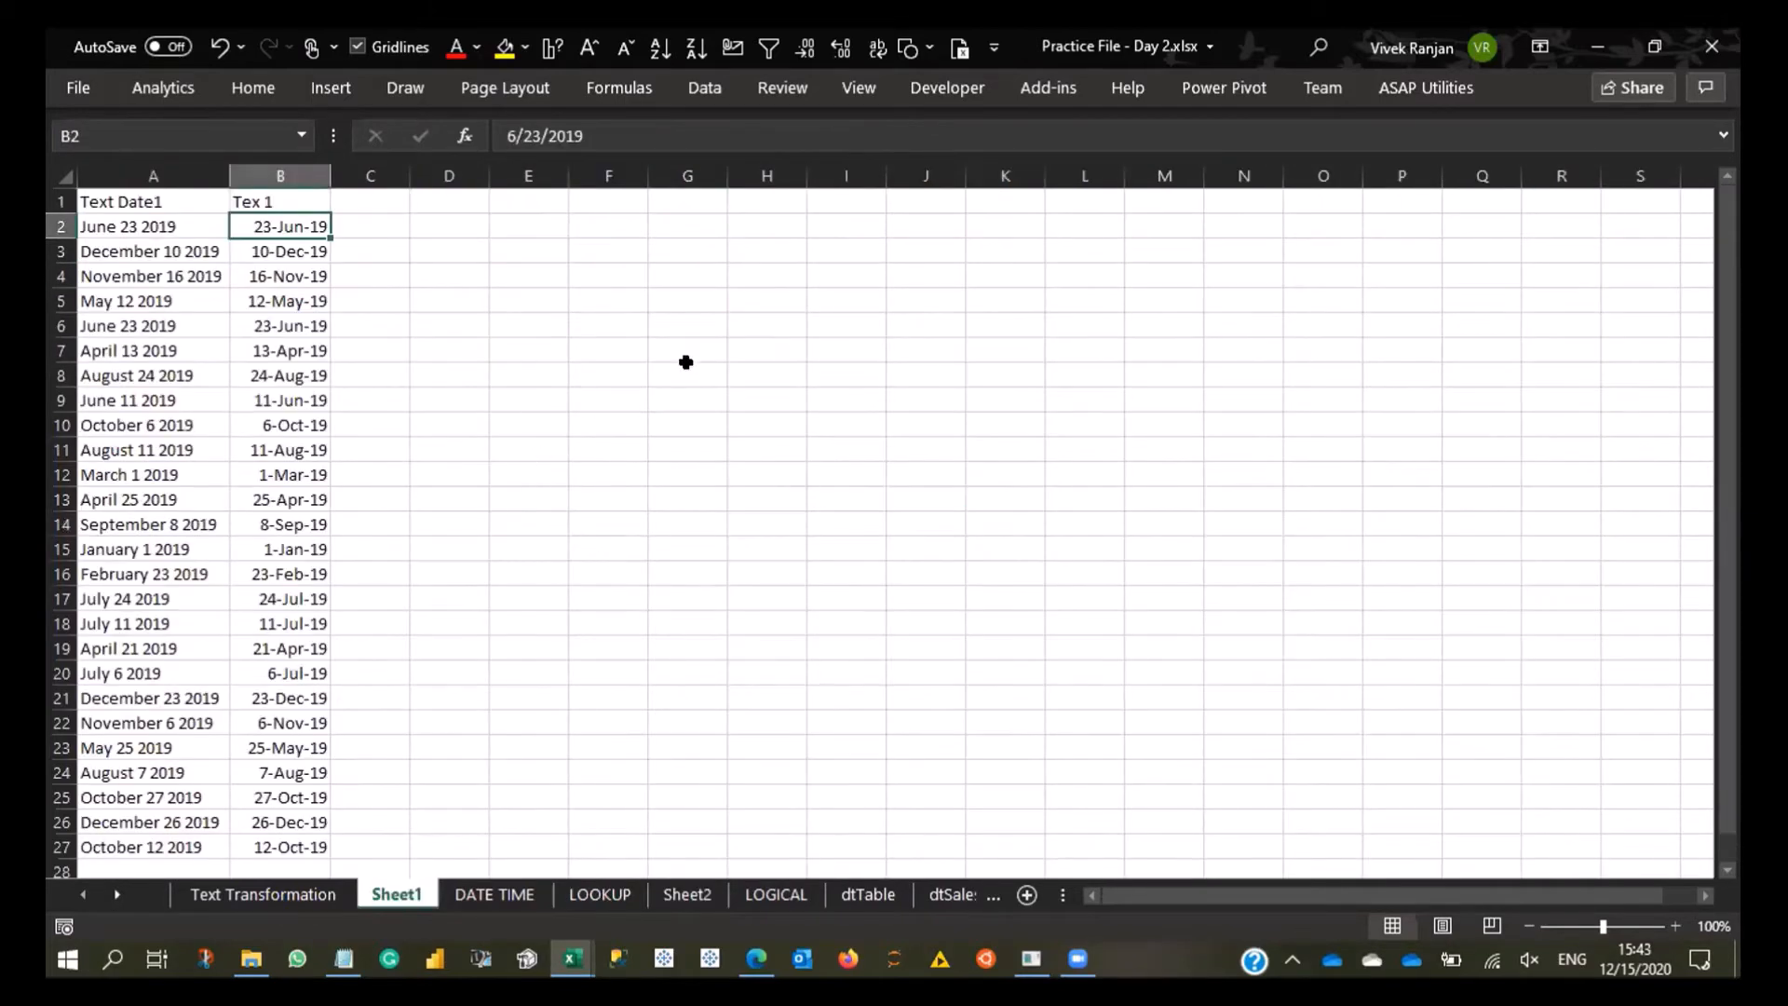
- Fill cell I4 on Sheet1 with yellow and widen column I
left_click(812, 272)
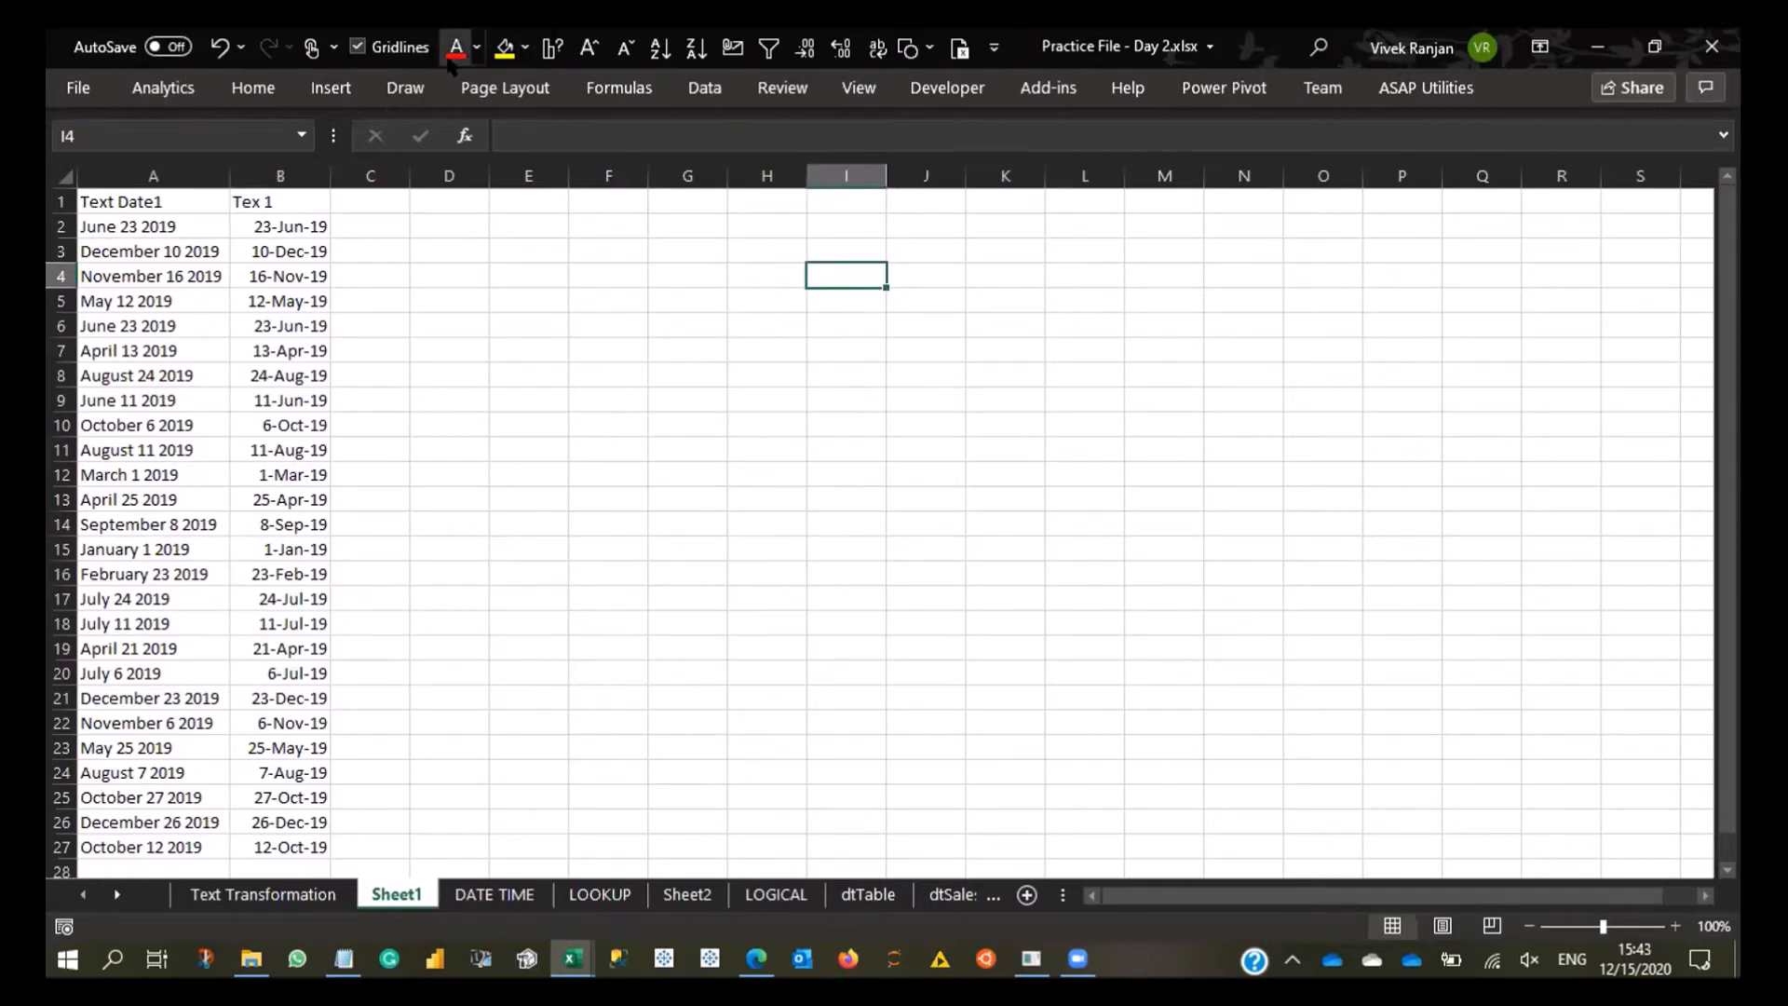
left_click(505, 48)
left_click_drag(886, 177, 944, 184)
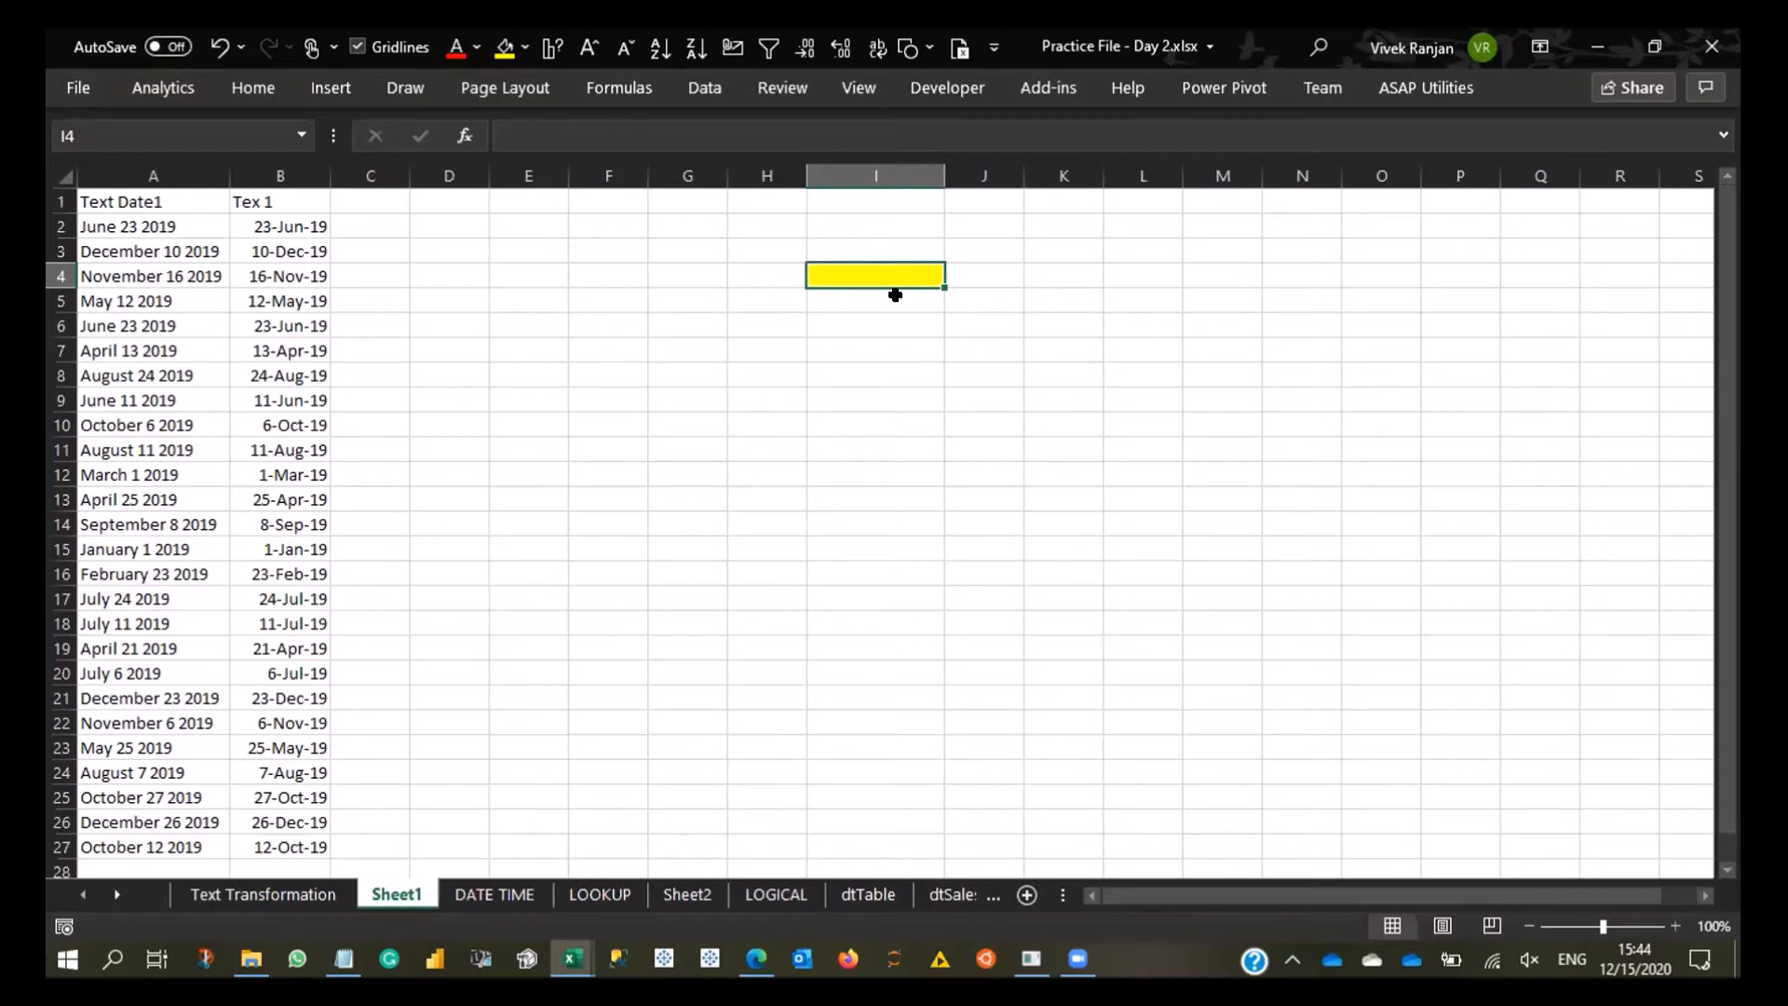
key("alt+a")
key("v")
key("v")
key("Escape")
left_click(705, 86)
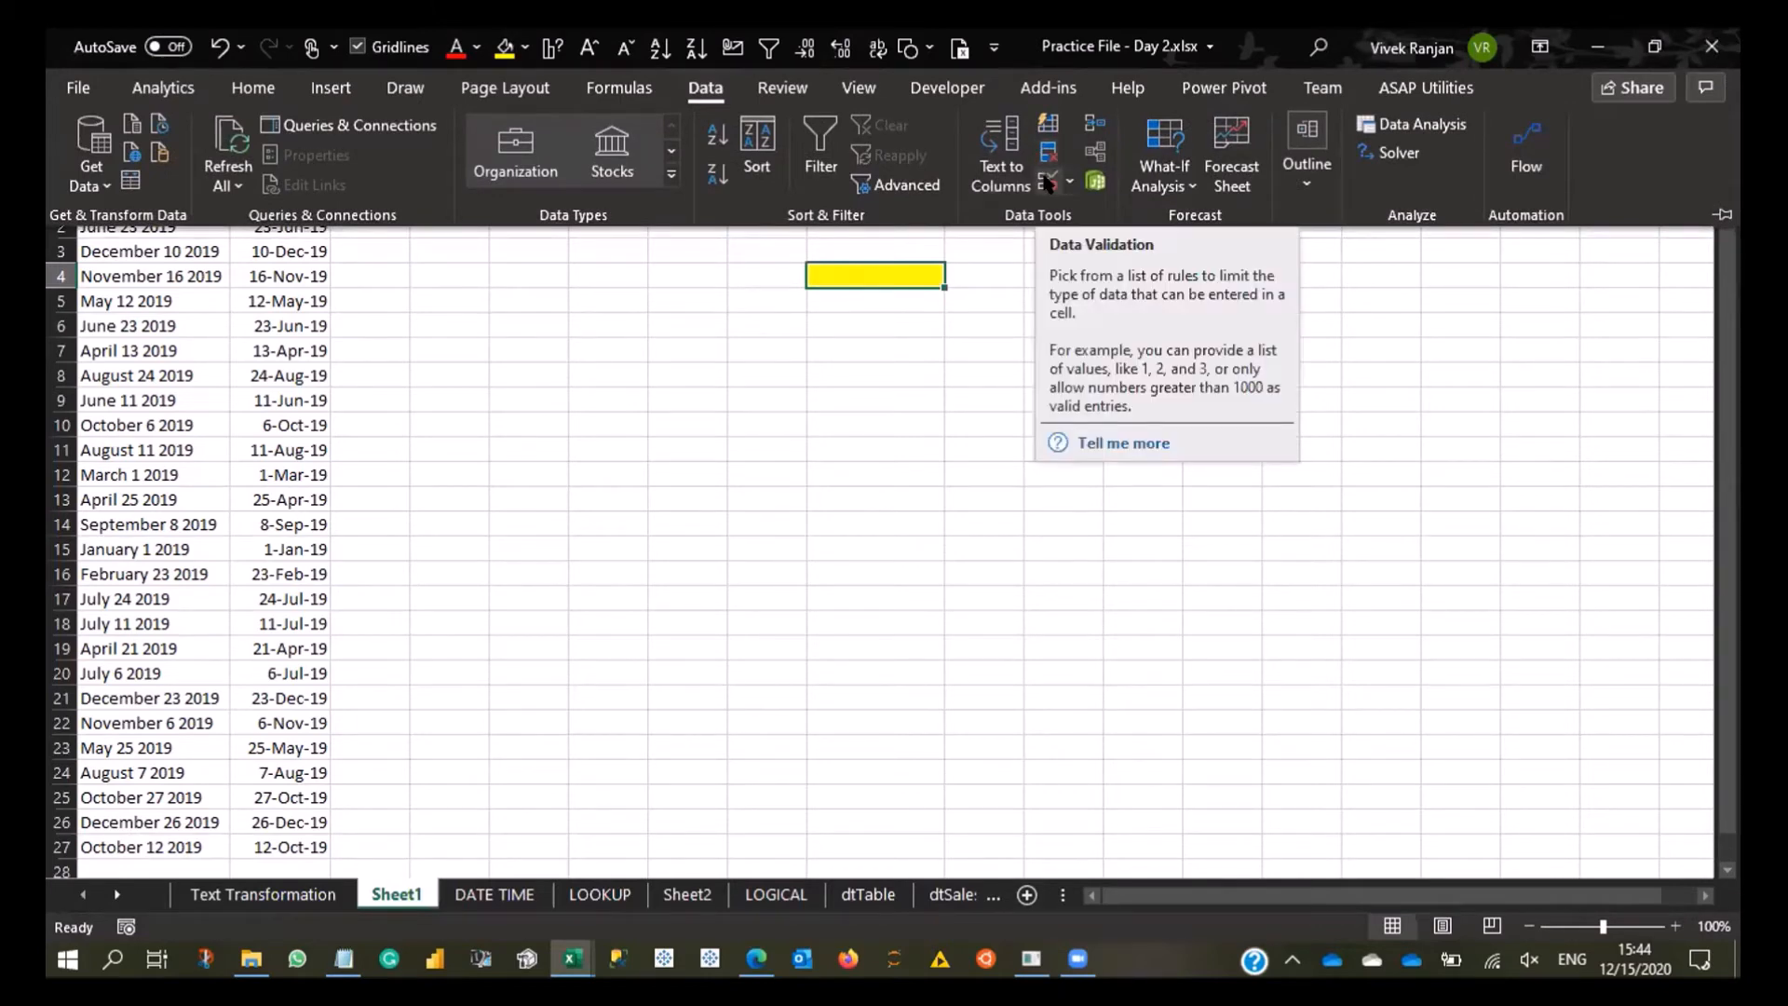
left_click(1047, 182)
key("Escape")
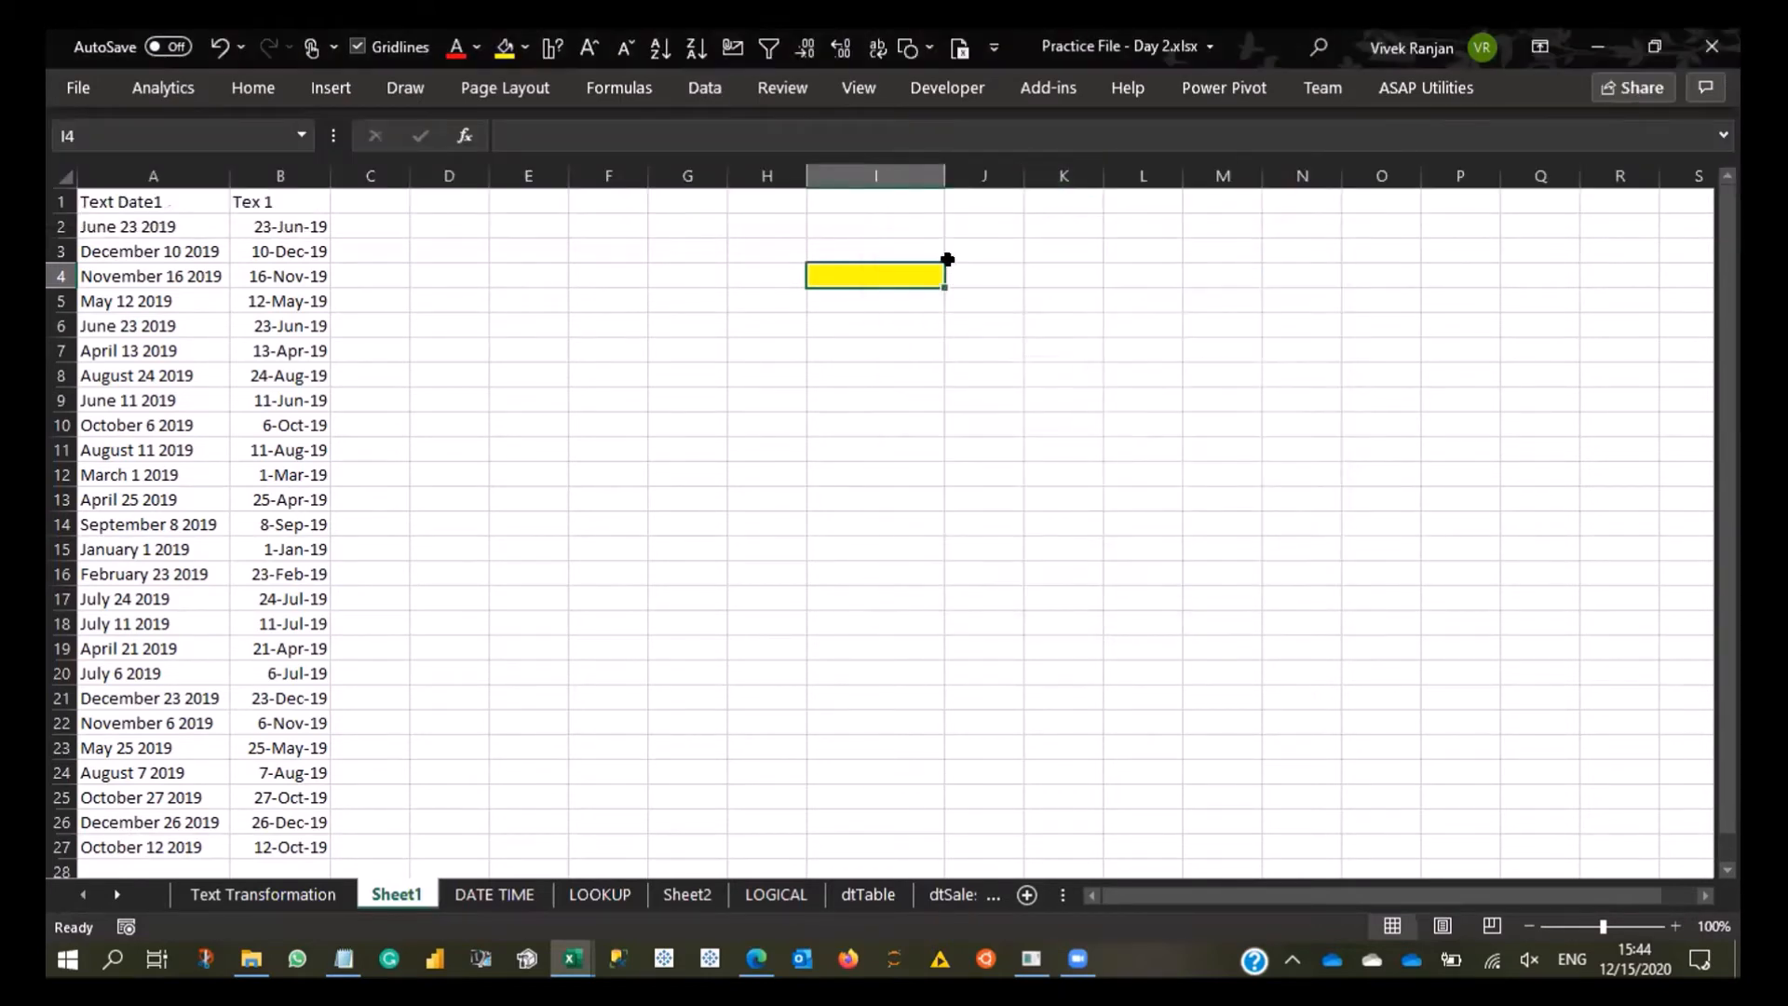
- Apply data validation to I4 allowing only whole numbers between a minimum of 1 and a maximum of 5
key("alt+a")
key("v")
key("v")
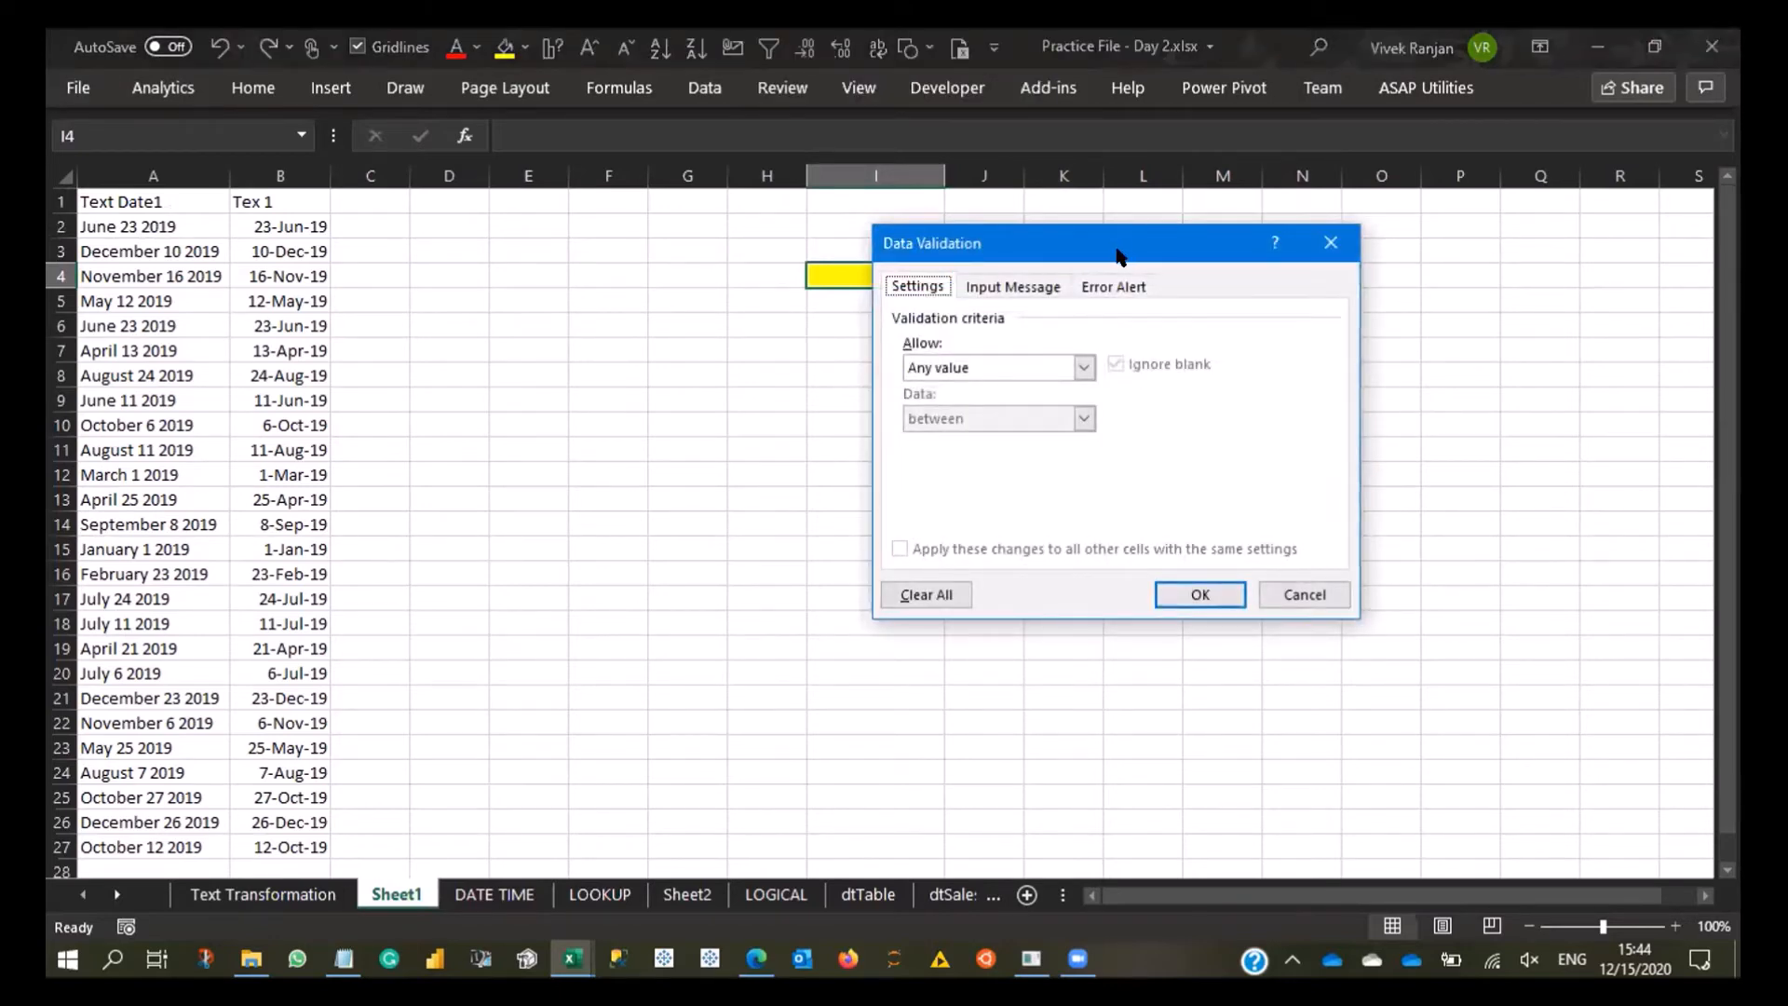
left_click_drag(1120, 256, 1288, 208)
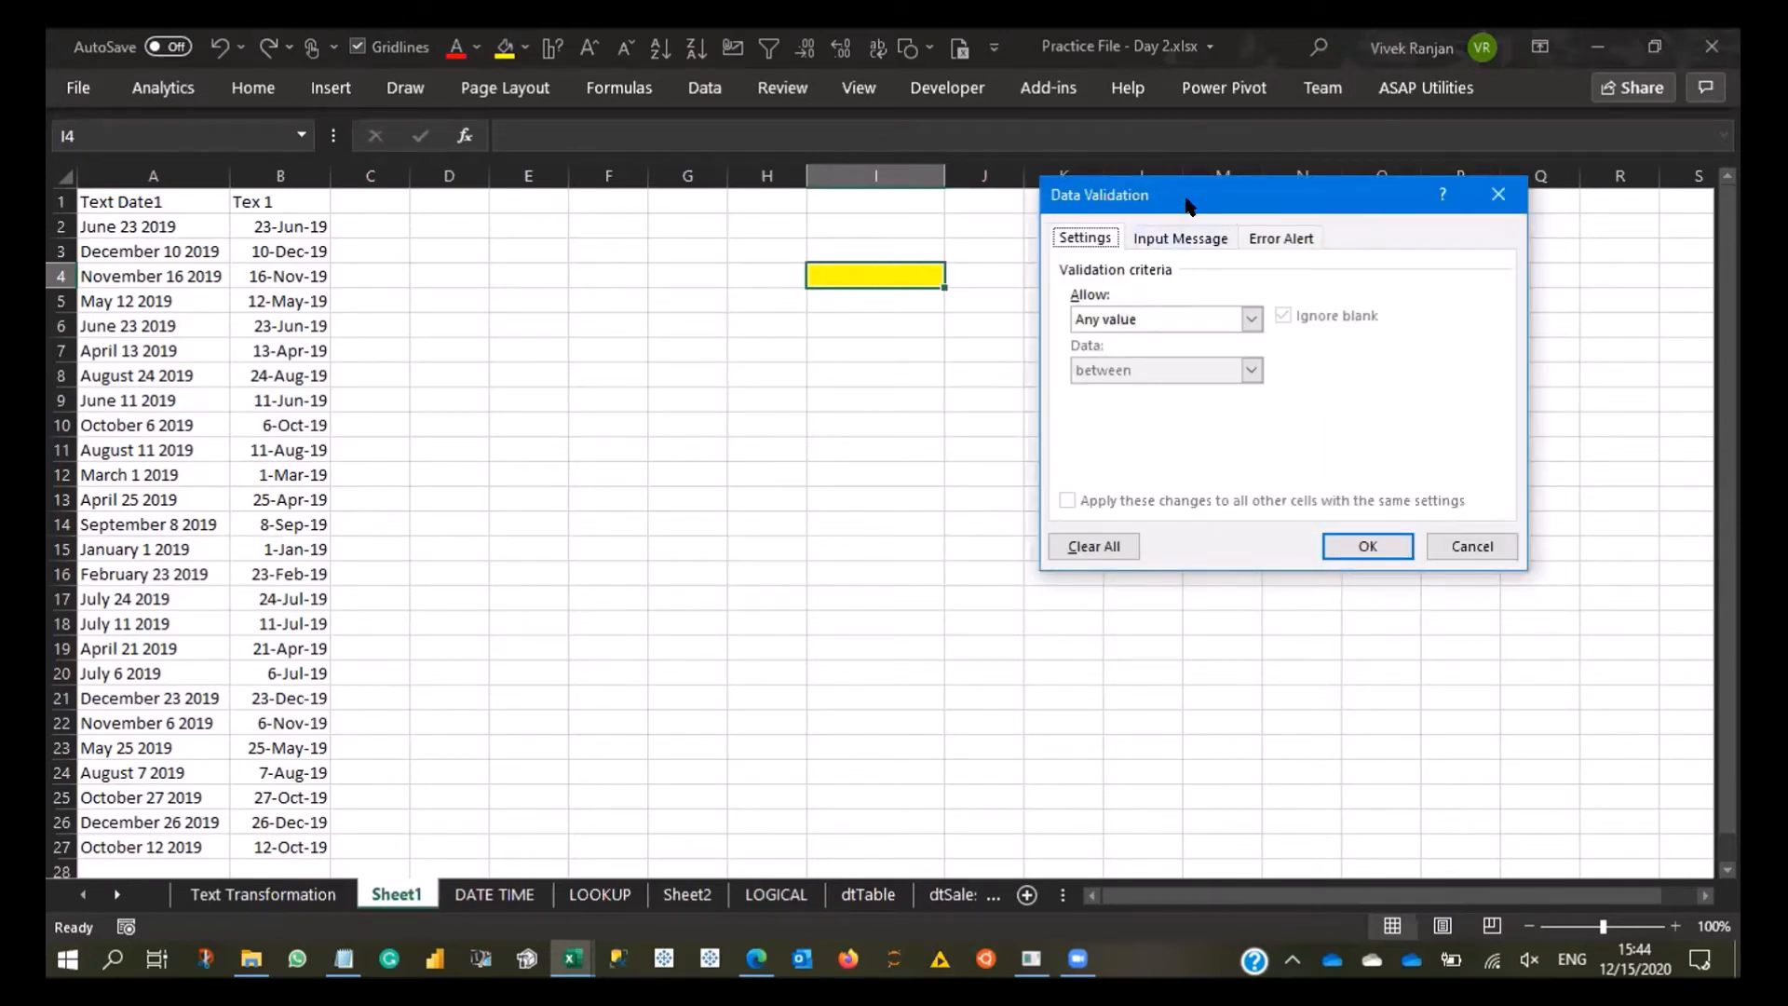
left_click_drag(1188, 205, 1150, 116)
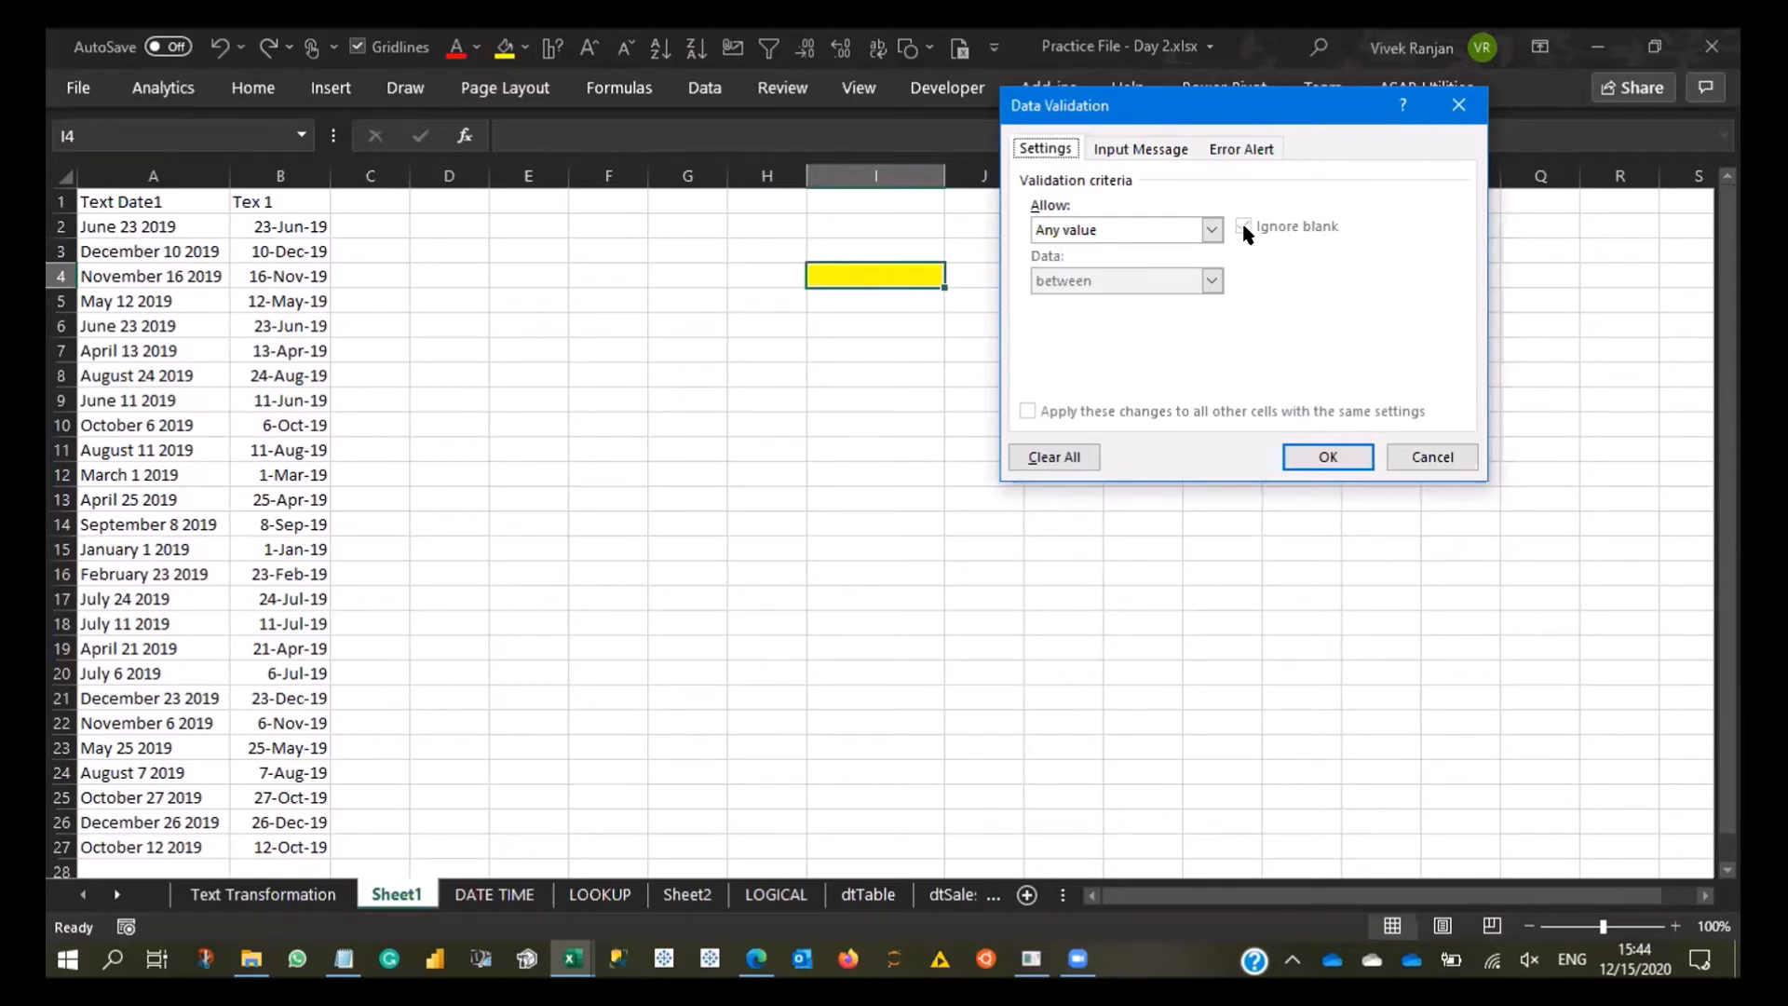
left_click(1211, 229)
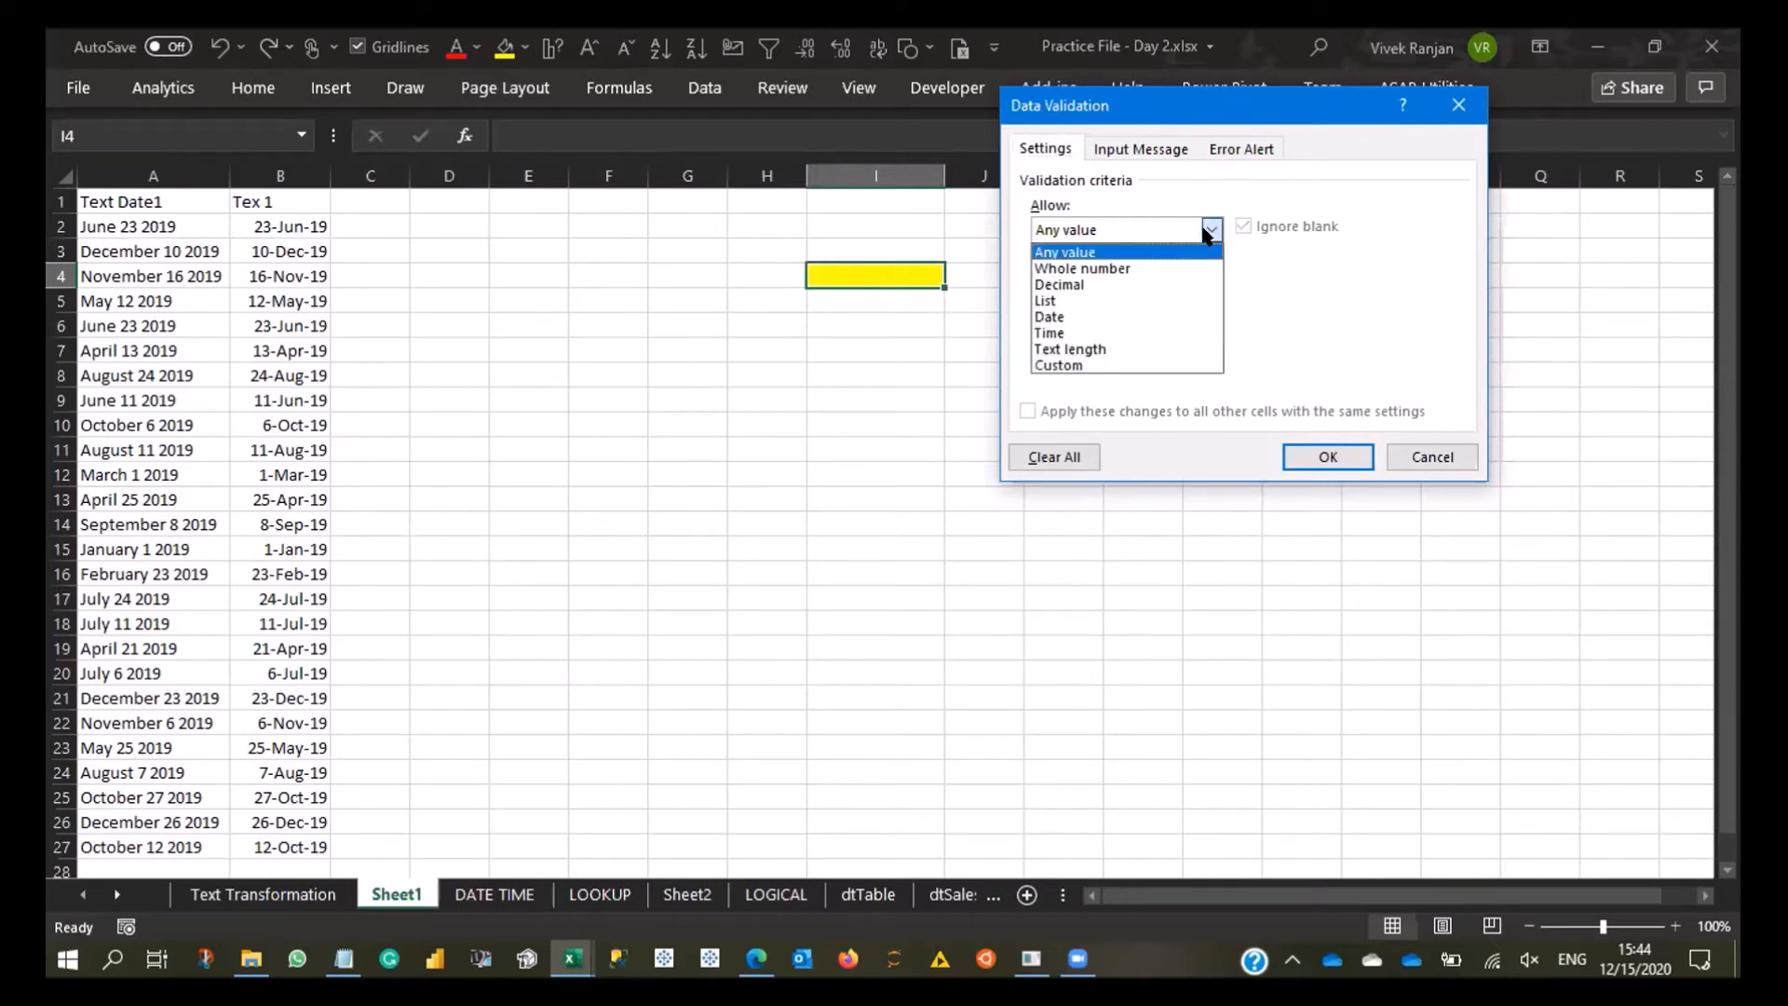
left_click(1129, 268)
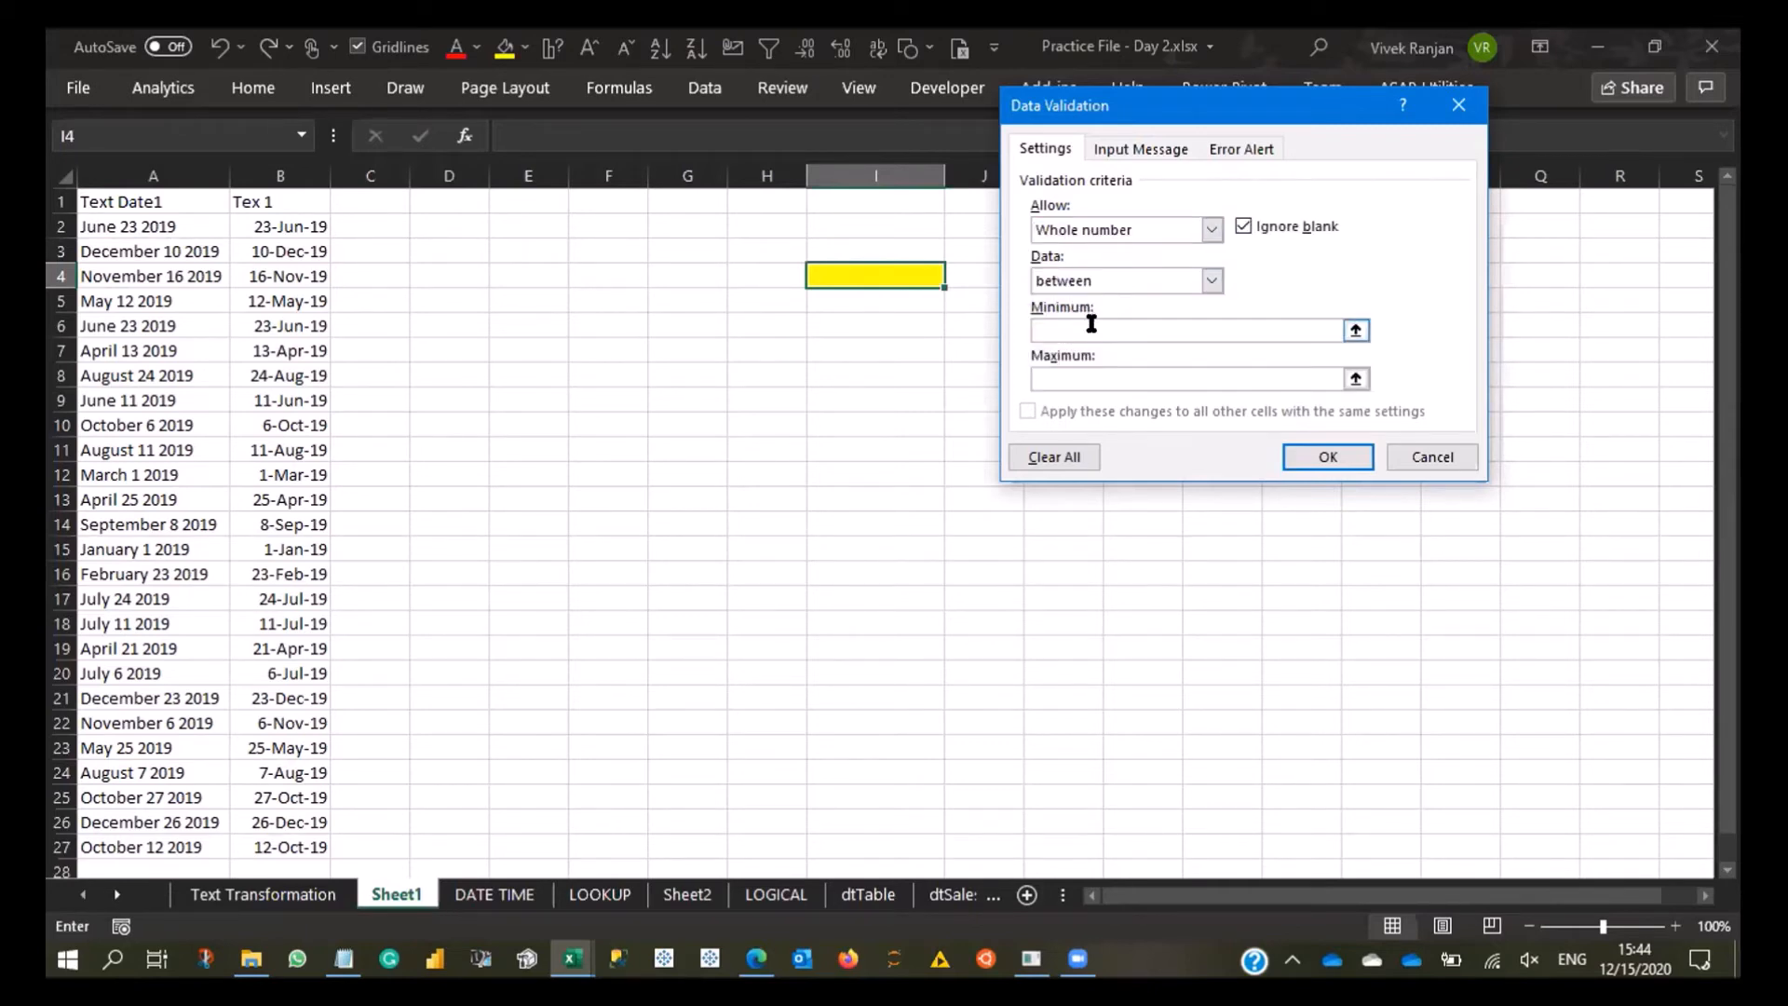
type("1")
left_click(1073, 370)
type("5")
left_click(1323, 456)
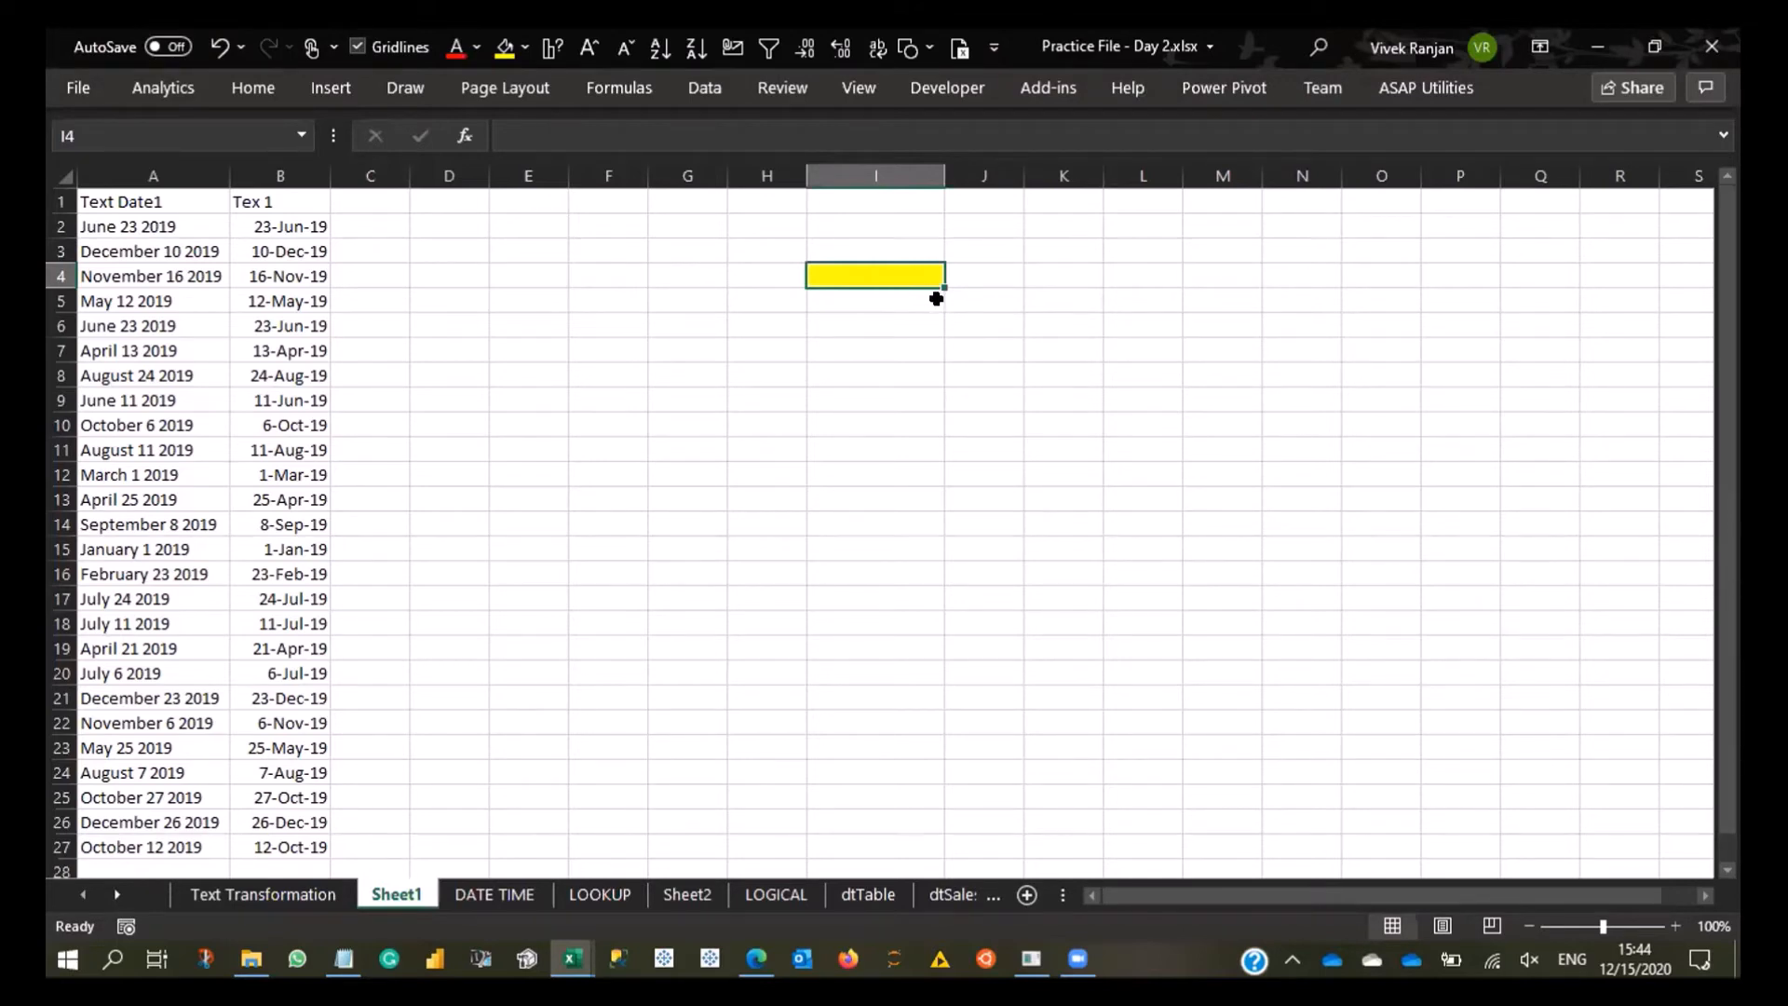
- Test the whole number rule by entering 2, 3, 4 and 5 one after another in I4
type("2")
key("Return")
key("Up")
type("3")
key("Return")
key("Up")
type("4")
key("Return")
key("Up")
type("5")
key("Return")
- Try entering the out-of-range value 6 and the fractional value 4.5 in I4, cancelling each entry
key("Up")
type("6")
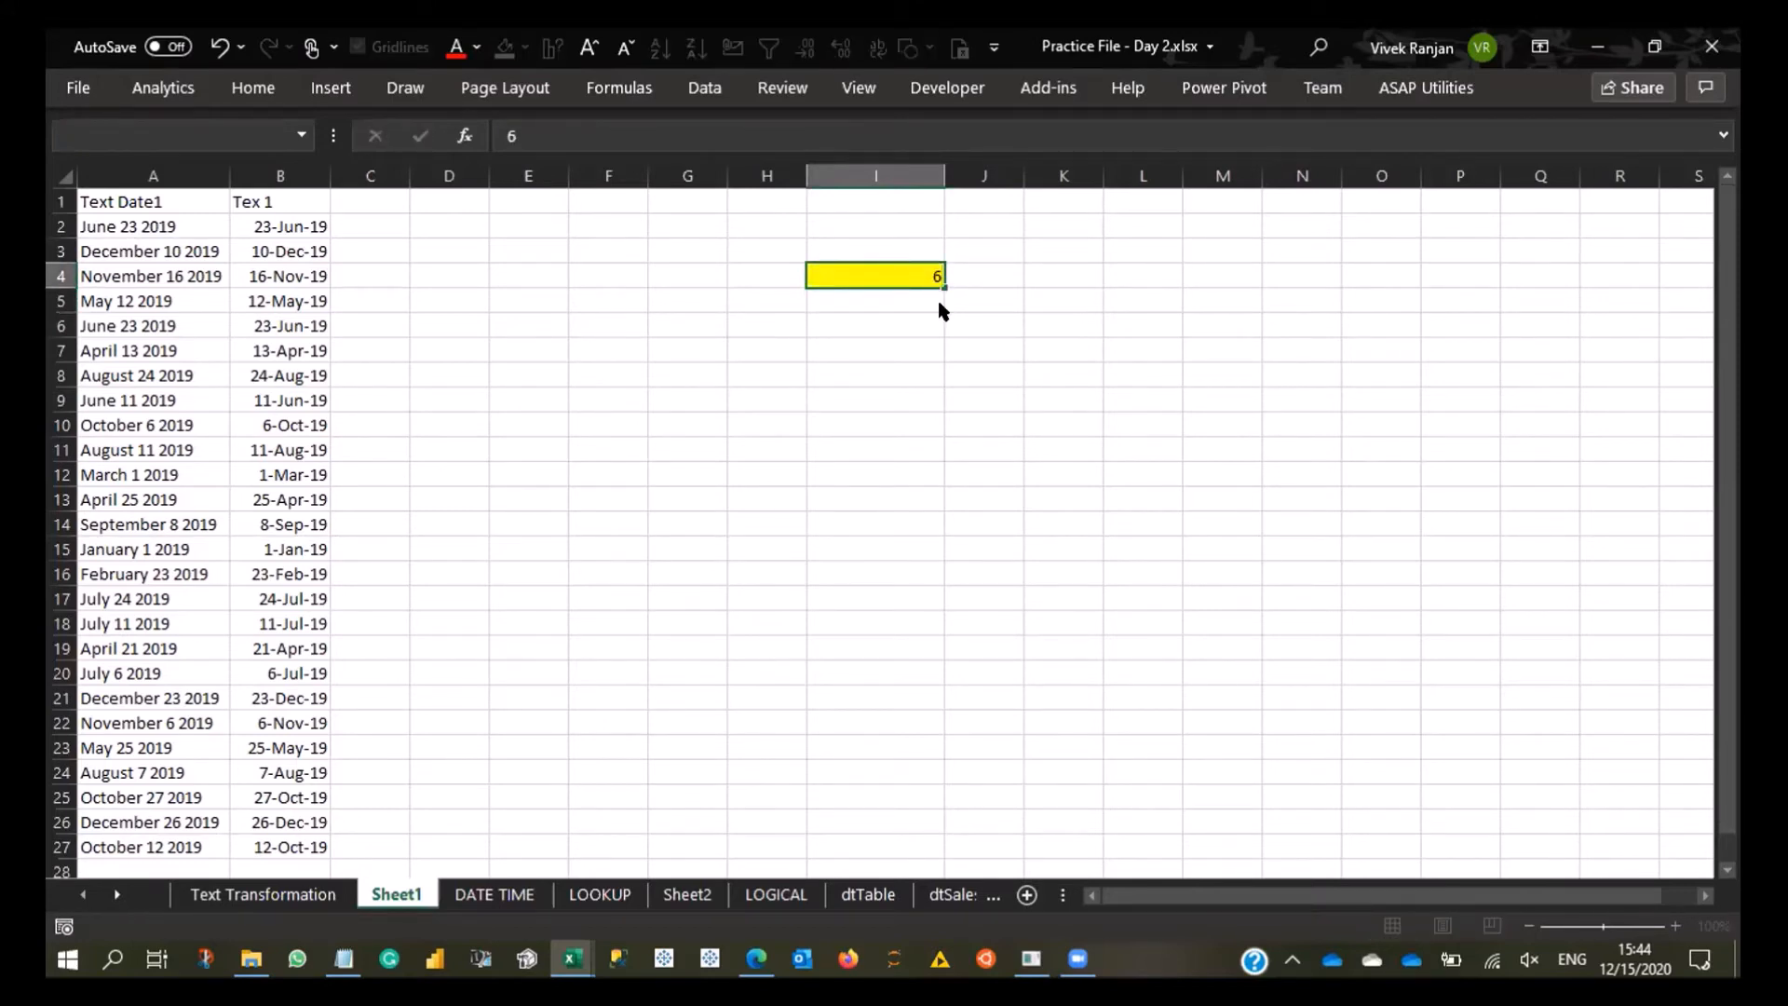
key("Return")
key("Escape")
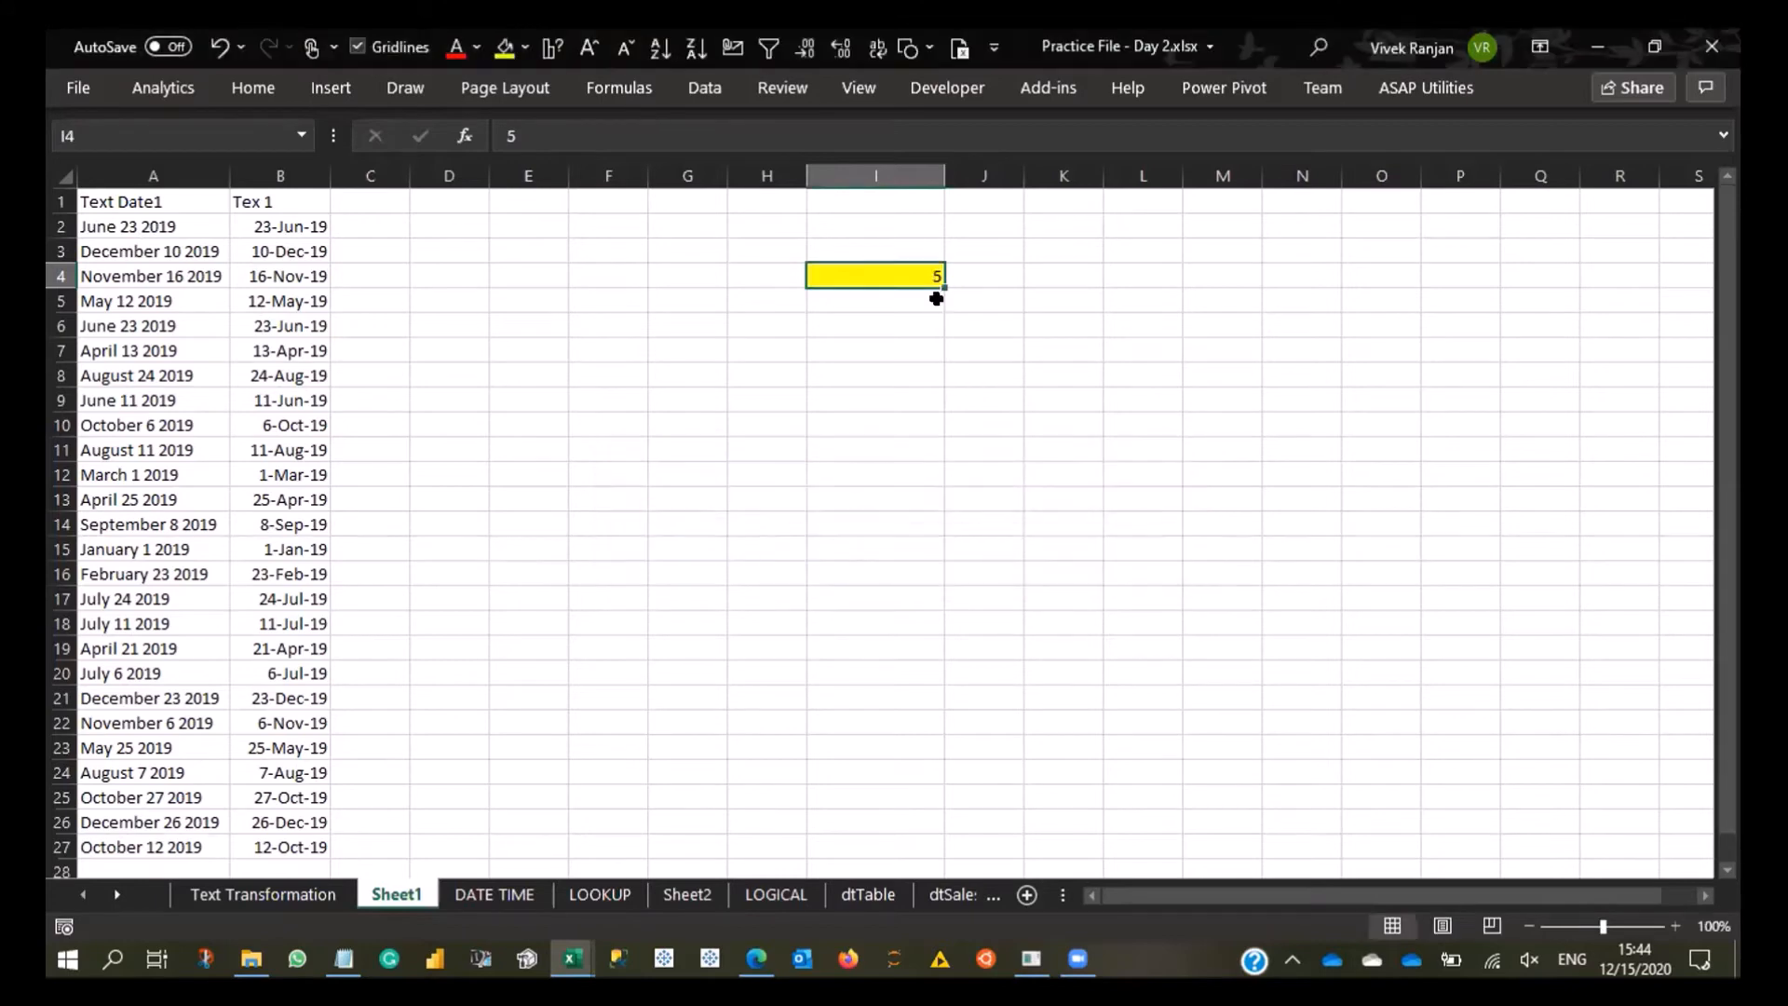
type("4.5")
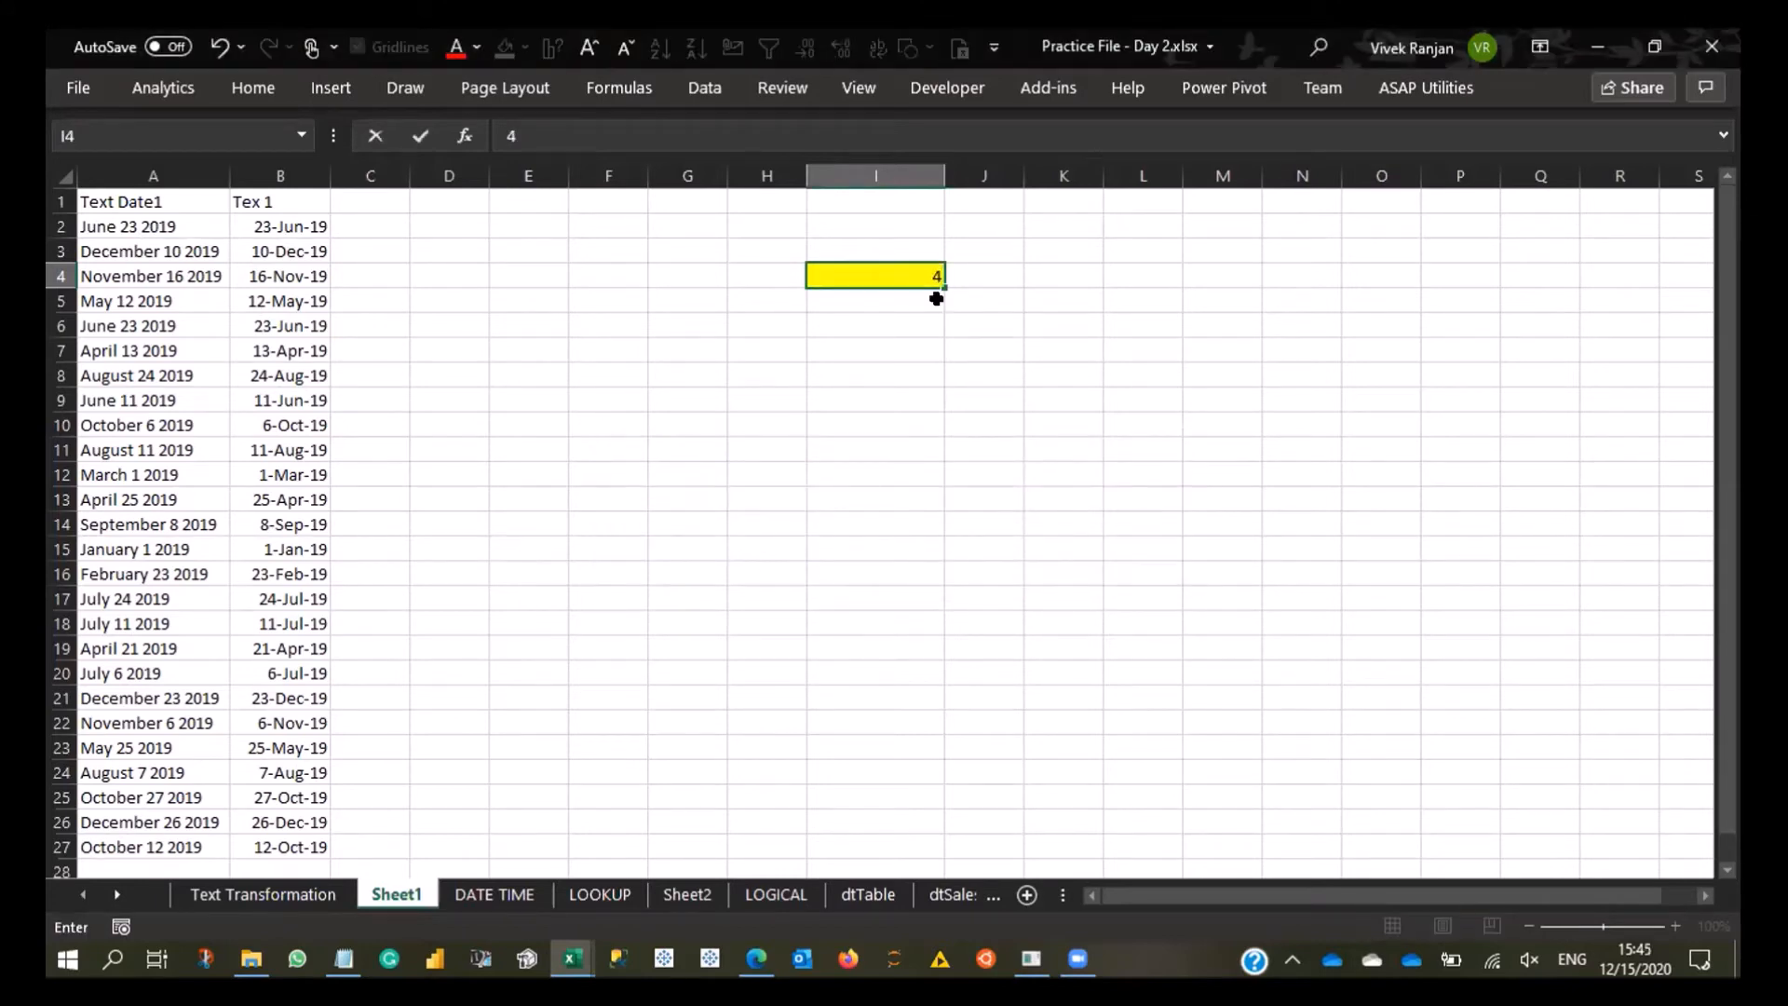
key("Return")
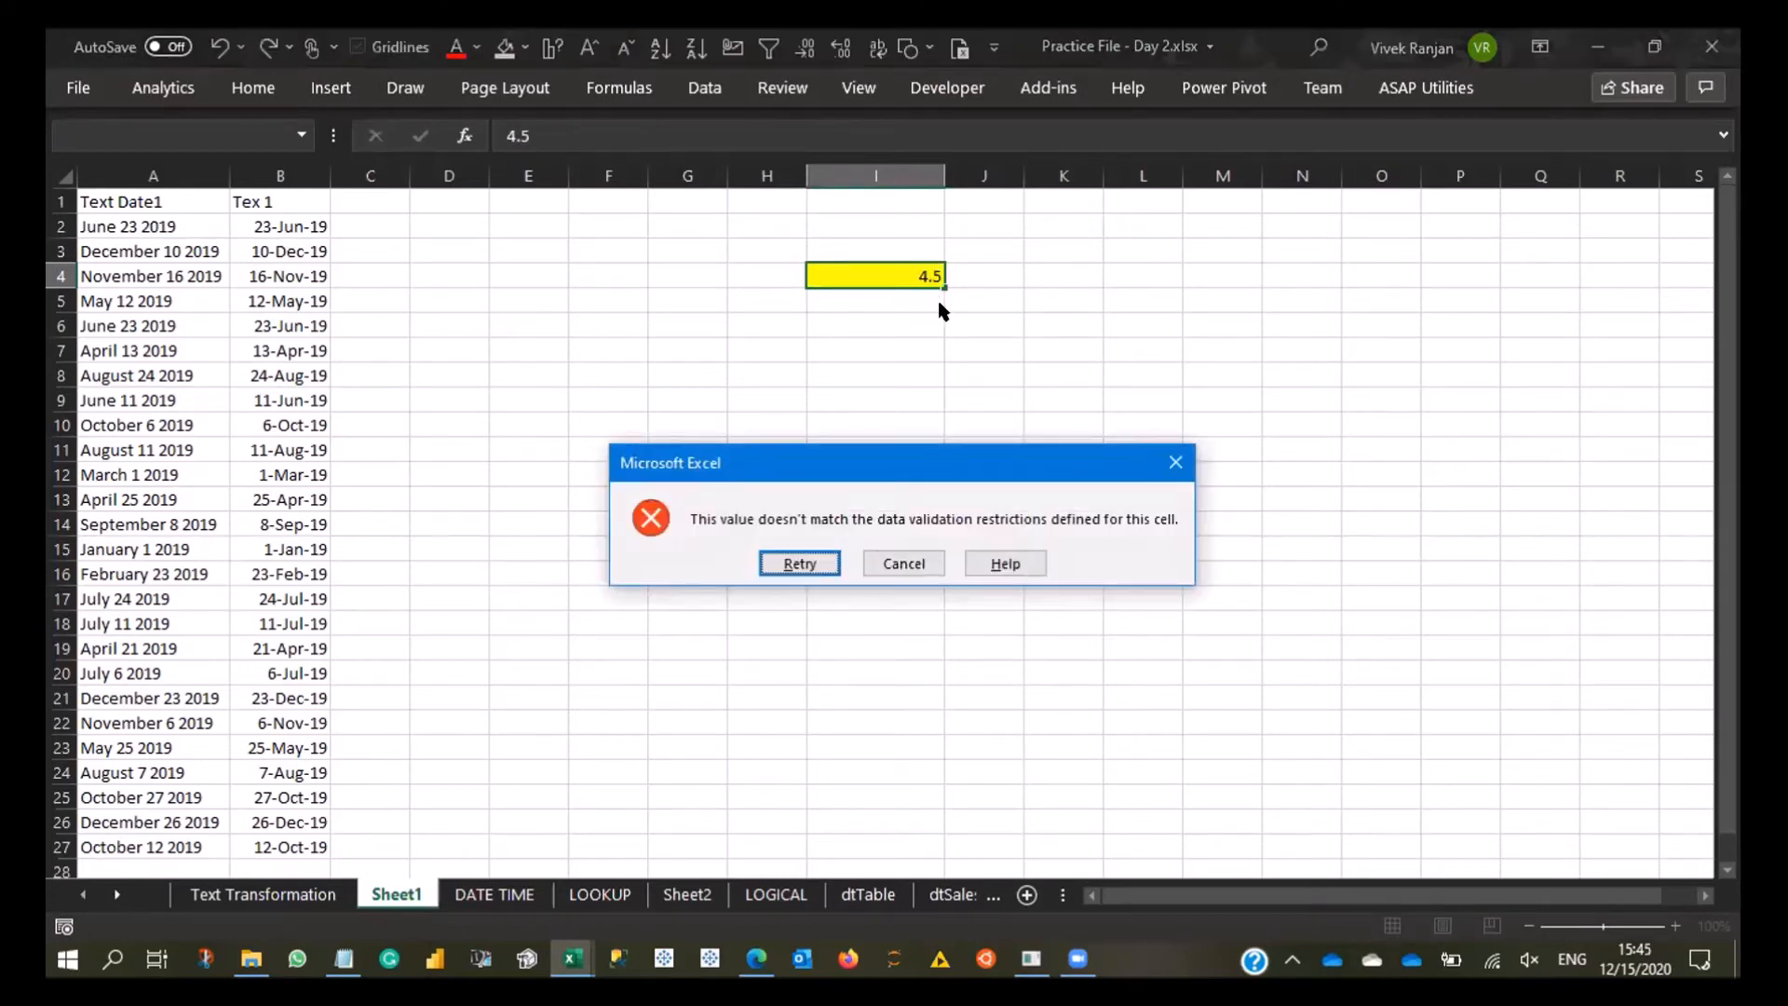
key("Escape")
- Change the validation rule of I4 to allow decimals, keeping the minimum of 1 and maximum of 5
key("a")
key("v")
key("v")
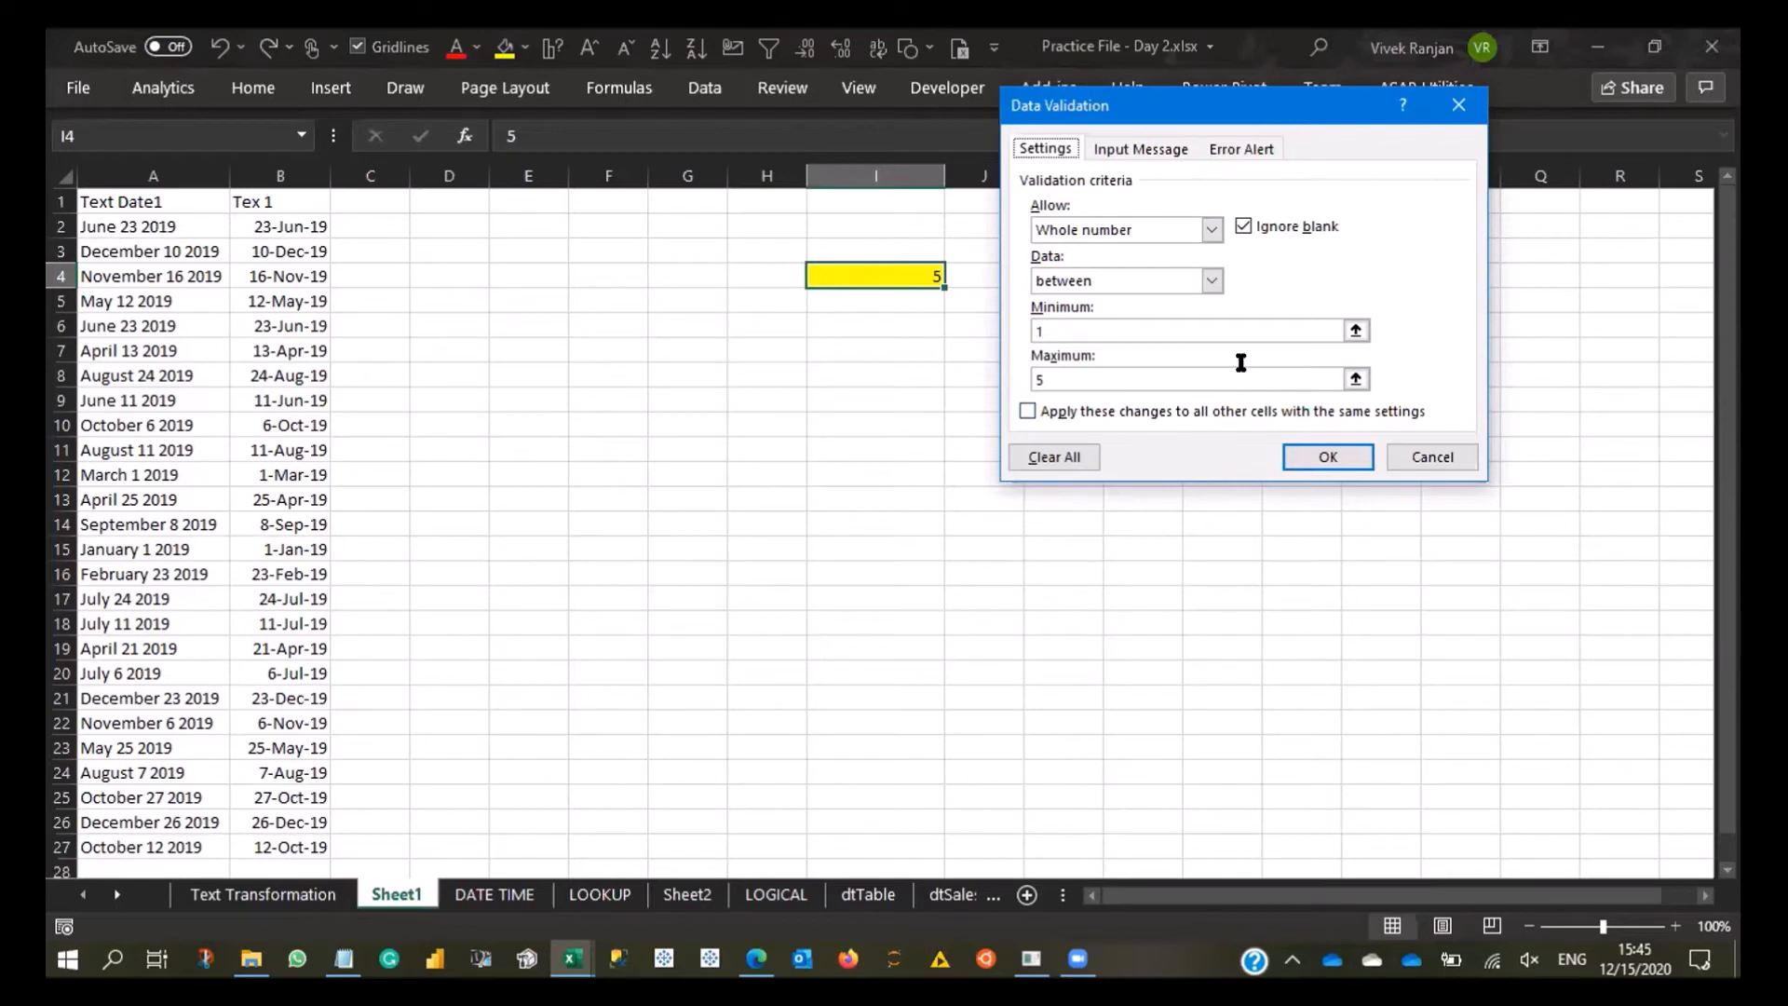
left_click(1210, 229)
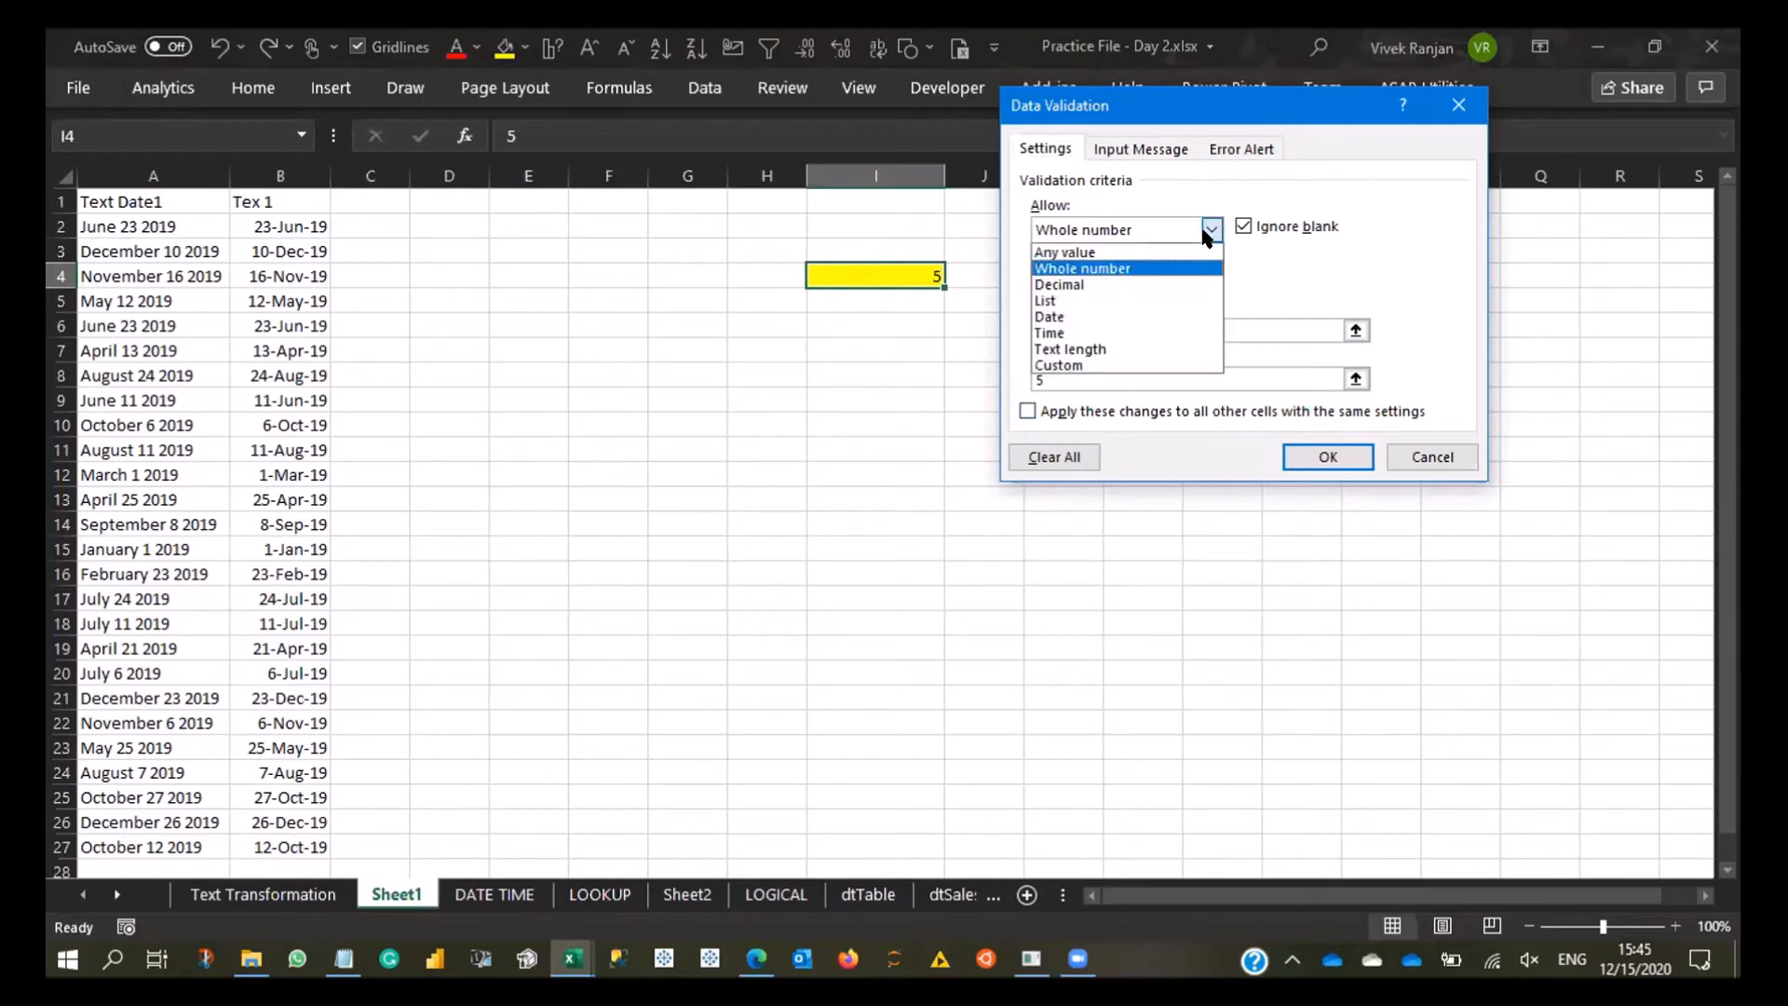
left_click(1143, 283)
left_click(1211, 229)
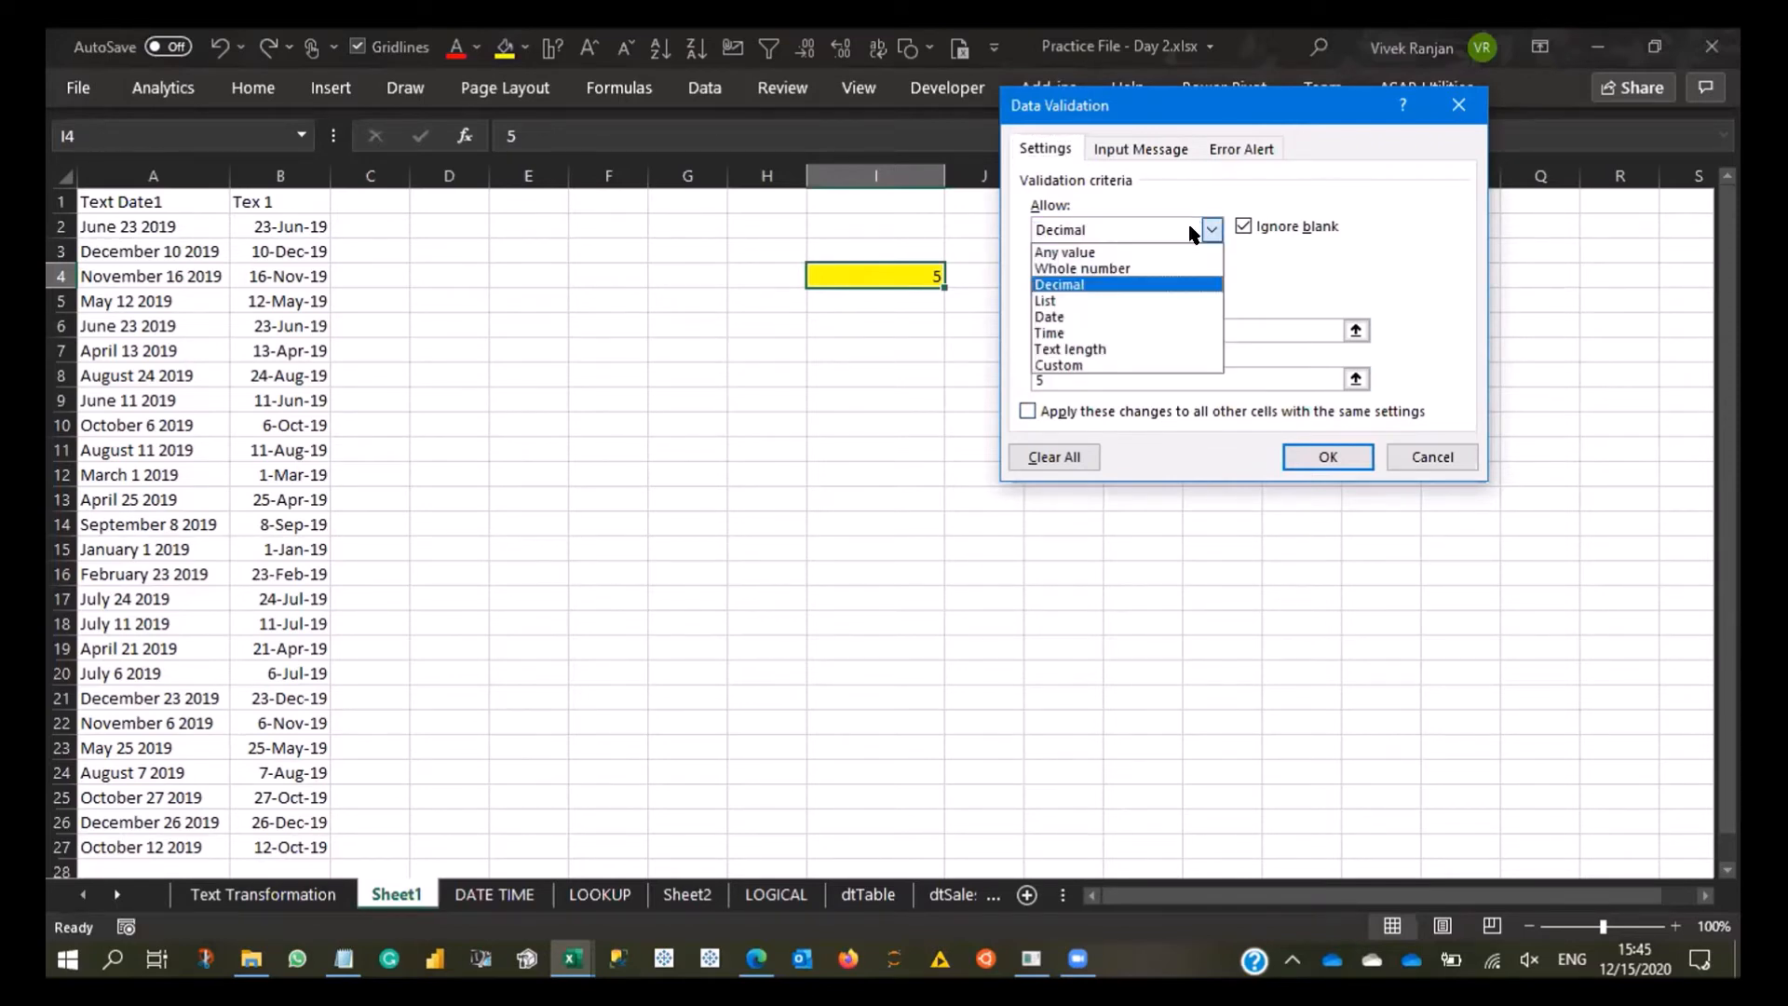
left_click(1184, 284)
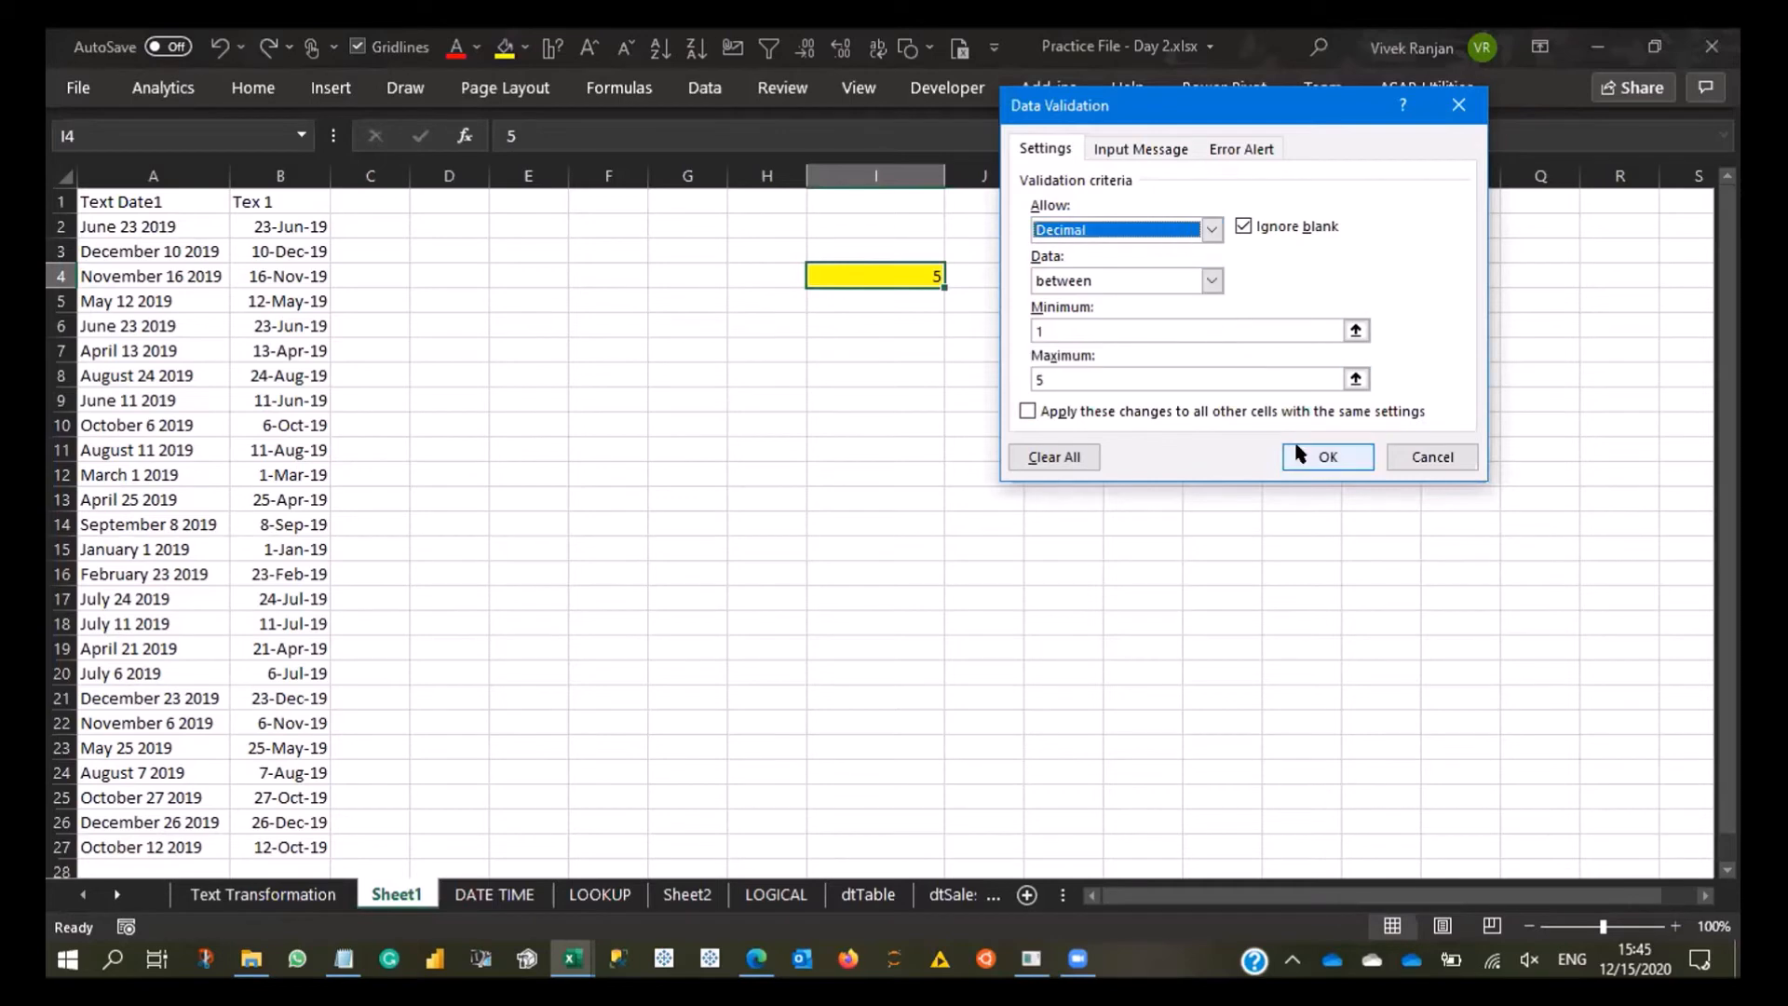
left_click(1328, 457)
- Test the decimal rule in I4 by trying the value 6 and replacing it with 4.5
type("6")
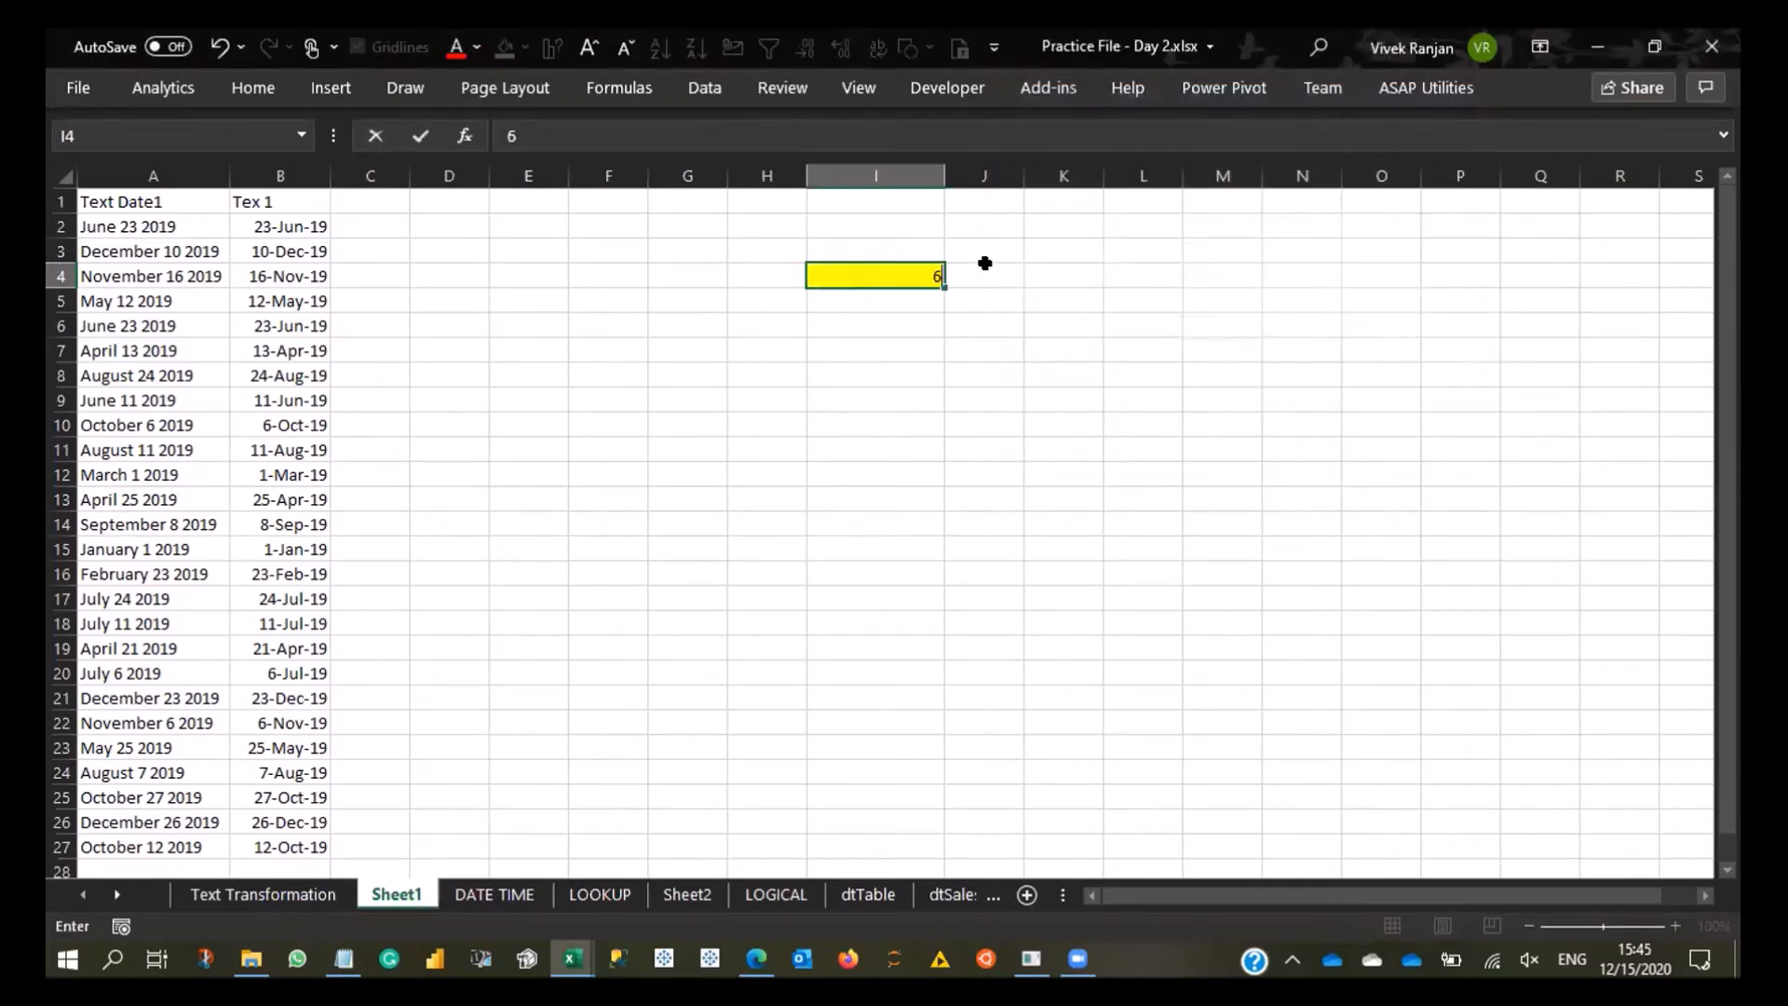
key("Return")
key("Return")
type("4")
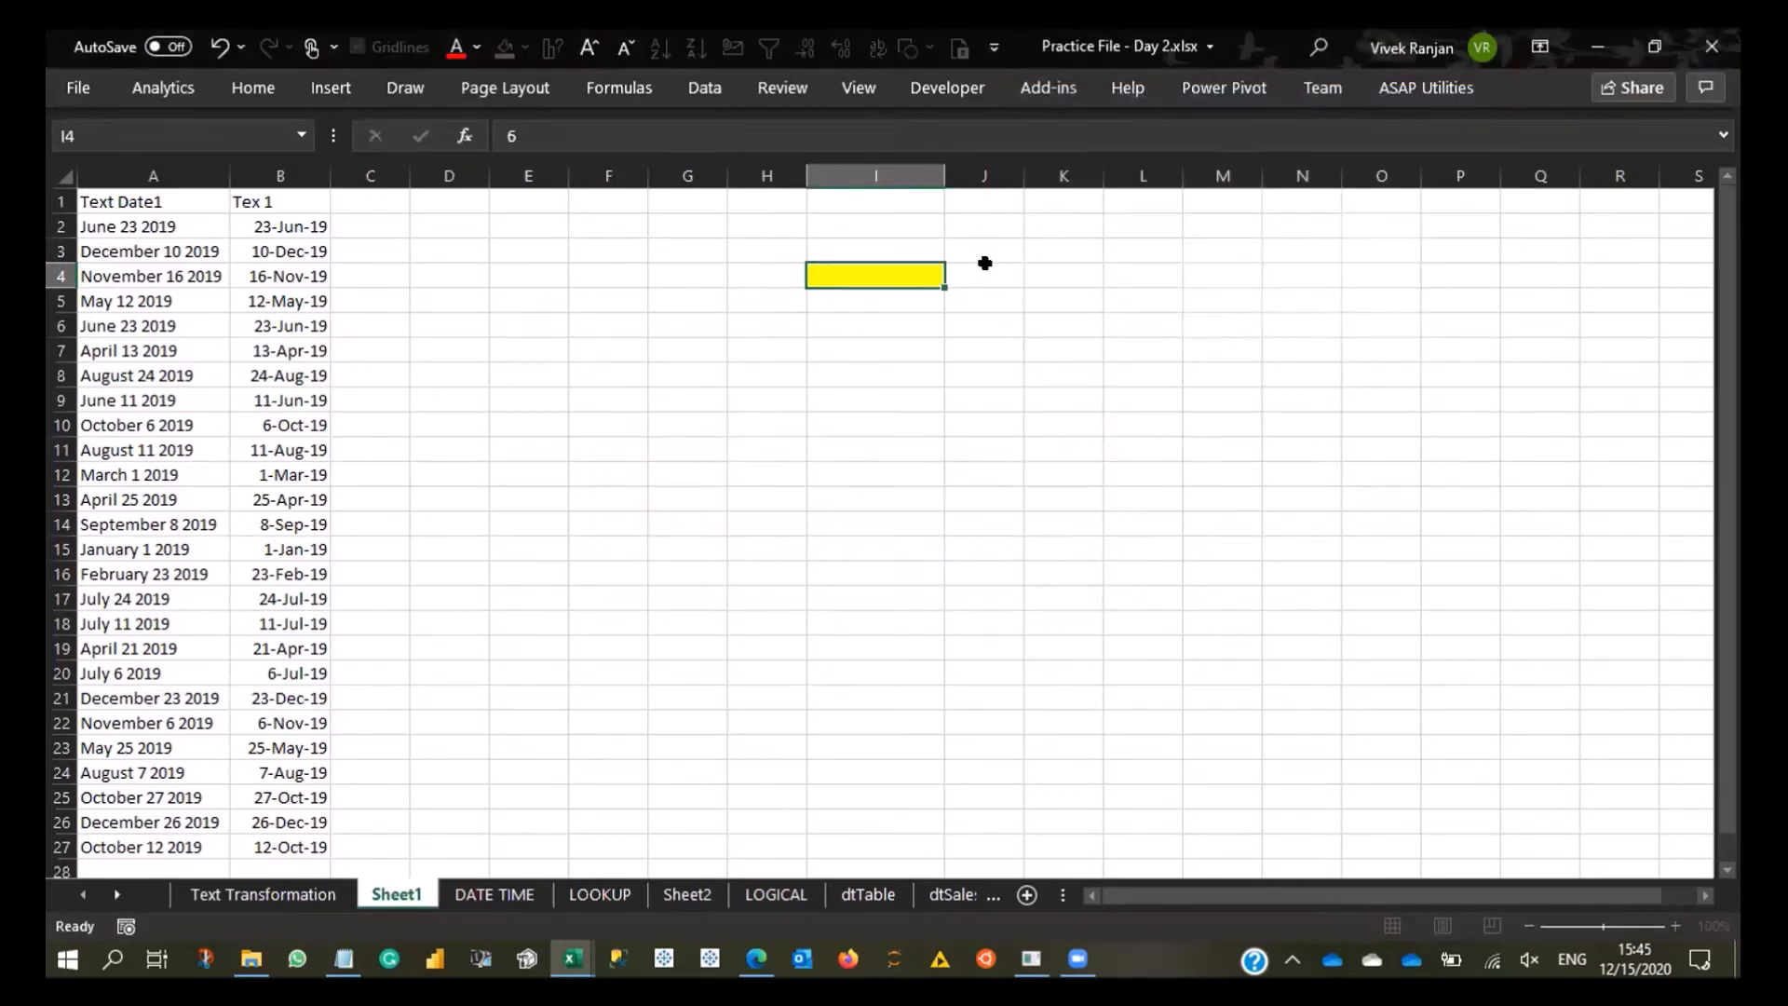
type(".")
key("BackSpace")
type(".5")
key("Return")
key("Up")
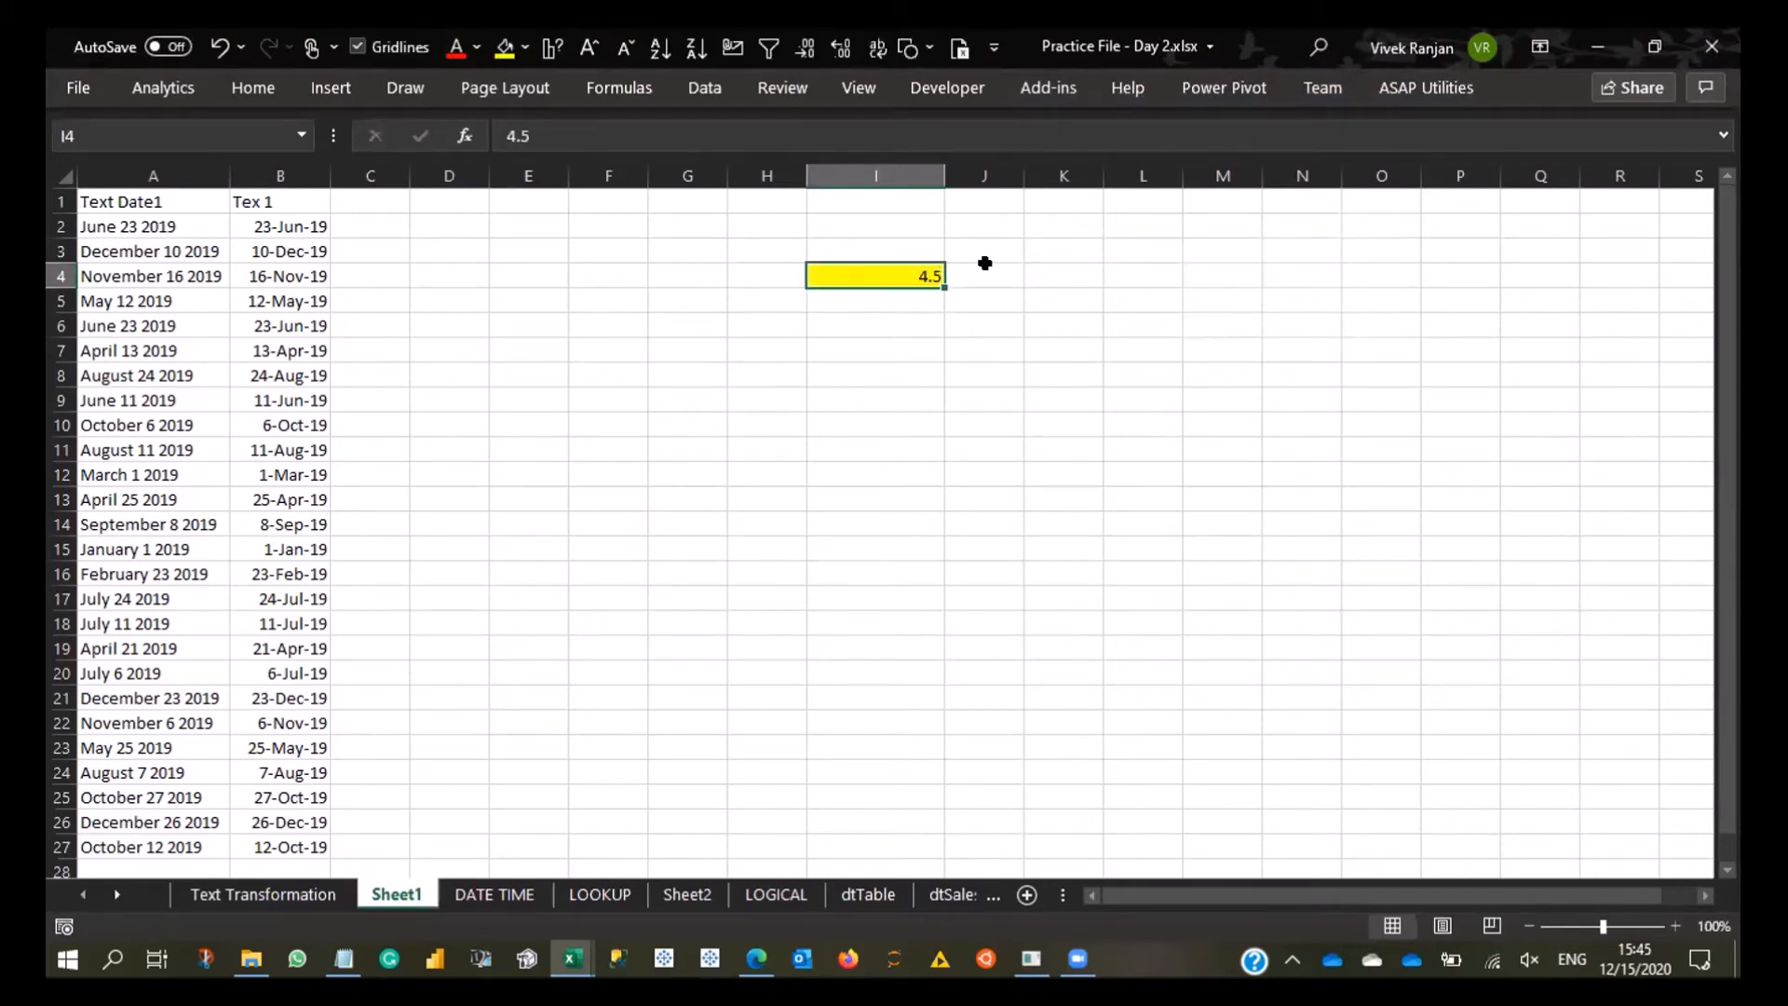
- Change the validation rule of I4 to a list with the source values 1,2,3,4,5
key("alt+d")
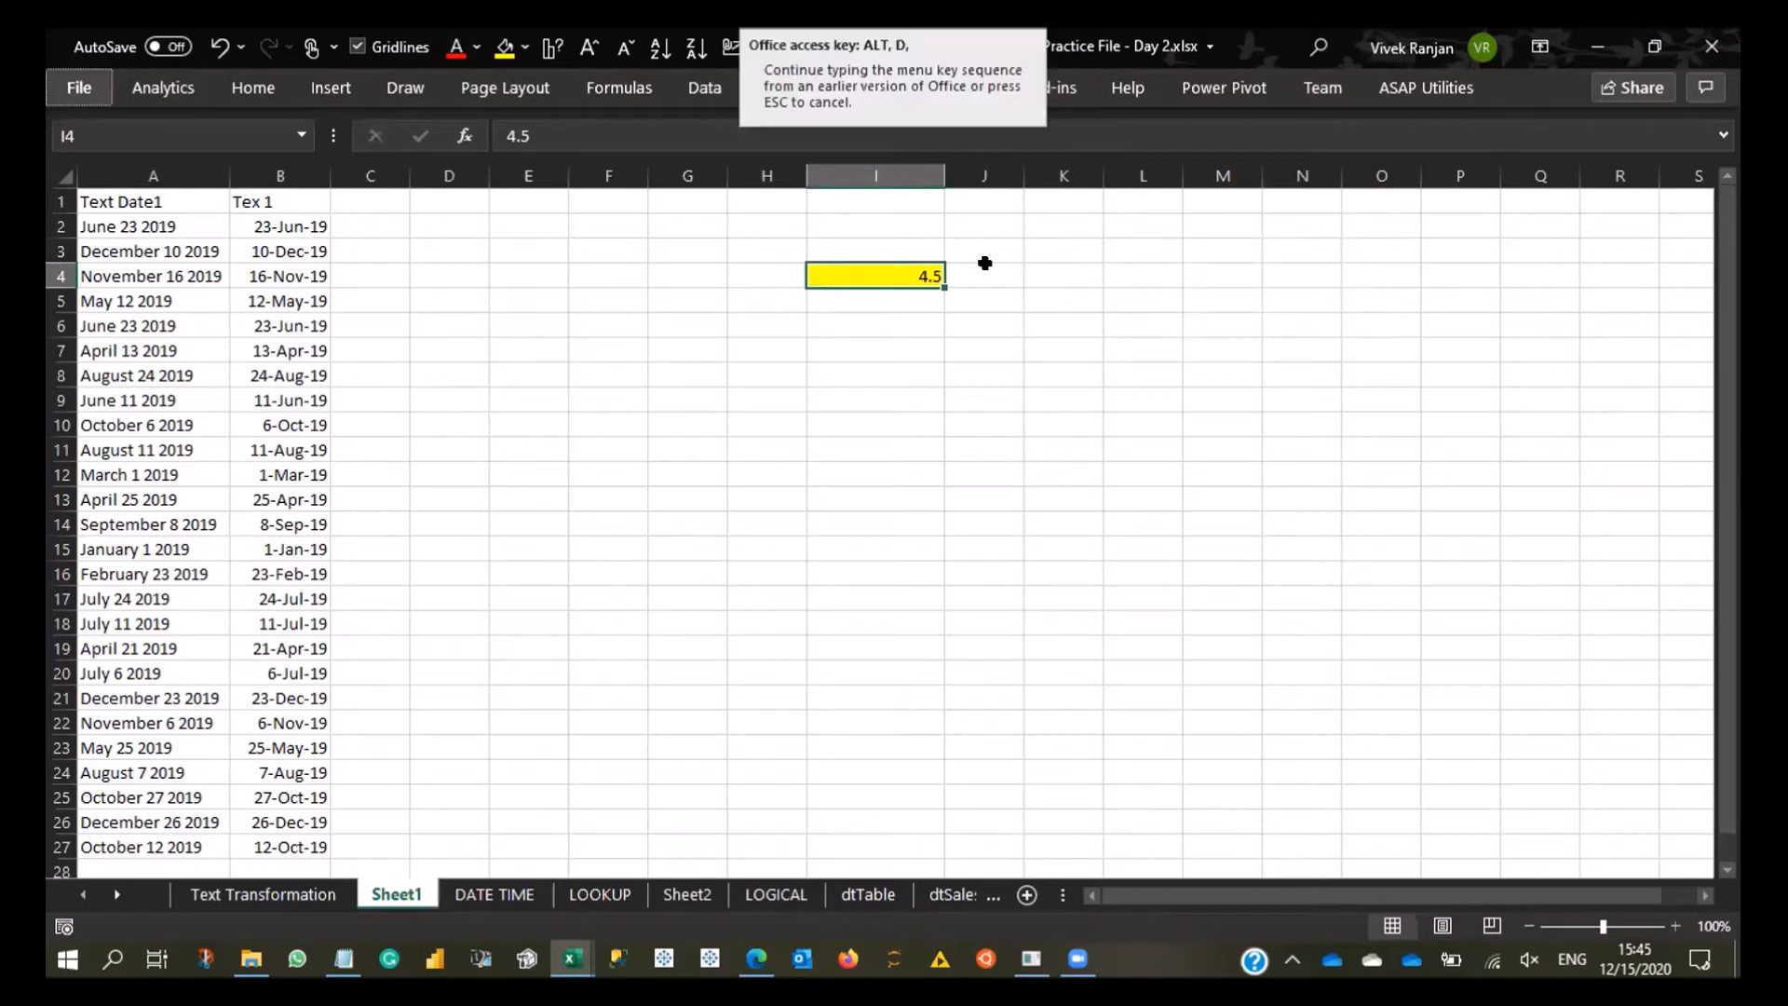
key("l")
left_click(1158, 227)
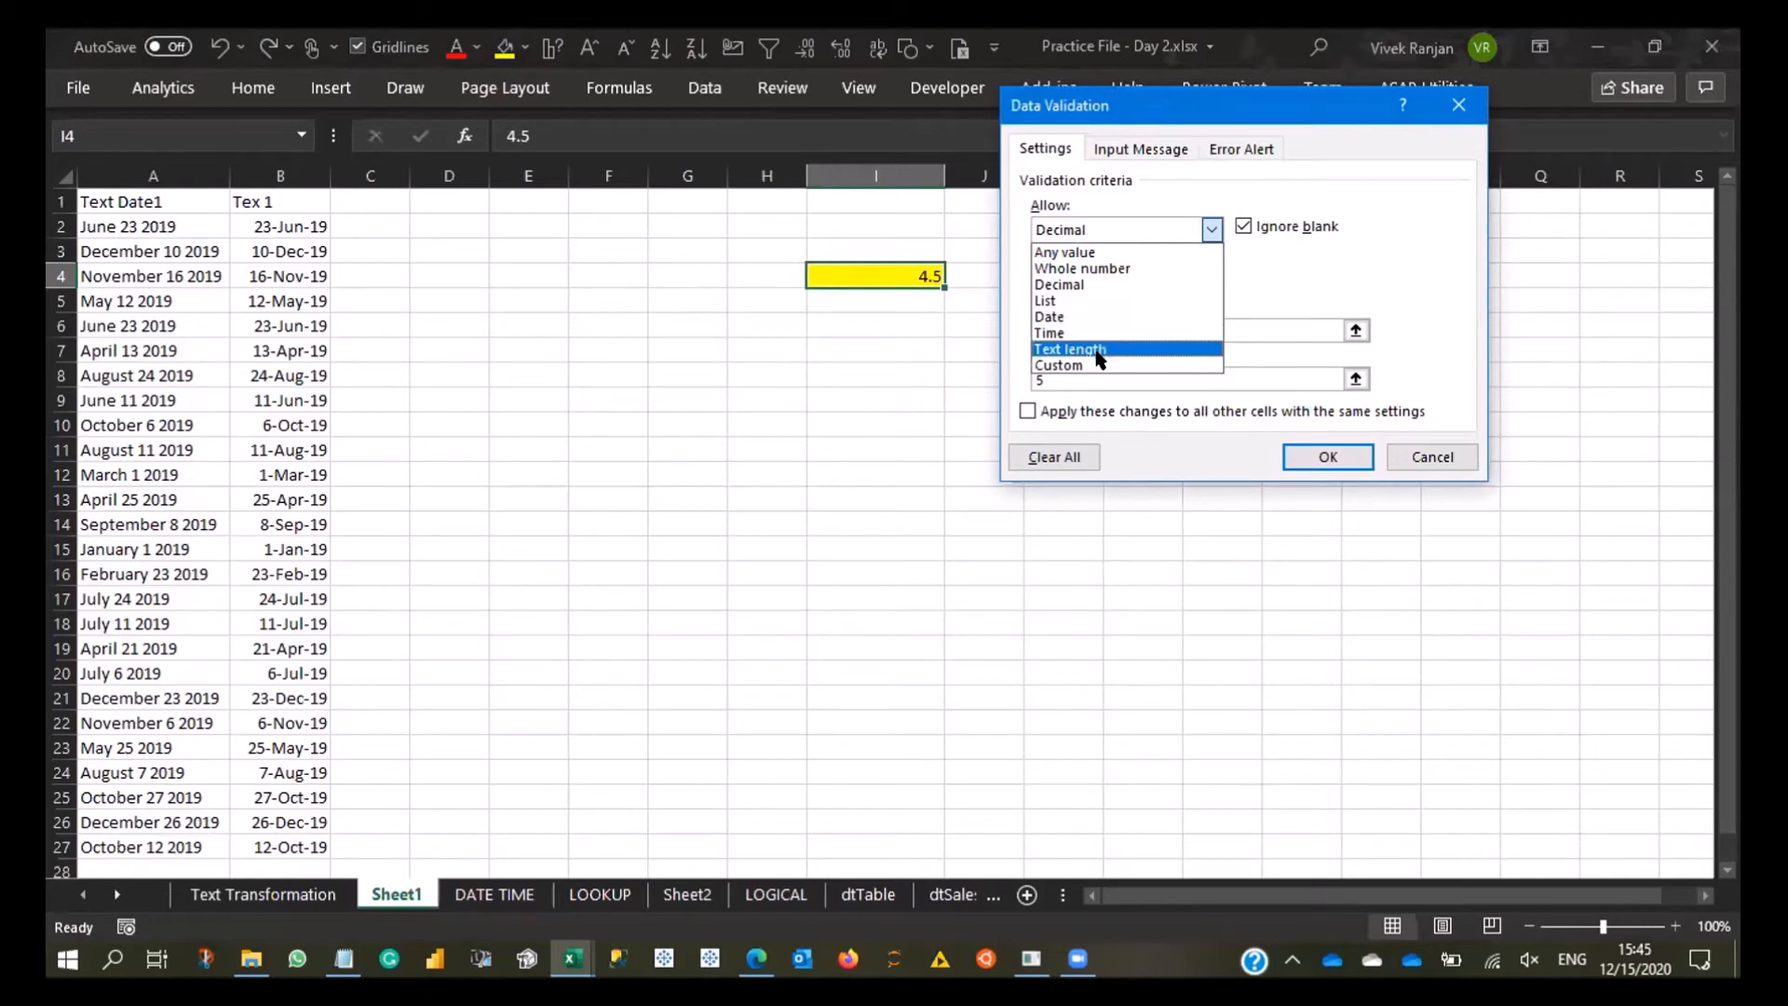
left_click(1069, 300)
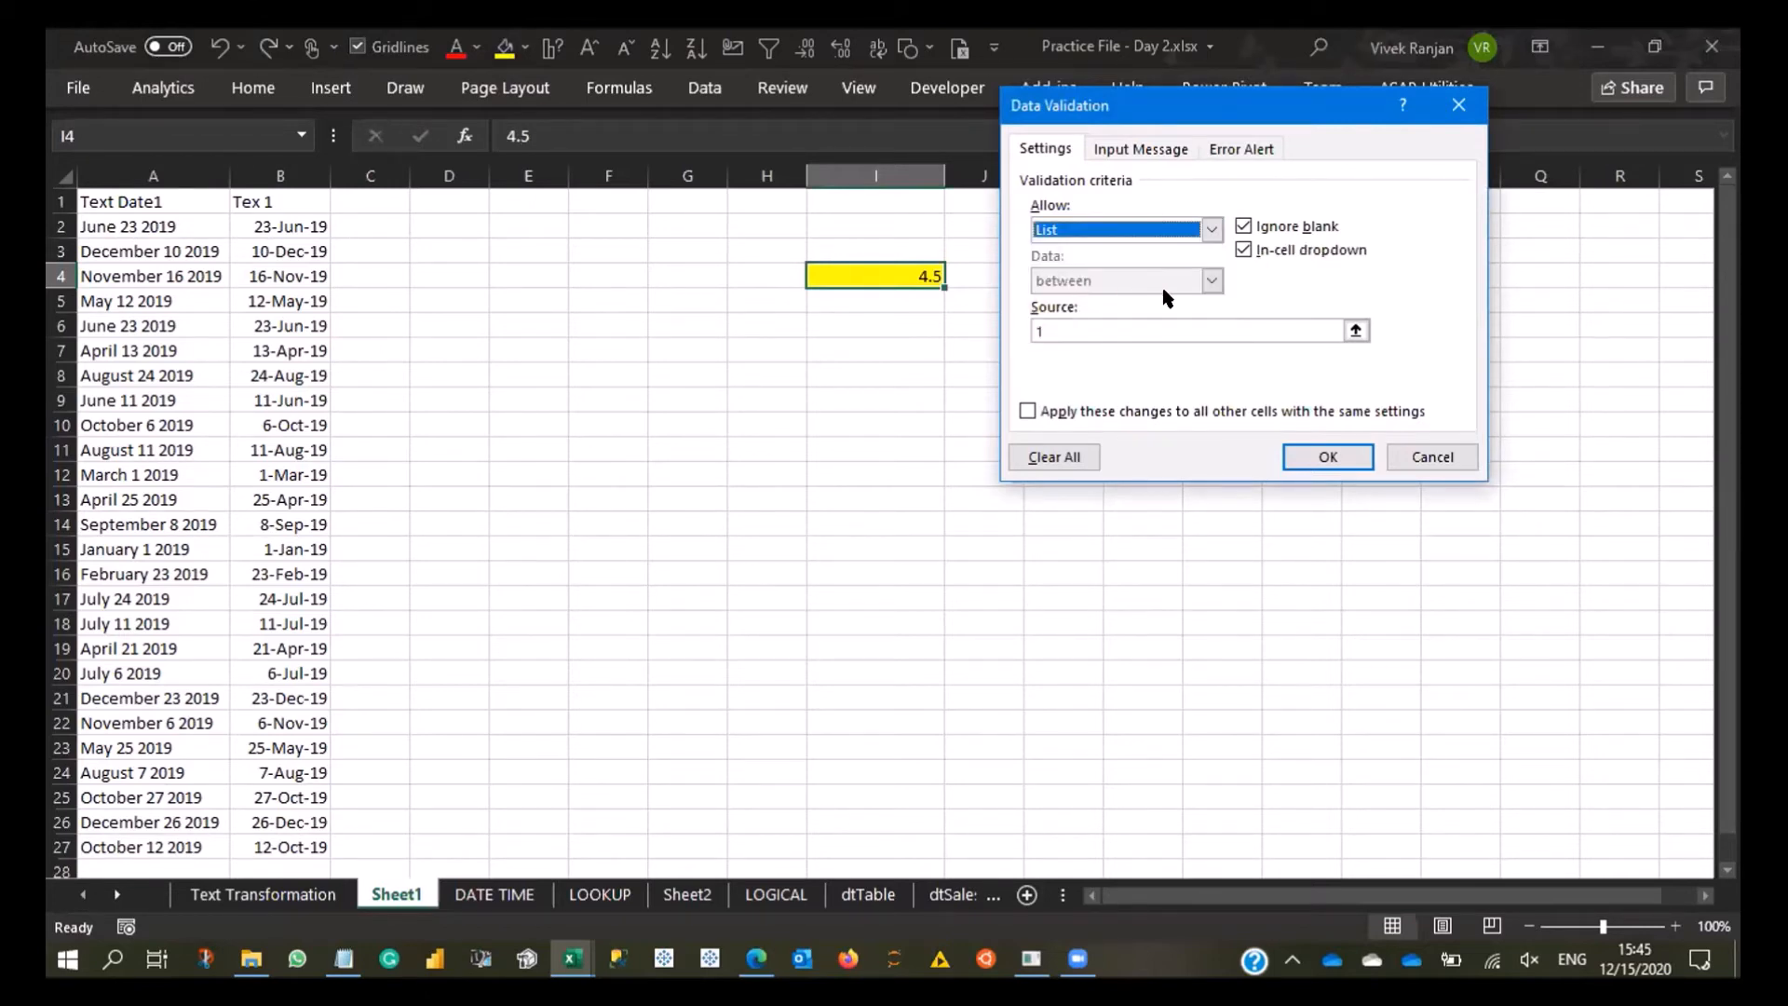
left_click(1211, 229)
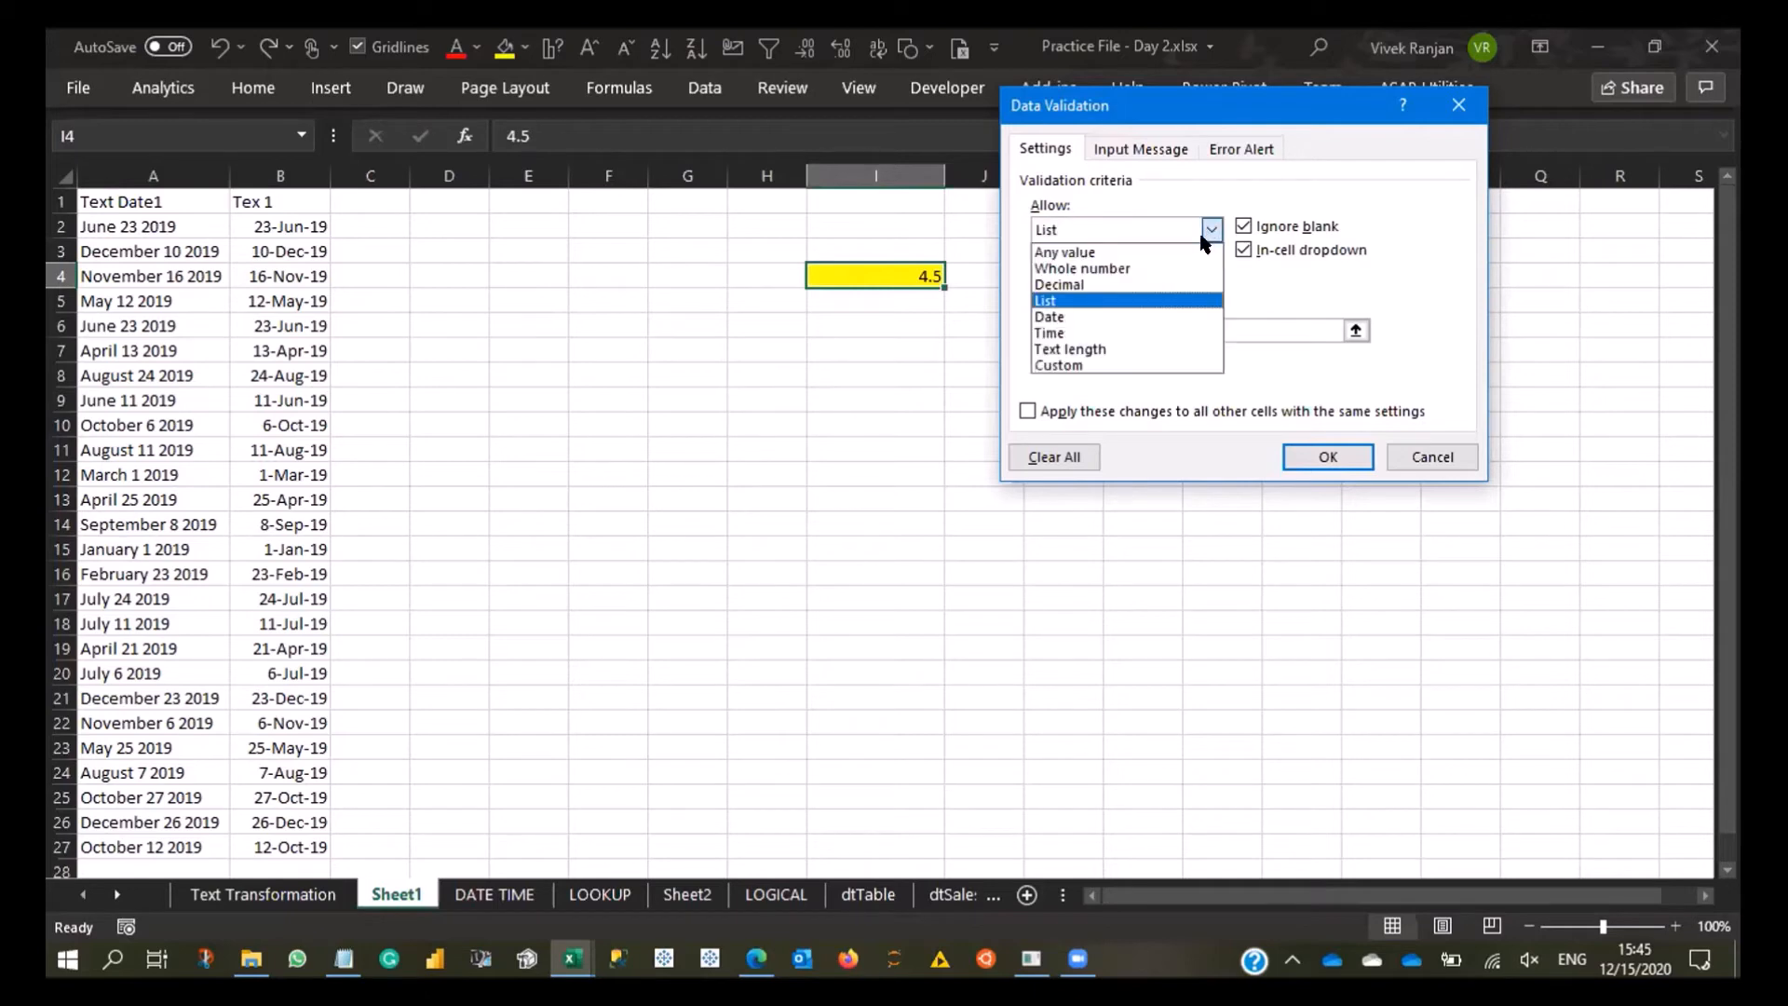
left_click(1108, 296)
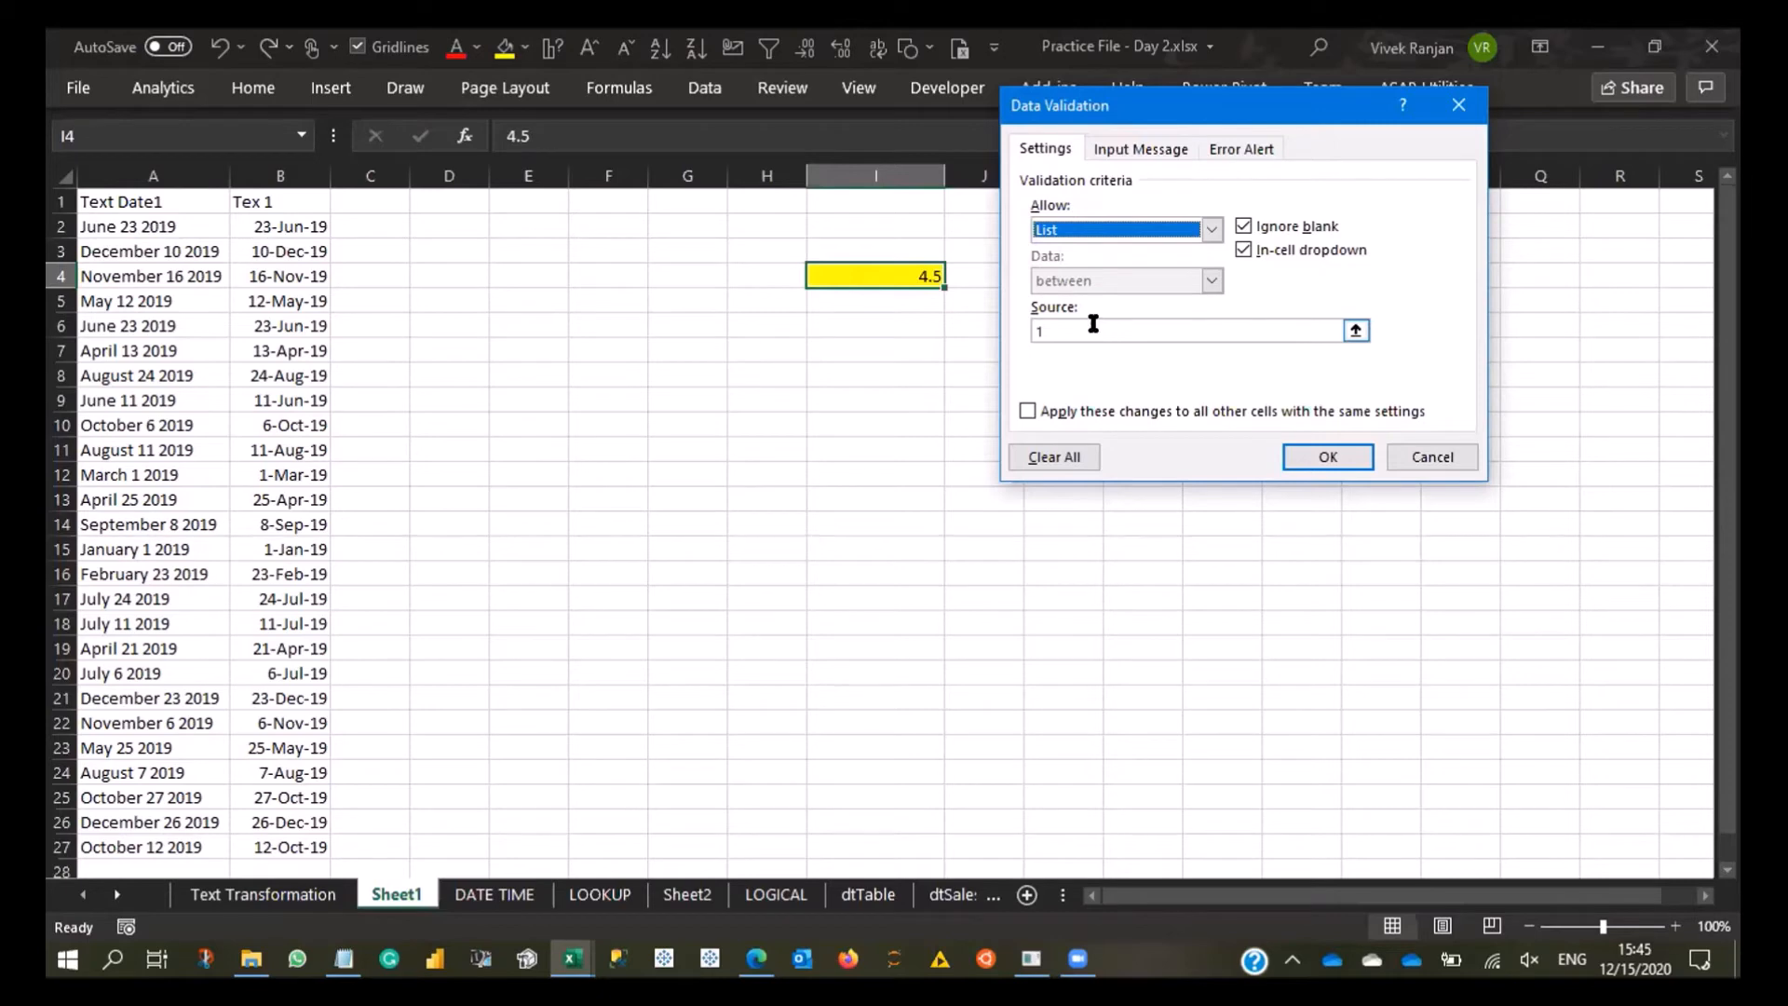
left_click(1080, 323)
type("1,2,3")
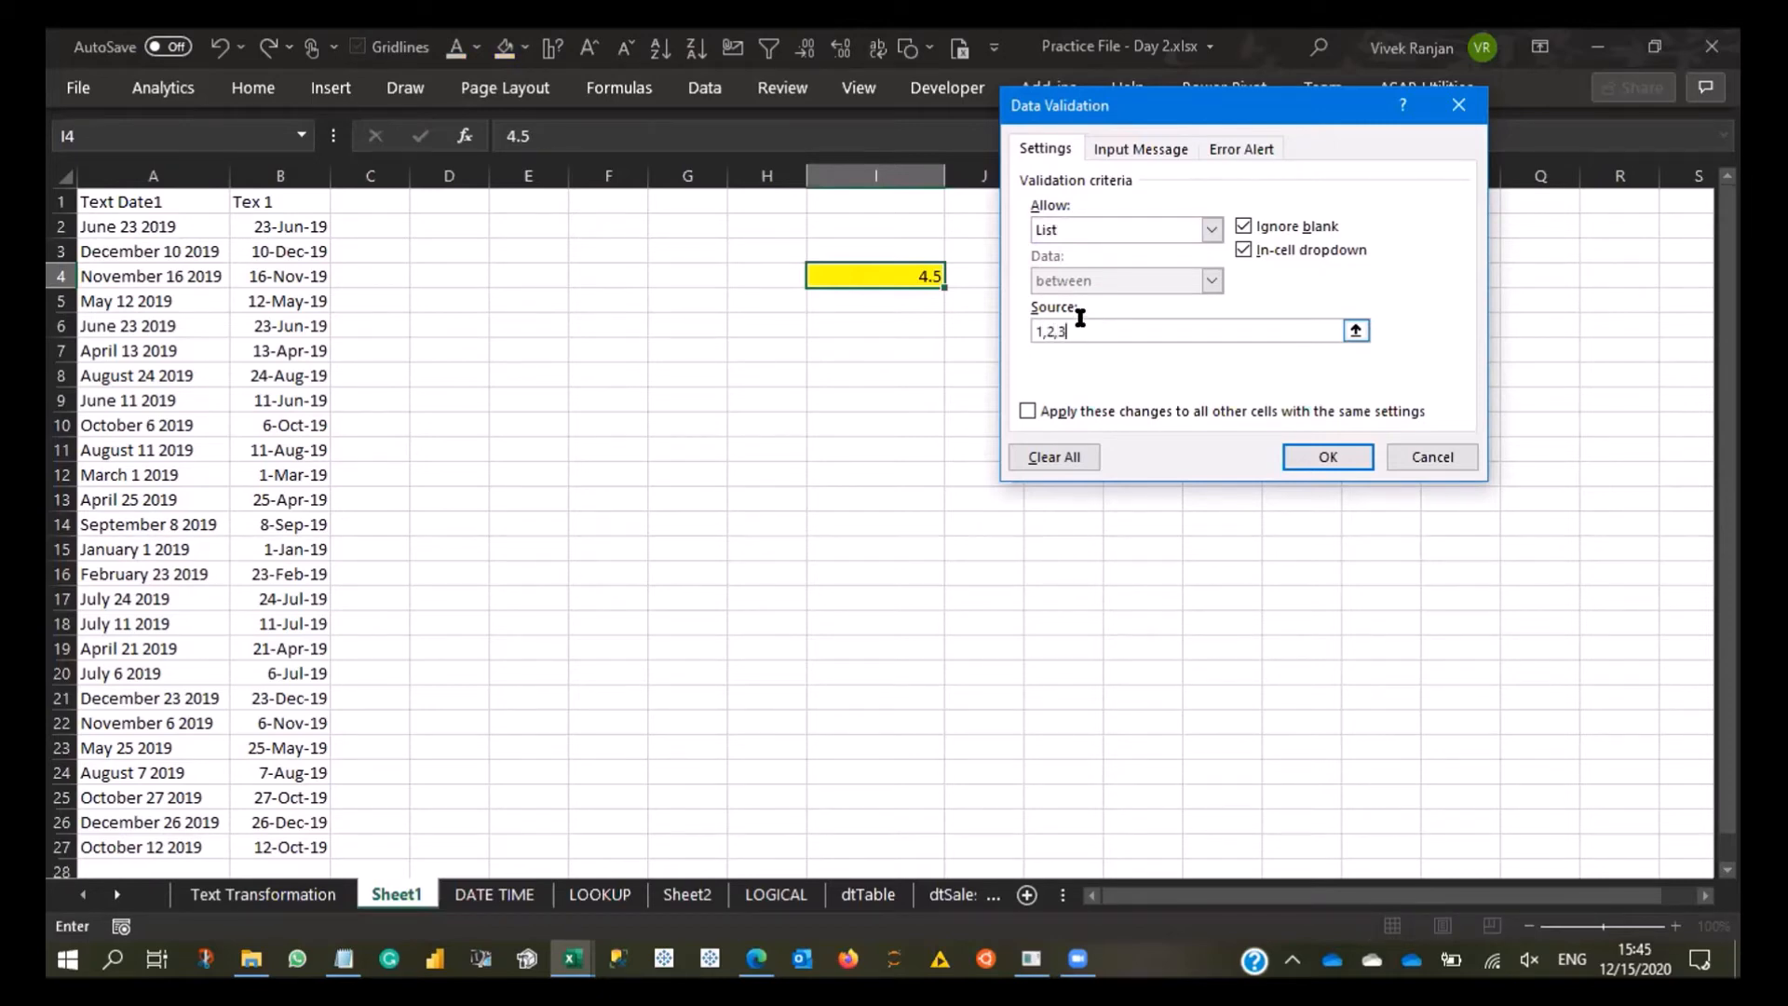
type(",4,5")
left_click(1344, 459)
- Test the list rule in I4 by choosing 4 from the cell's list and trying 4.5, cancelling that entry
left_click(955, 276)
left_click(906, 312)
left_click(952, 279)
left_click(858, 343)
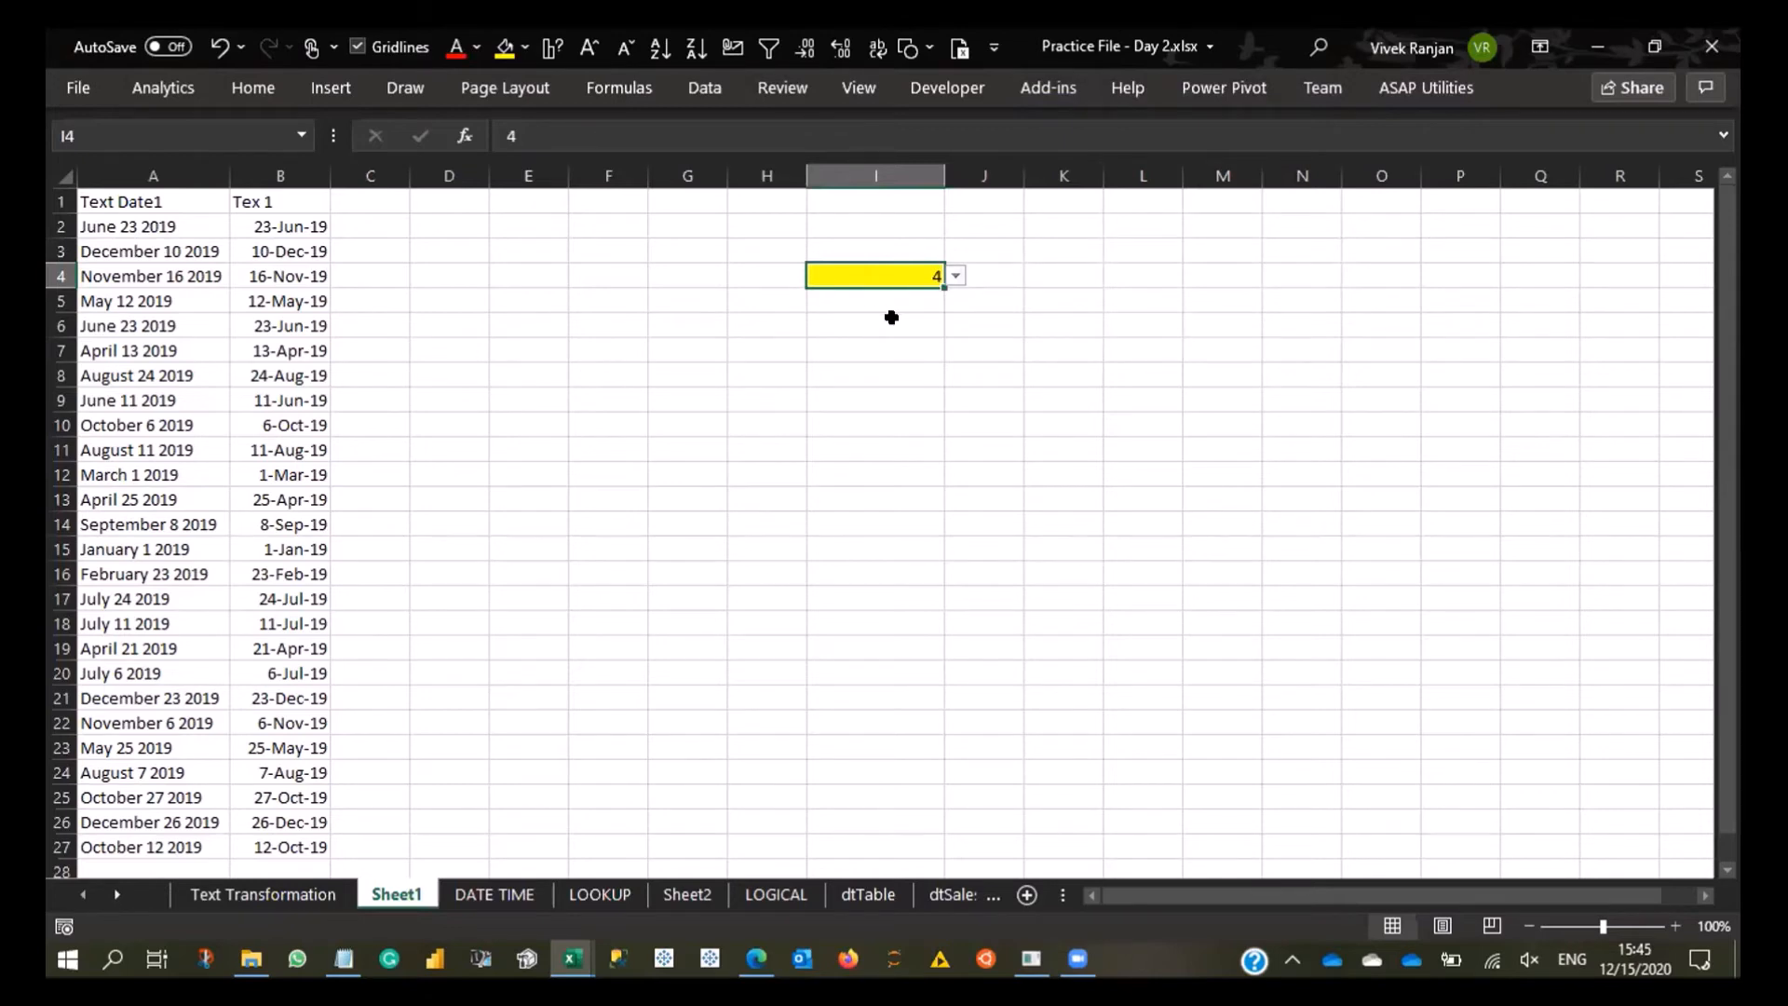
type("4.5")
key("Return")
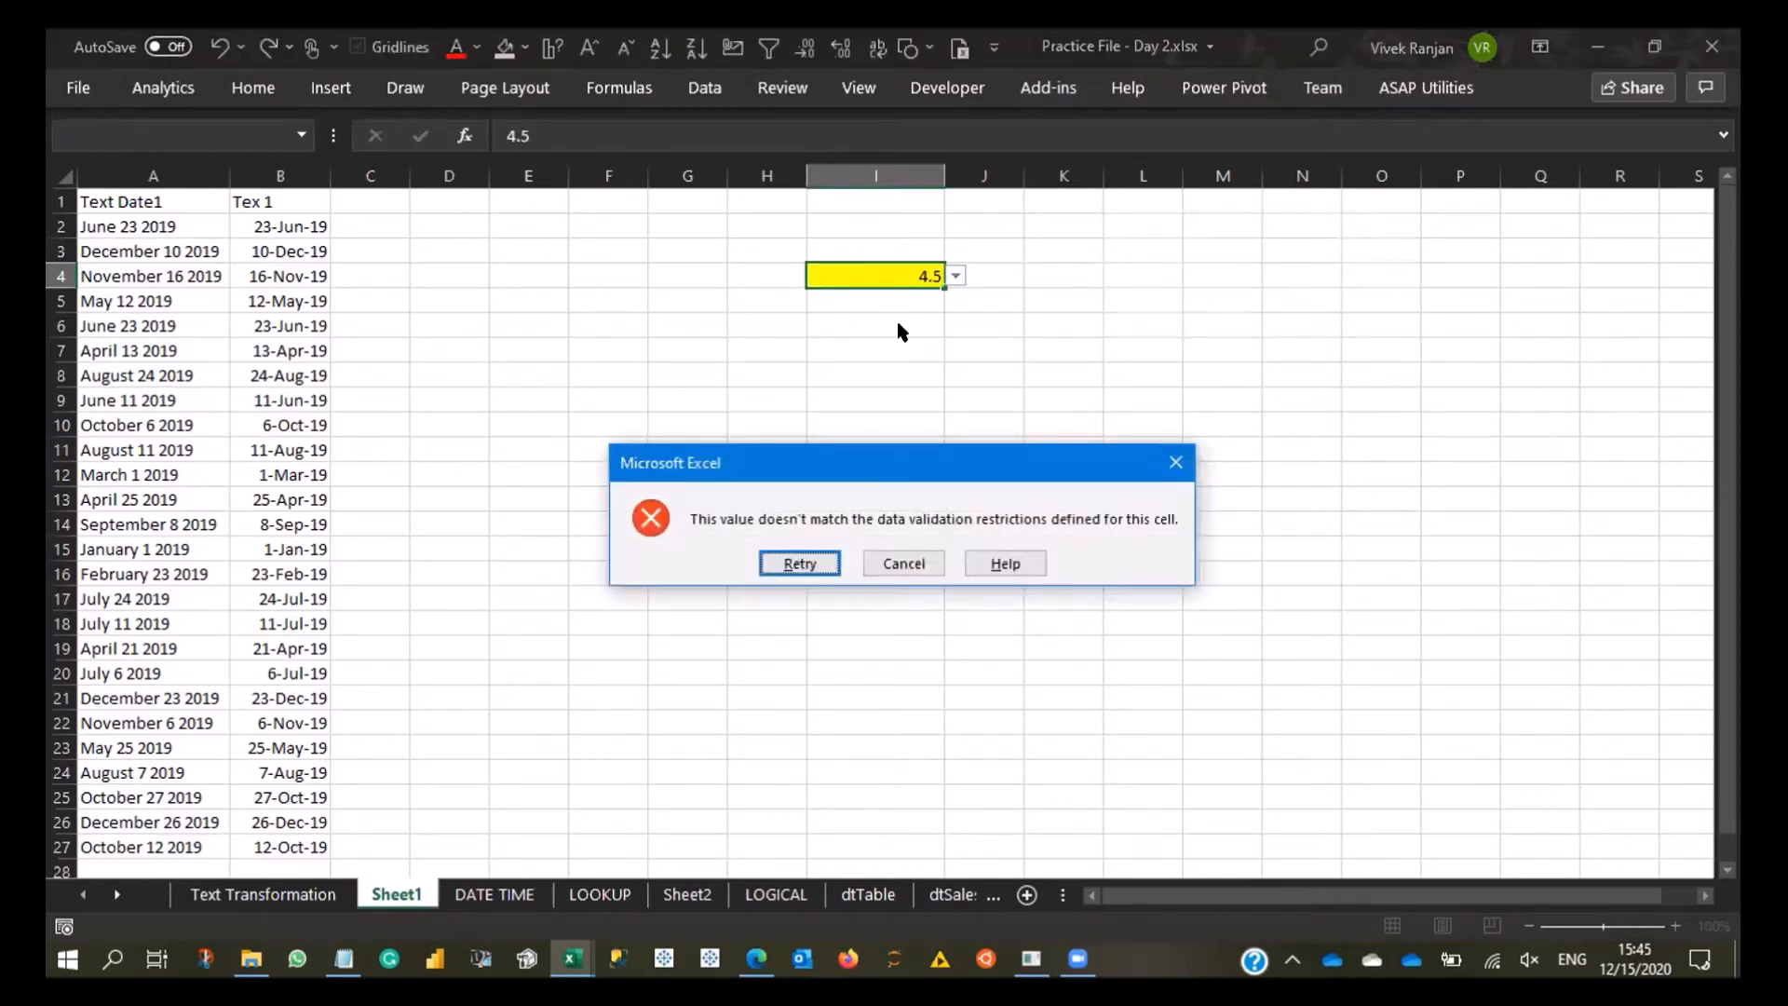
key("Escape")
- Replace the list source of I4's validation rule with One, Two, Three, Four, Five
key("alt+d")
key("l")
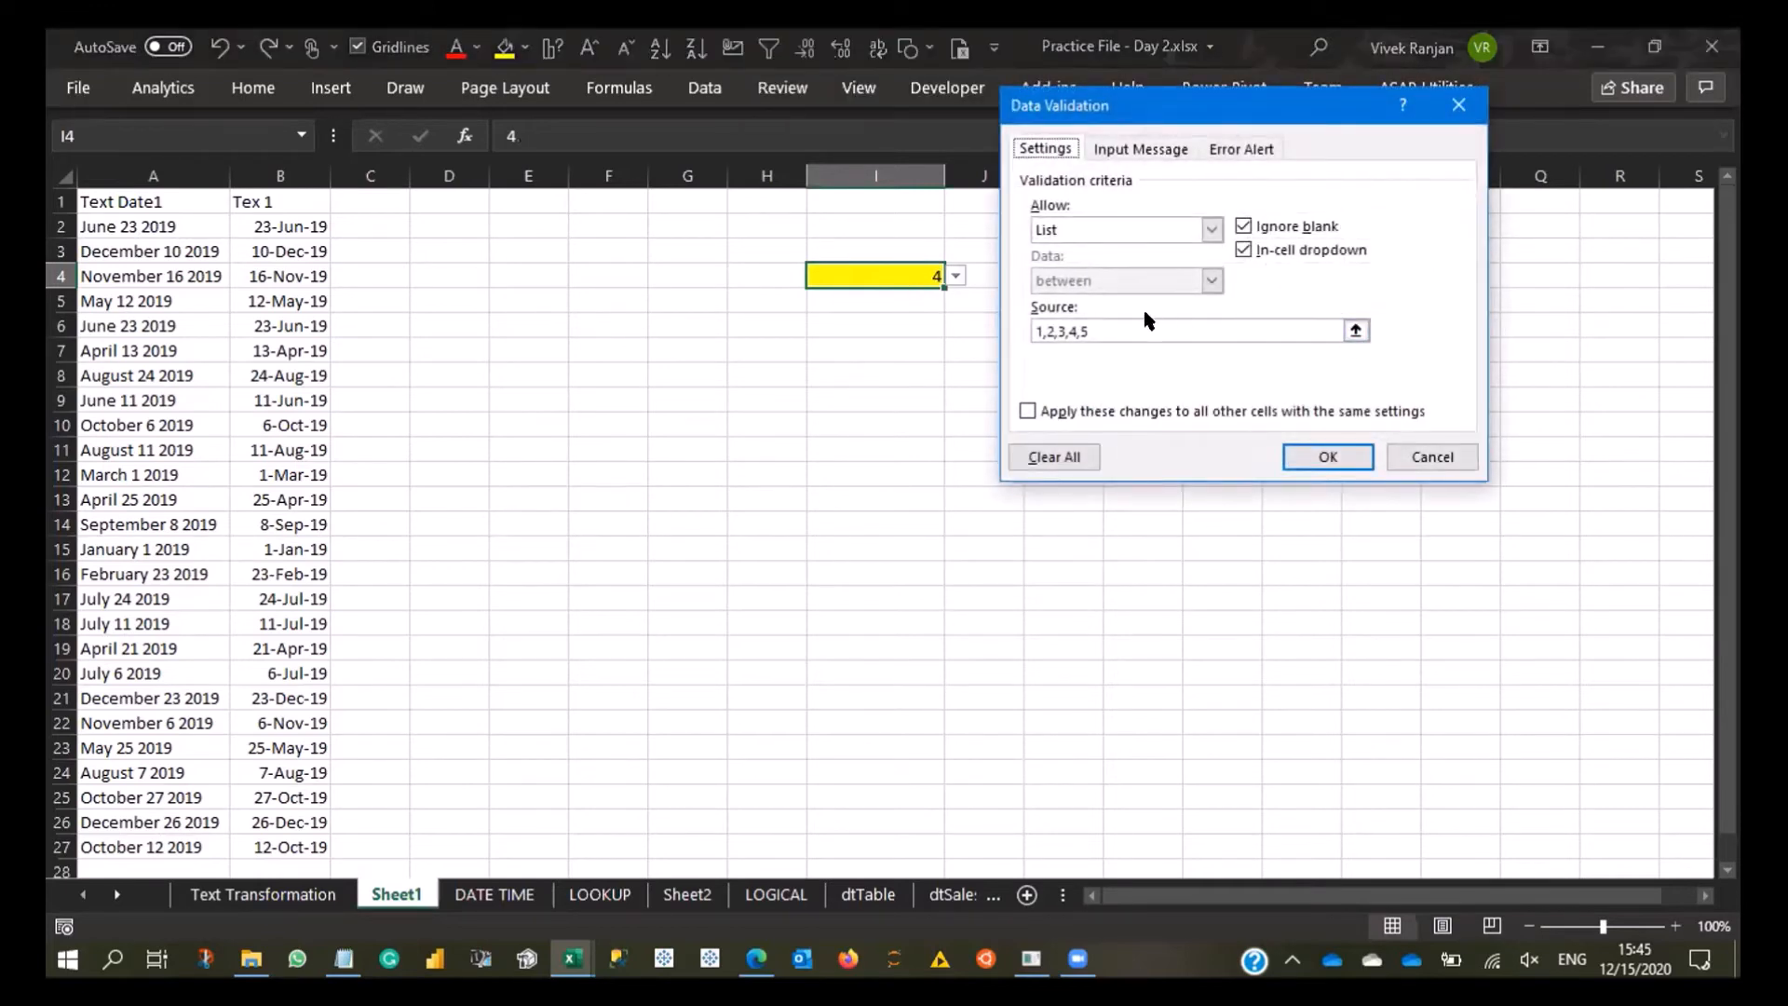
left_click(1137, 327)
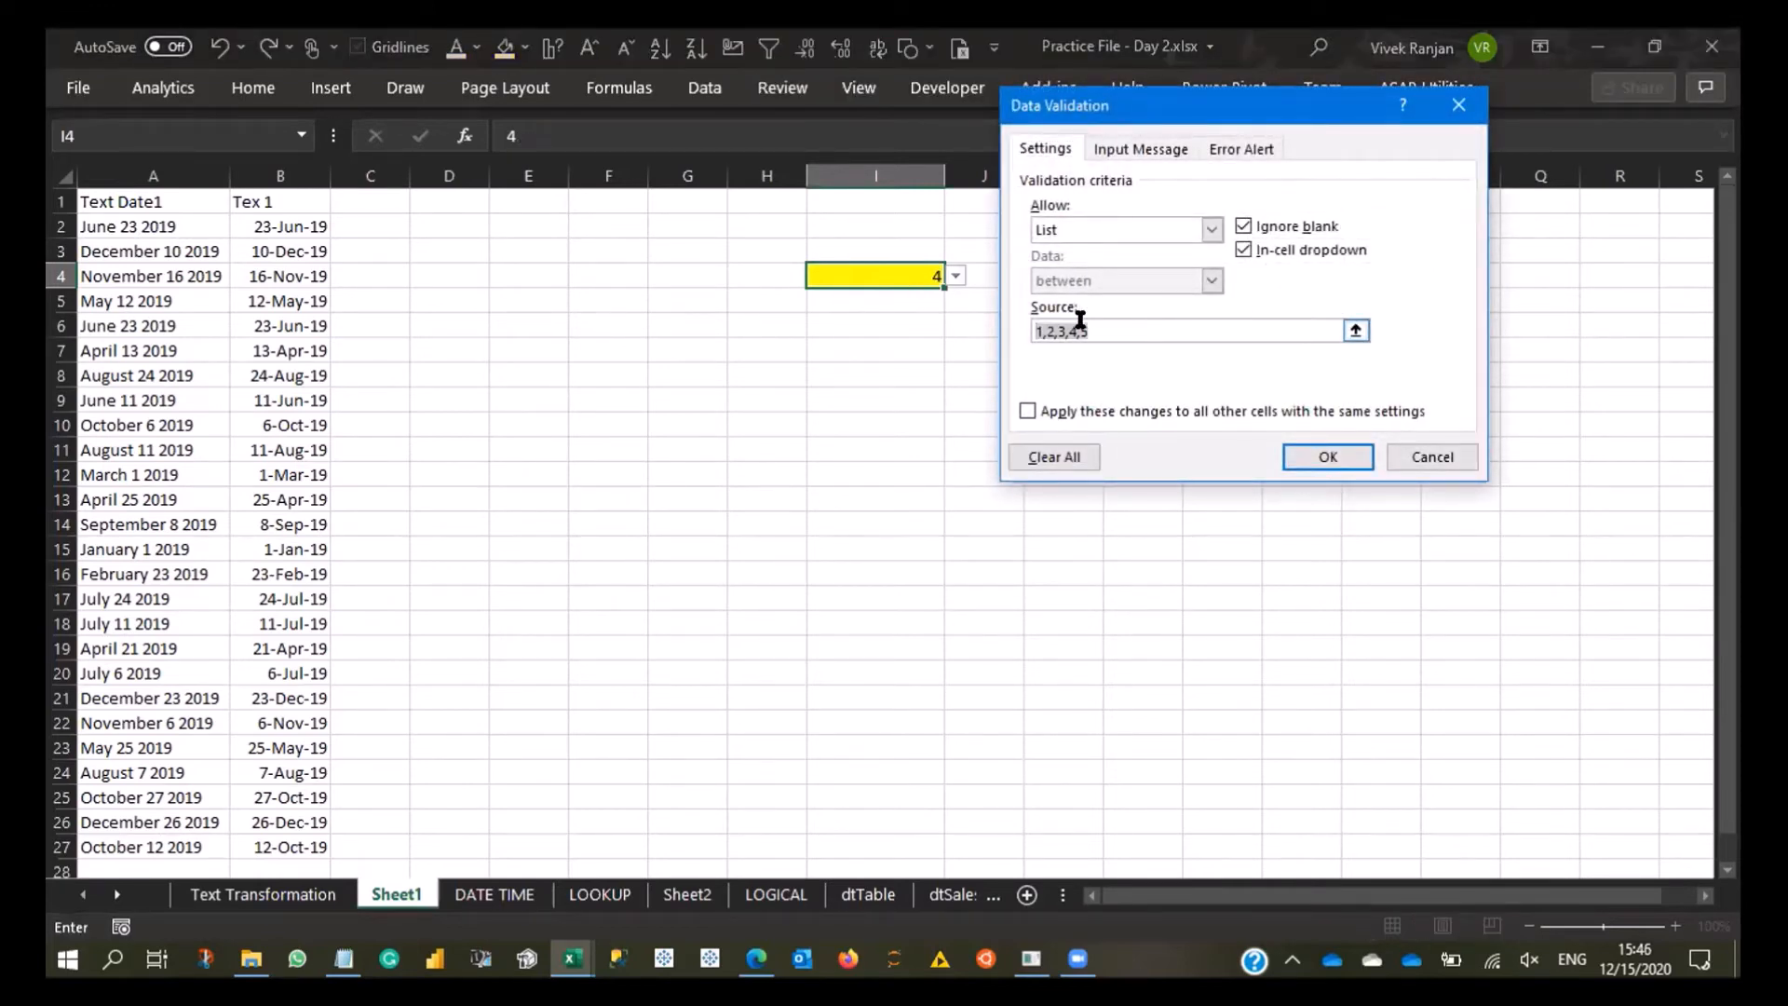
type("One, Two, Three, Four, Five")
key("Return")
- Test the text list in I4 by choosing several entries including Four, finishing with One
left_click(951, 278)
left_click(897, 264)
left_click(954, 276)
left_click(902, 342)
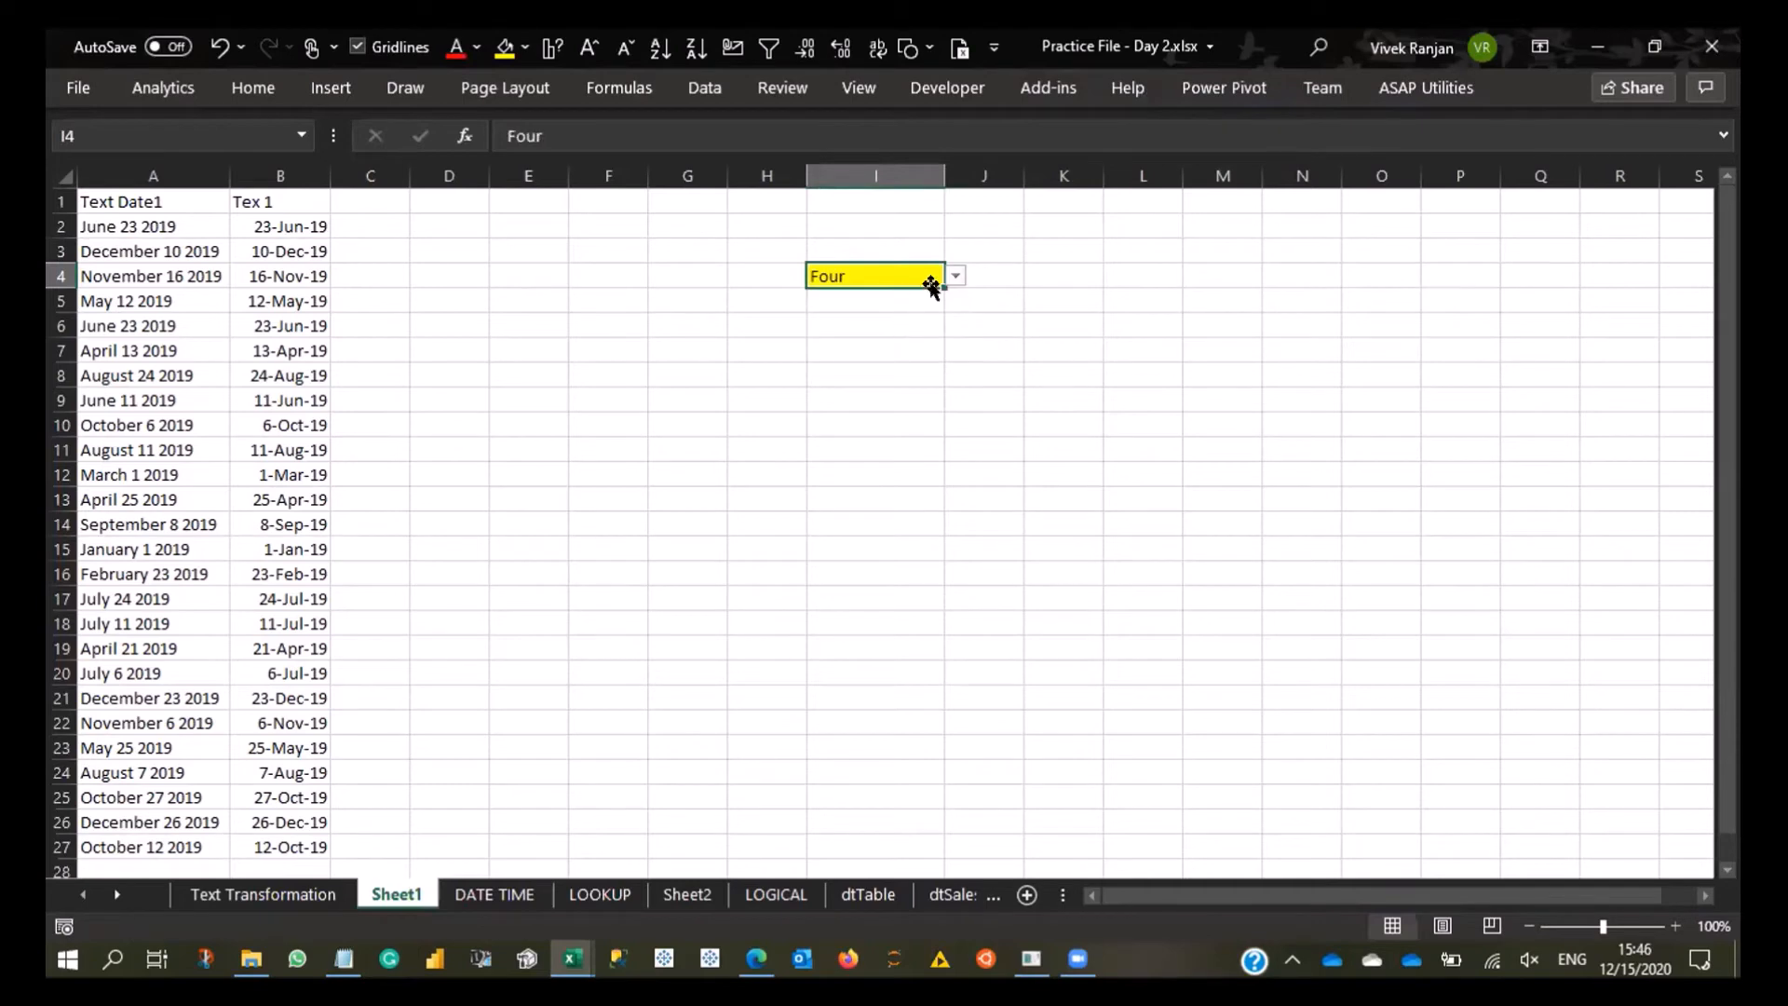
left_click(954, 277)
left_click(902, 341)
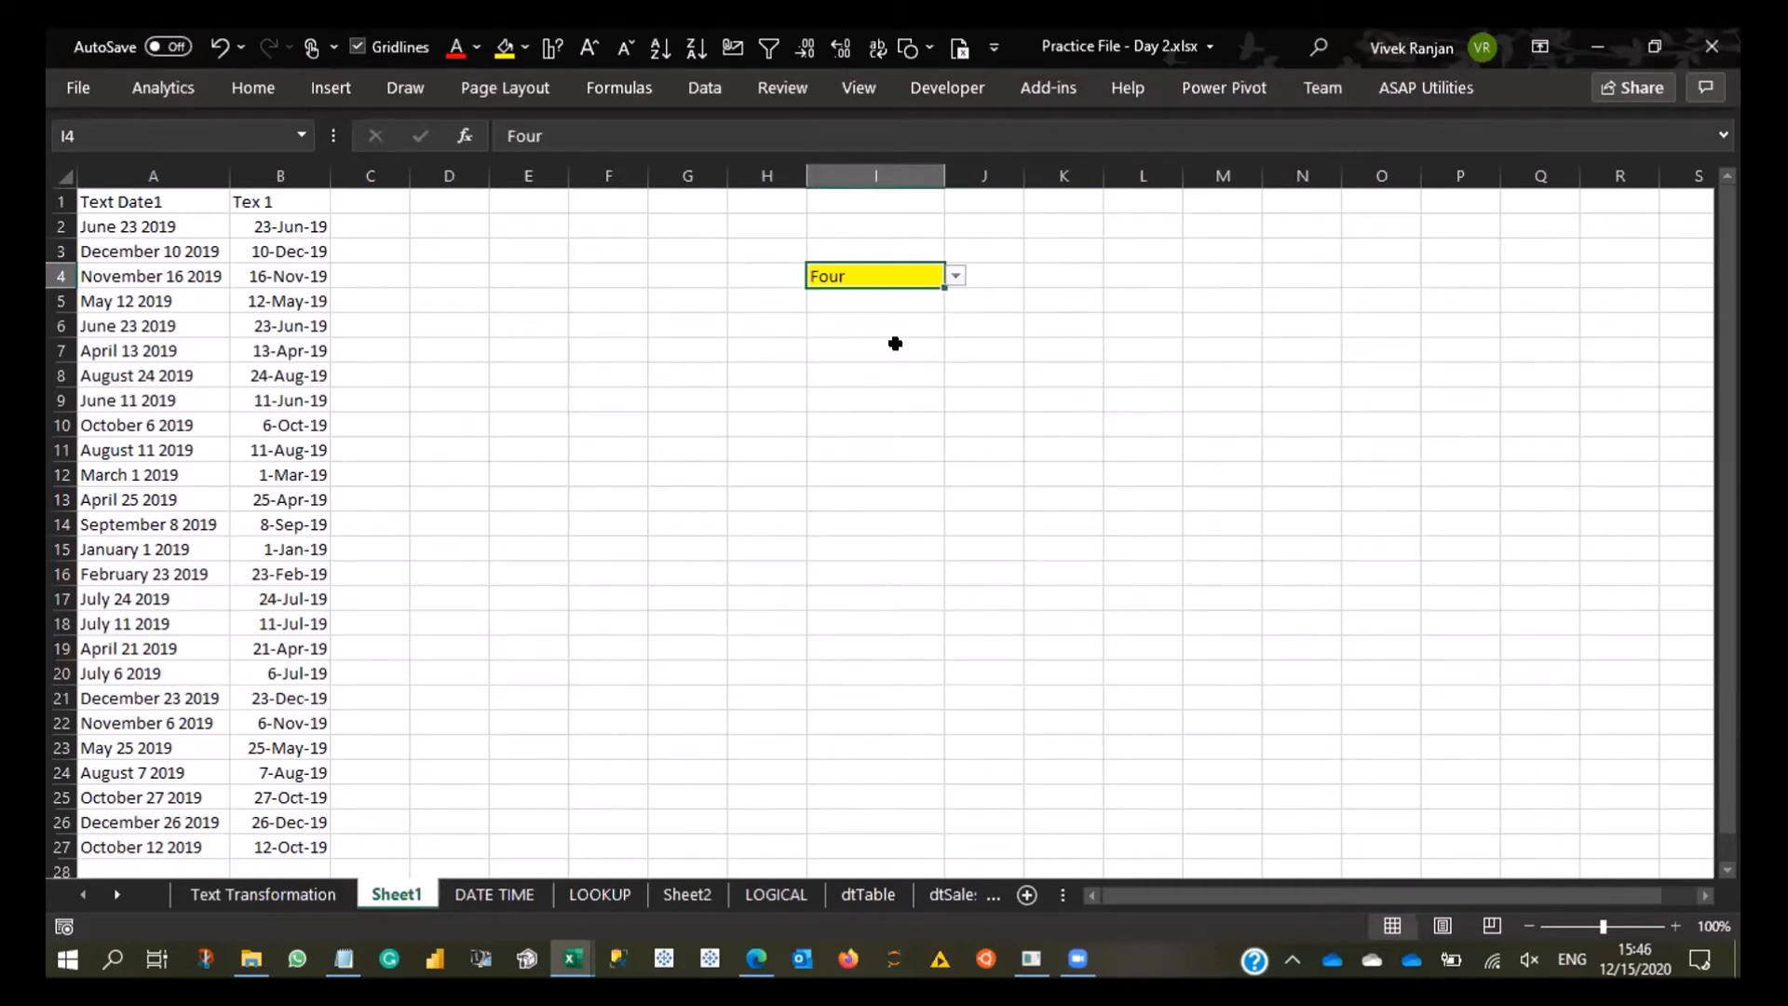
left_click(955, 277)
left_click(927, 295)
- Review the data validation settings of I4 without changing them
key("alt+a")
key("v")
key("v")
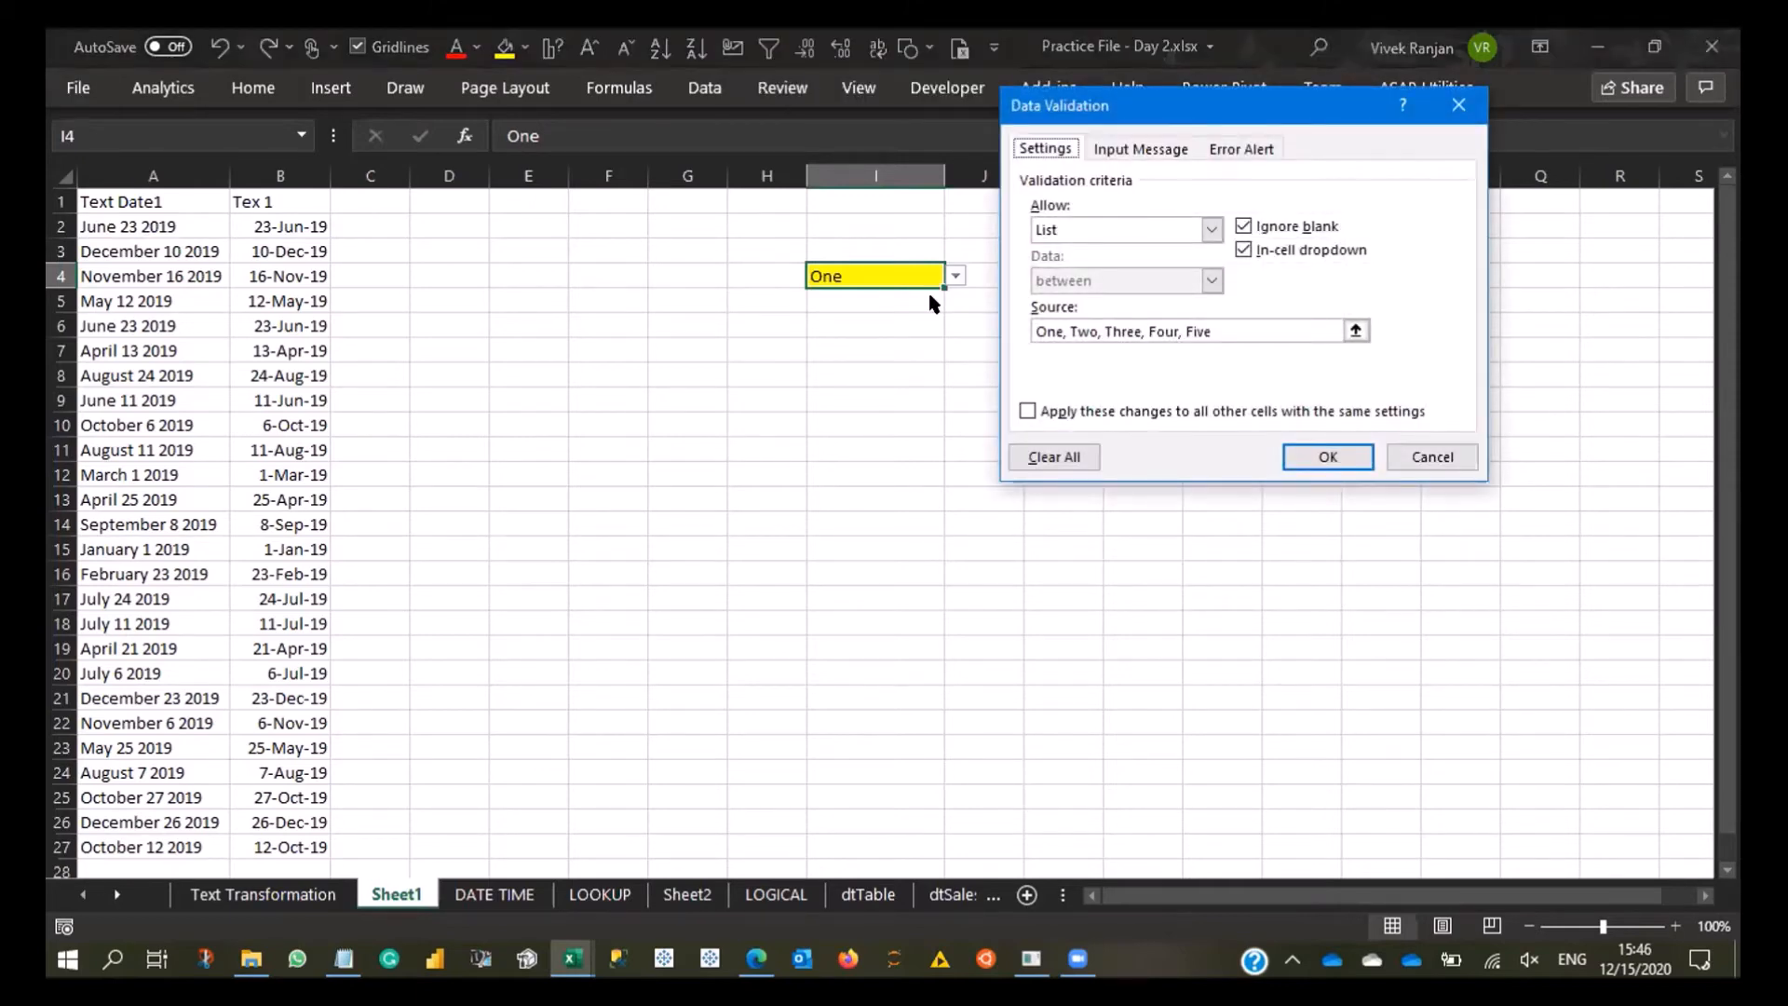
key("Return")
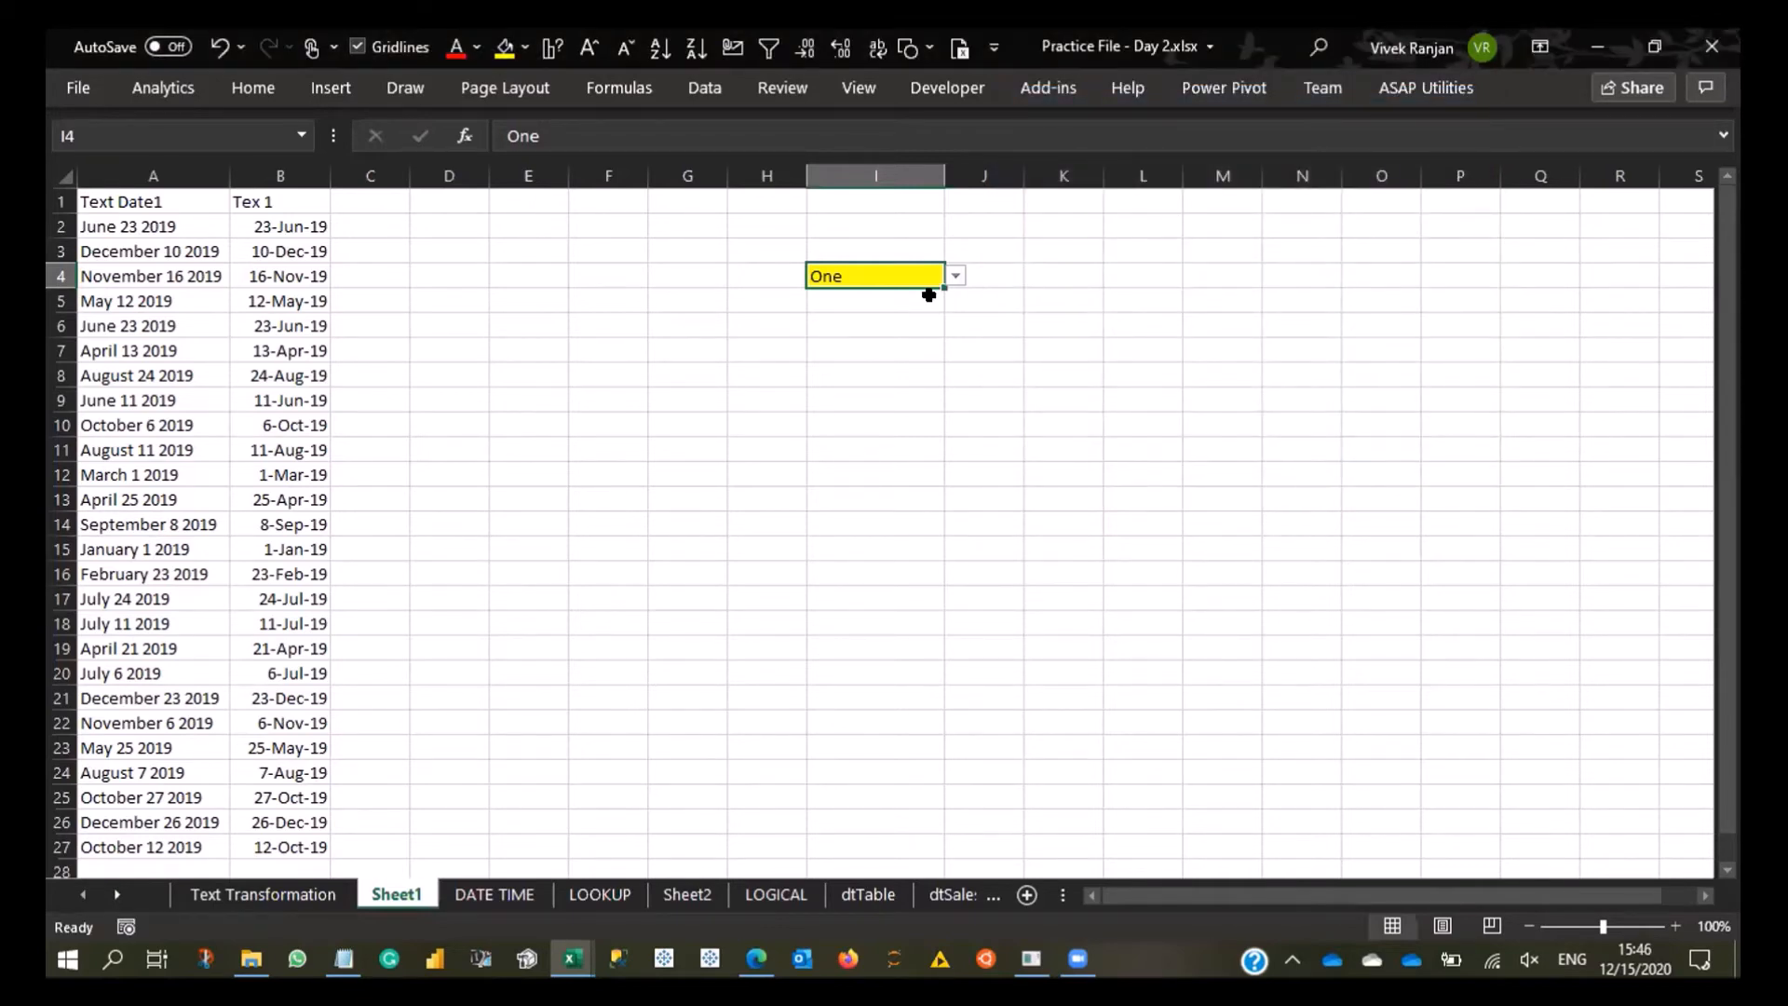
key("alt")
key("d")
key("l")
key("Down")
key("Down")
key("Down")
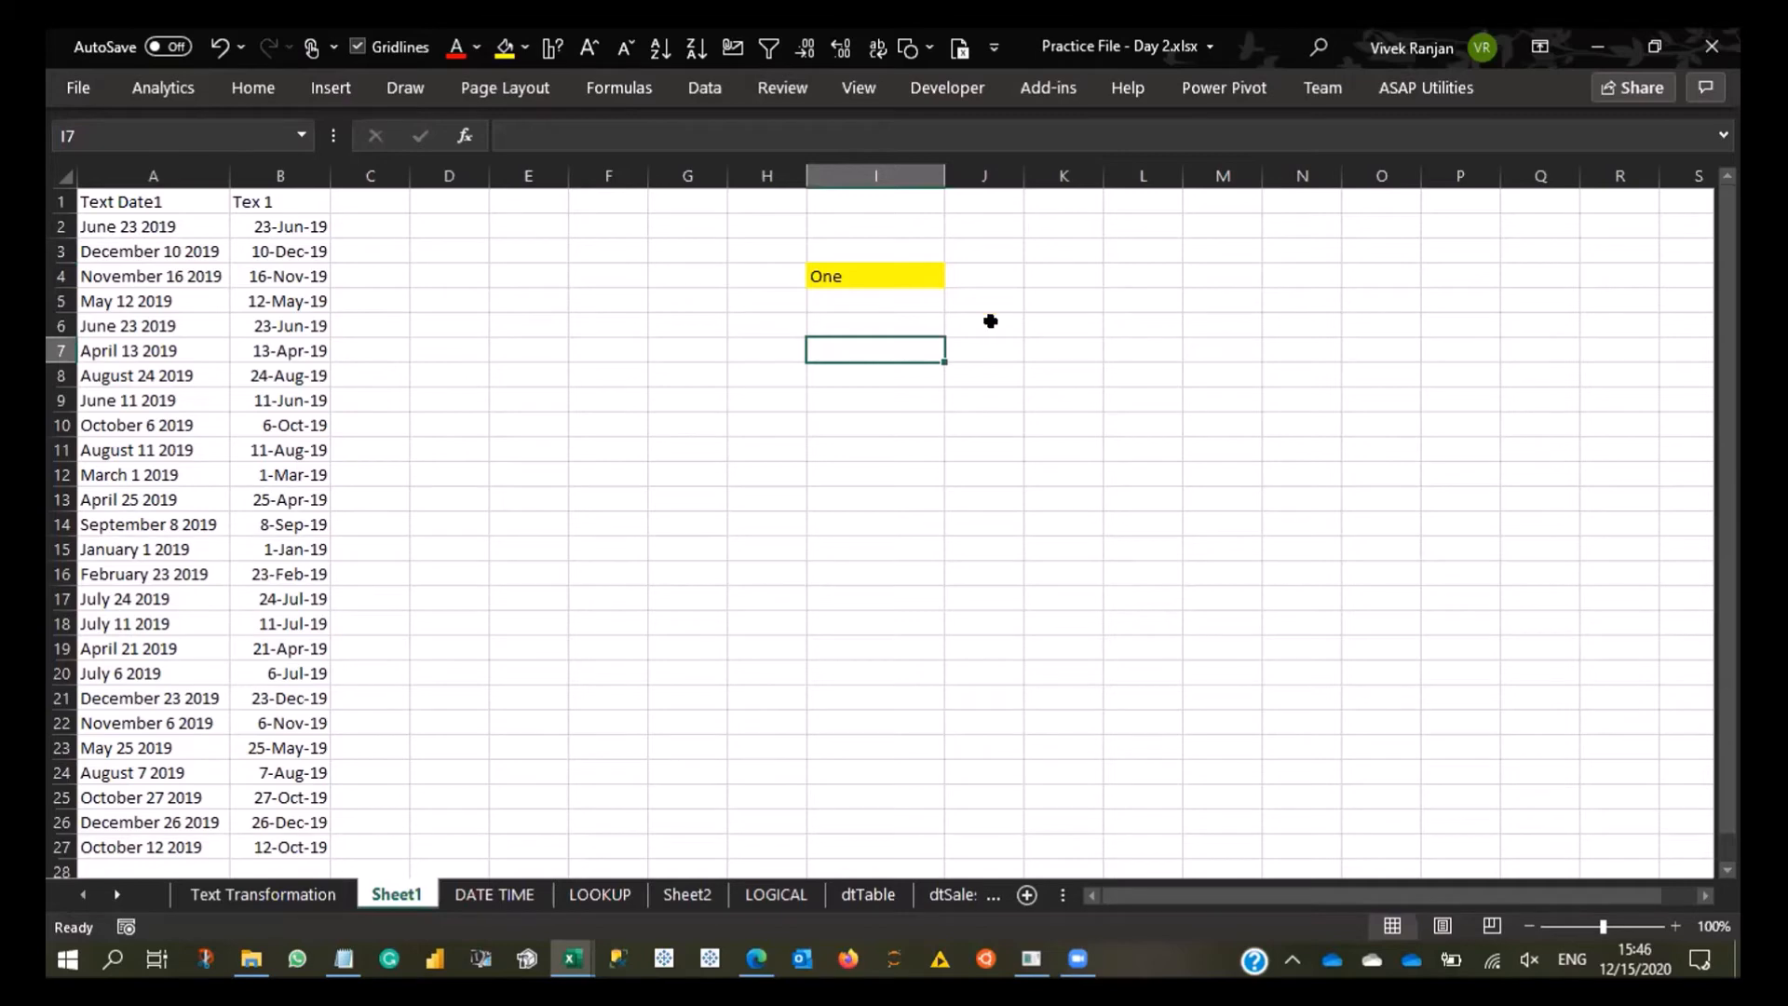
key("Up")
key("Up")
key("Up")
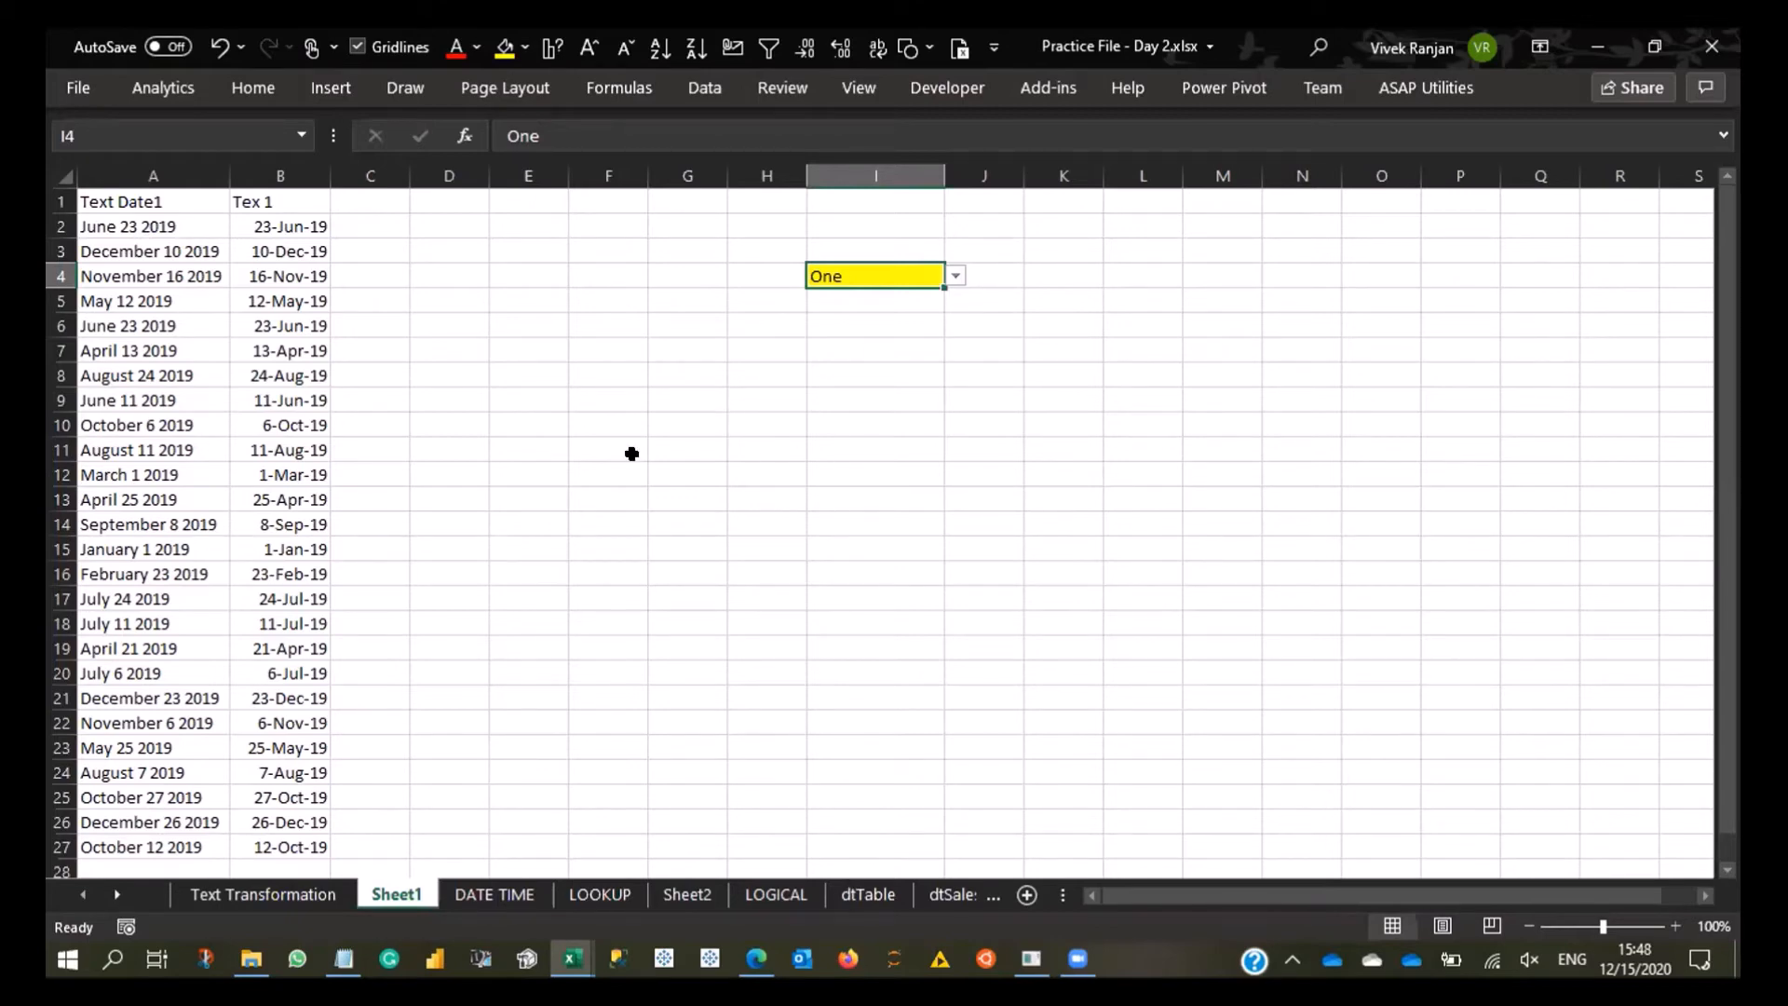
- Highlight cell J13 on the LOOKUP sheet with a yellow fill
left_click(599, 894)
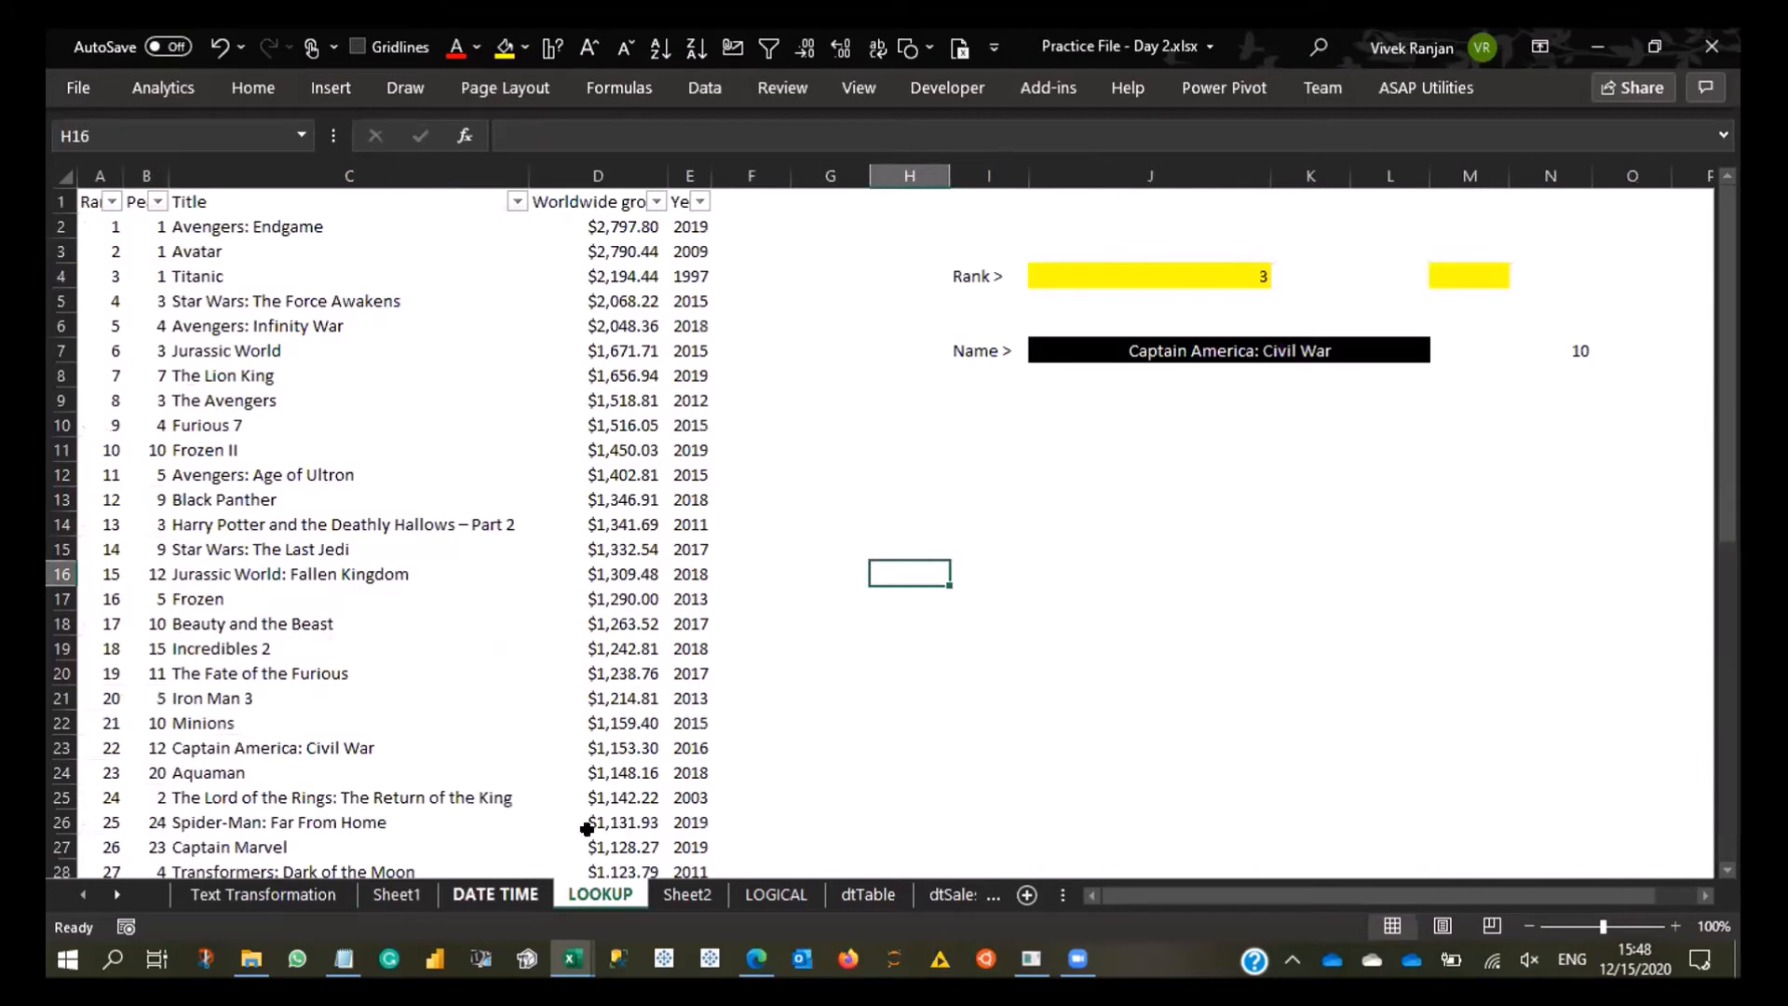
left_click_drag(272, 226, 272, 574)
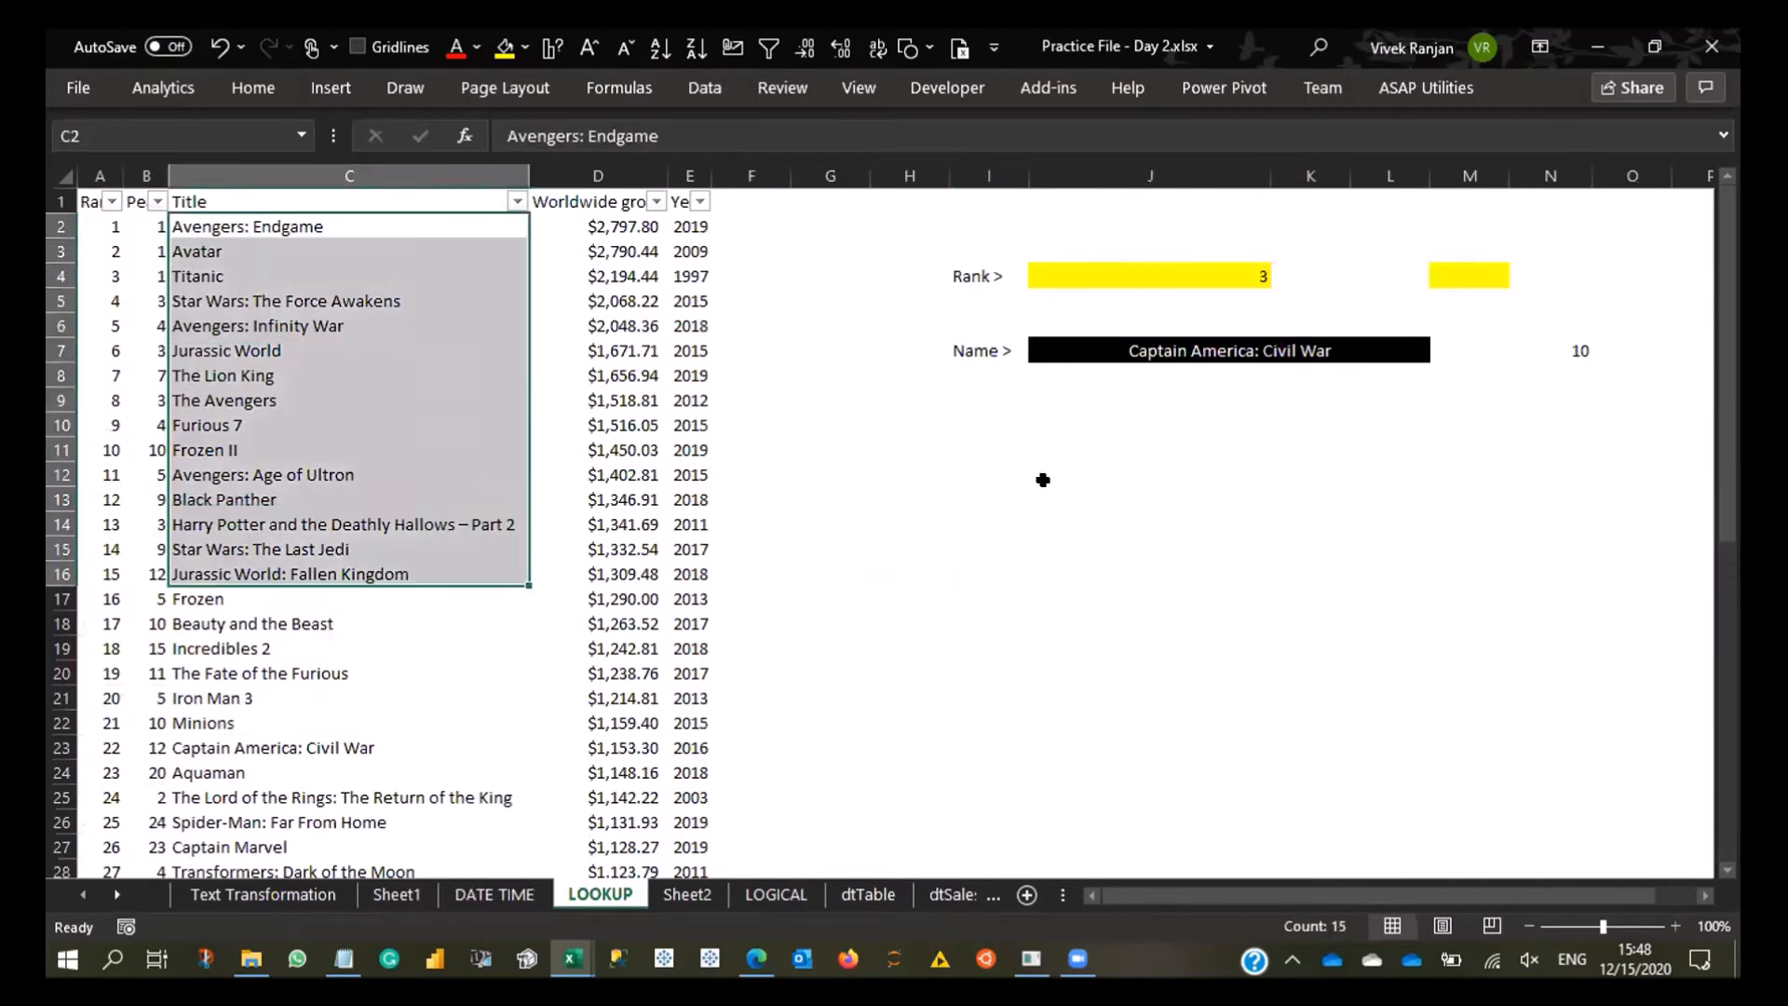
left_click(1043, 490)
left_click(504, 47)
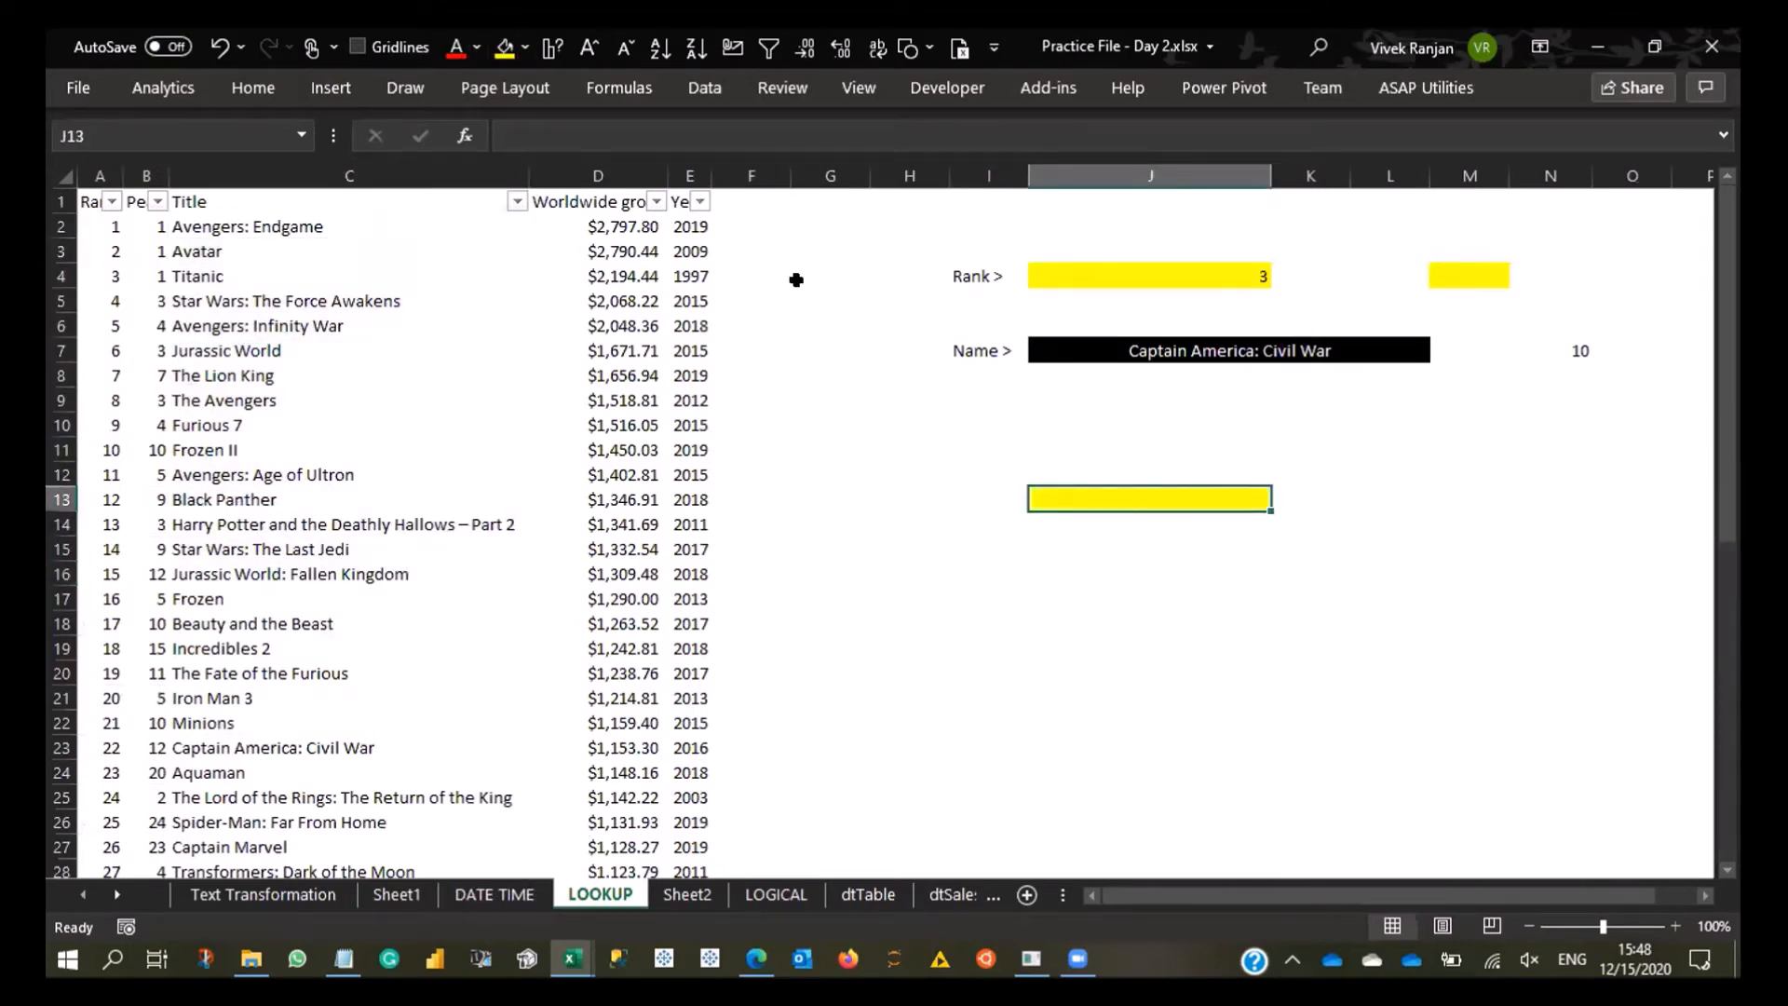
- Set the data validation criteria of J13 to allow a list, leaving its source empty
left_click_drag(276, 224, 282, 704)
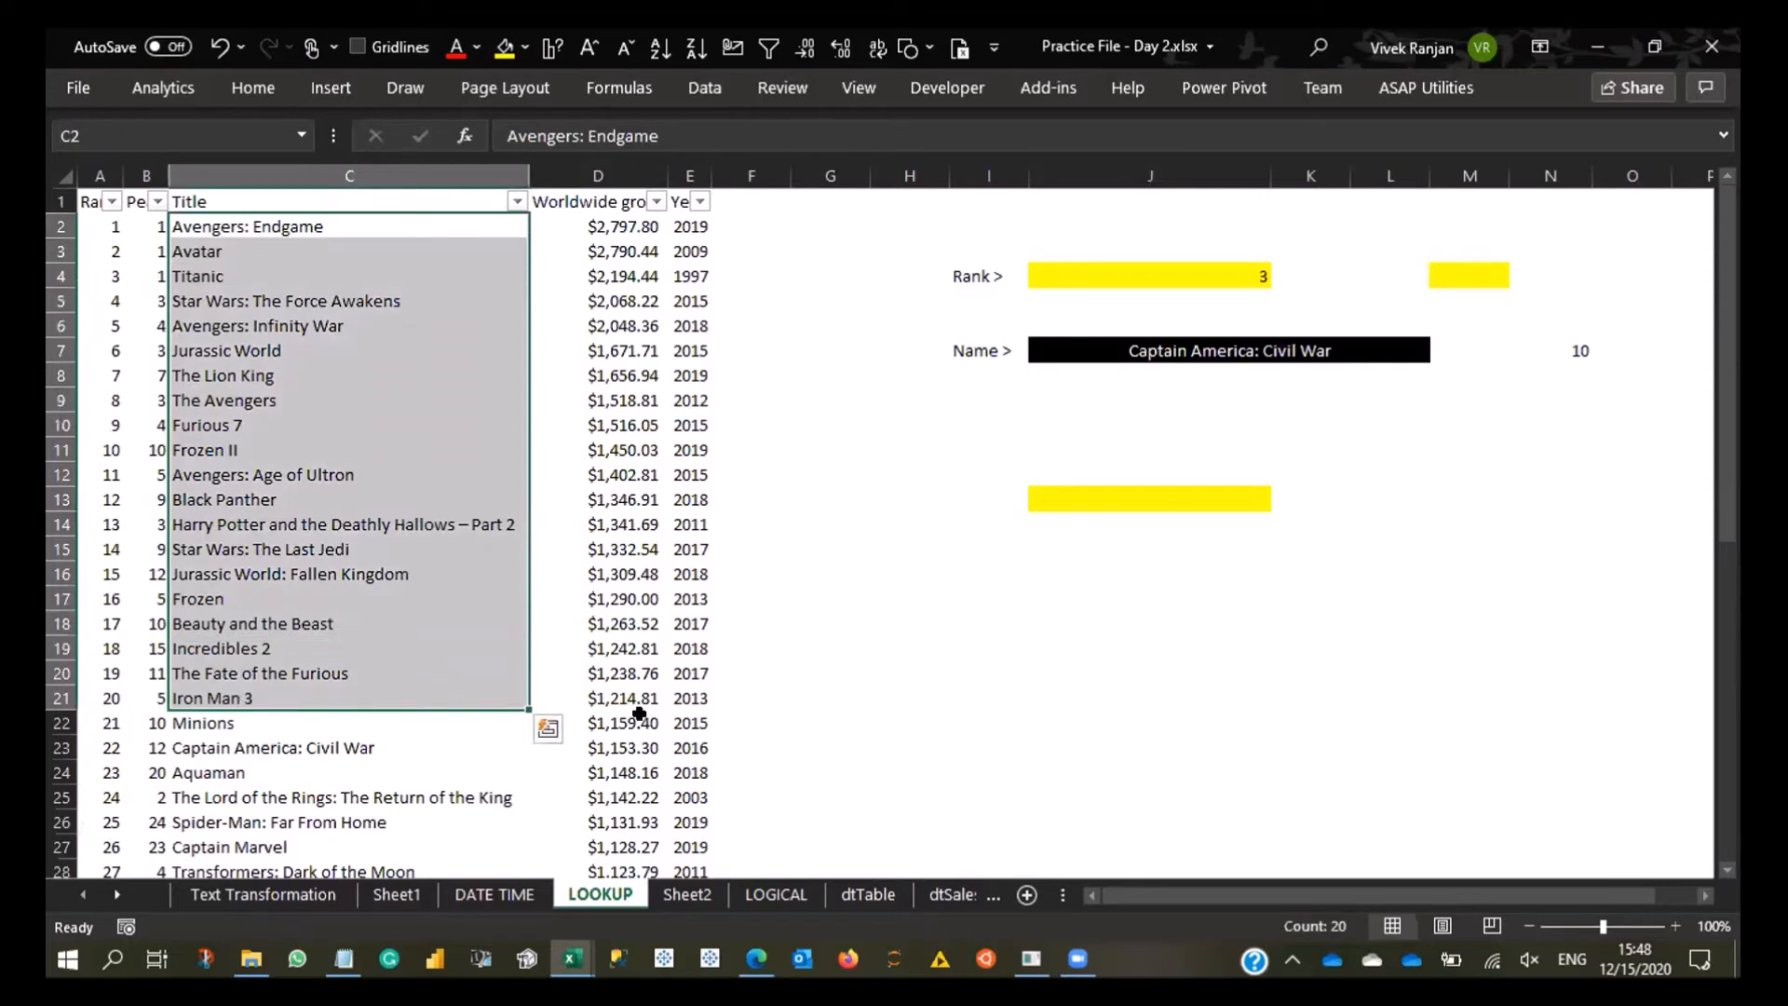
left_click(1141, 494)
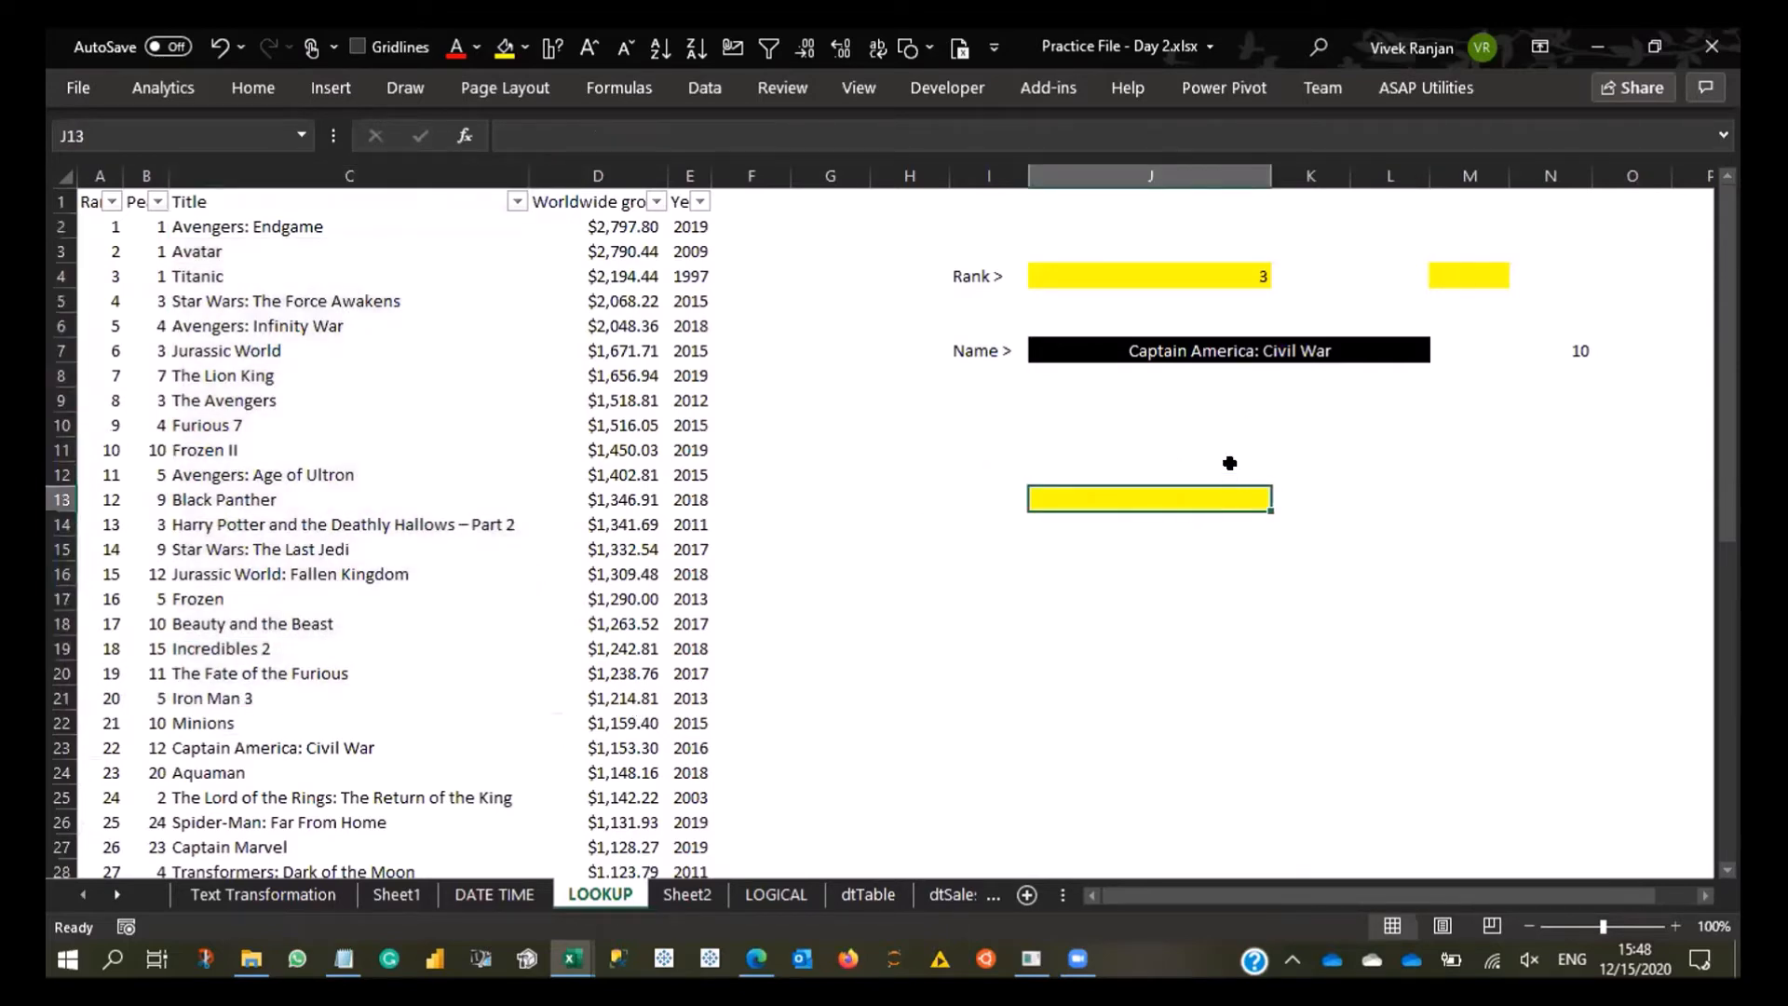
key("alt+a")
key("v")
key("v")
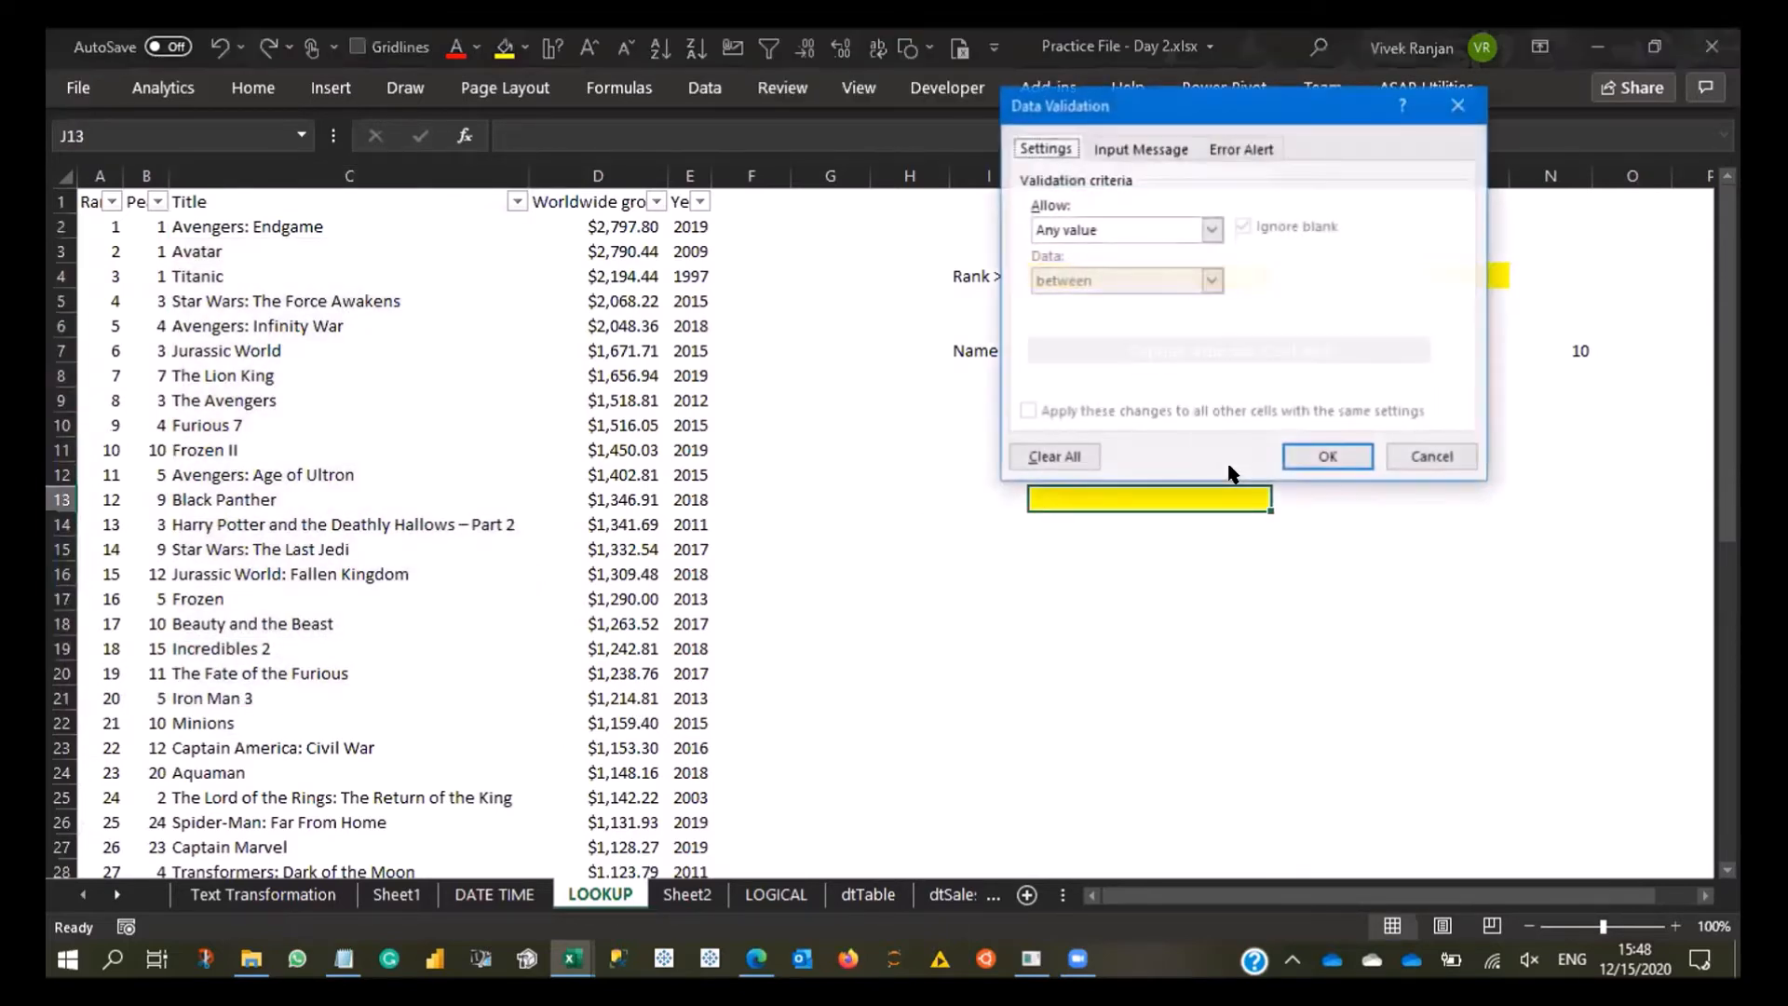
left_click(1211, 230)
left_click(1111, 297)
left_click(1192, 326)
type("1")
key("BackSpace")
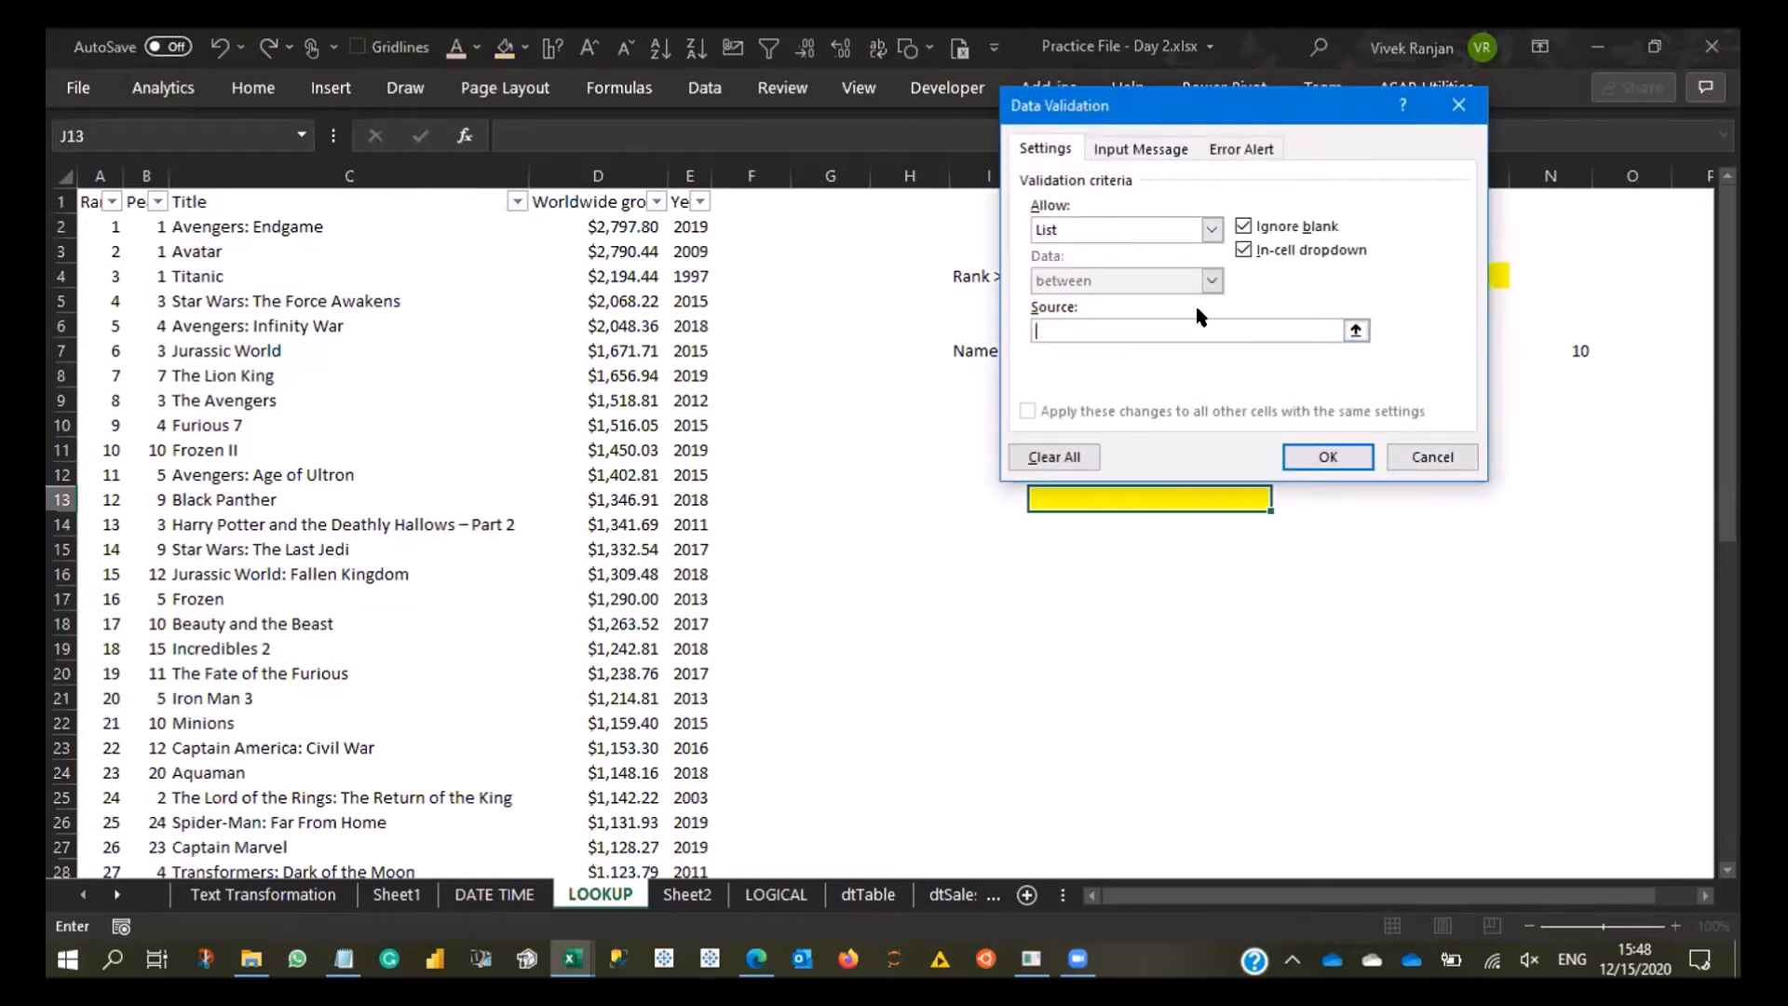
- Use the movie titles in C2:C21 as the list source for J13 and apply the rule
left_click(1354, 332)
left_click_drag(322, 231, 260, 691)
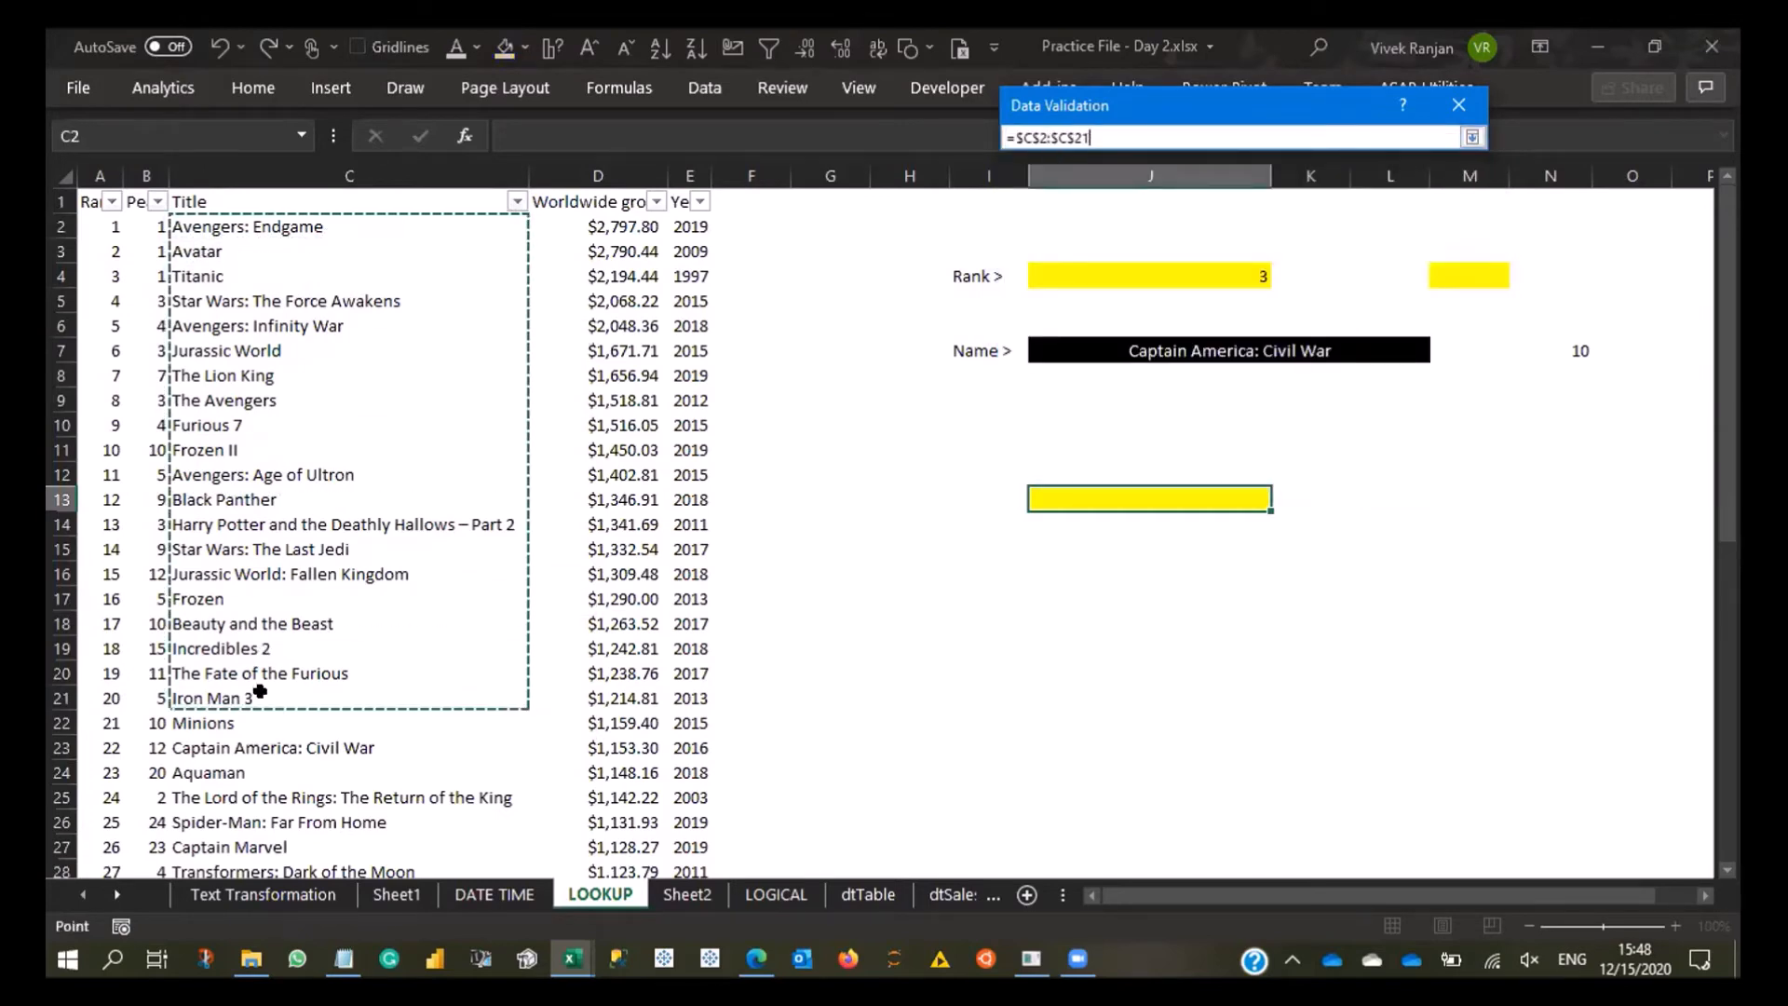
key("Return")
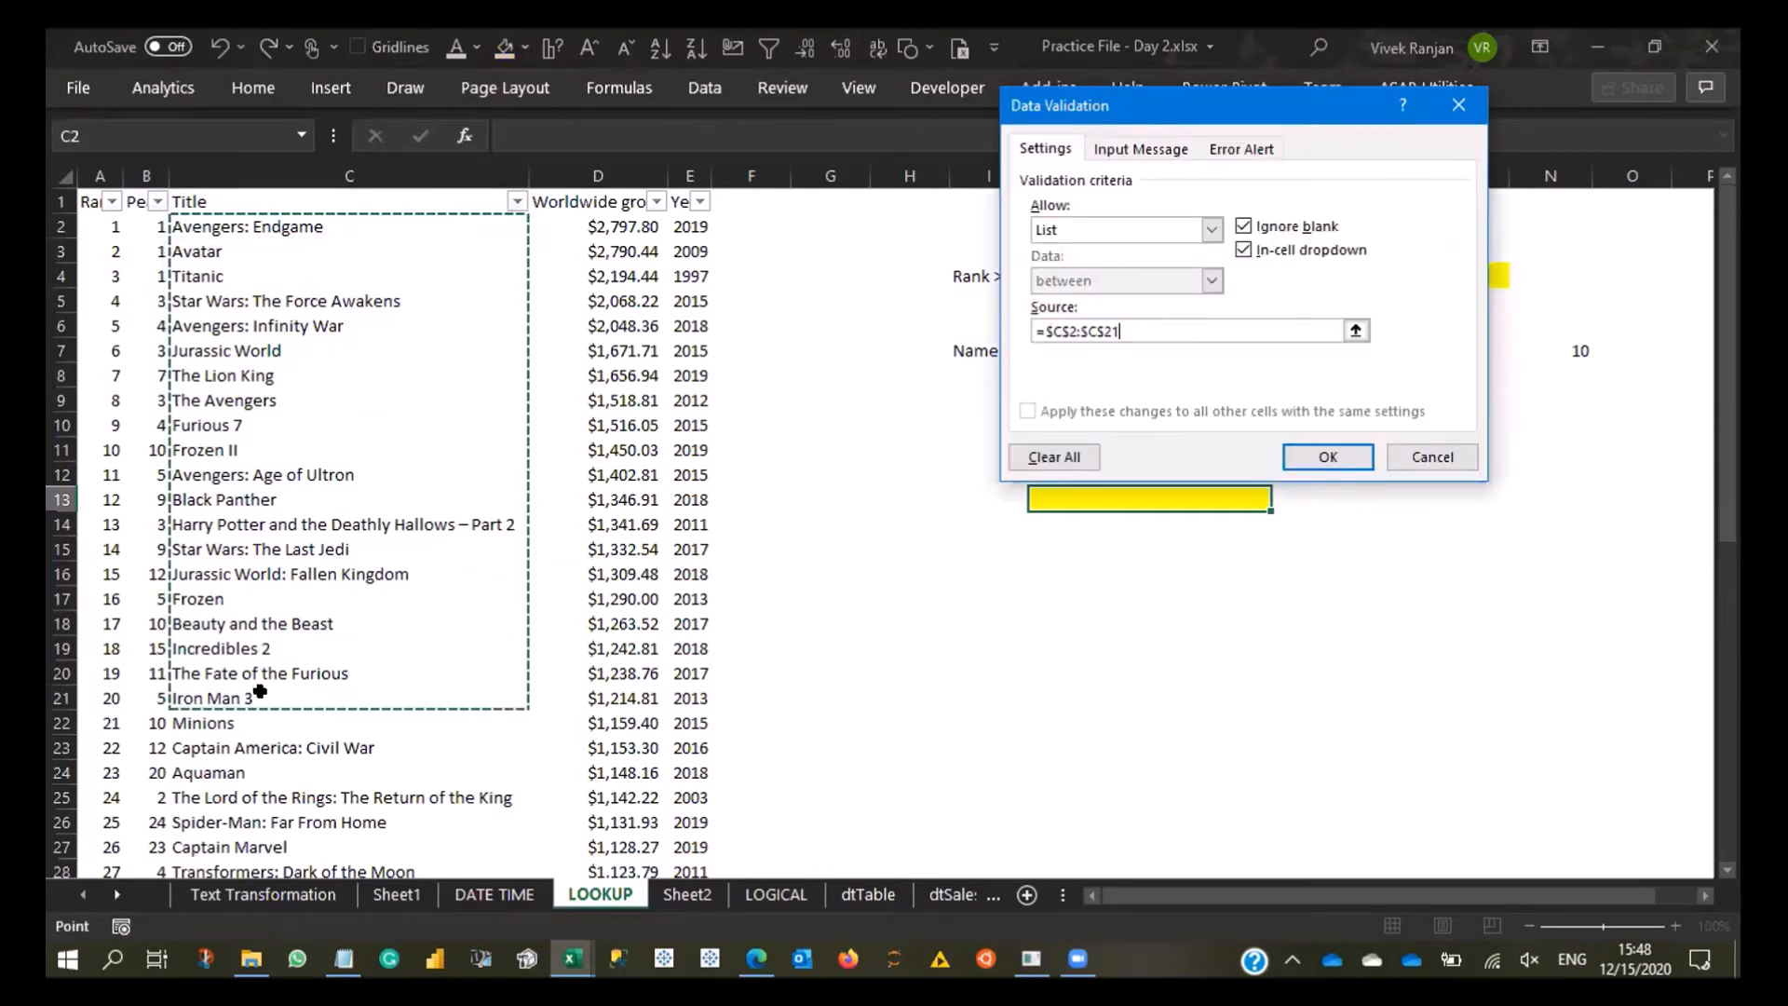
key("Return")
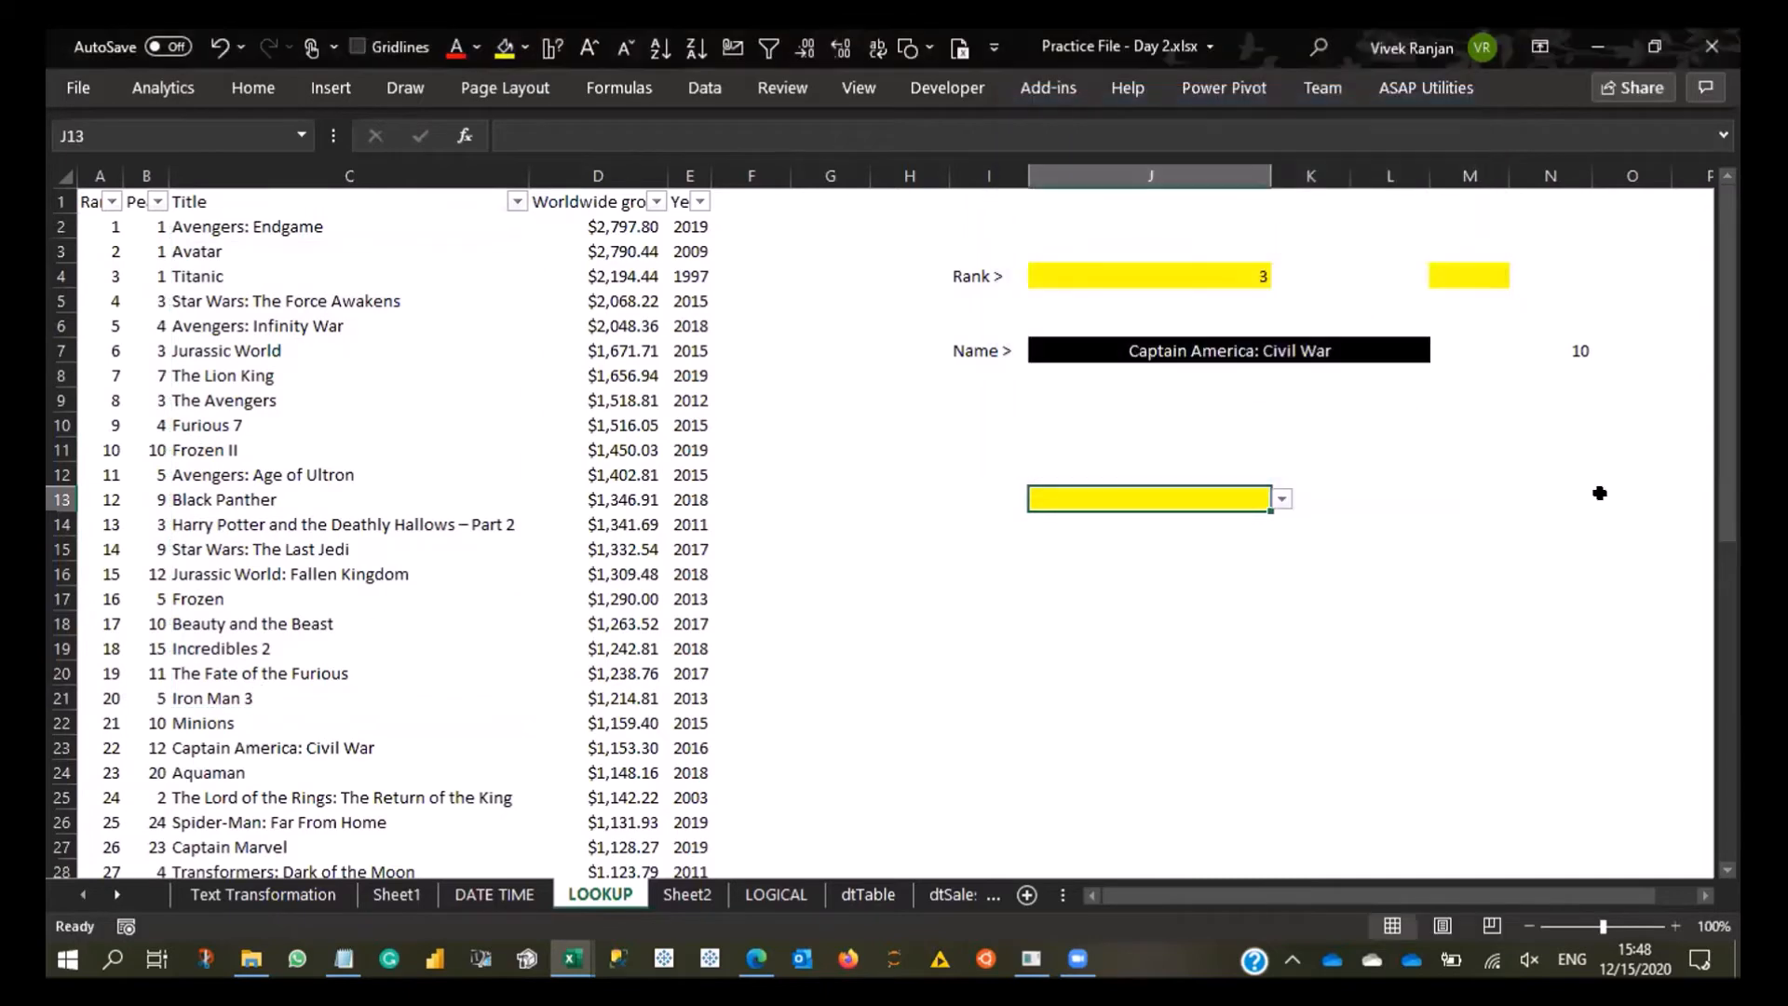
- Browse the movie titles offered in J13's list and choose Avengers: Infinity War
left_click(1282, 500)
left_click(1152, 574)
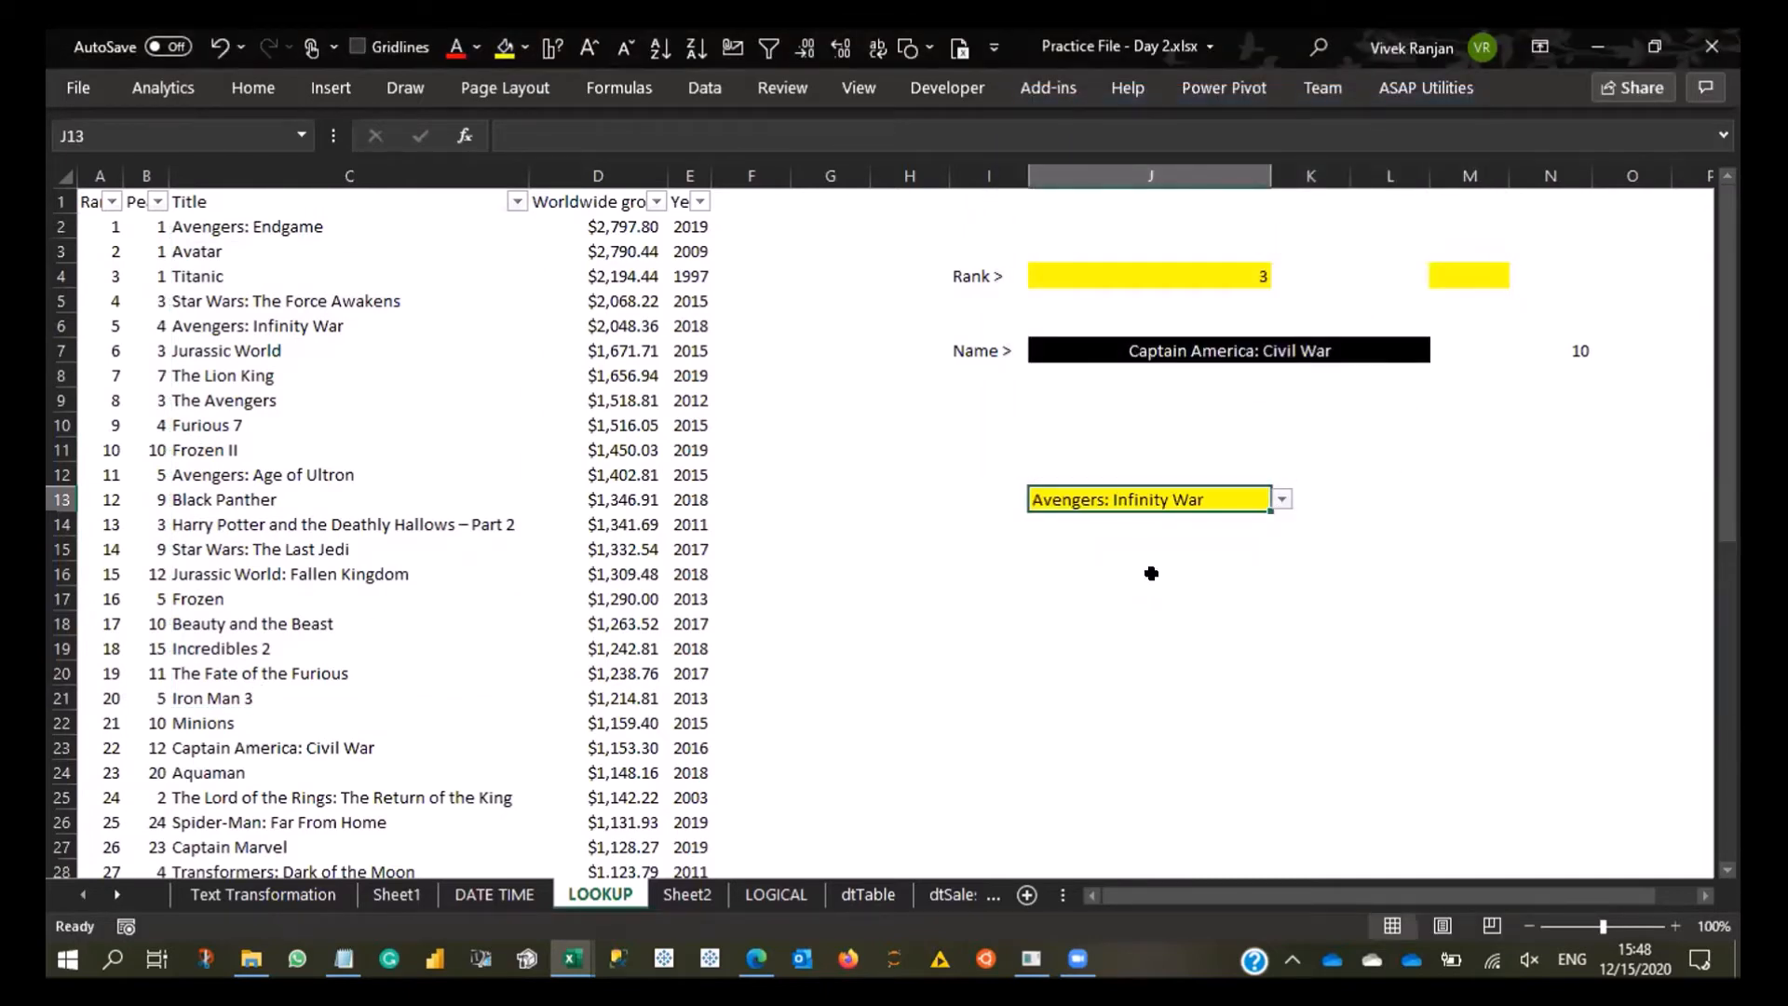
left_click(1283, 501)
left_click(1220, 520)
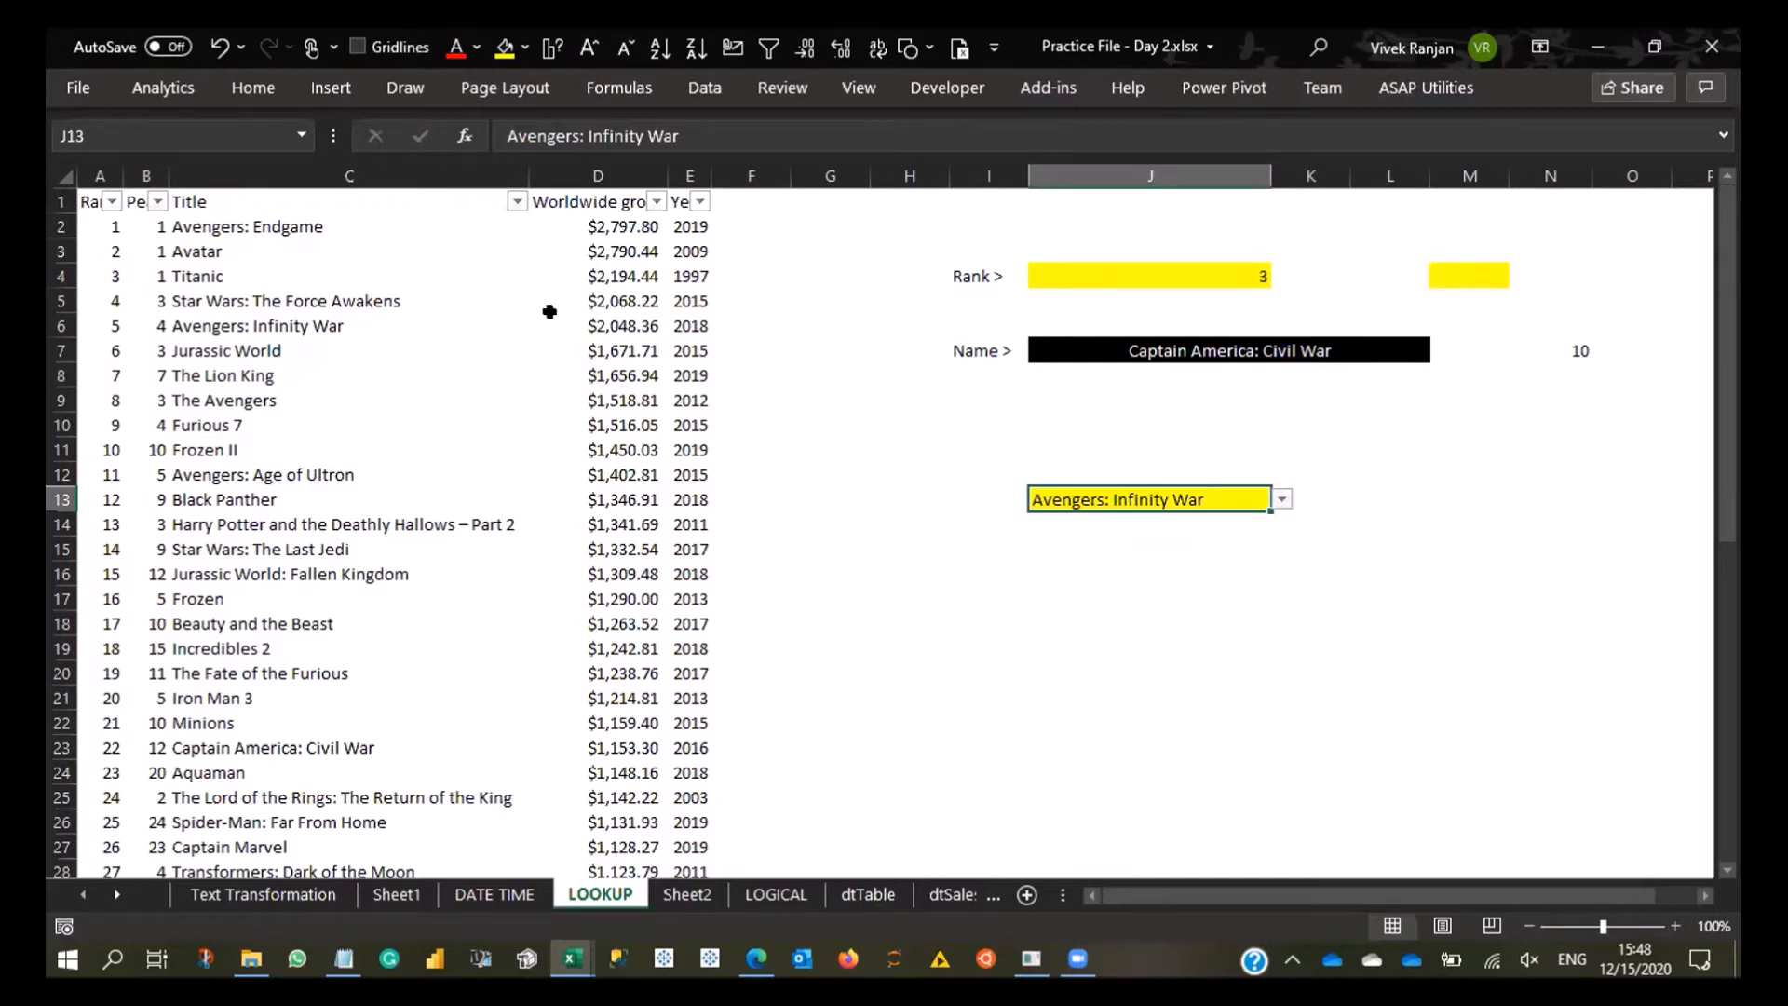
left_click(1282, 499)
scroll(1265, 550, "down", 3)
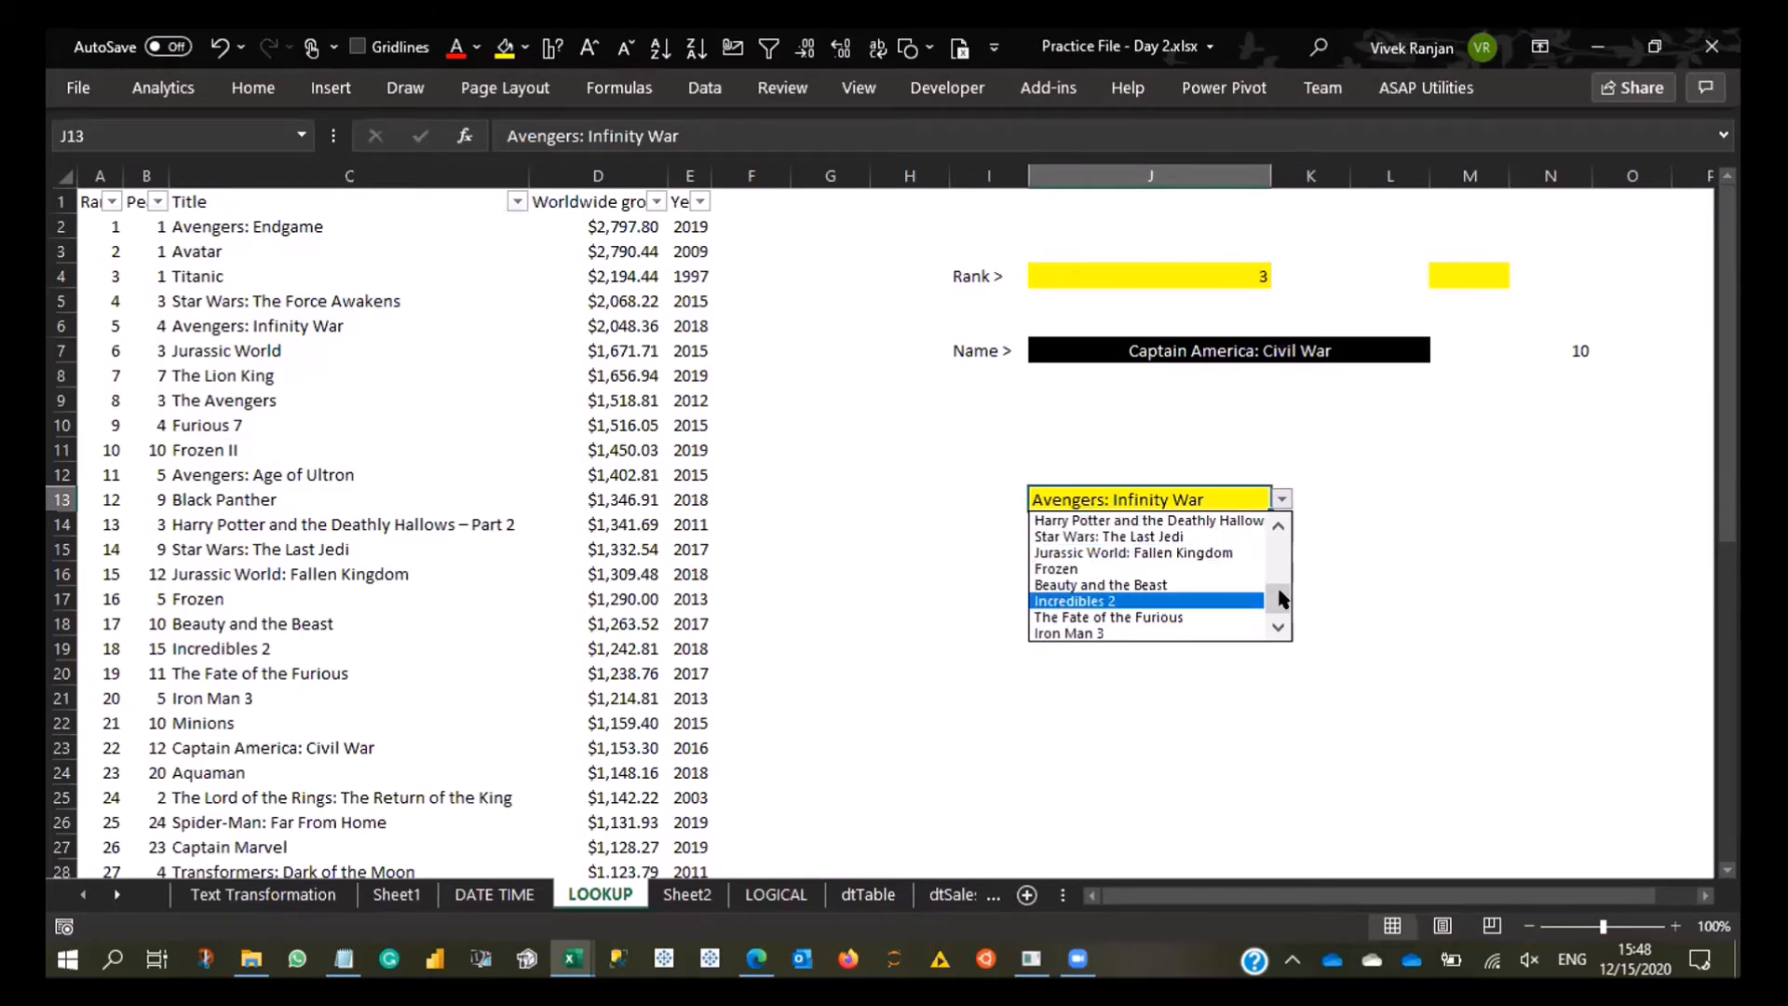
left_click_drag(1281, 599, 1279, 514)
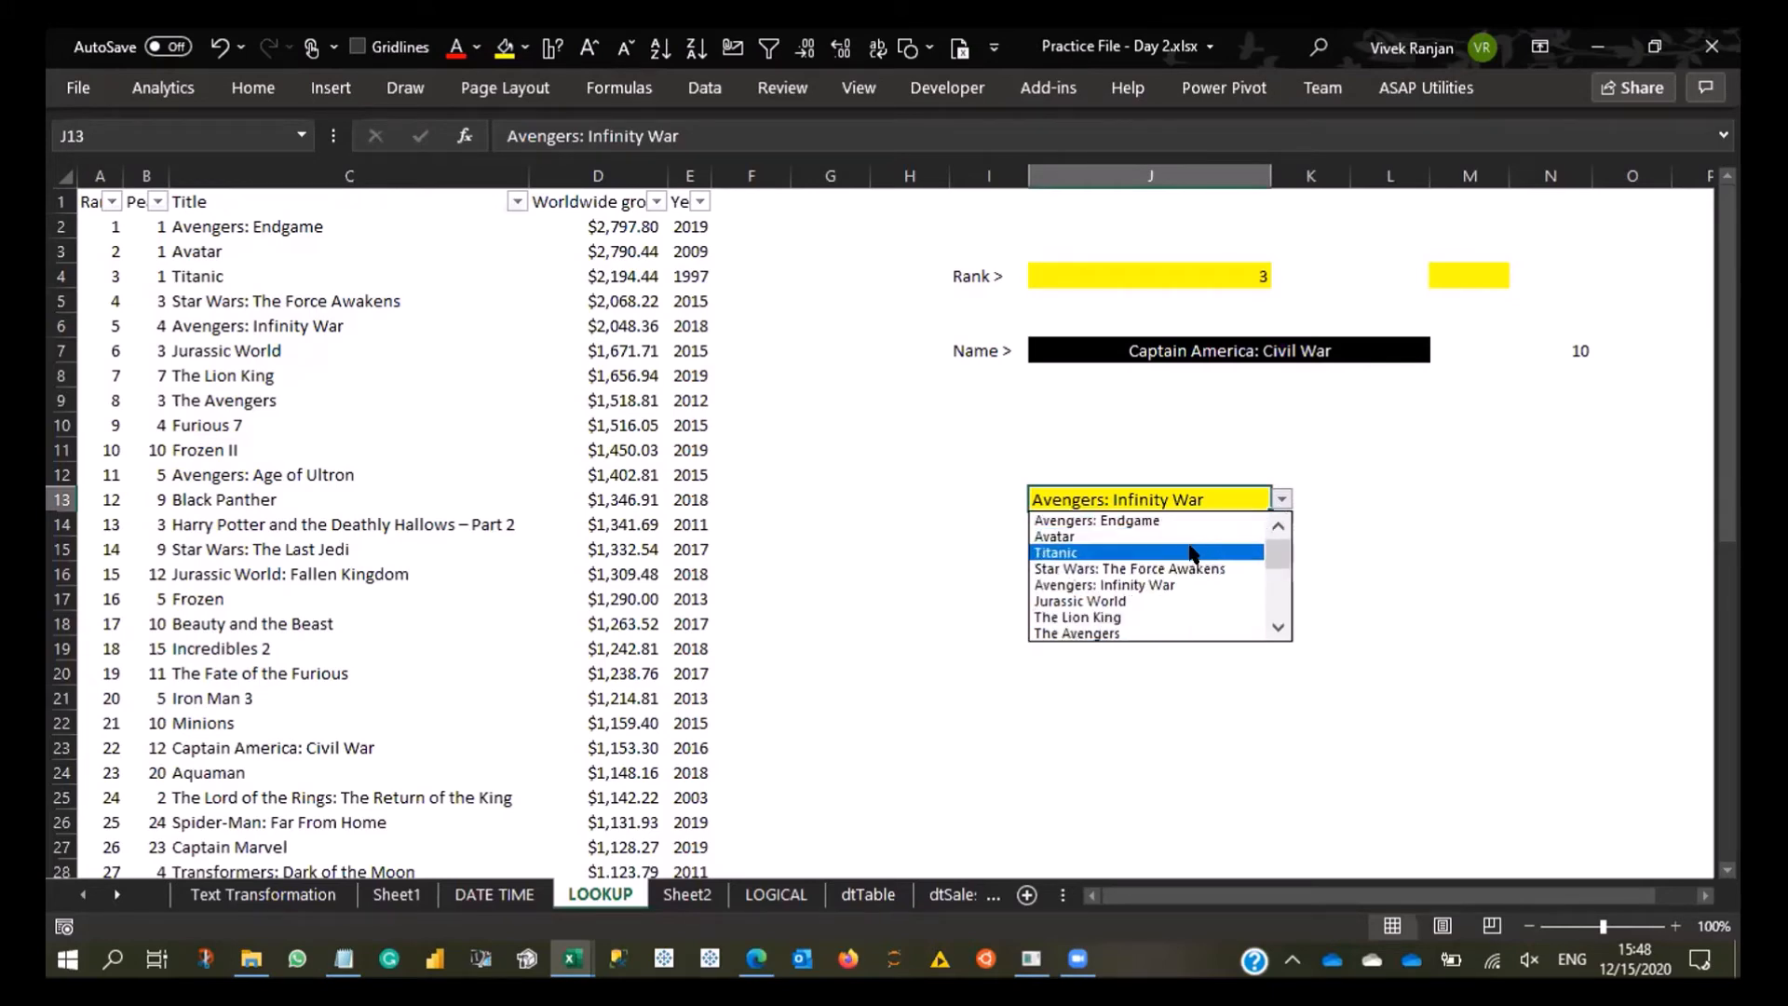
left_click(1087, 591)
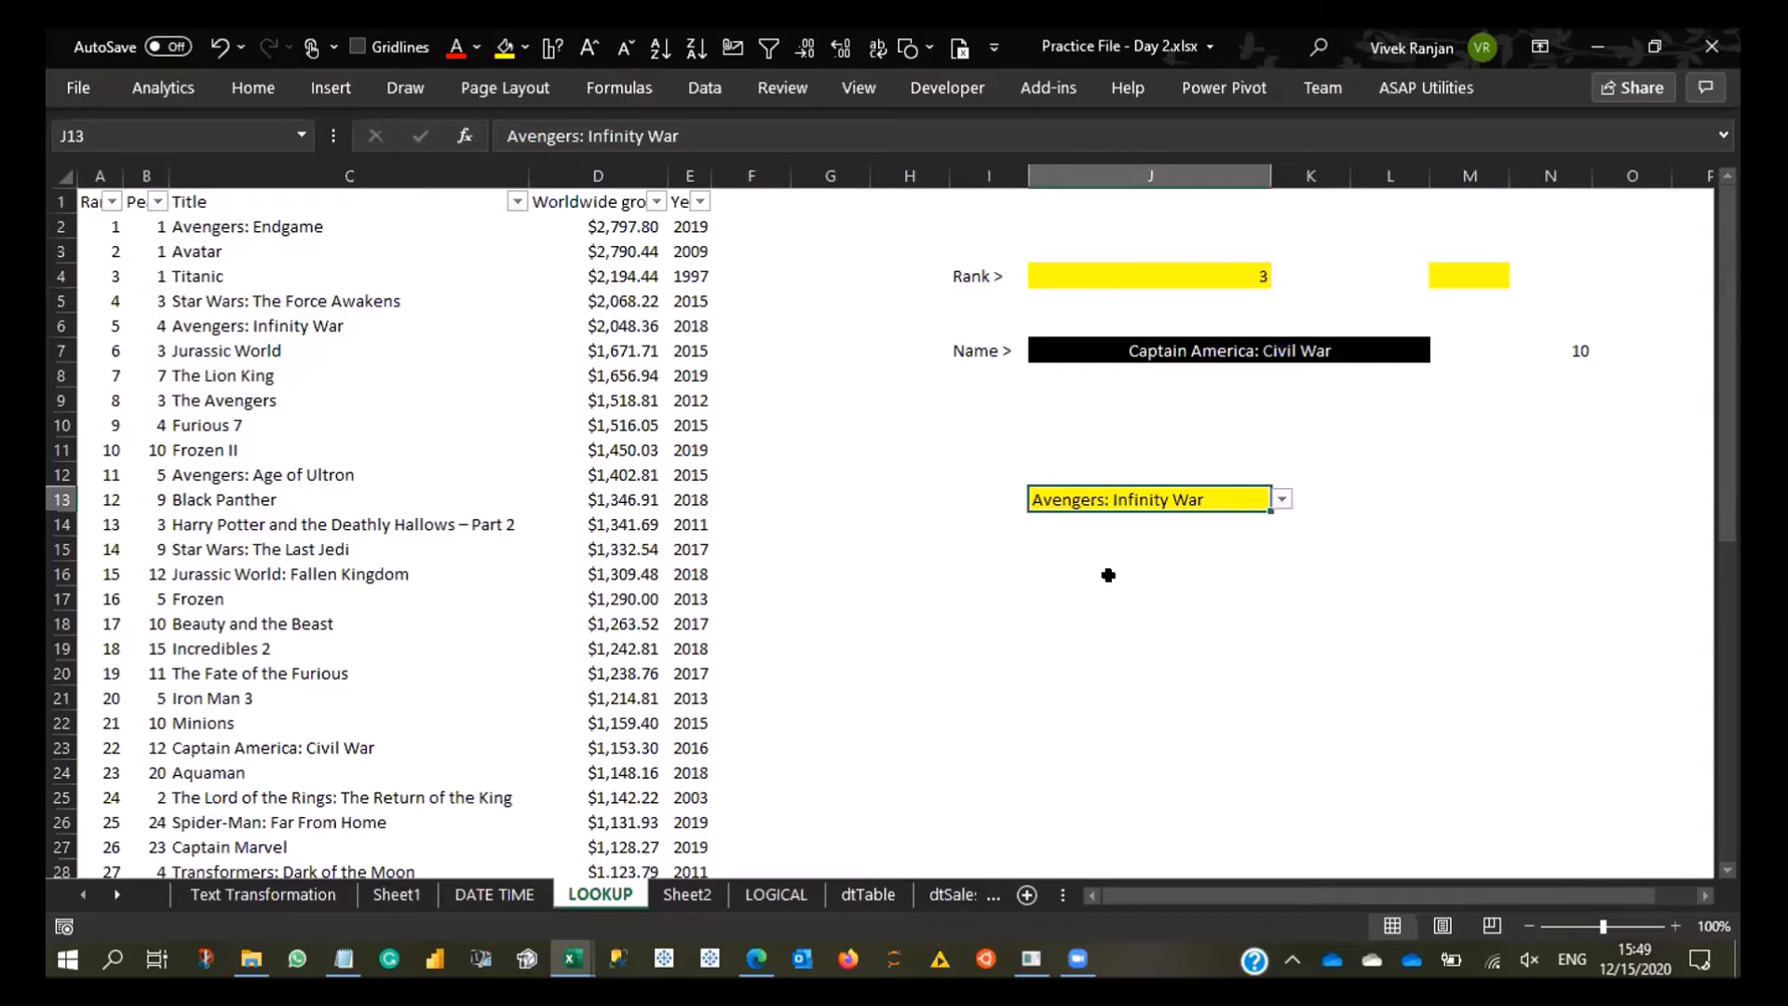
key("alt+Down")
key("ctrl+n")
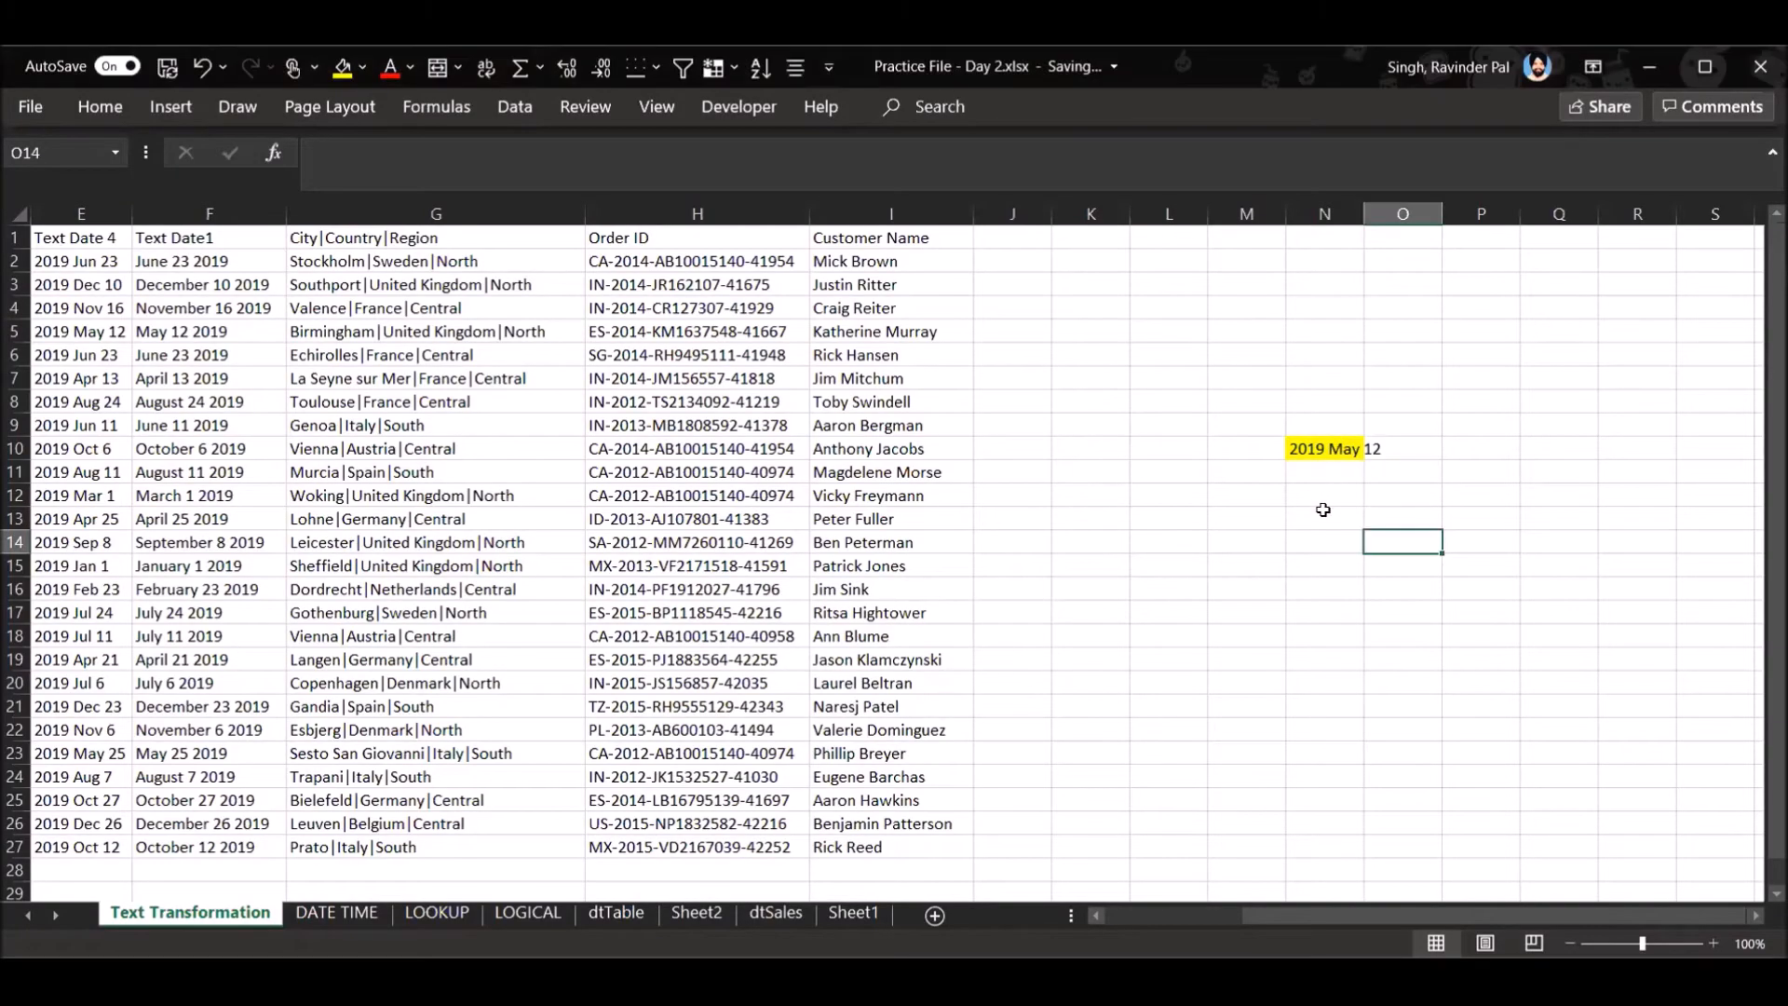
left_click(1322, 510)
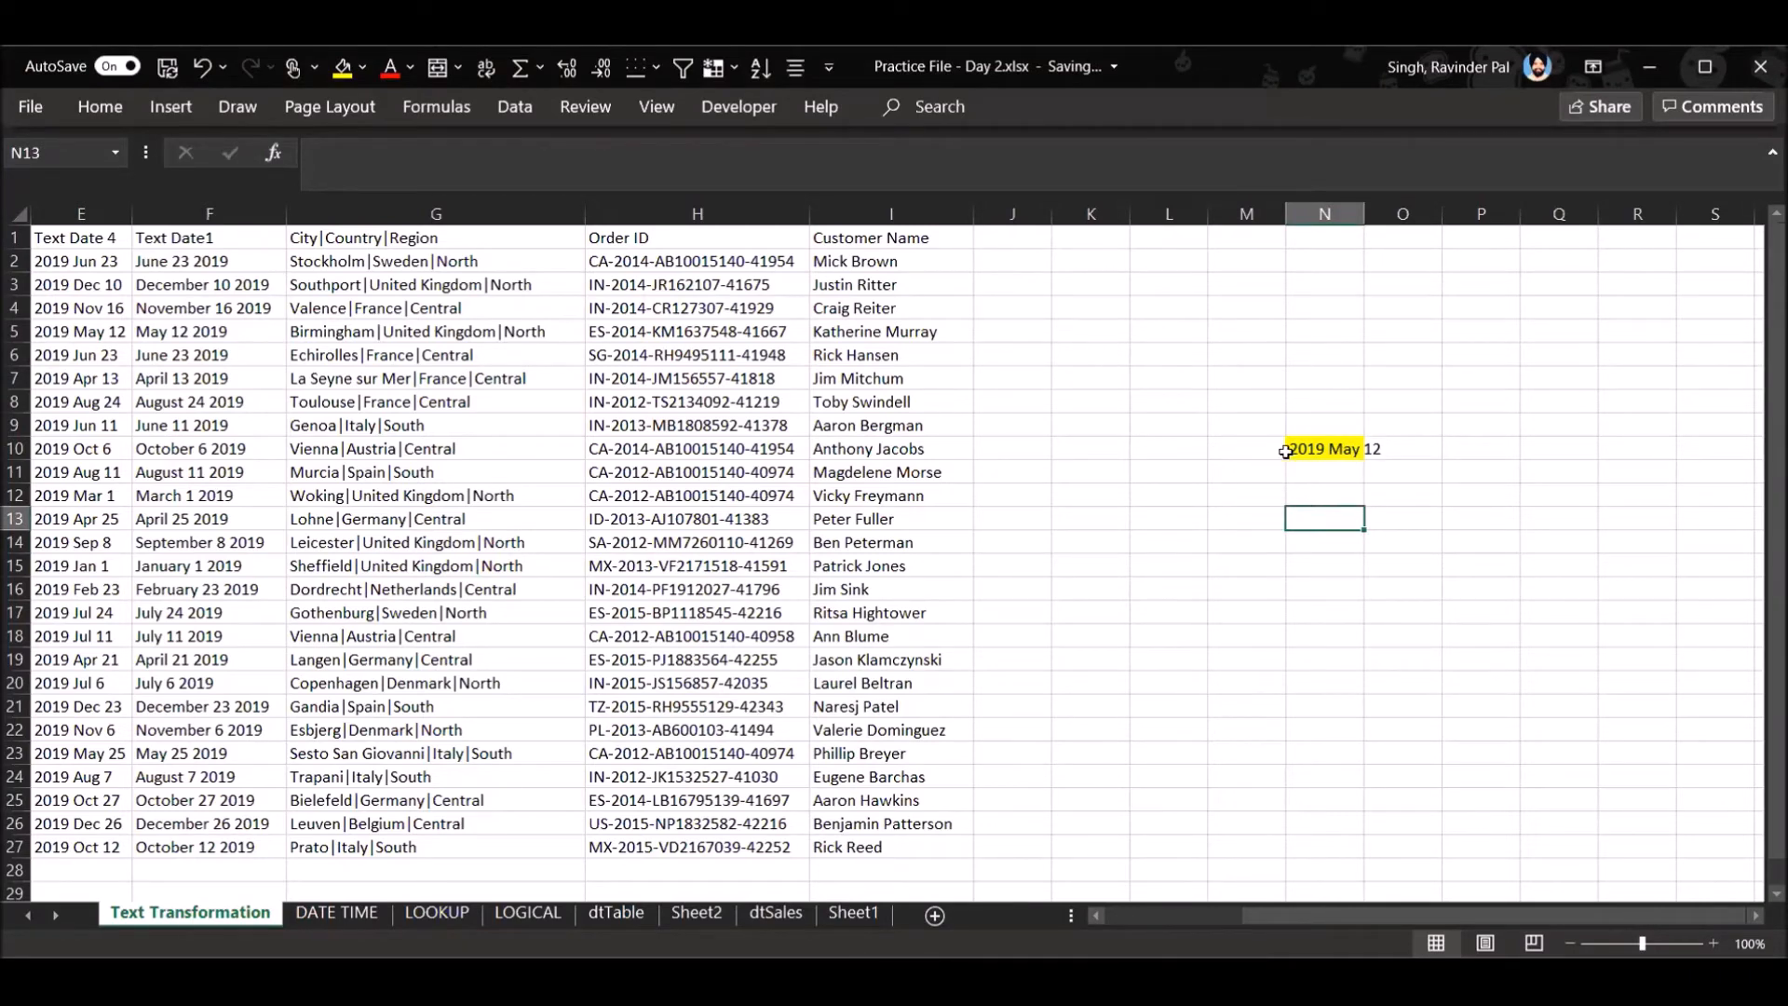
key("alt+d")
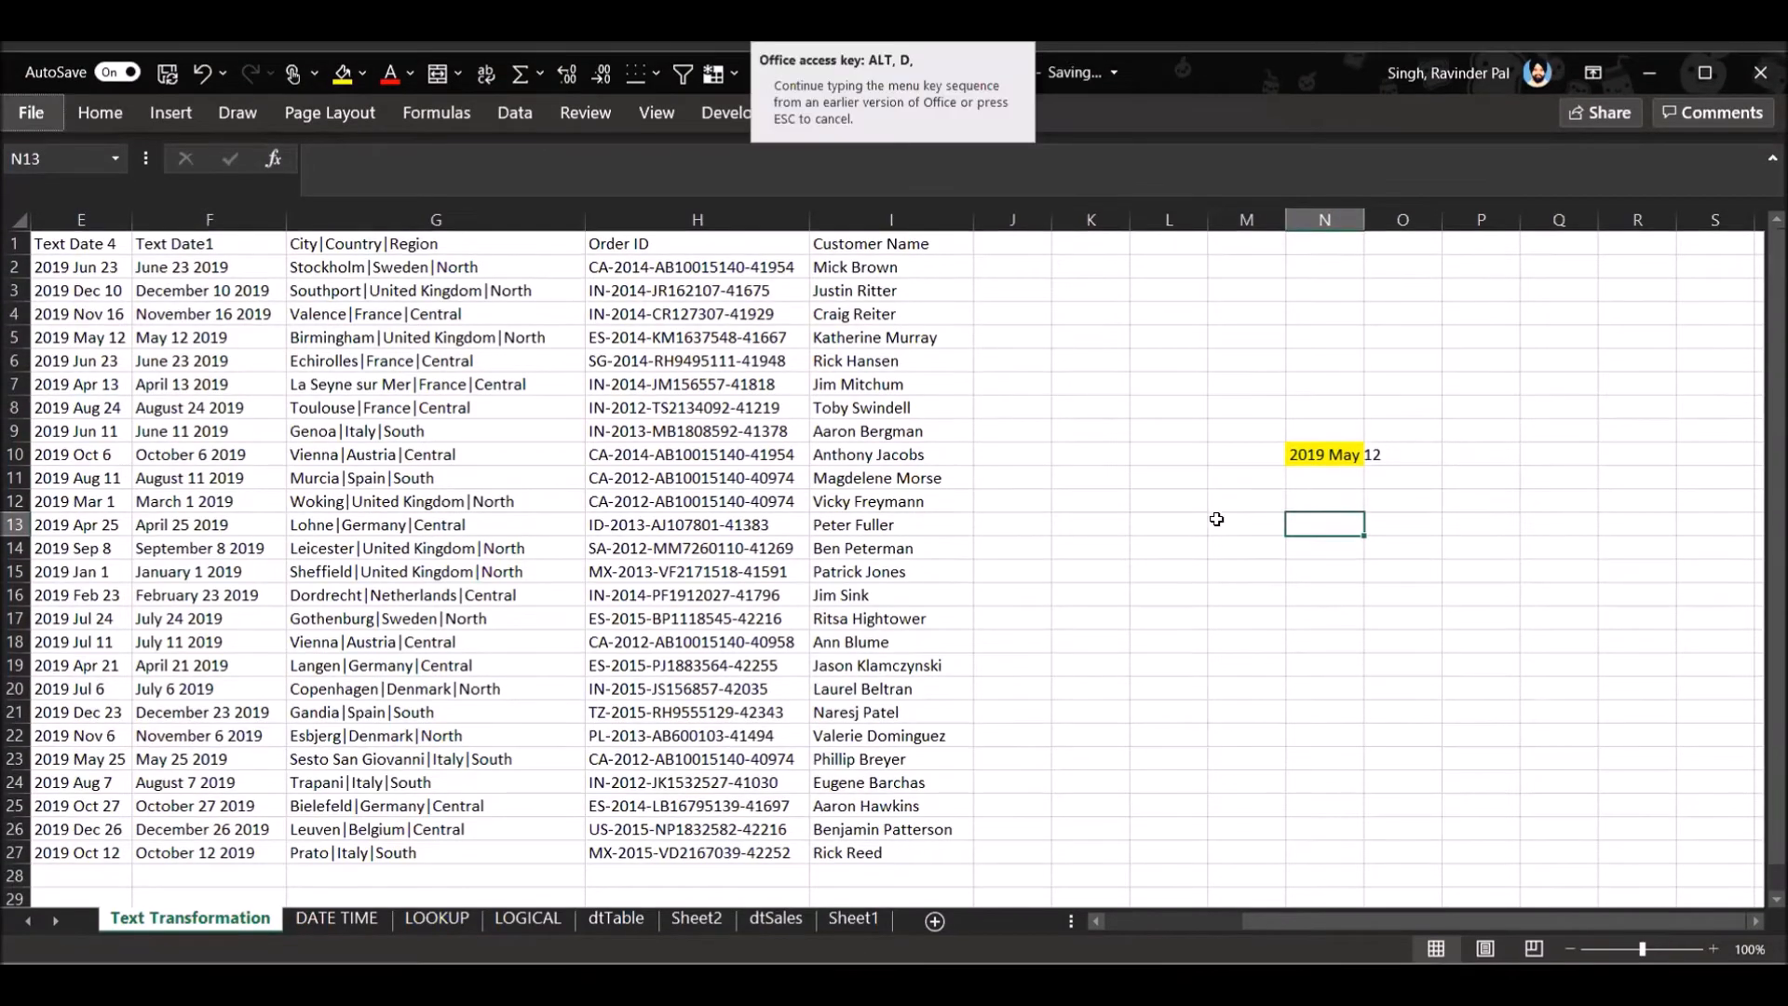
left_click(1259, 541)
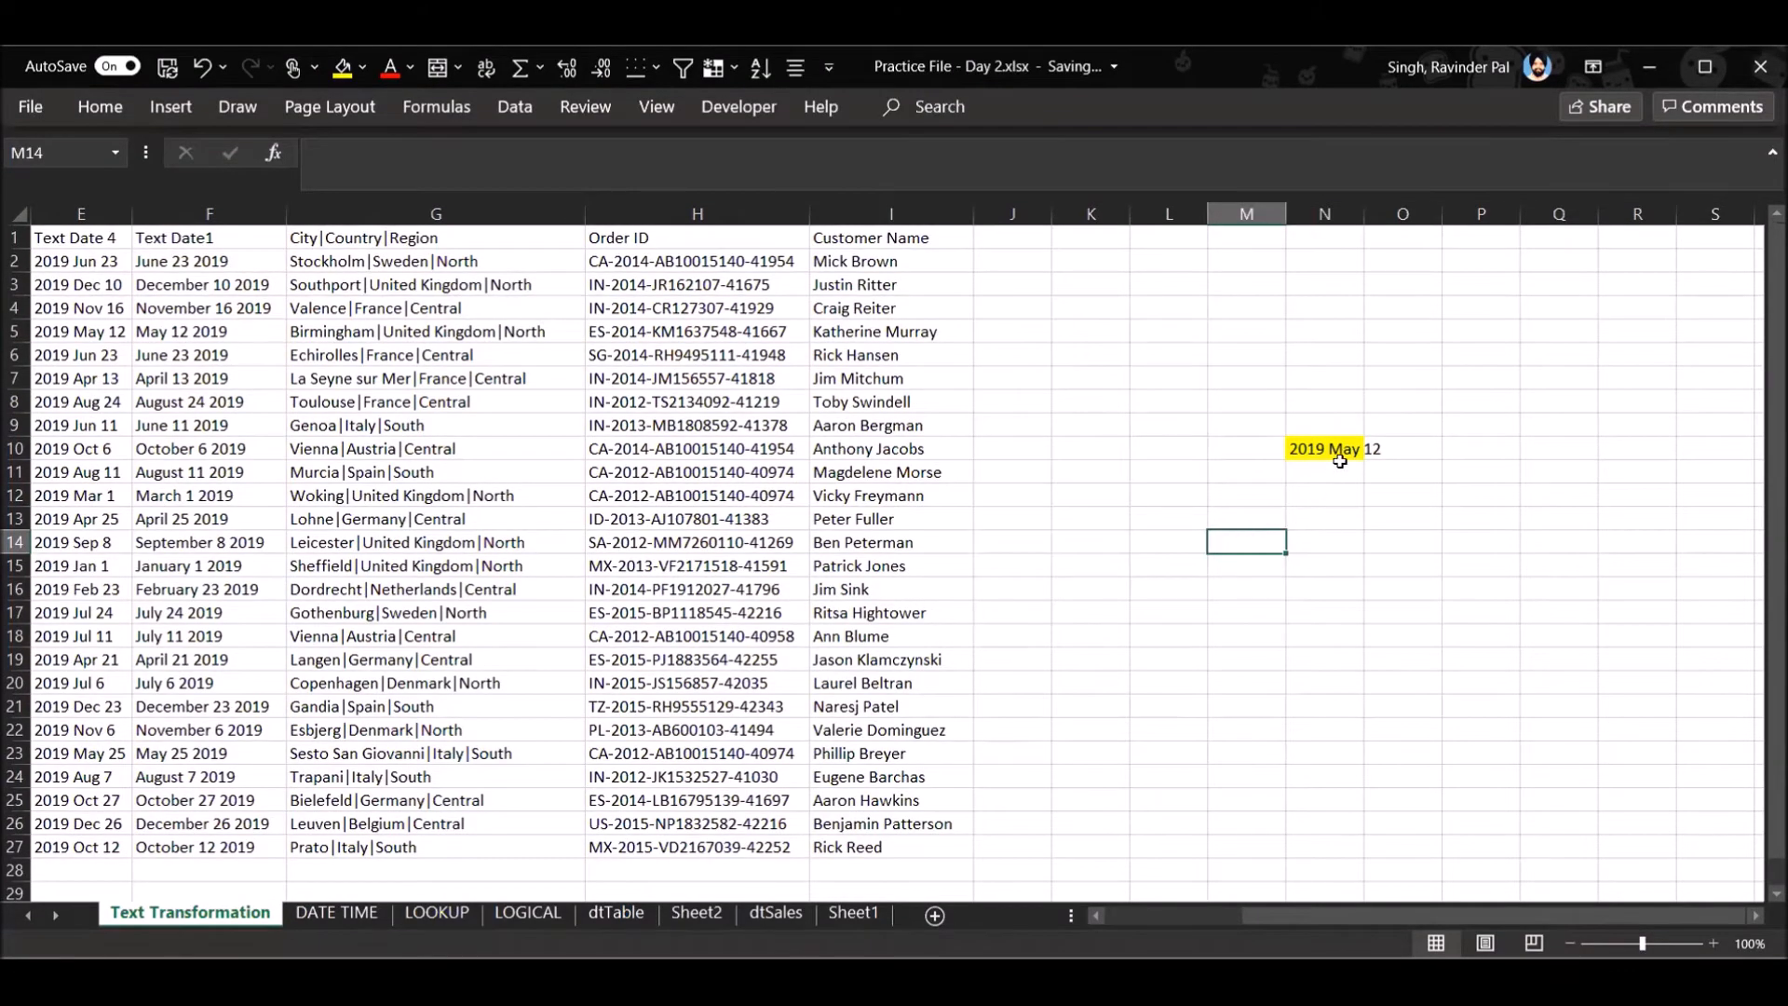
key("alt+d")
key("d")
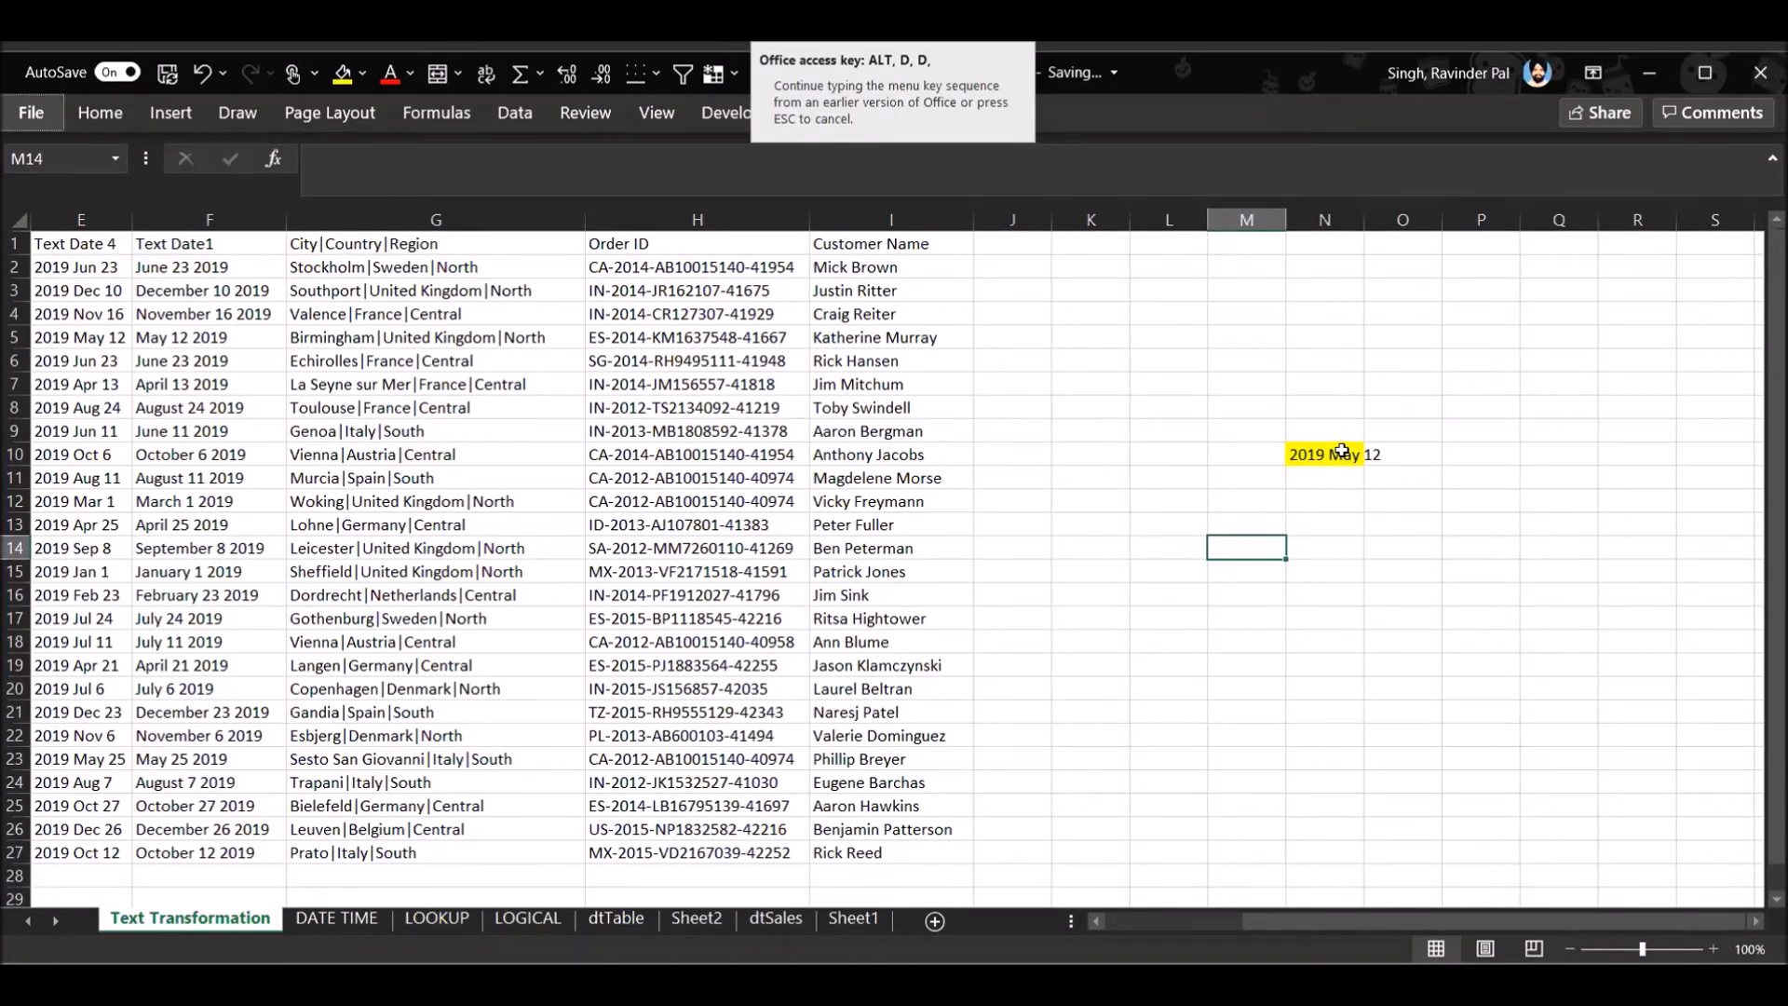
left_click(1341, 451)
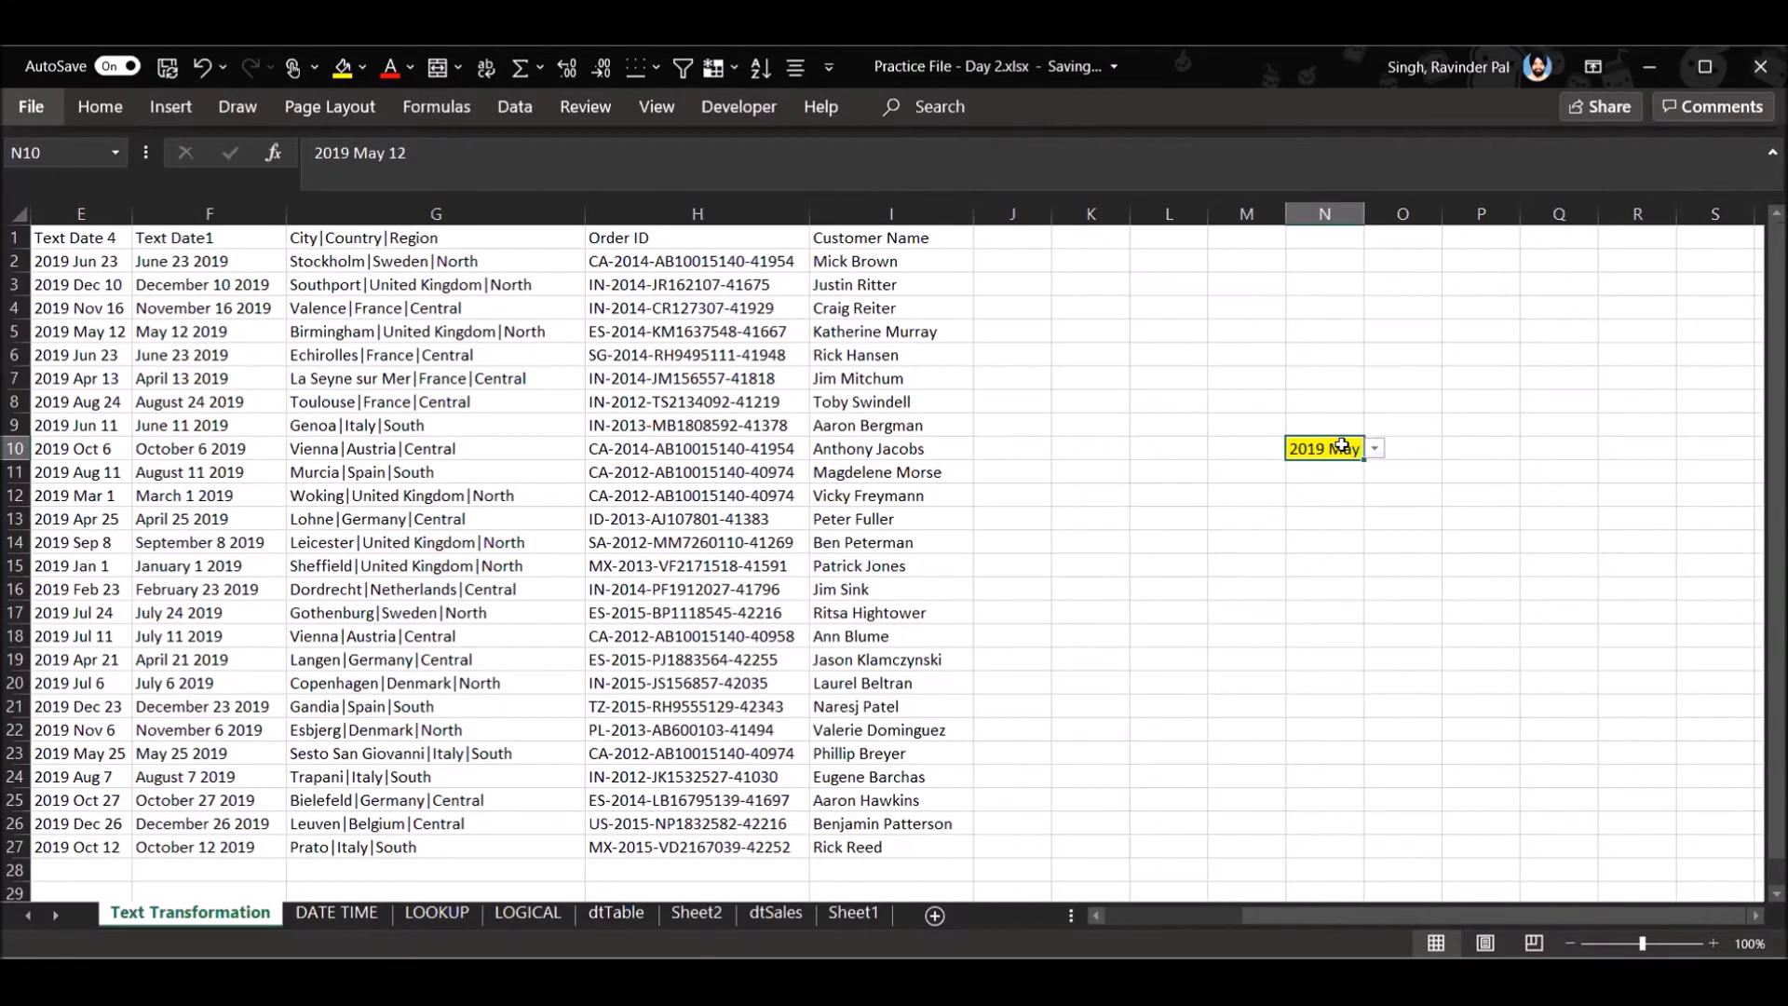
key("alt+d")
key("d")
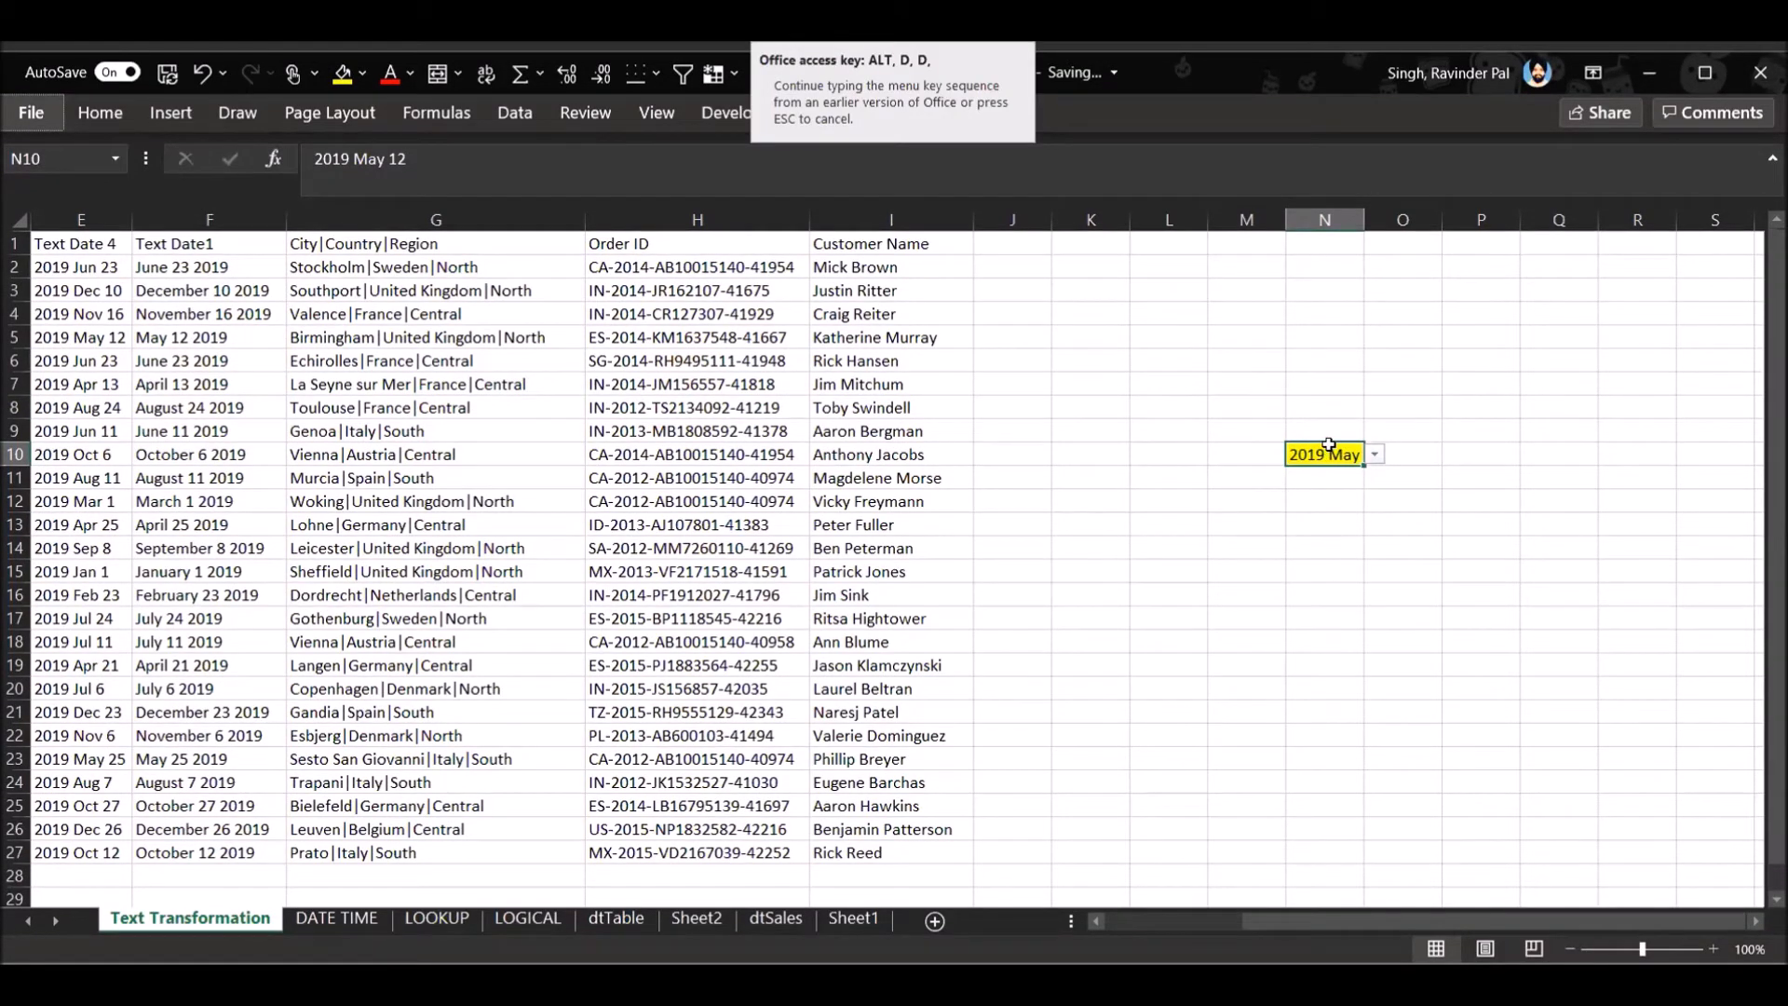
left_click(1329, 449)
key("alt")
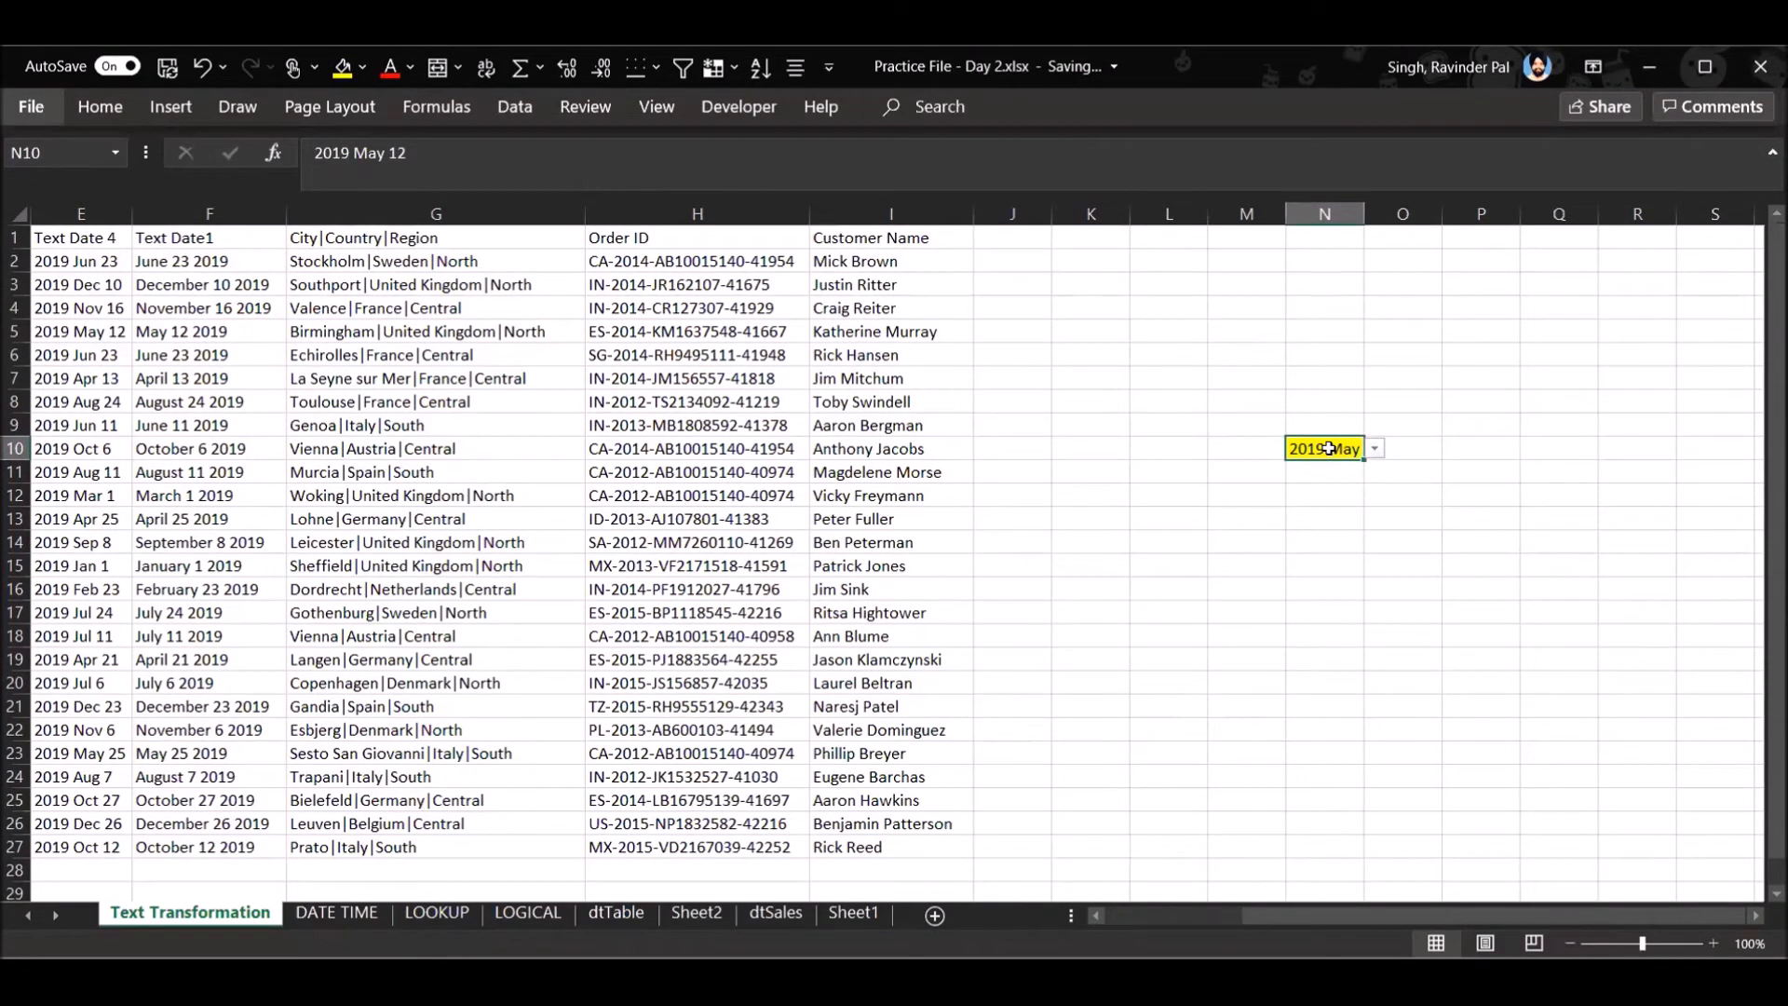
key("d")
key("d")
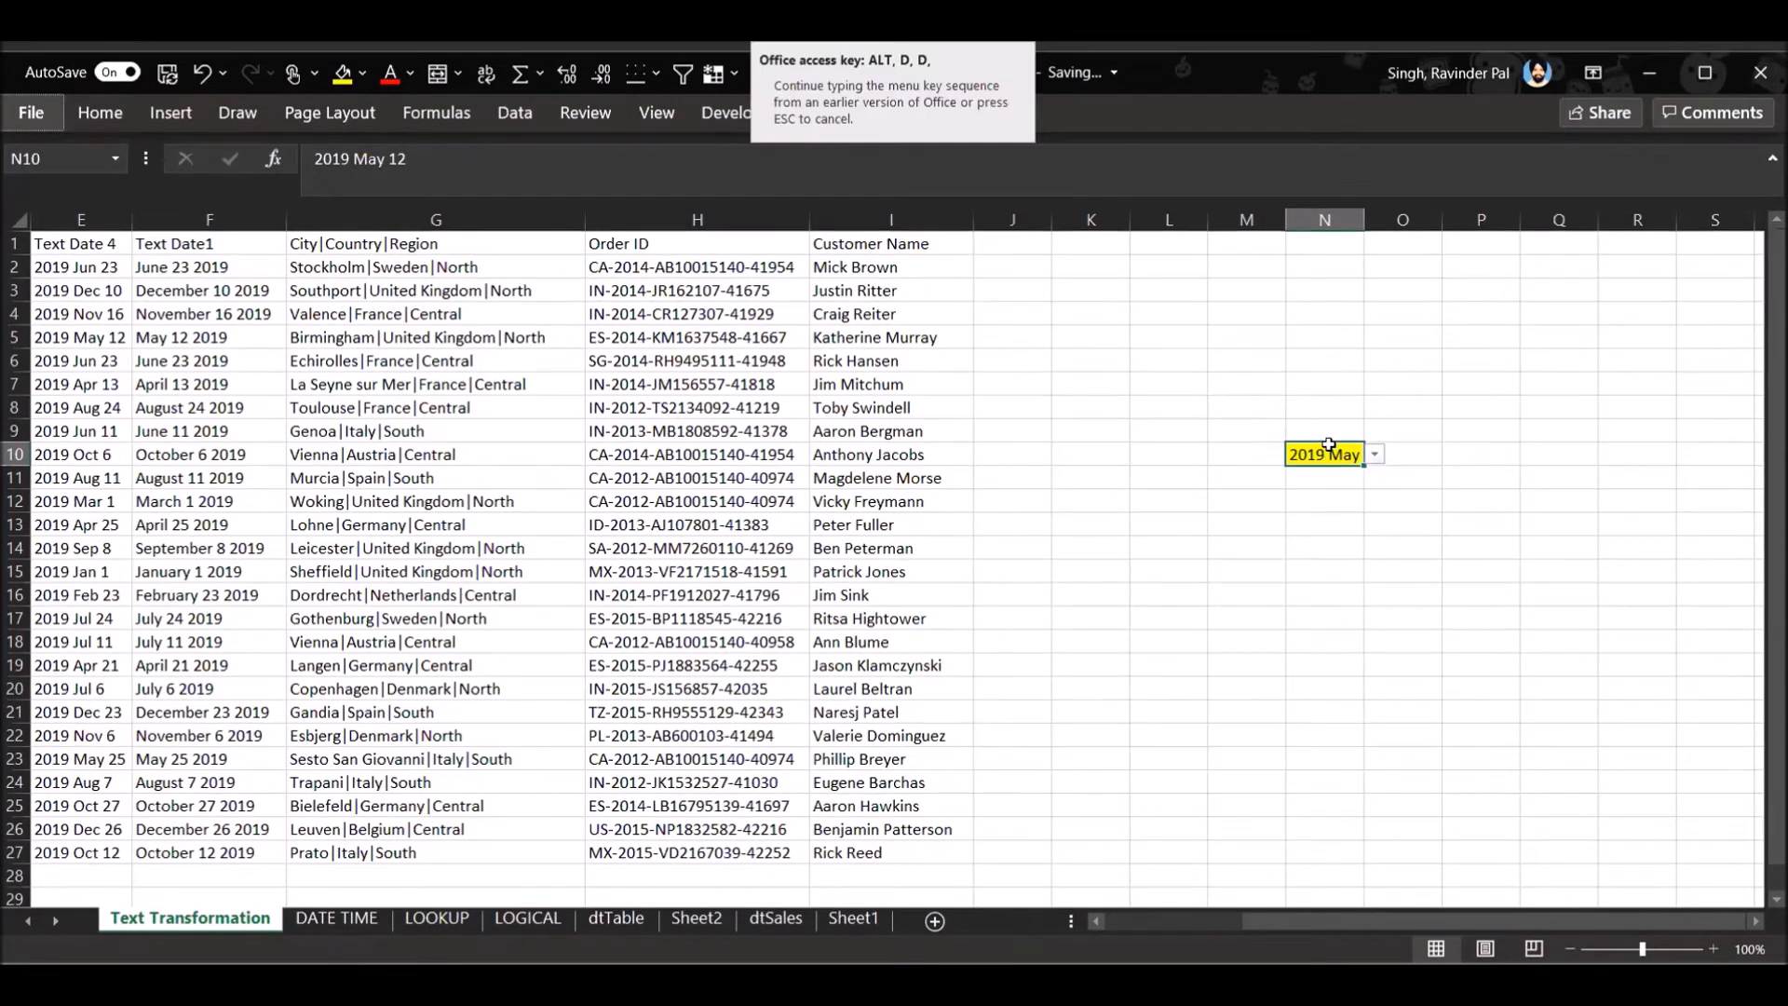
- Set the data validation criteria of N15 on the Text Transformation sheet to allow a list
left_click(1350, 570)
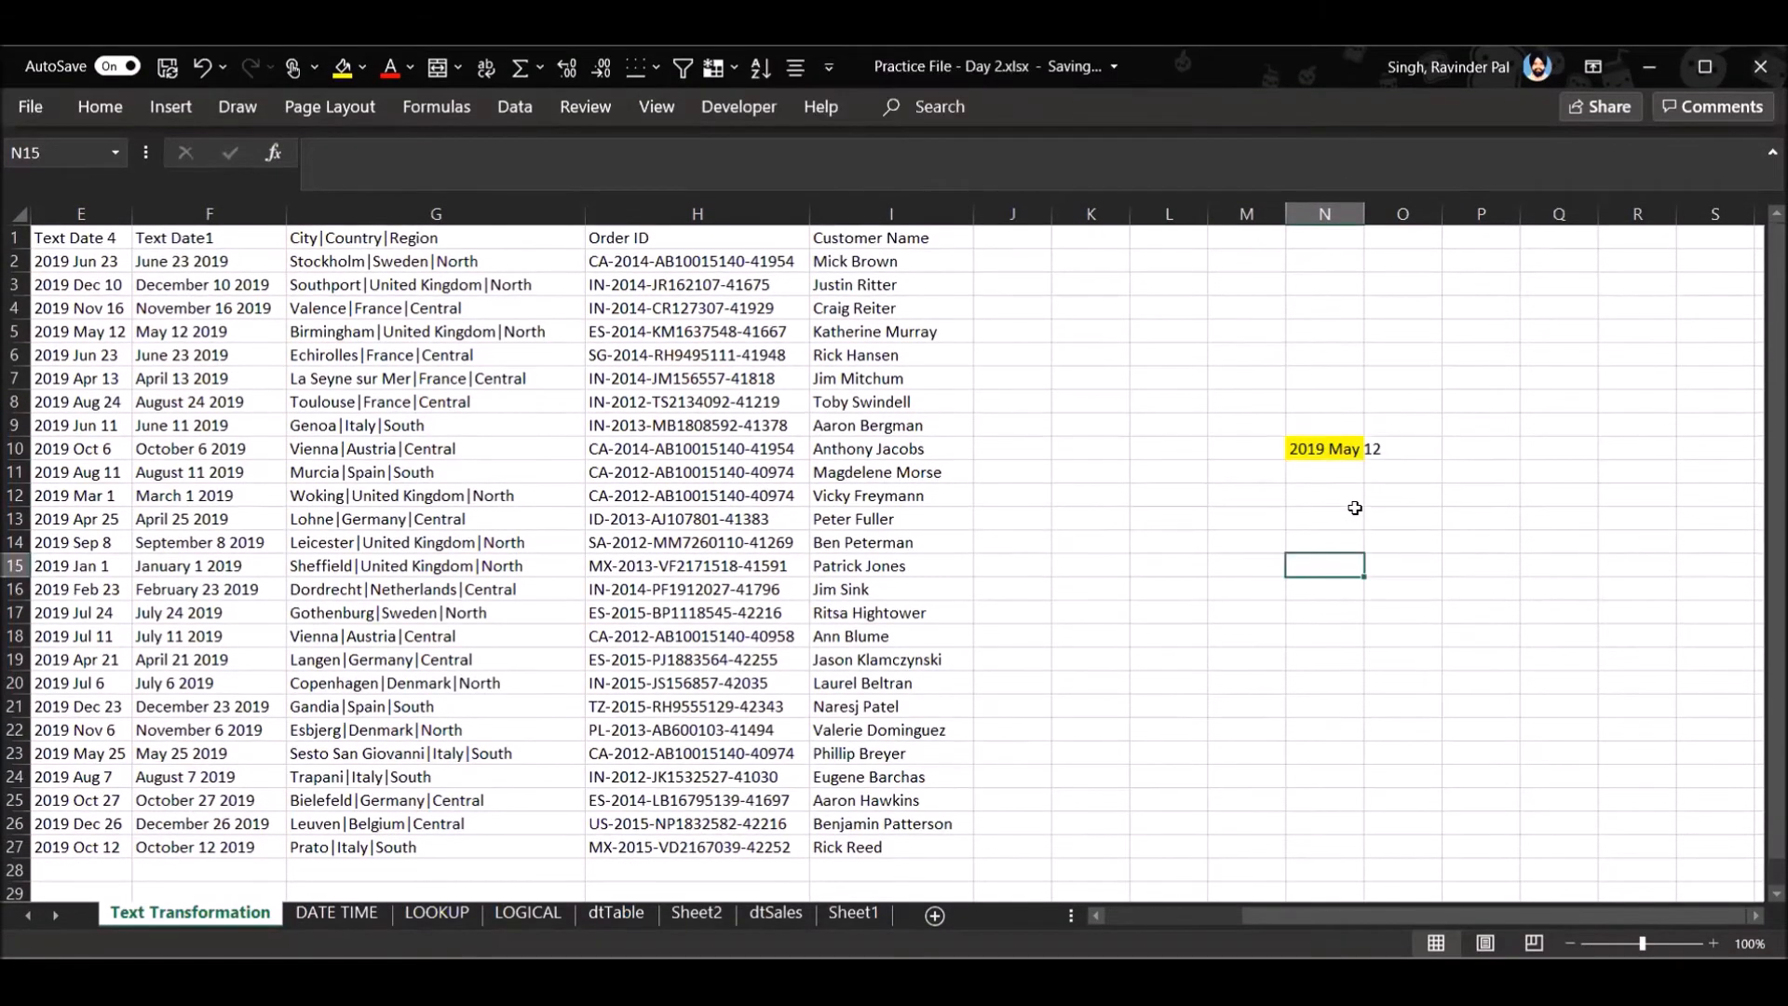
key("alt+d")
key("l")
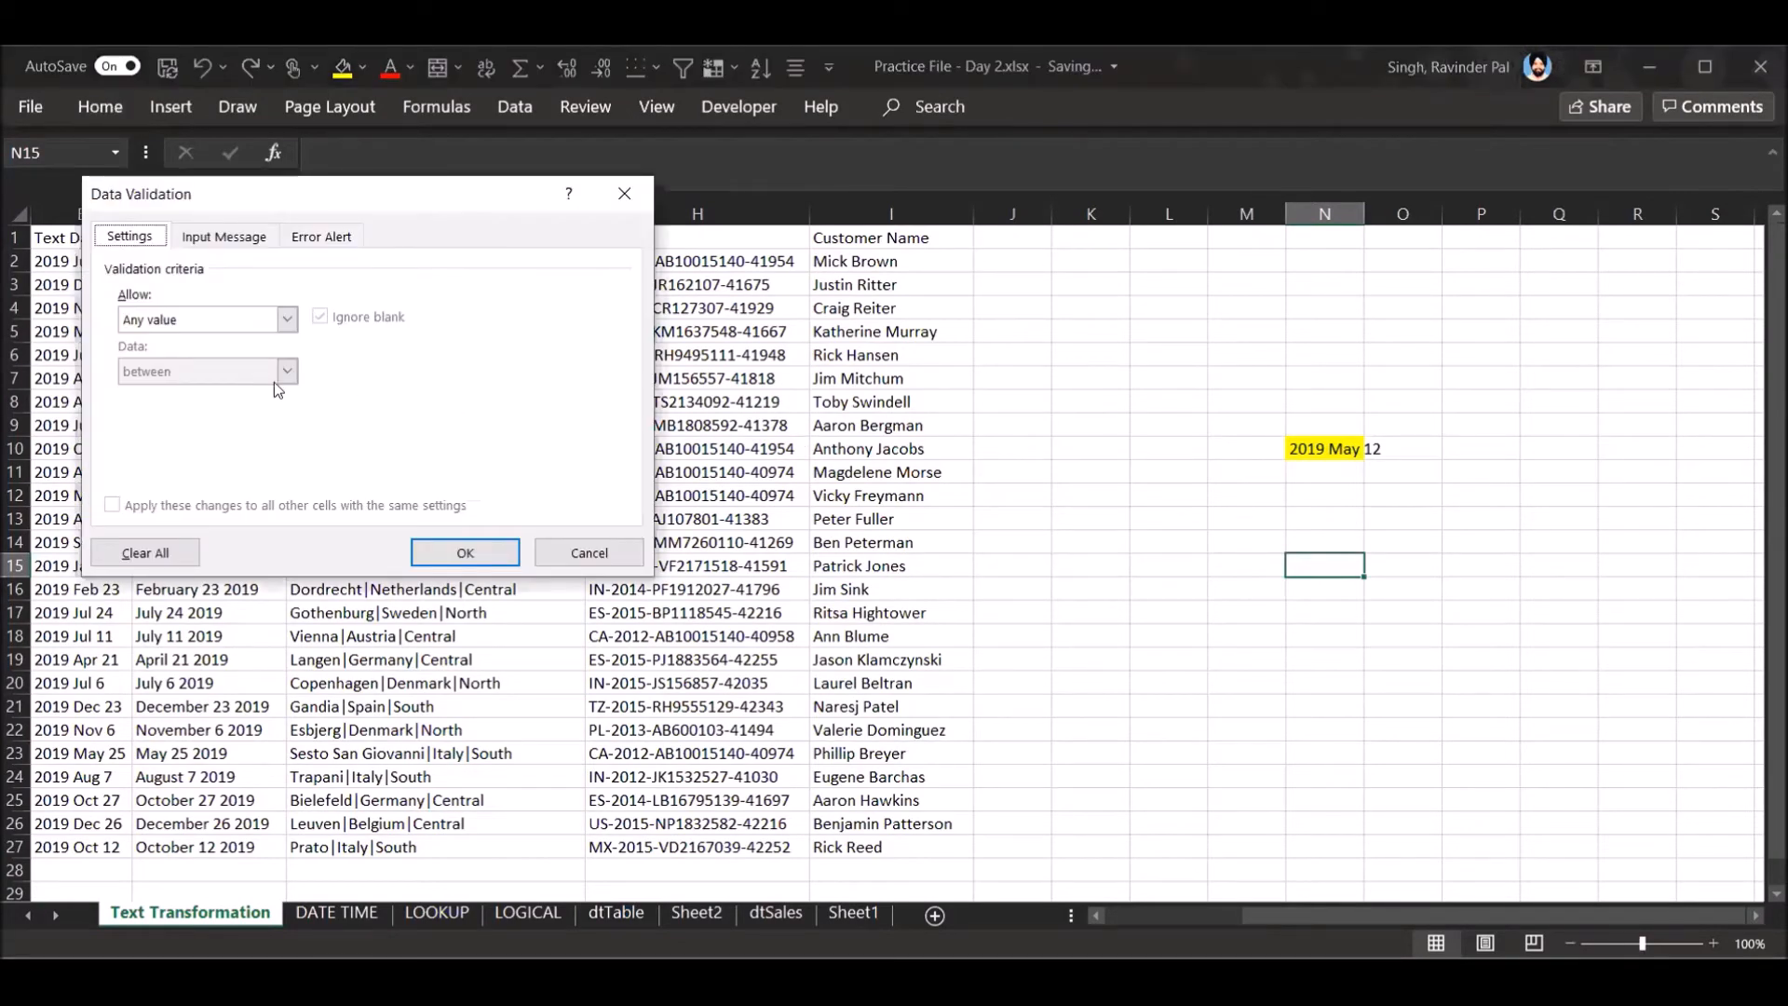
left_click(286, 320)
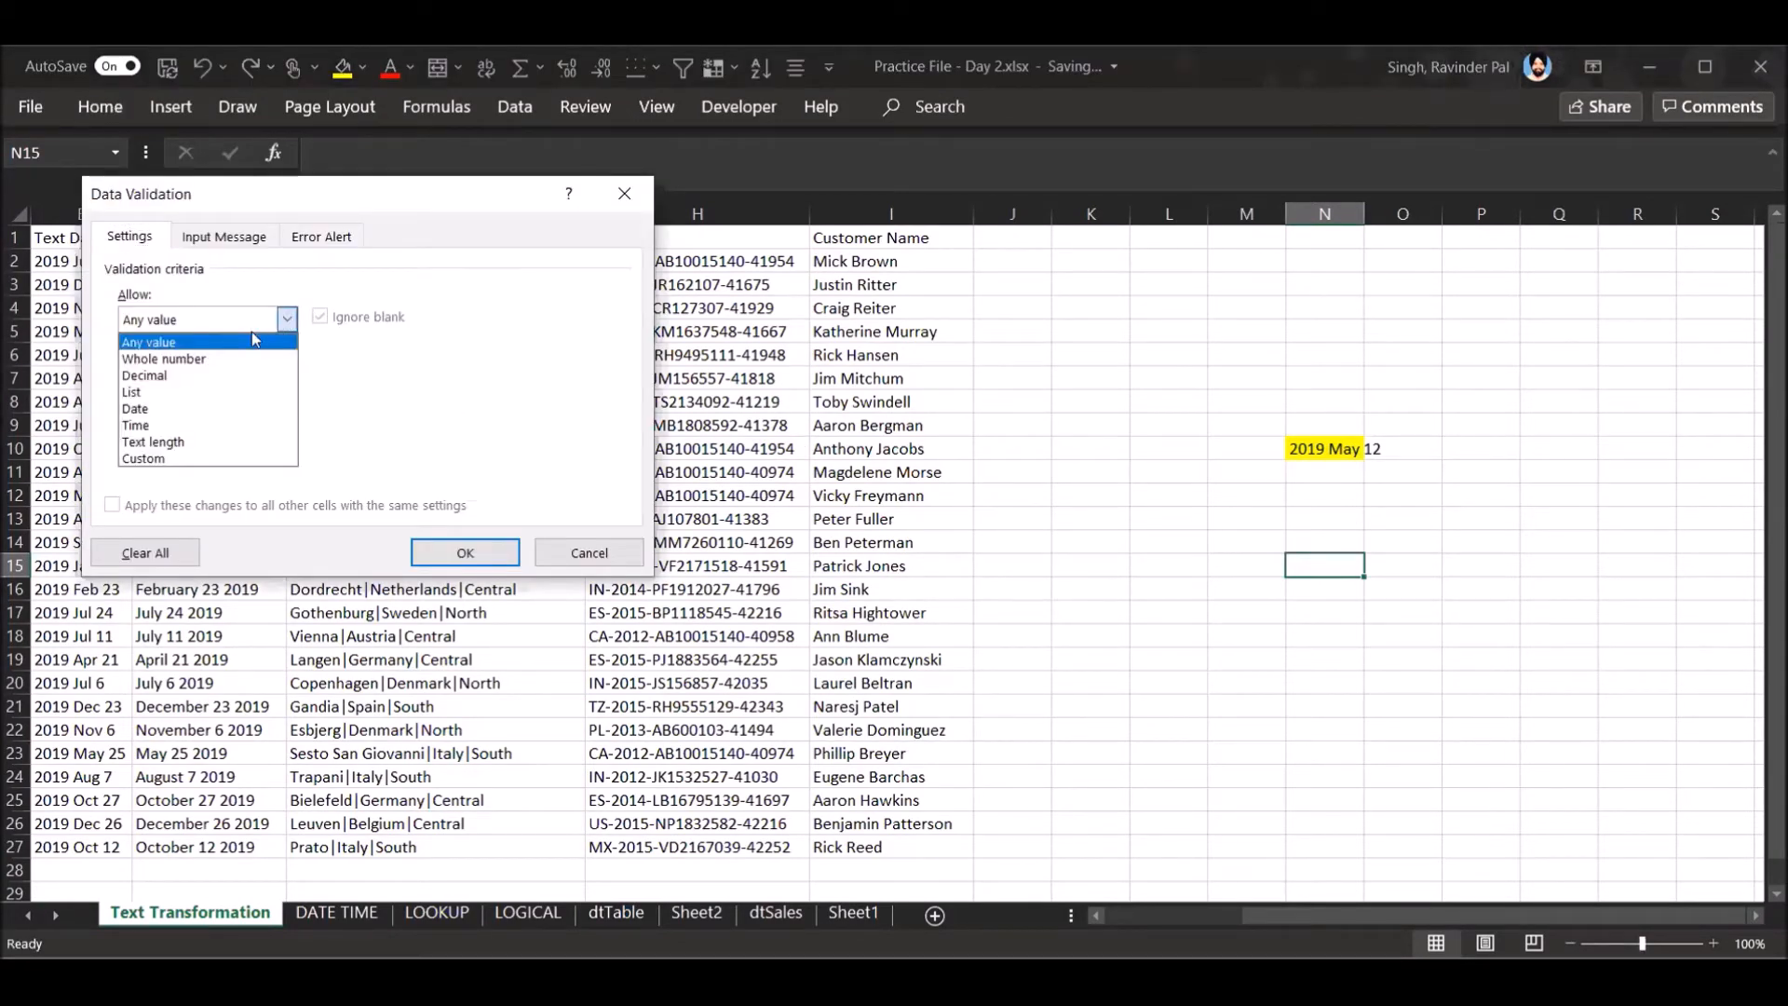
left_click(172, 392)
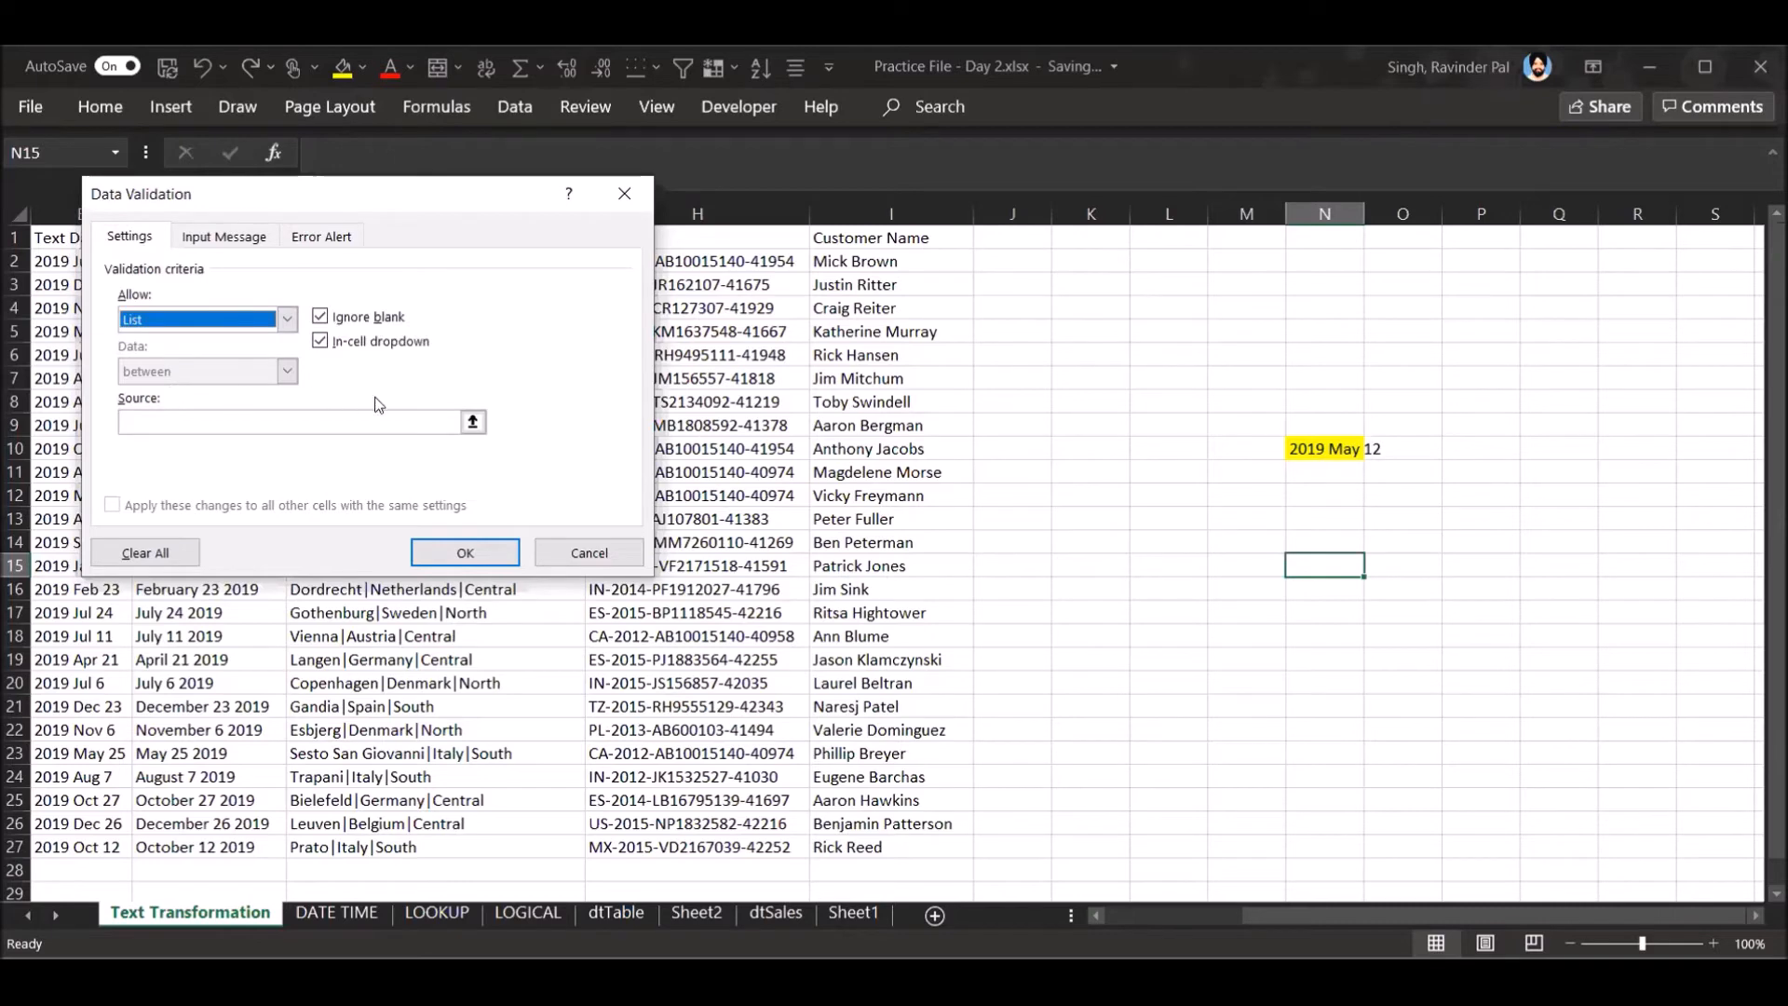
- Use the text dates in F4:F16 as the list source for N15 and apply the rule
left_click(474, 425)
left_click(182, 311)
left_click_drag(181, 311, 191, 590)
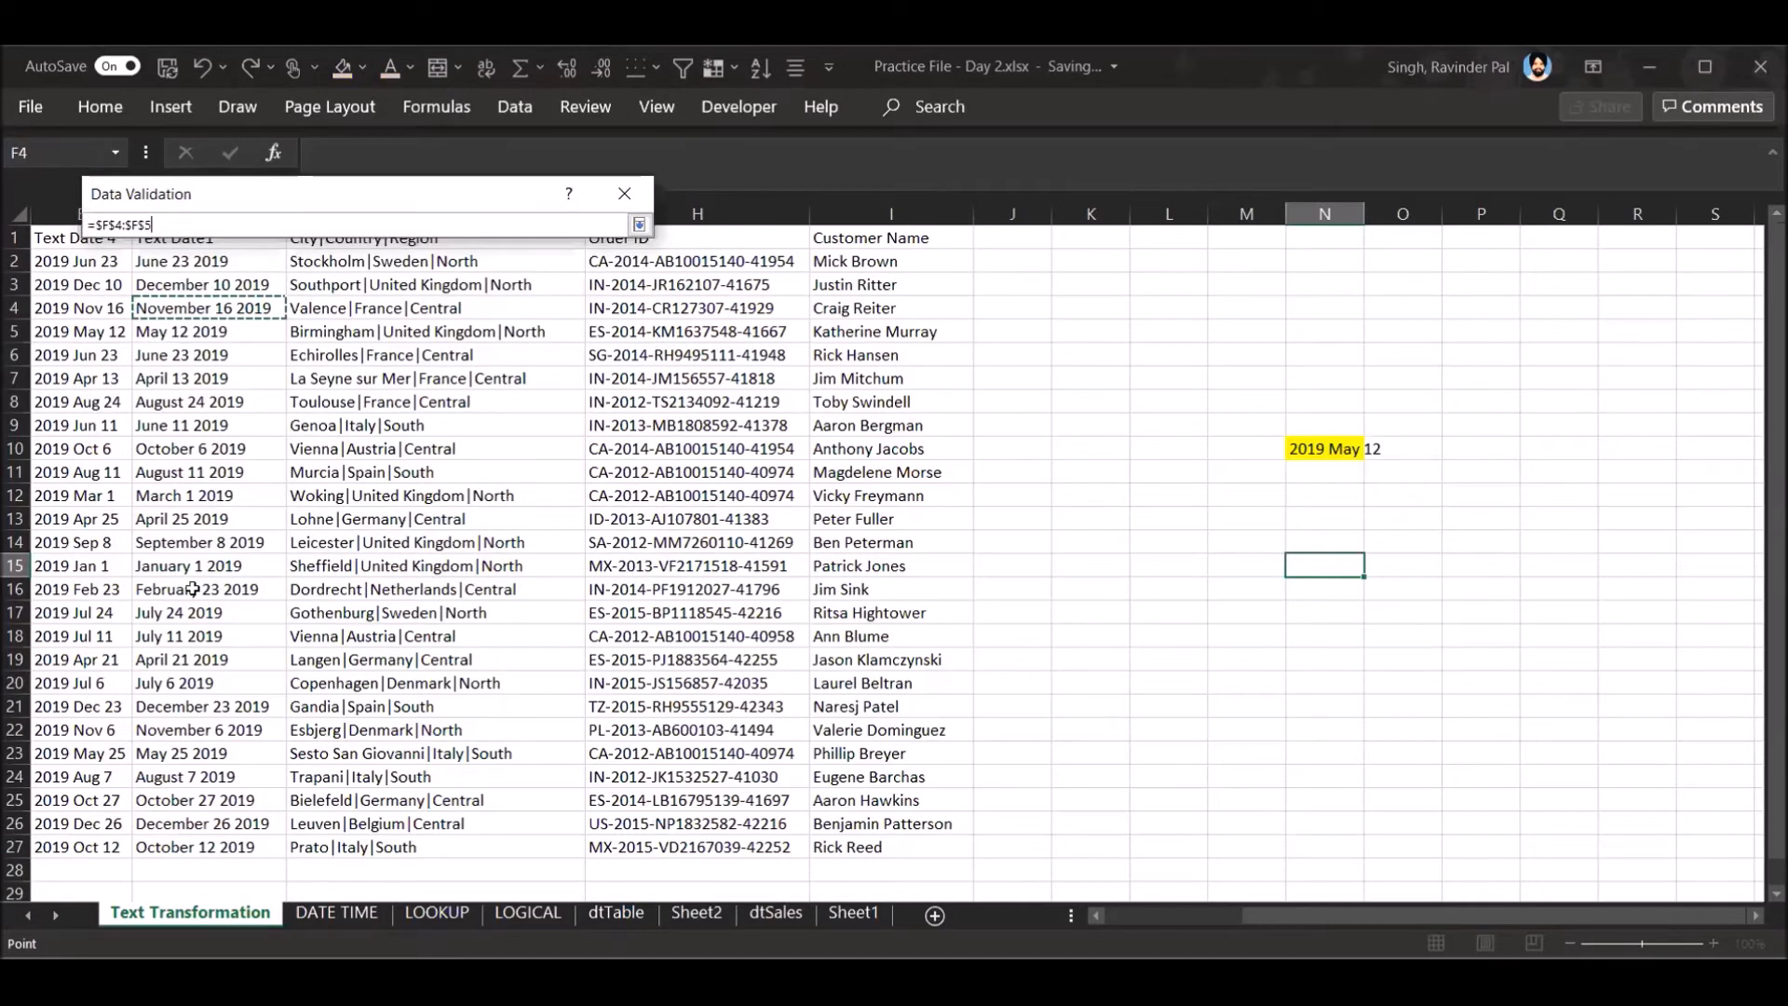
key("Return")
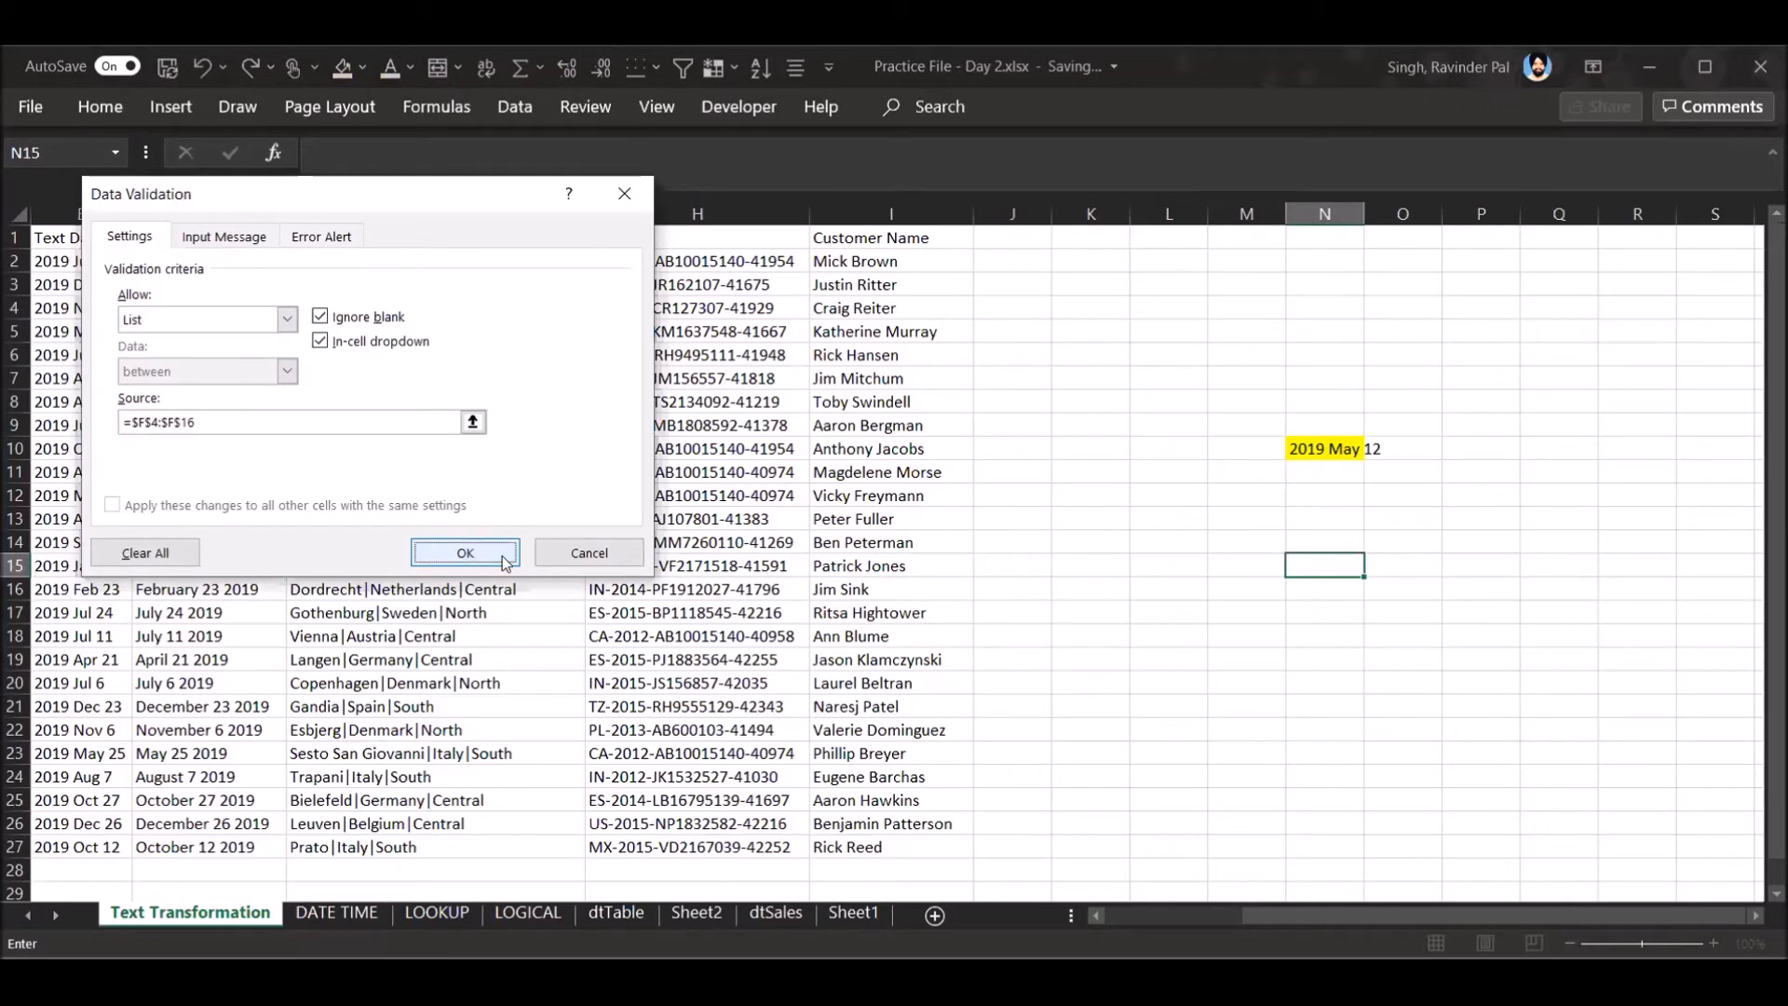
left_click(495, 555)
- Check the dropdown list of the yellow cell N10 without changing its value
left_click(1355, 445)
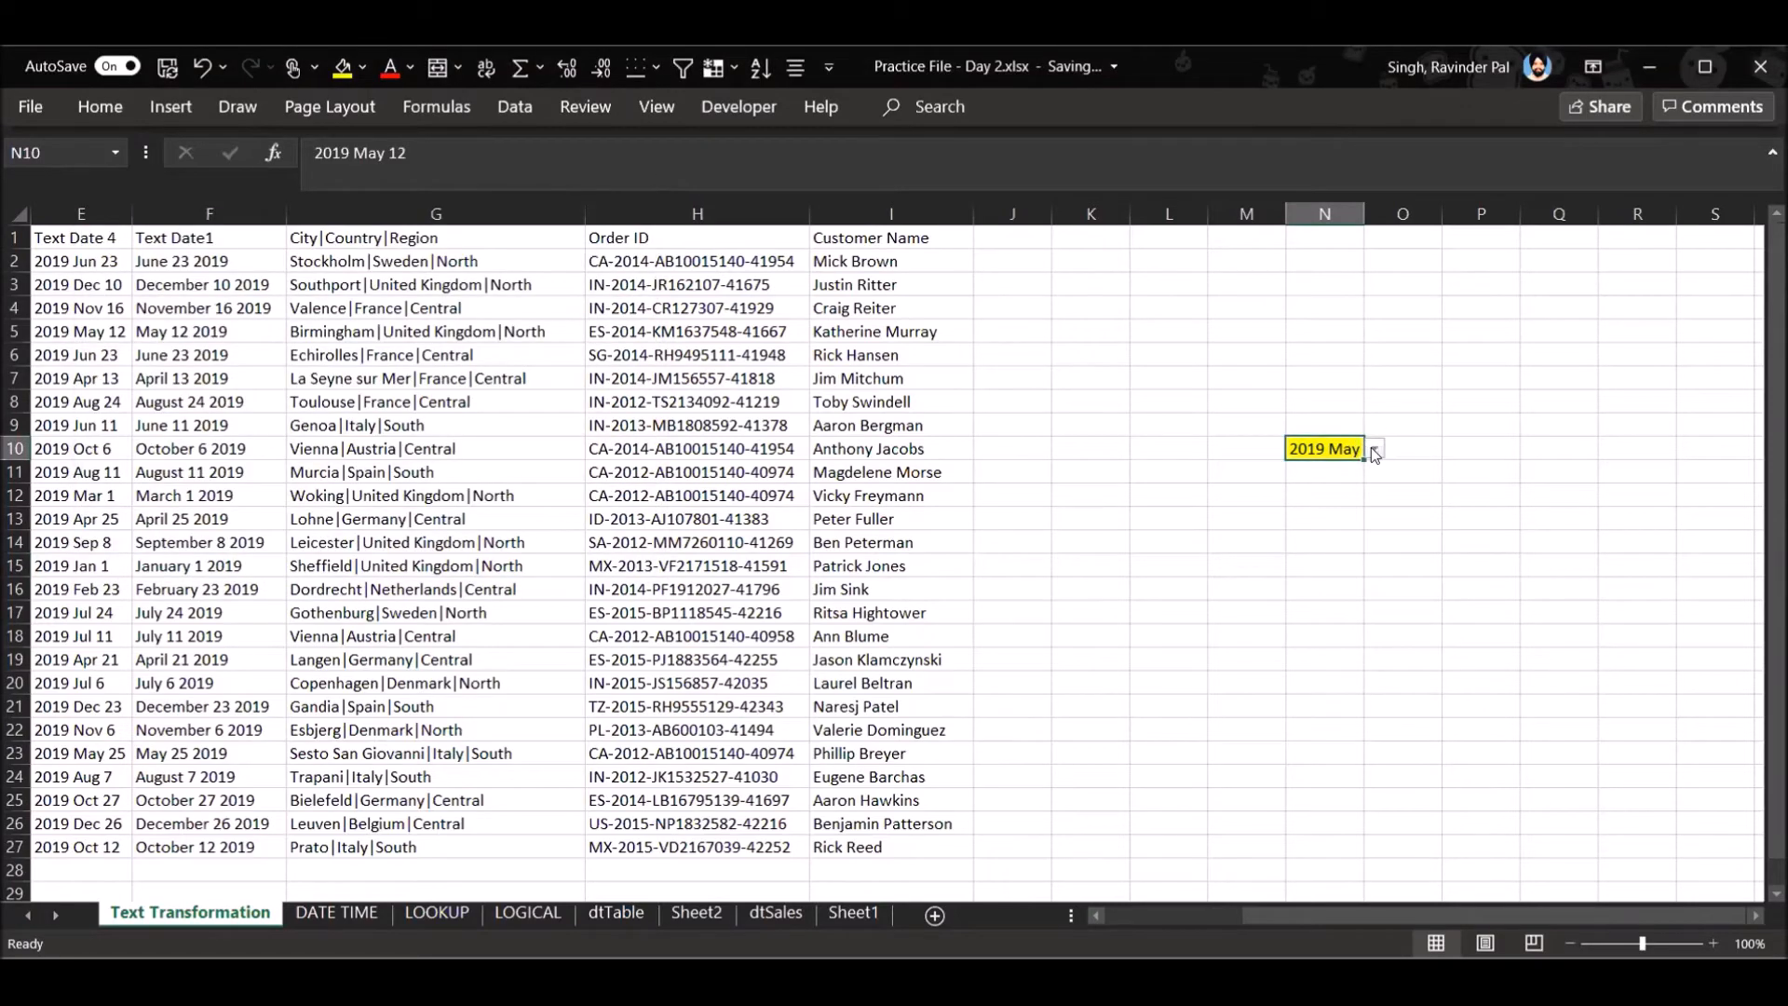
left_click(1372, 449)
left_click(1476, 530)
left_click(1324, 582)
left_click(1332, 542)
left_click(1334, 516)
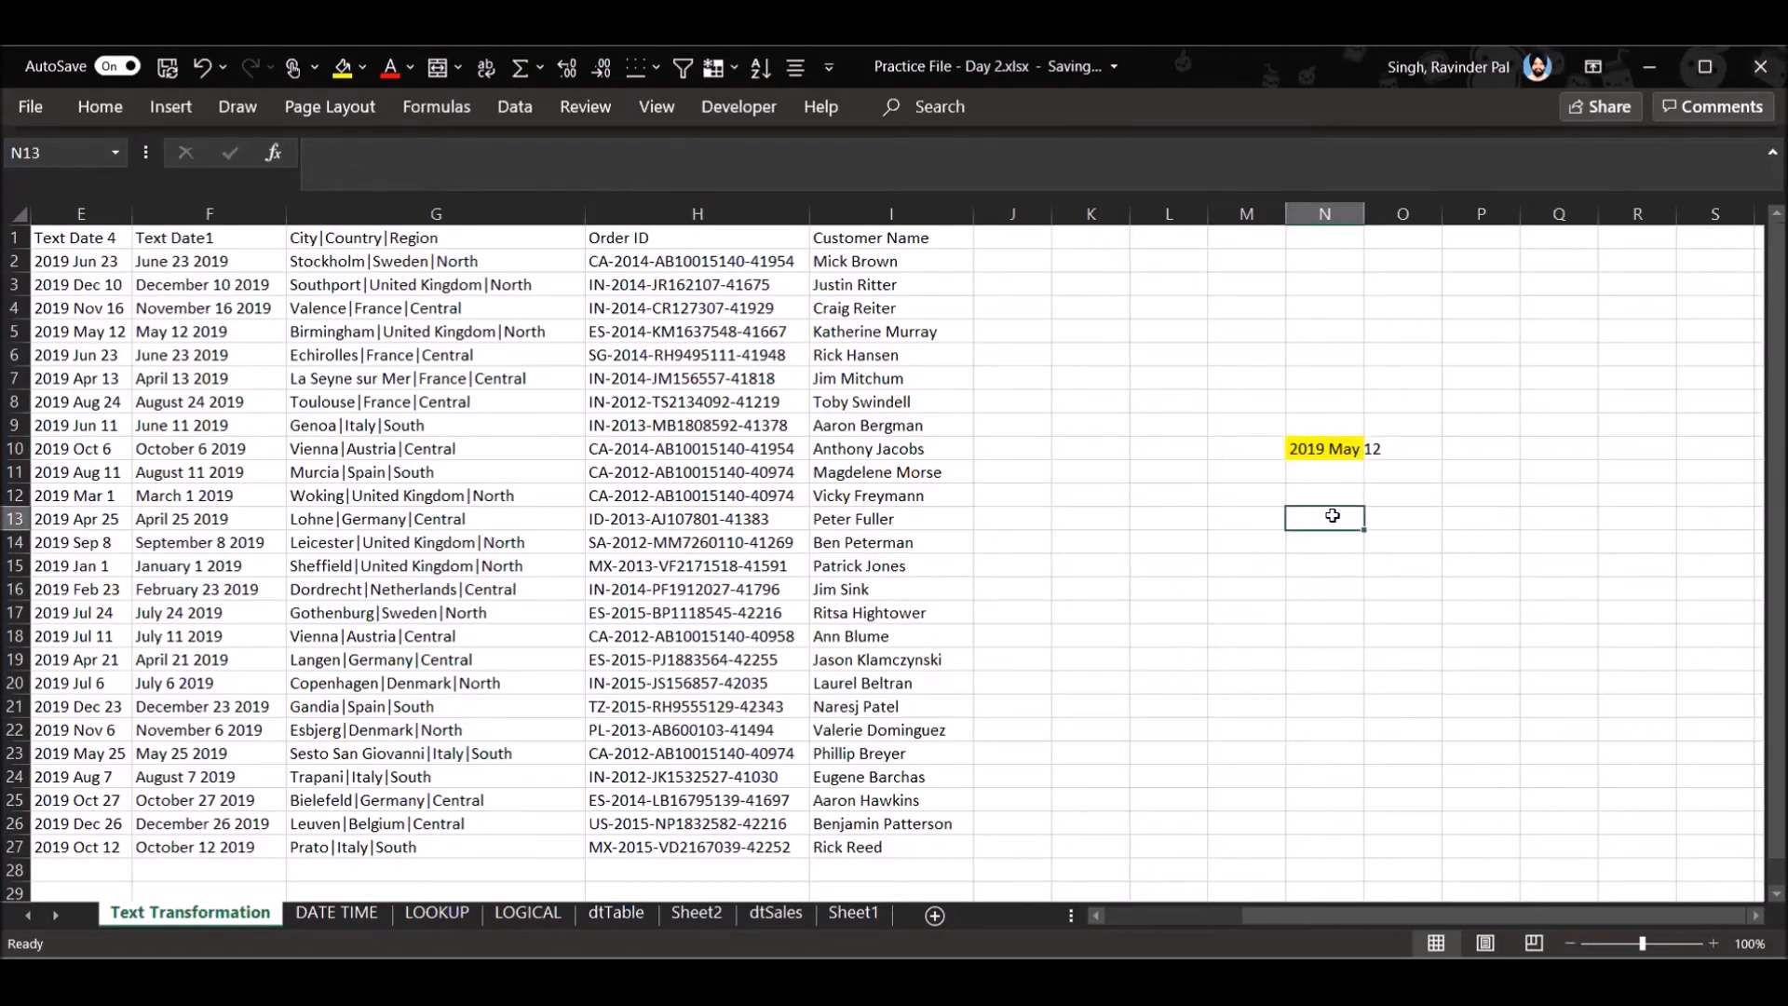
- Choose May 12 2019 from the dropdown list in N15
left_click(1350, 564)
left_click(1375, 568)
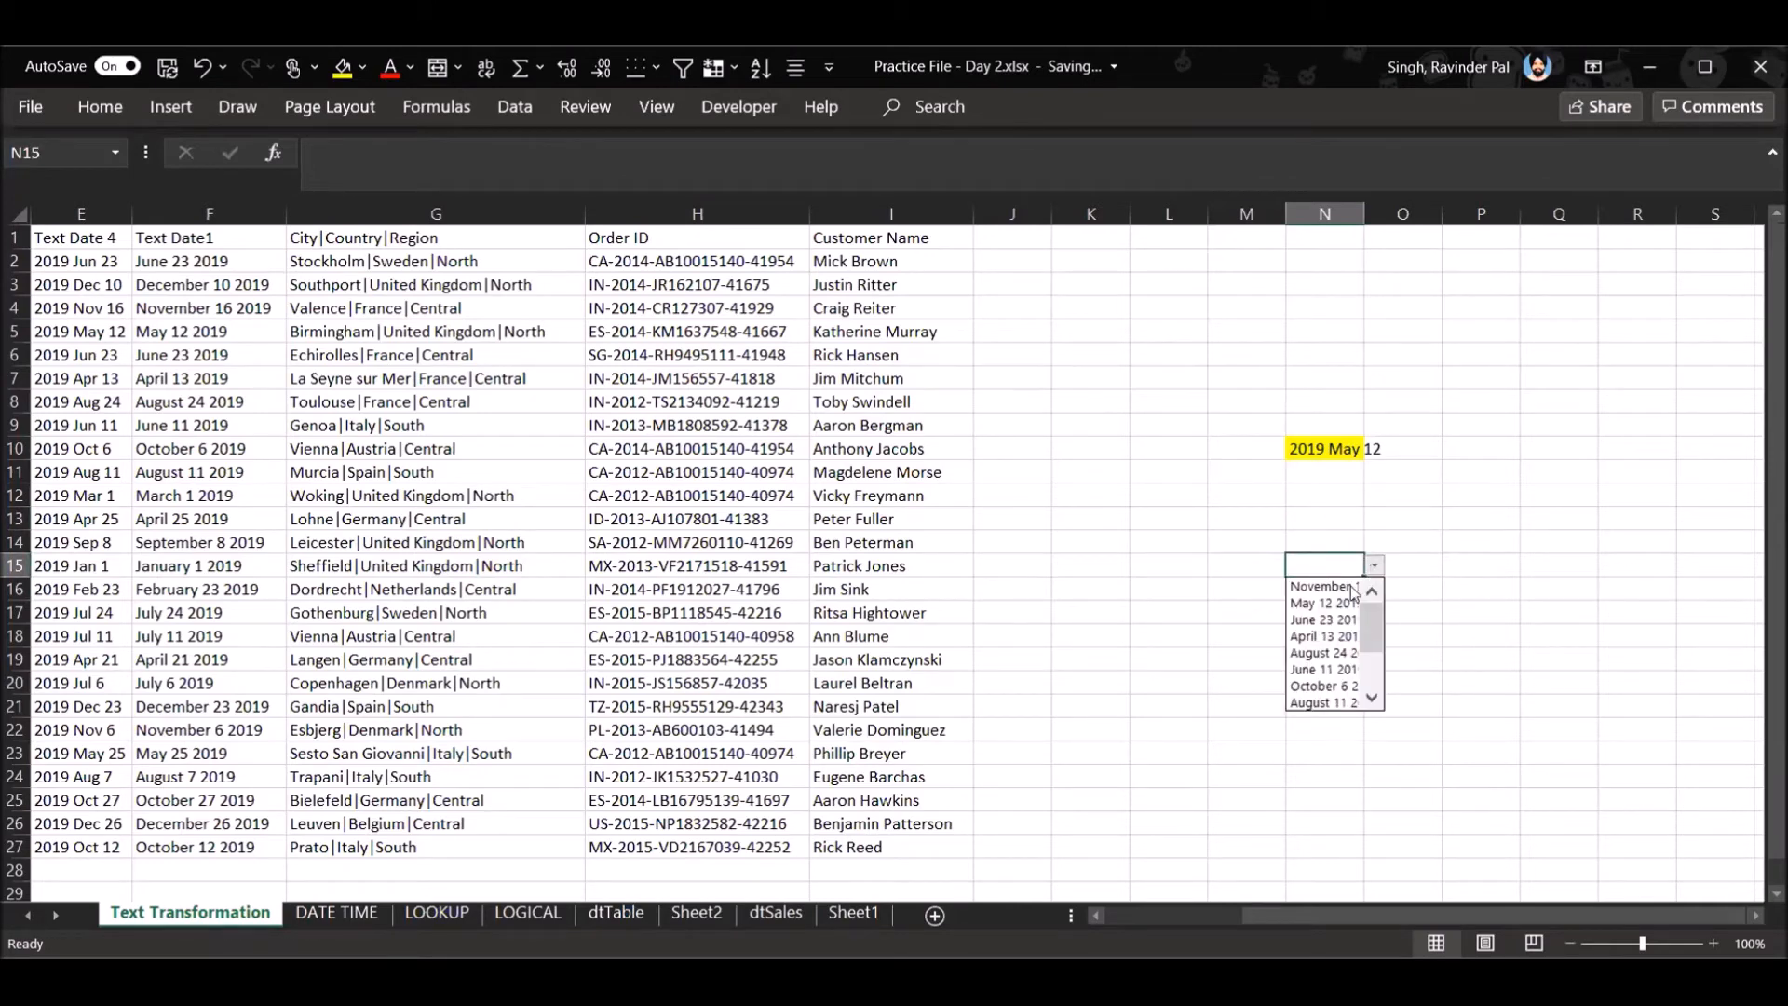
left_click(1322, 604)
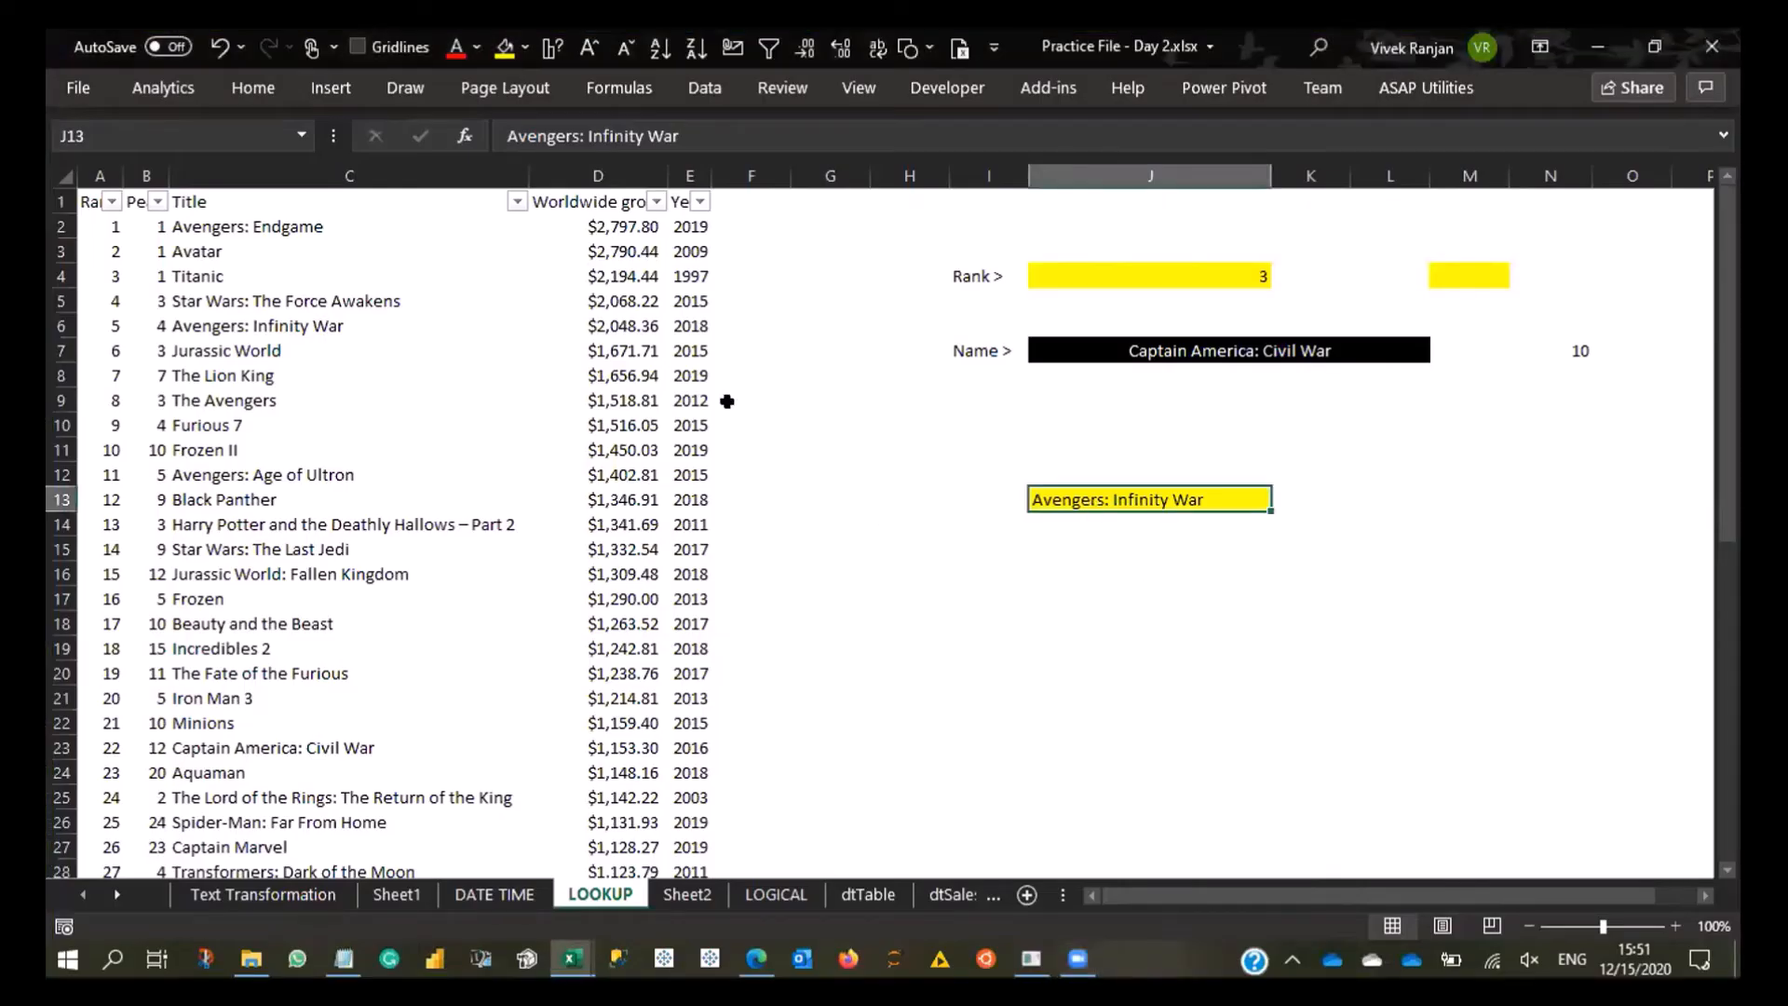
- Examine the dropdown entries of J13 on the LOOKUP sheet and of I4 on Sheet1
left_click(1230, 497)
left_click(1283, 500)
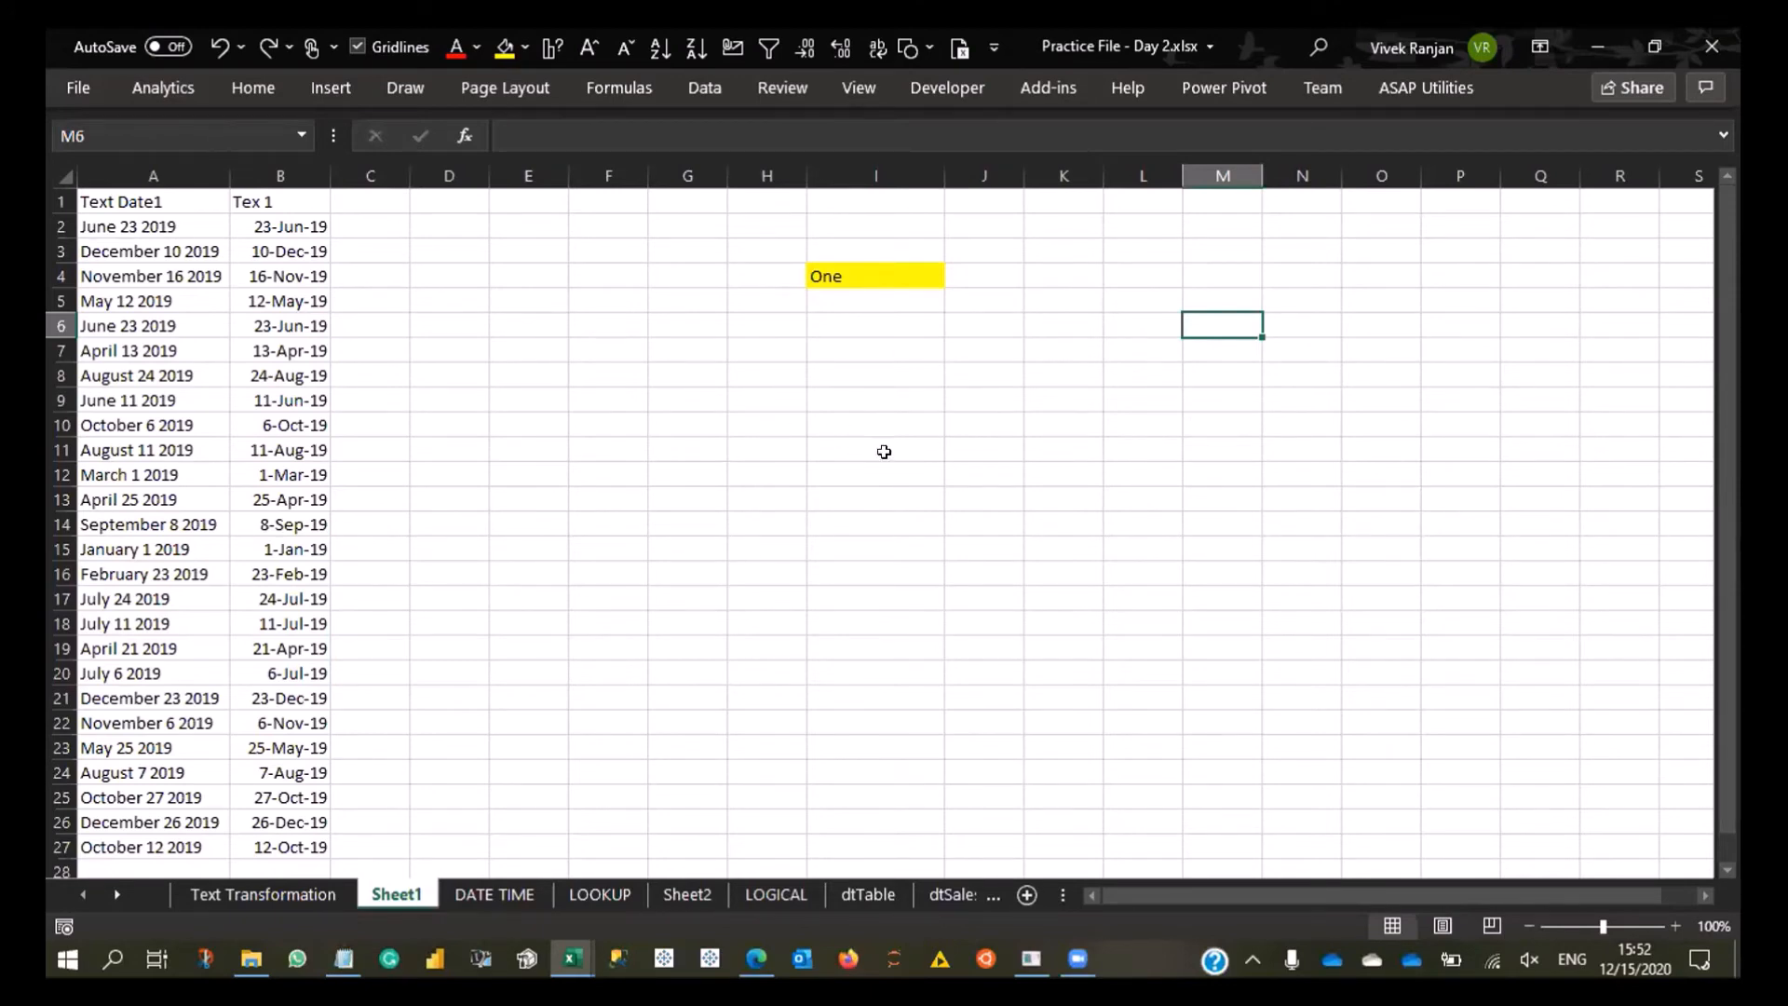
left_click(852, 264)
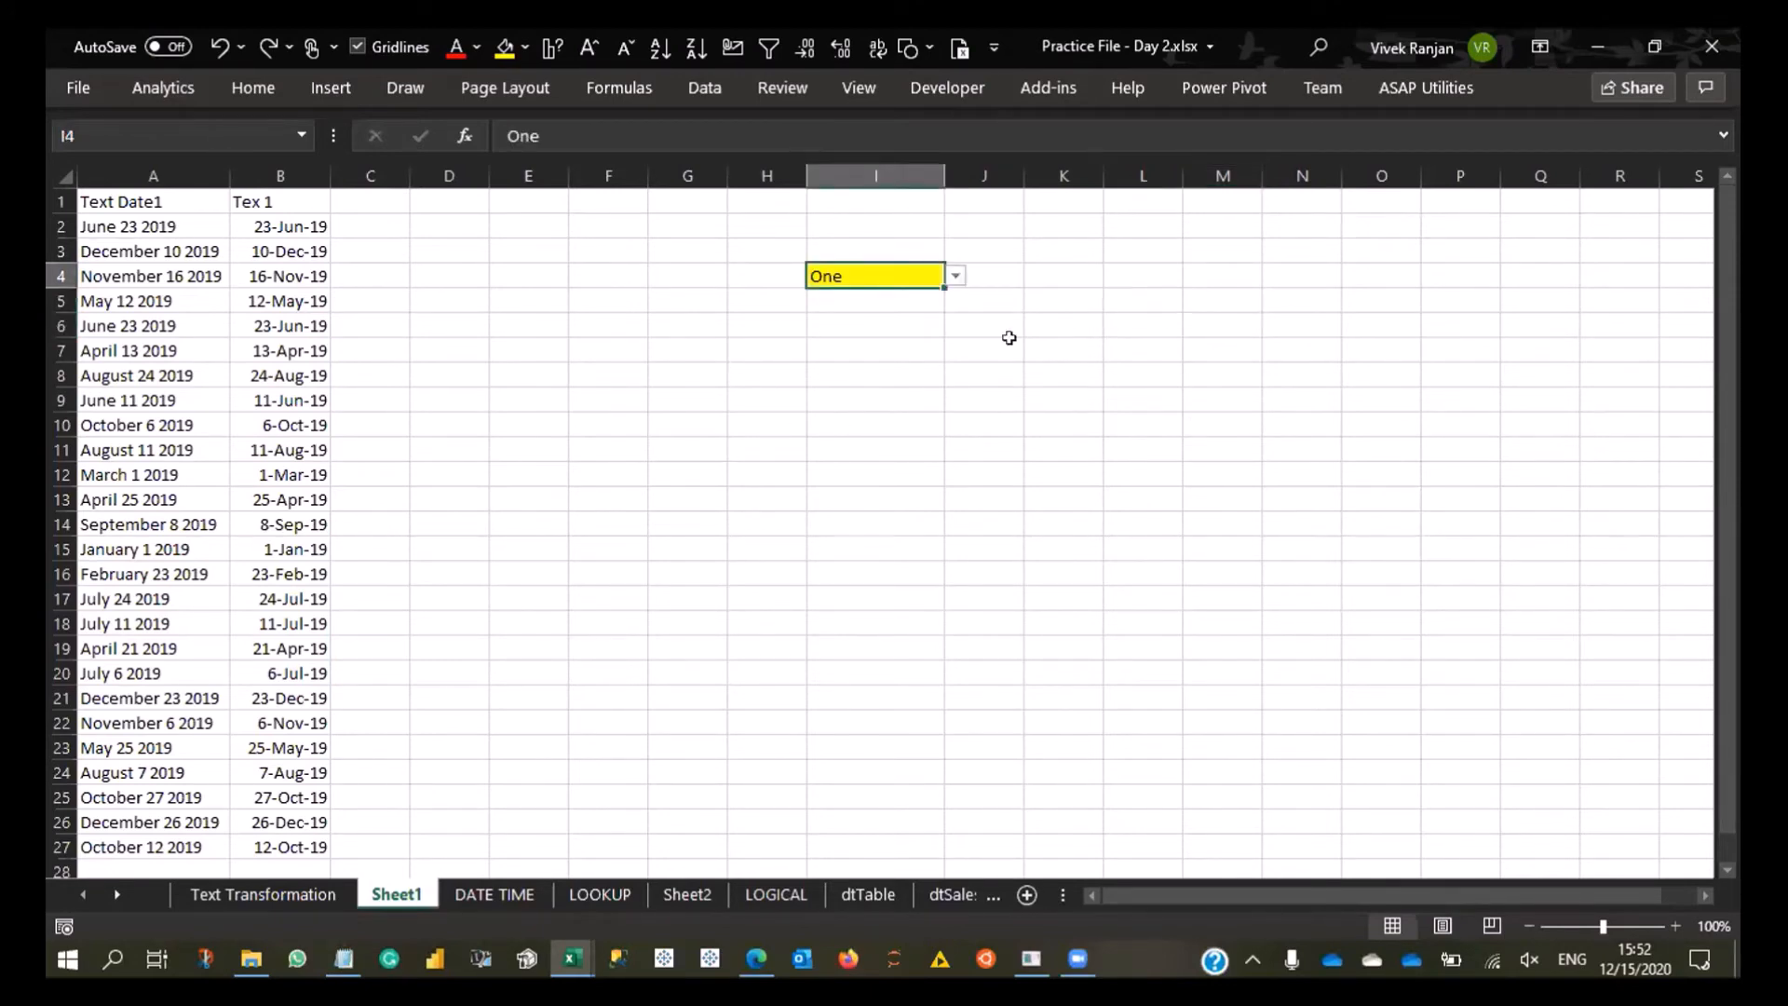
left_click(954, 274)
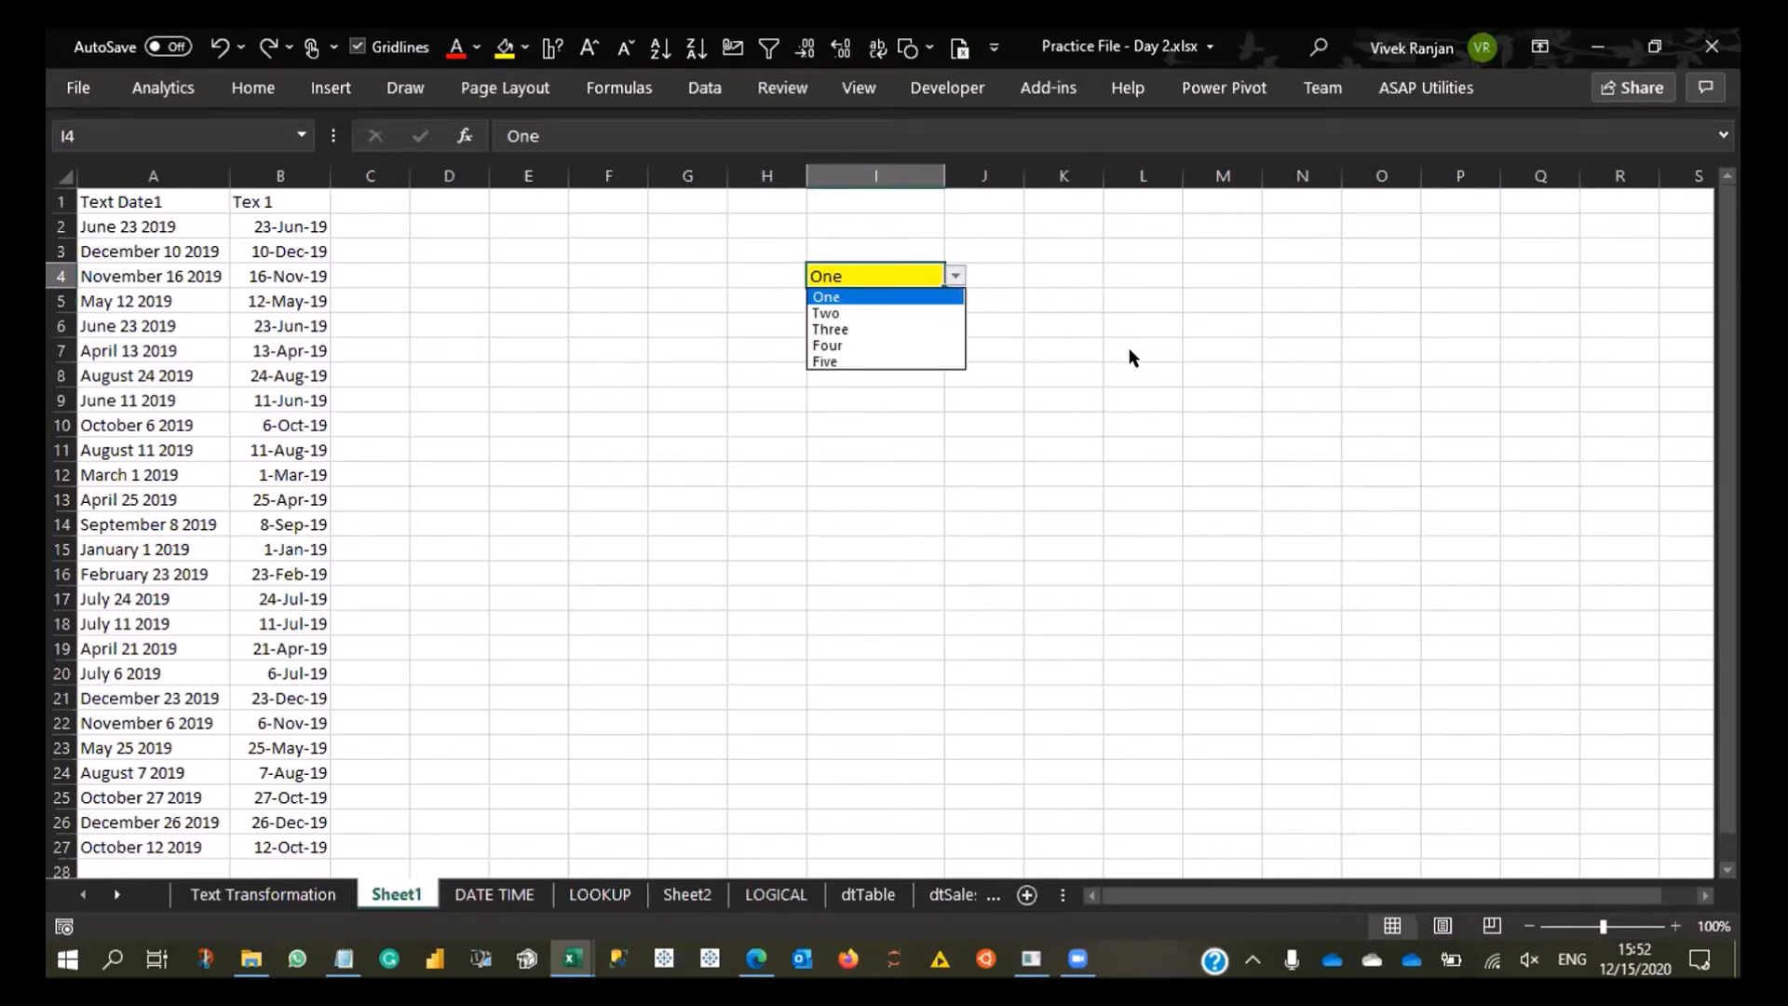
left_click(1179, 393)
left_click(1180, 396)
- Enter the list items One, Two, Three, Four and Five in cells N9:N13 of Sheet1
left_click(1293, 409)
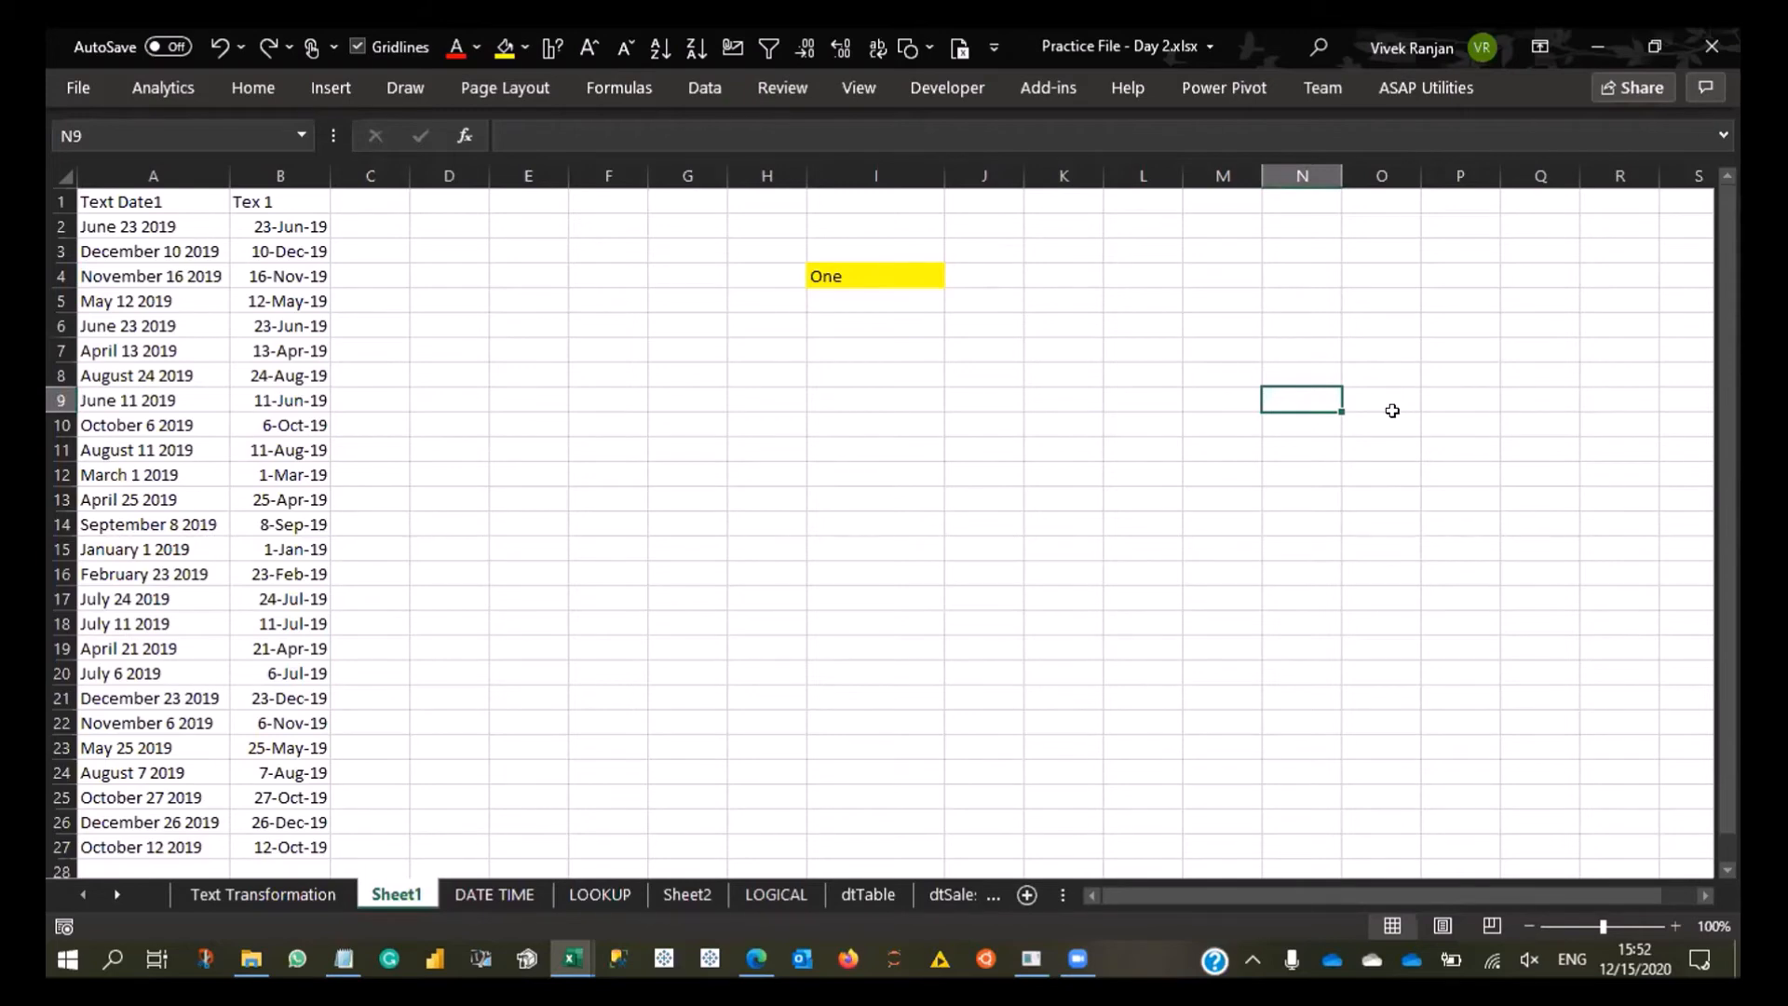
type("One")
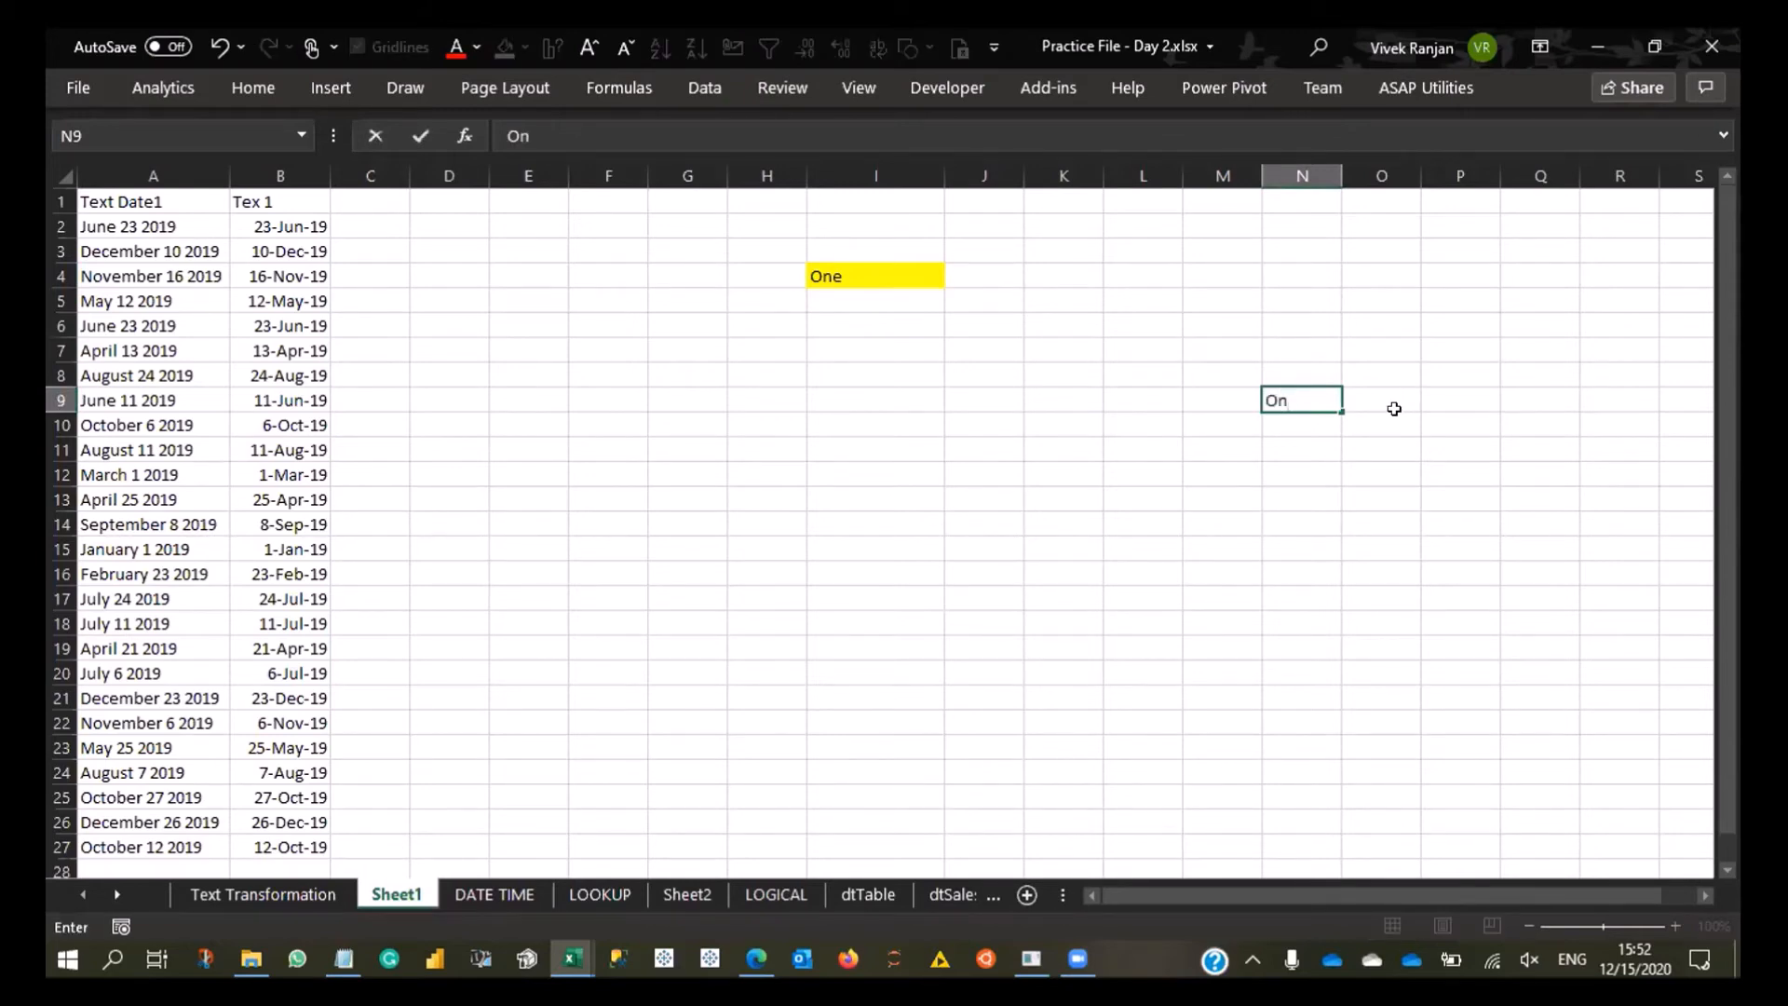
key("Return")
type("Two")
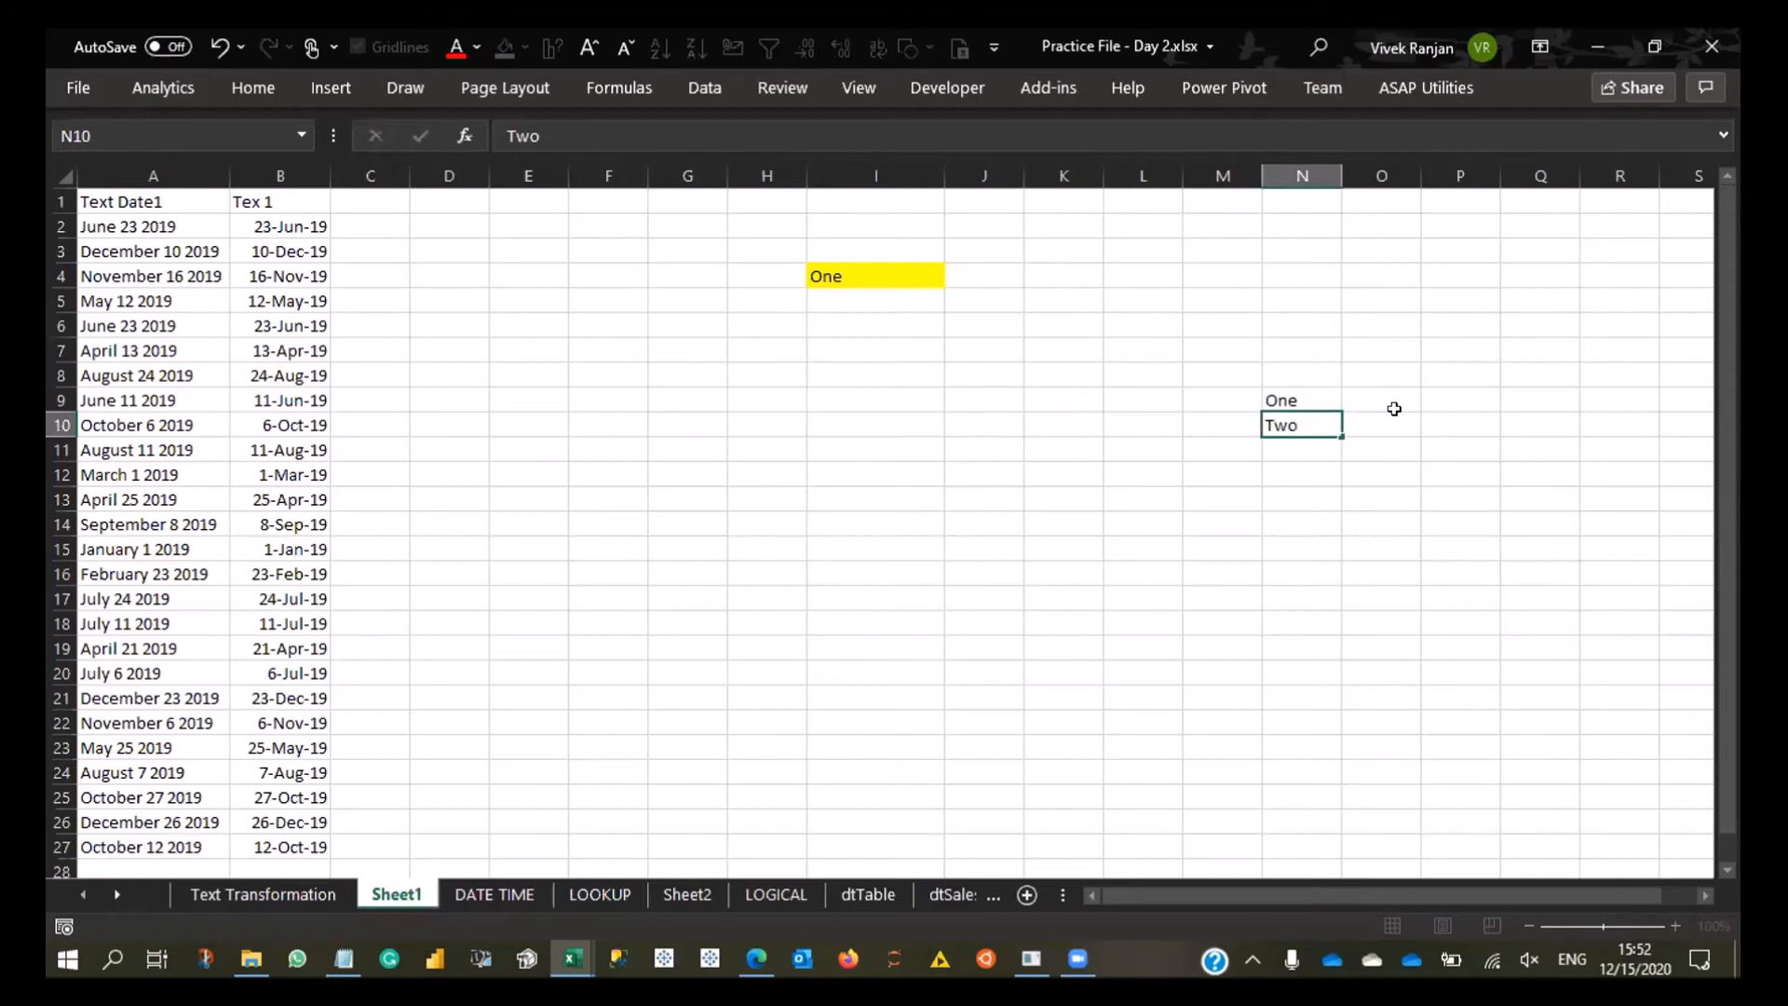
key("Return")
type("Three")
key("Return")
type("Four")
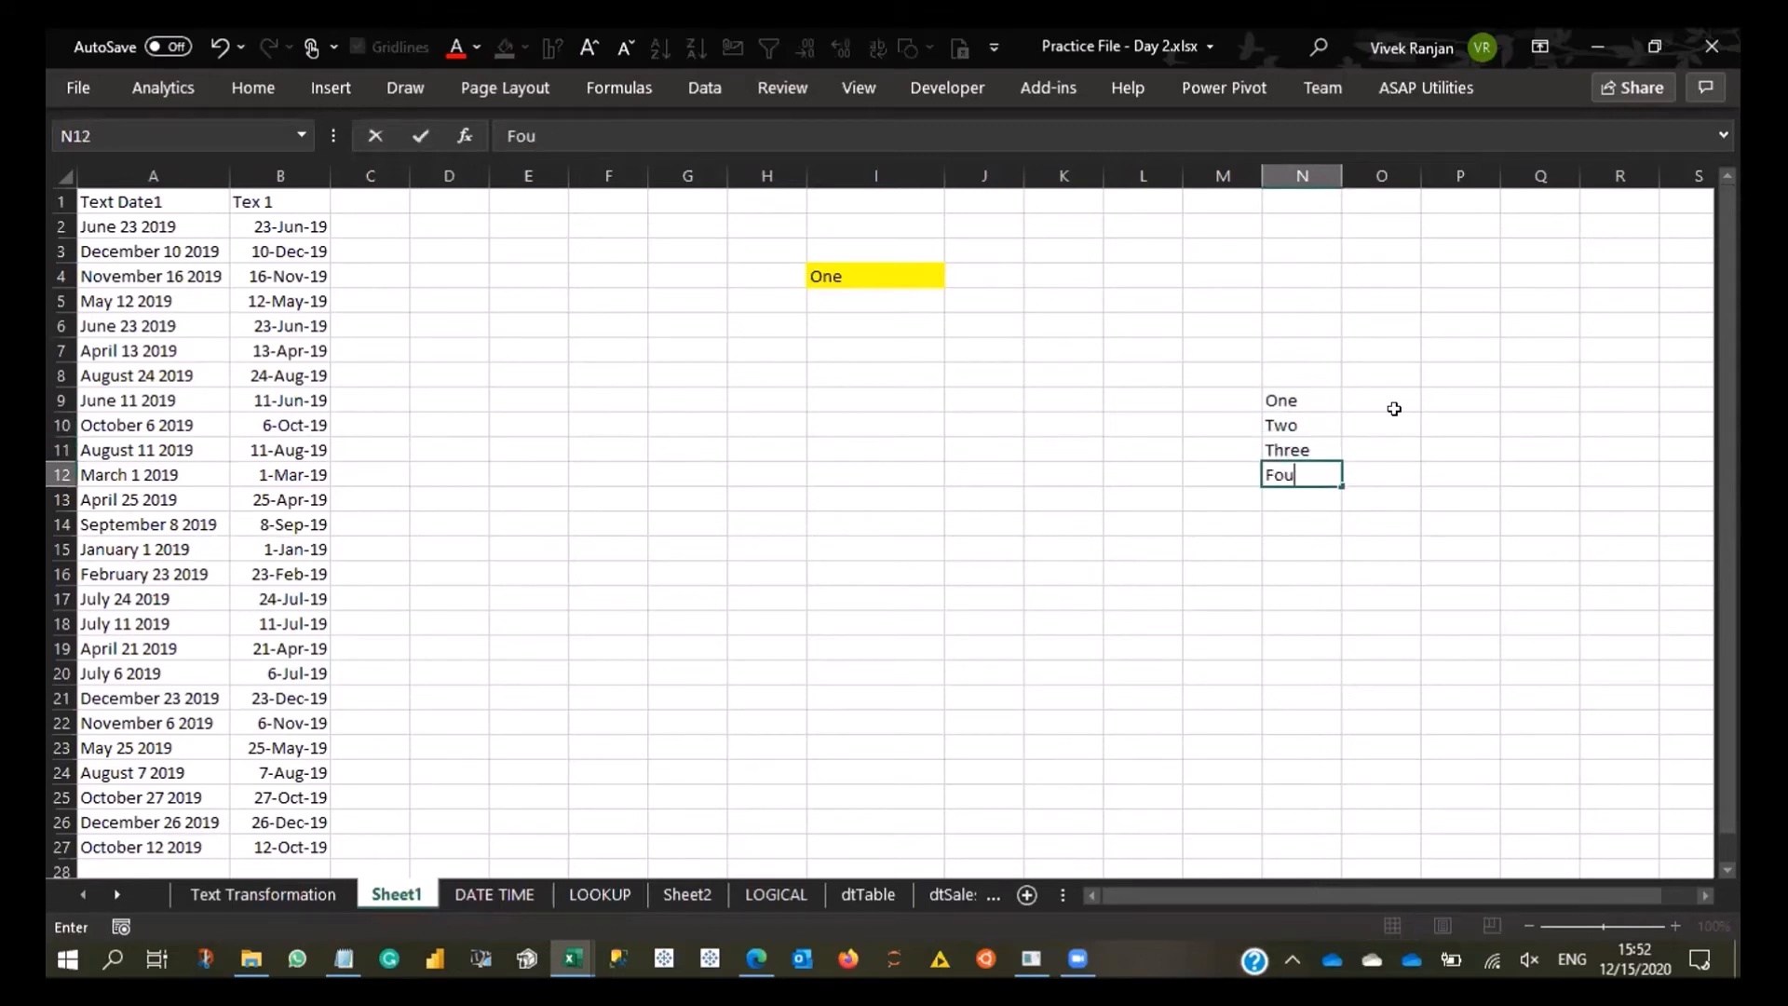
key("Return")
type("Five")
key("Return")
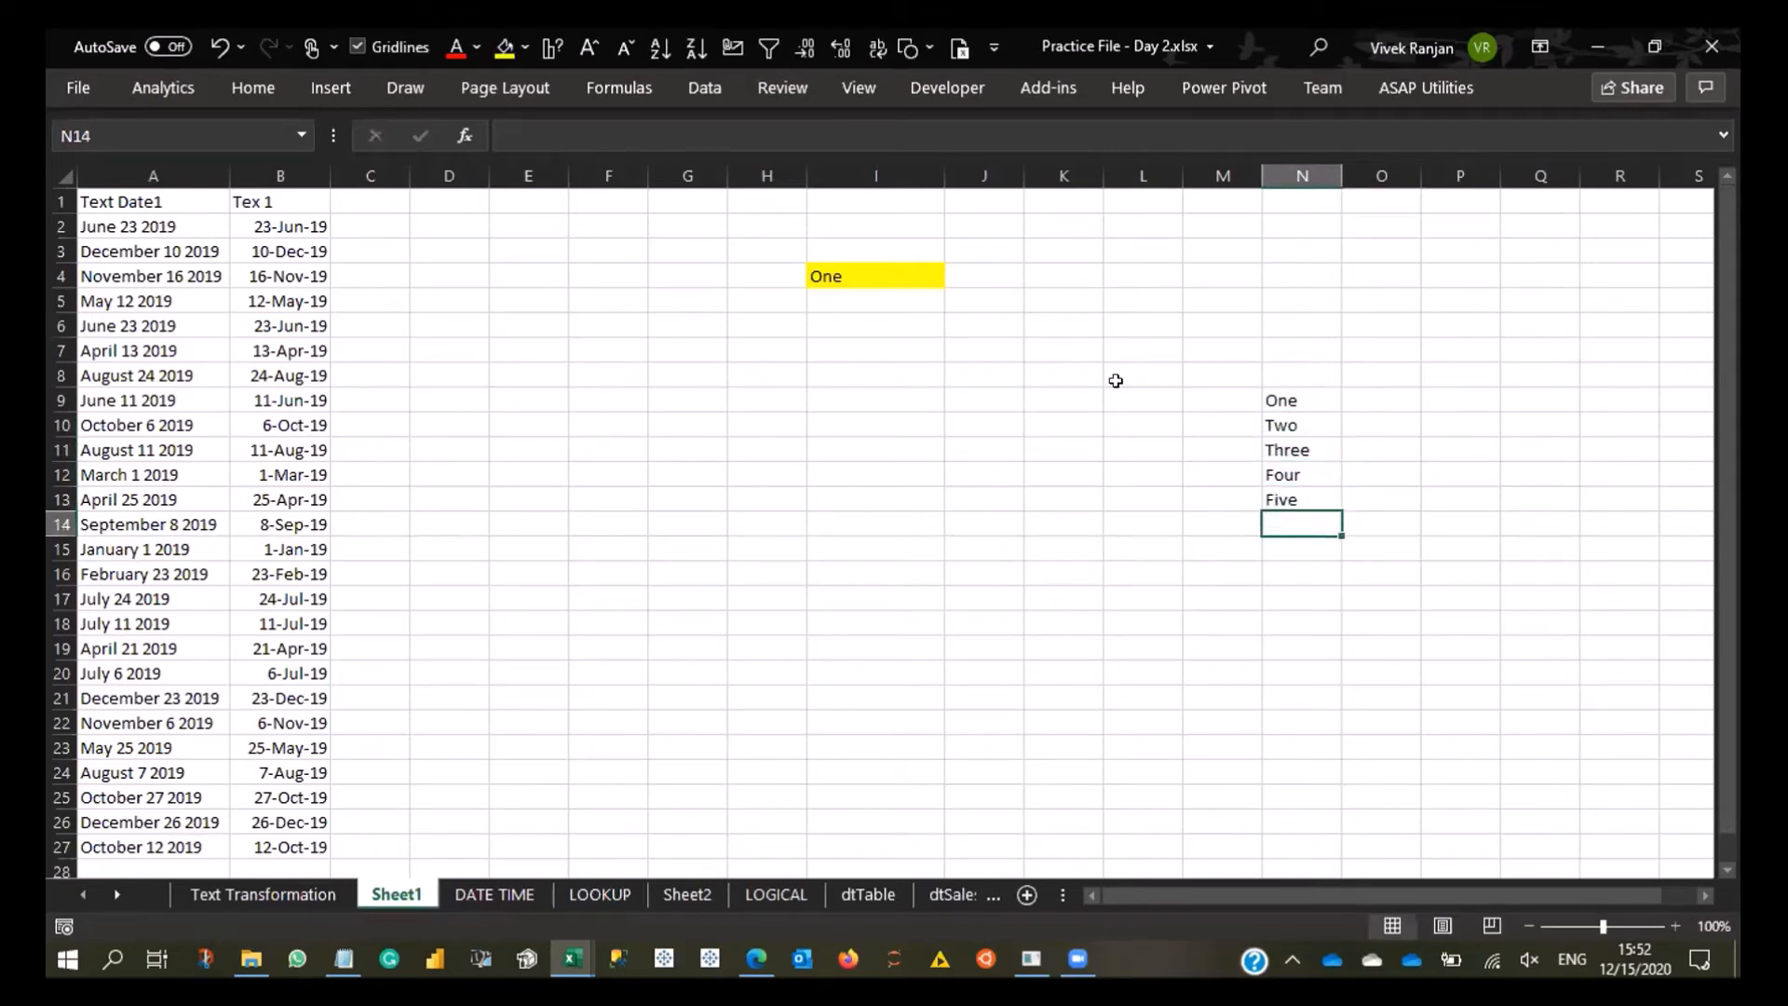
- Replace the typed list source in I4's data validation with the range N9:N13
left_click(853, 266)
key("alt+a")
key("v")
key("v")
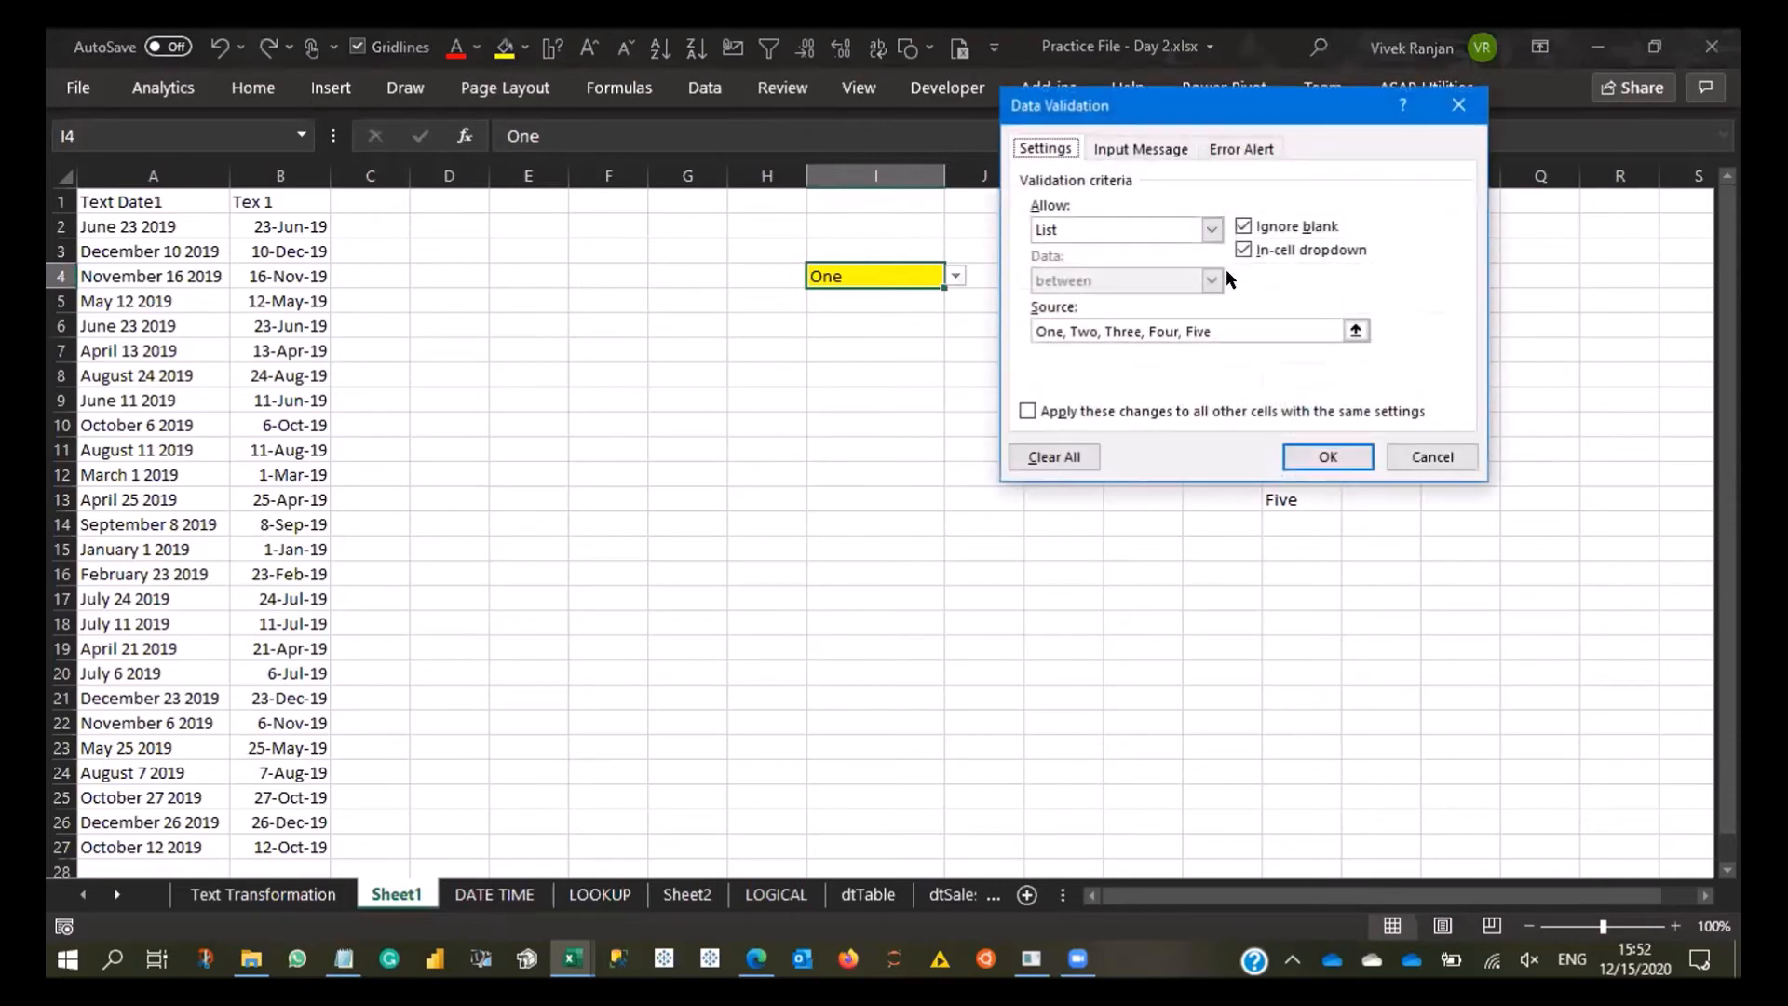
left_click(1355, 330)
left_click_drag(1286, 398, 1283, 496)
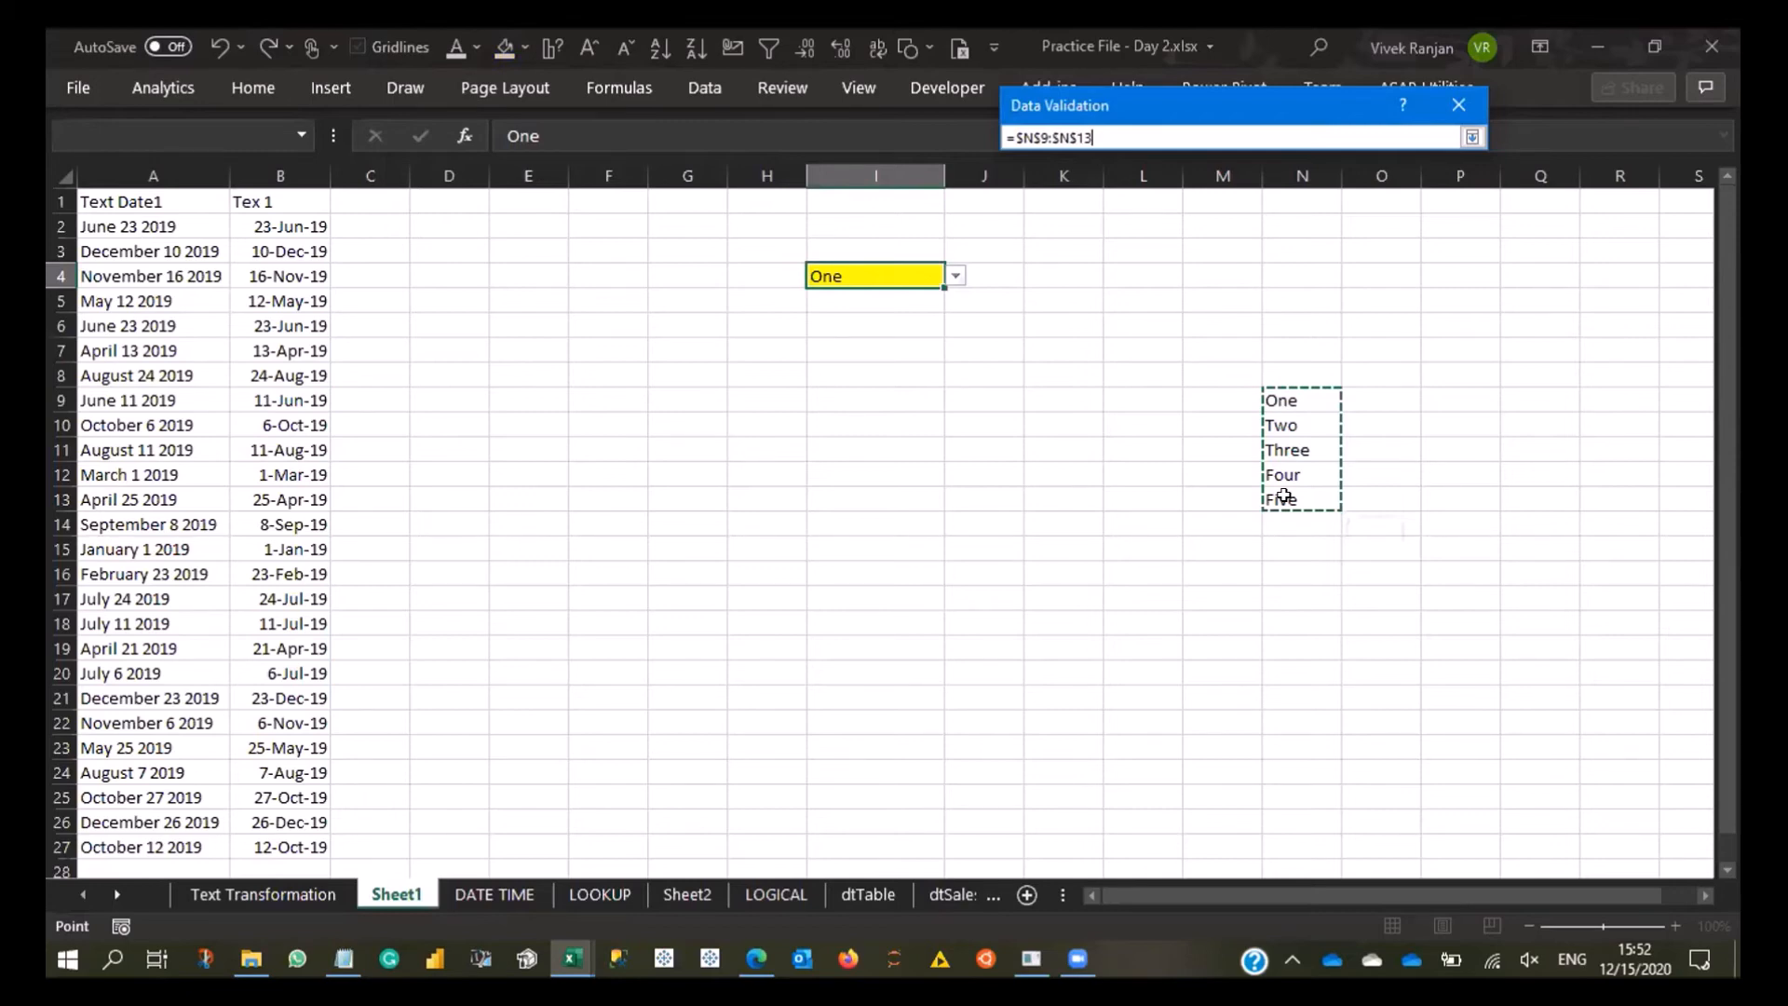
left_click_drag(1283, 496, 1283, 496)
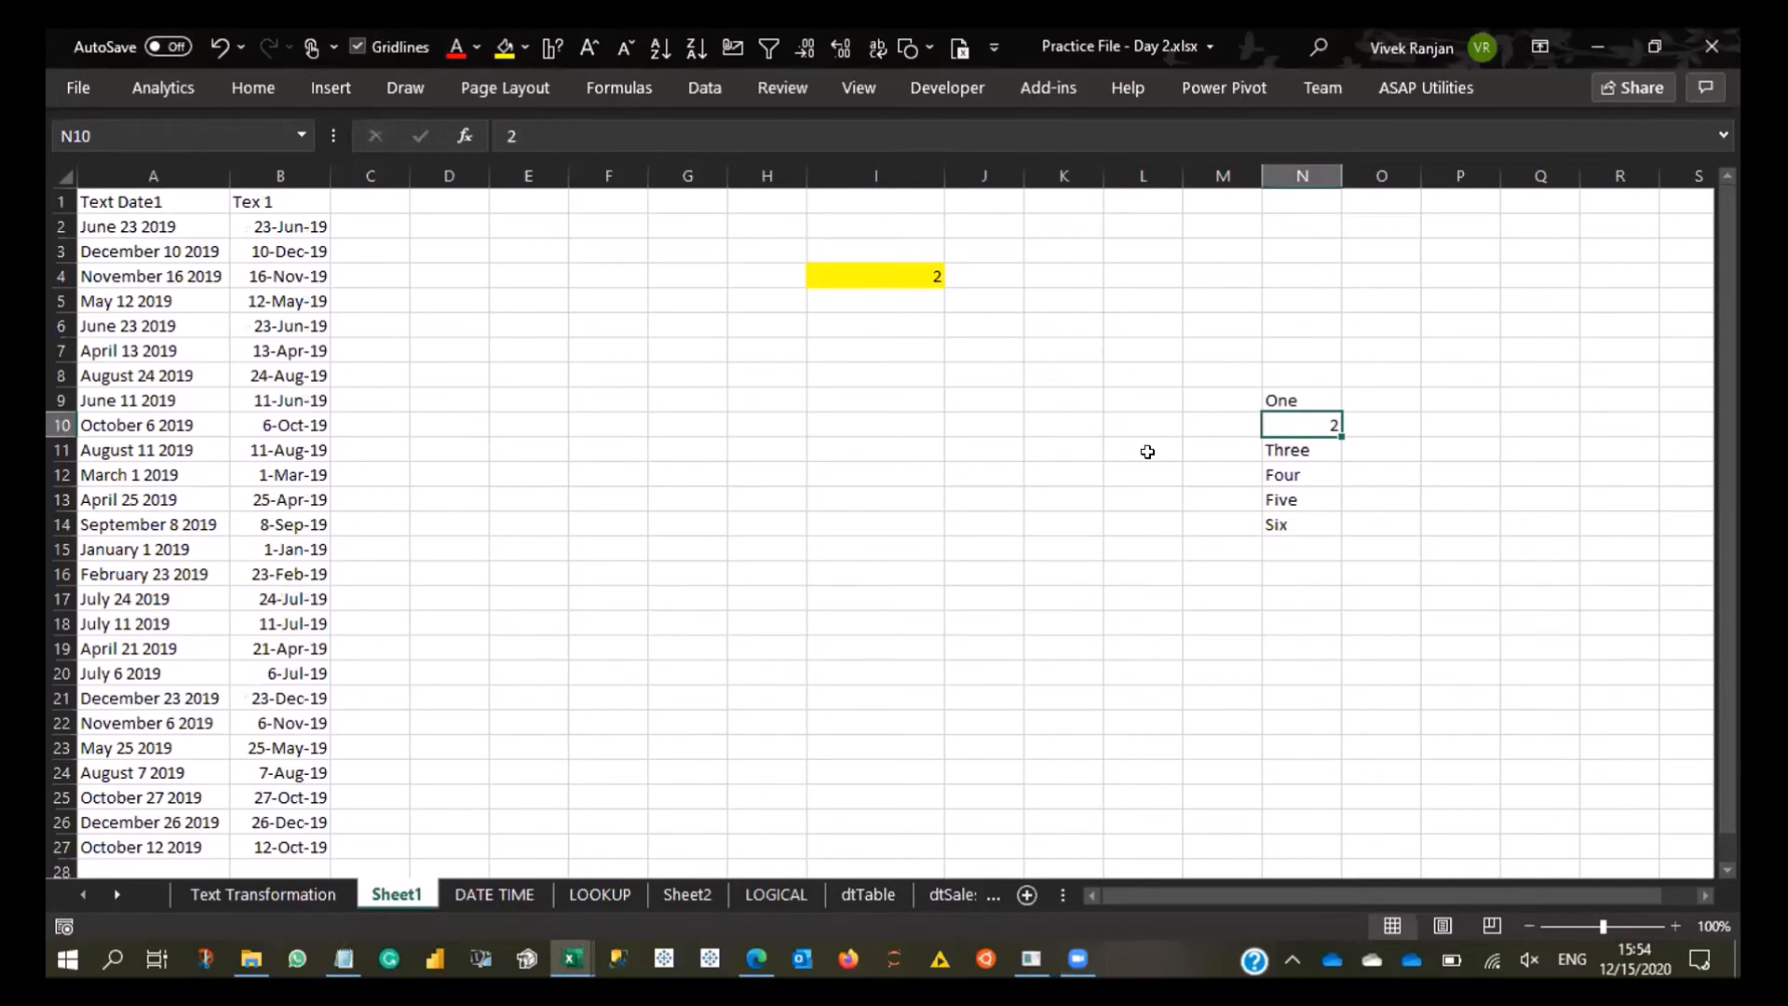
- Try out I4's dropdown list by choosing One, Three and finally 2
left_click(915, 263)
left_click(957, 276)
left_click(902, 295)
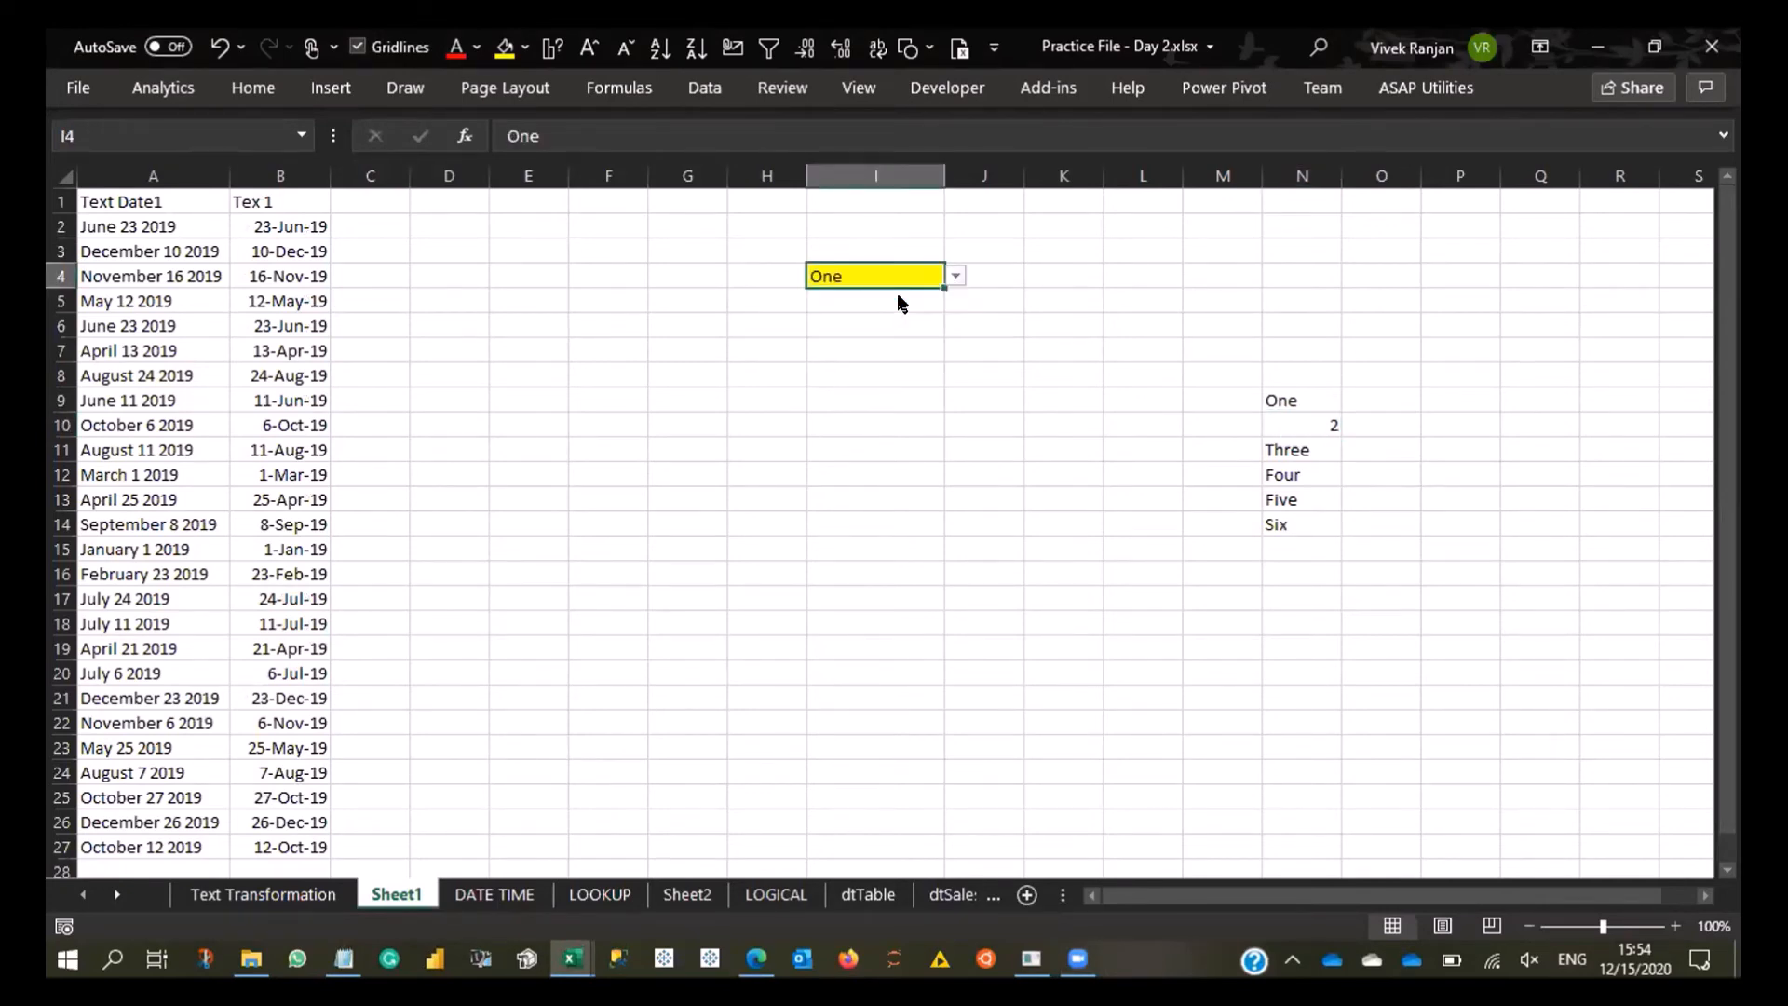
left_click(956, 274)
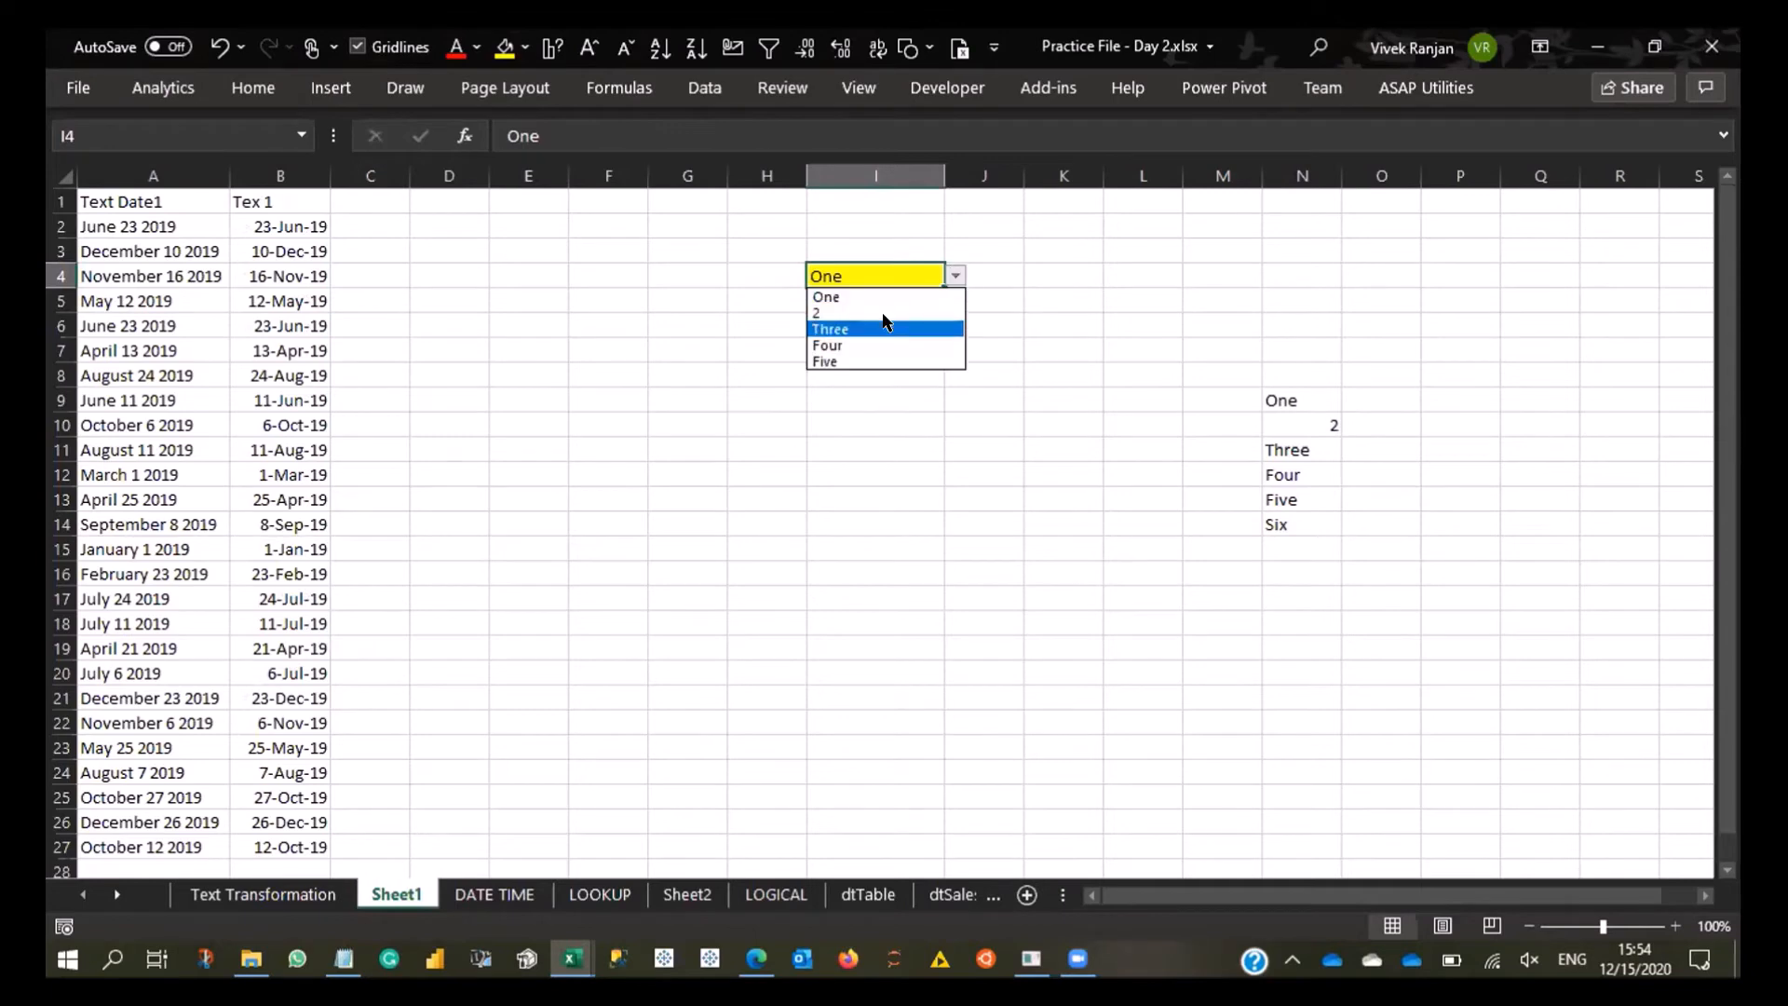
left_click(885, 326)
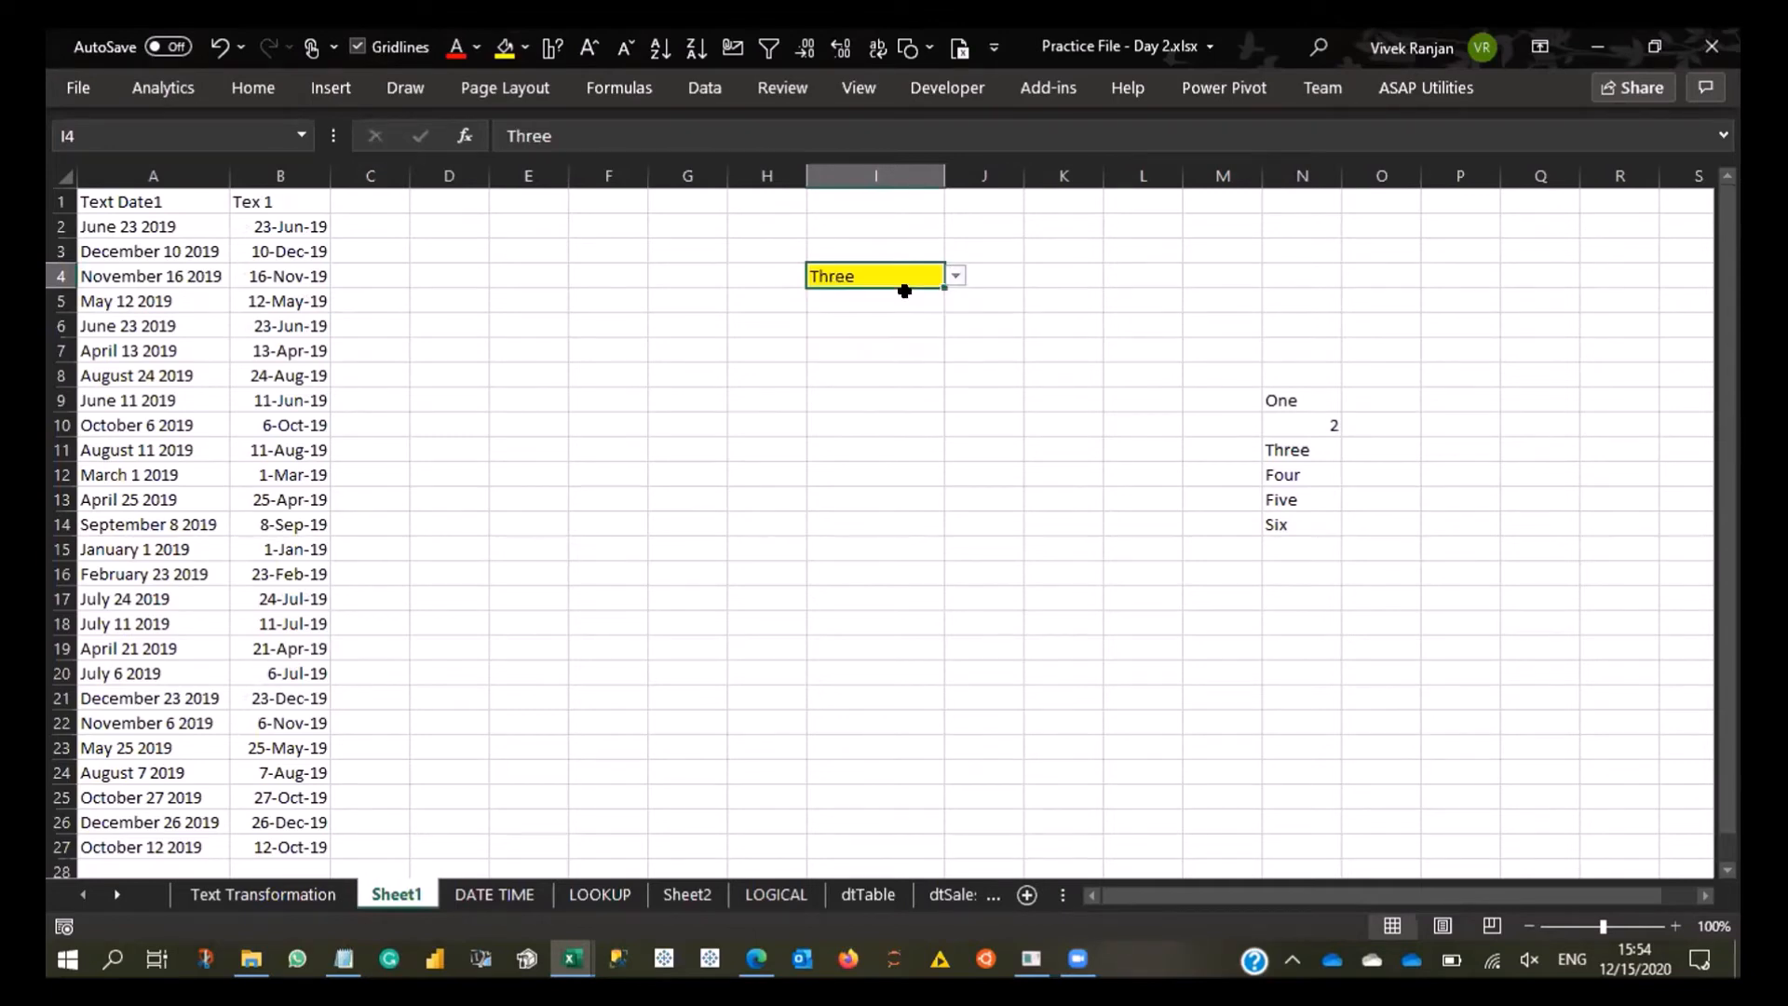
left_click(952, 273)
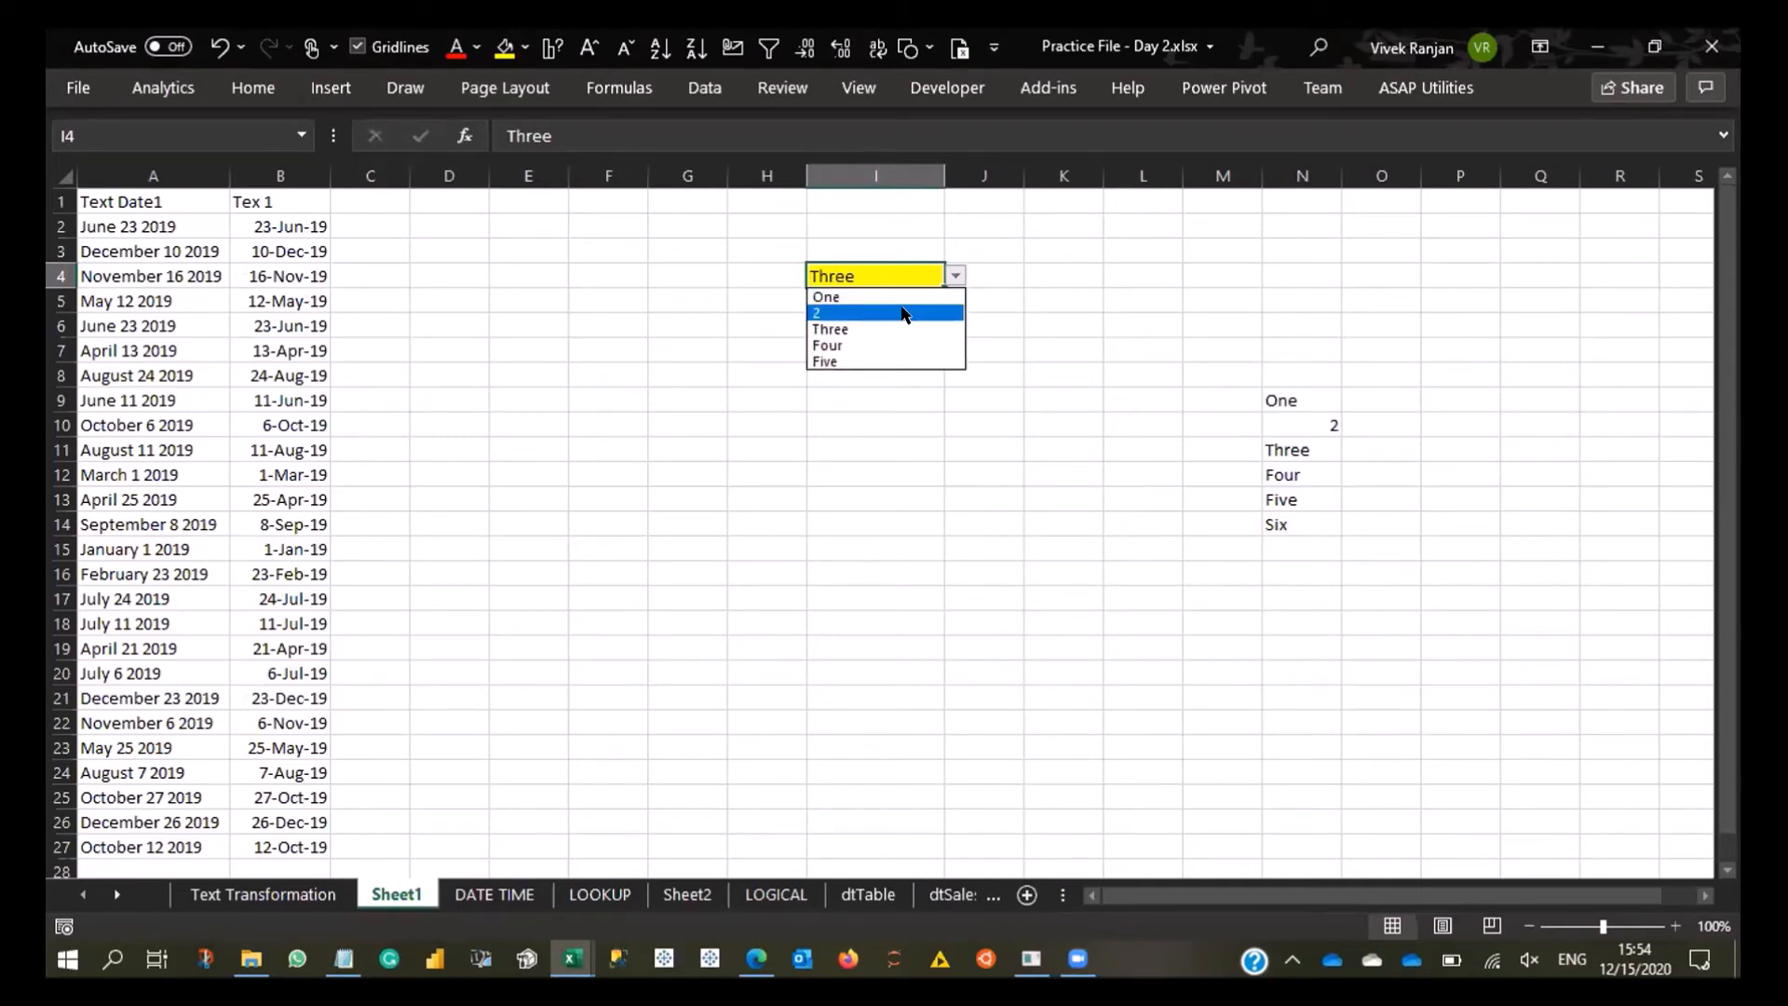
left_click(902, 313)
- Replace the source item Three in N11 with the number 3
left_click(1307, 420)
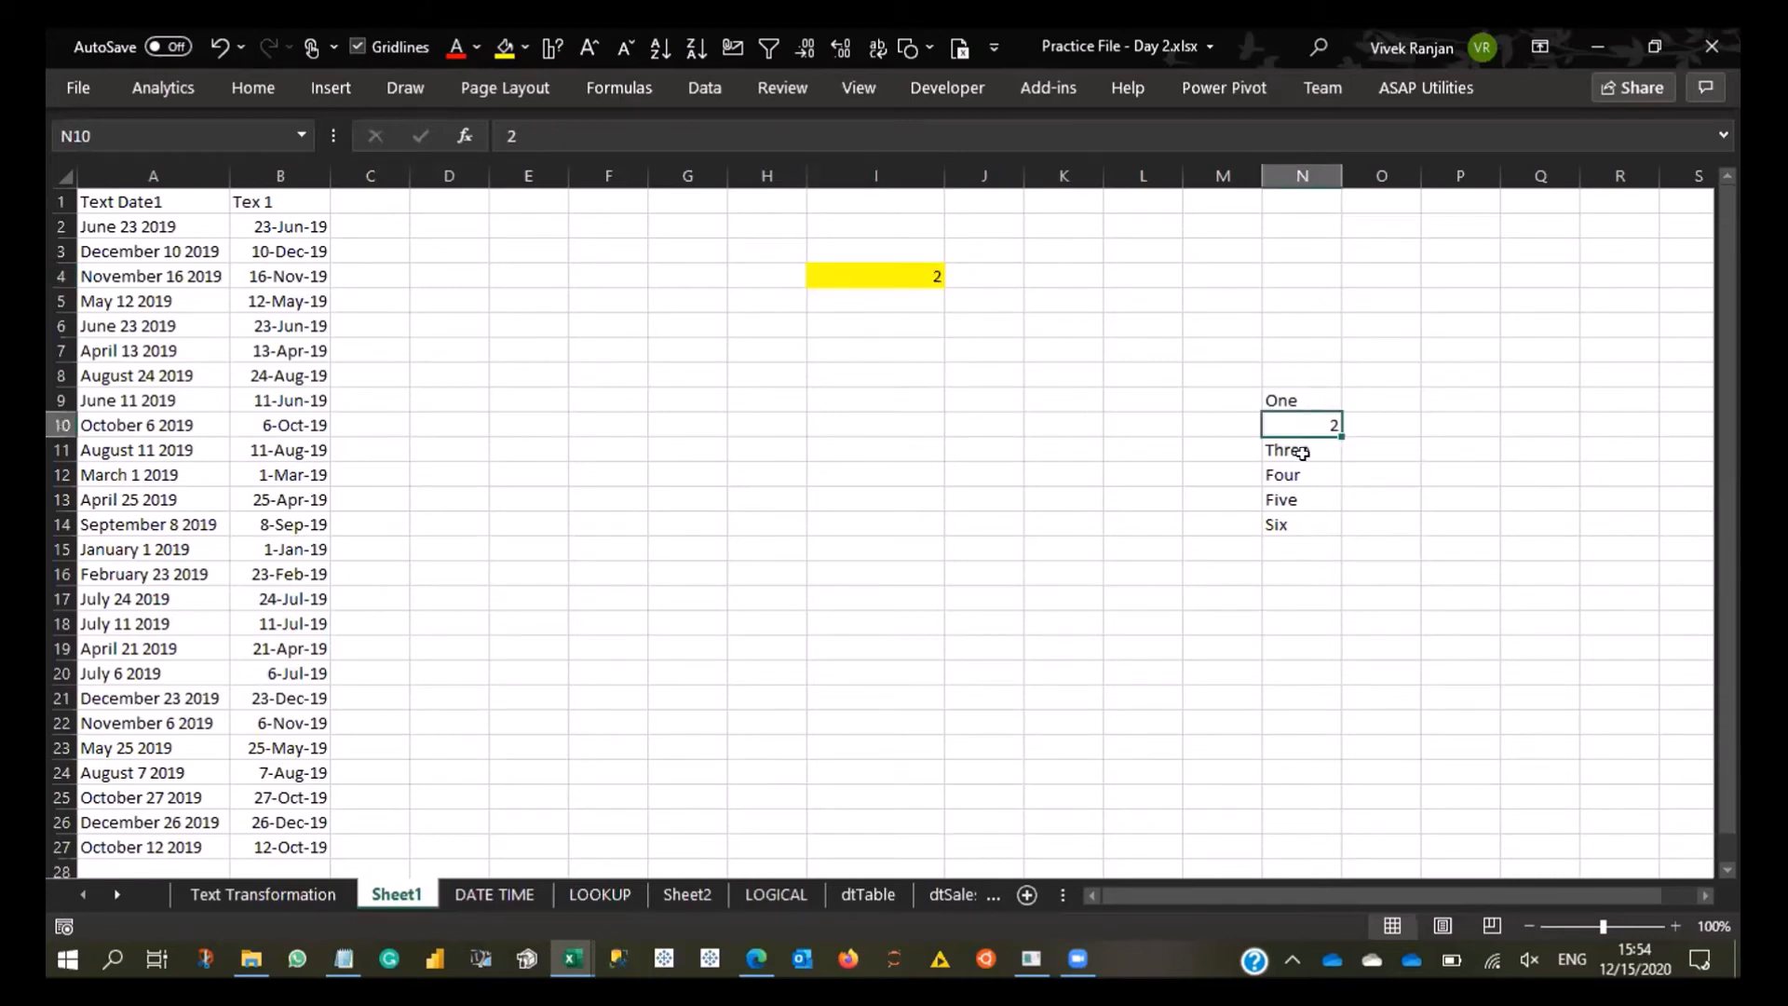
left_click(1302, 451)
left_click(1297, 415)
left_click(1295, 441)
type("3")
left_click(1209, 372)
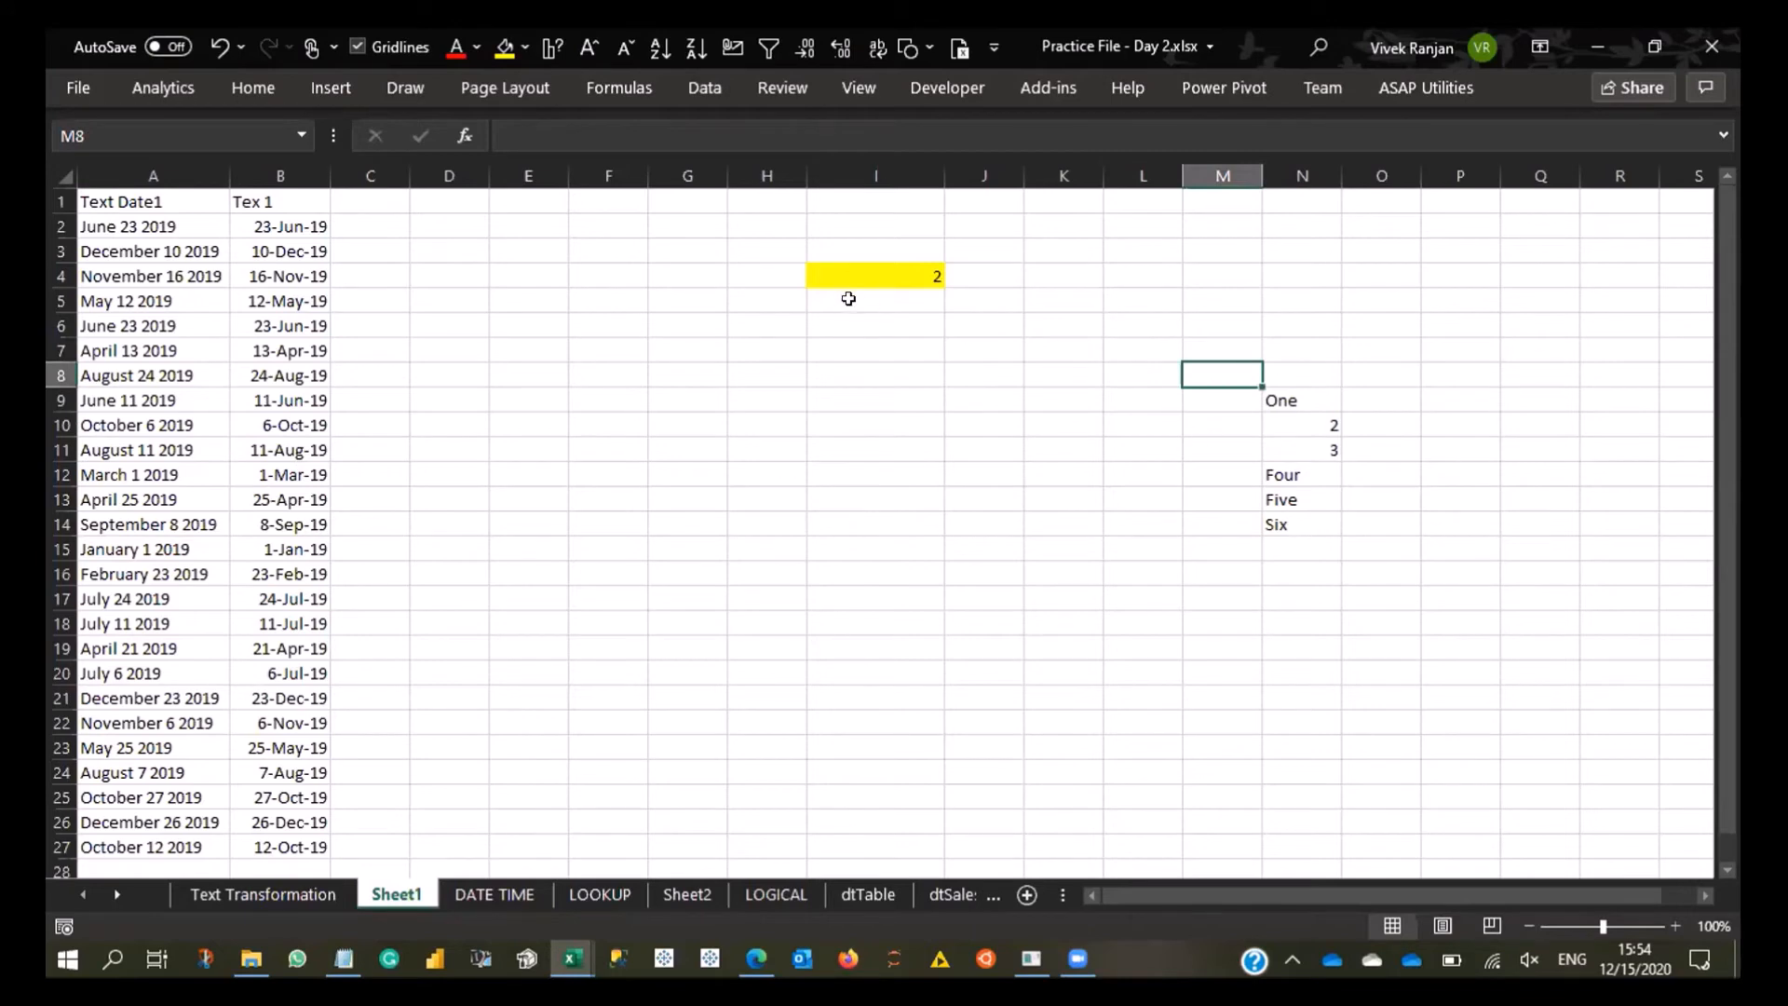
- Choose 3 from I4's dropdown list and check the list against the source cells, including Six in N14
left_click(894, 276)
left_click(956, 275)
left_click(889, 326)
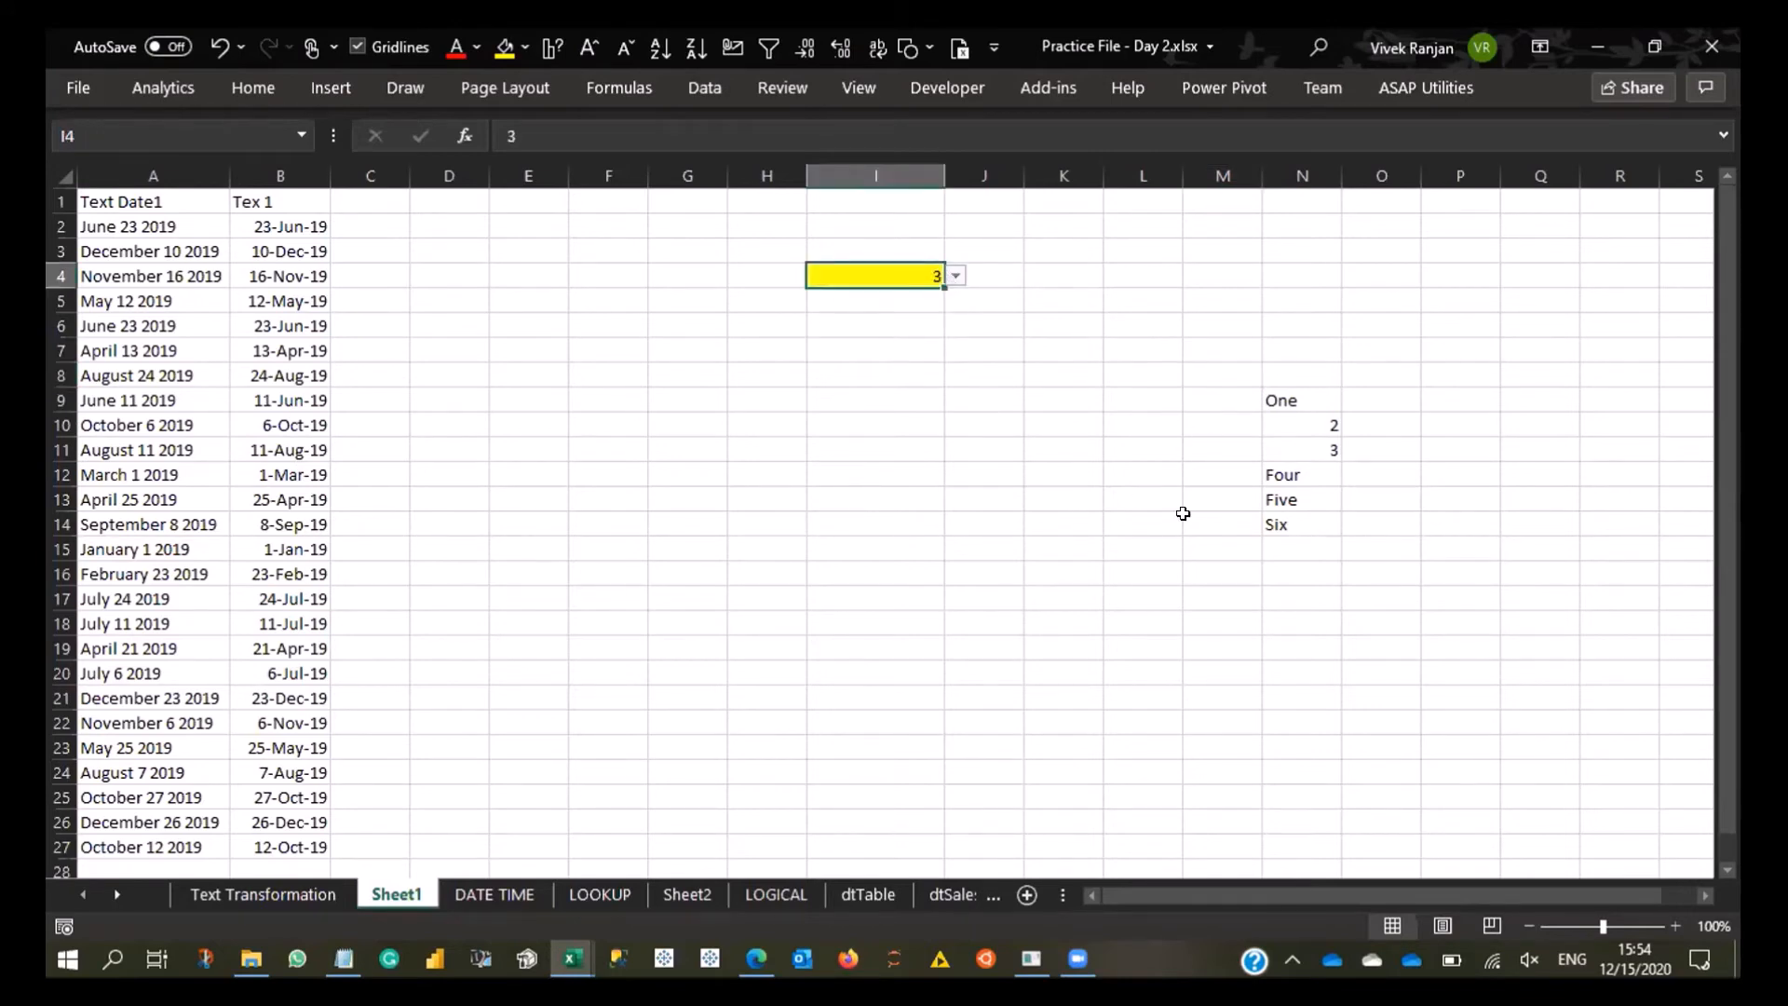
left_click(1284, 527)
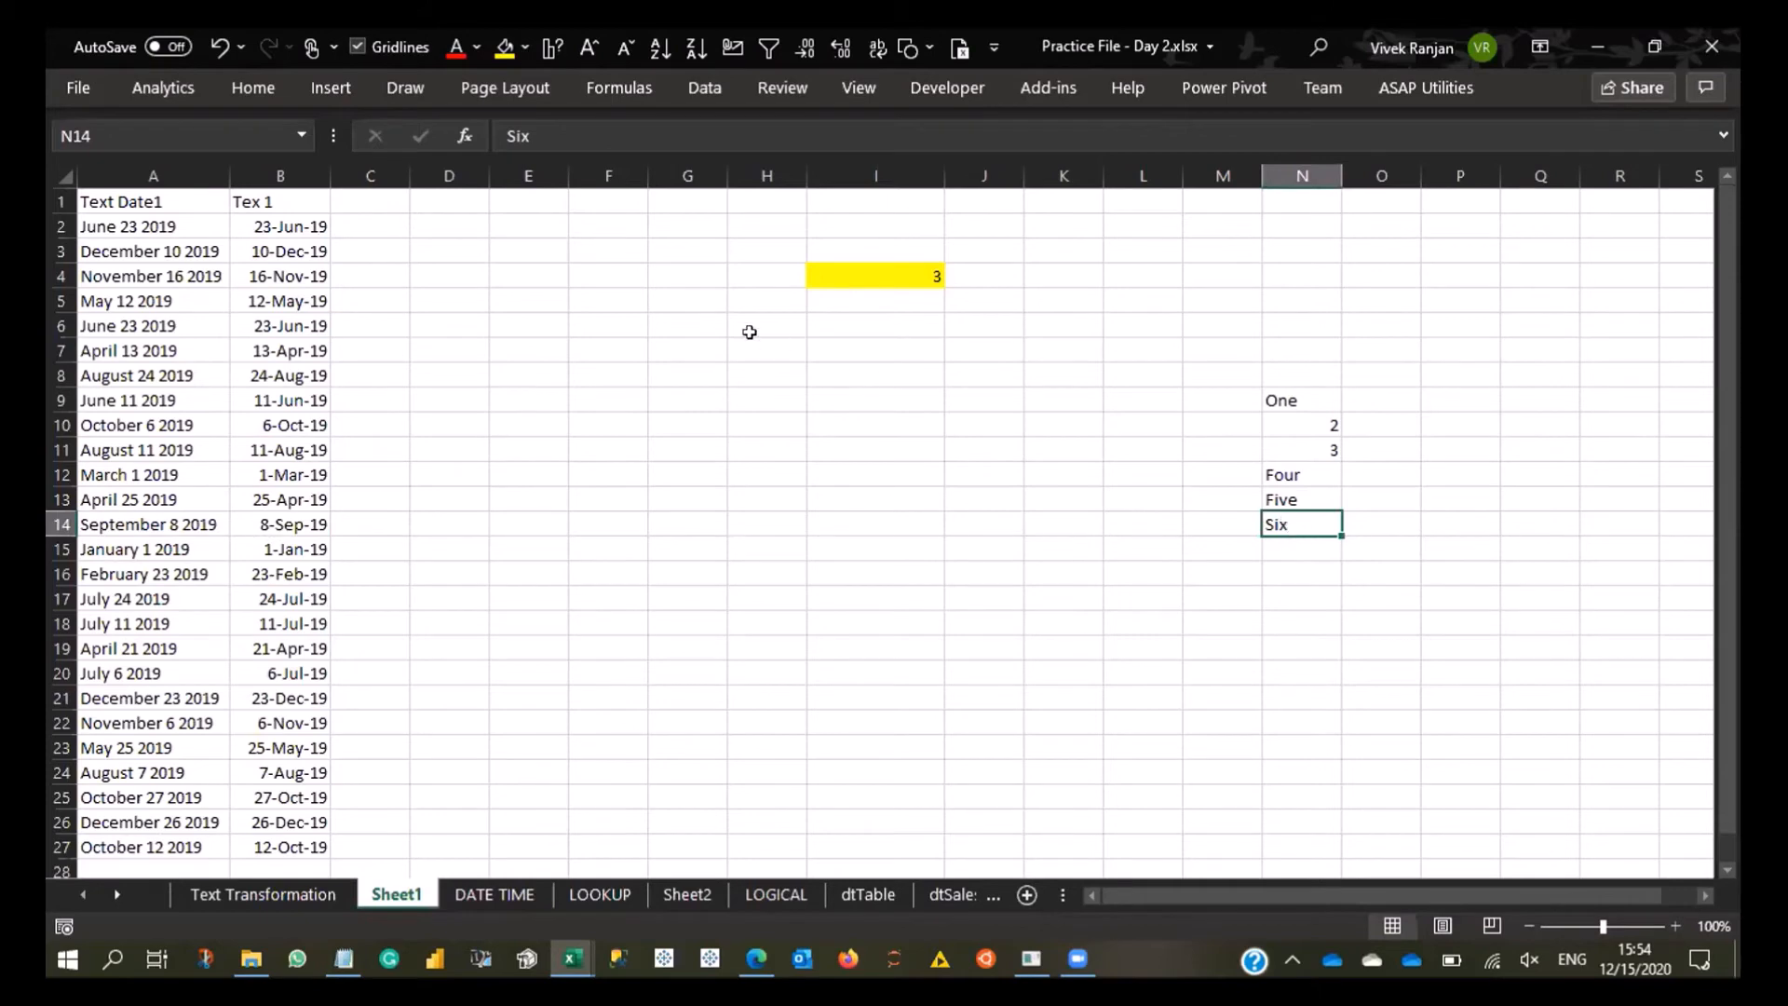
left_click(815, 274)
key("alt+Down")
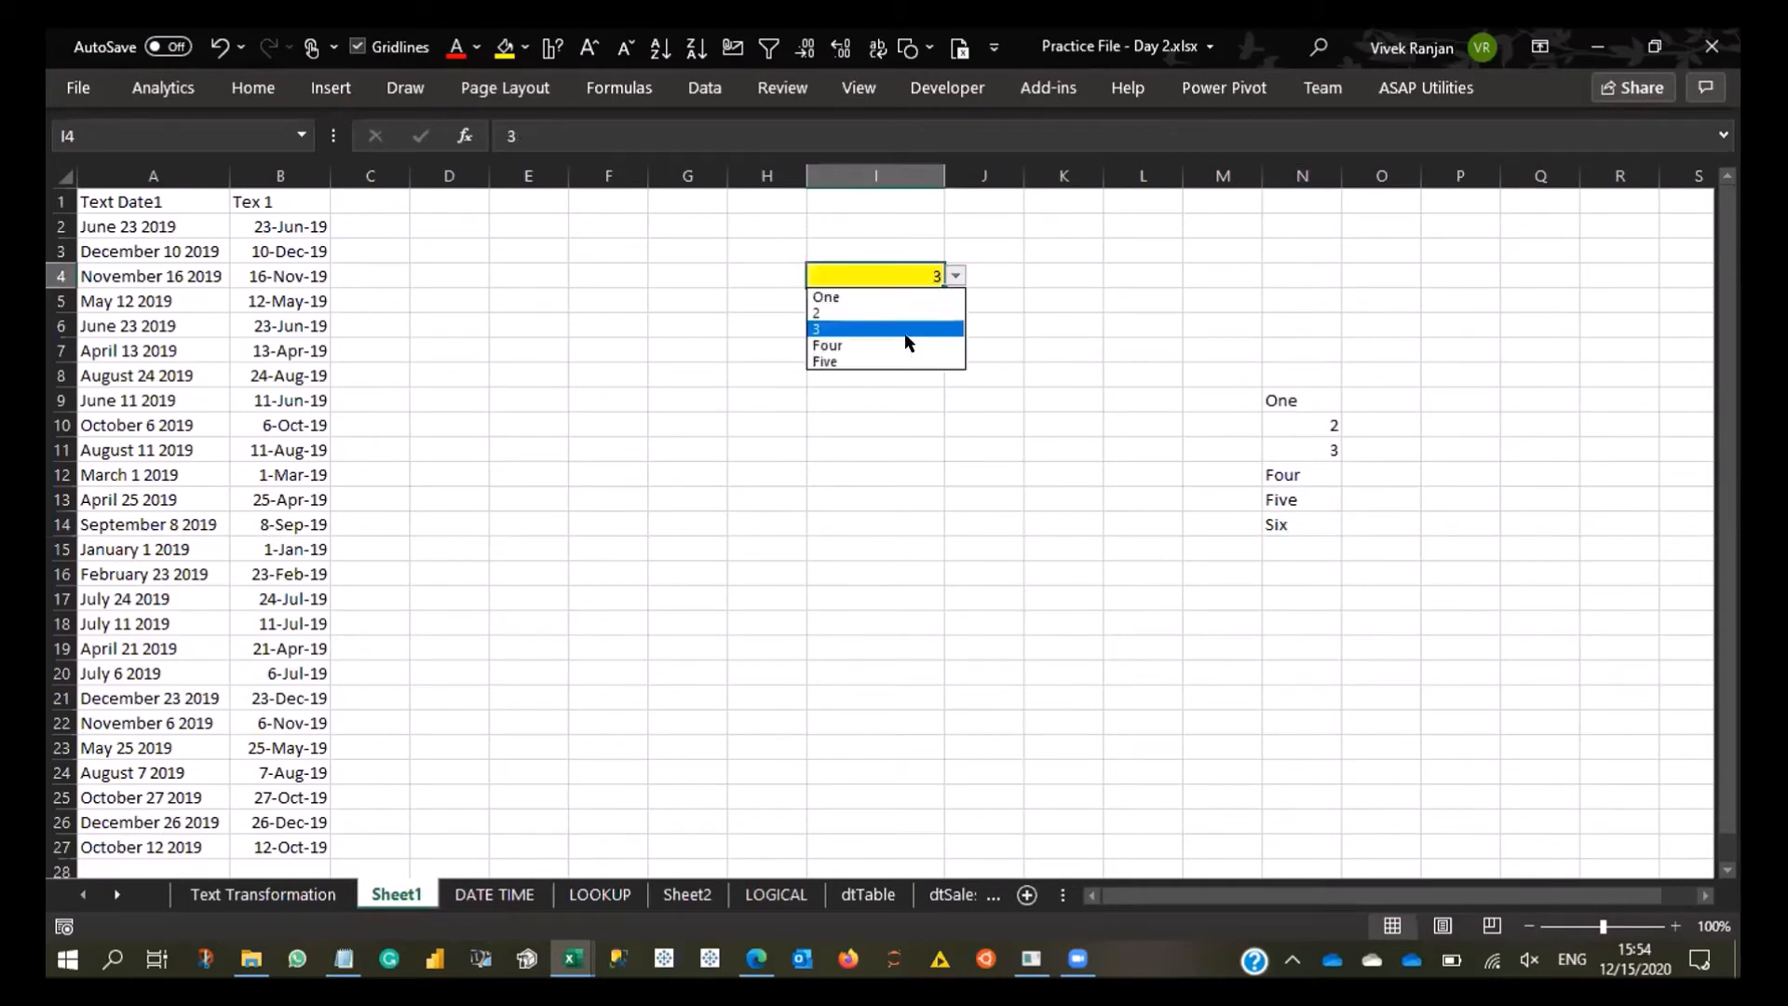
key("Escape")
- Extend the source of I4's validation list to N9:N14 and choose Six from the dropdown
key("alt+d")
key("l")
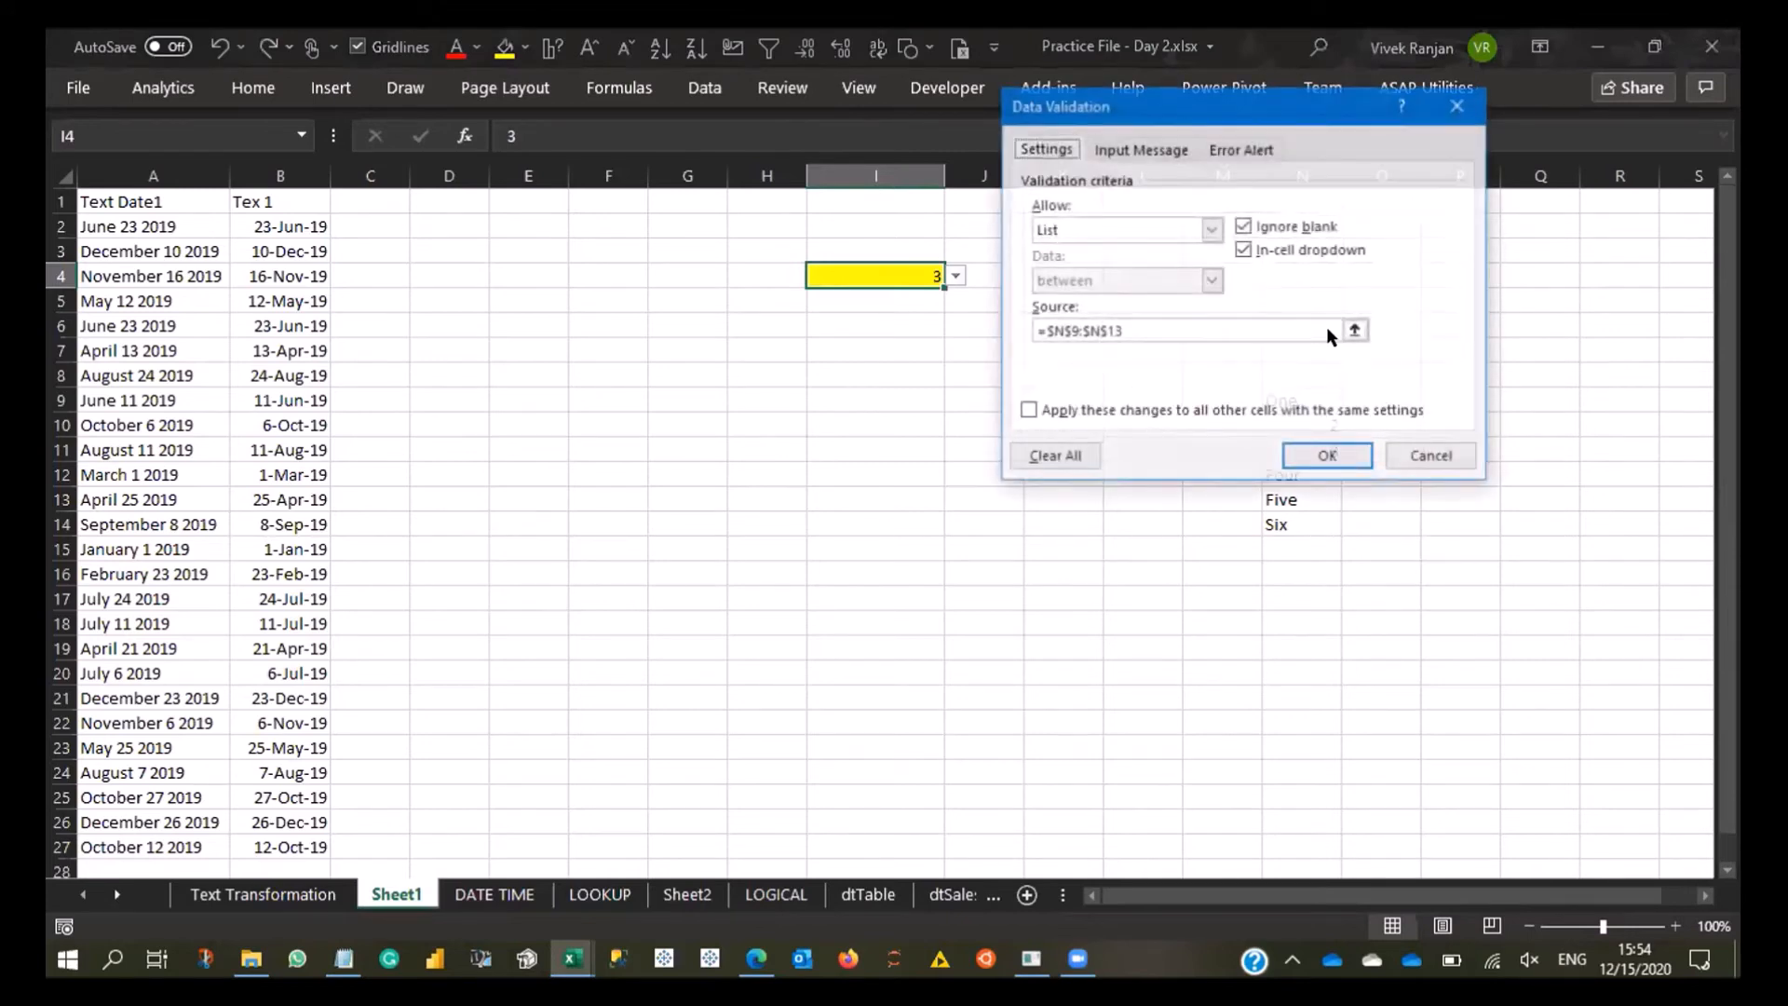
left_click(1354, 331)
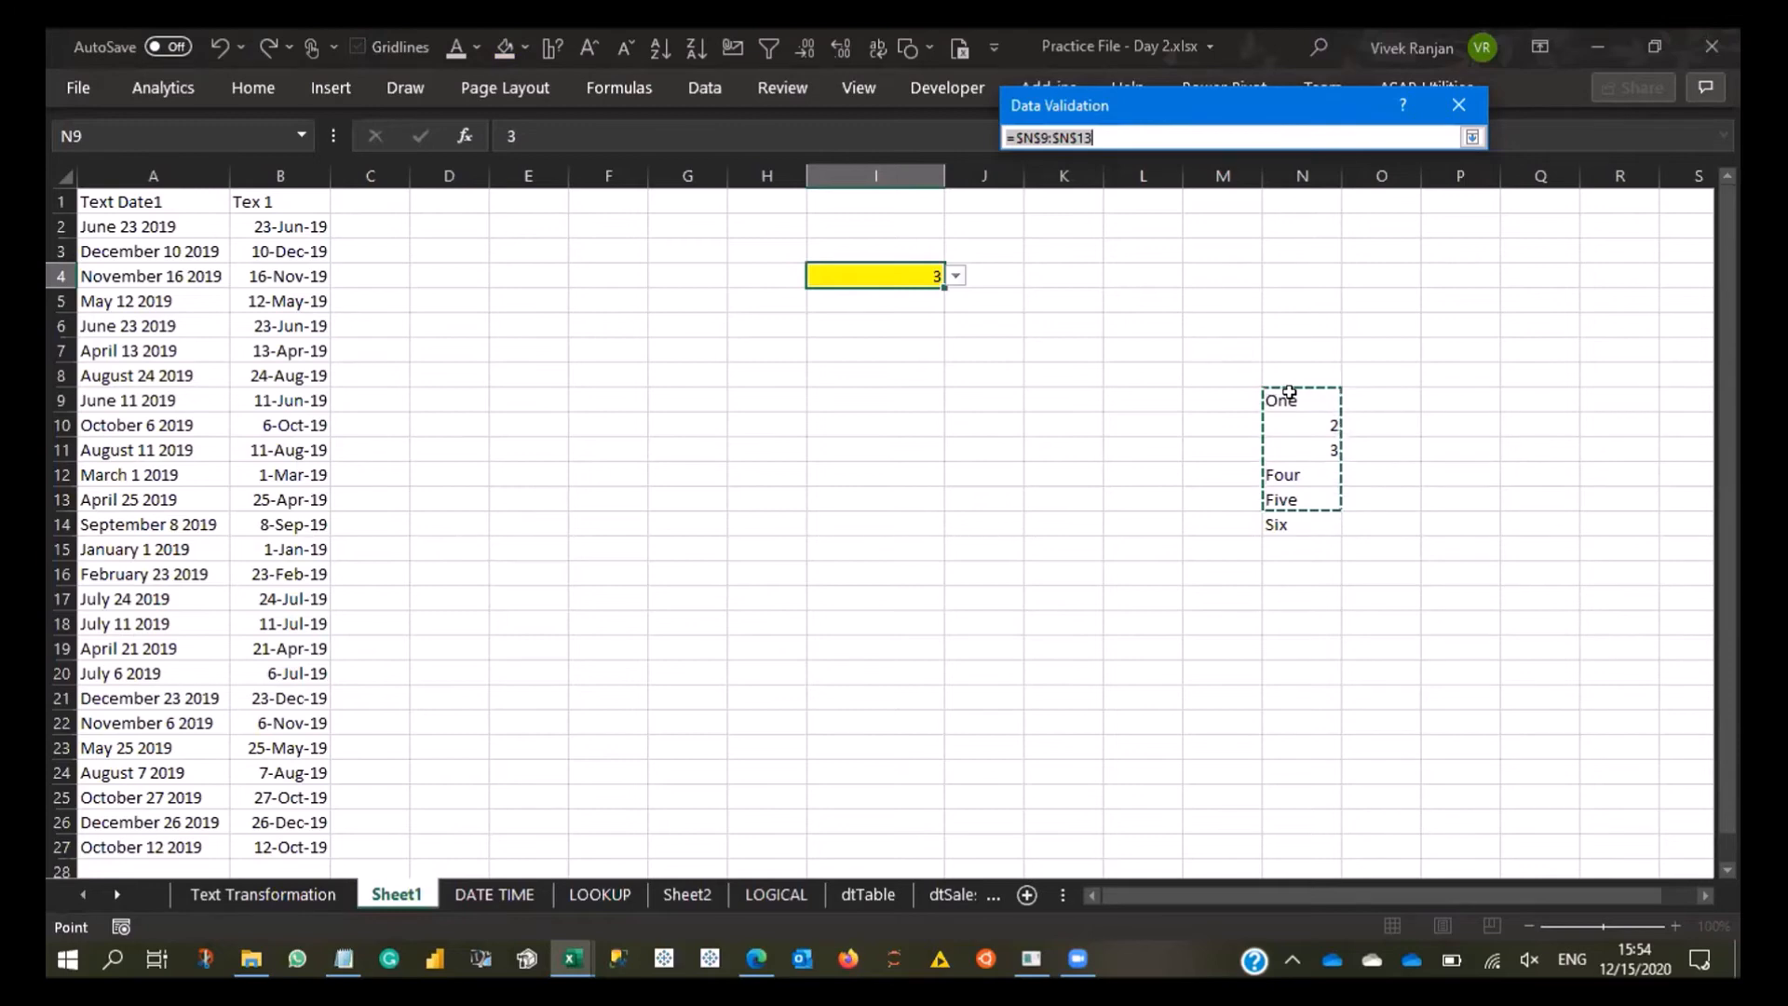
left_click_drag(1285, 393, 1285, 524)
left_click(1473, 138)
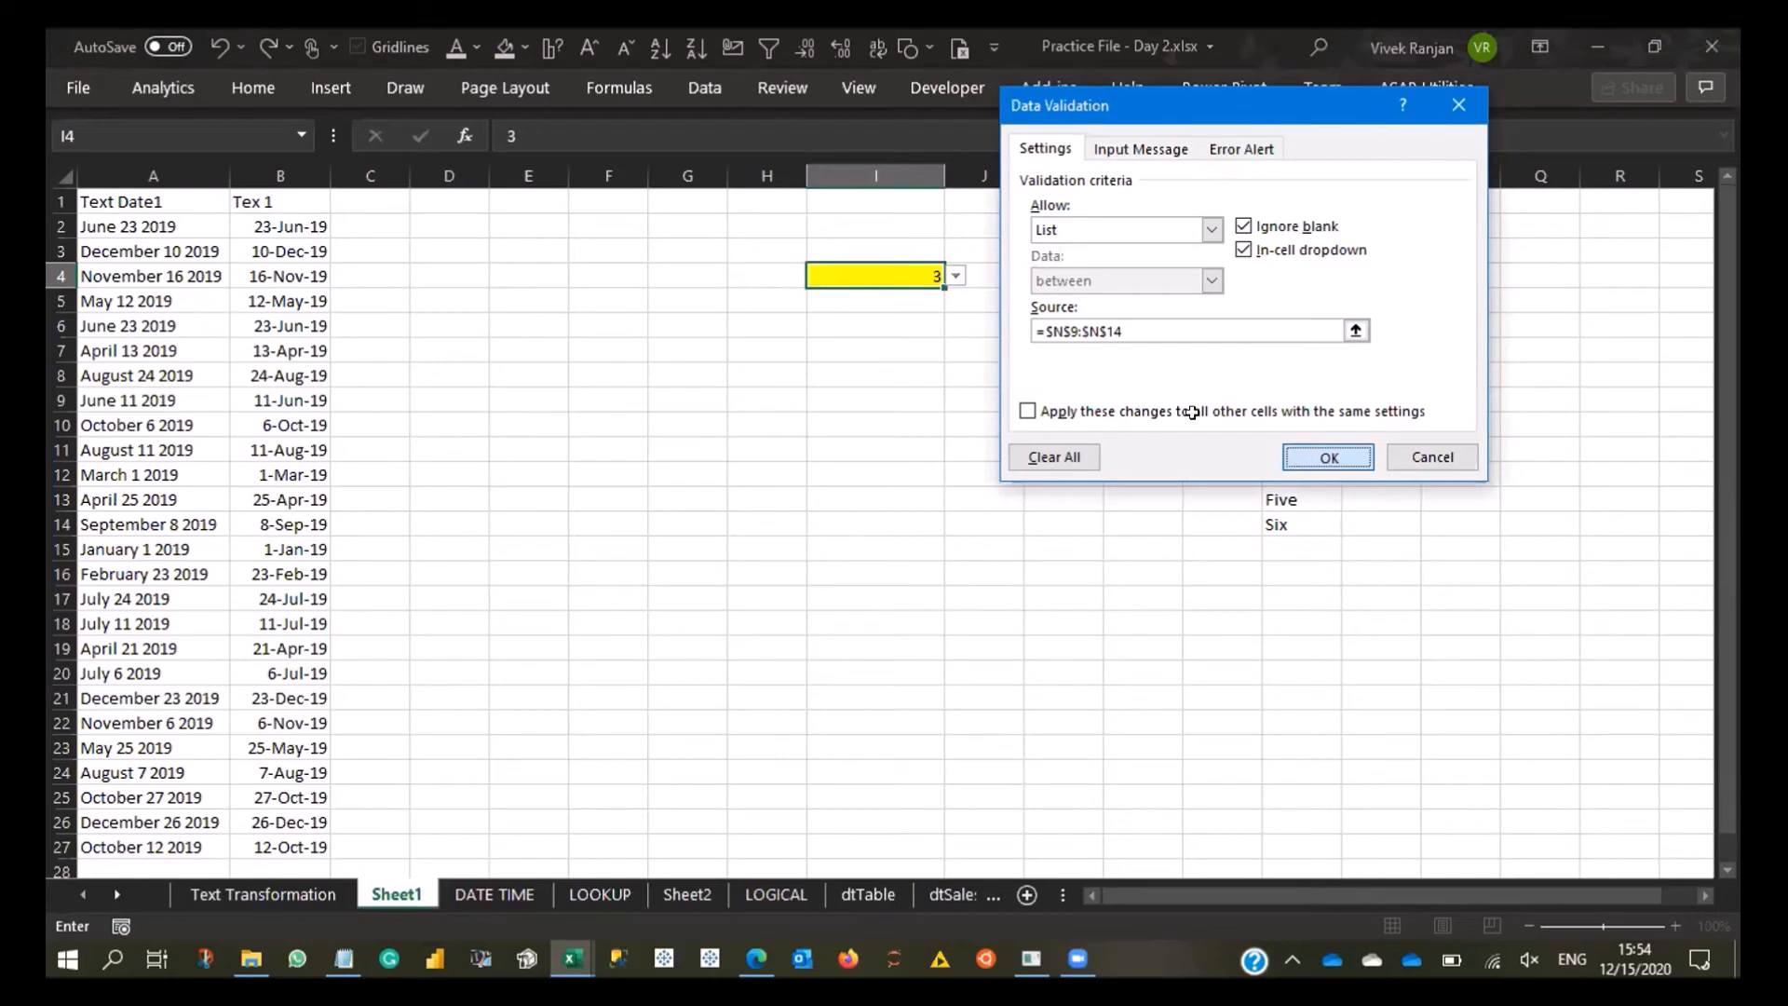
key("Return")
left_click(953, 277)
left_click(869, 379)
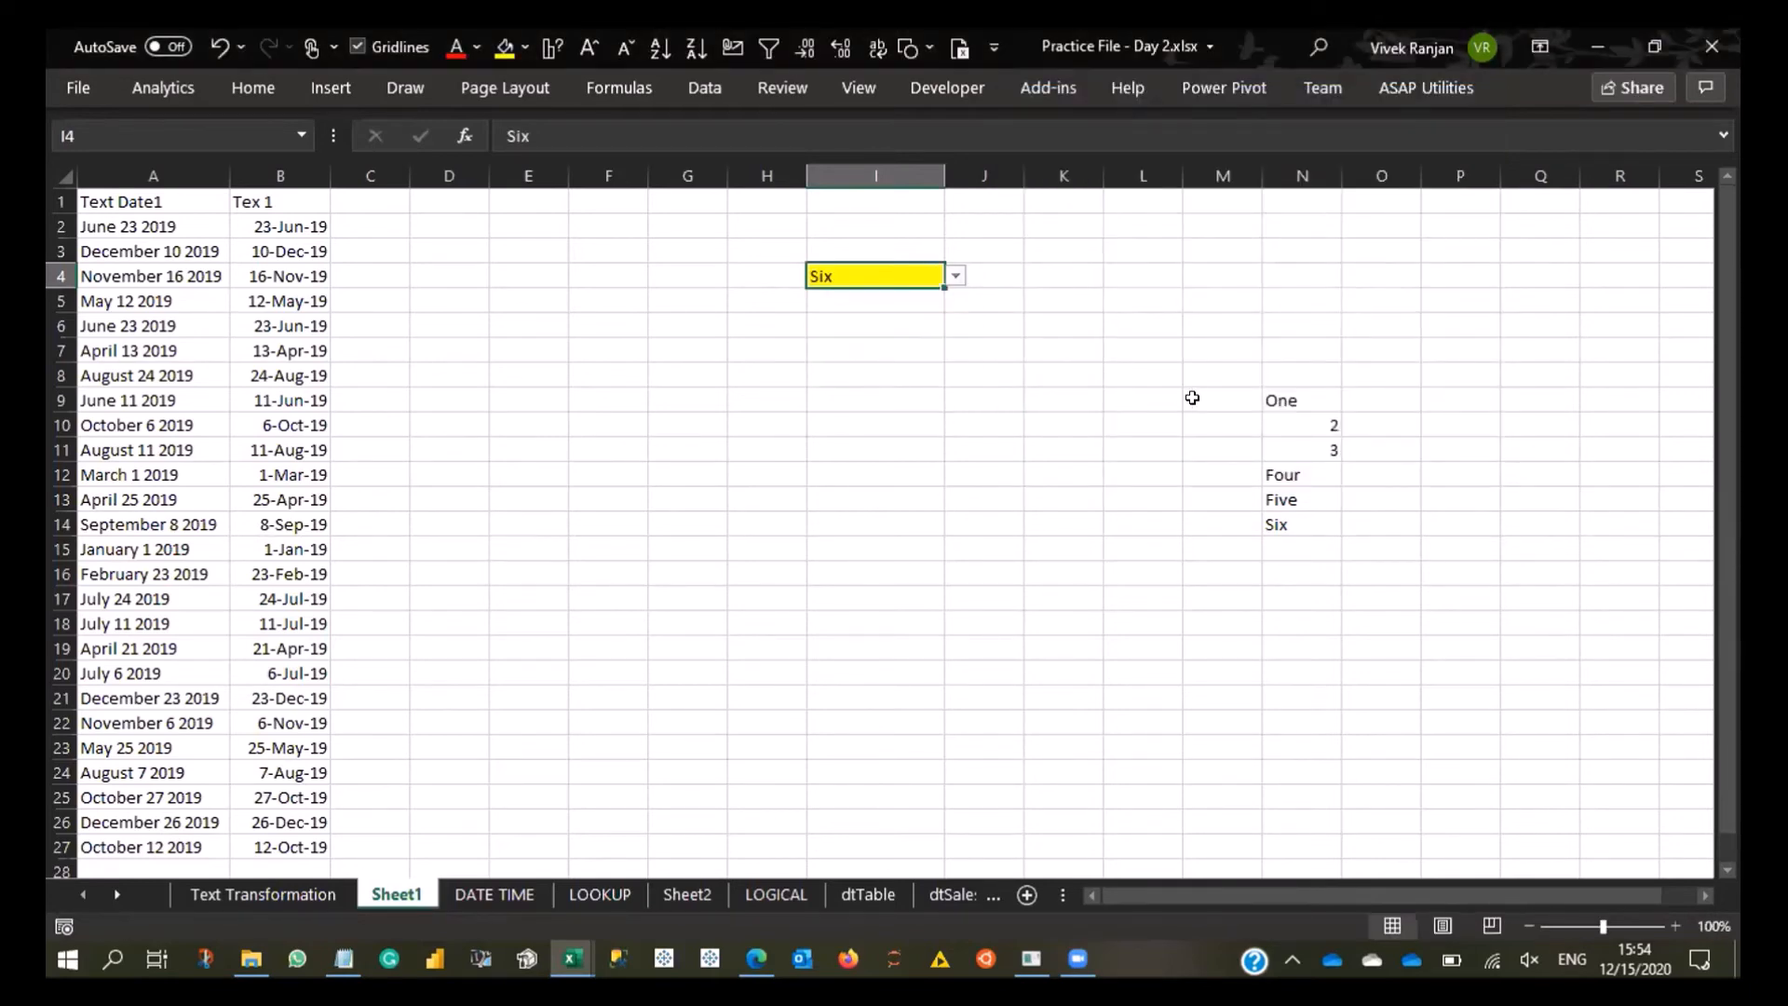
- Enter the header Drop Down List in N8 and convert N8:N14 into a table with headers
left_click(1321, 373)
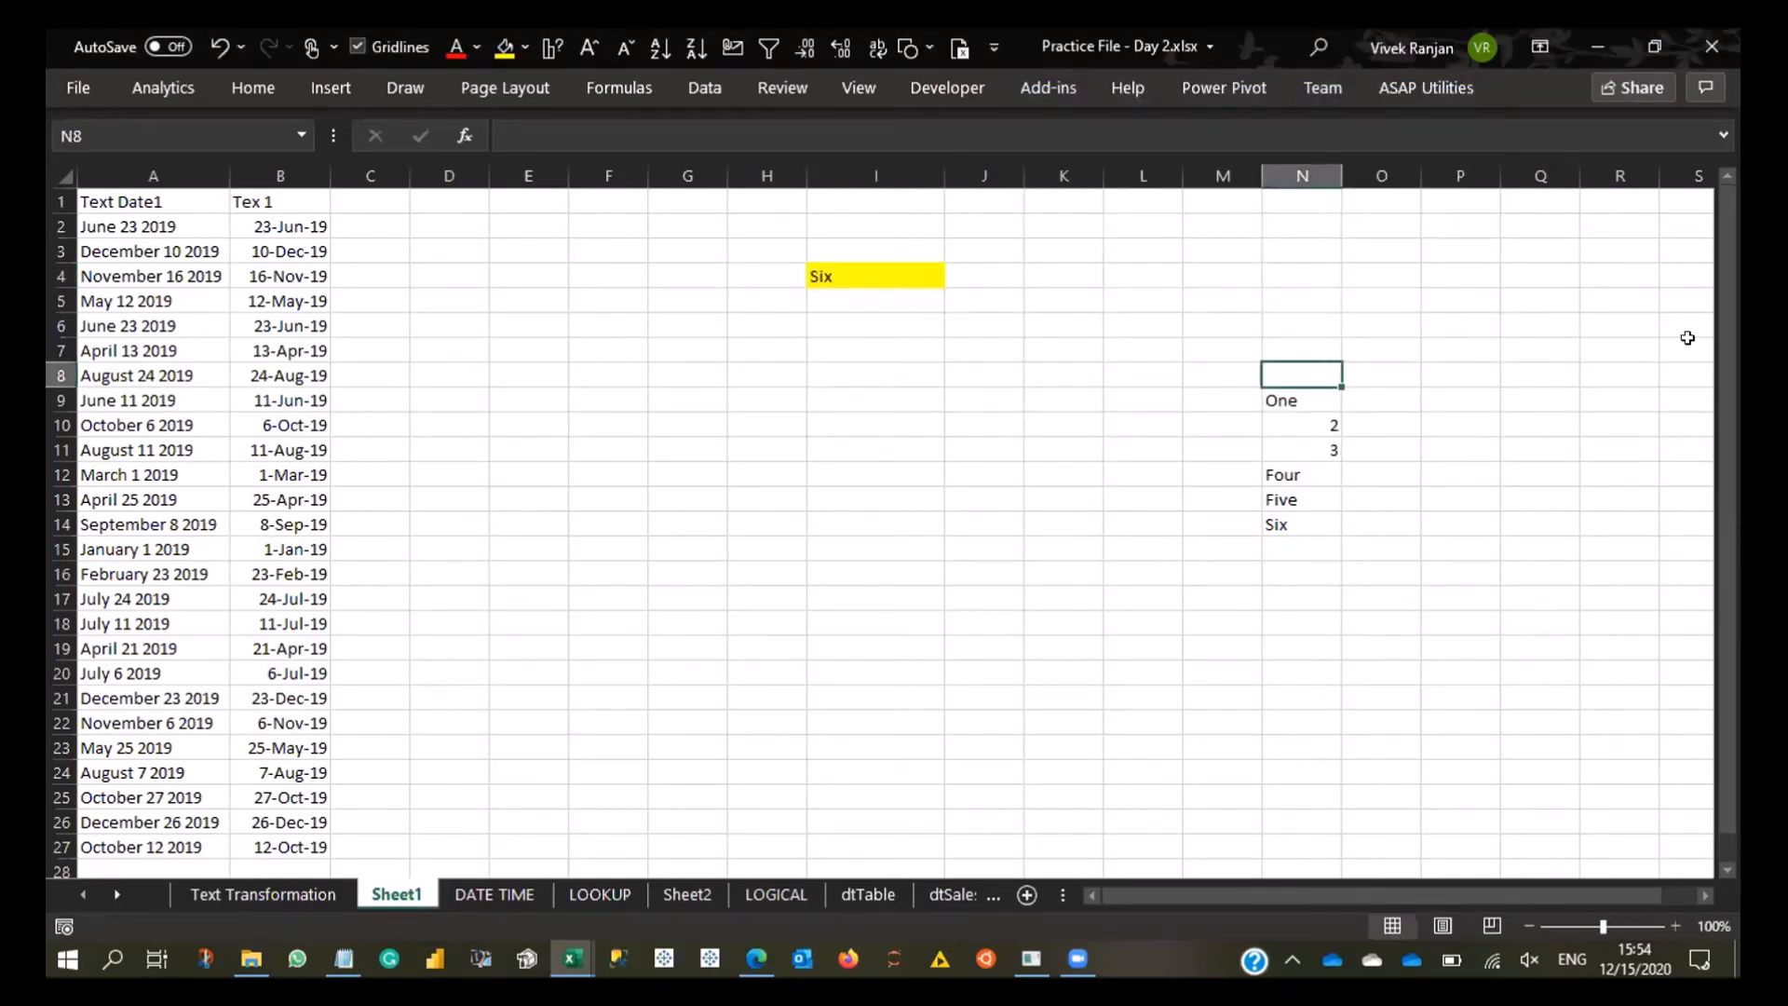
type("Drop Down List")
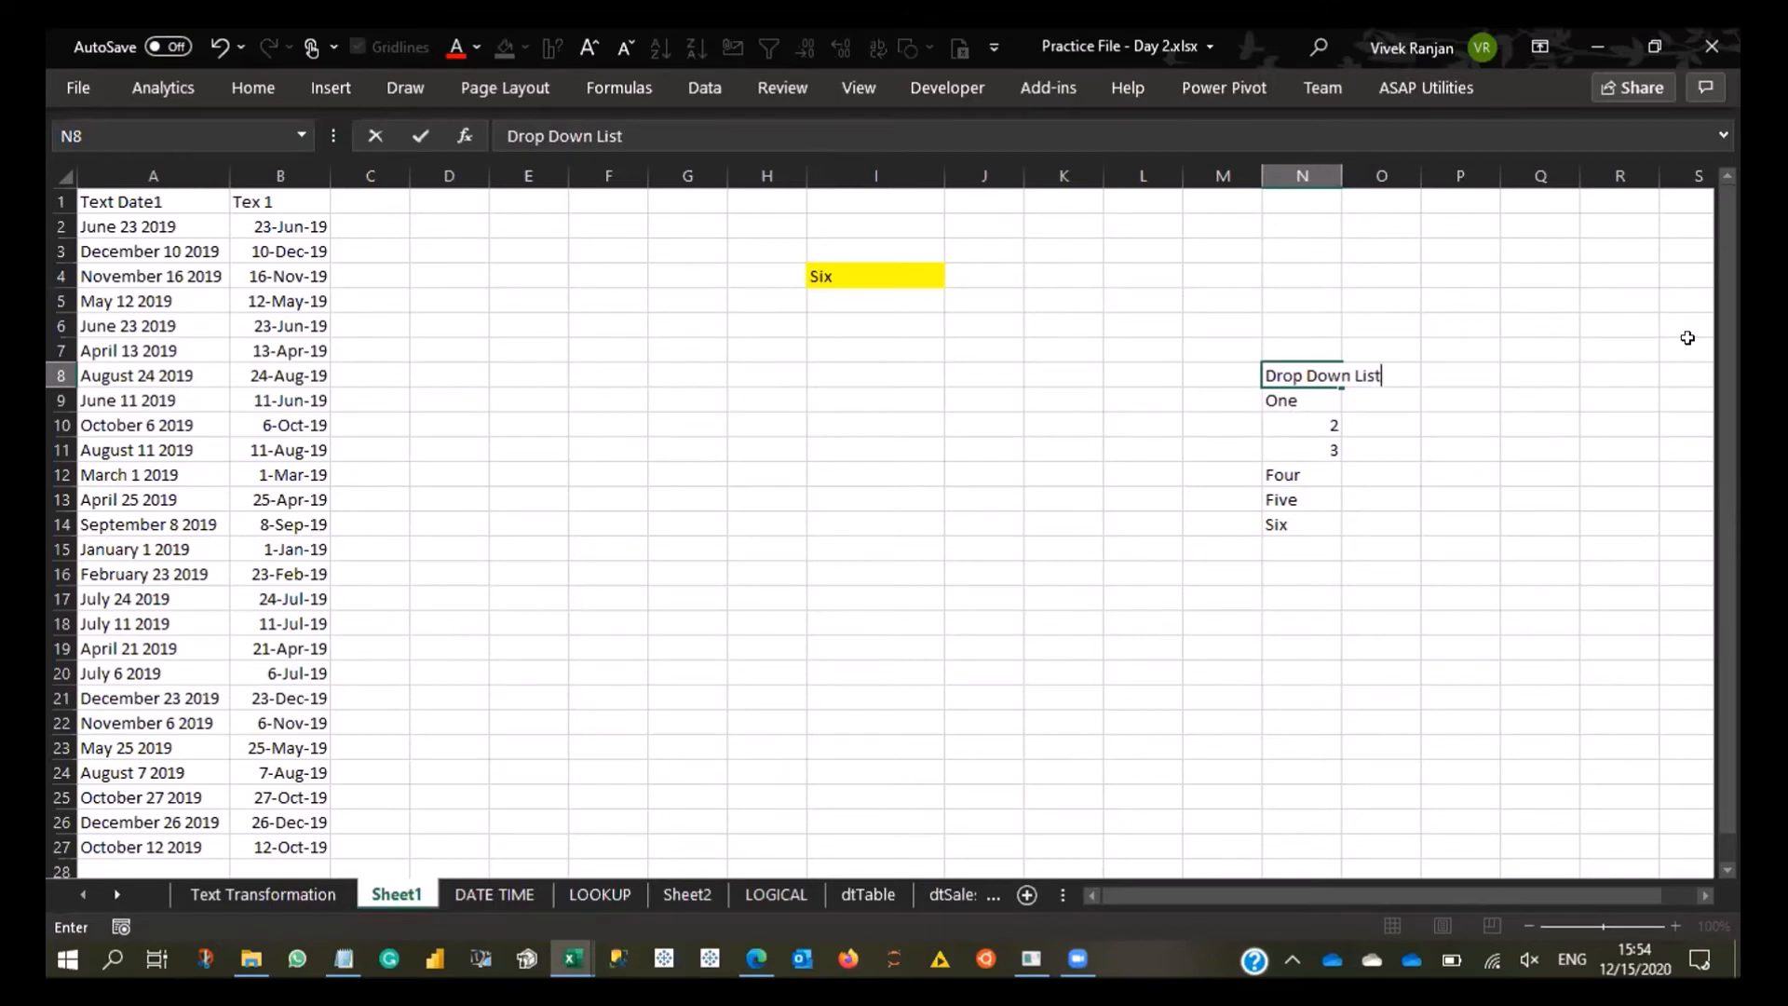
key("Return")
key("Up")
key("ctrl+shift+Down")
key("ctrl+t")
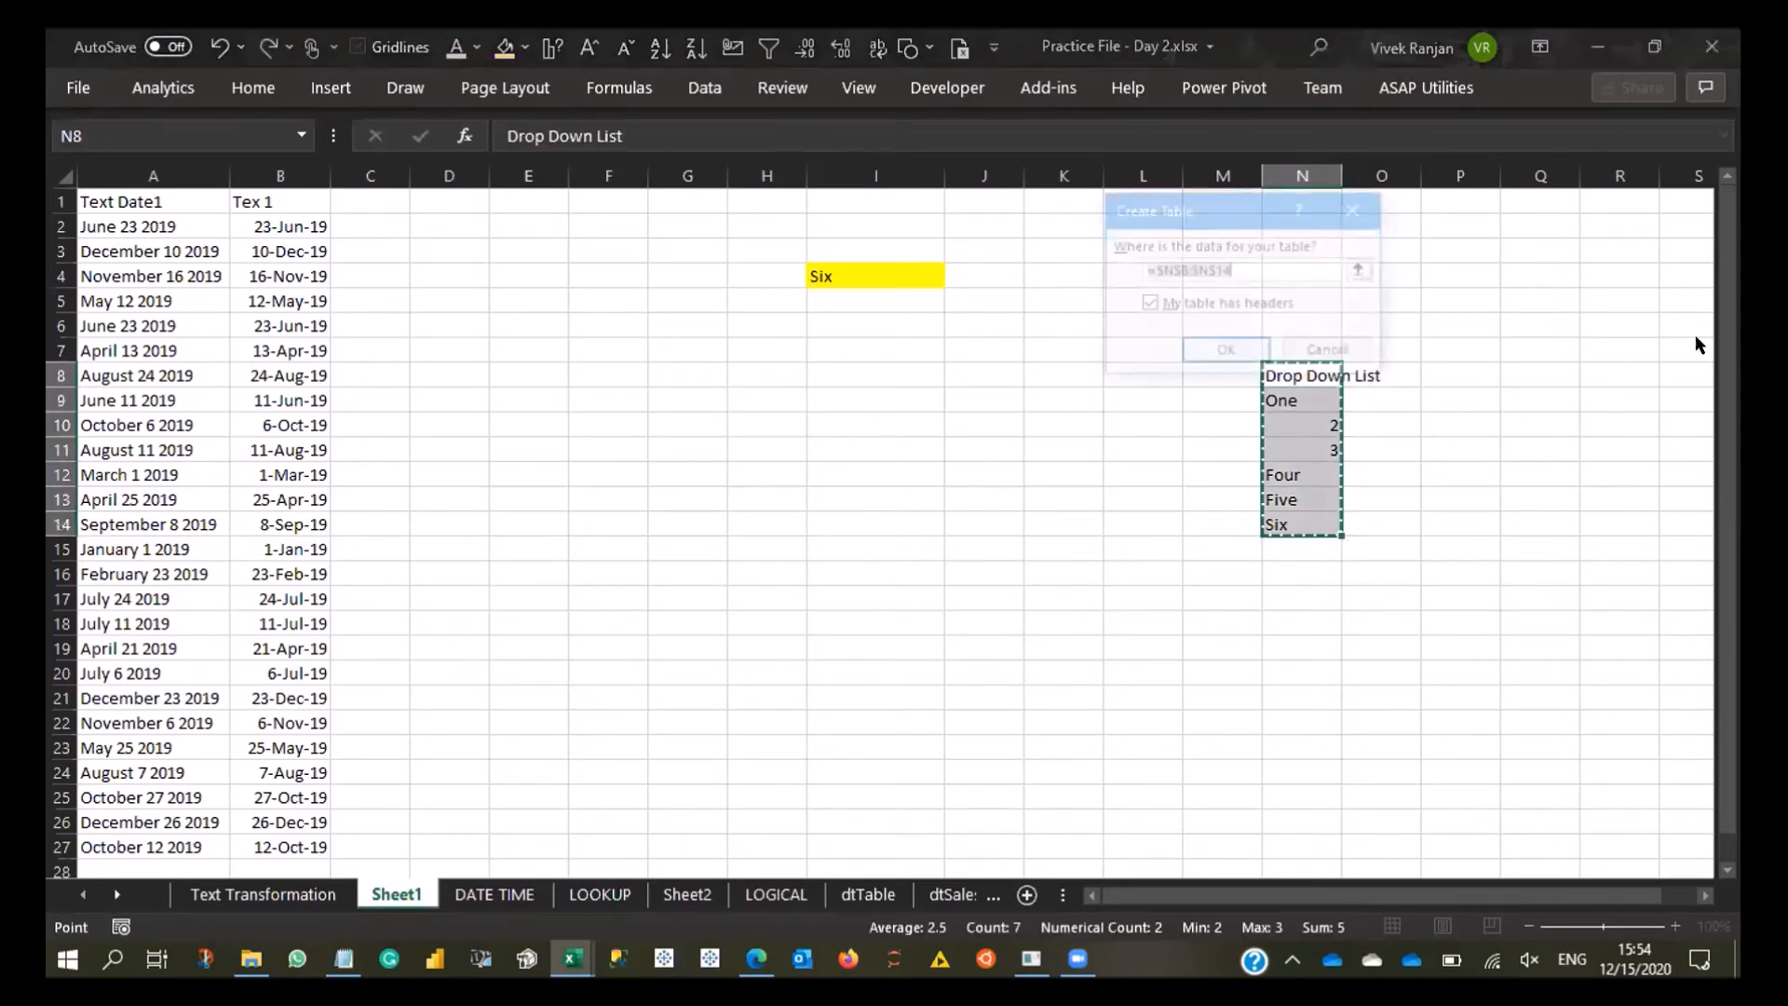
left_click(1227, 349)
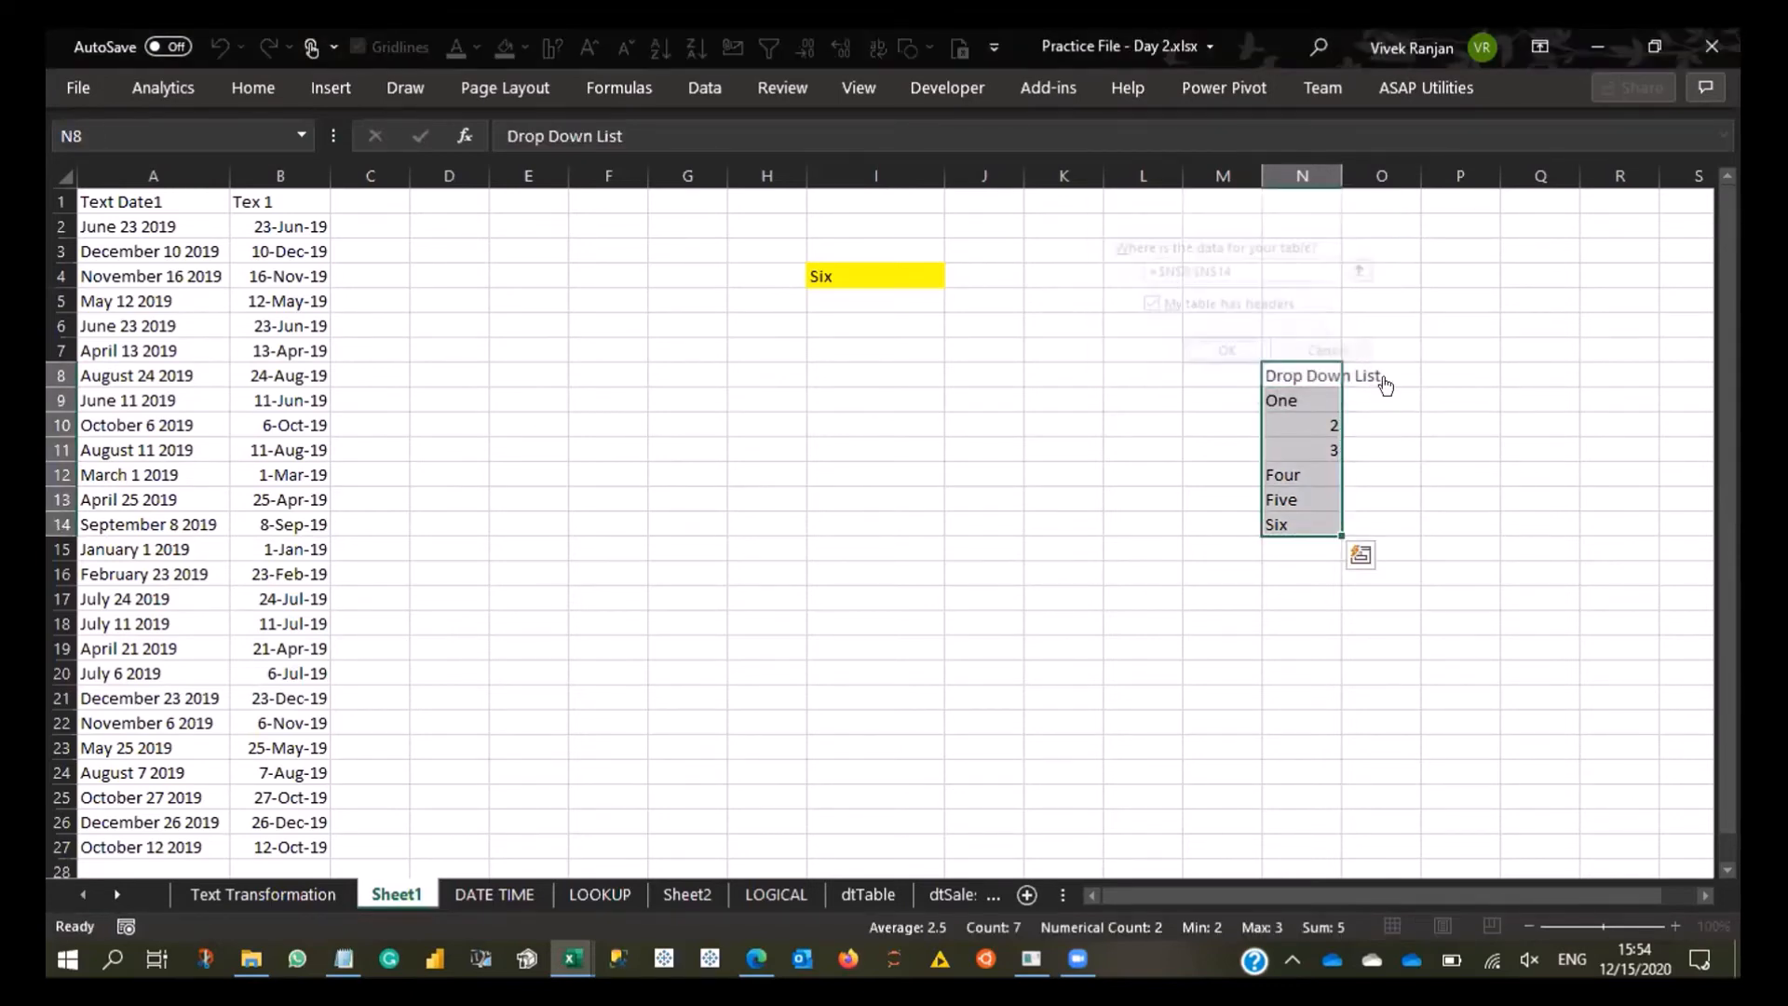
- Examine the new table's header and list items N9:N14, and look through the workbook's defined names
left_click(1311, 406)
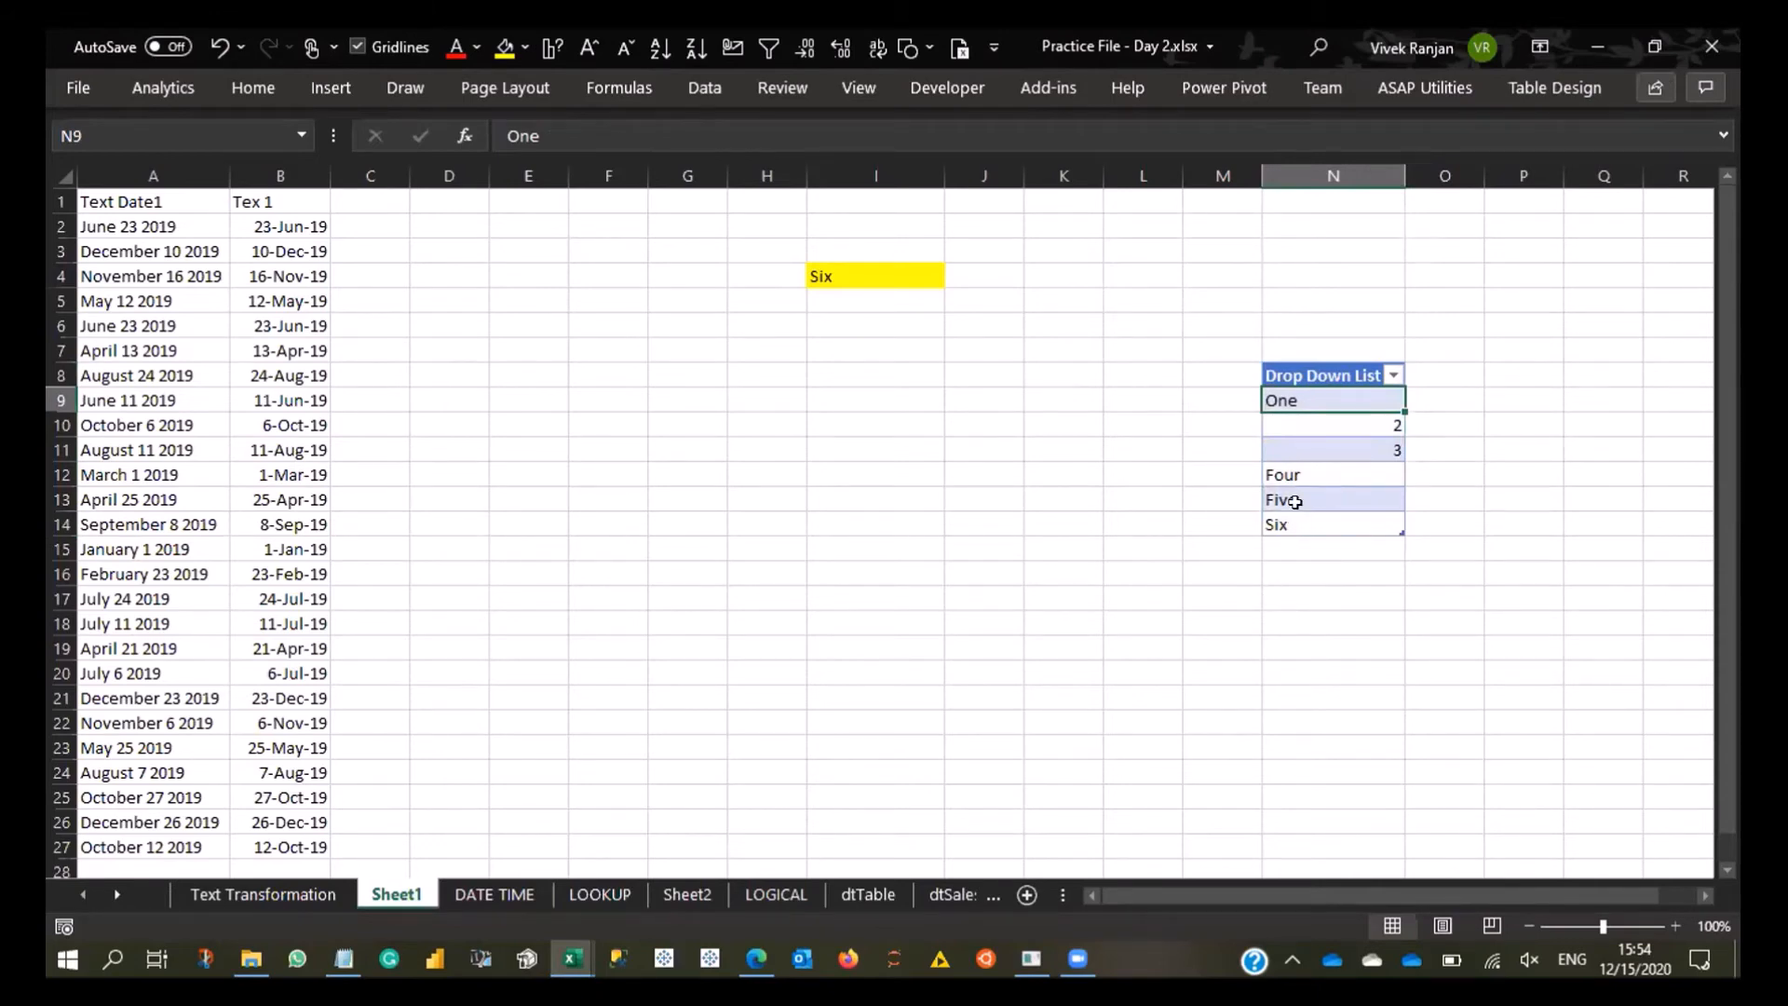
key("ctrl+a")
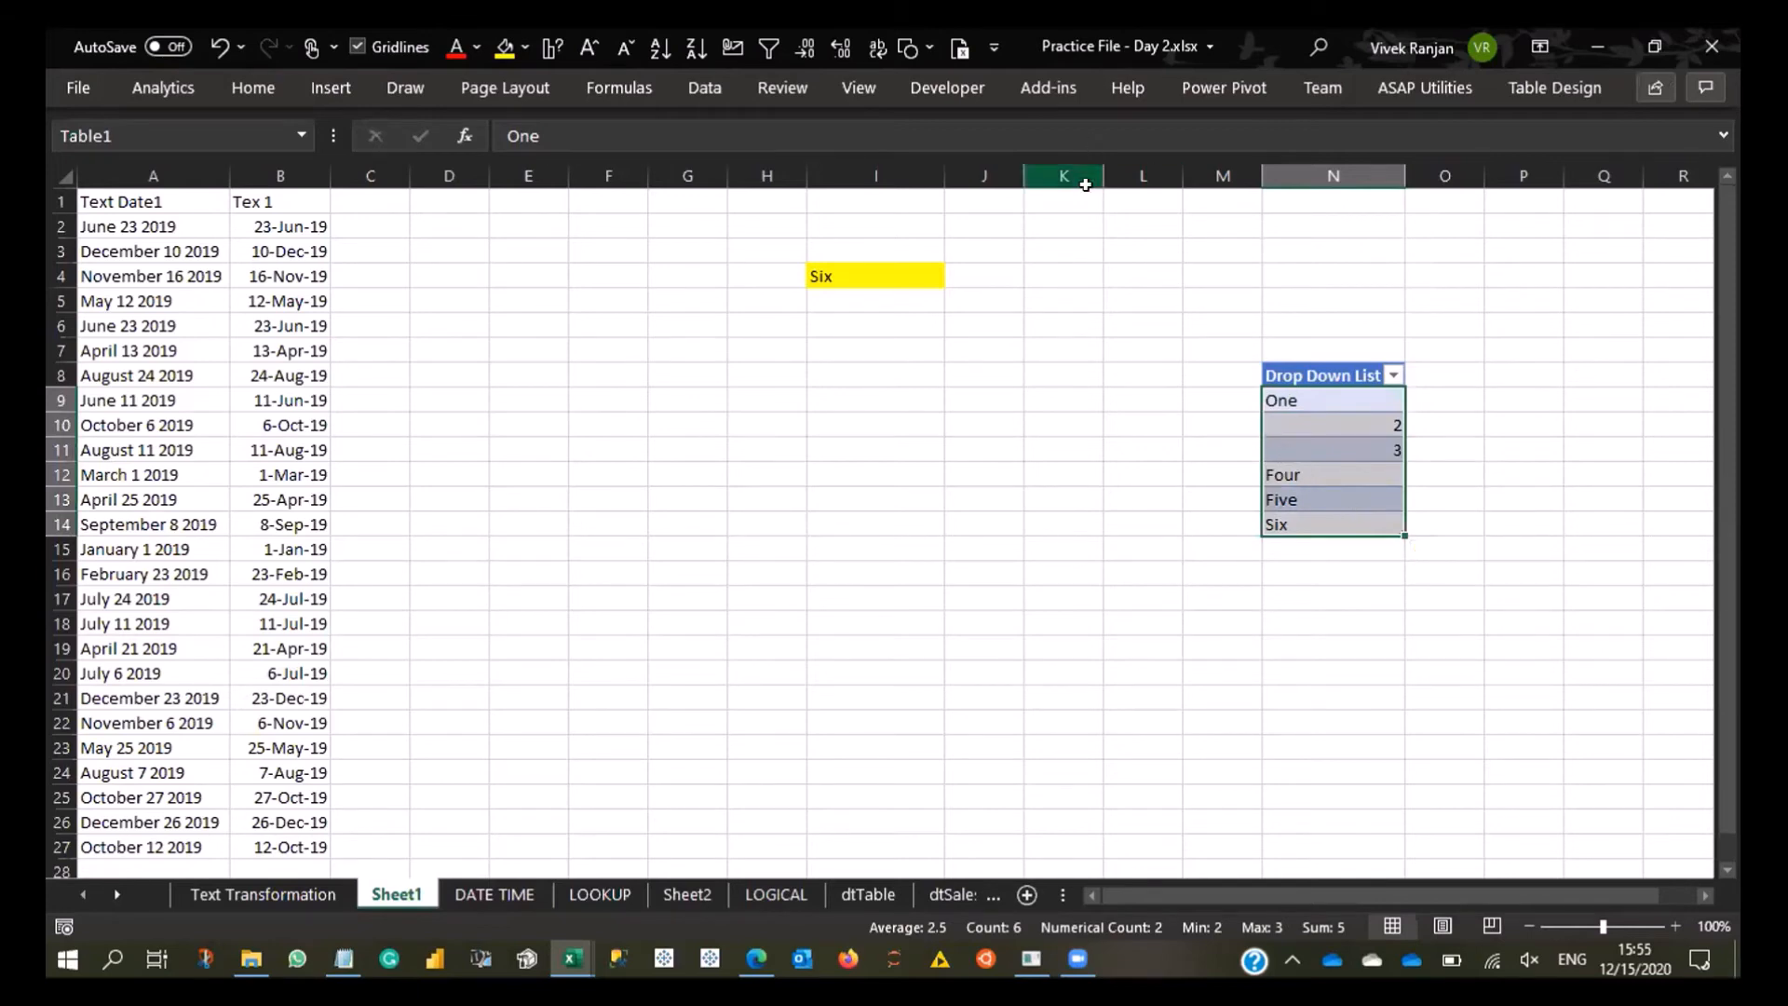
left_click(1330, 377)
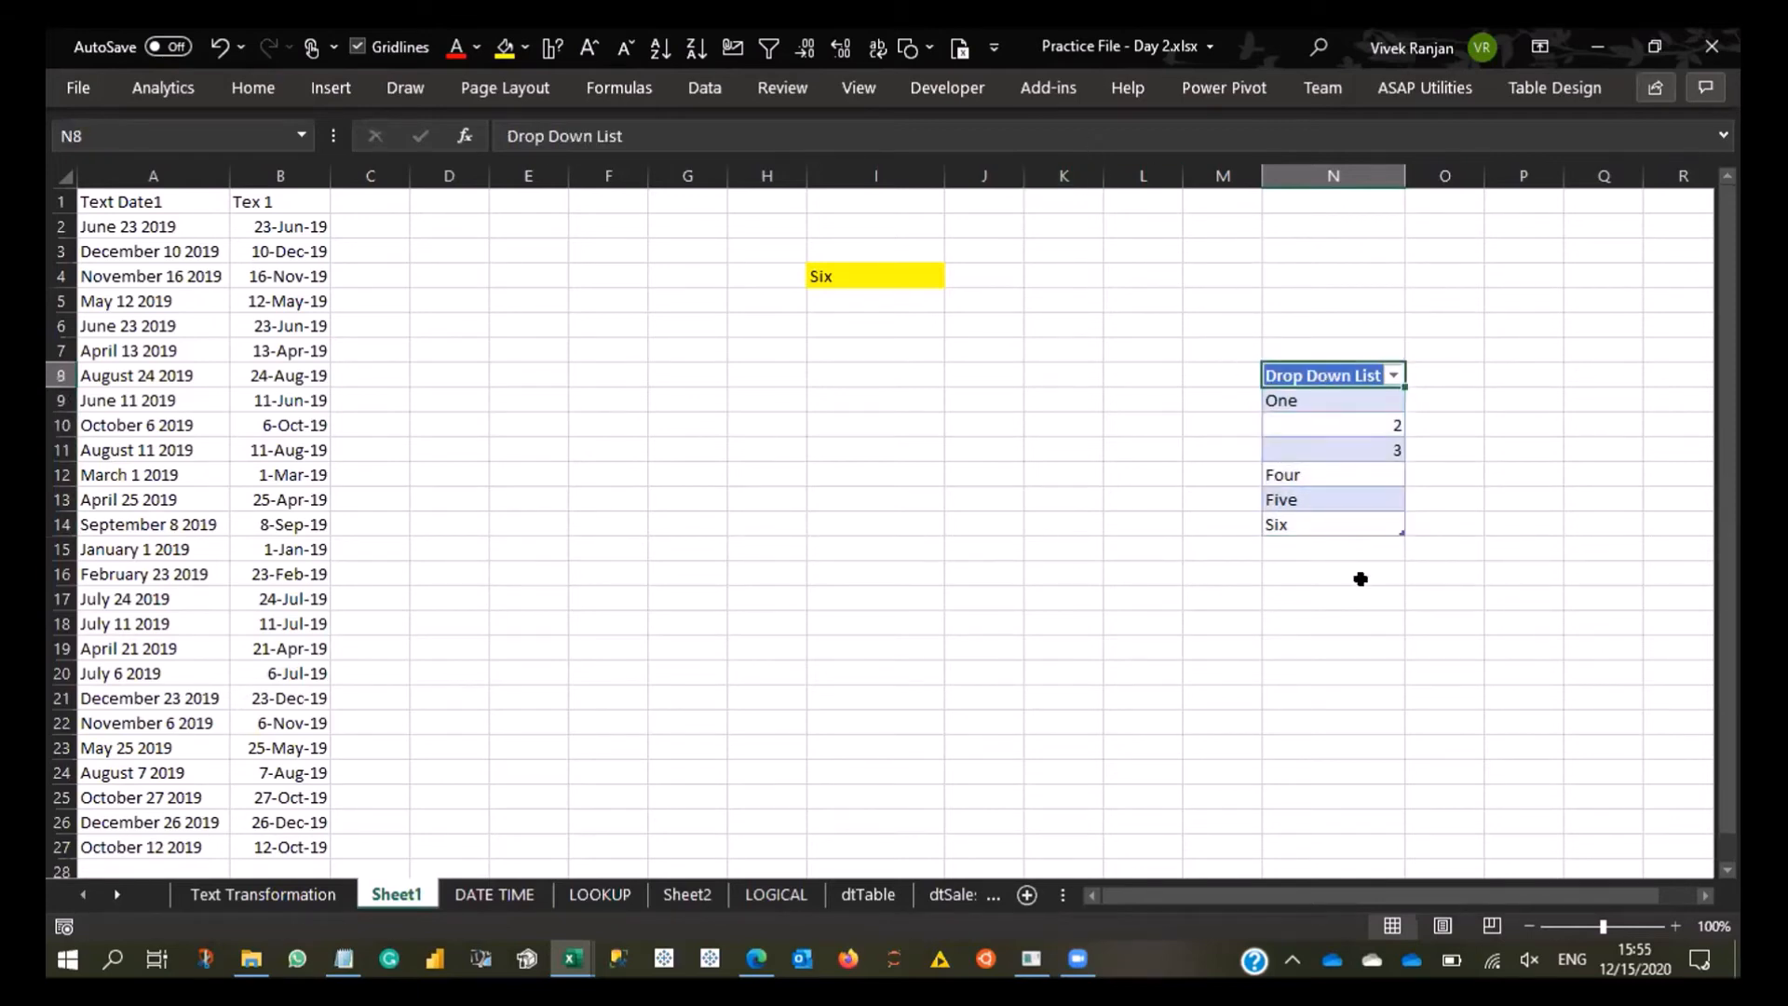
left_click(1321, 521, "shift")
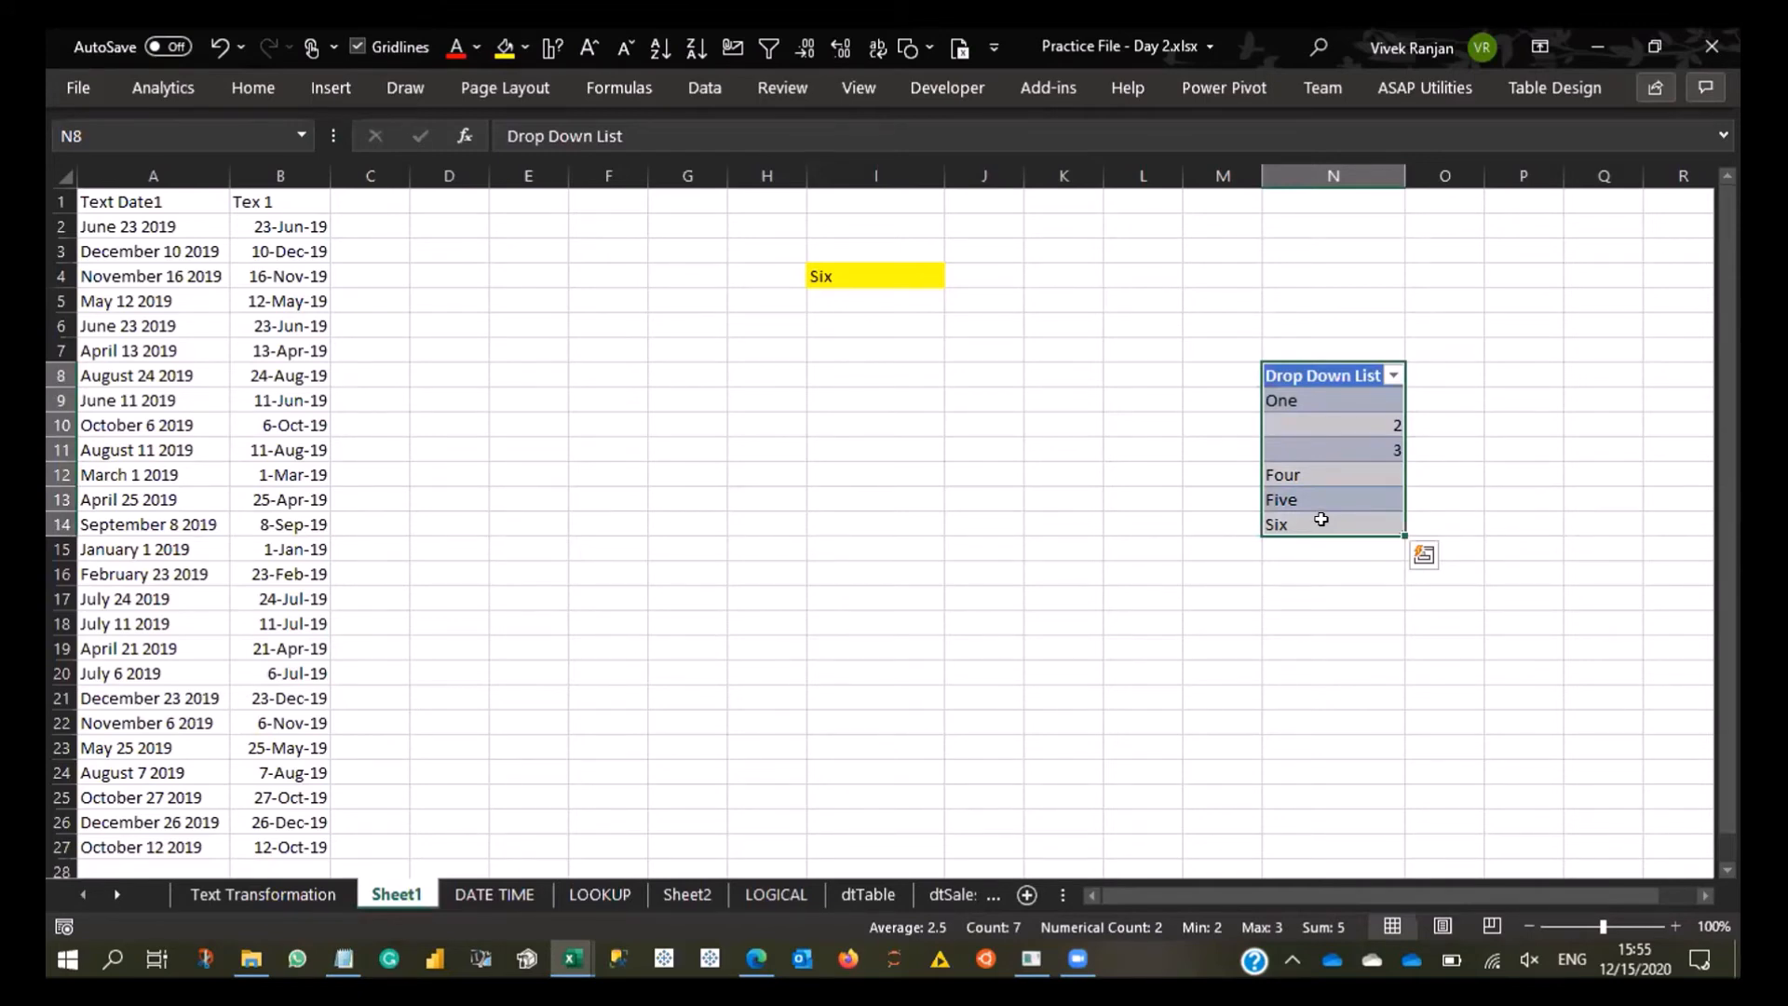
left_click_drag(1346, 395, 1346, 526)
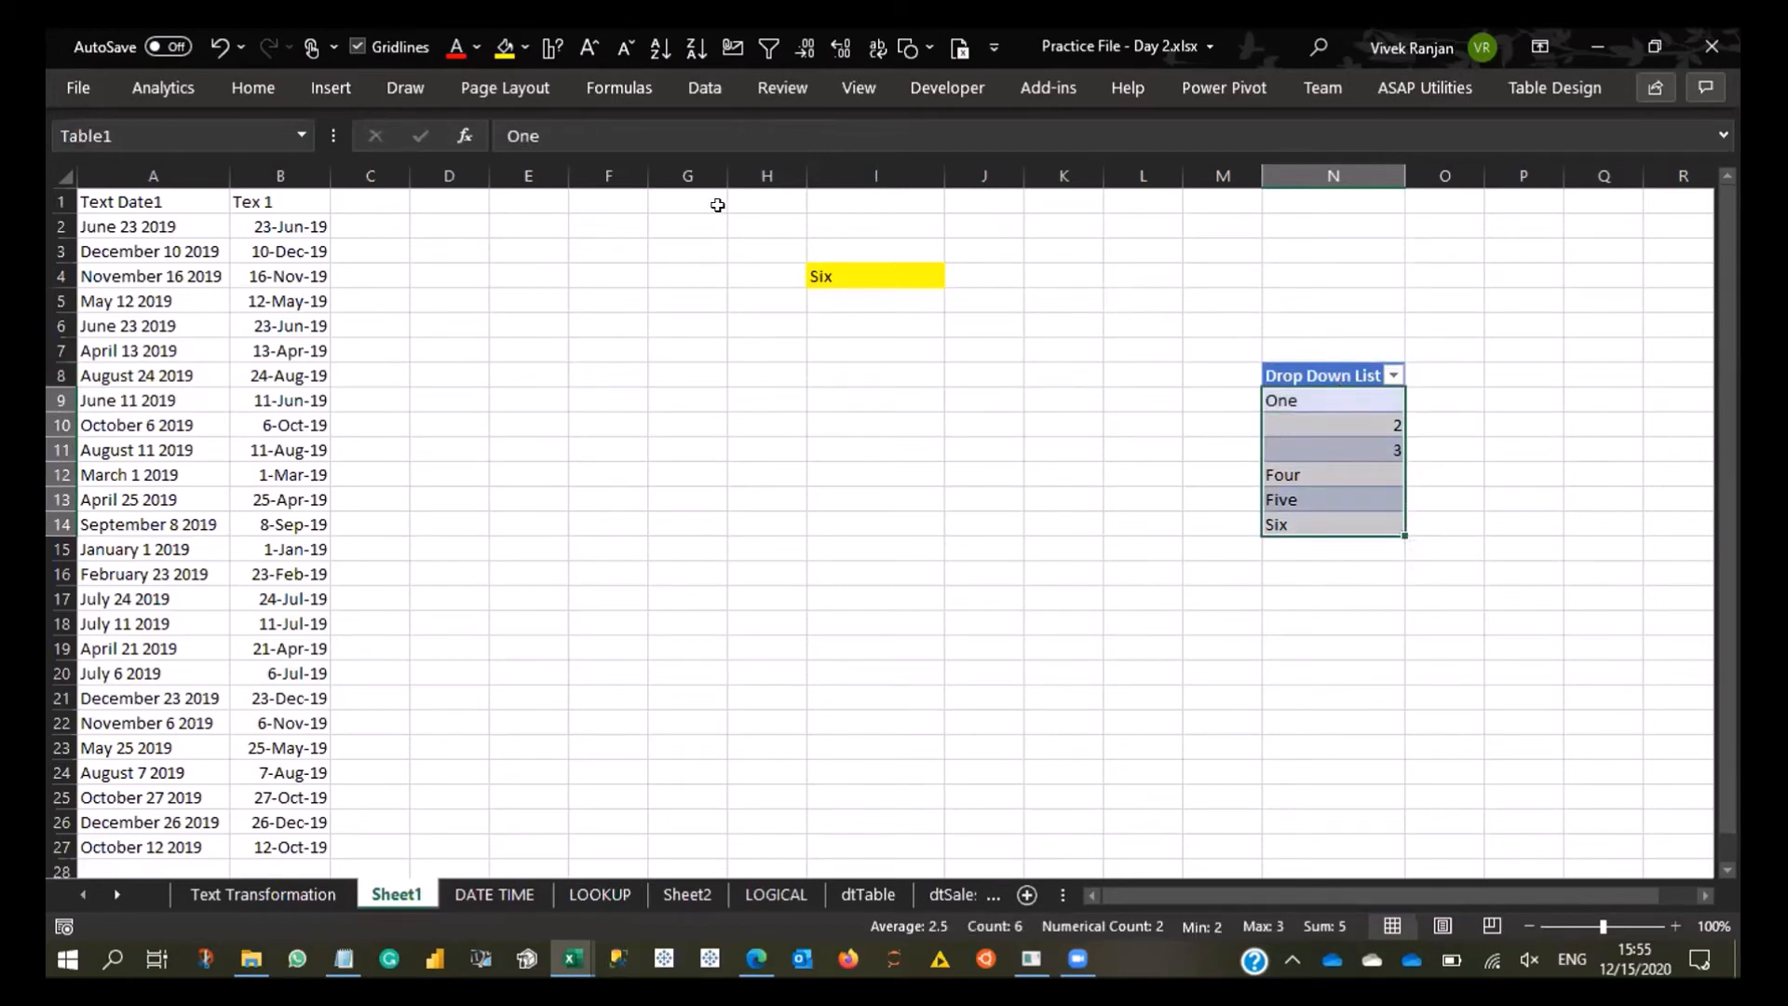
left_click(655, 94)
left_click(803, 154)
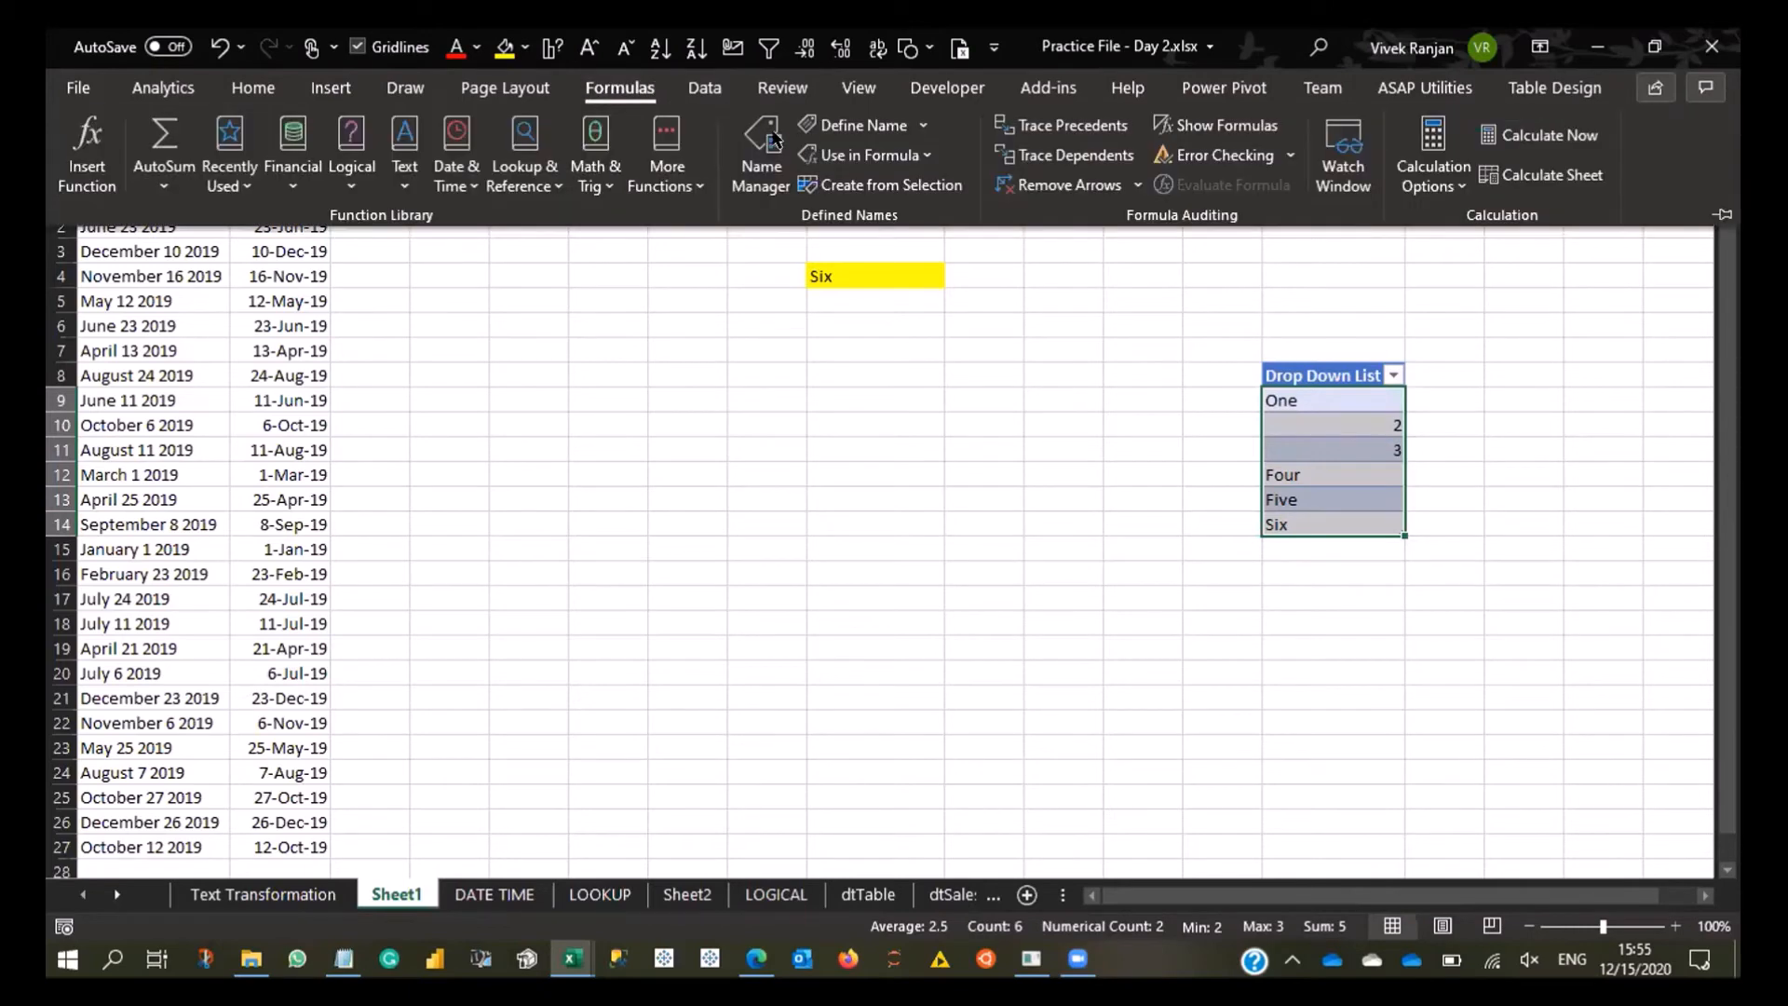
left_click(788, 280)
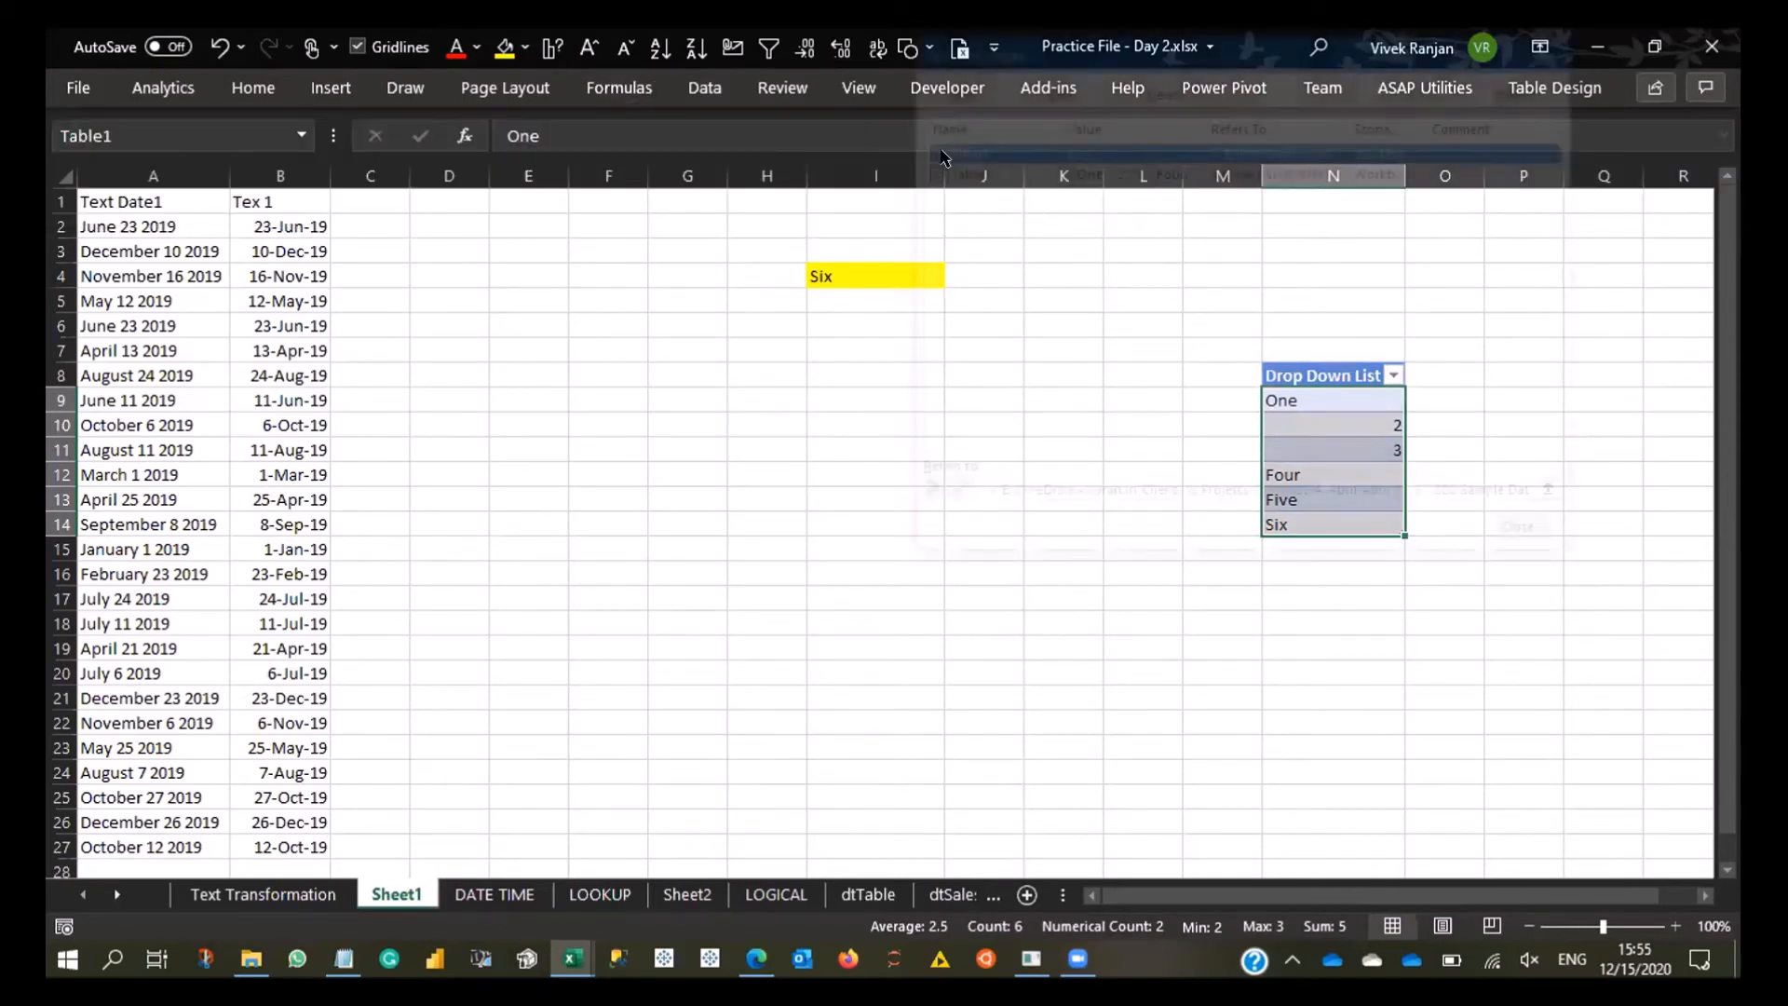
key("Escape")
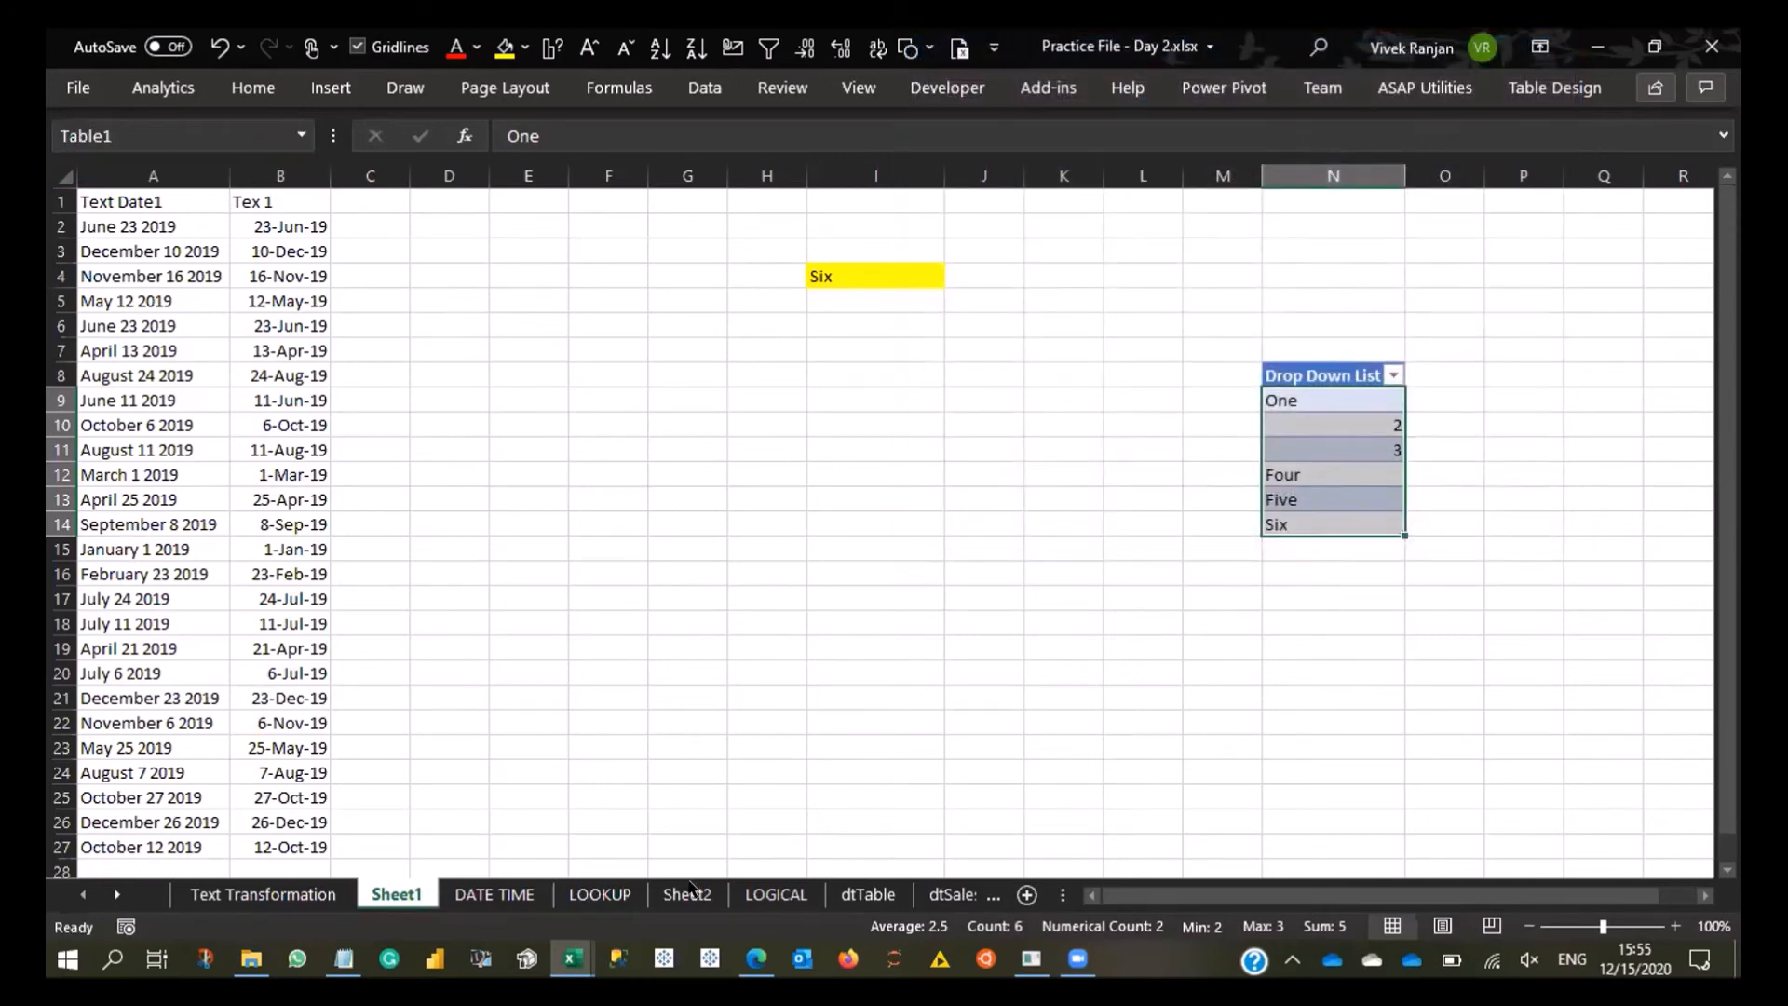
- Switch to the other open version of the Practice File - Day 2 workbook and review its defined names
left_click(571, 958)
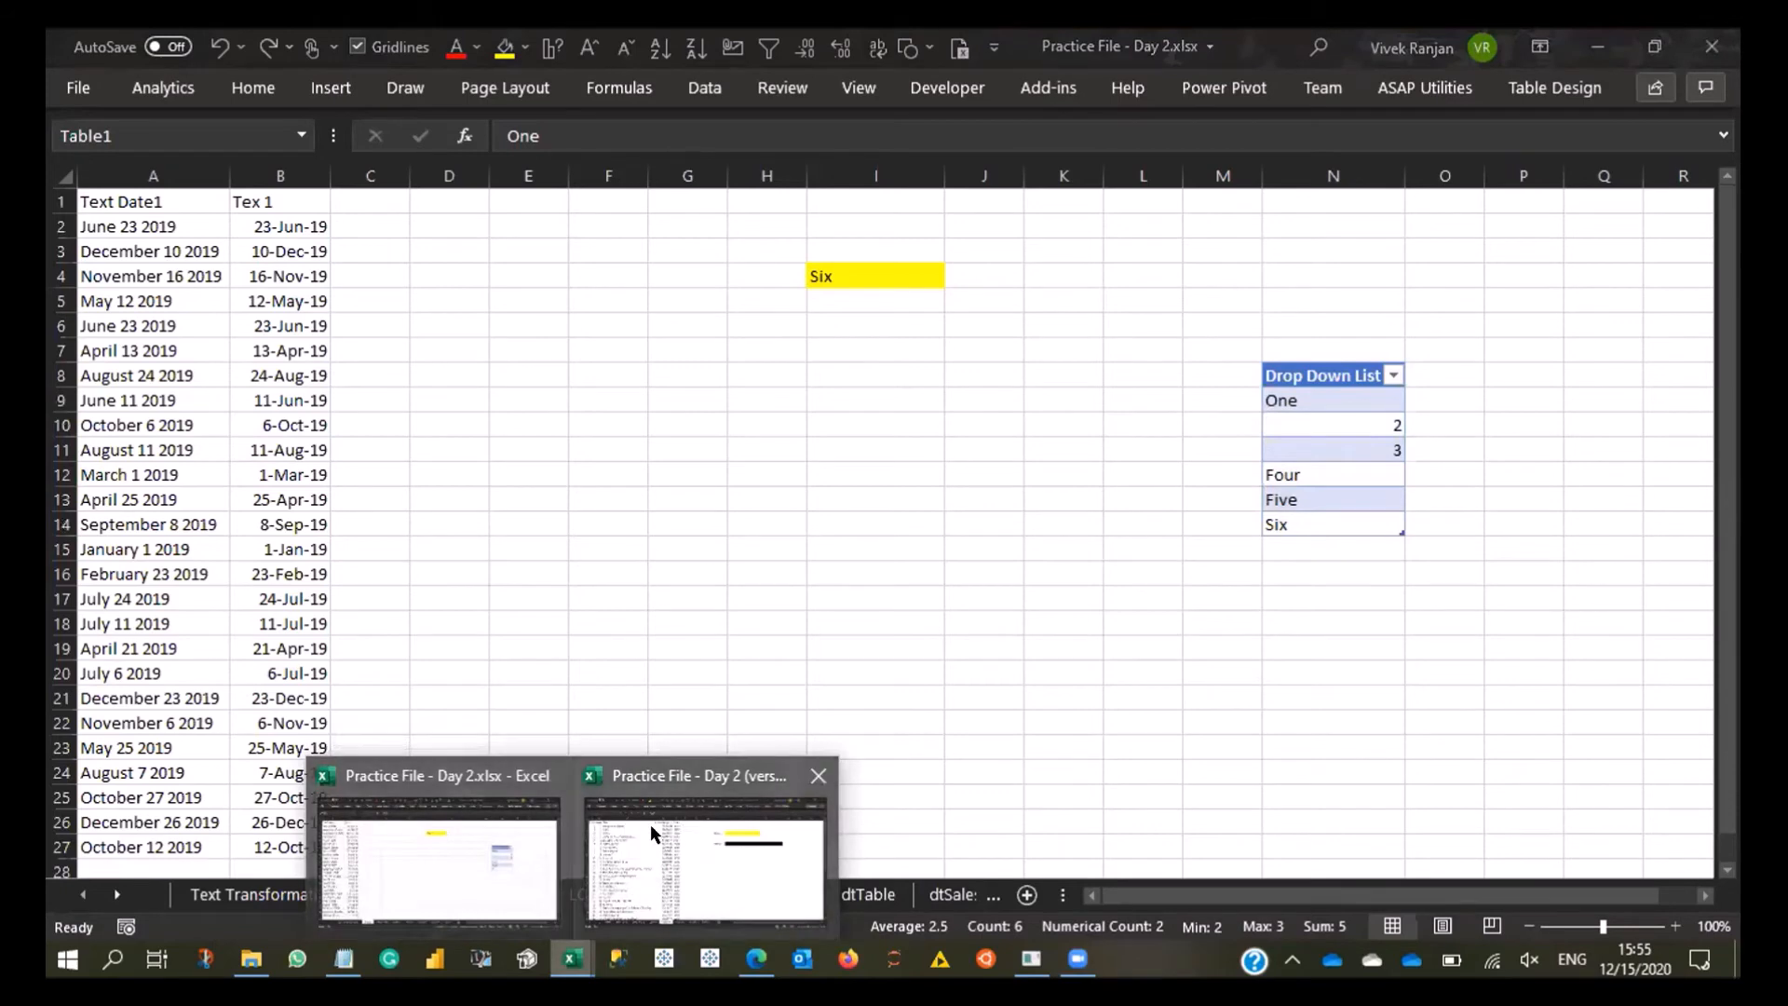
left_click(501, 825)
left_click(695, 326)
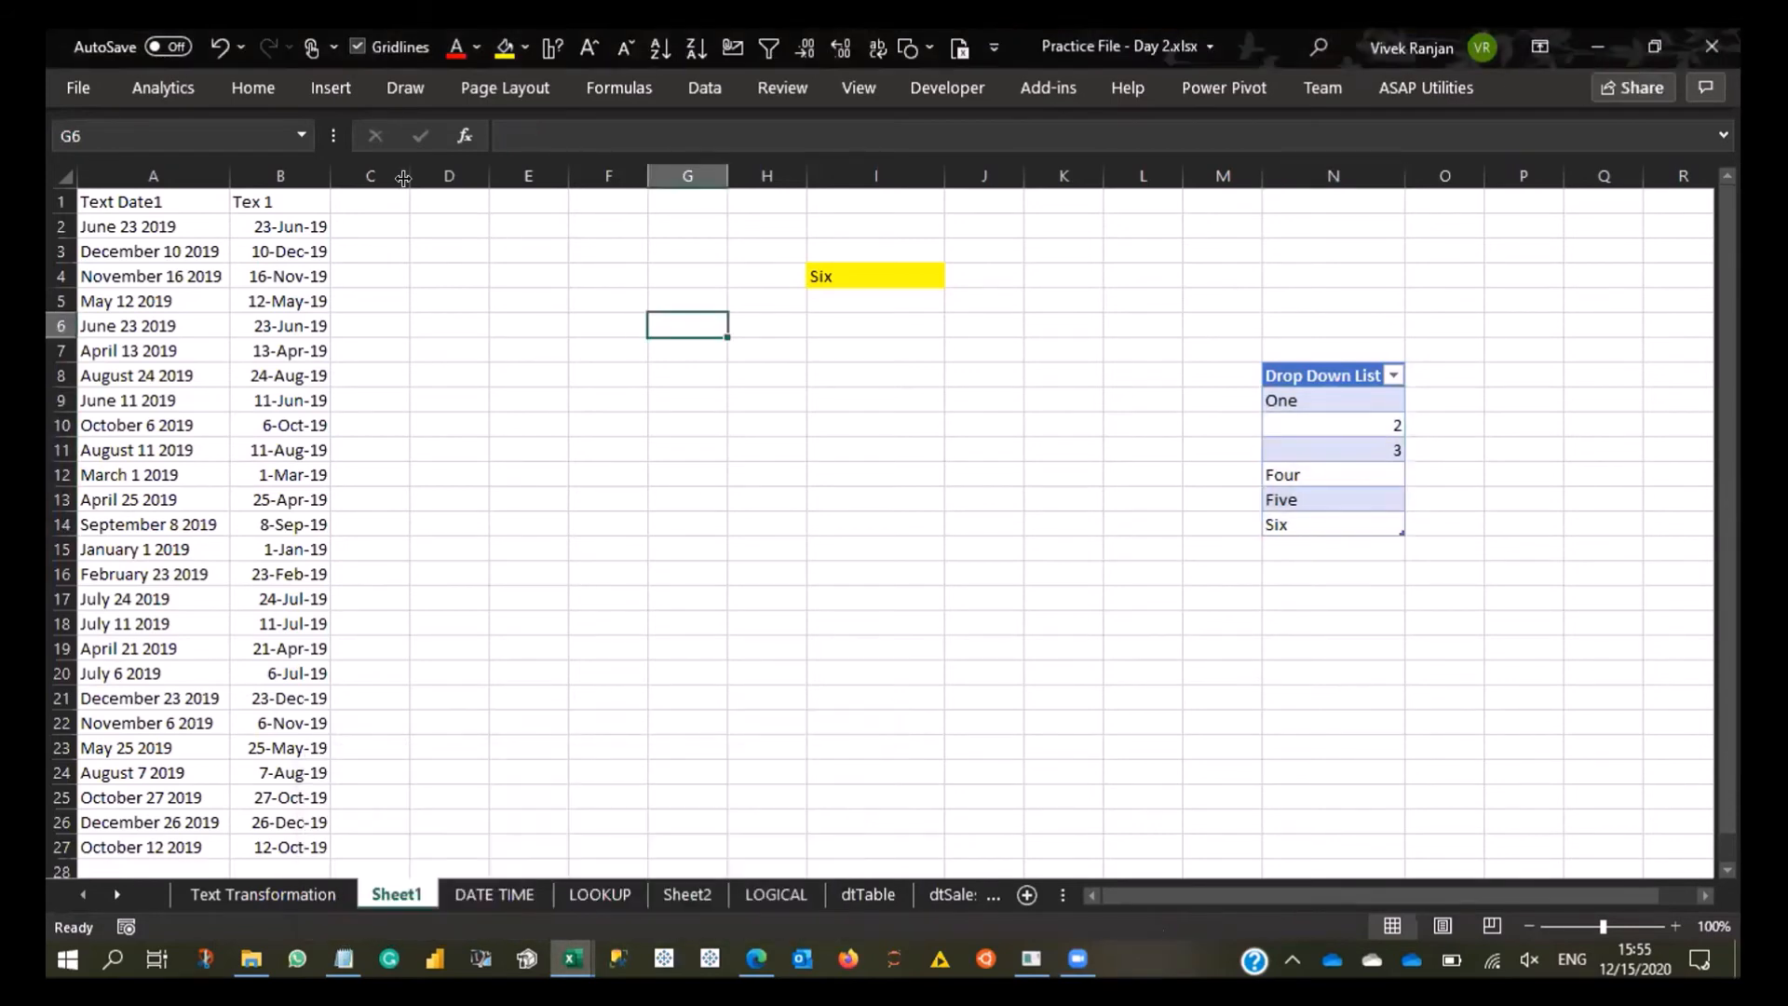
left_click(301, 136)
left_click(651, 657)
left_click(572, 958)
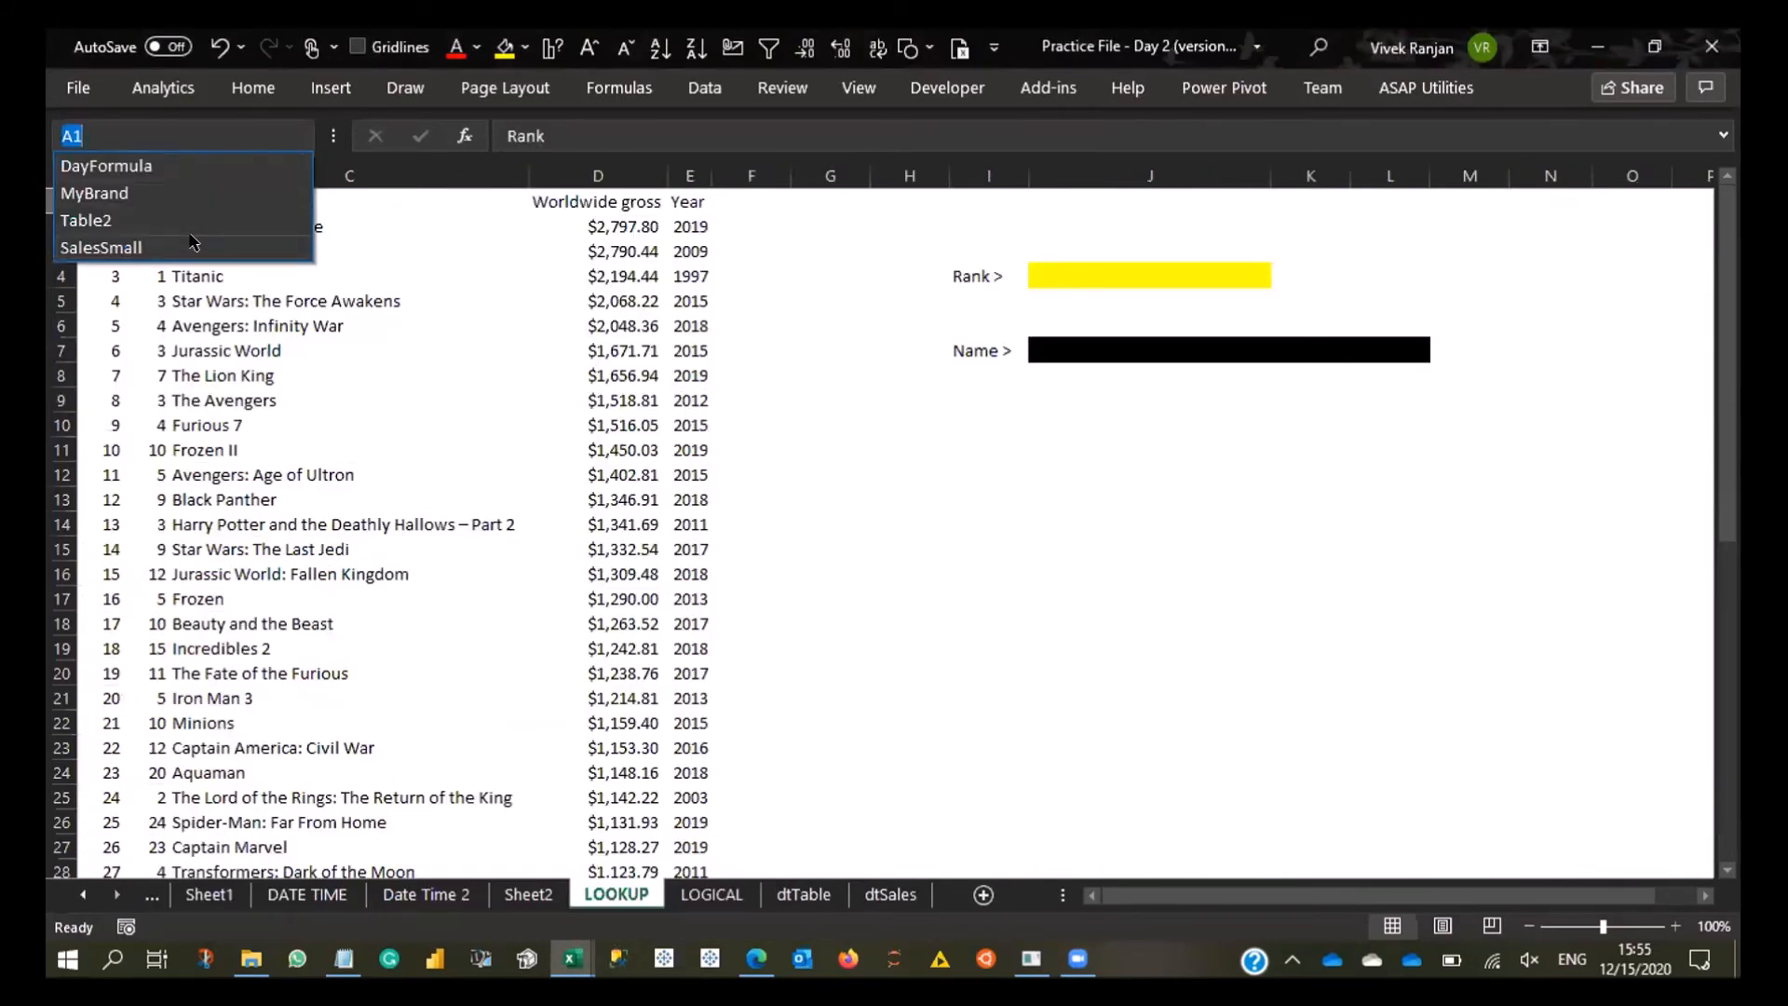
key("Escape")
left_click(619, 88)
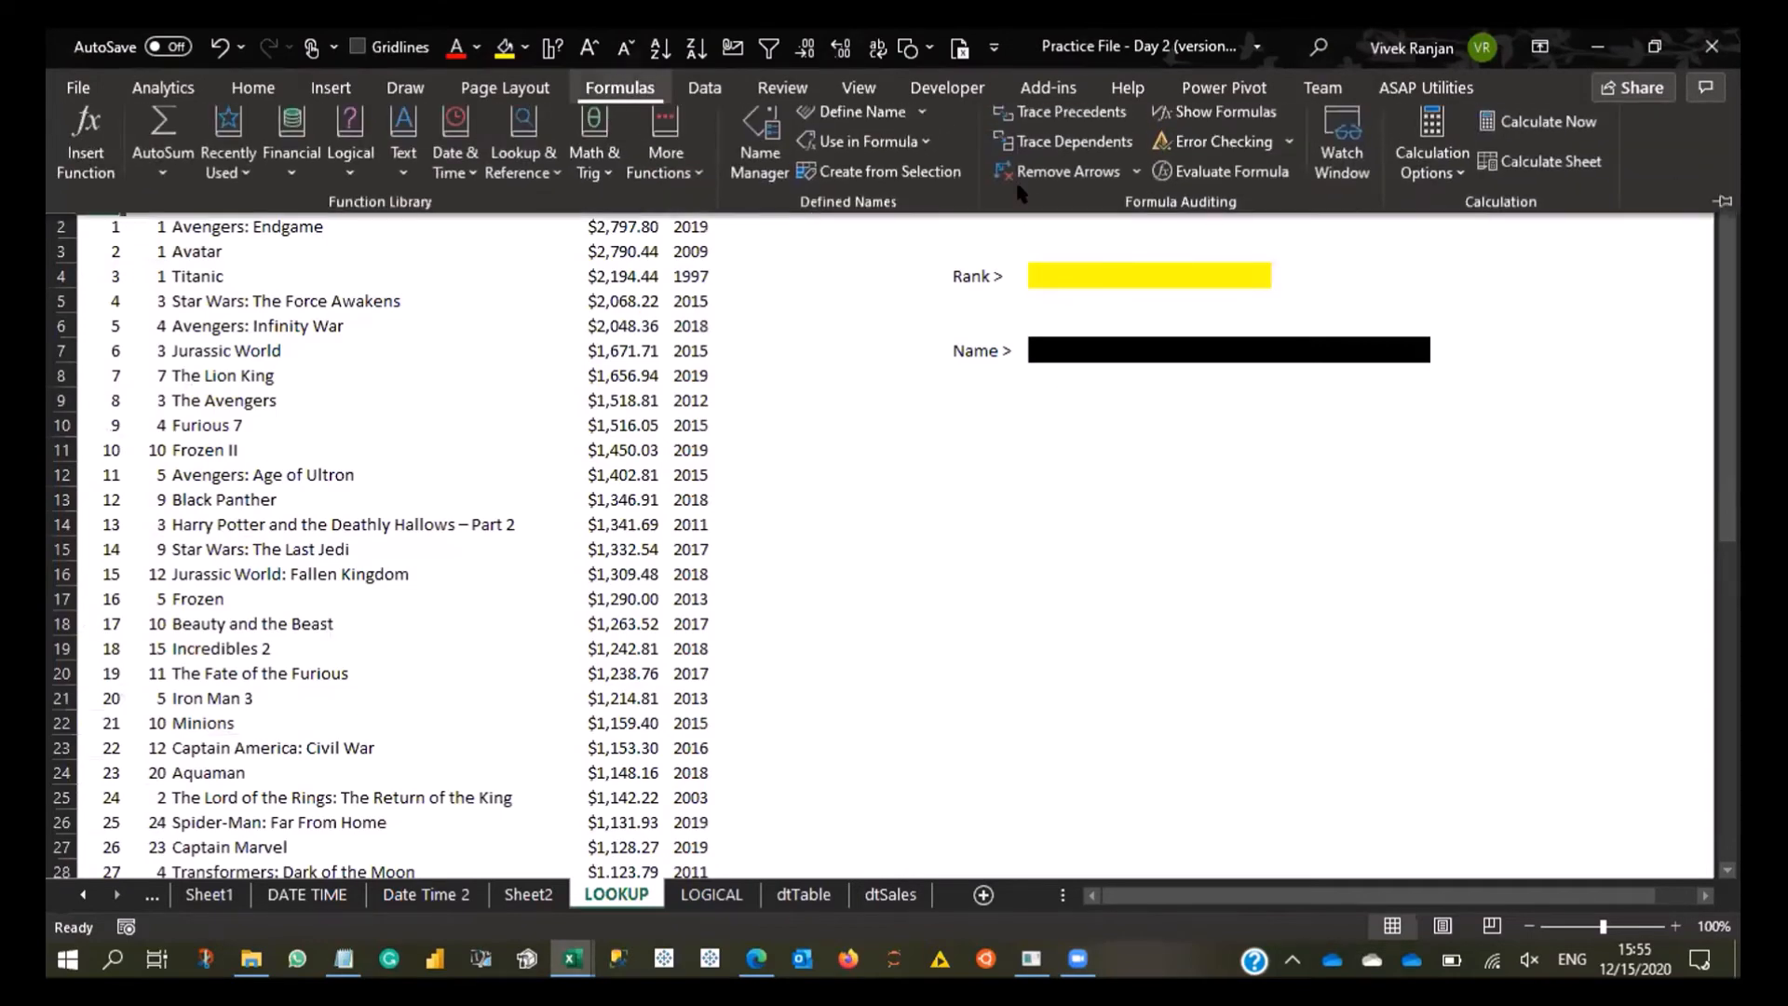
key("ctrl+F3")
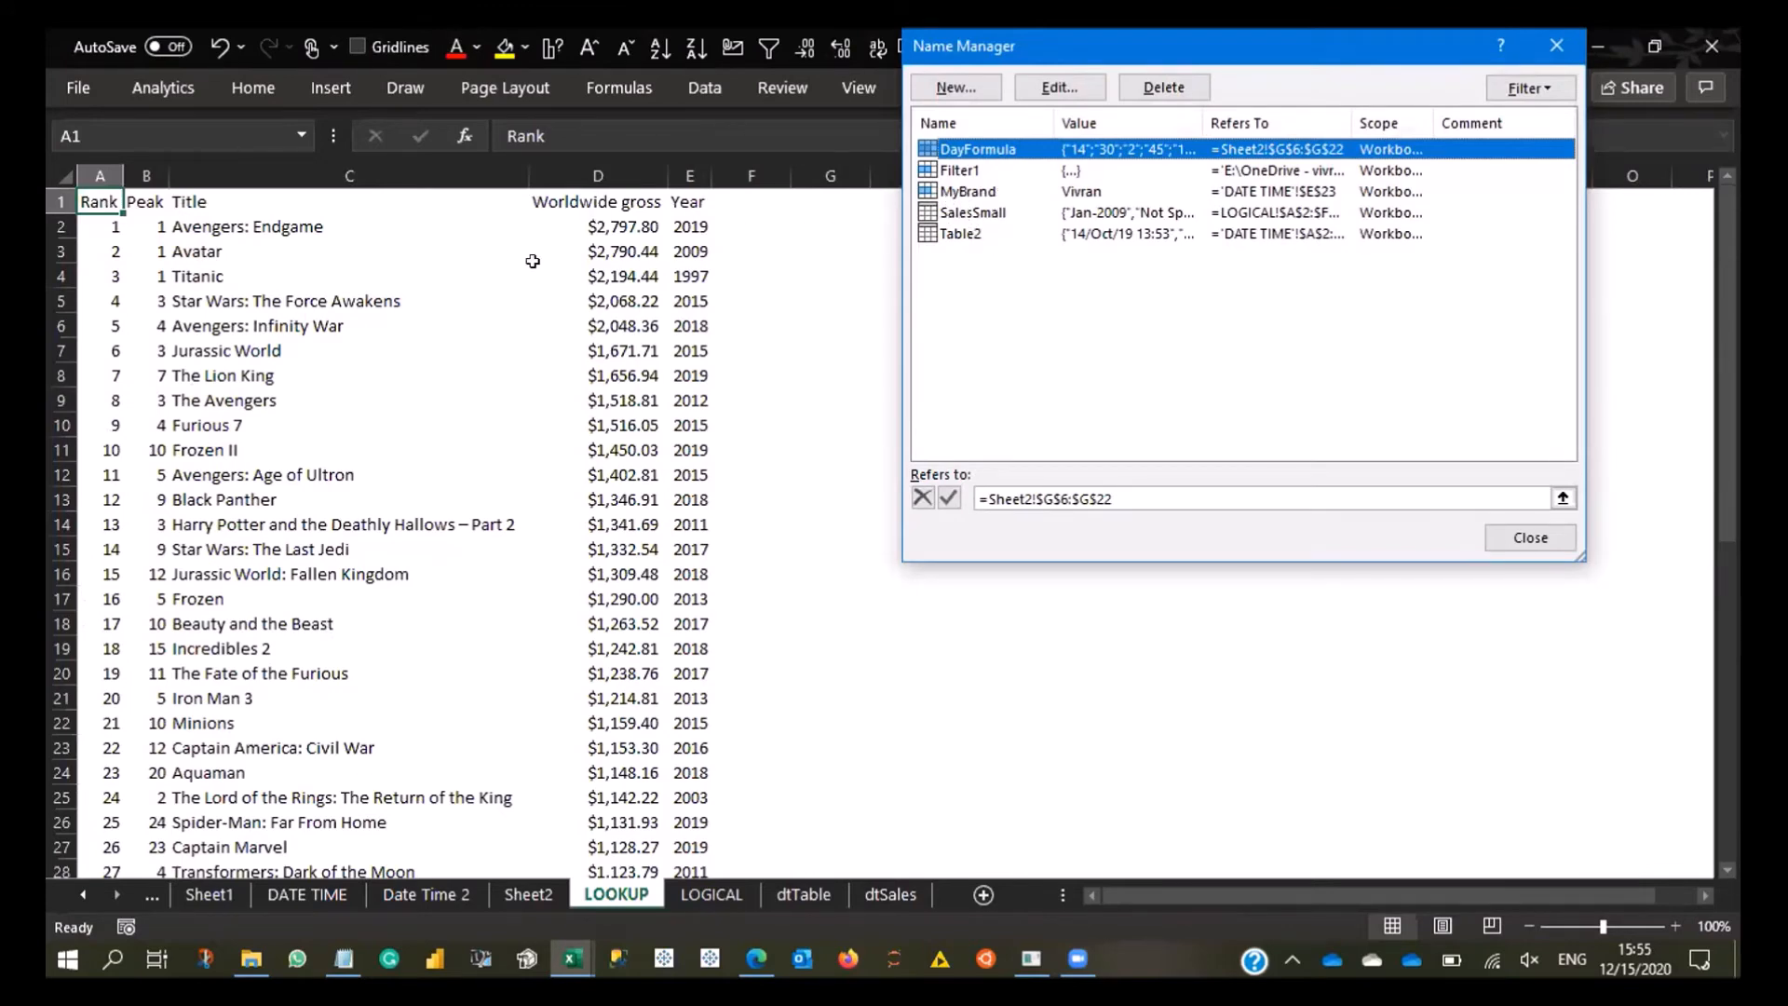
key("Escape")
- Try to define the workbook-scope name Title for the range C1:C24 on the LOOKUP sheet
left_click_drag(336, 200, 371, 755)
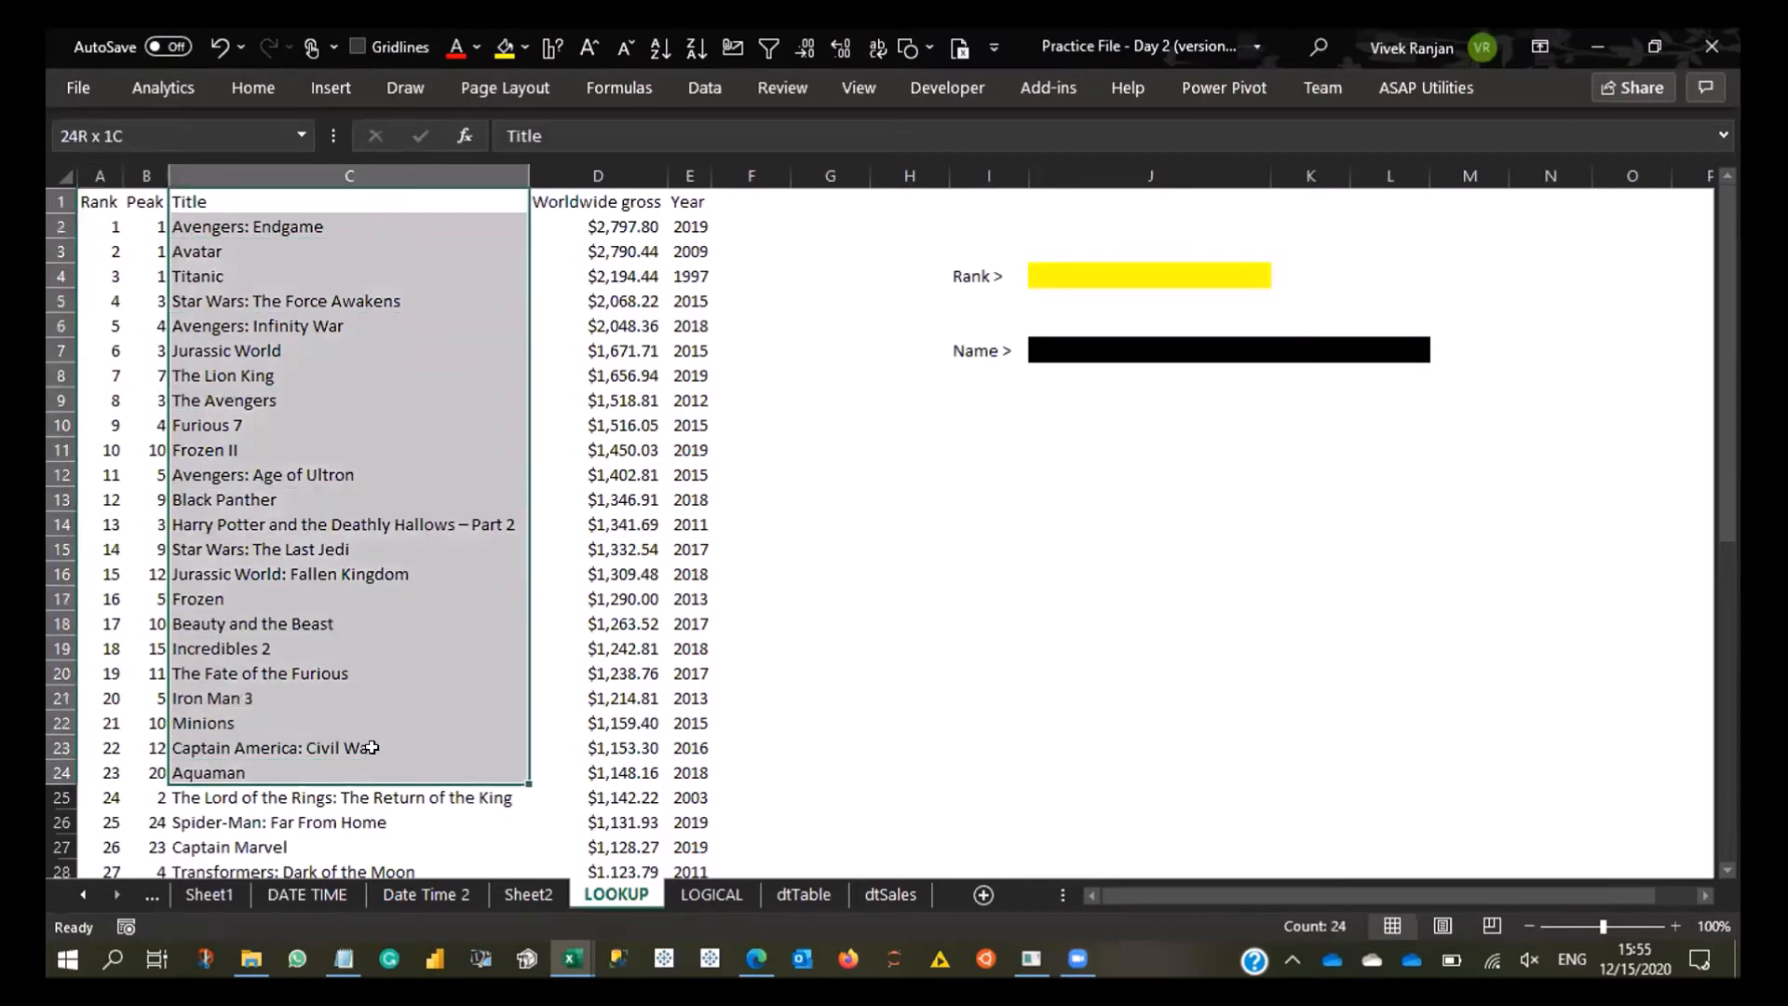
left_click(277, 136)
key("Escape")
left_click(622, 87)
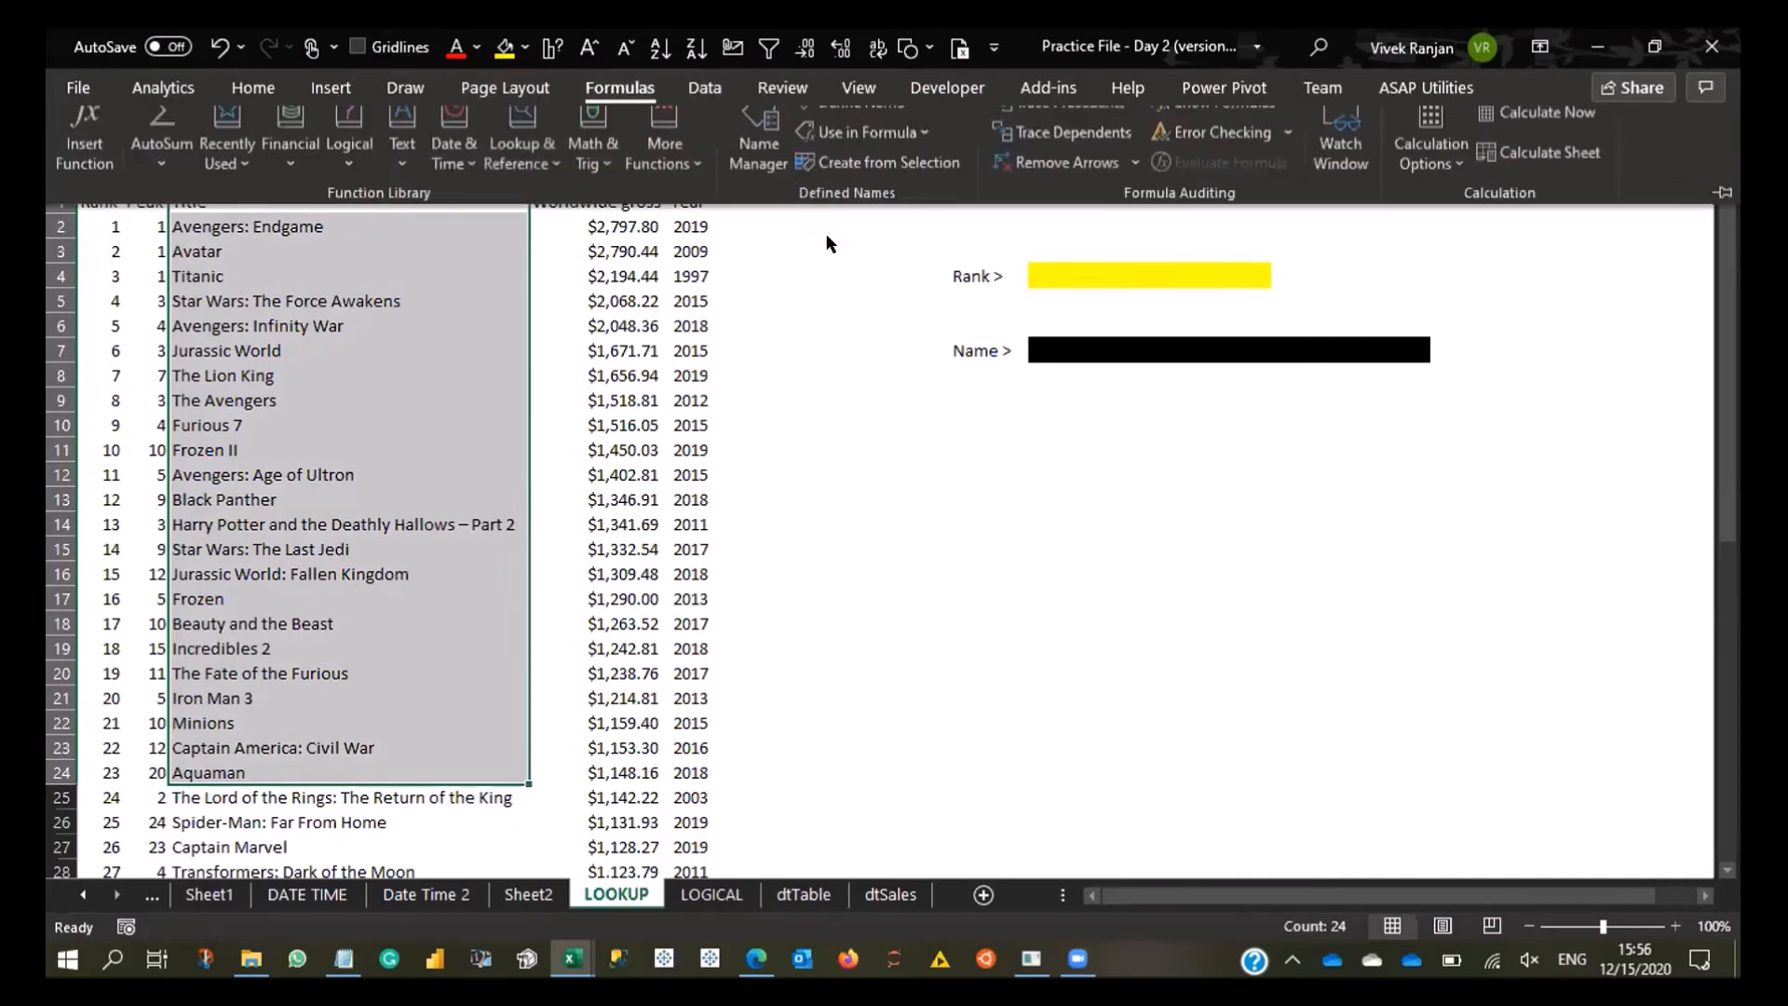
key("ctrl+F3")
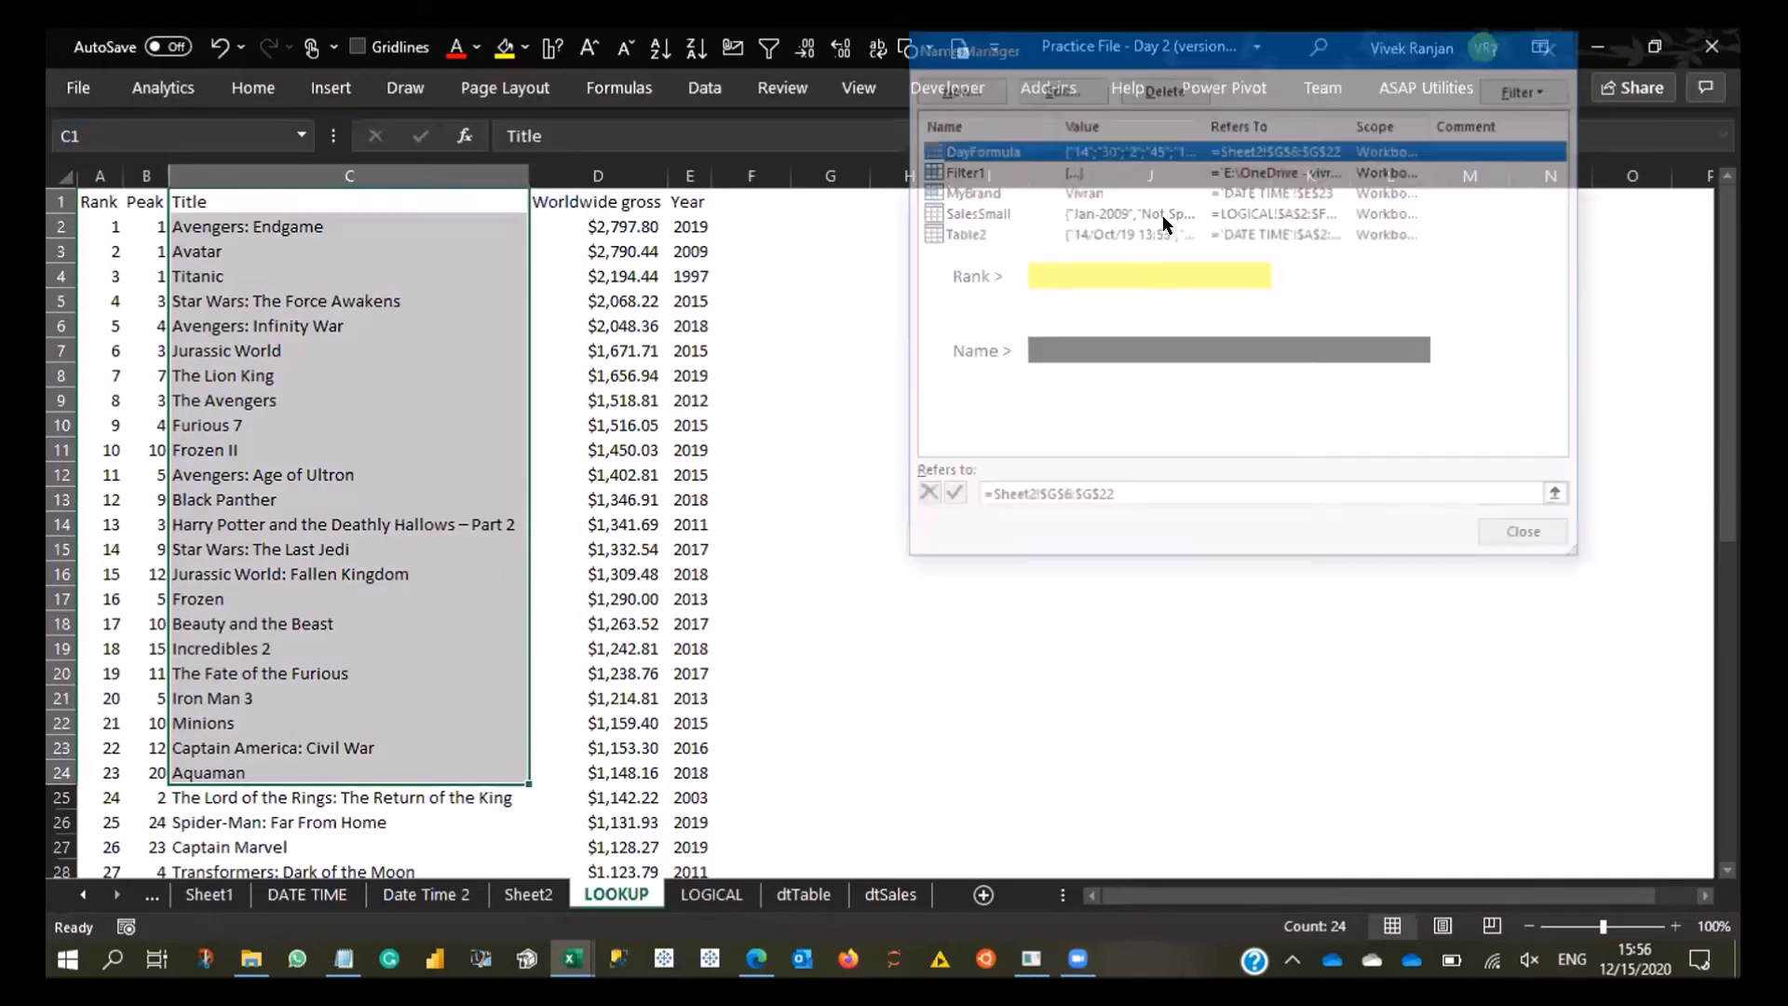
key("alt+n")
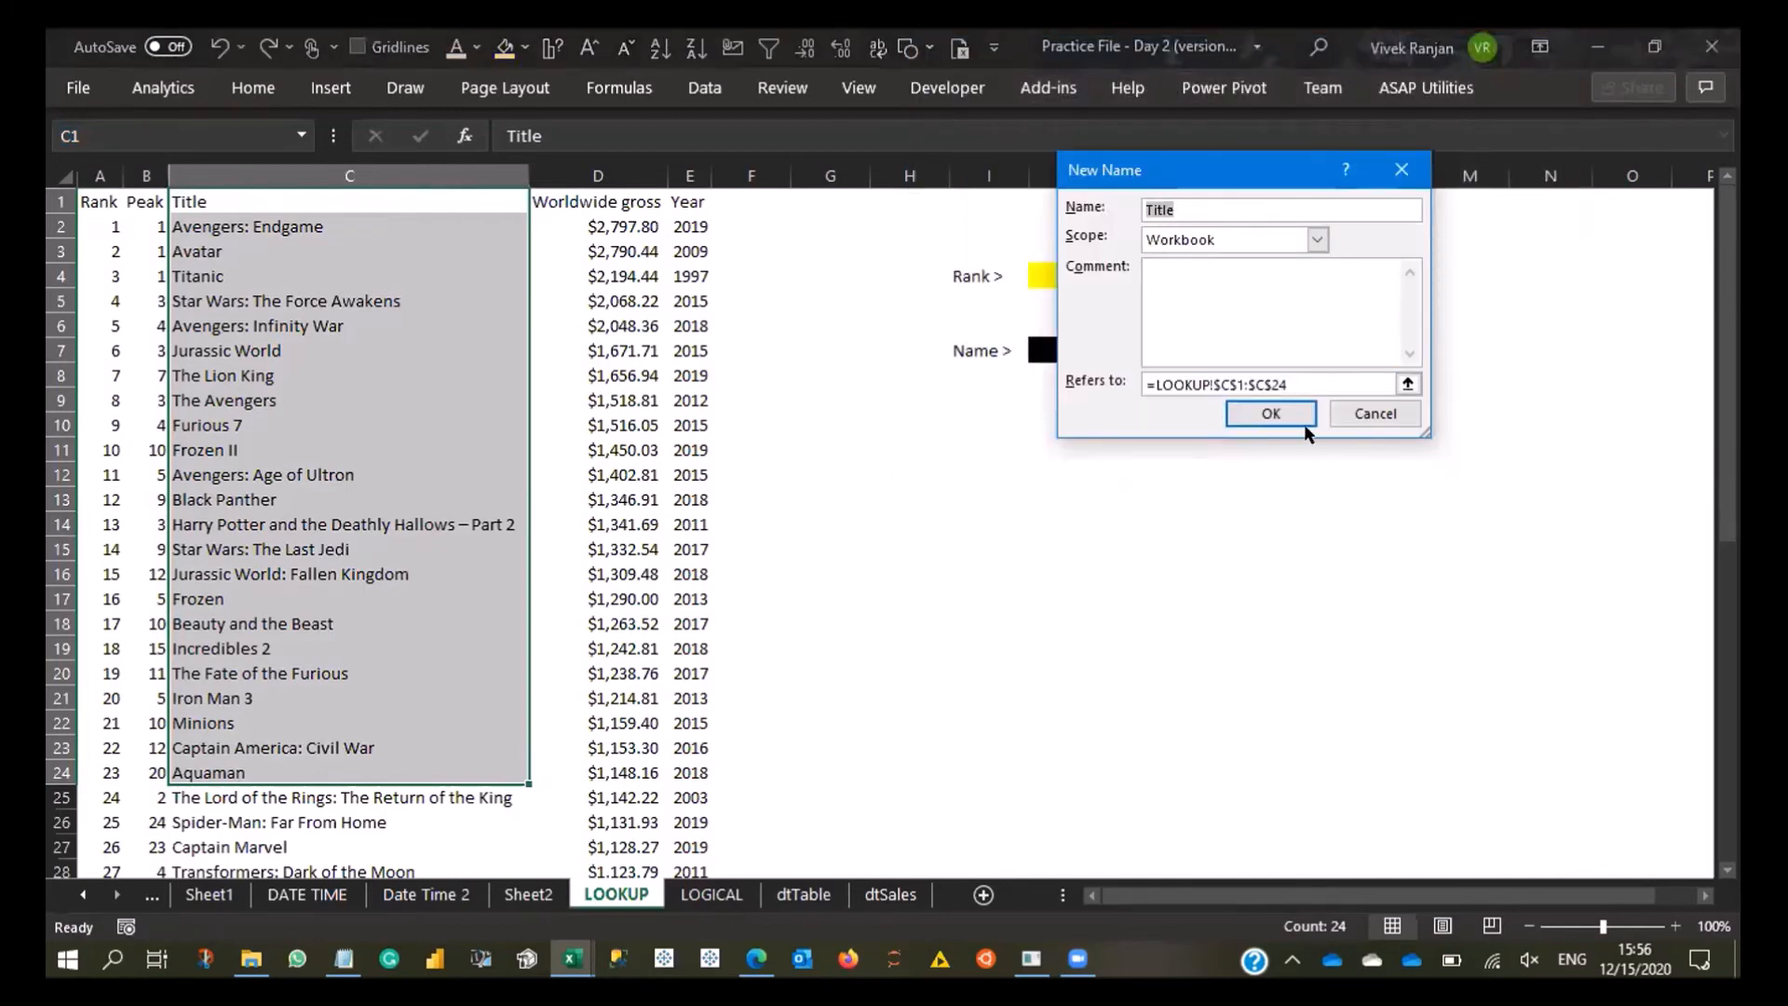
key("Tab")
key("Tab")
key("Tab")
key("Return")
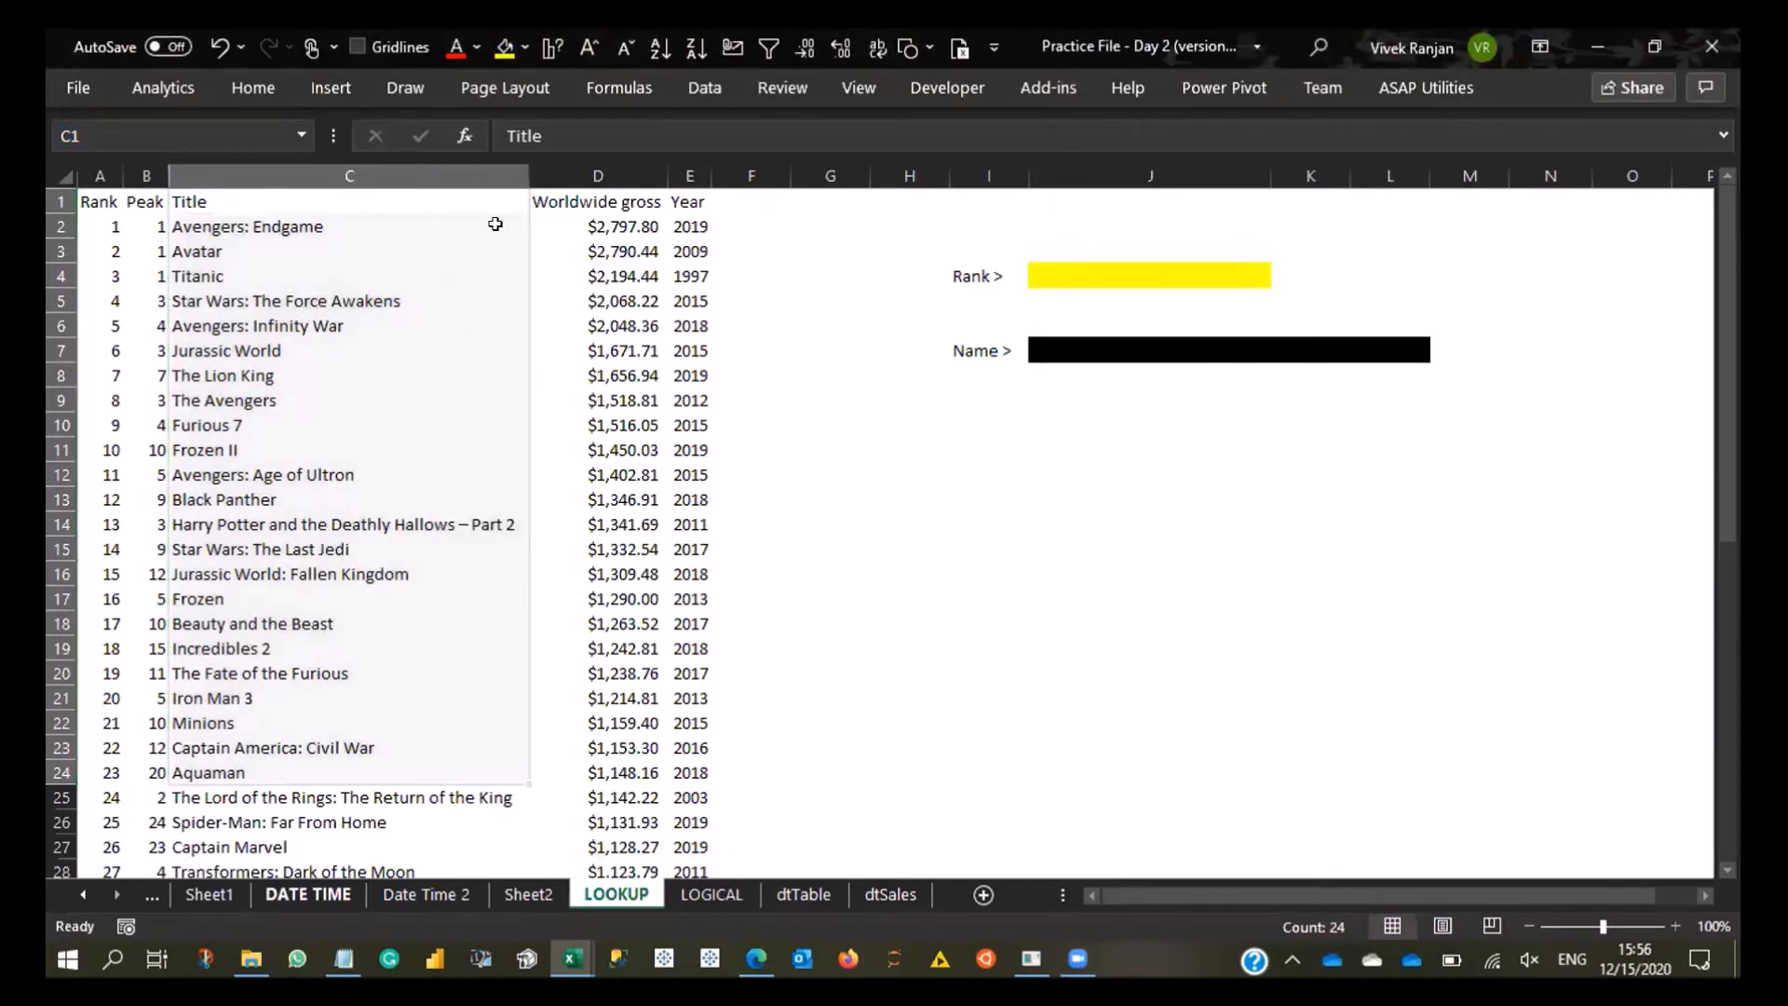
- Copy the ShipMode column C1:C16 on the LOGICAL sheet and paste its values and number formats starting at L2
key("ctrl+Page_Up")
key("ctrl+Page_Up")
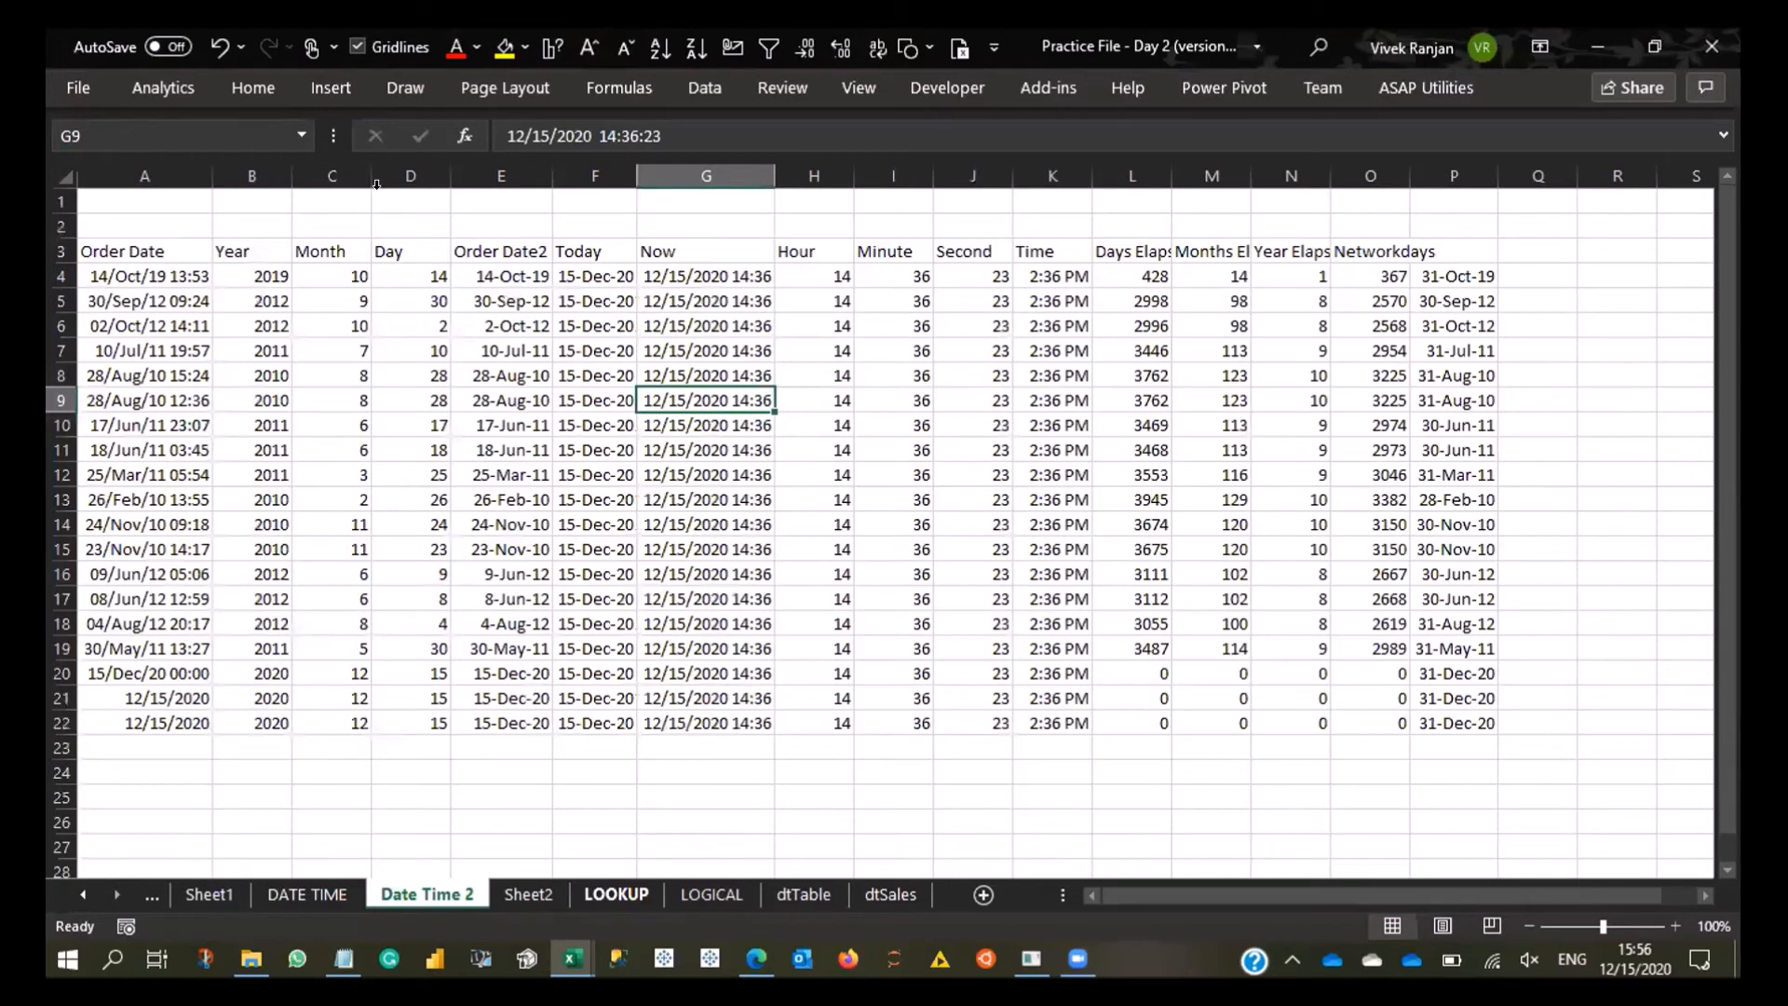
key("ctrl+Page_Down")
key("ctrl+Page_Down")
key("ctrl+Page_Down")
left_click(1215, 224)
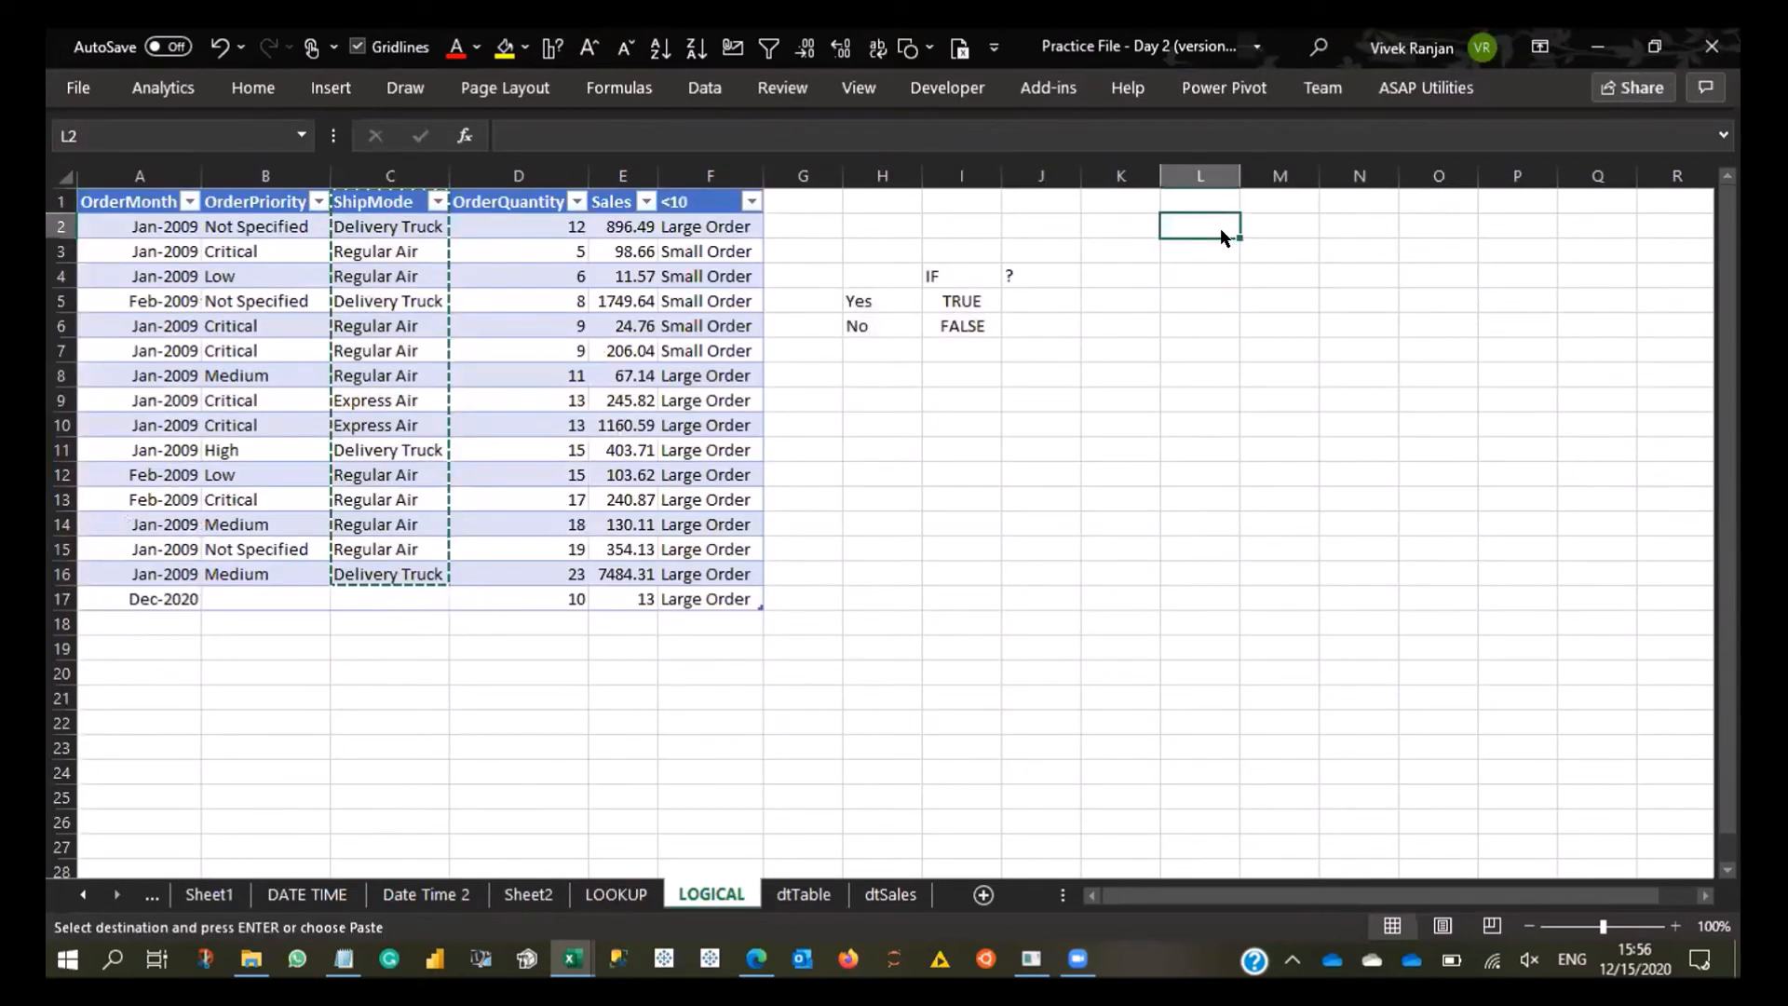
key("ctrl+alt+v")
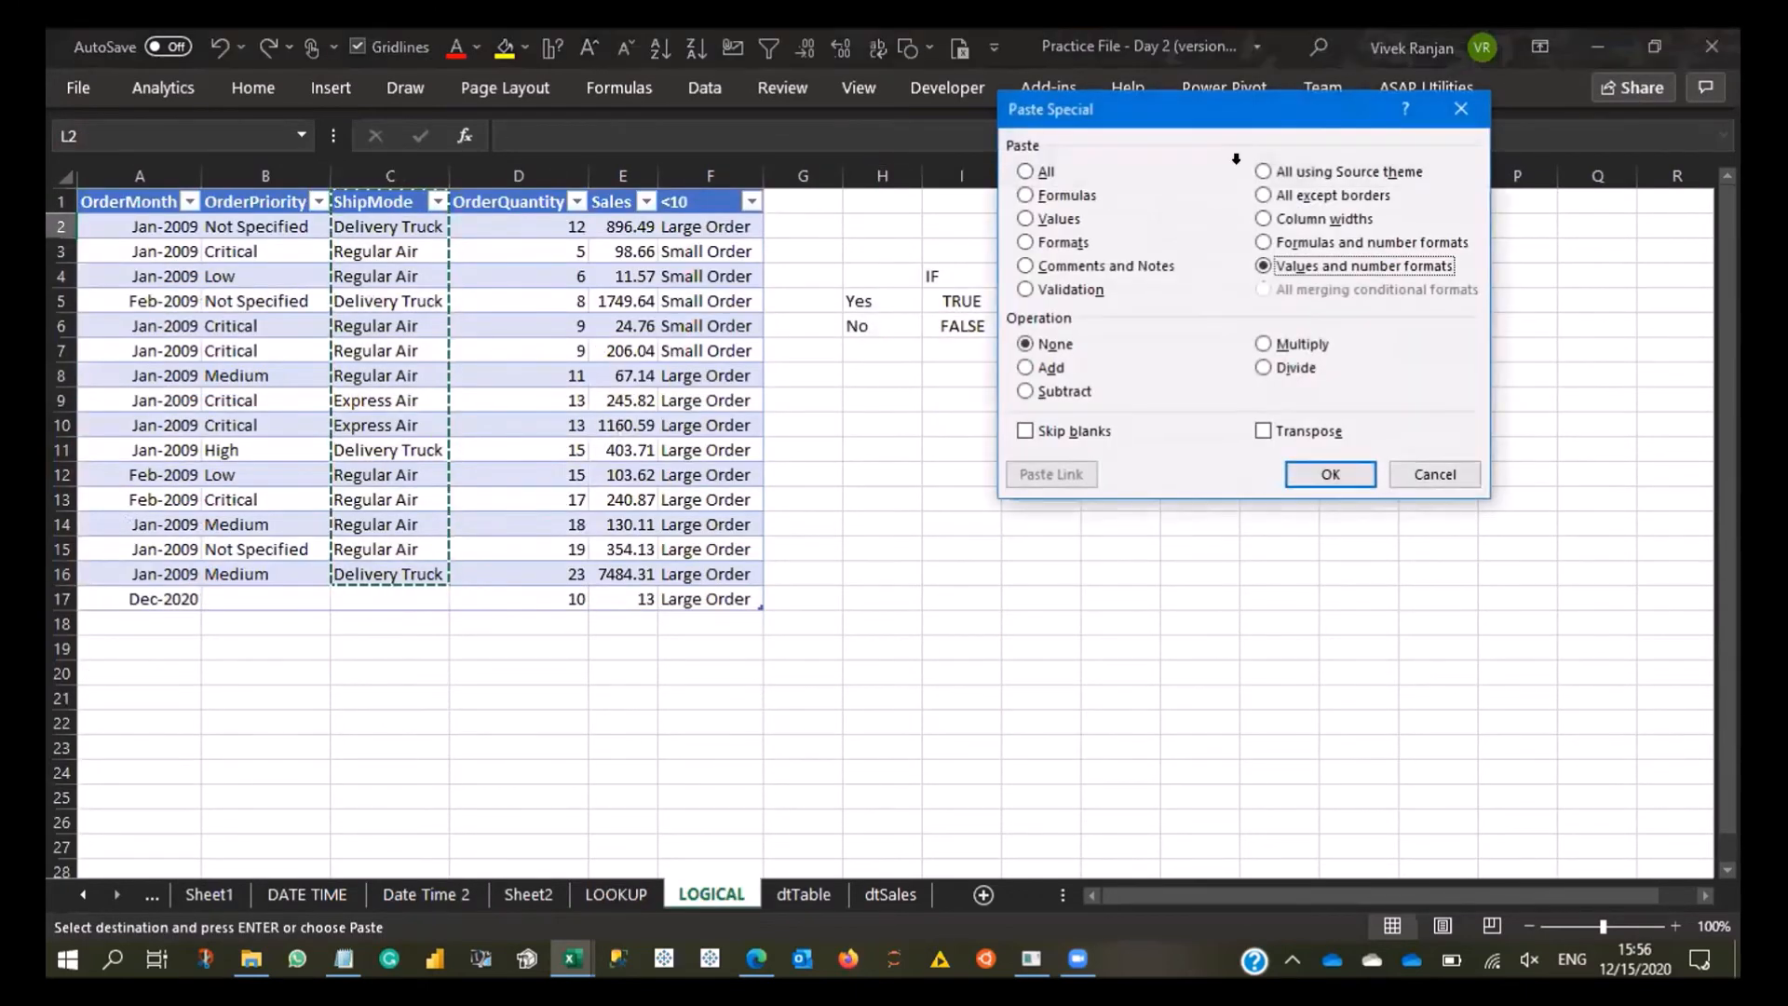
key("Return")
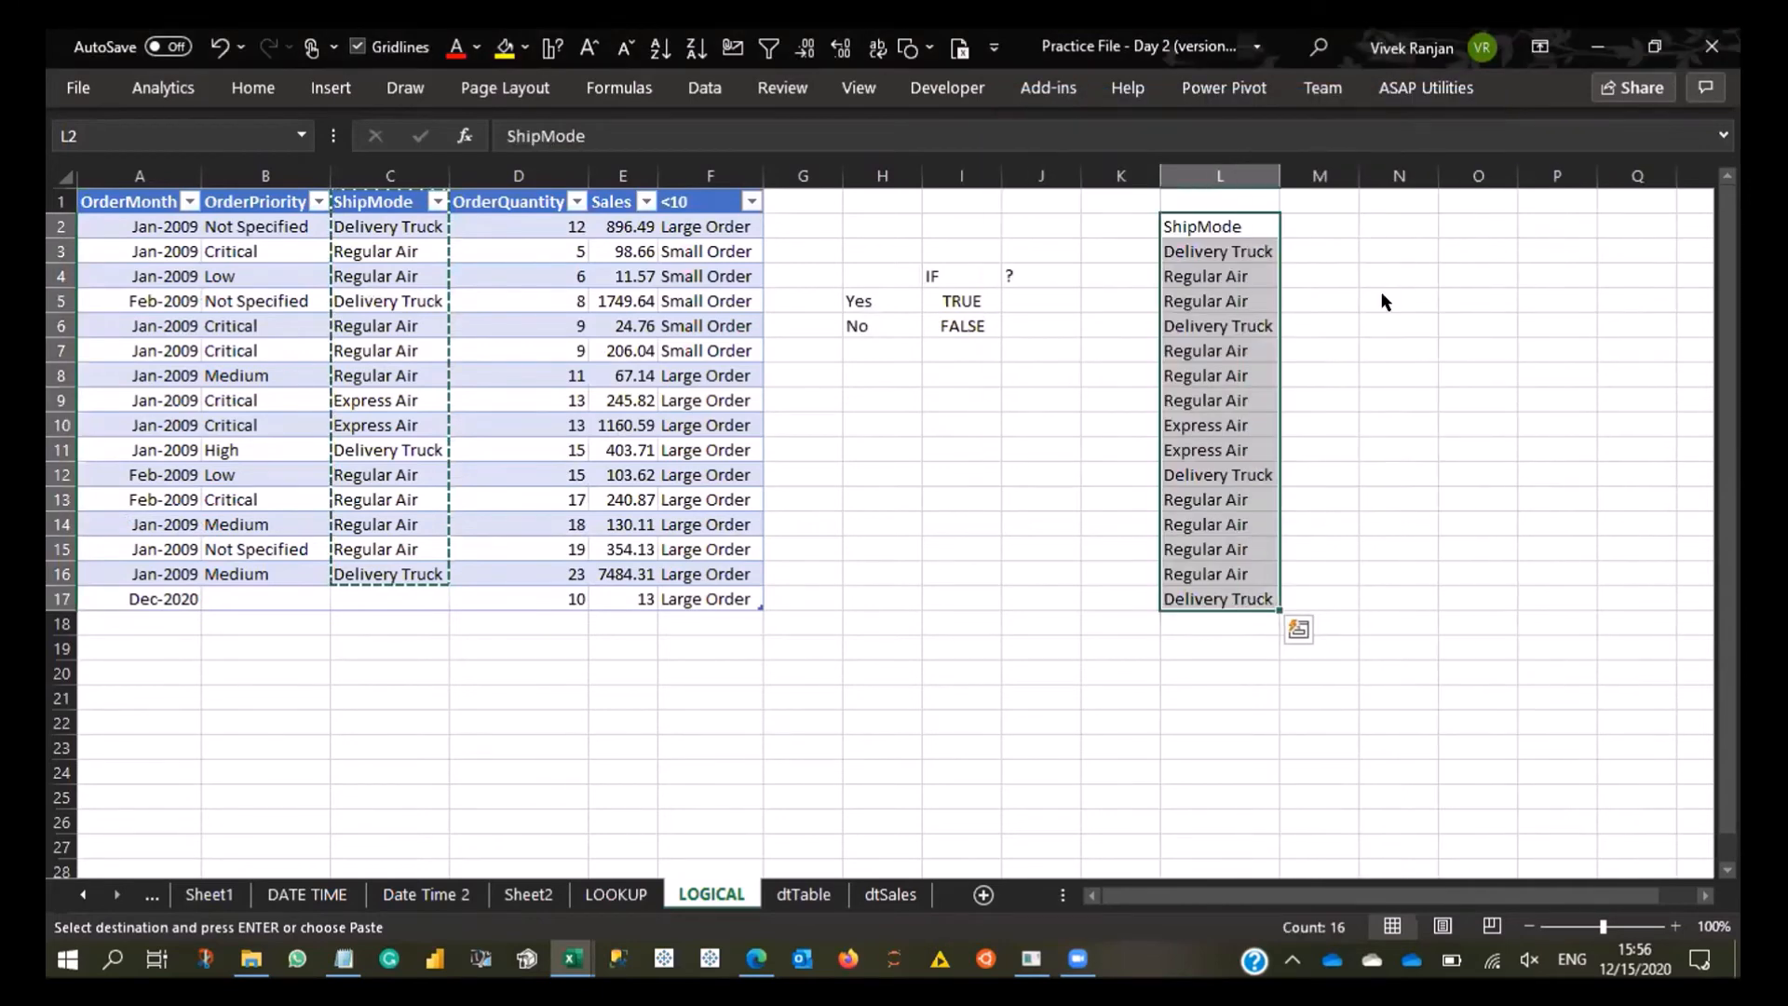
- Remove the duplicates from the pasted ShipMode list in L2:L17
key("alt+a")
key("m")
key("Return")
key("Return")
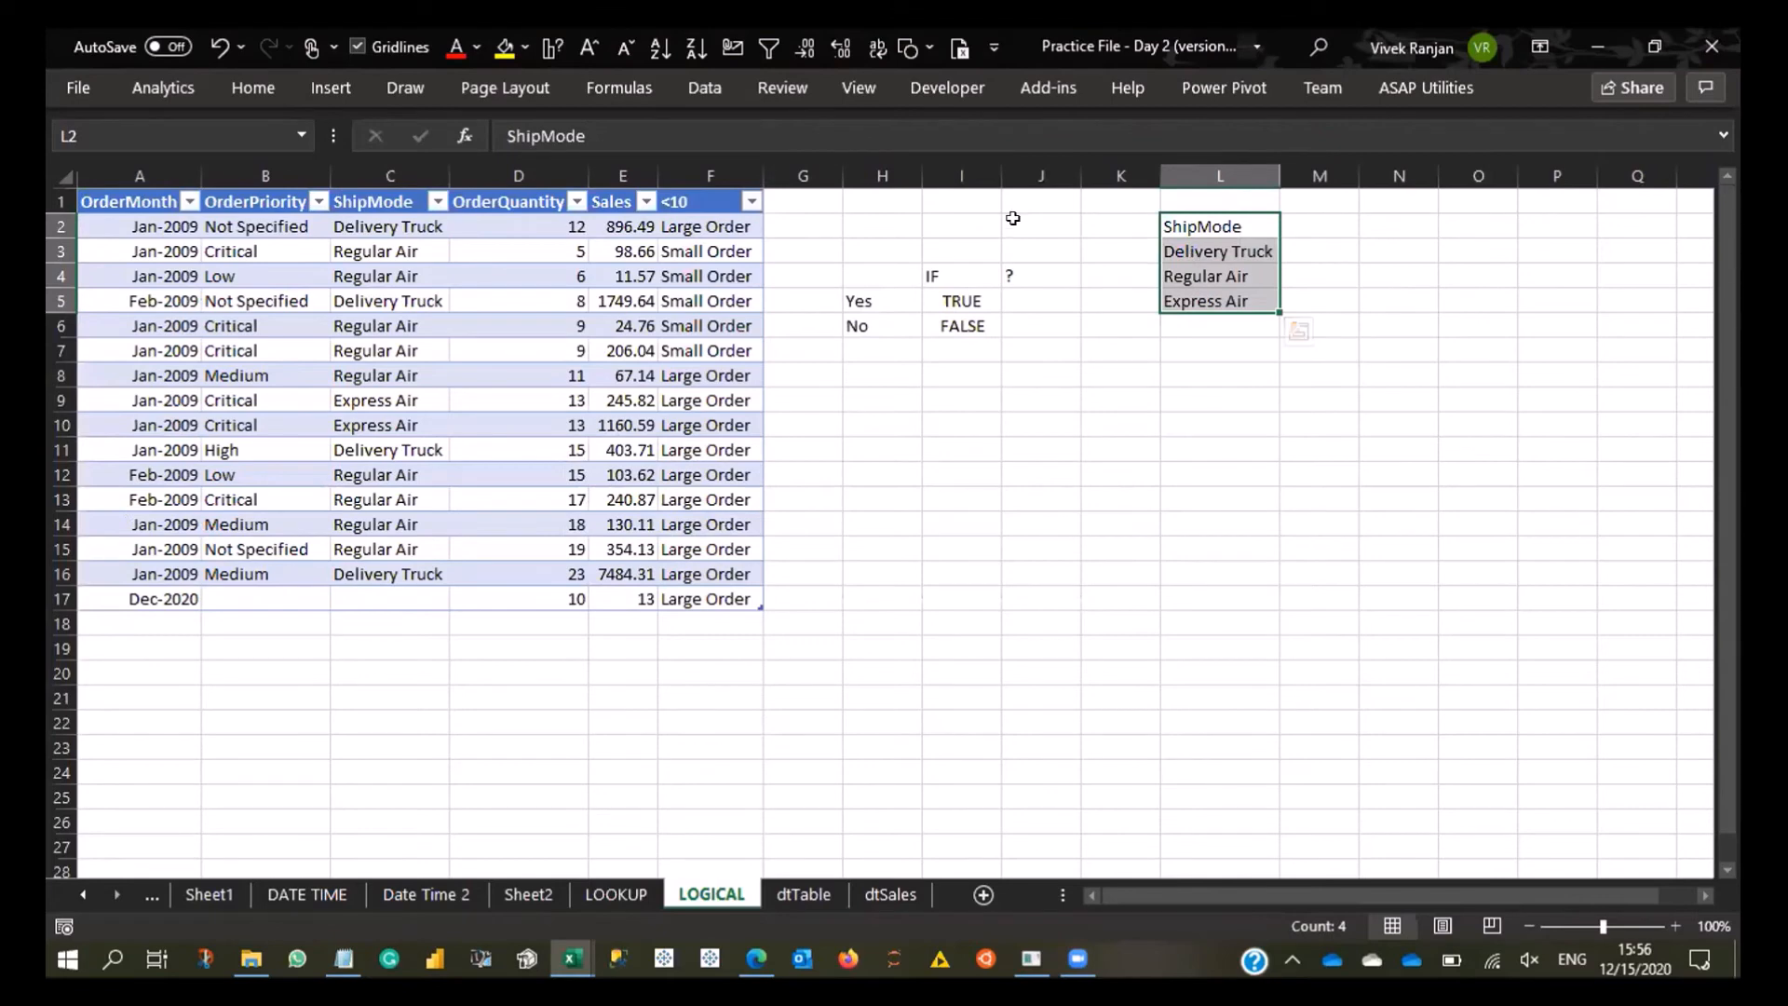
left_click(258, 128)
type("SHode")
key("Return")
- Define the workbook-scope name ShipMode for the range L2:L5 on the LOGICAL sheet
left_click(654, 103)
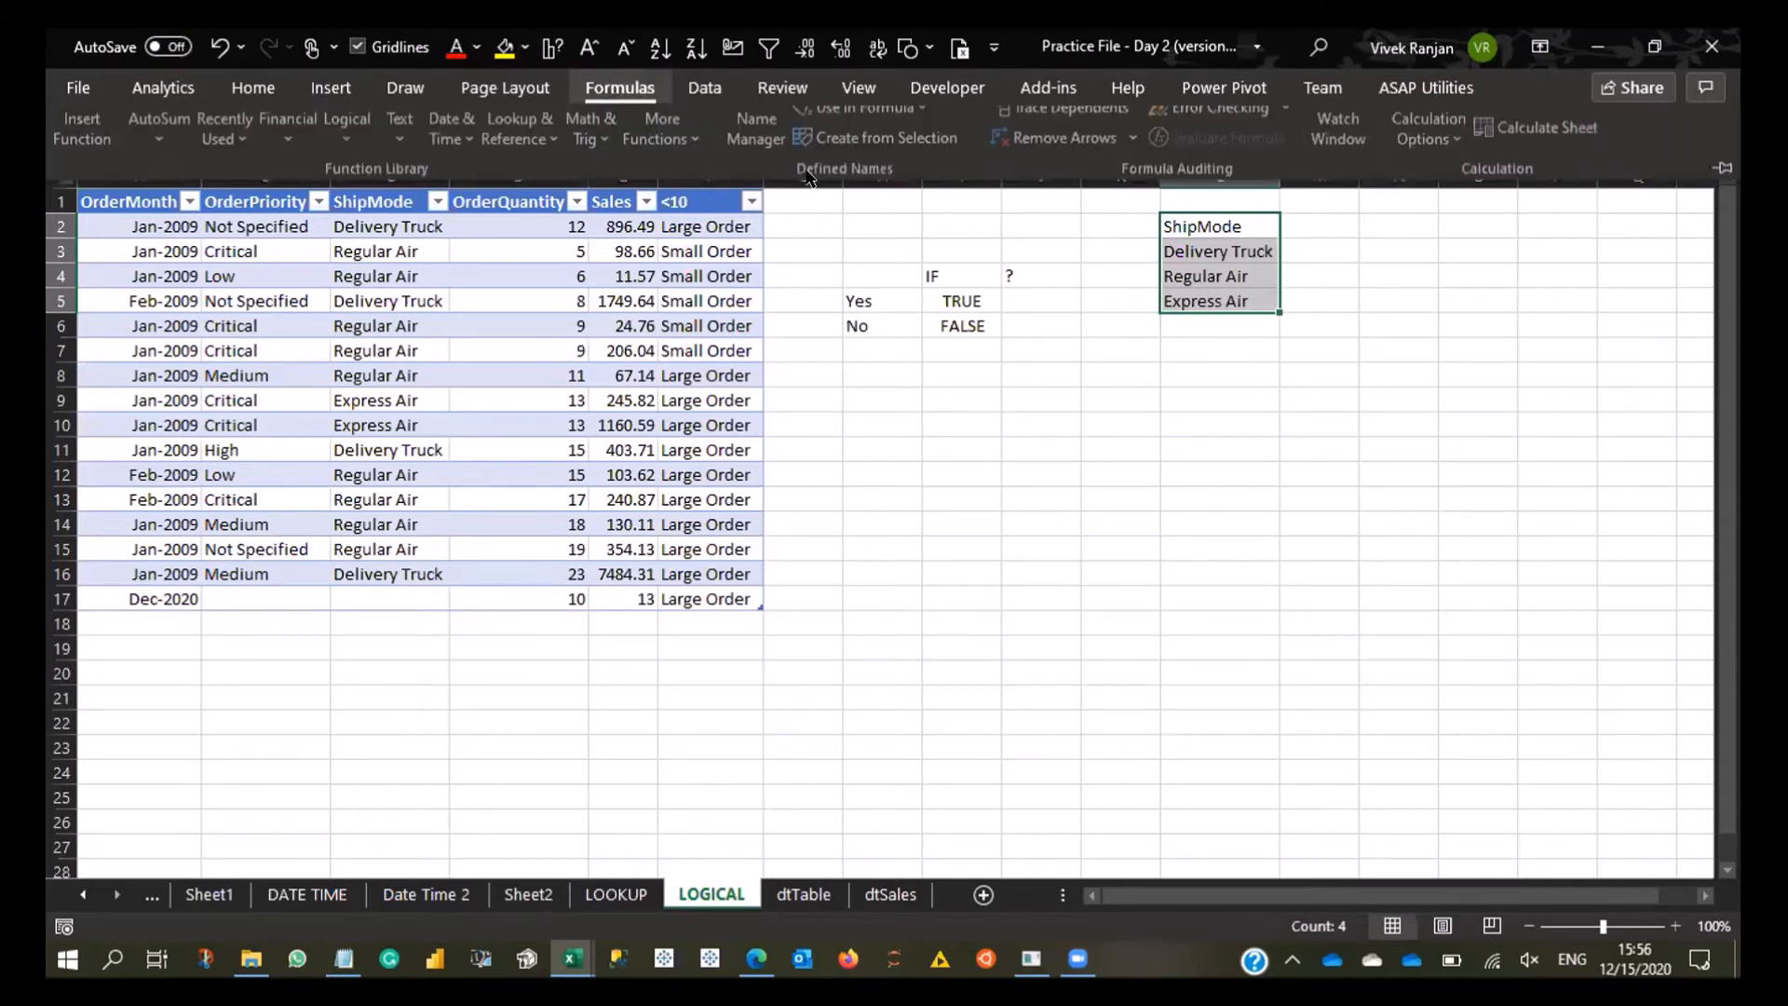
left_click(1023, 243)
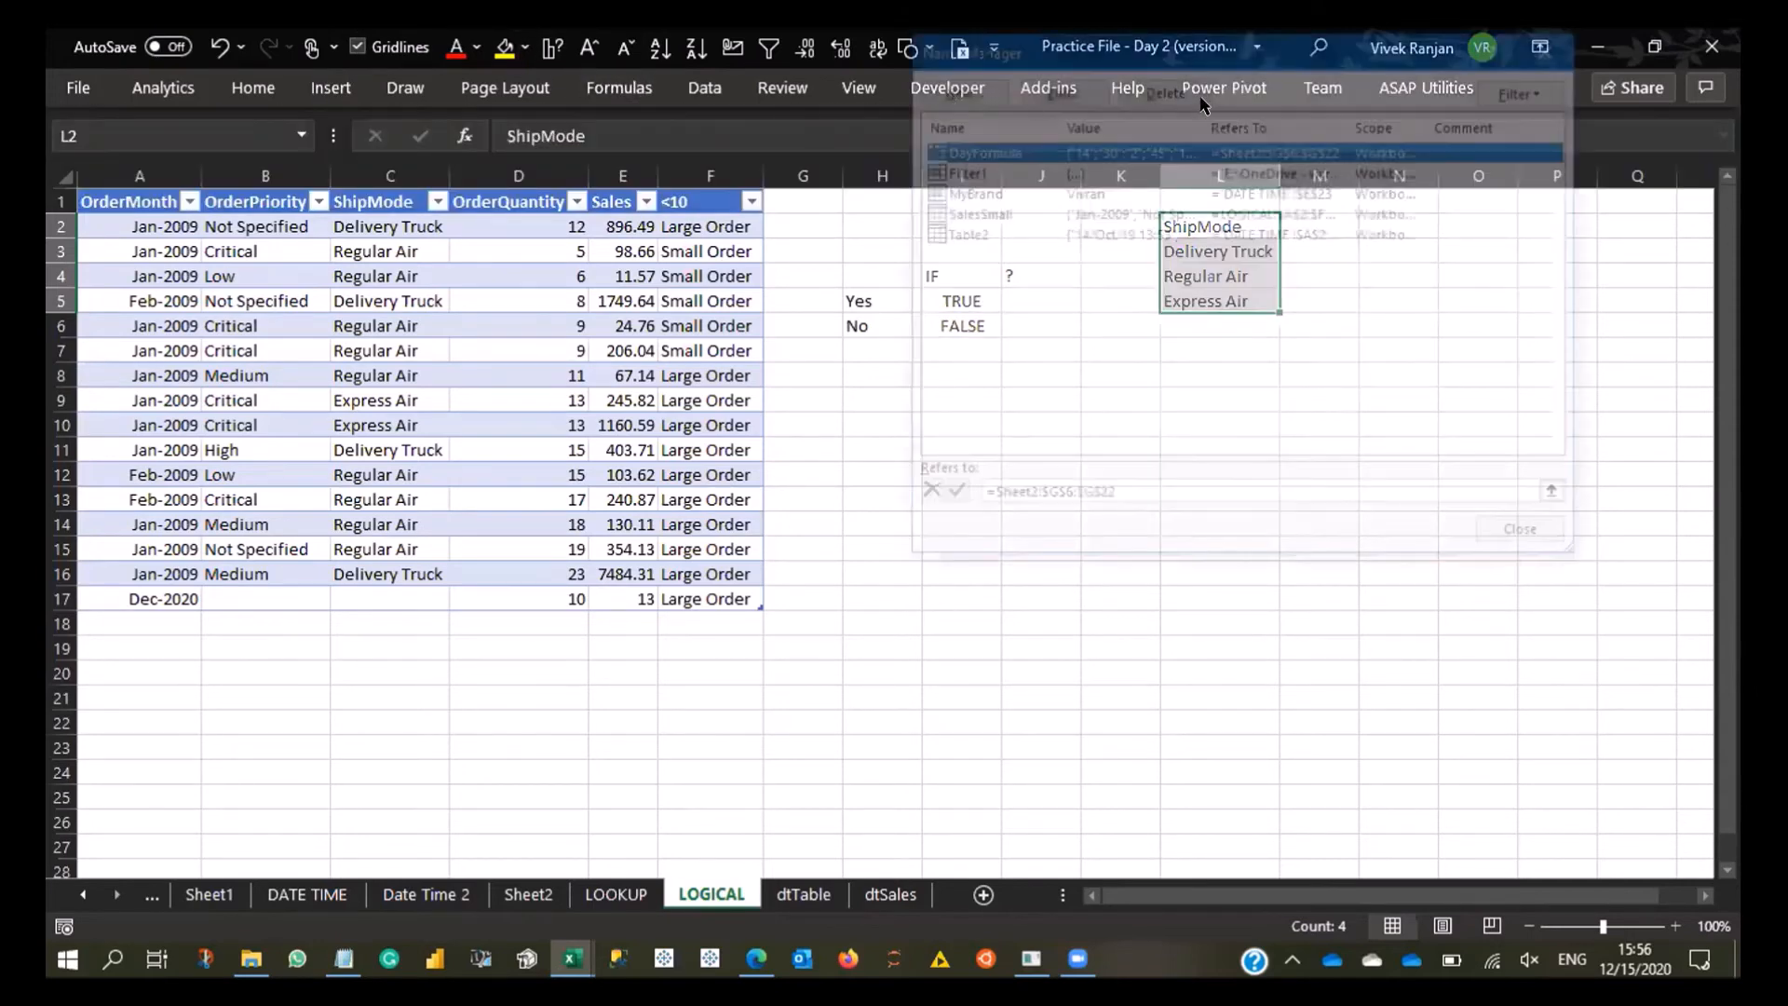
left_click_drag(1226, 170, 375, 160)
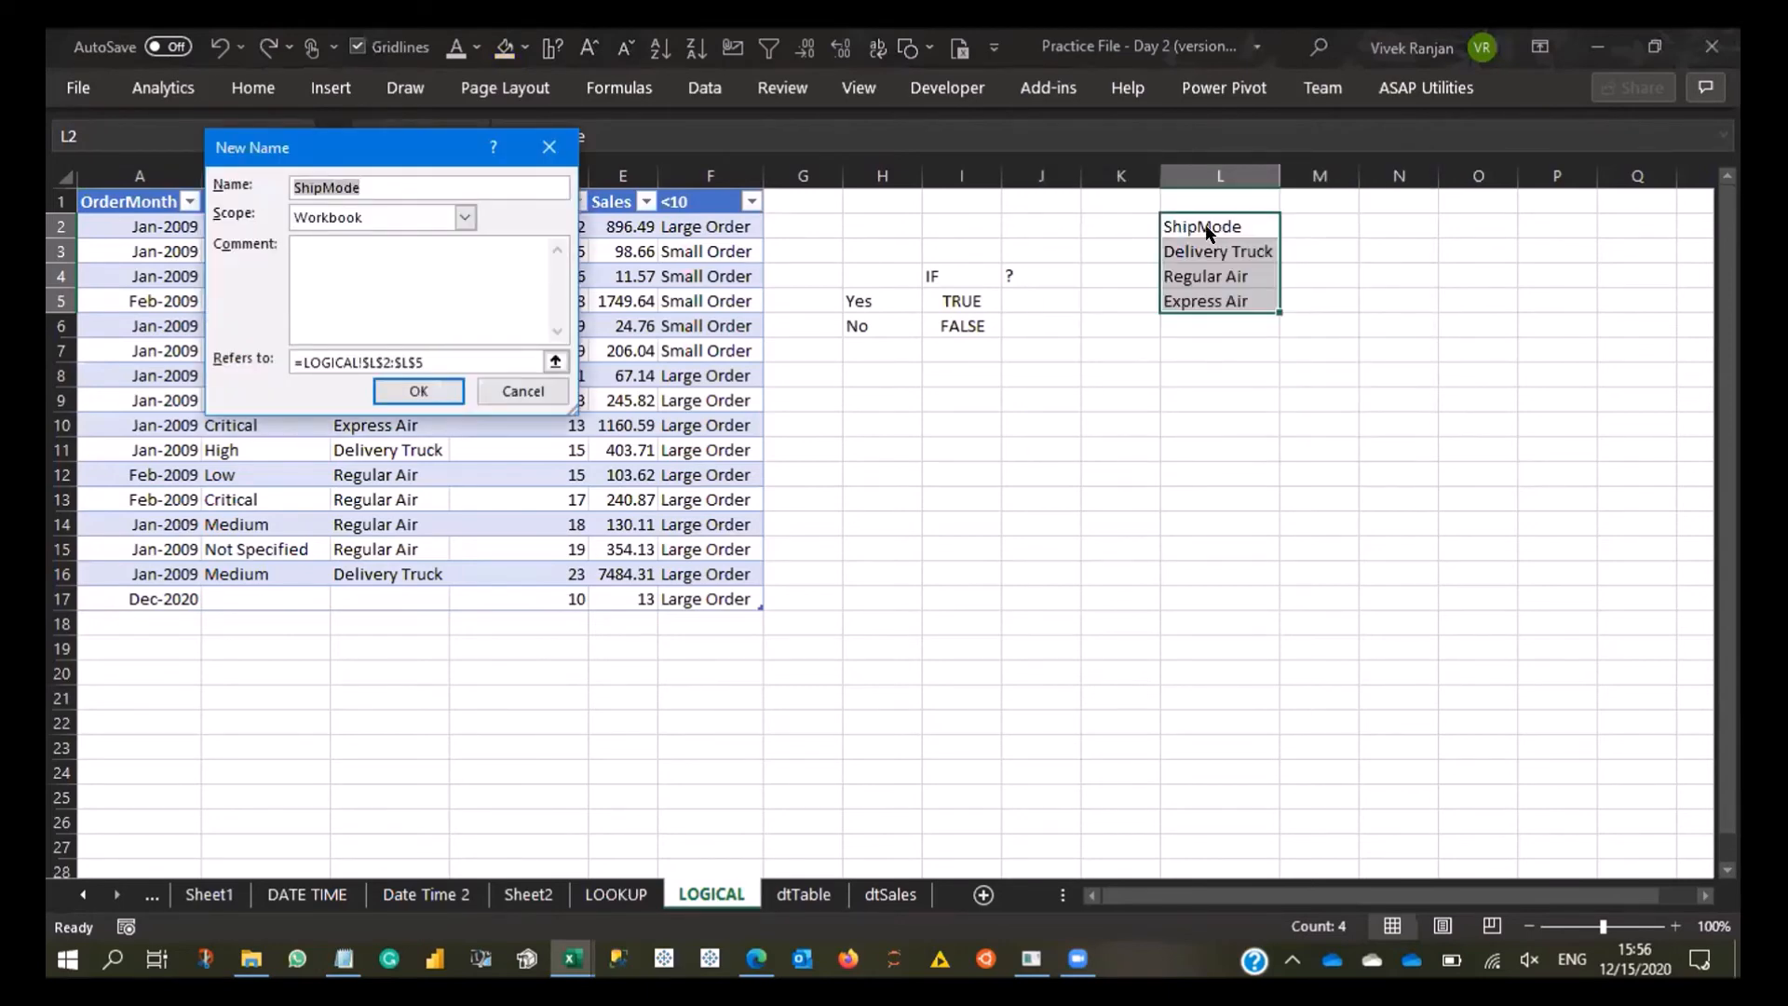
left_click(555, 361)
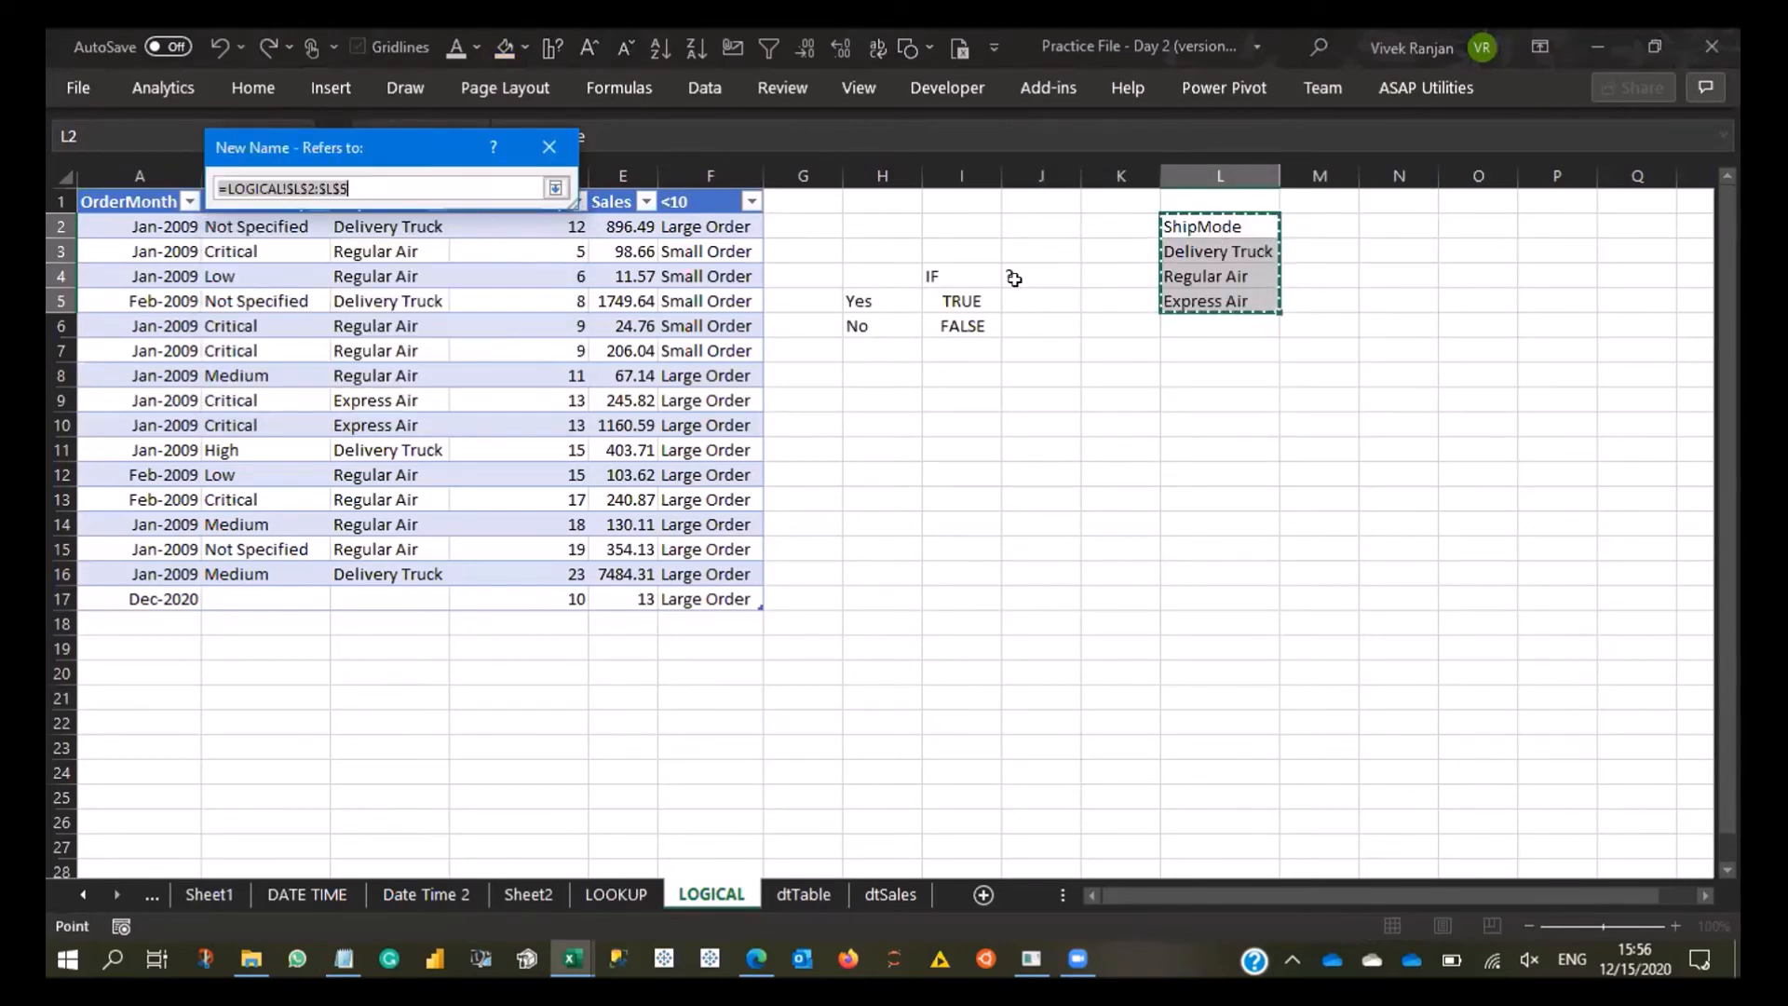
left_click(556, 188)
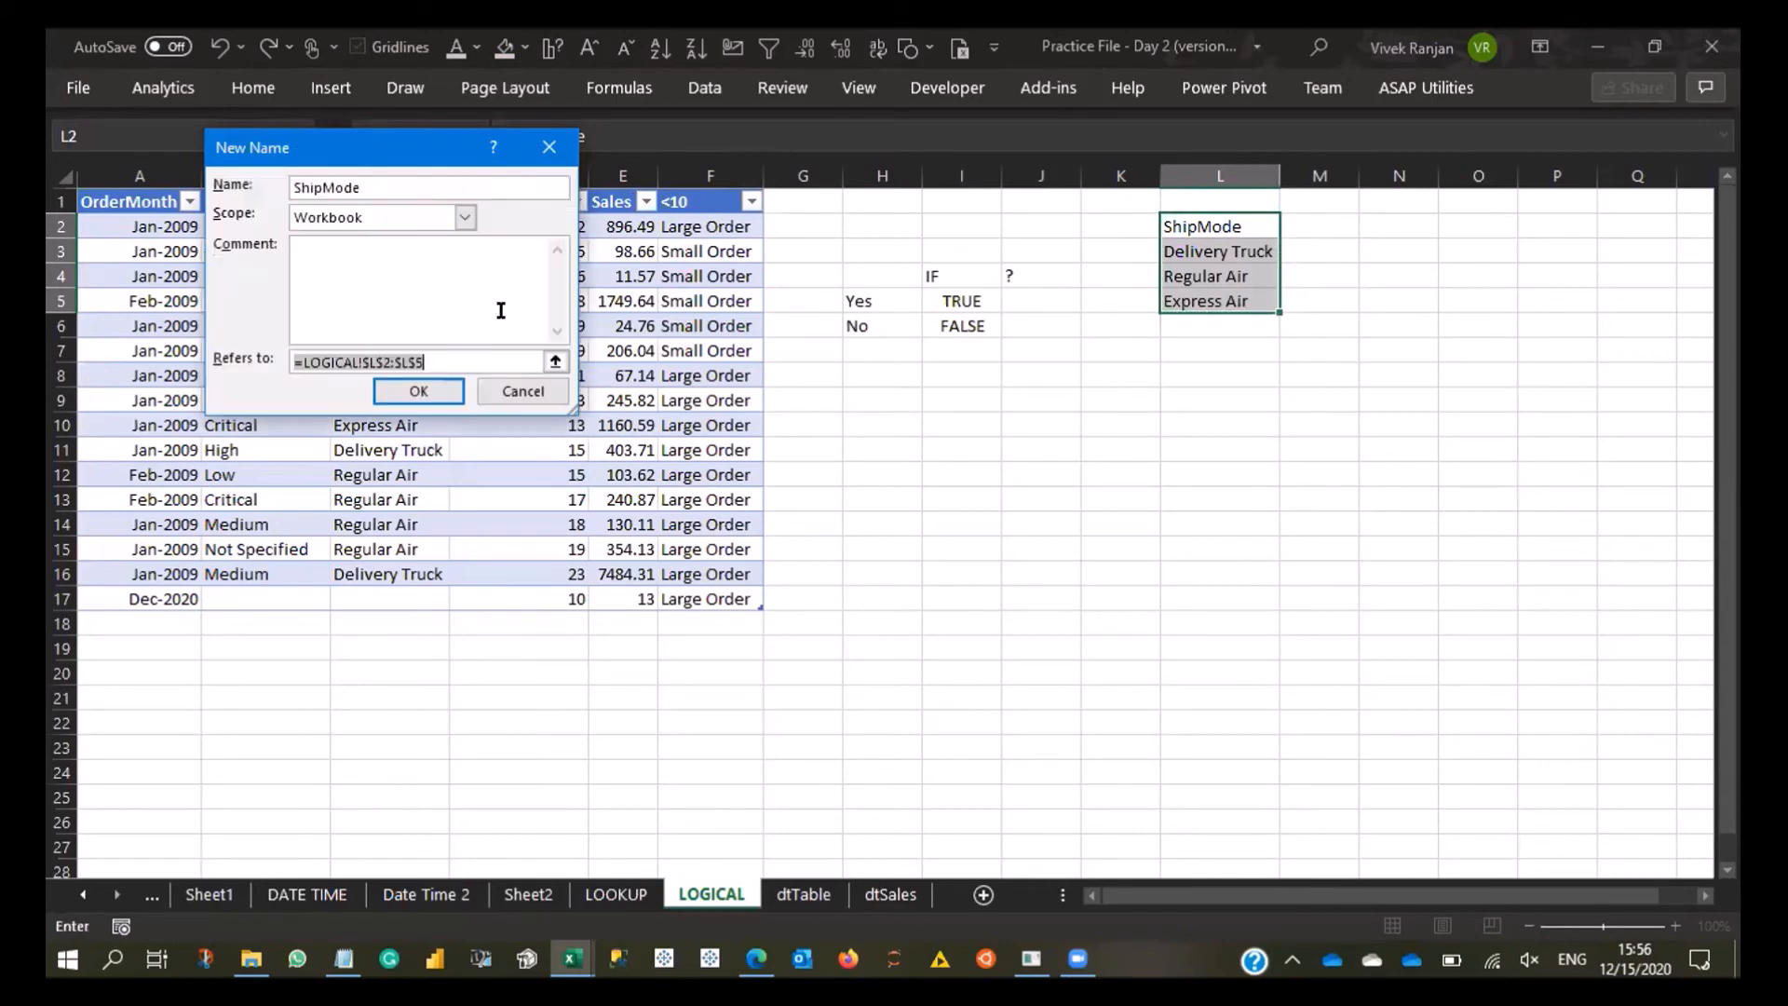
left_click(426, 391)
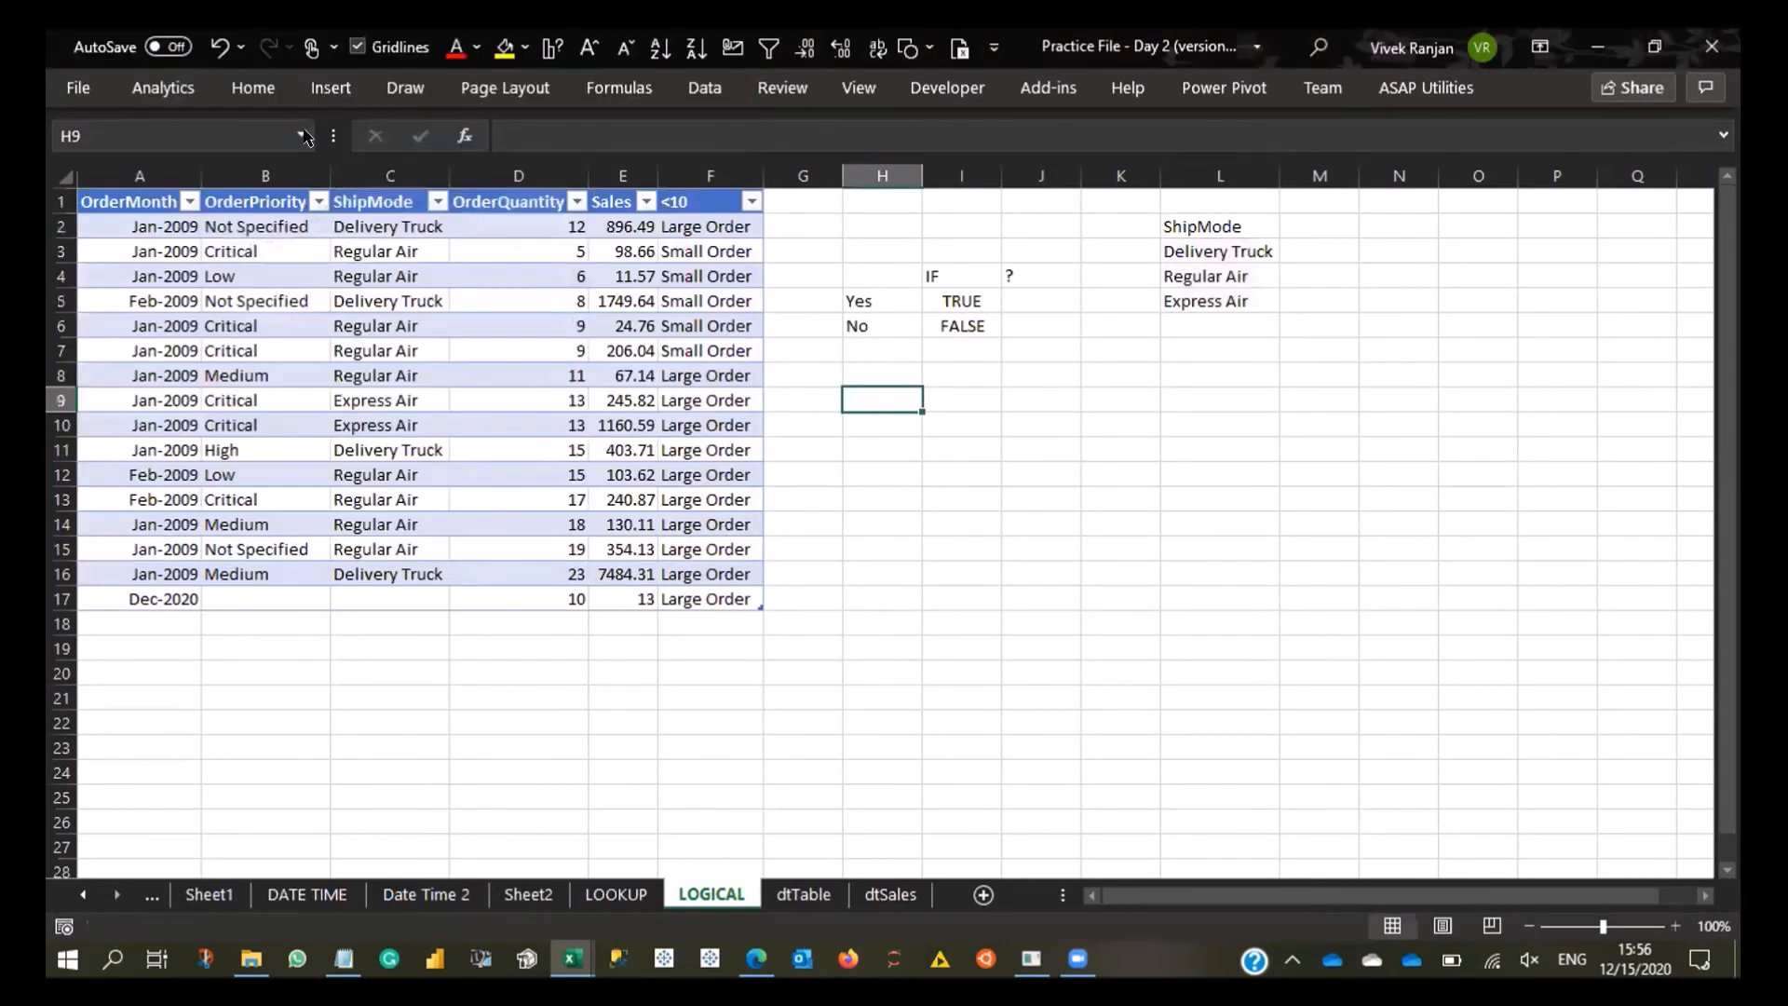
- Jump to the ShipMode named range to check which cells it covers
left_click(302, 136)
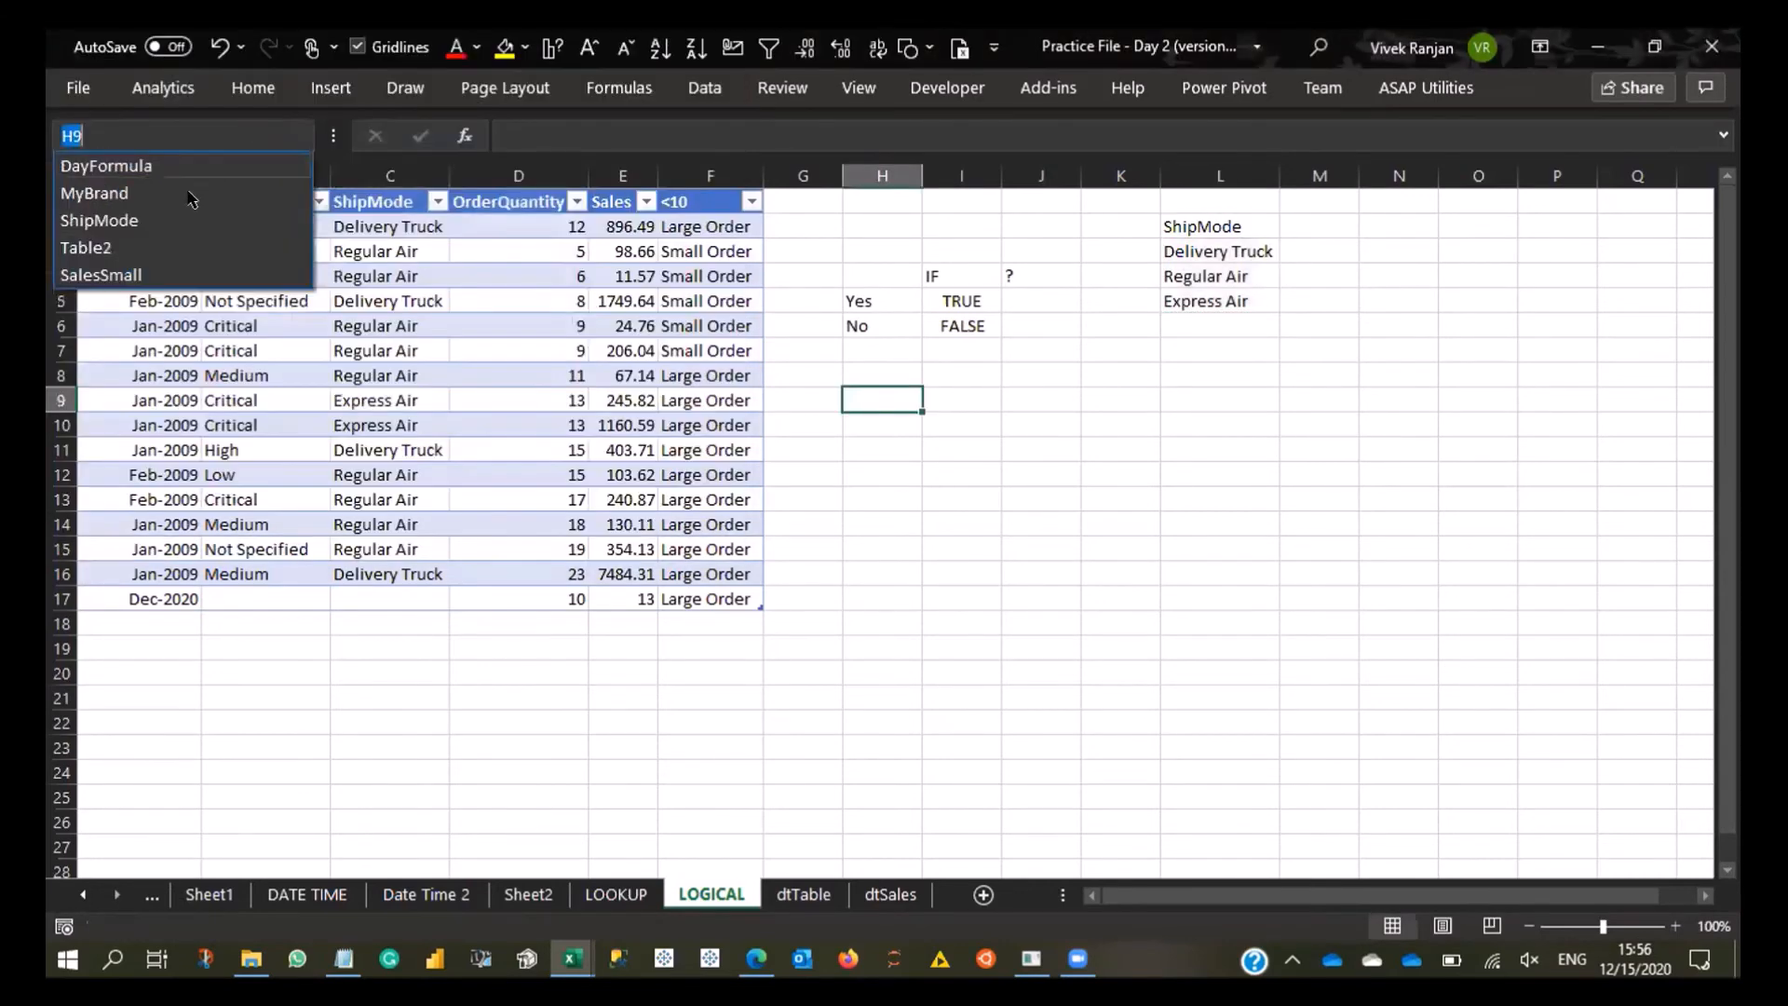
left_click(100, 221)
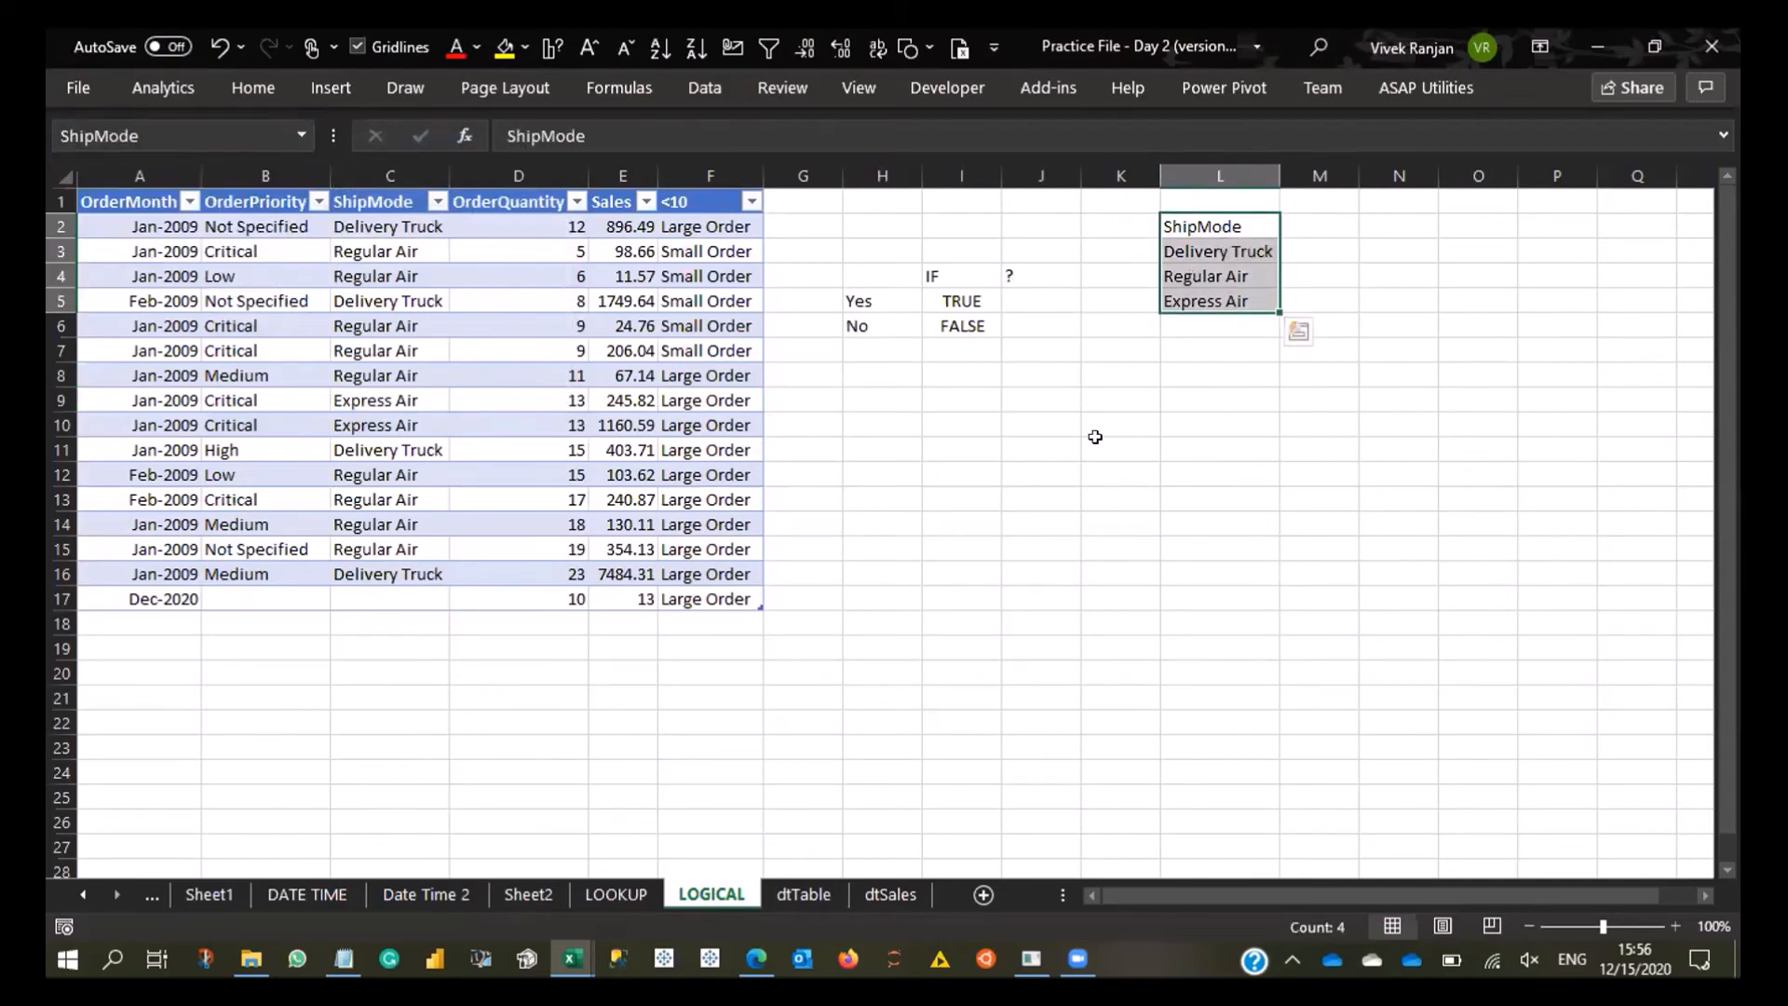
key("ctrl+F3")
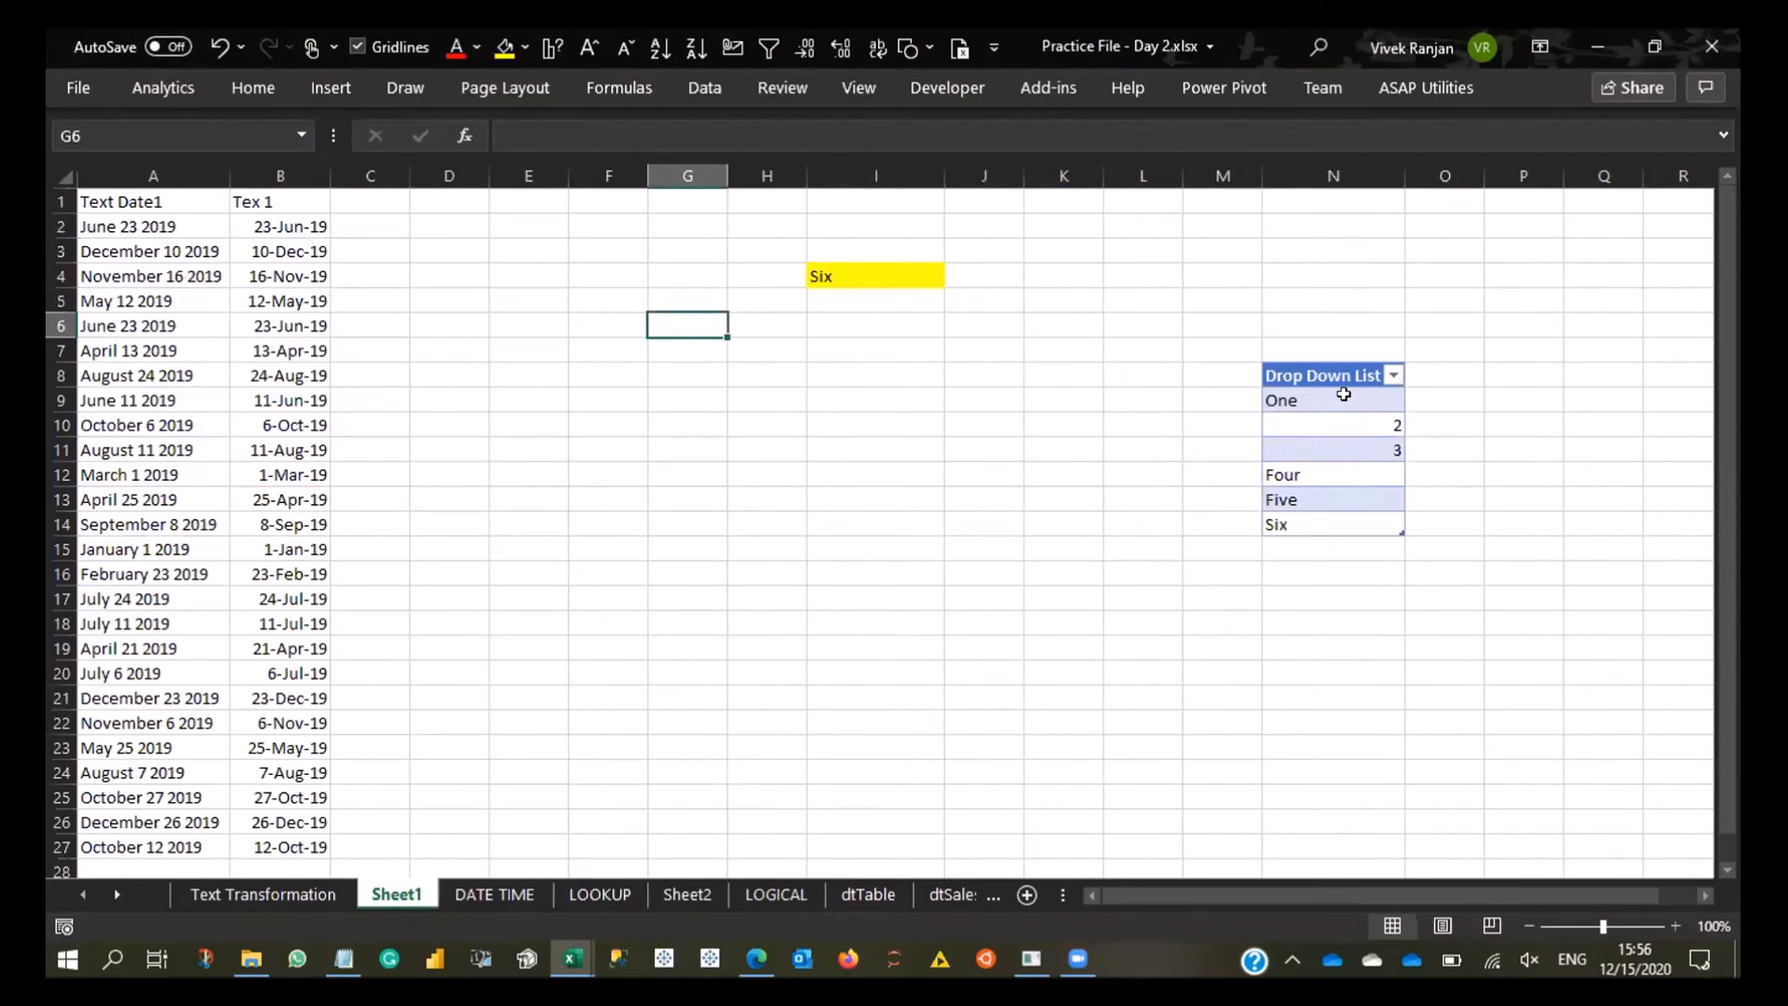
- On Sheet1 of Practice File - Day 2.xlsx, define the workbook-scope name listDropdown for the items N9:N14, referring to =Table1[Drop Down List]
left_click_drag(1344, 394, 1361, 524)
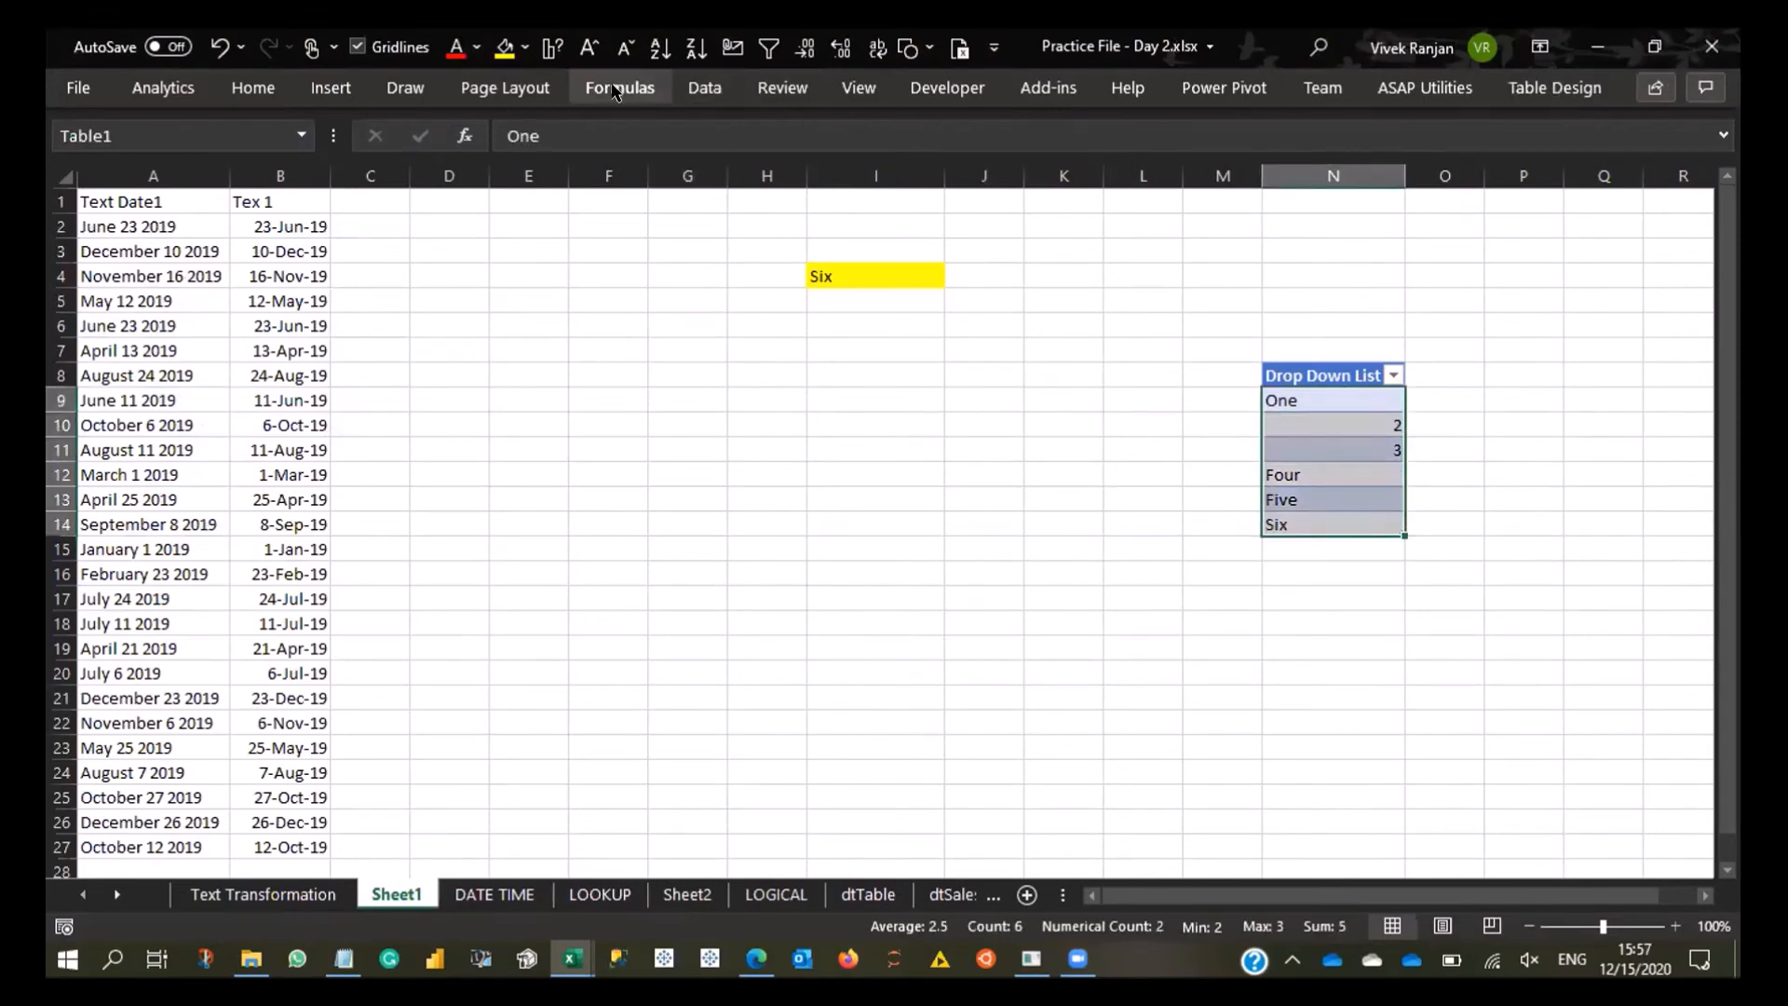
left_click(705, 87)
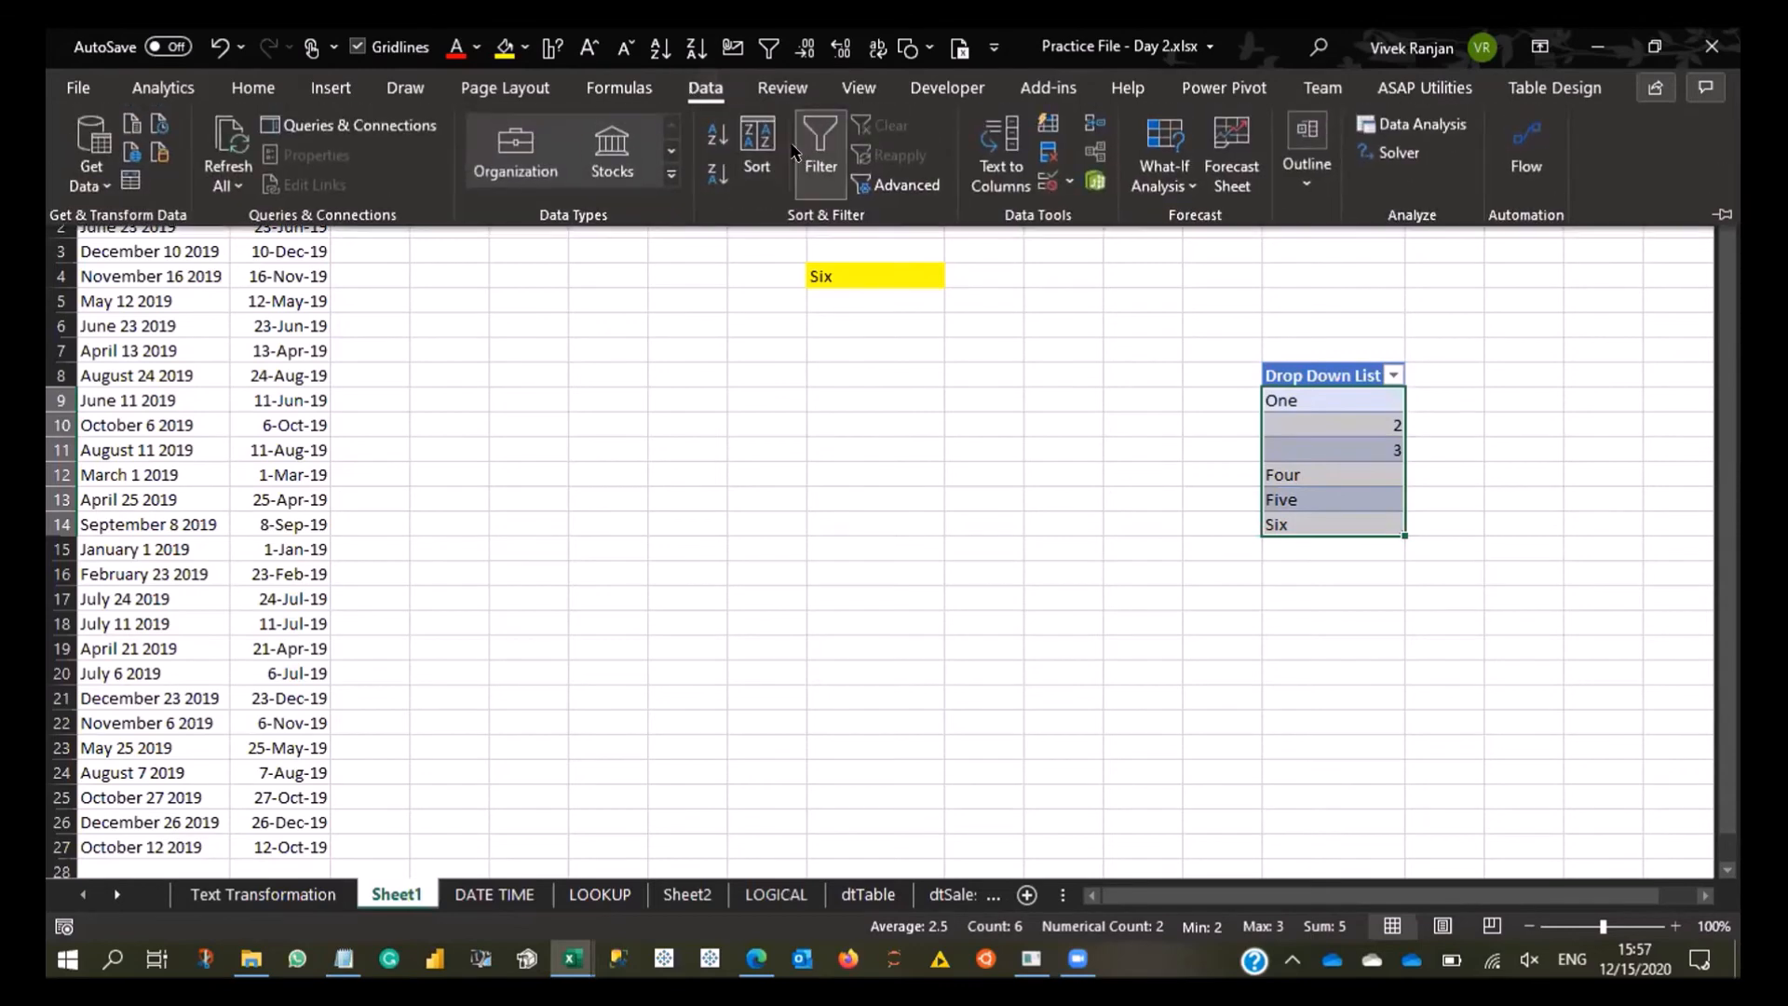
left_click(619, 87)
left_click(788, 252)
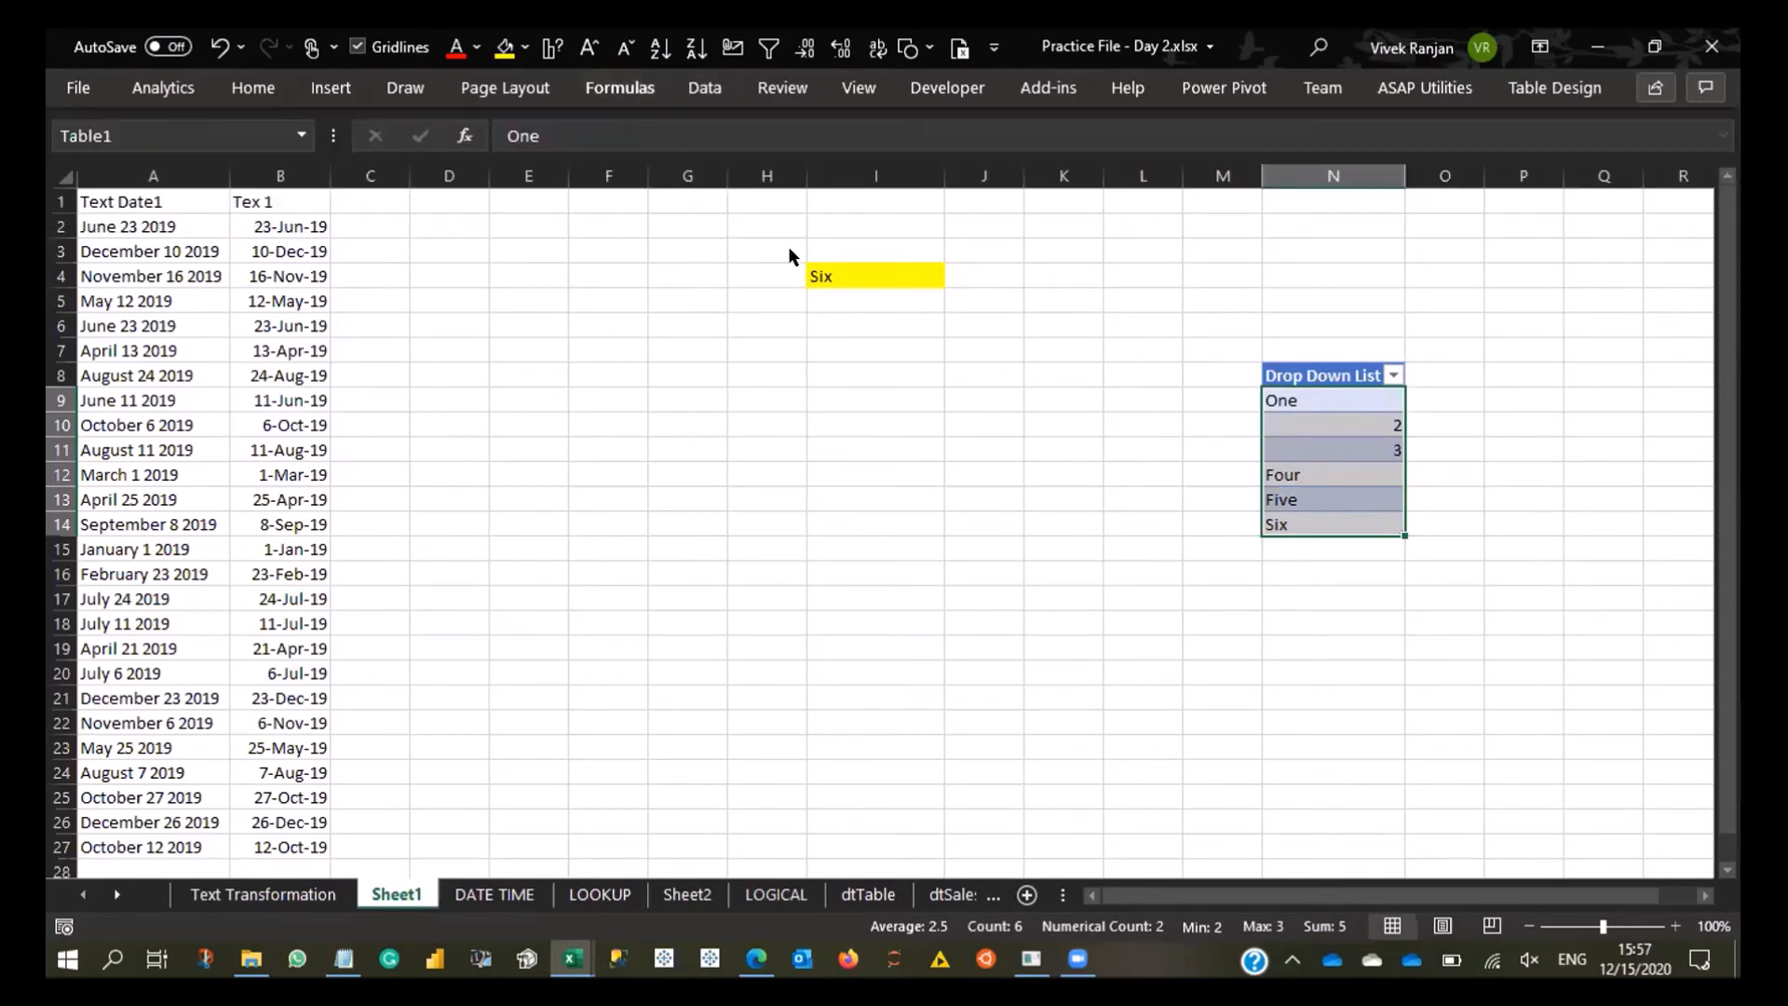
left_click(111, 89)
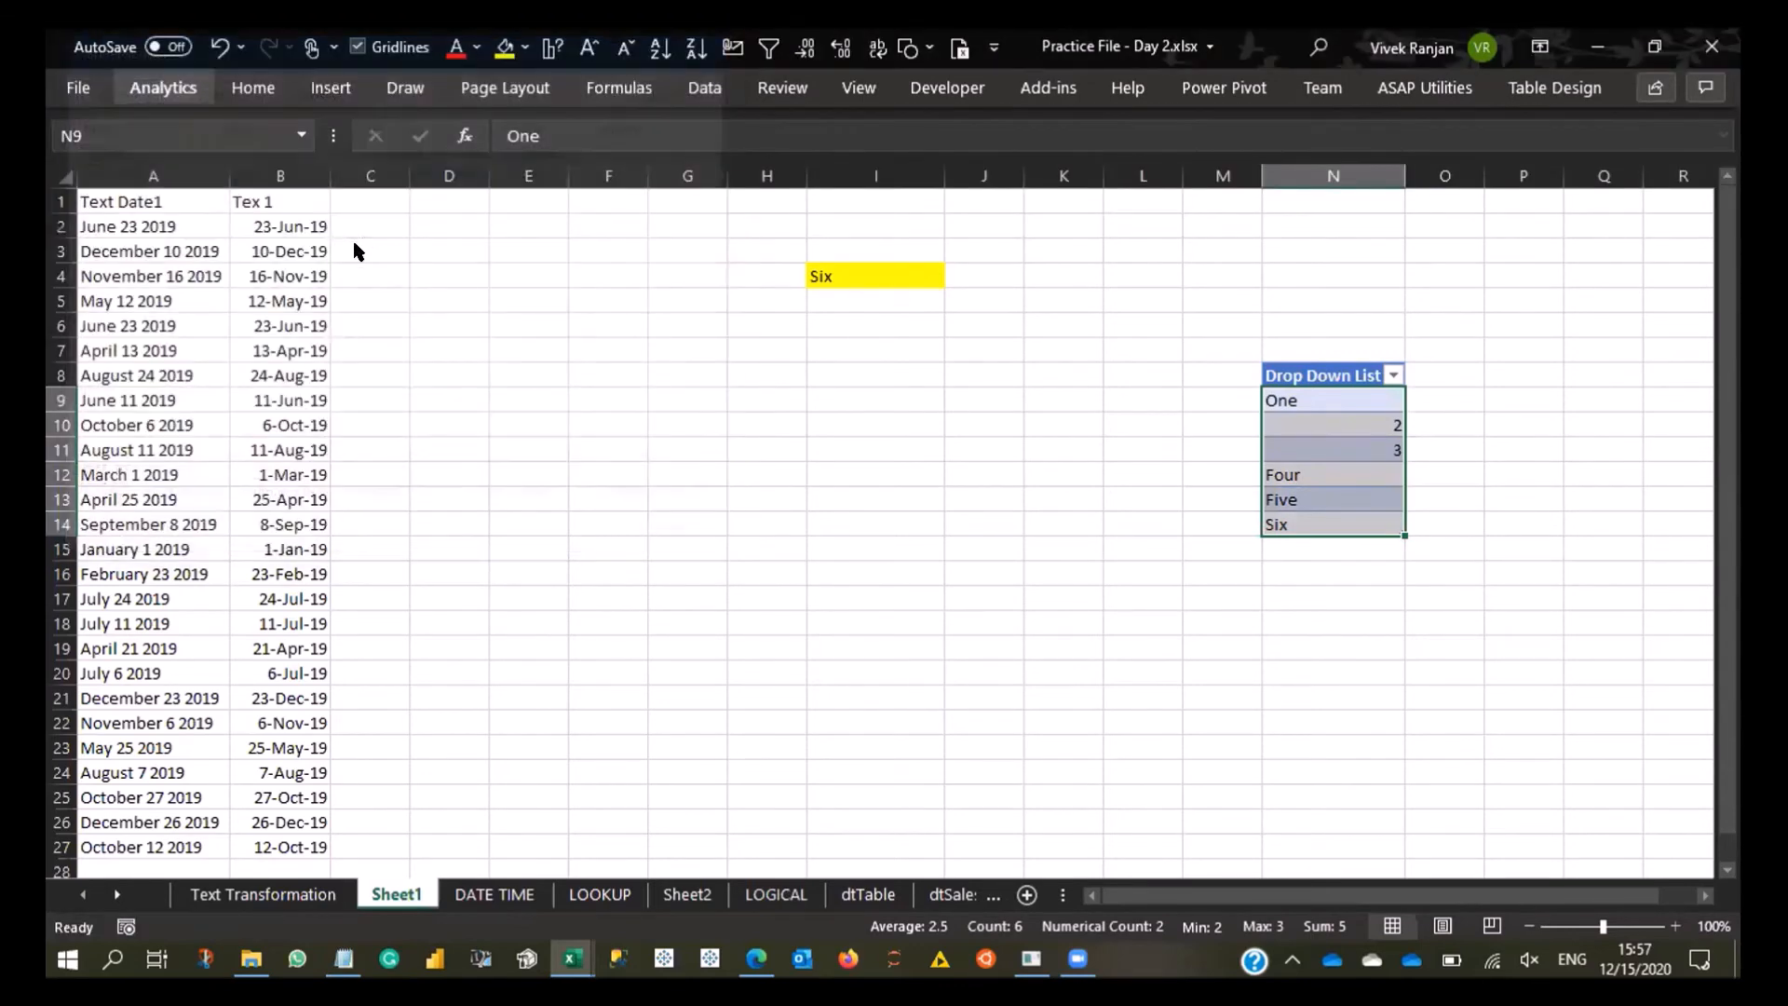
key("BackSpace")
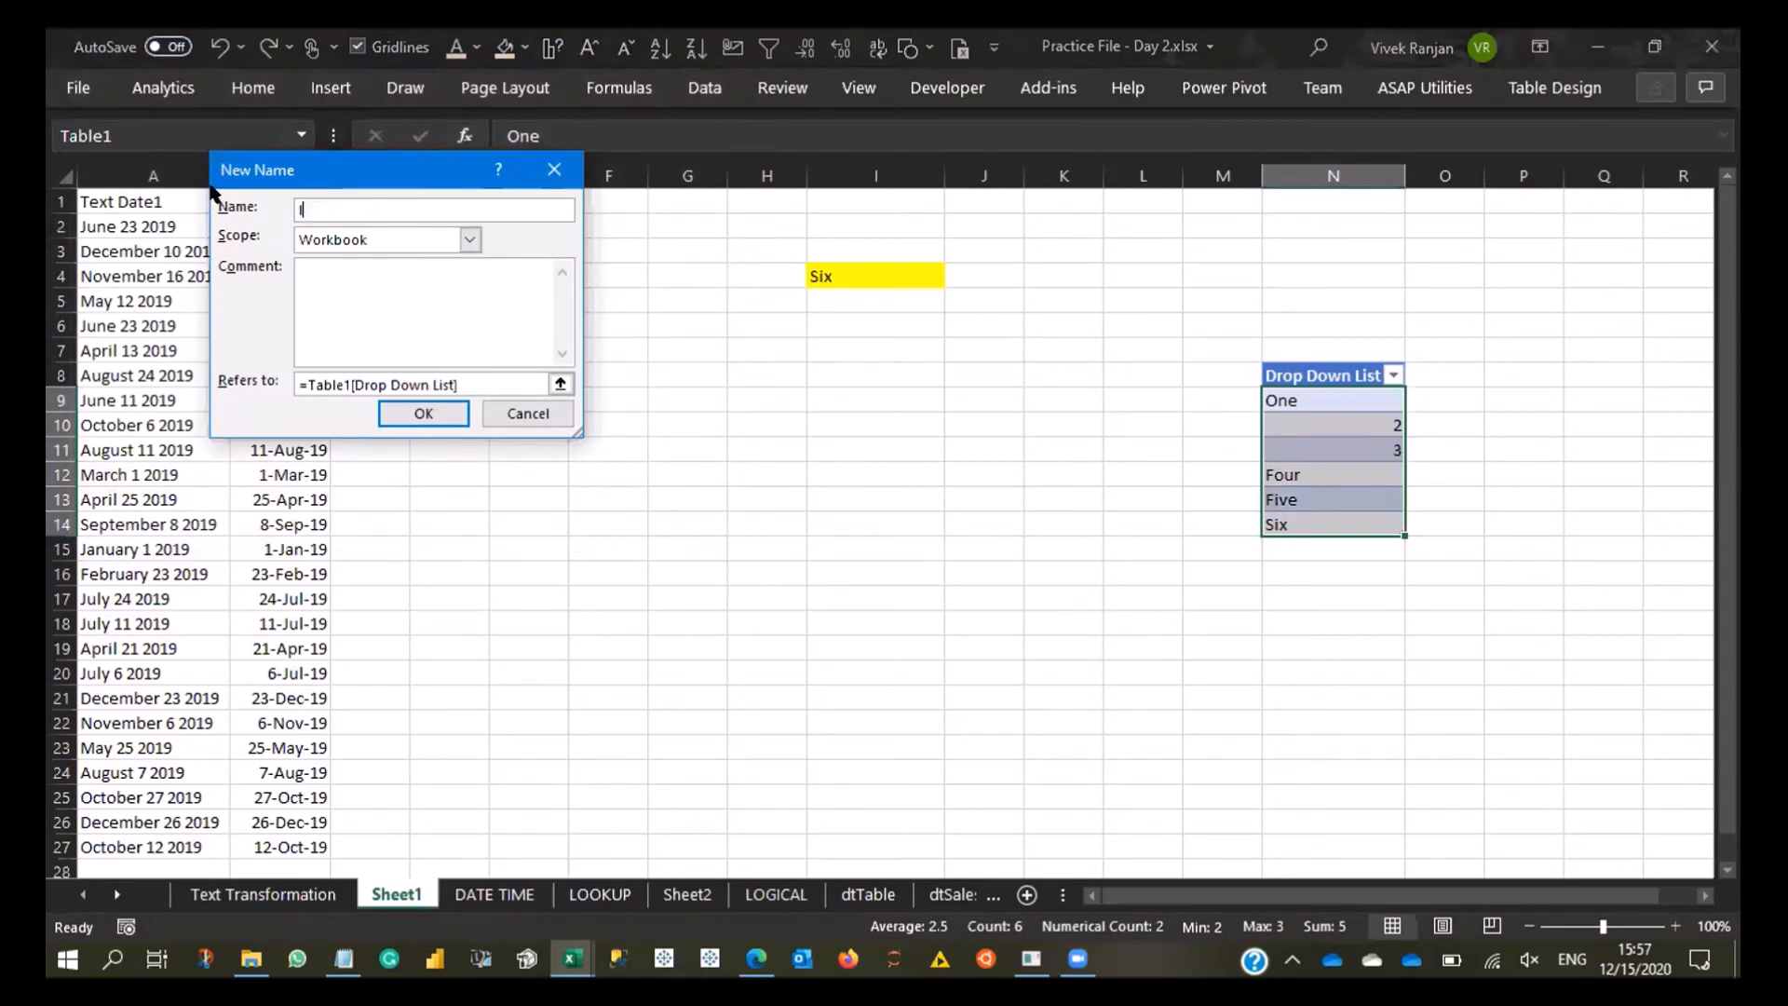
type("listDropdown")
left_click(560, 384)
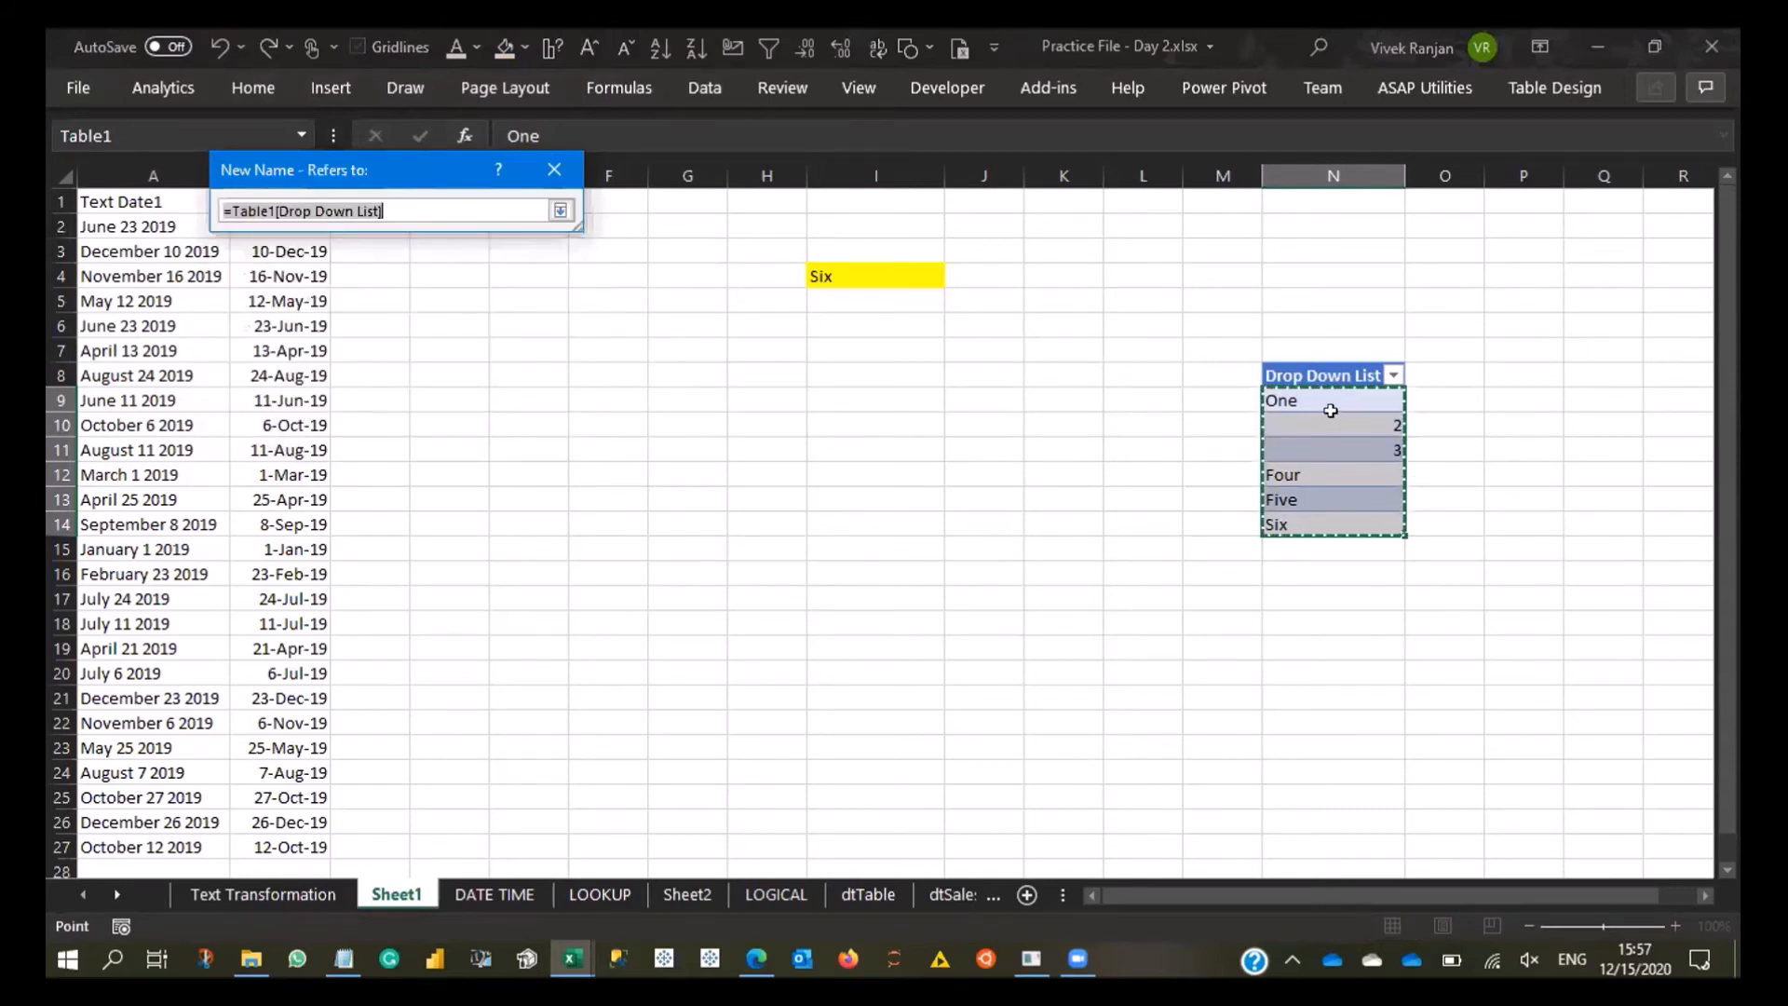
left_click(558, 210)
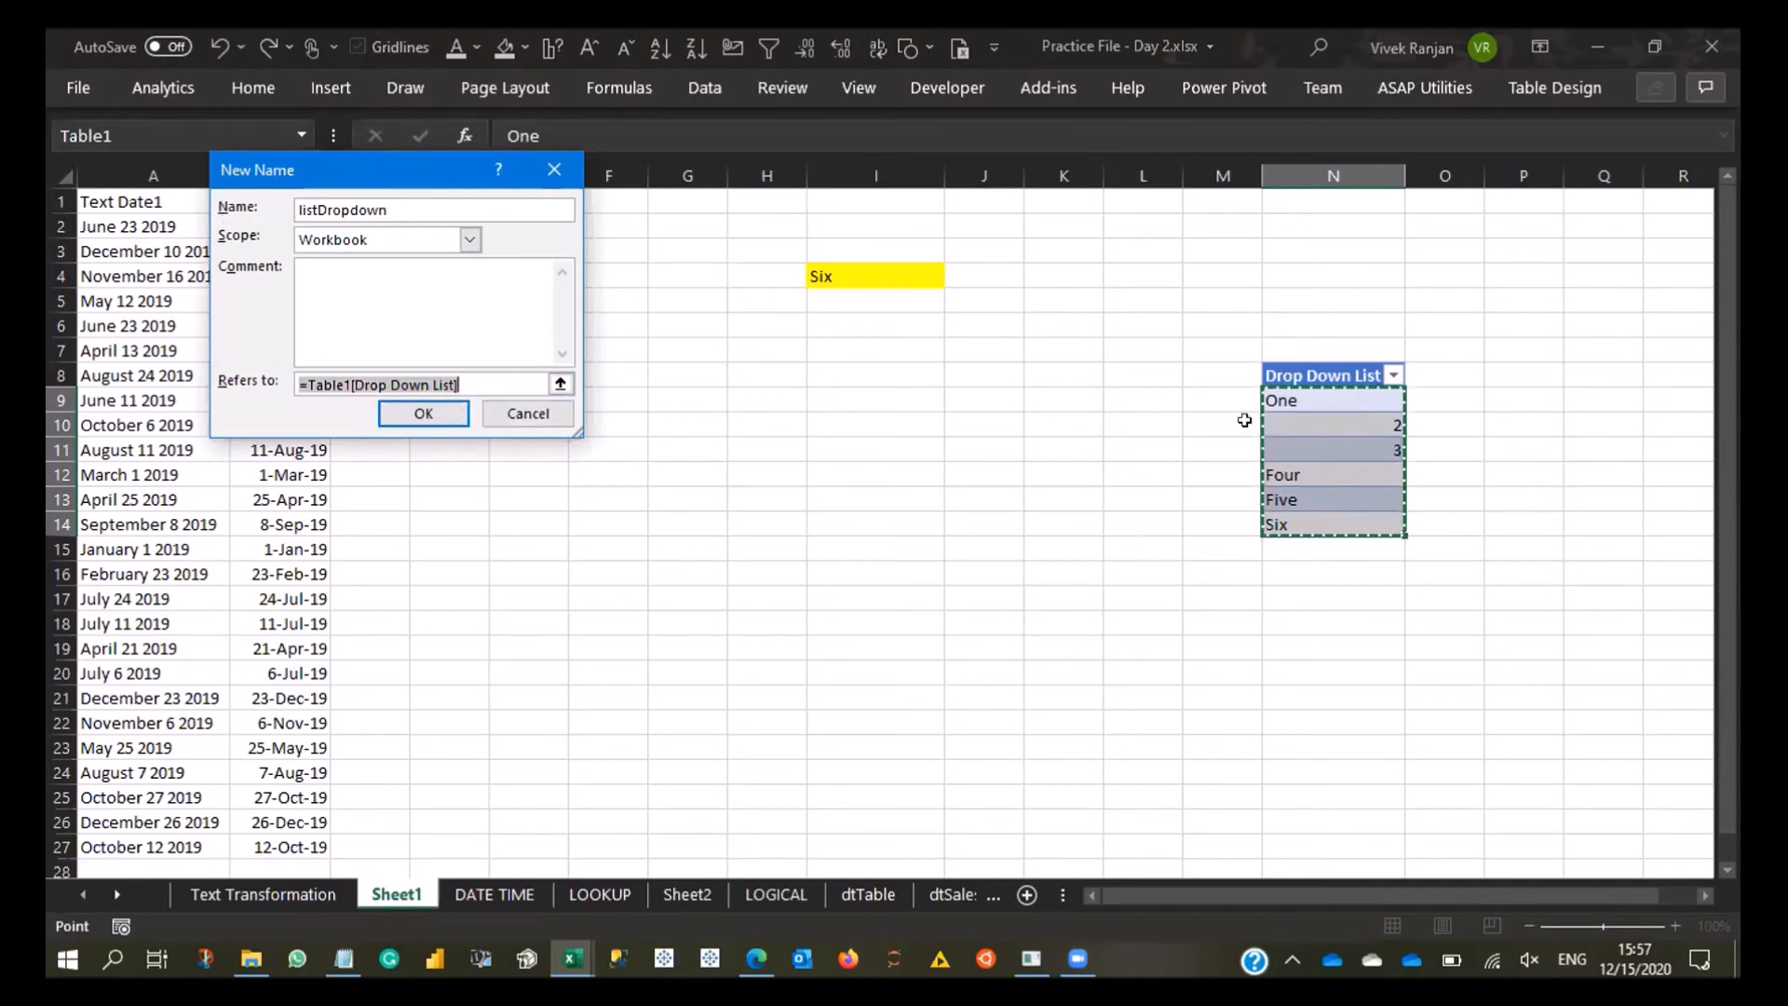
left_click(423, 413)
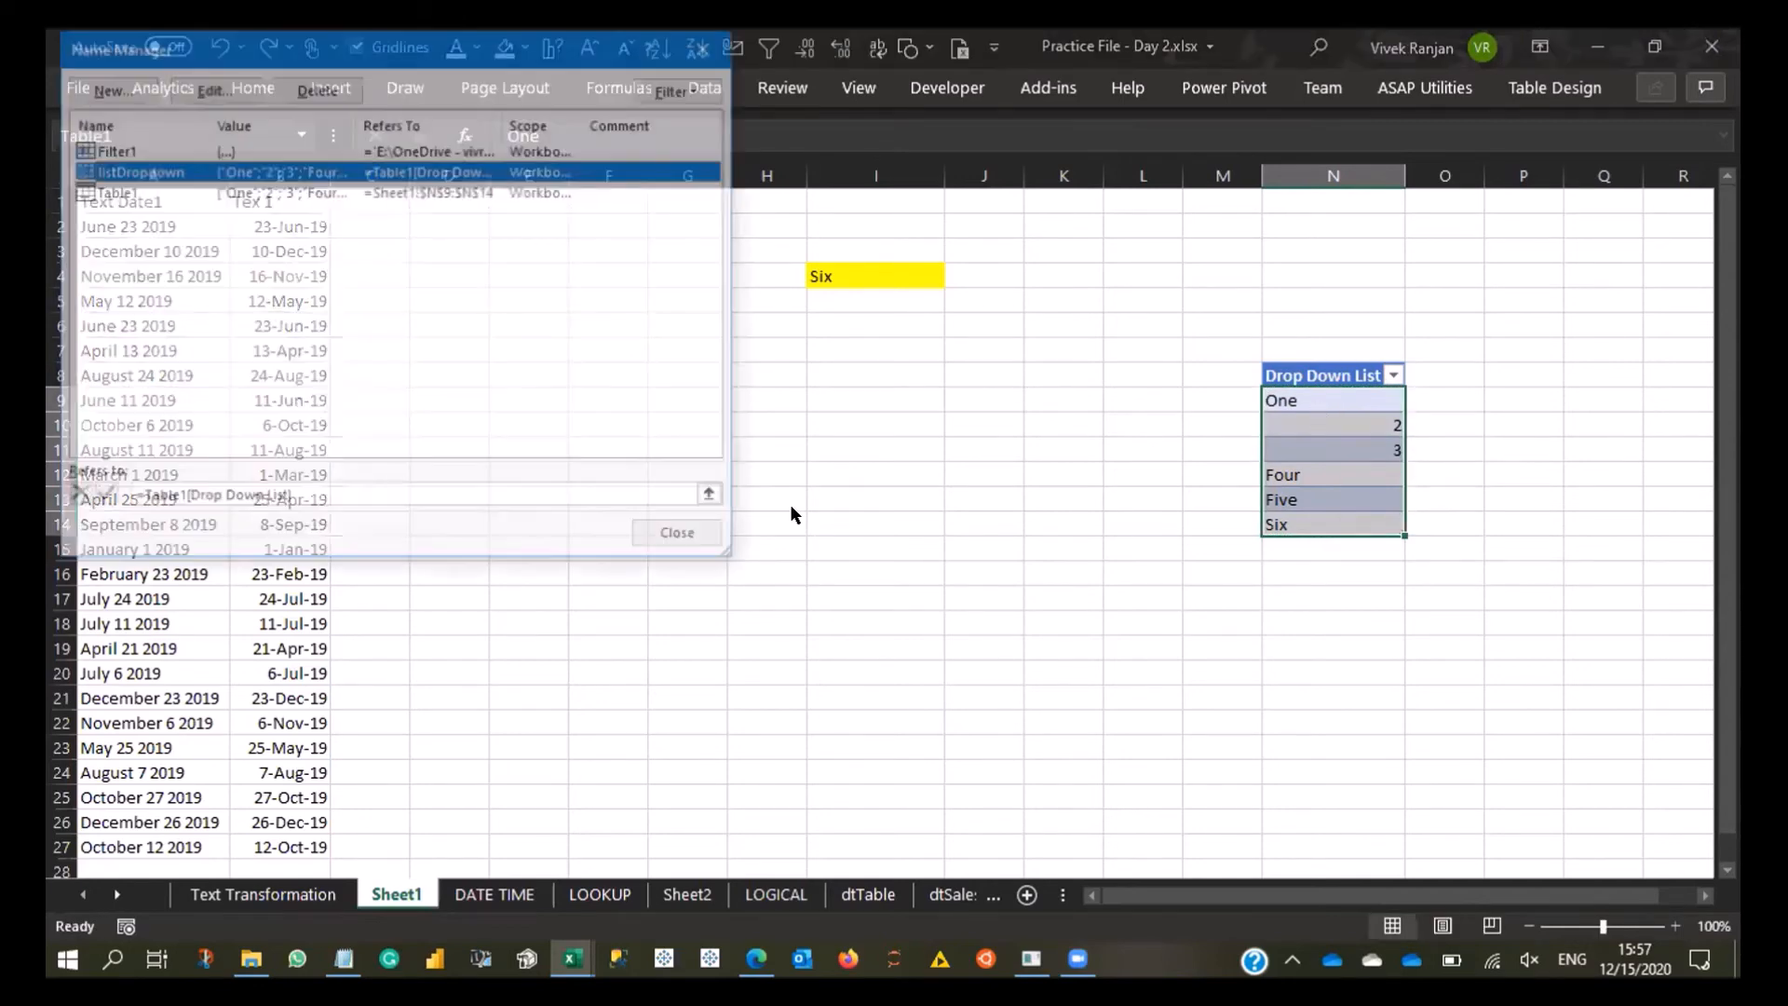
left_click(704, 523)
- Reselect the table items N9:N14 and review the workbook's defined names, cancelling the additional new name
left_click(1573, 94)
left_click(1125, 429)
left_click_drag(1330, 402, 1341, 524)
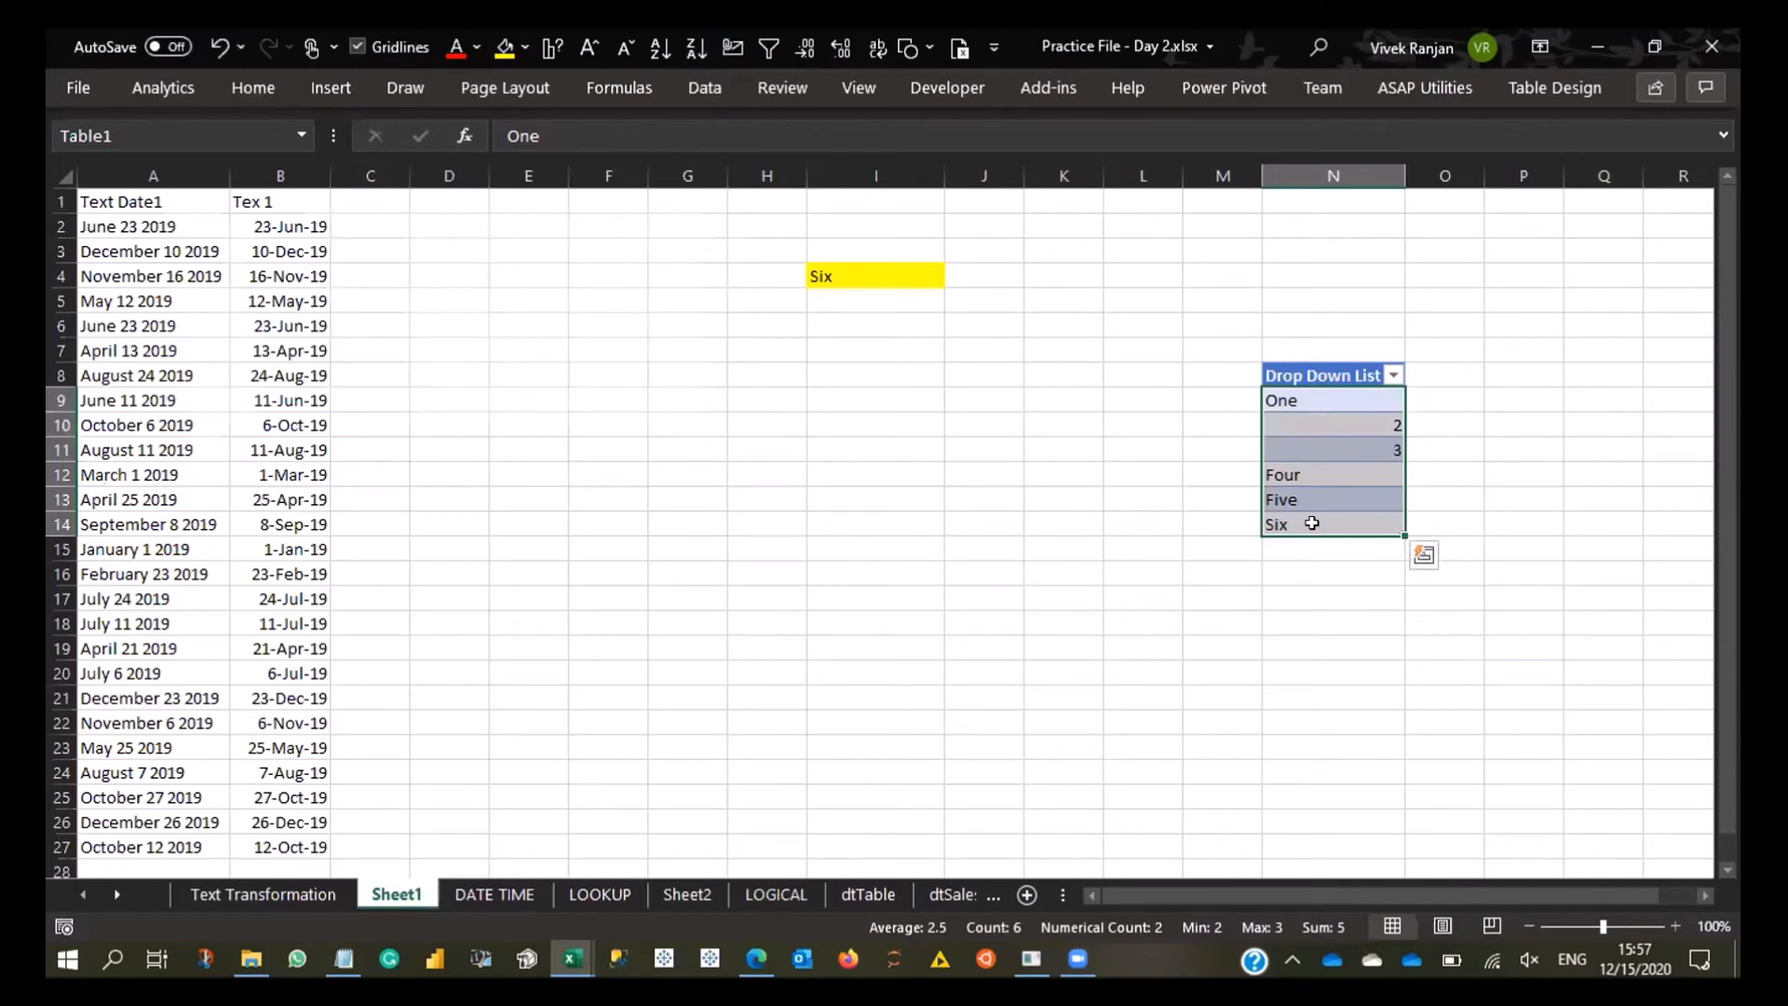
left_click_drag(1289, 400, 1309, 524)
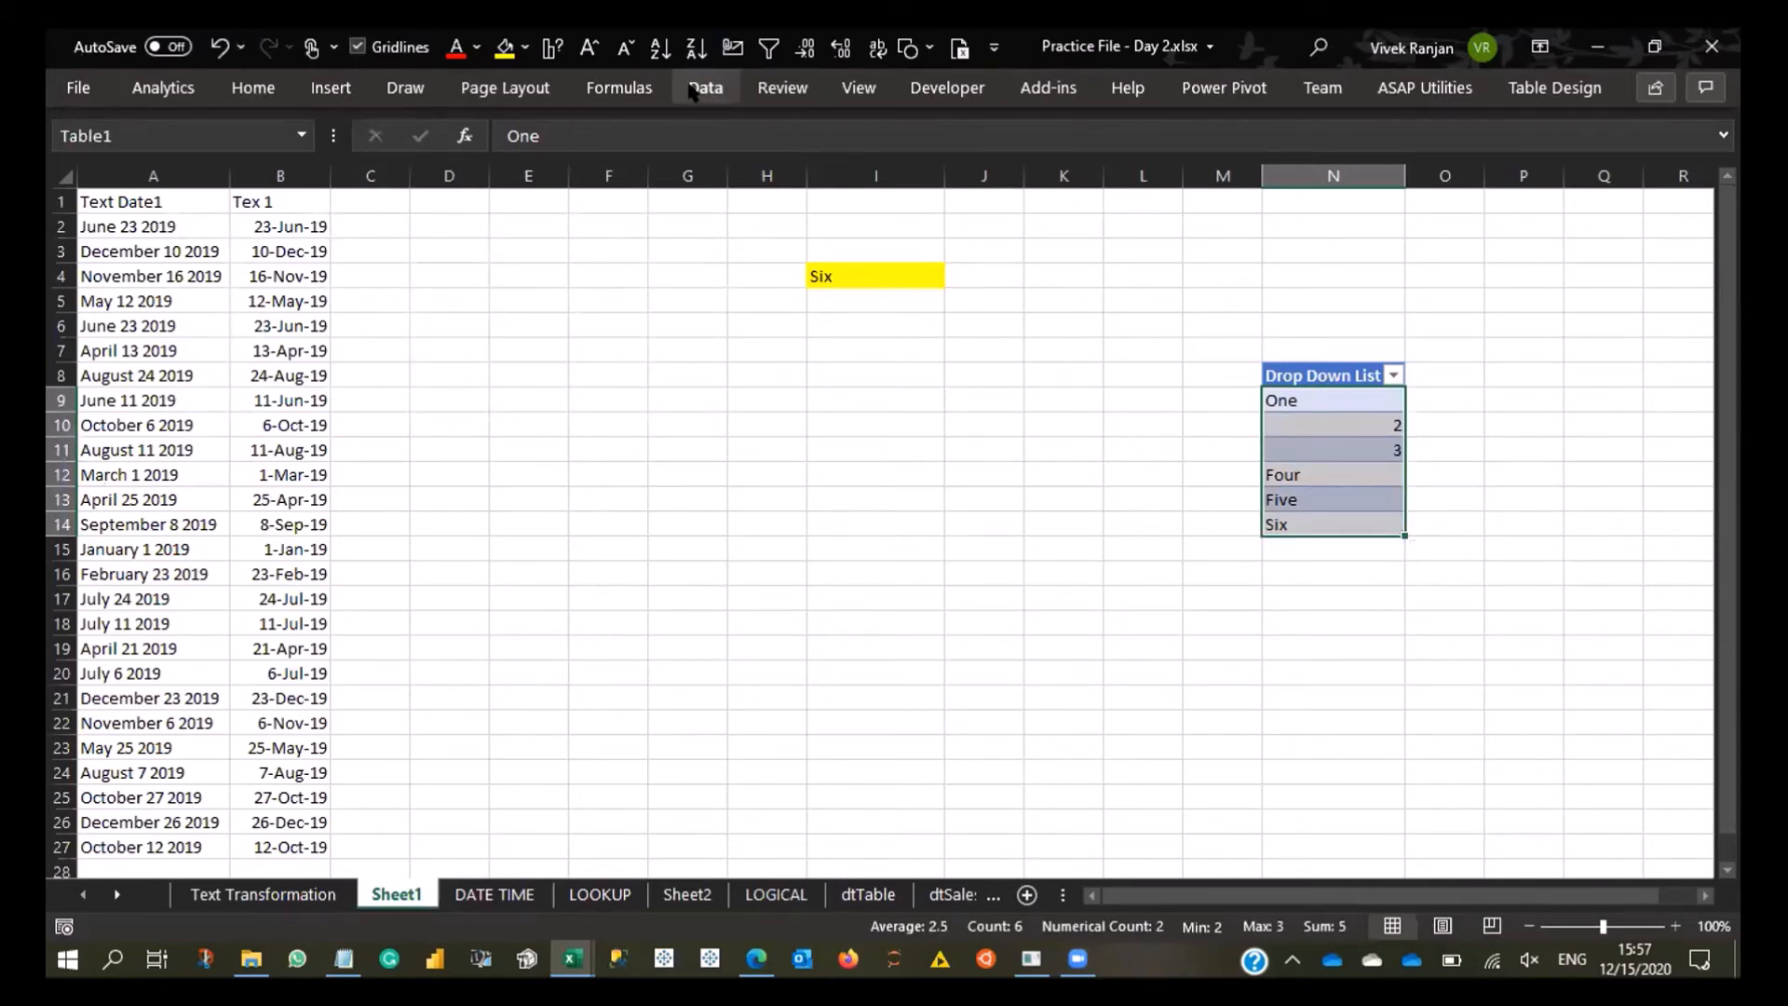
left_click(642, 87)
left_click(759, 154)
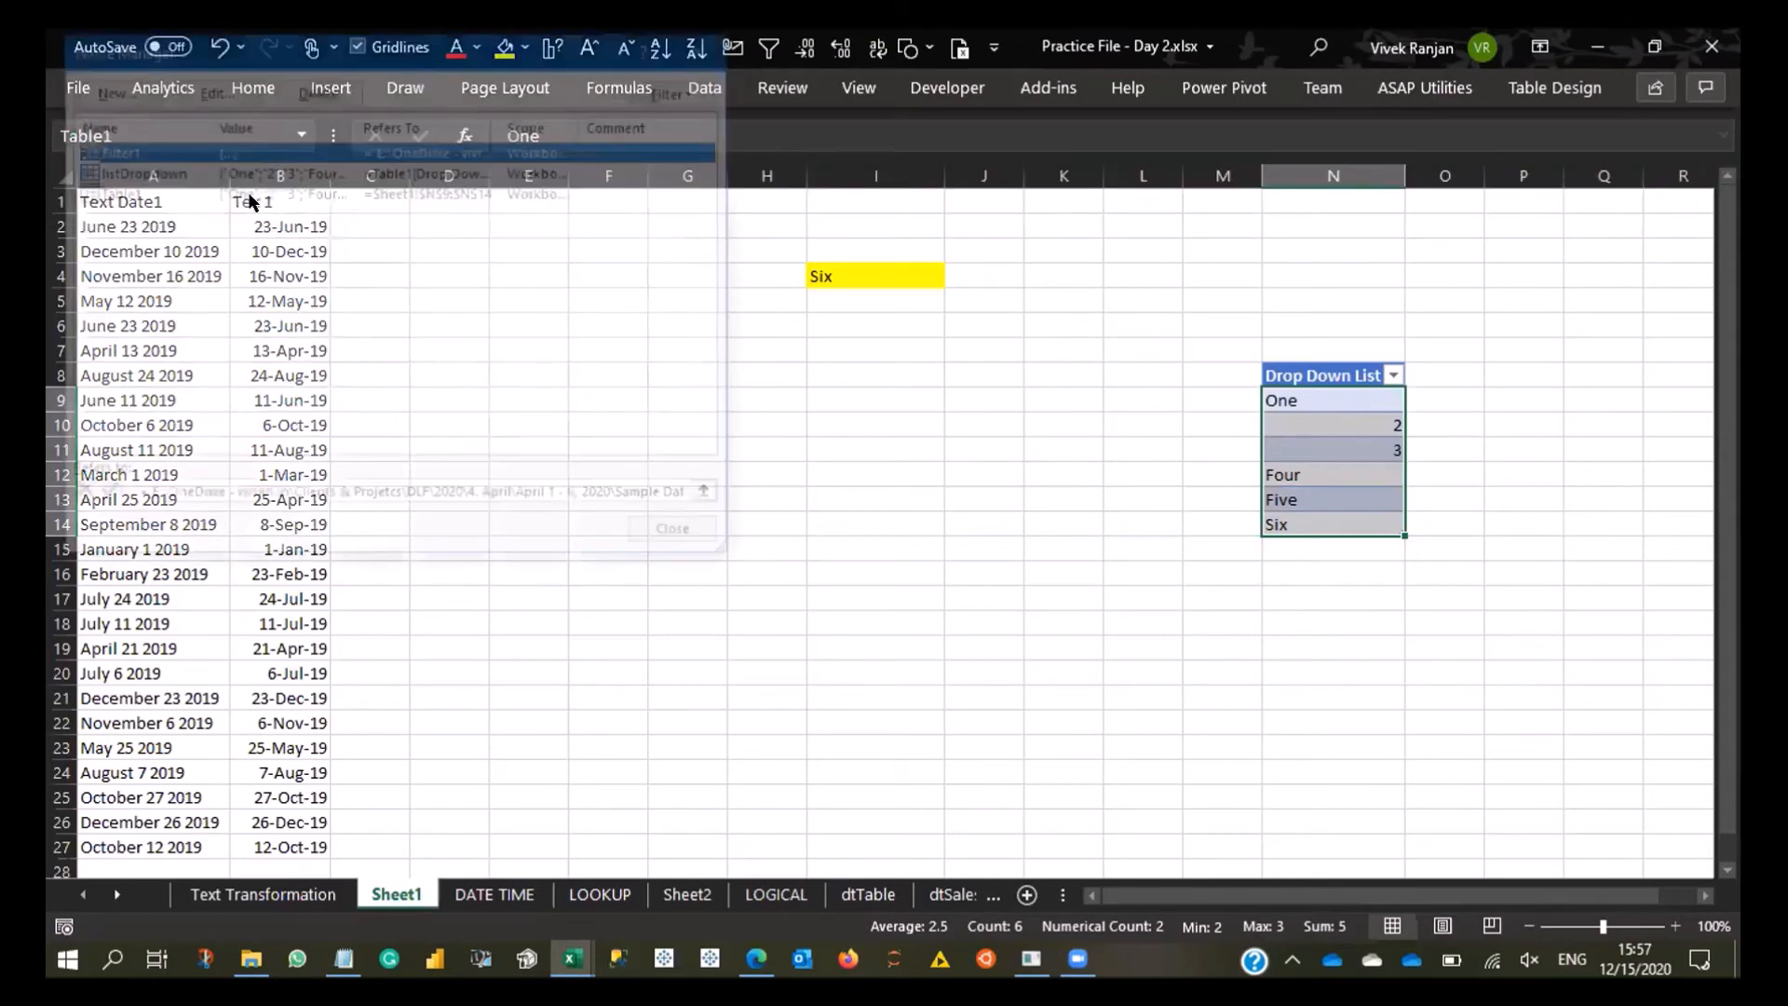
left_click(107, 90)
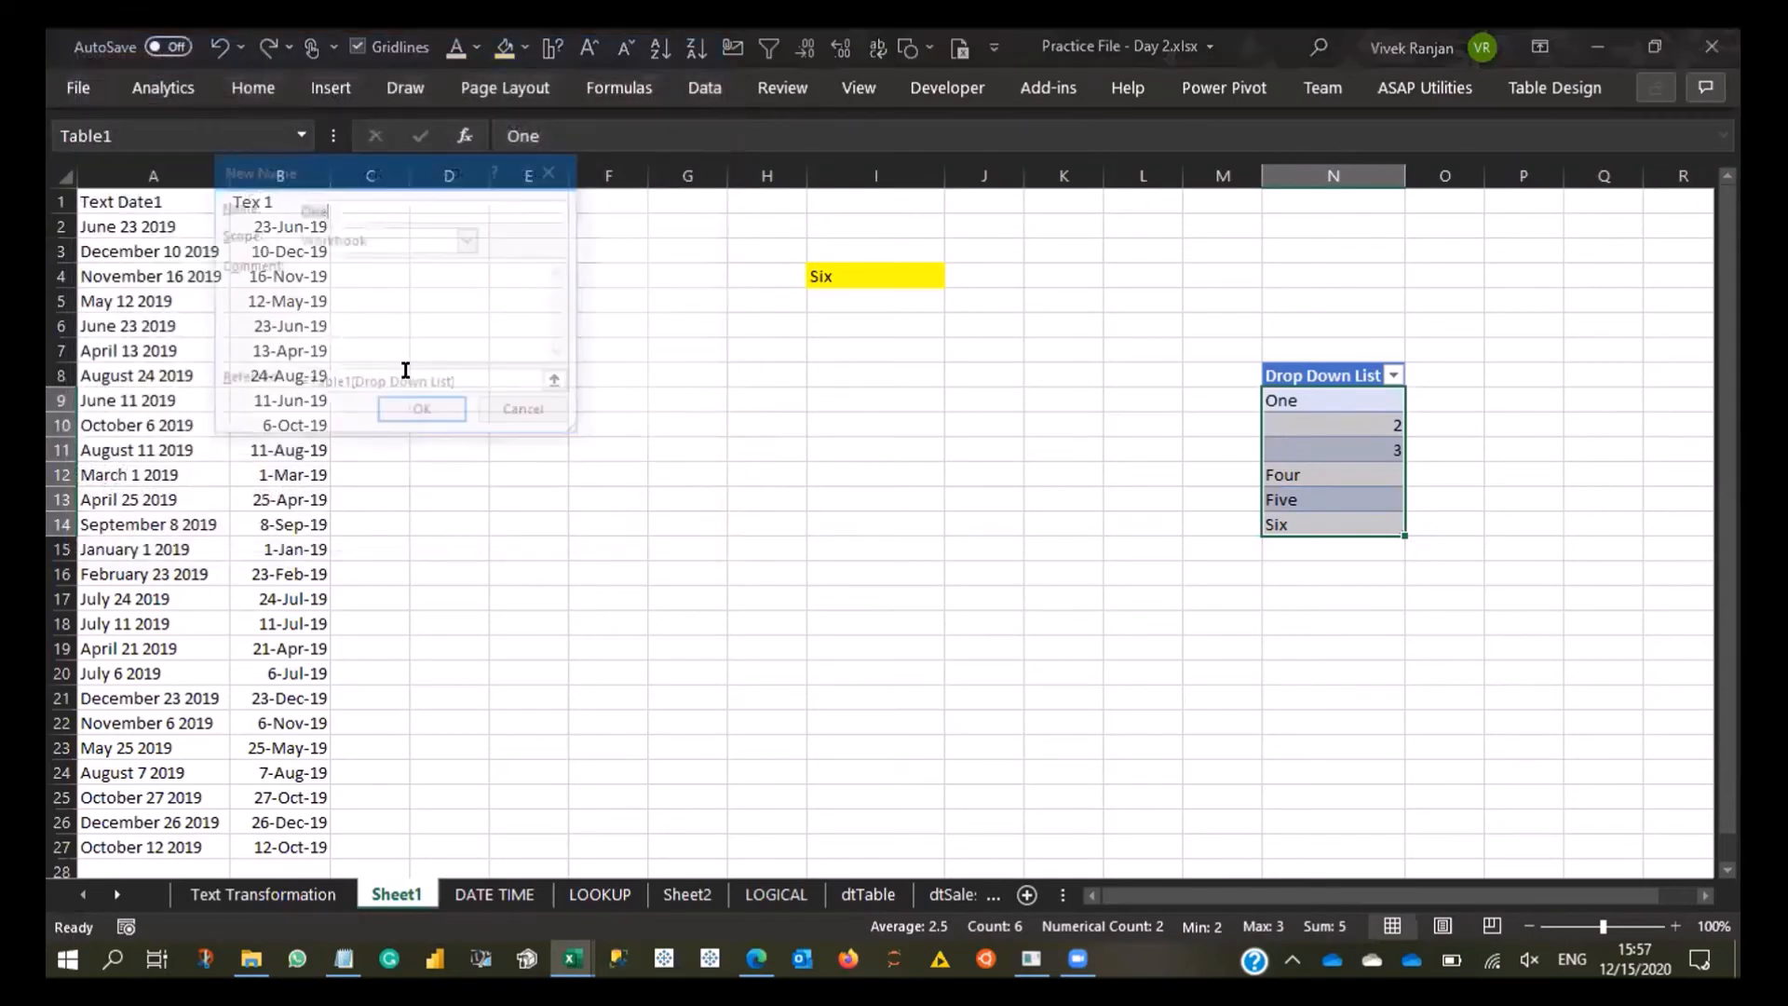
left_click(528, 413)
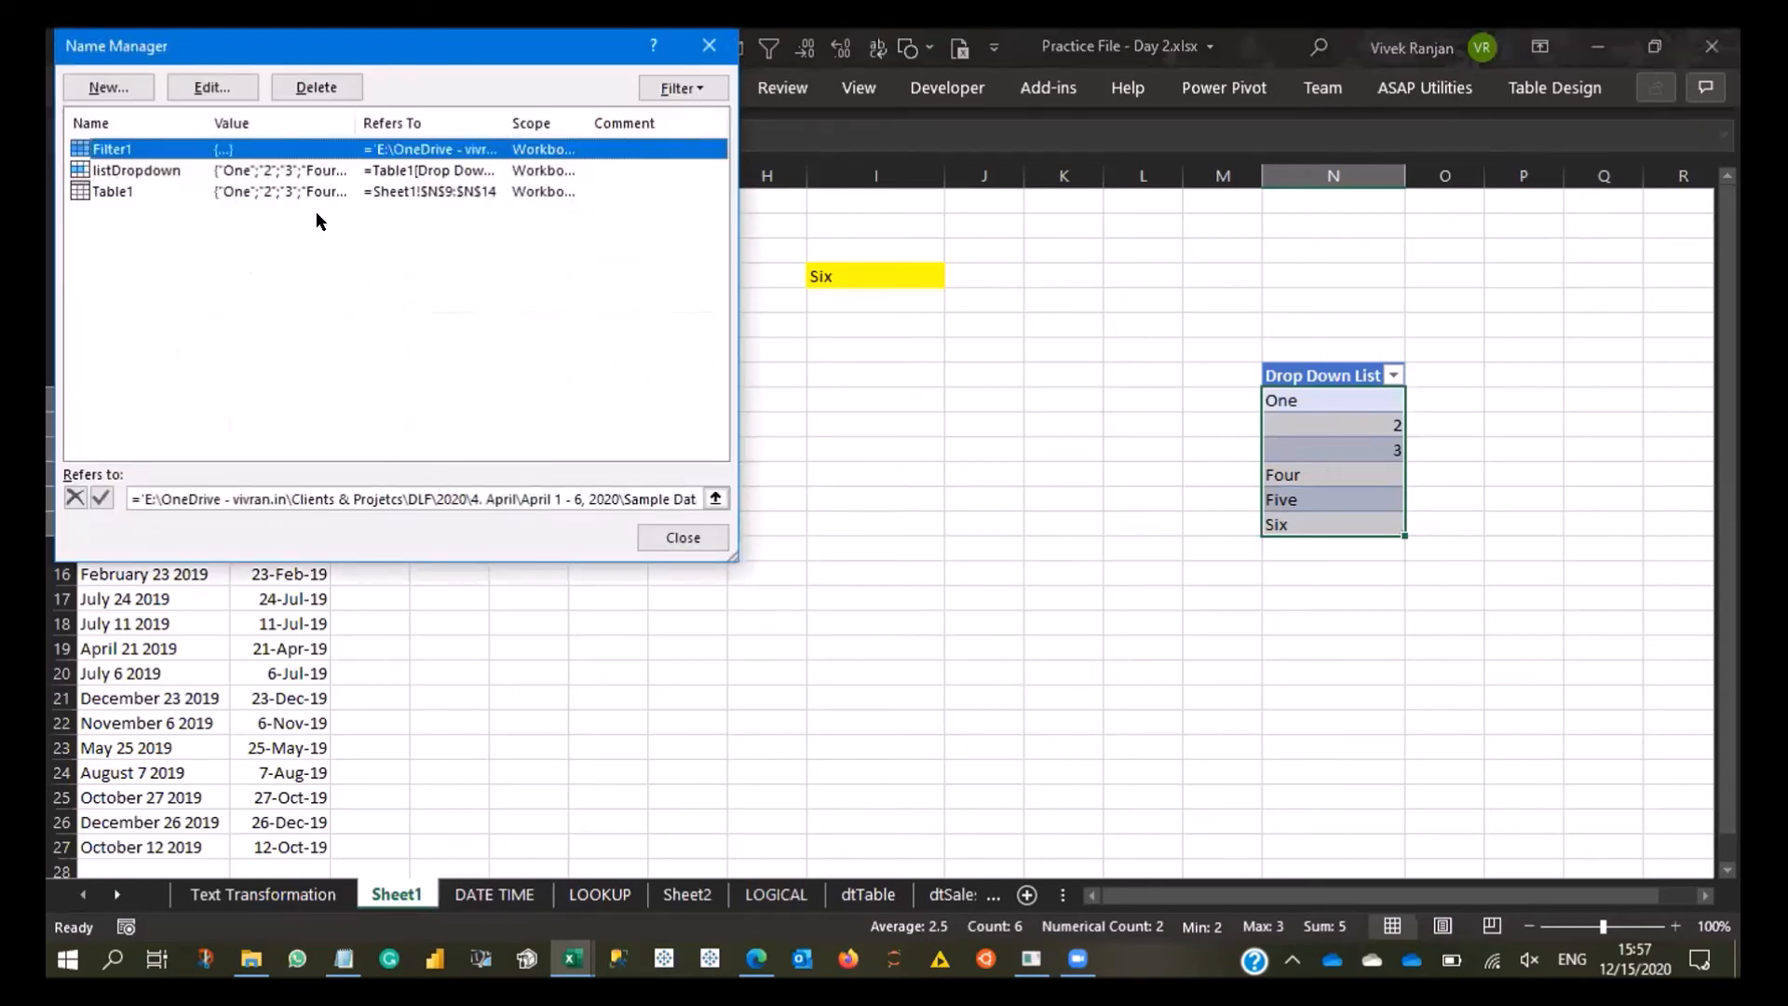
left_click(250, 175)
key("Escape")
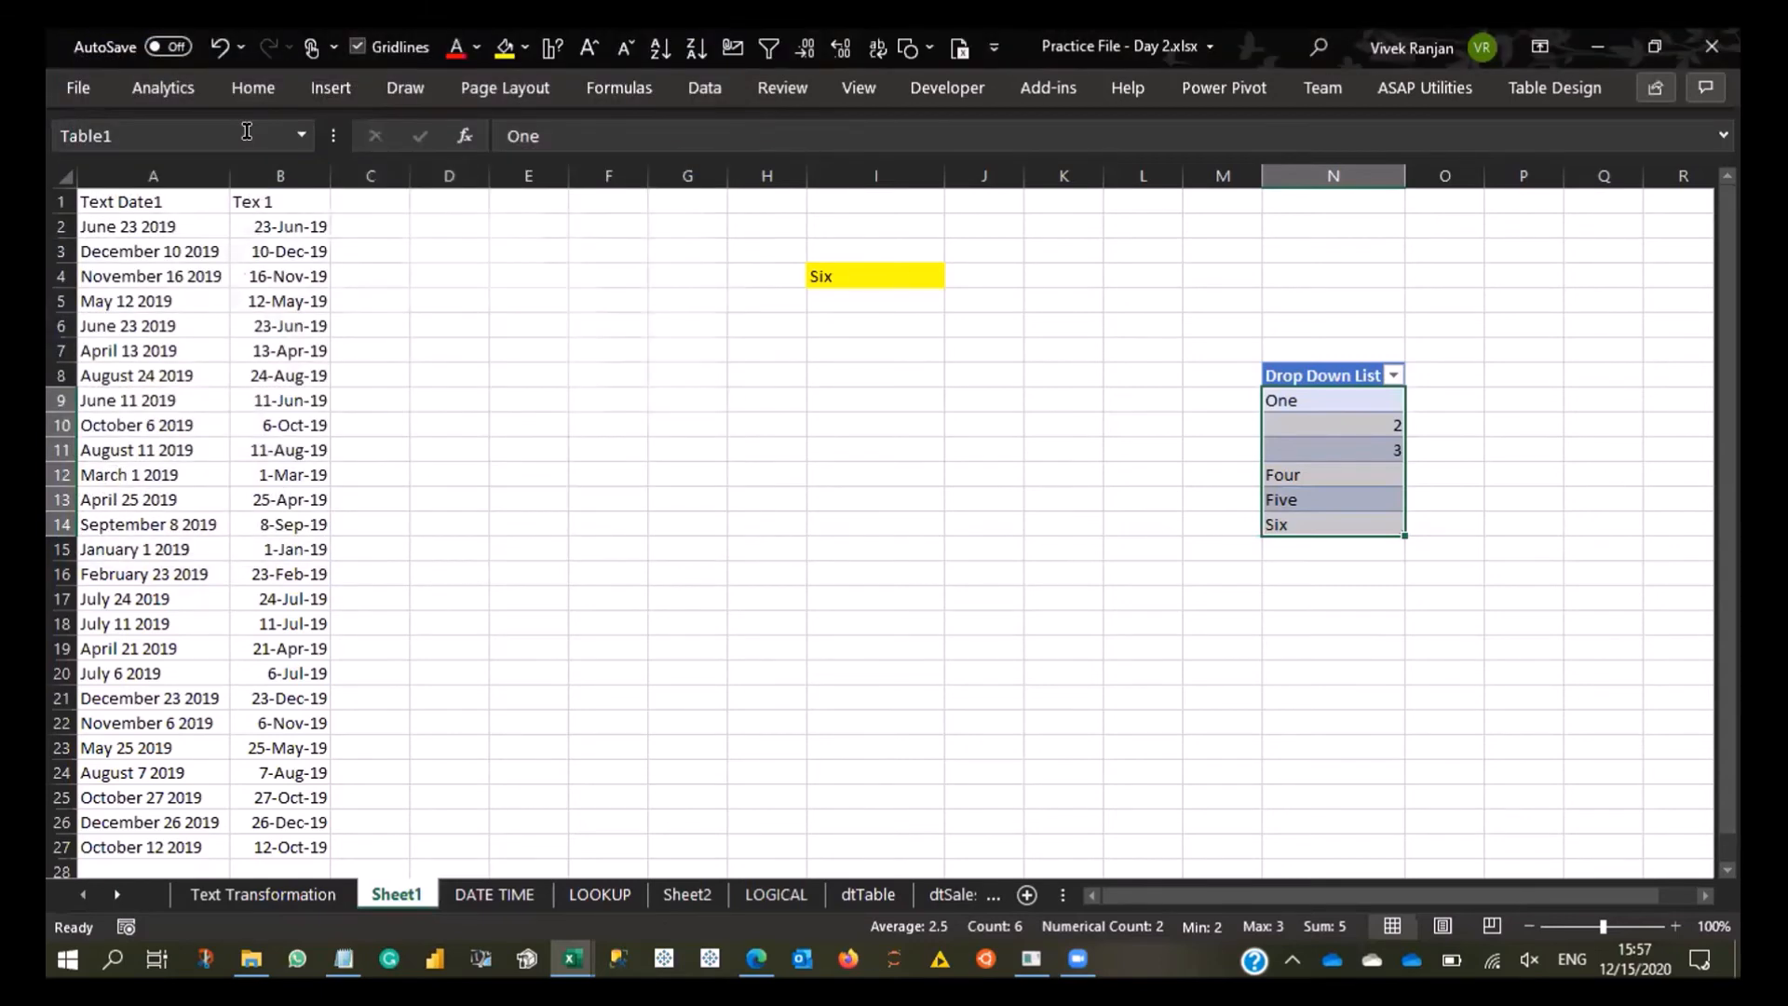
- Jump to the Drop Down List table's items by choosing their defined name
left_click(592, 325)
left_click(301, 135)
left_click(213, 192)
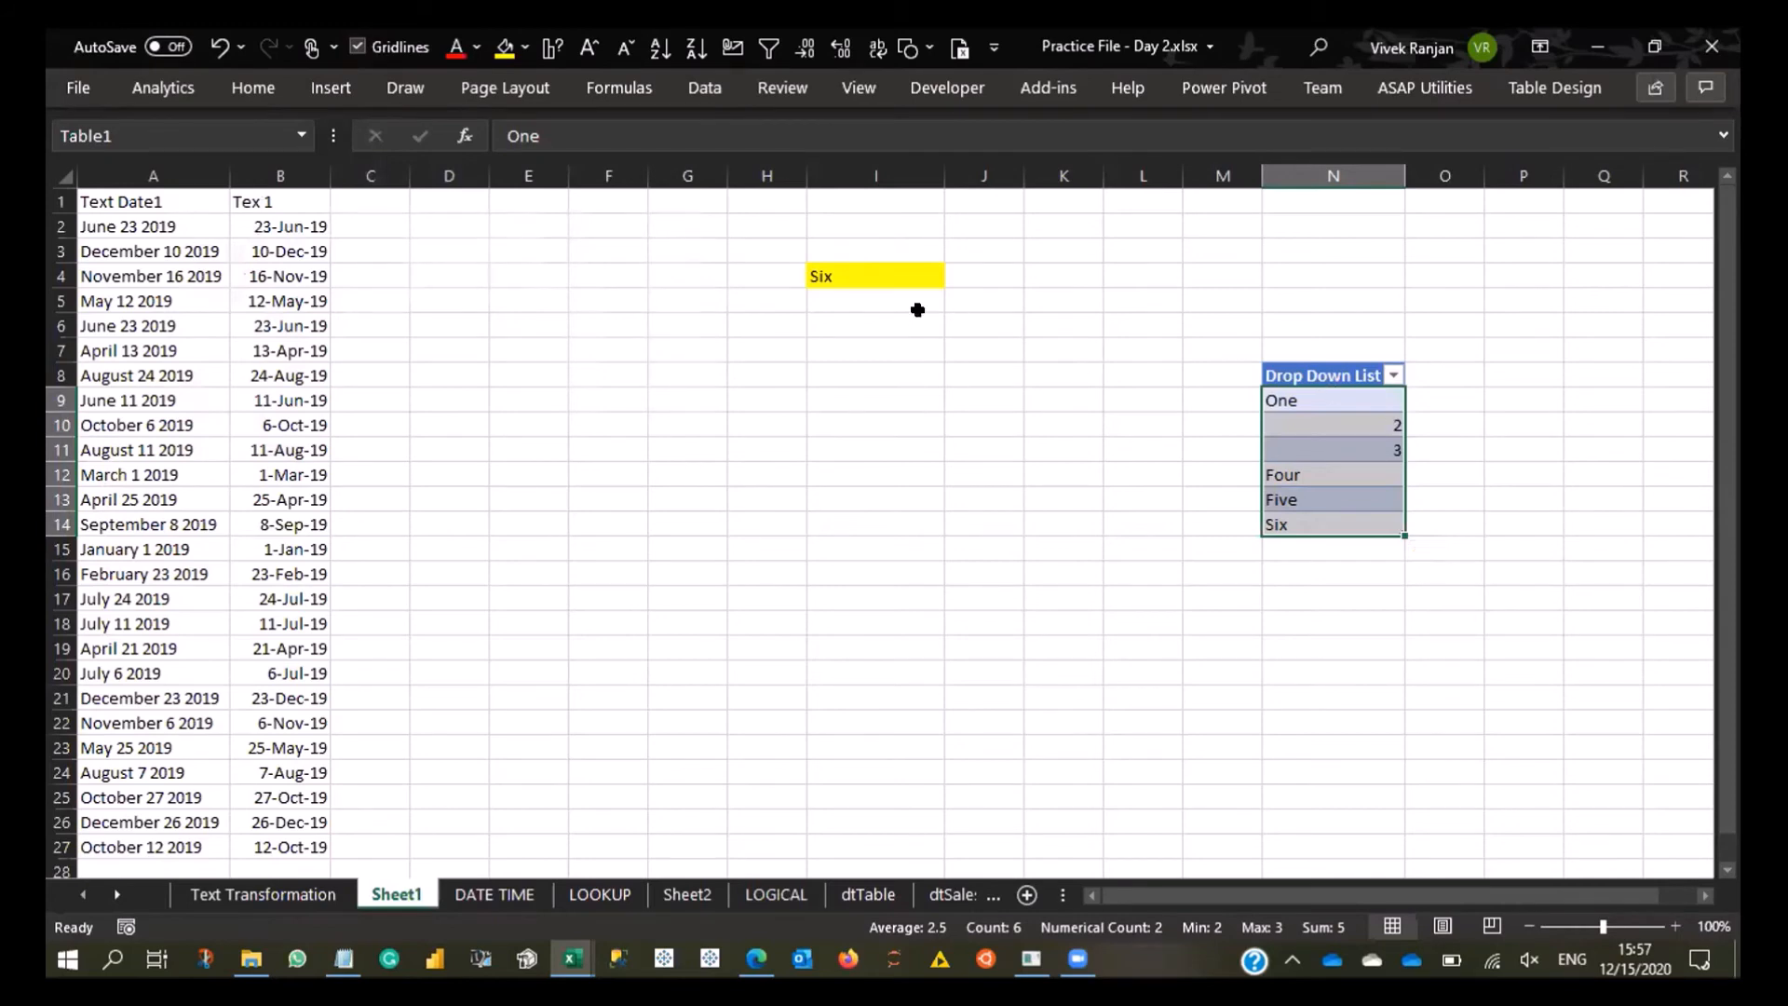
- Change the source of the list validation in cell I4 to the defined name =listDropdown
left_click(869, 279)
key("alt+d")
key("l")
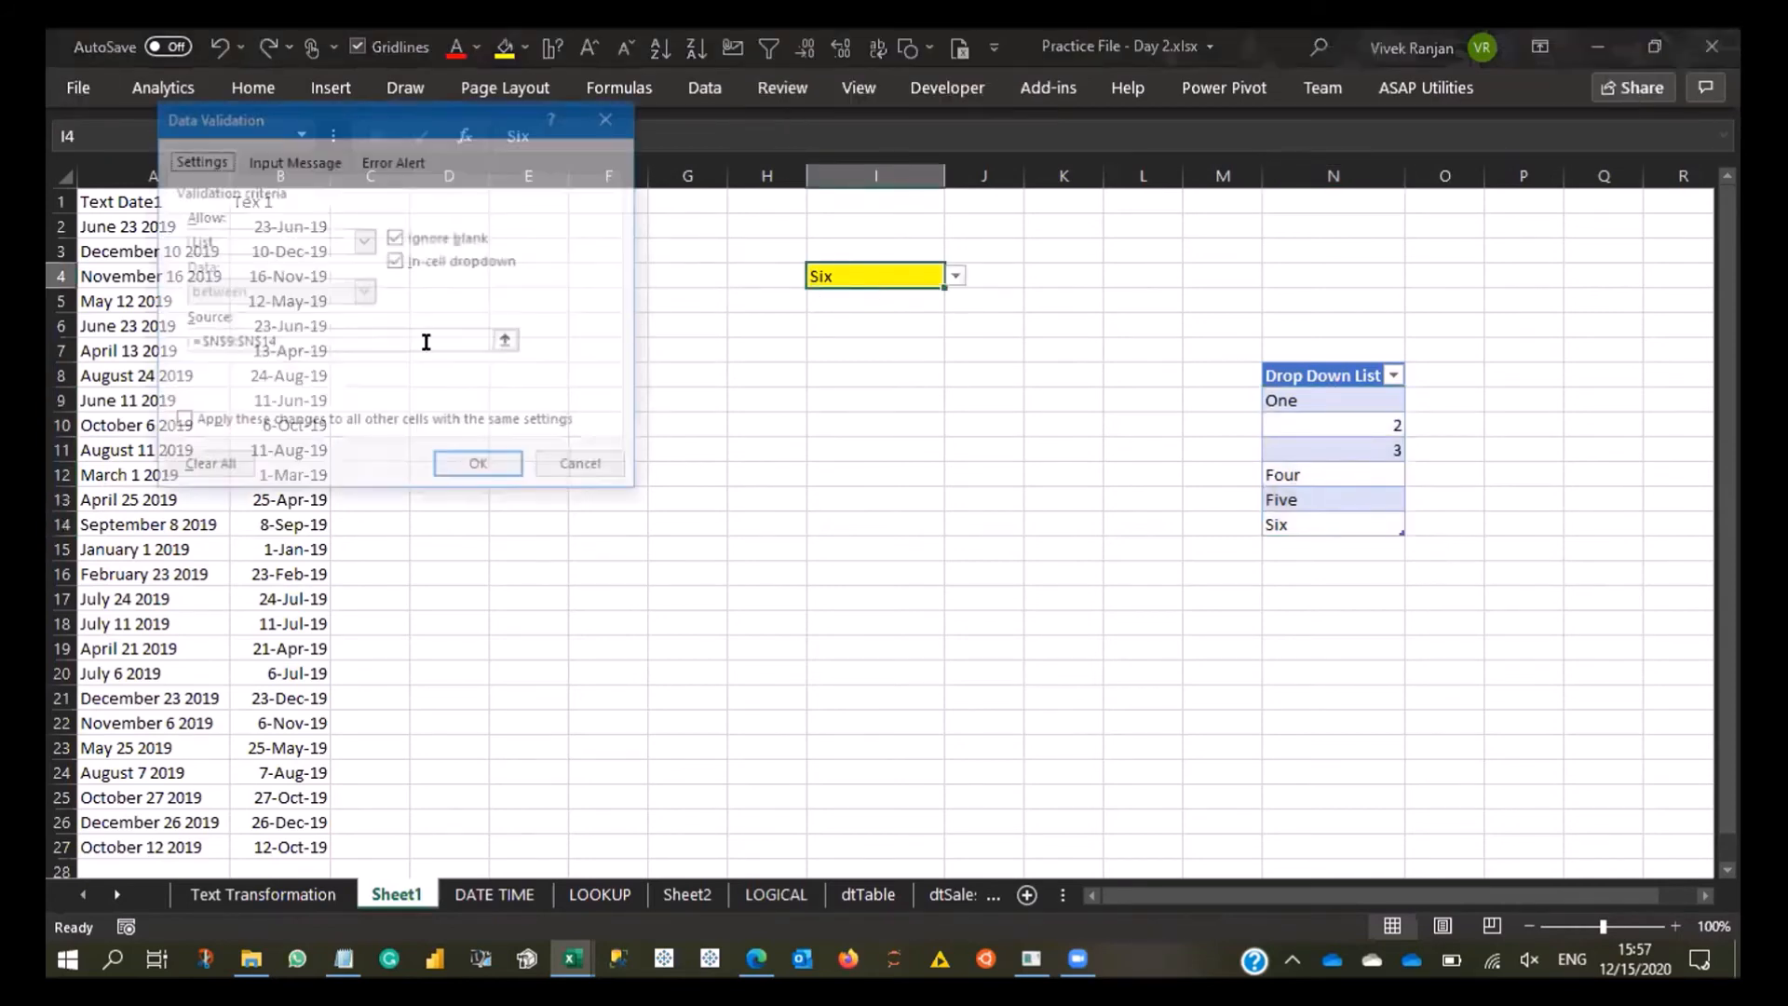
left_click_drag(323, 341, 74, 339)
key("BackSpace")
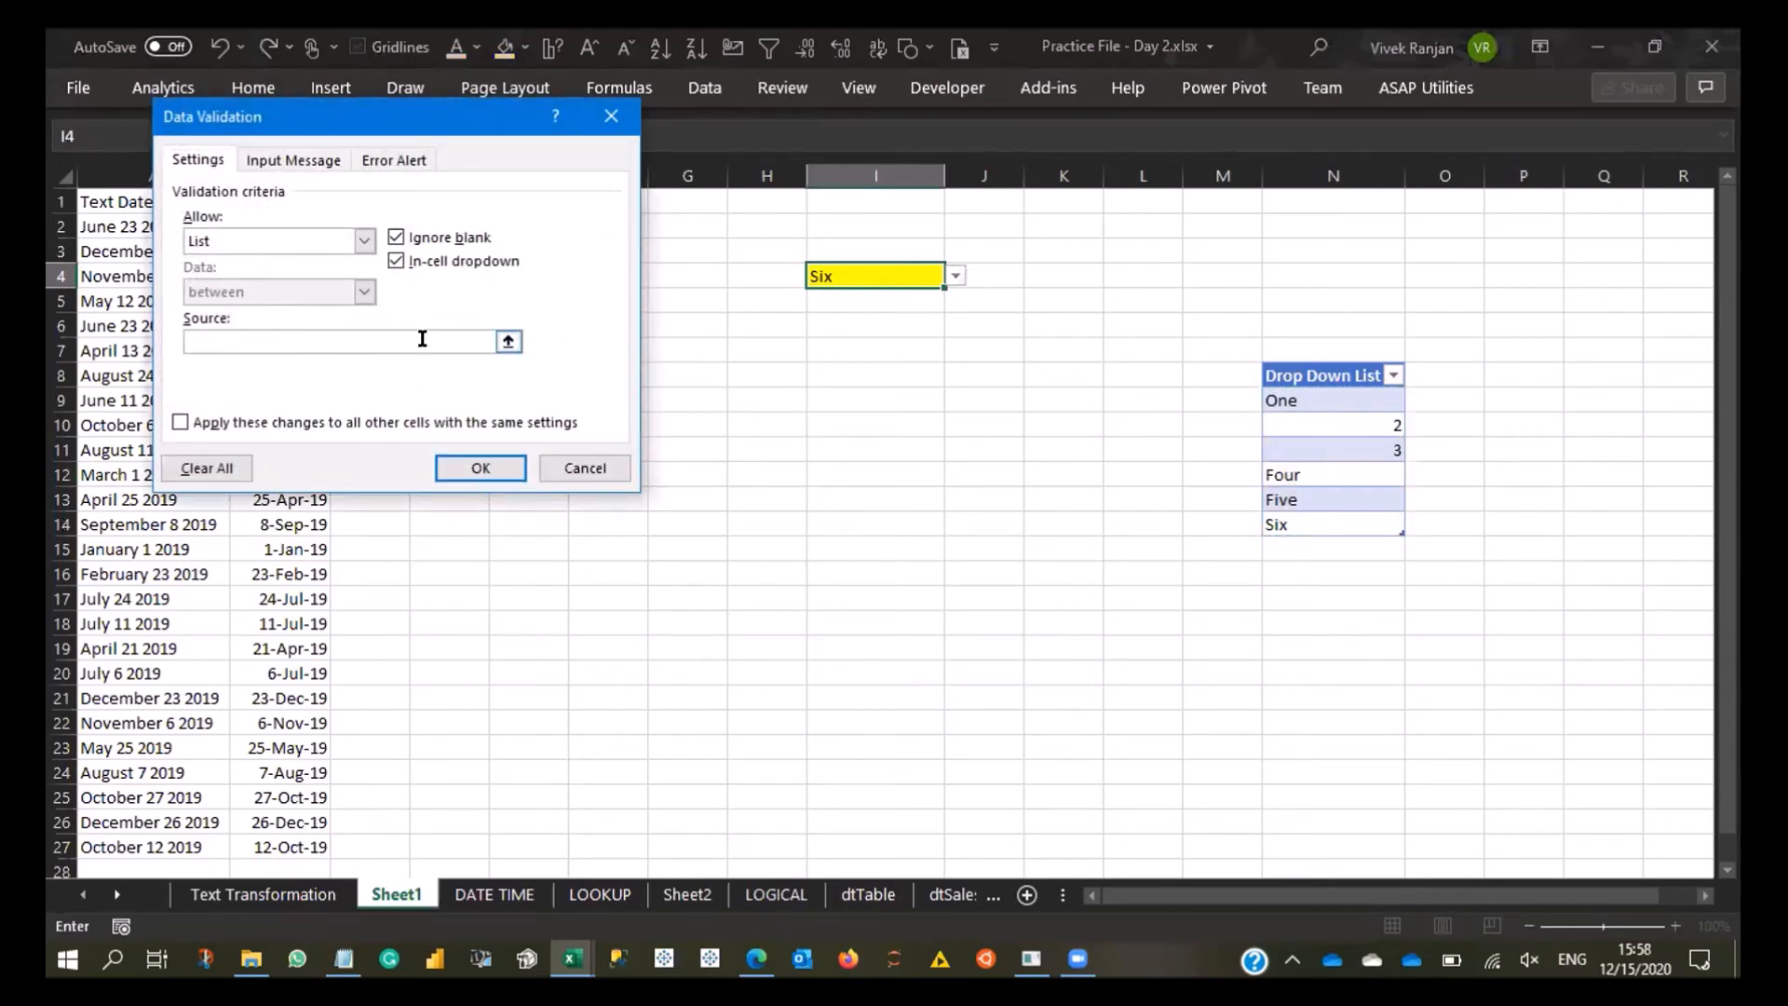
key("F3")
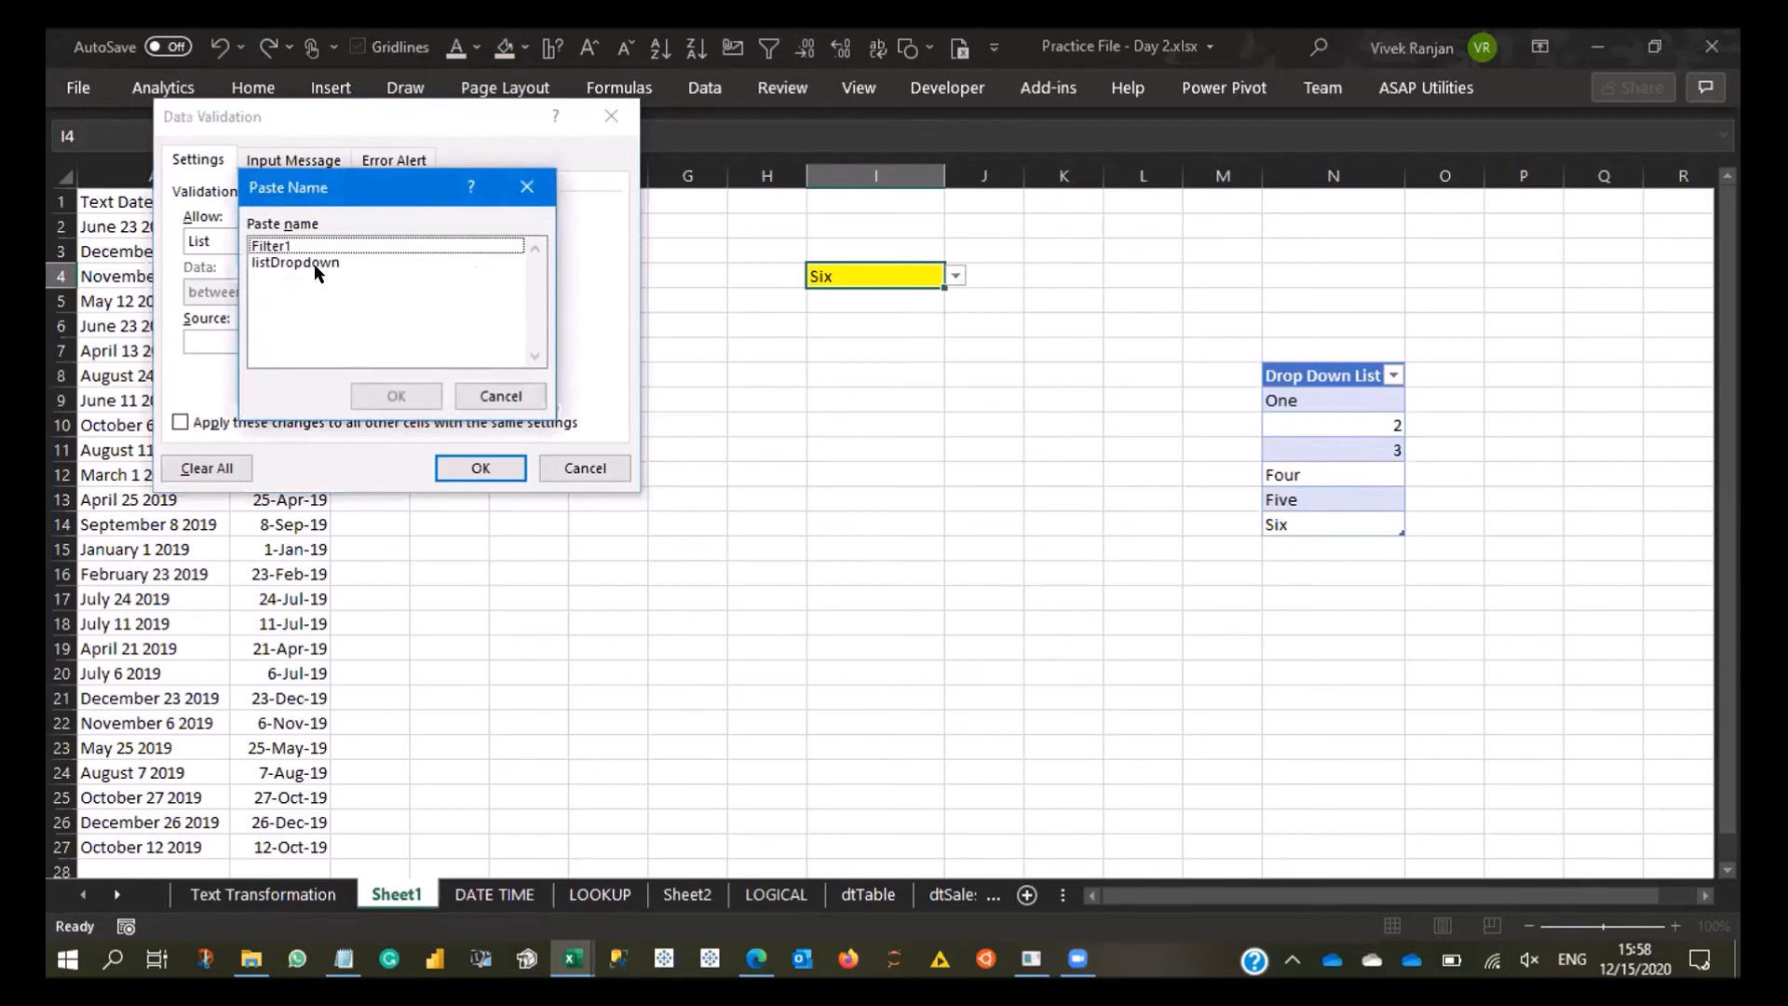
left_click(315, 263)
left_click_drag(280, 187, 825, 151)
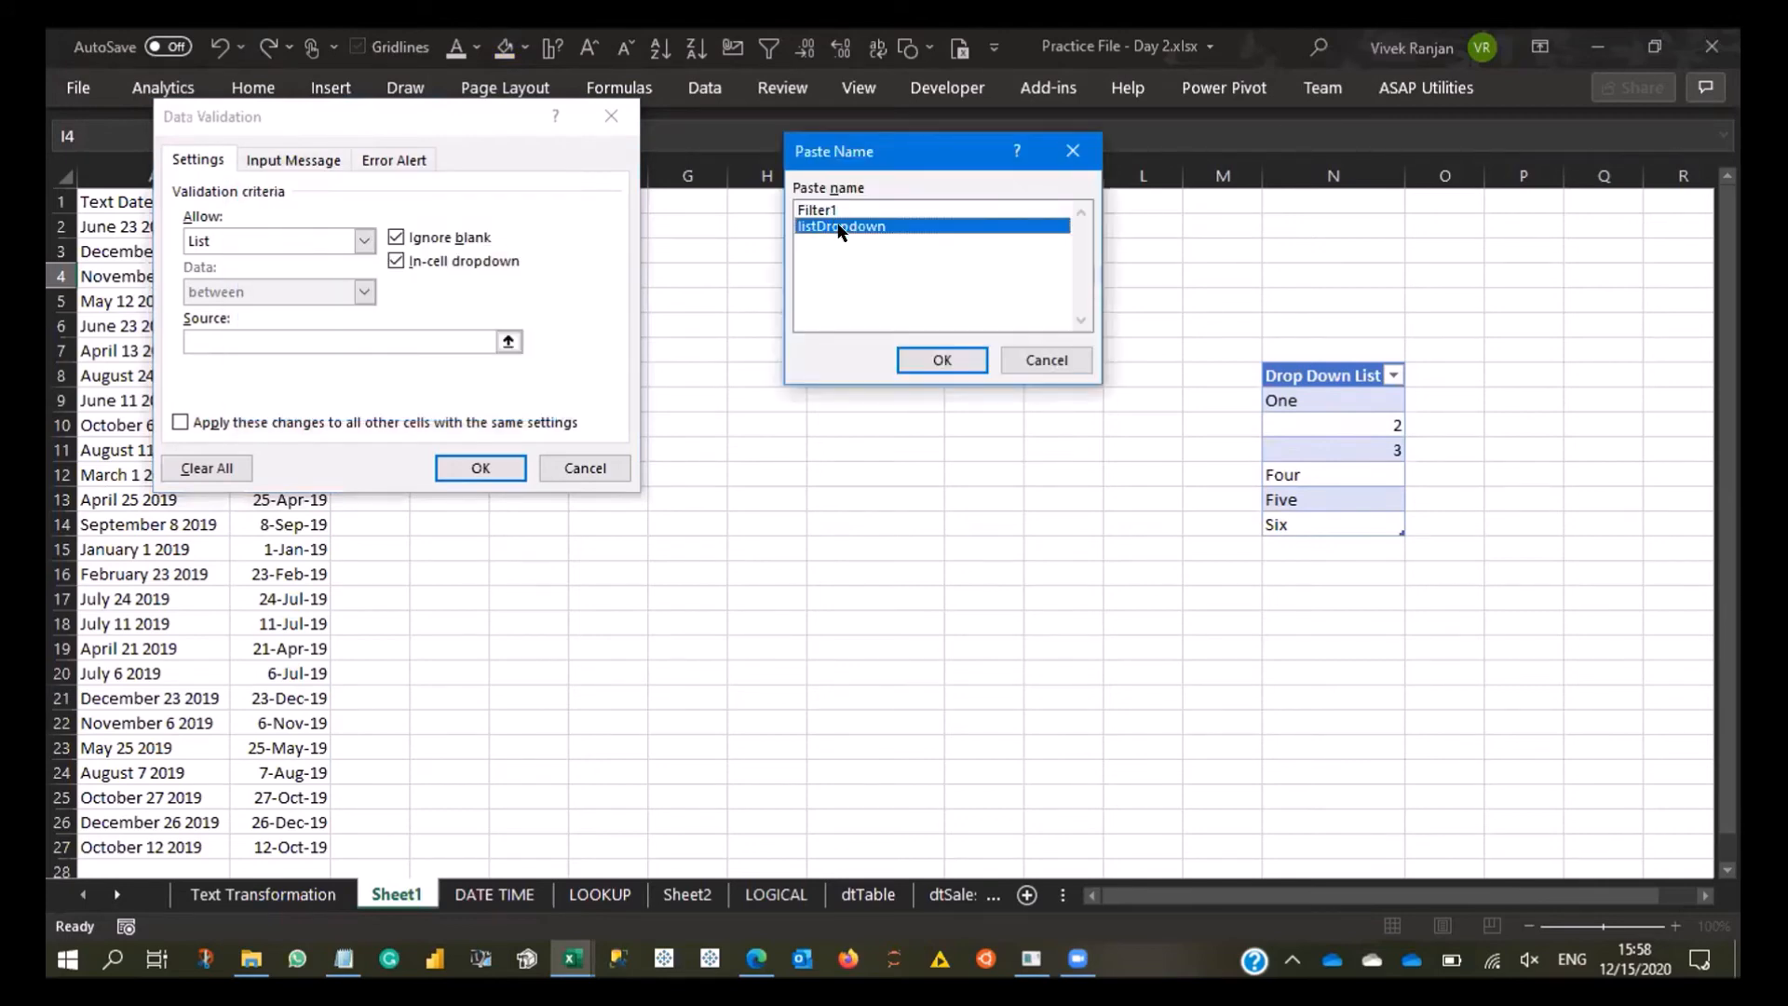
left_click(959, 363)
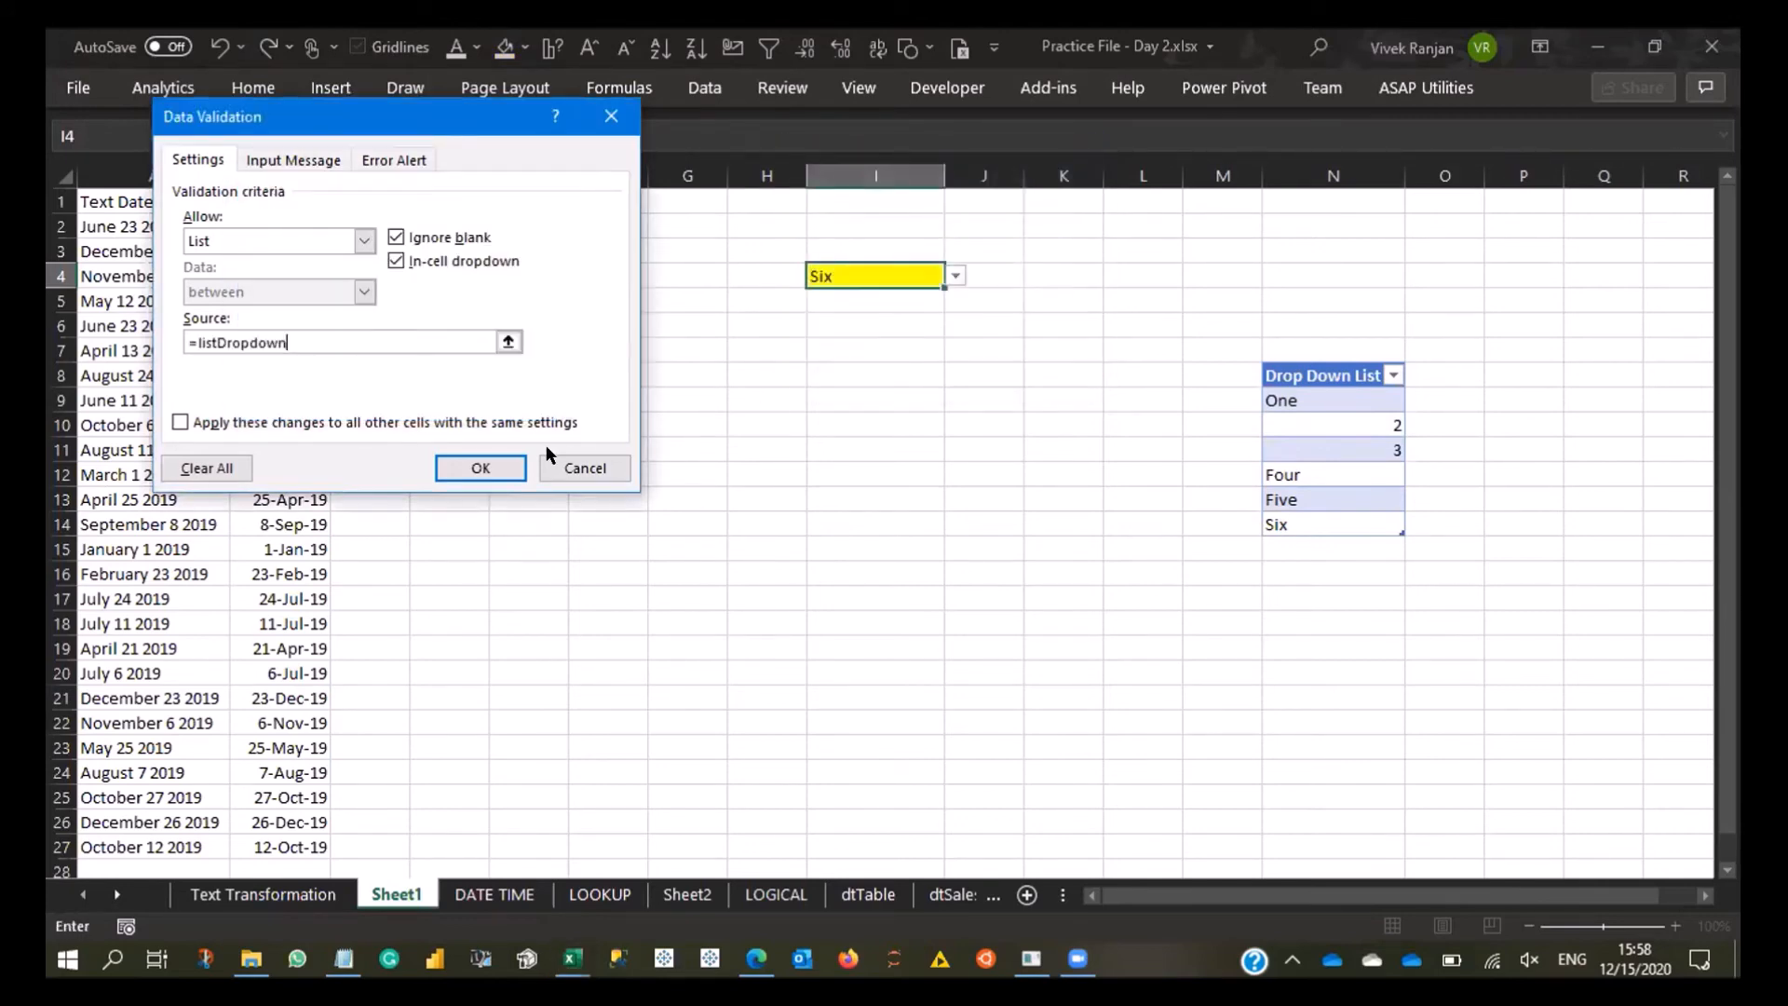
left_click(475, 465)
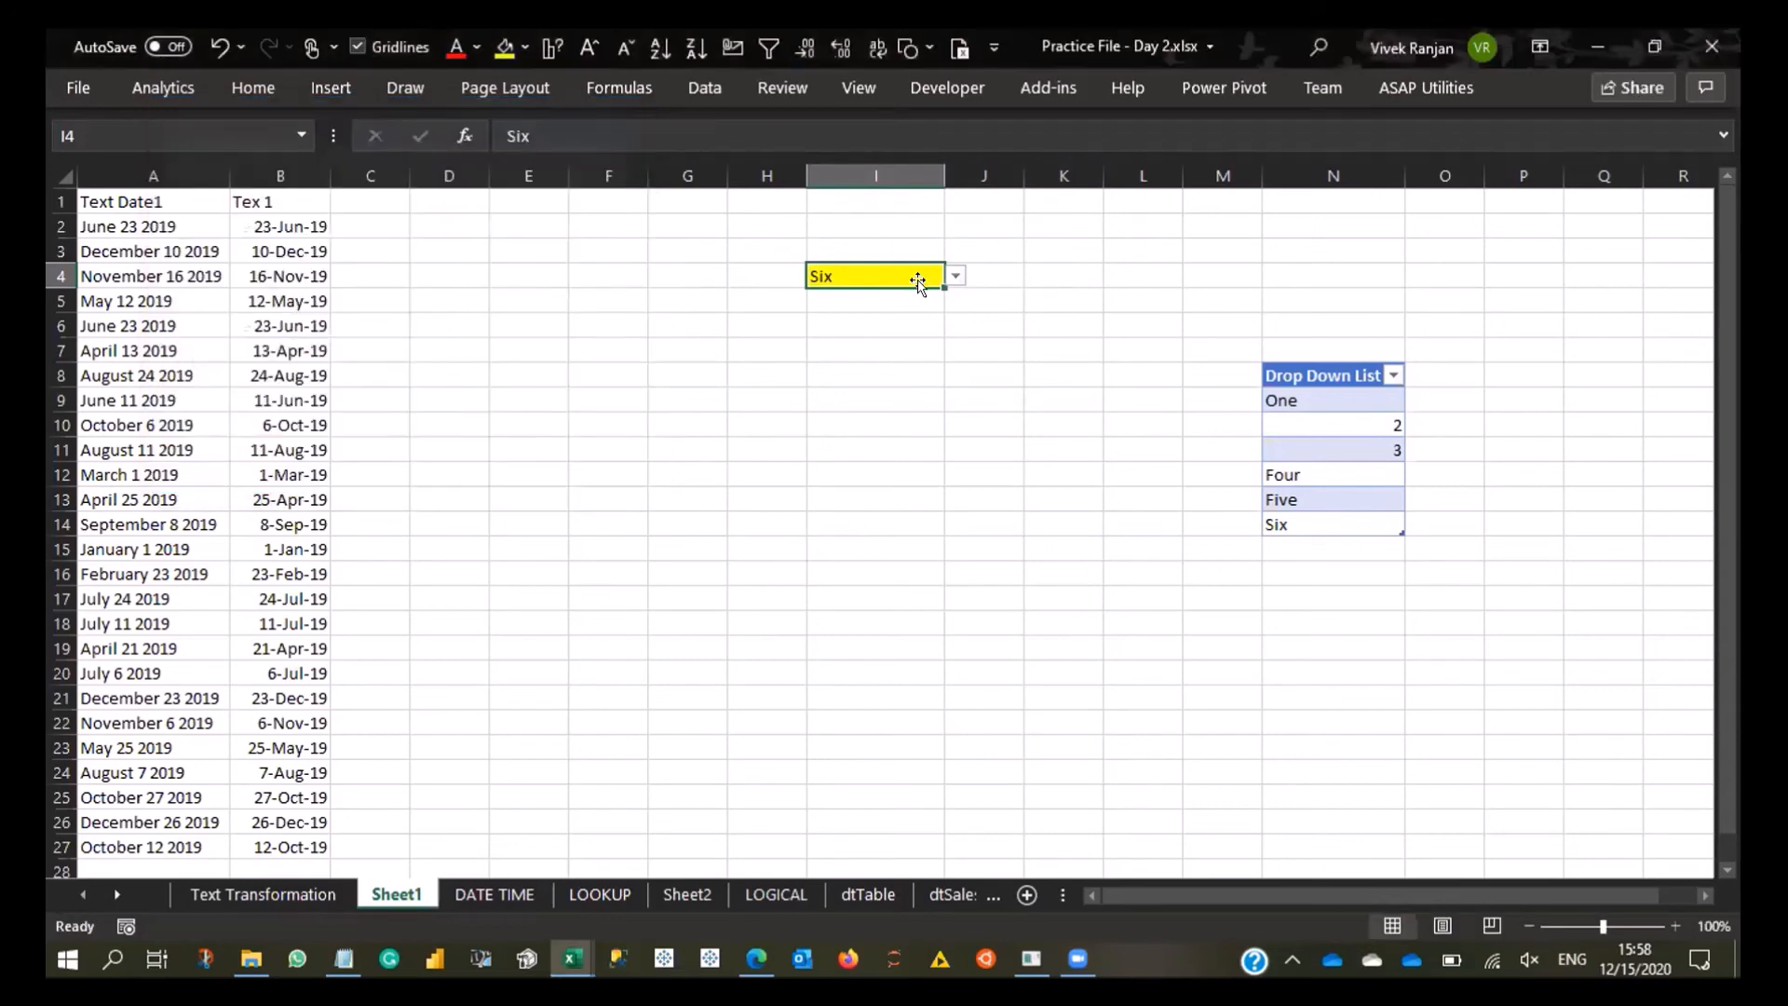
- Test the dropdown in I4 by picking two different items, ending with Five
left_click(955, 275)
left_click(891, 326)
left_click(951, 277)
left_click(913, 378)
- Add the item Seven in N15, directly below the last entry of the Drop Down List table
left_click(1299, 527)
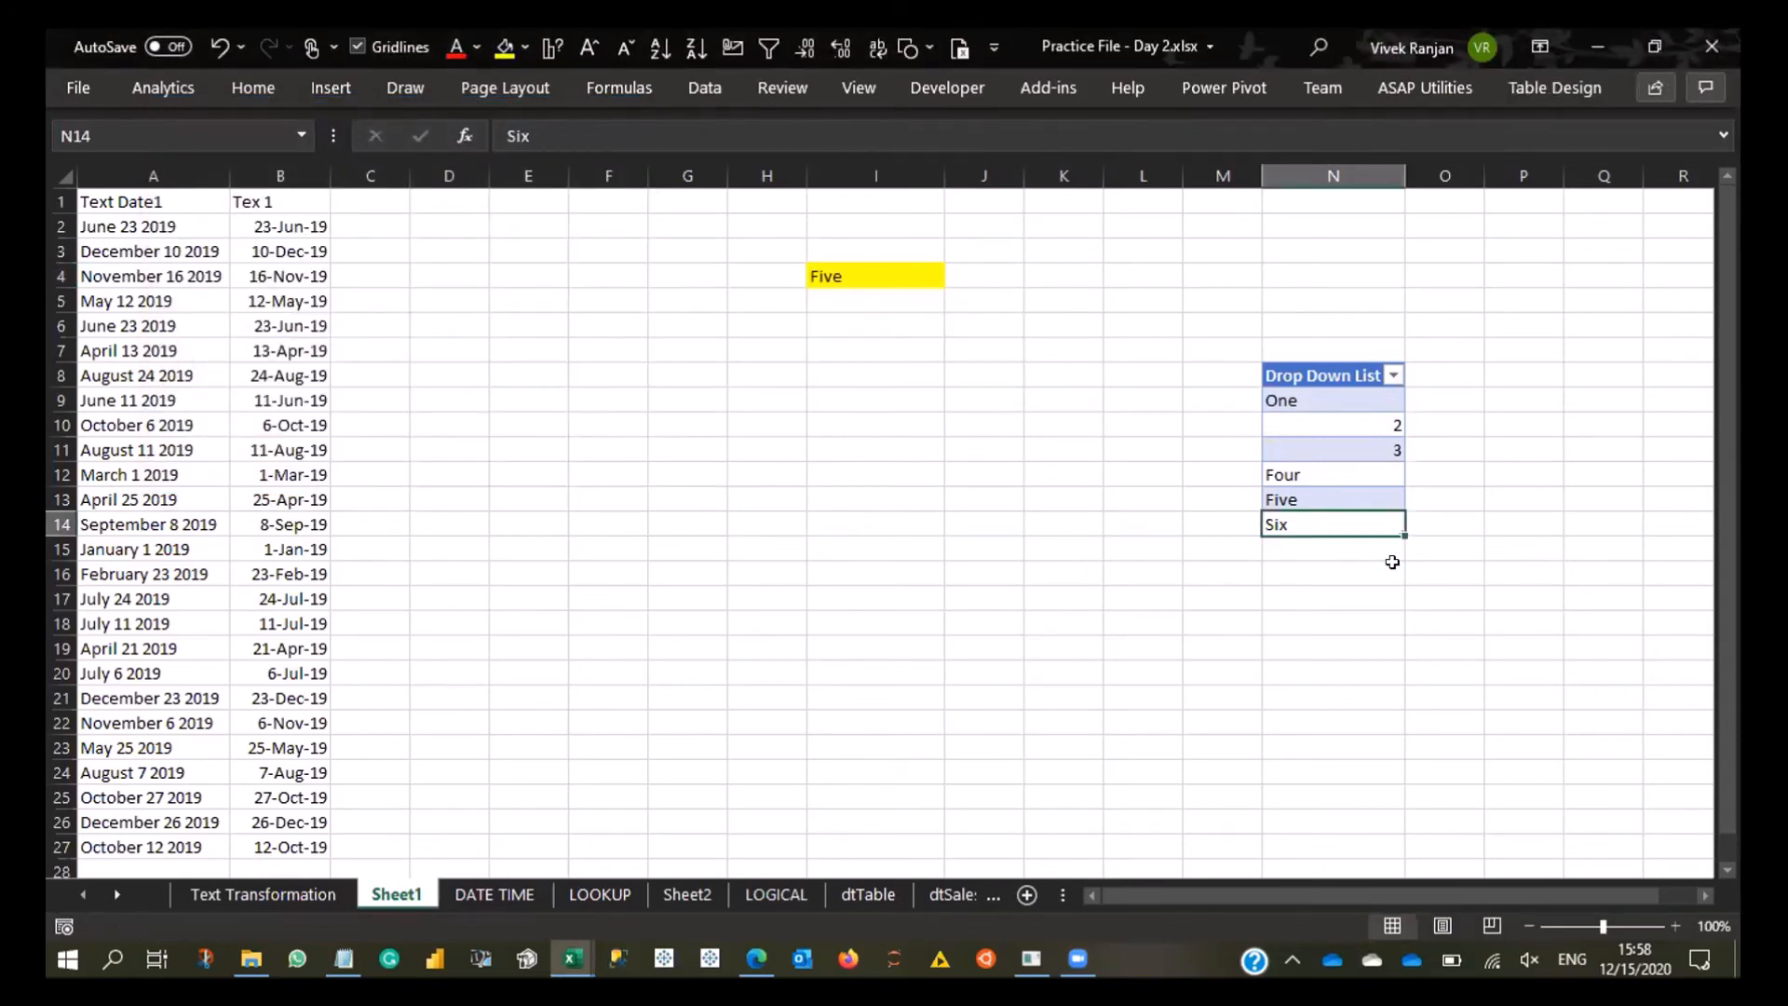
left_click(1392, 560)
type("Seven")
key("Return")
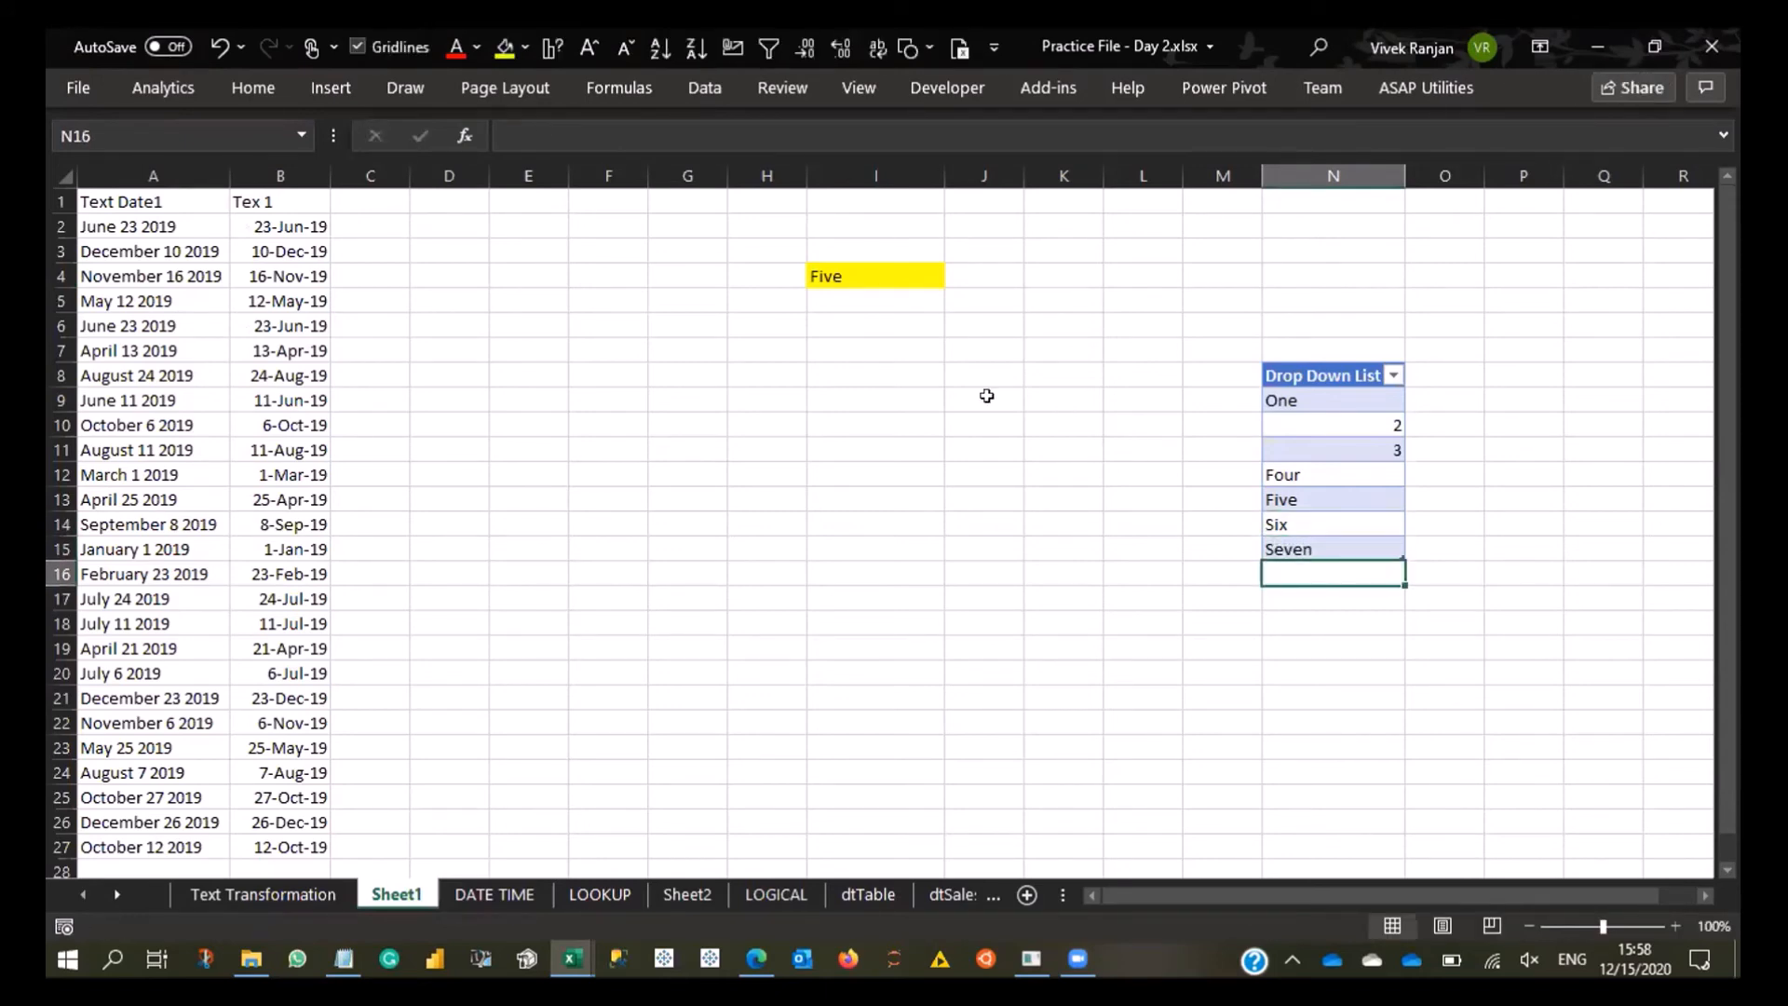
- Choose Seven from the dropdown list in cell I4
left_click(888, 272)
left_click(956, 275)
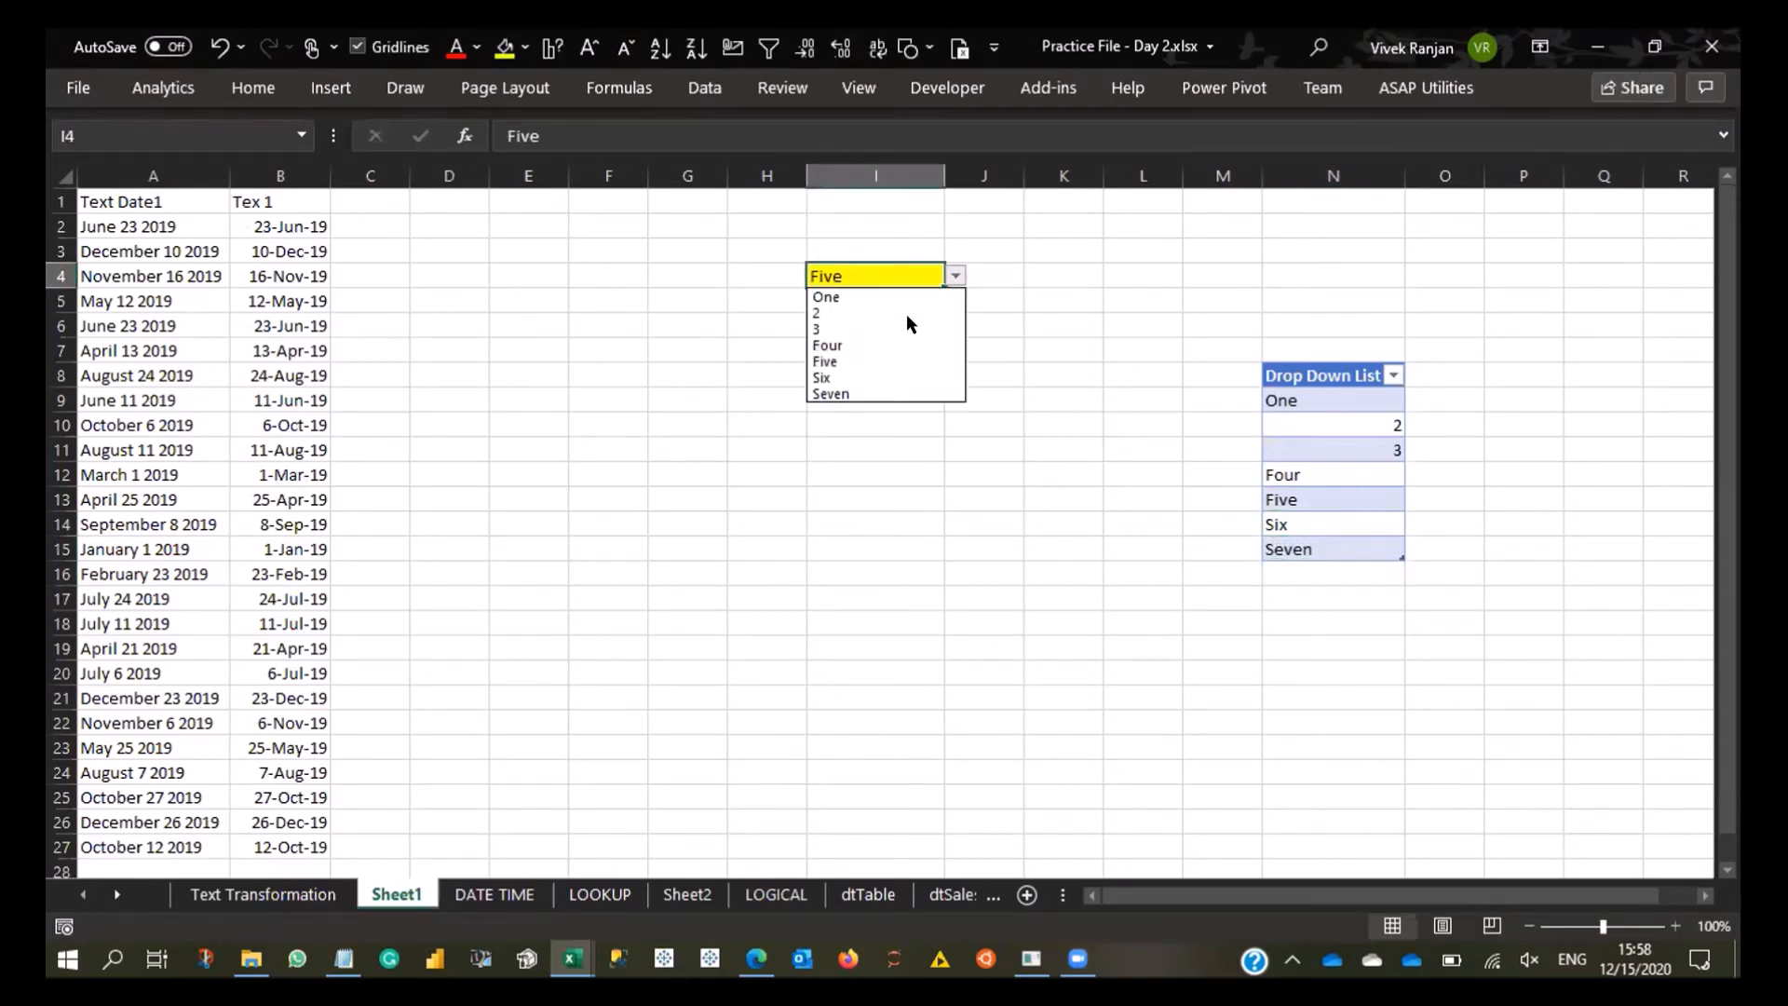
left_click(874, 384)
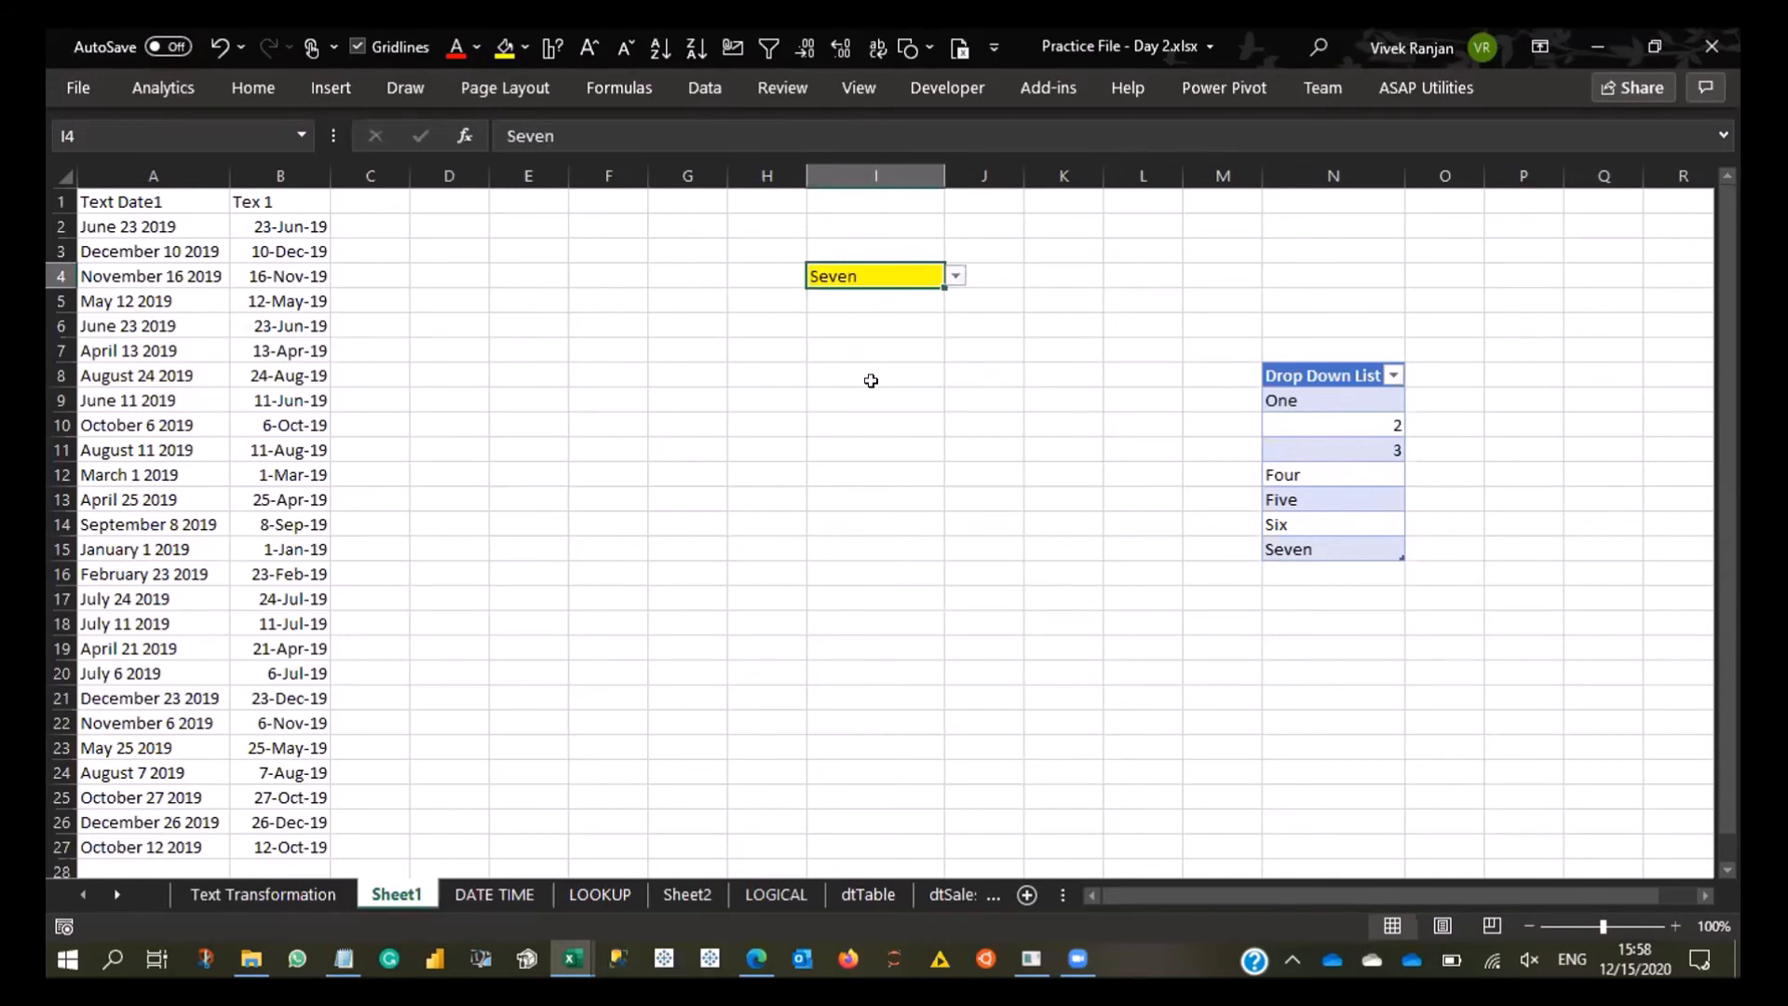
- Replace the Four entry in N12 of the Drop Down List table with the number 4
left_click(1288, 453)
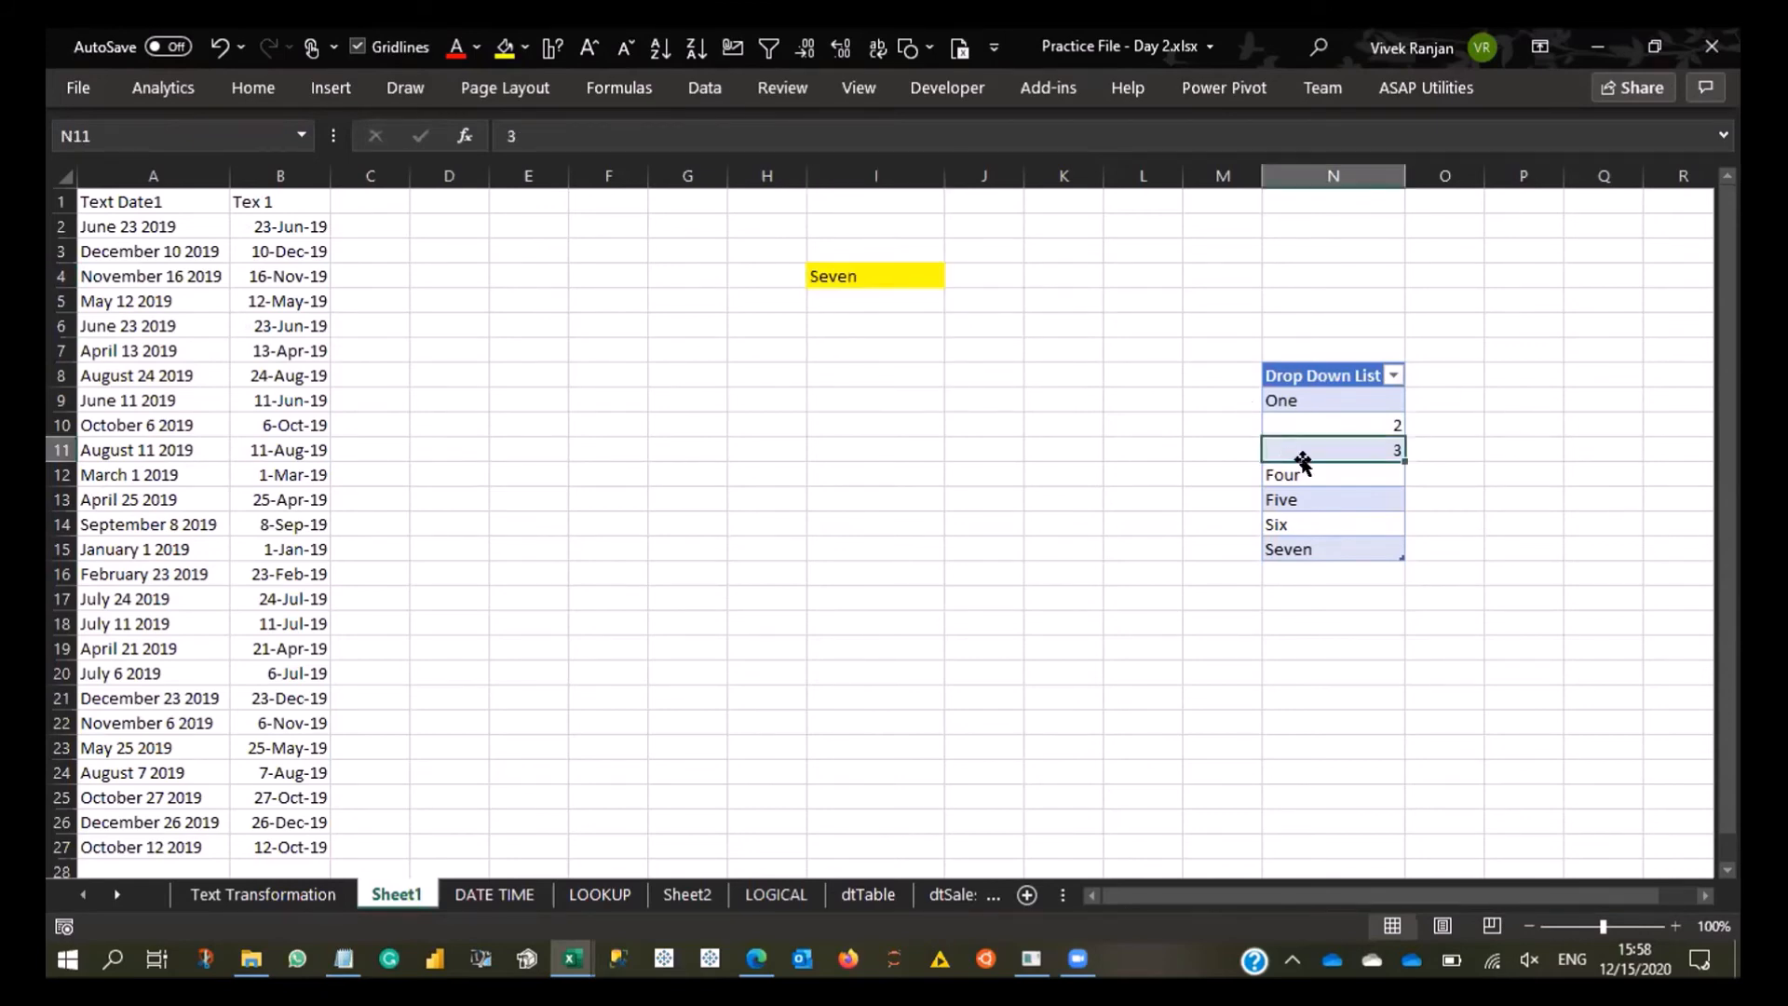
left_click(1308, 473)
type("4")
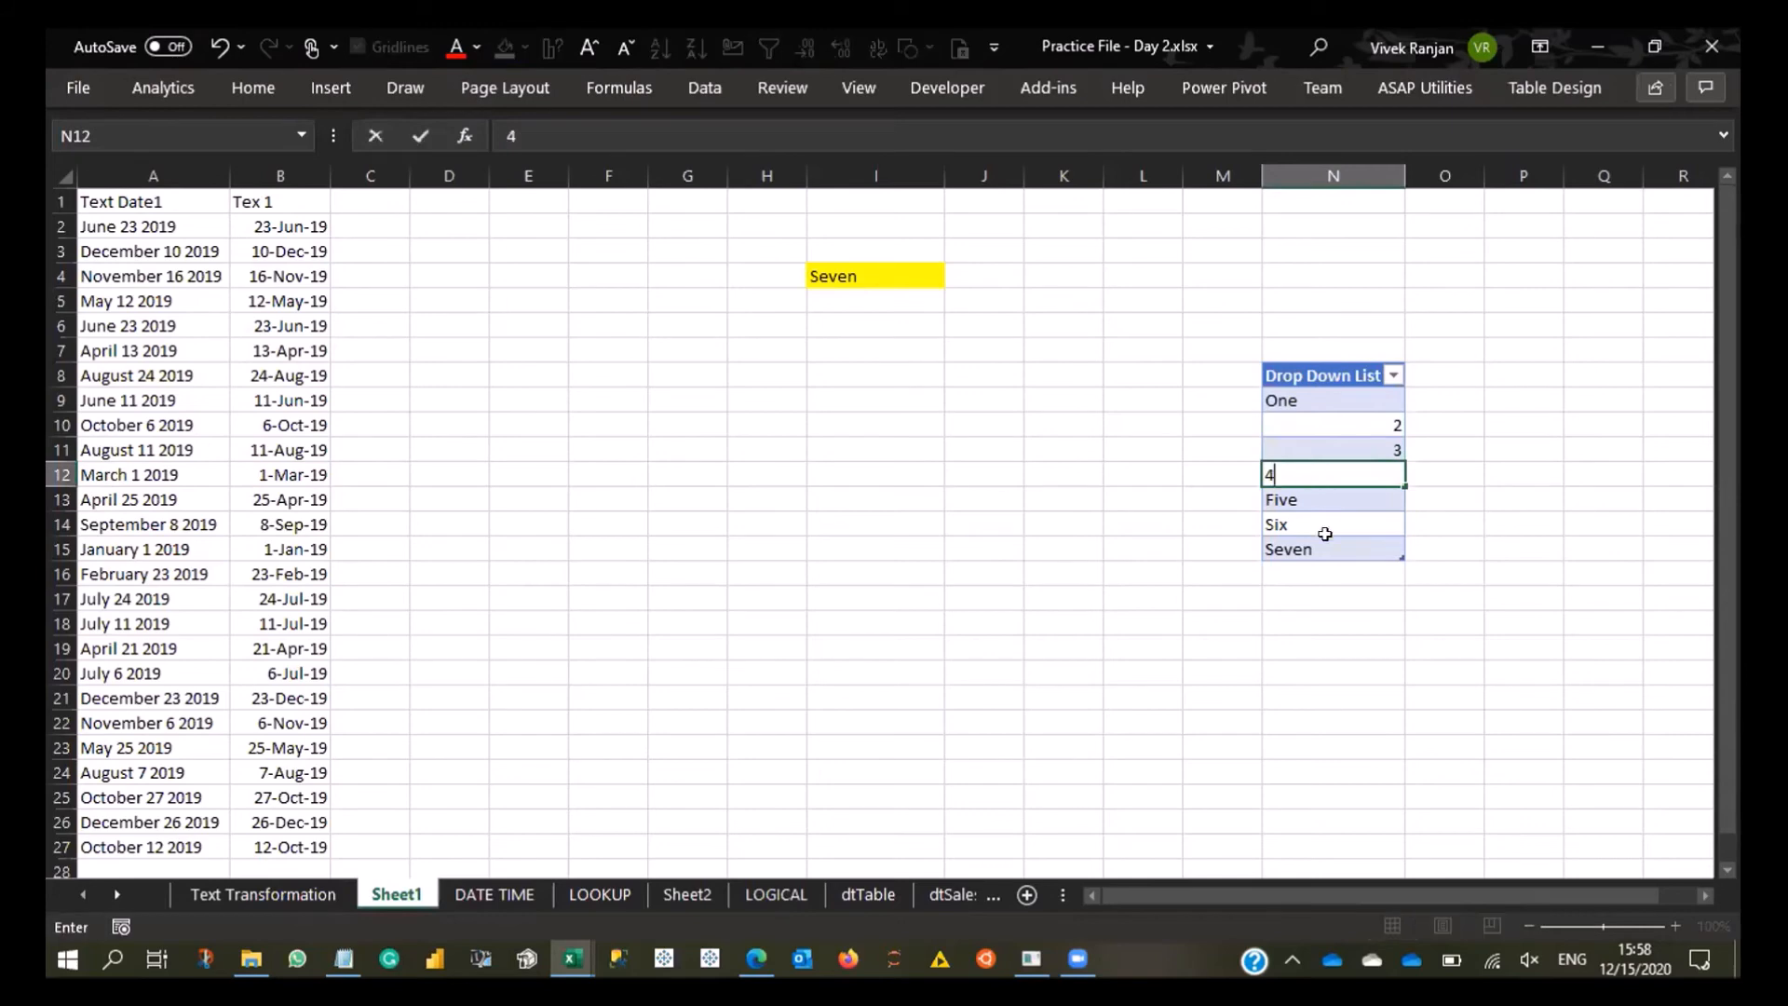
left_click(1131, 545)
- Open the dropdown in cell I4 to check its items against the table
left_click(875, 300)
left_click(878, 271)
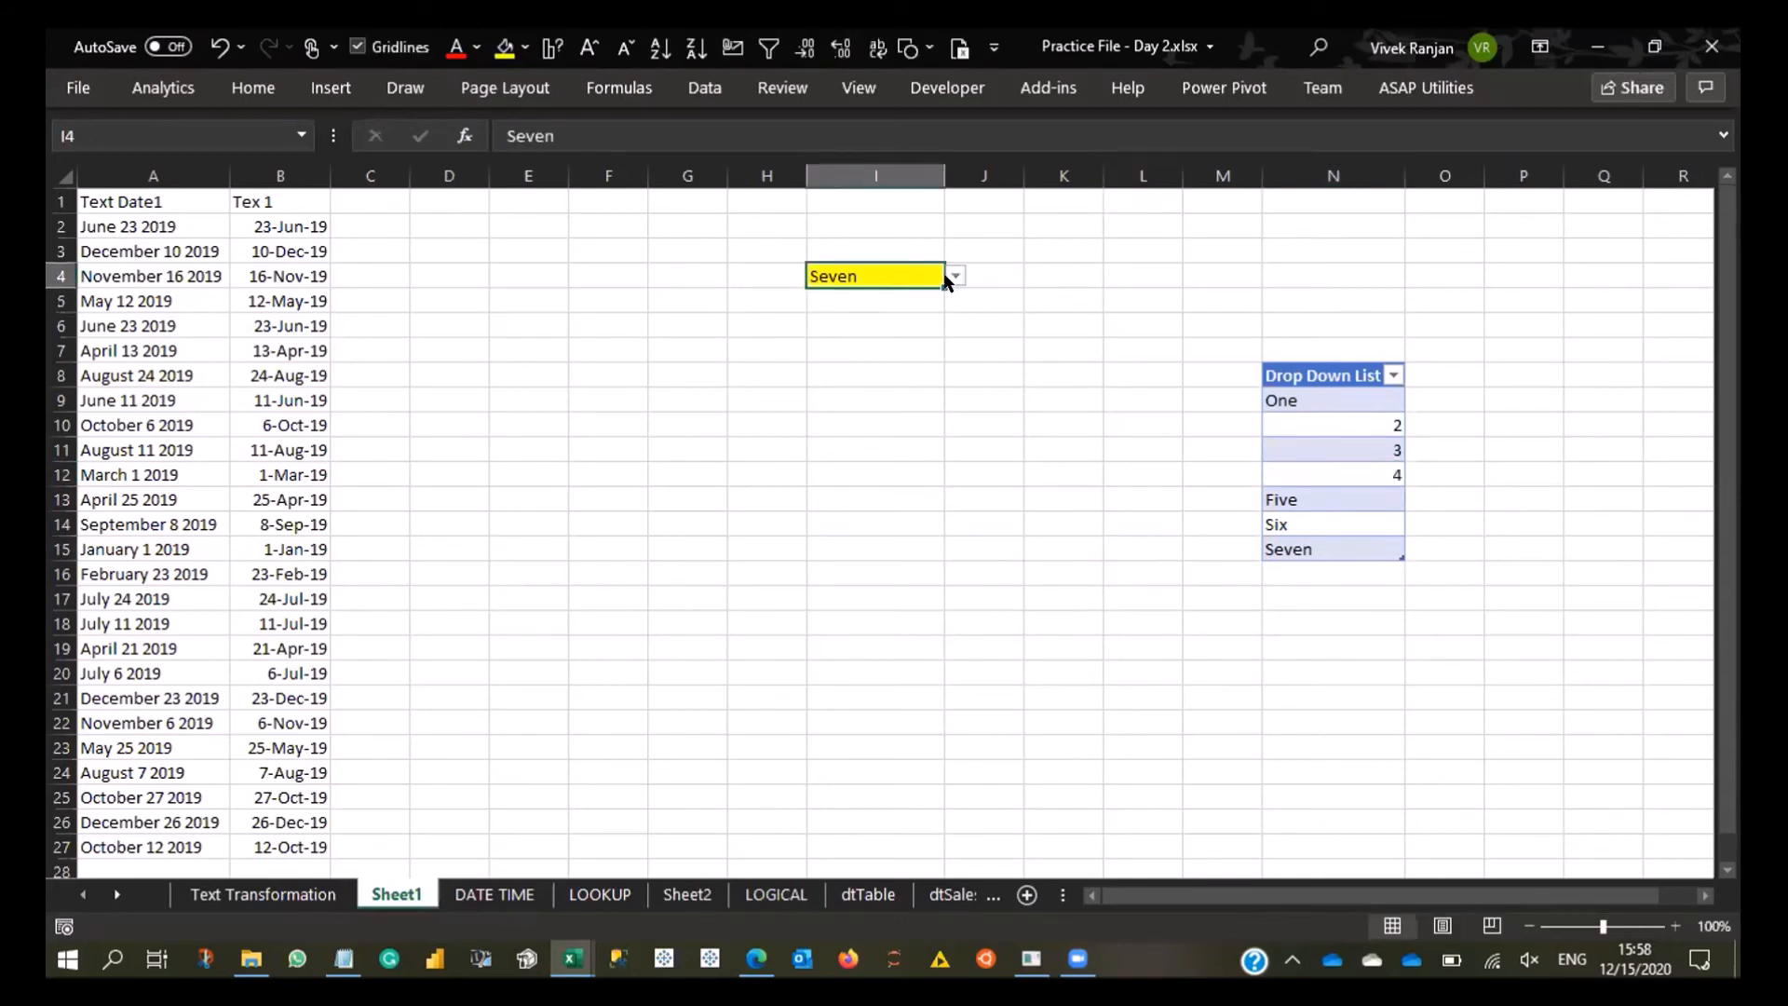
left_click(955, 277)
left_click(1036, 454)
- Delete the Seven row in N15 from the Drop Down List table
left_click(1306, 530)
left_click(1277, 570)
left_click(1276, 545)
key("ctrl+minus")
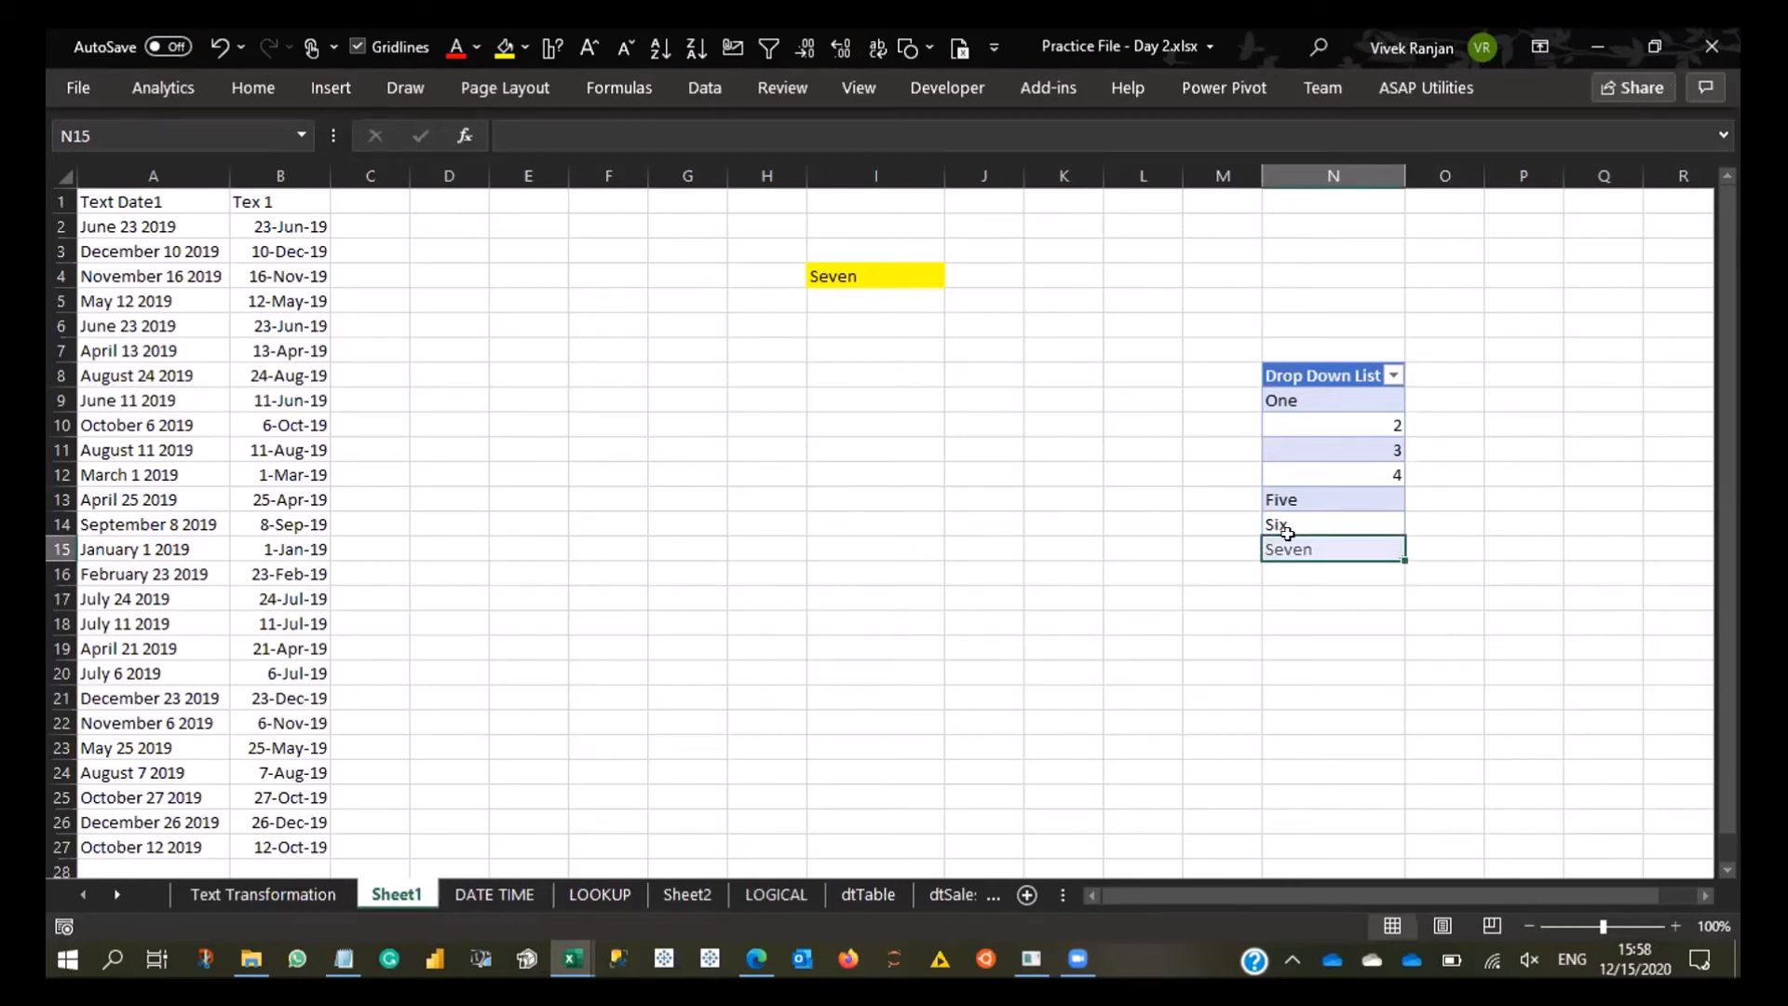
- Test the shortened dropdown in I4 by choosing Six, and finish with 4 selected
left_click(913, 271)
left_click(956, 276)
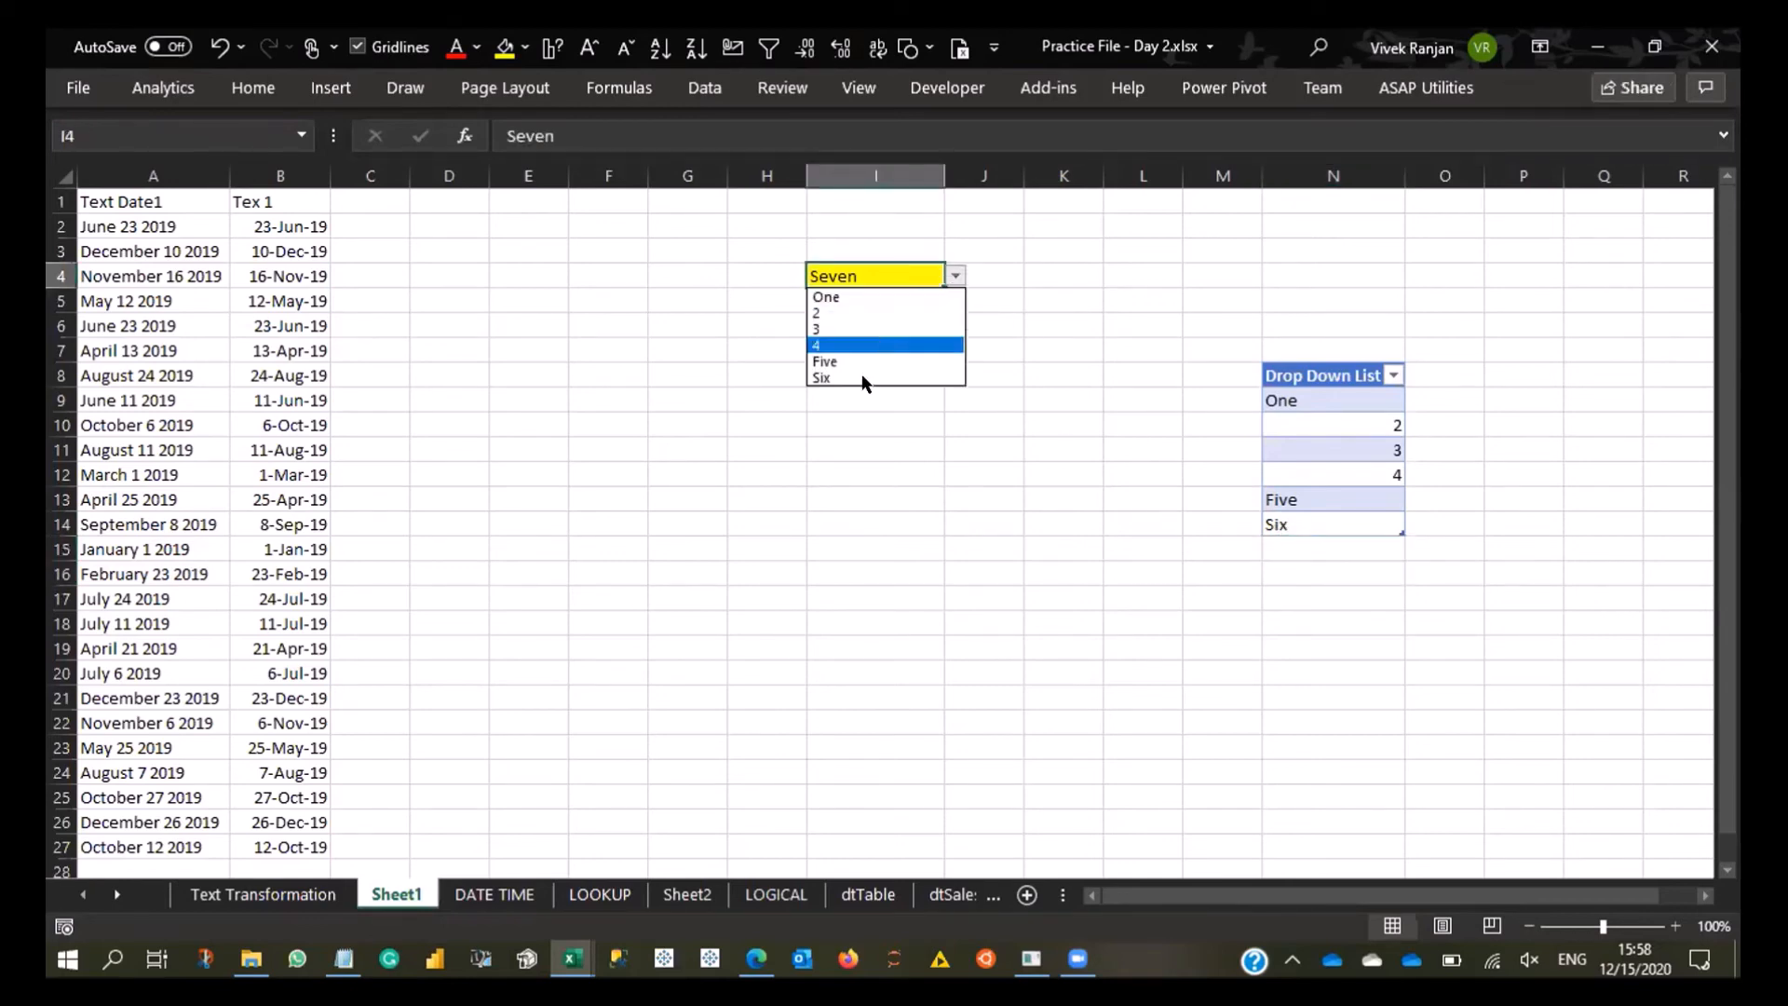
left_click(908, 377)
left_click(949, 279)
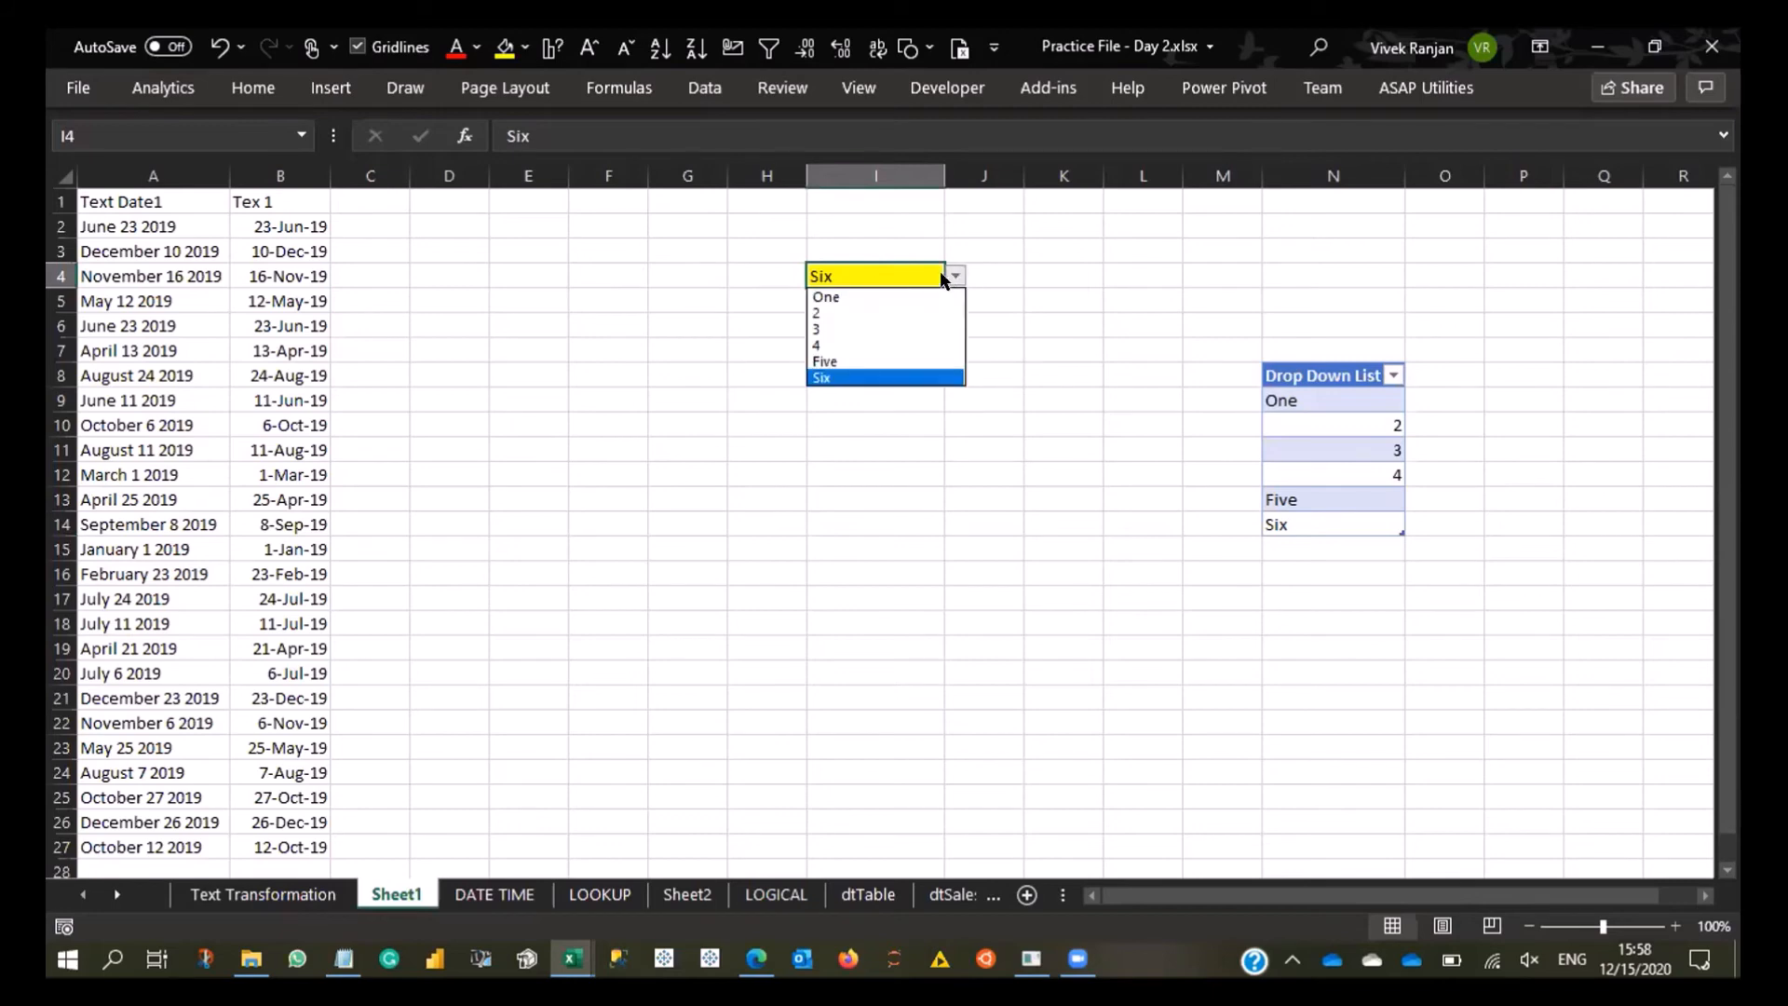
left_click(893, 343)
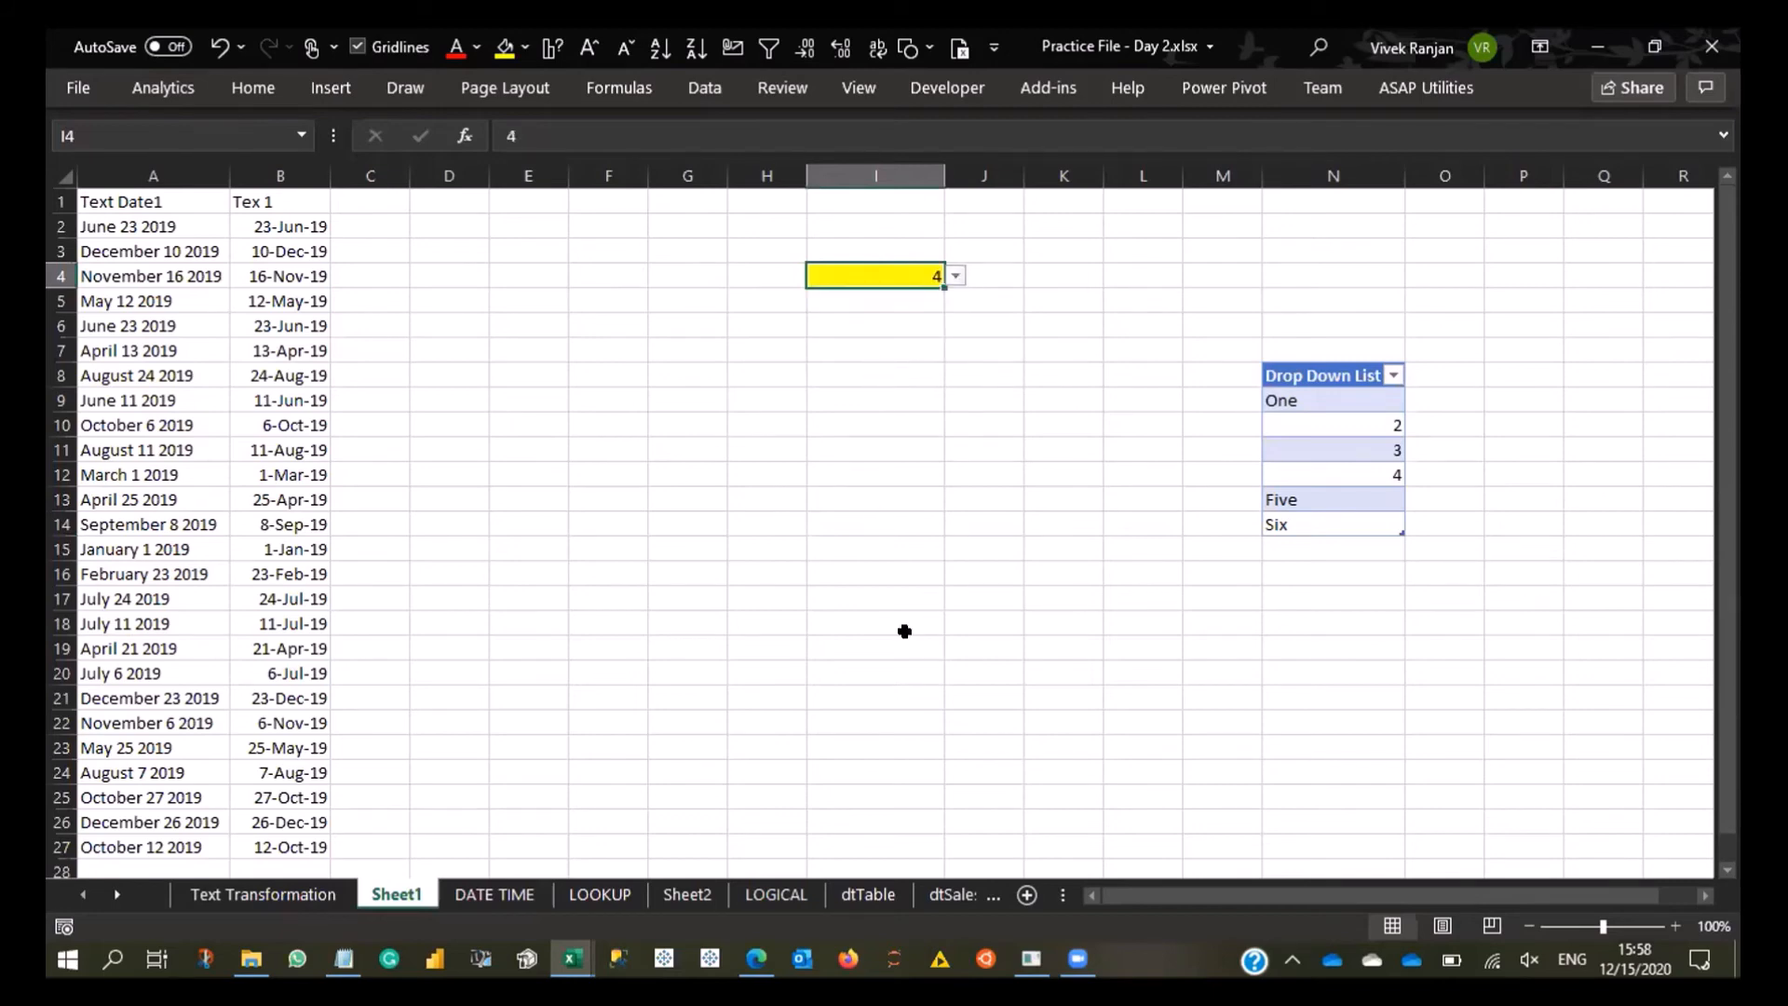
- Switch to the Edge browser and open the blog article Excel QuickBytes# 7: Dynamic Dropdown in 3 steps from the QuickBytes category
left_click(573, 960)
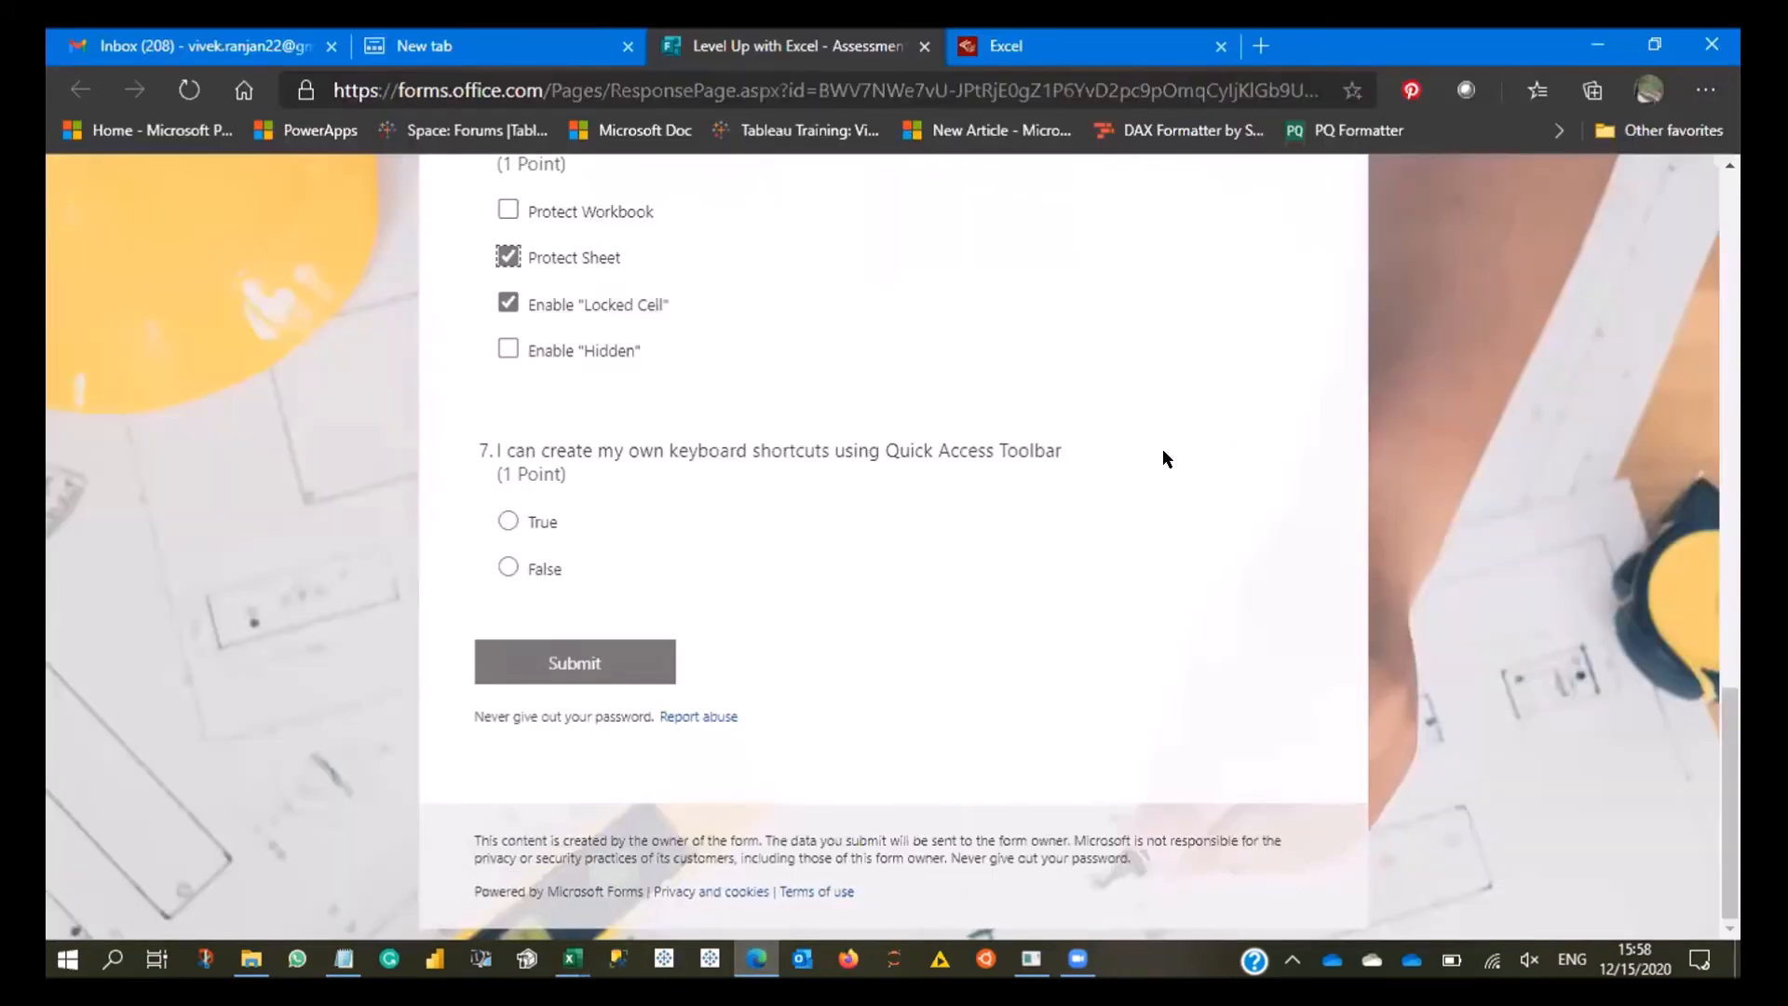
key("ctrl+Tab")
scroll(1164, 456, "up", 10)
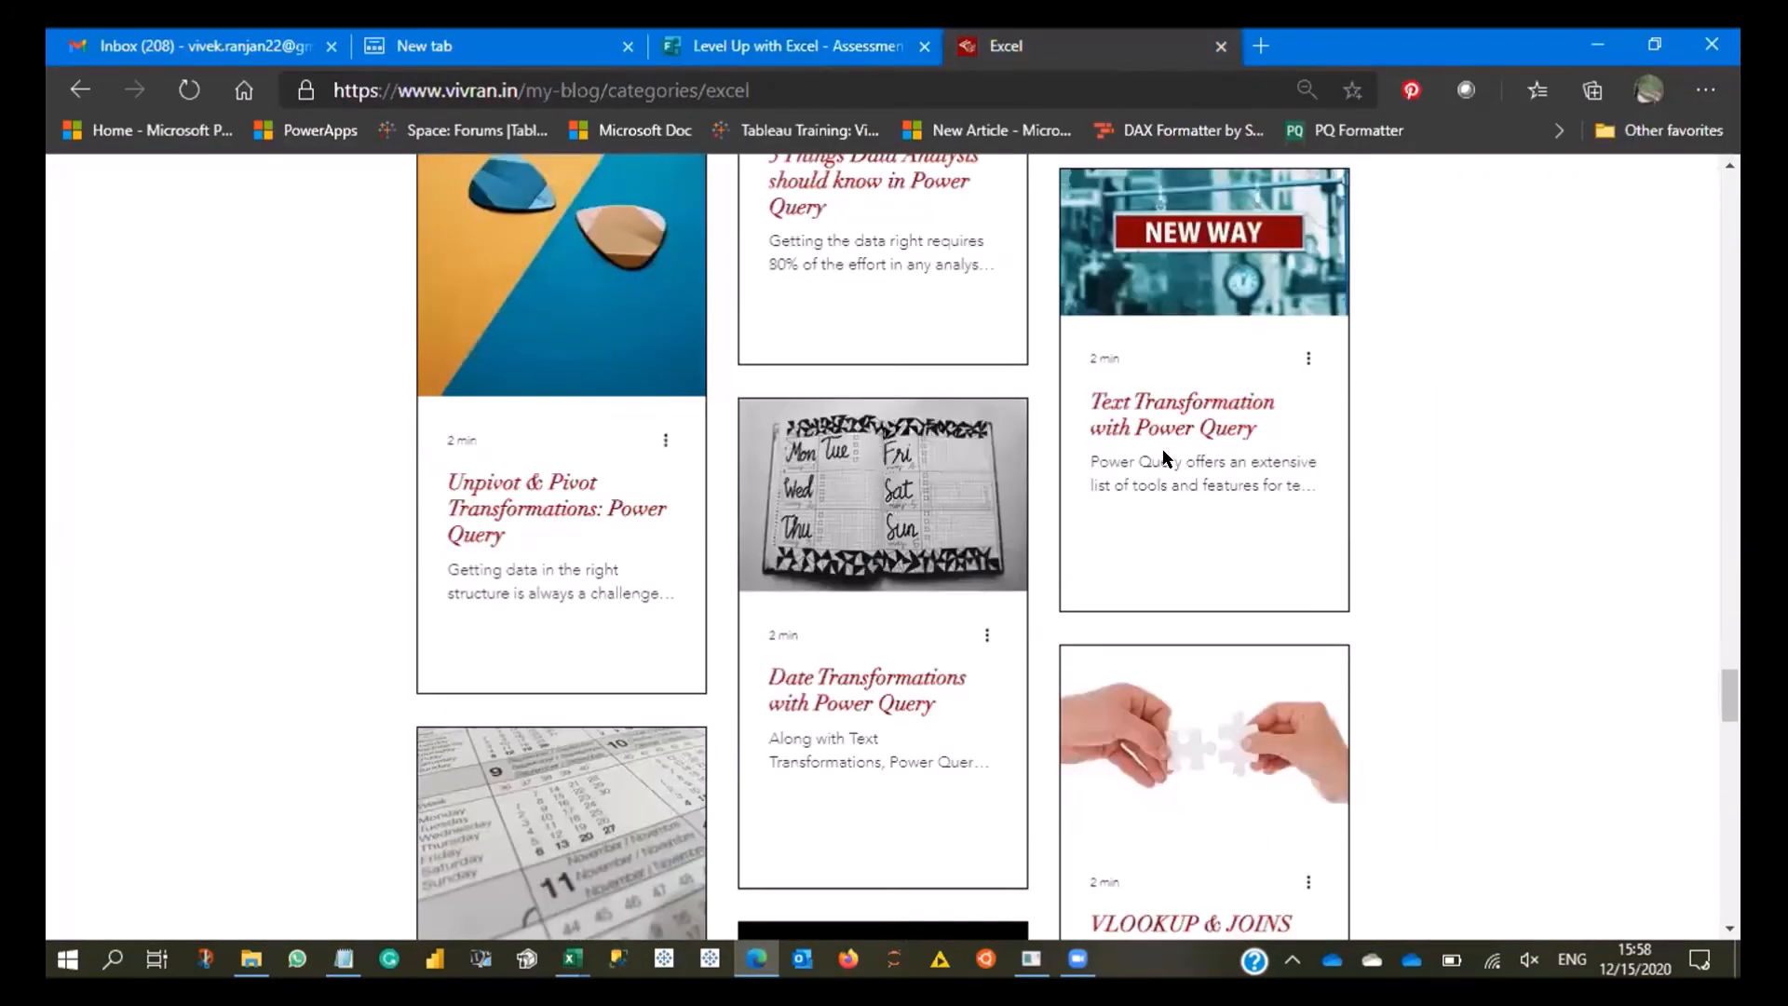
scroll(1164, 457, "up", 10)
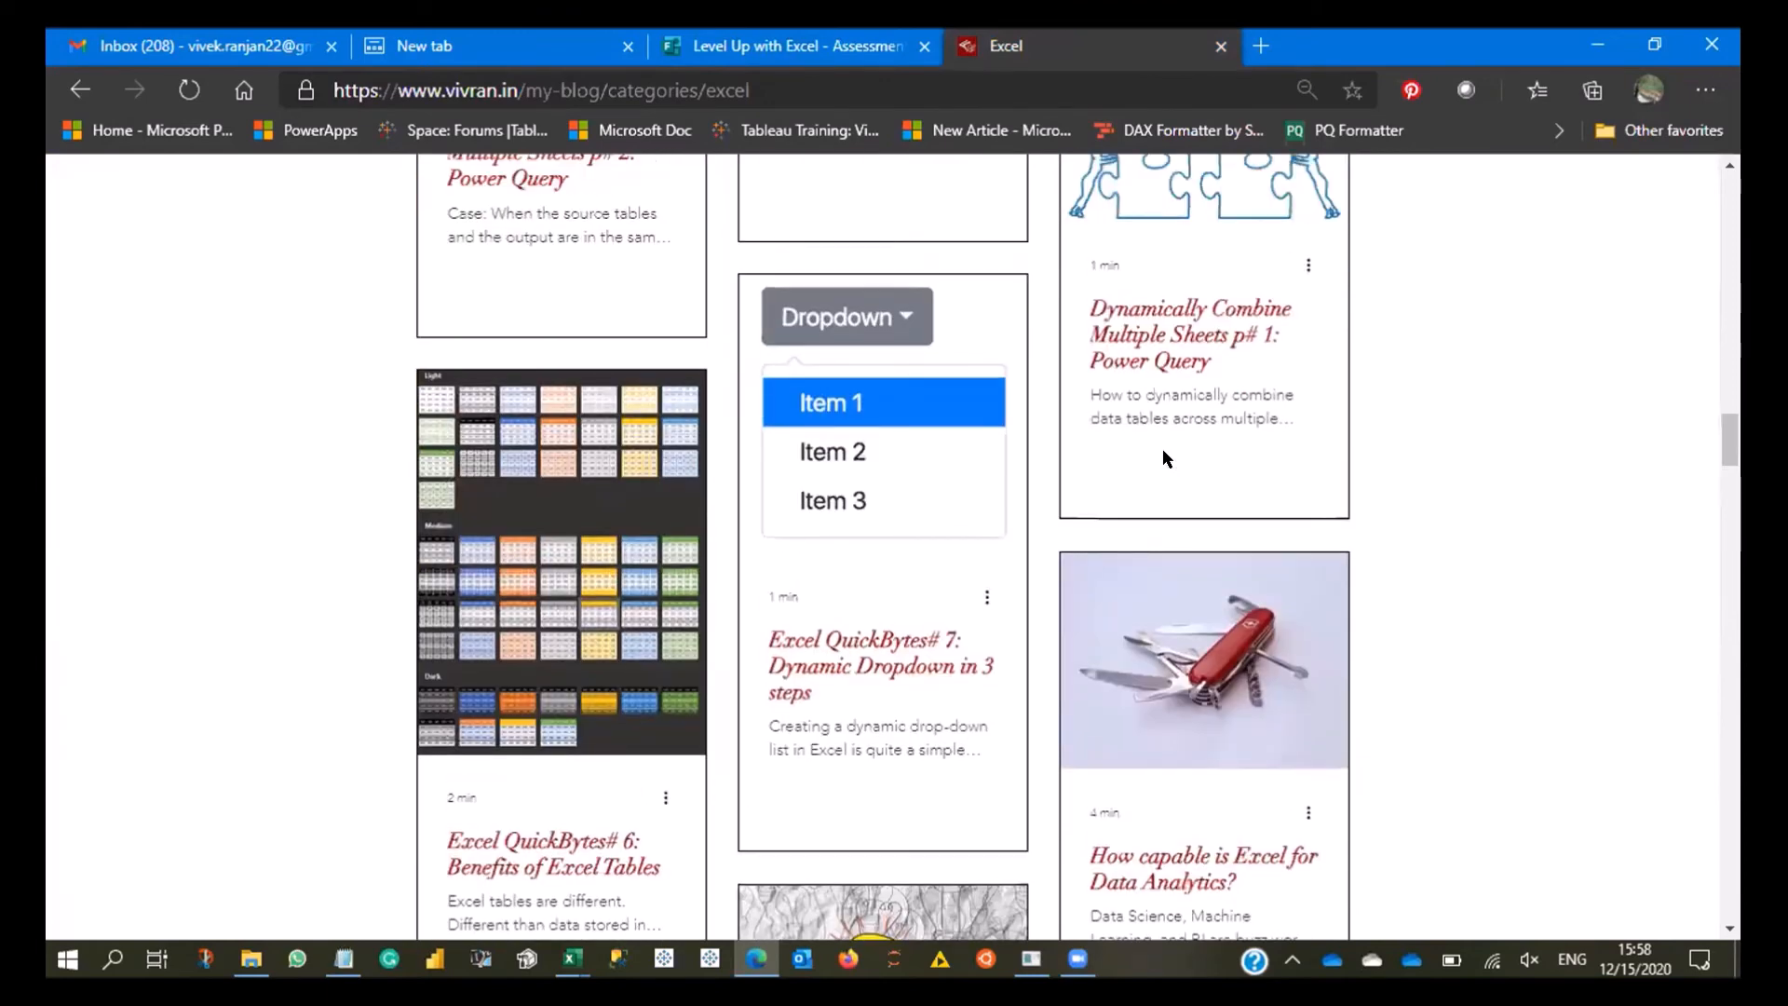
scroll(1162, 449, "up", 8)
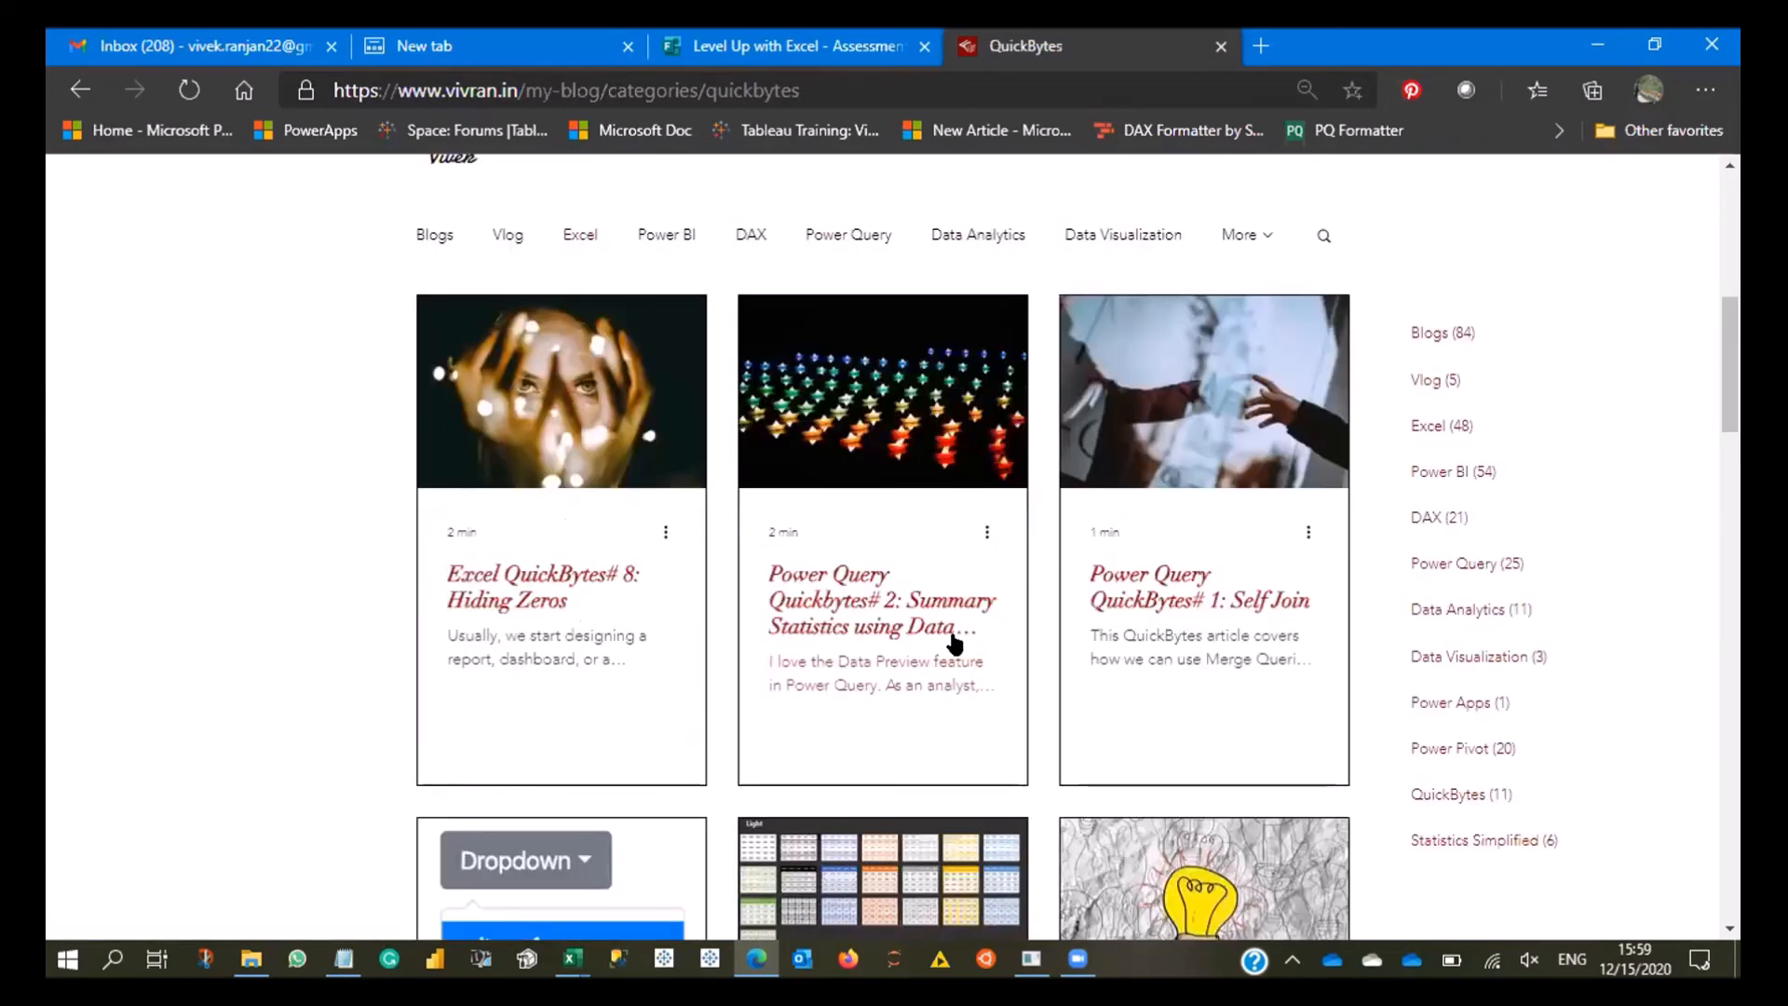
scroll(978, 628, "down", 4)
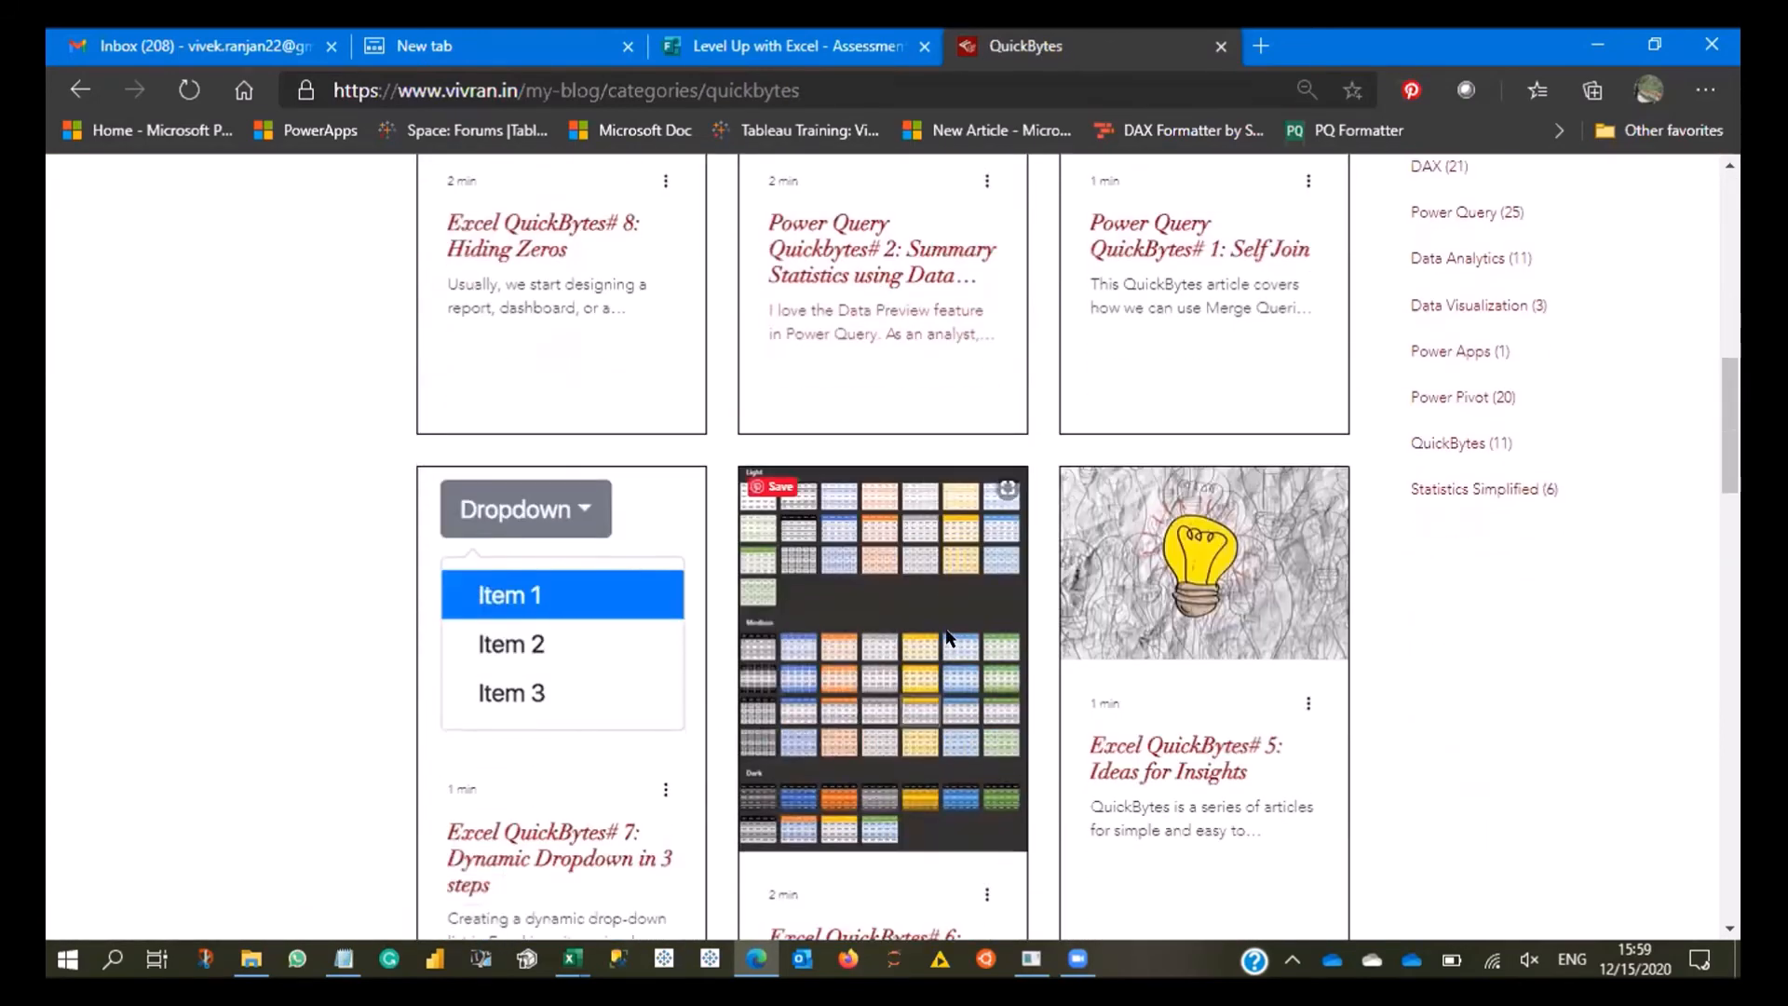
scroll(599, 615, "down", 3)
left_click(590, 624)
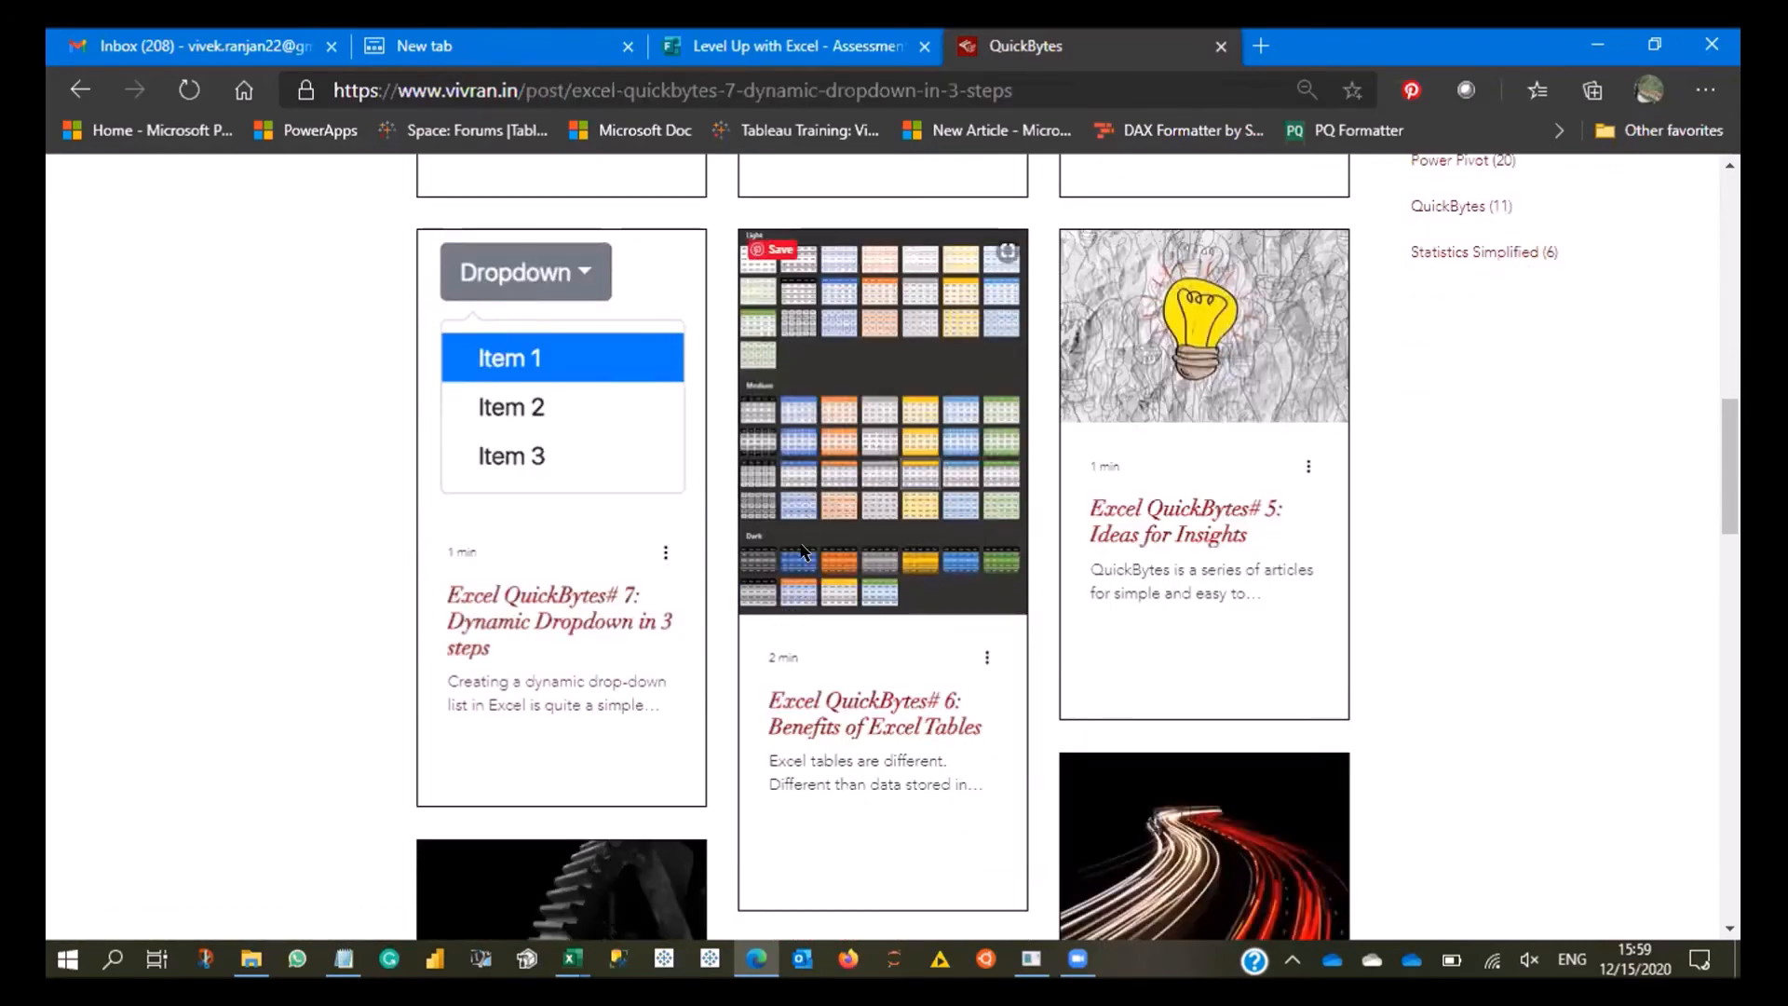
- Switch back to Excel and review the table reference behind the defined name listDropdown in the Name Manager
key("alt+Tab")
key("alt+Tab")
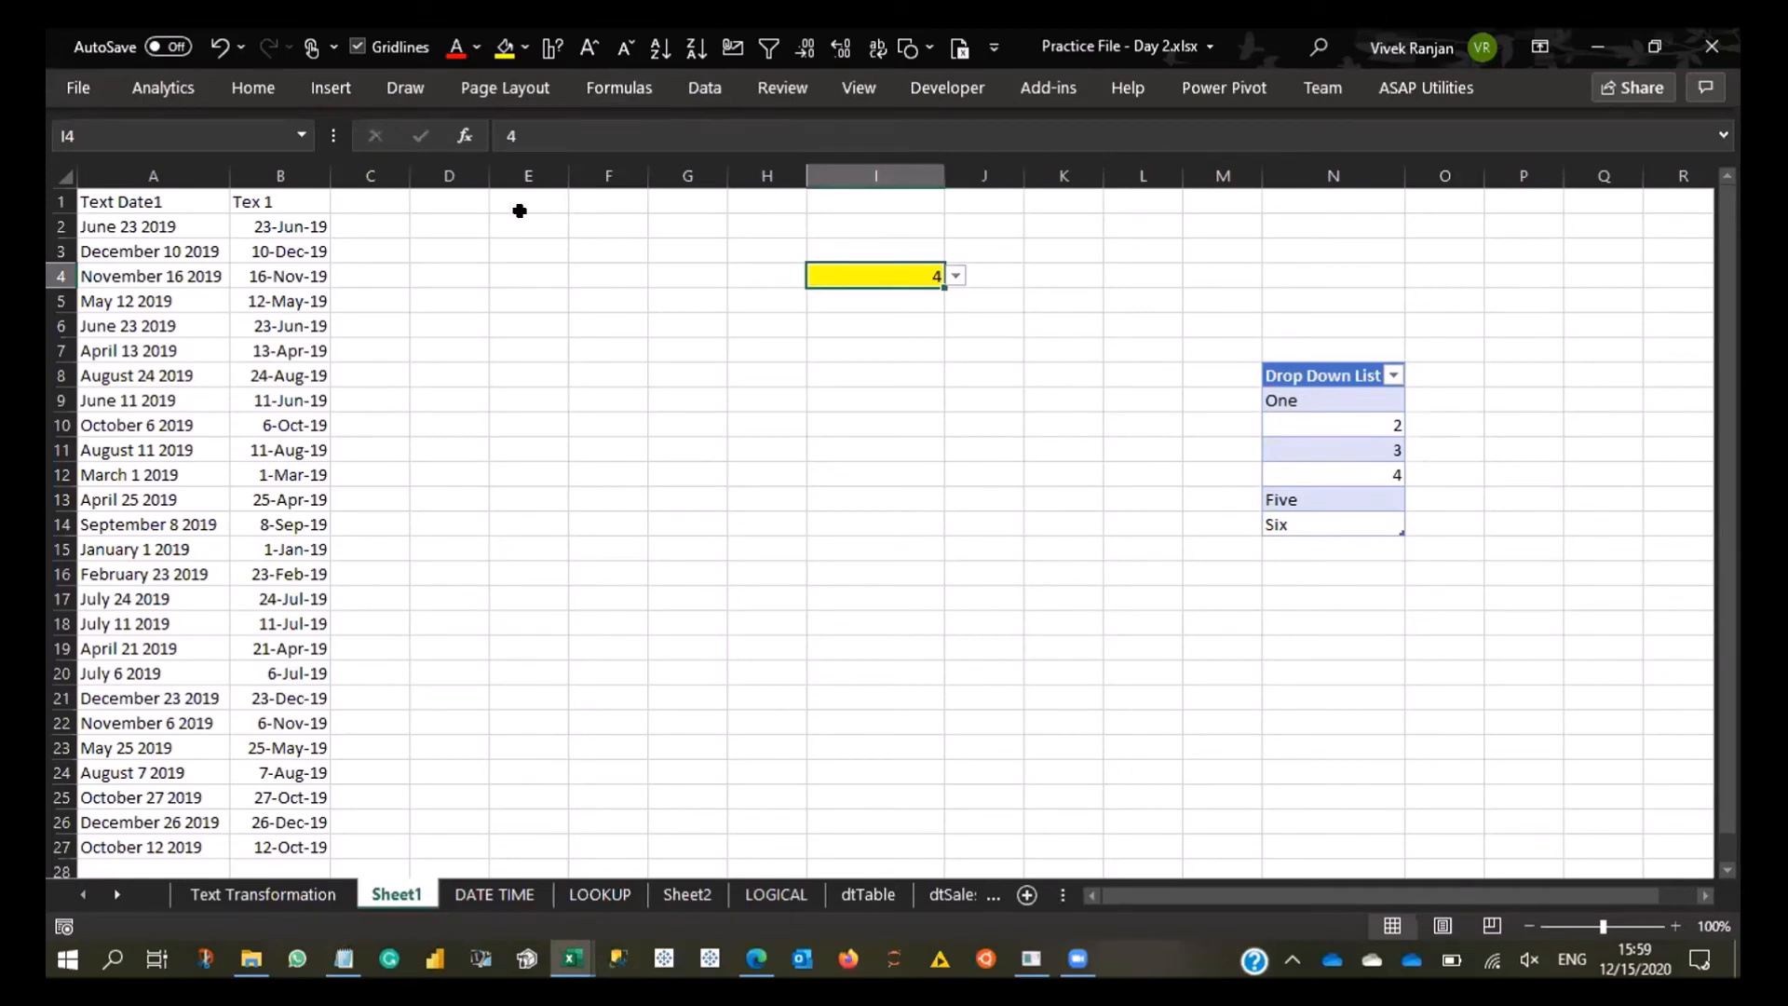
left_click_drag(1355, 396, 1361, 529)
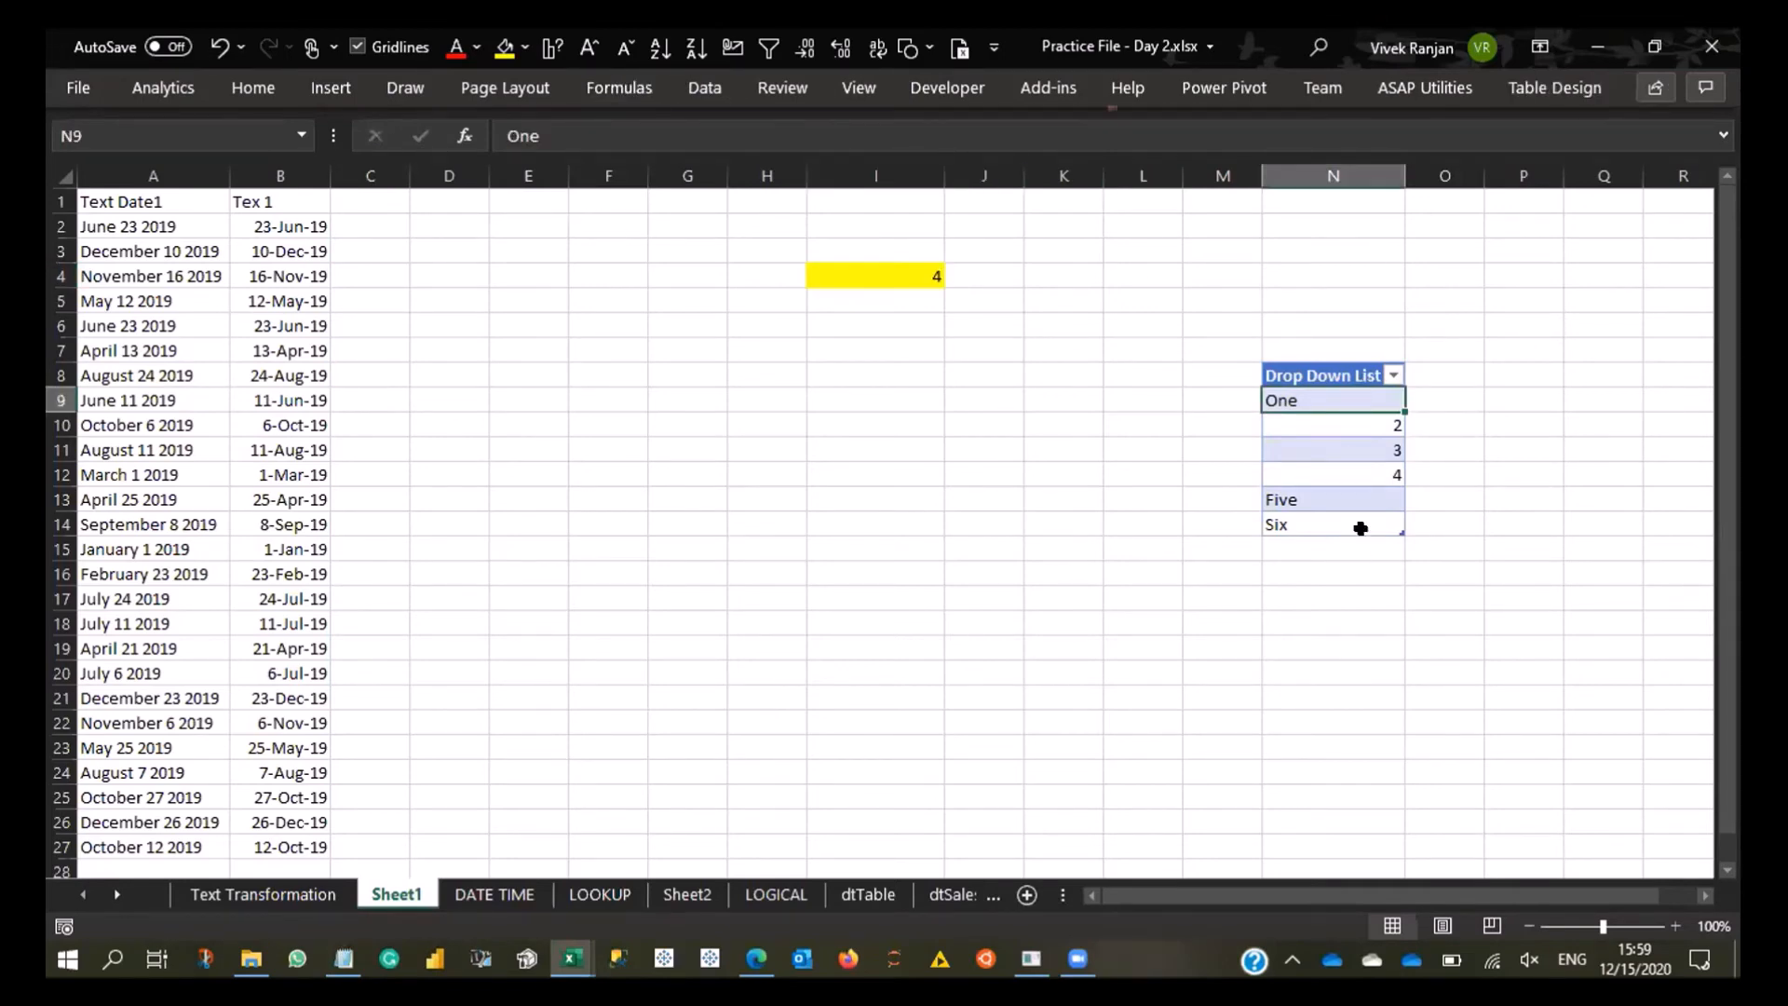
left_click(706, 91)
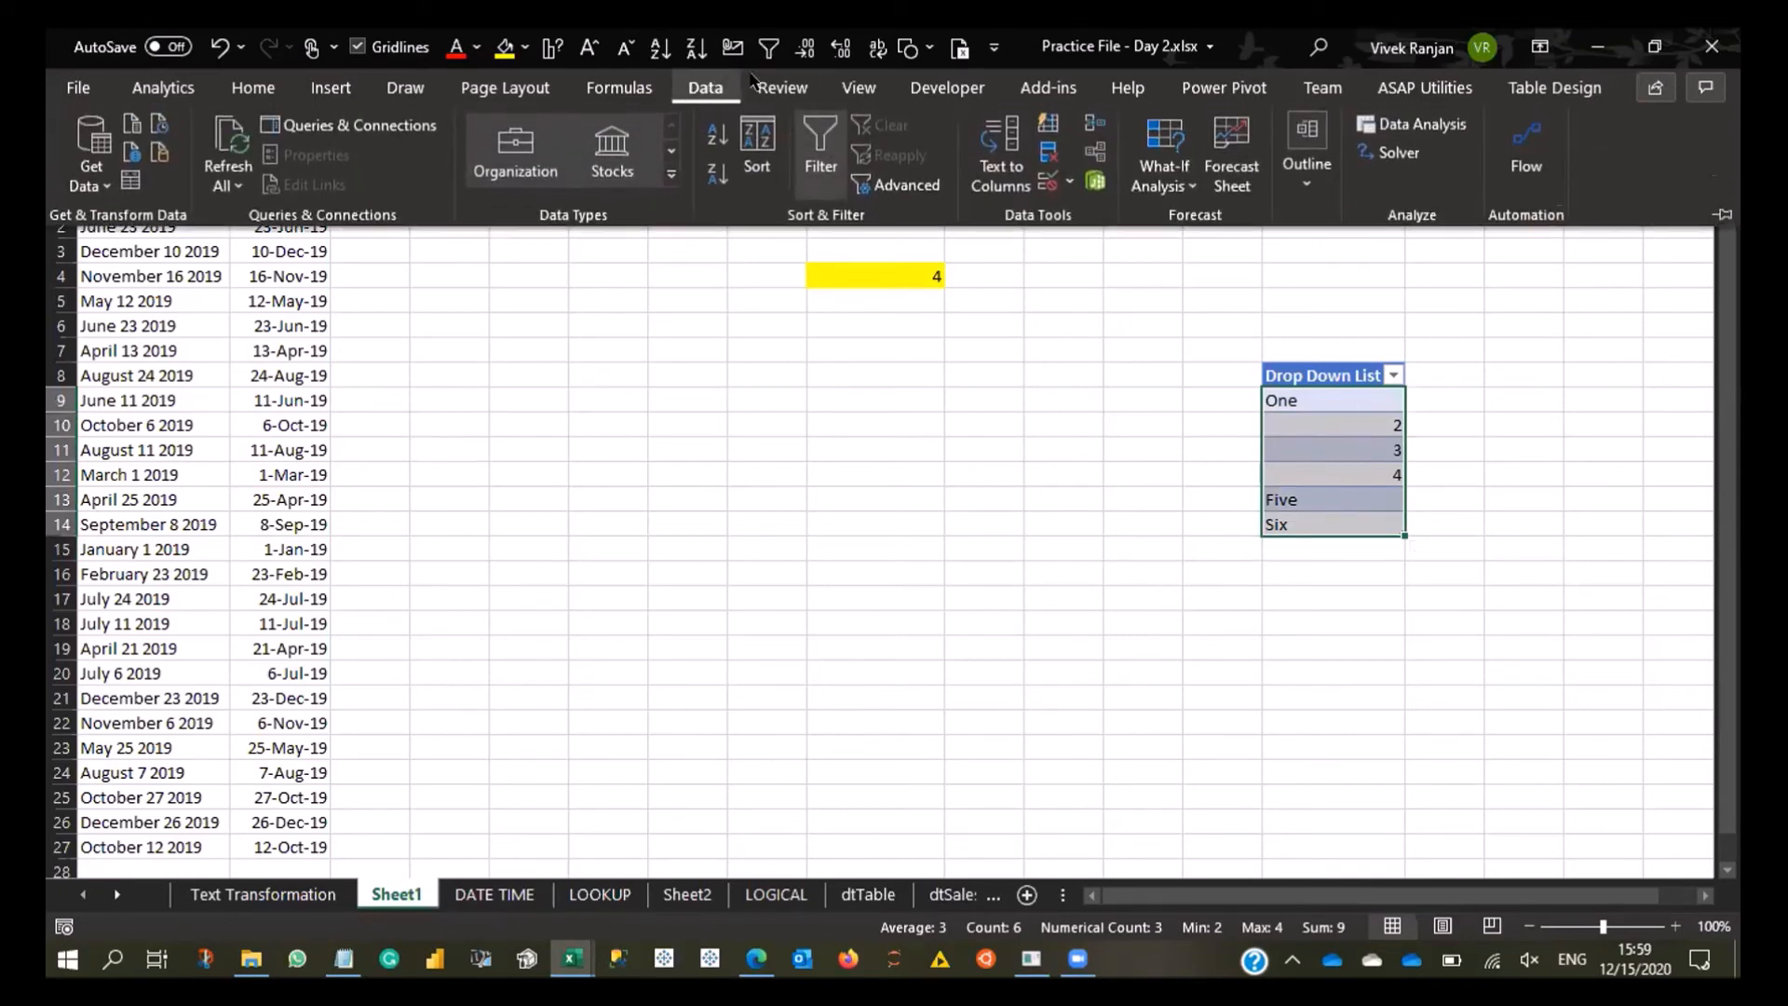
left_click(620, 87)
left_click(761, 149)
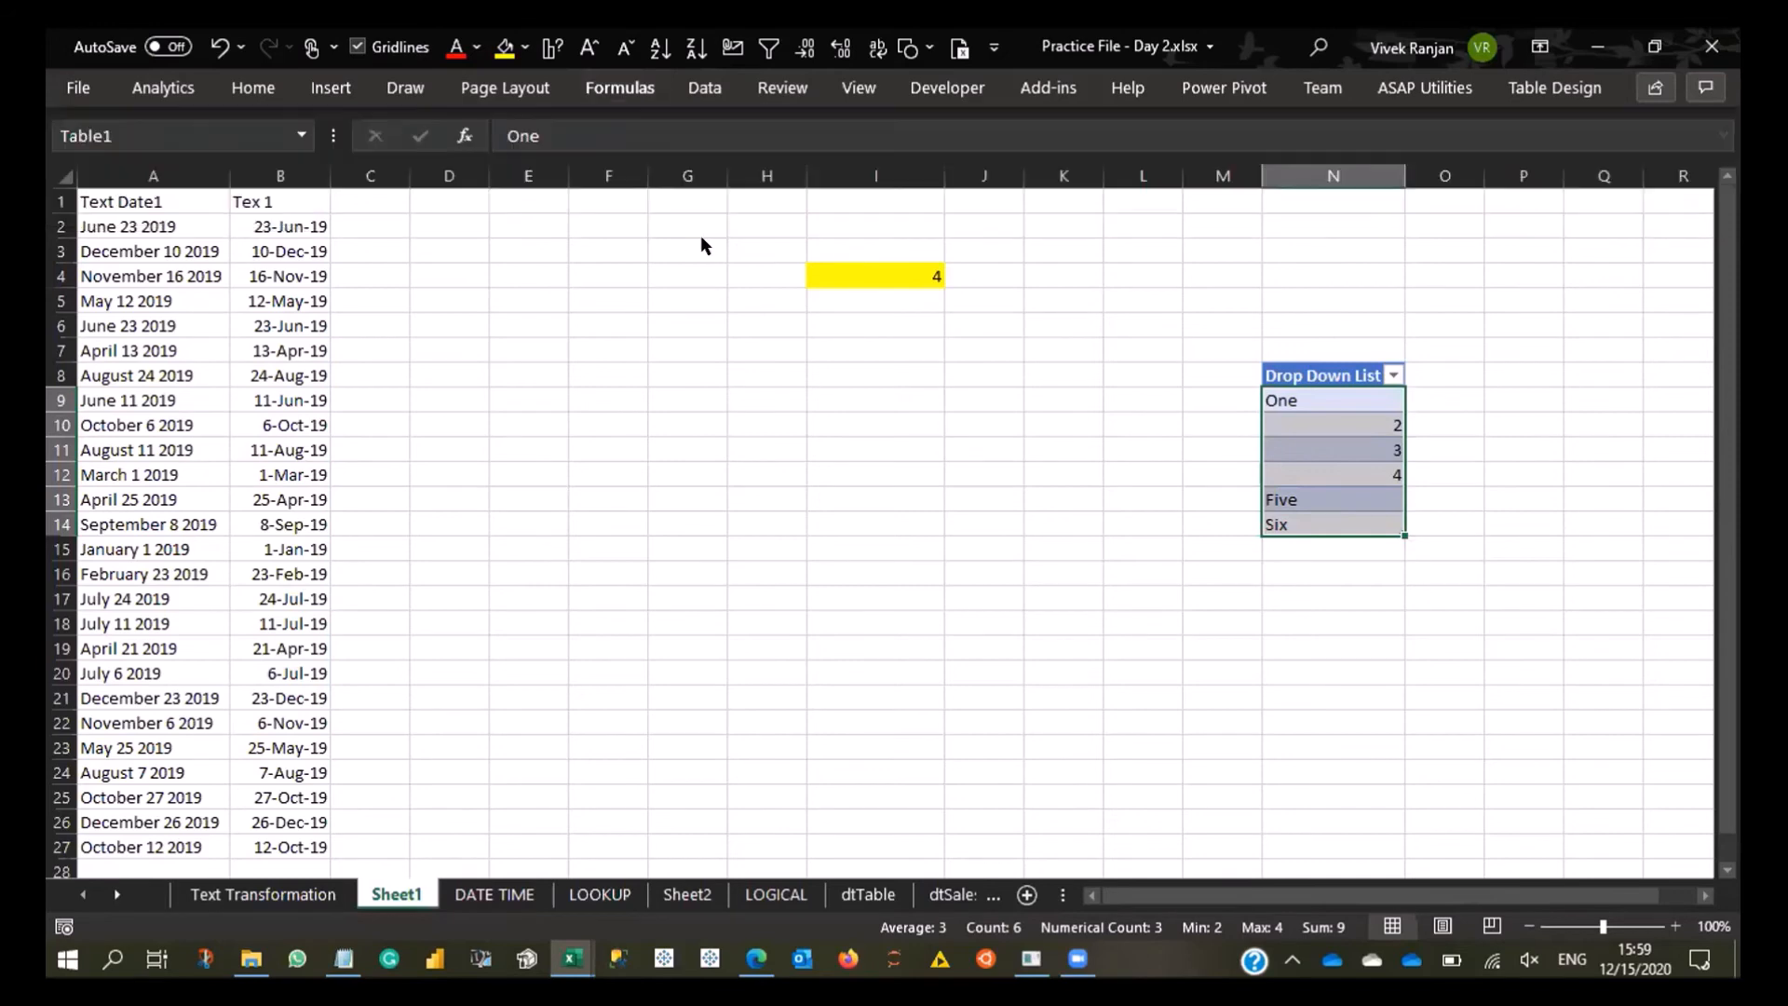
double_click(149, 174)
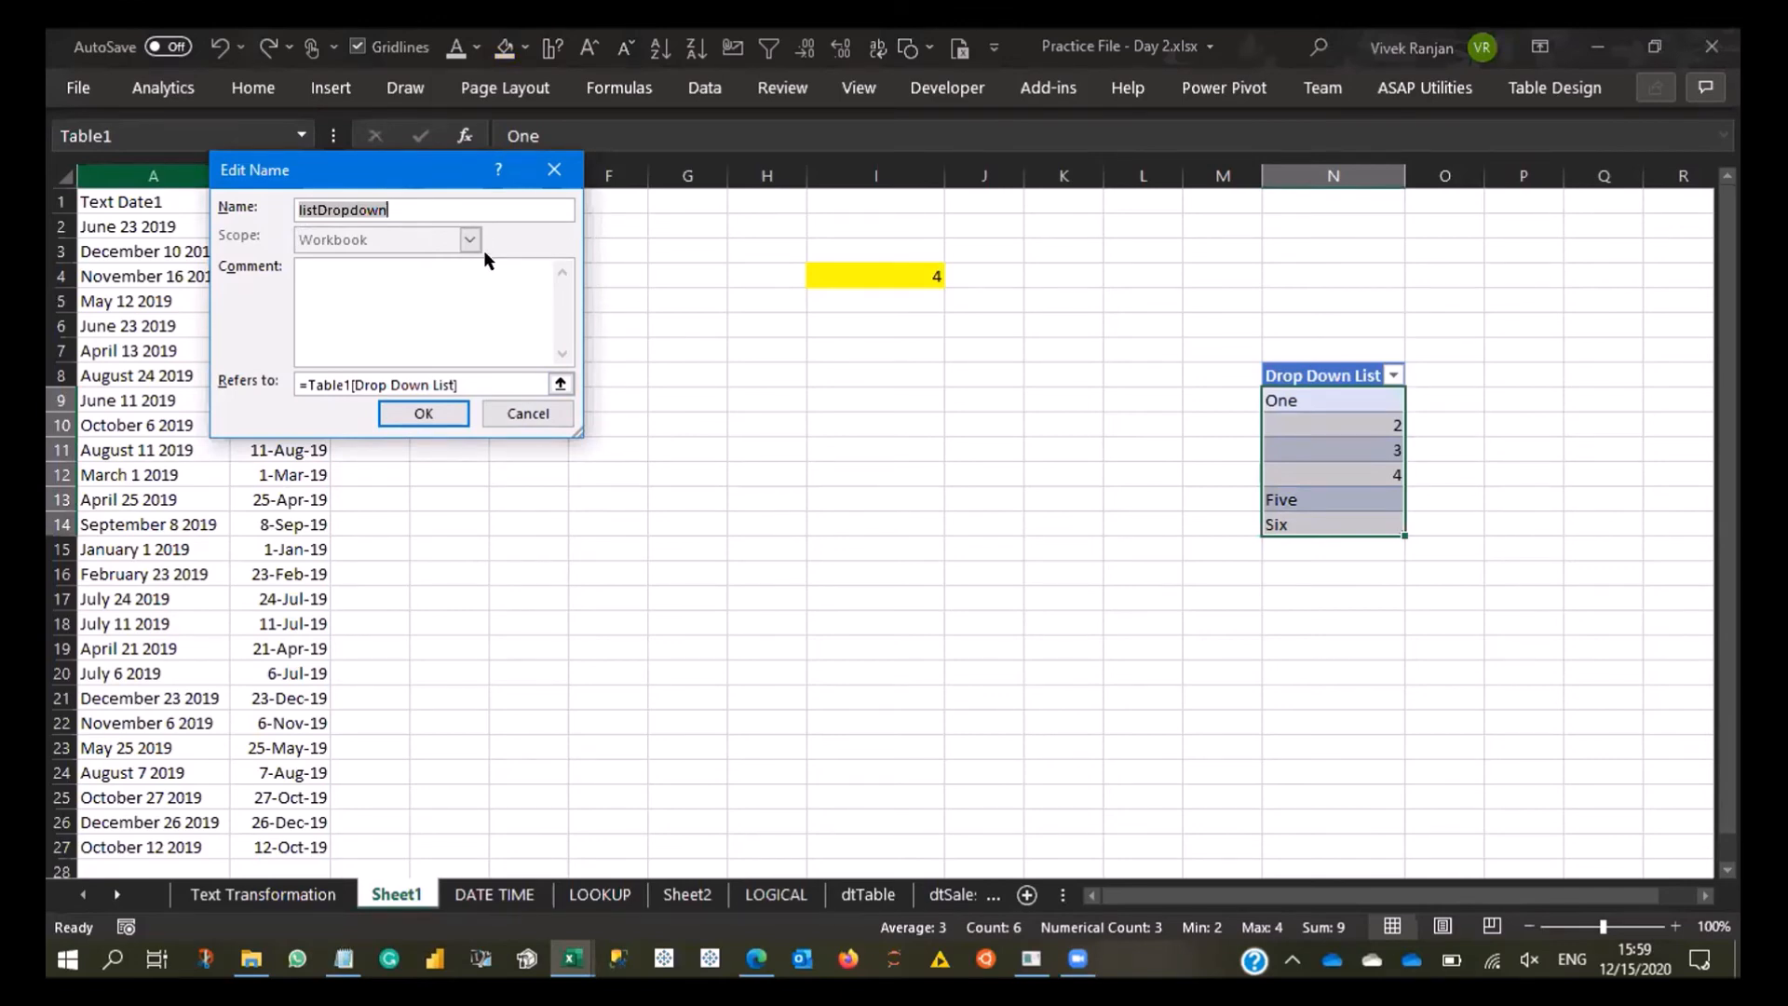
key("Escape")
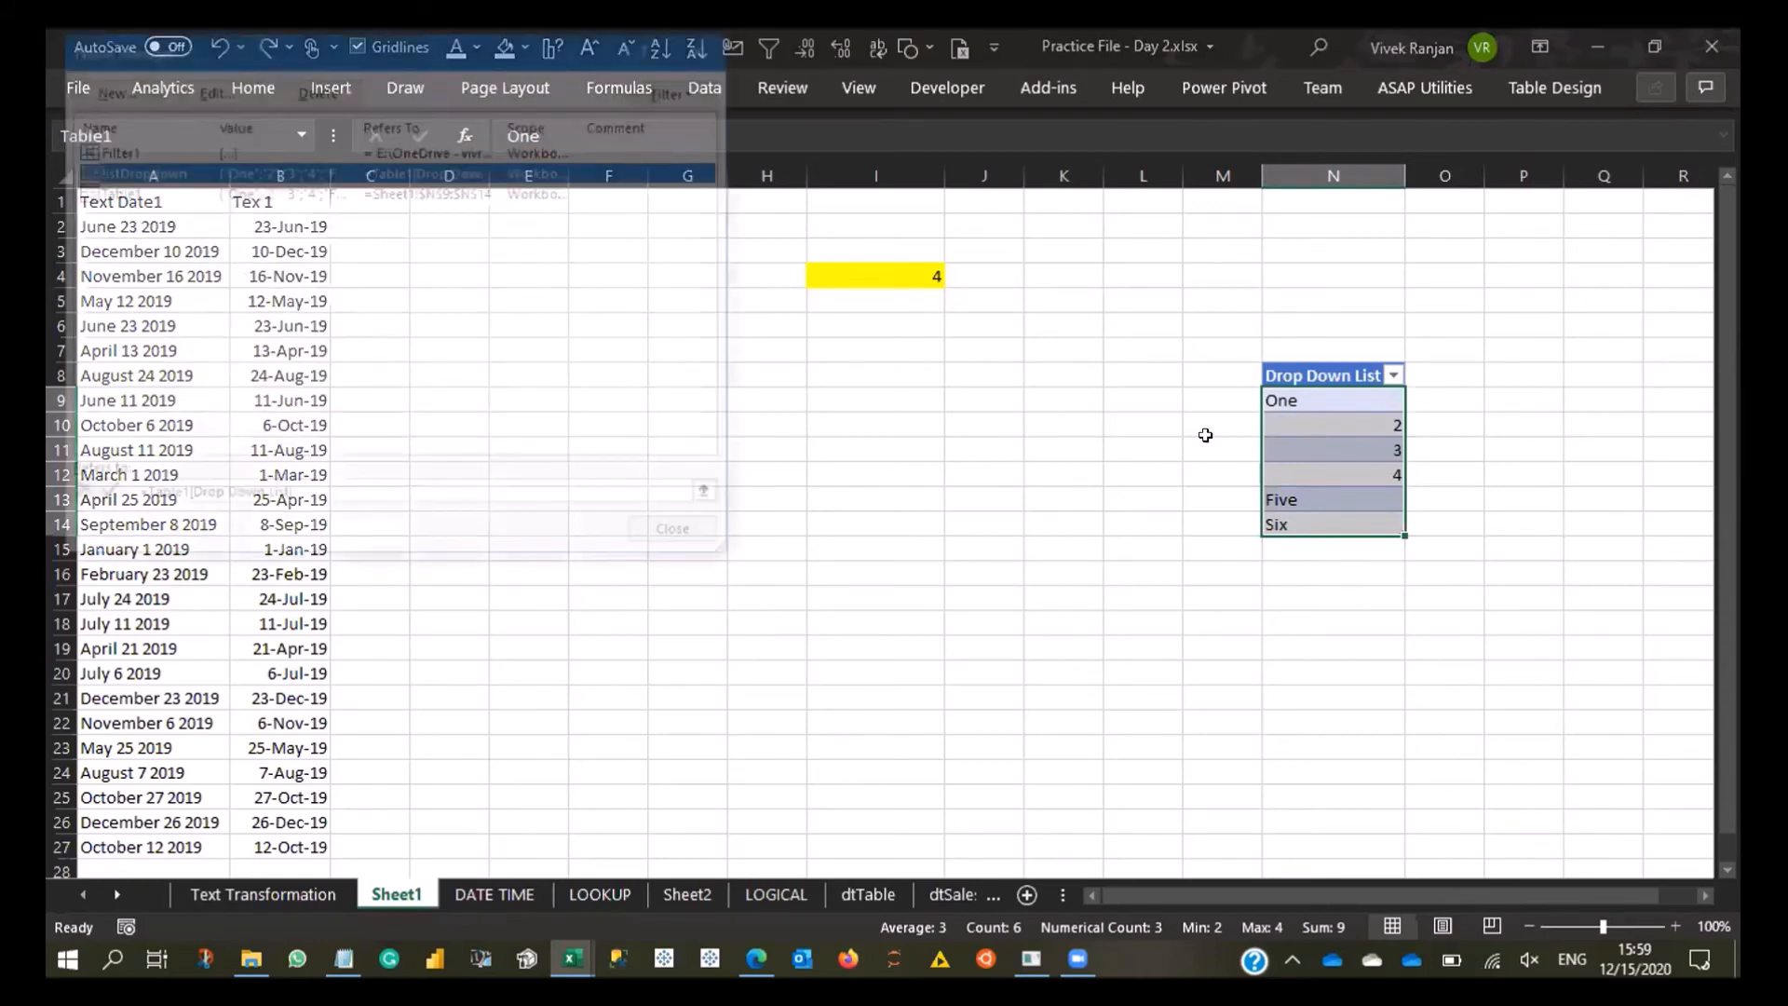
key("Escape")
left_click_drag(1401, 415, 1351, 517)
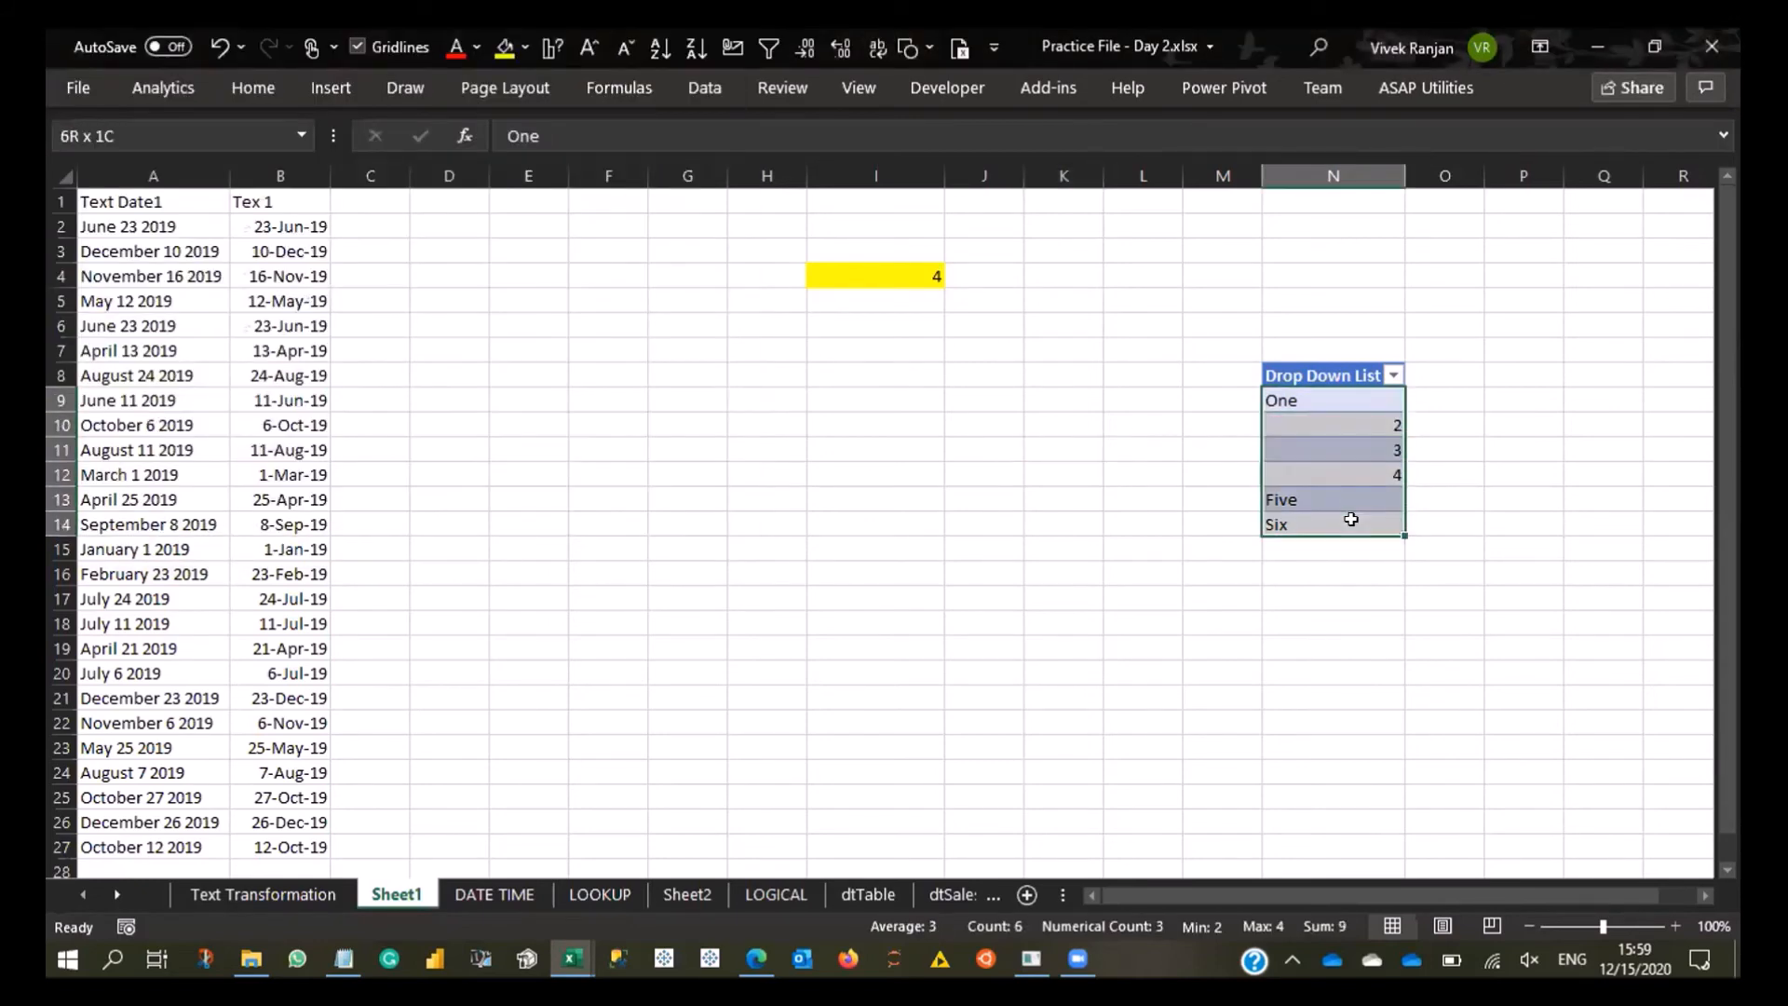
left_click(906, 313)
left_click(897, 271)
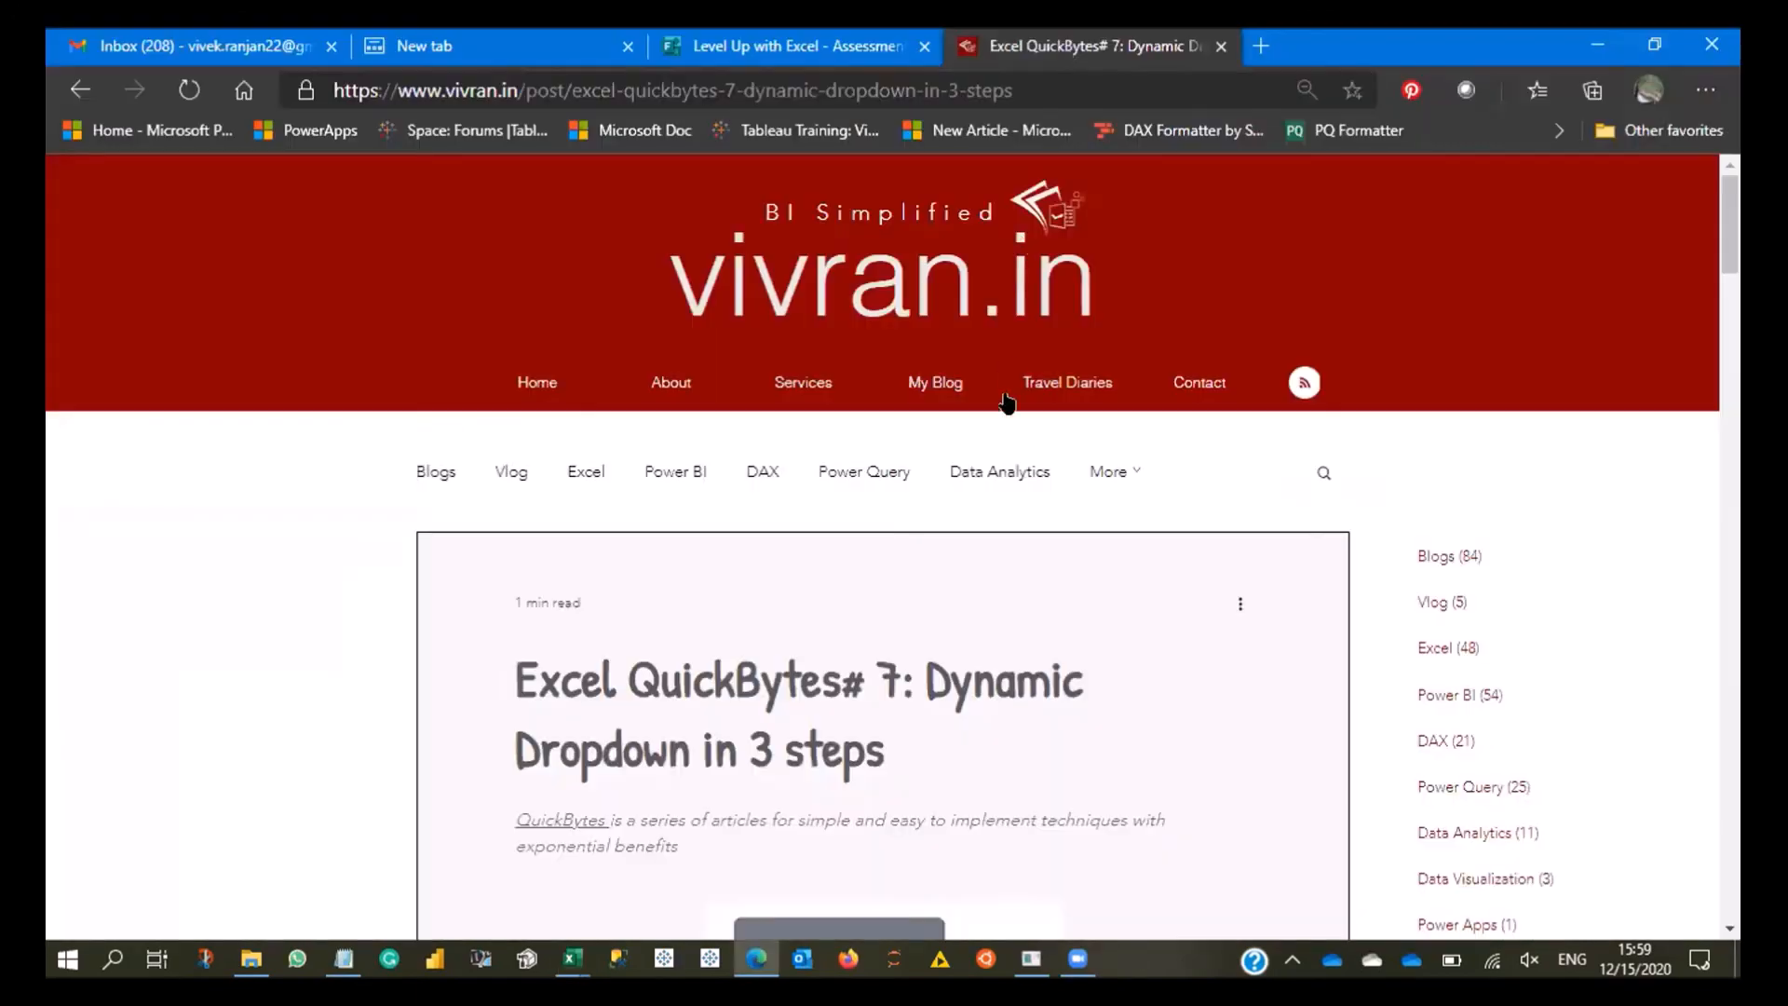
- Switch to the Edge browser and examine the dynamic dropdown article's steps on creating the table, adding the name range and setting the data validation
scroll(1011, 484, "down", 5)
scroll(1010, 484, "down", 12)
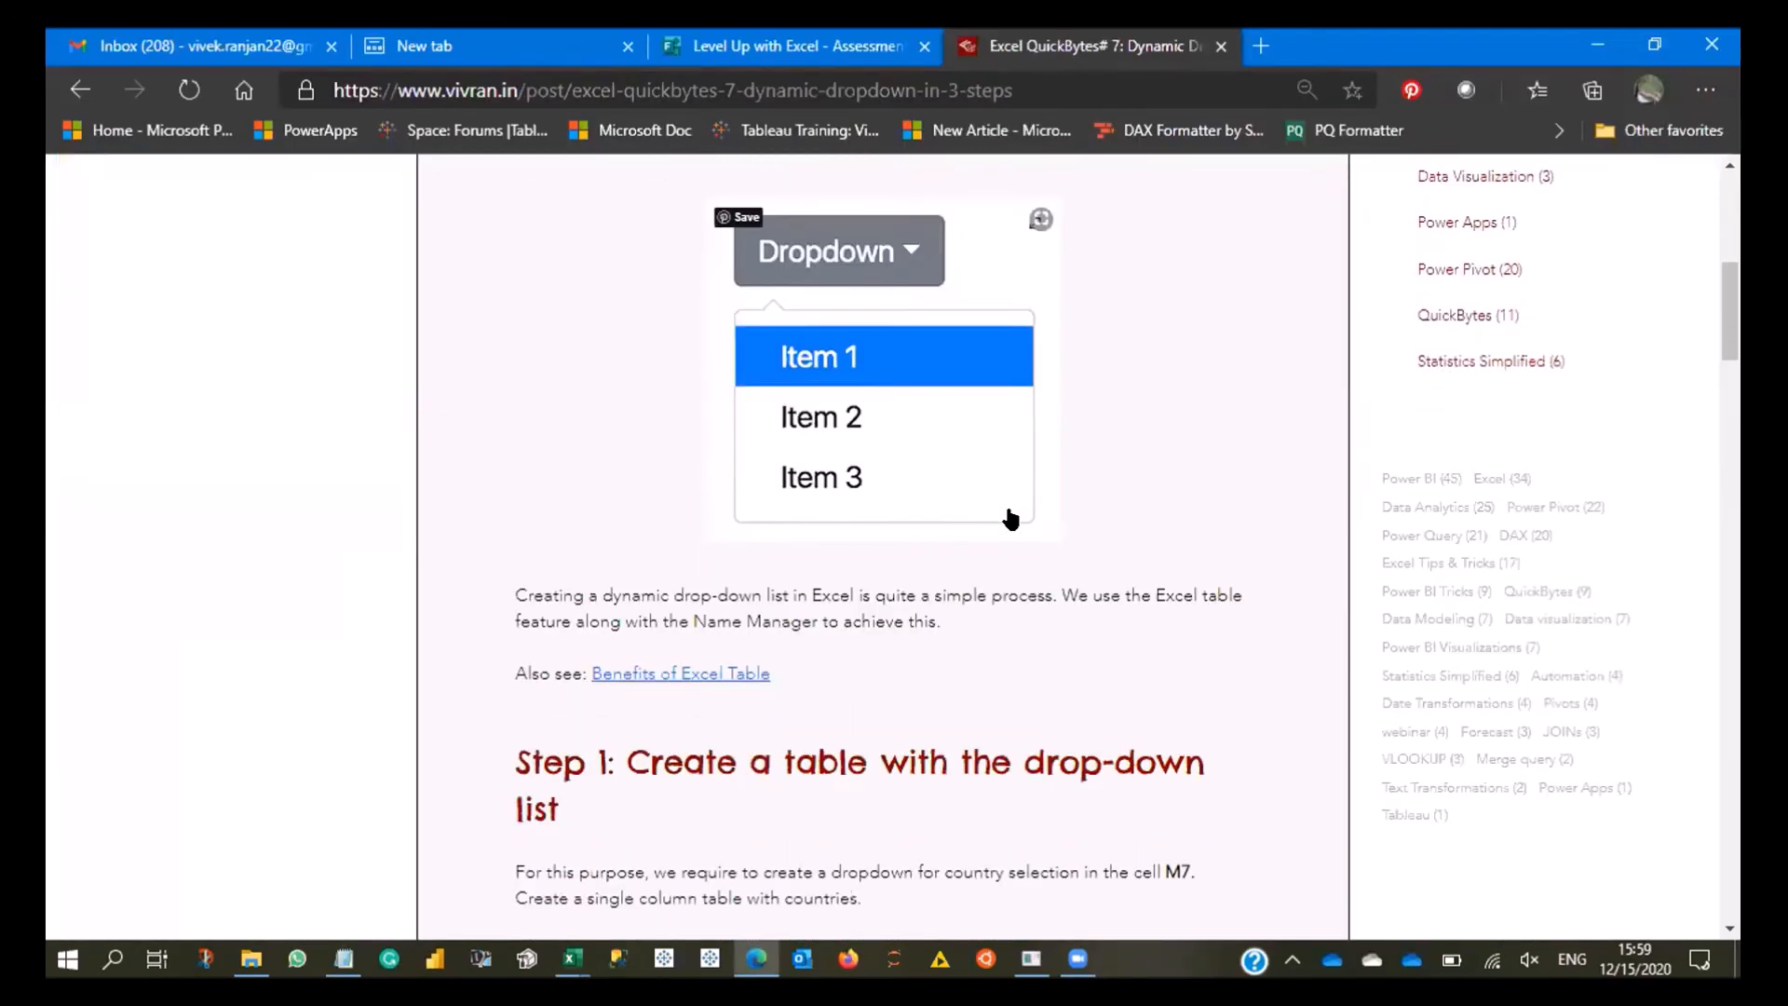
scroll(759, 367, "up", 3)
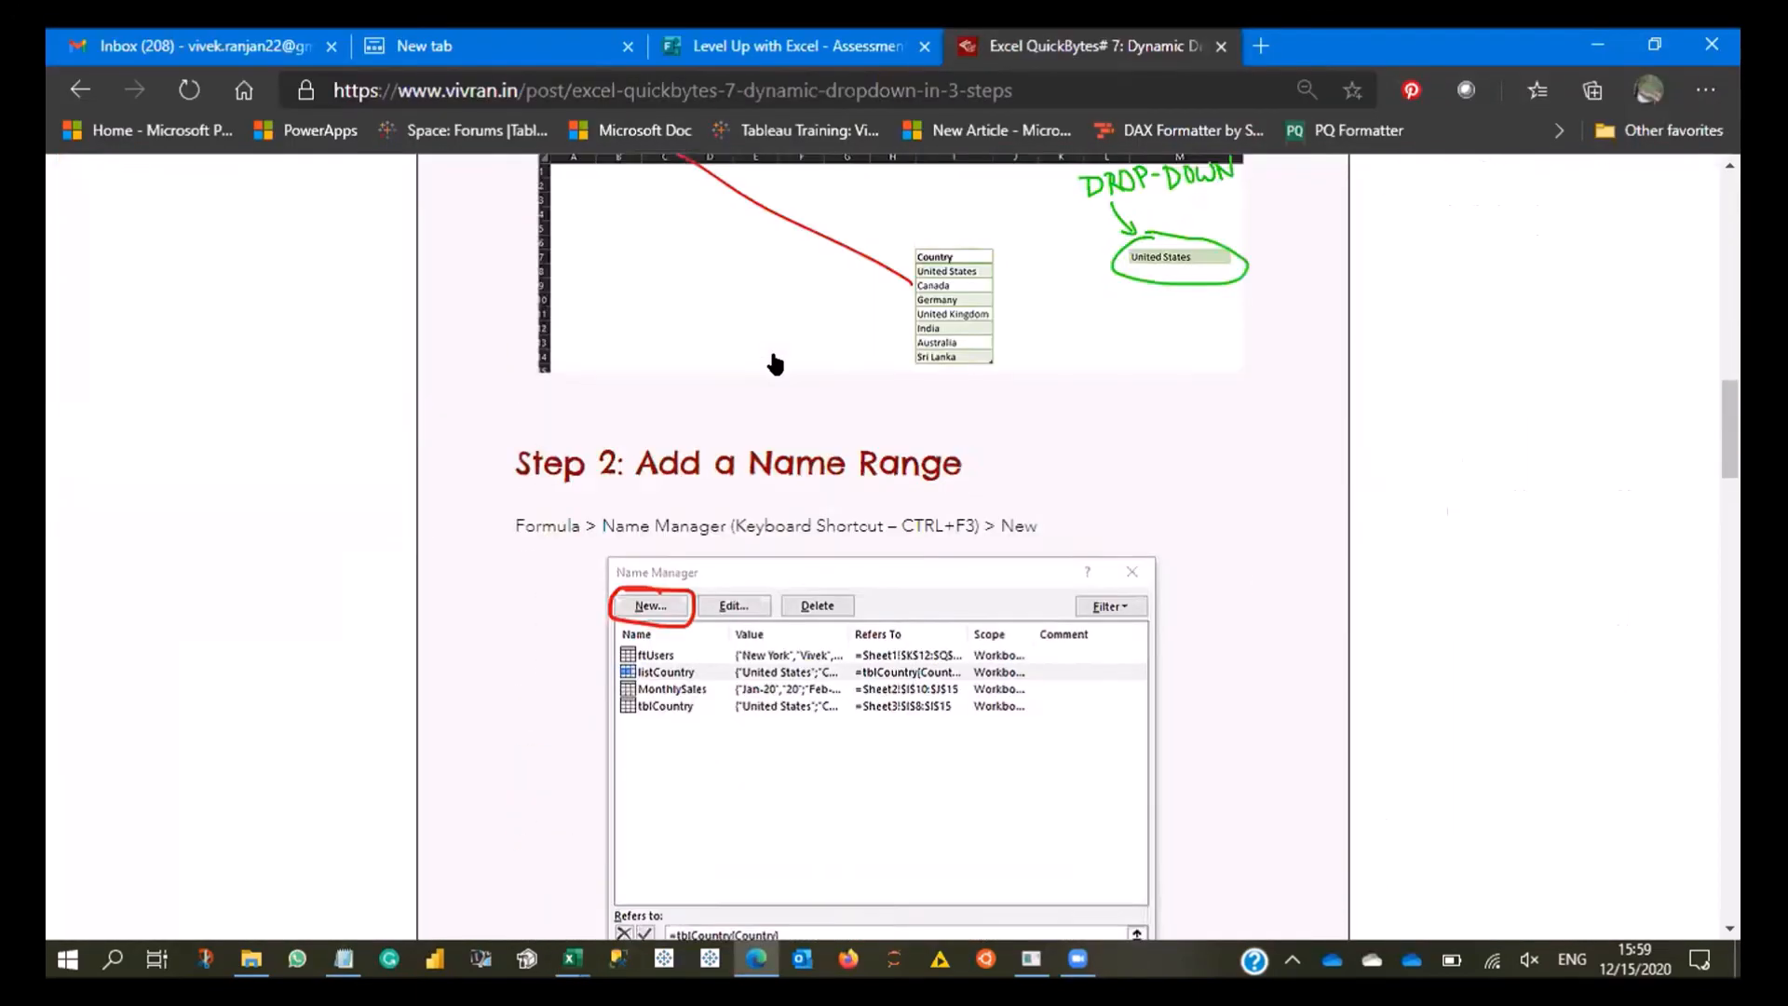
scroll(788, 340, "up", 2)
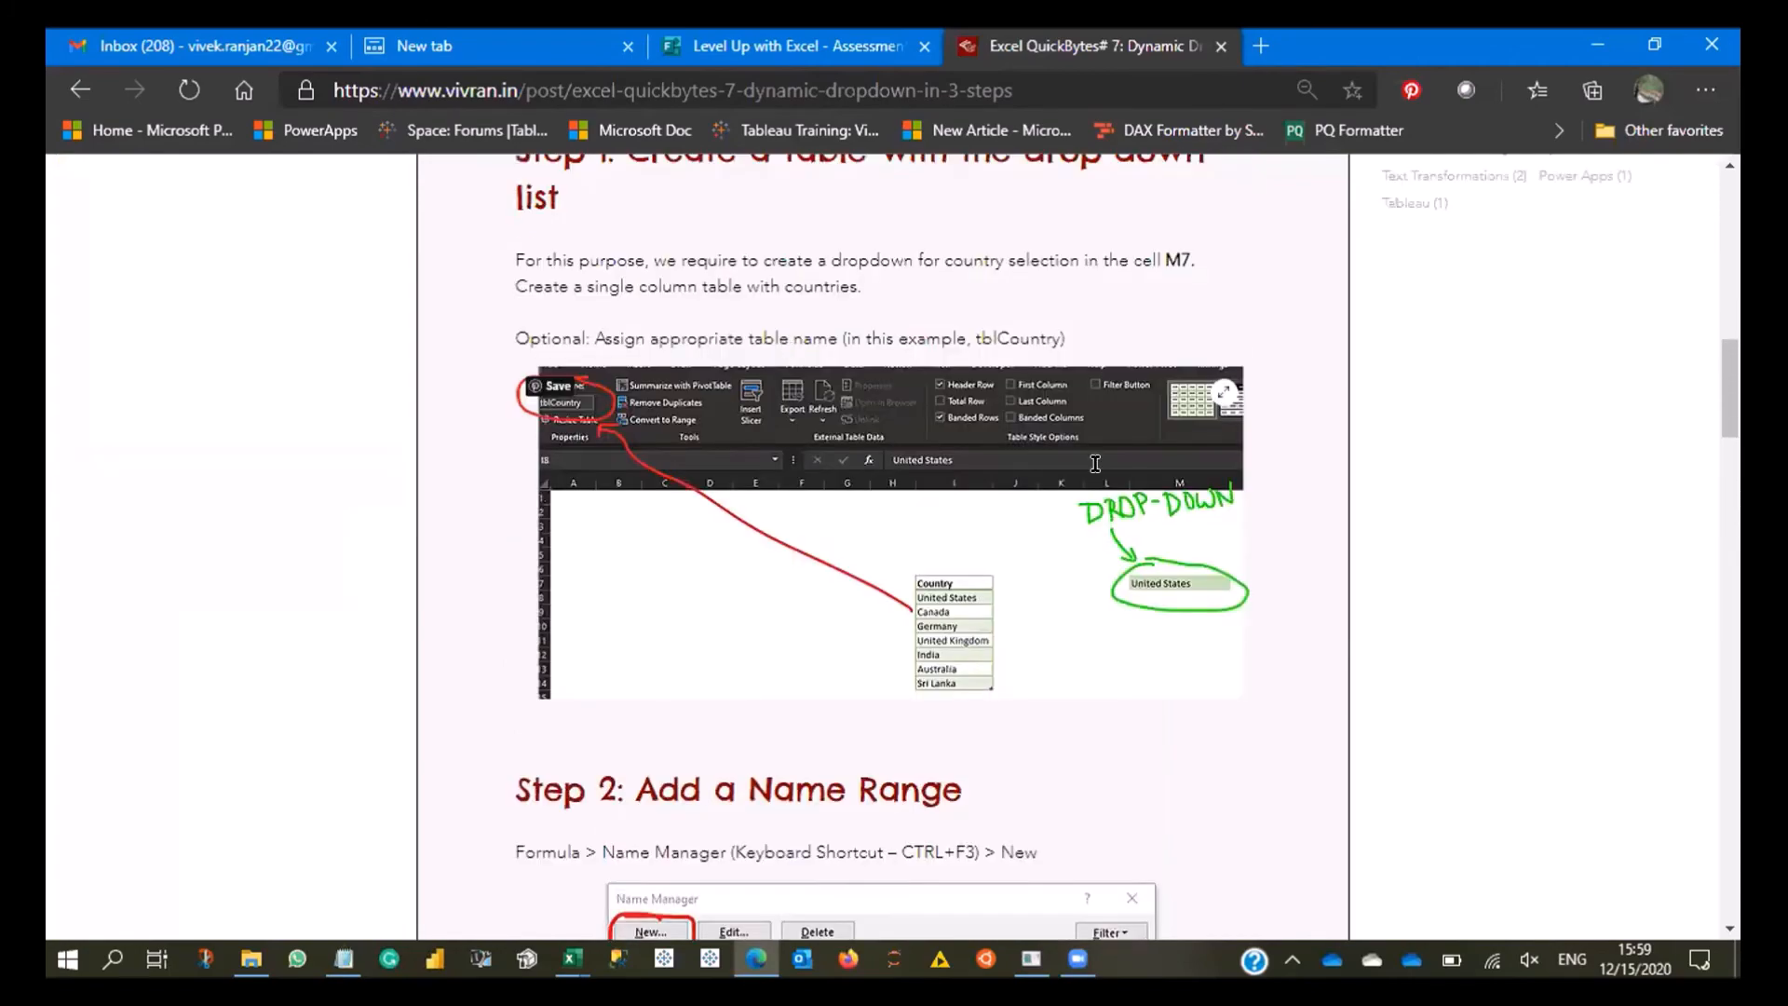
scroll(1095, 463, "up", 10)
scroll(801, 507, "down", 11)
scroll(792, 527, "down", 20)
scroll(798, 527, "up", 12)
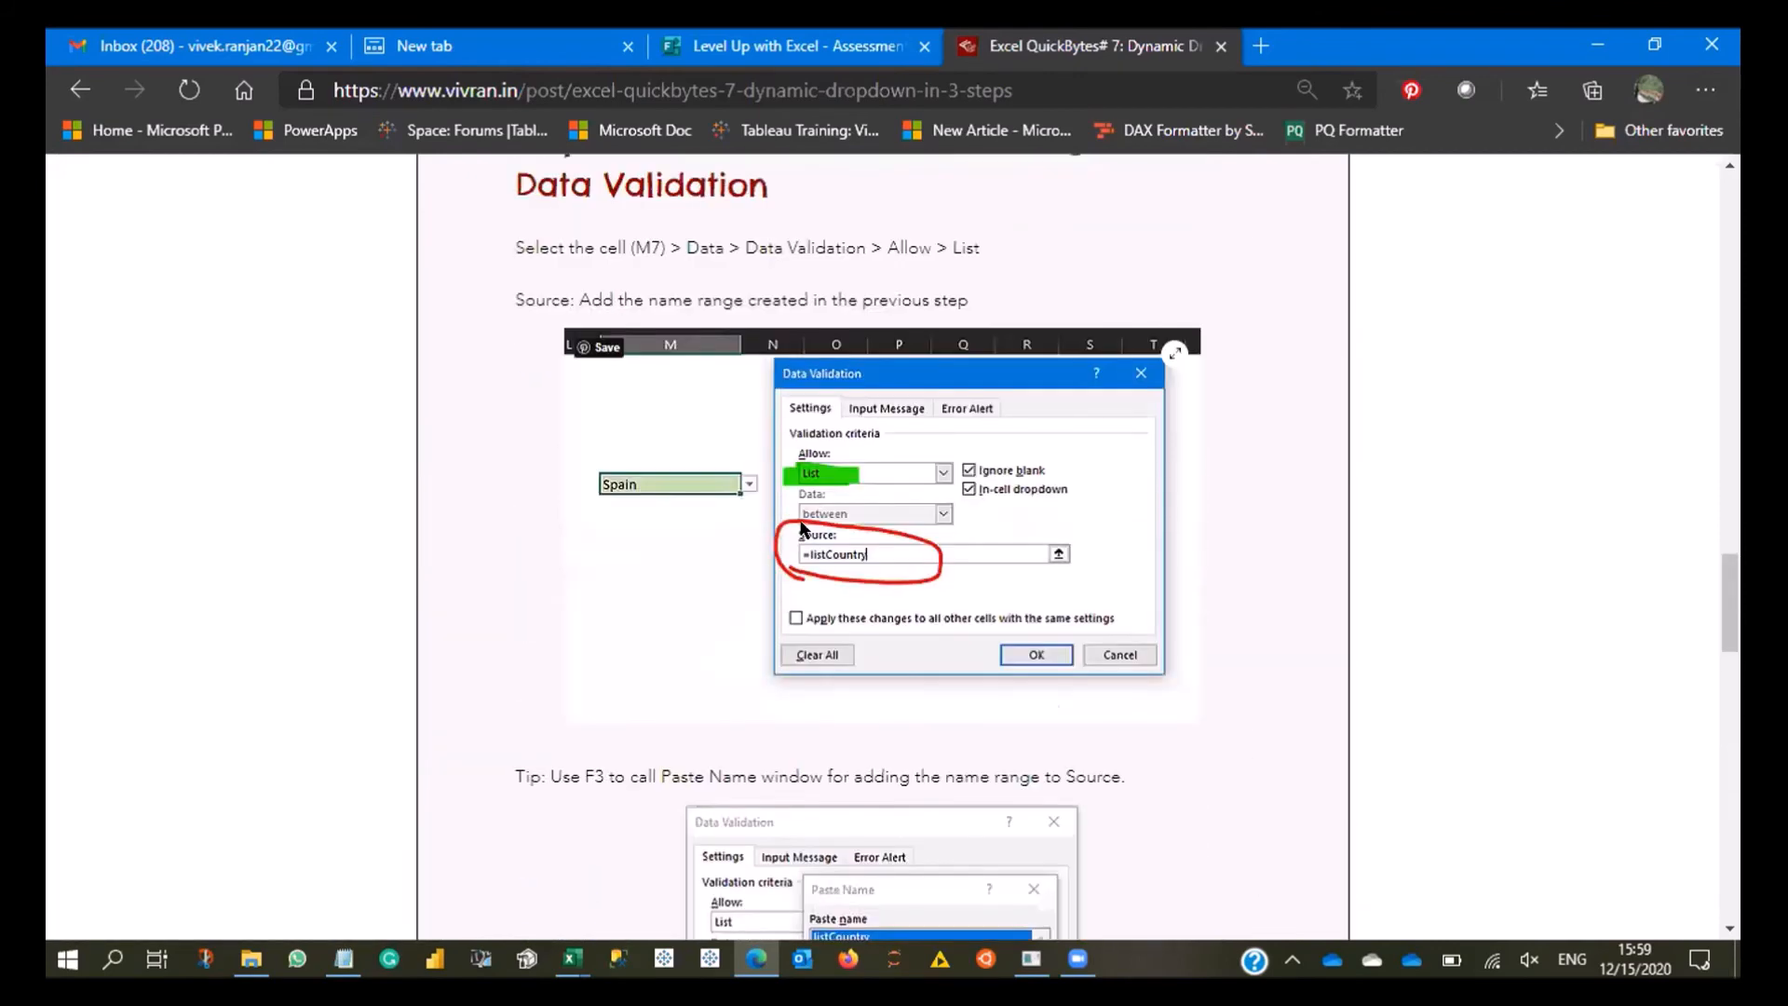
scroll(801, 527, "up", 3)
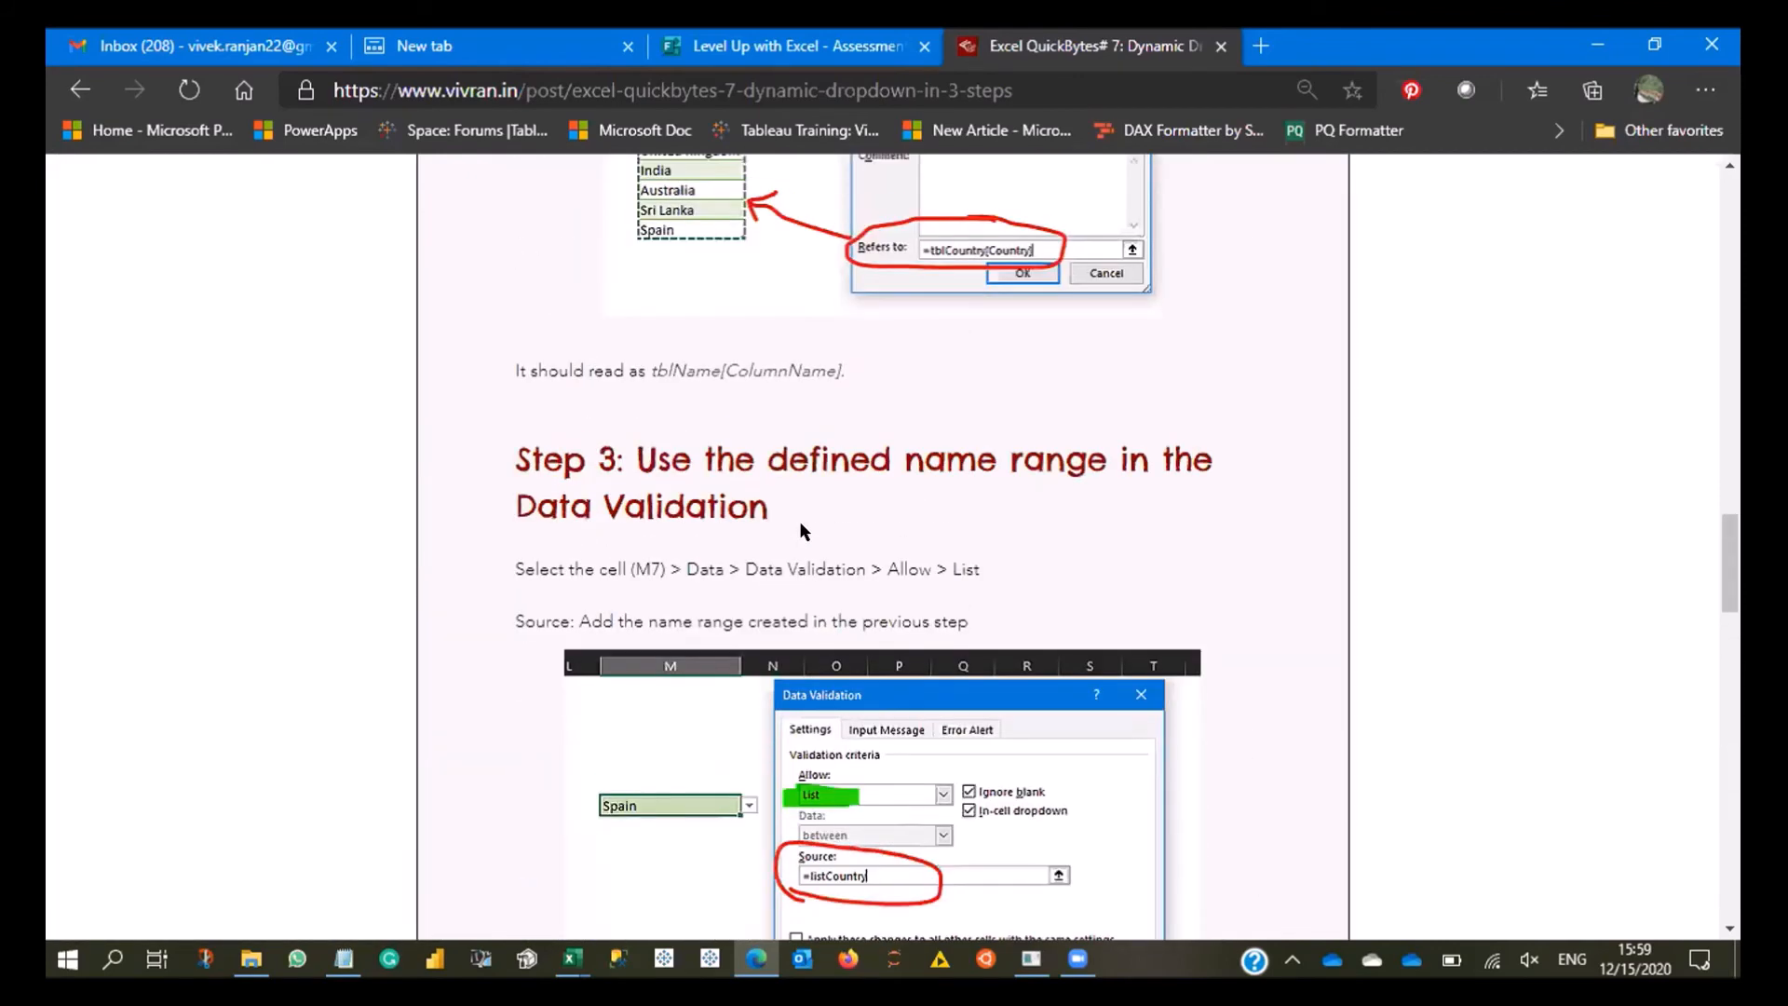
scroll(799, 522, "up", 10)
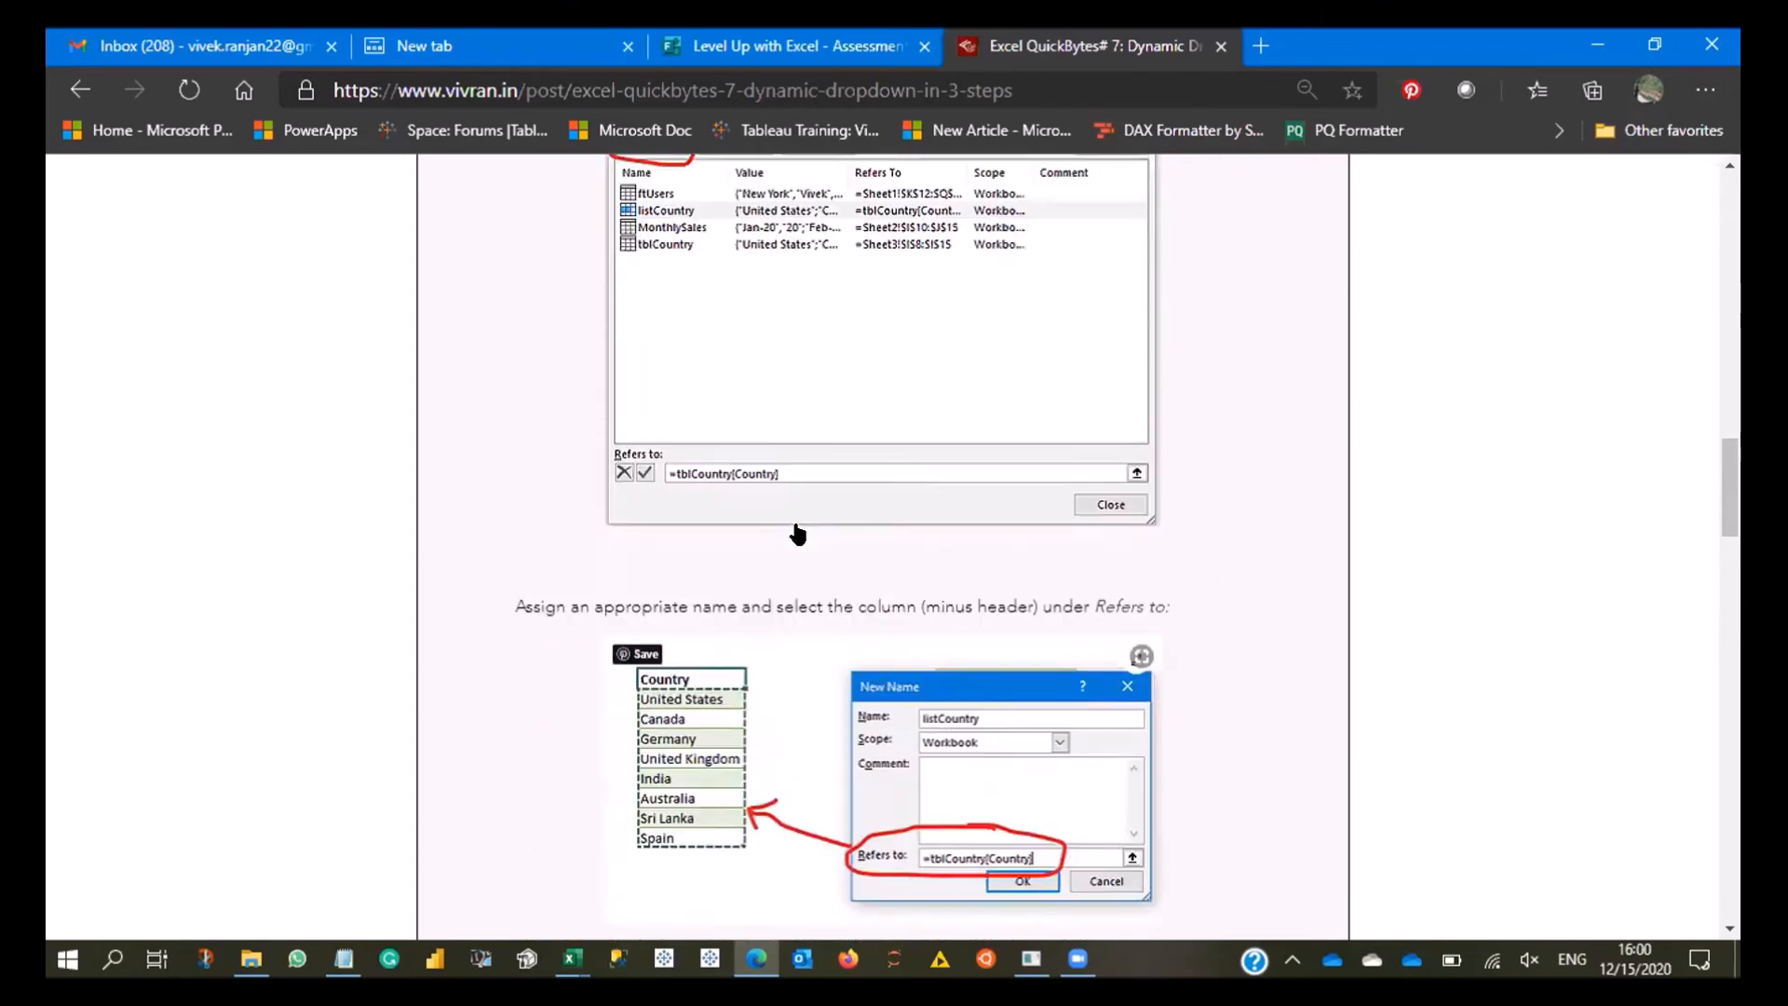
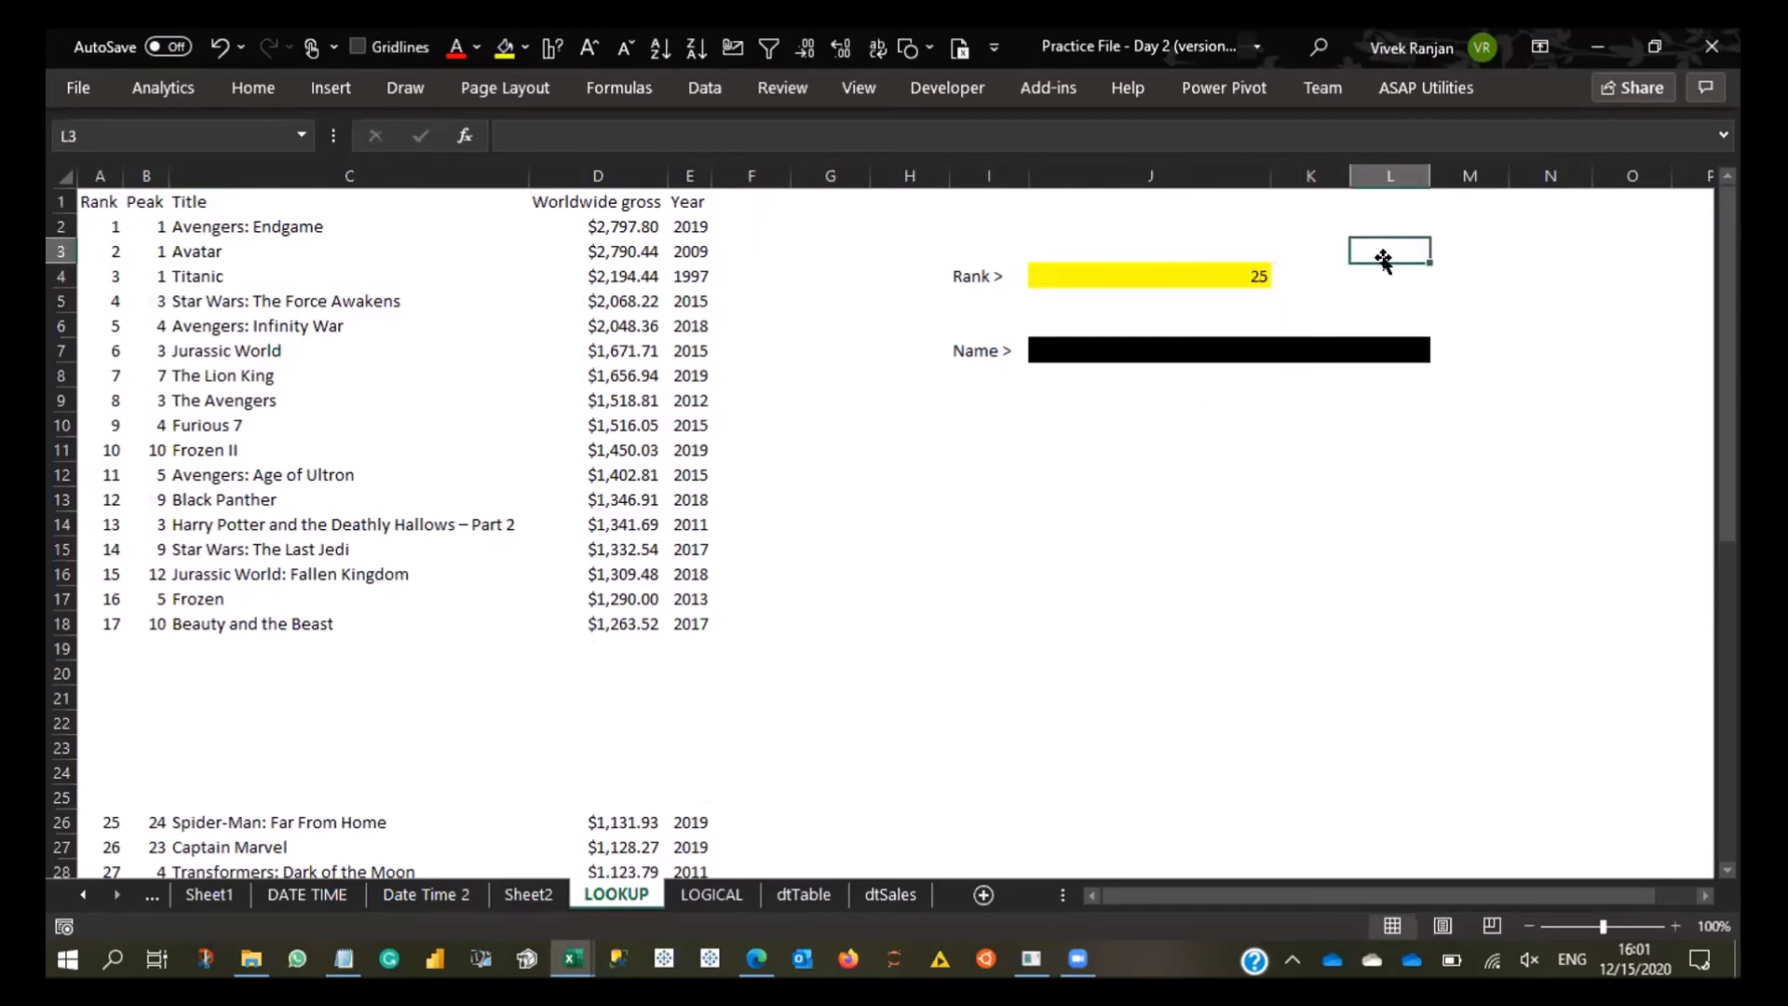
- Start an XLOOKUP formula in L4 with the rank in J4 as lookup value and A2:A51 as lookup array
type("xl")
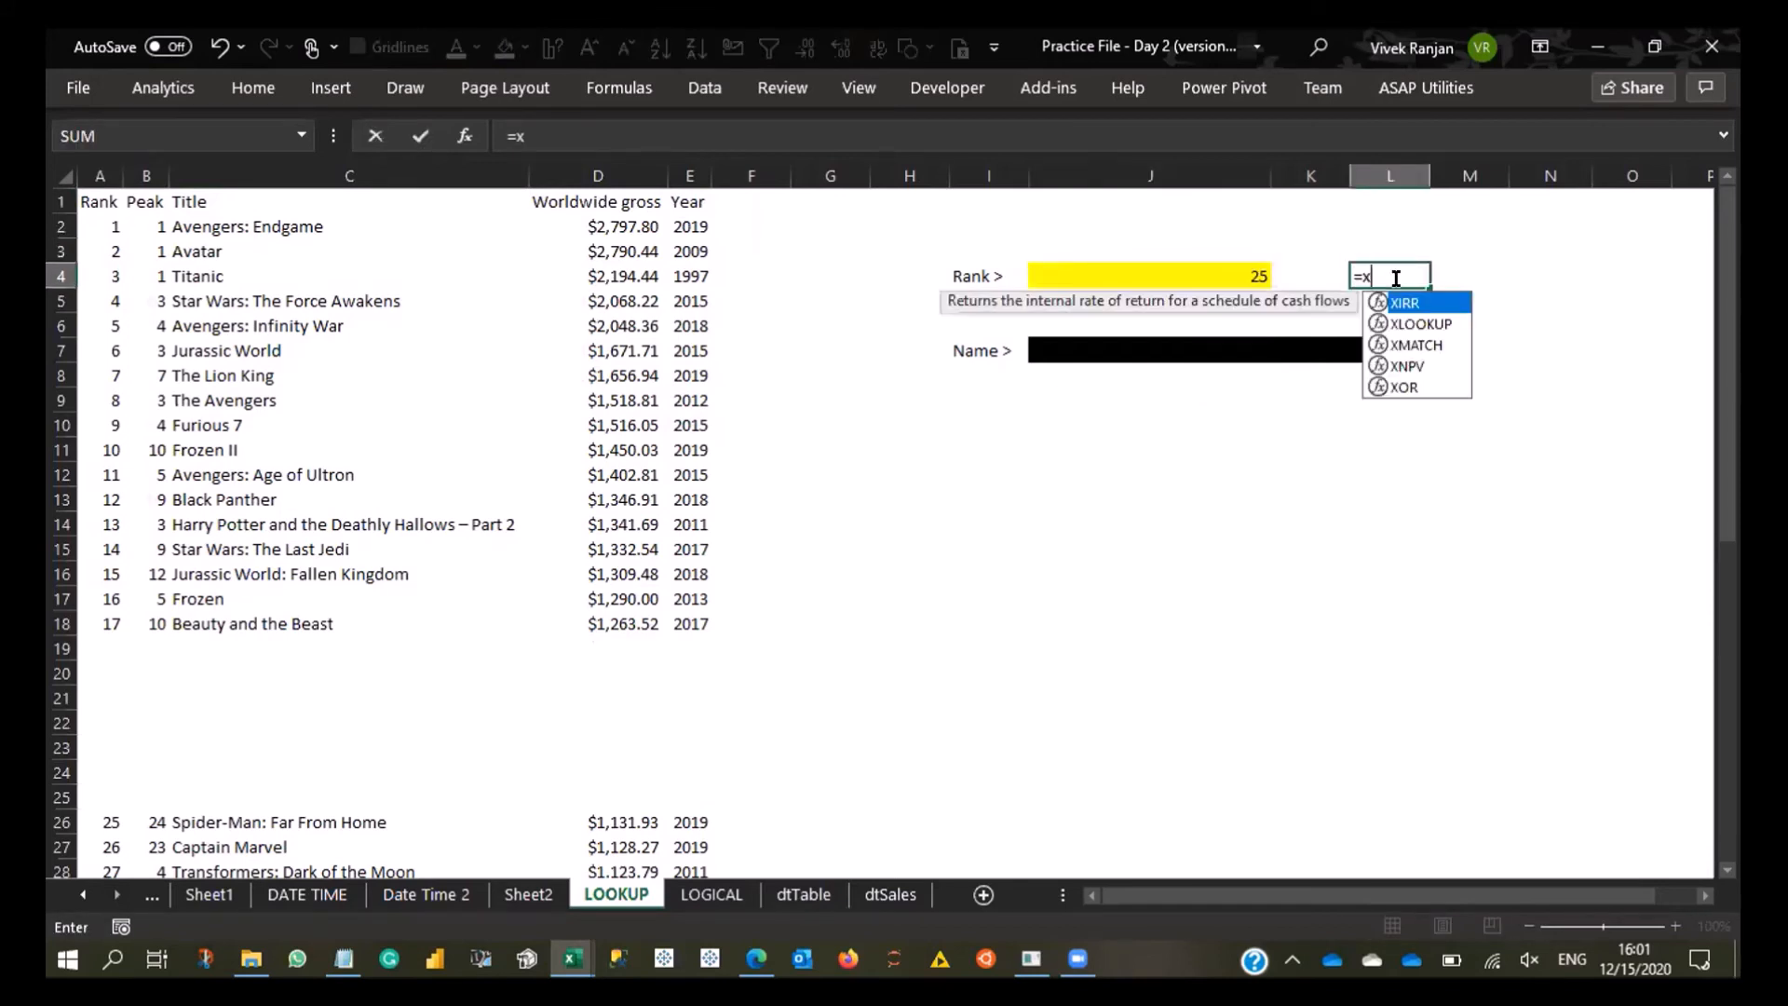
key("Tab")
key("Left")
key("Left")
type(",")
key("ctrl+Left")
key("ctrl+Left")
key("ctrl+Left")
key("ctrl+Left")
key("Up")
key("Up")
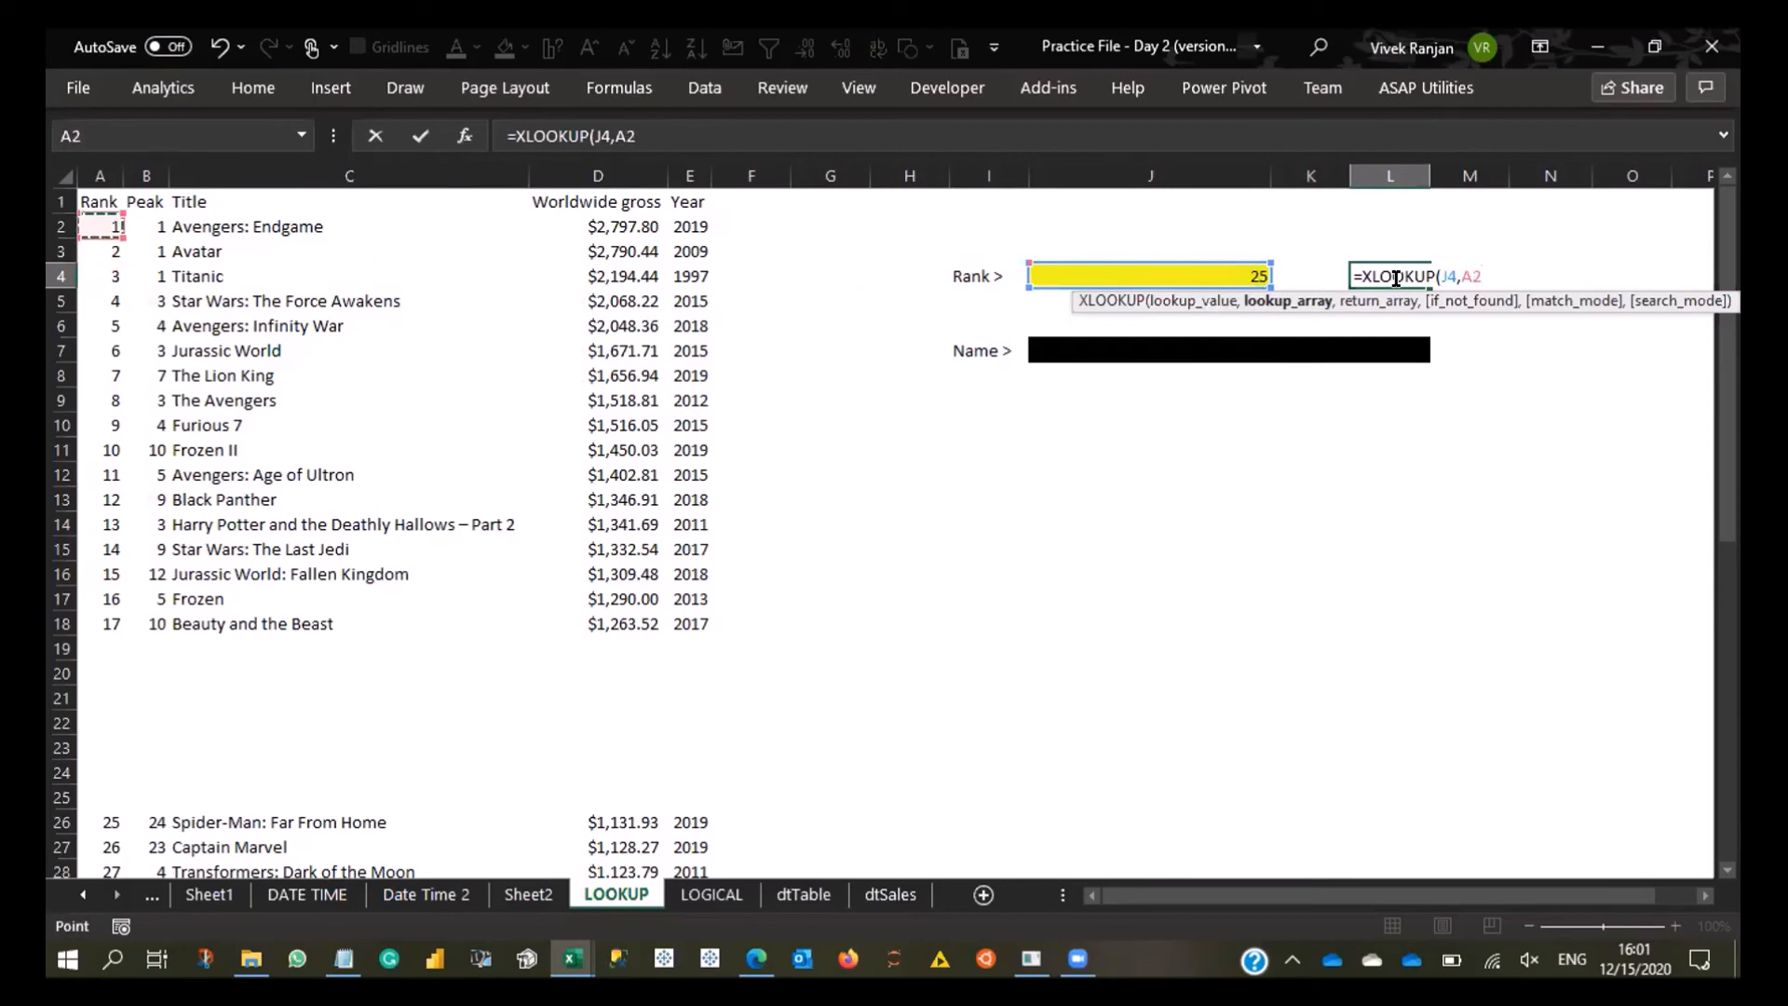
key("ctrl+shift+Down")
scroll(1400, 279, "down", 7)
scroll(1400, 280, "down", 1)
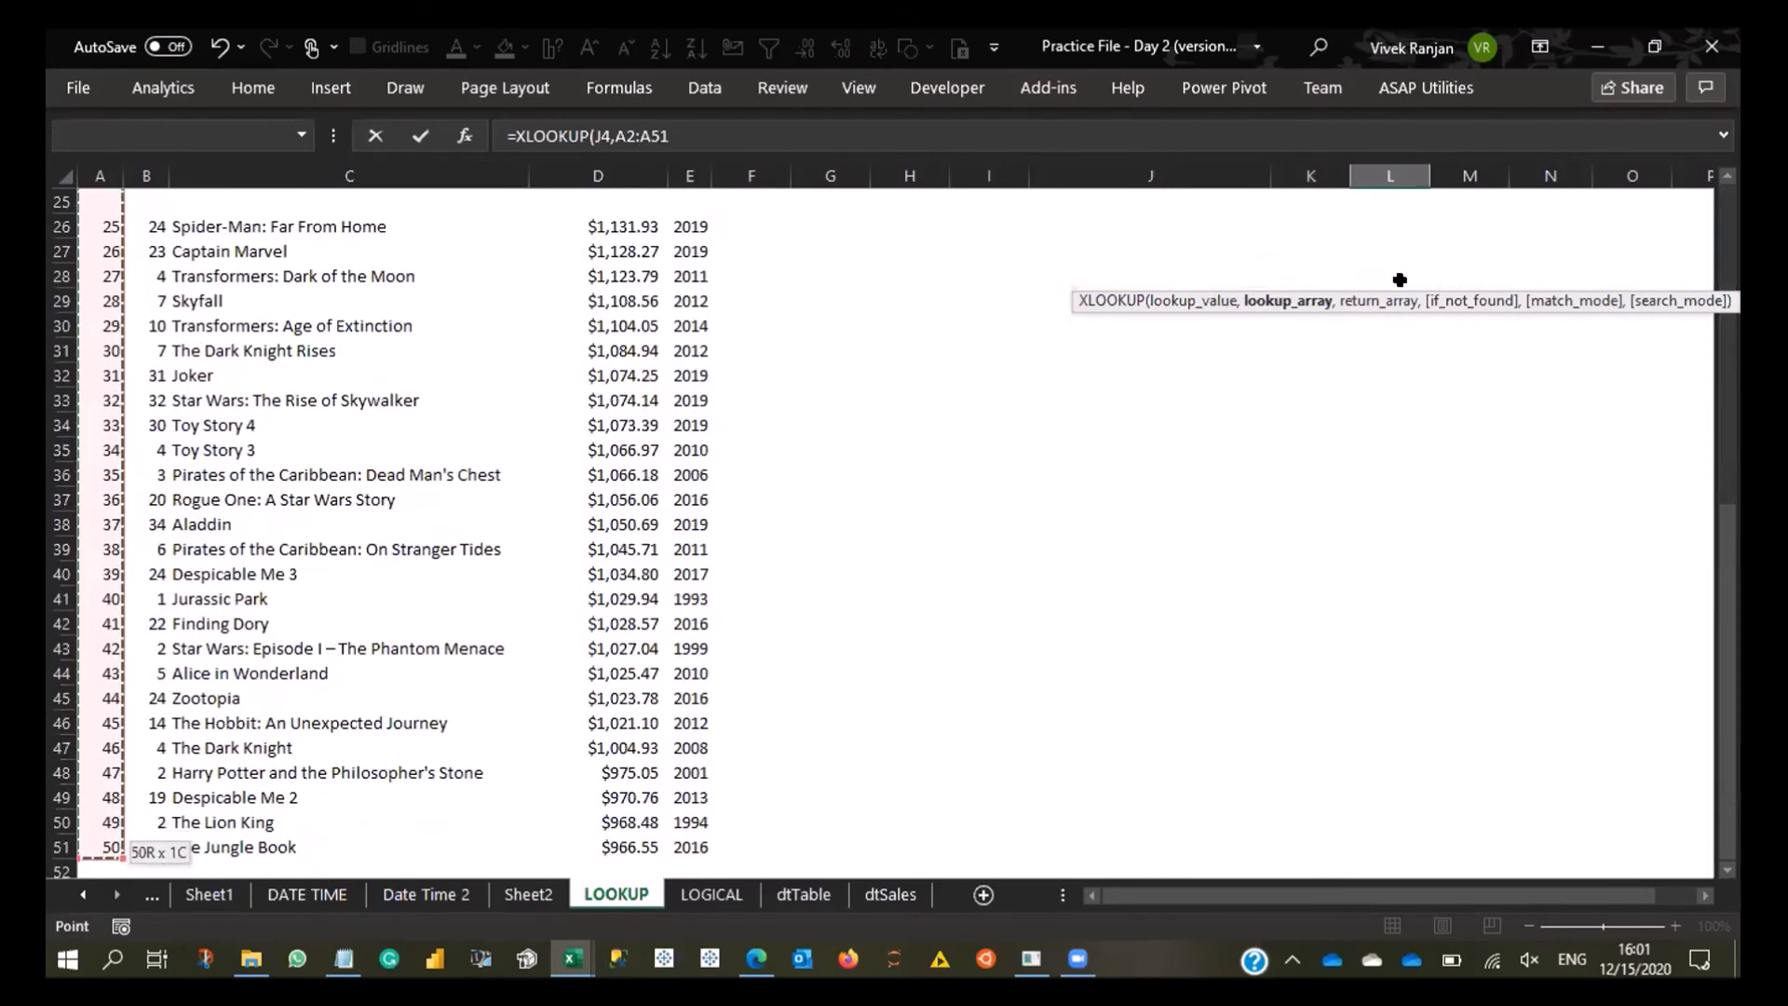
- Complete the XLOOKUP formula in L4 with the movie titles in C2:C51 as the return array
type(",")
key("ctrl+Left")
key("ctrl+Left")
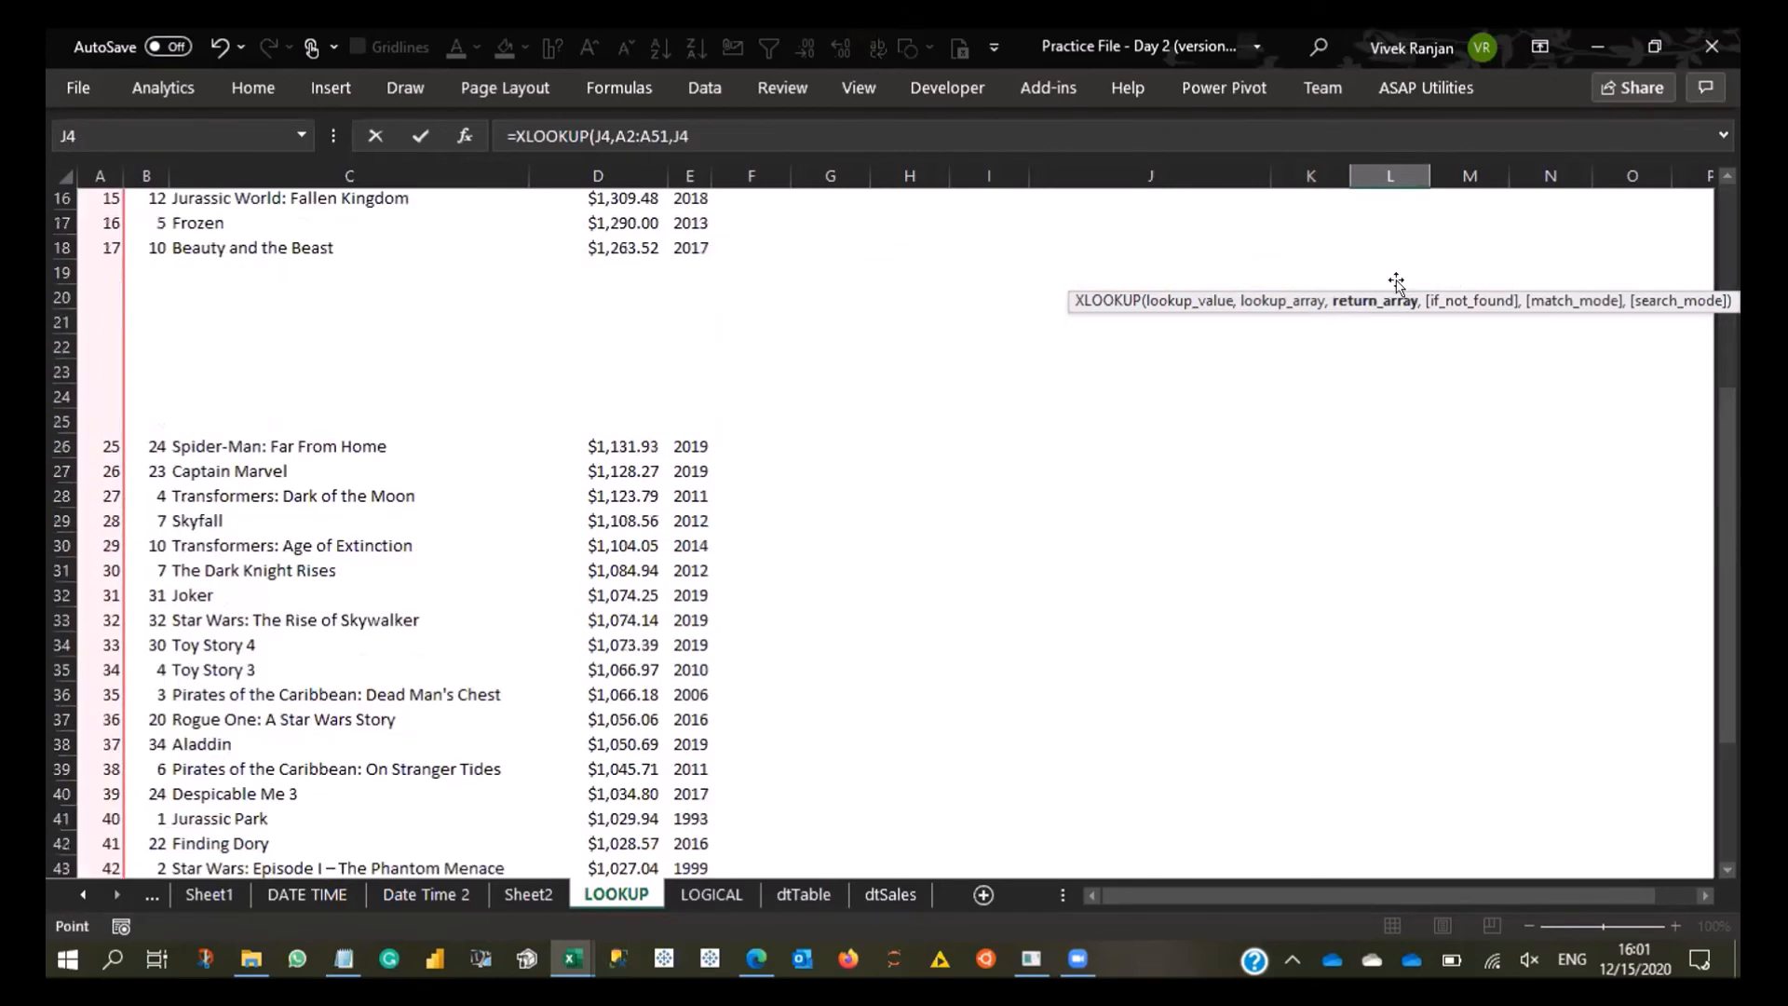
key("ctrl+Up")
key("Down")
key("Left")
key("Left")
key("Left")
key("Left")
key("Left")
key("Left")
key("Left")
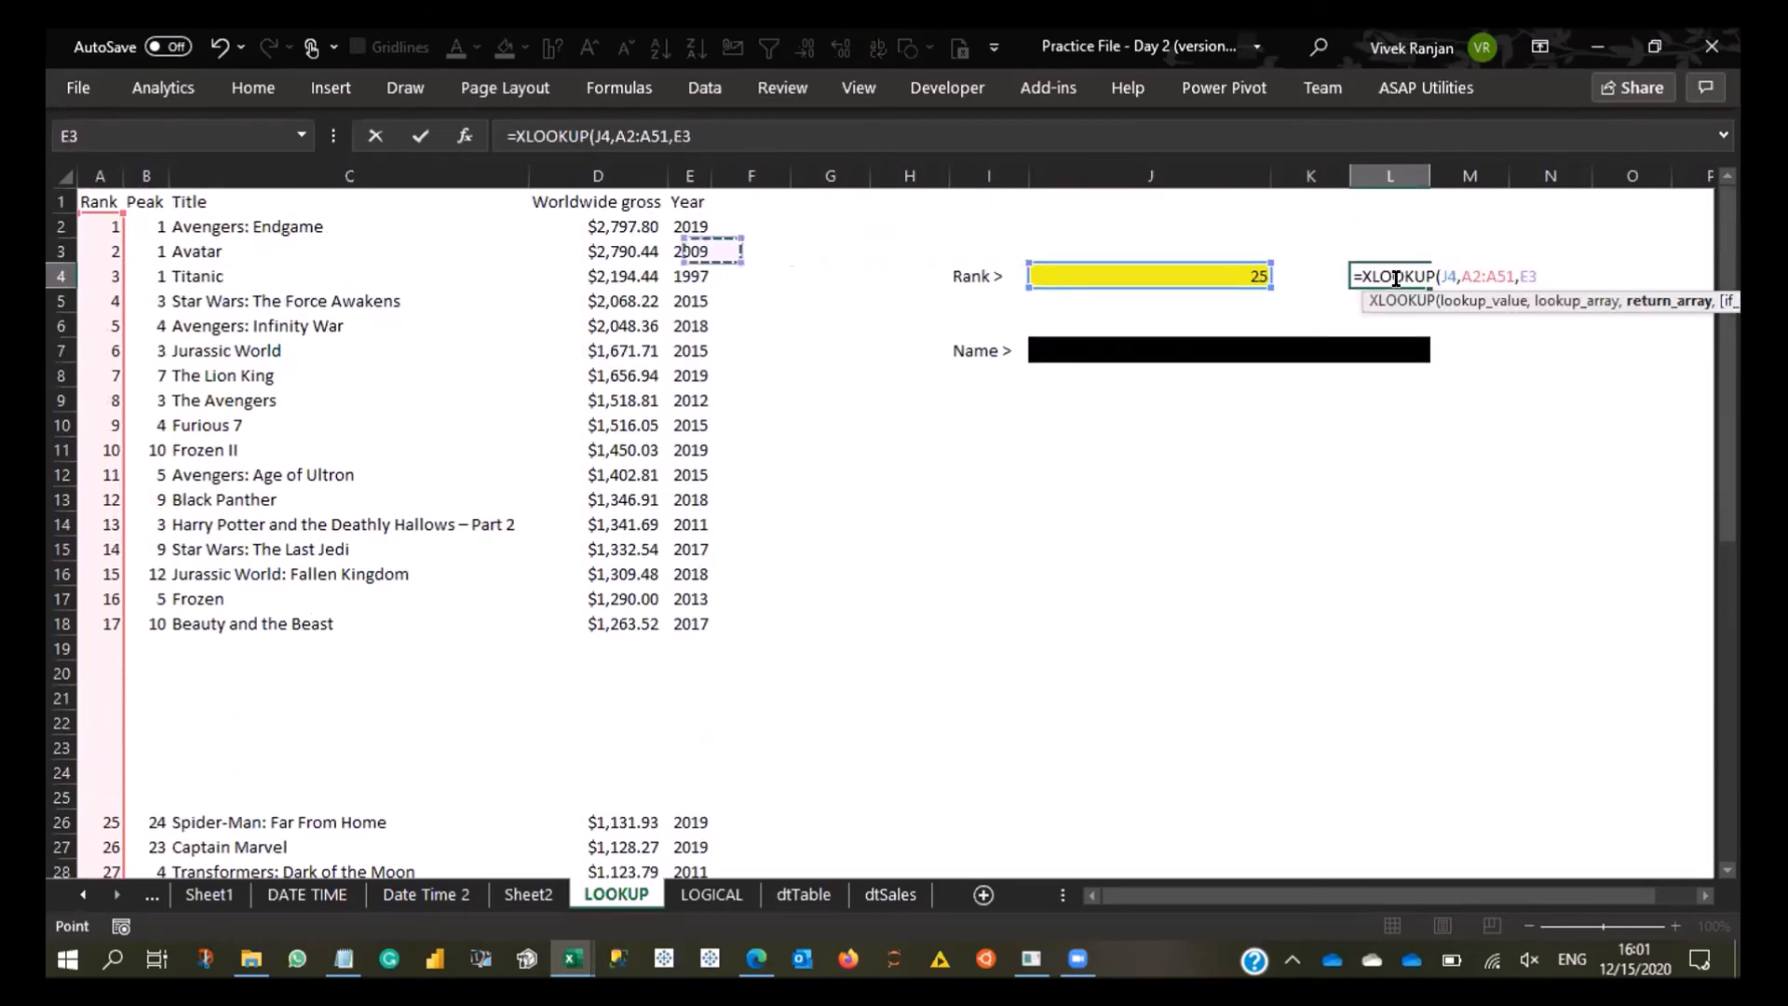
key("Right")
key("ctrl+shift+Down")
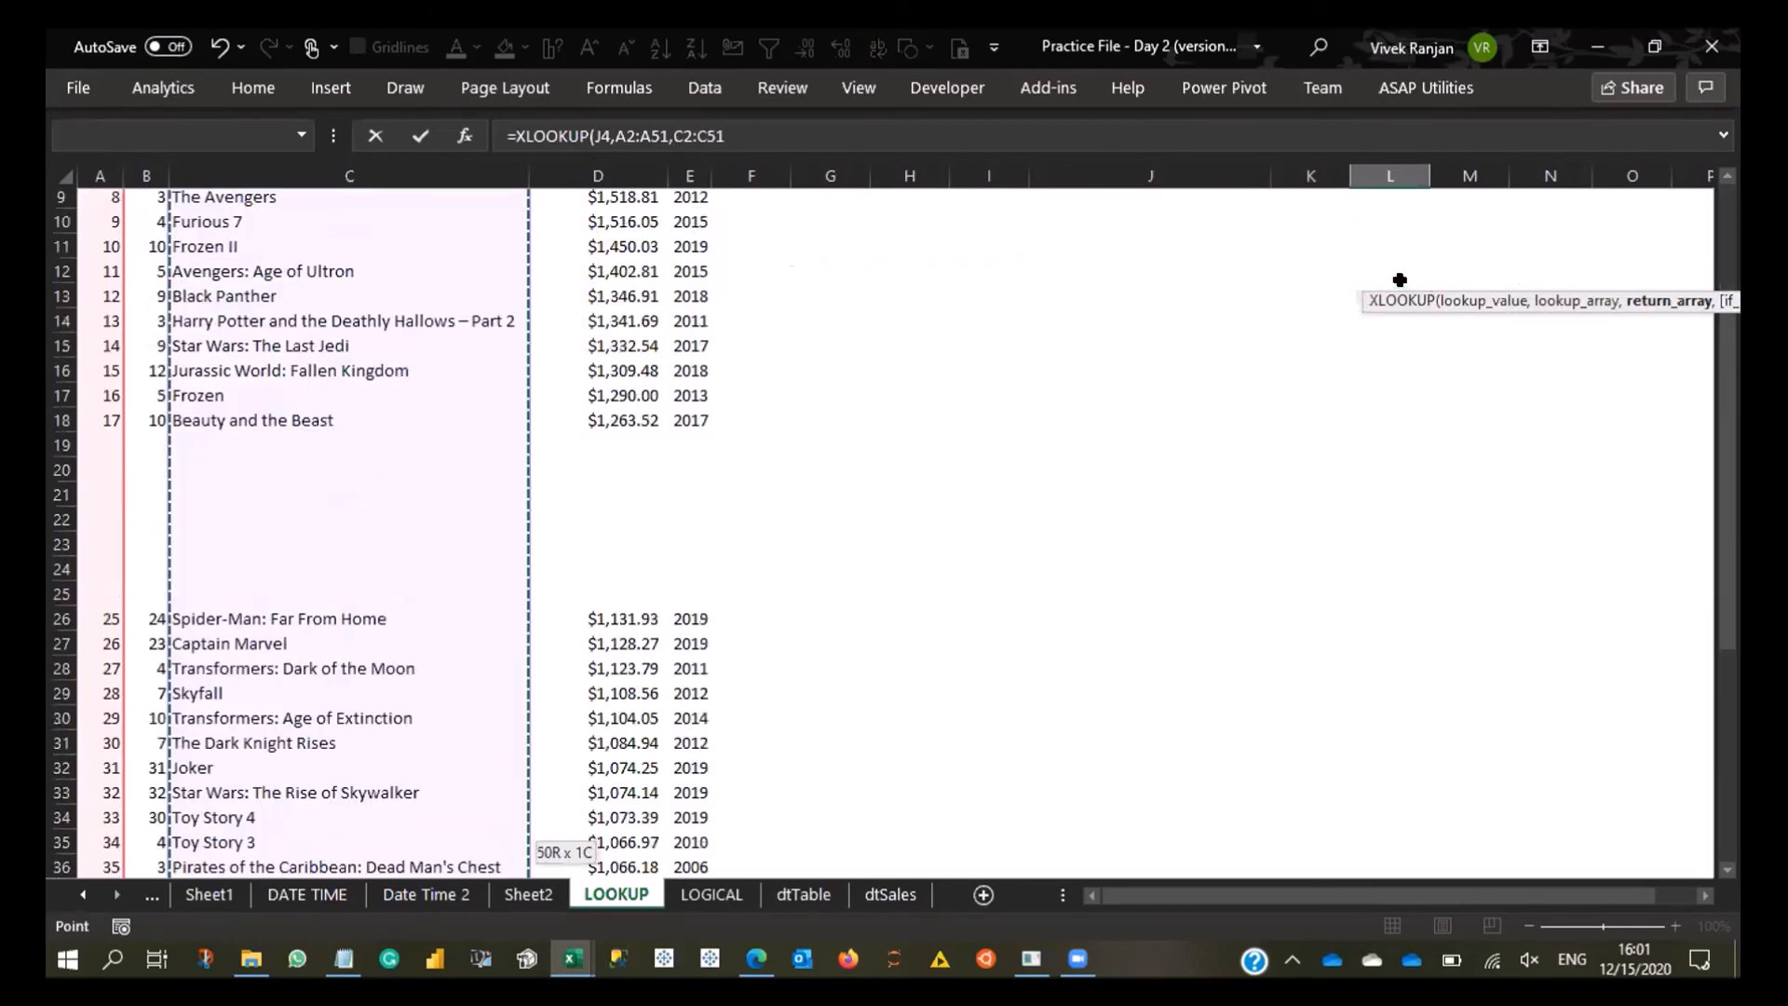
key("Return")
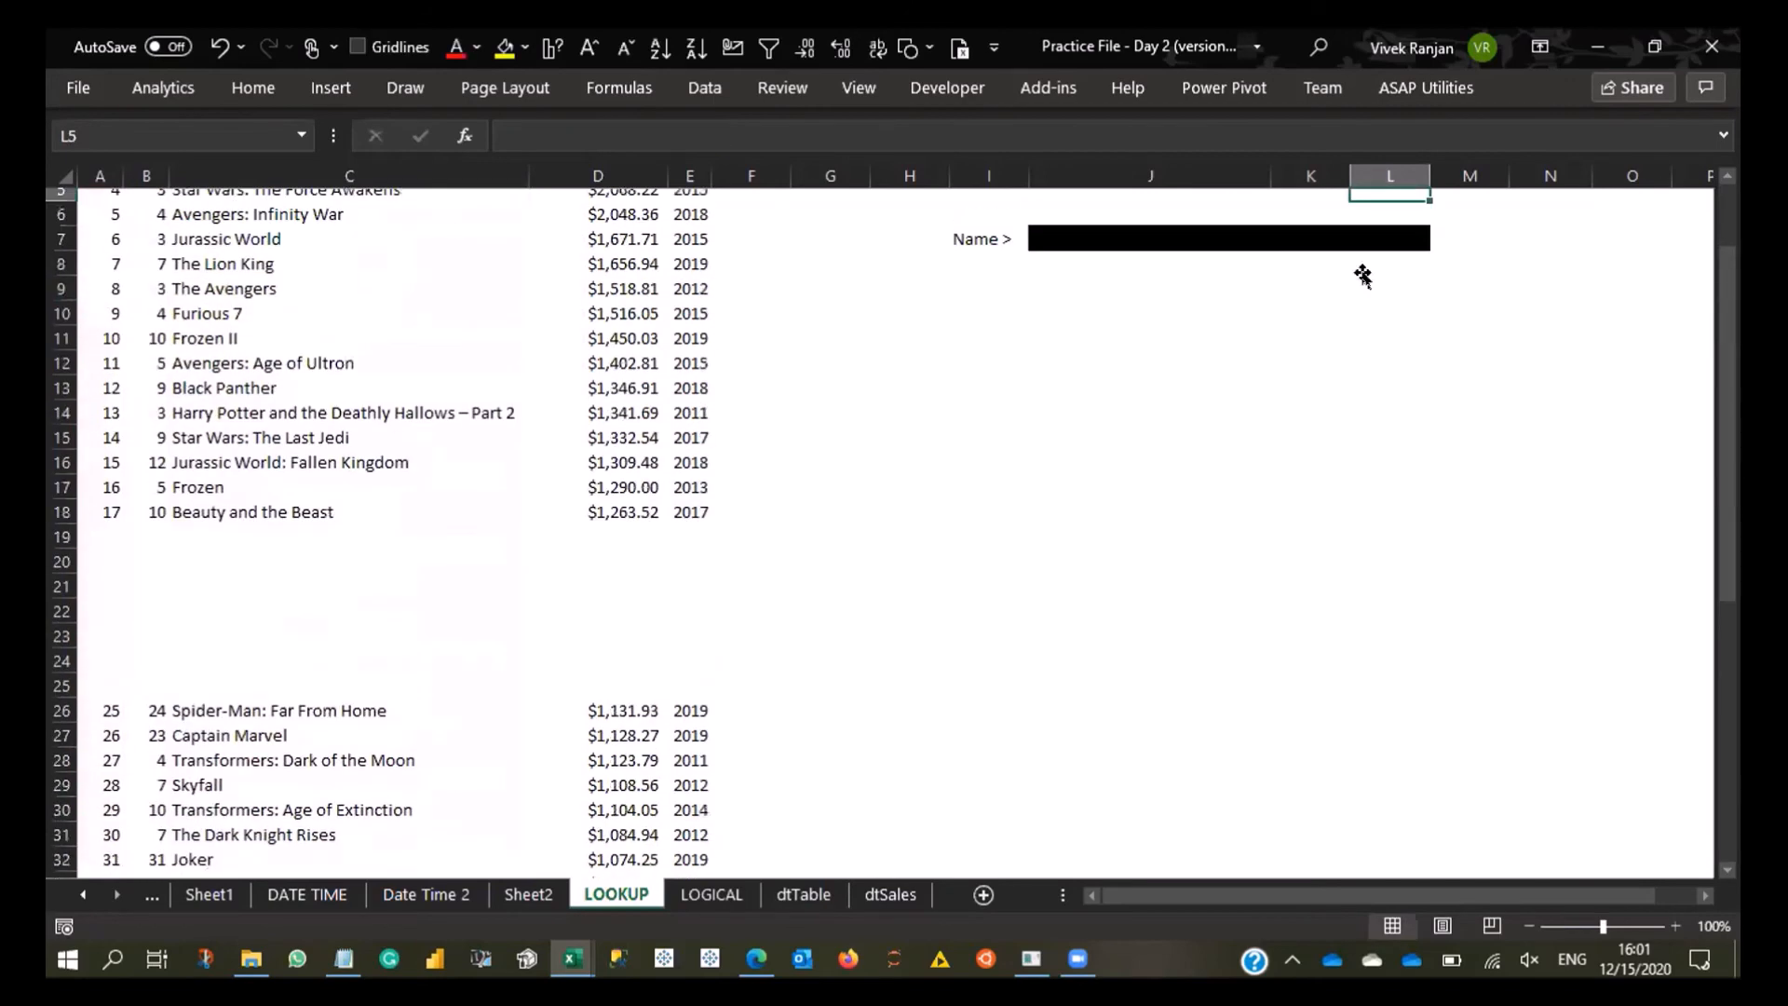
- Compare the title returned in L4 with the rank 25 row of the movie list and examine the ranges its formula references
scroll(1360, 264, "up", 1)
left_click(1359, 272)
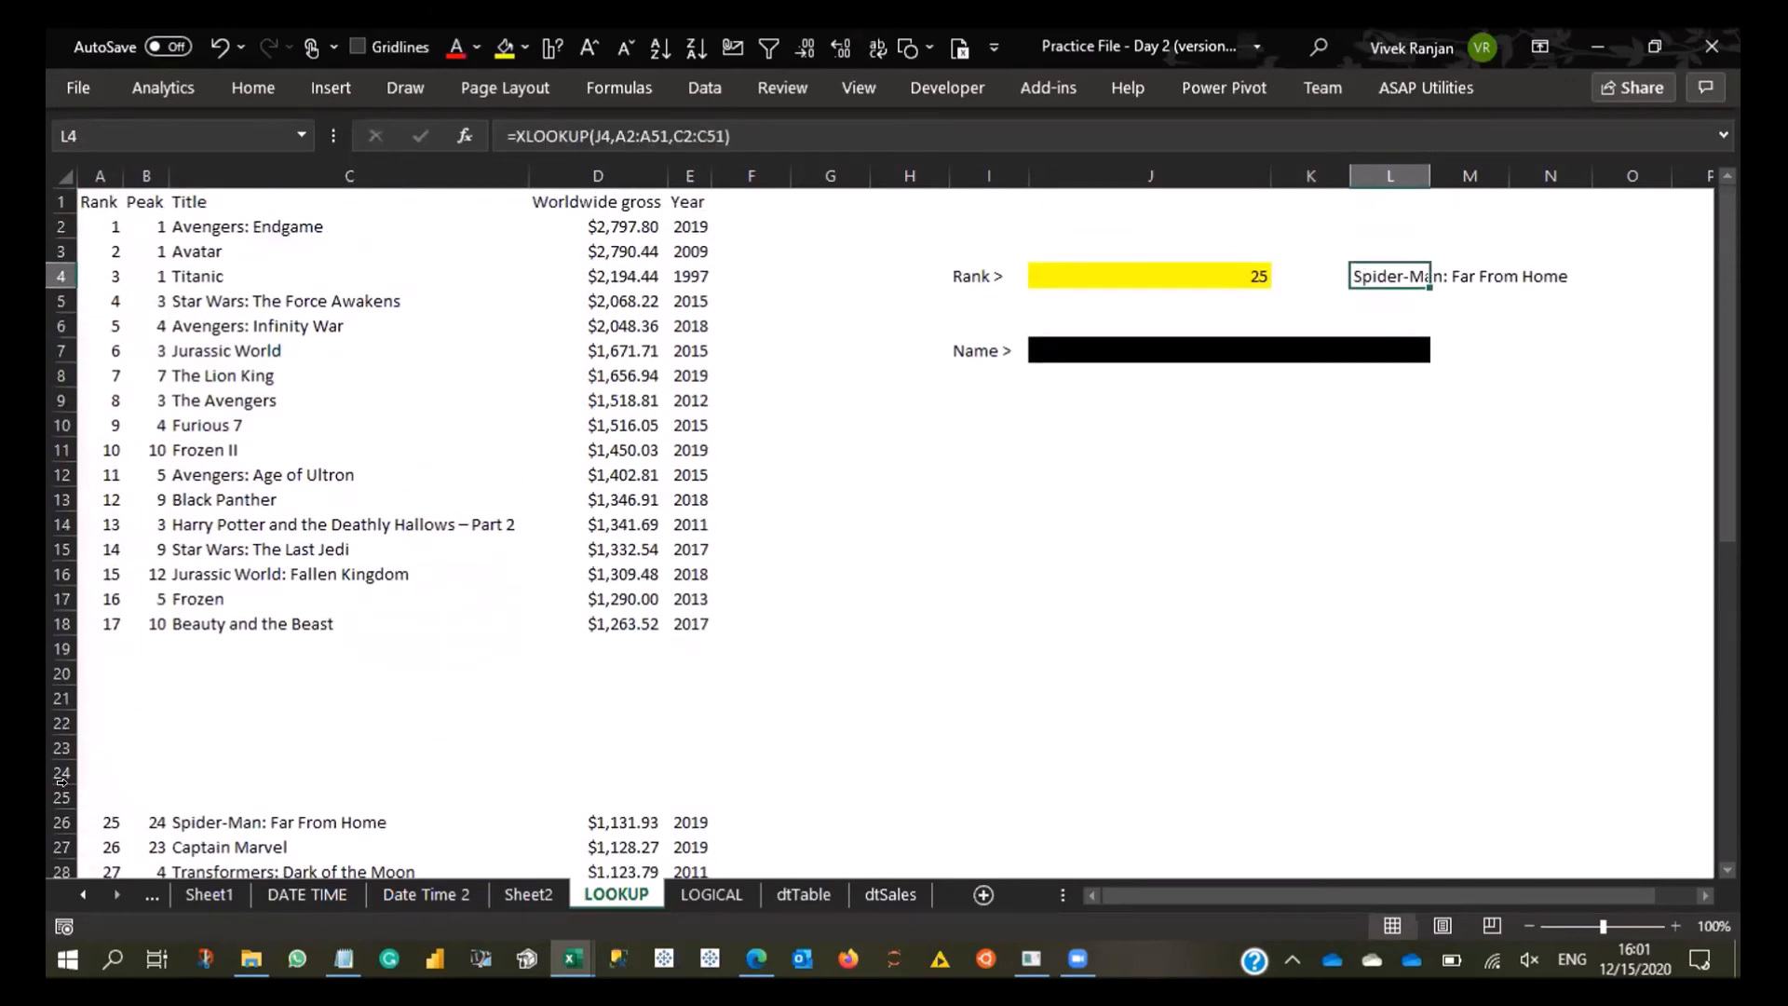
left_click(102, 822)
left_click(350, 819)
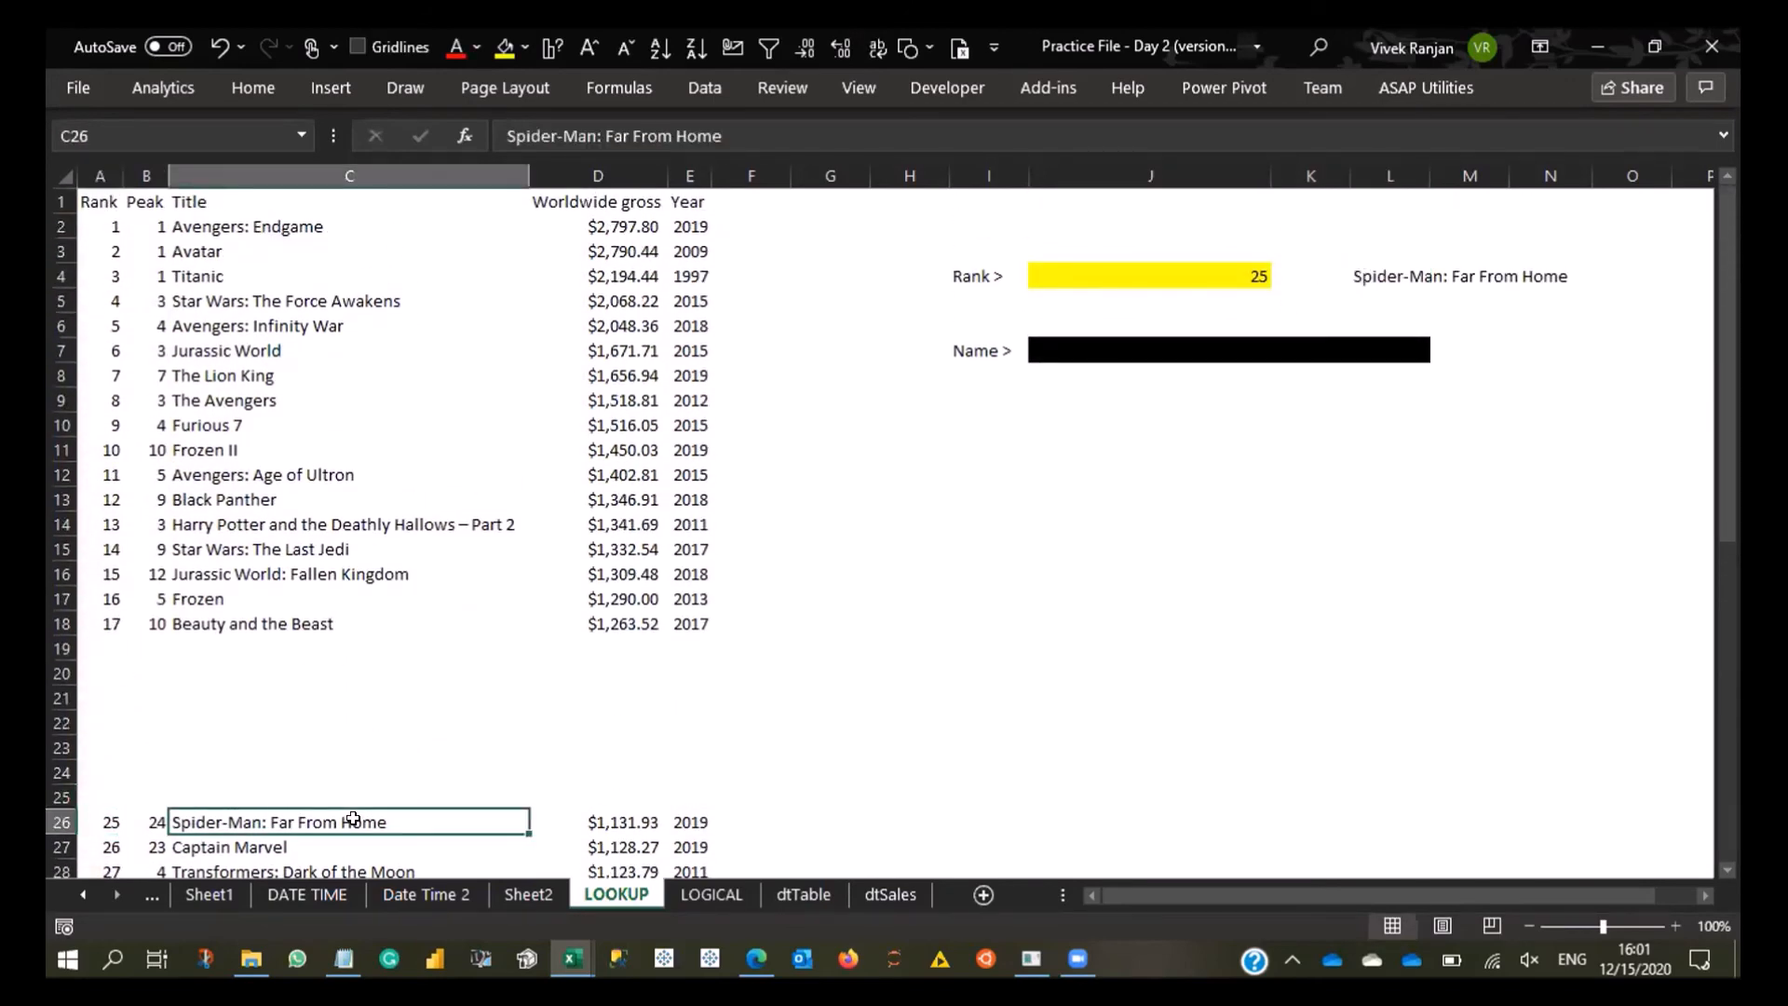
key("shift+space")
left_click(1411, 271)
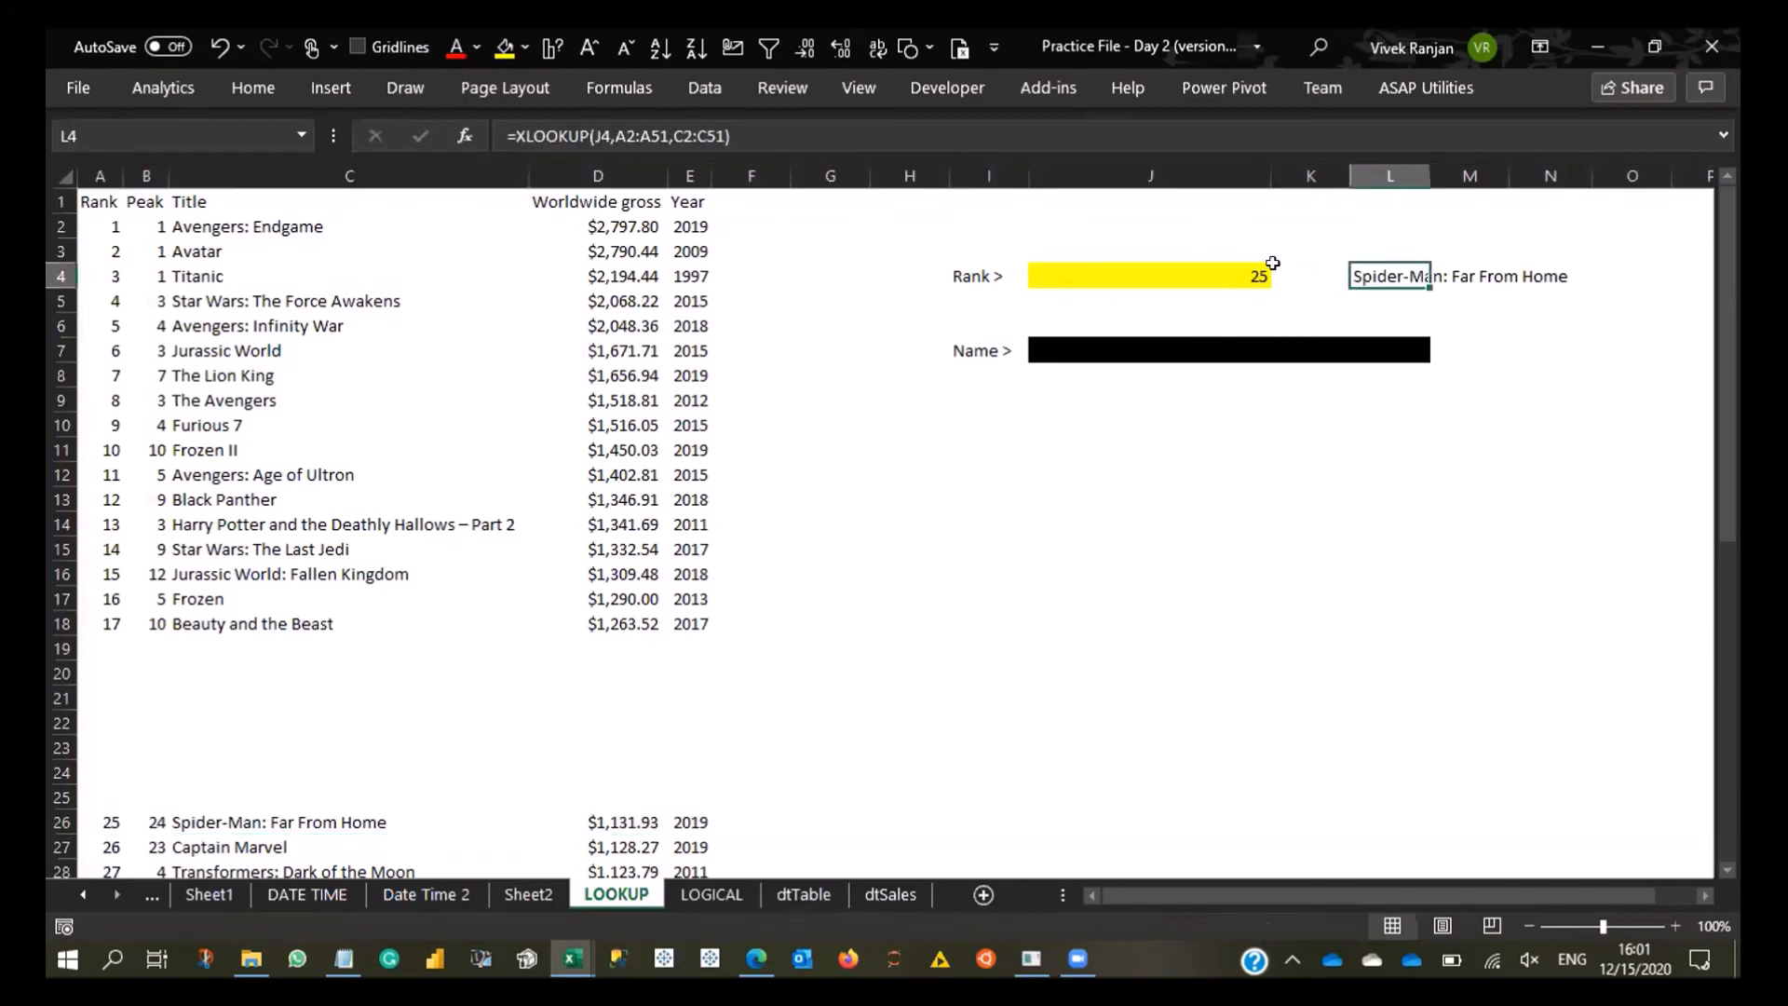
left_click(1226, 276)
left_click(1341, 276)
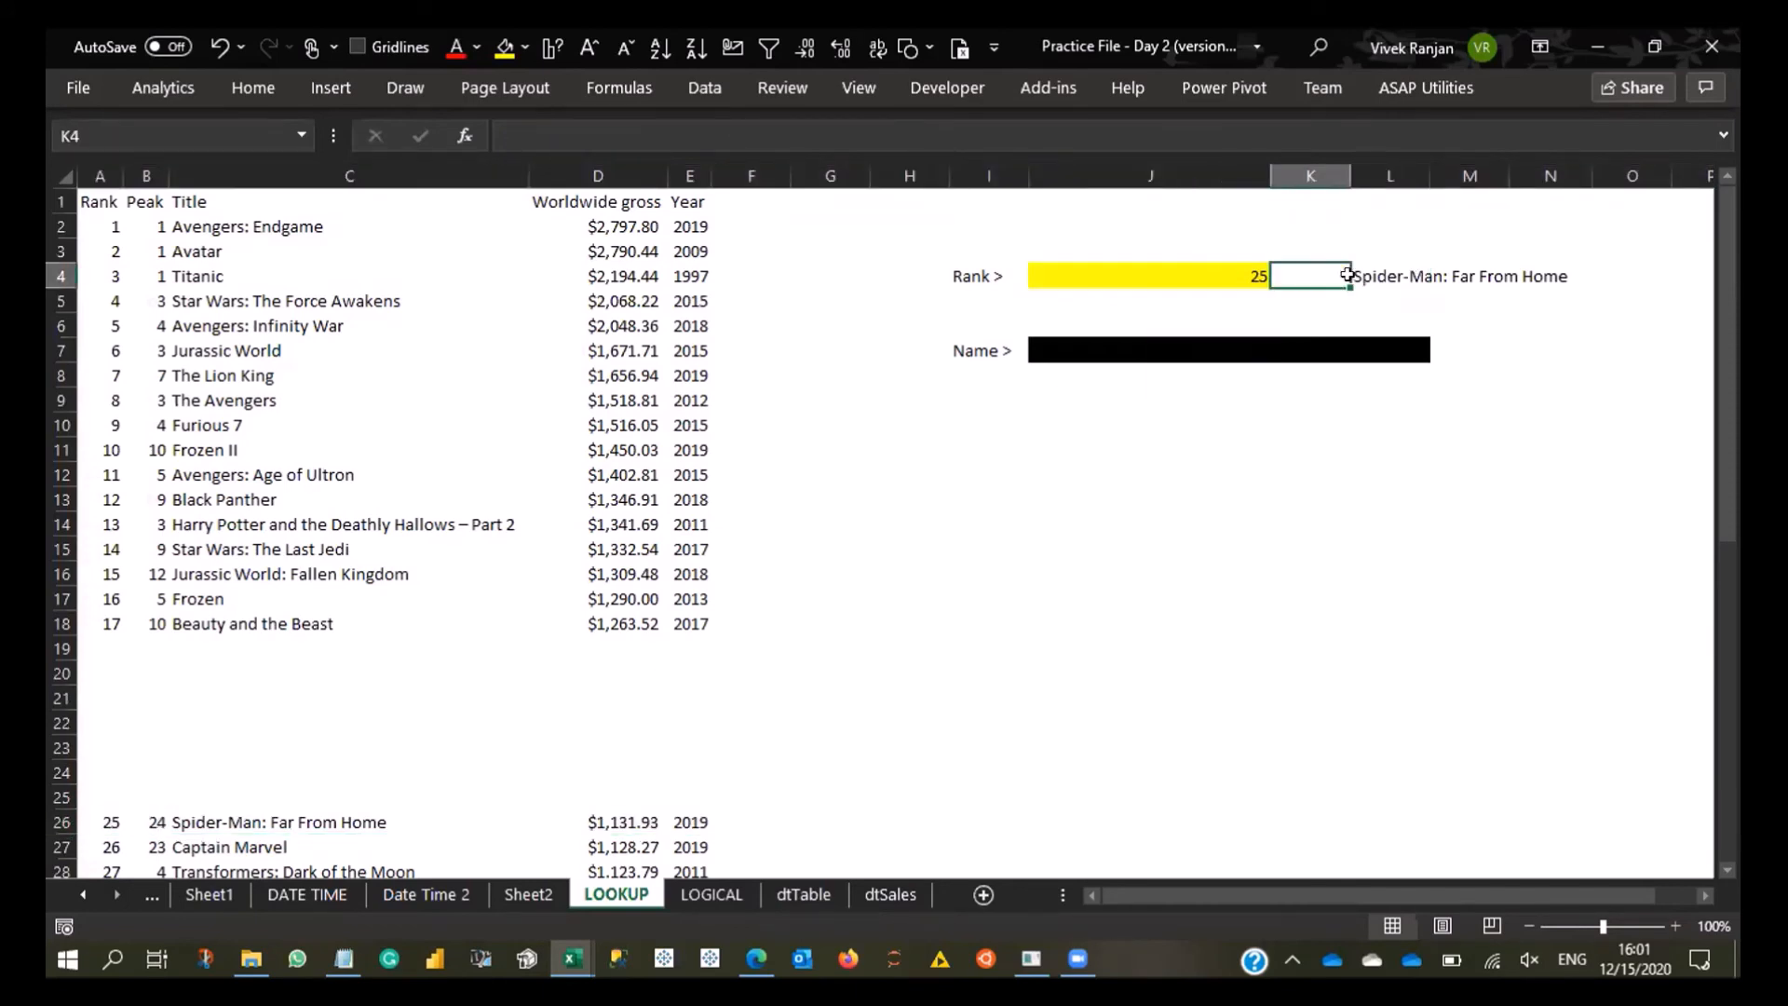
left_click(1391, 271)
key("F2")
scroll(479, 586, "down", 4)
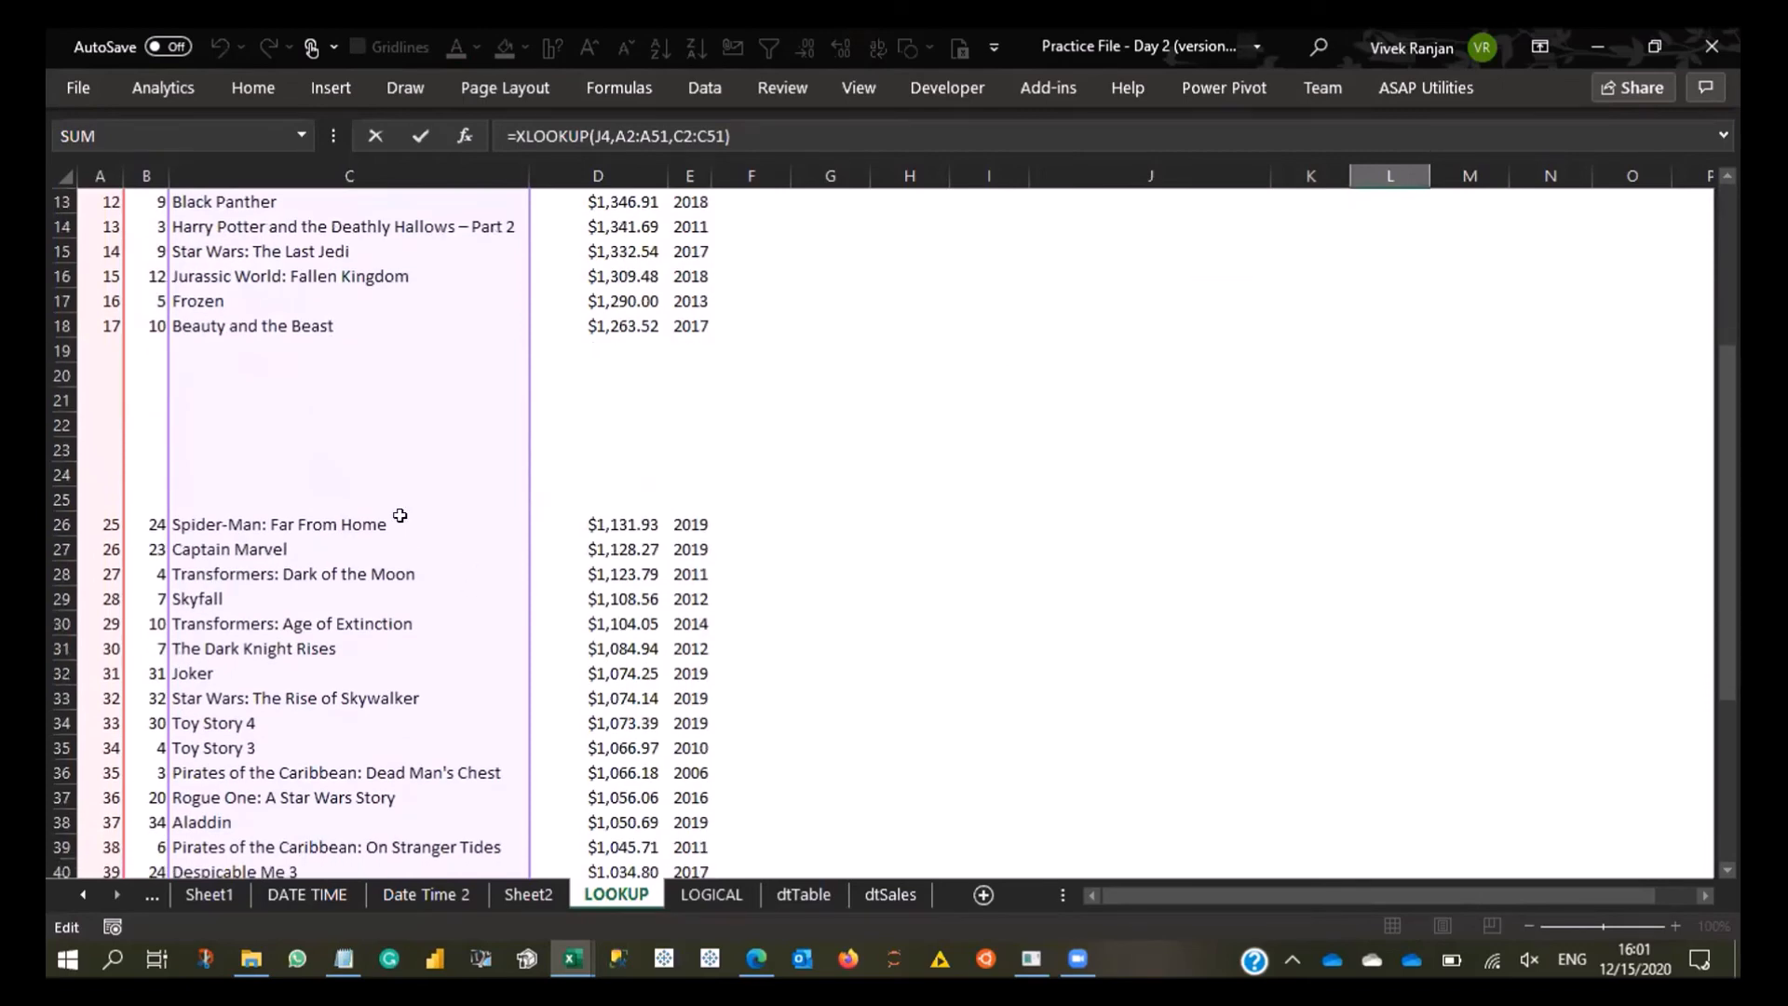
scroll(798, 482, "up", 4)
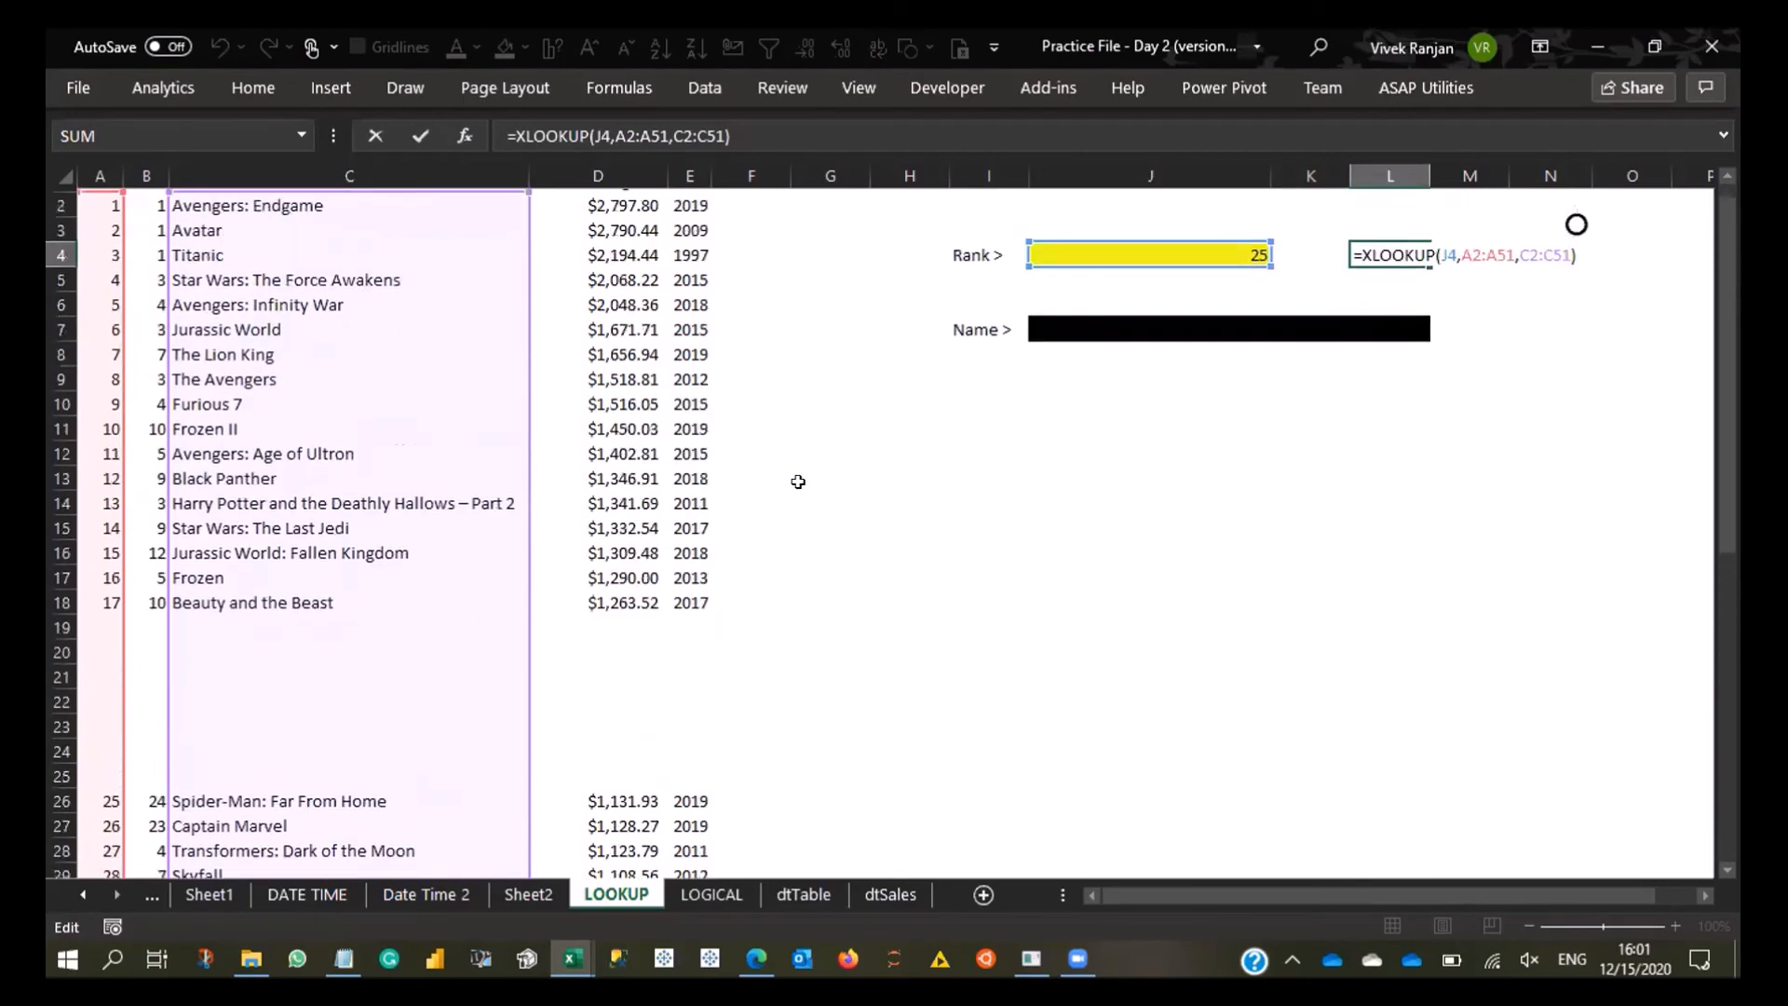
key("Escape")
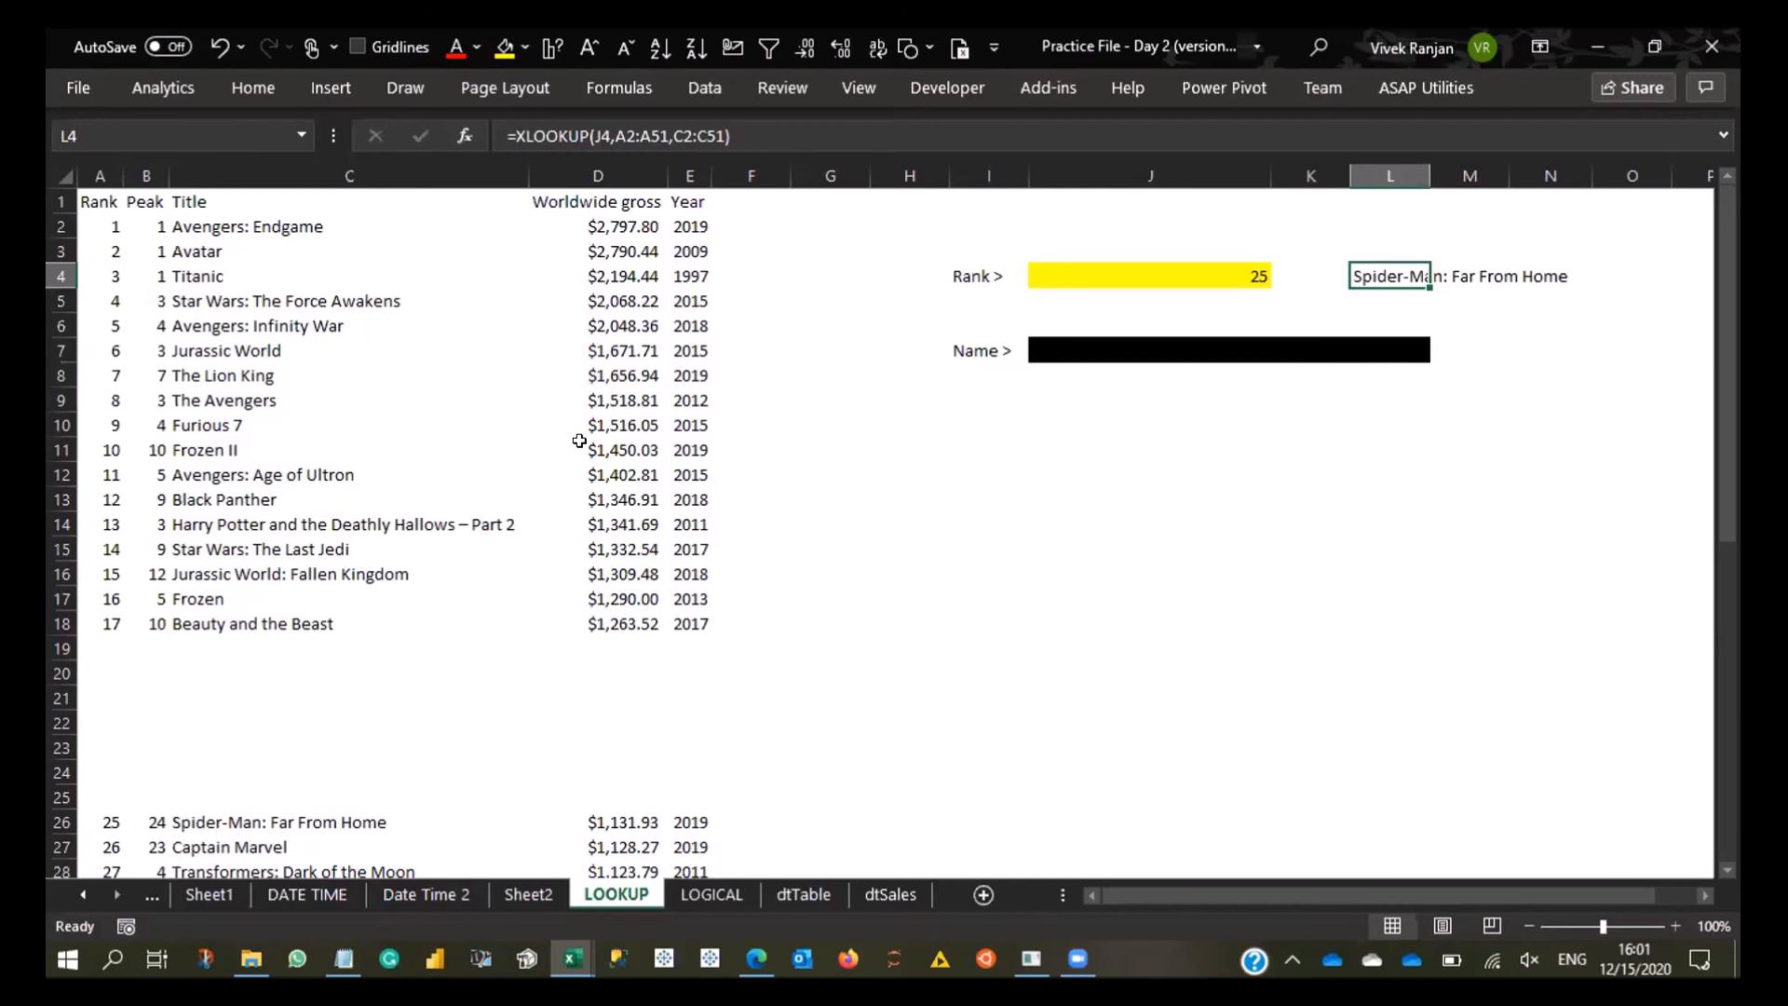
- On the LOGICAL sheet, try to highlight cells in F2:F17 equal to Small Order using Light Red Fill with Dark Red Text
left_click(308, 894)
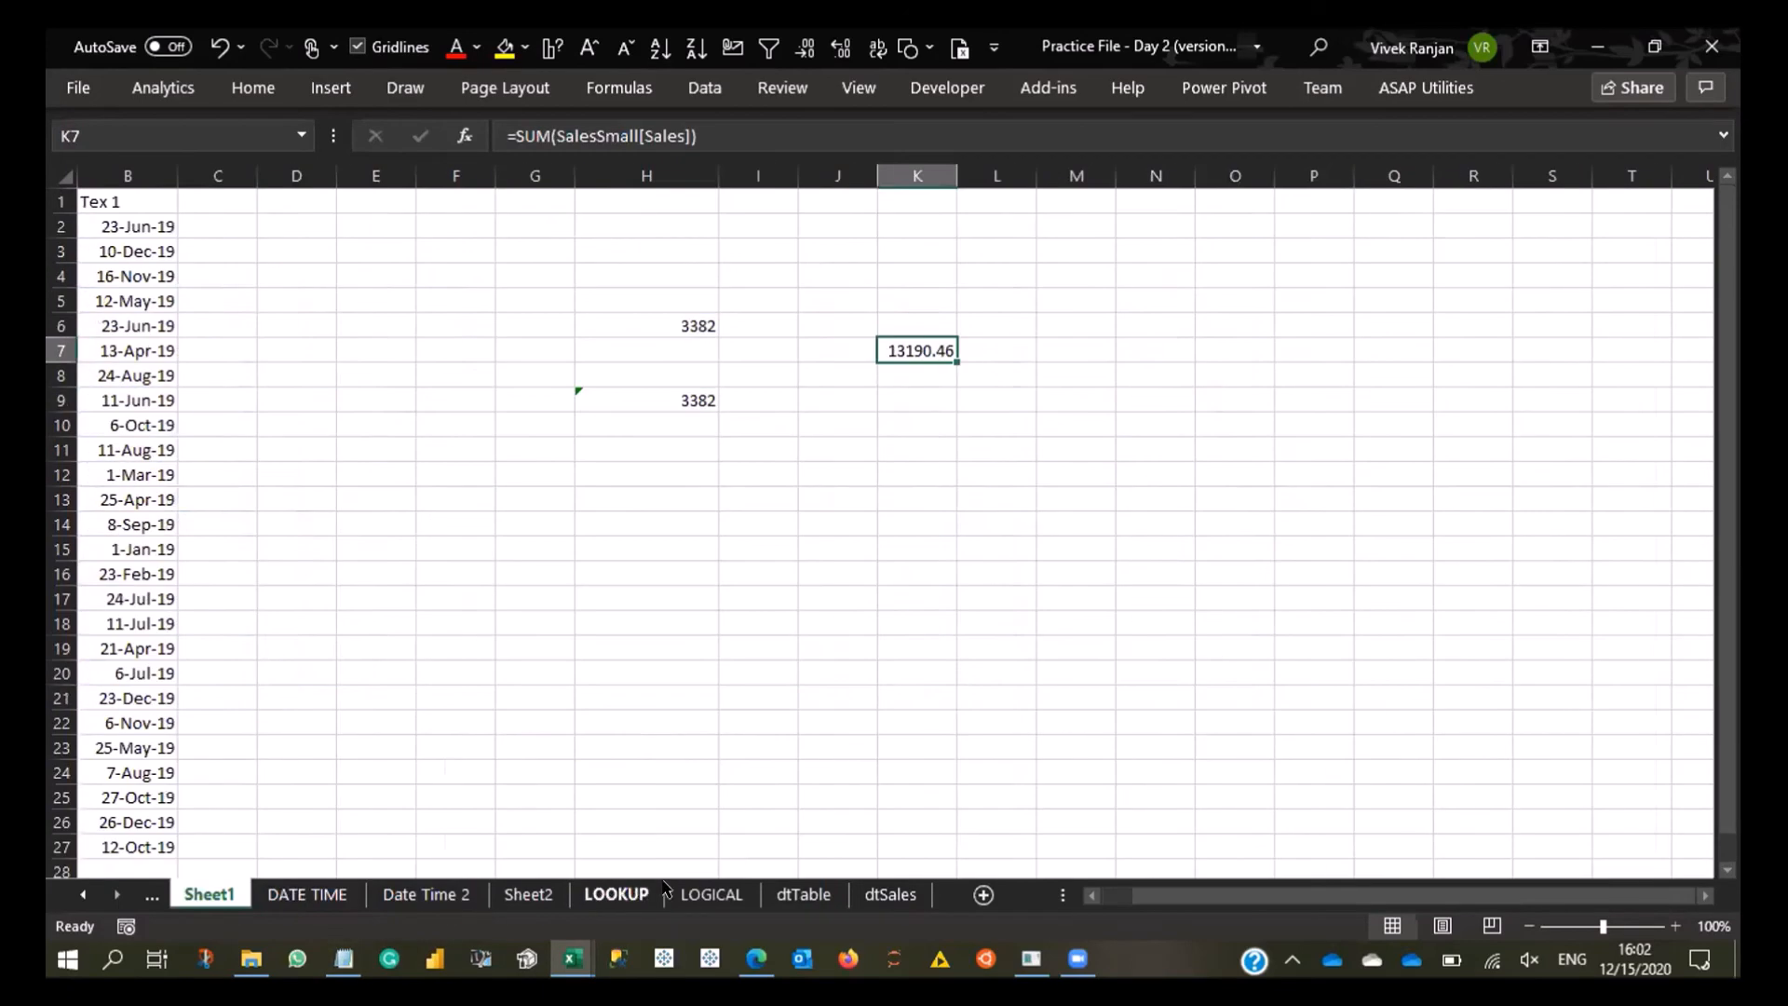
left_click(712, 894)
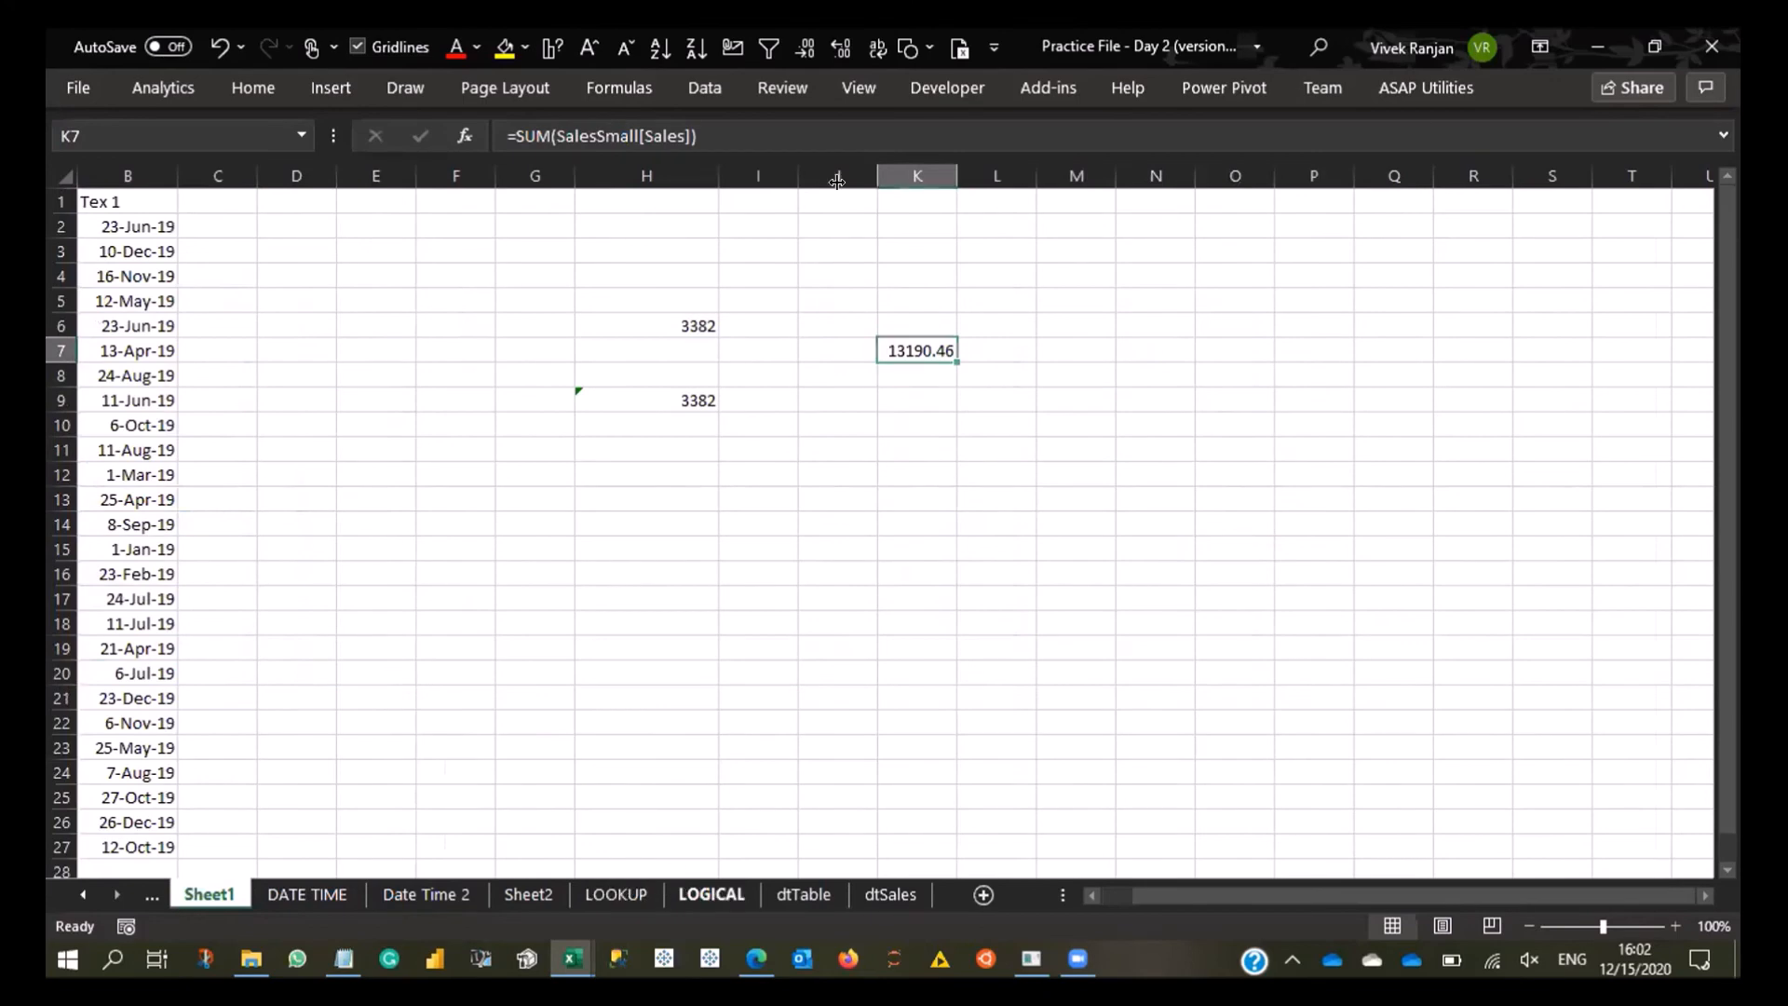
left_click_drag(705, 227, 704, 600)
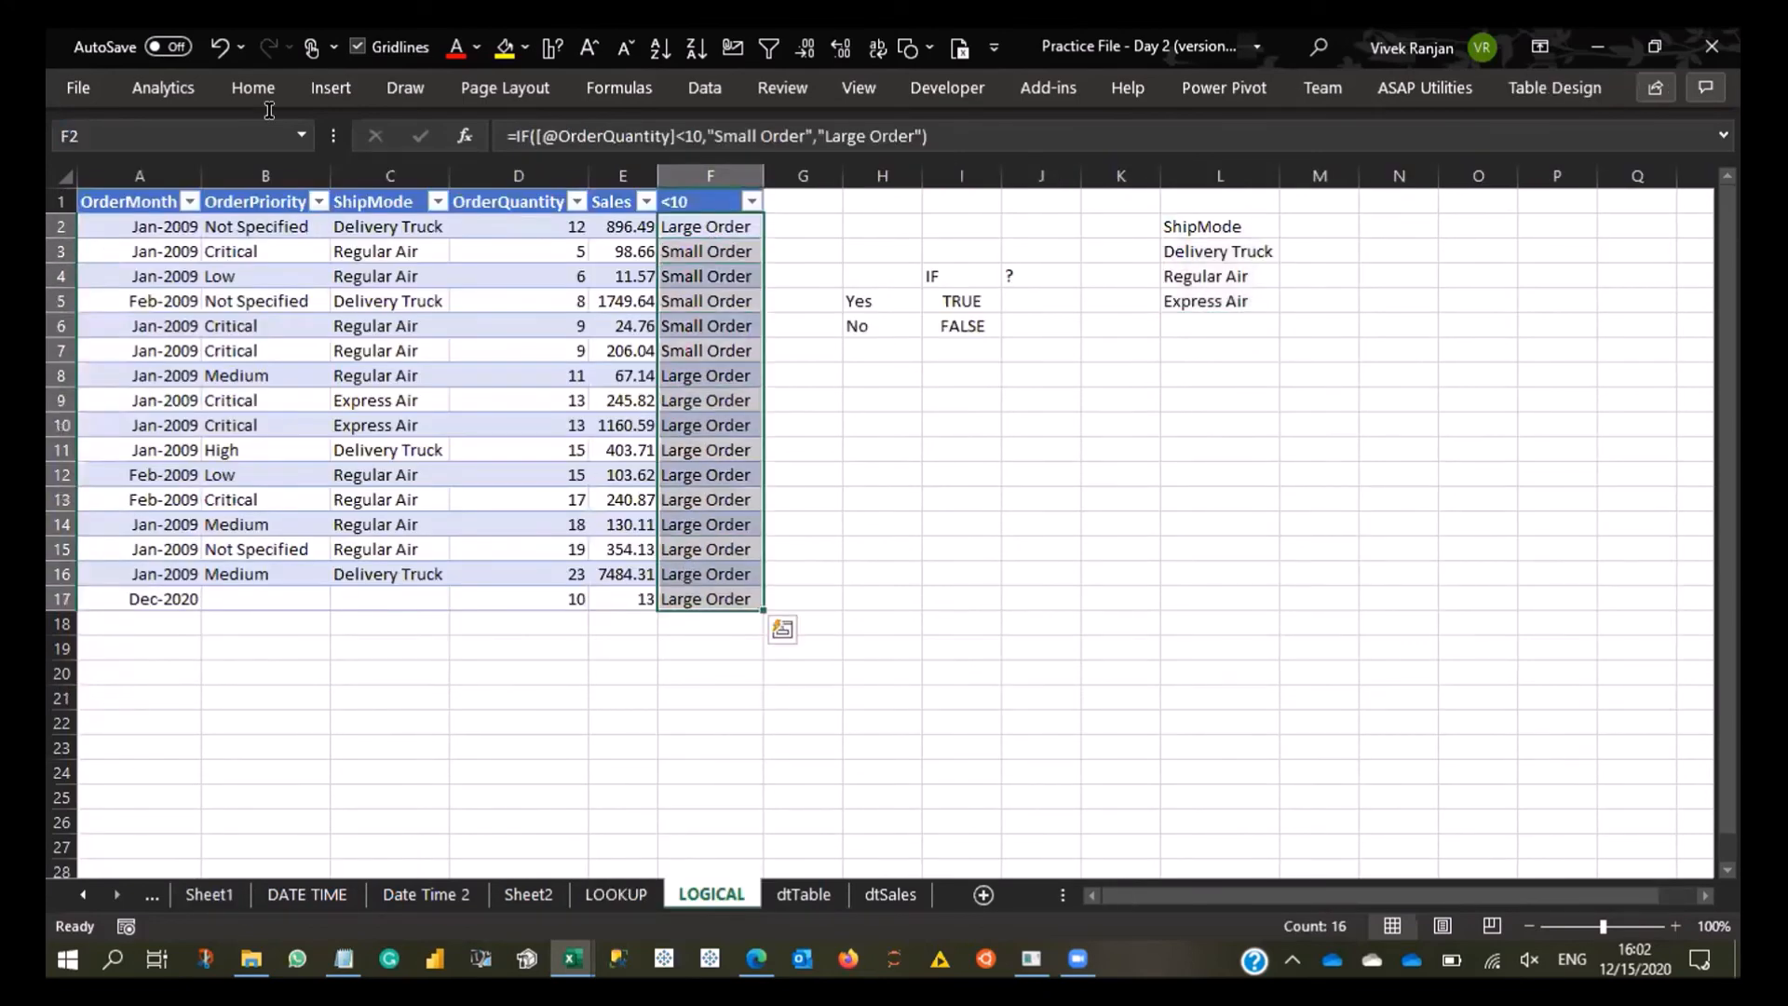
left_click(252, 90)
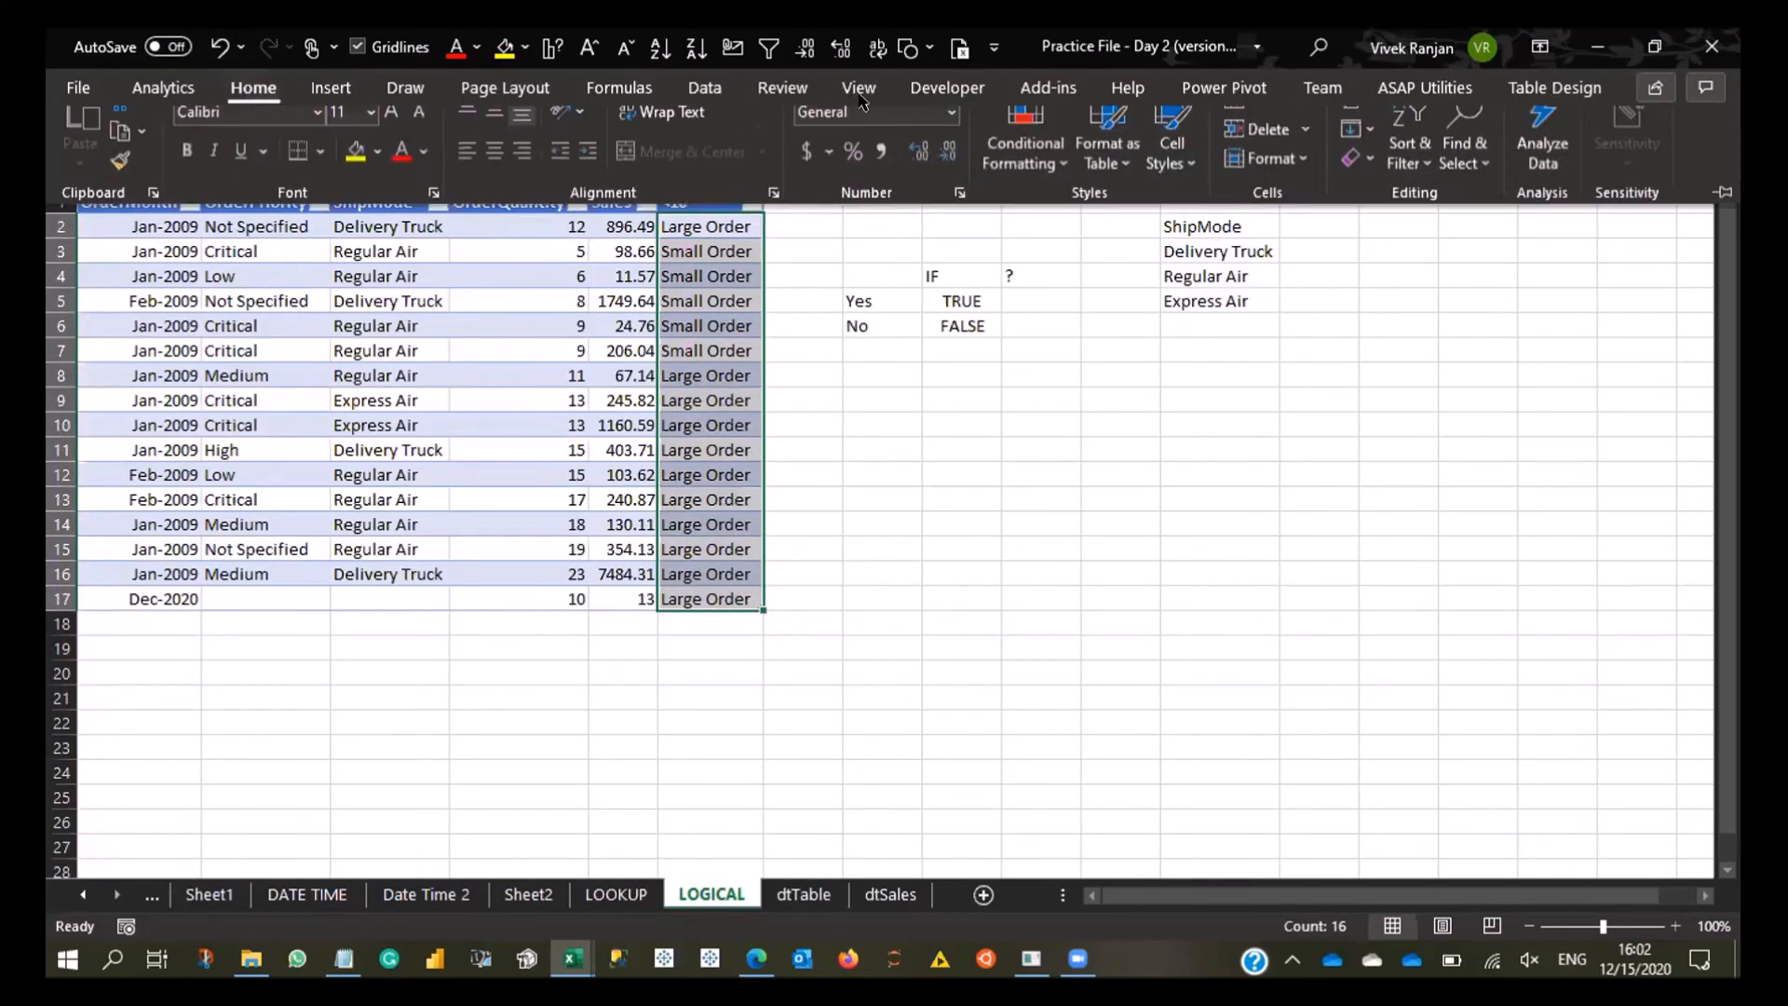
left_click(1026, 163)
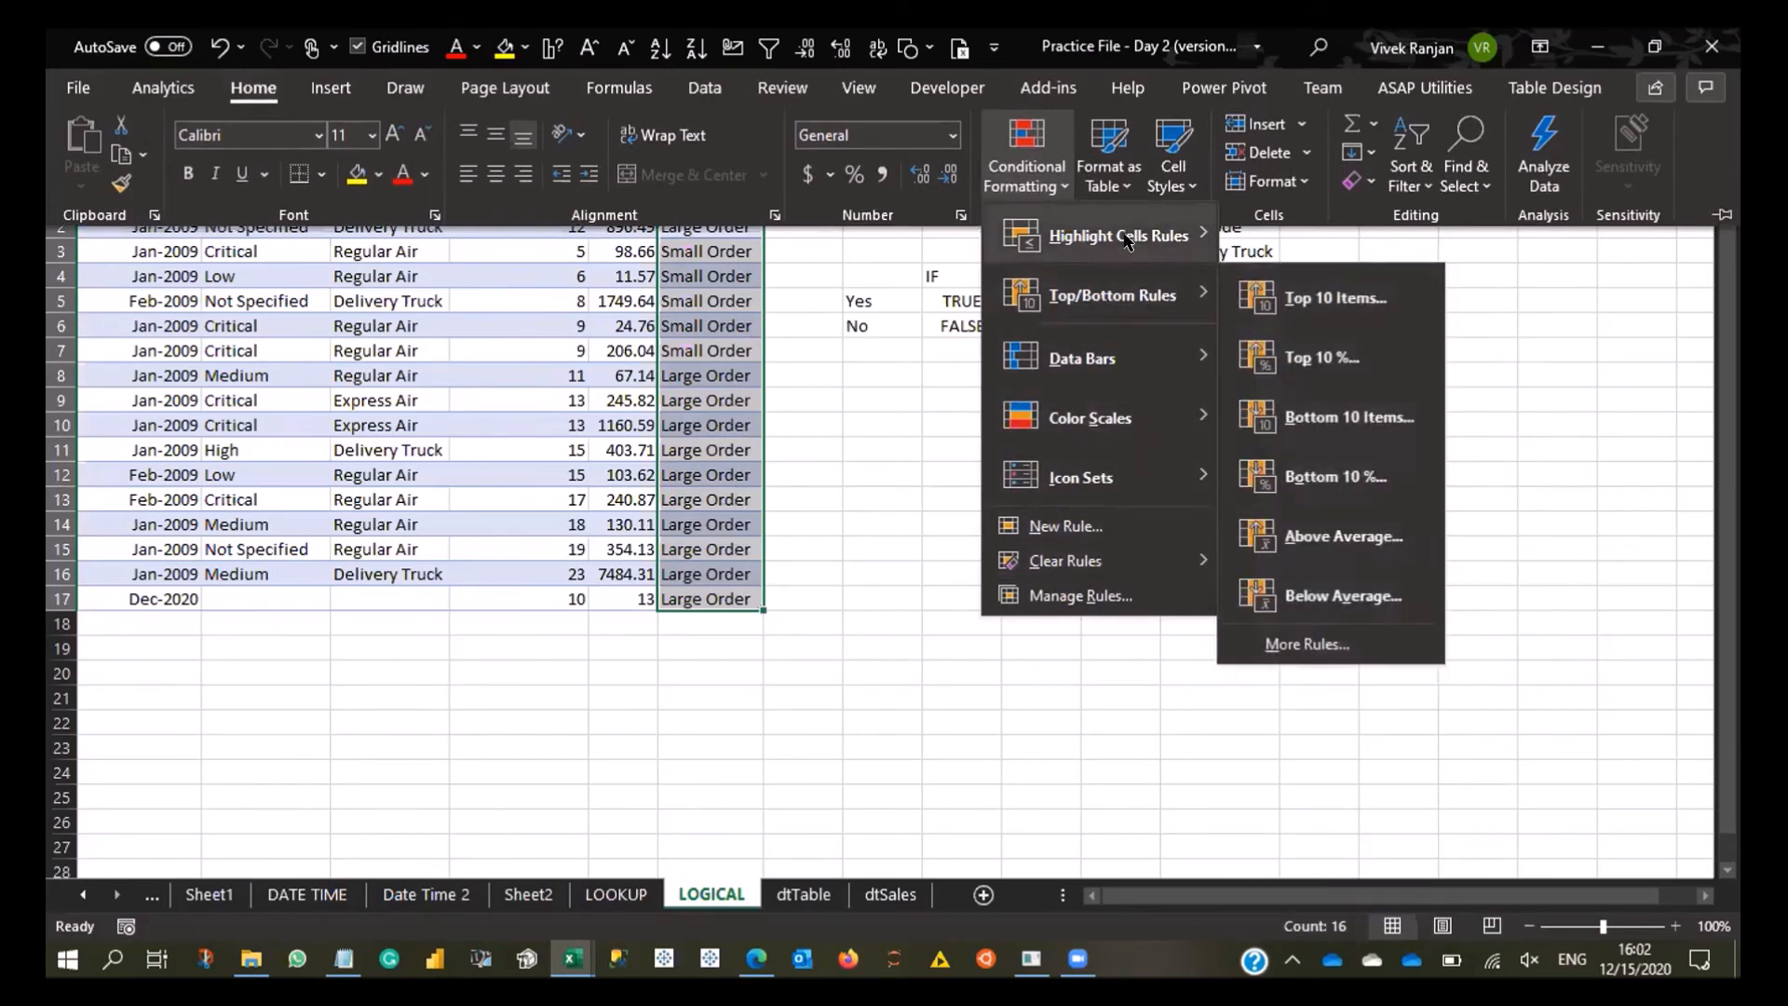
mouse_move(1127, 240)
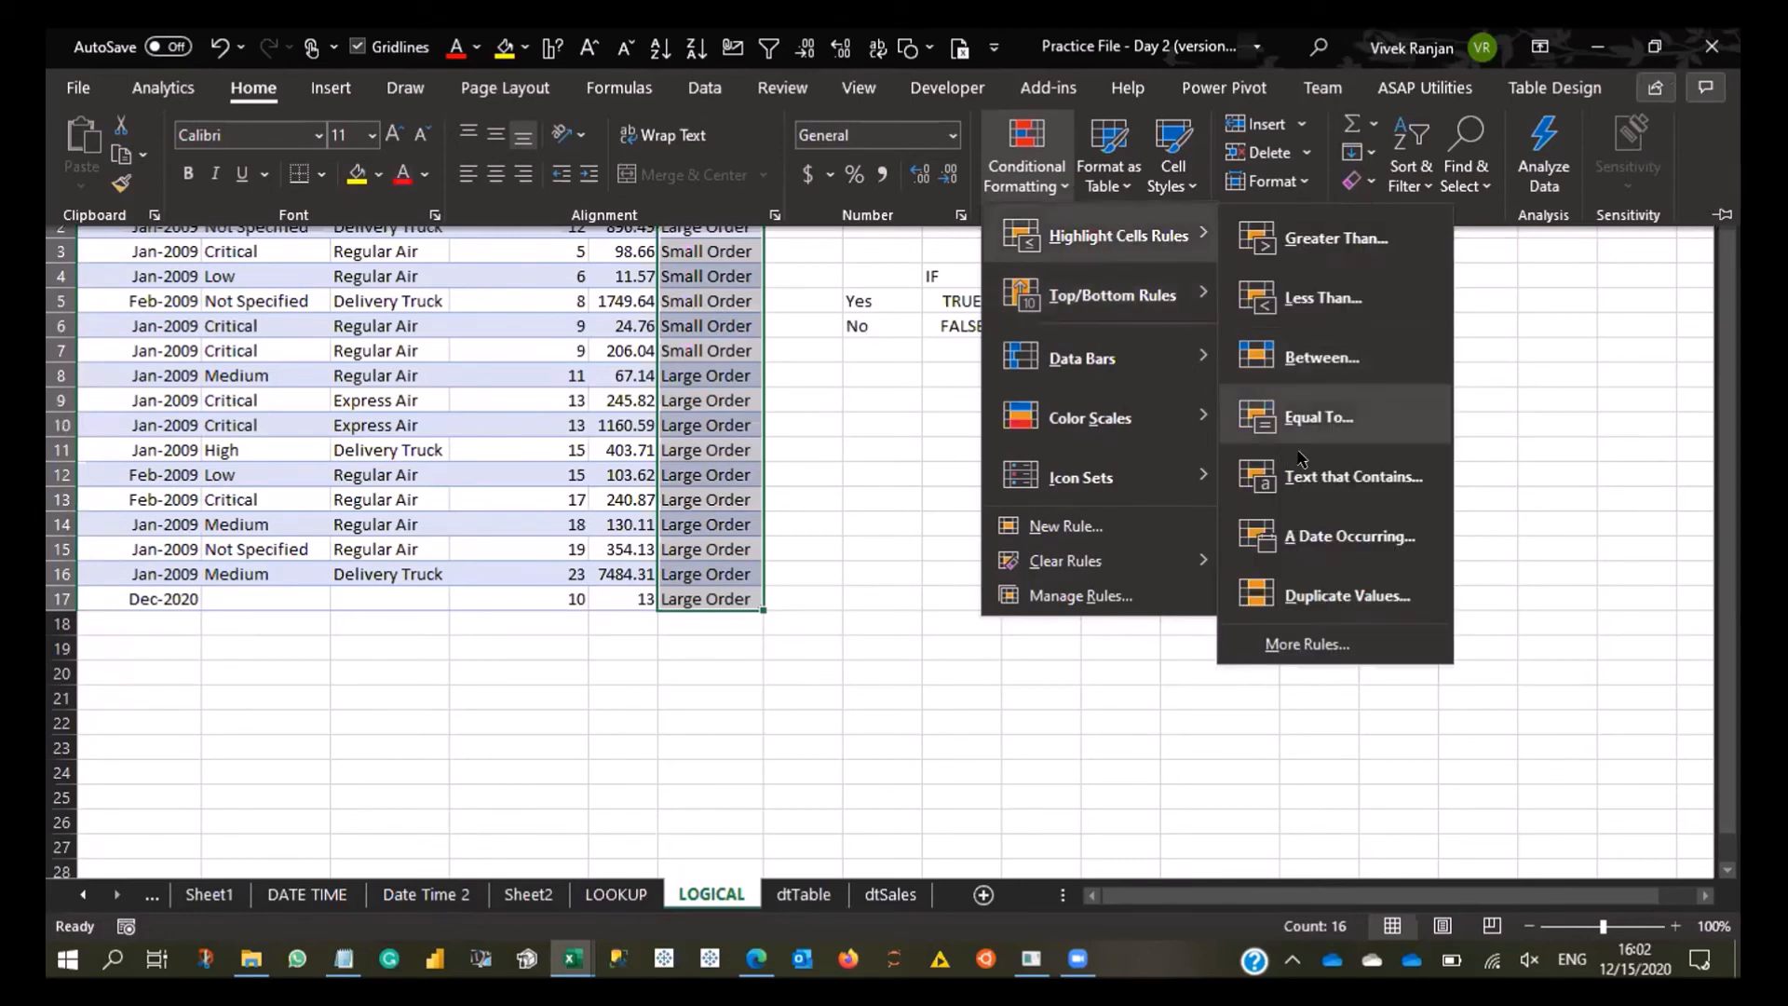
left_click(1298, 418)
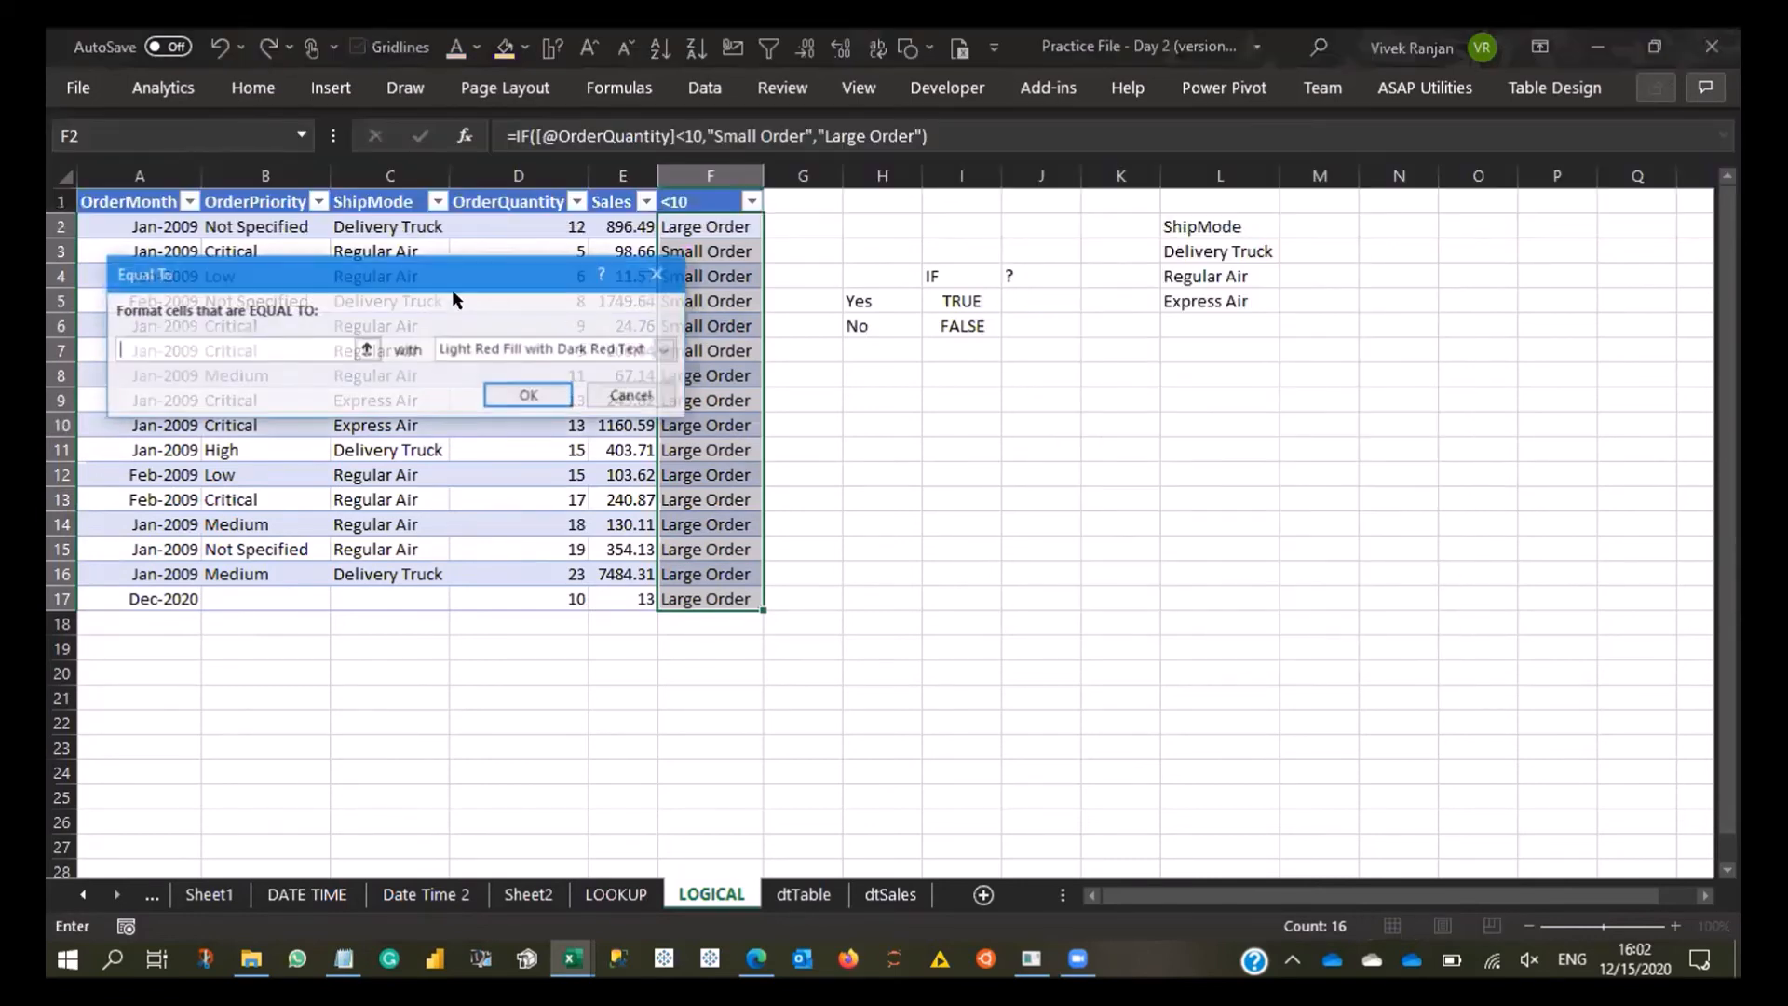
left_click(367, 349)
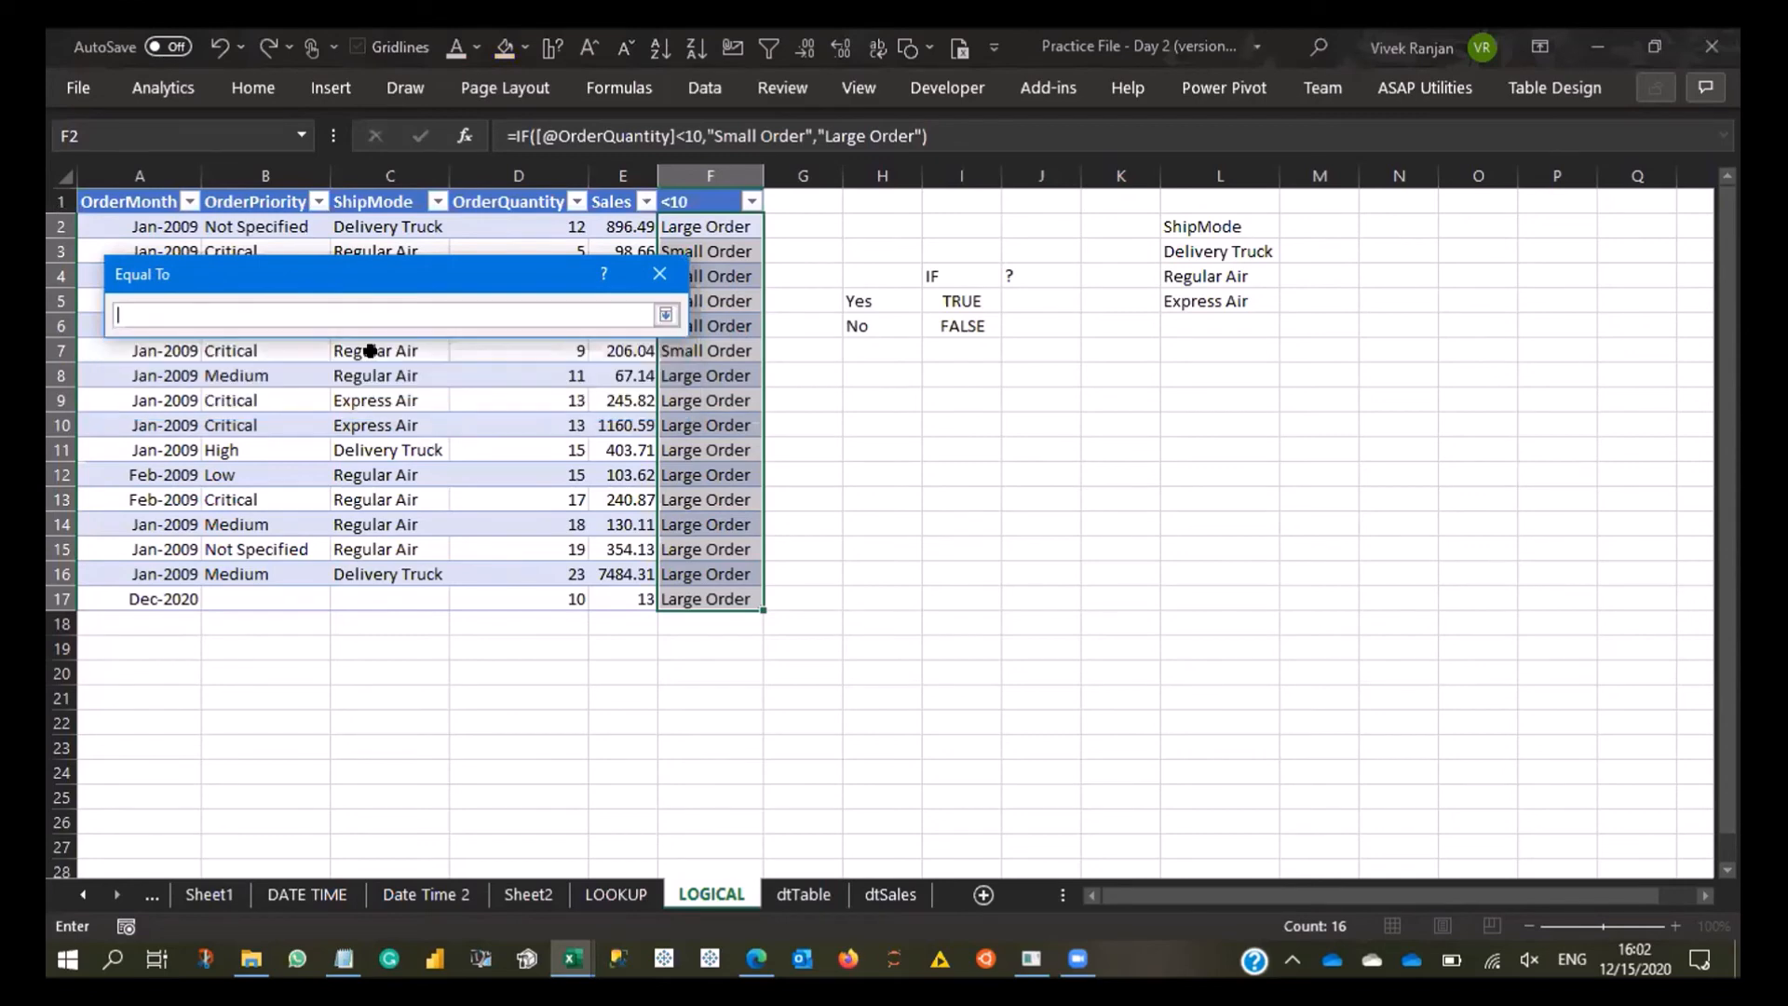
left_click(659, 274)
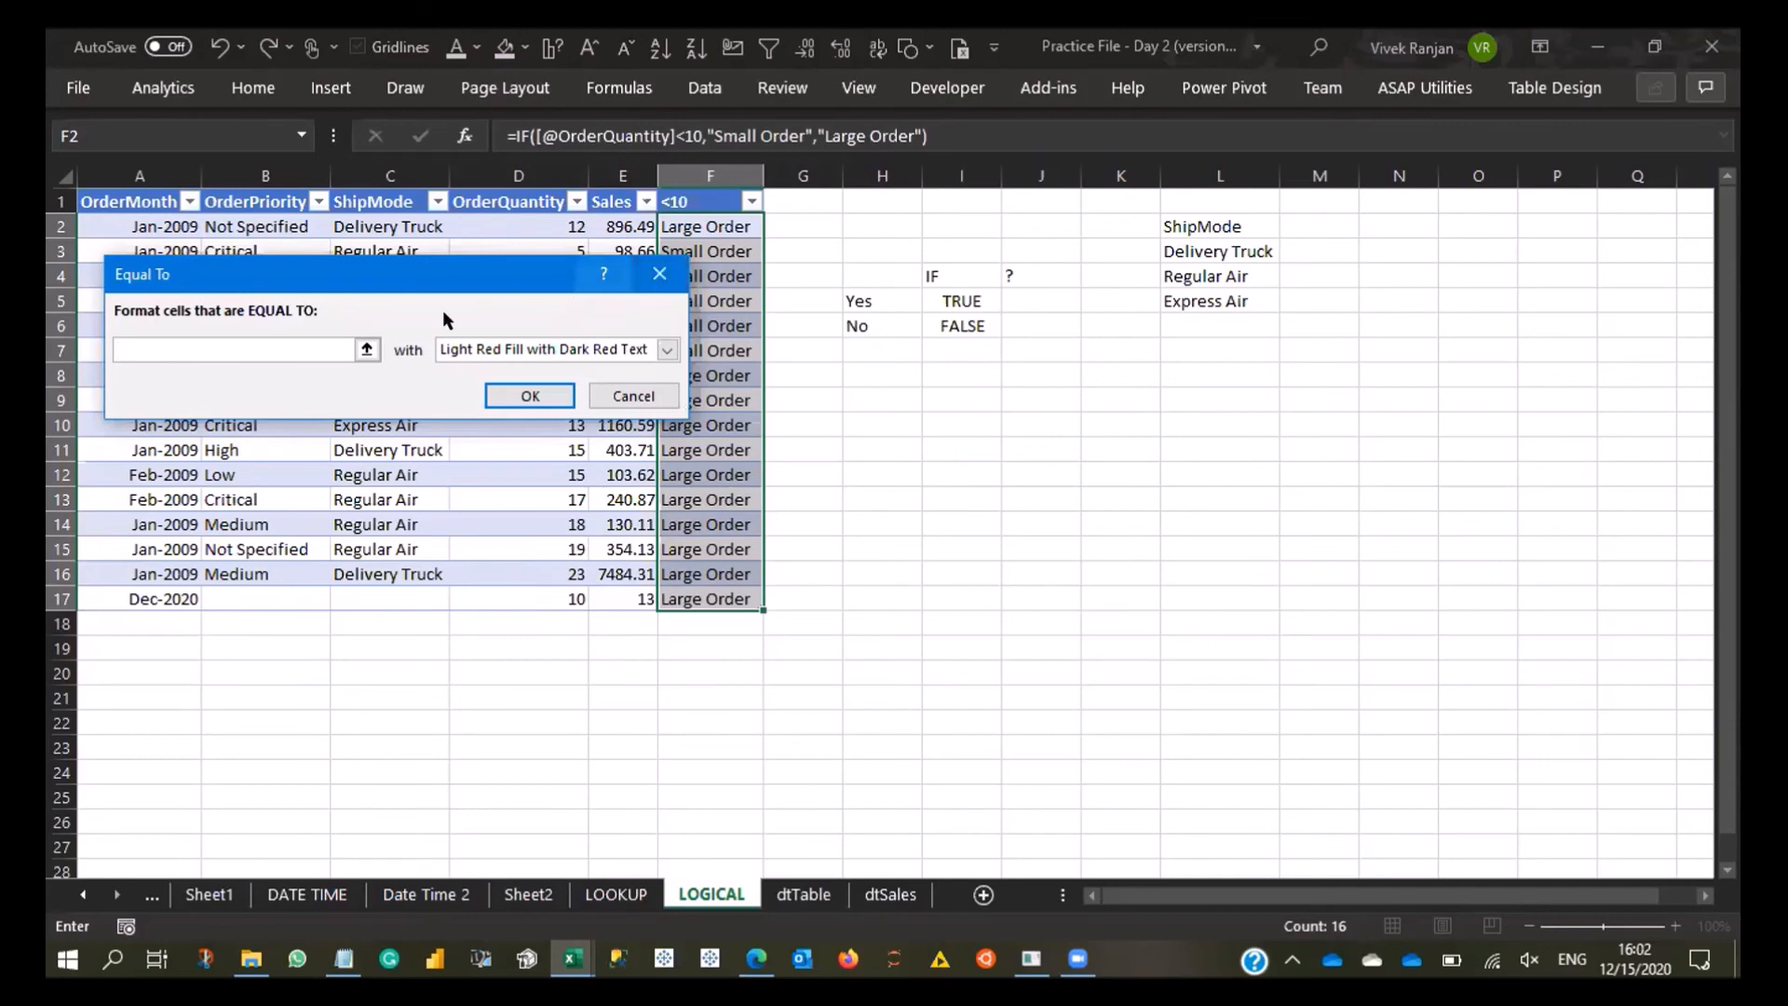
left_click(156, 355)
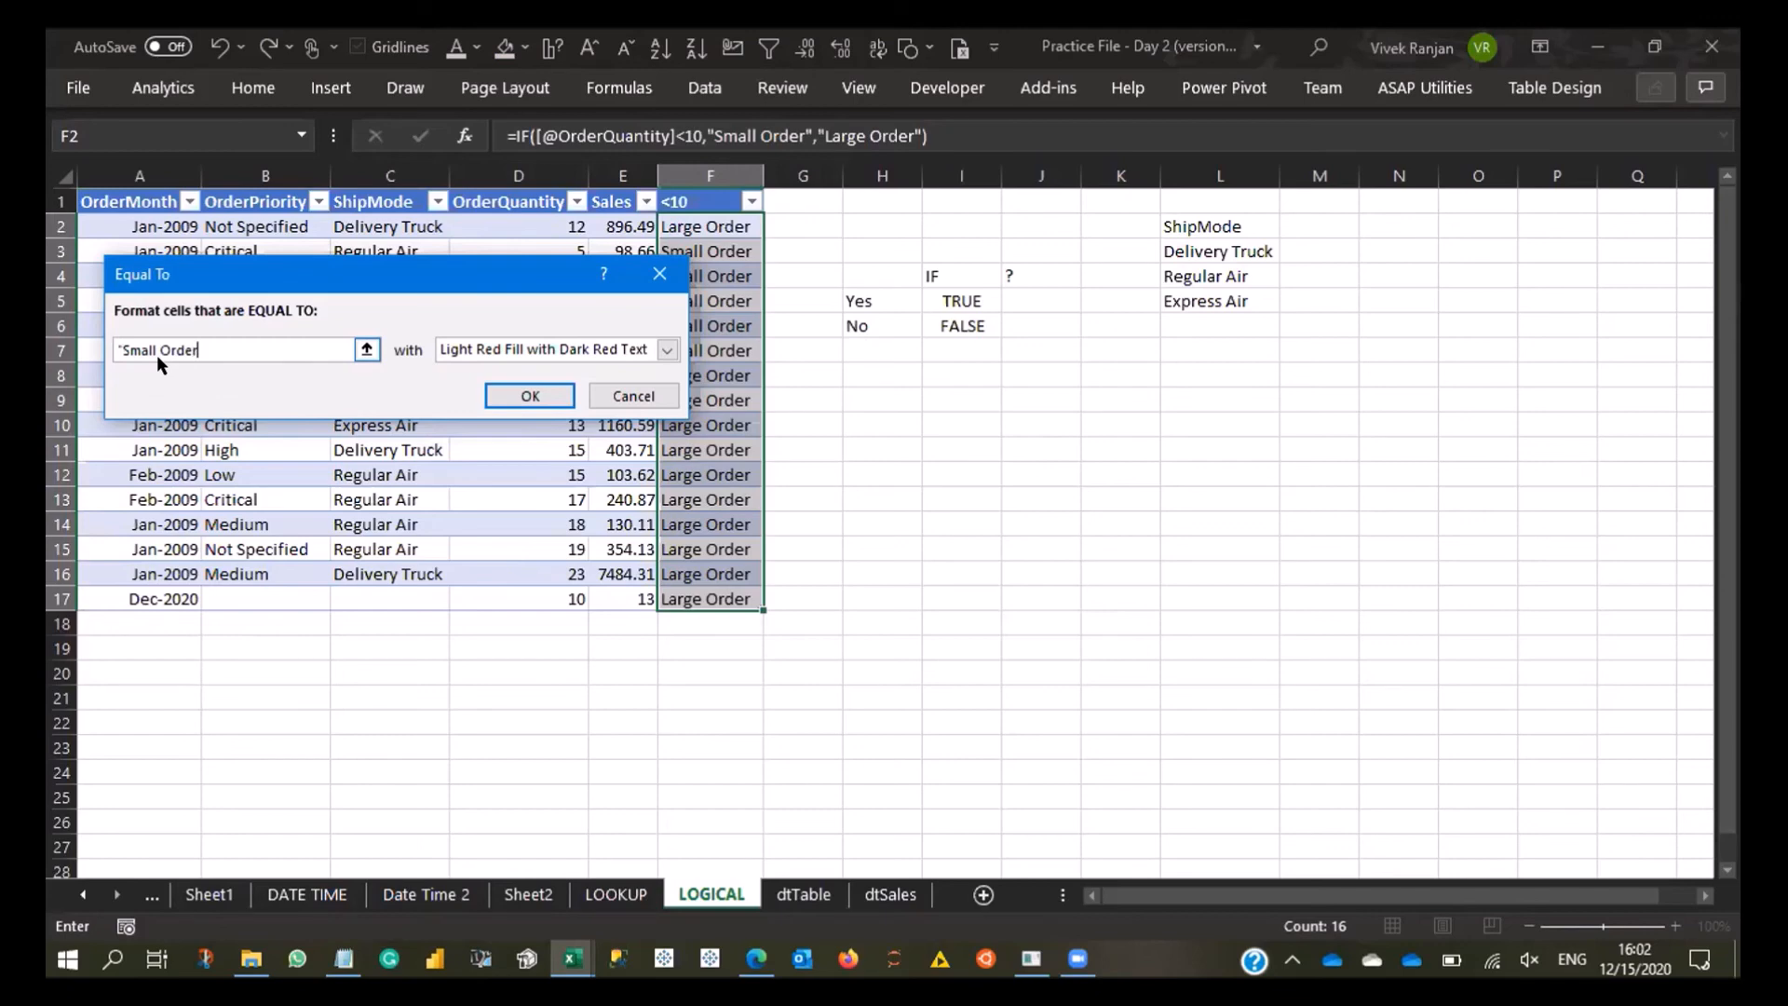
left_click(527, 395)
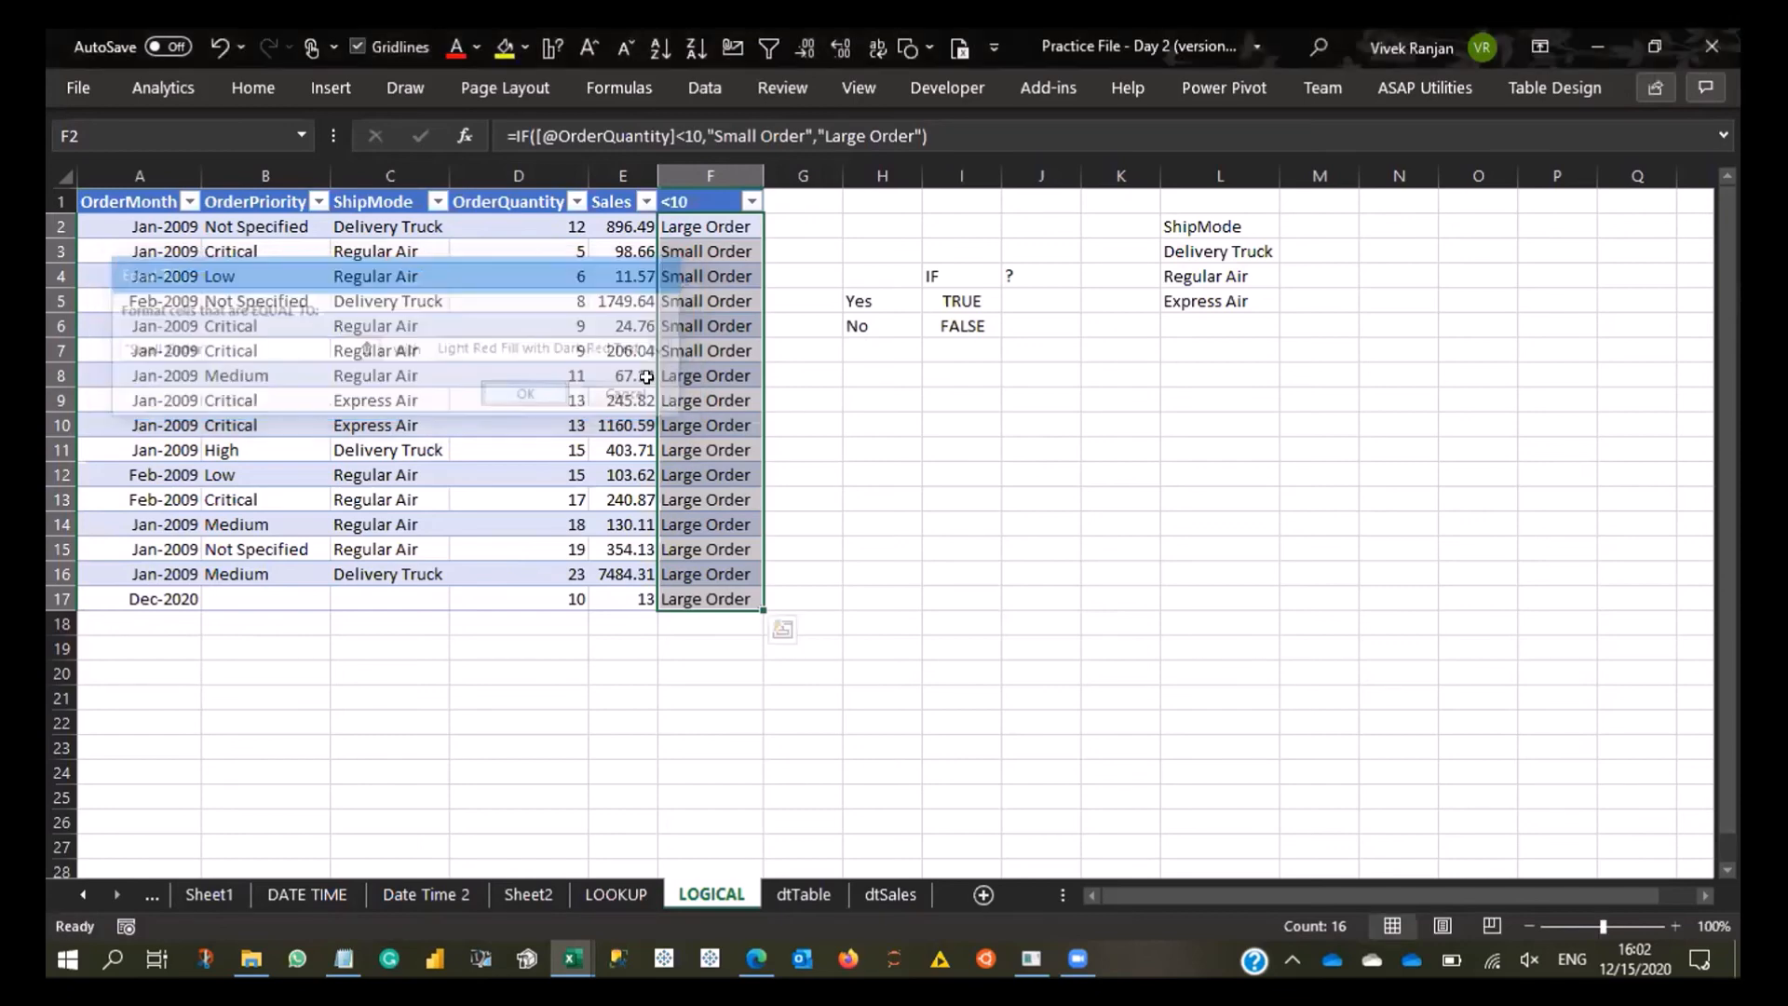
- Review the conditional formatting rule applied to F2:F17, including its edit settings
left_click(723, 274)
left_click(725, 224)
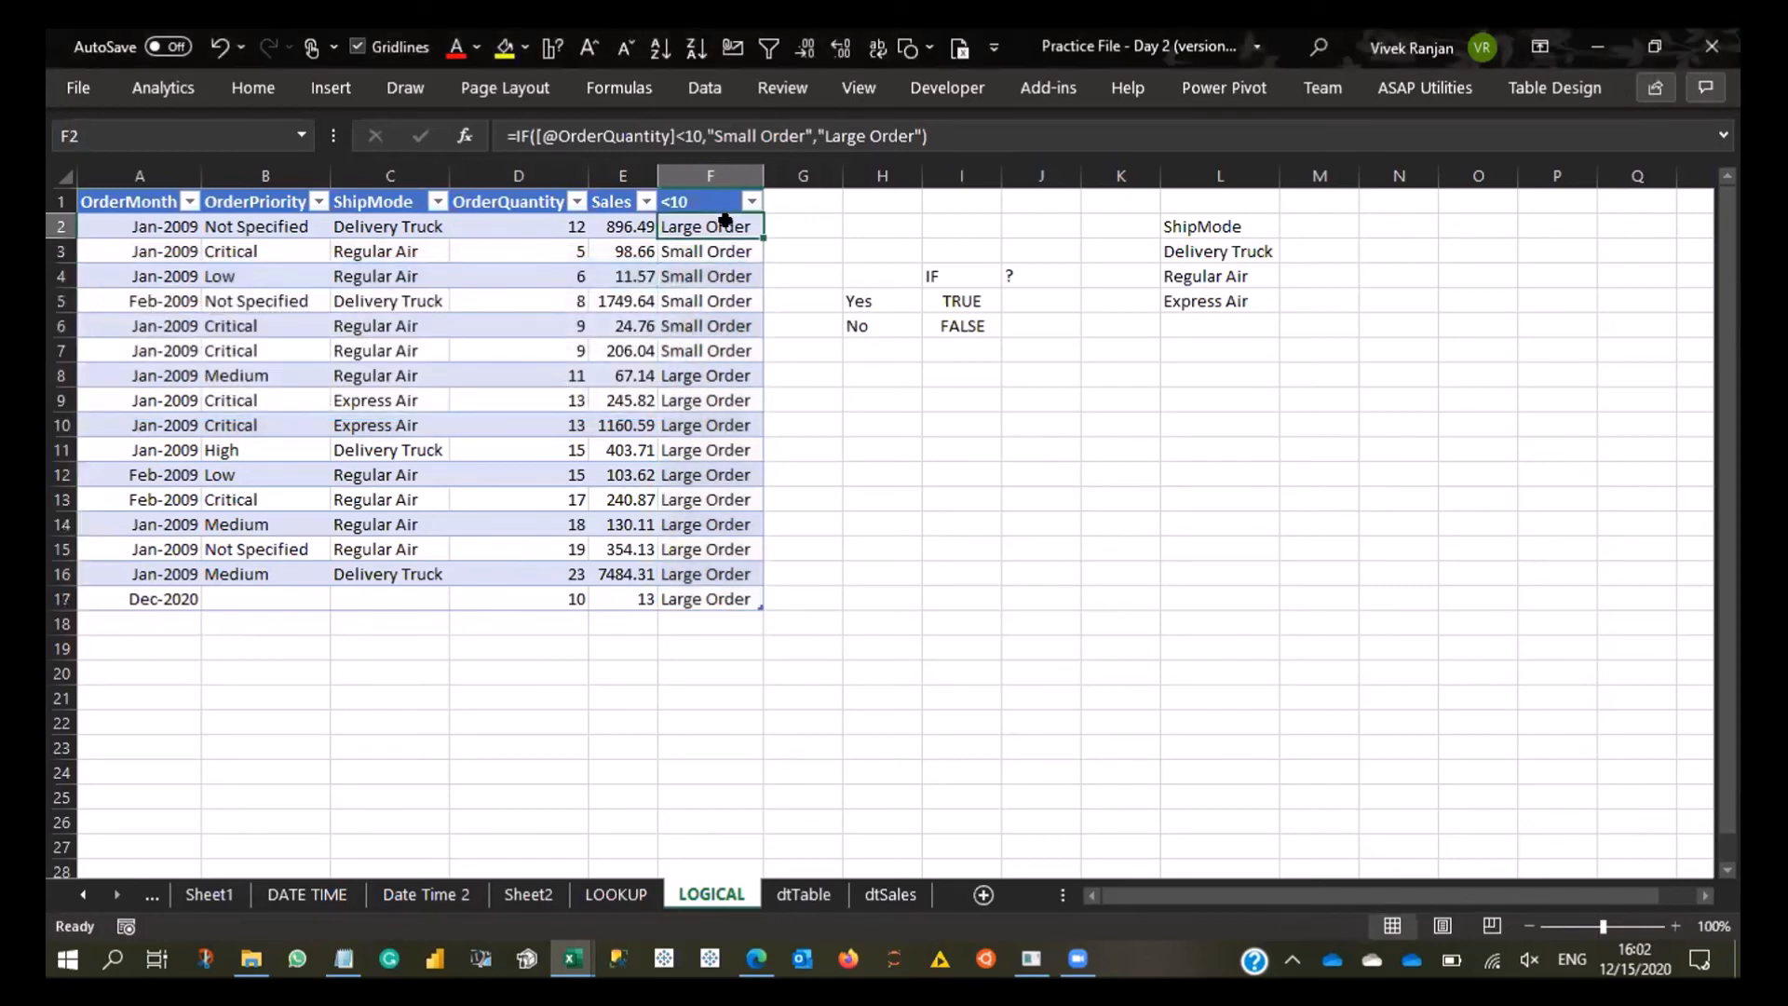
key("ctrl+shift+Down")
key("alt+o")
key("d")
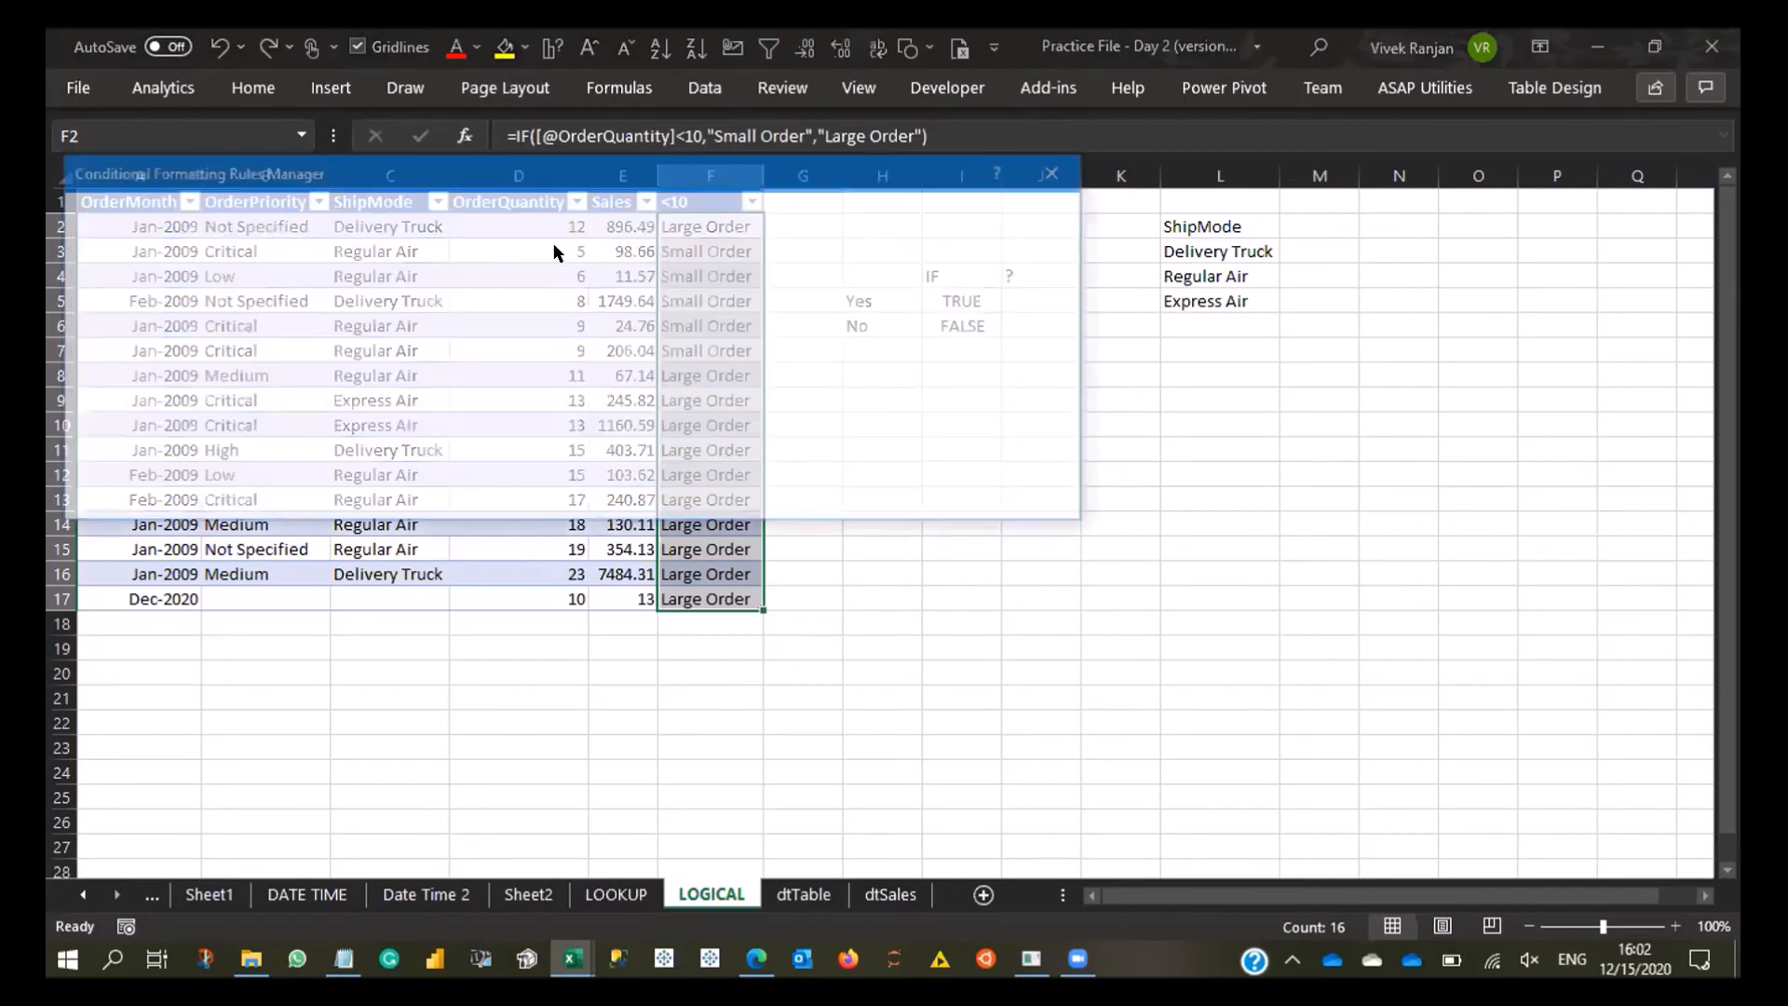
double_click(403, 298)
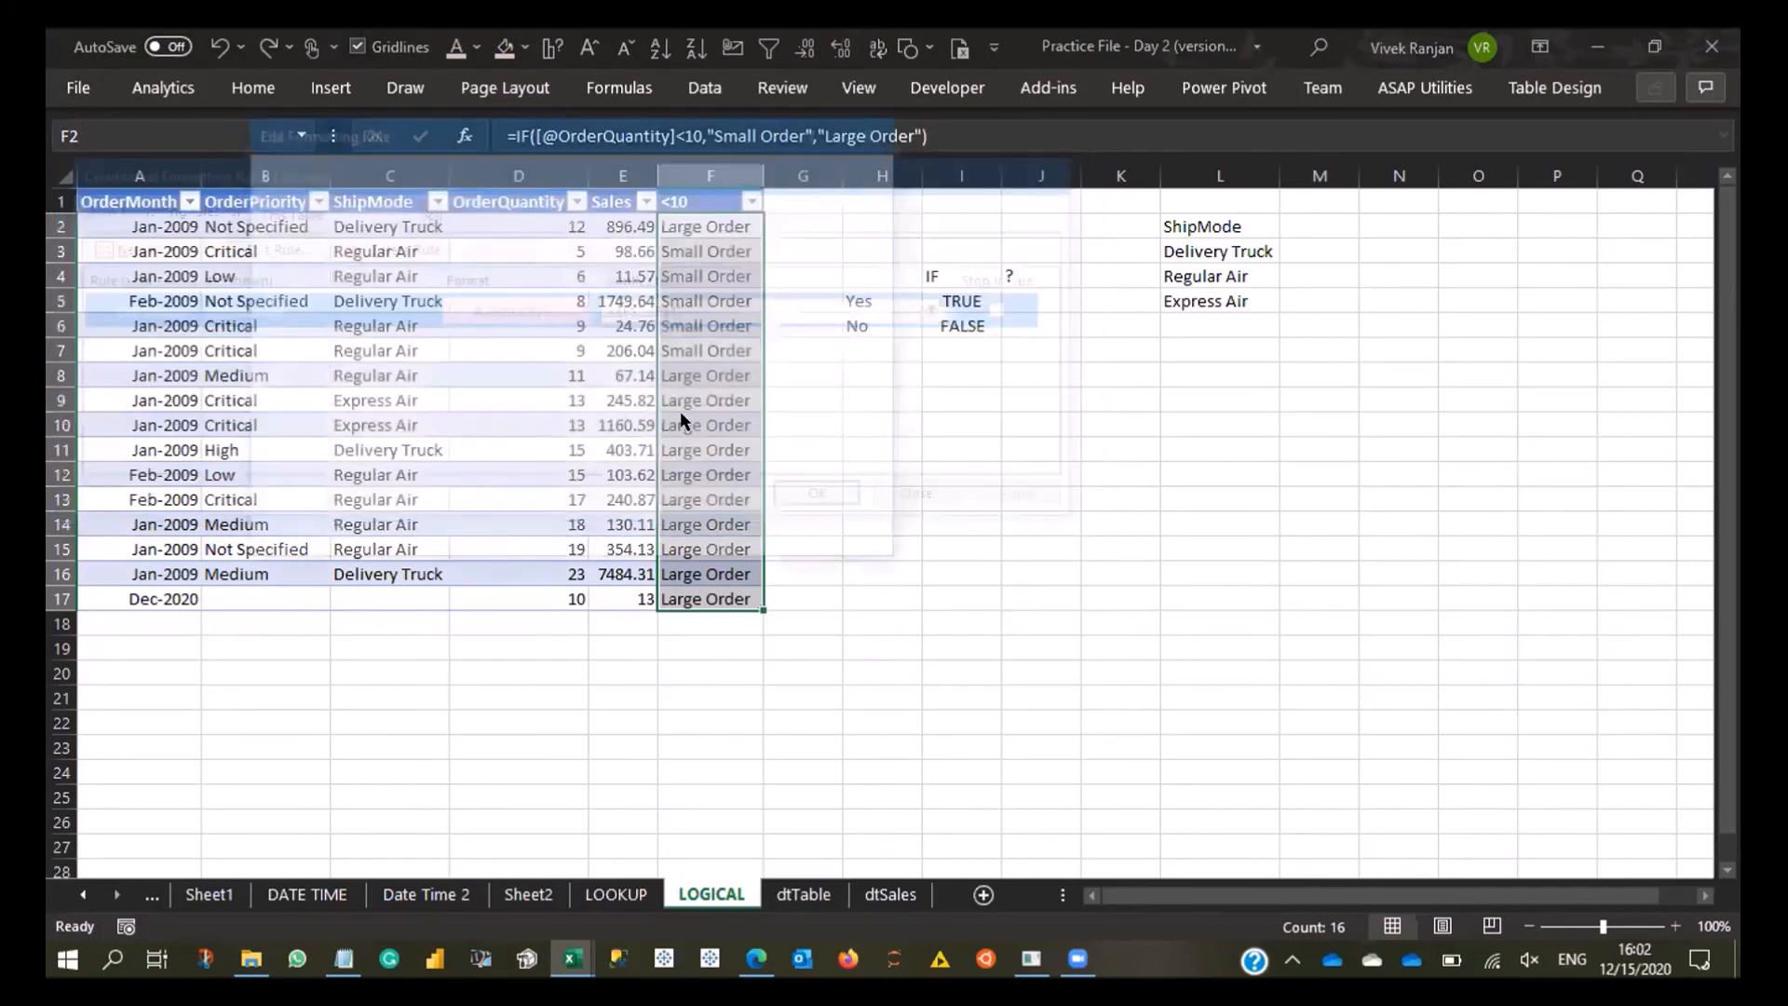
key("Return")
key("Return")
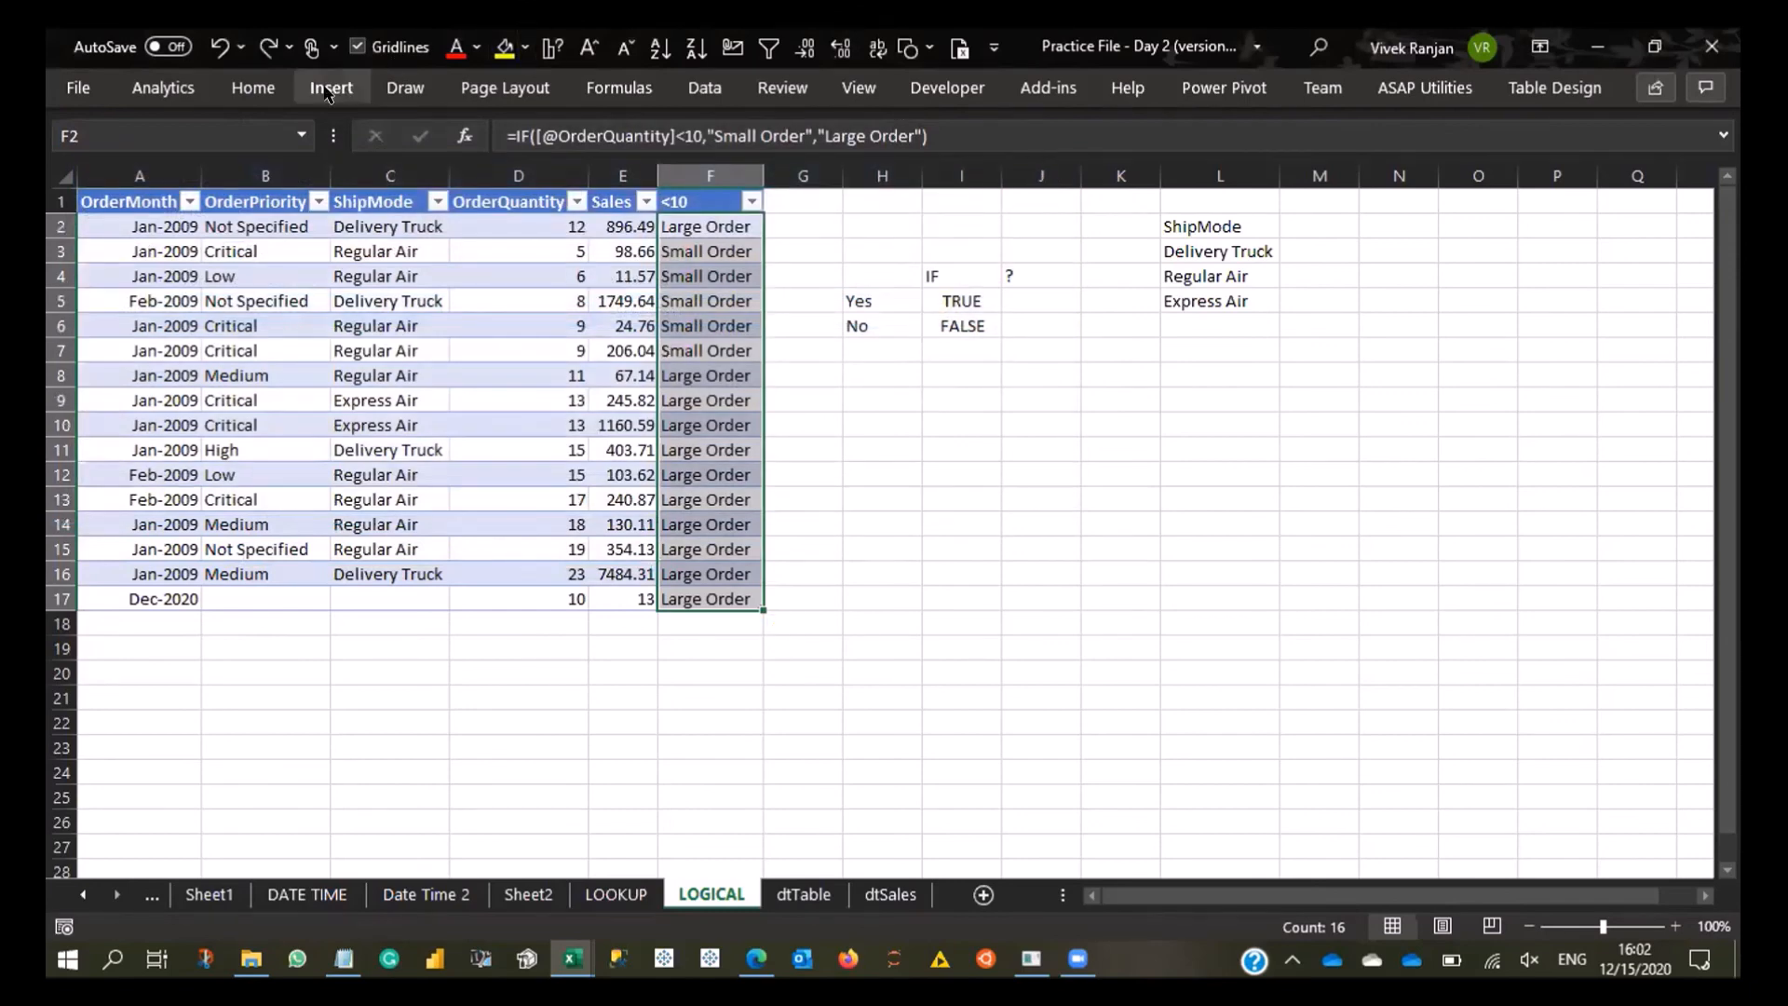
- Set up an Equal To highlight rule for F2:F17 that matches the text Small Order
left_click(252, 87)
left_click(1026, 154)
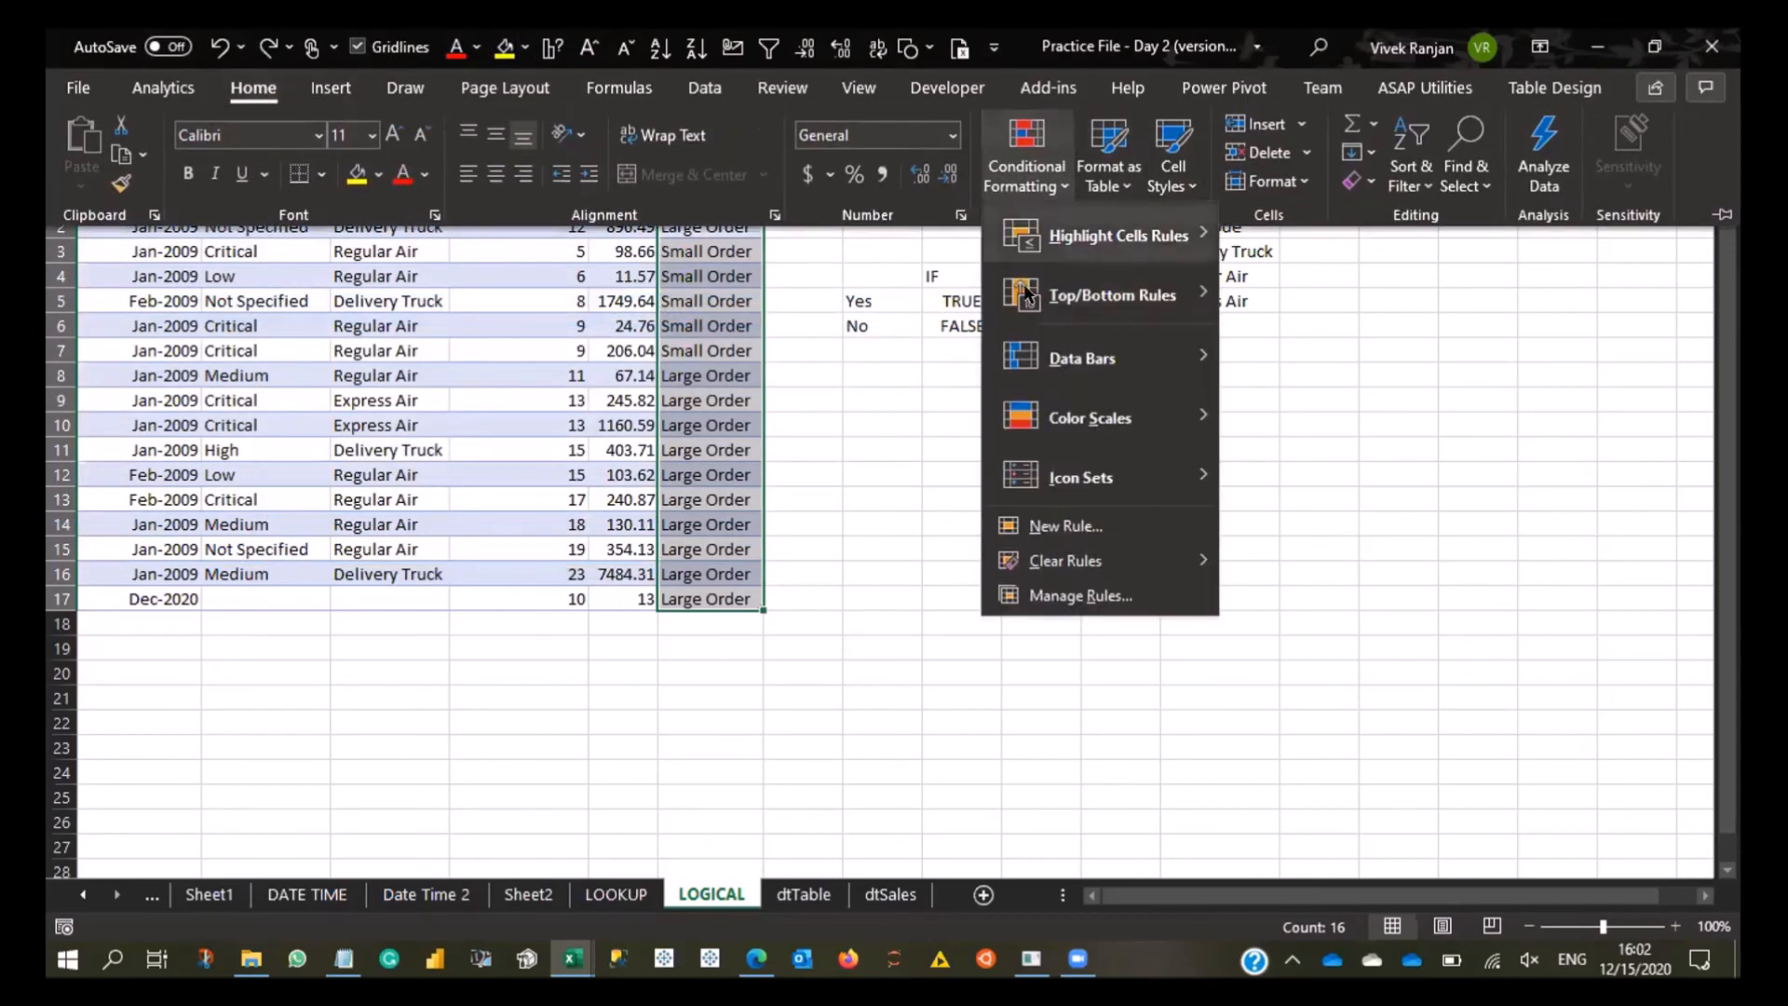
mouse_move(1118, 235)
left_click(1322, 414)
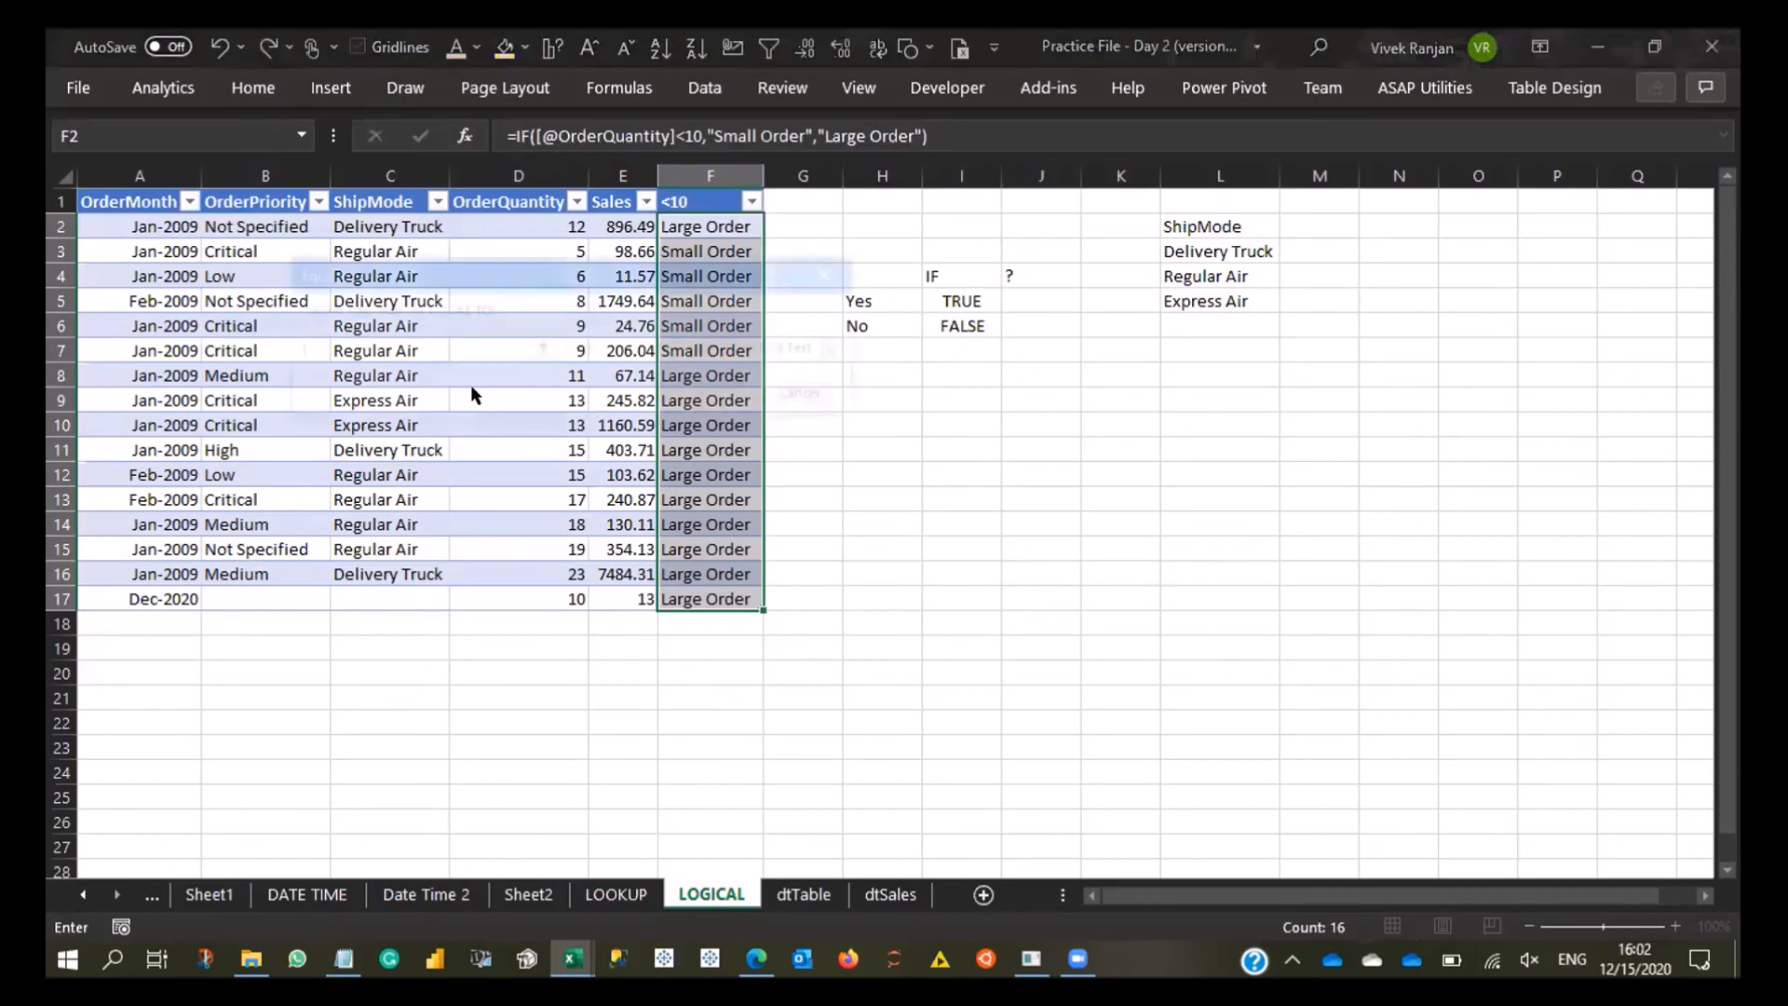
type("Small Order")
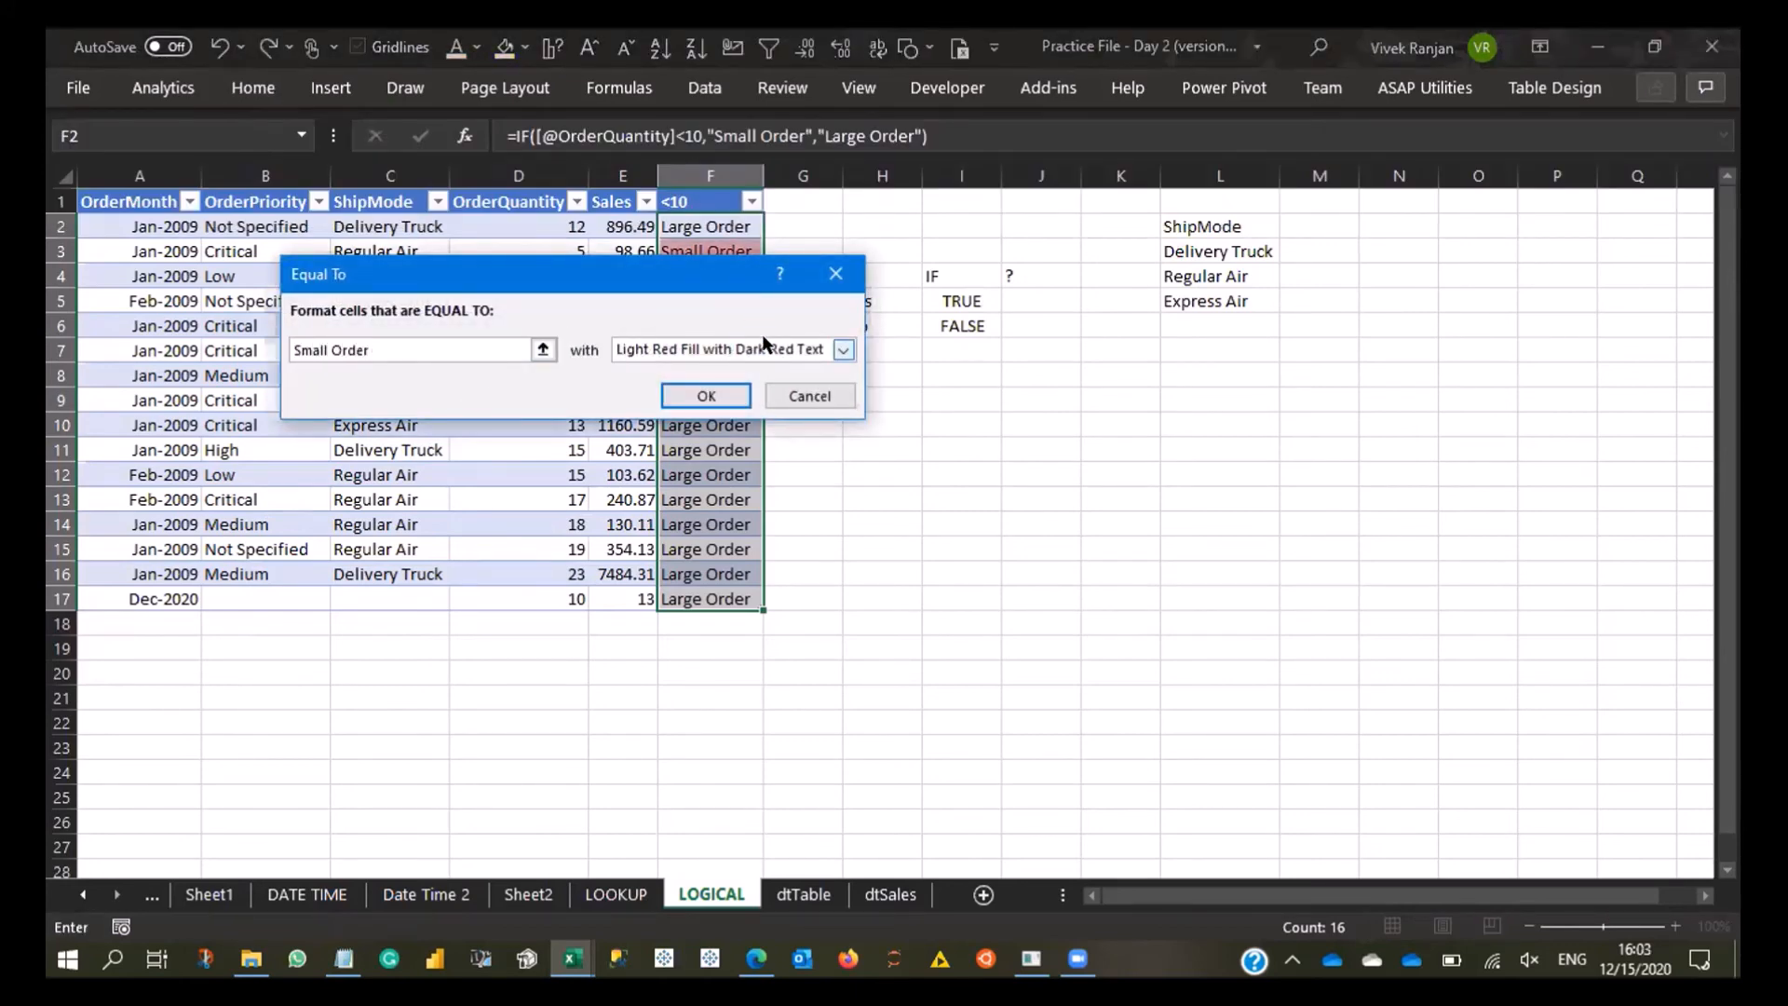
- Preview Green Fill with Dark Green Text for the Small Order rule, and apply the rule with Light Red Fill
left_click_drag(708, 288, 1308, 294)
left_click(1364, 346)
left_click(1358, 387)
left_click(1365, 354)
left_click(1323, 404)
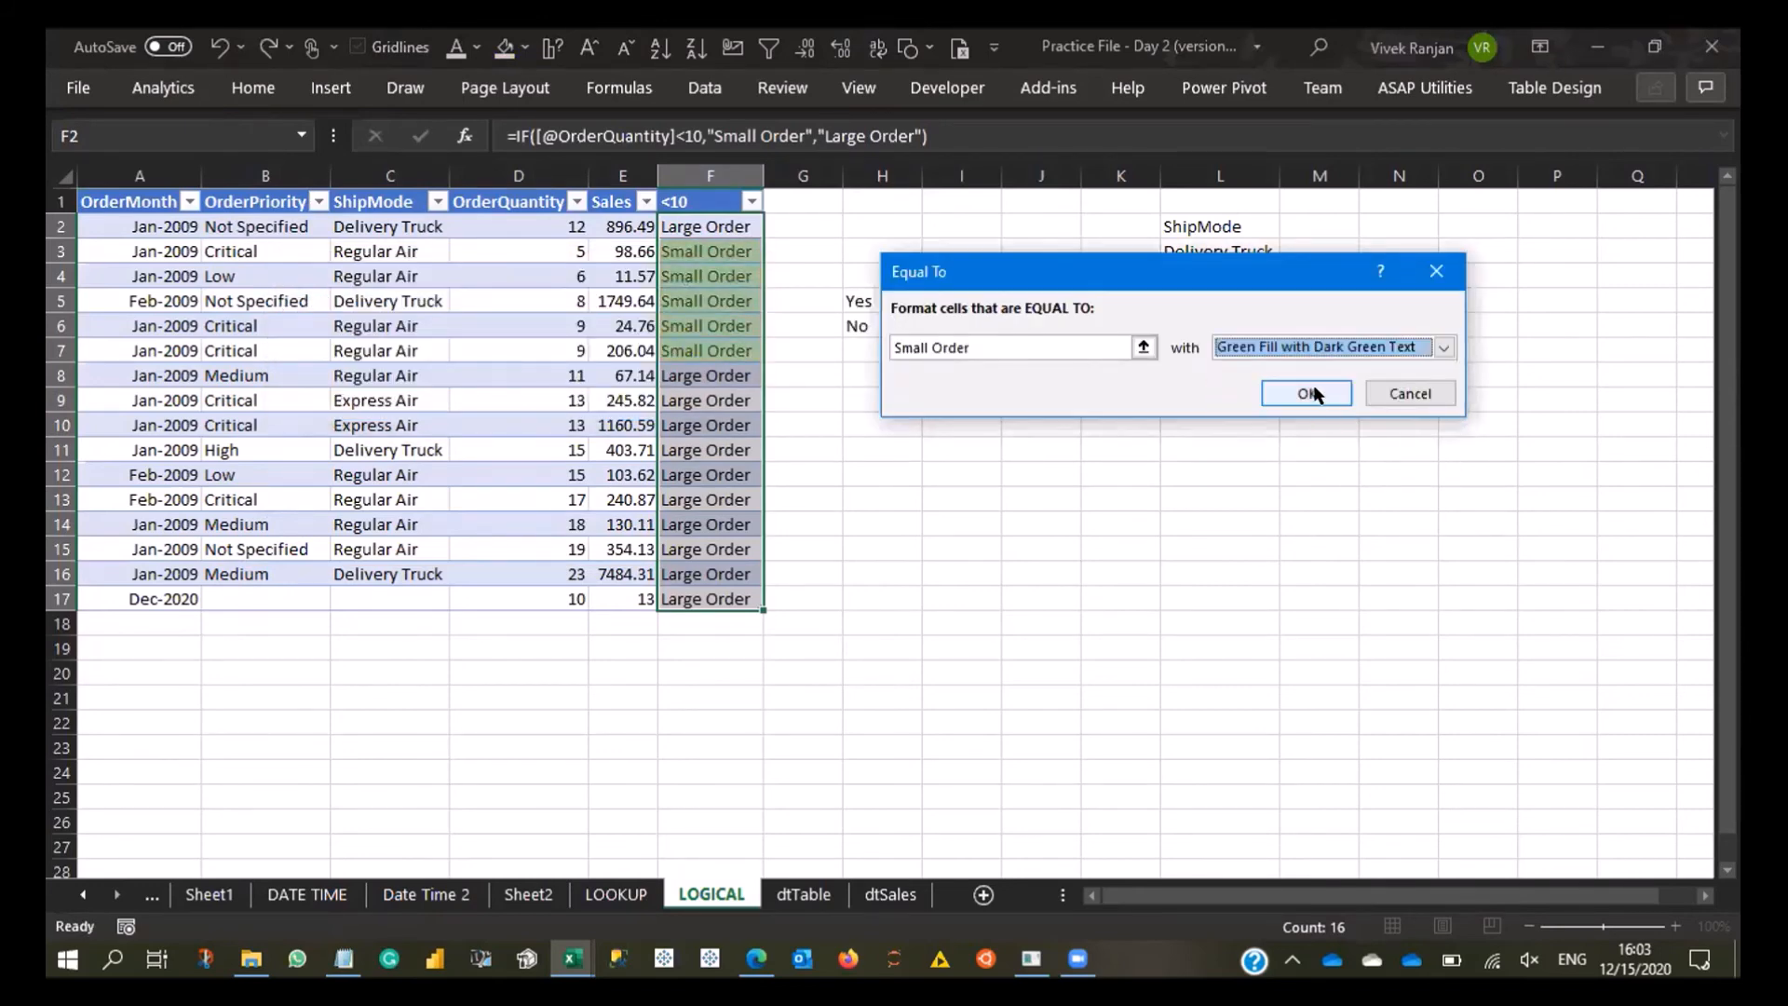
left_click(1325, 352)
left_click(1297, 415)
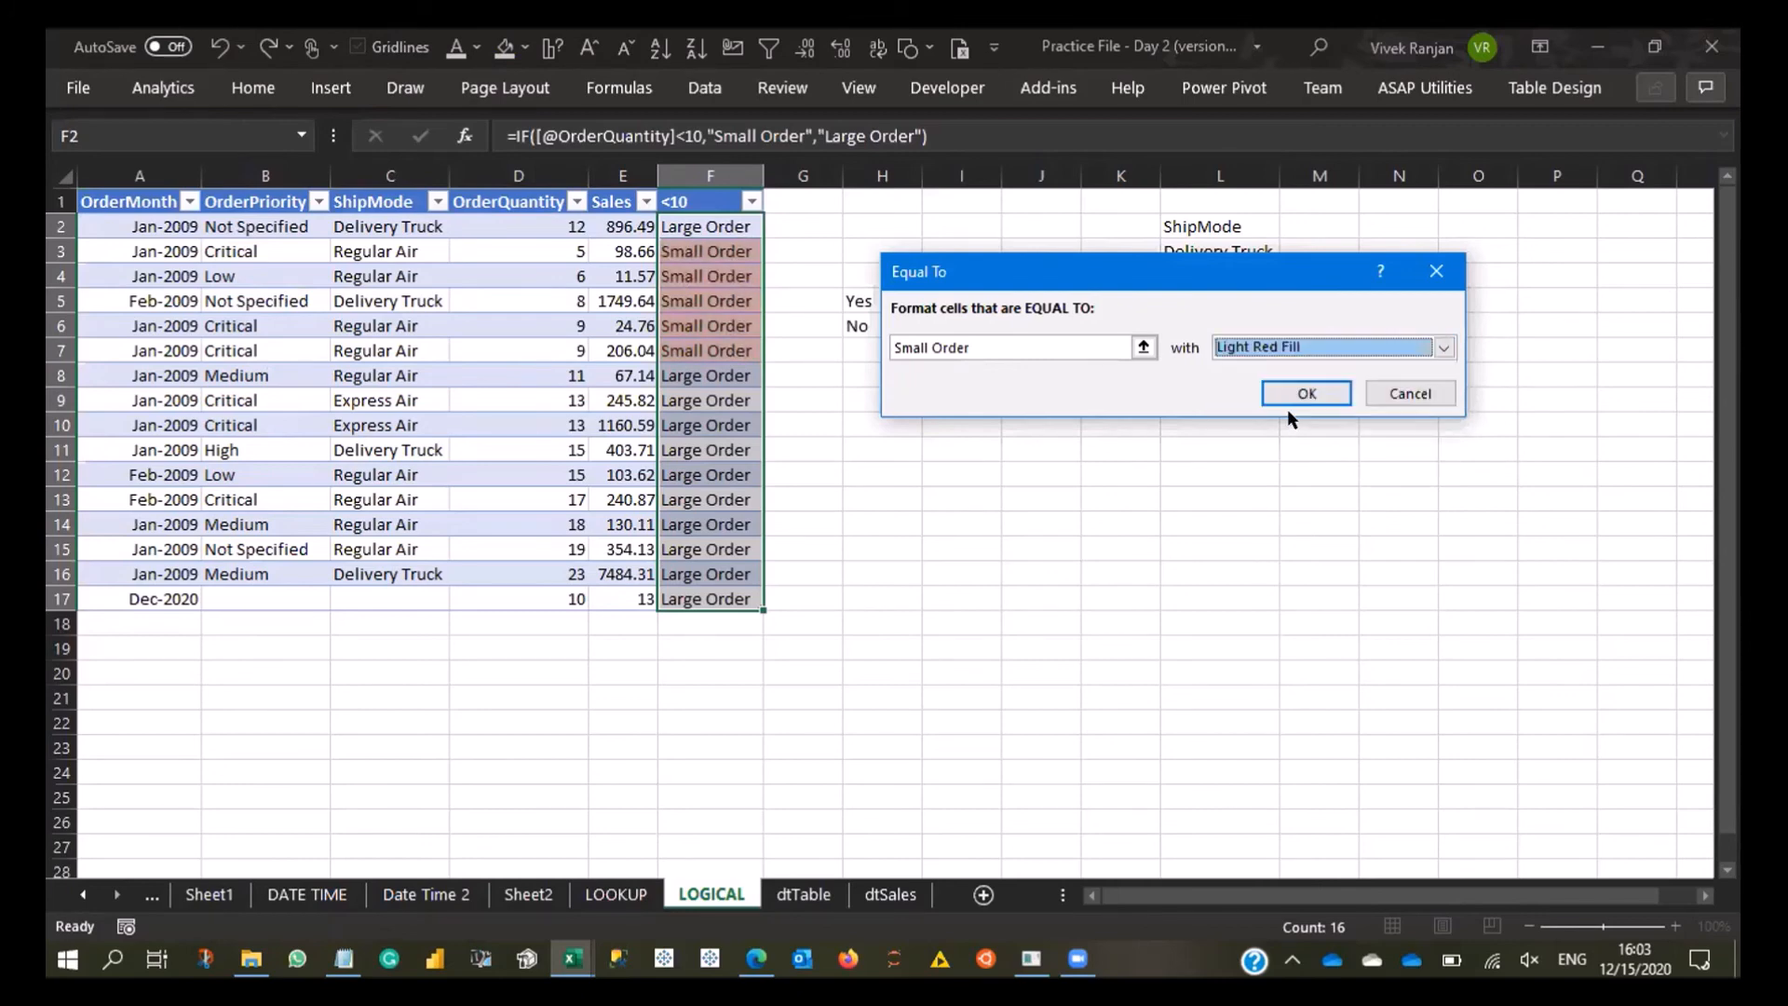
left_click(1288, 399)
left_click(828, 399)
left_click_drag(711, 258, 712, 555)
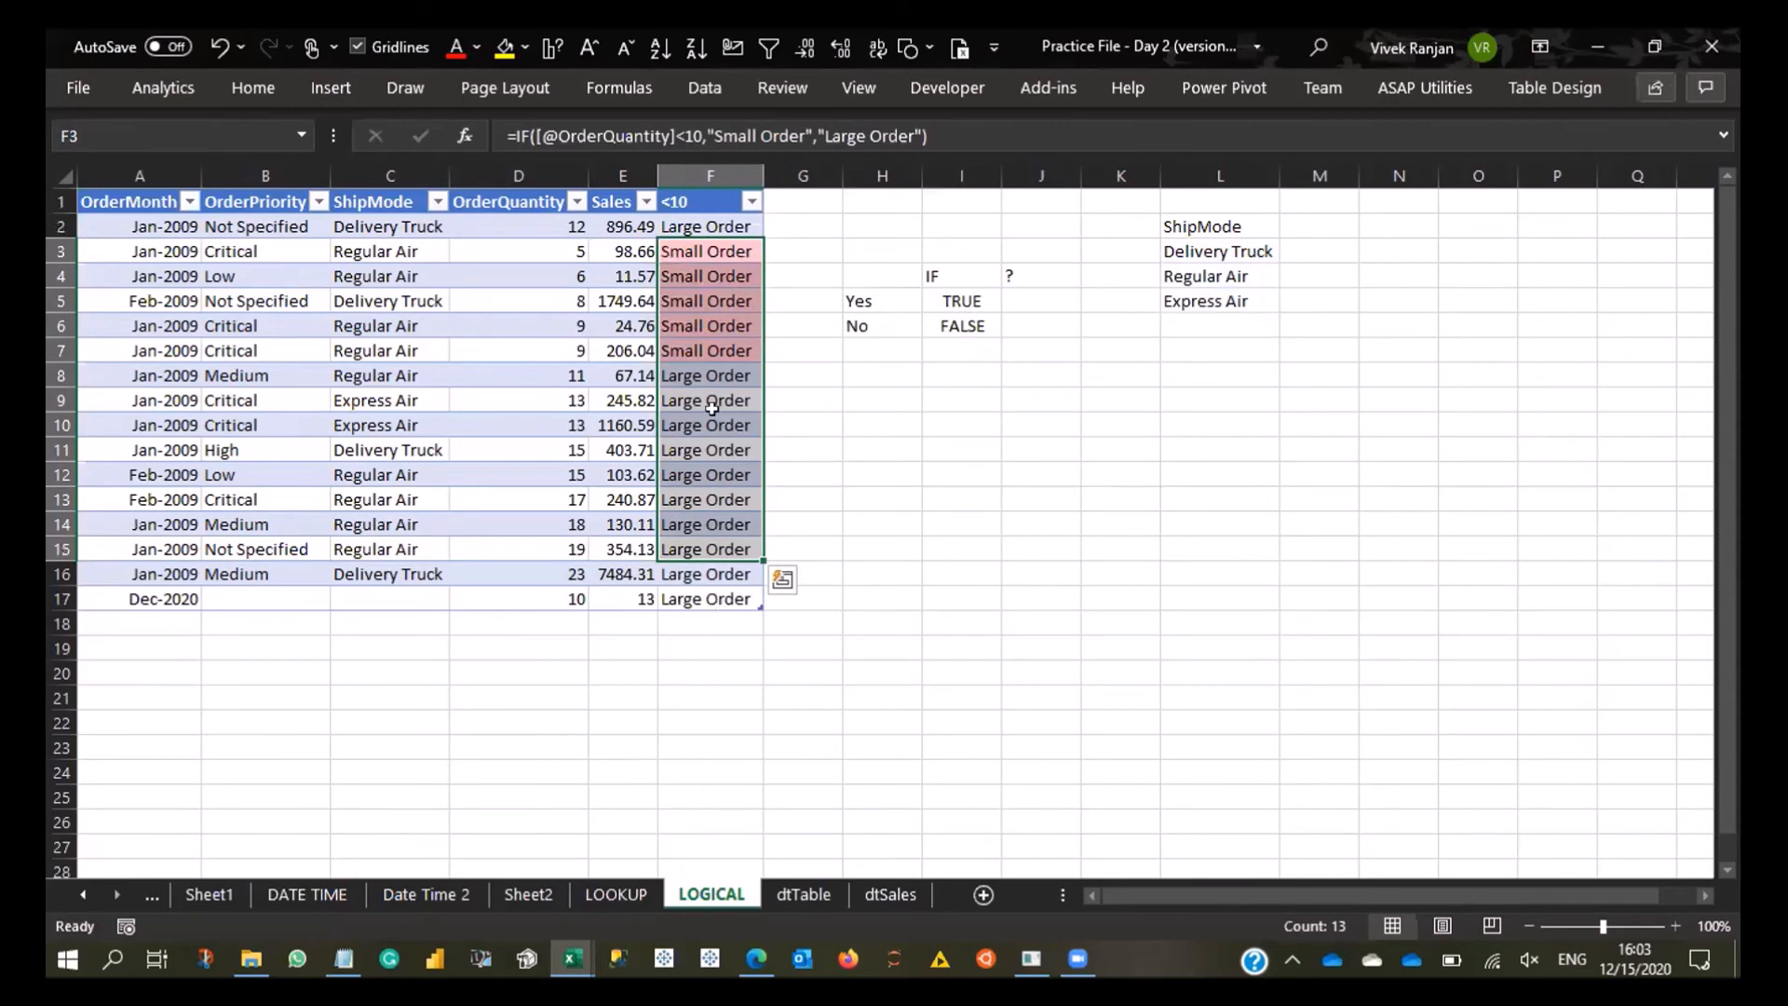
- Set the OrderQuantity in D8 to 8 to test the small-order highlighting
key("ctrl+a")
left_click(556, 374)
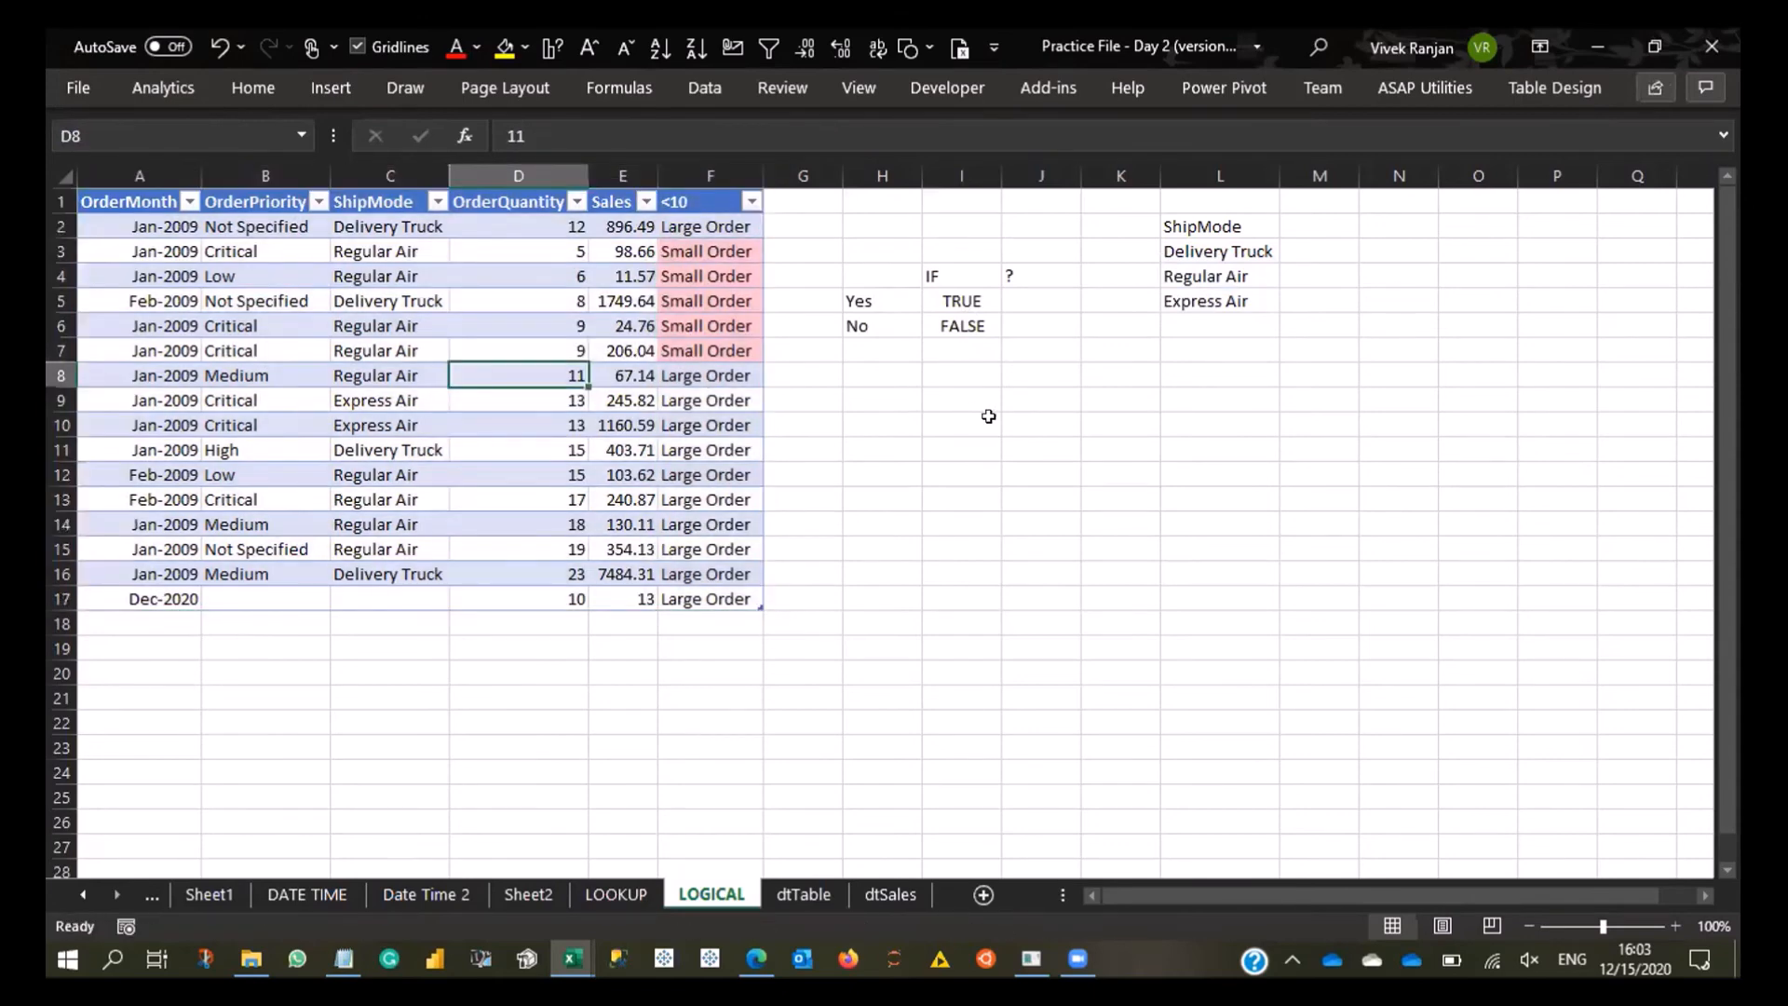
type("8")
key("Return")
- Set the OrderQuantity in D14 to 8 to test the rule on another row
key("Up")
key("Right")
key("Down")
key("Down")
key("Down")
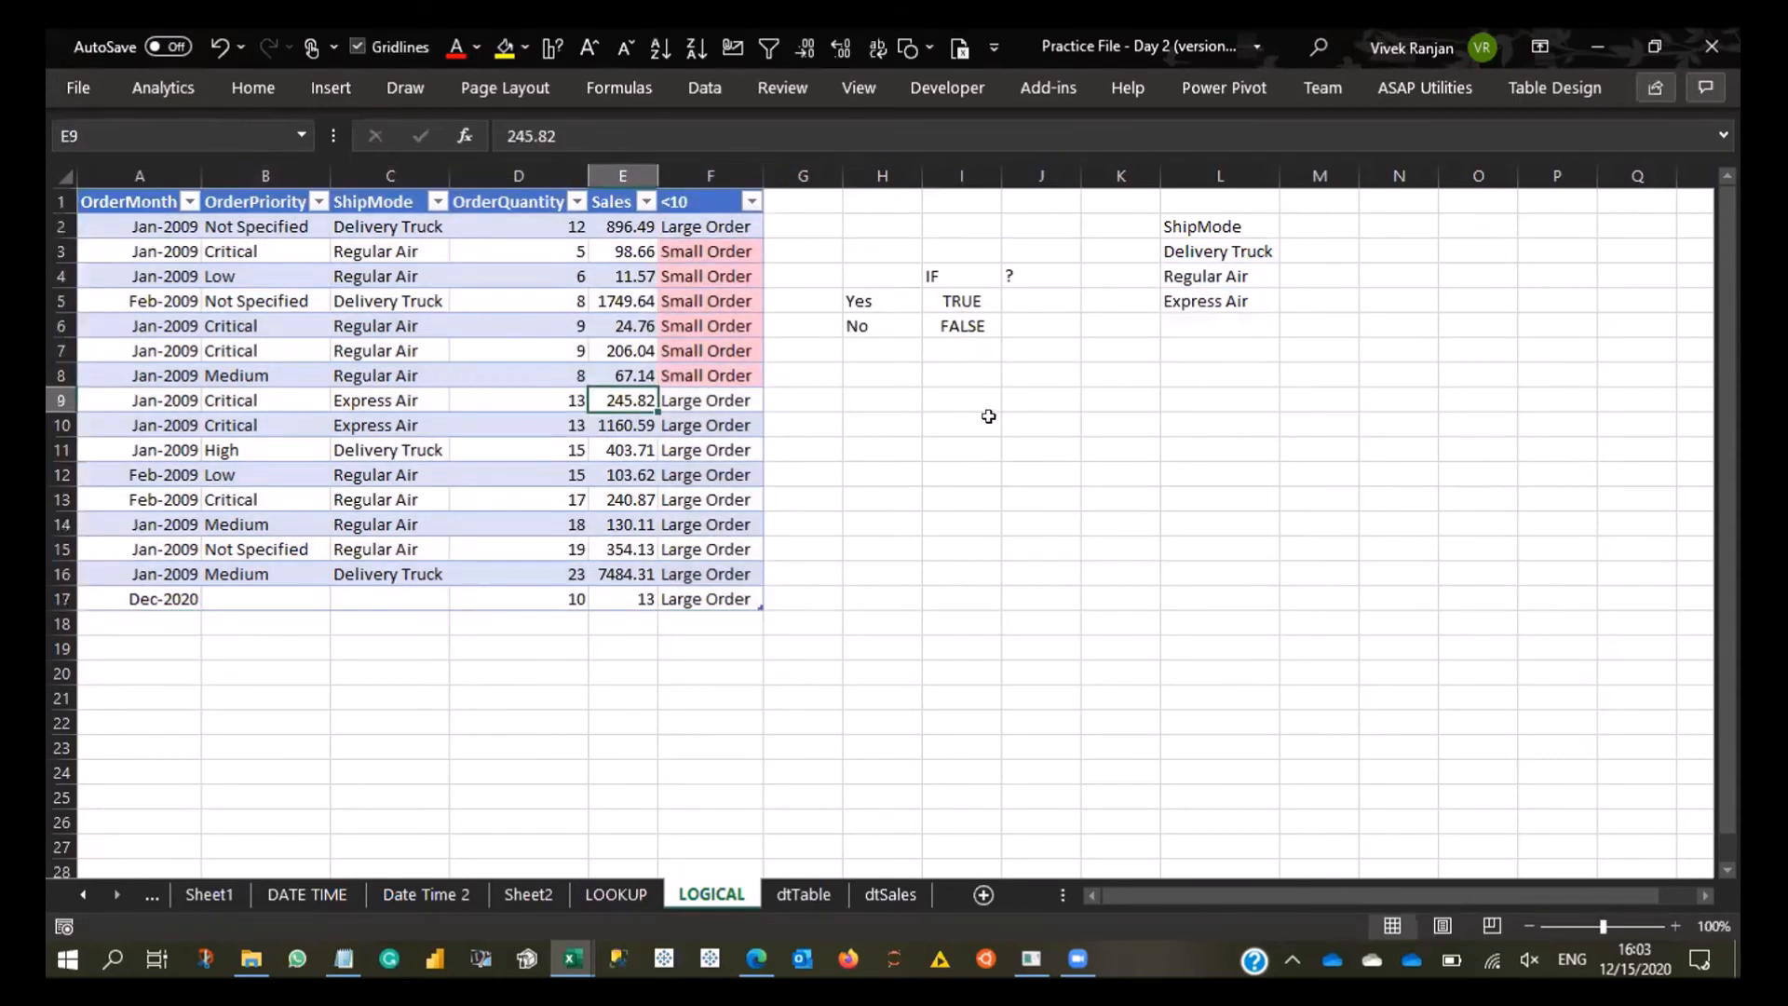
key("Left")
key("Down")
key("Down")
key("Down")
type("8")
key("Return")
key("Up")
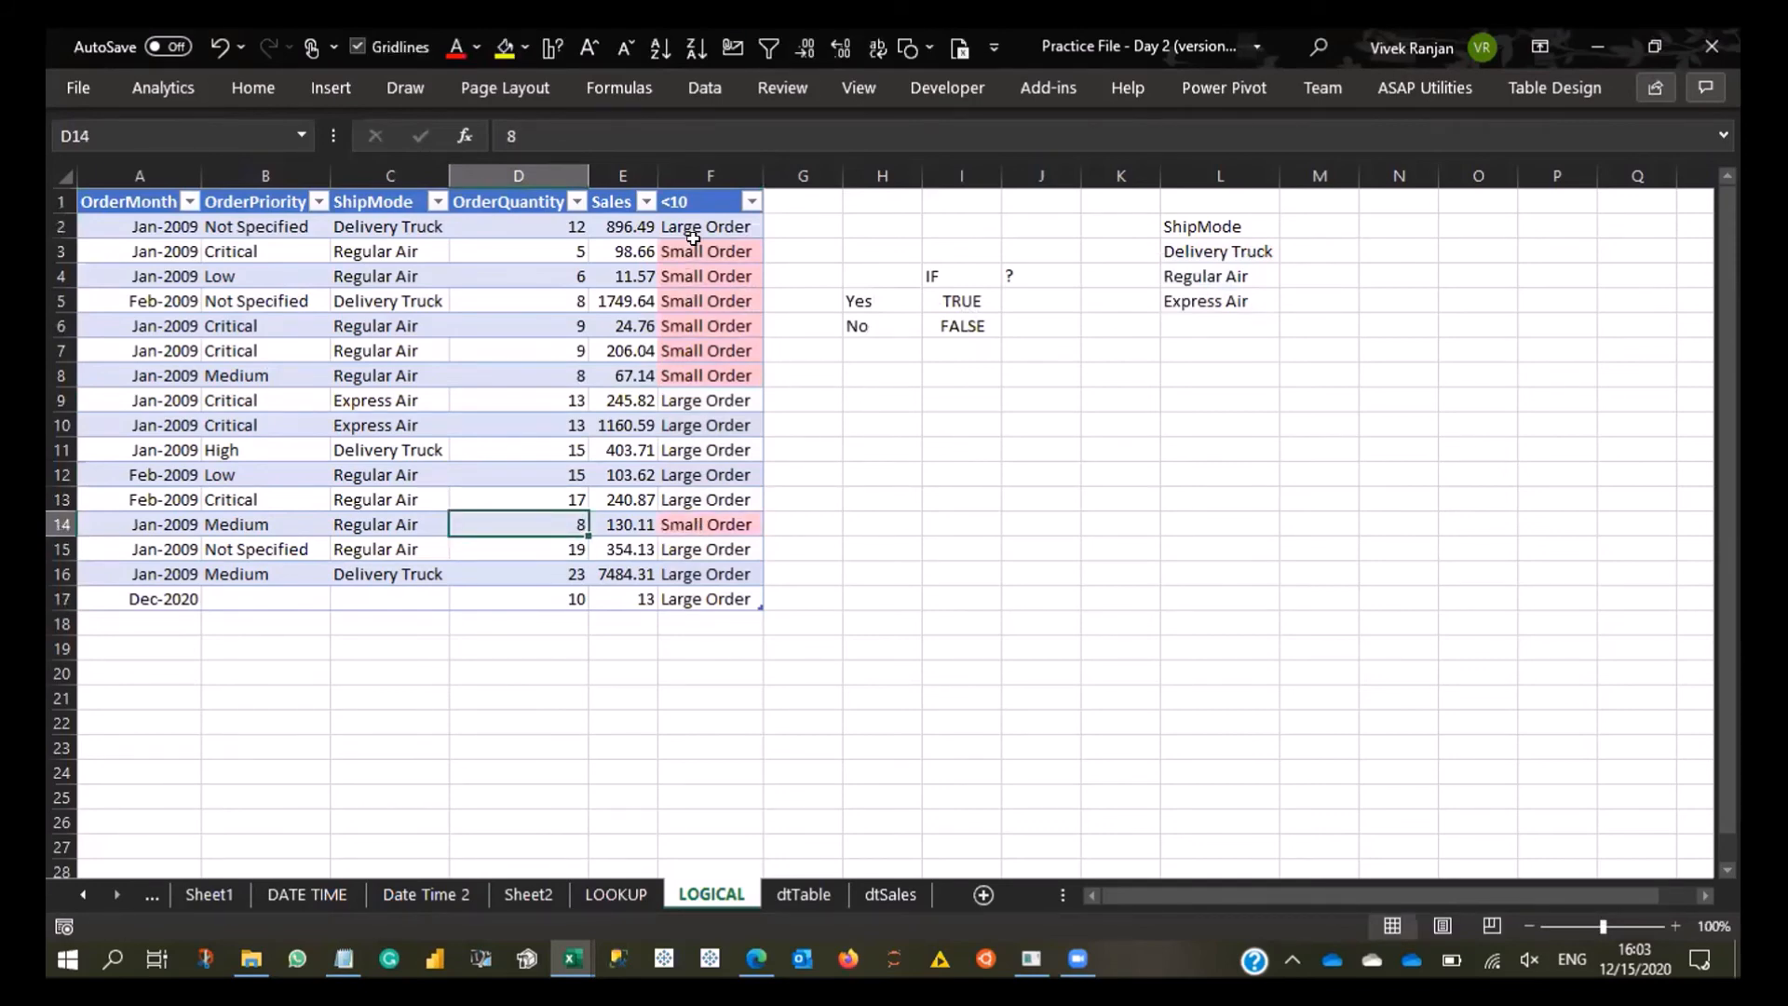
- Review the conditional formatting choices for F2:F17, including the Highlight Cells Rules, without adding a rule
left_click_drag(698, 228, 736, 603)
left_click(253, 87)
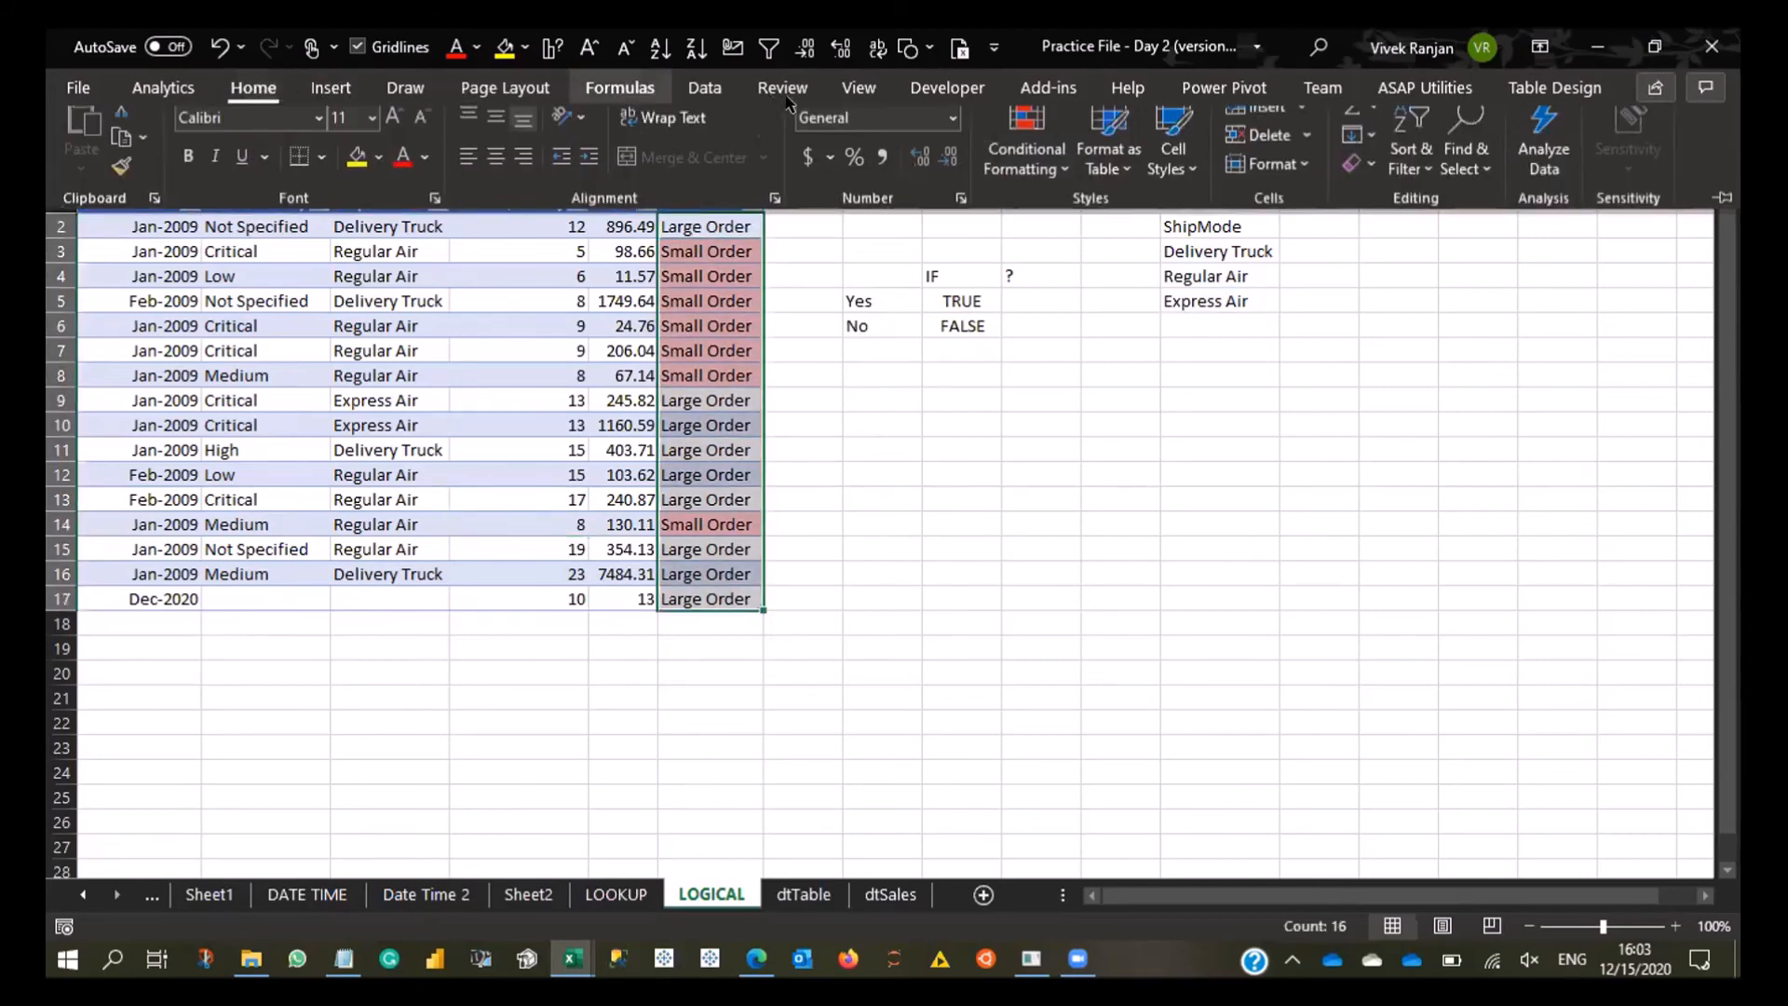
left_click(1025, 168)
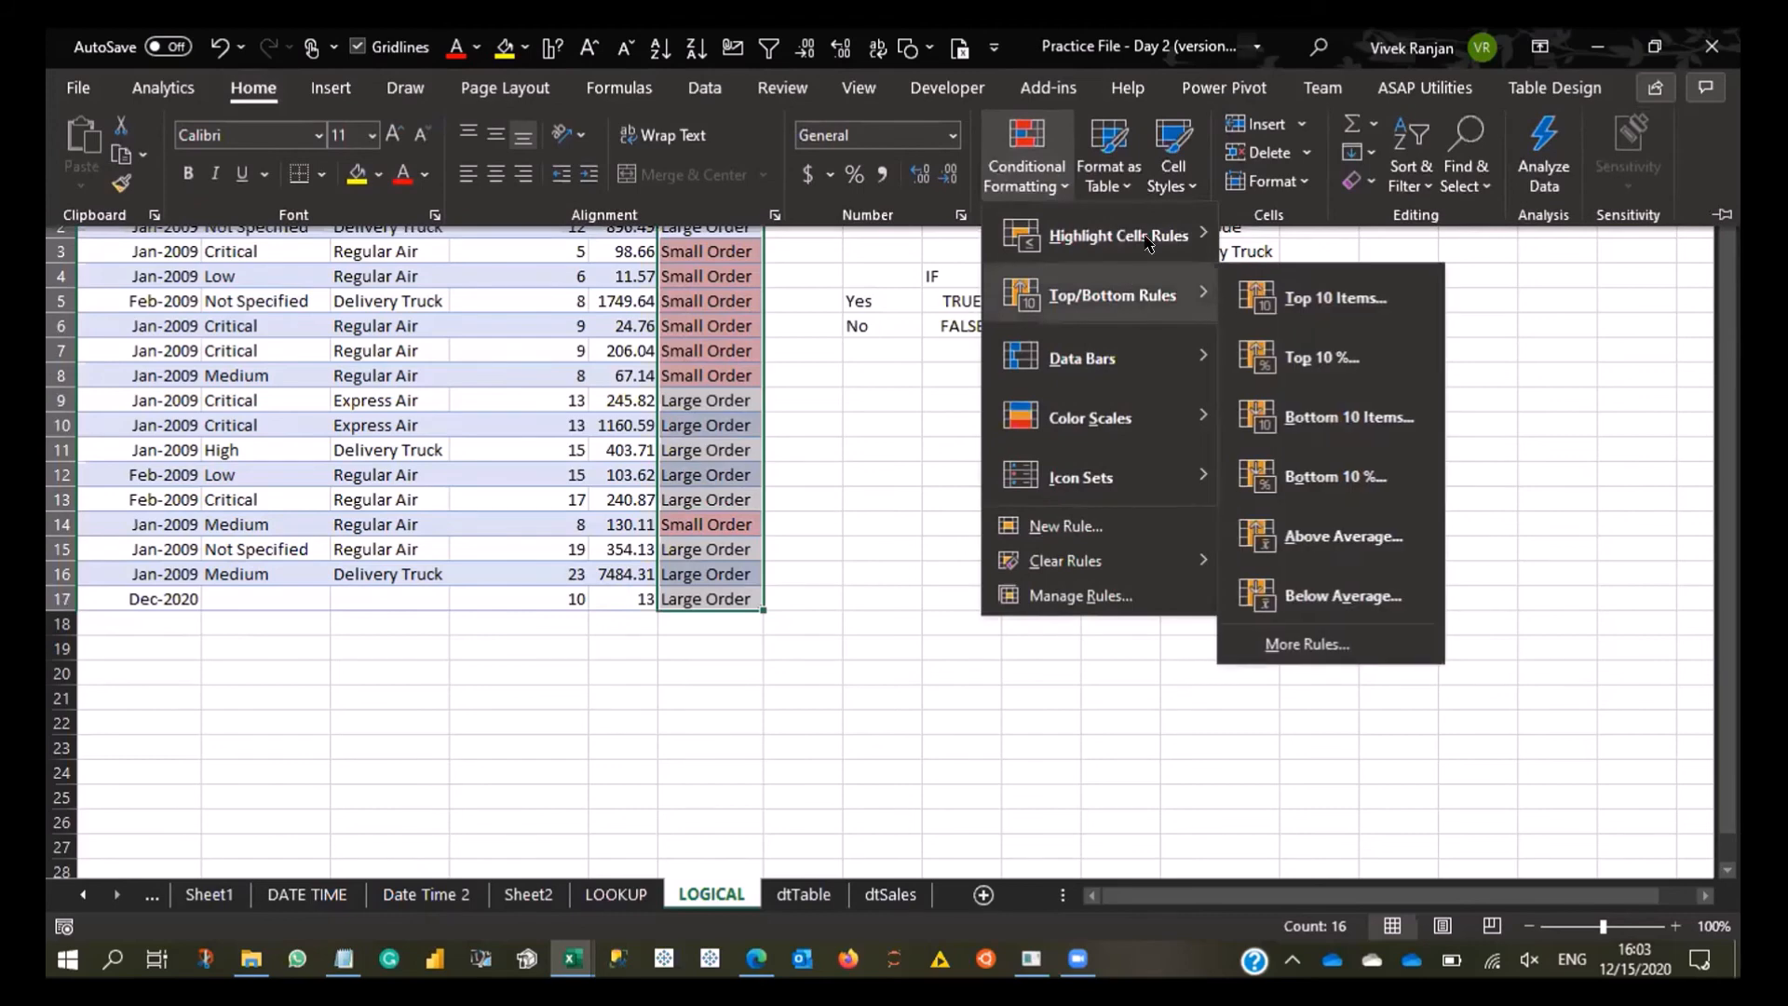
mouse_move(1148, 240)
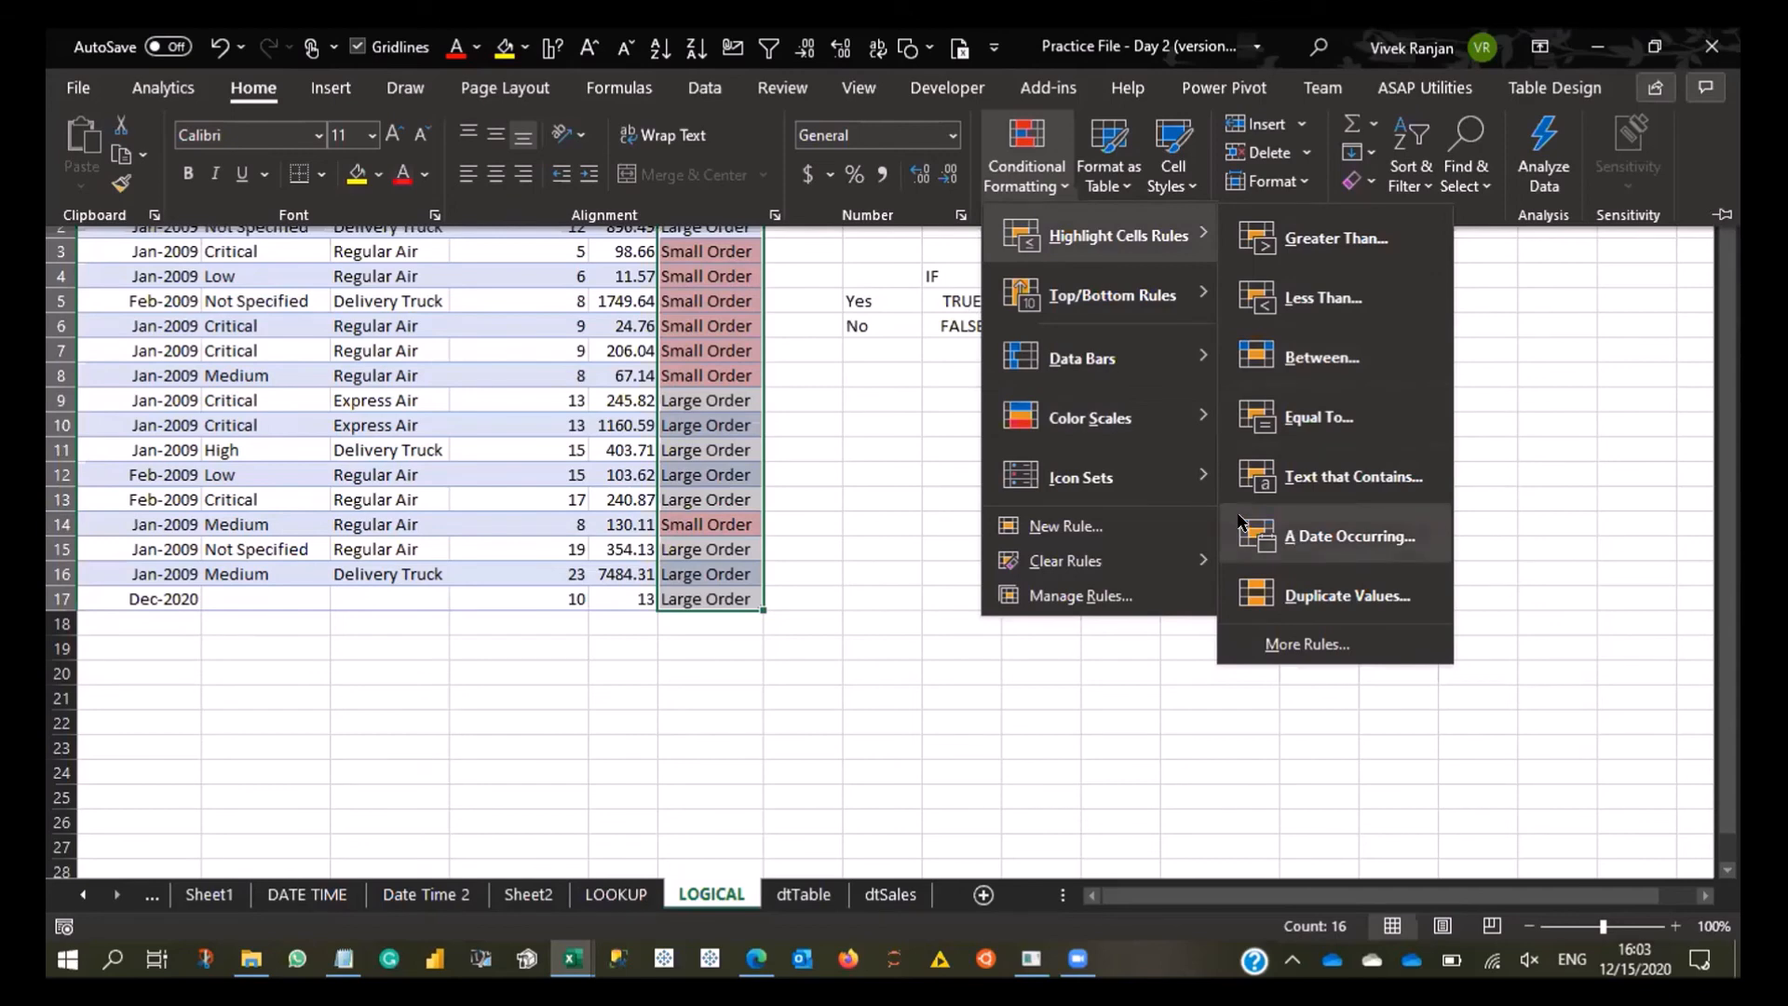
key("Escape")
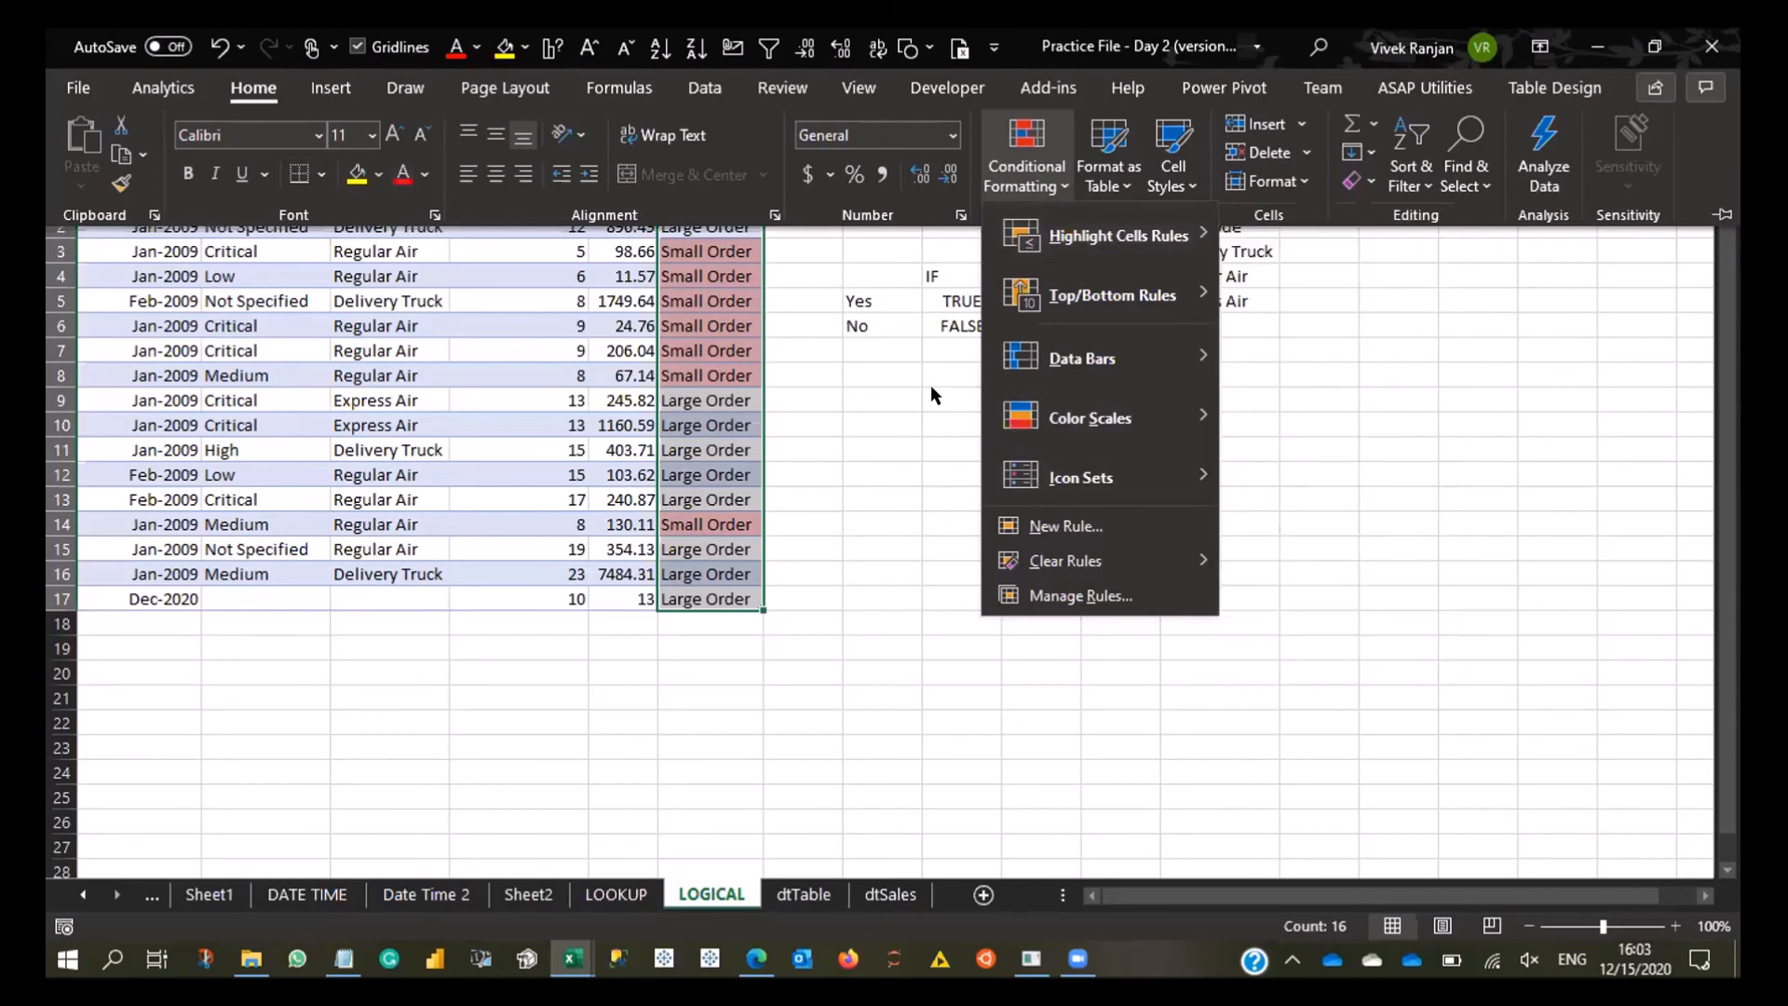
key("Escape")
key("Escape")
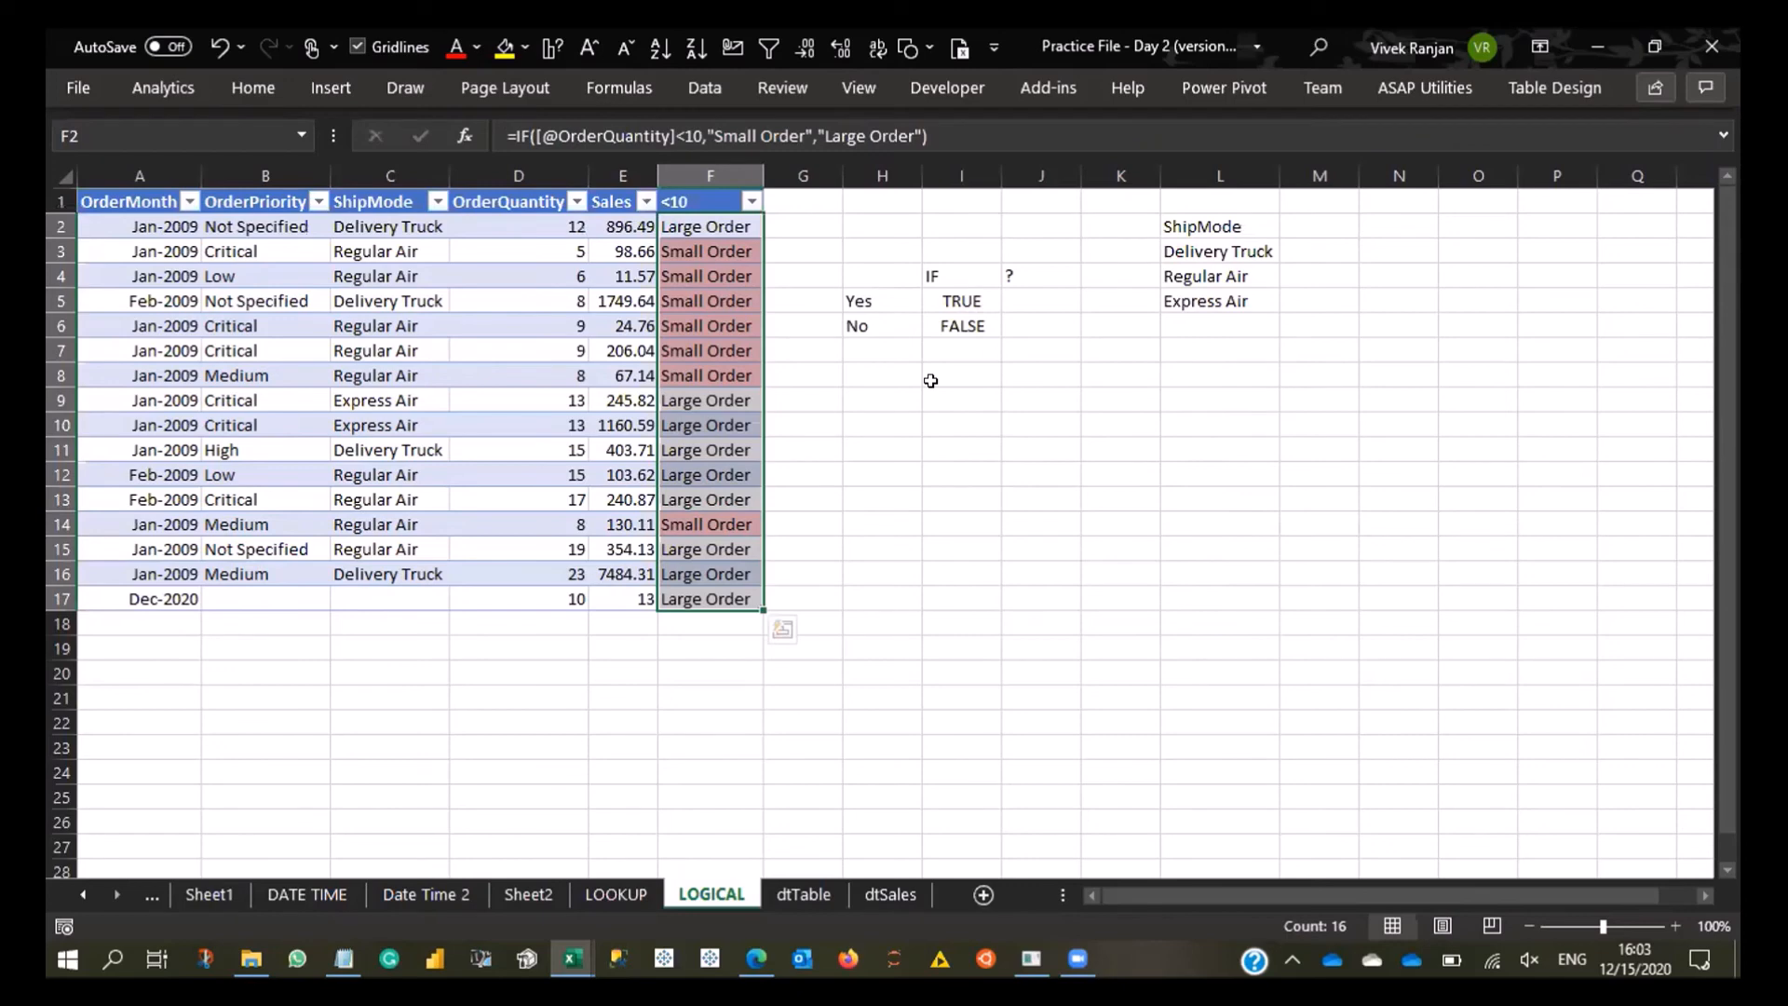
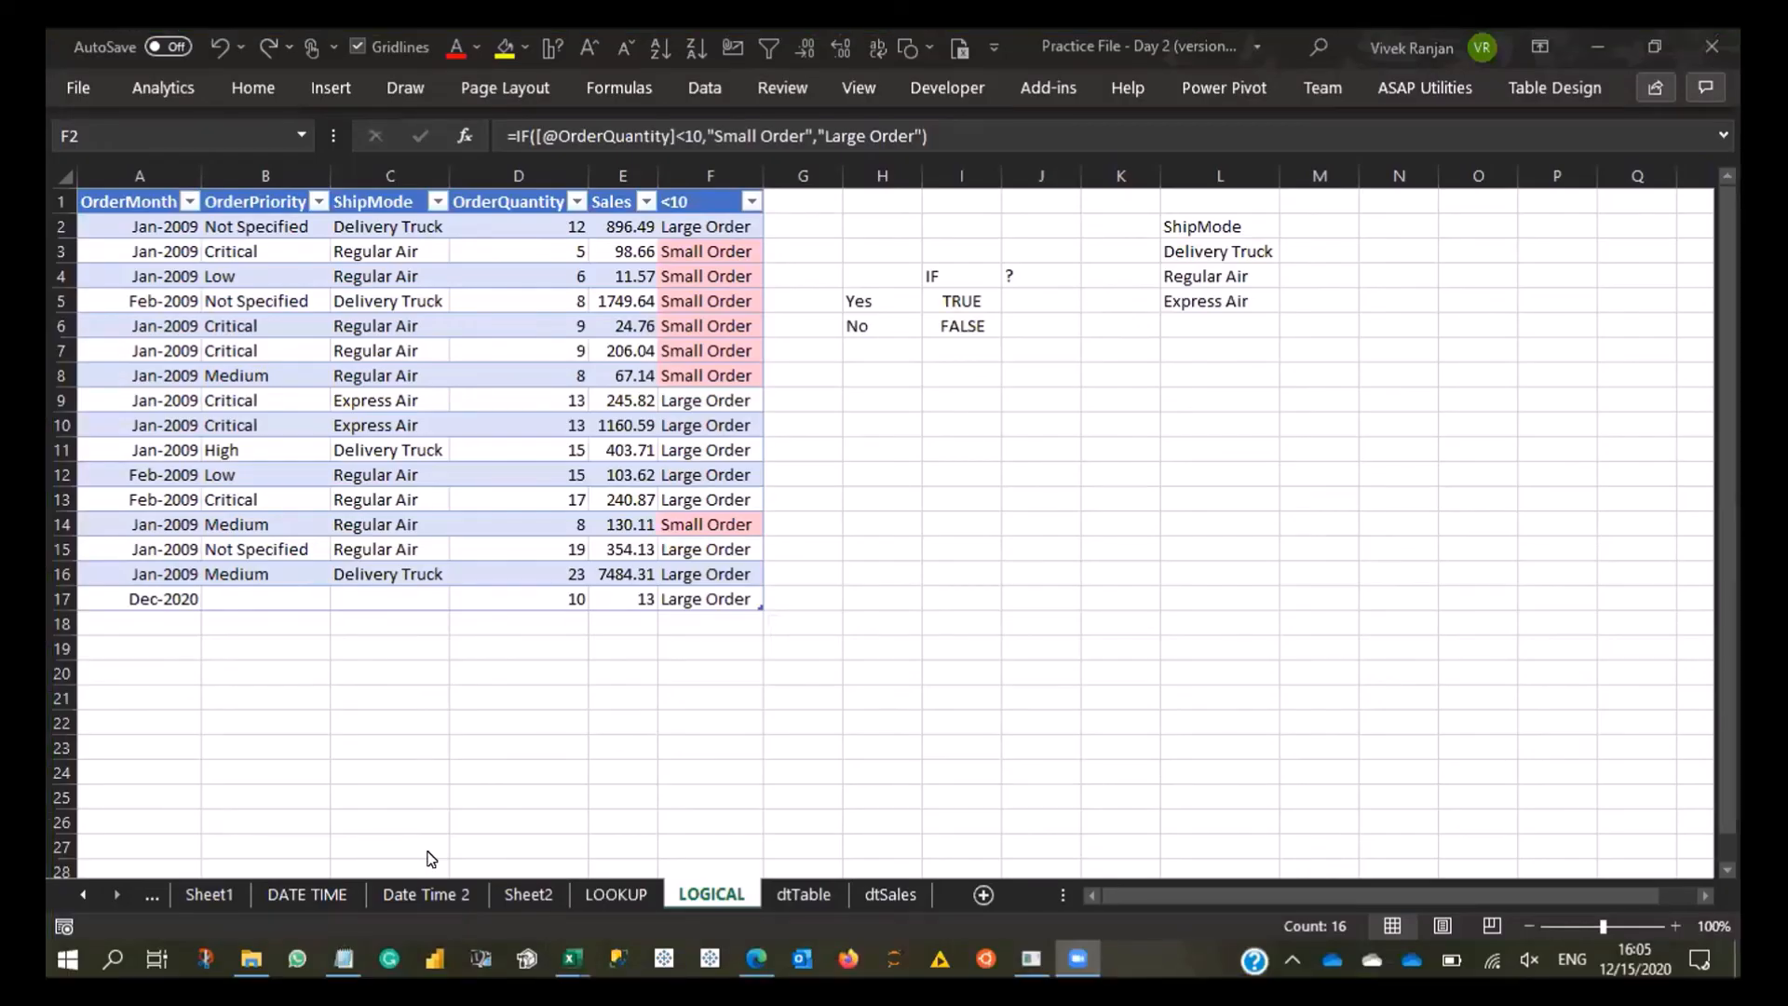
- In the dtTable sheet, delete the four empty rows above the headers and the empty first column
left_click(842, 611)
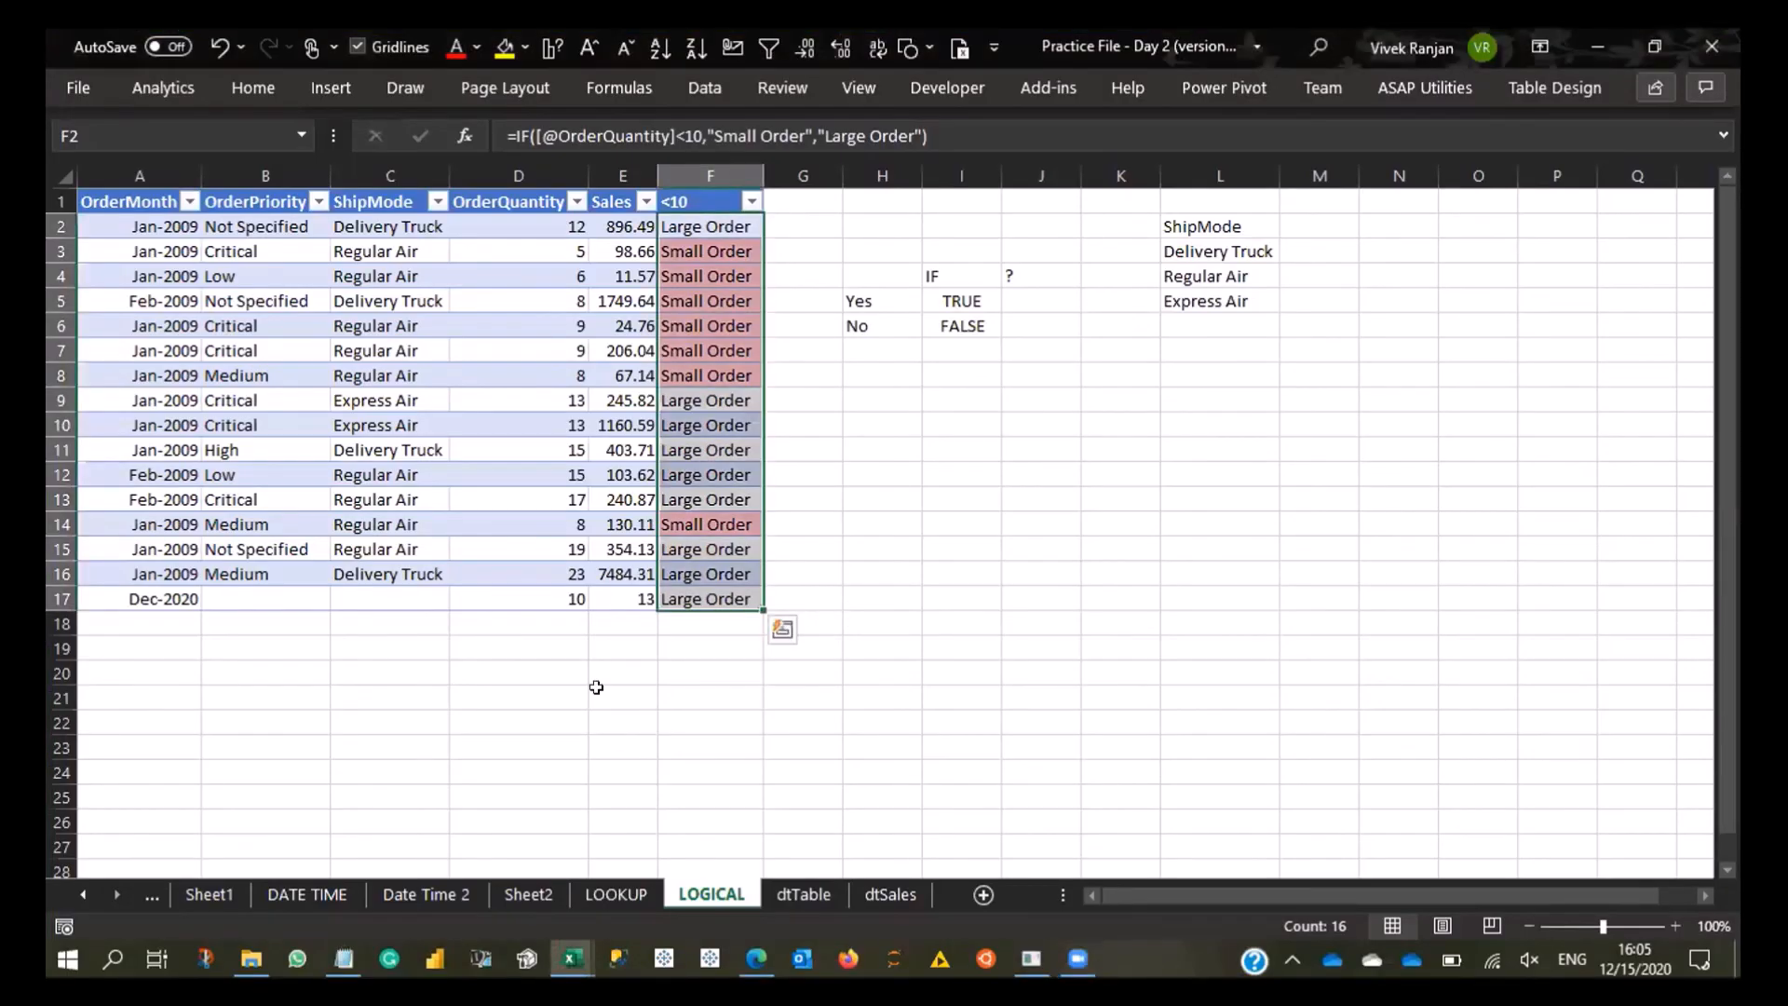
left_click(558, 642)
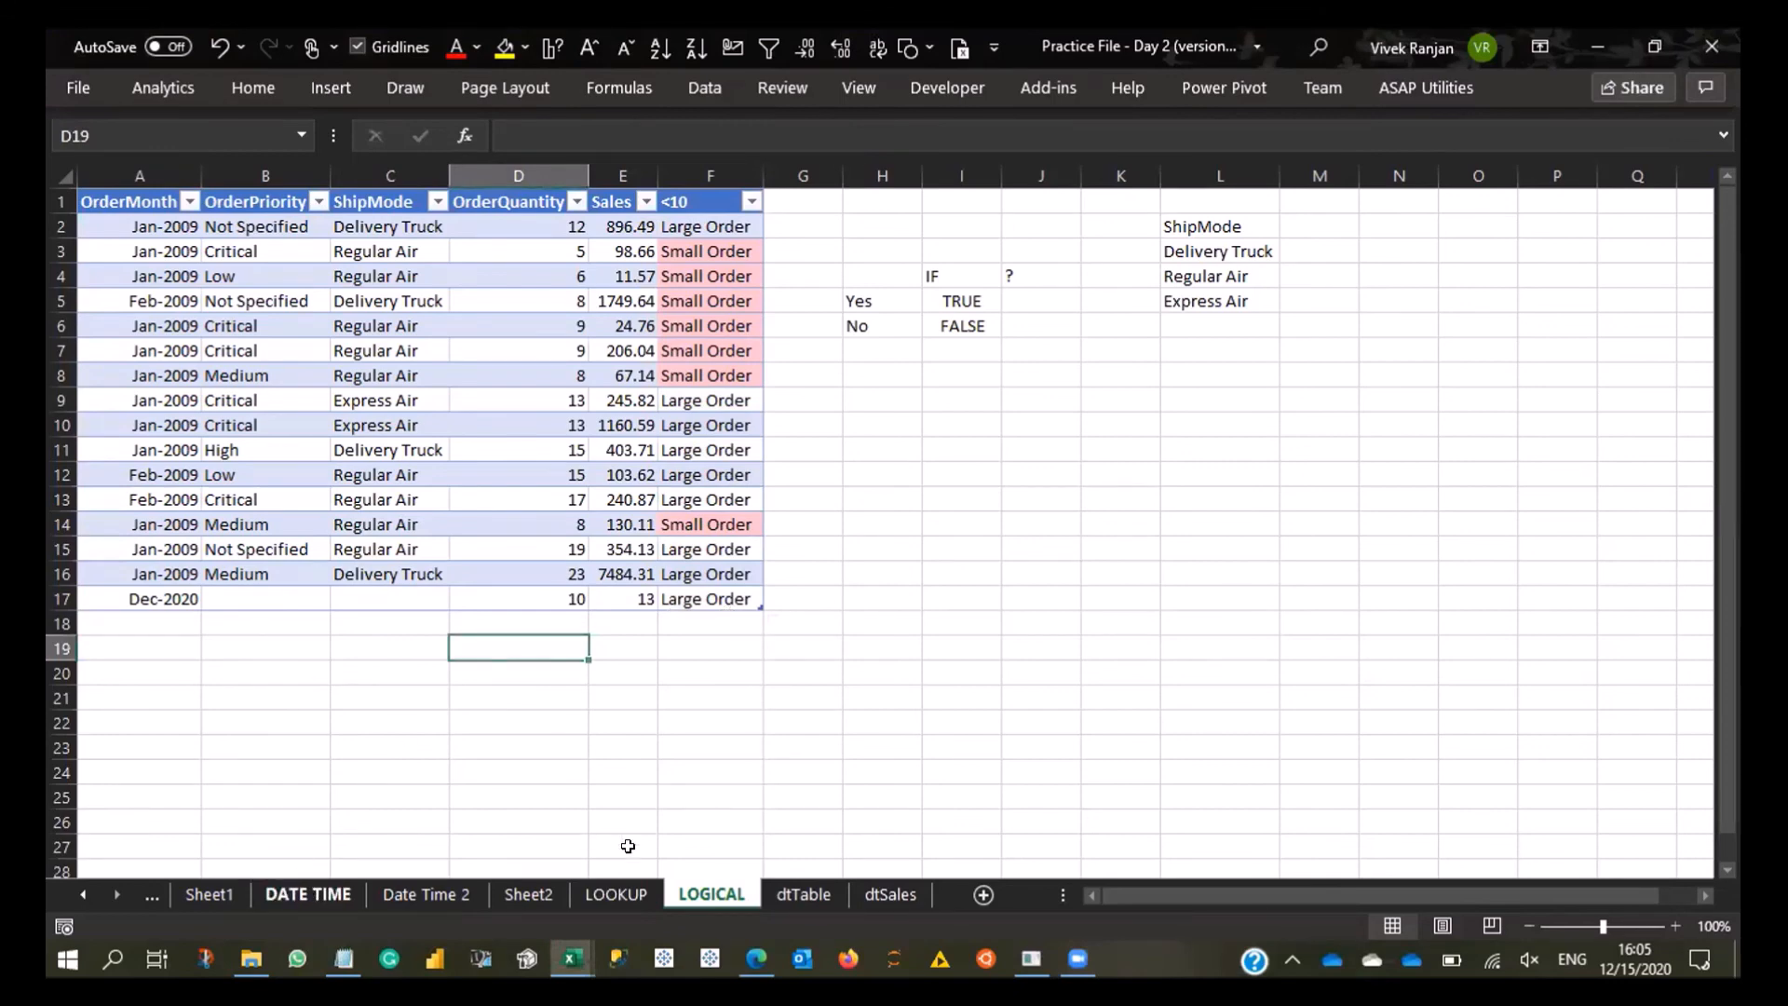
left_click(309, 894)
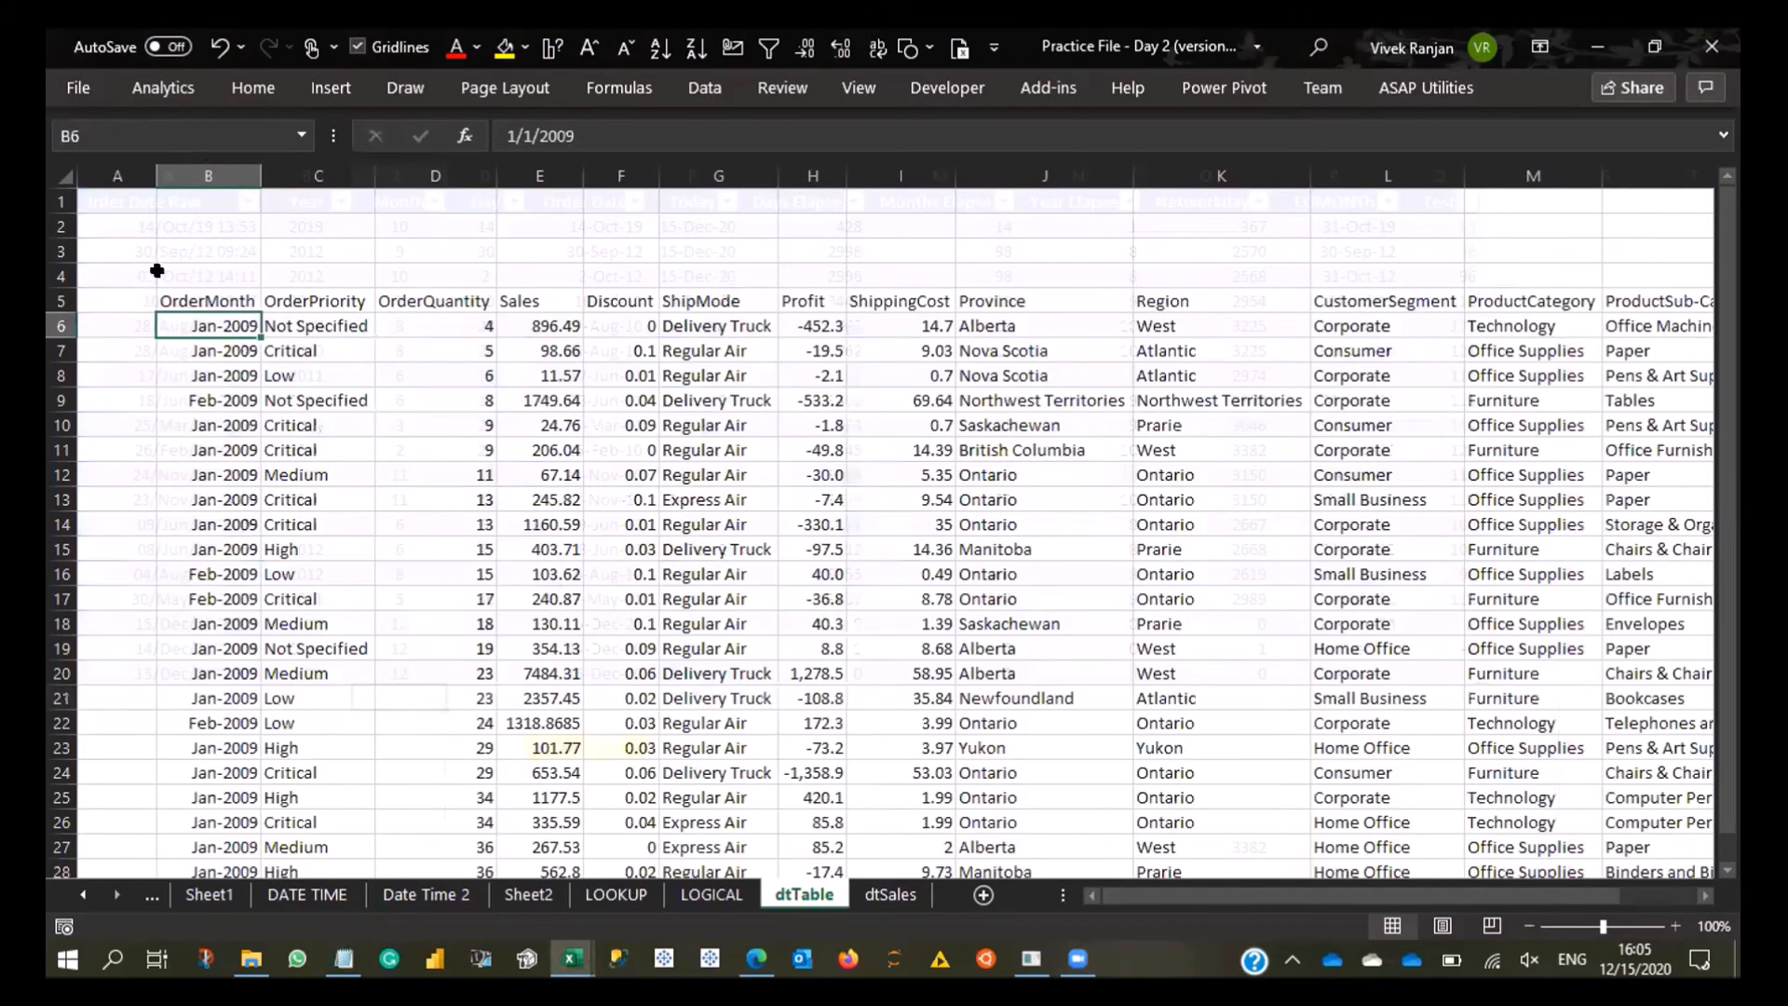
left_click(160, 271)
key("ctrl+shift+Up")
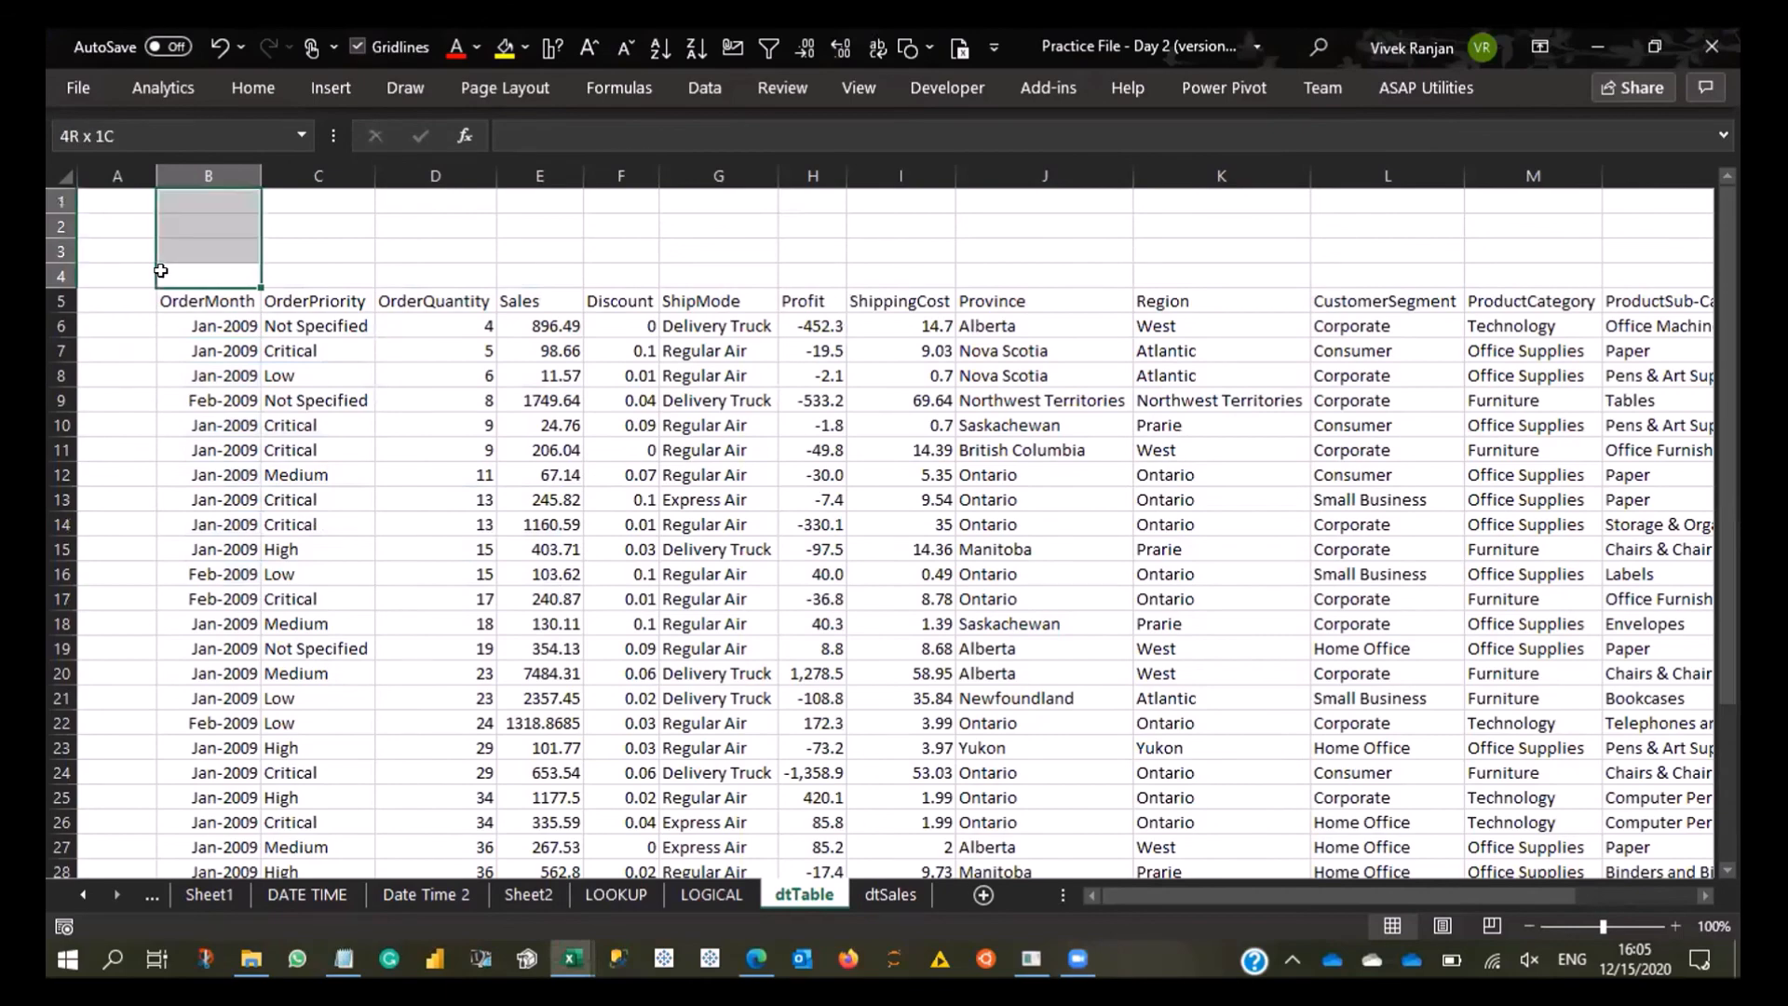
key("shift+space")
key("ctrl+minus")
key("Left")
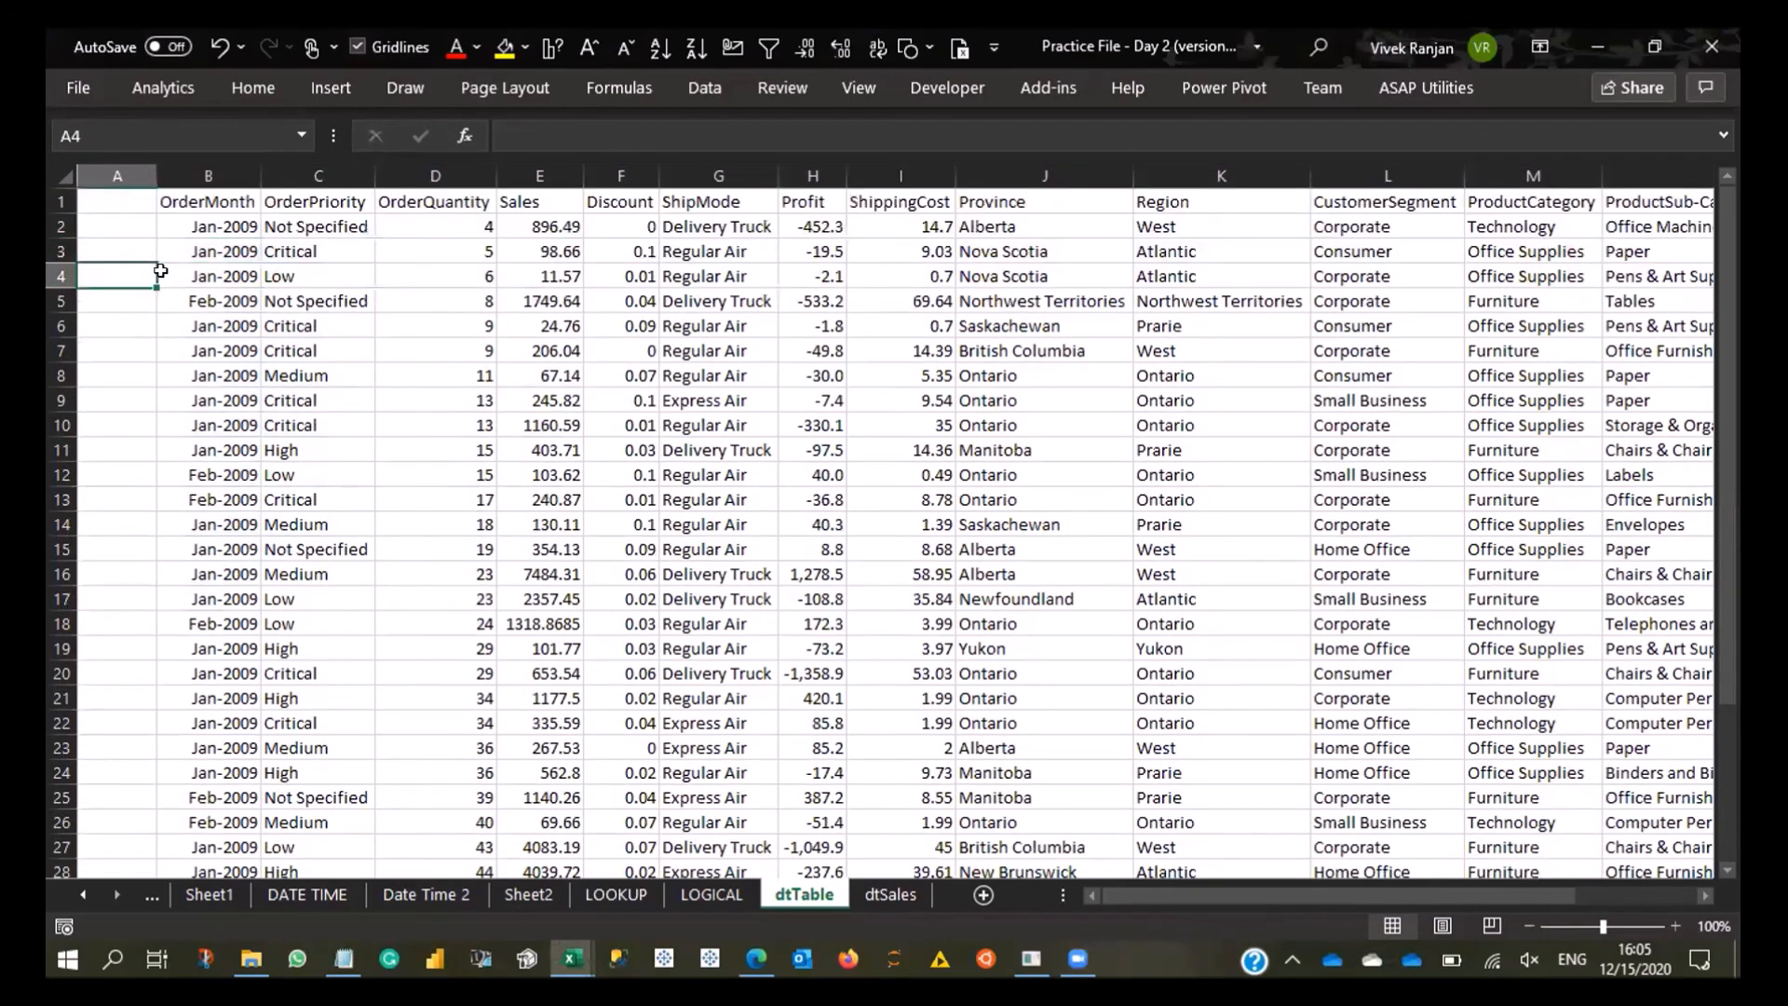
key("ctrl+space")
key("ctrl+minus")
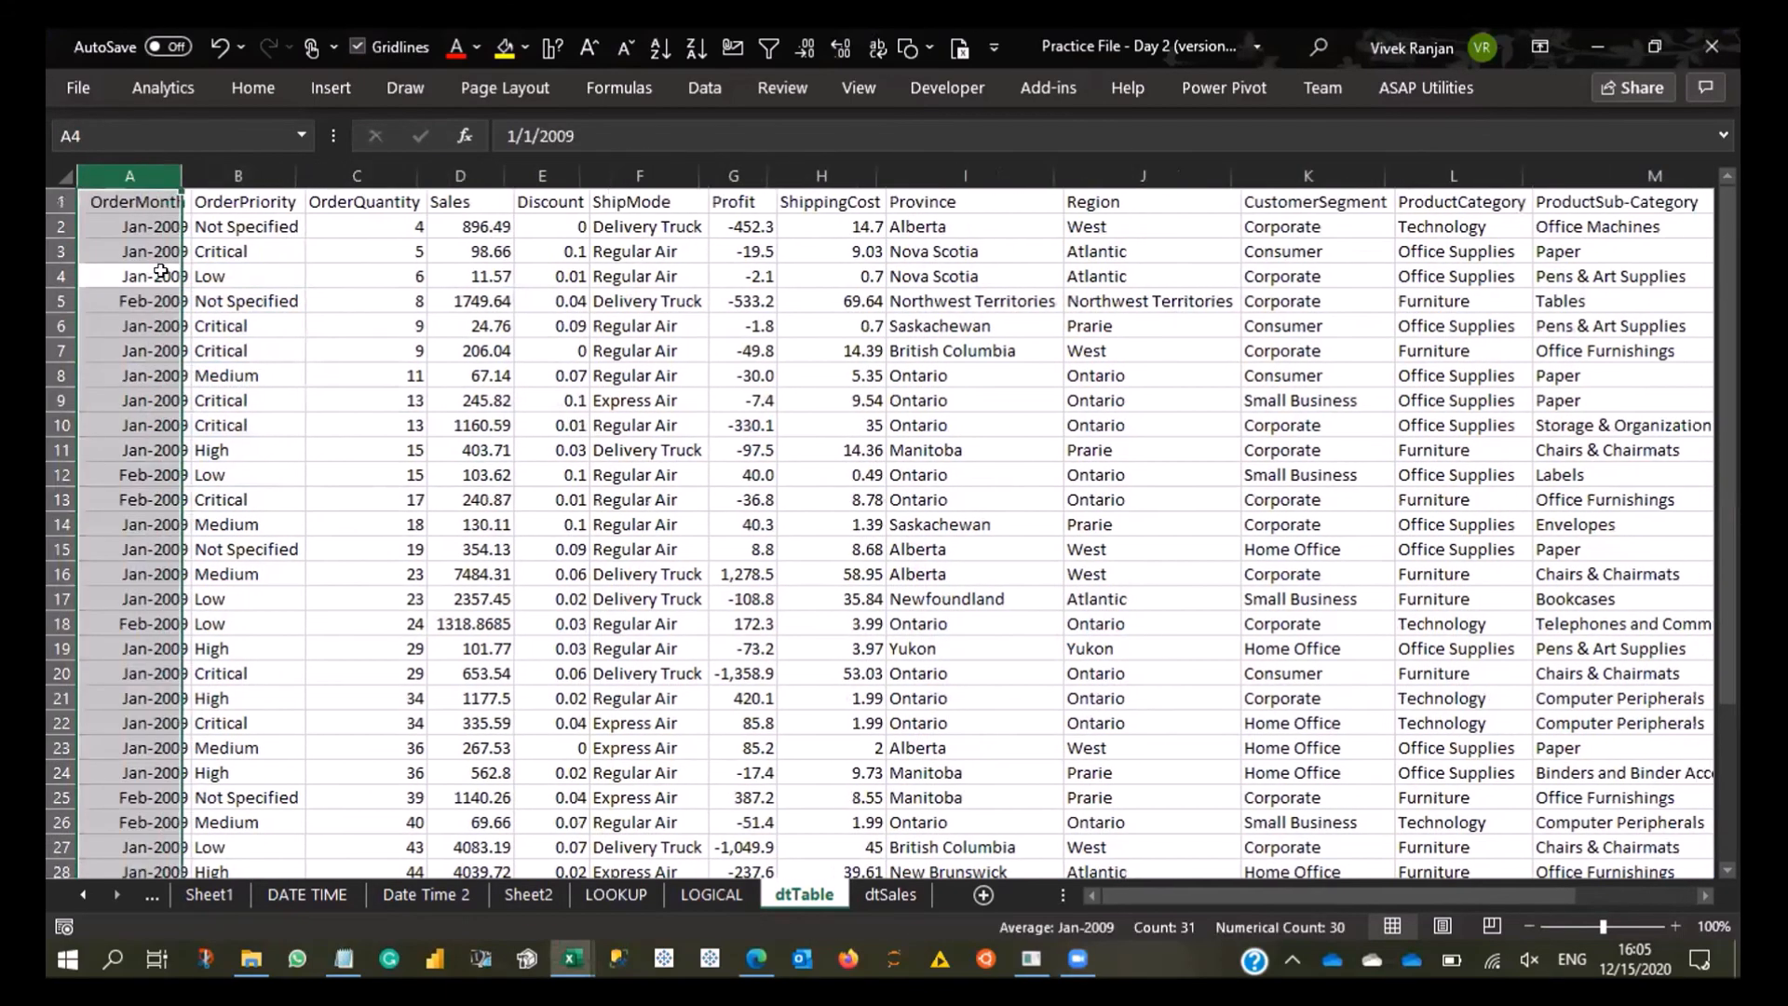
- Increase the heights of rows 5 to 8 and rows 13 to 16 to make the row spacing uneven
left_click_drag(219, 300, 209, 375)
key("shift+space")
left_click_drag(60, 375, 60, 410)
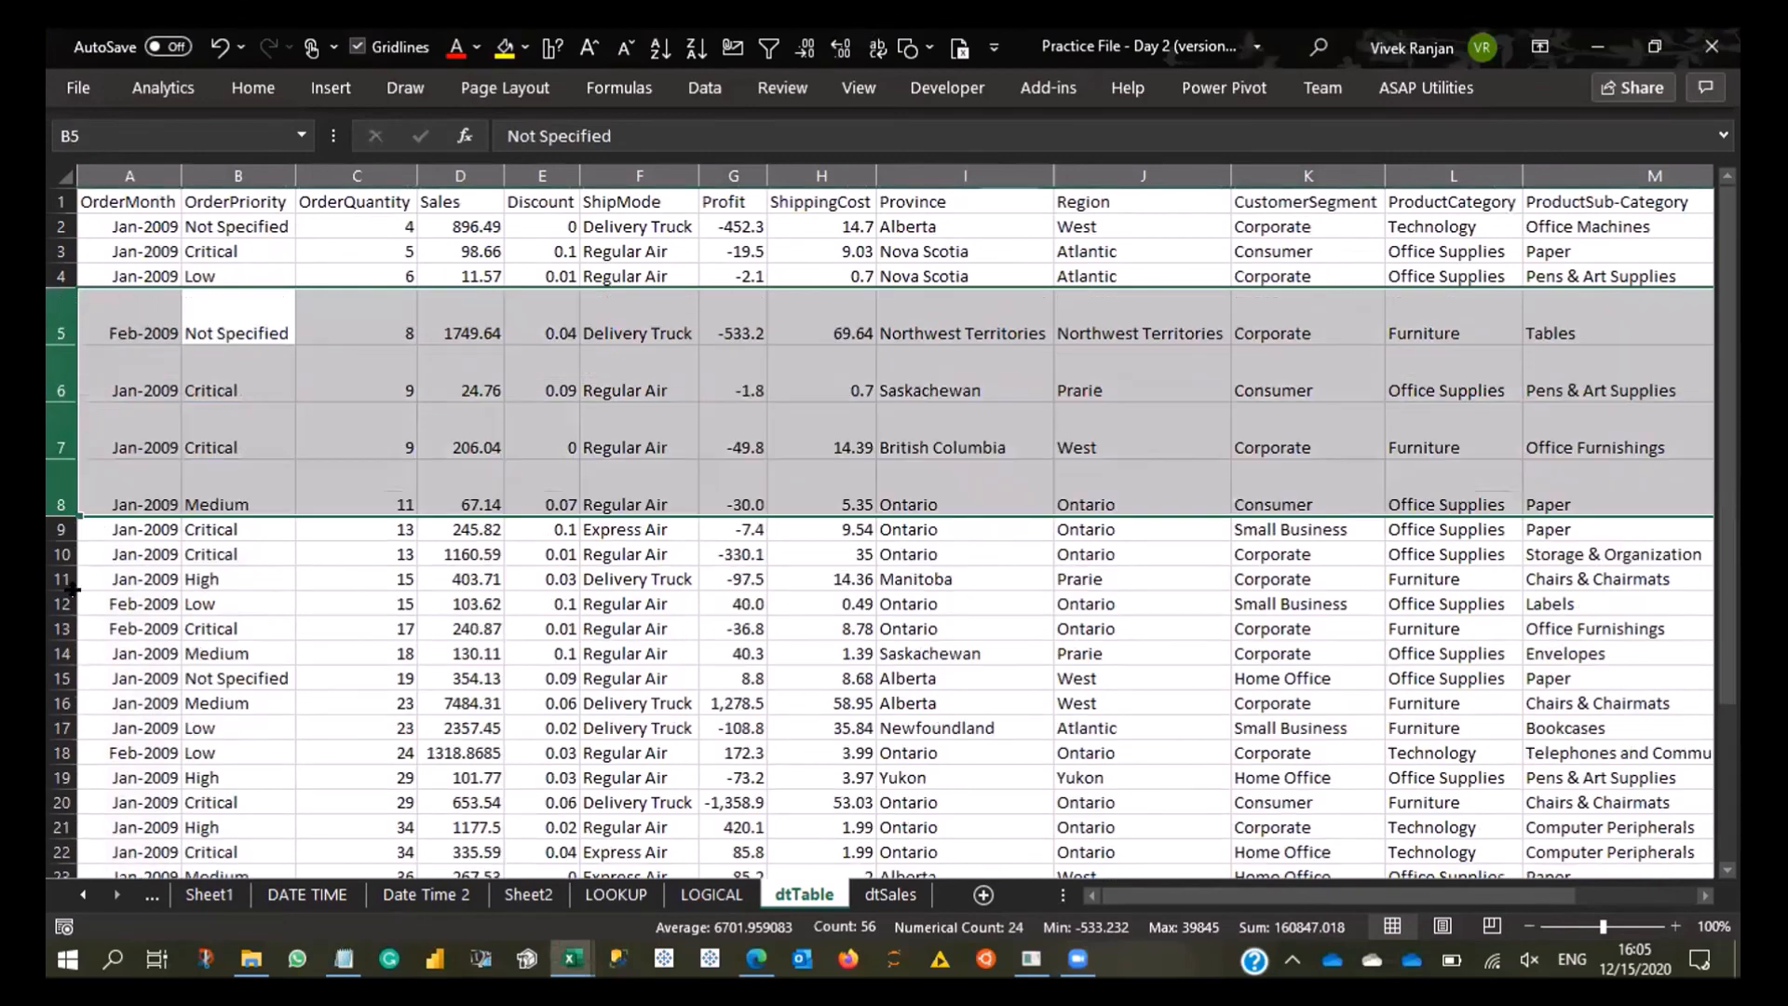
left_click_drag(110, 628, 60, 678)
key("shift+Down")
key("shift+Down")
key("shift+space")
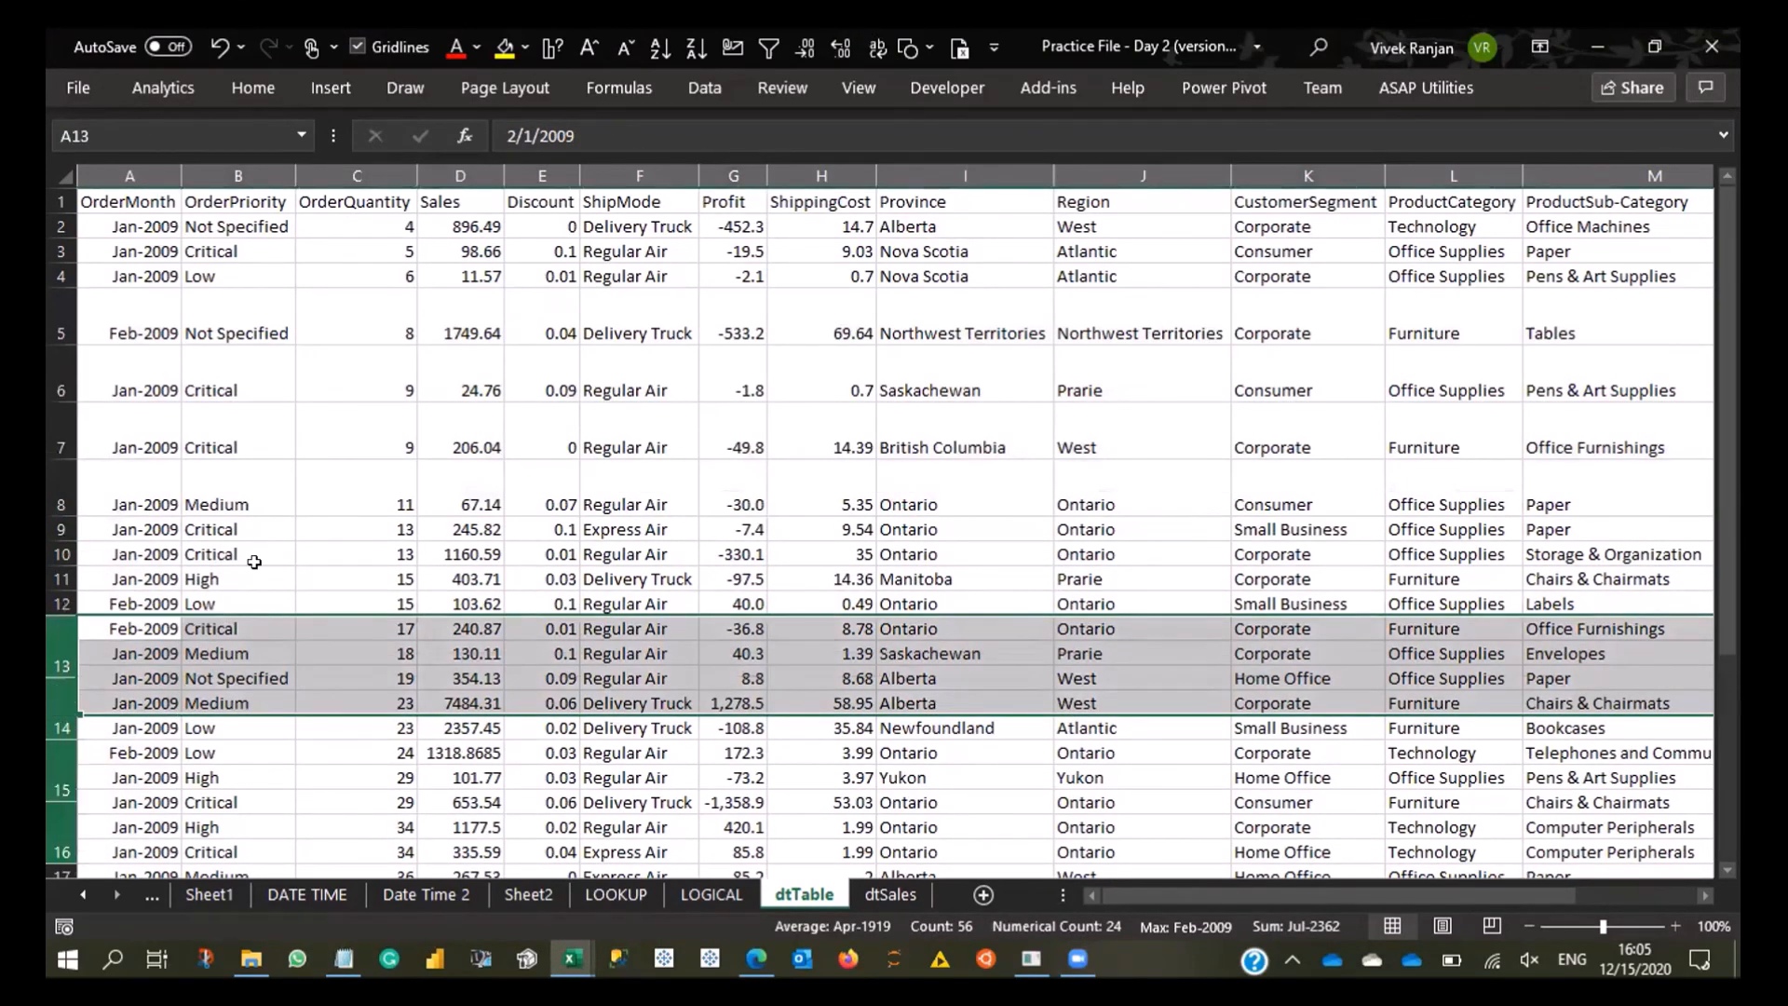
- Widen the ShipMode column well beyond the width of its contents
left_click(255, 561)
left_click(687, 168)
left_click_drag(686, 164, 740, 168)
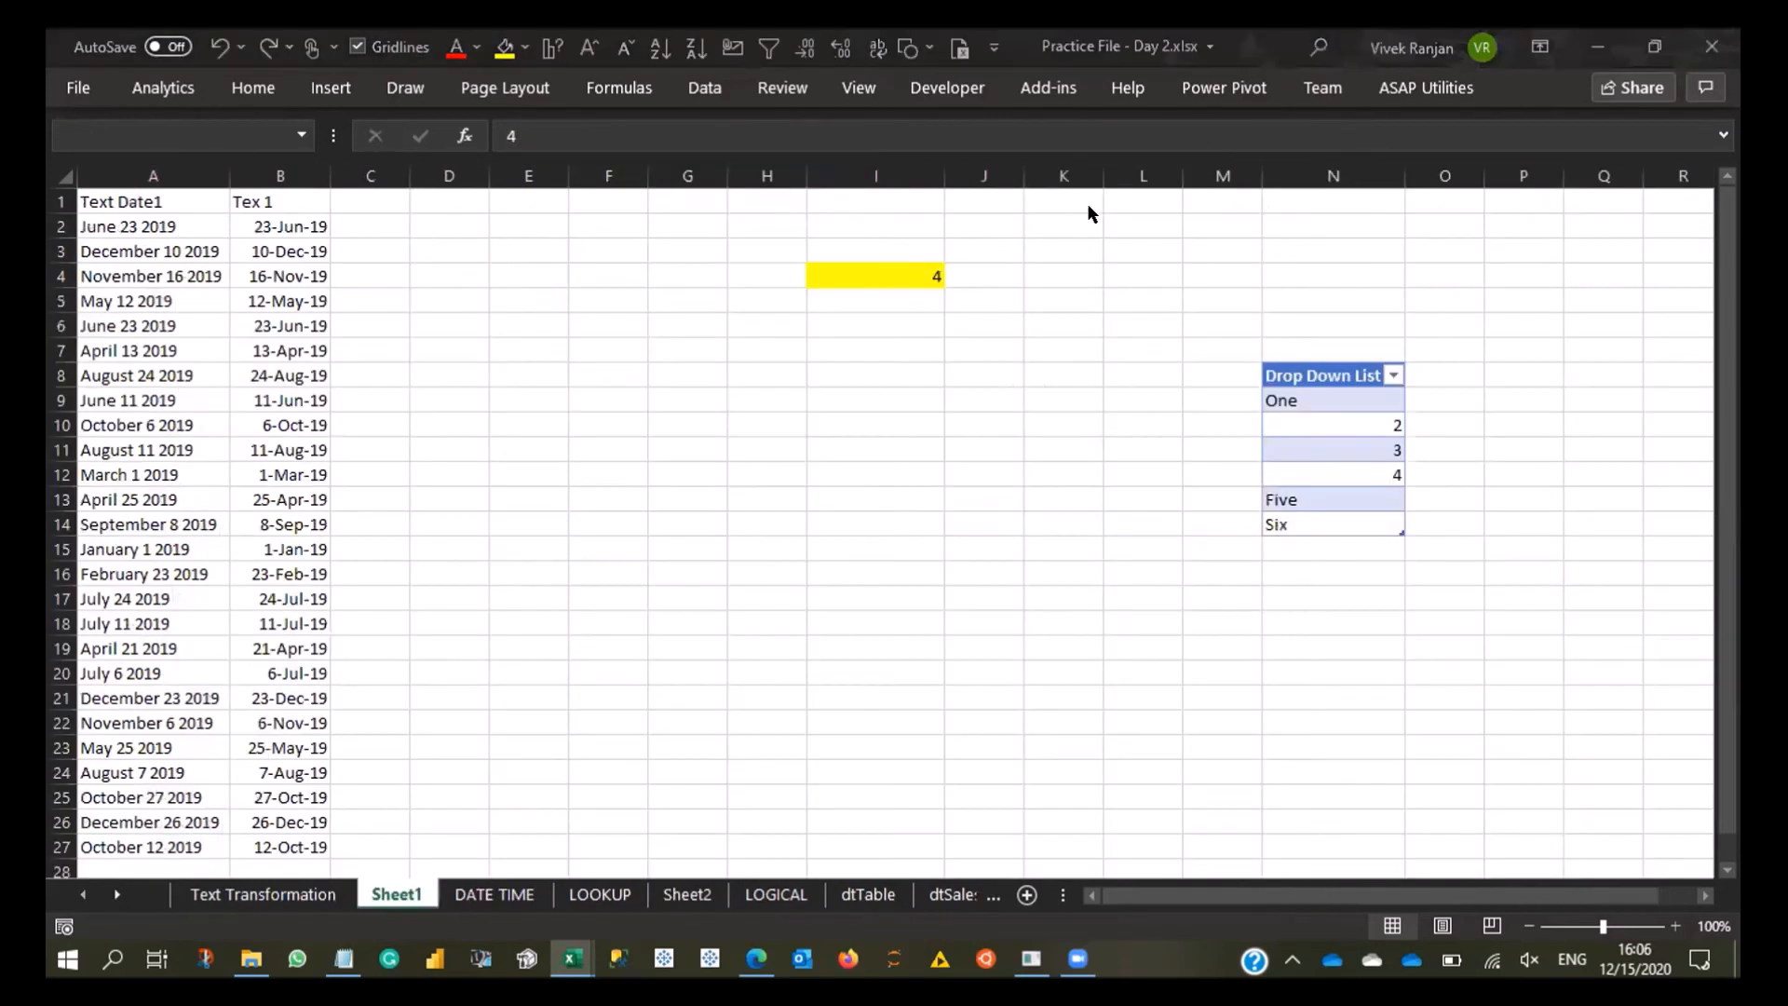
- Review the dtSales and dtTable sheets in the Practice File - Day 2.xlsx workbook, and return to the other version
left_click(931, 883)
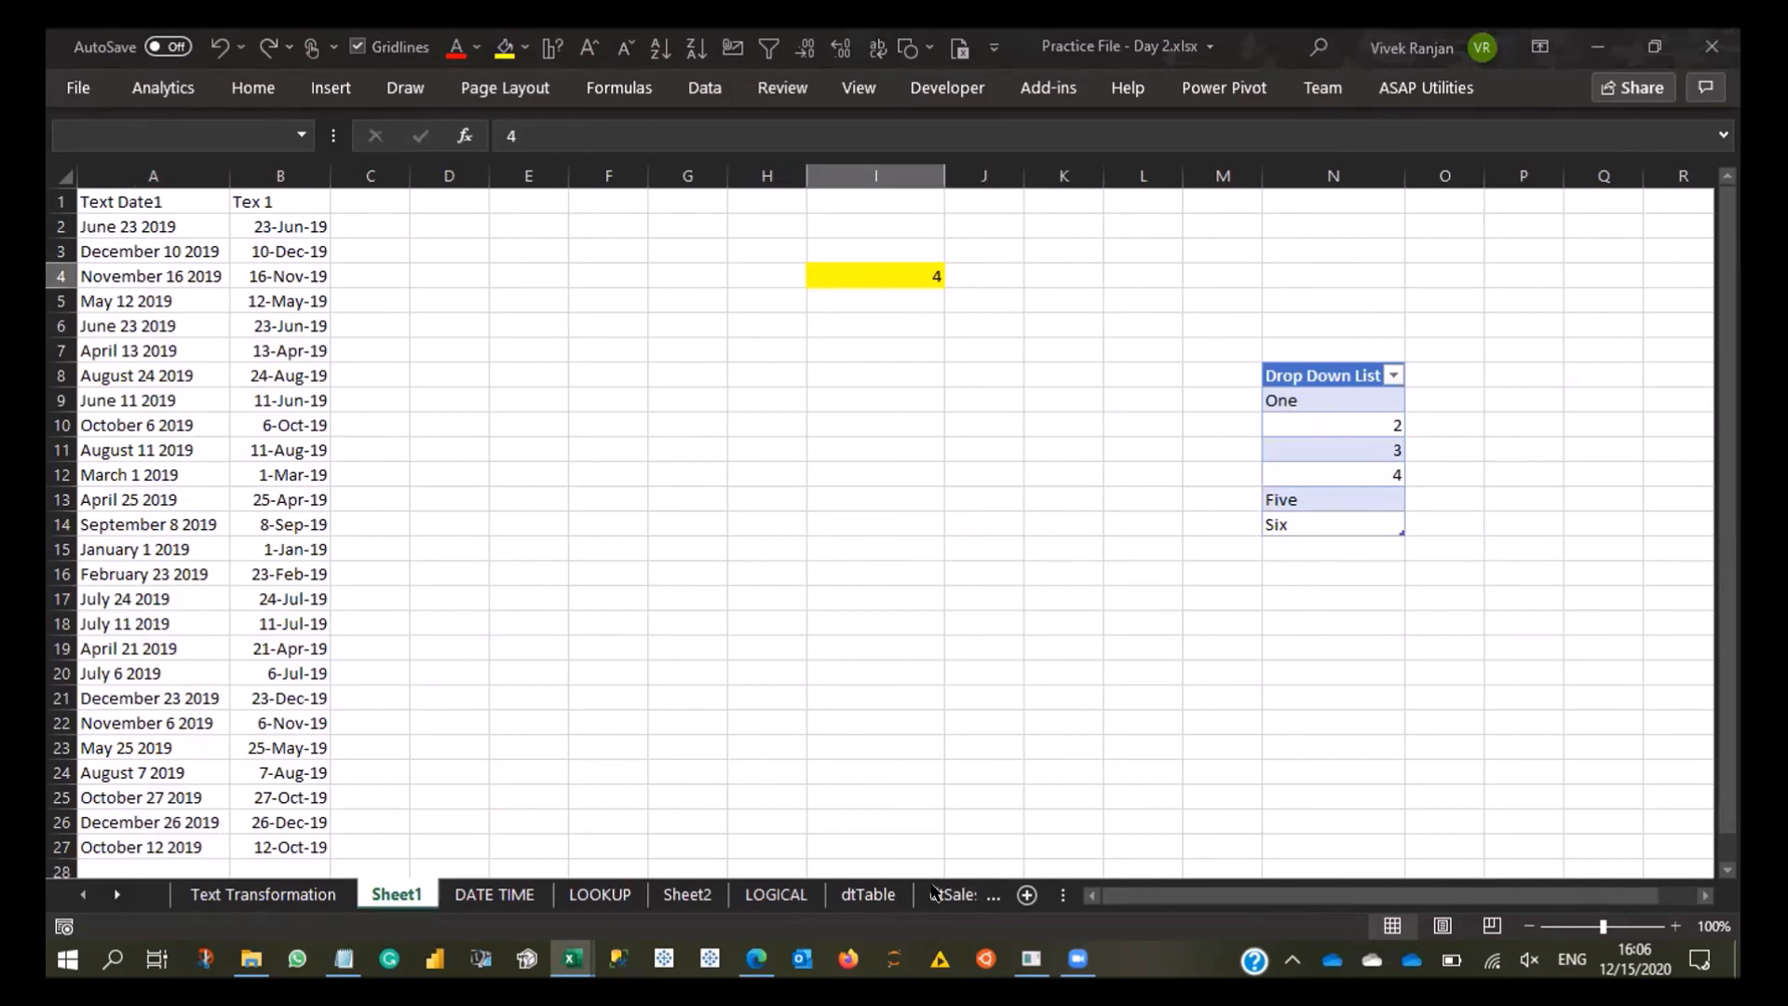
left_click(943, 893)
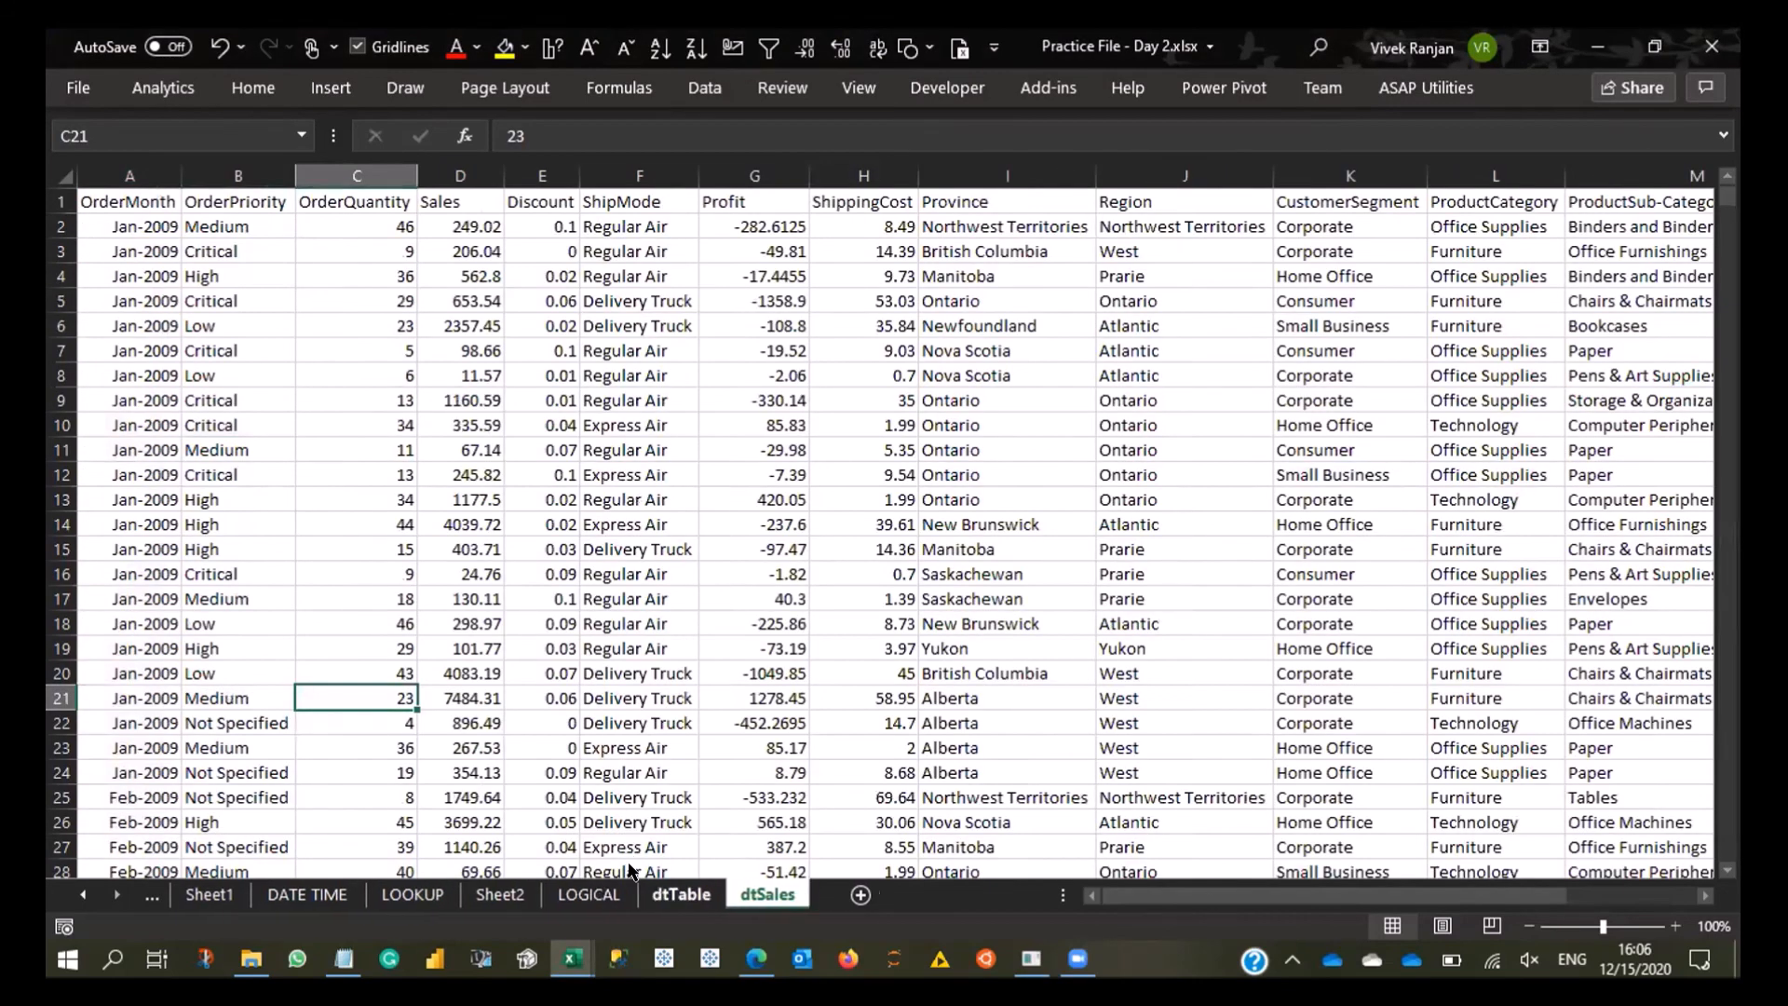
key("ctrl+Page_Up")
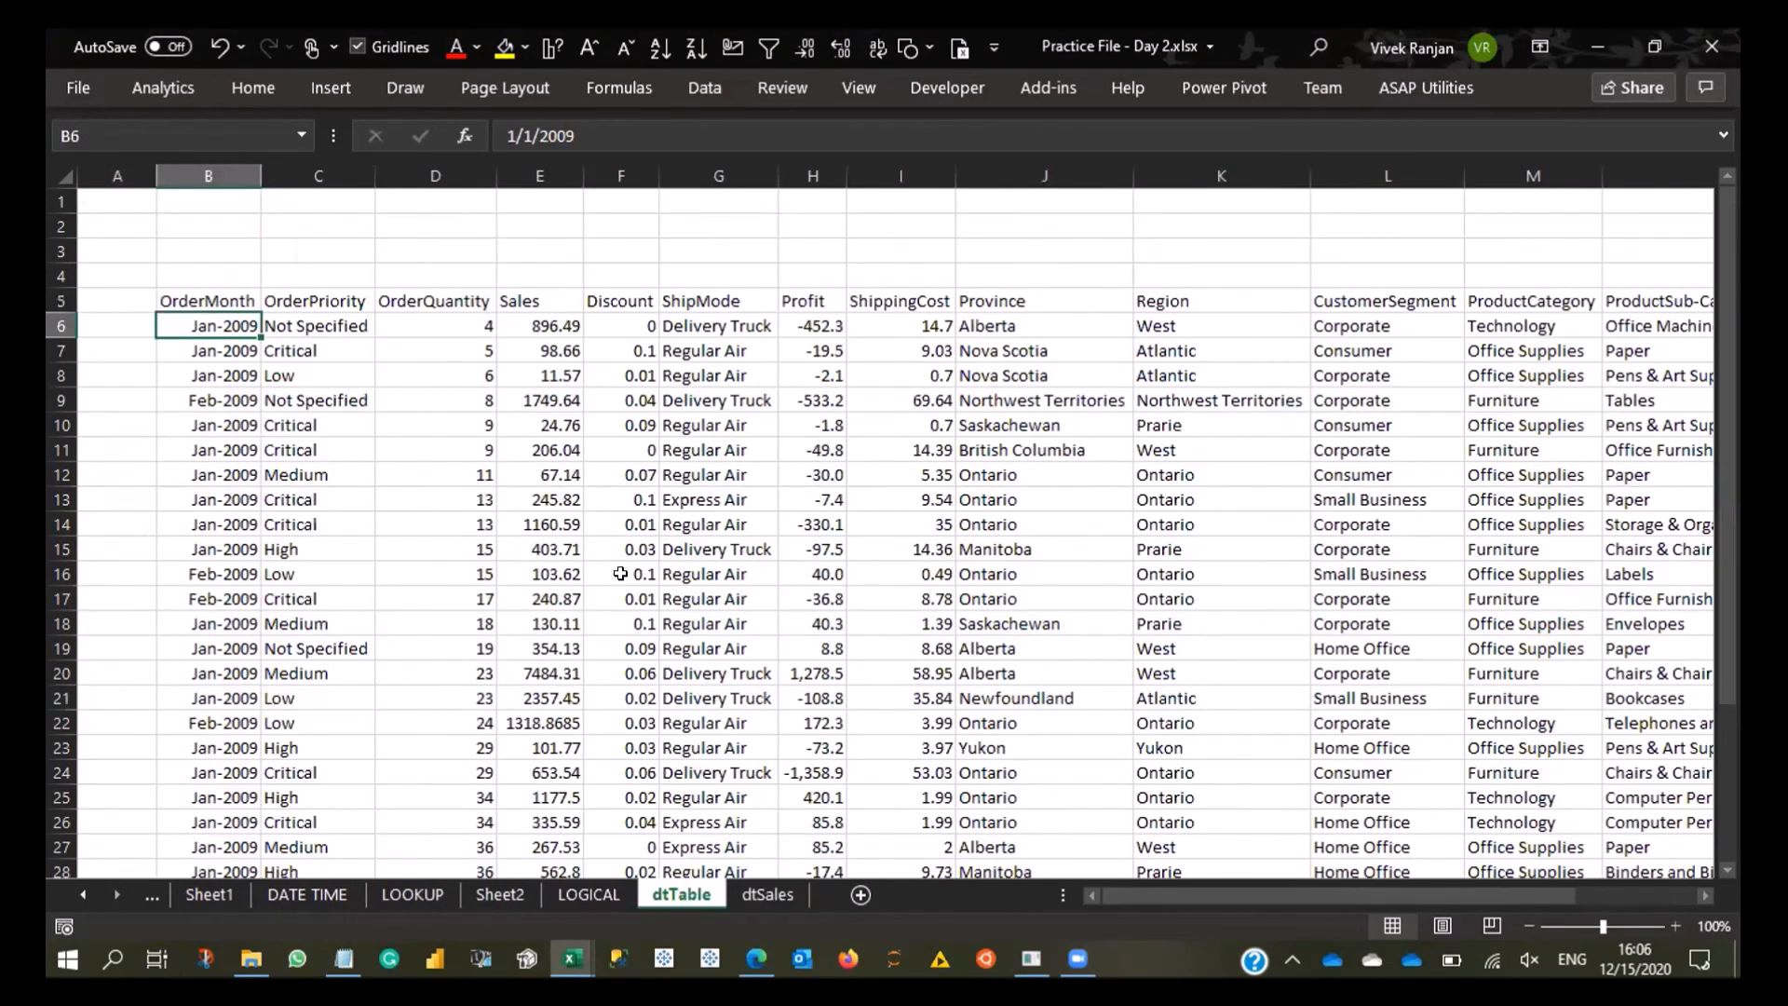
key("alt+Tab")
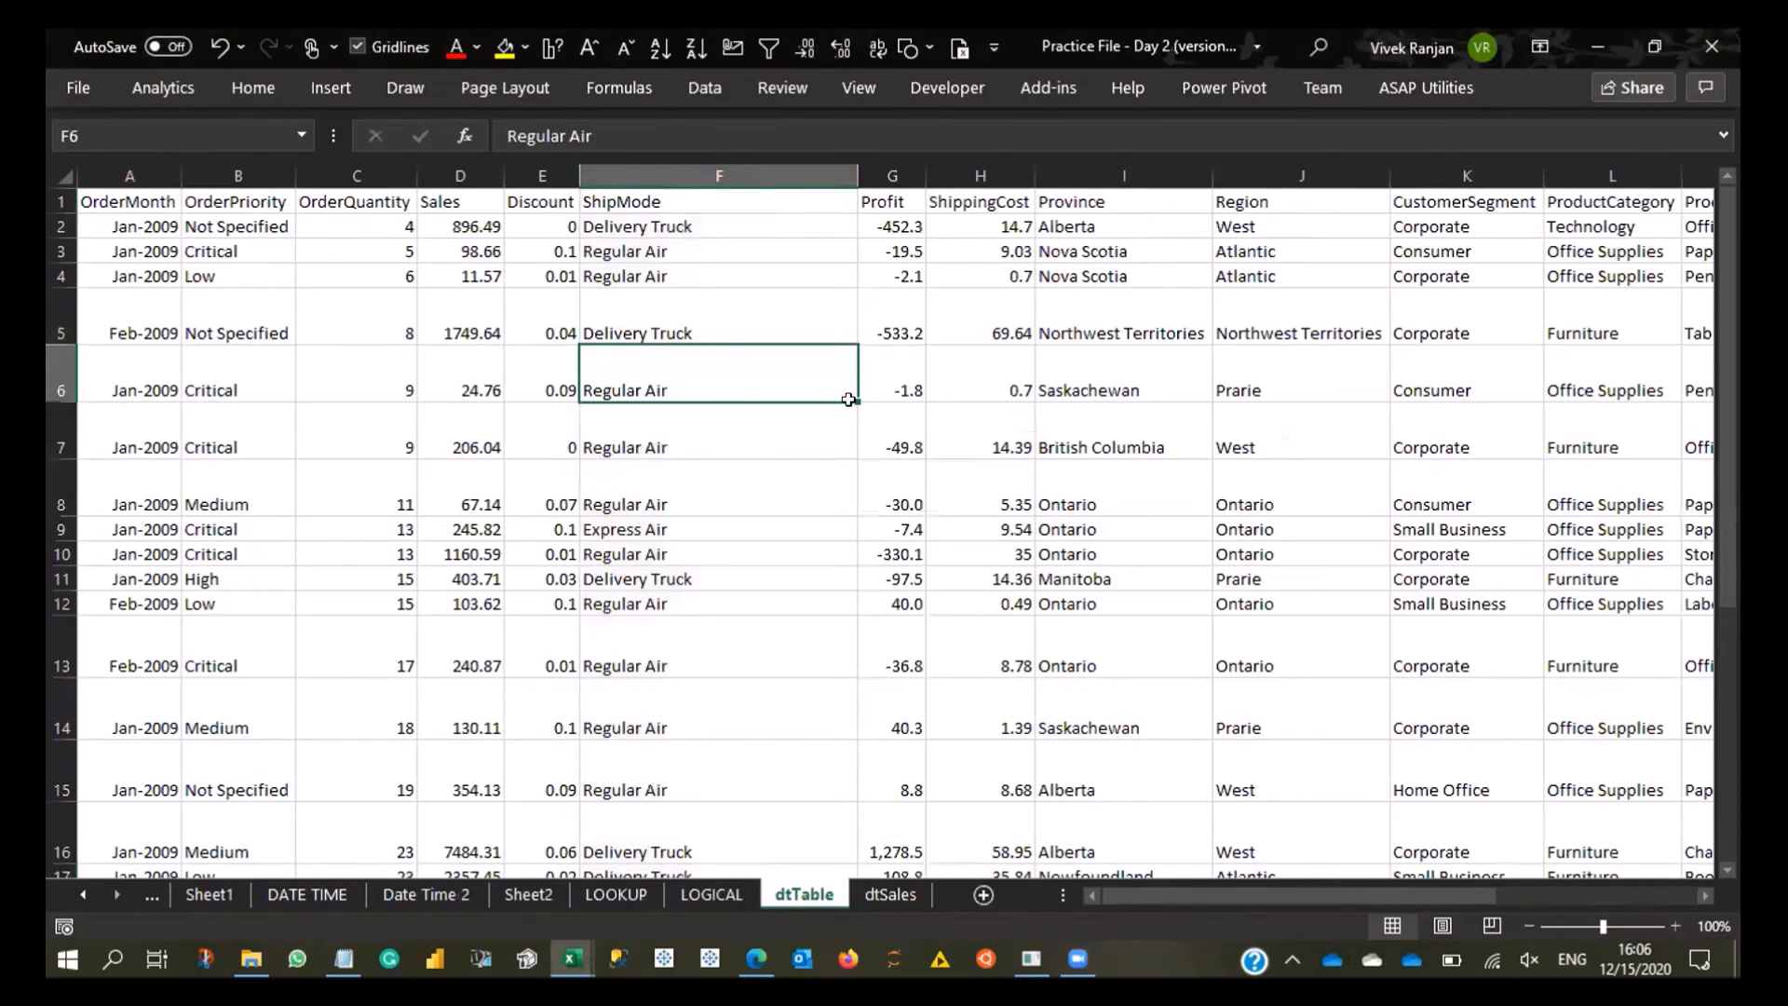
- Try Wrap Text on data rows 2 to 31 and turn it back off
key("ctrl+Home")
key("Down")
key("Down")
key("Up")
key("ctrl+shift+Down")
key("shift+space")
scroll(531, 392, "up", 4)
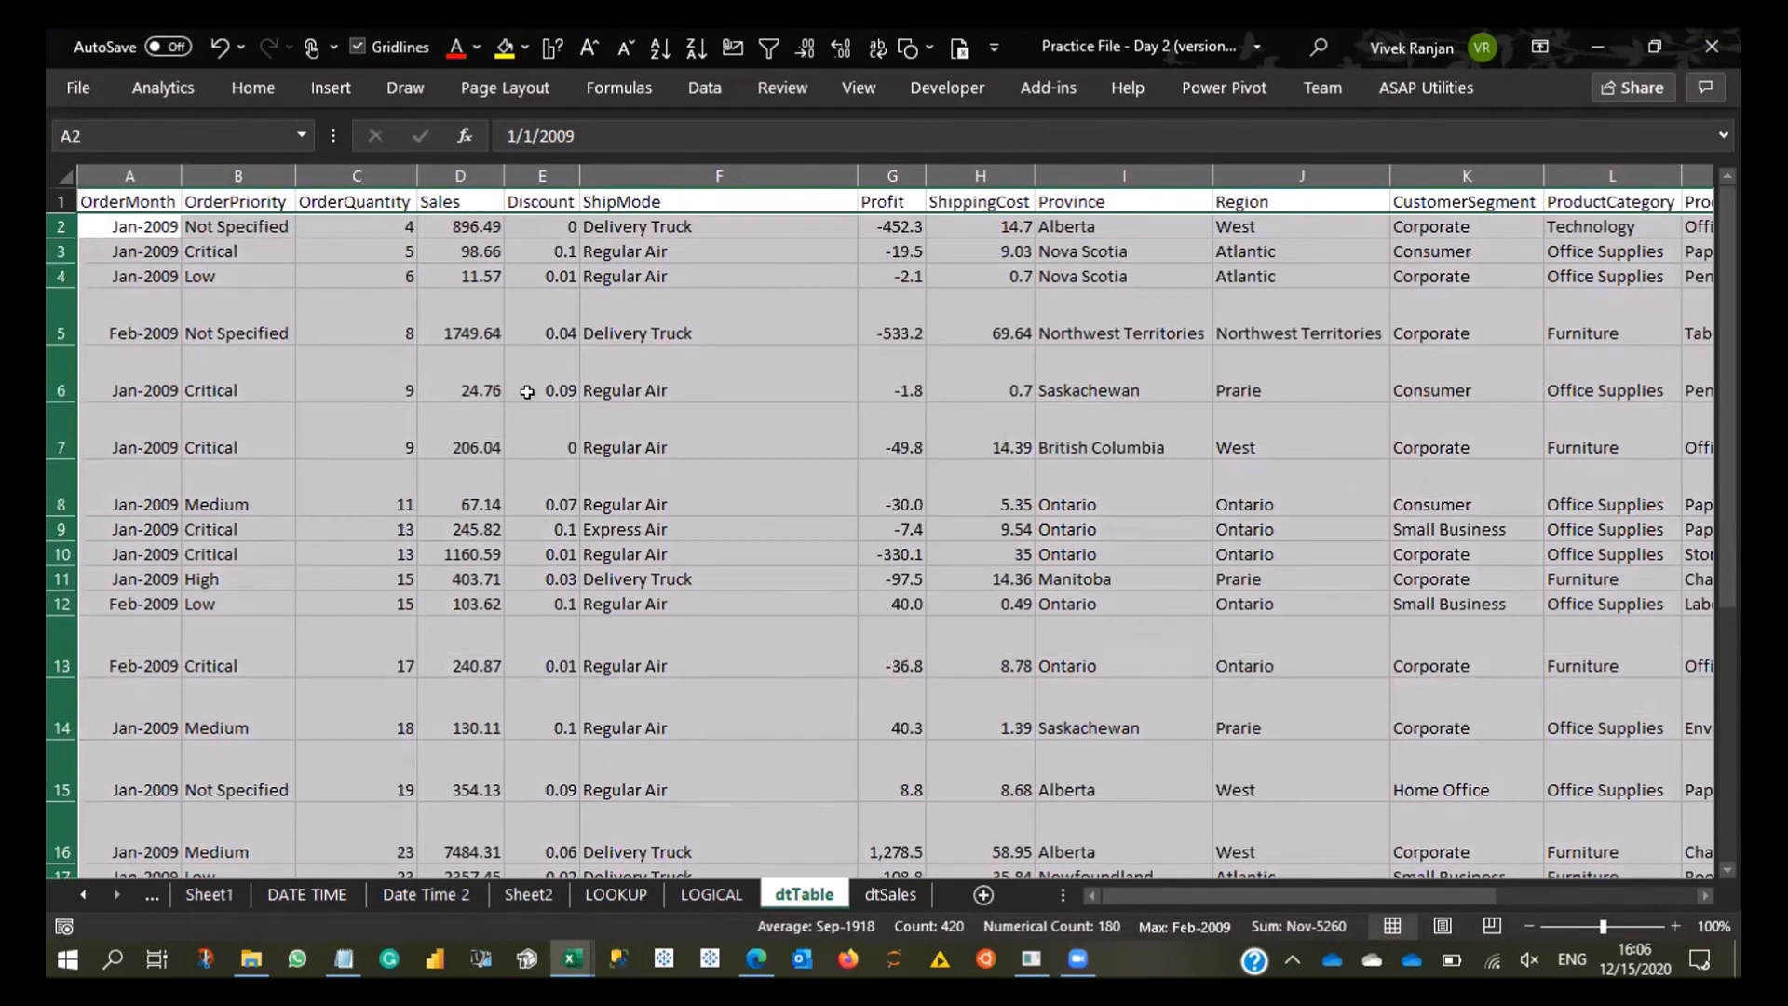
left_click(88, 86)
left_click(110, 103)
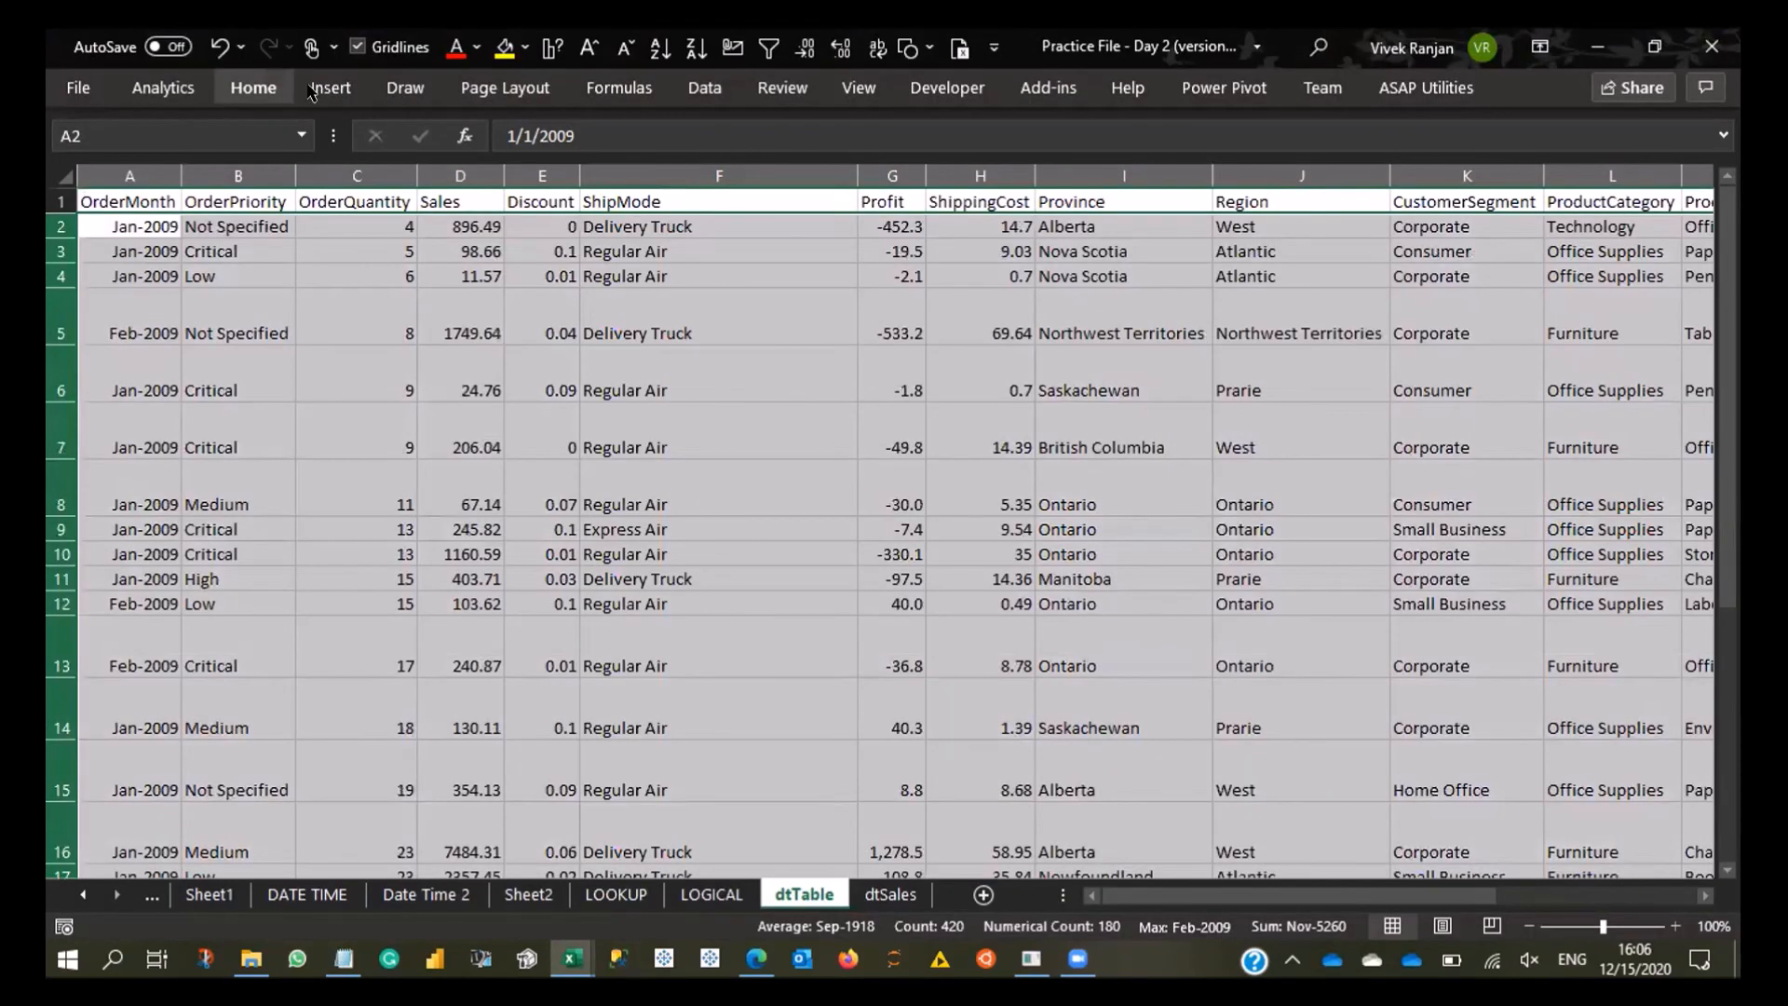
left_click(253, 88)
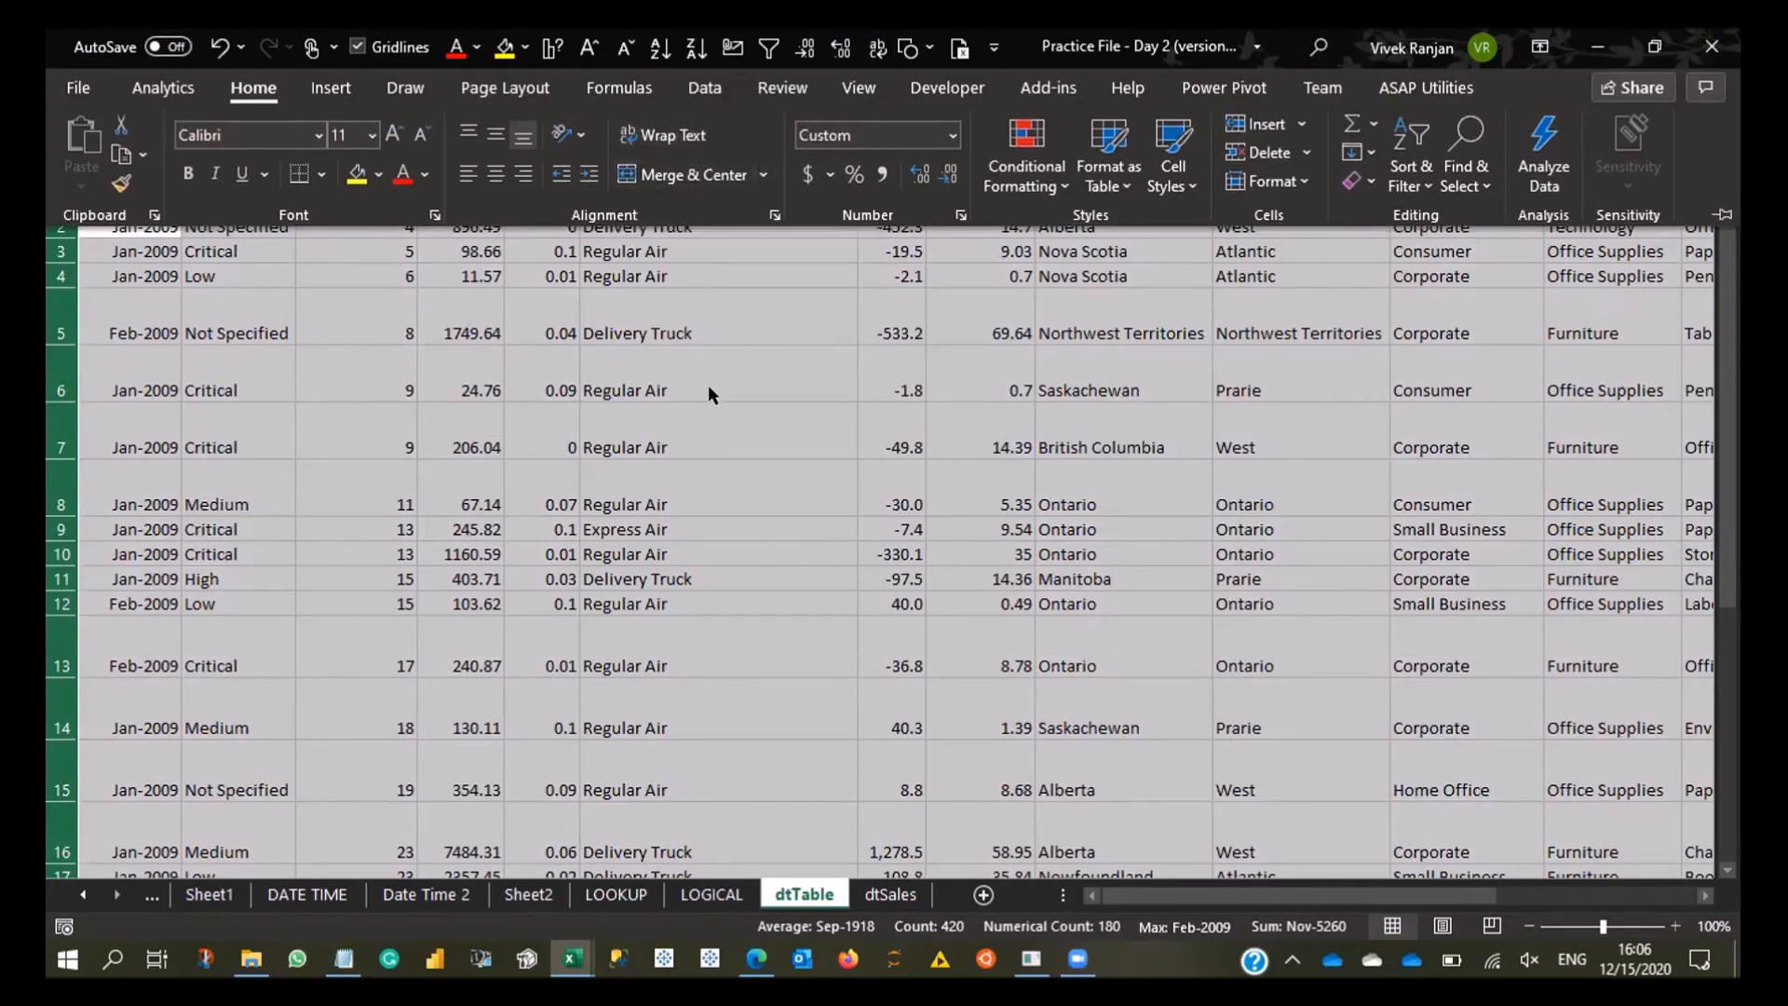
left_click(672, 137)
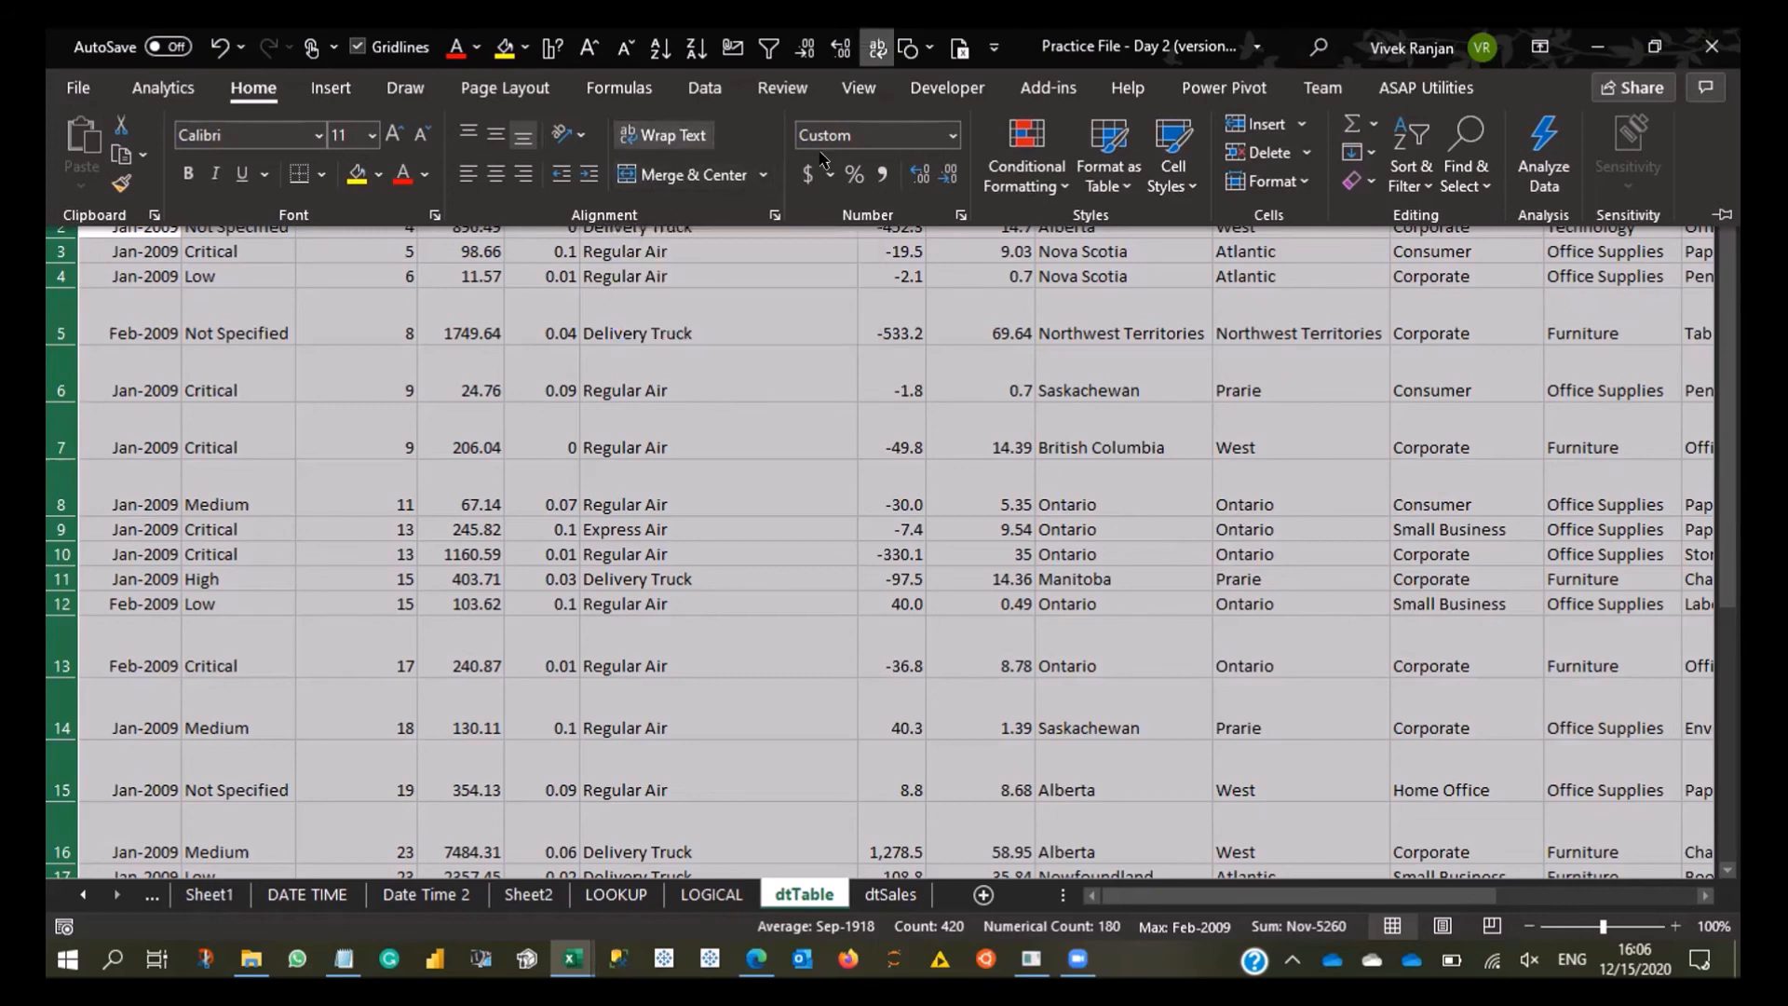
left_click(701, 147)
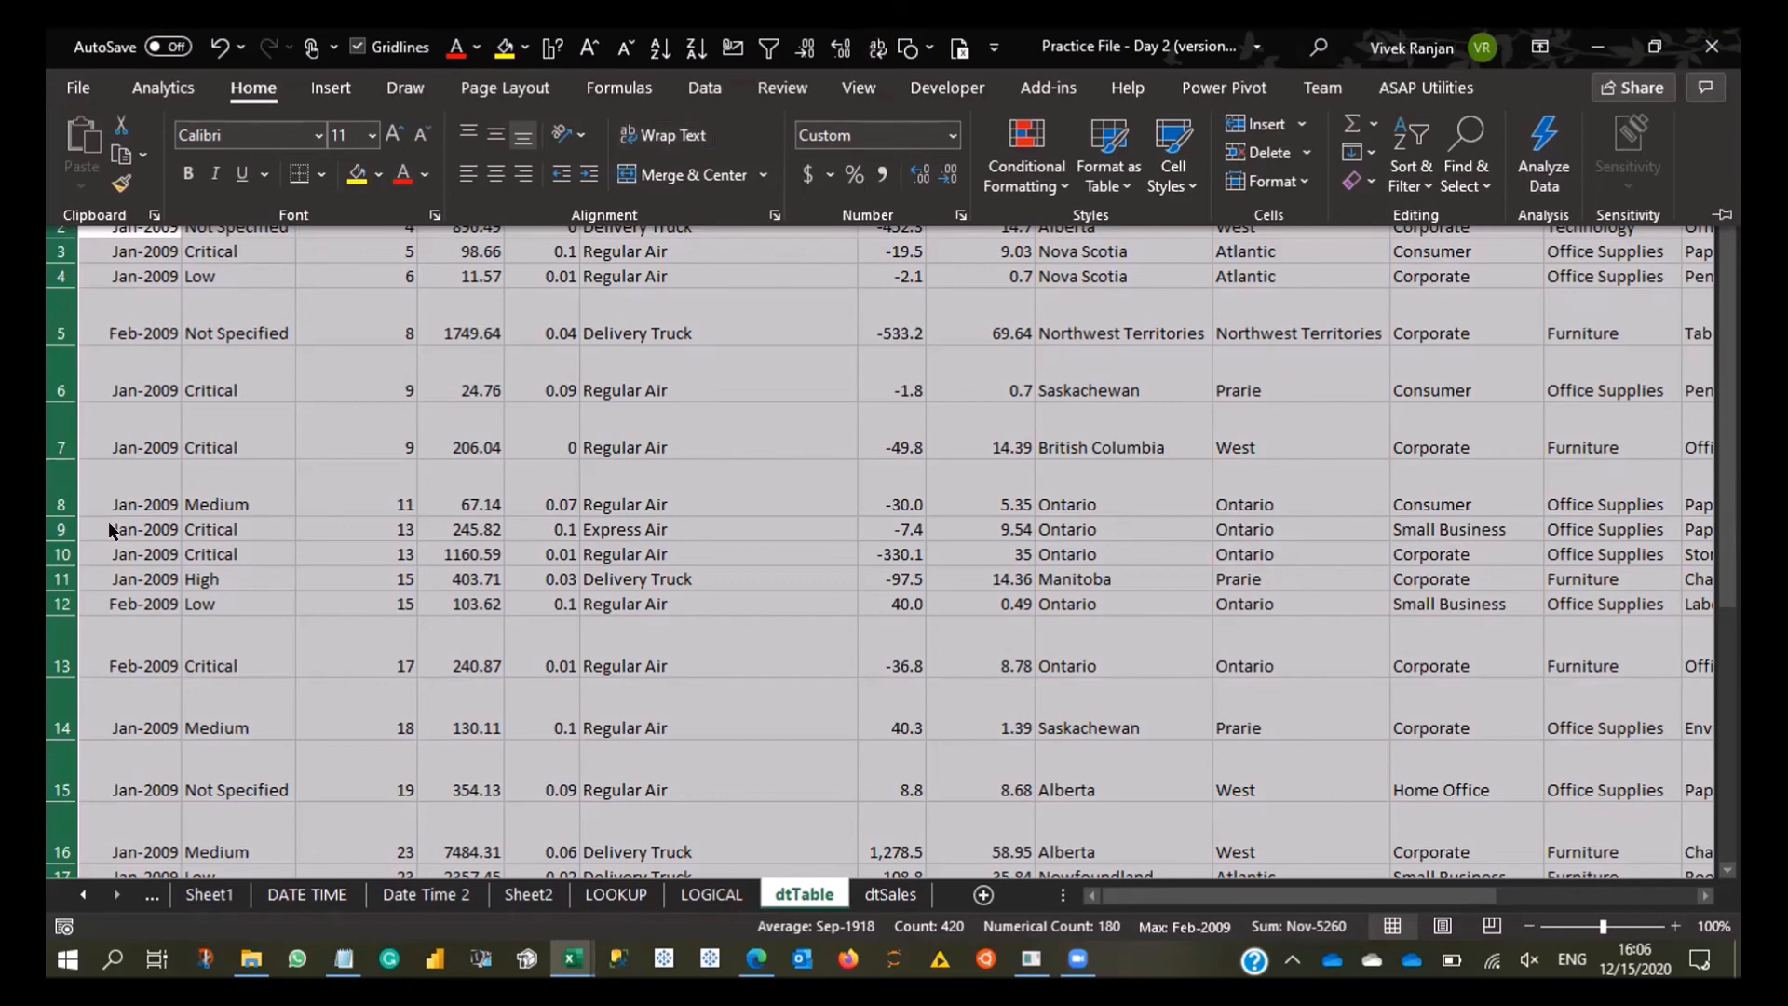
- AutoFit the heights of the selected data rows and undo the change
left_click(295, 449)
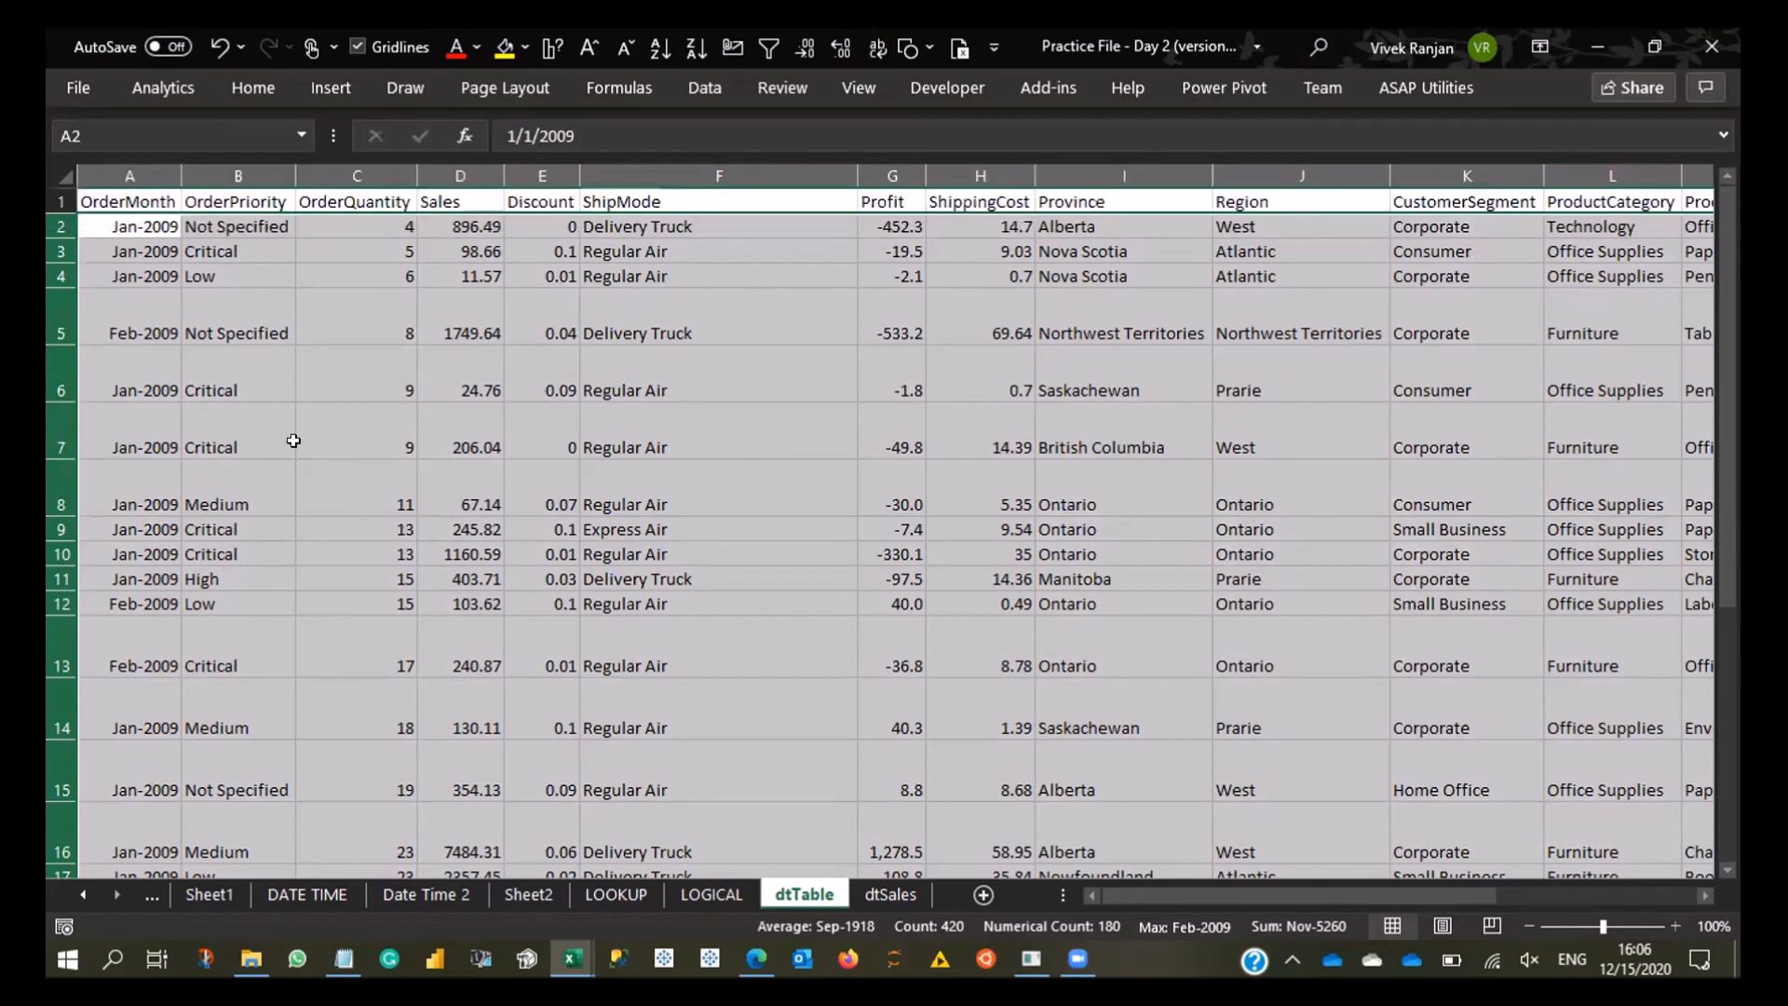
double_click(63, 455)
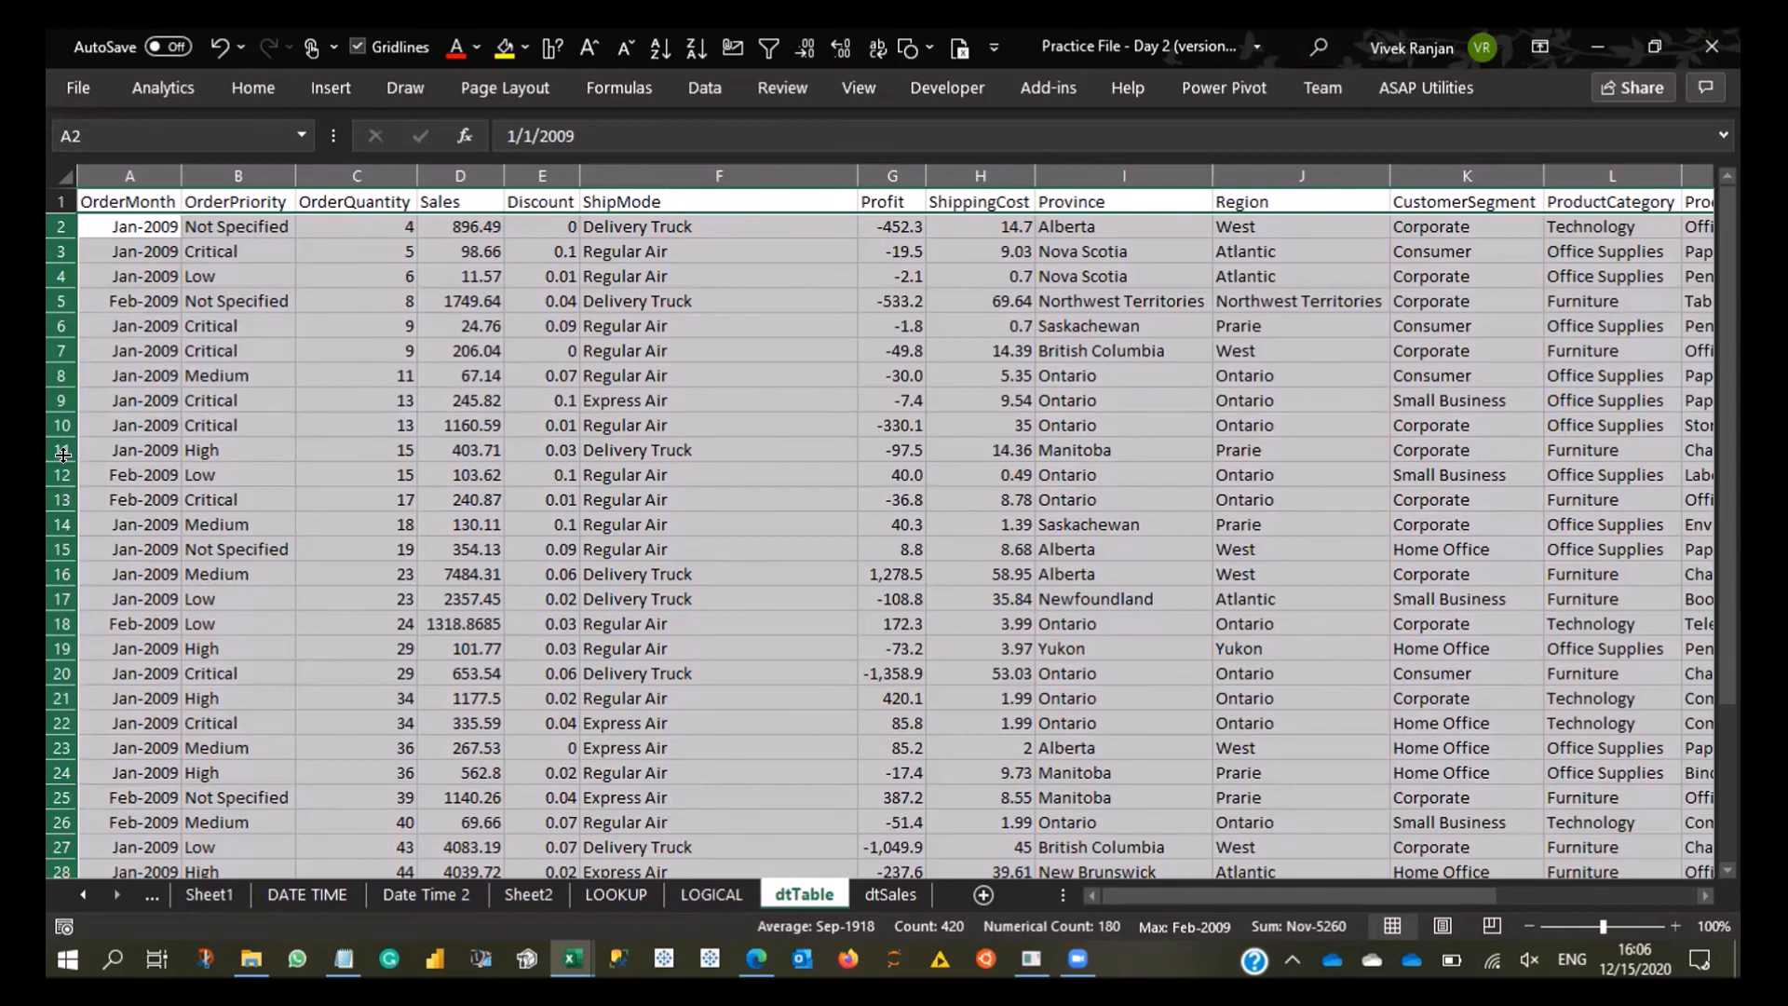
key("ctrl+z")
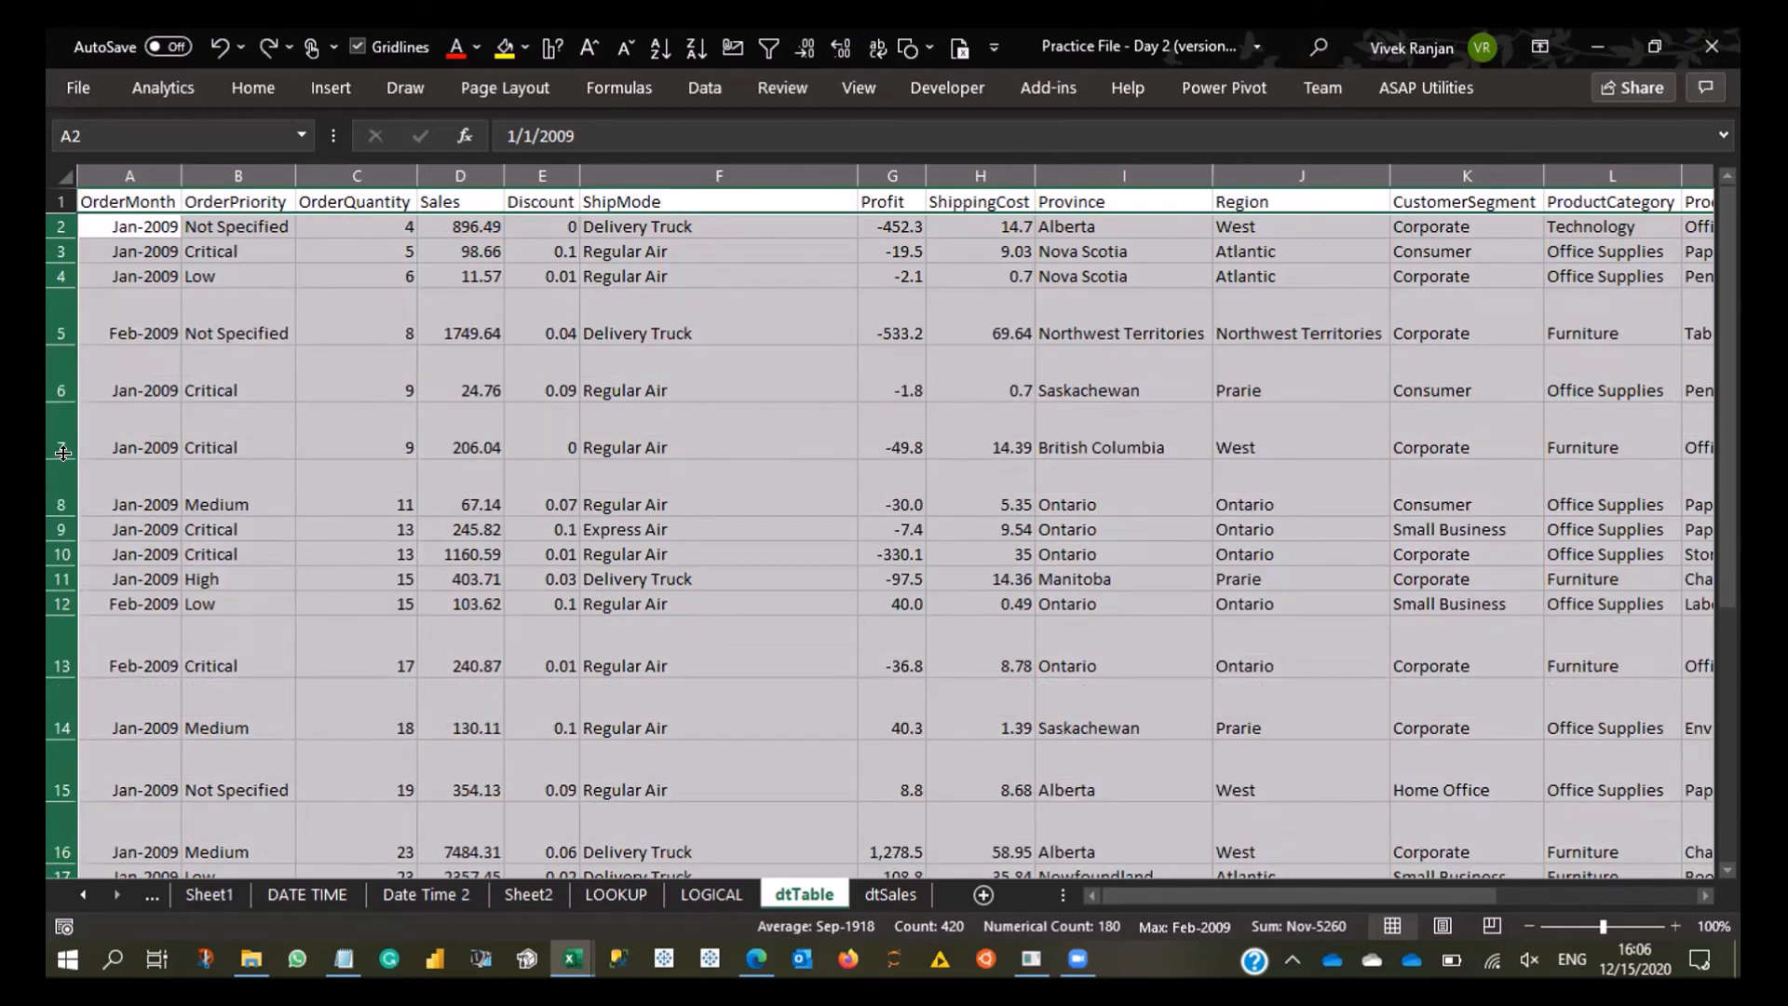
- AutoFit the widths of columns B to H
left_click(357, 175)
left_click(237, 175)
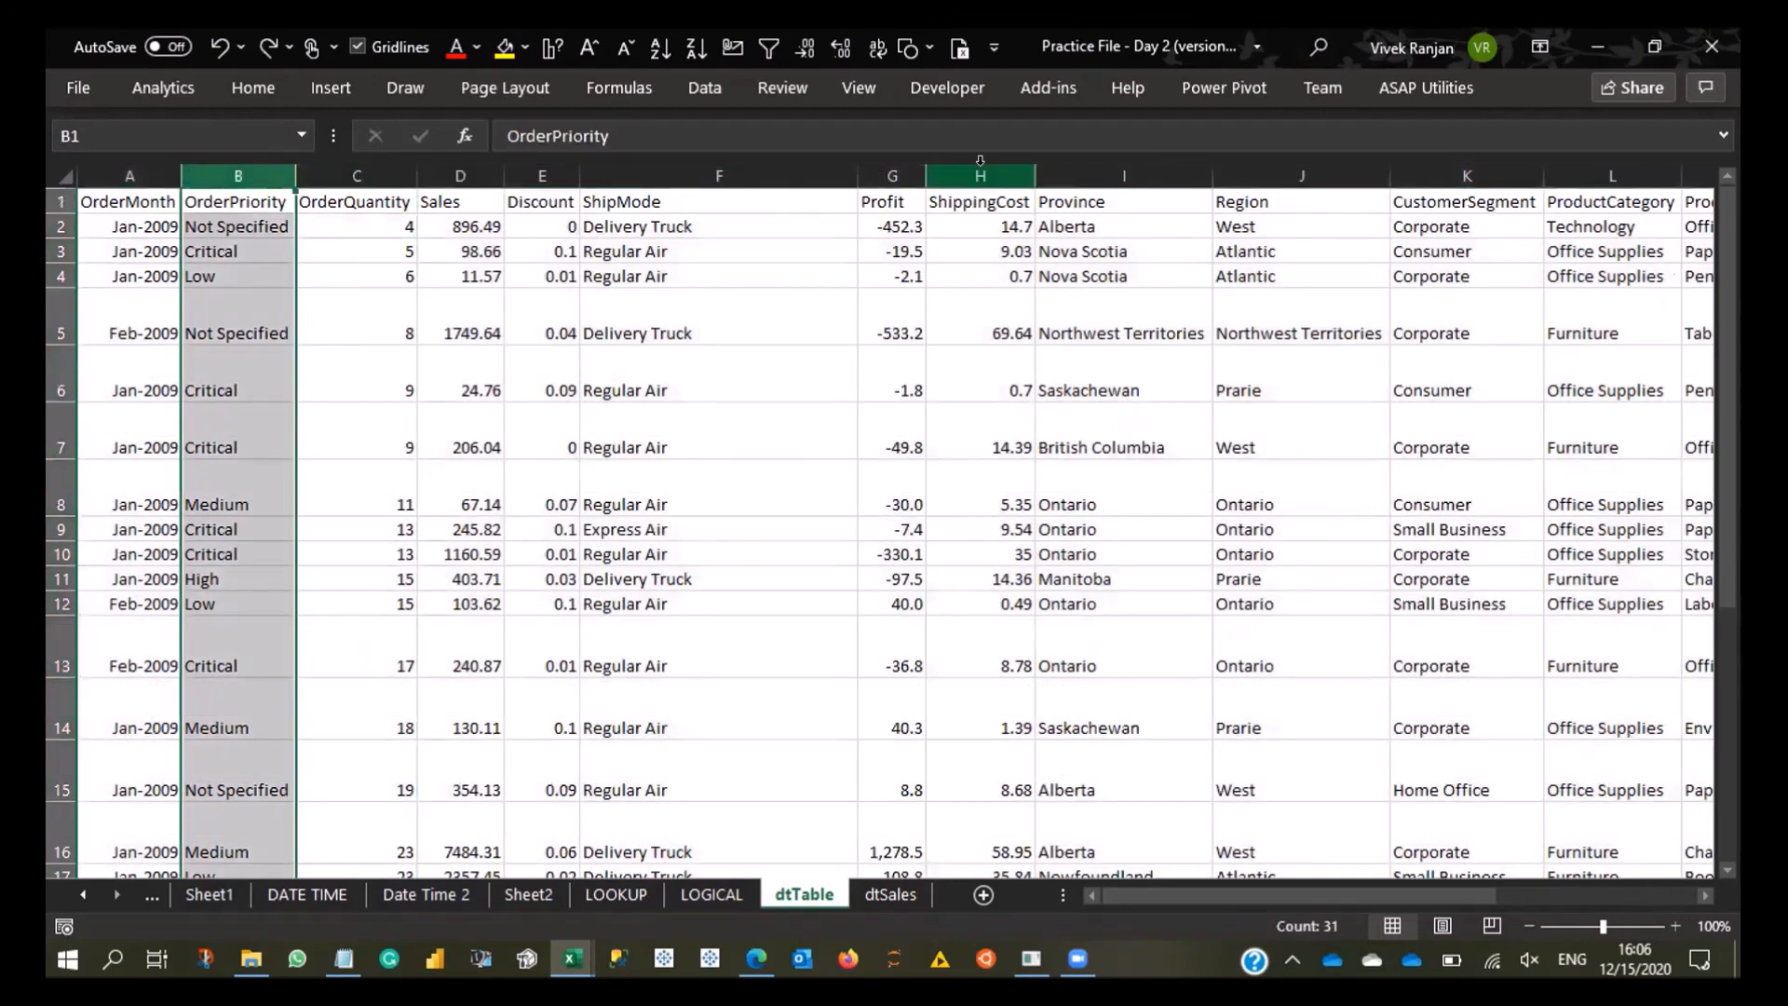
left_click(980, 173, "shift")
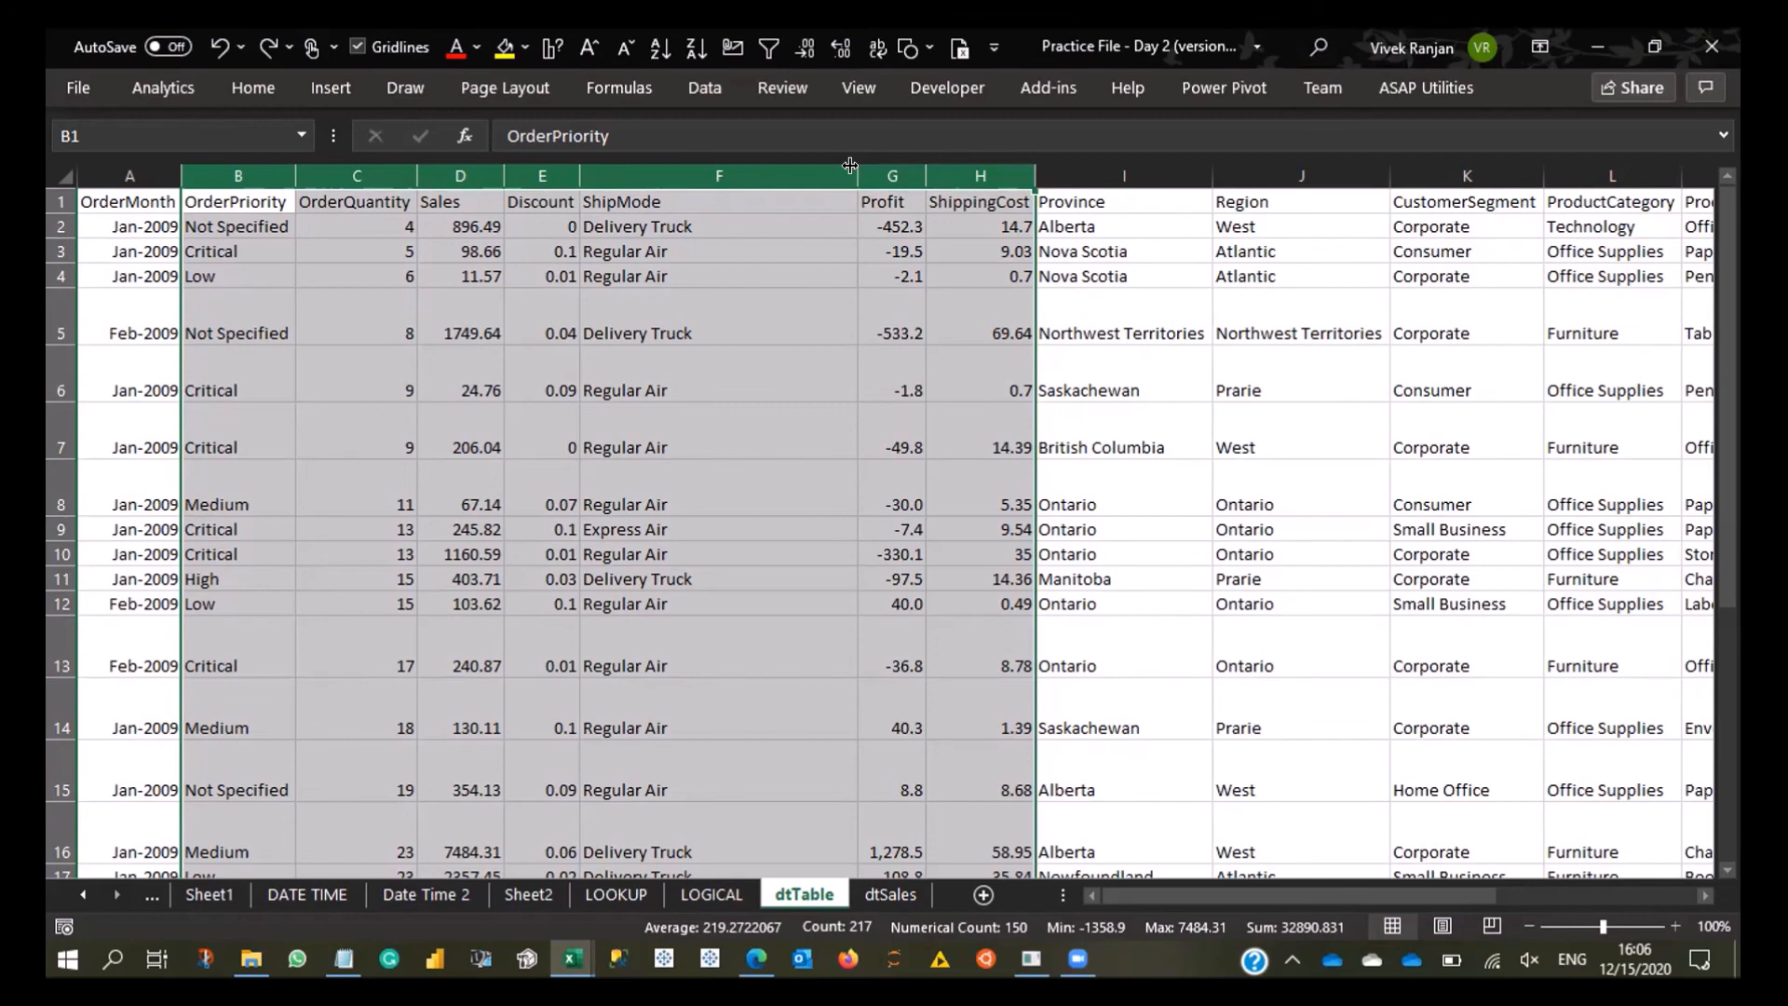
double_click(850, 173)
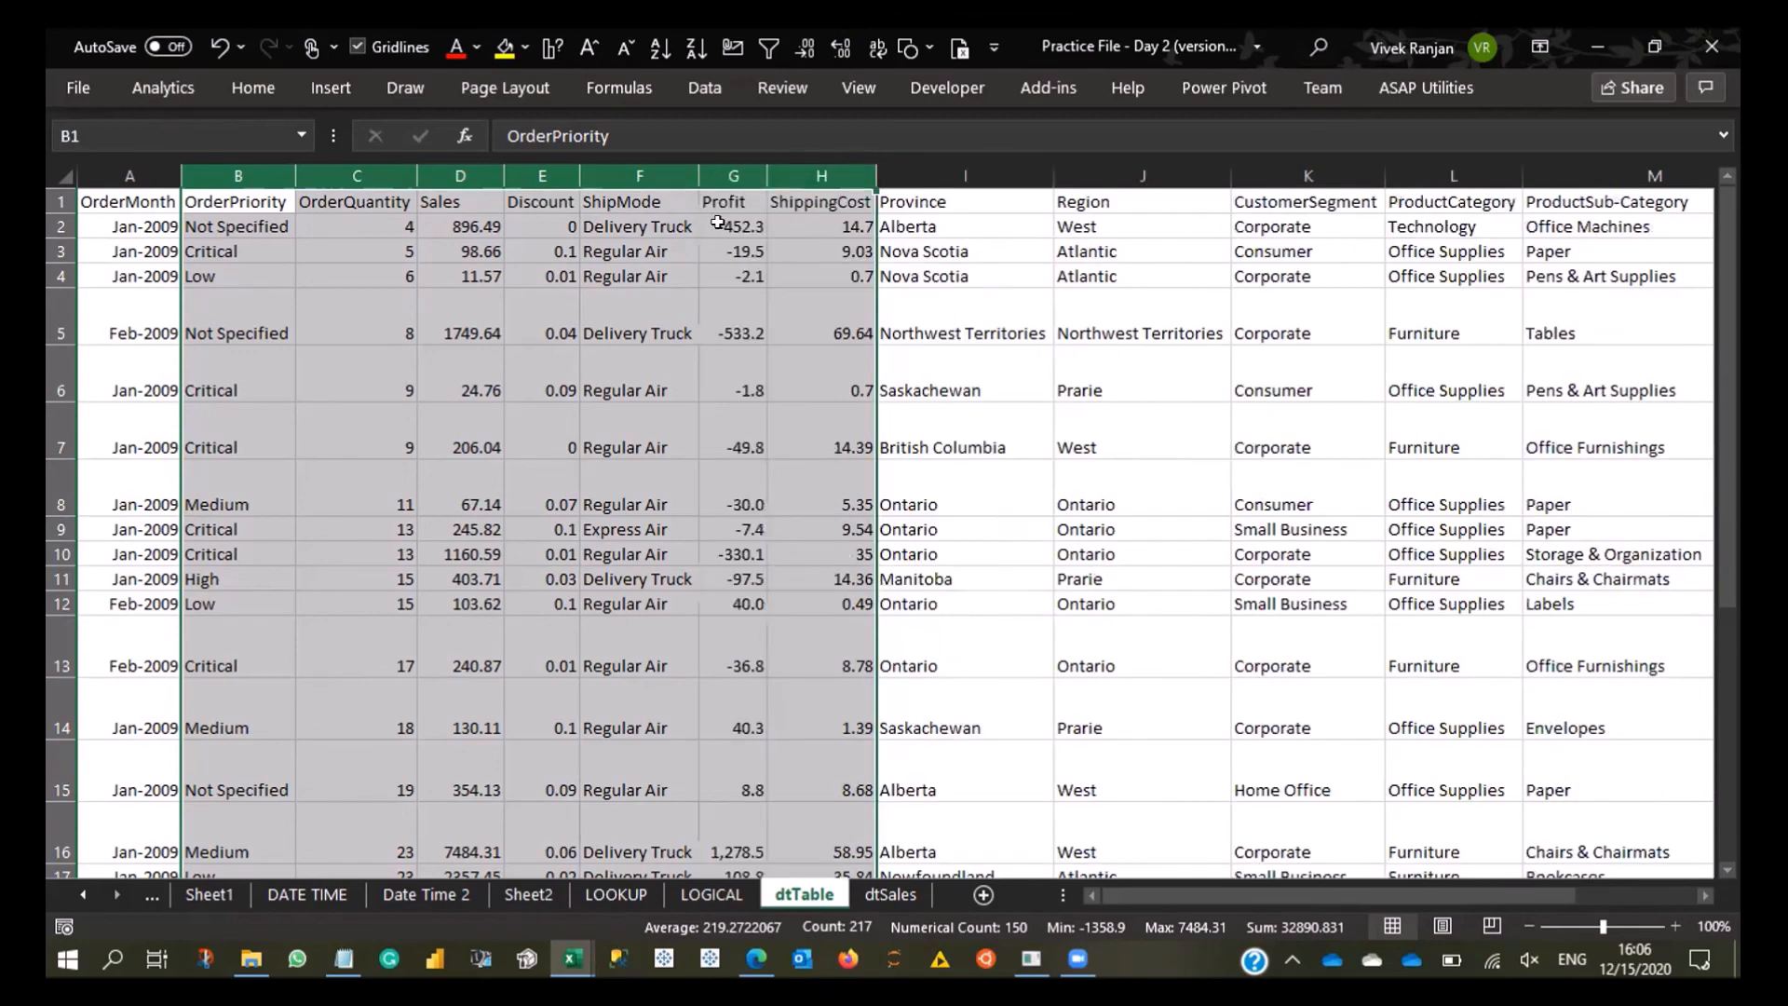
- AutoFit the heights of rows 4 to 31 and return to the header row
left_click(389, 312)
key("Up")
key("ctrl+shift+Down")
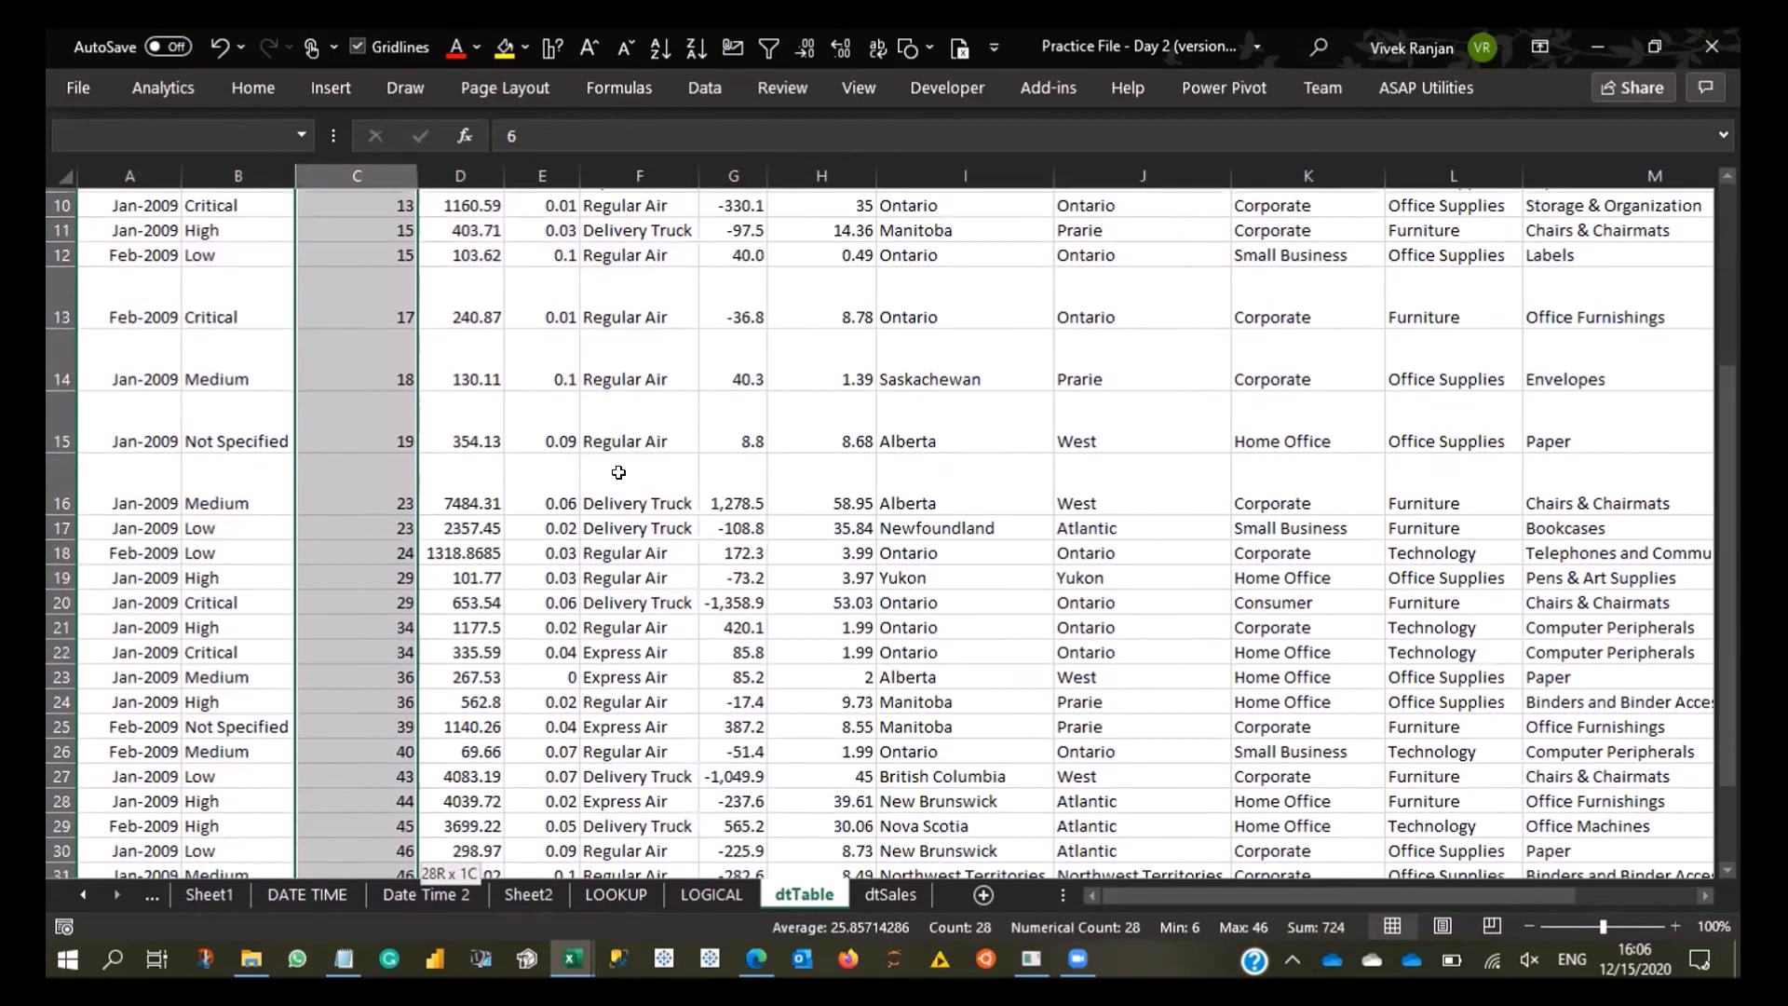
key("shift+space")
double_click(59, 362)
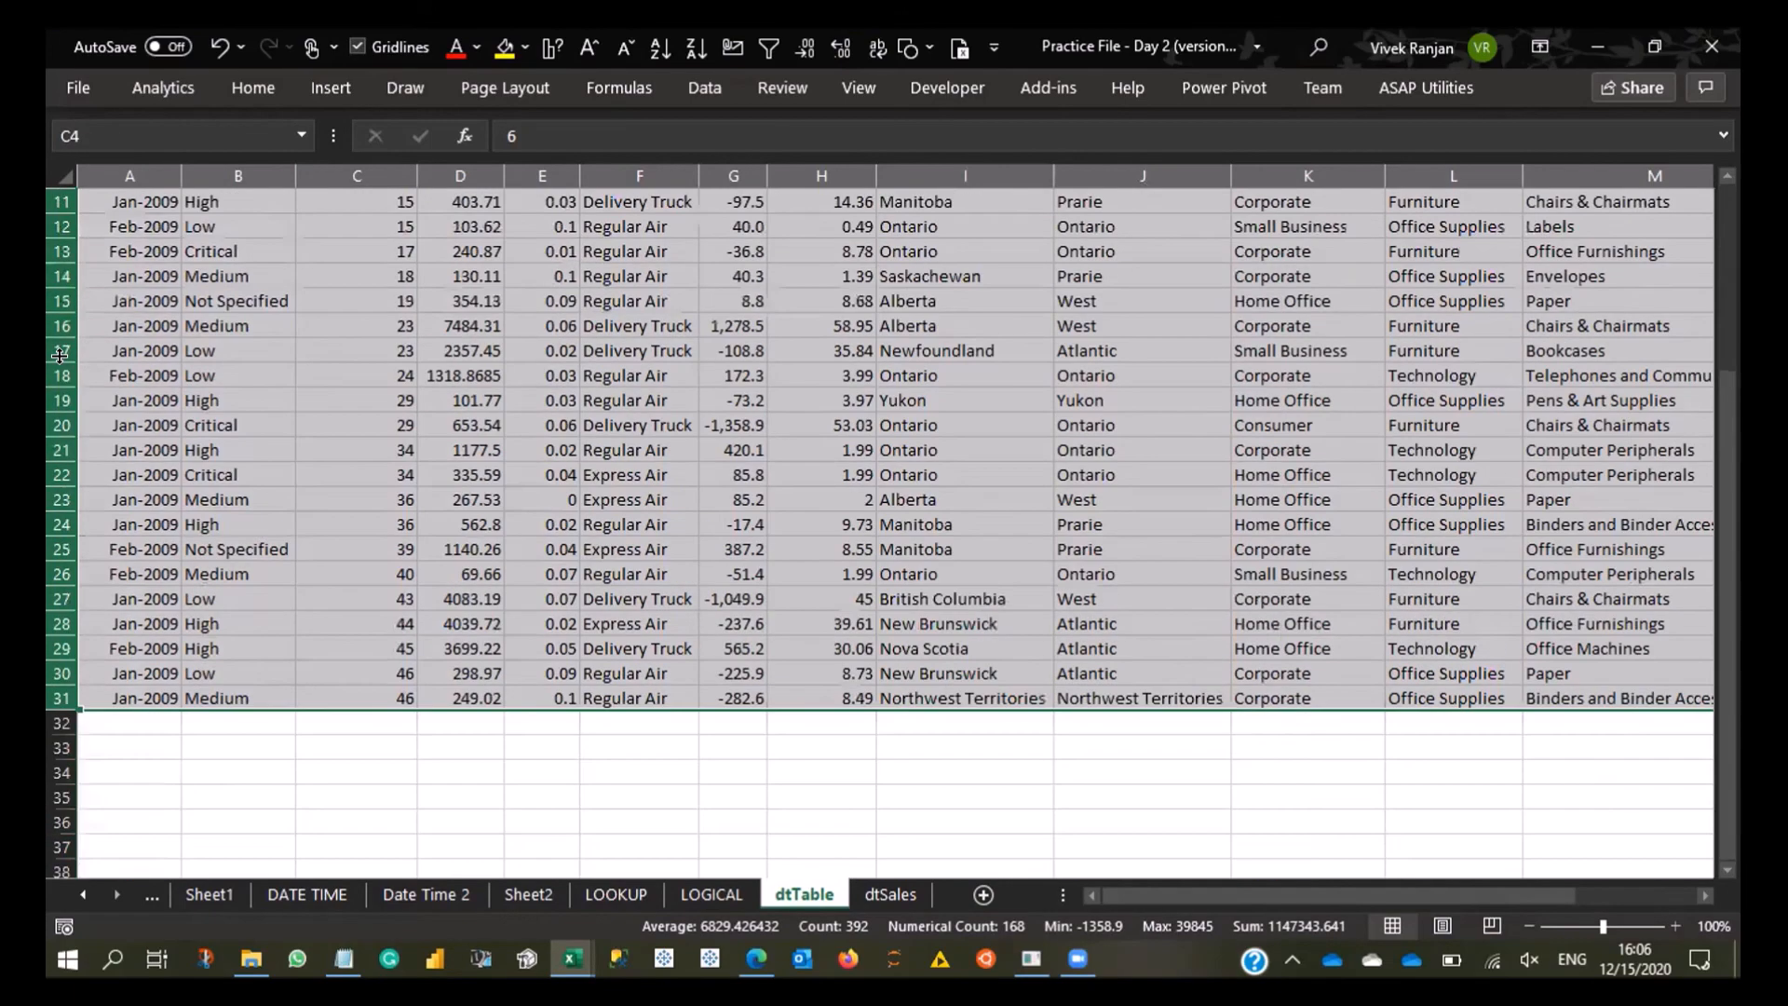
key("ctrl+Up")
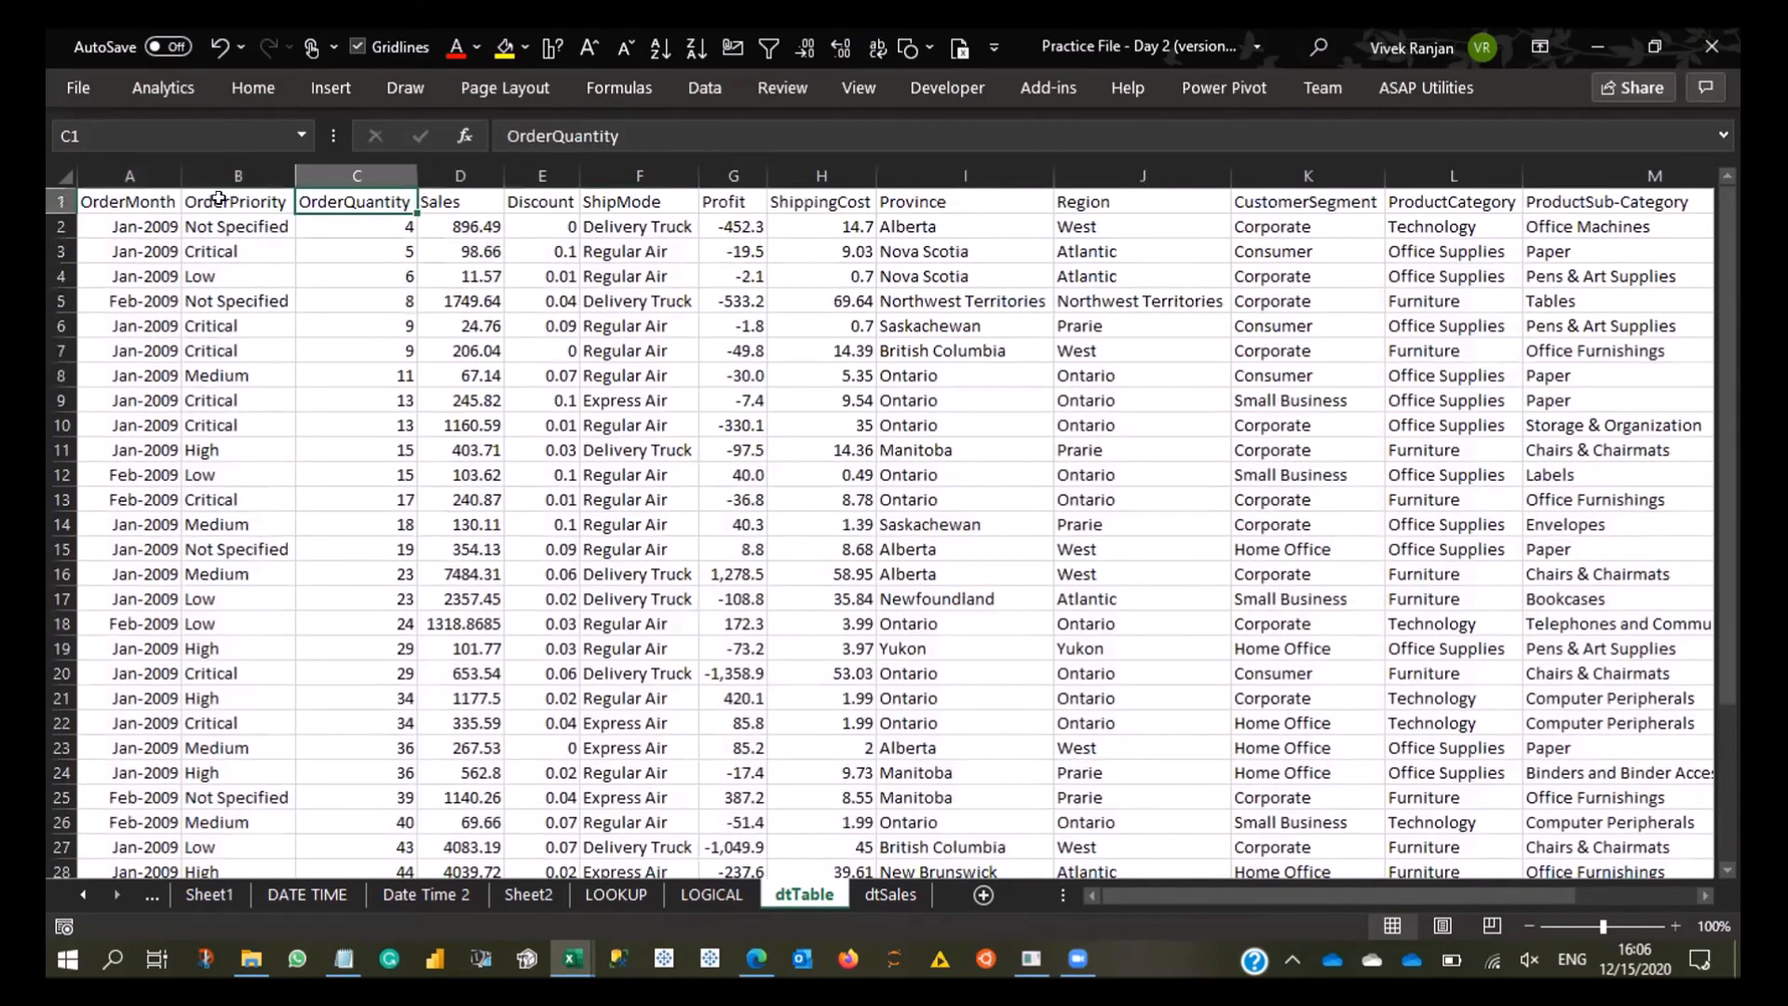
- Increase the heights of rows 10 to 21 to create uneven row spacing again
left_click(252, 90)
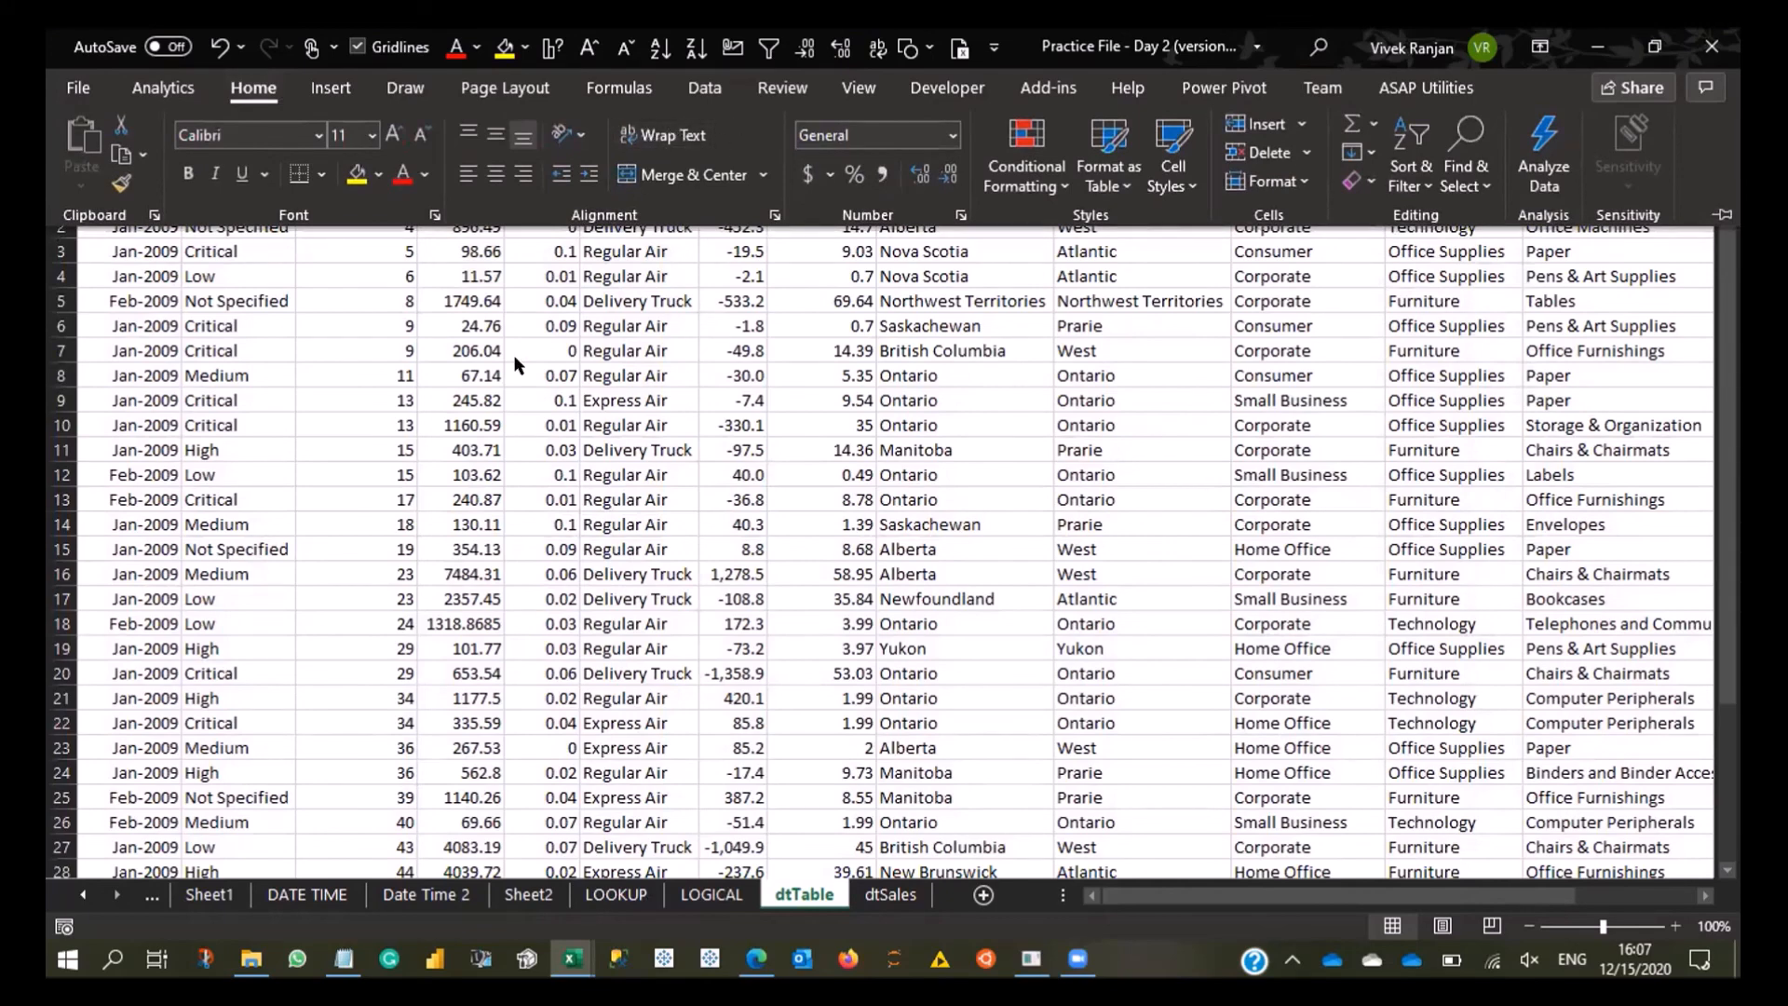
left_click(406, 420)
left_click(358, 690, "shift")
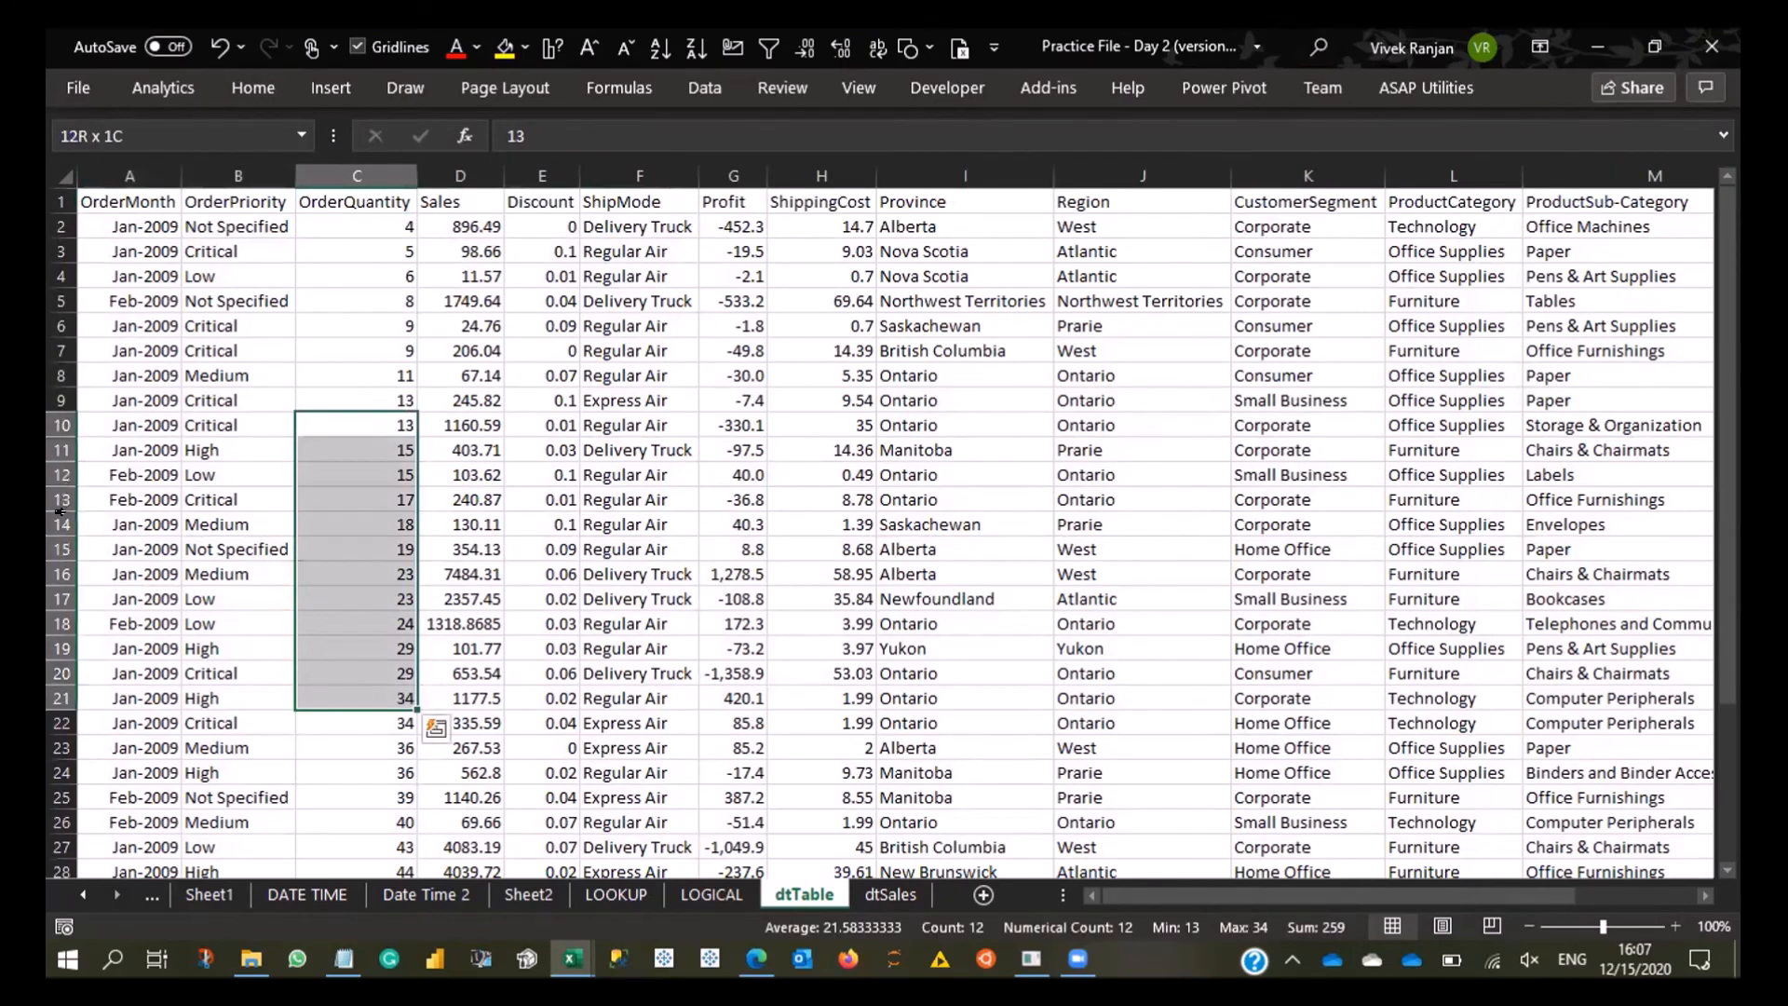
key("shift+space")
left_click_drag(61, 512, 62, 562)
left_click(498, 470)
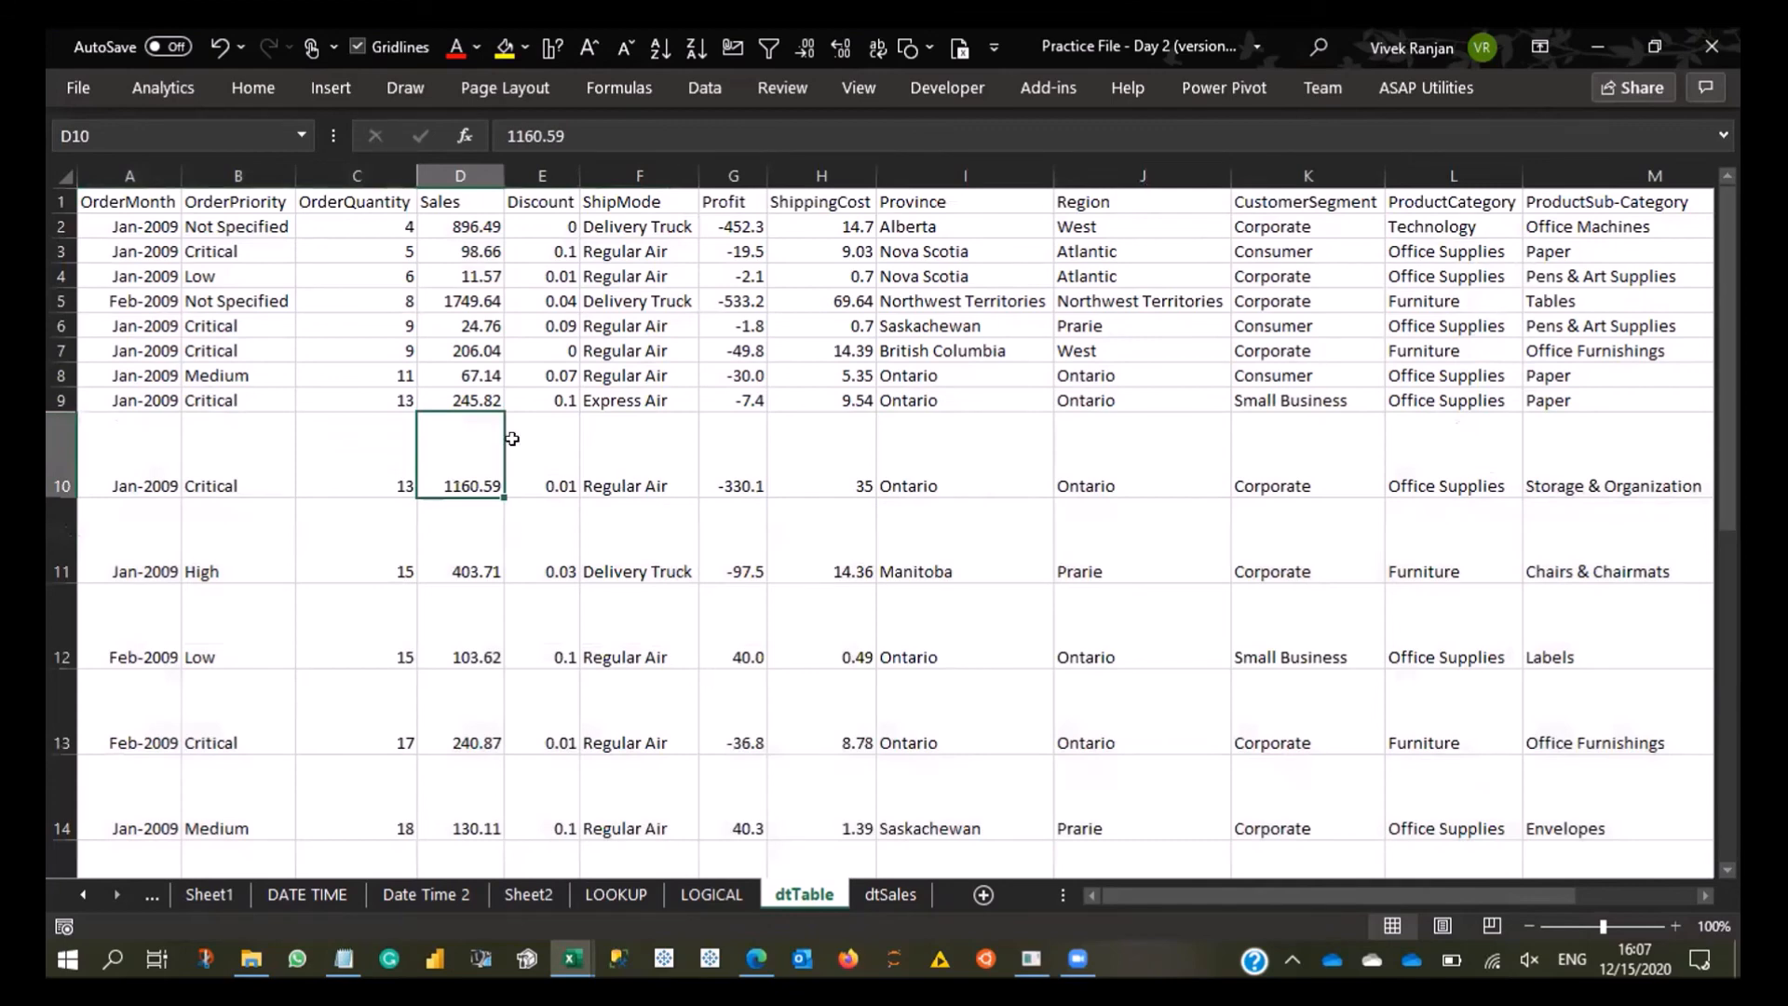
- Select the data from A2 to the last row and column, and try Wrap Text on it
left_click(595, 453)
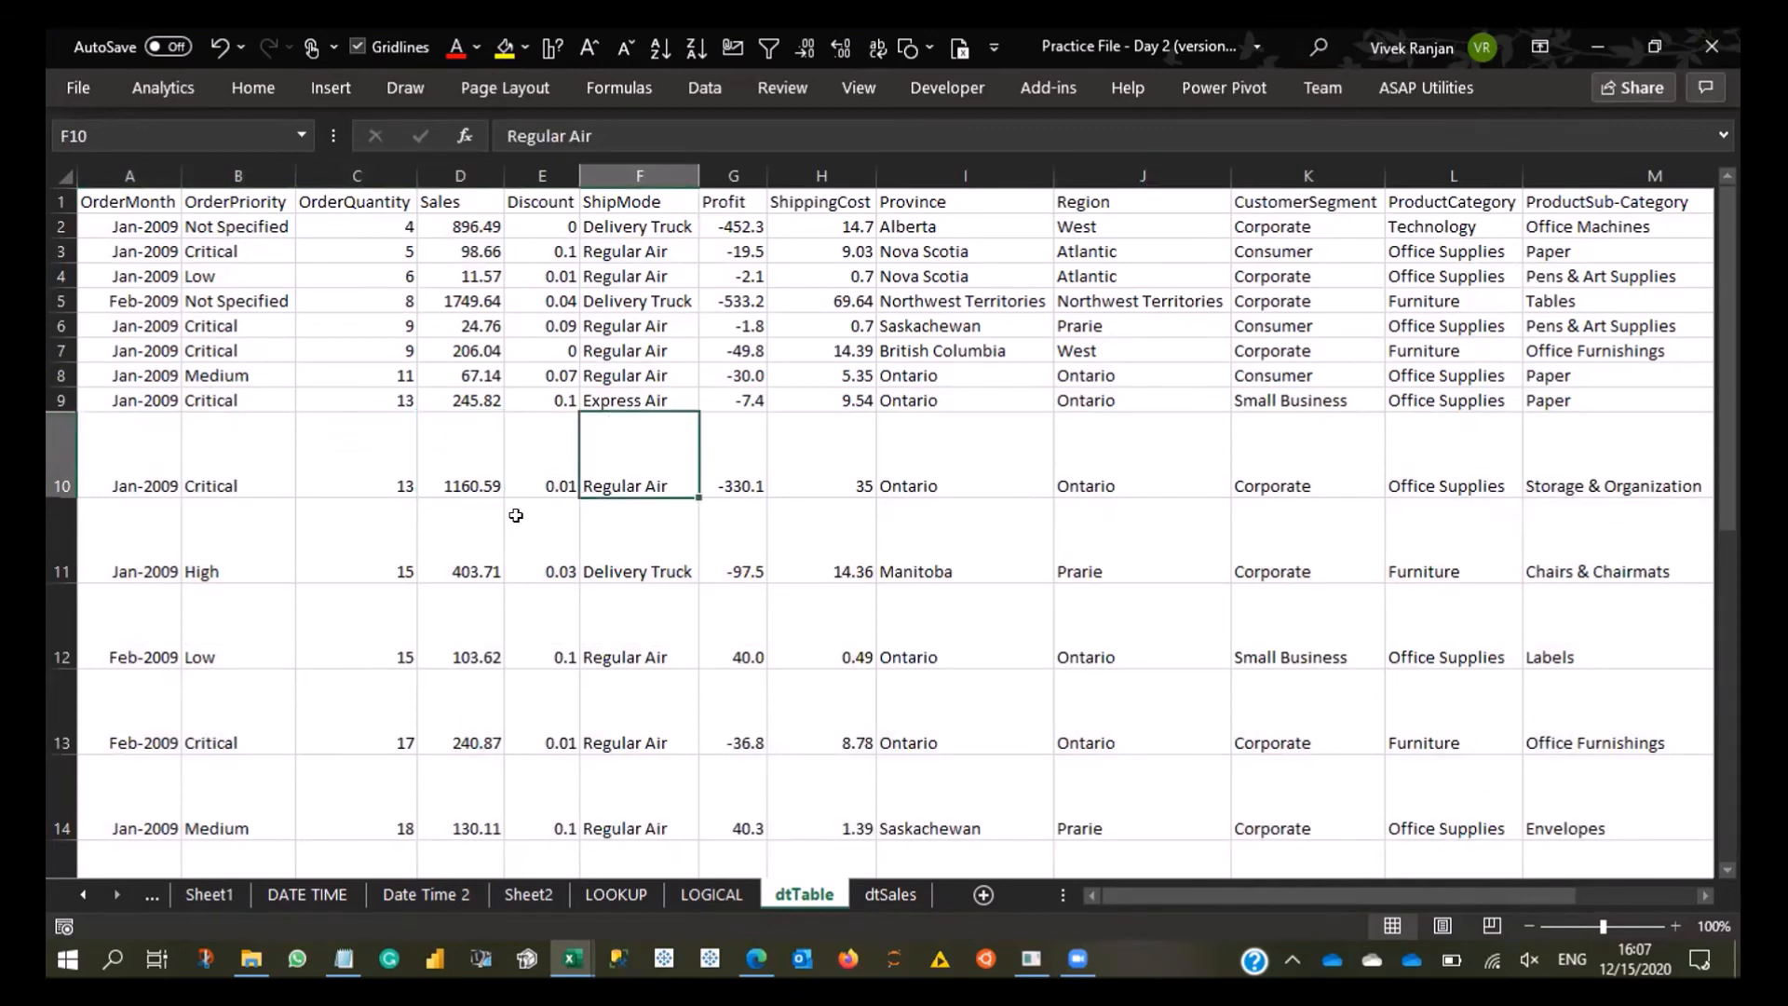
key("Up")
key("Up")
key("Up")
key("Up")
key("Up")
key("Up")
key("Up")
key("Up")
key("Up")
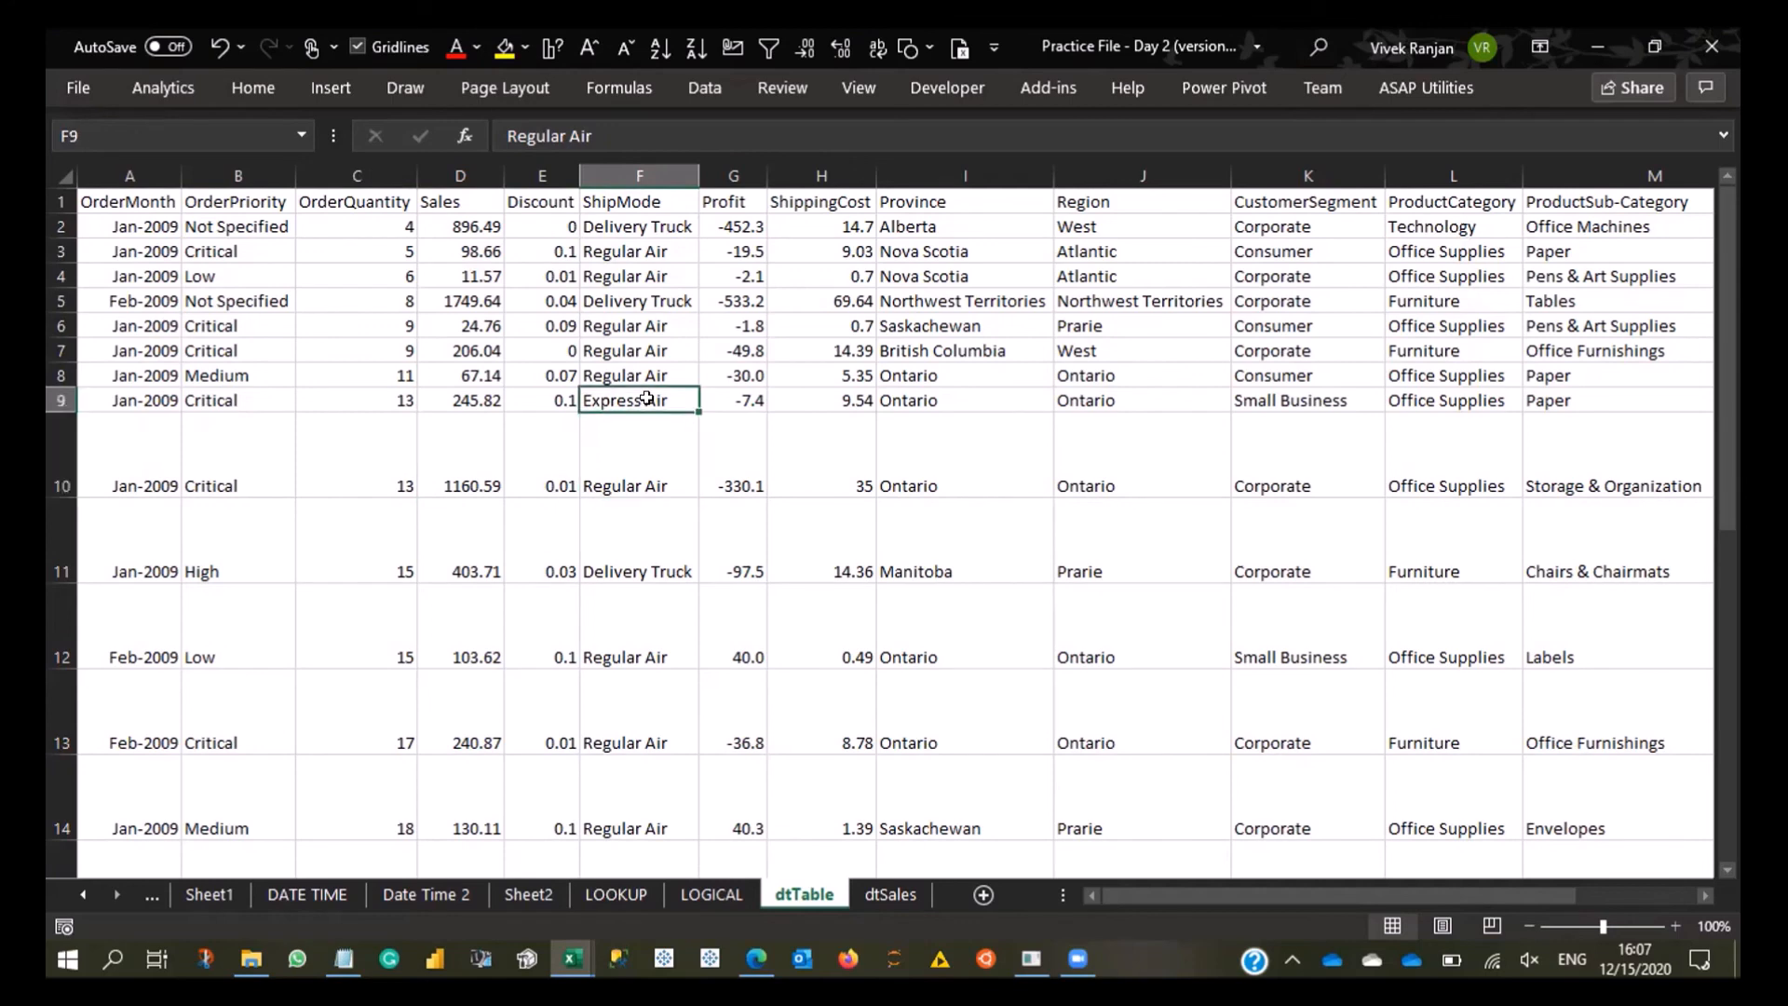
key("Home")
key("Down")
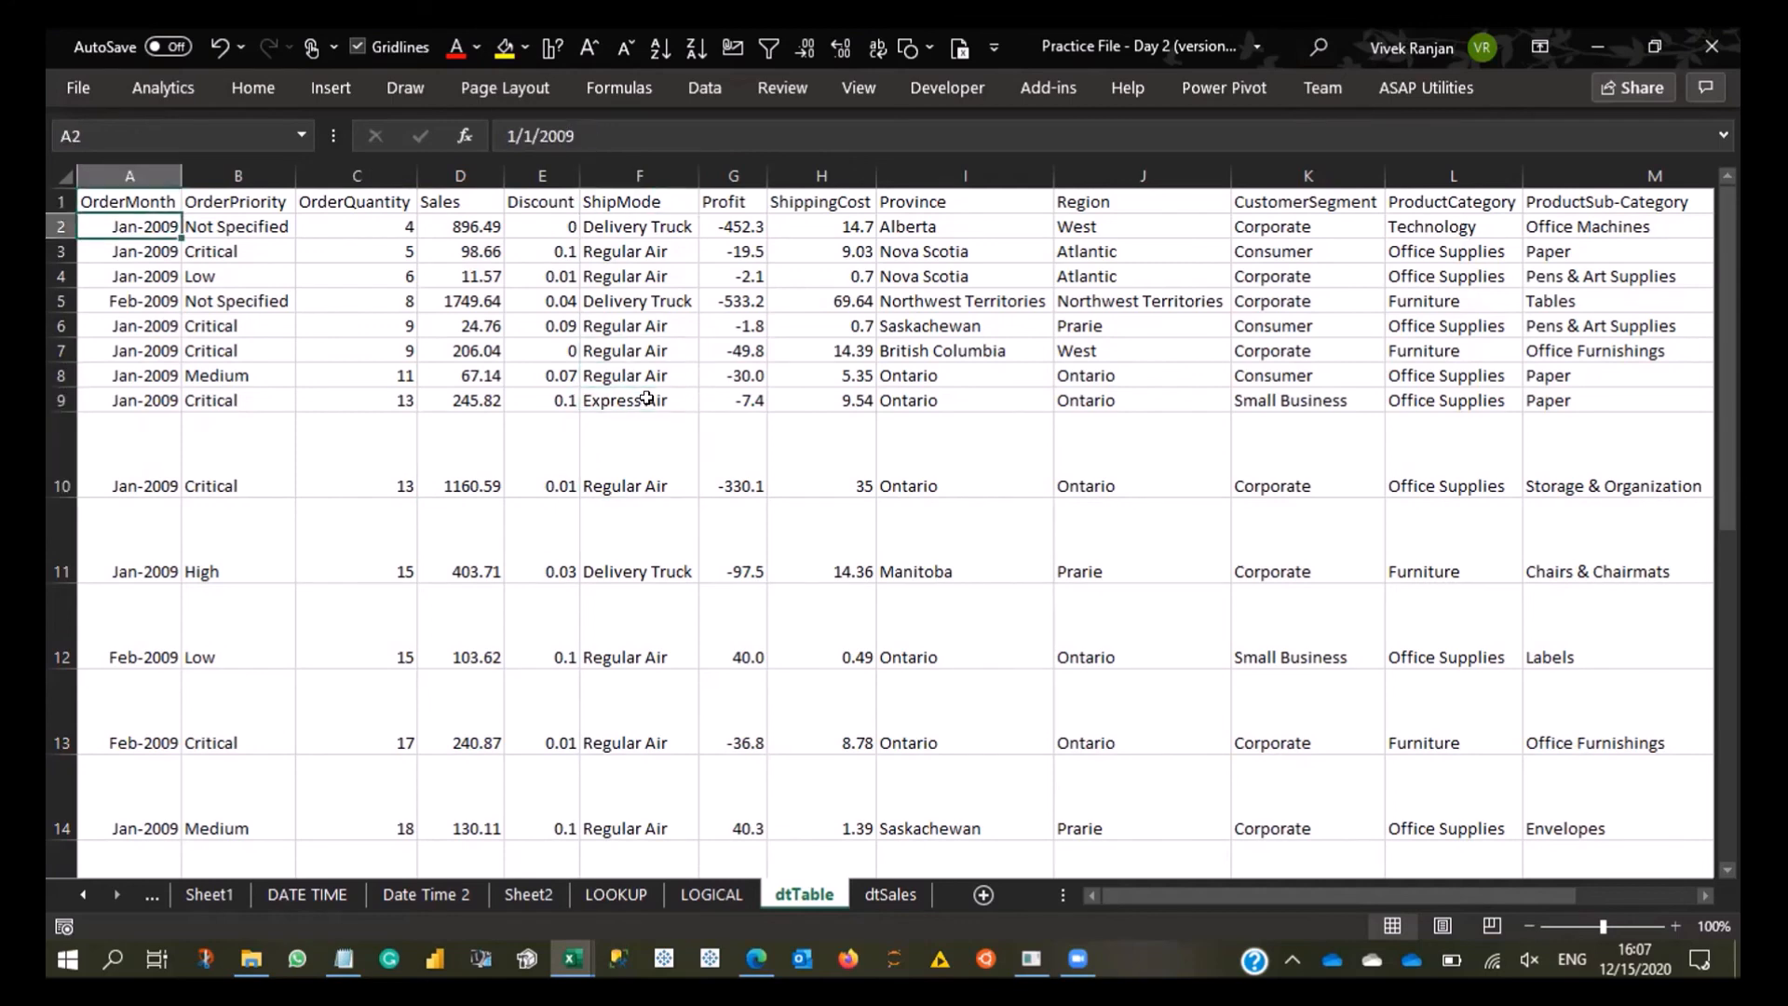
key("ctrl+shift+Down")
key("ctrl+shift+Right")
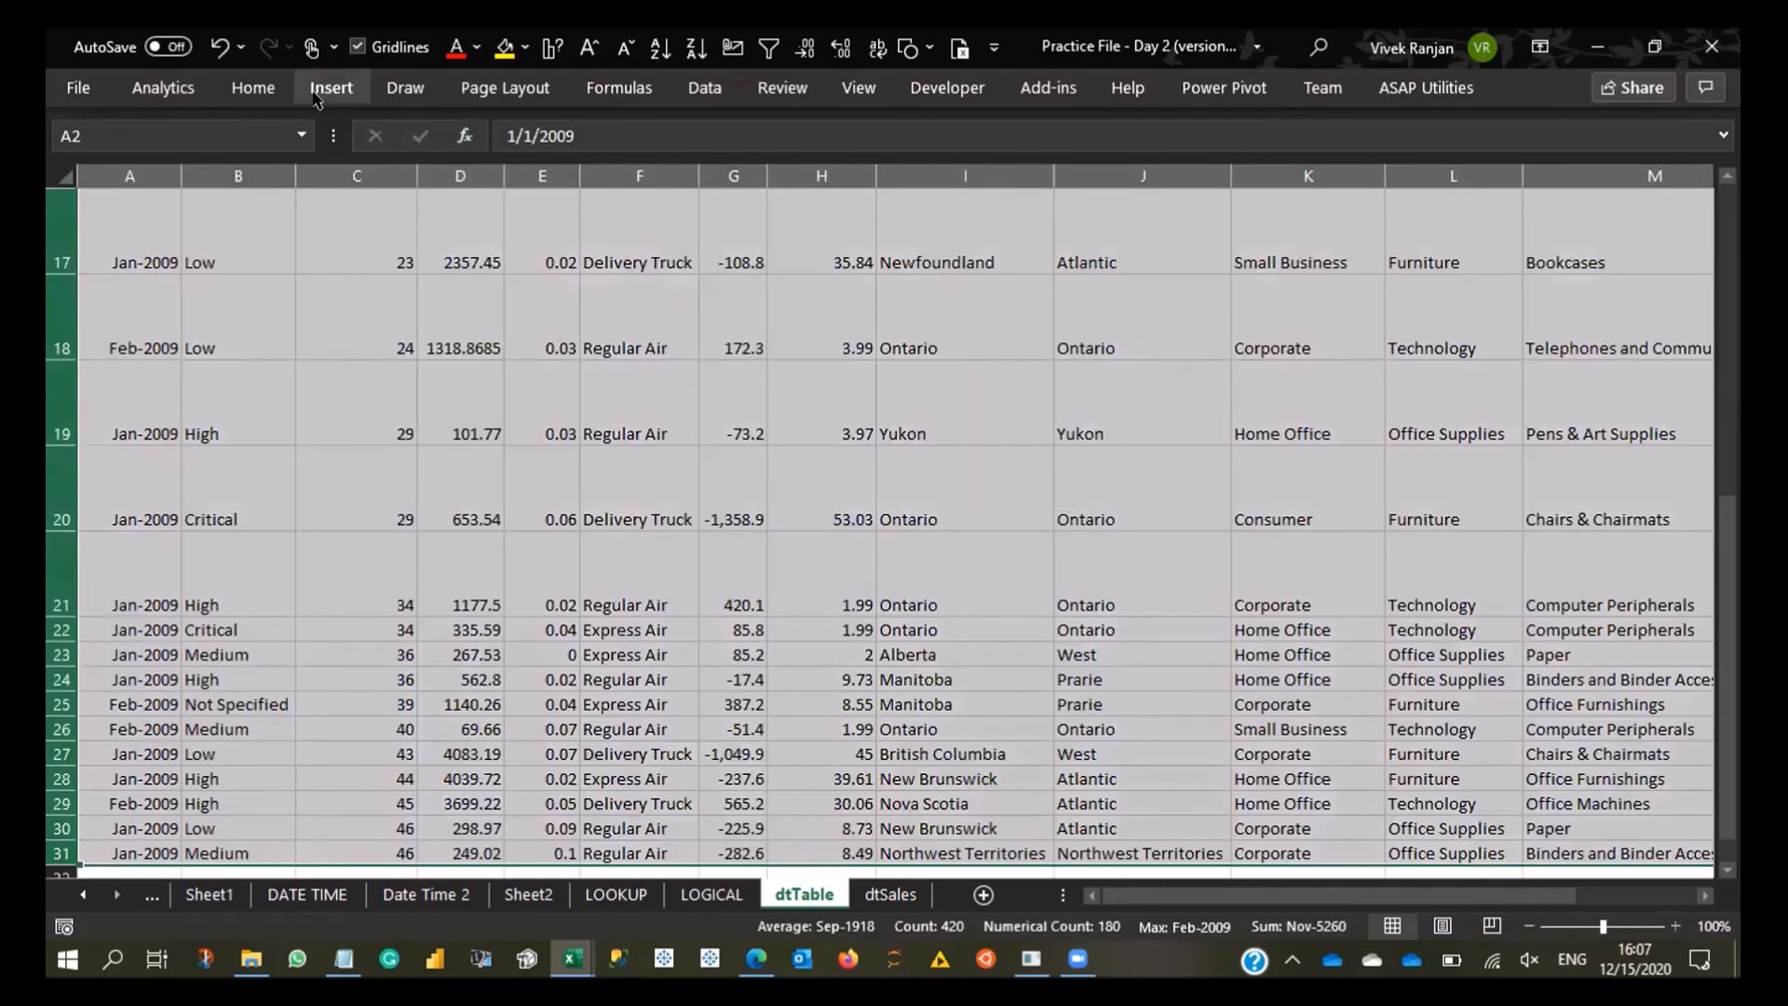
left_click(253, 88)
left_click(664, 136)
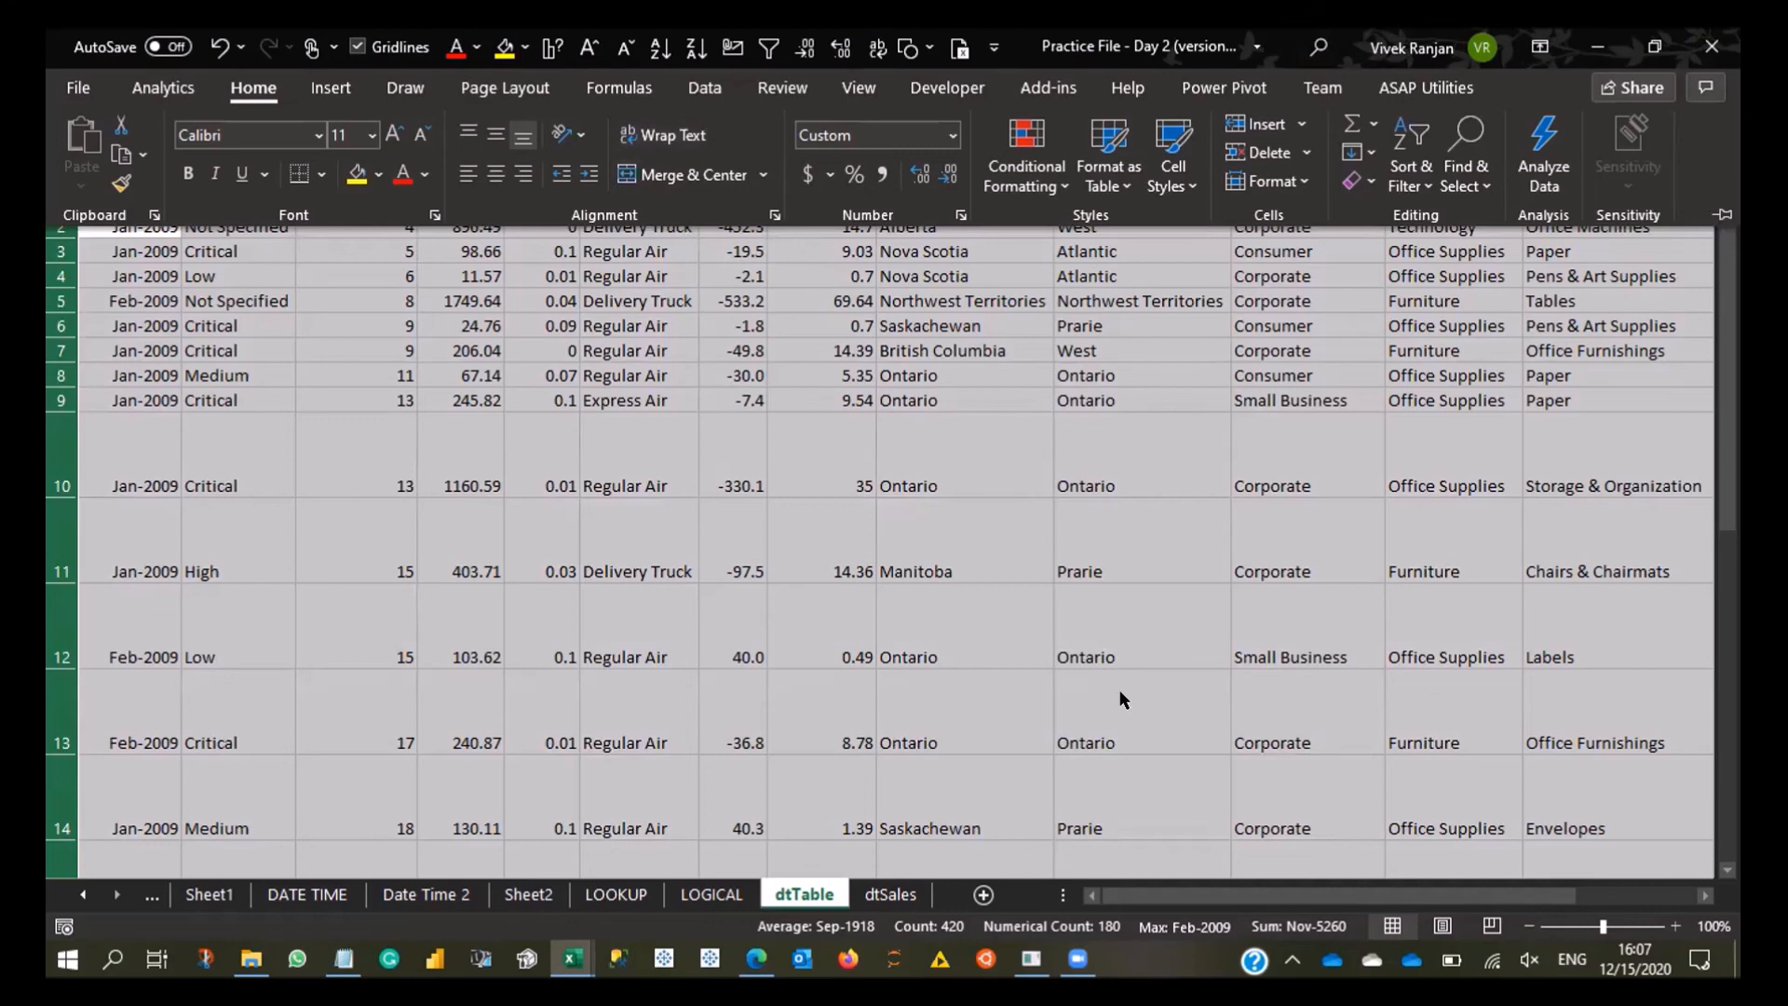
- Examine the Wrap text option in the Format Cells alignment settings for the selected data, and close the dialog without applying changes
key("ctrl+1")
left_click(952, 91)
key("Escape")
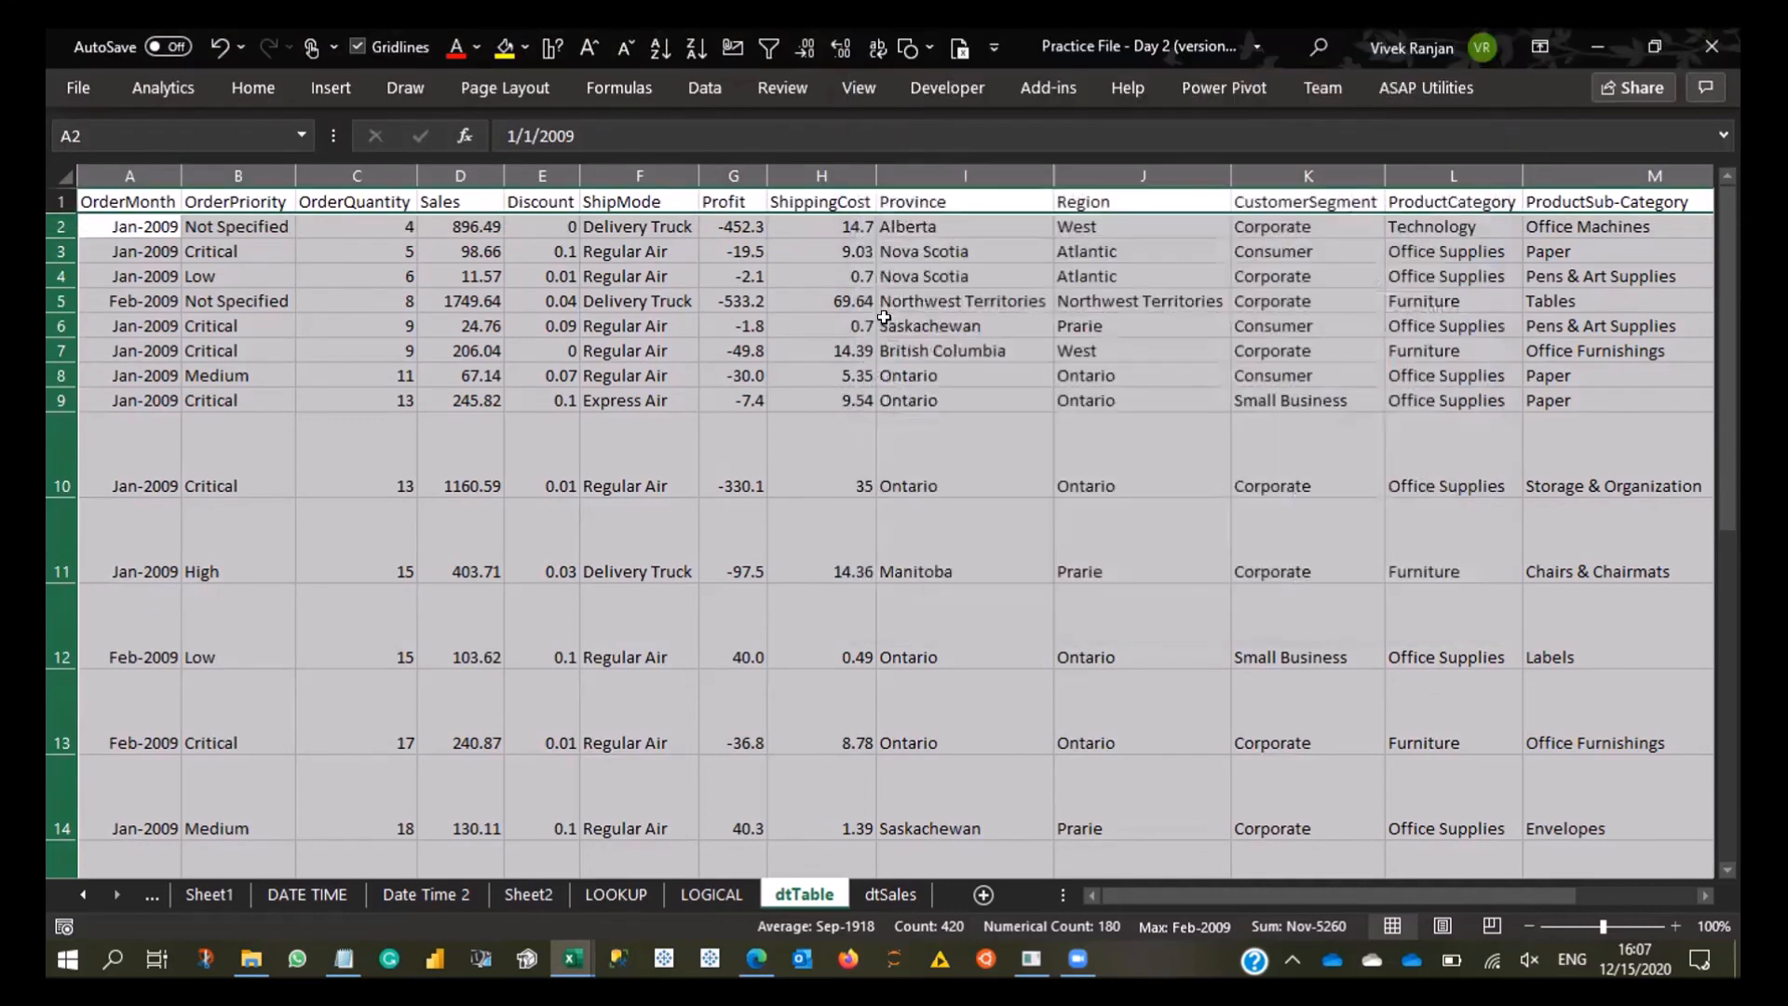
key("ctrl+1")
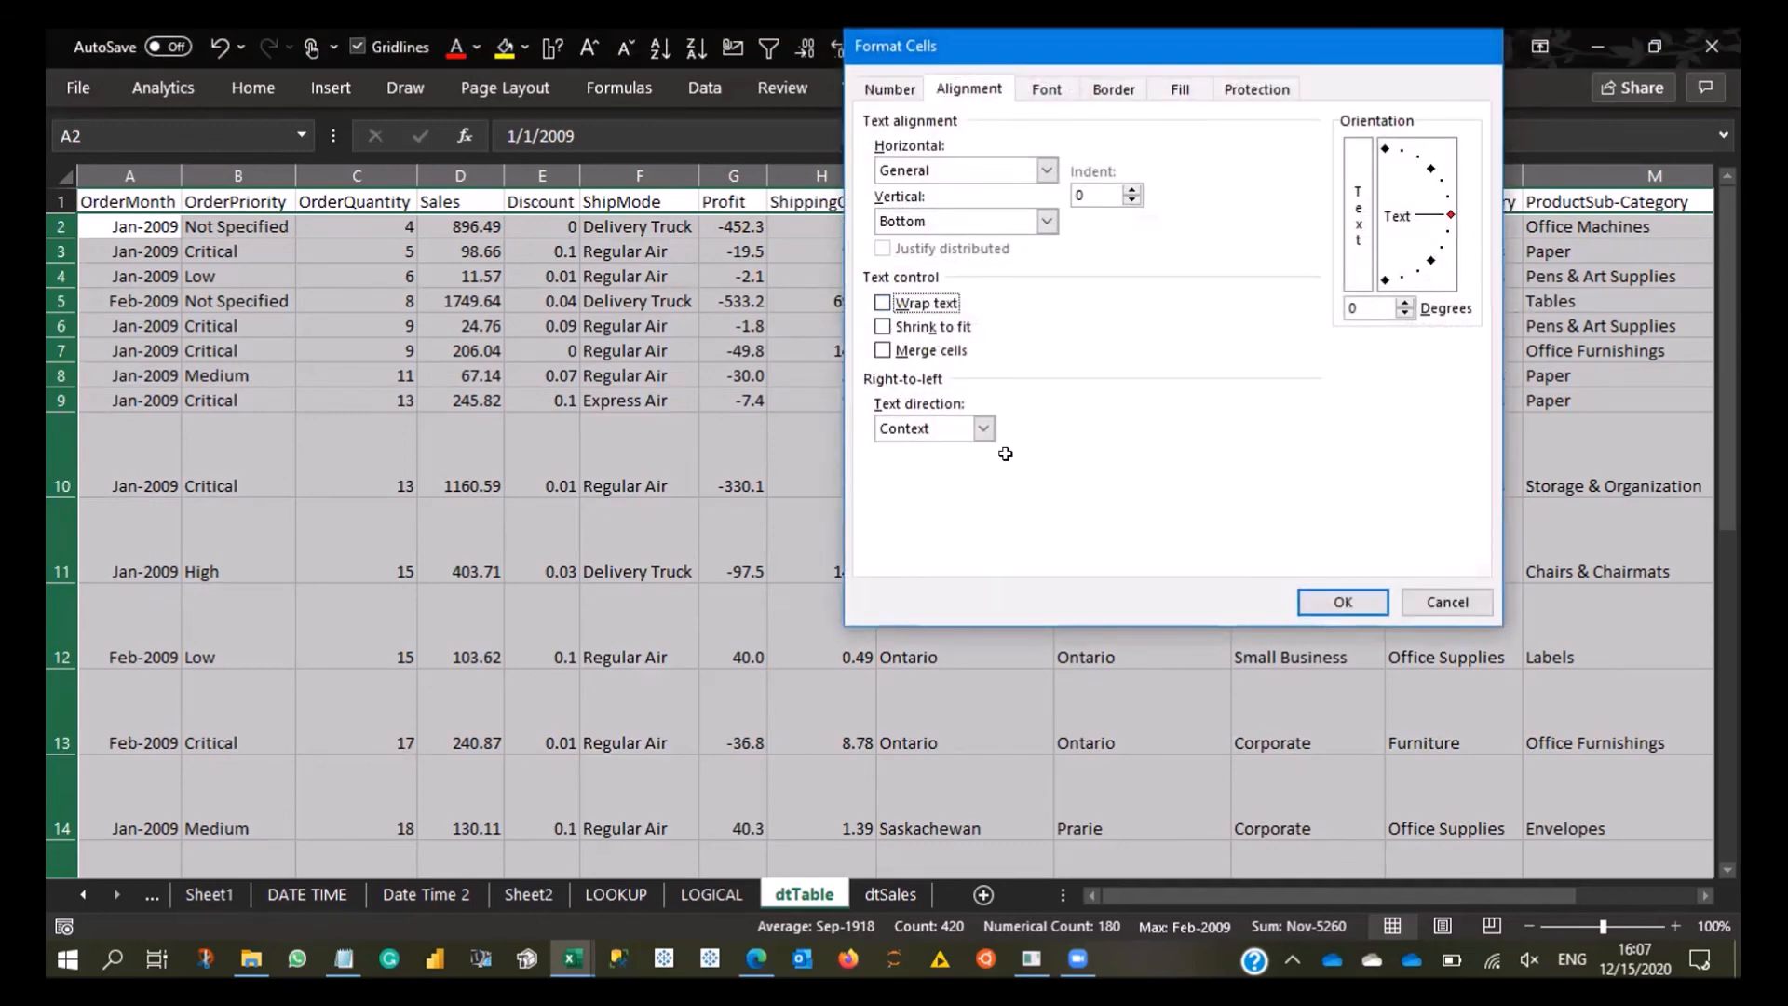
key("Escape")
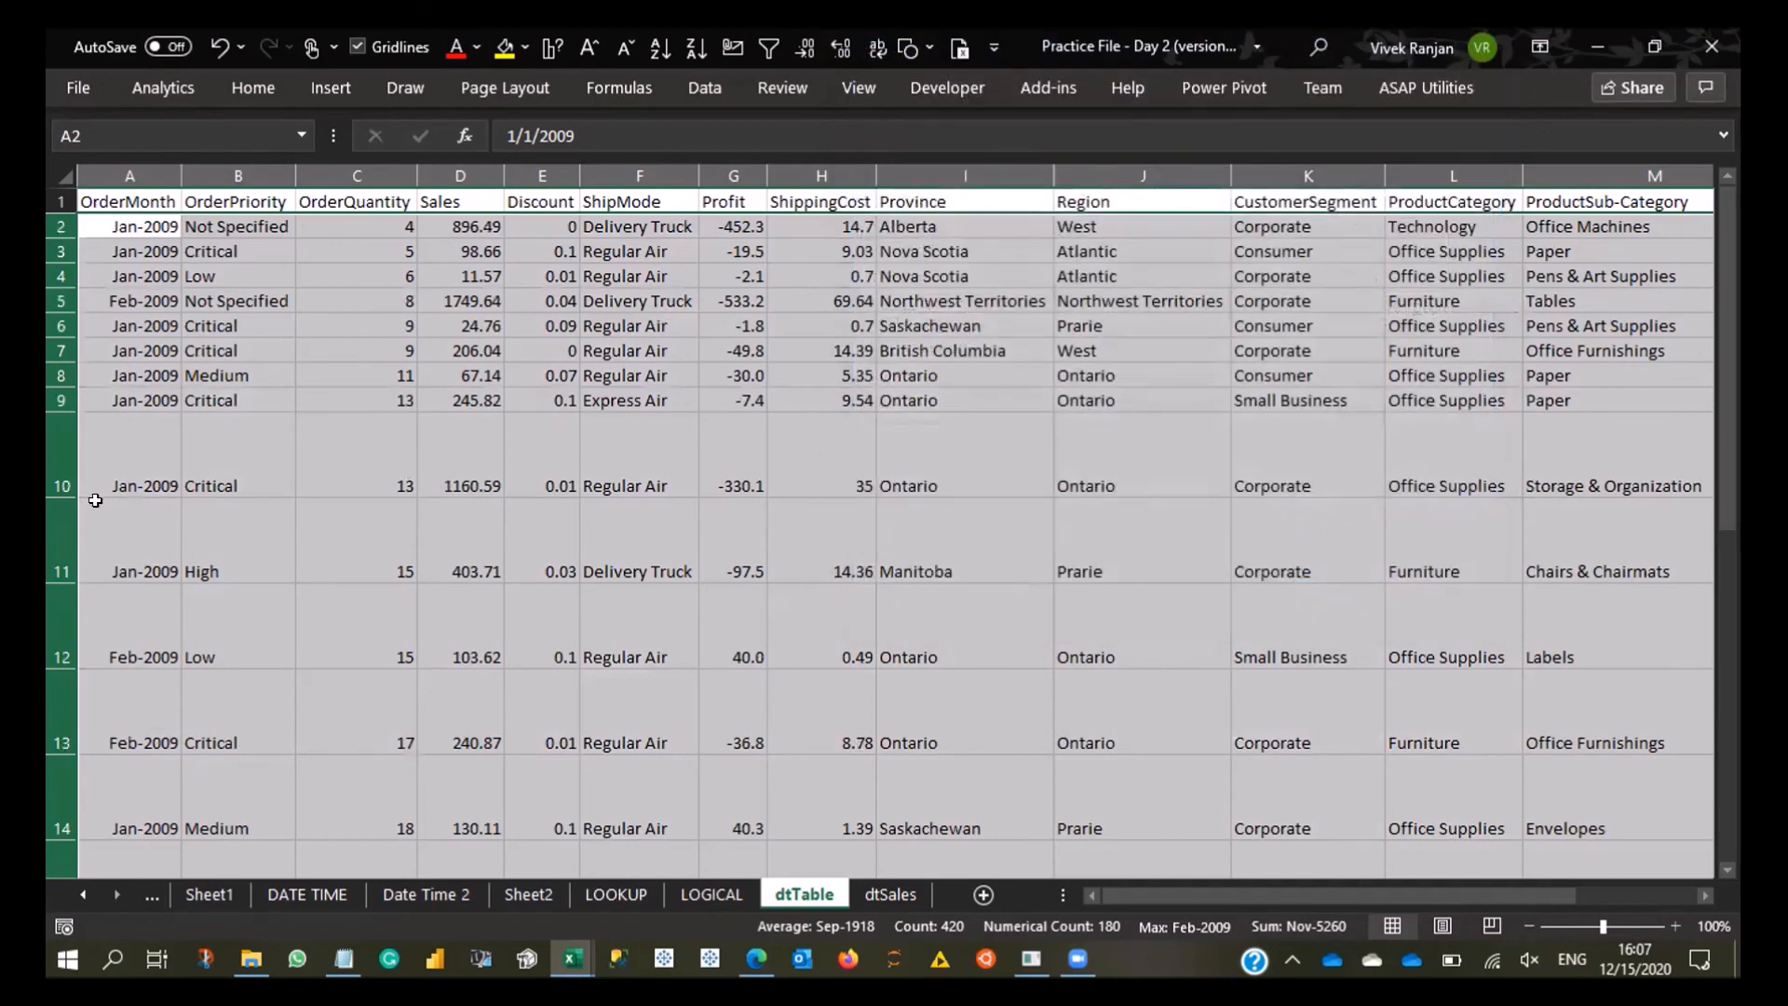
- AutoFit the heights of all selected data rows to remove the uneven spacing in rows 10 to 21
scroll(61, 430, "down", 3)
scroll(61, 429, "up", 3)
double_click(61, 485)
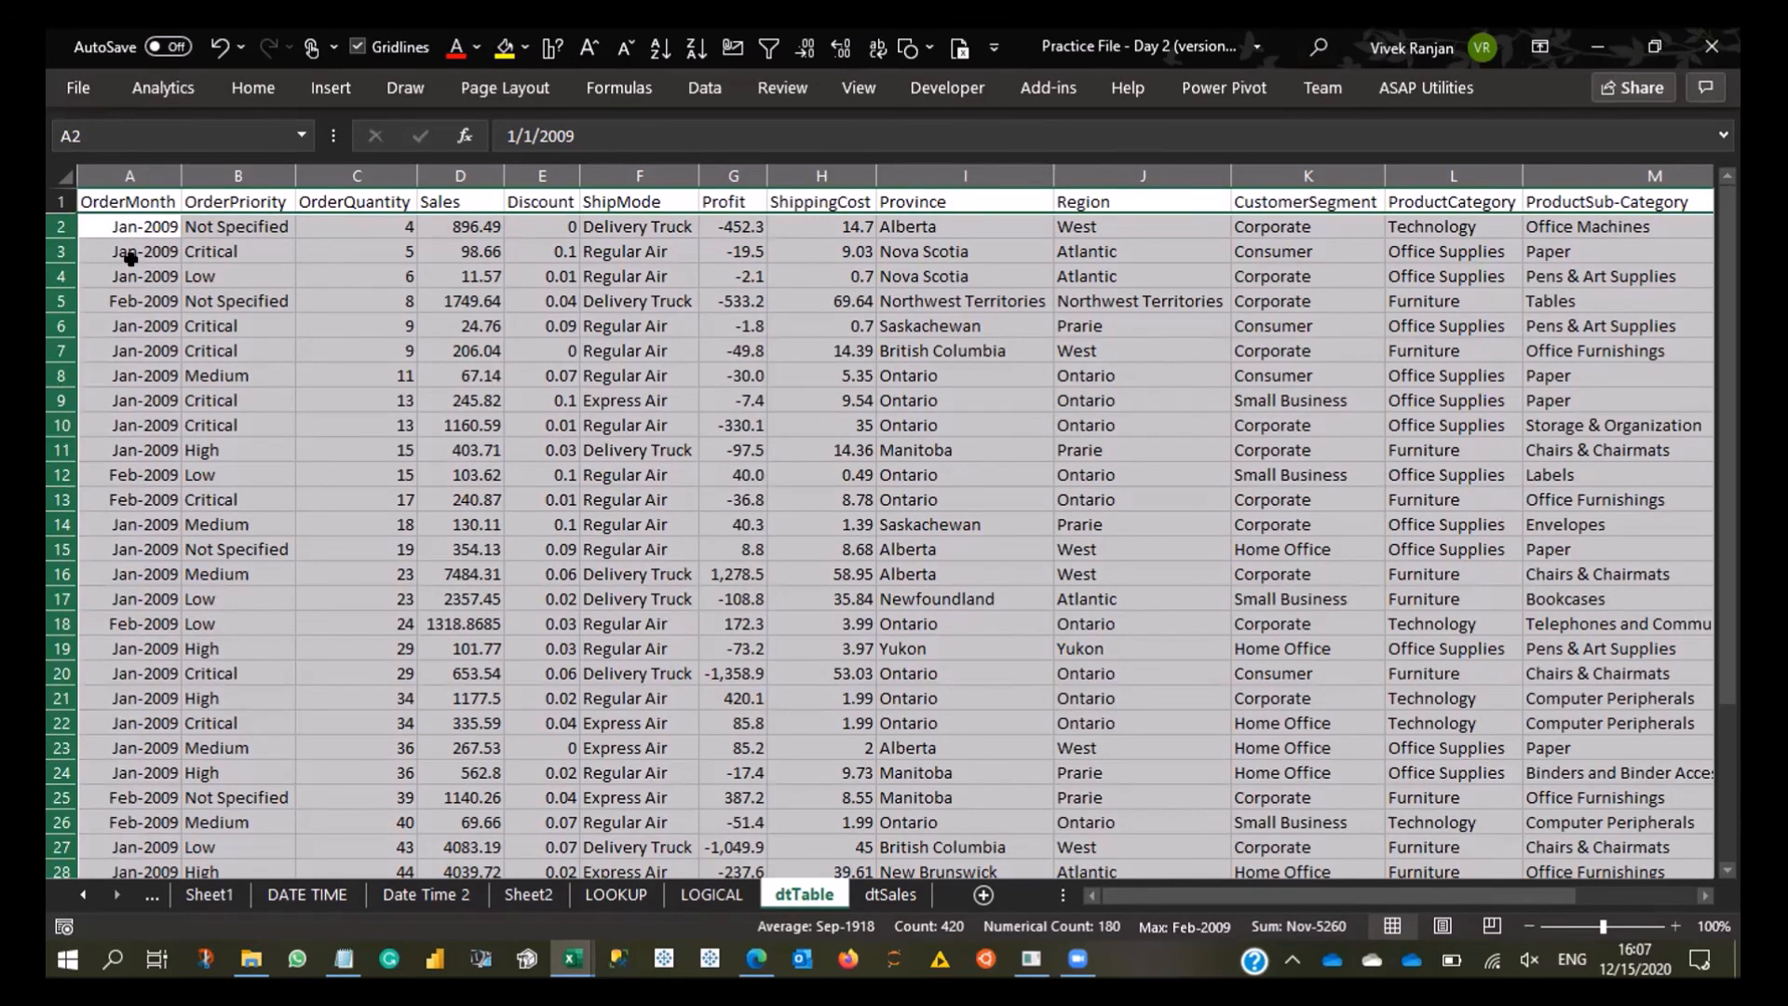
- Select the OrderMonth data from A2 down to the last row, and return to cell A1
left_click(126, 271)
key("Up")
key("Up")
key("ctrl+shift+End")
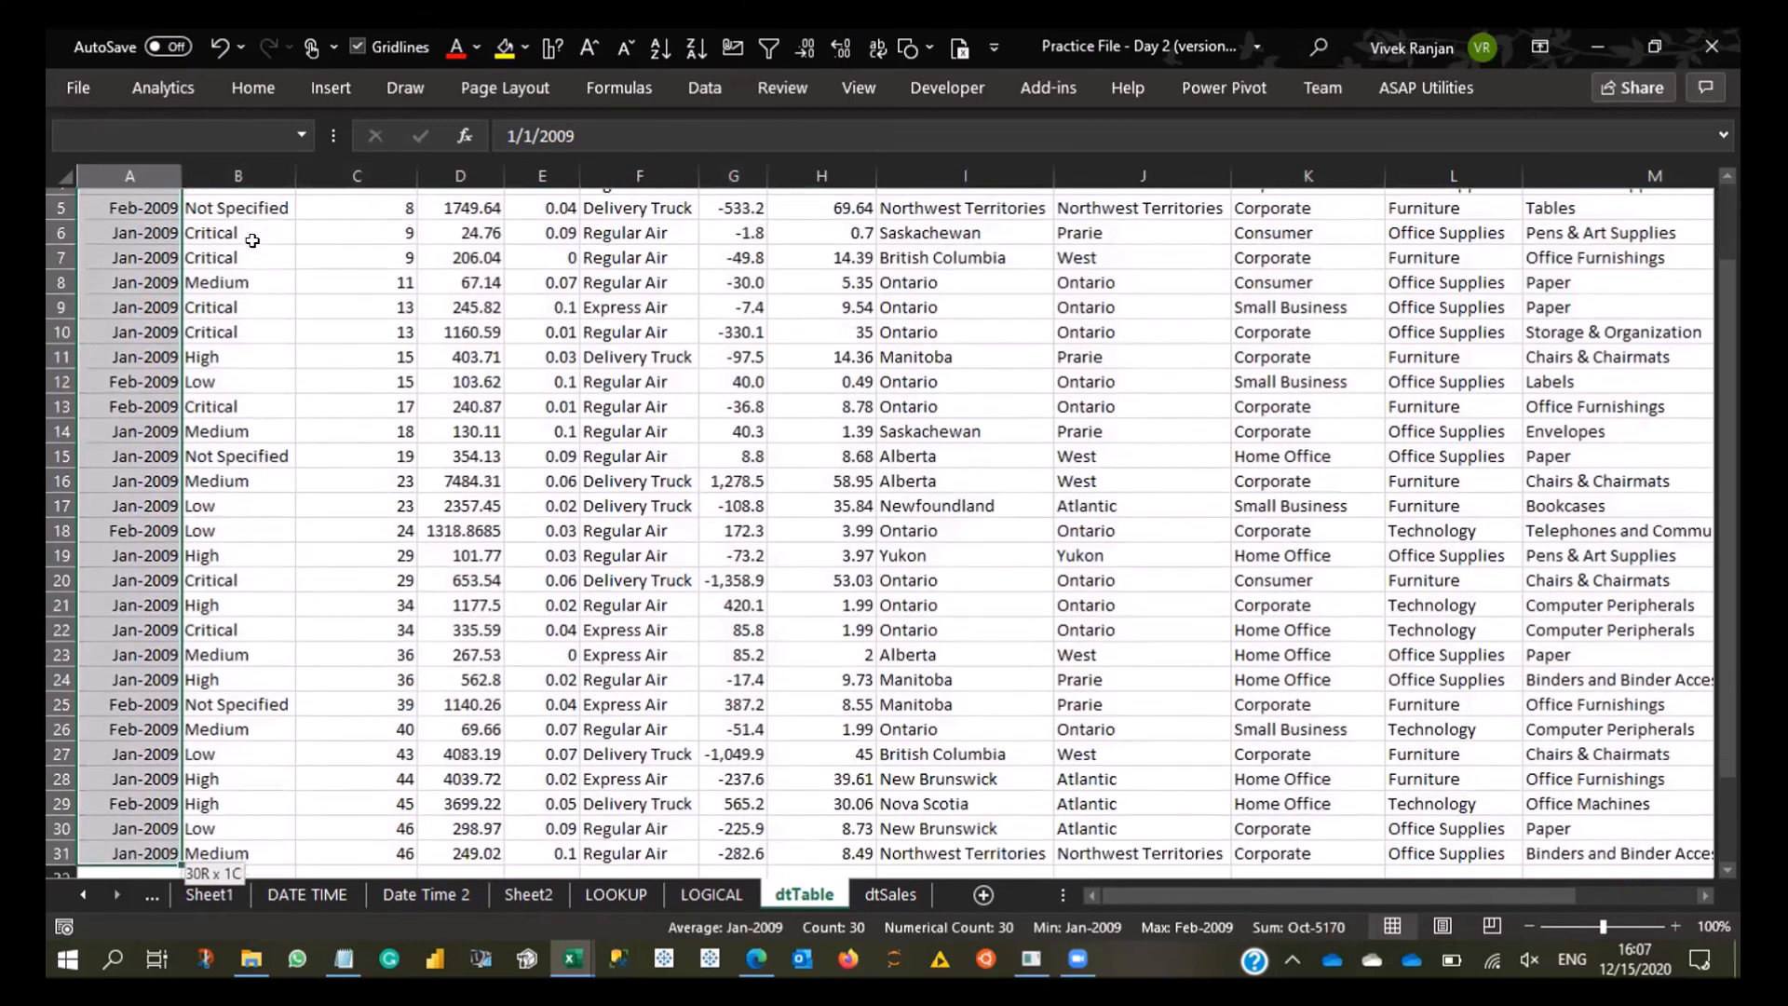
key("ctrl+Home")
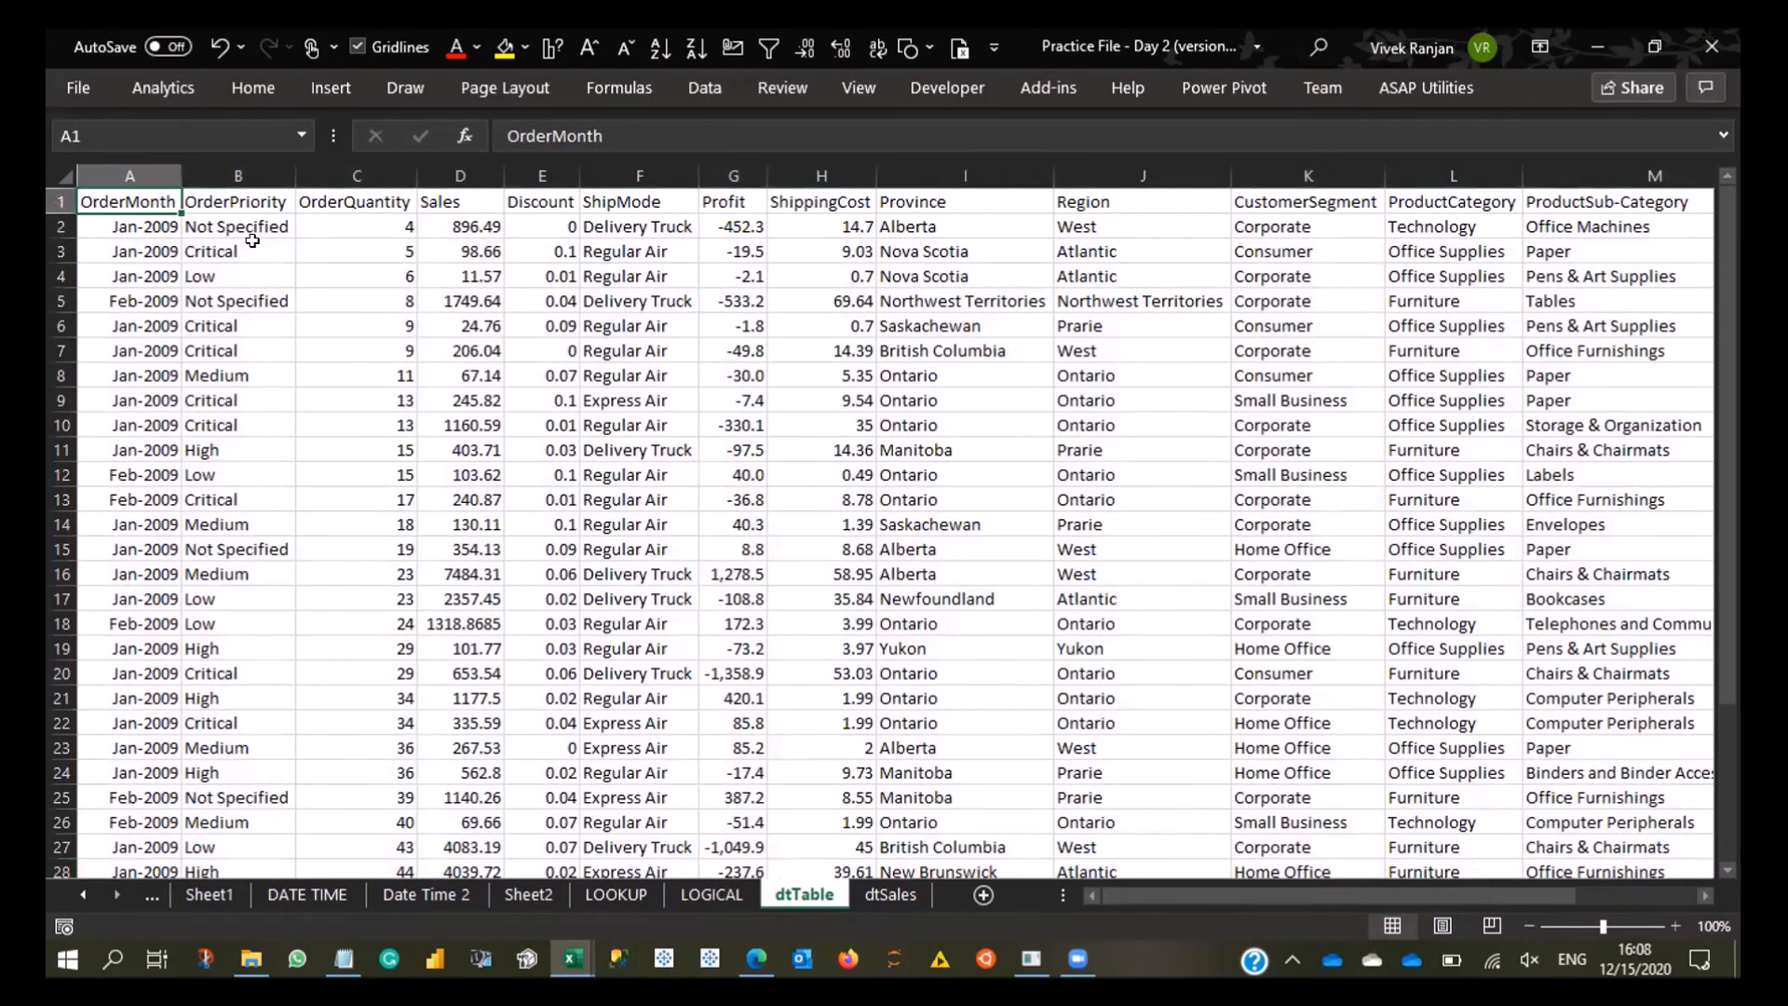
- Select the header cells from OrderQuantity to Province (C1 to I1)
key("Right")
key("Right")
key("shift+Right")
key("shift+Right")
key("shift+Right")
key("shift+Right")
key("shift+Right")
key("shift+Right")
key("shift+Right")
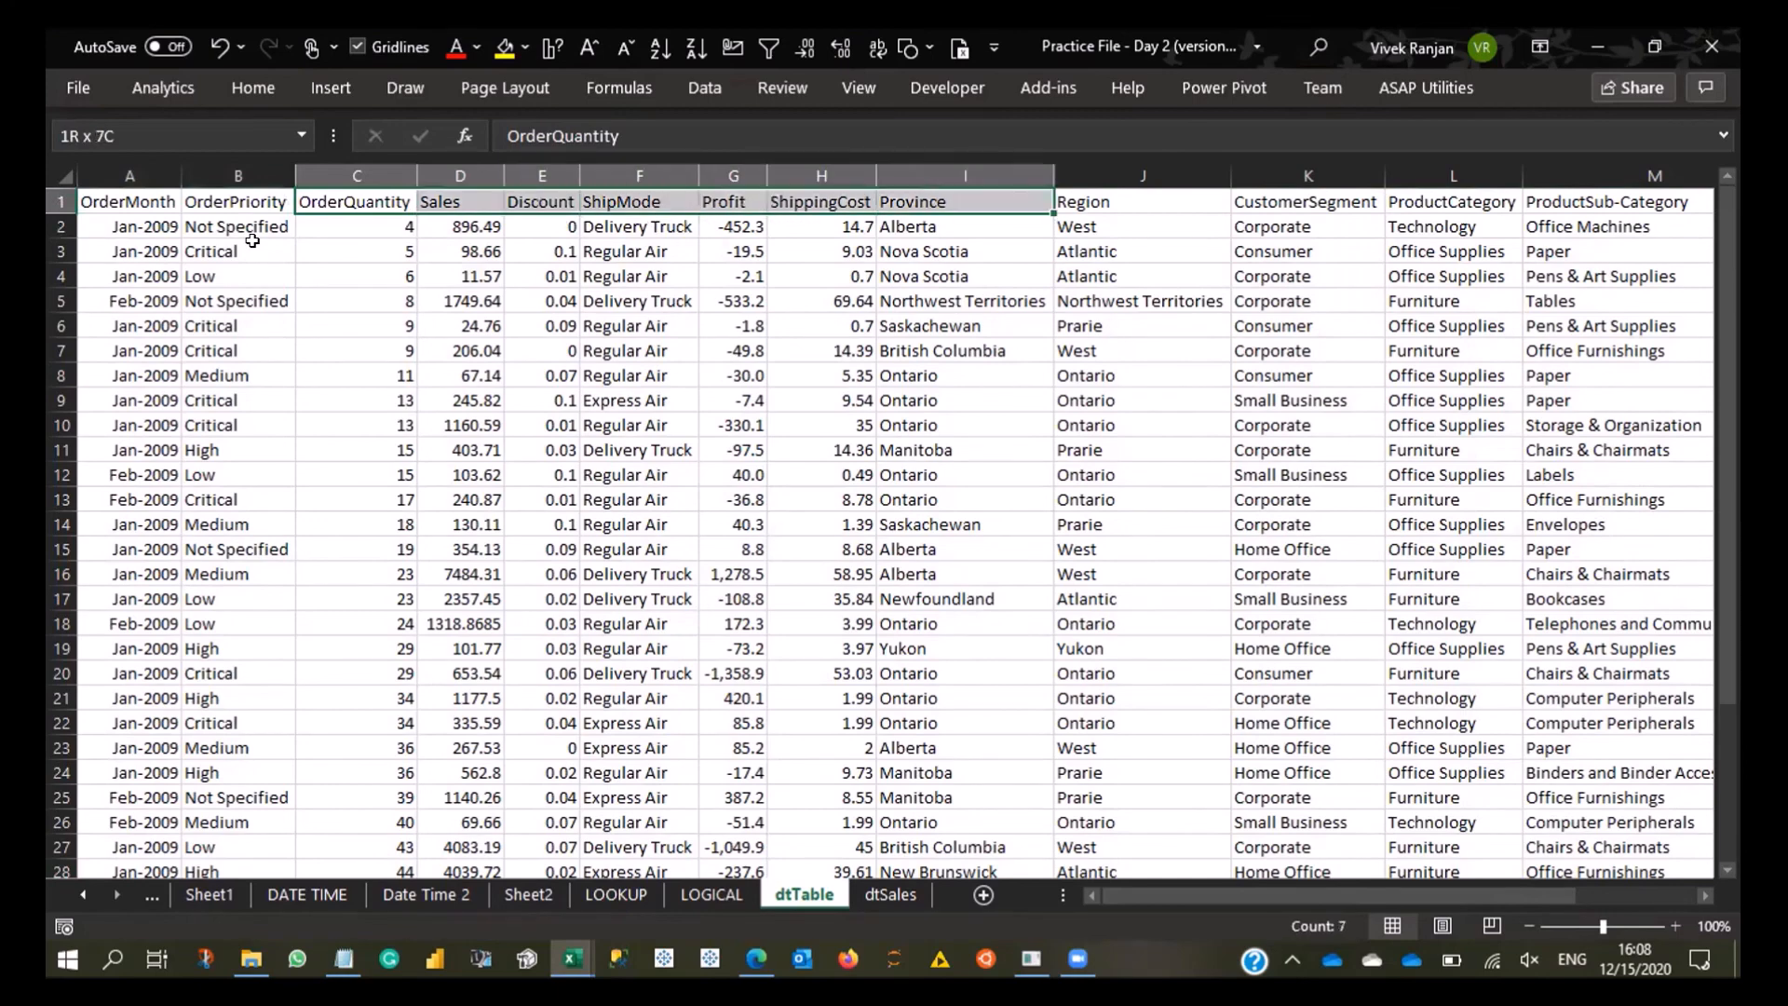
- Select the entire worksheet, and reduce the selection to the data table surrounding cell F6
left_click(65, 176)
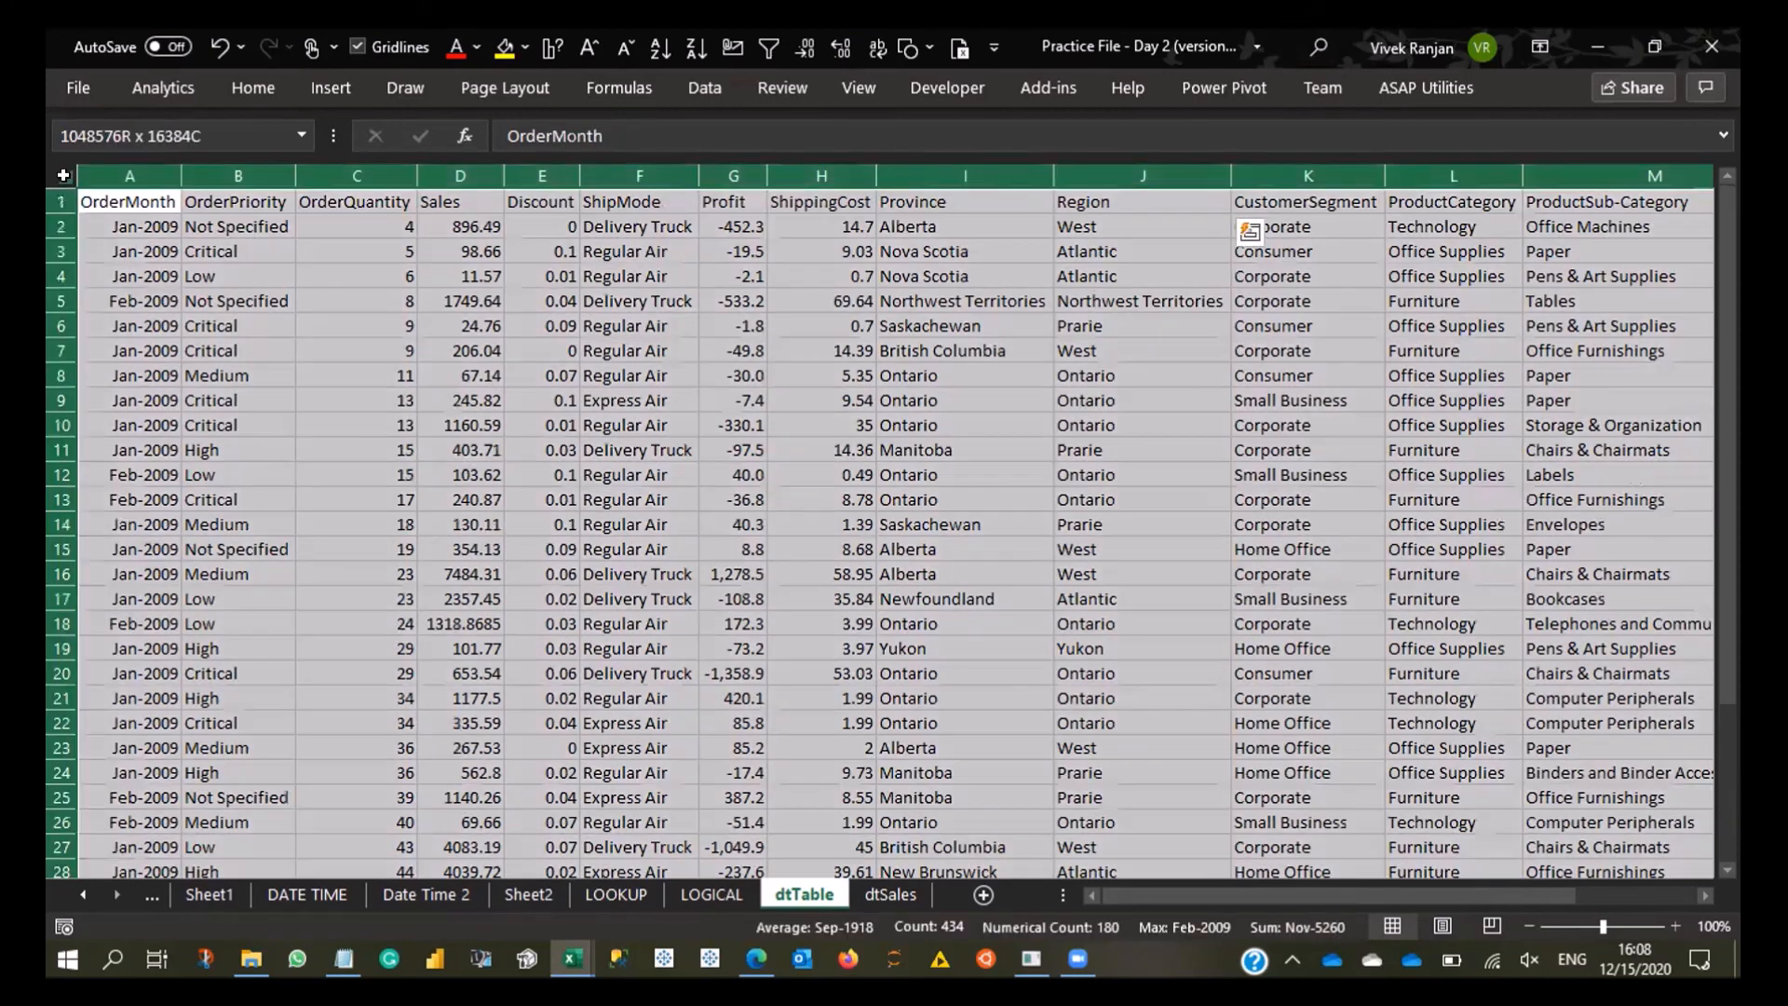
left_click(589, 318)
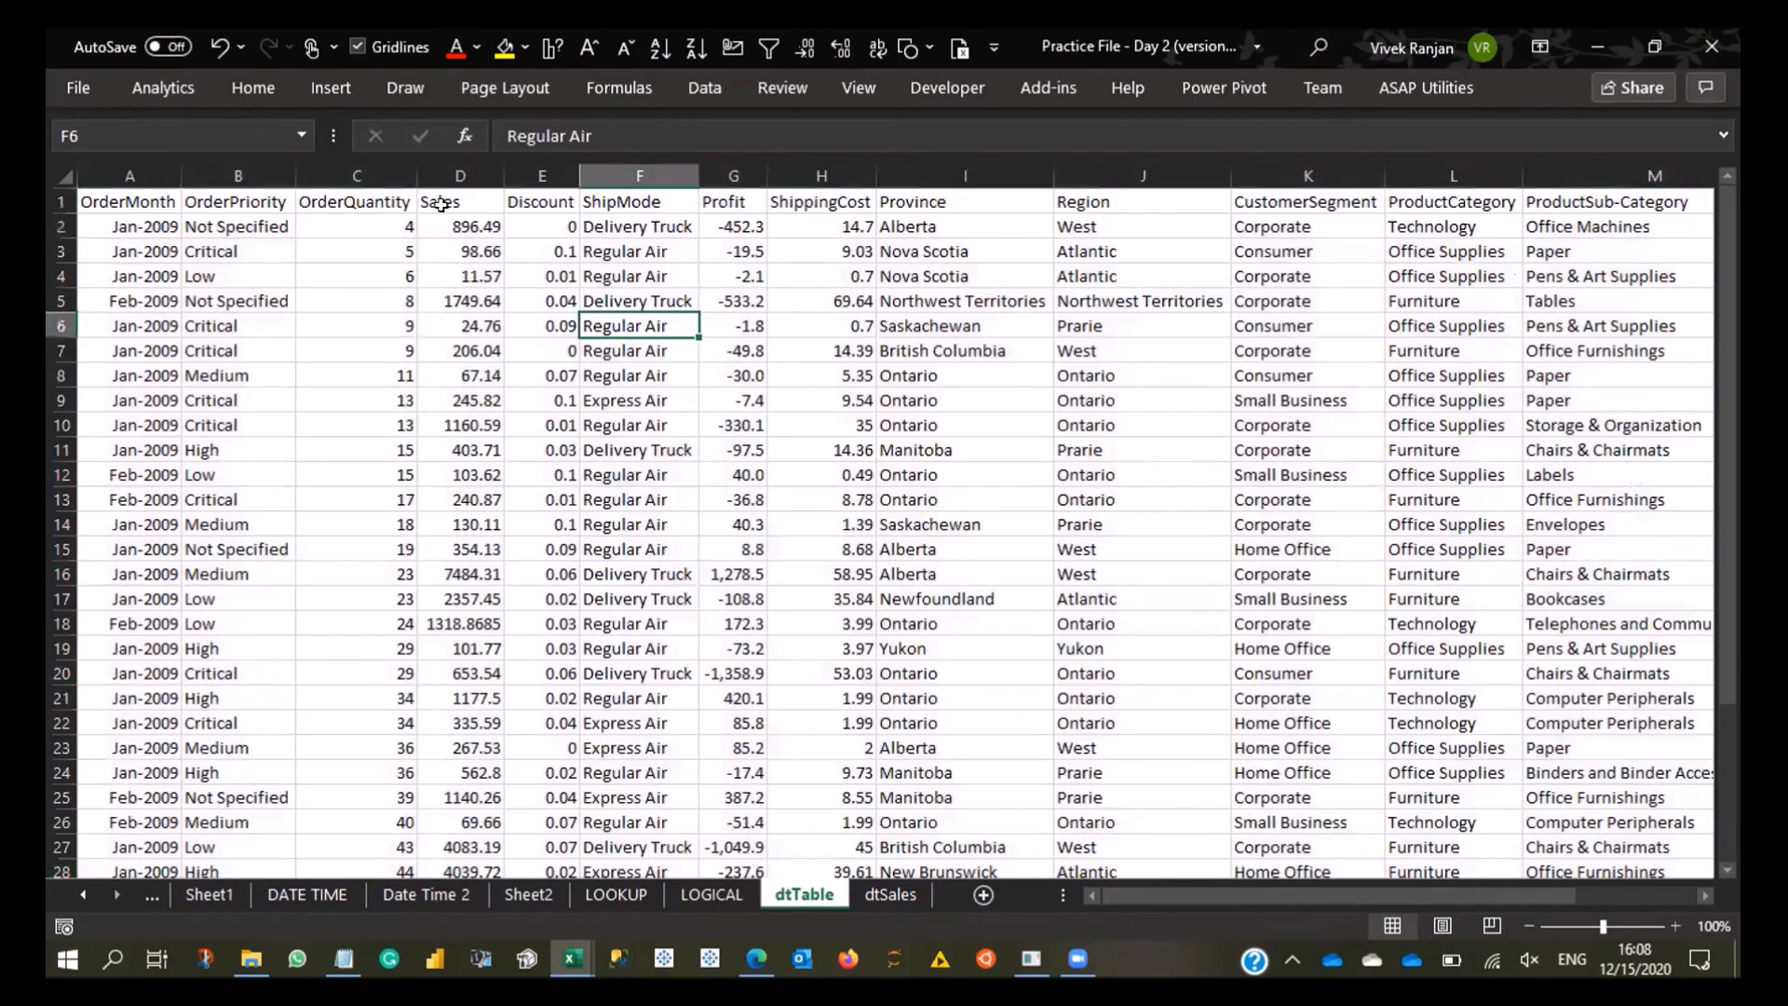
key("ctrl+a")
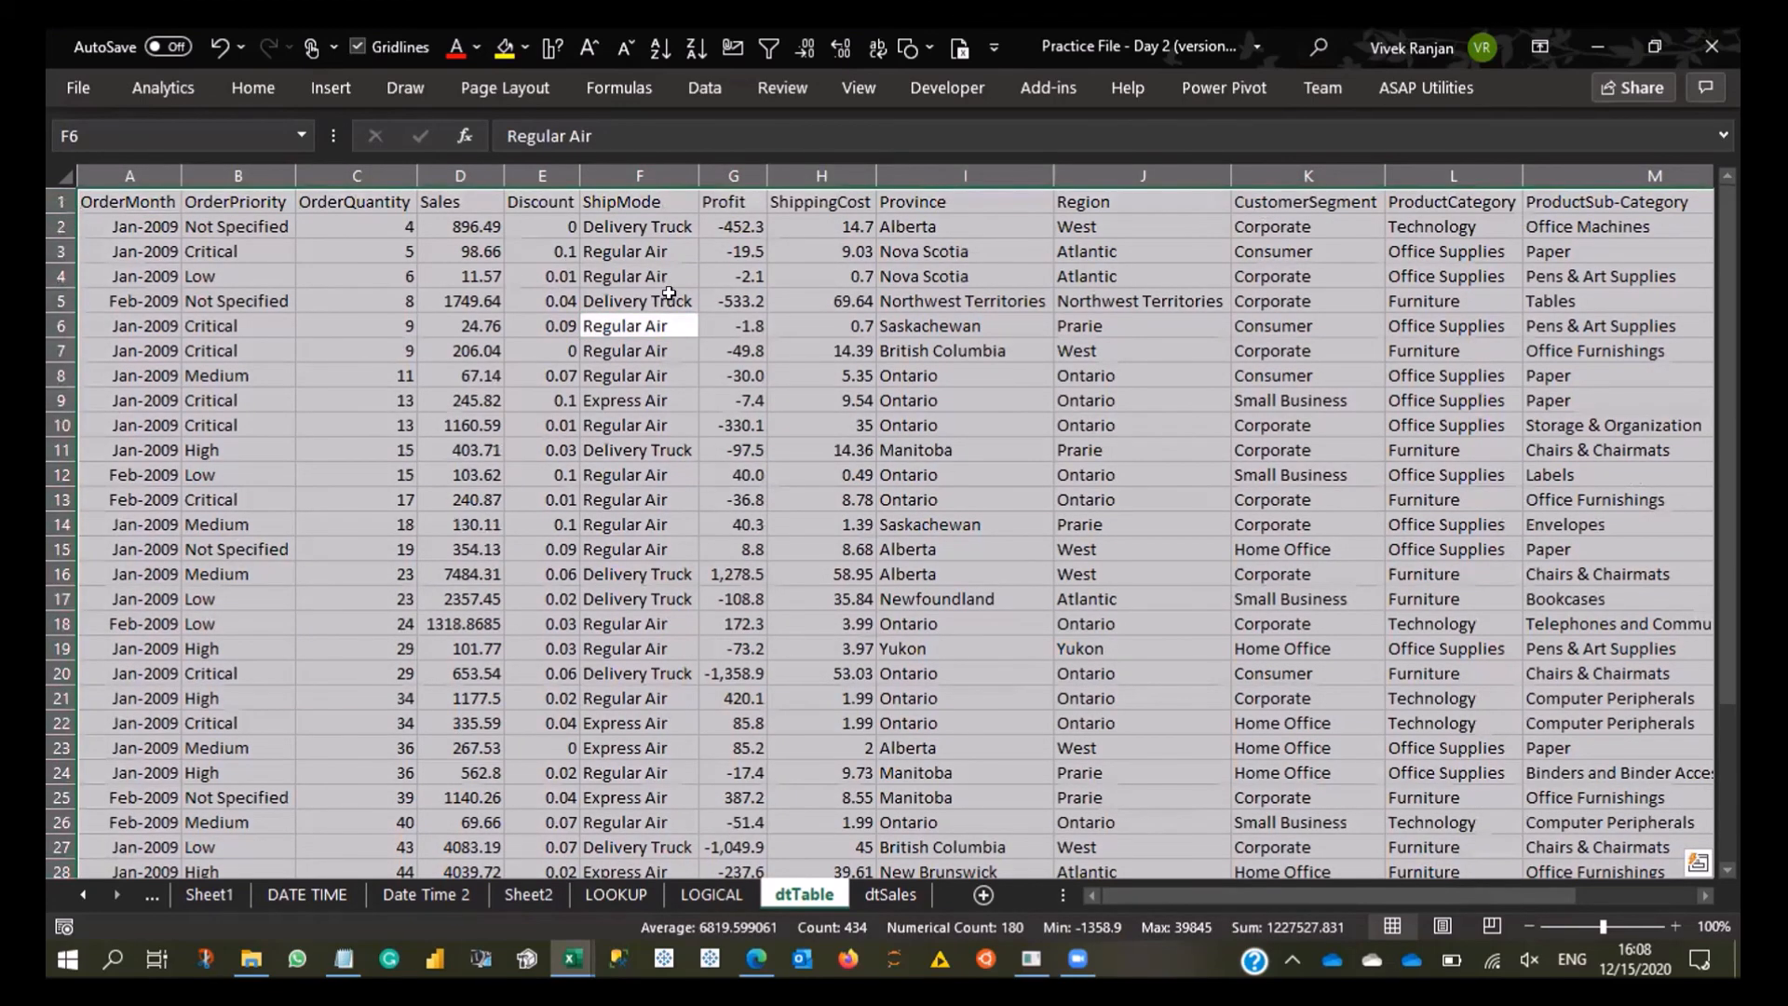
- Go to the end of the header row and back to A1, and select entire columns C to I
key("ctrl+Up")
key("ctrl+Right")
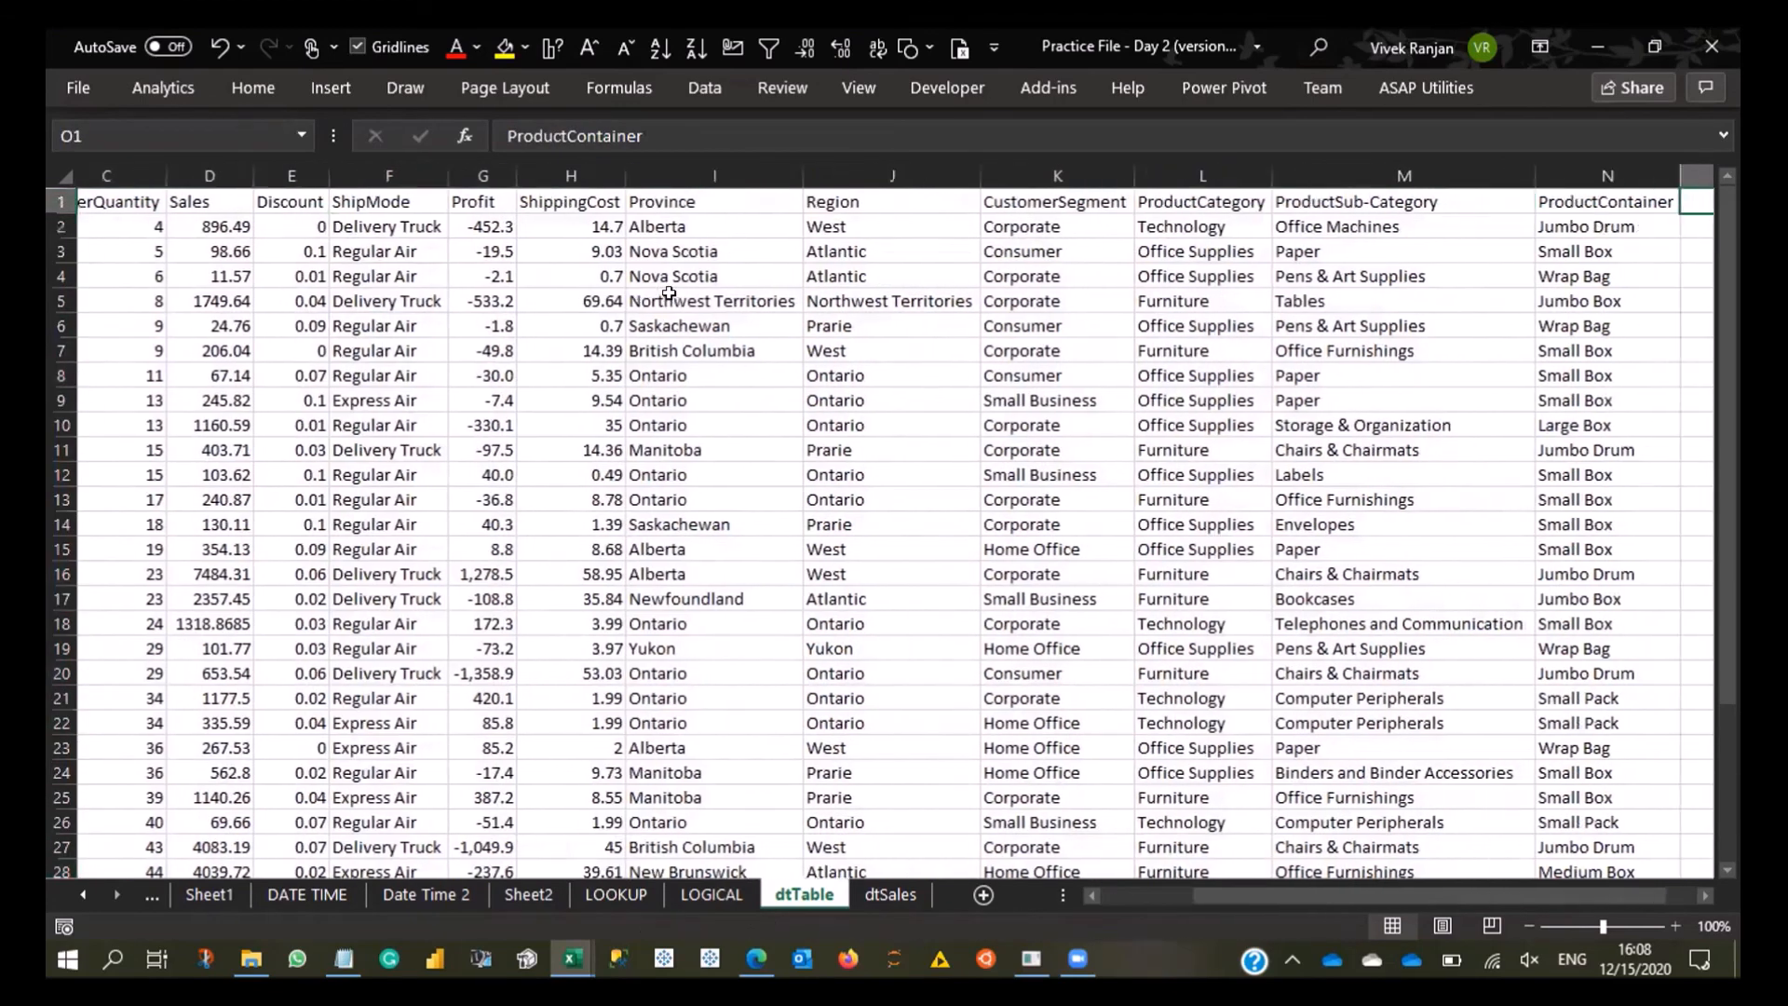
key("Left")
key("ctrl+Left")
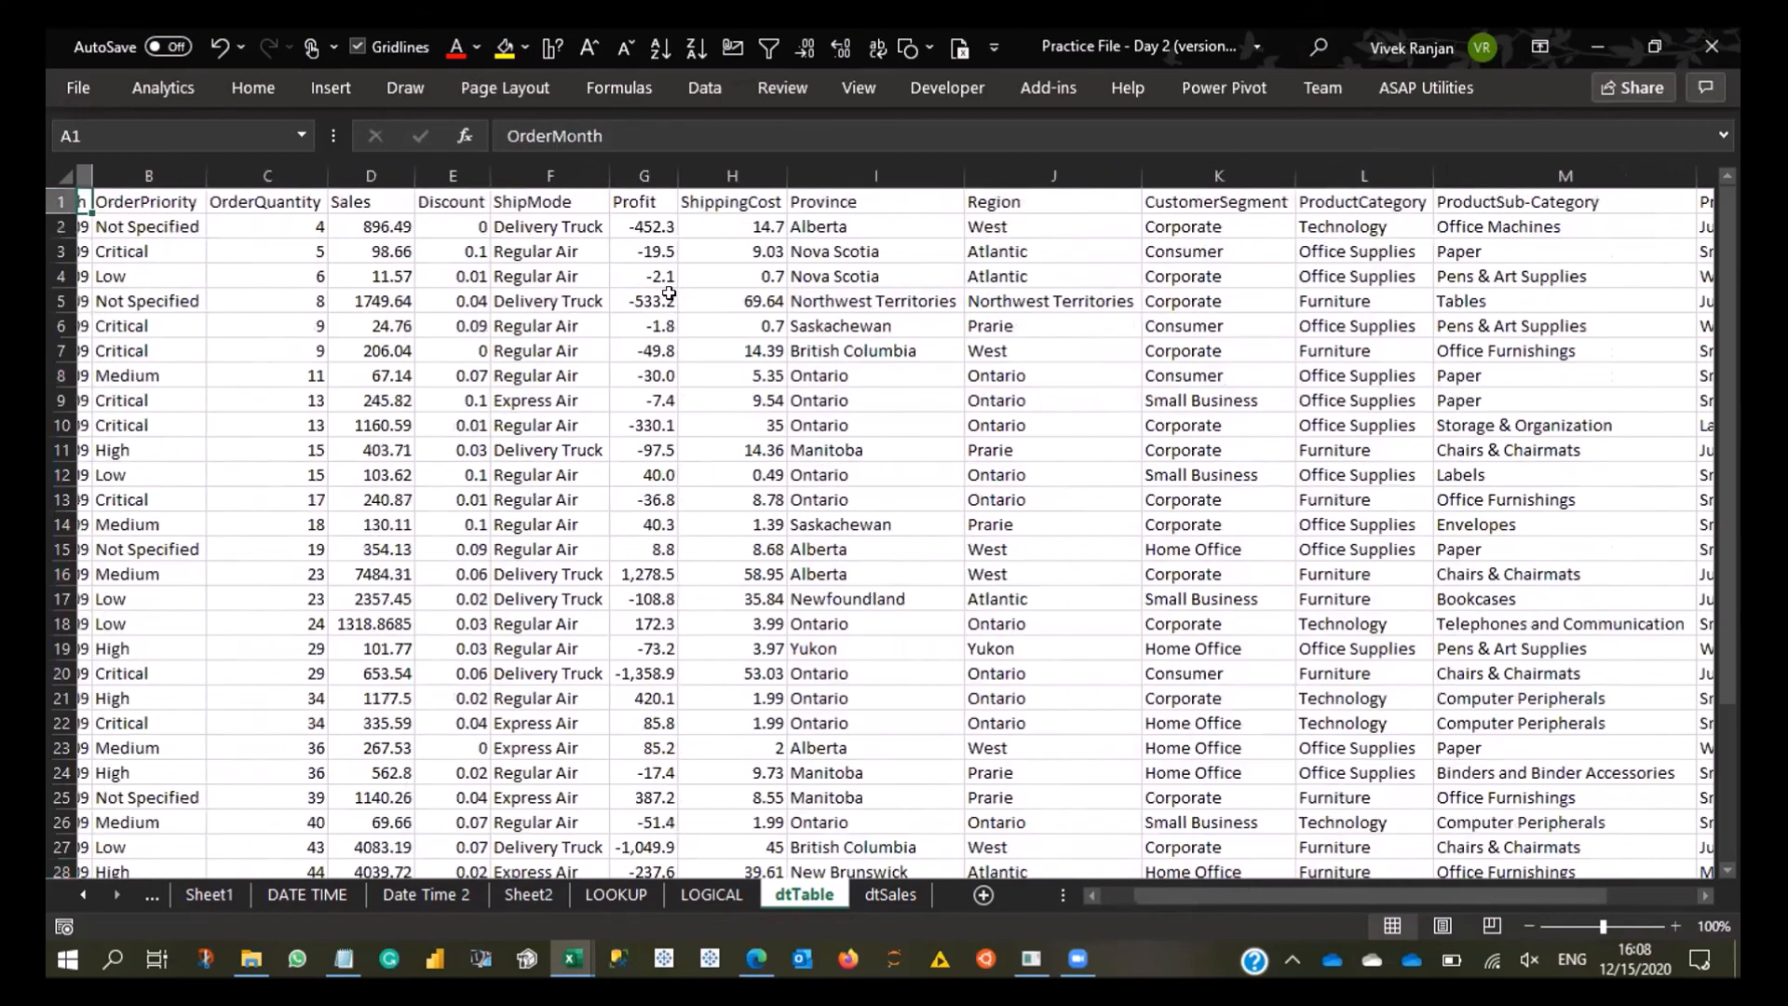
key("Right")
key("Right")
key("shift+Right")
key("shift+Right")
key("shift+Right")
key("shift+Right")
key("shift+Right")
key("shift+Right")
key("ctrl+space")
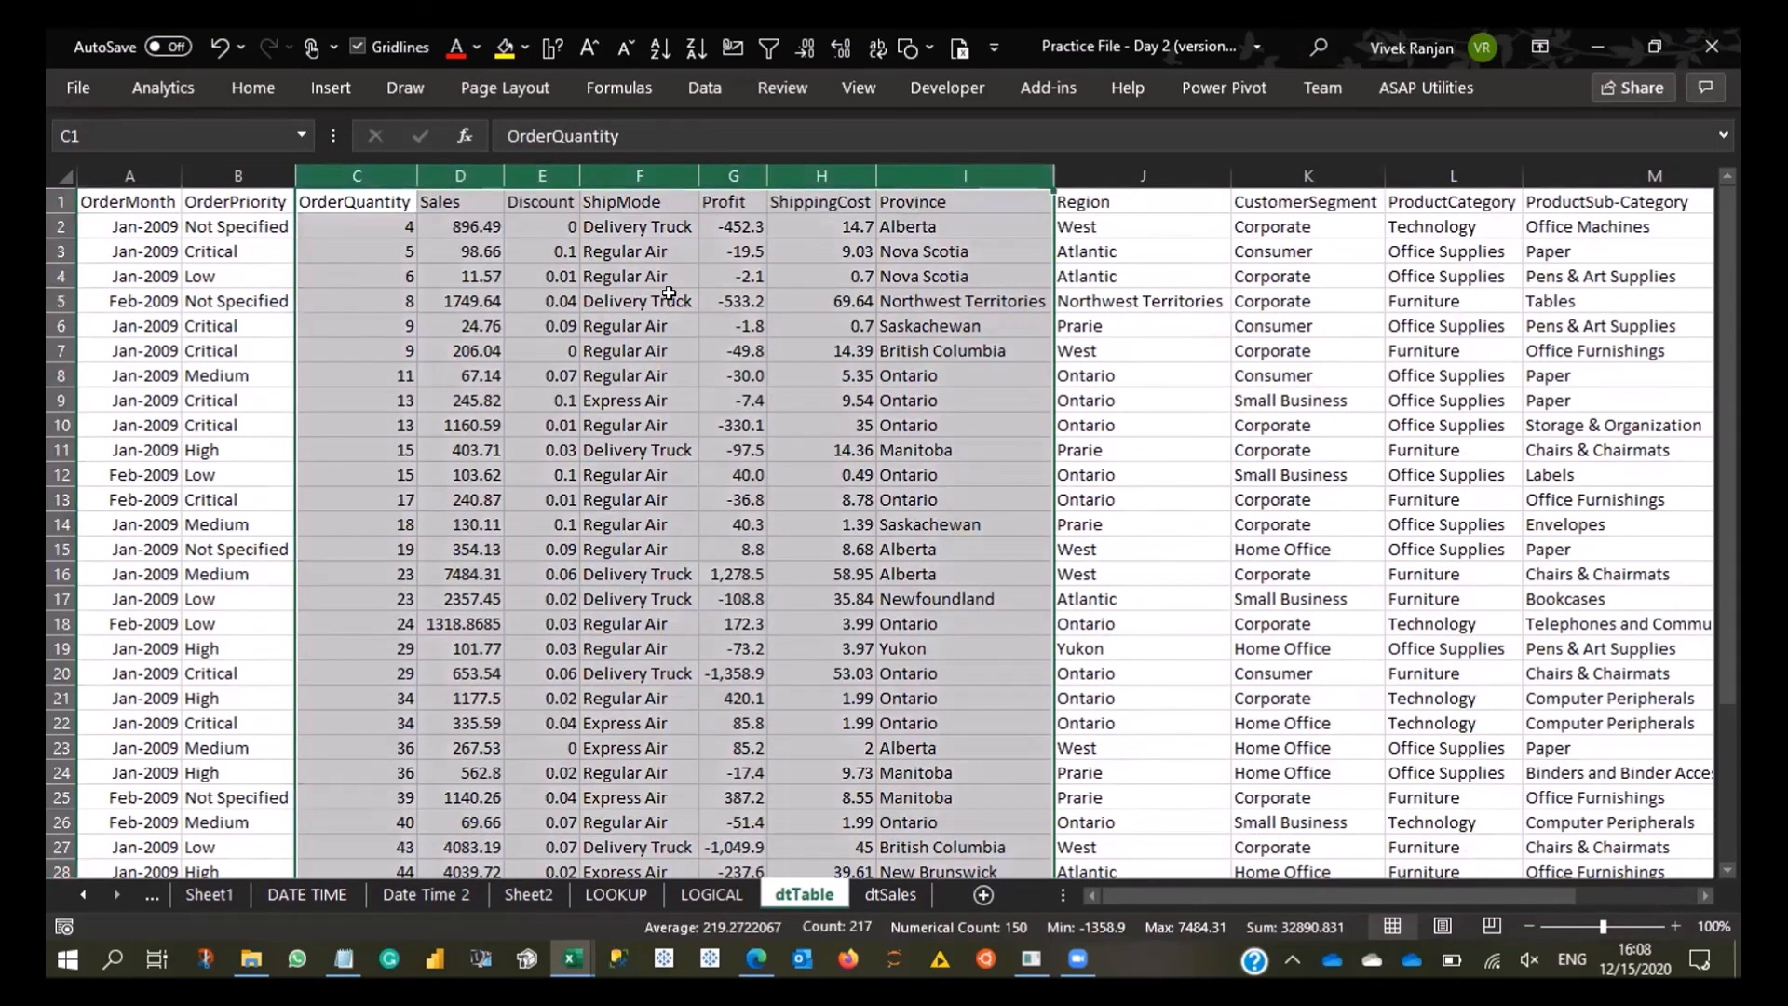
- Select the data from A3 to the last row and column, examine its Wrap text option in Format Cells, and close without changes
key("ctrl+Left")
key("Down")
key("Down")
key("ctrl+shift+Down")
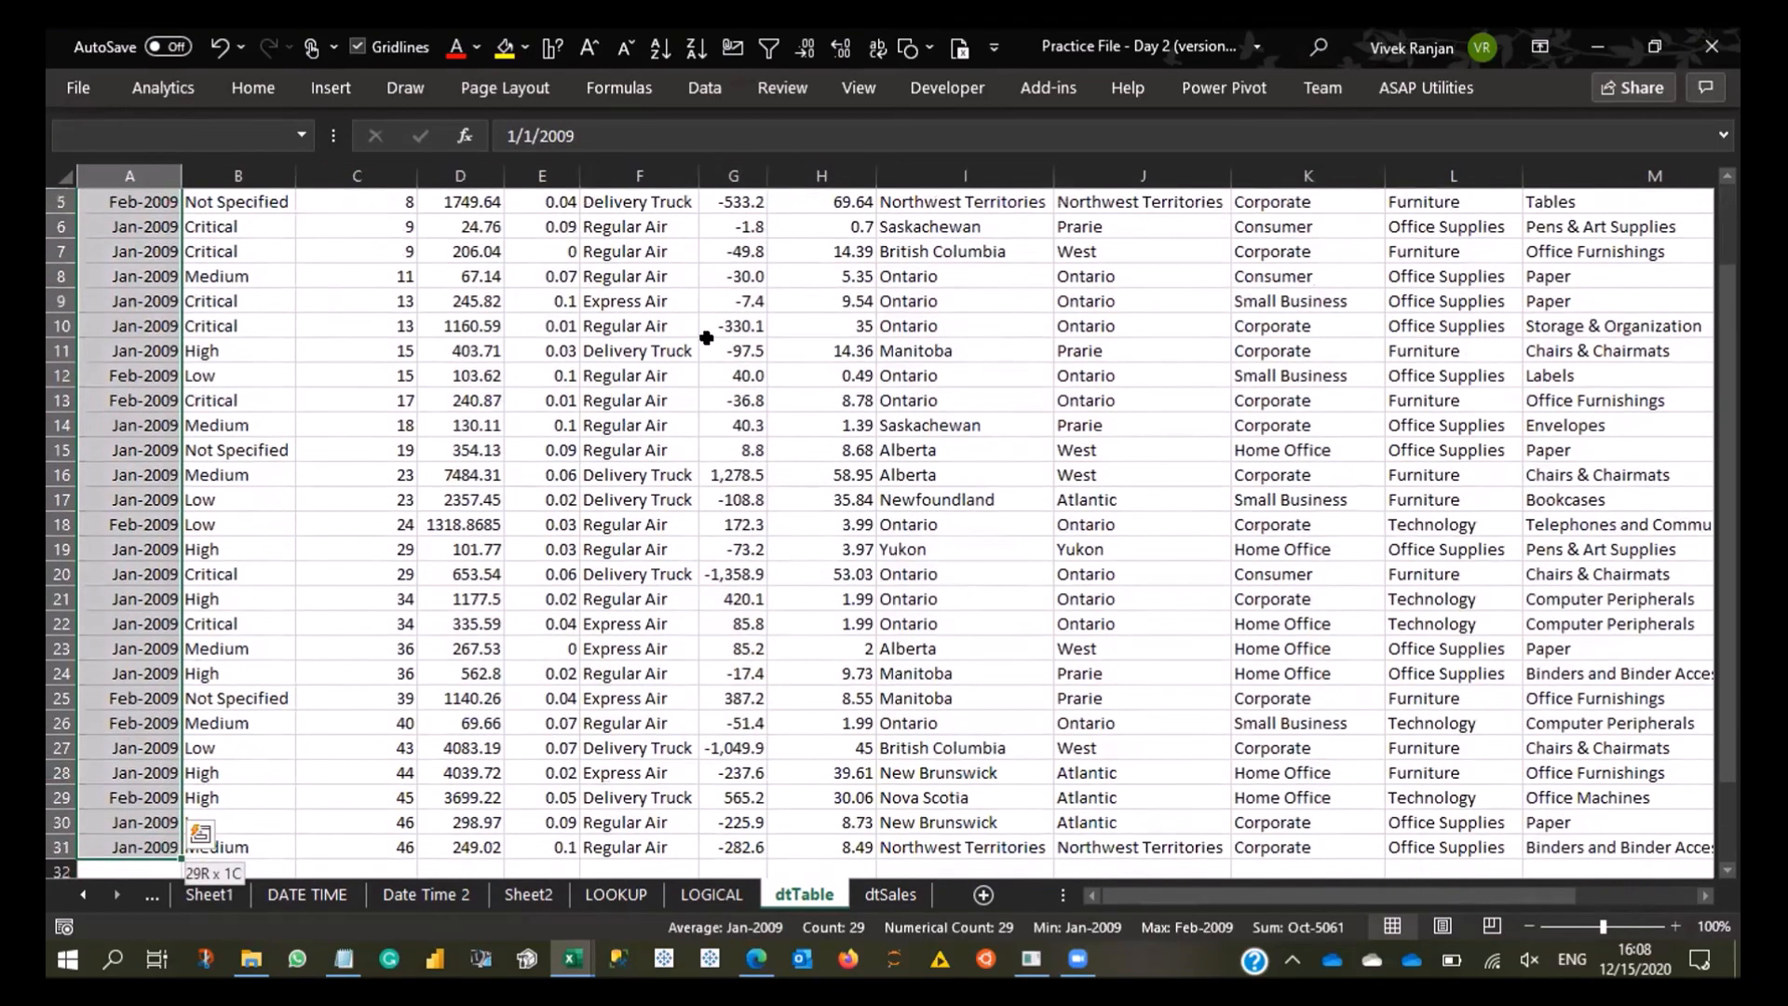
key("ctrl+shift+Right")
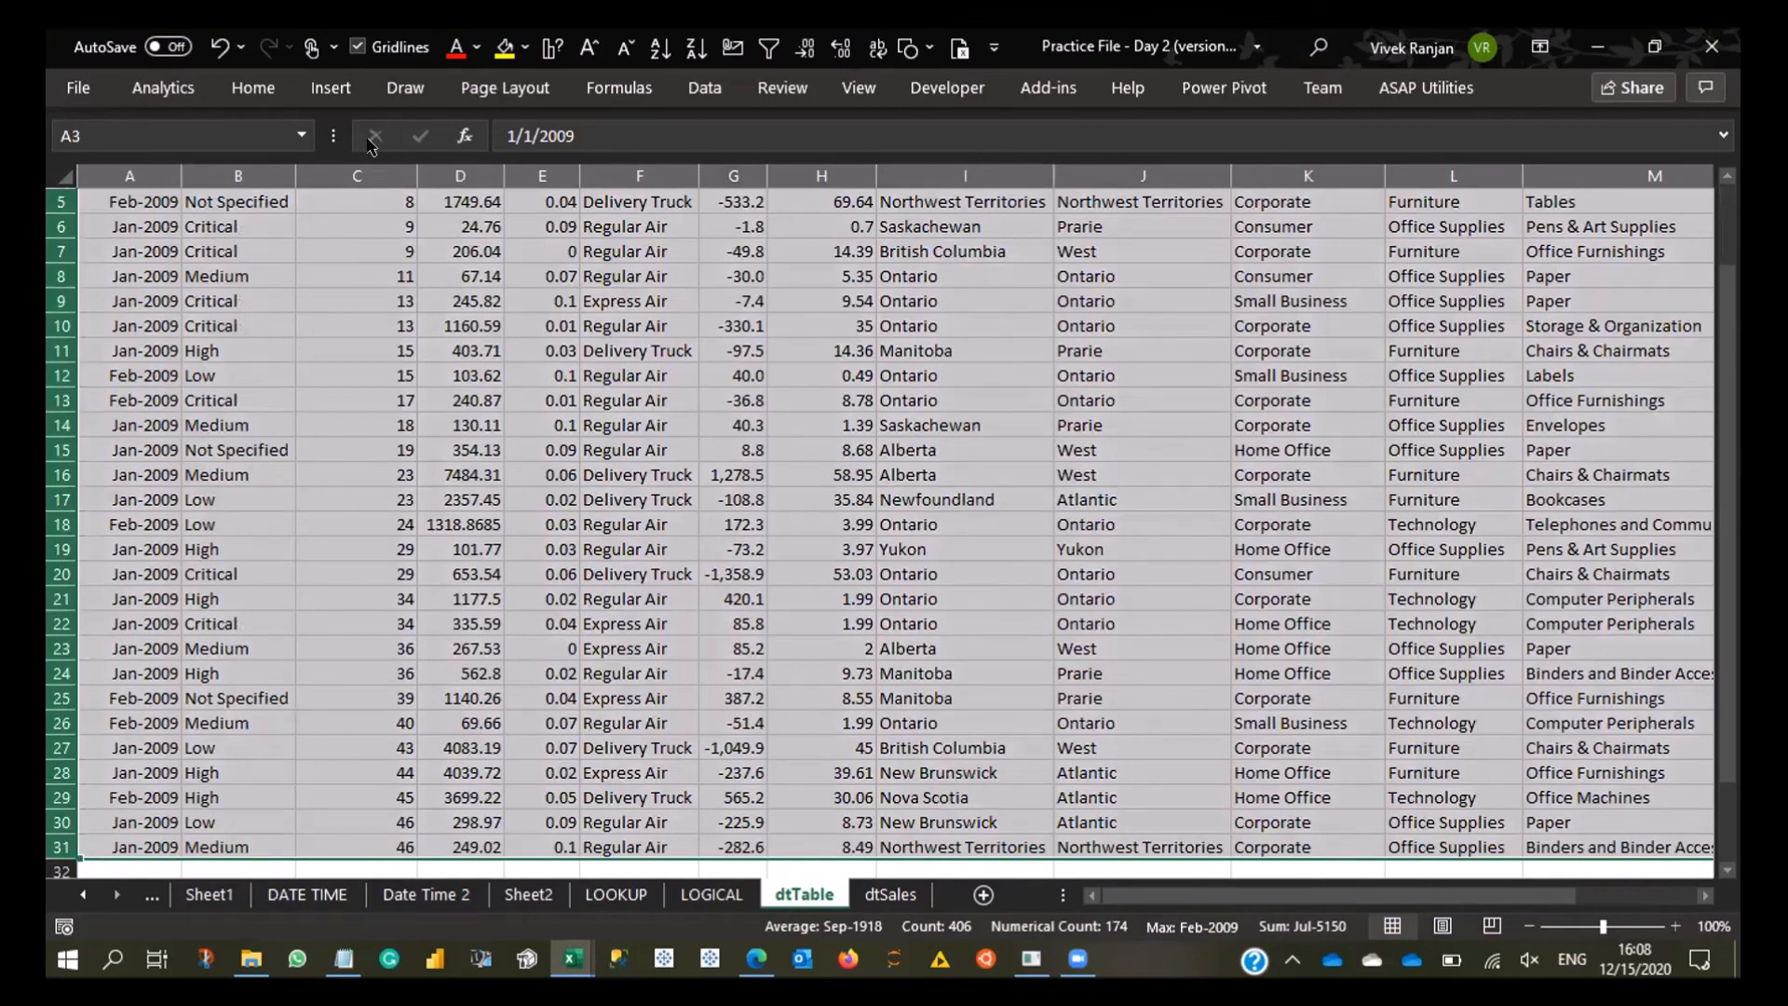
left_click(253, 88)
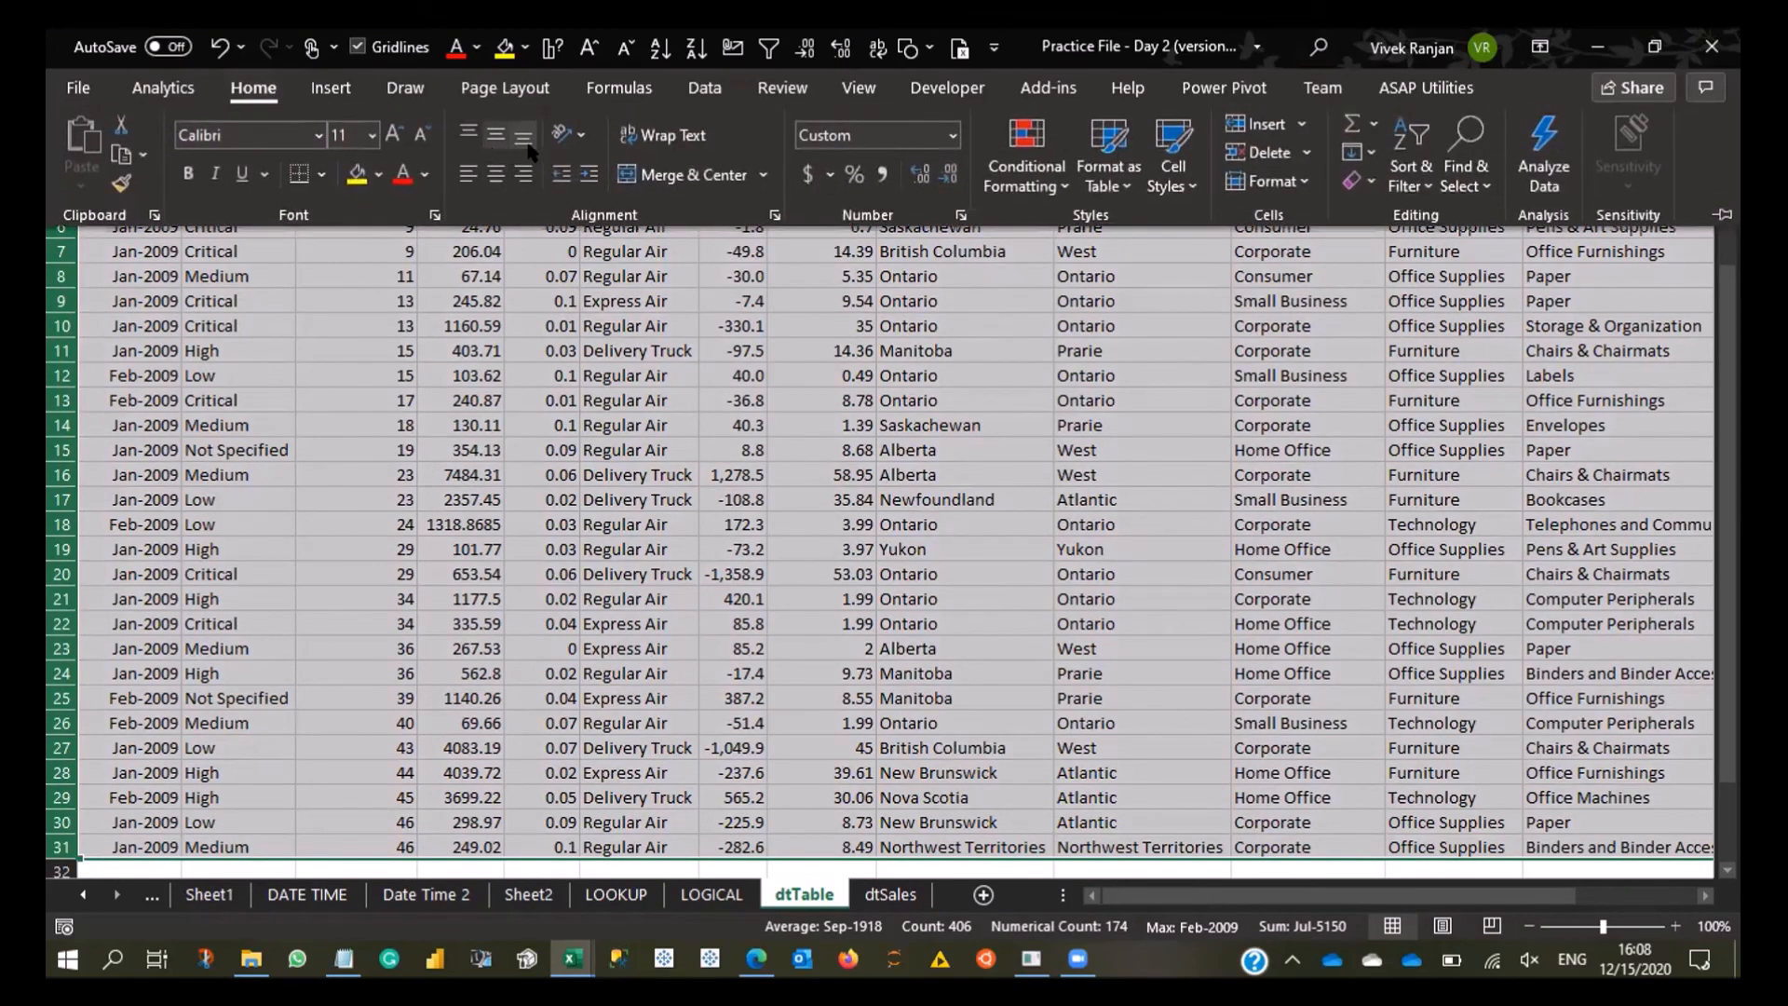
left_click(693, 271)
scroll(693, 272, "up", 2)
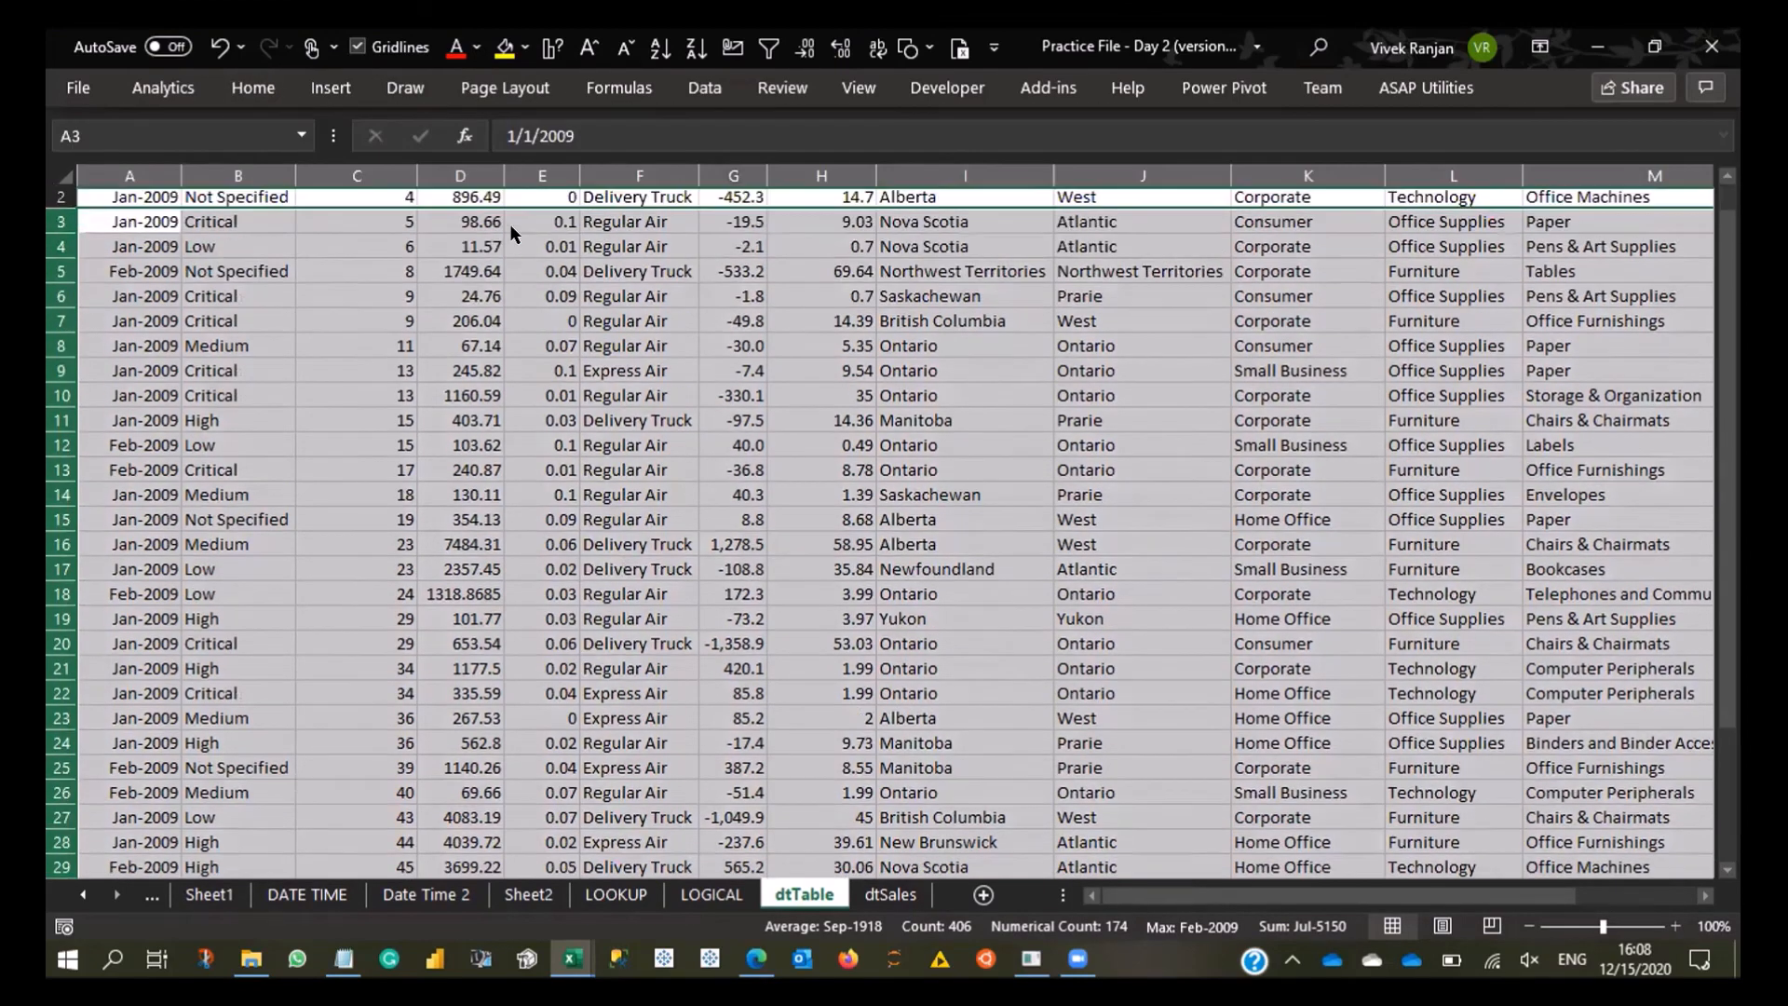
key("ctrl+1")
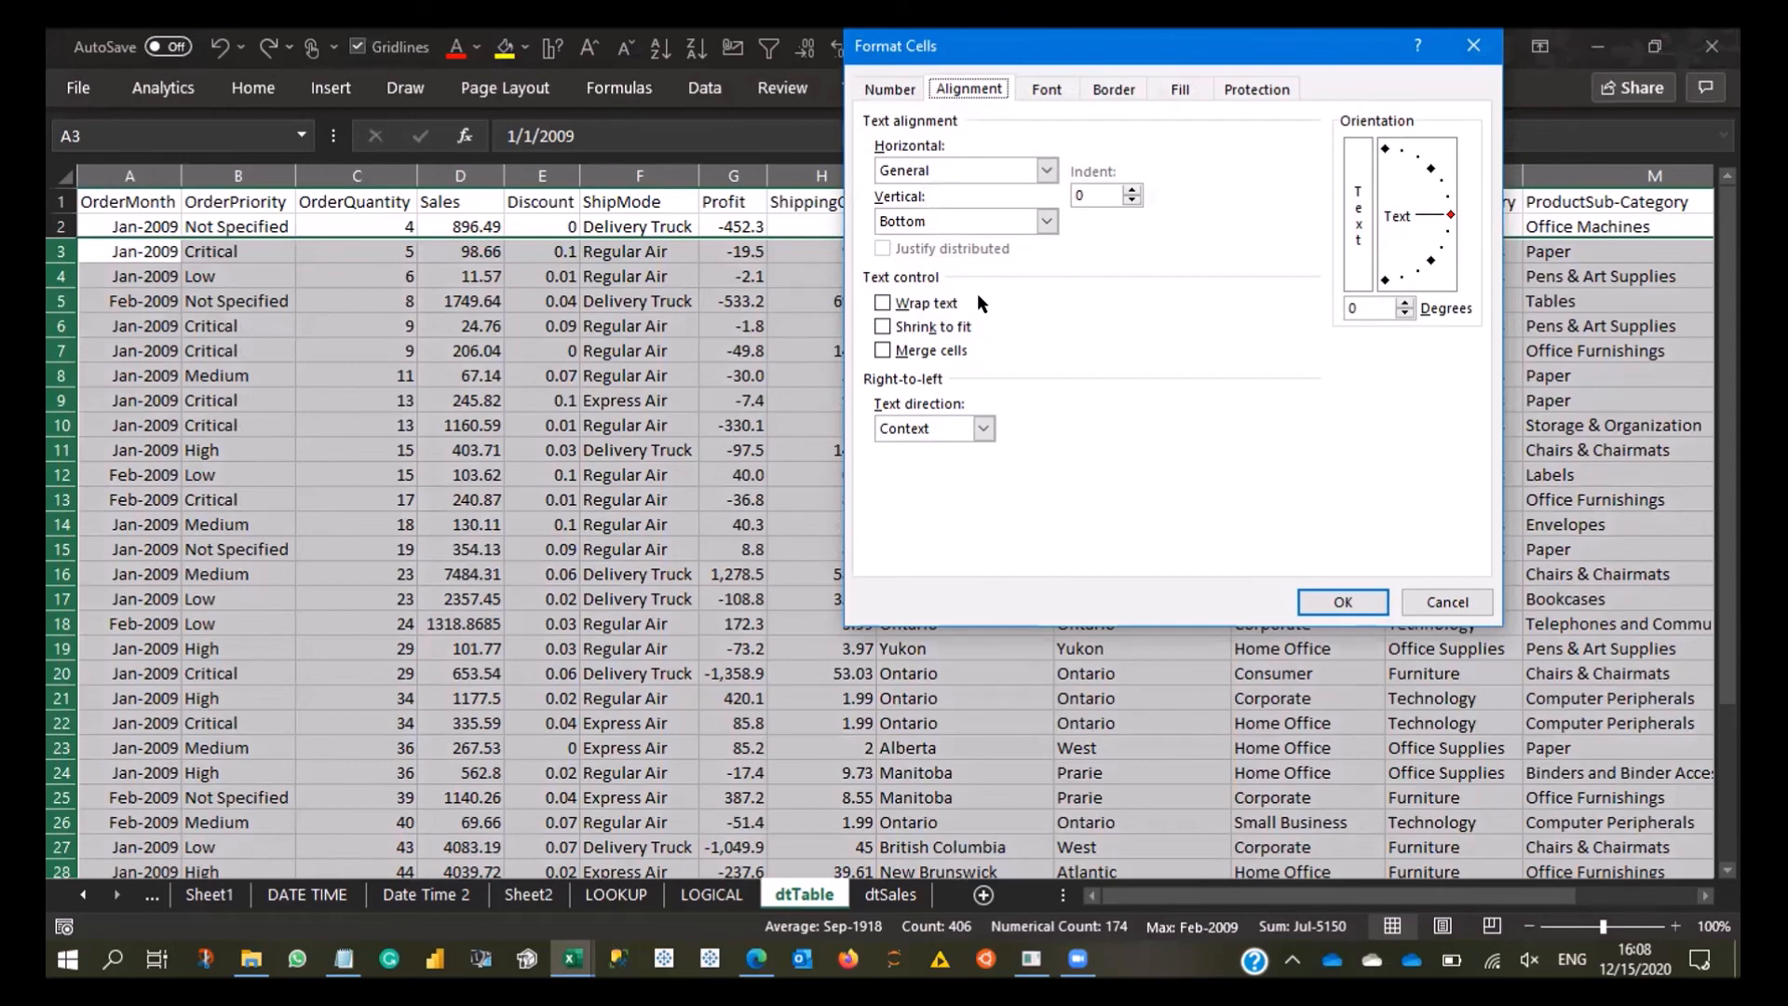
key("Escape")
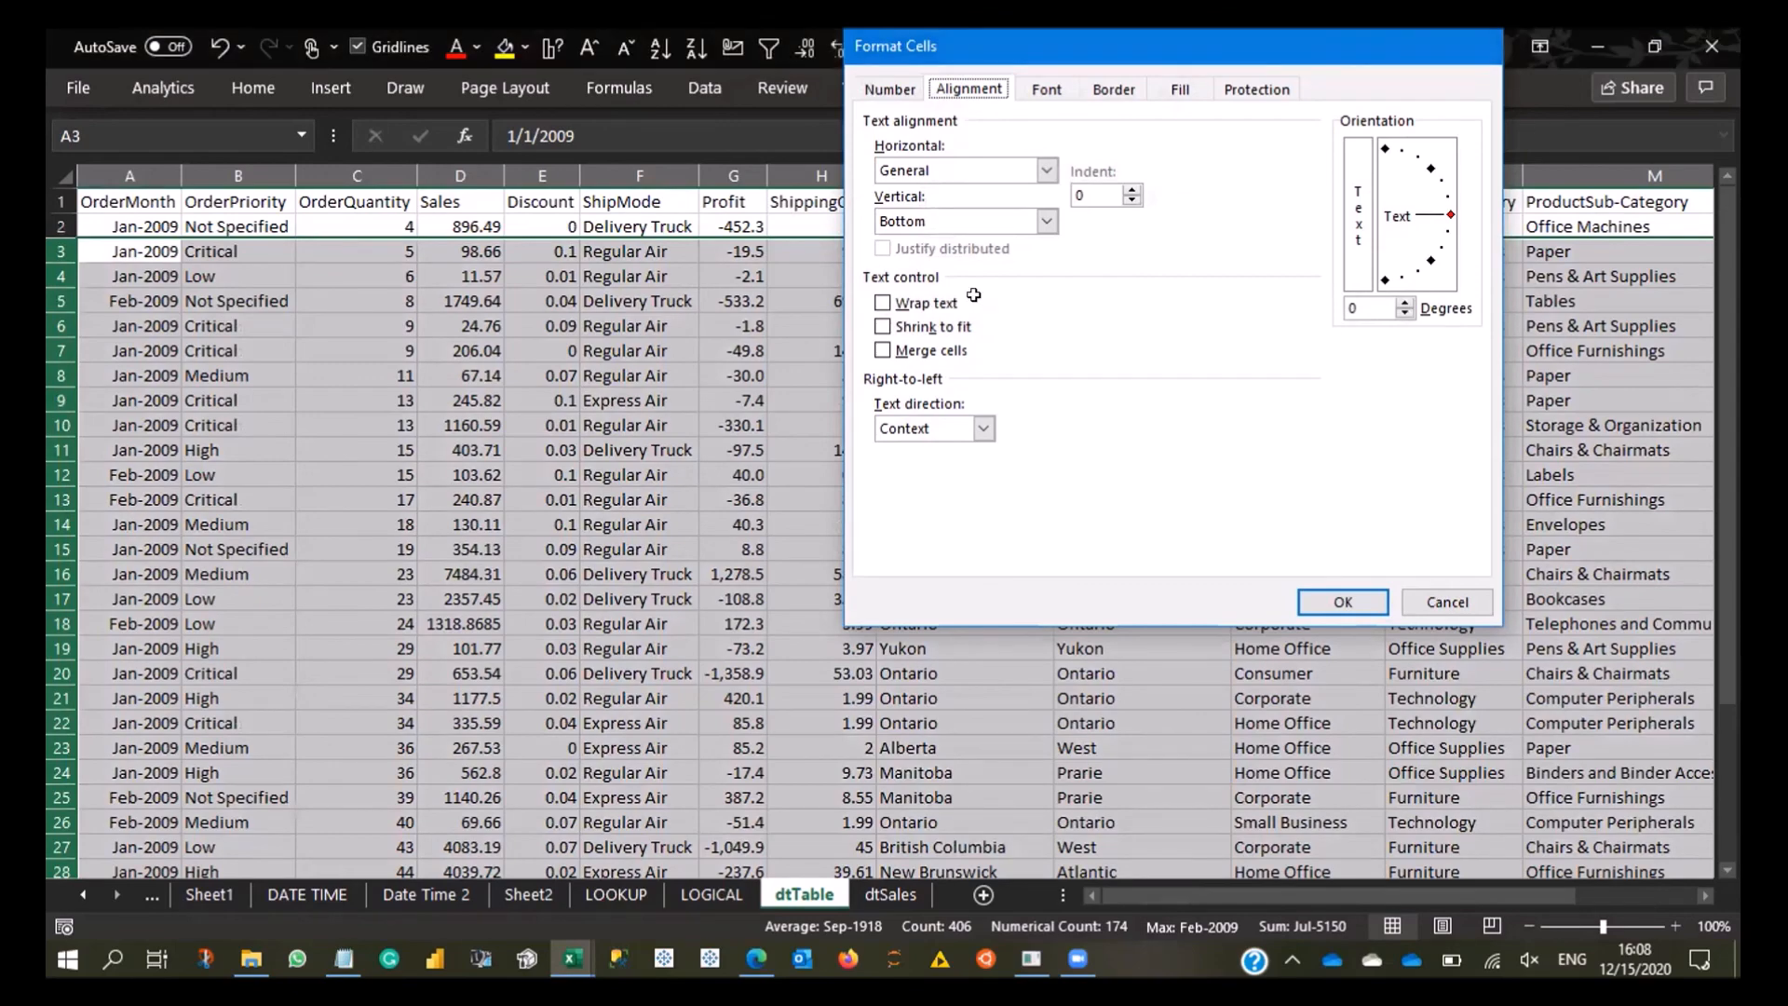
left_click(841, 552)
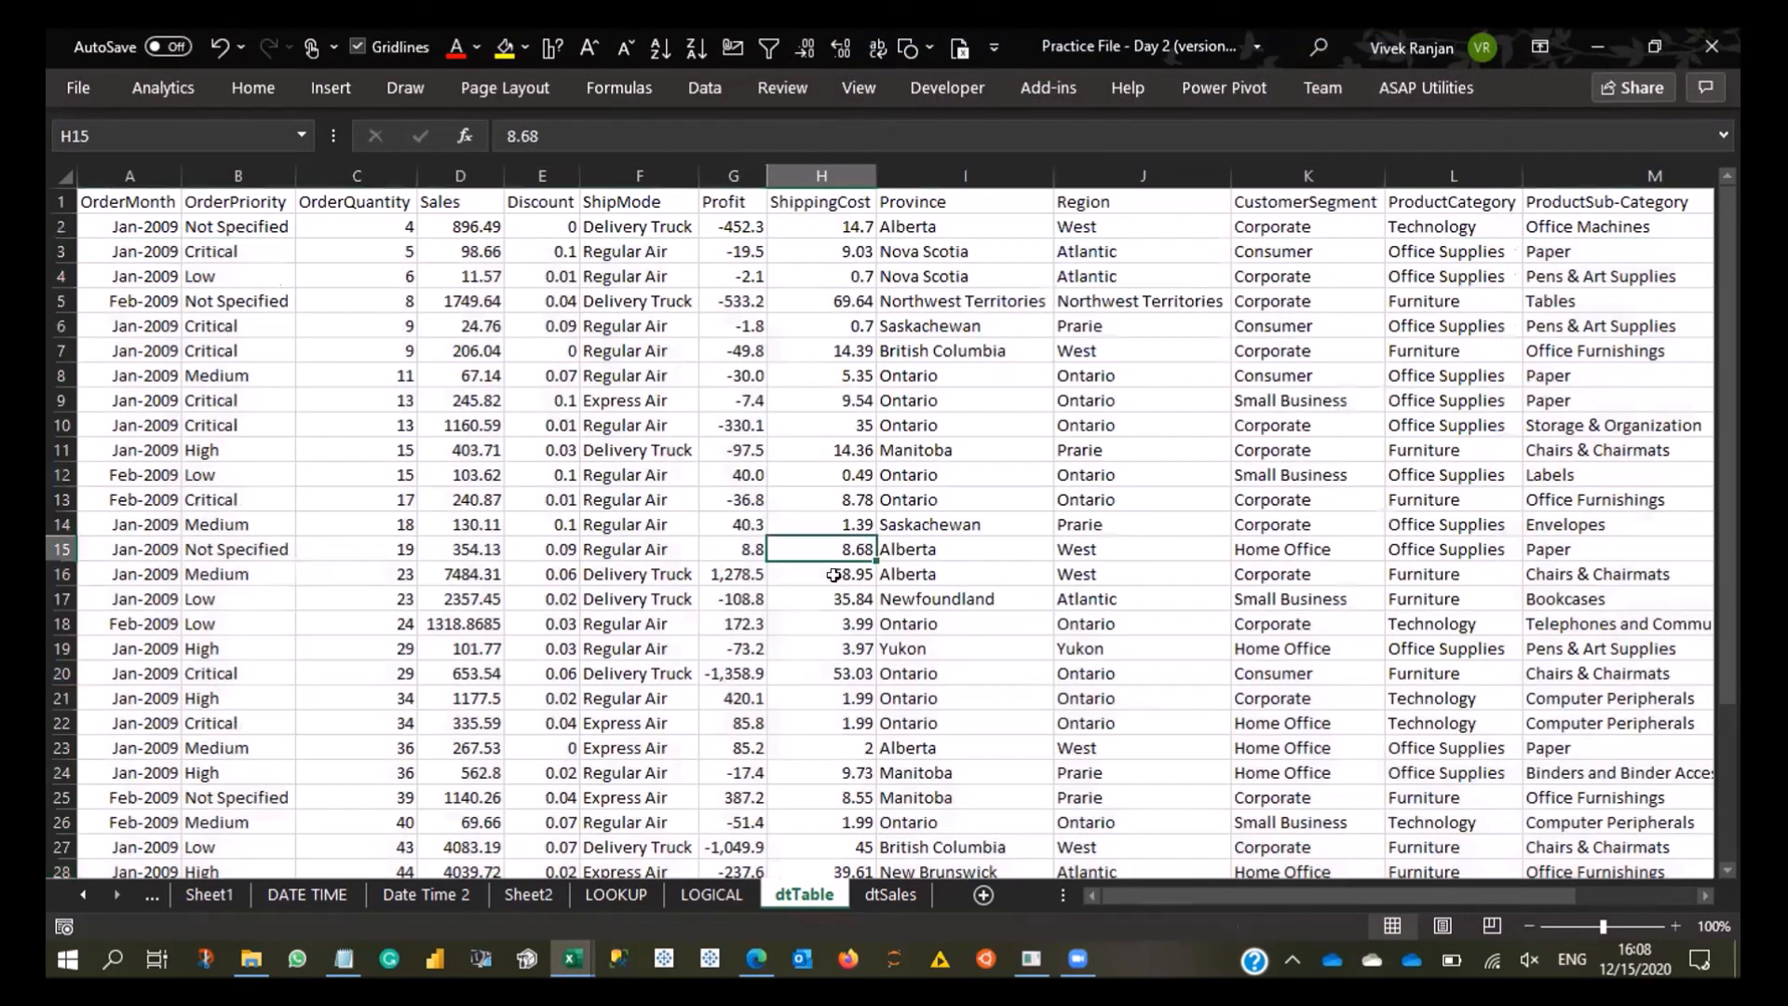